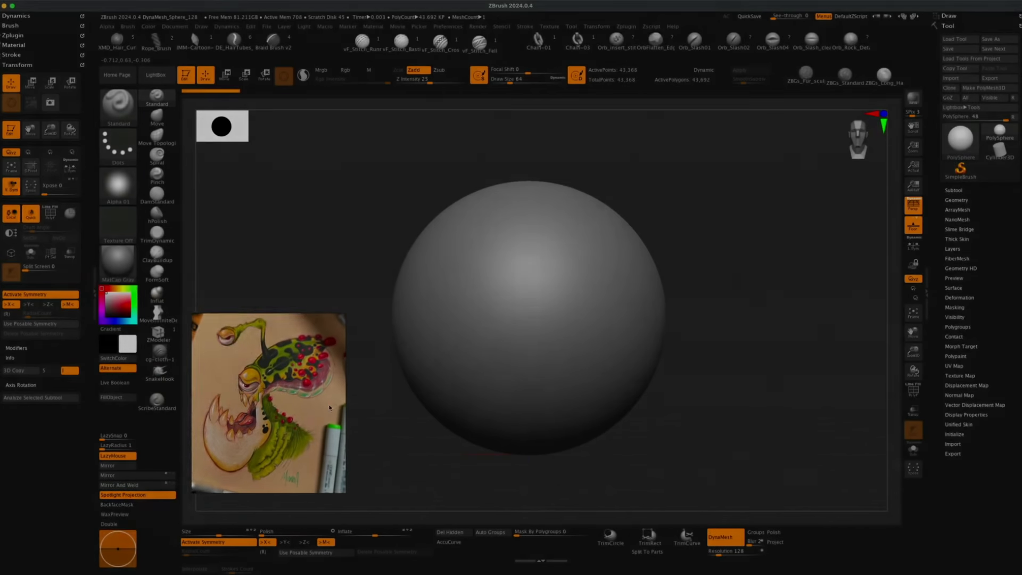
{"action": "left_click_drag", "start_coordinate": [330, 408], "coordinate": [323, 433]}
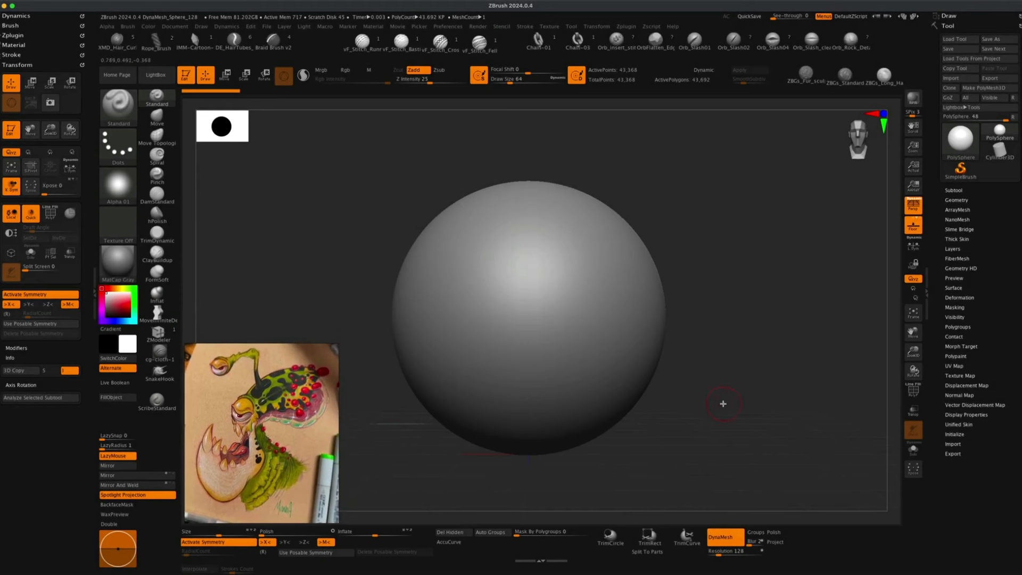
Open the DynaMesh_Sphere_128 project from LightBox's Project library.
{"action": "left_click", "coordinate": [167, 83]}
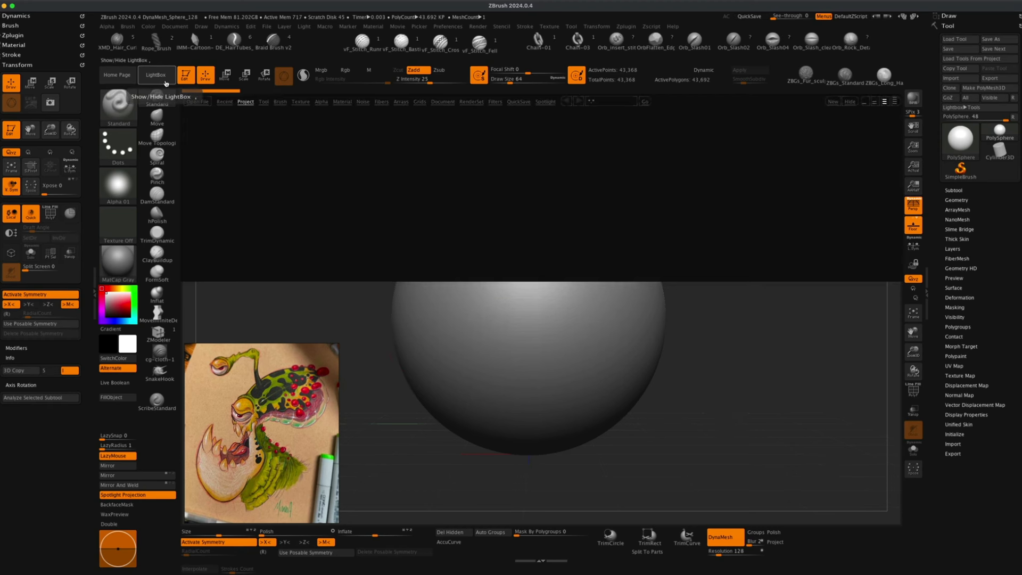
{"action": "left_click", "coordinate": [560, 195]}
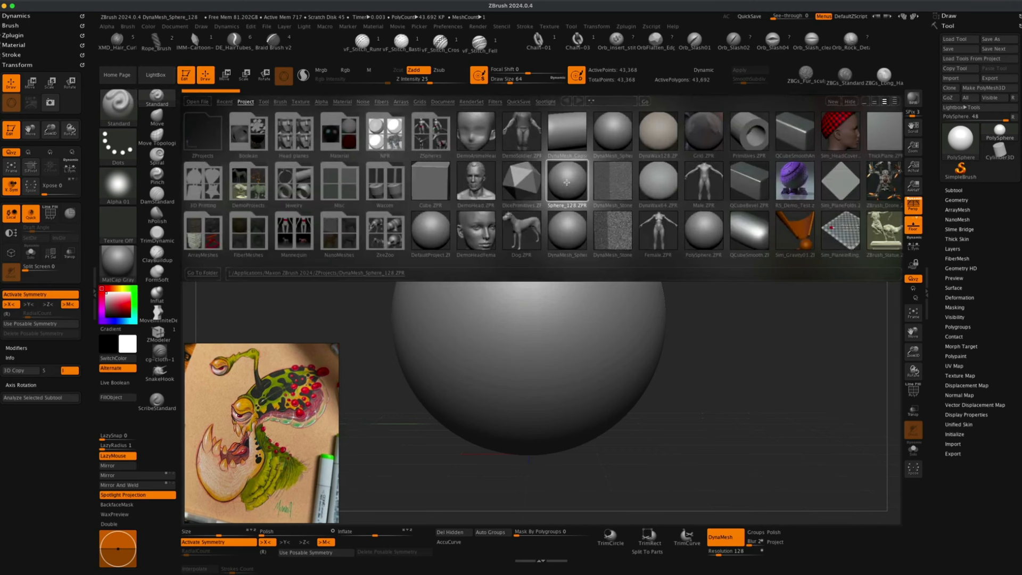
{"action": "double_click", "coordinate": [567, 182]}
{"action": "left_click", "coordinate": [529, 205]}
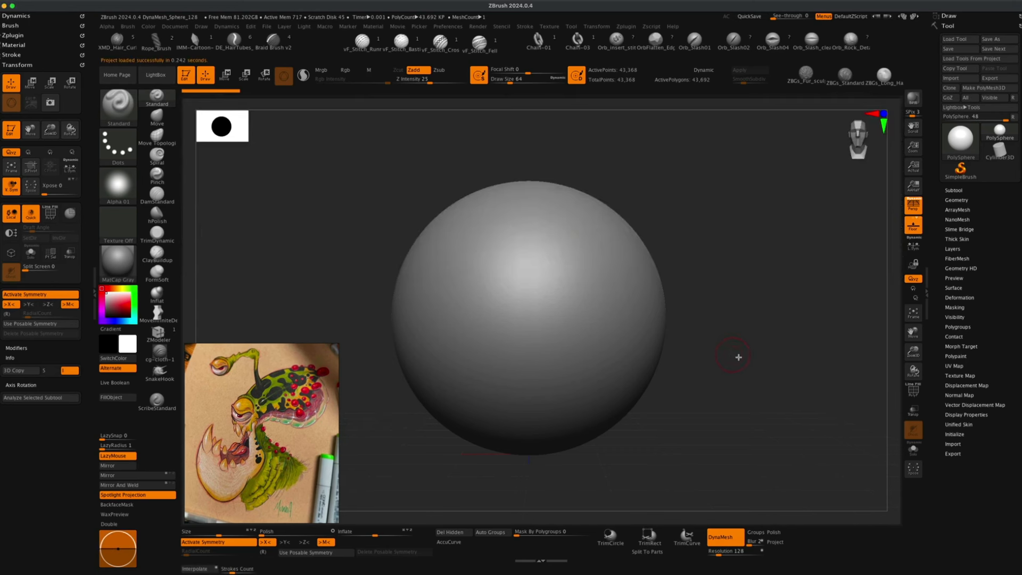
Import the reference image IMG_3189 2 into the Texture palette.
{"action": "mouse_move", "coordinate": [738, 357]}
{"action": "left_mouse_down", "text": "alt"}
{"action": "mouse_move", "coordinate": [773, 326]}
{"action": "mouse_move", "coordinate": [775, 354]}
{"action": "mouse_move", "coordinate": [634, 288]}
{"action": "left_mouse_up", "text": "alt"}
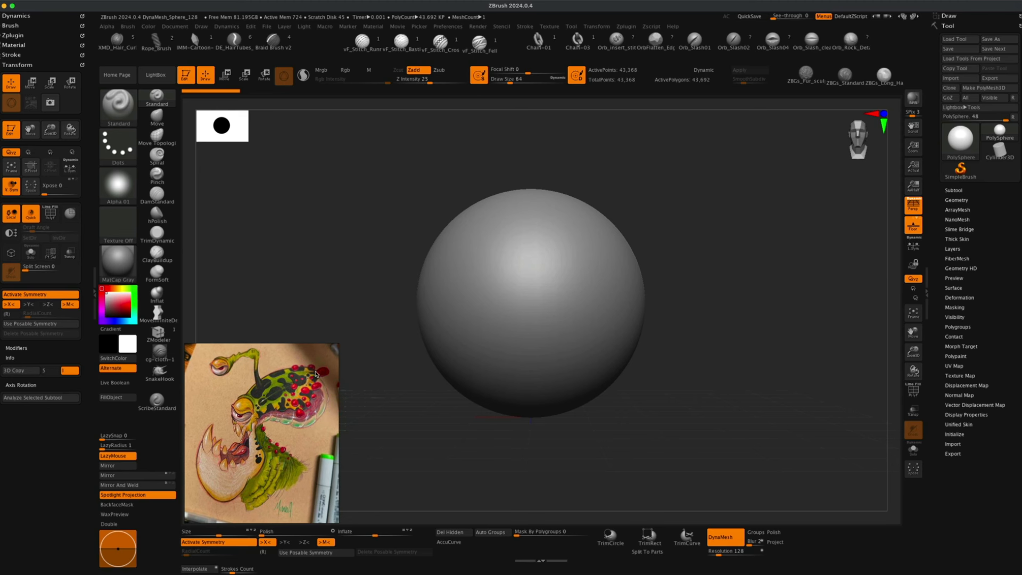
{"action": "mouse_move", "coordinate": [224, 364]}
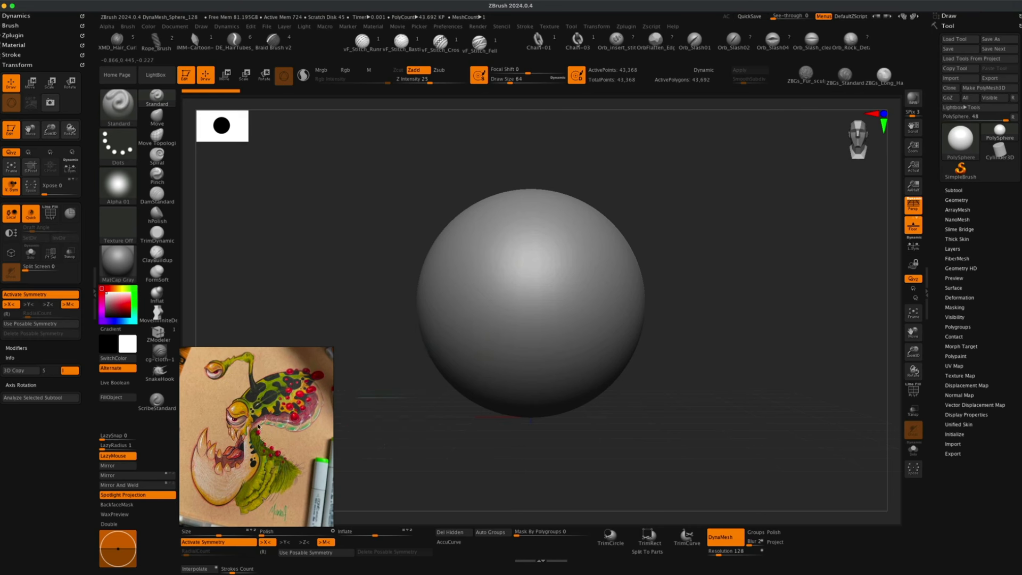
{"action": "mouse_move", "coordinate": [391, 420]}
{"action": "left_mouse_down", "text": "alt"}
{"action": "mouse_move", "coordinate": [391, 436]}
{"action": "mouse_move", "coordinate": [397, 417]}
{"action": "mouse_move", "coordinate": [410, 422]}
{"action": "left_mouse_up", "text": "alt"}
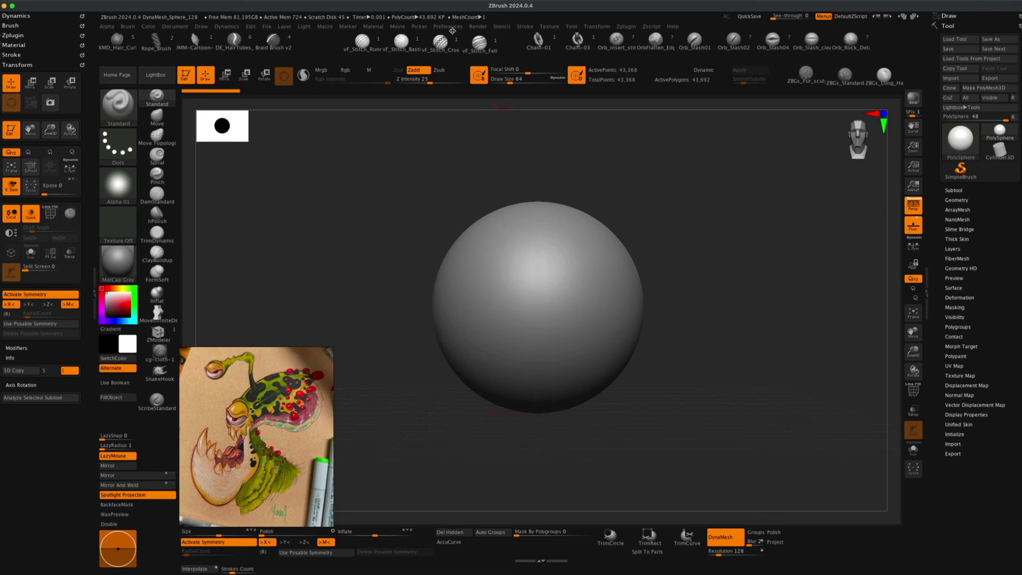
{"action": "left_click", "coordinate": [549, 27]}
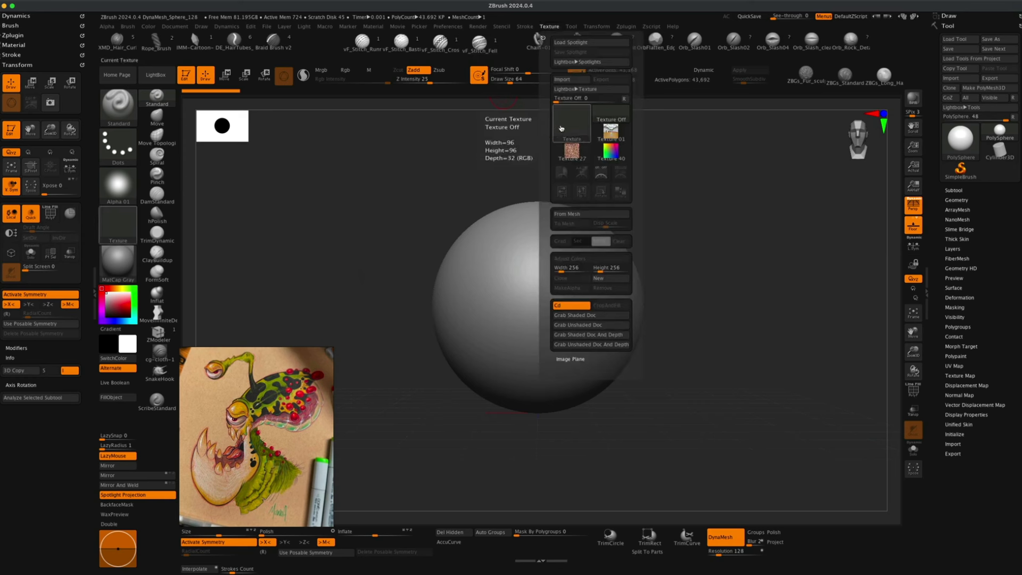
{"action": "left_click", "coordinate": [576, 119]}
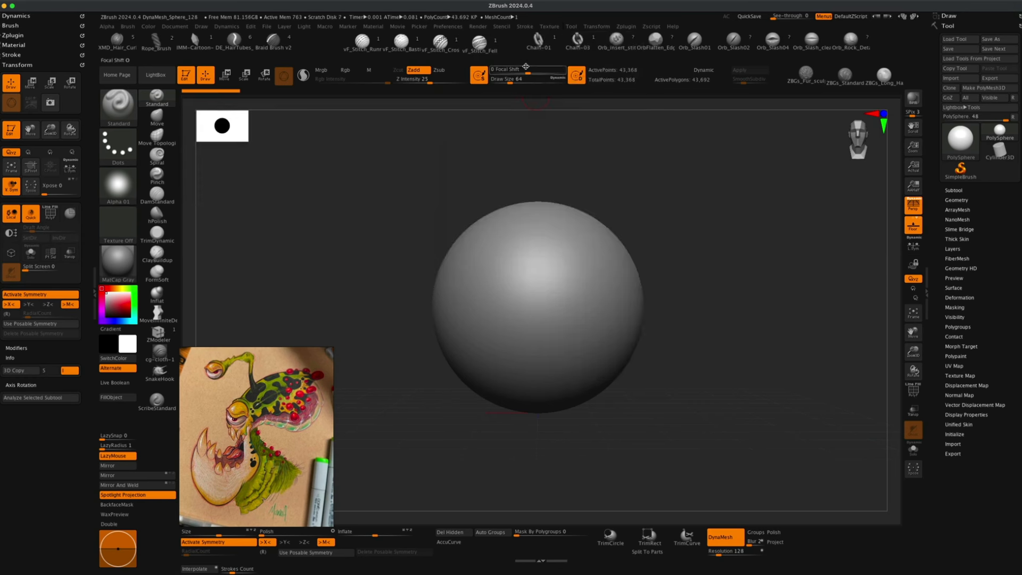
Select the IMG_3189 2 texture and add it to Spotlight so it appears over the canvas.
{"action": "left_click", "coordinate": [556, 27]}
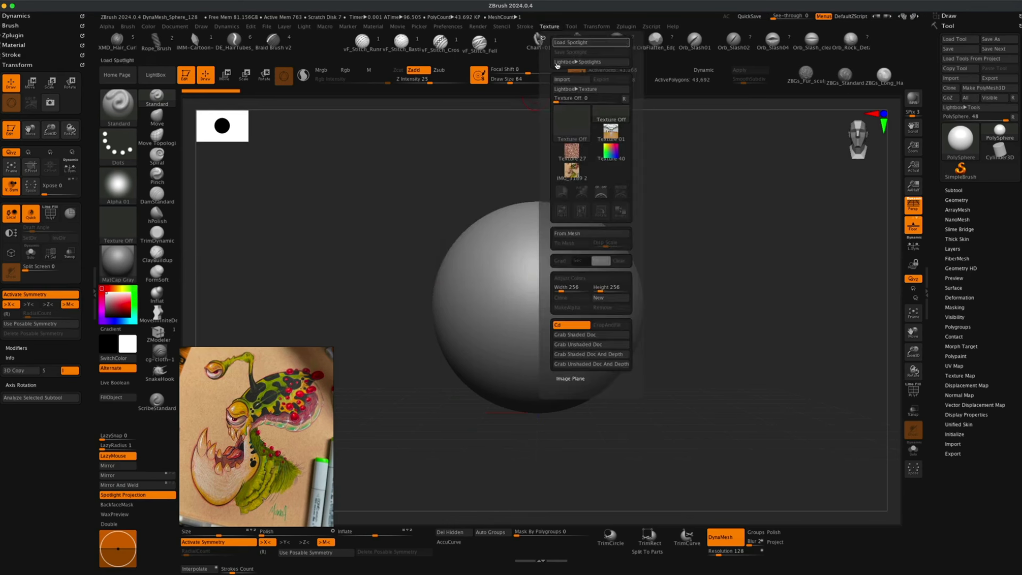
{"action": "mouse_move", "coordinate": [574, 174]}
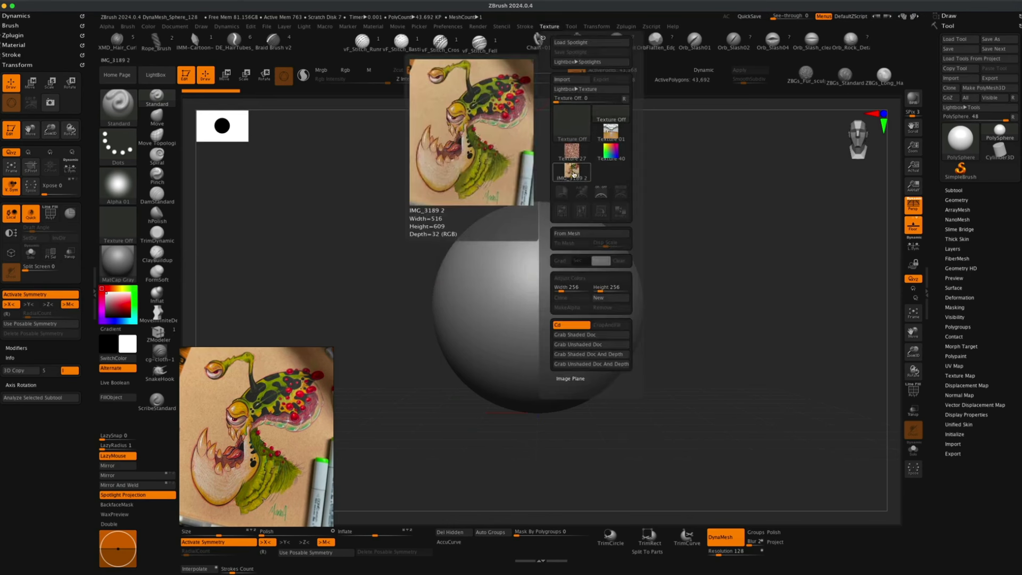
{"action": "left_click", "coordinate": [574, 172]}
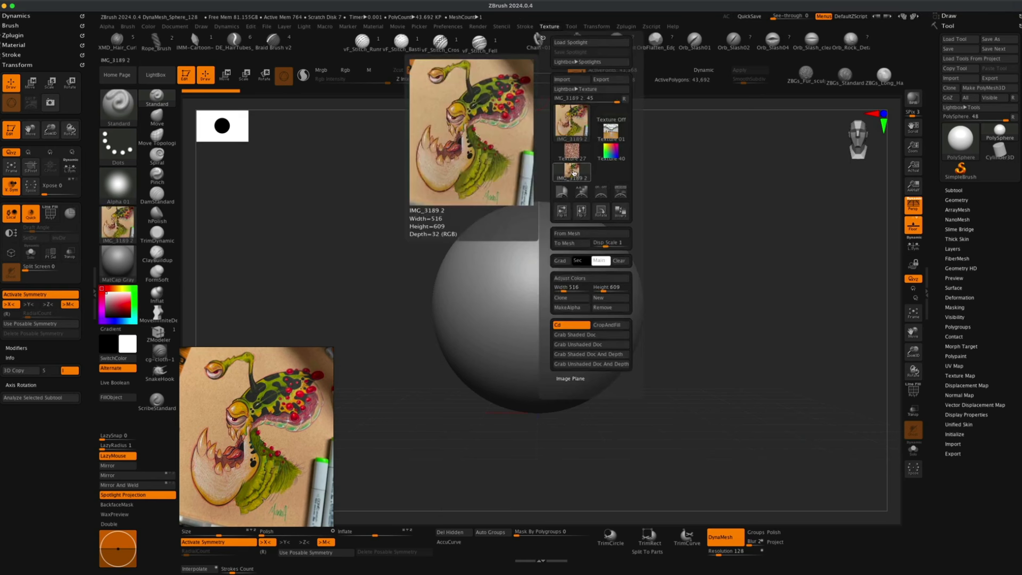
{"action": "mouse_move", "coordinate": [576, 129]}
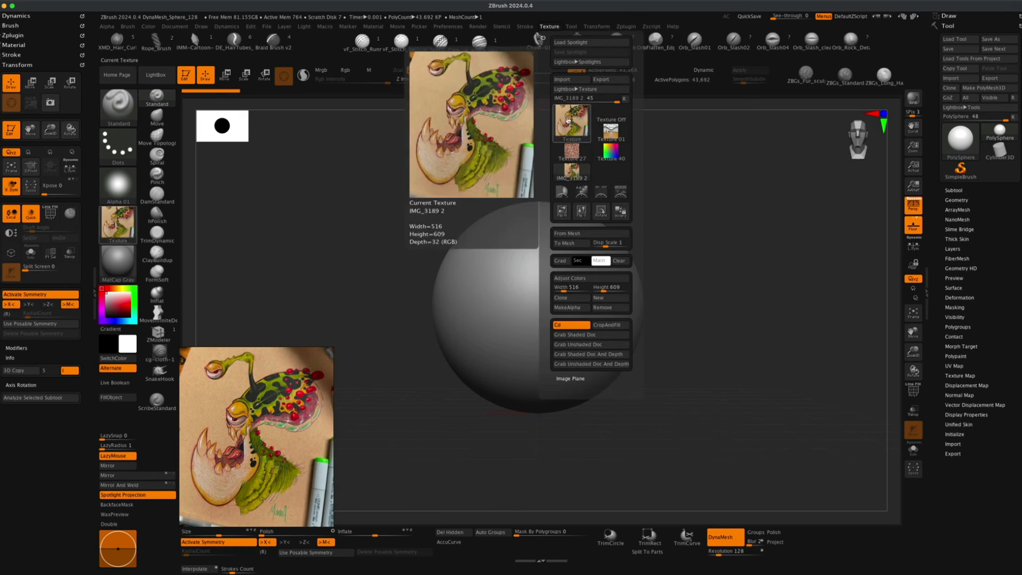
{"action": "left_click", "coordinate": [620, 193]}
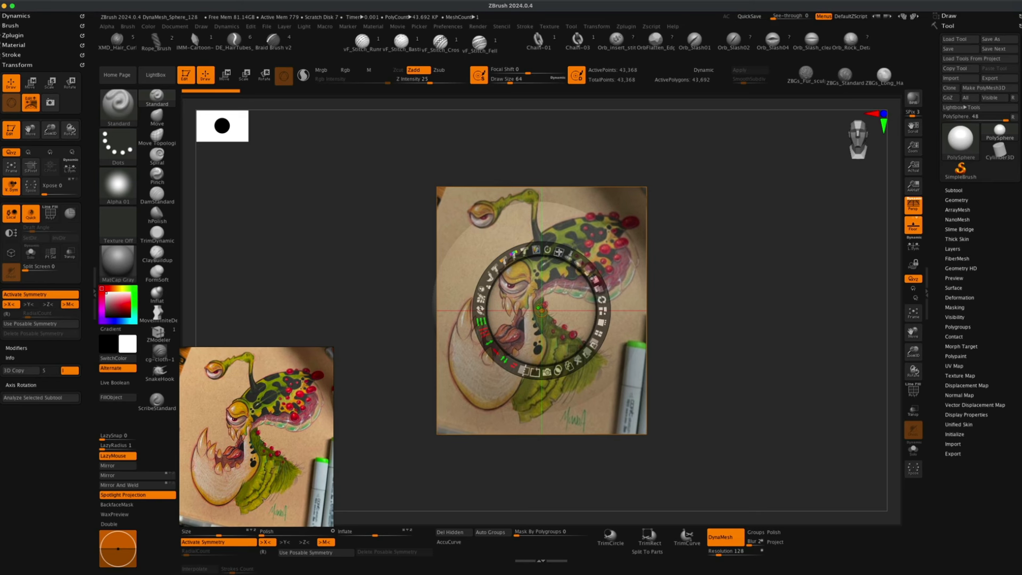
Enlarge the Spotlight reference image over the sphere and lower its opacity so the sphere shows through.
{"action": "left_click_drag", "start_coordinate": [559, 252], "coordinate": [569, 268]}
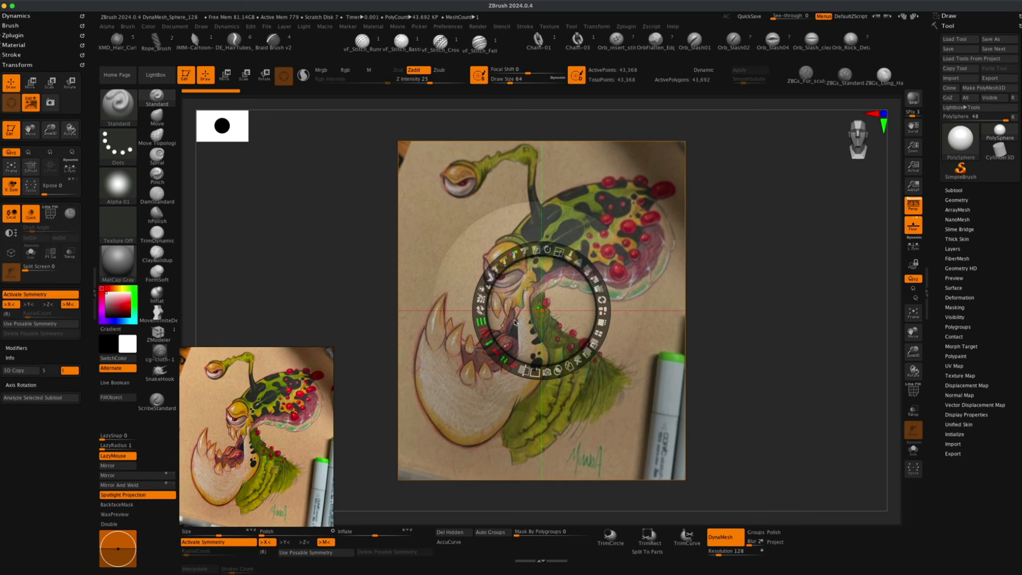
{"action": "left_click", "coordinate": [577, 266]}
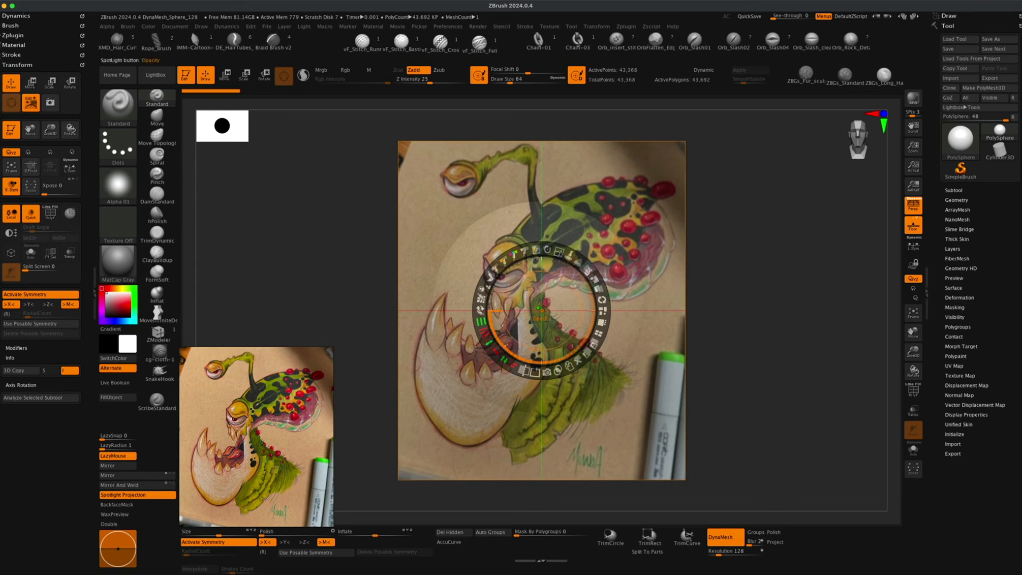
{"action": "left_click", "coordinate": [591, 273]}
{"action": "left_click_drag", "start_coordinate": [587, 271], "coordinate": [537, 273]}
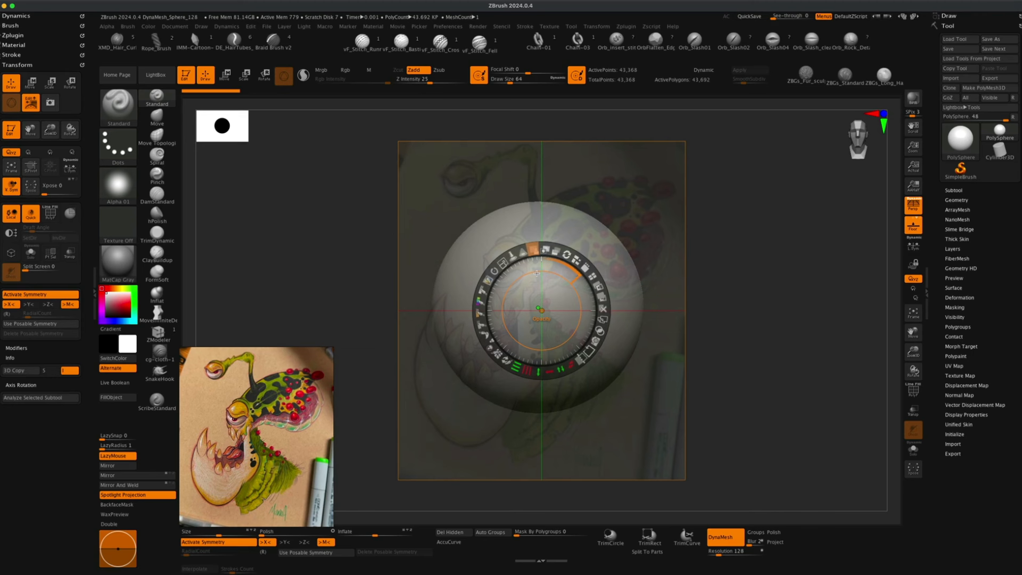
{"action": "left_click_drag", "start_coordinate": [536, 273], "coordinate": [537, 273]}
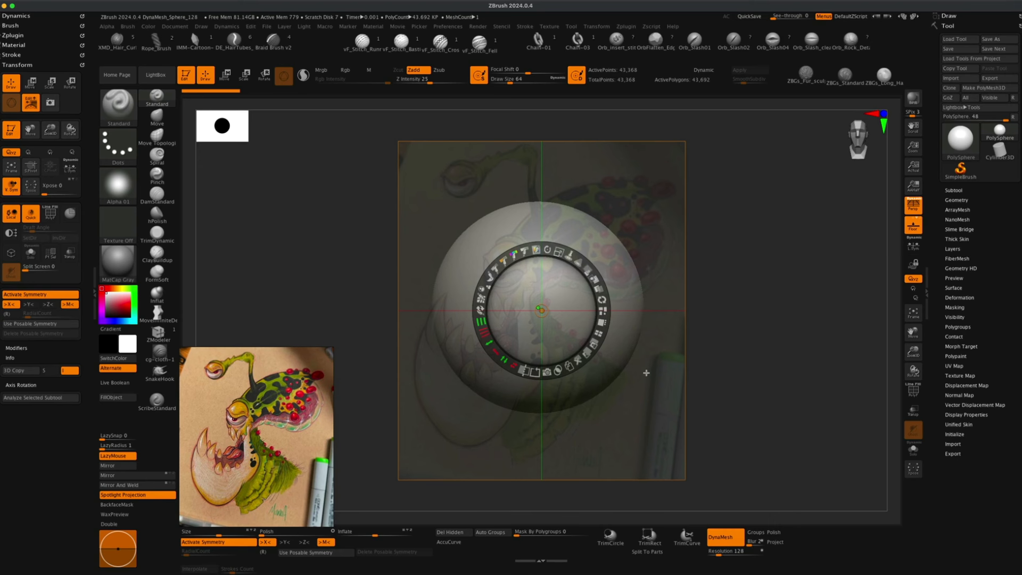
Hide the Spotlight controls and turn off perspective distortion.
{"action": "key", "text": "z"}
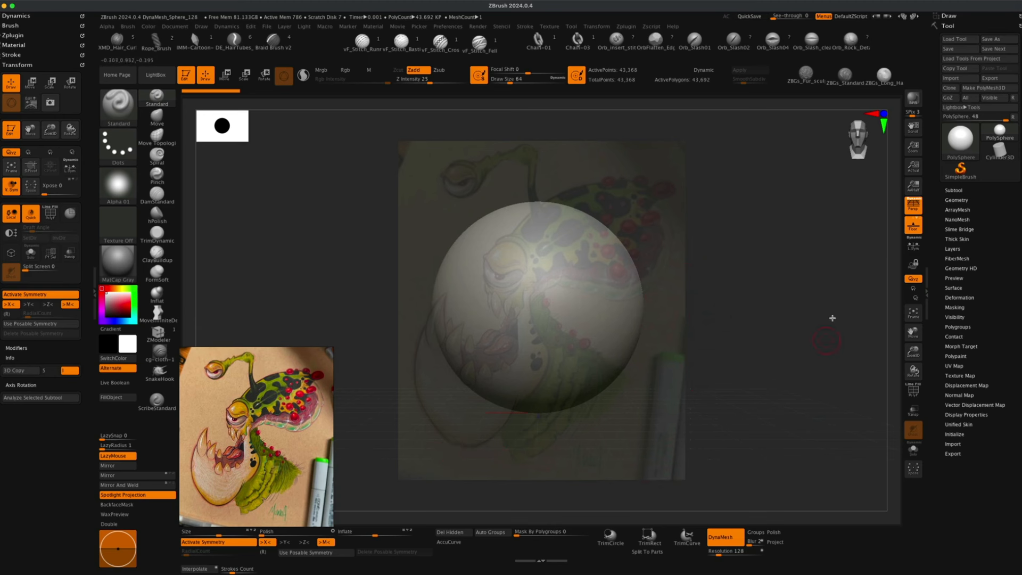
{"action": "left_click", "coordinate": [913, 207]}
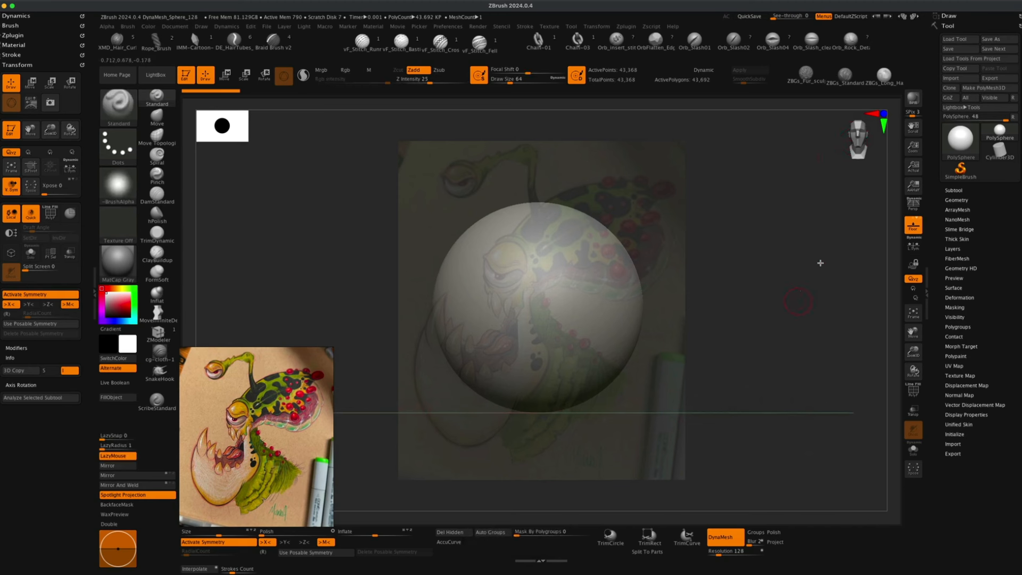
{"action": "left_click_drag", "start_coordinate": [771, 316], "coordinate": [737, 313]}
{"action": "left_click_drag", "start_coordinate": [762, 320], "coordinate": [756, 284], "text": "alt"}
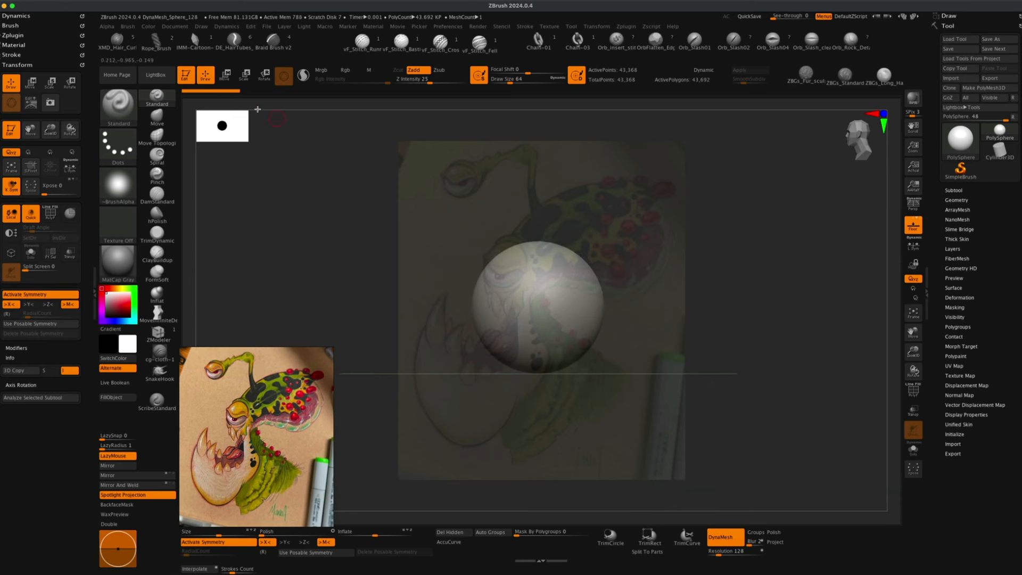
Move the sphere with the Transpose gizmo onto the creature's head in the reference.
{"action": "key", "text": "w"}
{"action": "mouse_move", "coordinate": [538, 307]}
{"action": "left_mouse_down"}
{"action": "mouse_move", "coordinate": [600, 246]}
{"action": "mouse_move", "coordinate": [608, 254]}
{"action": "left_mouse_up"}
{"action": "left_click_drag", "start_coordinate": [640, 222], "coordinate": [642, 201]}
{"action": "left_click_drag", "start_coordinate": [612, 235], "coordinate": [610, 237]}
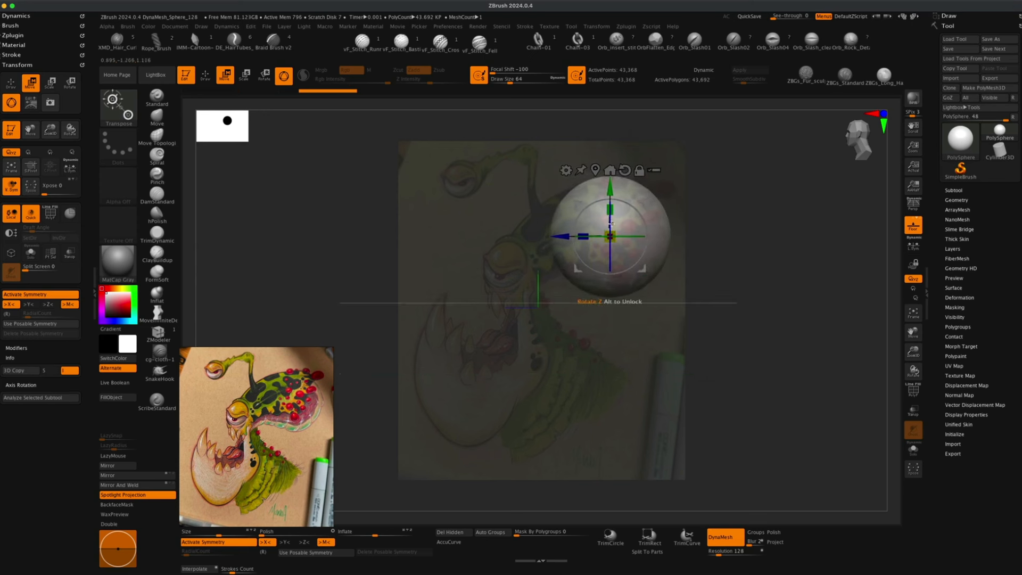
{"action": "left_click_drag", "start_coordinate": [638, 203], "coordinate": [641, 206]}
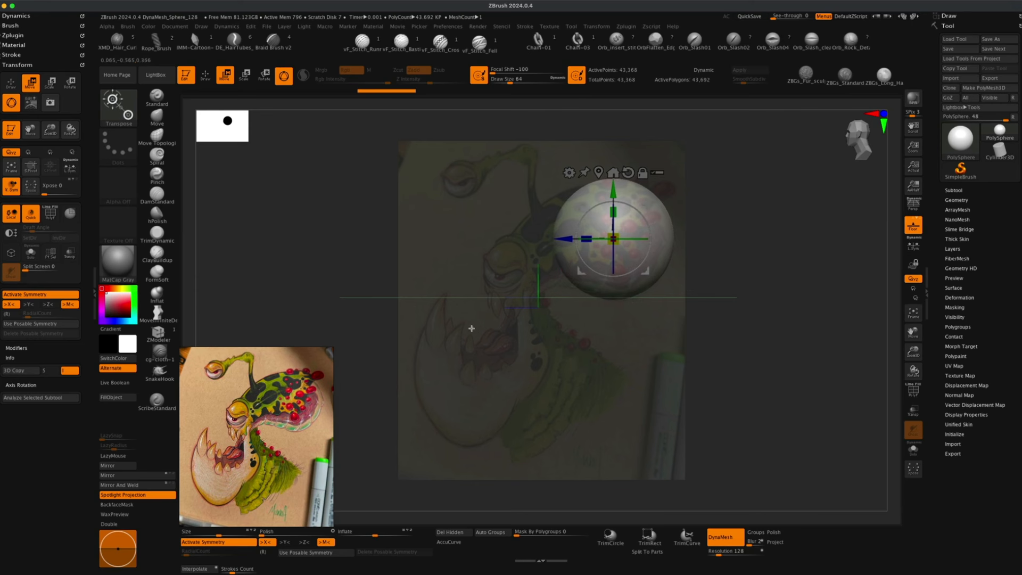
Expand the Subtool list, then duplicate the sphere with the gizmo and scale the copy smaller.
{"action": "left_click", "coordinate": [955, 190]}
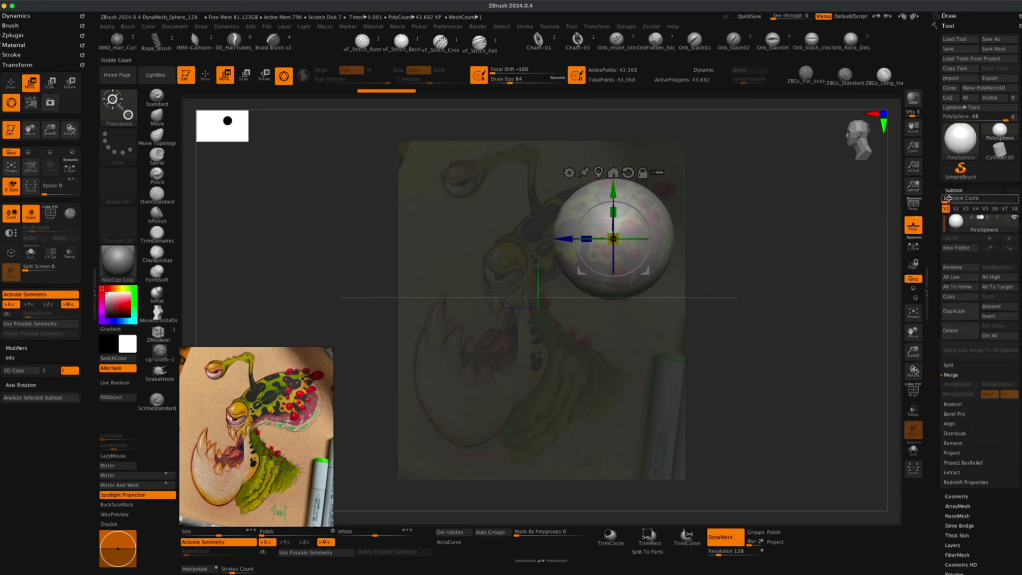
{"action": "left_click", "coordinate": [969, 199]}
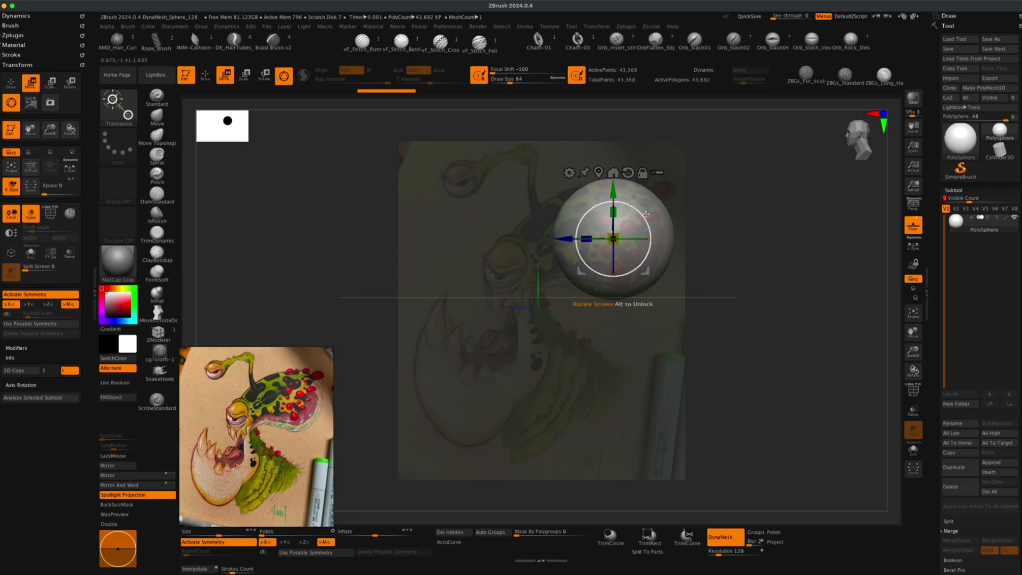
{"action": "key", "text": "super"}
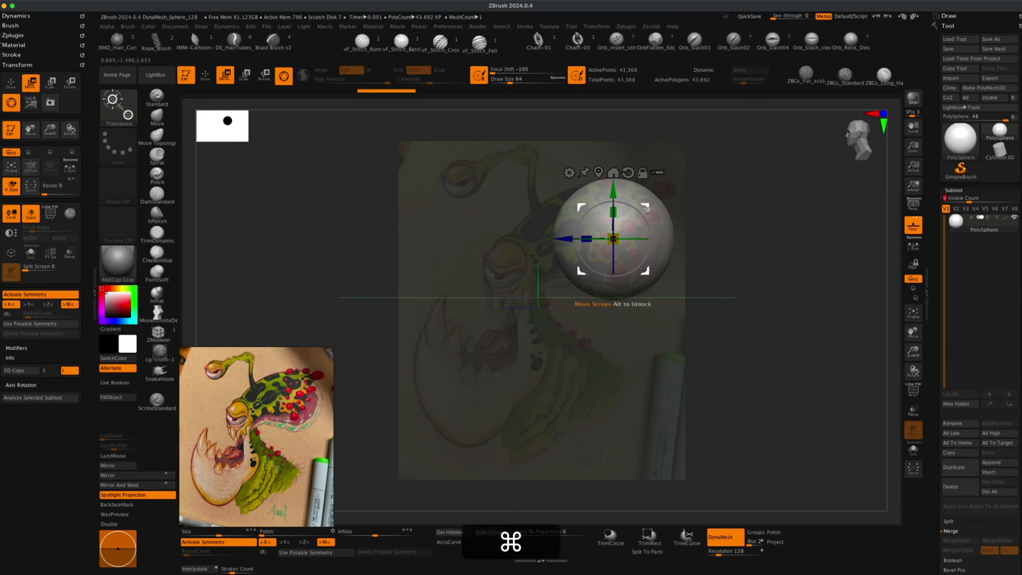
{"action": "left_click_drag", "start_coordinate": [646, 208], "coordinate": [567, 239], "text": "super"}
{"action": "mouse_move", "coordinate": [606, 208]}
{"action": "left_mouse_down"}
{"action": "mouse_move", "coordinate": [616, 208]}
{"action": "mouse_move", "coordinate": [582, 235]}
{"action": "mouse_move", "coordinate": [594, 232]}
{"action": "left_mouse_up"}
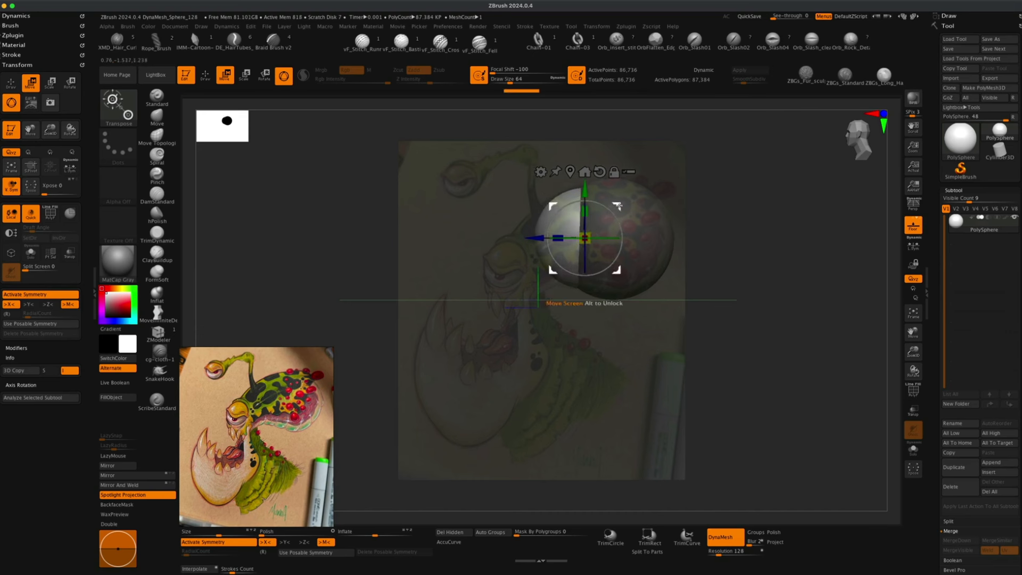
Duplicate two more progressively smaller spheres, placing them forward along the creature's head.
{"action": "key", "text": "super"}
{"action": "left_click_drag", "start_coordinate": [616, 207], "coordinate": [578, 221], "text": "super"}
{"action": "left_click_drag", "start_coordinate": [548, 252], "coordinate": [537, 252]}
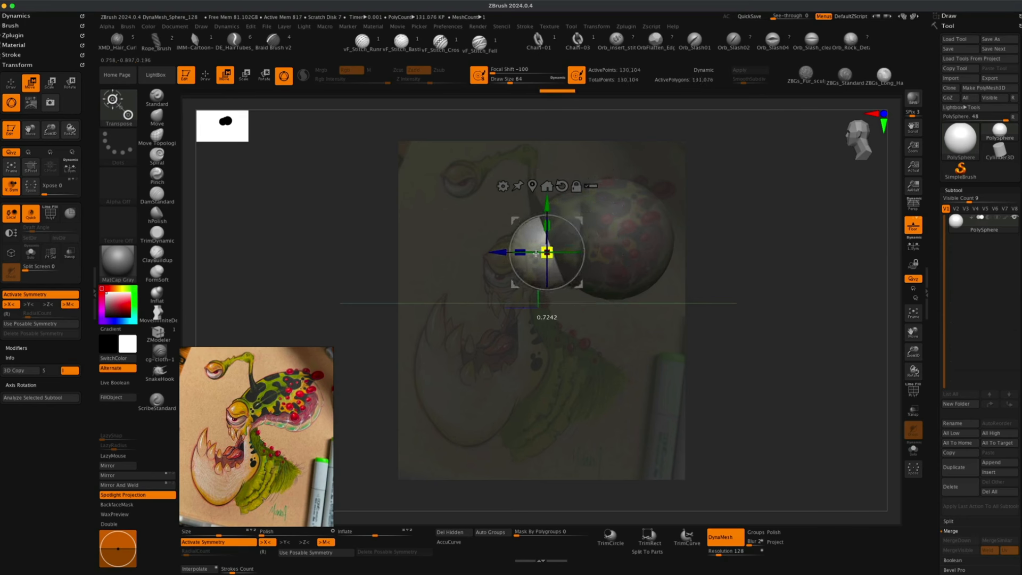
{"action": "mouse_move", "coordinate": [582, 220]}
{"action": "left_mouse_down"}
{"action": "mouse_move", "coordinate": [538, 247]}
{"action": "mouse_move", "coordinate": [567, 220]}
{"action": "mouse_move", "coordinate": [591, 213]}
{"action": "mouse_move", "coordinate": [564, 238]}
{"action": "mouse_move", "coordinate": [595, 216]}
{"action": "mouse_move", "coordinate": [516, 273]}
{"action": "left_mouse_up"}
{"action": "mouse_move", "coordinate": [551, 240]}
{"action": "left_mouse_down"}
{"action": "mouse_move", "coordinate": [564, 264]}
{"action": "mouse_move", "coordinate": [683, 325]}
{"action": "mouse_move", "coordinate": [597, 281]}
{"action": "mouse_move", "coordinate": [634, 298]}
{"action": "mouse_move", "coordinate": [559, 245]}
{"action": "left_mouse_up"}
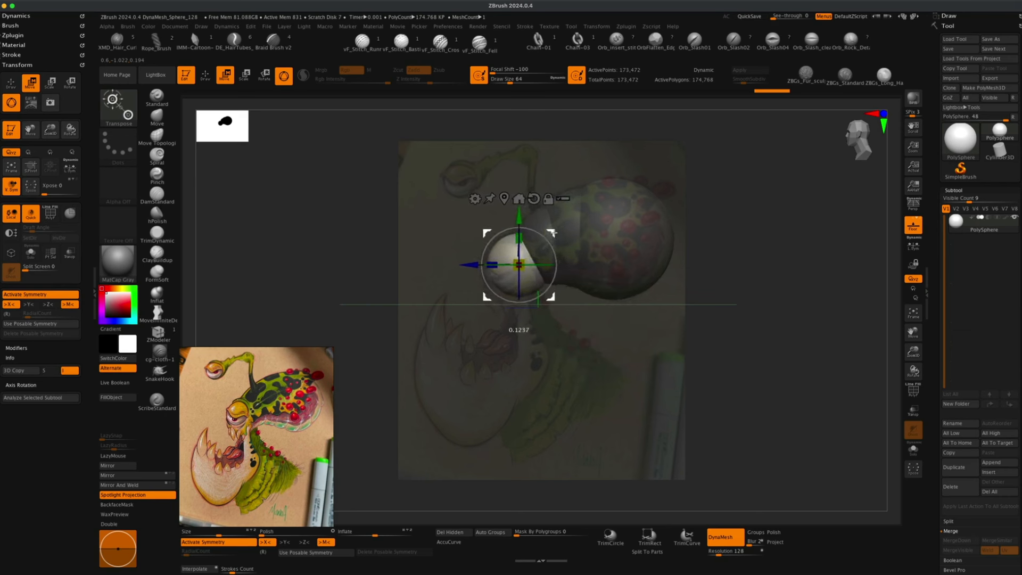
Duplicate further spheres toward the snout and one over the eye, scaling the eye sphere down.
{"action": "left_click_drag", "start_coordinate": [554, 233], "coordinate": [576, 220]}
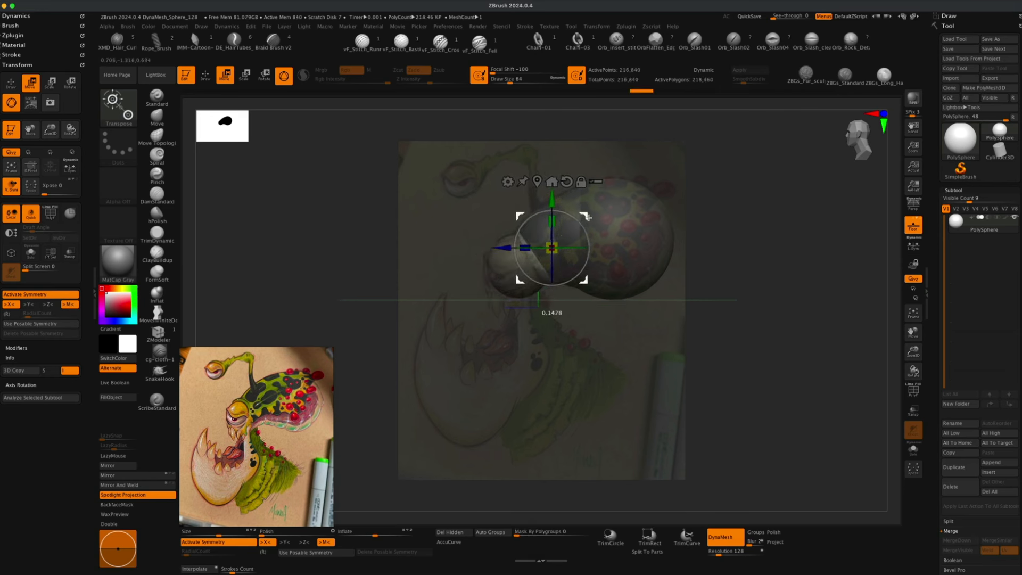
{"action": "left_click_drag", "start_coordinate": [584, 219], "coordinate": [586, 217]}
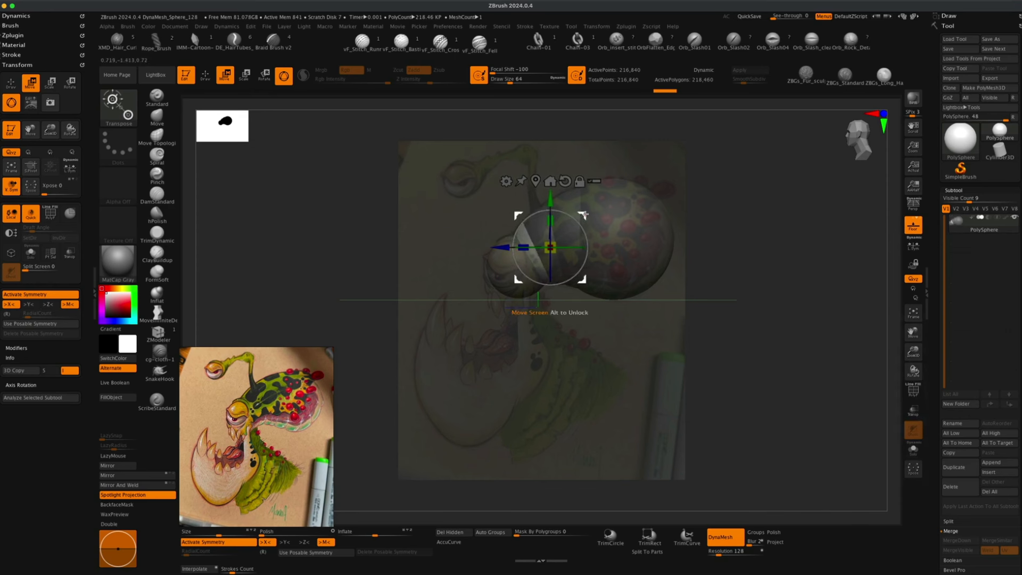
{"action": "left_click_drag", "start_coordinate": [584, 214], "coordinate": [464, 197], "text": "super"}
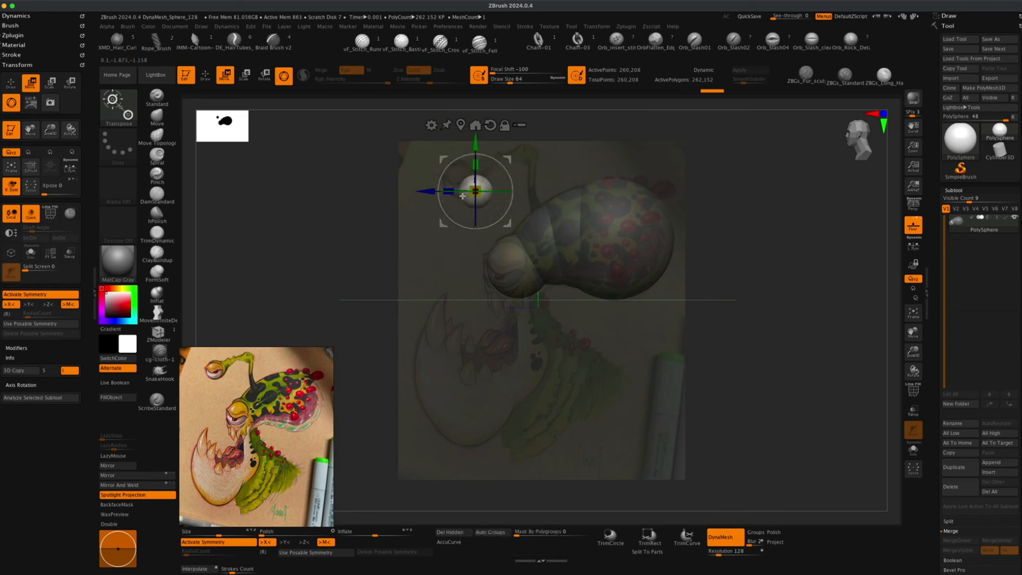
{"action": "left_click_drag", "start_coordinate": [508, 160], "coordinate": [494, 148]}
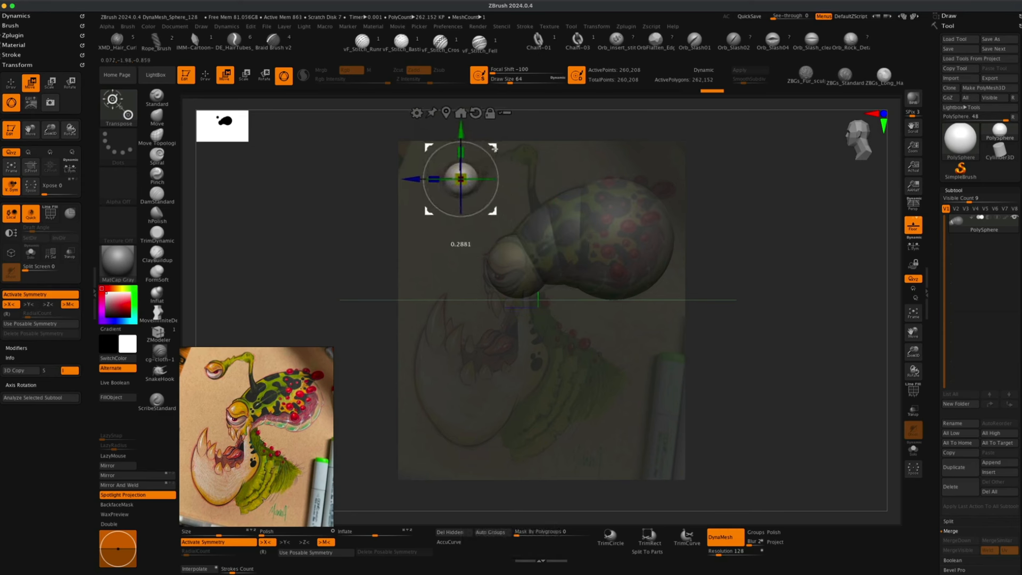
Duplicate the eye sphere and offset the copy slightly beside it.
{"action": "left_click_drag", "start_coordinate": [461, 179], "coordinate": [496, 146]}
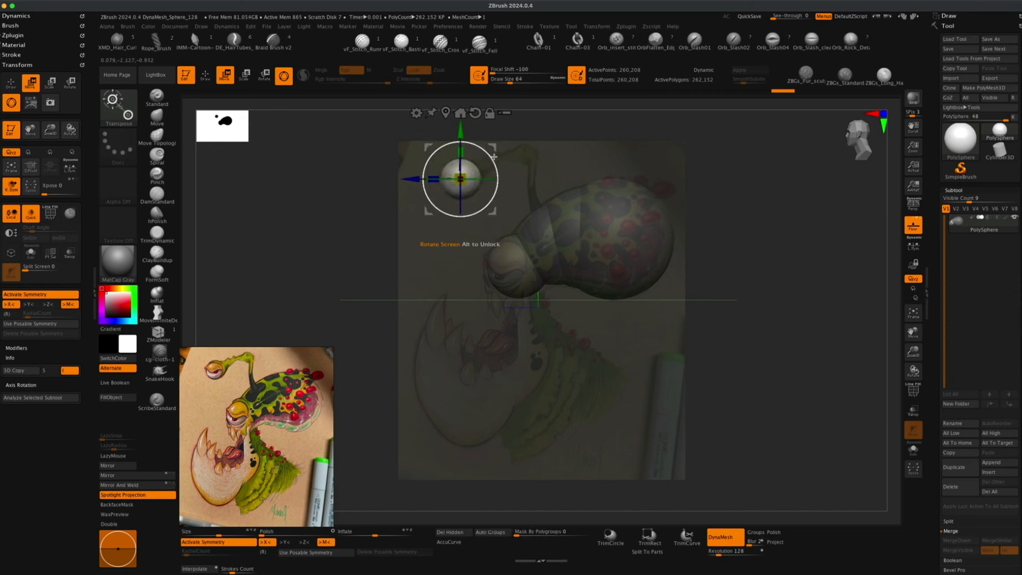
{"action": "left_click_drag", "start_coordinate": [495, 155], "coordinate": [520, 146], "text": "super"}
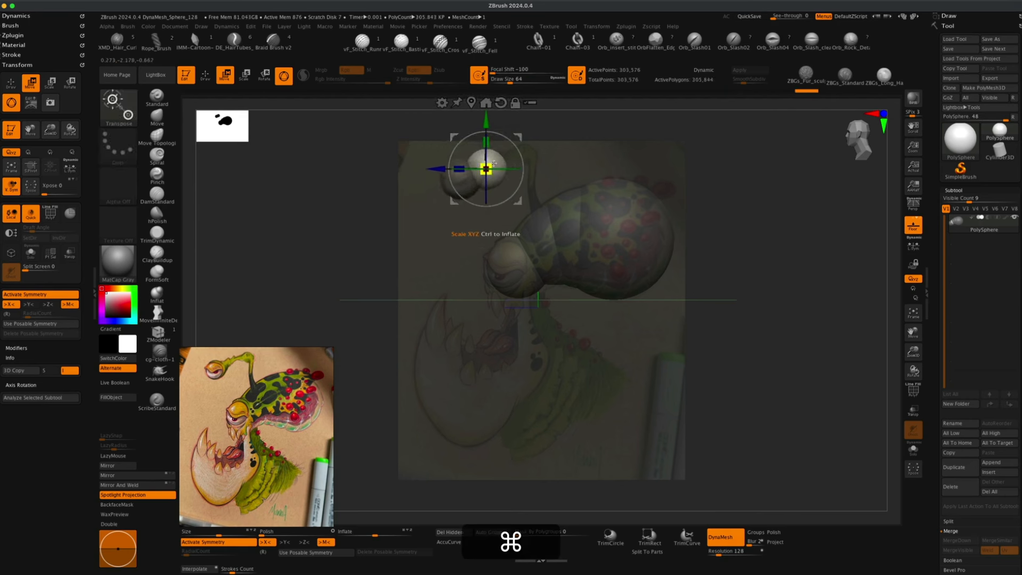
Scale and reposition the duplicated small sphere at the top of the head.
{"action": "left_click_drag", "start_coordinate": [486, 169], "coordinate": [480, 169]}
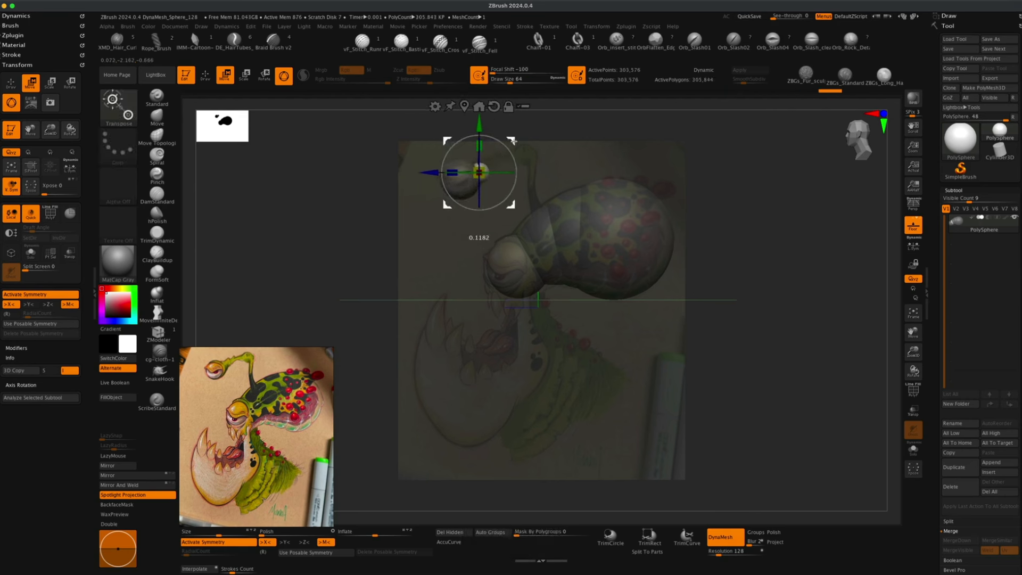
{"action": "left_click_drag", "start_coordinate": [514, 138], "coordinate": [525, 132], "text": "super"}
{"action": "left_click_drag", "start_coordinate": [491, 165], "coordinate": [490, 166]}
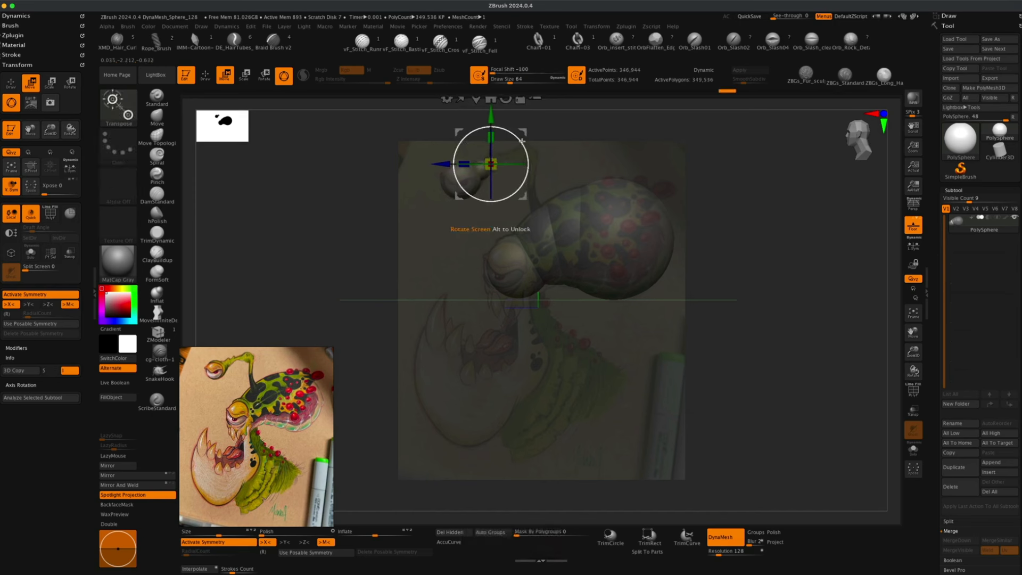
{"action": "left_click_drag", "start_coordinate": [523, 132], "coordinate": [521, 131]}
{"action": "left_click_drag", "start_coordinate": [491, 163], "coordinate": [489, 165]}
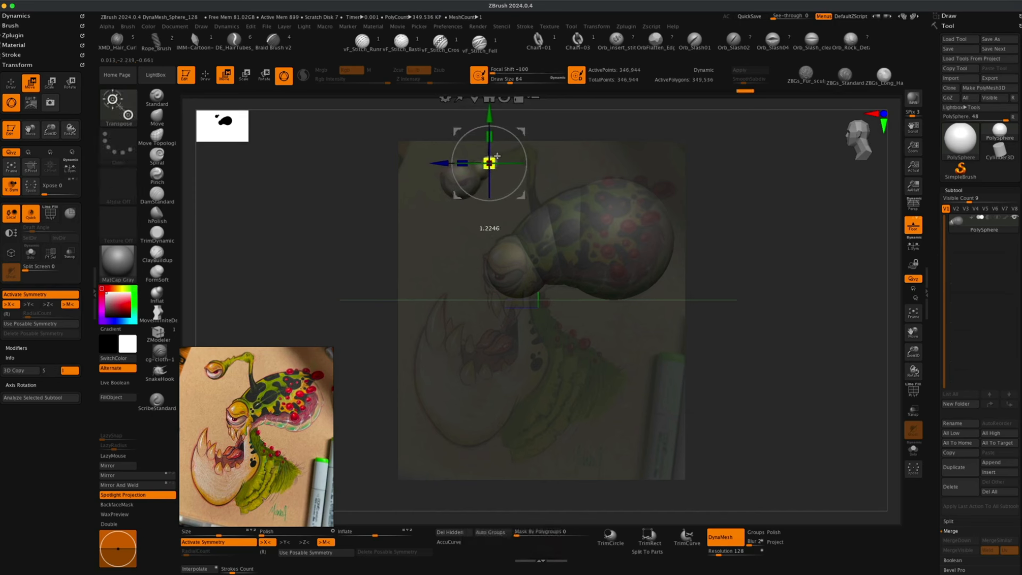
{"action": "left_click_drag", "start_coordinate": [525, 131], "coordinate": [540, 126], "text": "super"}
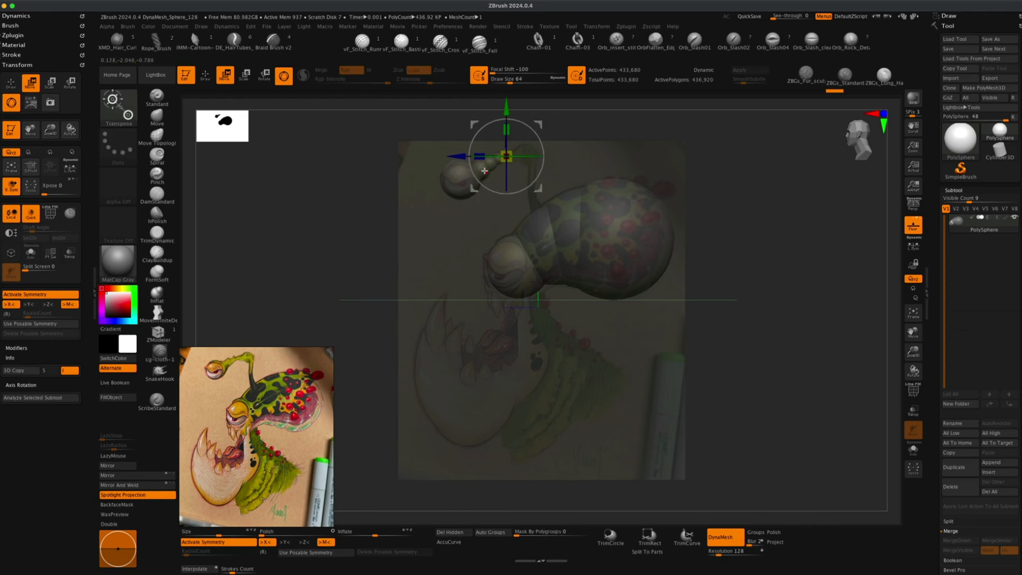
Duplicate a chain of small spheres curving down from the top sphere toward the head.
{"action": "key", "text": "super"}
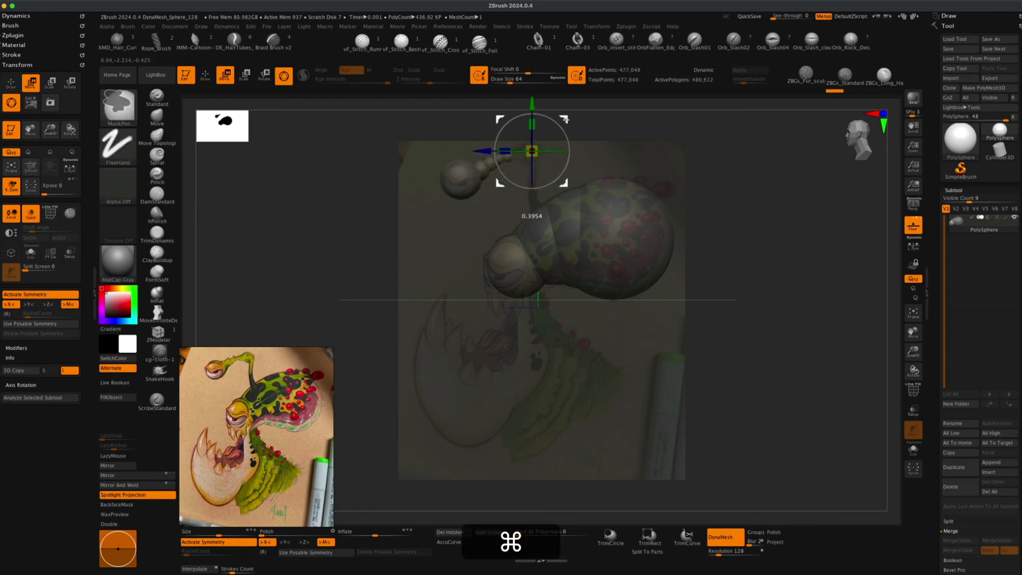
{"action": "left_click_drag", "start_coordinate": [550, 123], "coordinate": [548, 124], "text": "super"}
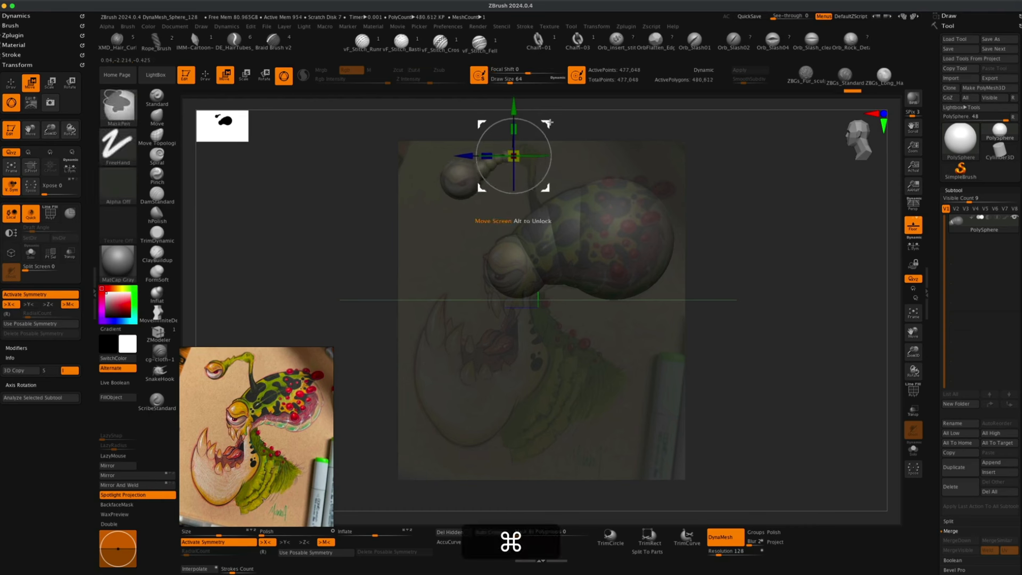
{"action": "left_click", "coordinate": [563, 122], "text": "super"}
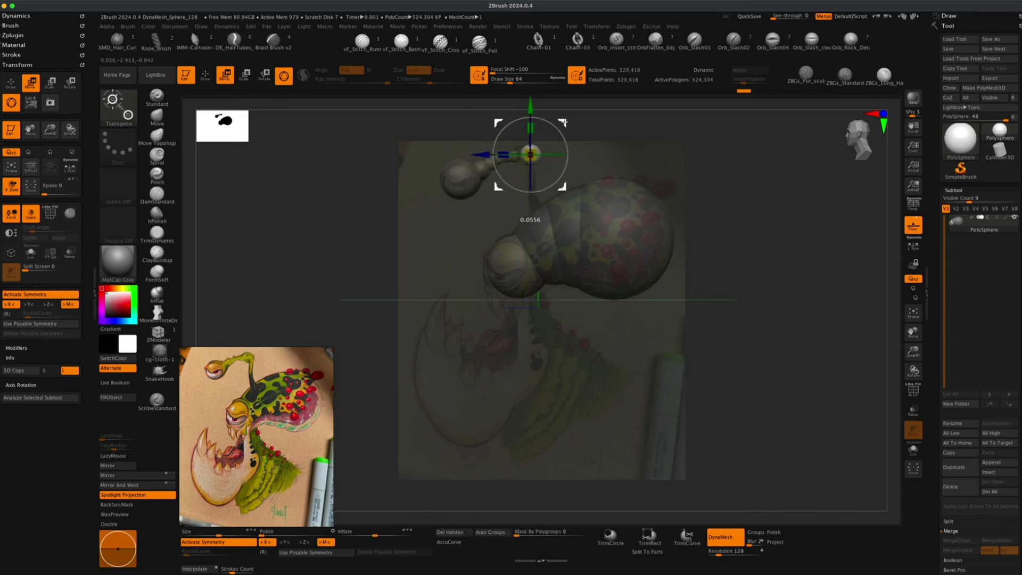
{"action": "key", "text": "super"}
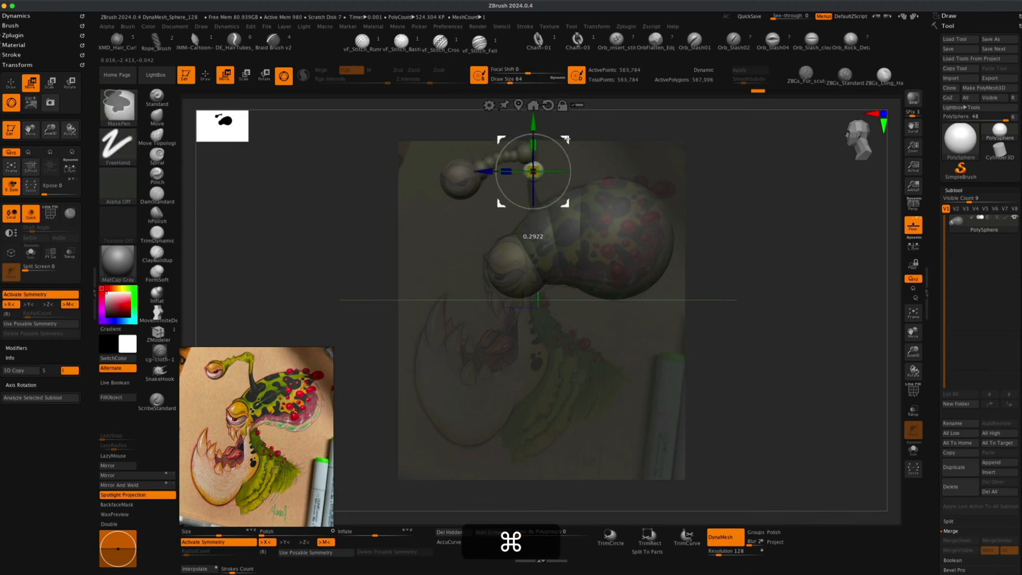
{"action": "left_click_drag", "start_coordinate": [565, 148], "coordinate": [536, 175], "text": "super"}
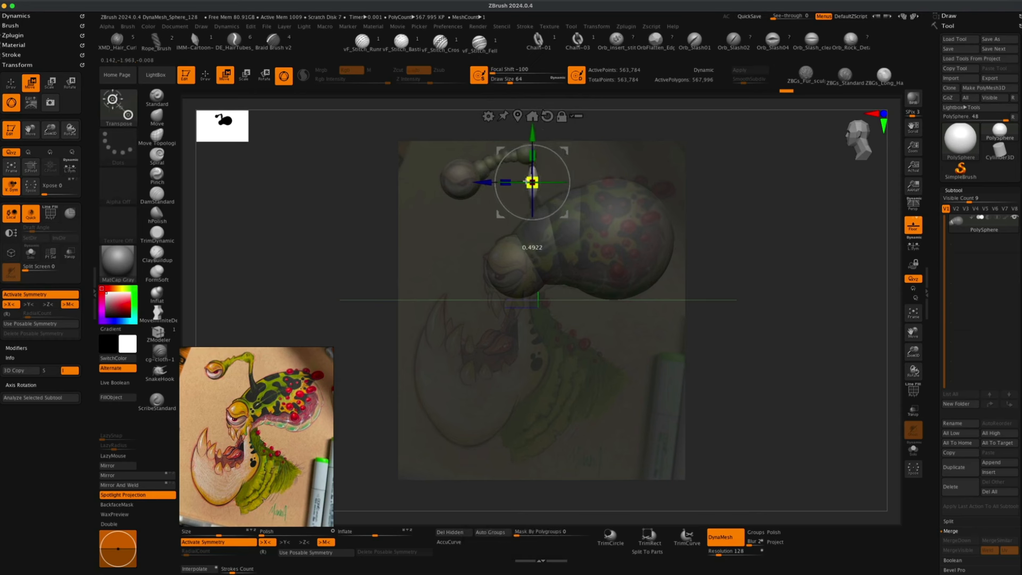
{"action": "mouse_move", "coordinate": [565, 151]}
{"action": "left_mouse_down"}
{"action": "mouse_move", "coordinate": [564, 138]}
{"action": "mouse_move", "coordinate": [568, 180]}
{"action": "mouse_move", "coordinate": [567, 167]}
{"action": "left_mouse_up"}
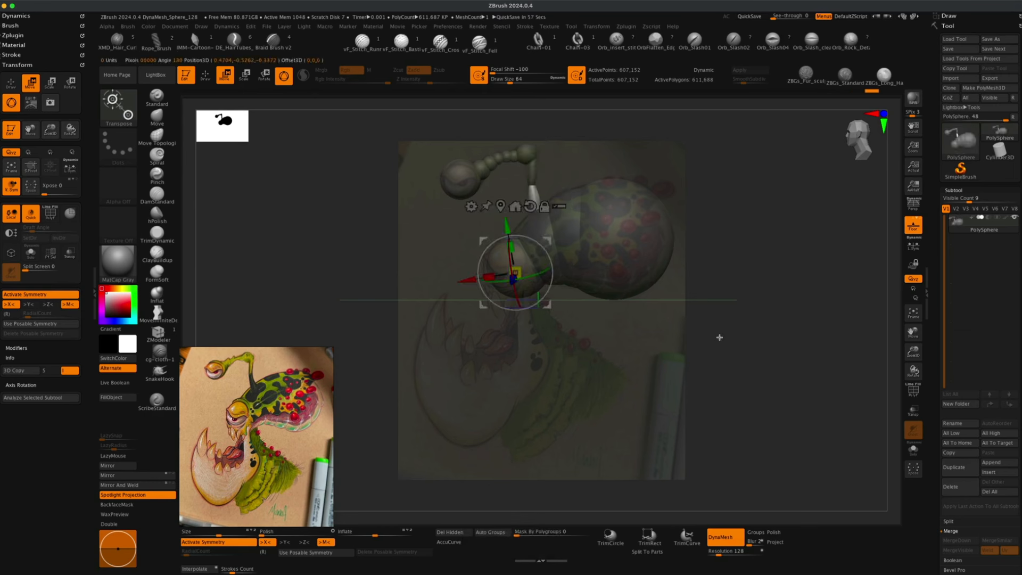
Switch to sculpting with the MoveInfiniteDepth brush and pull the lower front sphere up into the head.
{"action": "left_click_drag", "start_coordinate": [717, 231], "coordinate": [753, 267], "text": "super"}
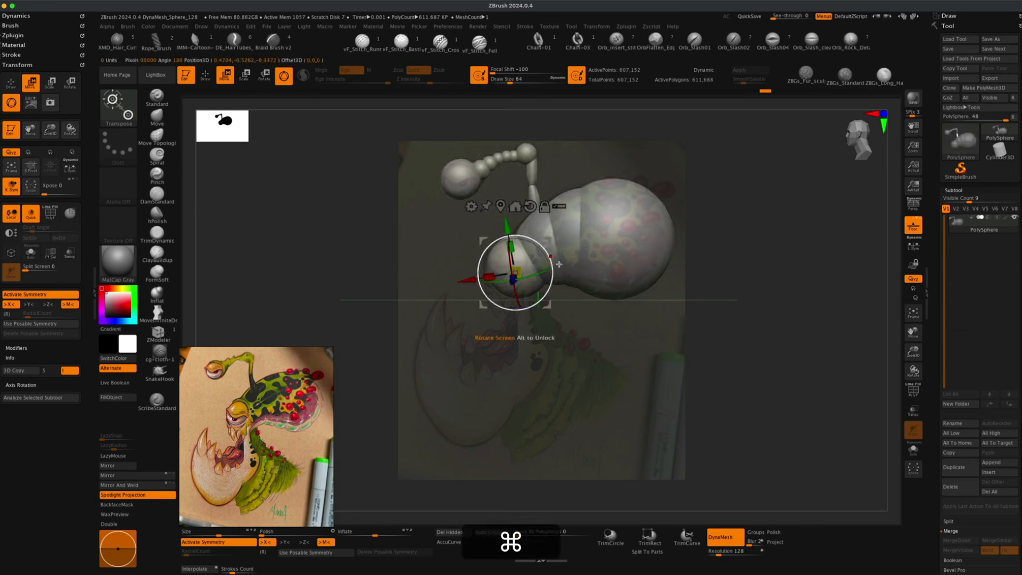
{"action": "left_click", "coordinate": [206, 75]}
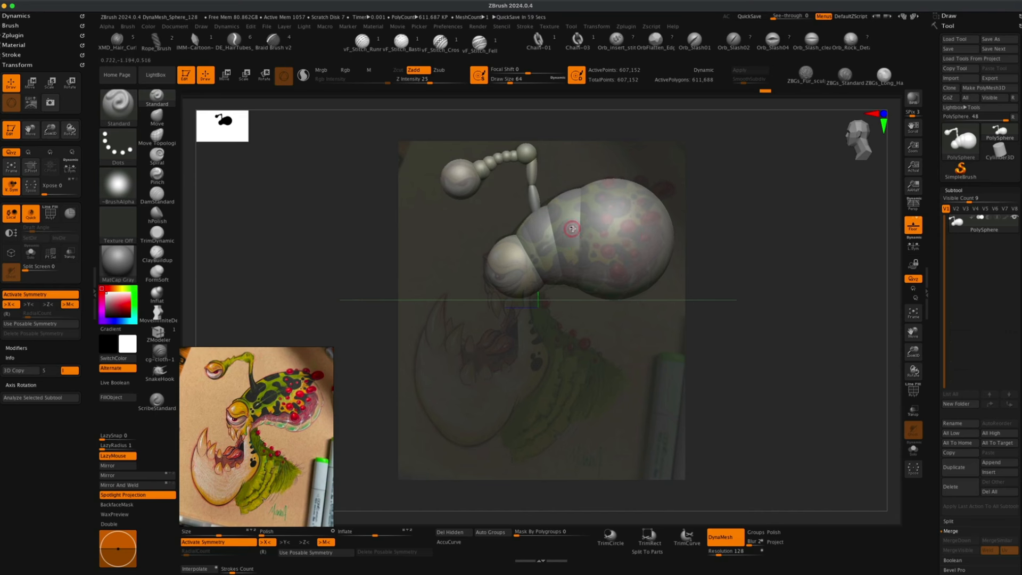
{"action": "left_click", "coordinate": [157, 117]}
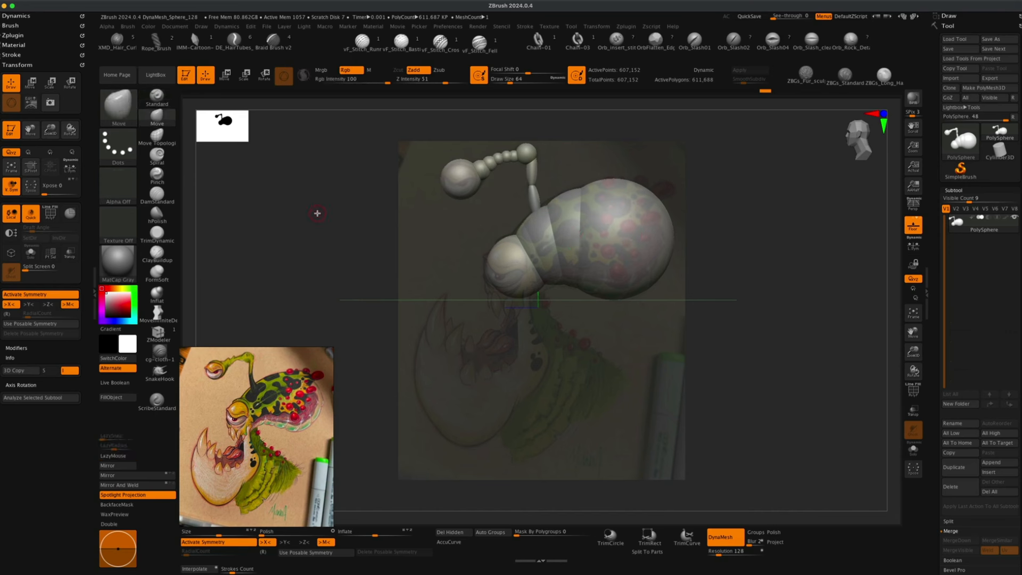
{"action": "key", "text": "s"}
{"action": "left_click_drag", "start_coordinate": [318, 214], "coordinate": [331, 214]}
{"action": "left_click_drag", "start_coordinate": [549, 205], "coordinate": [538, 210]}
{"action": "key", "text": "super+z"}
{"action": "key", "text": "s"}
{"action": "left_click_drag", "start_coordinate": [407, 250], "coordinate": [405, 250]}
{"action": "left_click", "coordinate": [157, 313]}
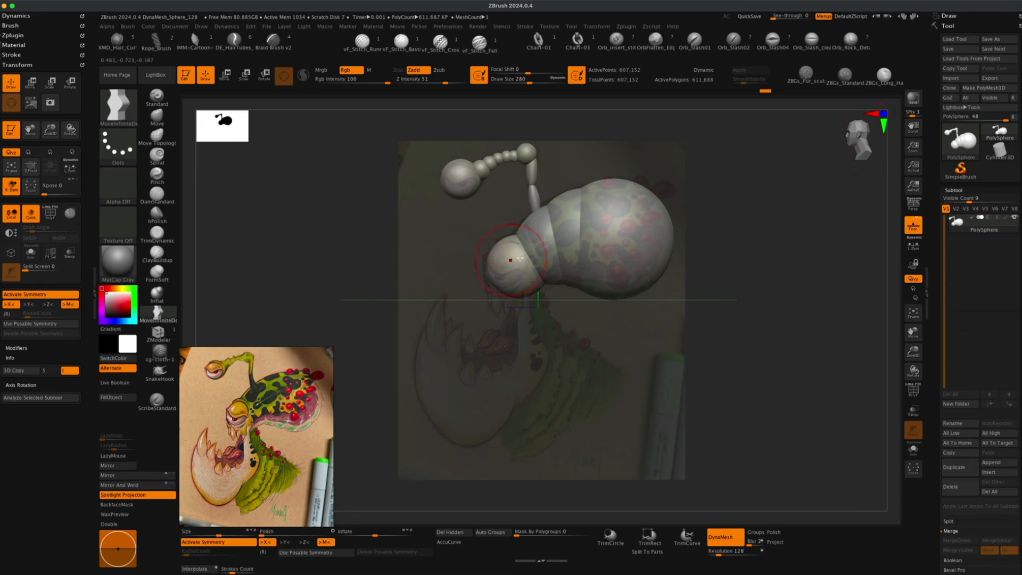
{"action": "key", "text": "s"}
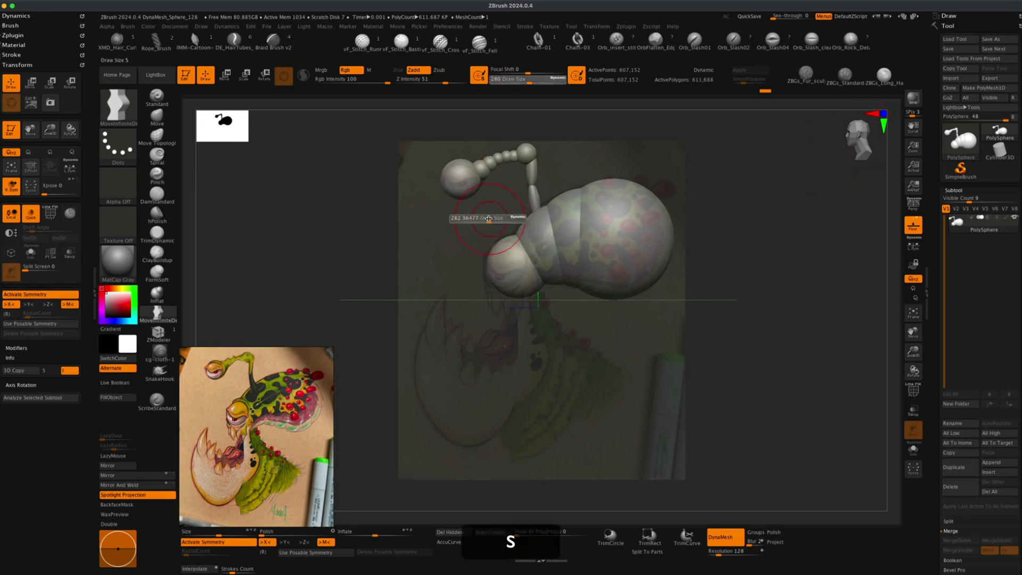
{"action": "left_click_drag", "start_coordinate": [481, 218], "coordinate": [486, 218]}
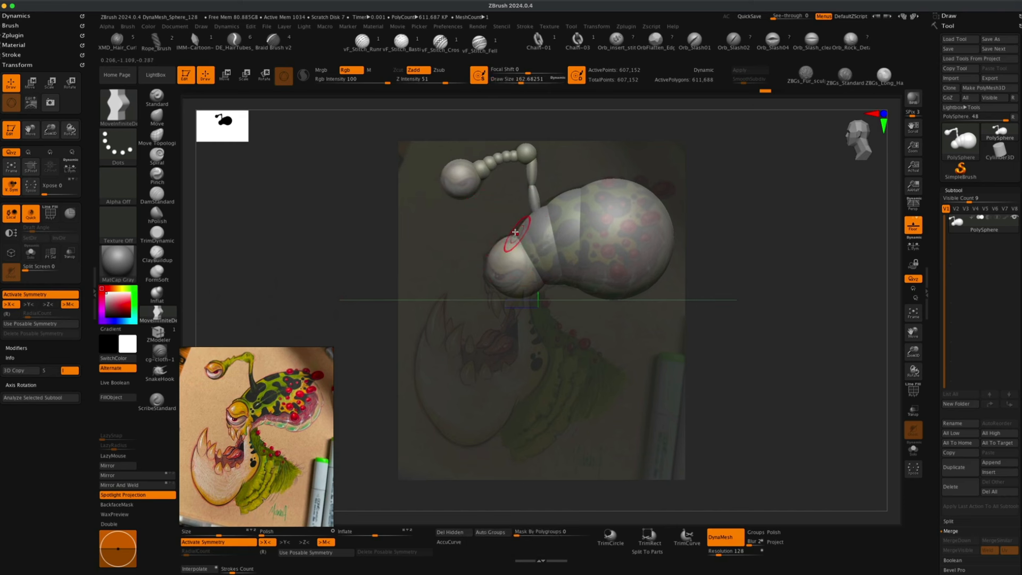
{"action": "left_click_drag", "start_coordinate": [517, 237], "coordinate": [549, 202]}
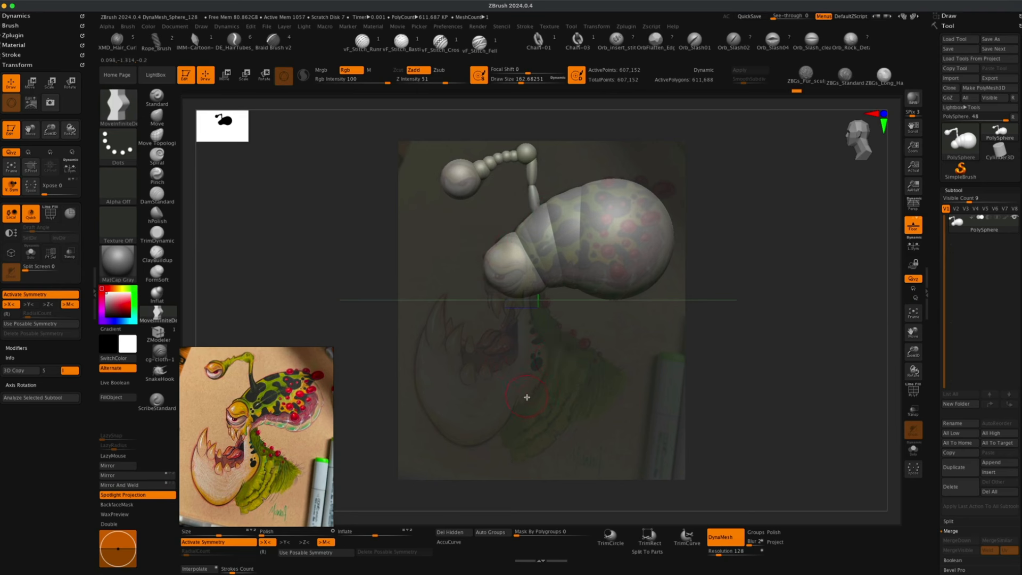
Insert a new Sphere3D subtool and turn on DynaMesh for it.
{"action": "left_click", "coordinate": [993, 475]}
{"action": "left_click", "coordinate": [725, 400]}
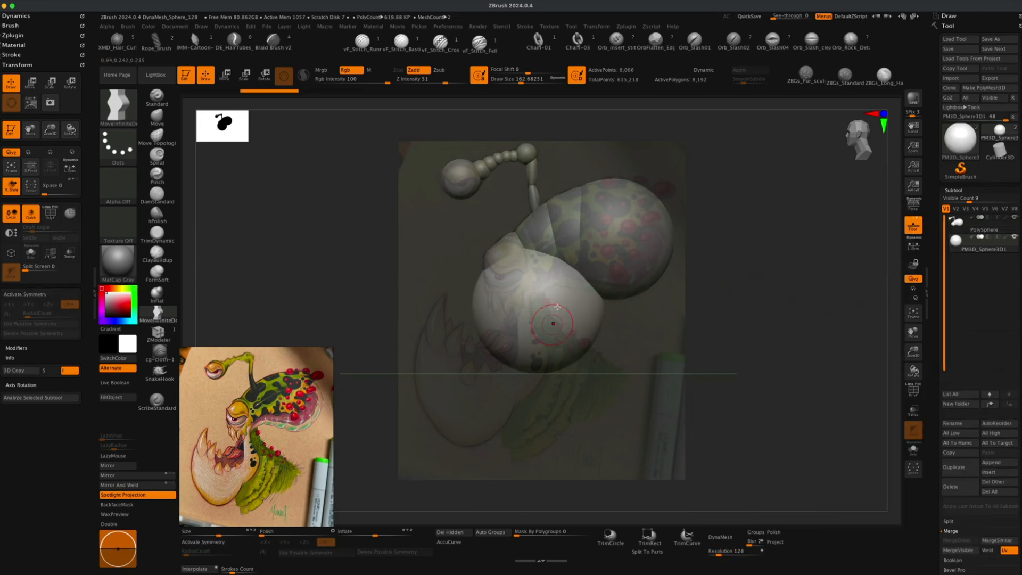
{"action": "left_click", "coordinate": [725, 539]}
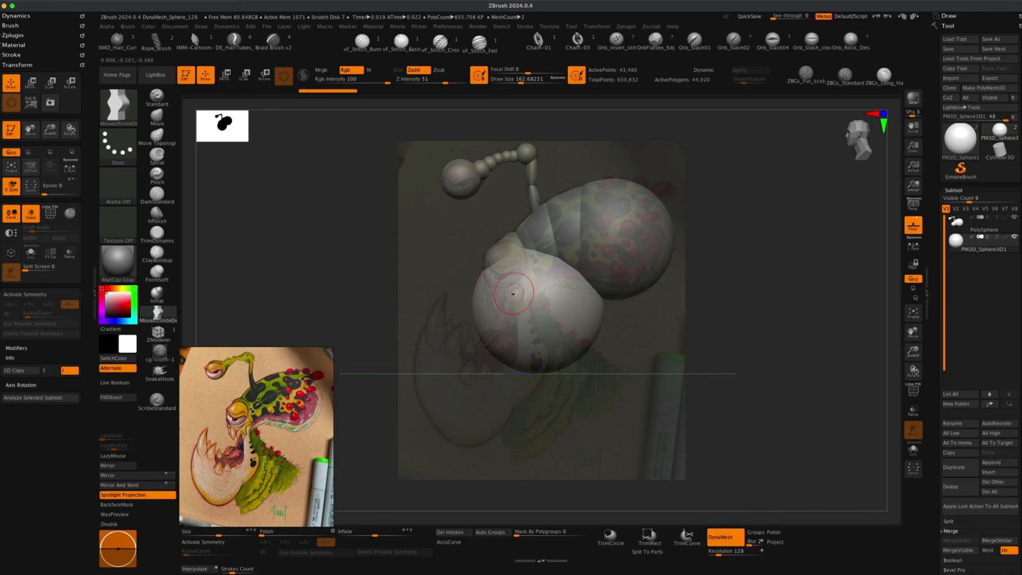
Scale down the inserted sphere and move it beneath the creature's snout.
{"action": "key", "text": "w"}
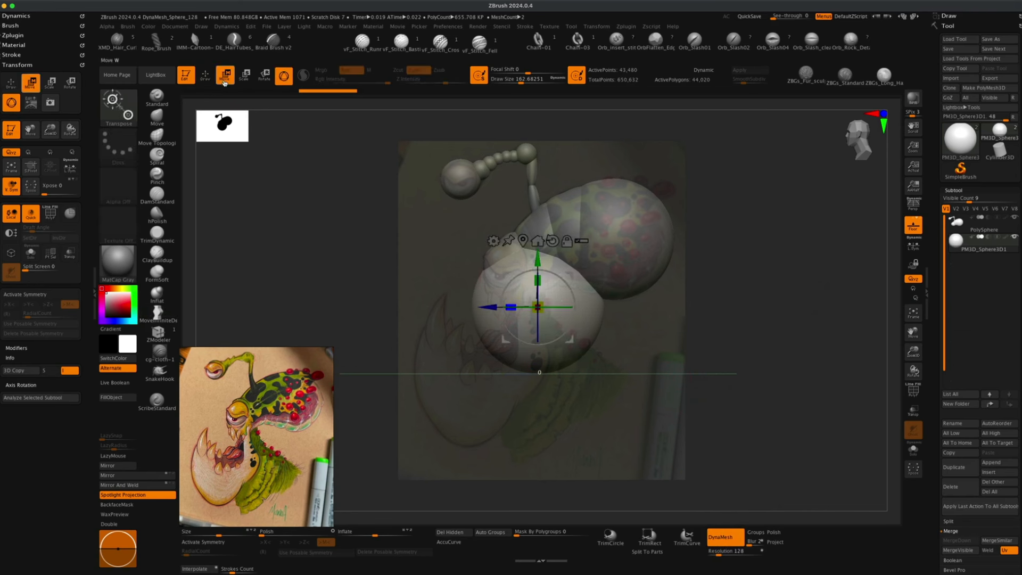
{"action": "left_click_drag", "start_coordinate": [541, 302], "coordinate": [514, 322]}
{"action": "left_click_drag", "start_coordinate": [566, 287], "coordinate": [506, 364]}
{"action": "mouse_move", "coordinate": [545, 325]}
{"action": "left_mouse_down"}
{"action": "mouse_move", "coordinate": [550, 345]}
{"action": "mouse_move", "coordinate": [557, 319]}
{"action": "left_mouse_up"}
{"action": "left_click_drag", "start_coordinate": [523, 352], "coordinate": [516, 358]}
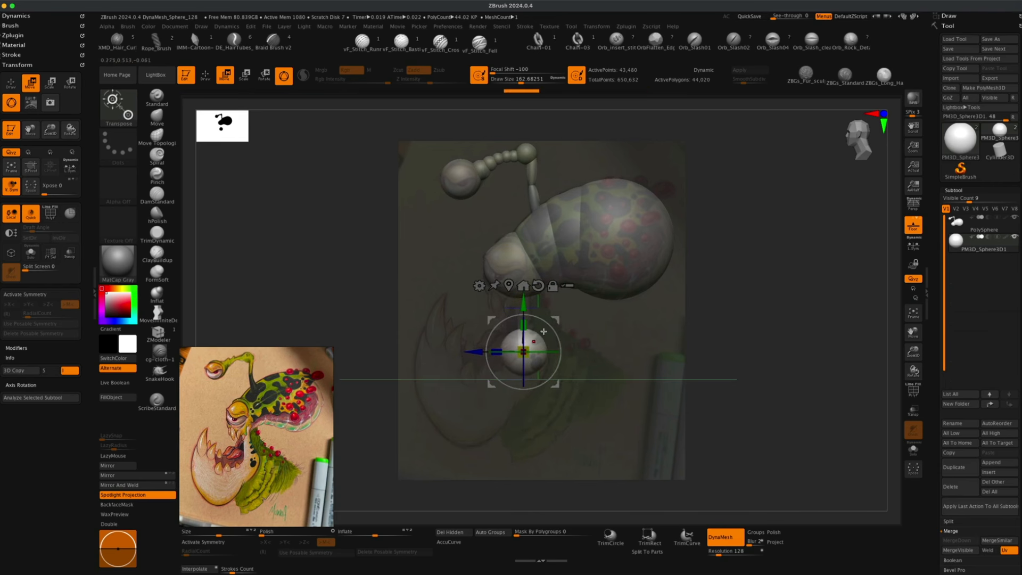
{"action": "left_click_drag", "start_coordinate": [552, 317], "coordinate": [550, 308]}
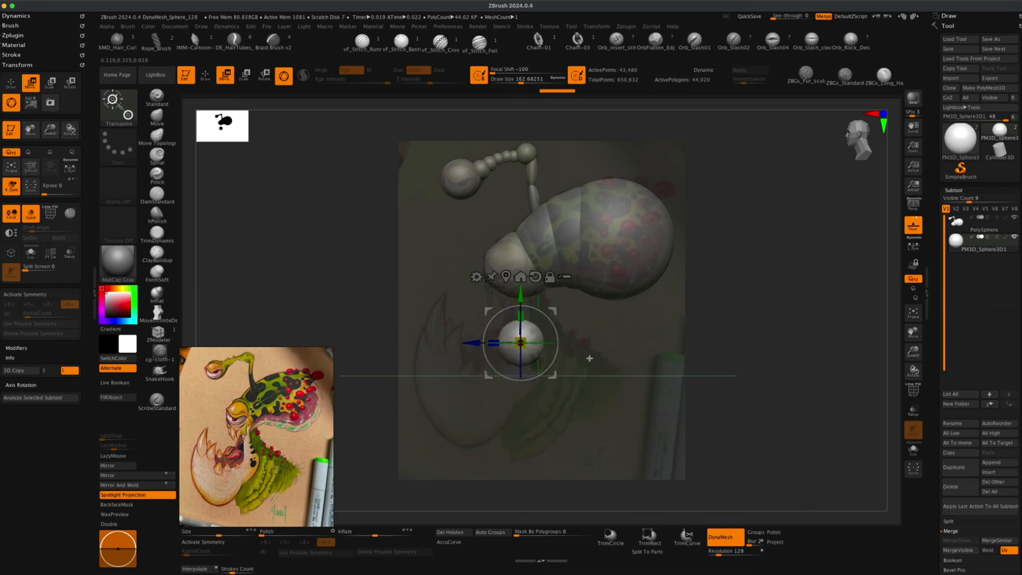
{"action": "left_click_drag", "start_coordinate": [554, 312], "coordinate": [549, 276]}
{"action": "left_click_drag", "start_coordinate": [487, 307], "coordinate": [499, 304]}
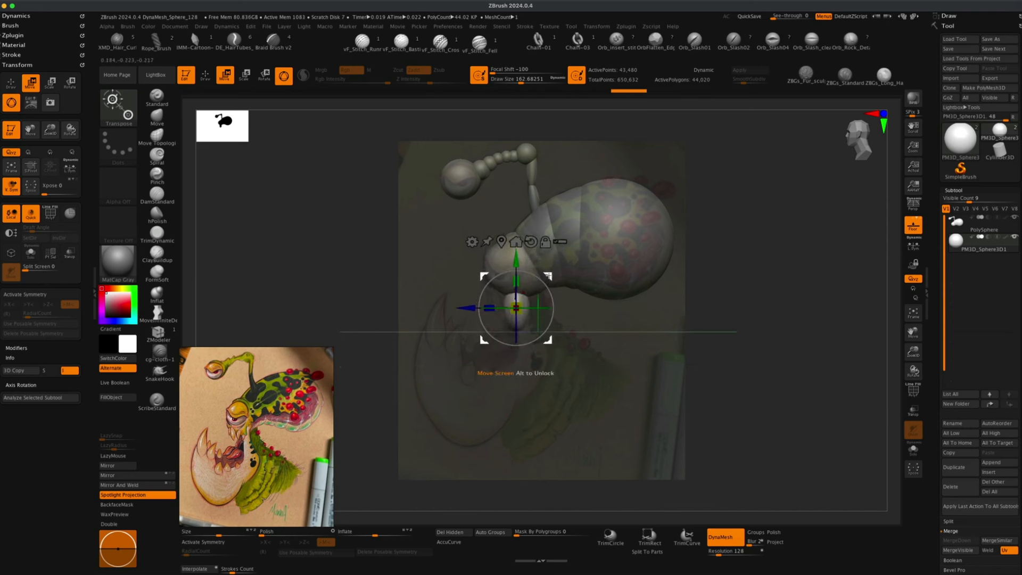
{"action": "left_click_drag", "start_coordinate": [550, 275], "coordinate": [550, 276]}
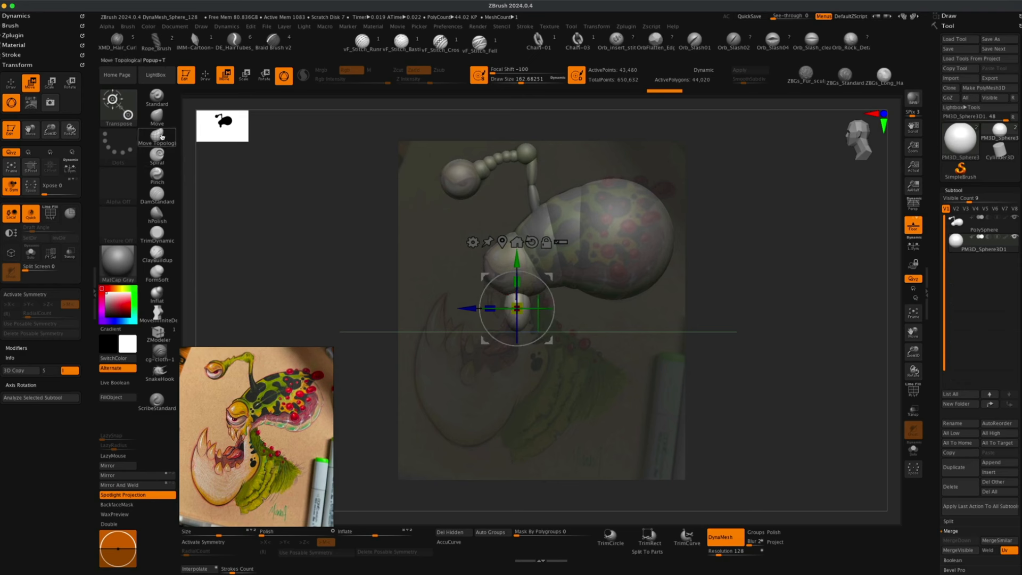
Pull the new sphere up and down with the MoveInfiniteDepth brush to start a tusk shape.
{"action": "left_click", "coordinate": [156, 116]}
{"action": "key", "text": "s"}
{"action": "left_click_drag", "start_coordinate": [314, 236], "coordinate": [314, 236]}
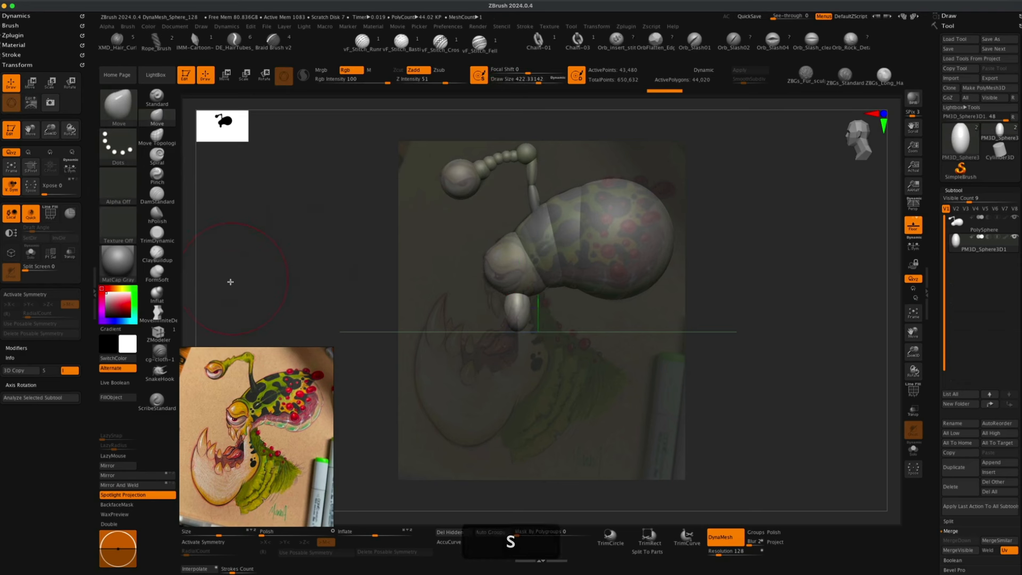
{"action": "left_click", "coordinate": [158, 314]}
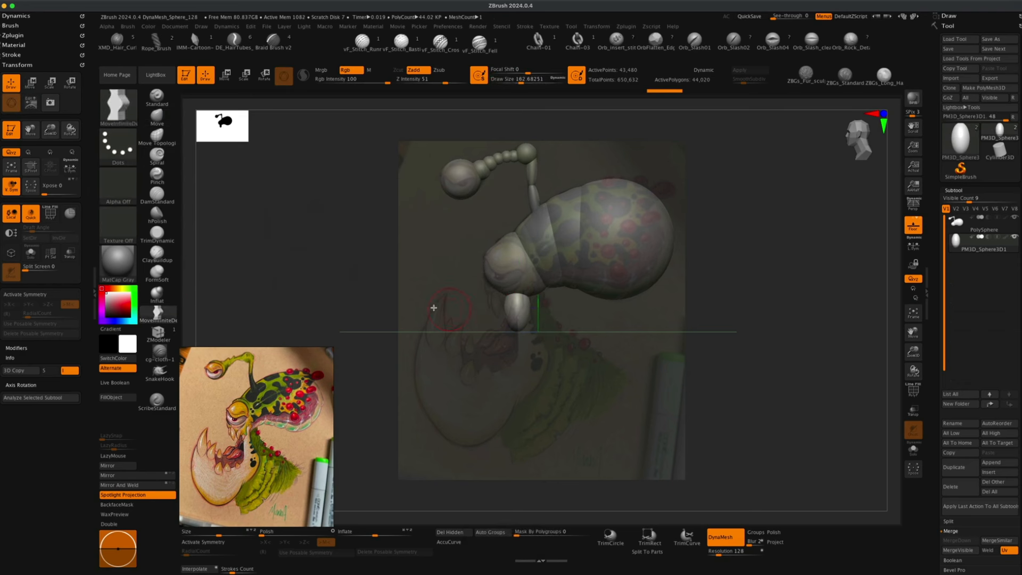
{"action": "key", "text": "s"}
{"action": "left_click_drag", "start_coordinate": [362, 296], "coordinate": [359, 296]}
{"action": "left_click_drag", "start_coordinate": [508, 301], "coordinate": [468, 249]}
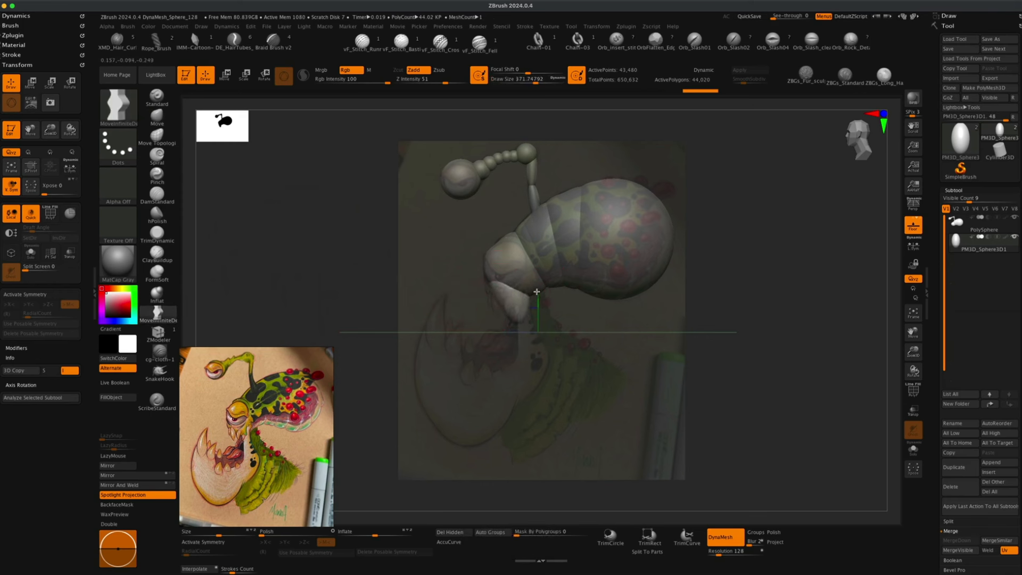
{"action": "mouse_move", "coordinate": [516, 329]}
{"action": "left_mouse_down"}
{"action": "mouse_move", "coordinate": [521, 304]}
{"action": "mouse_move", "coordinate": [486, 290]}
{"action": "left_mouse_up"}
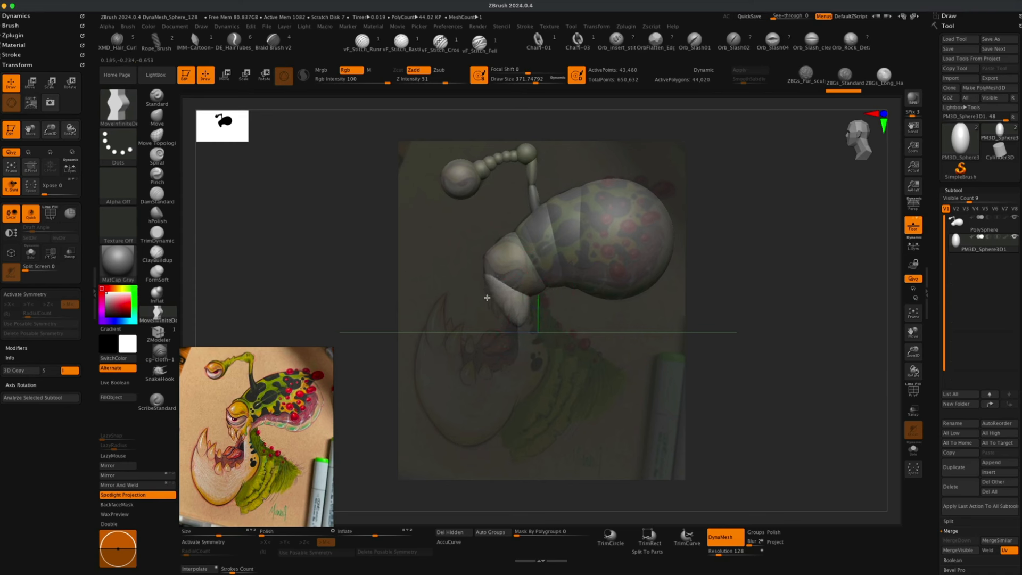
{"action": "left_click_drag", "start_coordinate": [487, 297], "coordinate": [517, 349]}
Enlarge the brush, remesh the DynaMesh, and stretch the tusk's lower end outward into a hook.
{"action": "key", "text": "s"}
{"action": "mouse_move", "coordinate": [519, 361]}
{"action": "left_mouse_down"}
{"action": "mouse_move", "coordinate": [535, 363]}
{"action": "mouse_move", "coordinate": [506, 359]}
{"action": "mouse_move", "coordinate": [552, 357]}
{"action": "mouse_move", "coordinate": [524, 398]}
{"action": "mouse_move", "coordinate": [549, 386]}
{"action": "mouse_move", "coordinate": [548, 352]}
{"action": "left_mouse_up"}
{"action": "left_click_drag", "start_coordinate": [522, 385], "coordinate": [521, 400]}
{"action": "mouse_move", "coordinate": [508, 363]}
{"action": "left_mouse_down"}
{"action": "mouse_move", "coordinate": [458, 360]}
{"action": "mouse_move", "coordinate": [512, 351]}
{"action": "mouse_move", "coordinate": [521, 363]}
{"action": "left_mouse_up"}
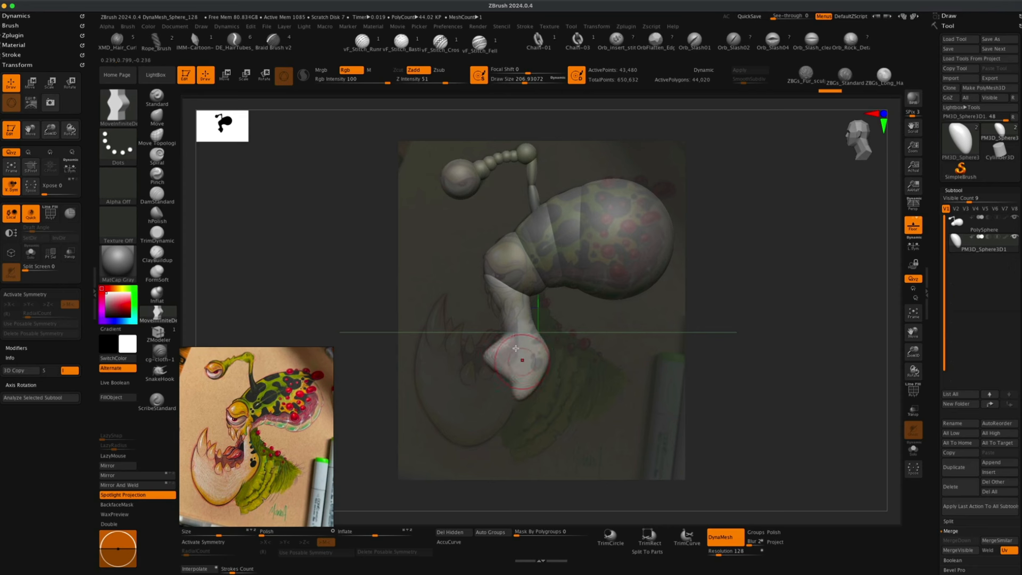
{"action": "left_click_drag", "start_coordinate": [345, 272], "coordinate": [346, 283], "text": "super"}
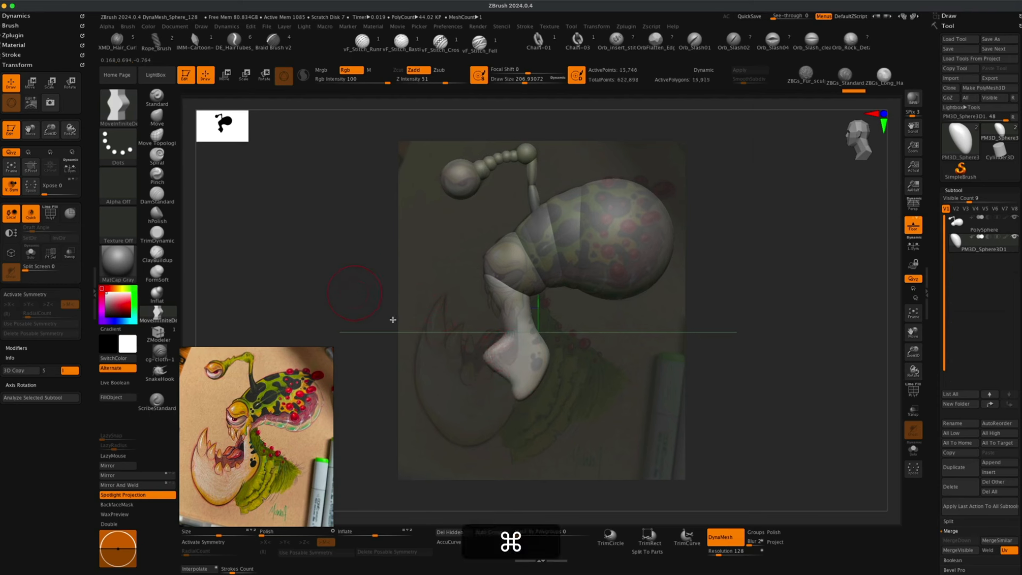
{"action": "mouse_move", "coordinate": [505, 377]}
{"action": "left_mouse_down"}
{"action": "mouse_move", "coordinate": [480, 414]}
{"action": "mouse_move", "coordinate": [498, 402]}
{"action": "mouse_move", "coordinate": [491, 430]}
{"action": "mouse_move", "coordinate": [472, 451]}
{"action": "left_mouse_up"}
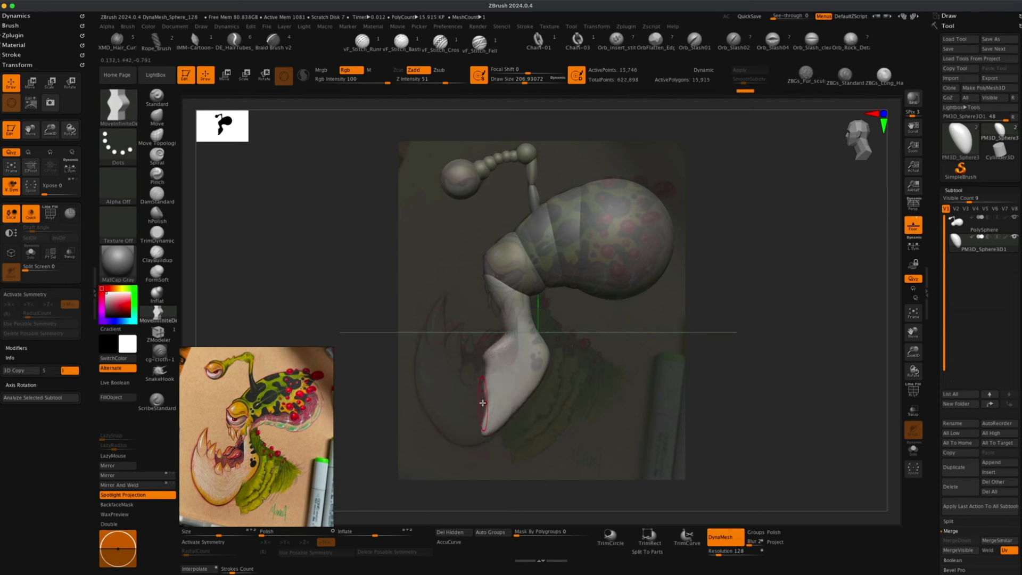
{"action": "left_click_drag", "start_coordinate": [483, 403], "coordinate": [424, 404]}
{"action": "mouse_move", "coordinate": [481, 375]}
{"action": "left_mouse_down"}
{"action": "mouse_move", "coordinate": [449, 362]}
{"action": "mouse_move", "coordinate": [441, 376]}
{"action": "mouse_move", "coordinate": [473, 435]}
{"action": "left_mouse_up"}
Keep widening the hooked tusk with the Move brush, remeshing between strokes.
{"action": "left_click_drag", "start_coordinate": [335, 270], "coordinate": [366, 310], "text": "super"}
{"action": "mouse_move", "coordinate": [475, 431]}
{"action": "left_mouse_down"}
{"action": "mouse_move", "coordinate": [471, 442]}
{"action": "mouse_move", "coordinate": [451, 434]}
{"action": "mouse_move", "coordinate": [437, 408]}
{"action": "mouse_move", "coordinate": [437, 427]}
{"action": "mouse_move", "coordinate": [451, 439]}
{"action": "left_mouse_up"}
{"action": "left_click_drag", "start_coordinate": [444, 396], "coordinate": [403, 352]}
{"action": "left_click_drag", "start_coordinate": [319, 263], "coordinate": [358, 306], "text": "super"}
{"action": "mouse_move", "coordinate": [443, 373]}
{"action": "left_mouse_down"}
{"action": "mouse_move", "coordinate": [427, 326]}
{"action": "mouse_move", "coordinate": [480, 360]}
{"action": "left_mouse_up"}
{"action": "mouse_move", "coordinate": [470, 359]}
{"action": "left_mouse_down"}
{"action": "mouse_move", "coordinate": [485, 364]}
{"action": "mouse_move", "coordinate": [506, 350]}
{"action": "left_mouse_up"}
{"action": "key", "text": "s"}
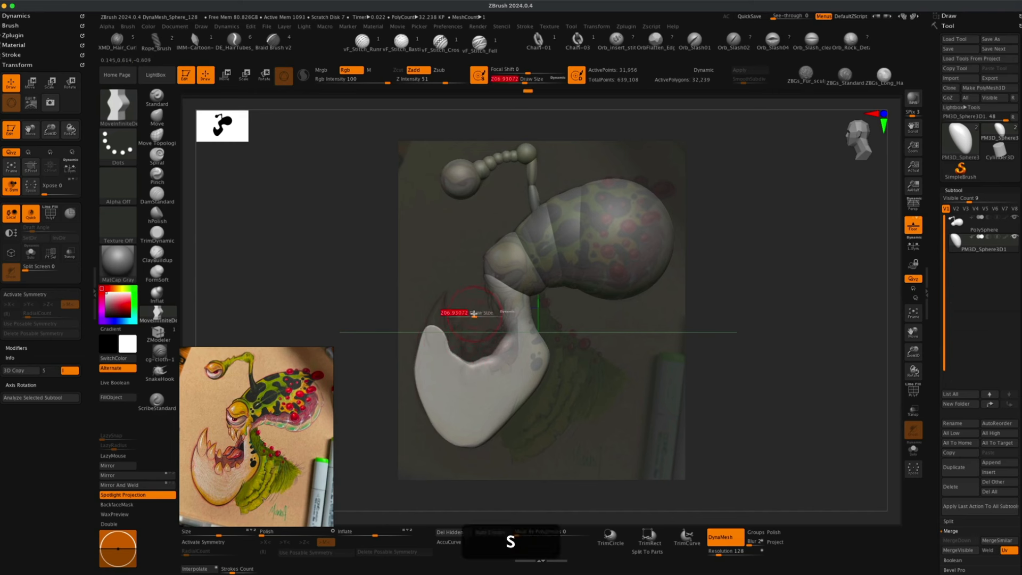
{"action": "left_click", "coordinate": [474, 316]}
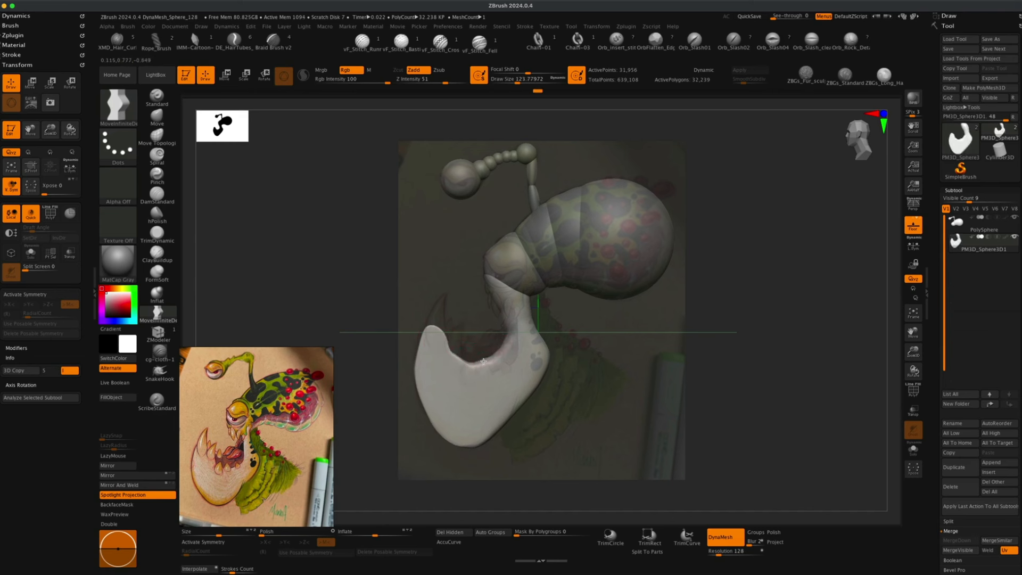
{"action": "left_click_drag", "start_coordinate": [417, 260], "coordinate": [504, 372], "text": "super"}
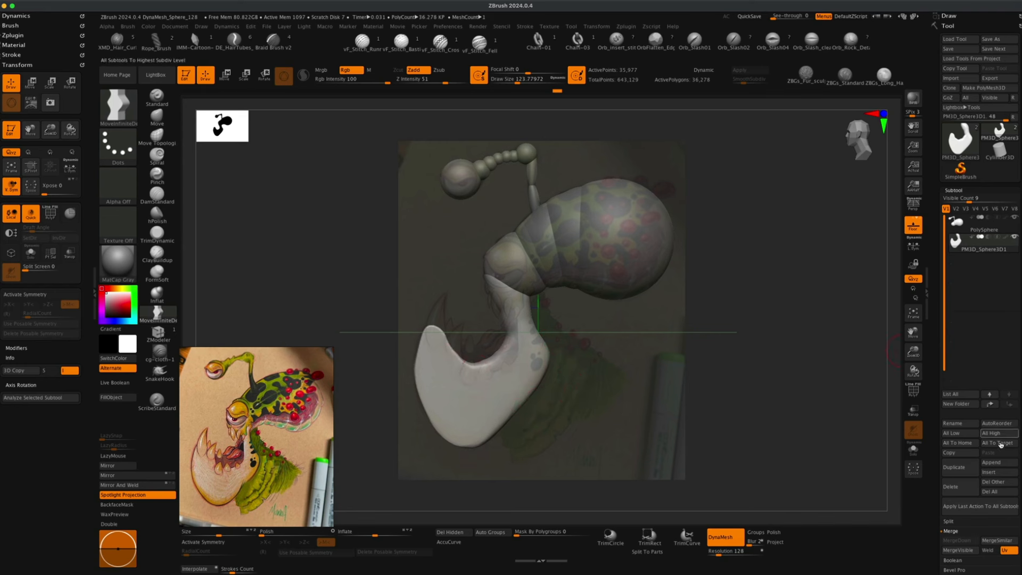
Append a new Sphere3D subtool and convert it to DynaMesh.
{"action": "left_click", "coordinate": [990, 473]}
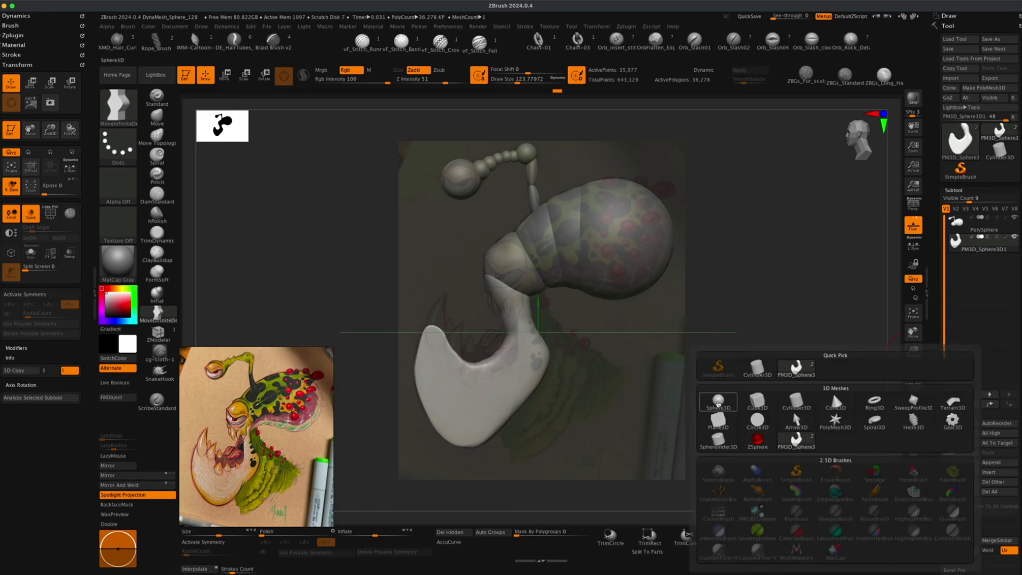
{"action": "left_click", "coordinate": [718, 403]}
{"action": "left_click", "coordinate": [720, 536]}
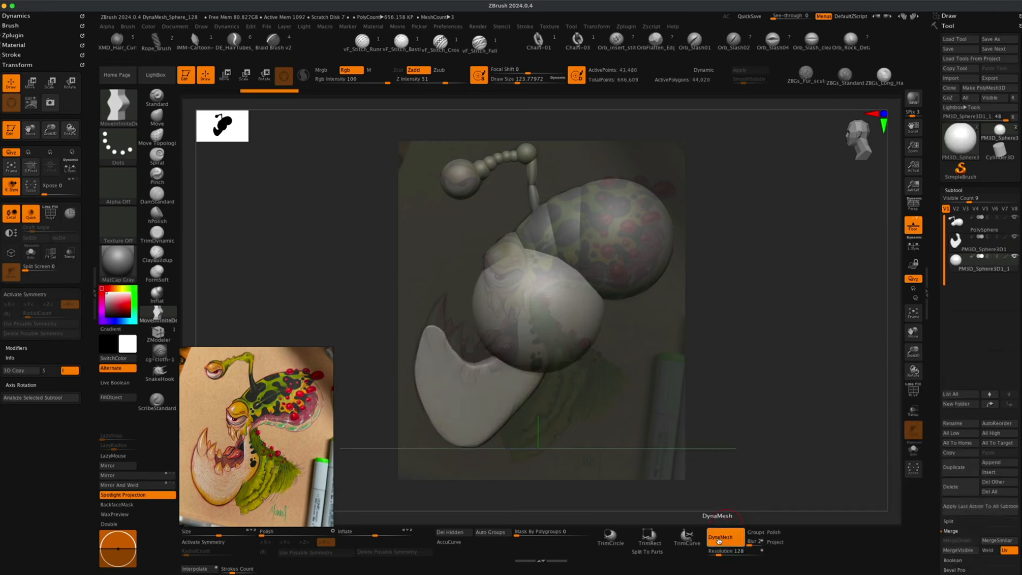
Move, scale and rotate the new sphere with the gizmo so it sits beneath the snout as a lower jaw.
{"action": "left_click", "coordinate": [230, 80]}
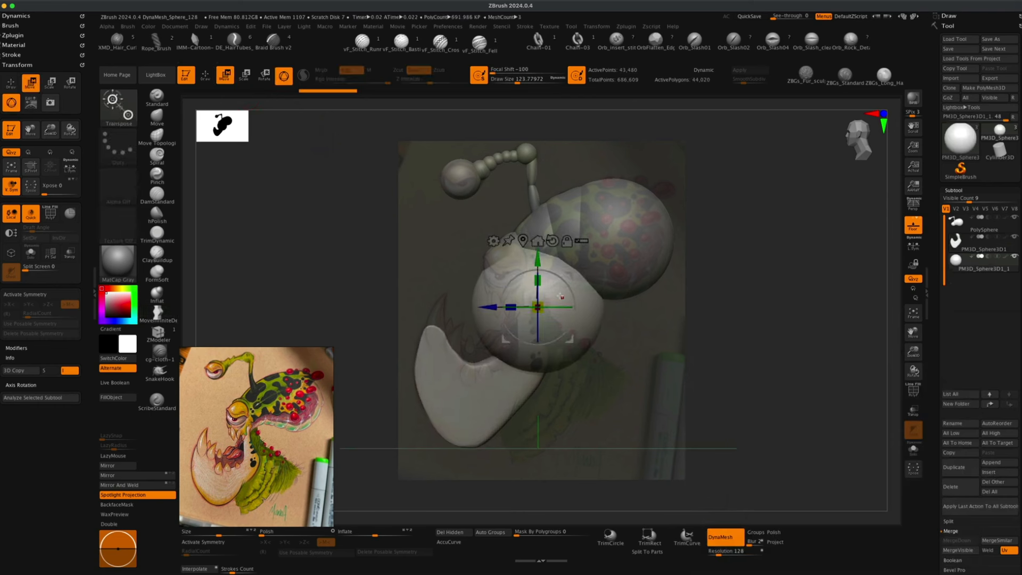
{"action": "left_click_drag", "start_coordinate": [571, 278], "coordinate": [598, 378]}
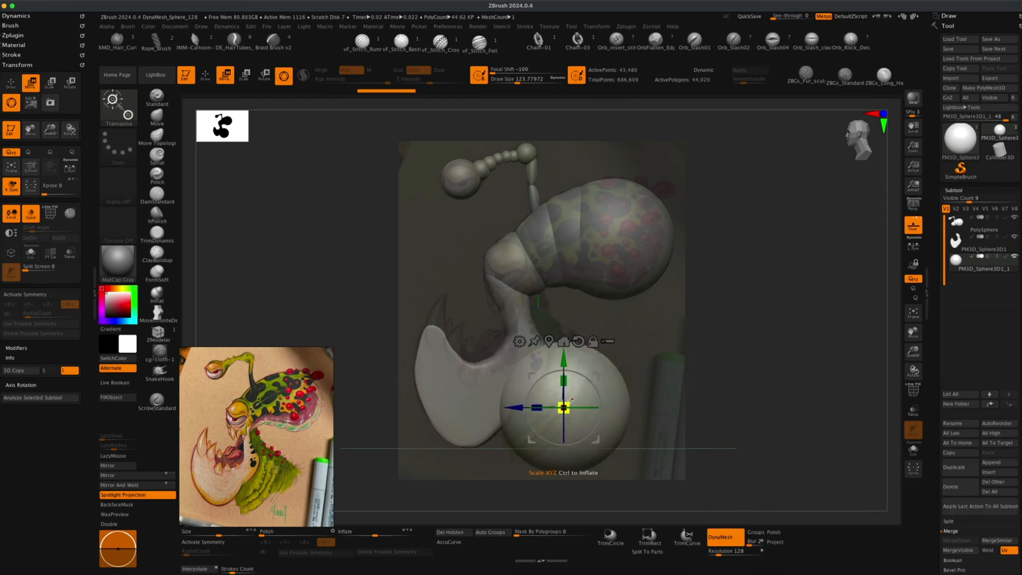
{"action": "left_click_drag", "start_coordinate": [562, 406], "coordinate": [596, 376]}
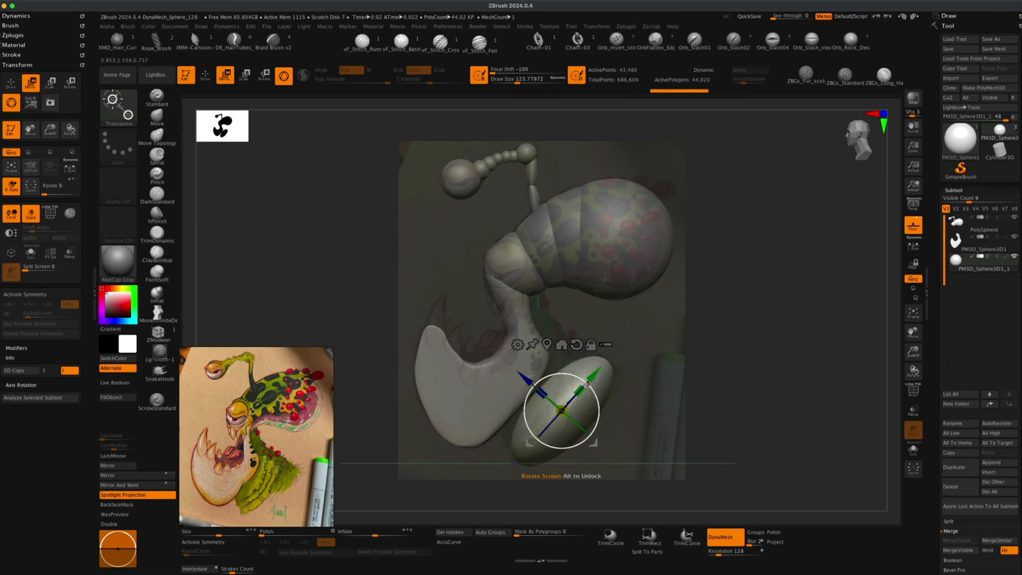
{"action": "left_click_drag", "start_coordinate": [528, 379], "coordinate": [518, 363], "text": "super"}
{"action": "left_click_drag", "start_coordinate": [552, 401], "coordinate": [552, 403]}
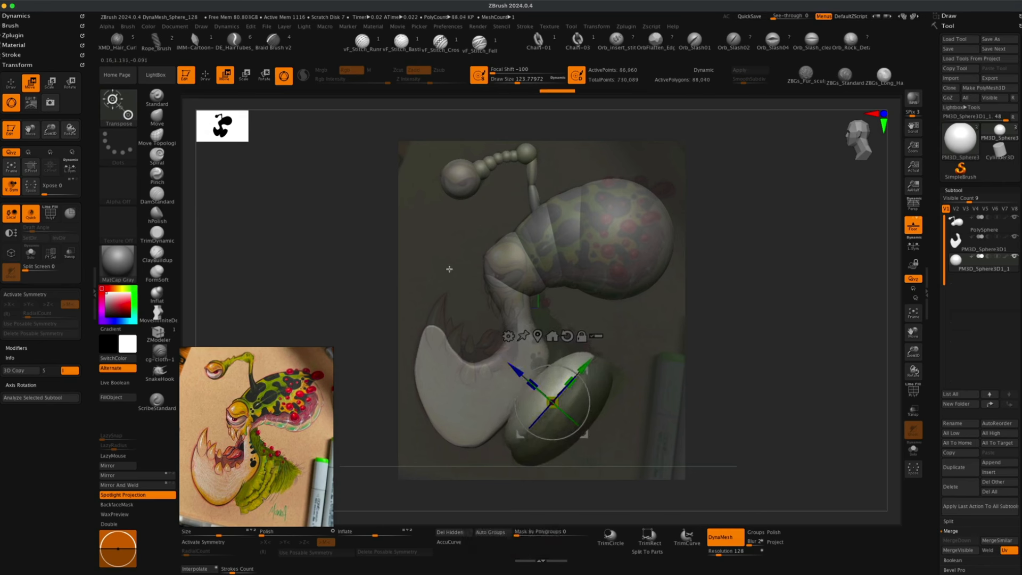
Resize the Move brush and stretch the jaw sphere upward toward the snout into an elongated shape.
{"action": "key", "text": "q"}
{"action": "key", "text": "s"}
{"action": "left_click_drag", "start_coordinate": [382, 310], "coordinate": [395, 310]}
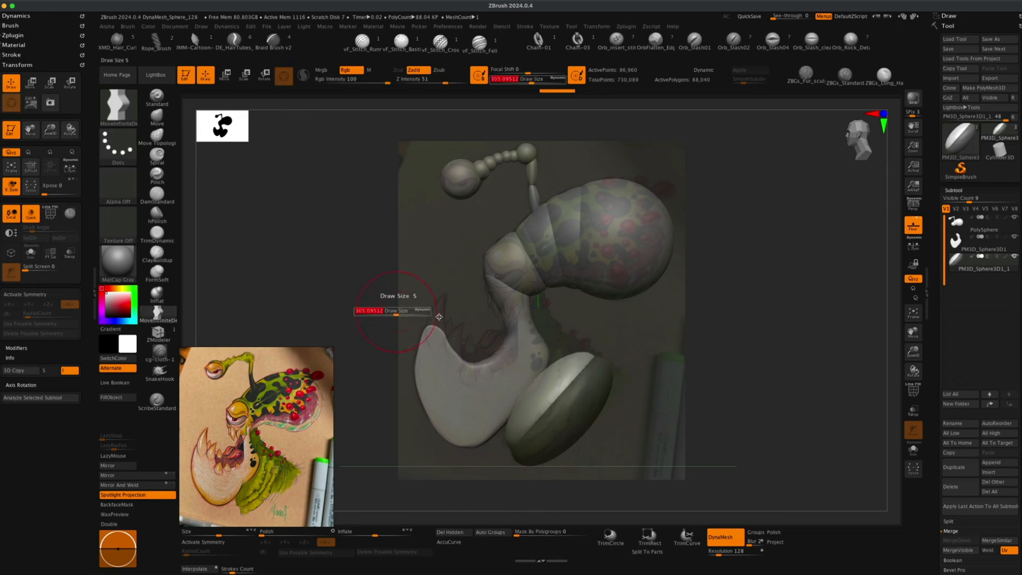
{"action": "left_click_drag", "start_coordinate": [563, 351], "coordinate": [526, 301]}
{"action": "mouse_move", "coordinate": [361, 220]}
{"action": "left_mouse_down", "text": "super"}
{"action": "mouse_move", "coordinate": [414, 281]}
{"action": "mouse_move", "coordinate": [422, 264]}
{"action": "left_mouse_up", "text": "super"}
{"action": "key", "text": "s"}
{"action": "key", "text": "s"}
{"action": "mouse_move", "coordinate": [549, 324]}
{"action": "left_mouse_down"}
{"action": "mouse_move", "coordinate": [527, 300]}
{"action": "mouse_move", "coordinate": [561, 328]}
{"action": "left_mouse_up"}
{"action": "left_click_drag", "start_coordinate": [602, 313], "coordinate": [625, 321], "text": "super"}
{"action": "key", "text": "super+s"}
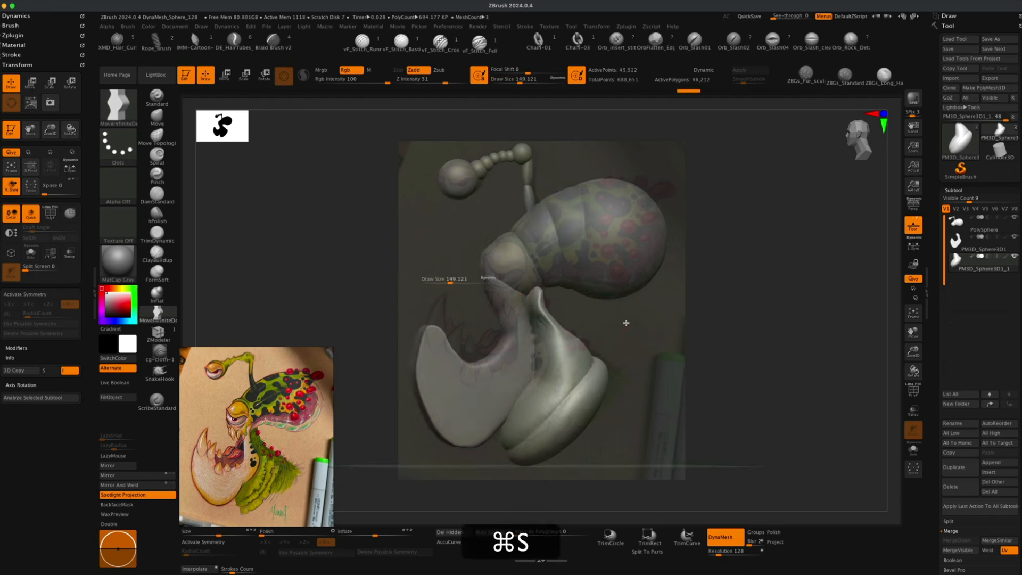
Enlarge the brush and push the jaw's front and lower edges into a rounded lip shape.
{"action": "key", "text": "s"}
{"action": "left_click", "coordinate": [447, 293]}
{"action": "left_click_drag", "start_coordinate": [609, 374], "coordinate": [623, 382]}
{"action": "left_click_drag", "start_coordinate": [597, 406], "coordinate": [606, 412]}
{"action": "left_click_drag", "start_coordinate": [519, 461], "coordinate": [520, 466]}
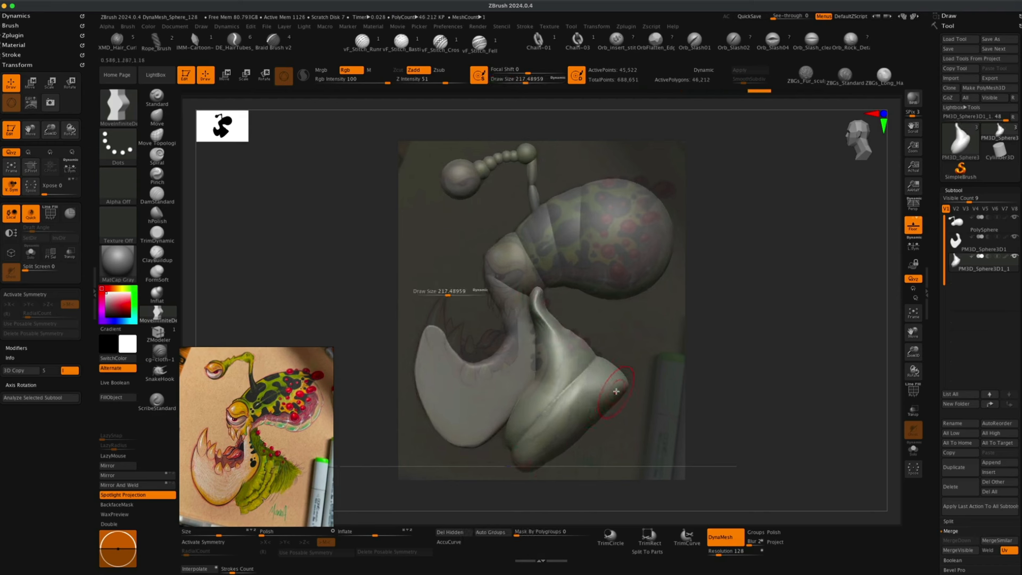
{"action": "left_click_drag", "start_coordinate": [515, 432], "coordinate": [520, 454]}
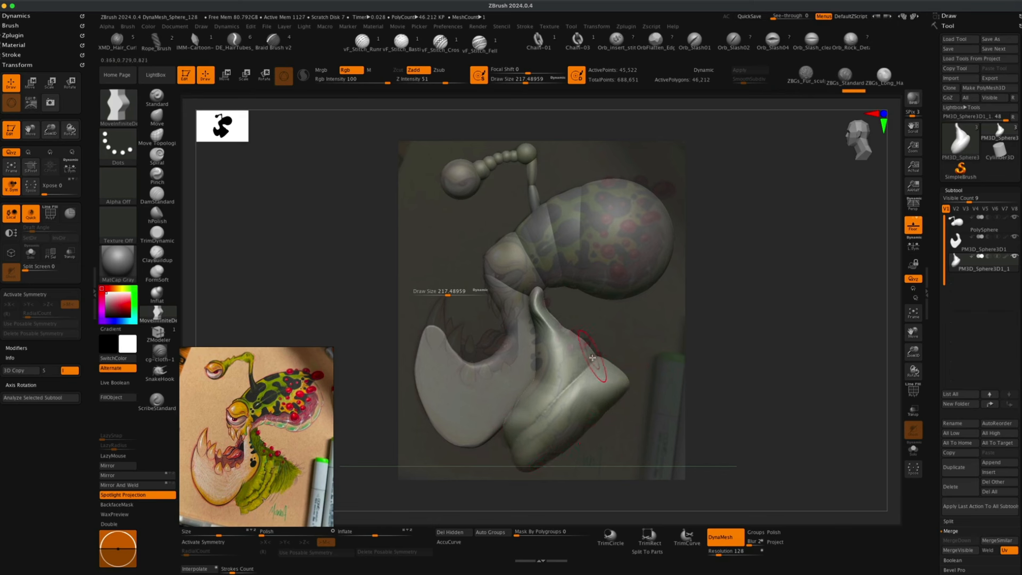
{"action": "left_click_drag", "start_coordinate": [593, 357], "coordinate": [590, 356]}
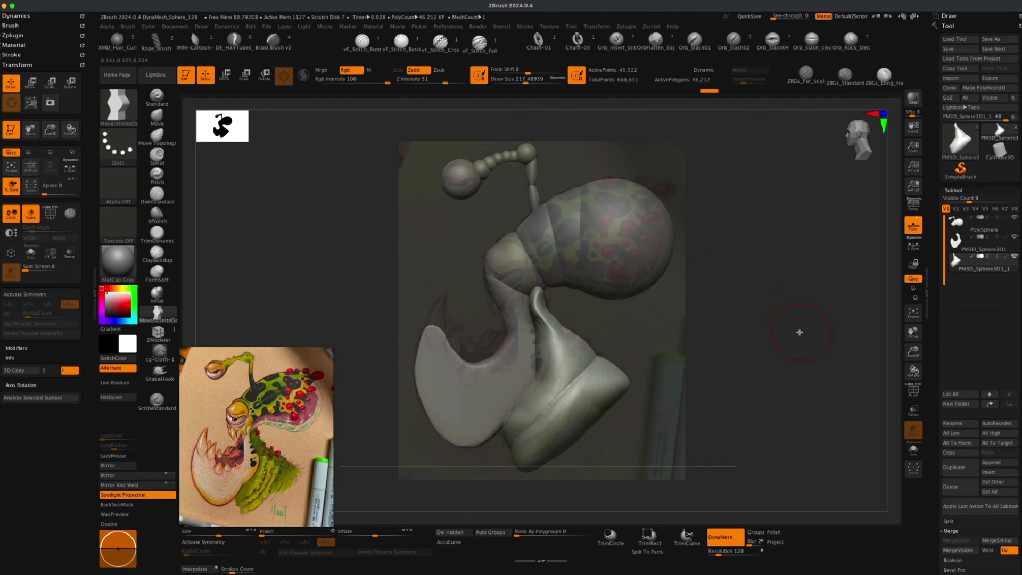
Hide the reference overlay and orbit around the model to inspect the blockout from several angles.
{"action": "key", "text": "shift+z"}
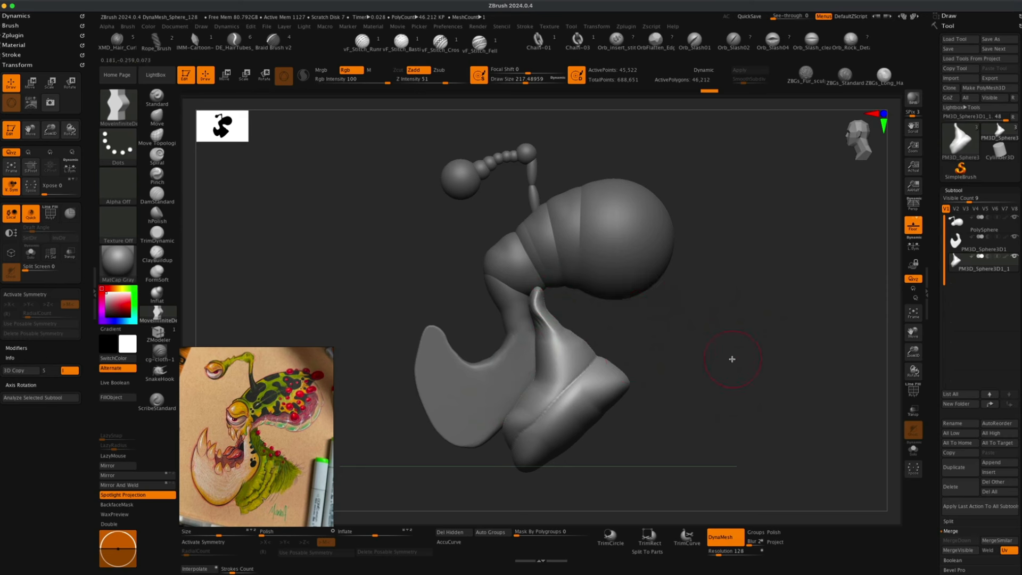
{"action": "mouse_move", "coordinate": [714, 345]}
{"action": "left_mouse_down"}
{"action": "mouse_move", "coordinate": [670, 337]}
{"action": "mouse_move", "coordinate": [744, 359]}
{"action": "mouse_move", "coordinate": [657, 356]}
{"action": "mouse_move", "coordinate": [687, 350]}
{"action": "mouse_move", "coordinate": [682, 343]}
{"action": "mouse_move", "coordinate": [698, 350]}
{"action": "mouse_move", "coordinate": [721, 379]}
{"action": "mouse_move", "coordinate": [700, 384]}
{"action": "mouse_move", "coordinate": [710, 384]}
{"action": "left_mouse_up"}
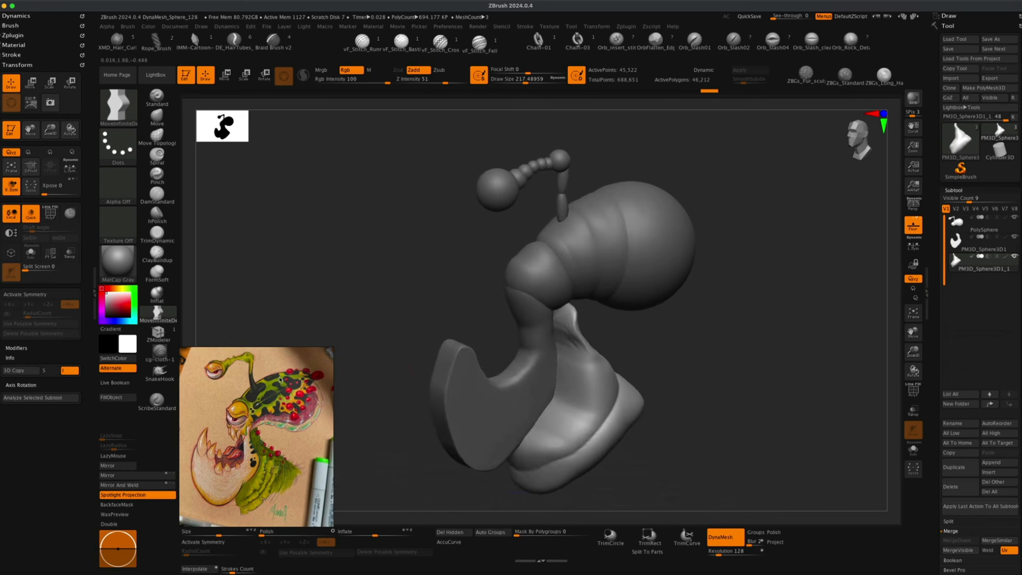
{"action": "mouse_move", "coordinate": [426, 345]}
{"action": "left_mouse_down"}
{"action": "mouse_move", "coordinate": [433, 317]}
{"action": "mouse_move", "coordinate": [445, 320]}
{"action": "mouse_move", "coordinate": [408, 314]}
{"action": "mouse_move", "coordinate": [416, 296]}
{"action": "mouse_move", "coordinate": [392, 313]}
{"action": "mouse_move", "coordinate": [410, 319]}
{"action": "mouse_move", "coordinate": [404, 326]}
{"action": "left_mouse_up"}
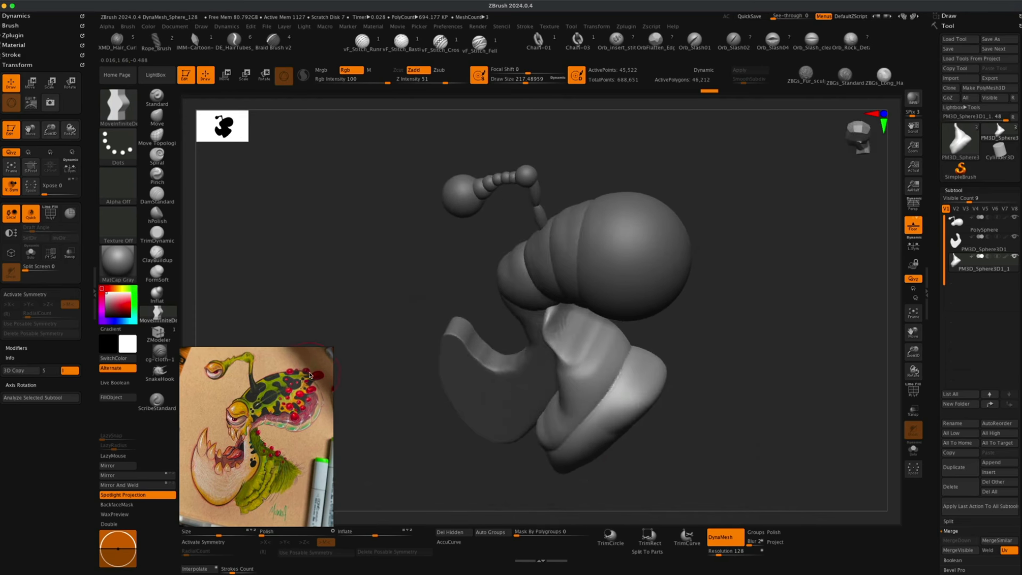
{"action": "left_click_drag", "start_coordinate": [695, 346], "coordinate": [607, 298]}
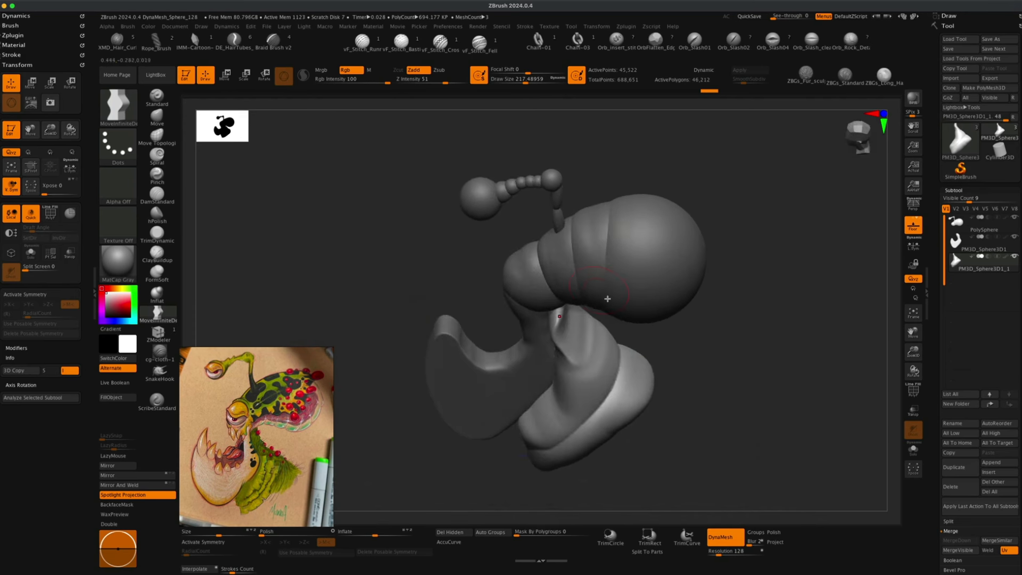
{"action": "mouse_move", "coordinate": [659, 298]}
{"action": "right_mouse_down"}
{"action": "mouse_move", "coordinate": [718, 307]}
{"action": "mouse_move", "coordinate": [663, 275]}
{"action": "right_mouse_up"}
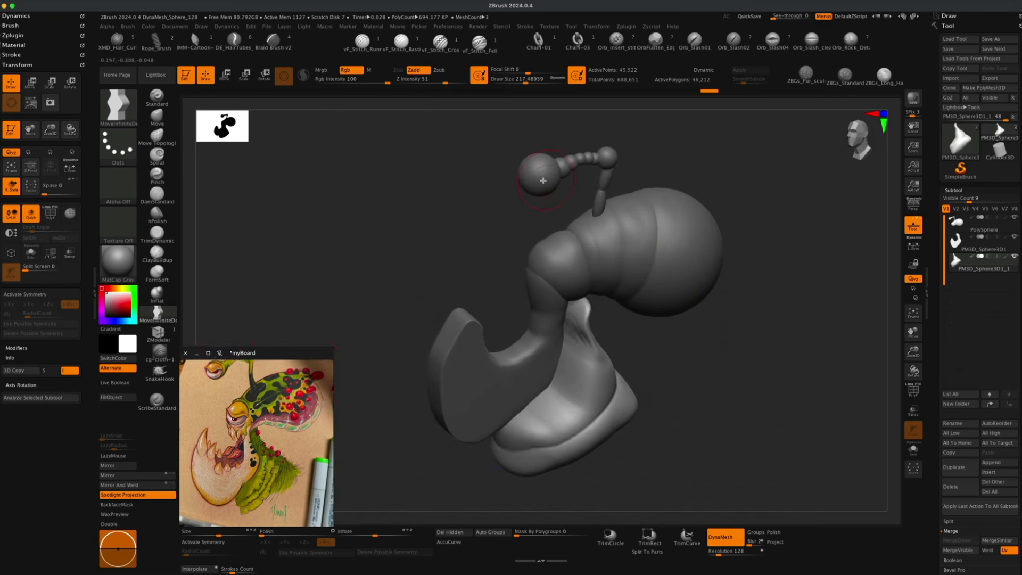
{"action": "mouse_move", "coordinate": [543, 181]}
{"action": "right_mouse_down"}
{"action": "mouse_move", "coordinate": [470, 240]}
{"action": "mouse_move", "coordinate": [625, 263]}
{"action": "right_mouse_up"}
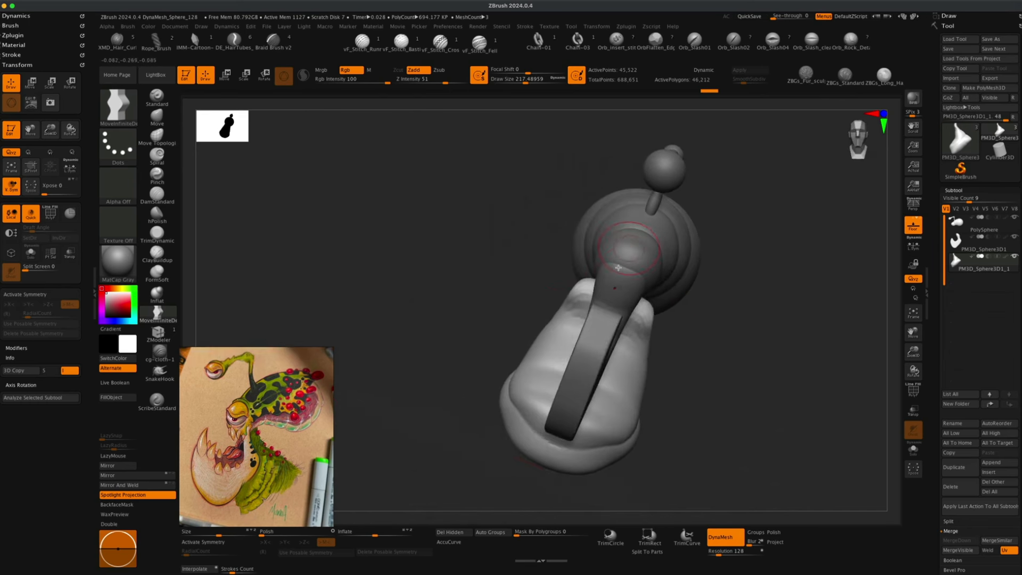
{"action": "right_click_drag", "start_coordinate": [743, 368], "coordinate": [733, 365]}
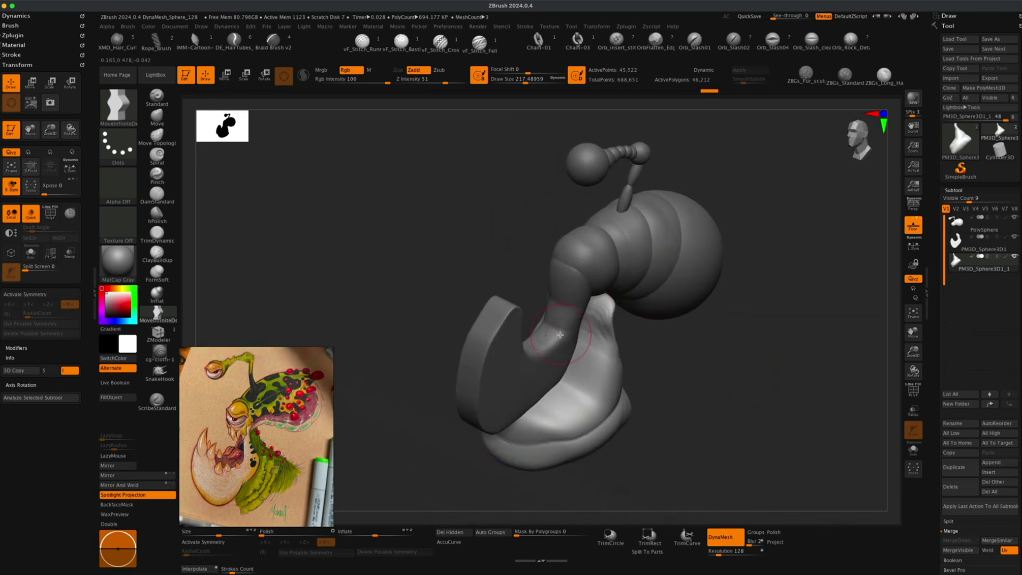
{"action": "left_click_drag", "start_coordinate": [404, 396], "coordinate": [260, 458]}
{"action": "left_click_drag", "start_coordinate": [756, 398], "coordinate": [518, 365]}
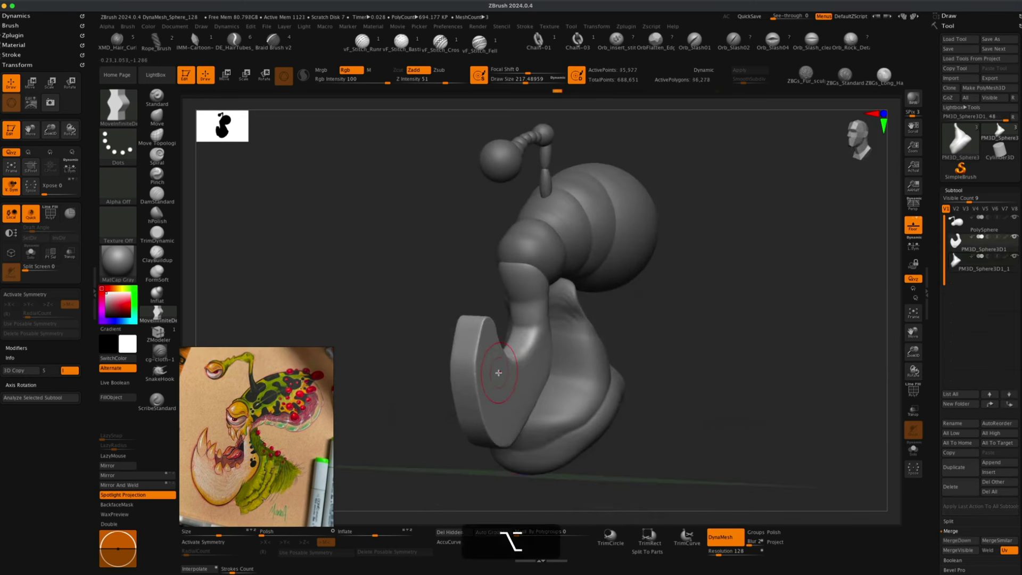
{"action": "left_click_drag", "start_coordinate": [396, 305], "coordinate": [400, 305], "text": "alt"}
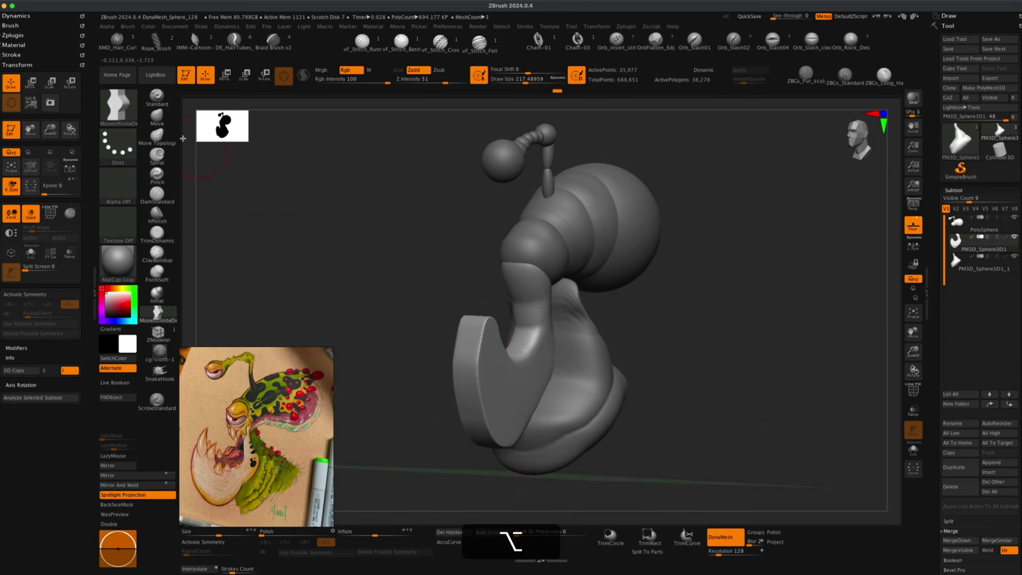
Switch to the Move brush with X symmetry and widen the lower jaw sideways from the front view.
{"action": "left_click", "coordinate": [156, 116]}
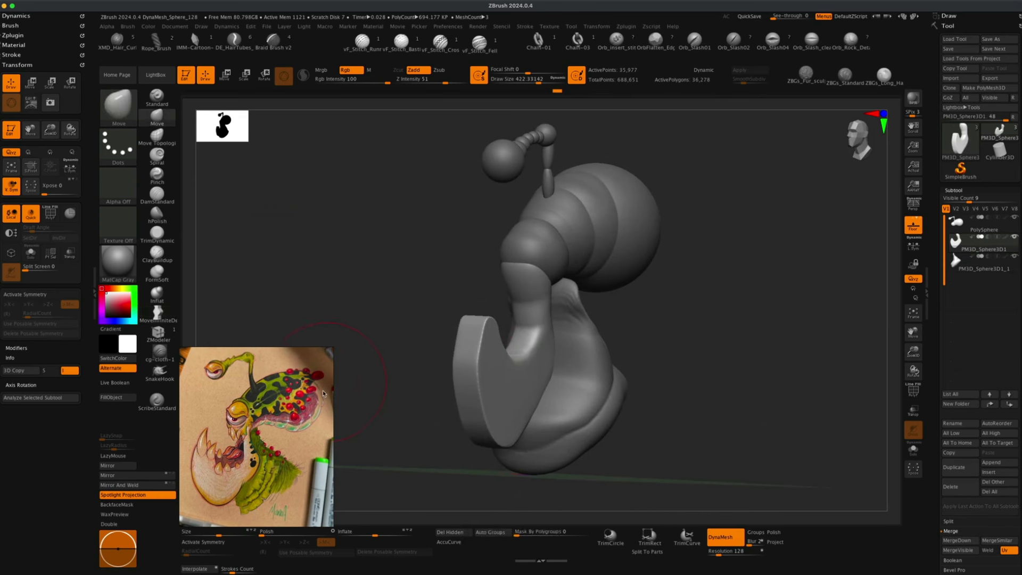
{"action": "key", "text": "x"}
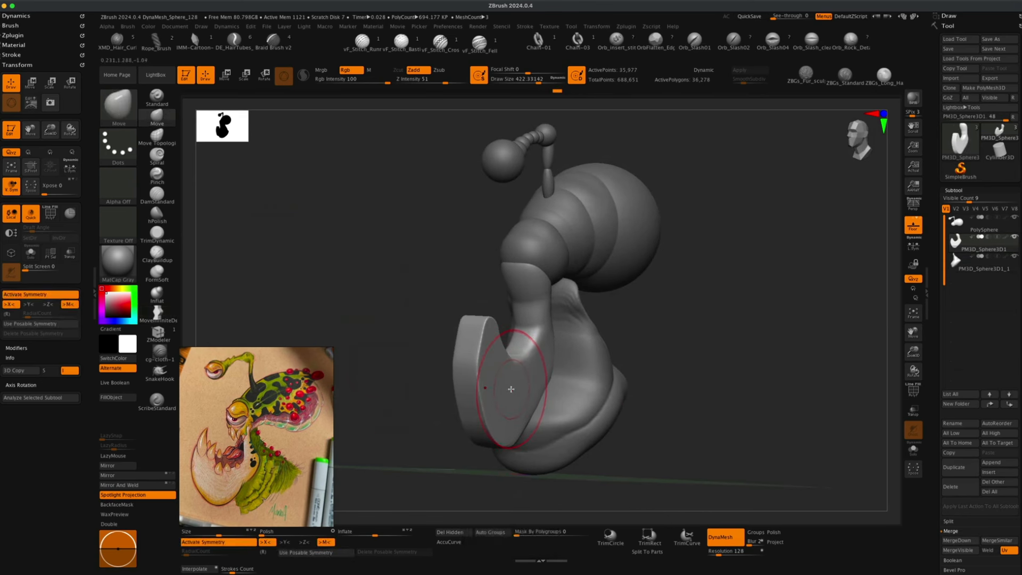
{"action": "left_click_drag", "start_coordinate": [654, 391], "coordinate": [703, 392]}
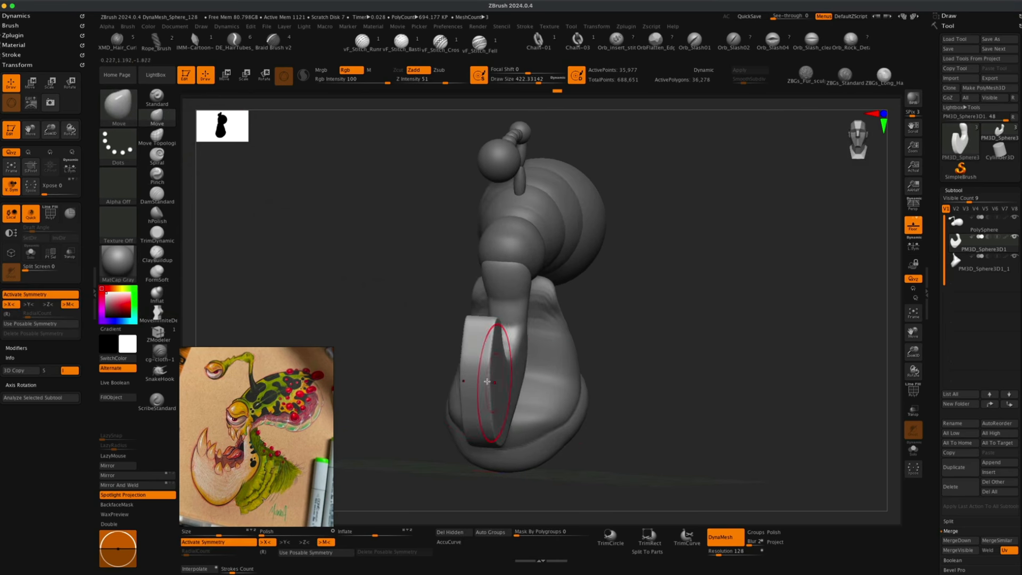
{"action": "key", "text": "s"}
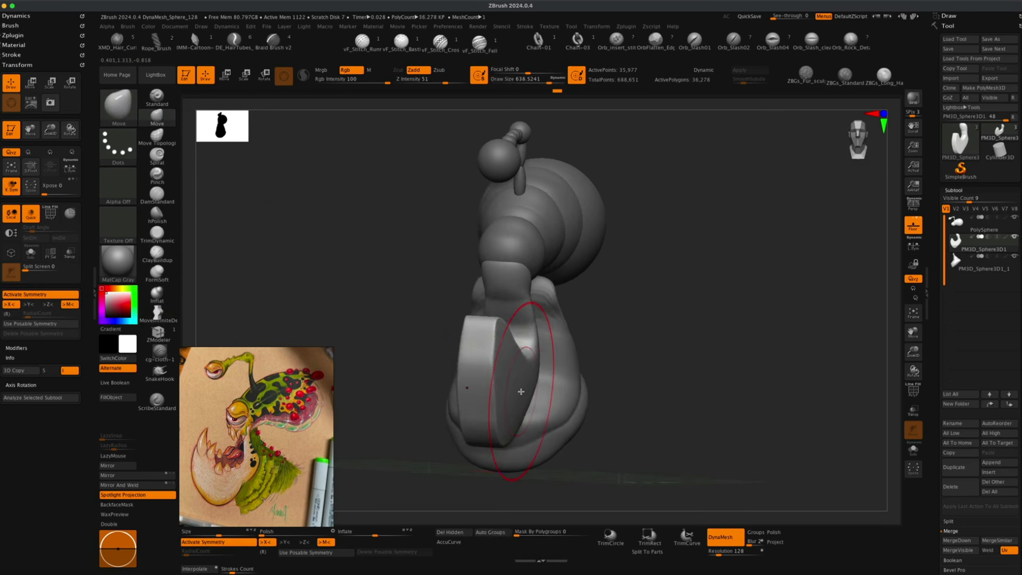
{"action": "key", "text": "super+z"}
{"action": "mouse_move", "coordinate": [618, 409]}
{"action": "left_mouse_down"}
{"action": "mouse_move", "coordinate": [662, 405]}
{"action": "mouse_move", "coordinate": [521, 392]}
{"action": "mouse_move", "coordinate": [550, 400]}
{"action": "left_mouse_up"}
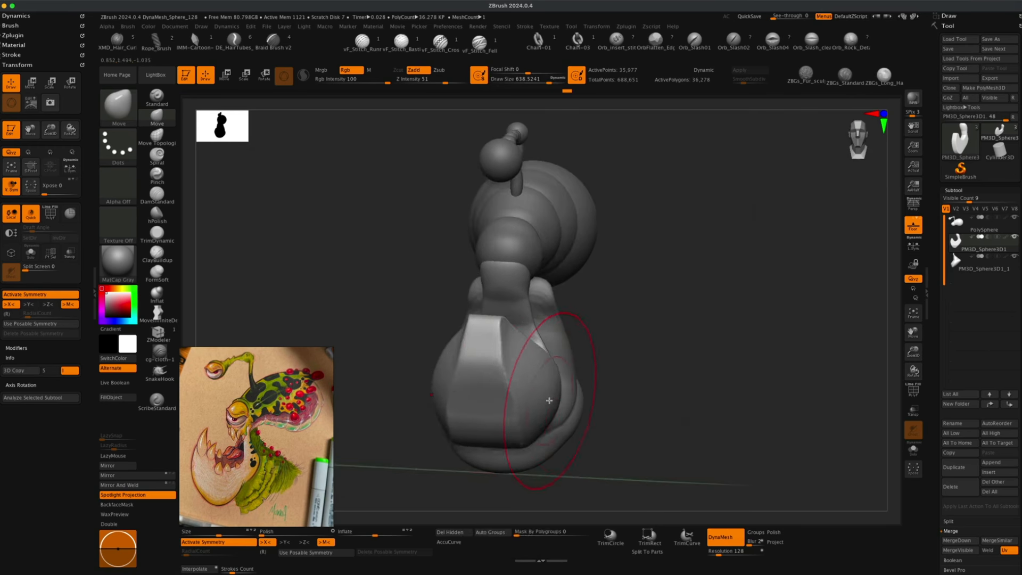
{"action": "mouse_move", "coordinate": [655, 381]}
{"action": "left_mouse_down"}
{"action": "mouse_move", "coordinate": [660, 395]}
{"action": "mouse_move", "coordinate": [585, 356]}
{"action": "left_mouse_up"}
{"action": "mouse_move", "coordinate": [707, 375]}
{"action": "left_mouse_down"}
{"action": "mouse_move", "coordinate": [652, 372]}
{"action": "mouse_move", "coordinate": [641, 401]}
{"action": "mouse_move", "coordinate": [644, 393]}
{"action": "mouse_move", "coordinate": [618, 385]}
{"action": "mouse_move", "coordinate": [630, 384]}
{"action": "left_mouse_up"}
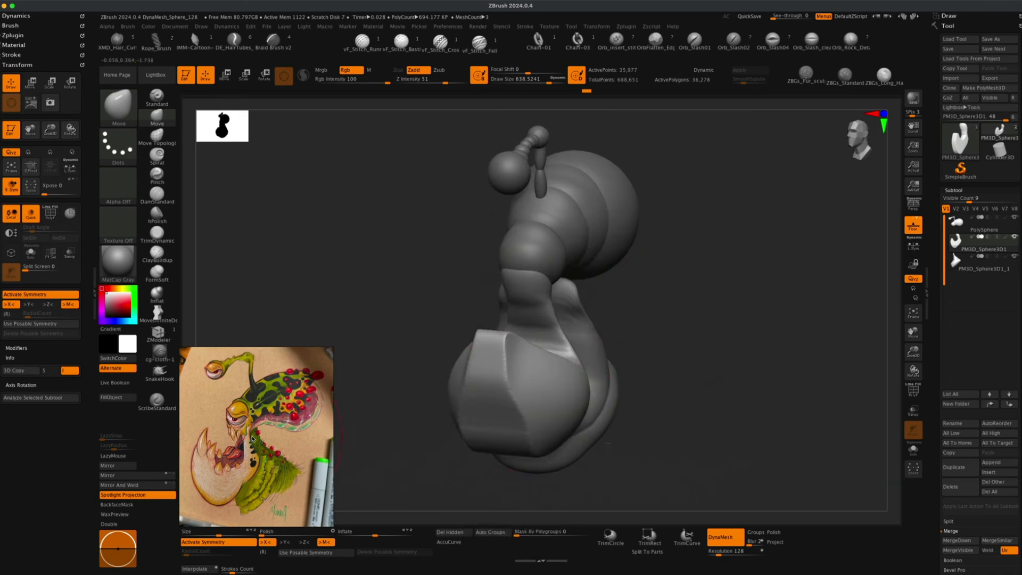
{"action": "key", "text": "s"}
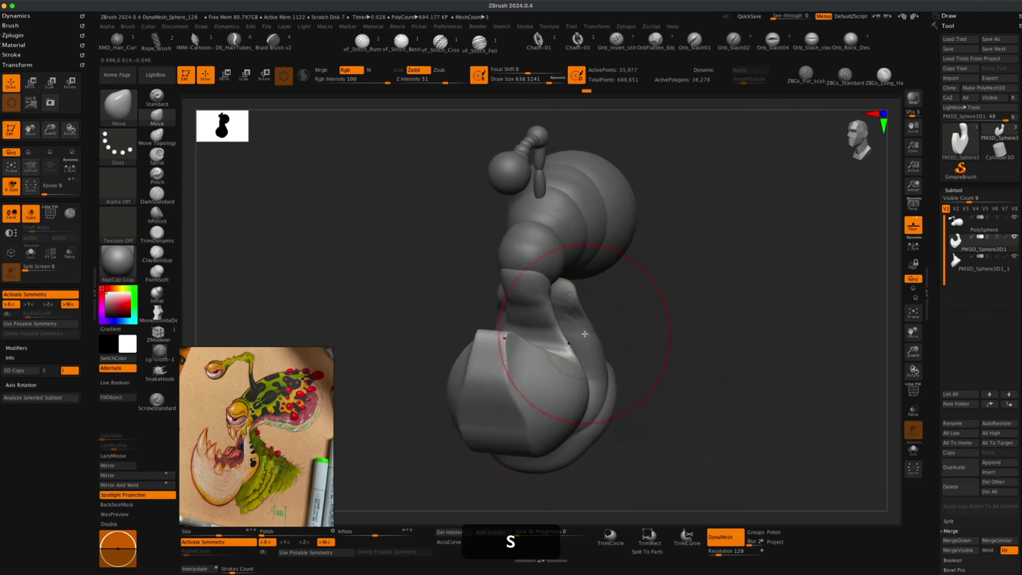
{"action": "left_click", "coordinate": [585, 334], "text": "alt"}
{"action": "key", "text": "s"}
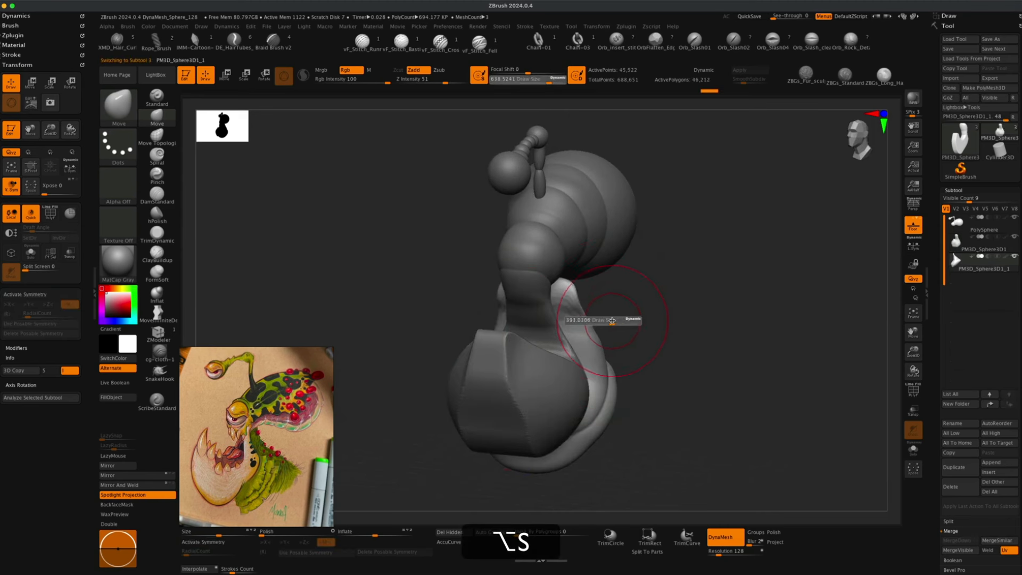
{"action": "left_click_drag", "start_coordinate": [635, 317], "coordinate": [587, 321]}
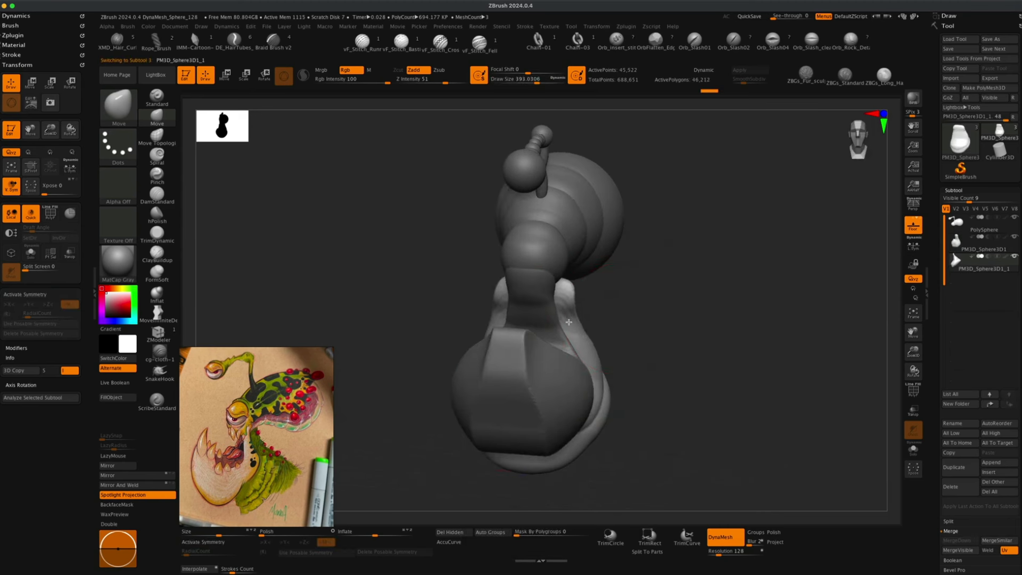
{"action": "key", "text": "super+z"}
Turn off symmetry and orbit around the model to review the lower jaw's shape.
{"action": "key", "text": "x"}
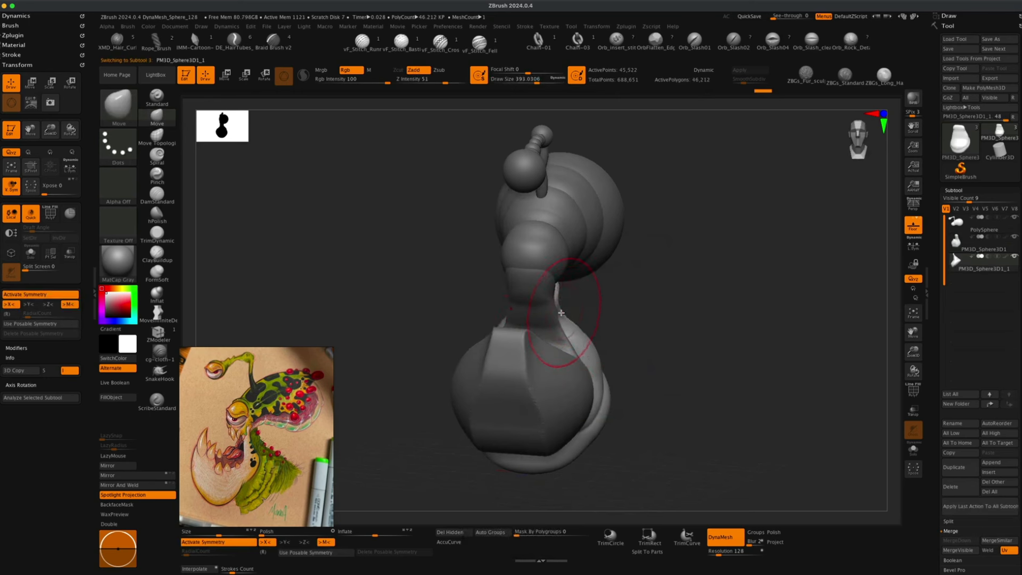
{"action": "mouse_move", "coordinate": [586, 335]}
{"action": "left_mouse_down"}
{"action": "mouse_move", "coordinate": [628, 341]}
{"action": "mouse_move", "coordinate": [710, 303]}
{"action": "mouse_move", "coordinate": [739, 304]}
{"action": "mouse_move", "coordinate": [721, 310]}
{"action": "mouse_move", "coordinate": [721, 335]}
{"action": "left_mouse_up"}
{"action": "left_click_drag", "start_coordinate": [737, 386], "coordinate": [702, 370]}
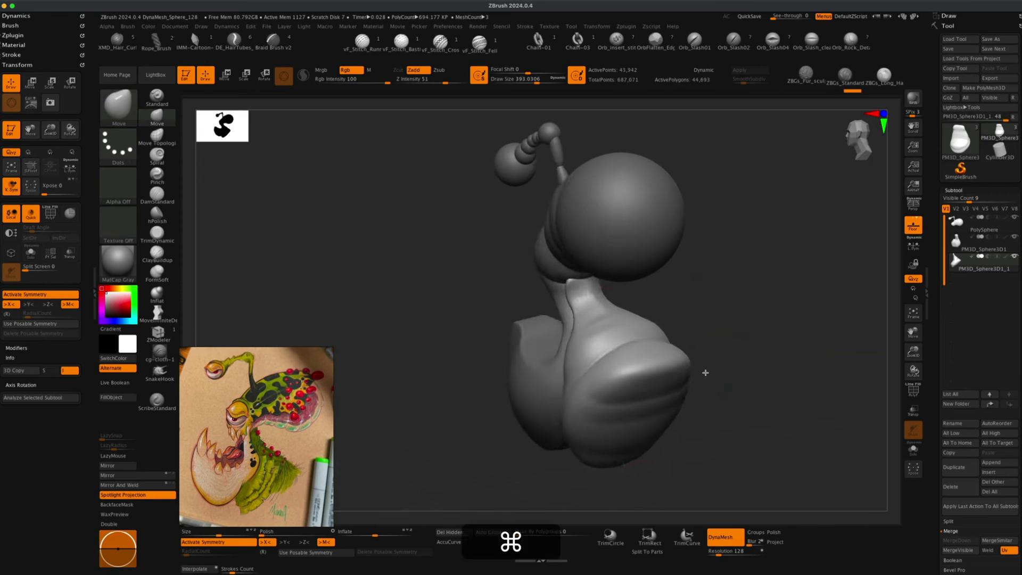
{"action": "key", "text": "shift"}
{"action": "mouse_move", "coordinate": [595, 300]}
{"action": "left_mouse_down", "text": "shift"}
{"action": "mouse_move", "coordinate": [741, 301]}
{"action": "mouse_move", "coordinate": [730, 318]}
{"action": "mouse_move", "coordinate": [776, 315]}
{"action": "mouse_move", "coordinate": [712, 308]}
{"action": "mouse_move", "coordinate": [721, 369]}
{"action": "mouse_move", "coordinate": [696, 391]}
{"action": "mouse_move", "coordinate": [691, 399]}
{"action": "mouse_move", "coordinate": [713, 404]}
{"action": "mouse_move", "coordinate": [696, 413]}
{"action": "mouse_move", "coordinate": [691, 361]}
{"action": "left_mouse_up", "text": "shift"}
{"action": "key", "text": "alt"}
{"action": "key", "text": "s"}
{"action": "left_click_drag", "start_coordinate": [474, 301], "coordinate": [468, 301]}
{"action": "left_click_drag", "start_coordinate": [466, 341], "coordinate": [430, 341]}
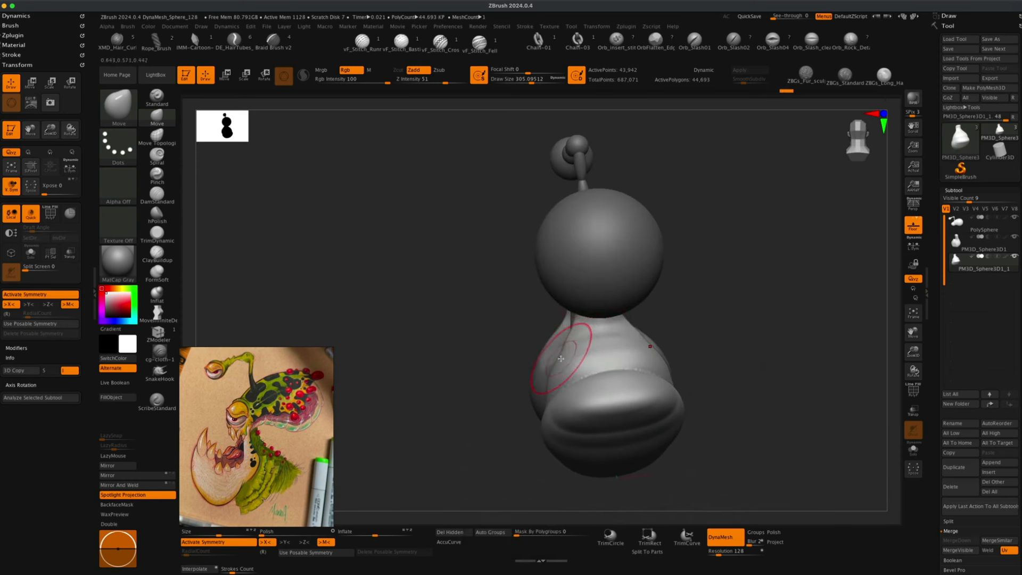
{"action": "mouse_move", "coordinate": [561, 358]}
{"action": "left_mouse_down"}
{"action": "mouse_move", "coordinate": [477, 308]}
{"action": "mouse_move", "coordinate": [698, 365]}
{"action": "mouse_move", "coordinate": [751, 399]}
{"action": "mouse_move", "coordinate": [744, 392]}
{"action": "left_mouse_up"}
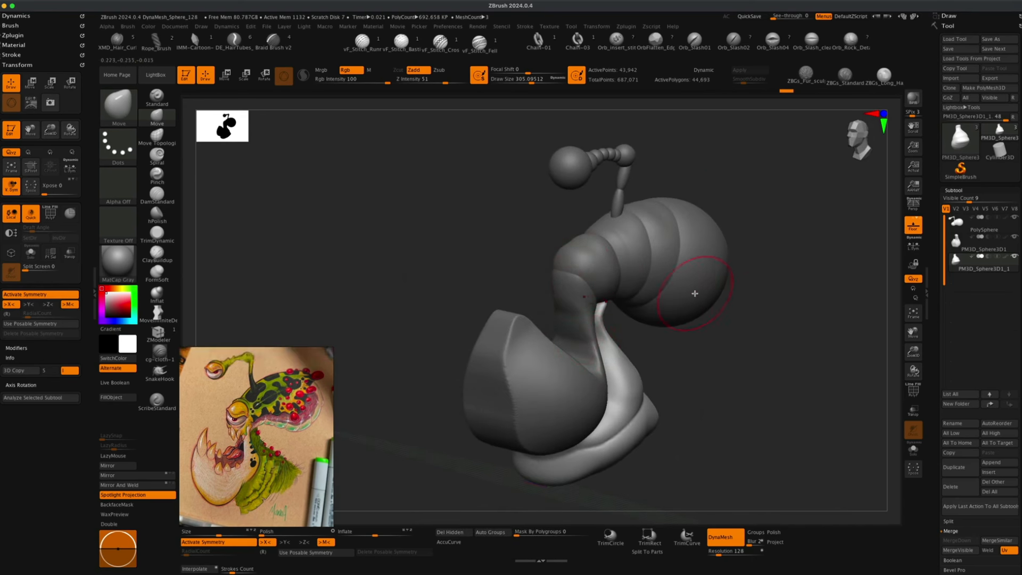
{"action": "mouse_move", "coordinate": [694, 294]}
{"action": "left_mouse_down"}
{"action": "mouse_move", "coordinate": [741, 338]}
{"action": "mouse_move", "coordinate": [735, 351]}
{"action": "mouse_move", "coordinate": [636, 347]}
{"action": "left_mouse_up"}
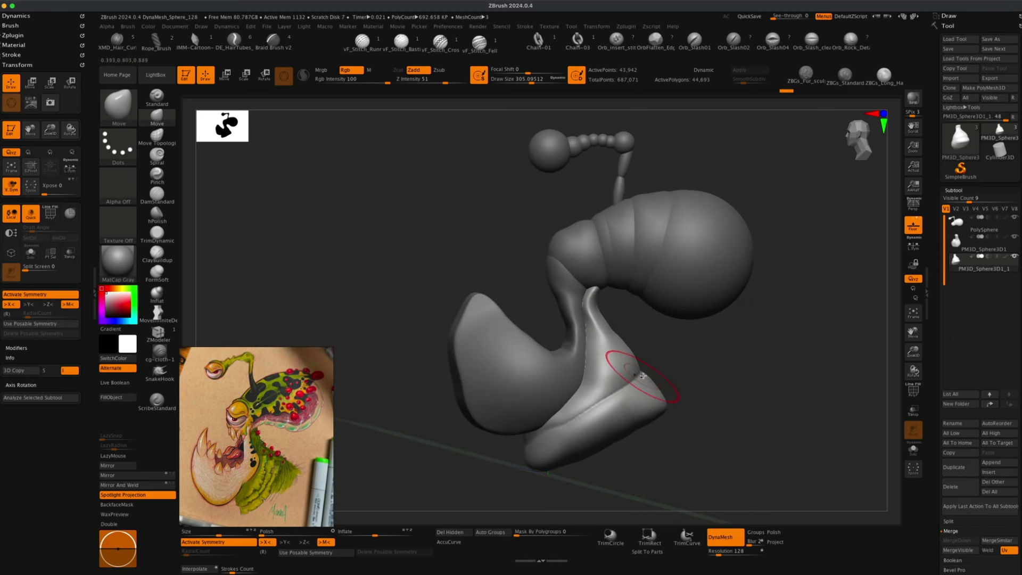
{"action": "mouse_move", "coordinate": [756, 405]}
{"action": "left_mouse_down"}
{"action": "mouse_move", "coordinate": [745, 383]}
{"action": "mouse_move", "coordinate": [735, 404]}
{"action": "mouse_move", "coordinate": [767, 404]}
{"action": "mouse_move", "coordinate": [751, 413]}
{"action": "mouse_move", "coordinate": [559, 411]}
{"action": "left_mouse_up"}
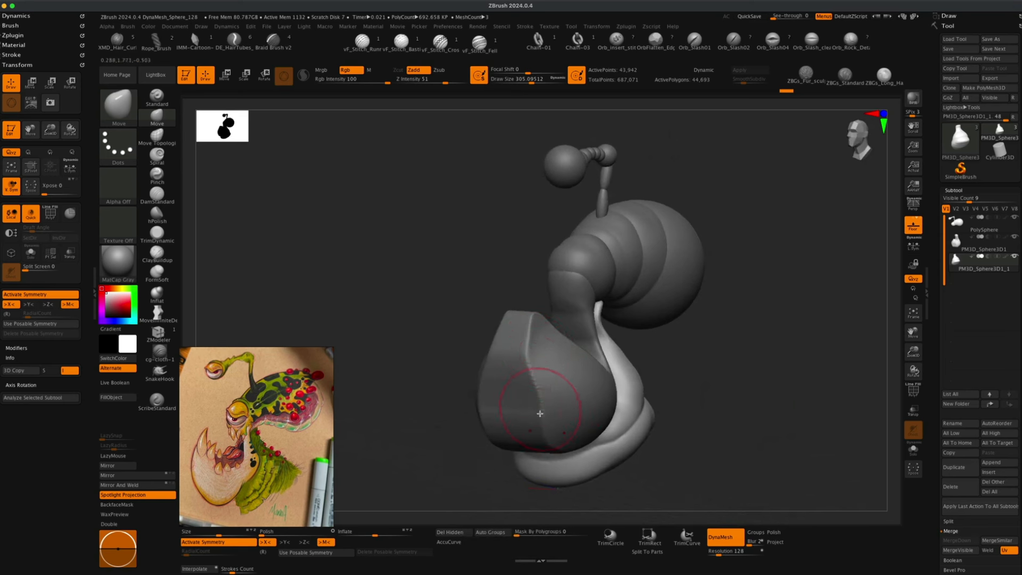
Select the upper snout subtool and smooth its surface, orbiting between side and front views.
{"action": "left_click_drag", "start_coordinate": [418, 453], "coordinate": [412, 451]}
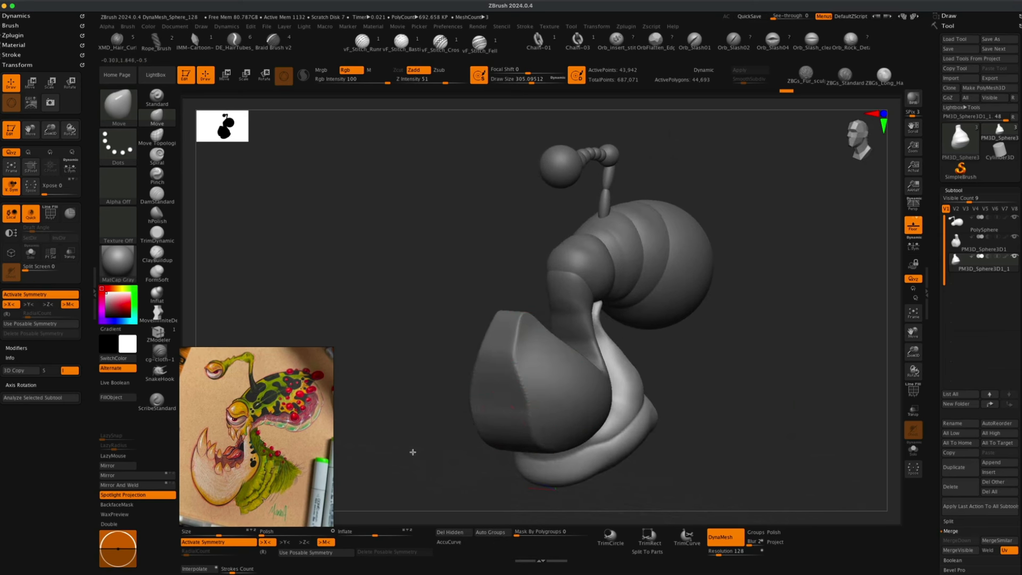
{"action": "left_click", "coordinate": [542, 391], "text": "alt"}
{"action": "left_click_drag", "start_coordinate": [711, 404], "coordinate": [714, 404]}
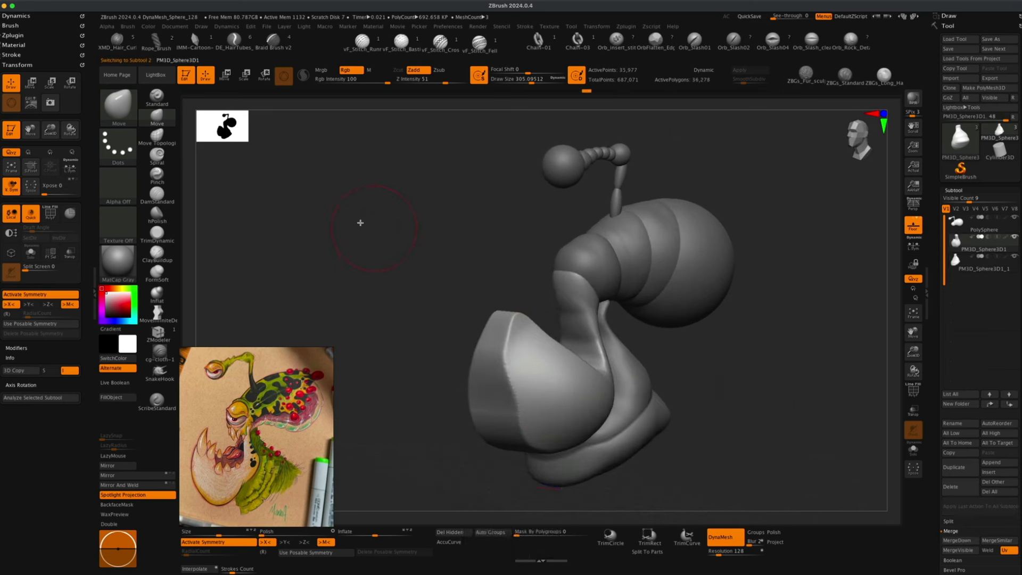
{"action": "left_click_drag", "start_coordinate": [347, 202], "coordinate": [426, 296], "text": "super"}
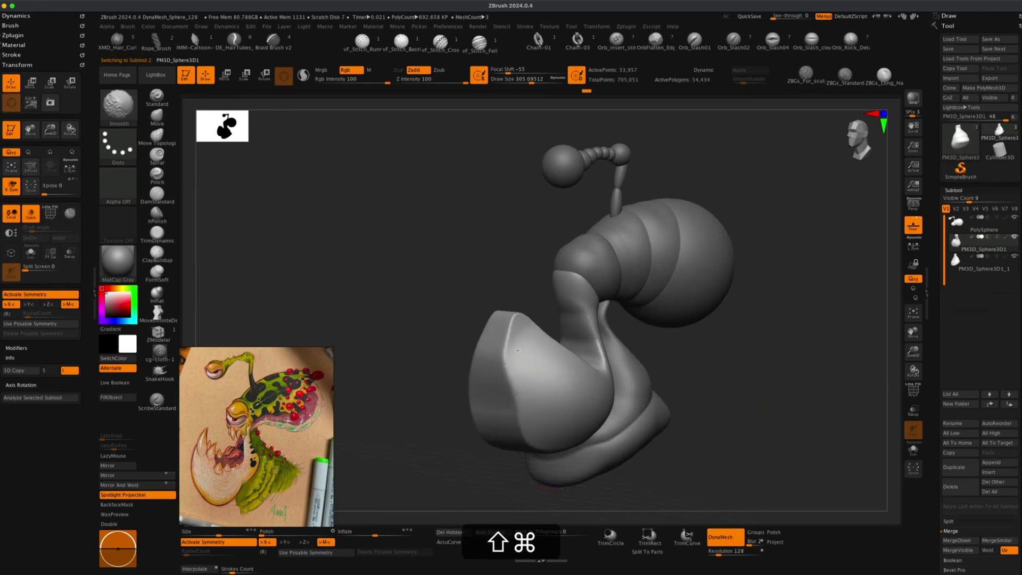
{"action": "left_click_drag", "start_coordinate": [517, 351], "coordinate": [525, 356], "text": "shift"}
{"action": "left_click_drag", "start_coordinate": [714, 384], "coordinate": [764, 384]}
{"action": "left_click_drag", "start_coordinate": [506, 375], "coordinate": [505, 341], "text": "shift"}
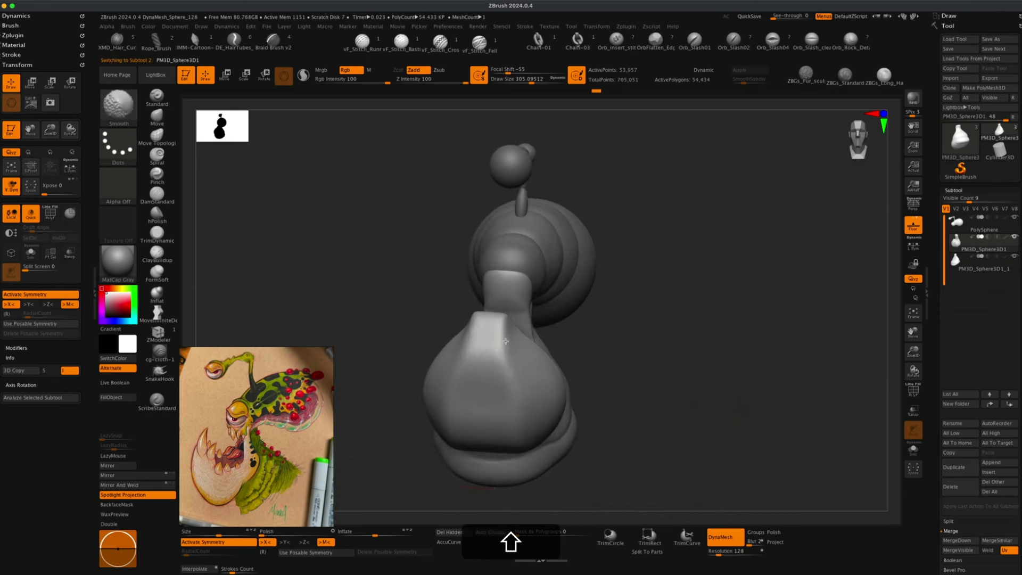
{"action": "left_click_drag", "start_coordinate": [520, 417], "coordinate": [549, 420], "text": "shift"}
{"action": "left_click_drag", "start_coordinate": [711, 400], "coordinate": [661, 397]}
{"action": "mouse_move", "coordinate": [690, 394]}
{"action": "left_mouse_down", "text": "alt"}
{"action": "mouse_move", "coordinate": [689, 379]}
{"action": "mouse_move", "coordinate": [703, 377]}
{"action": "left_mouse_up", "text": "alt"}
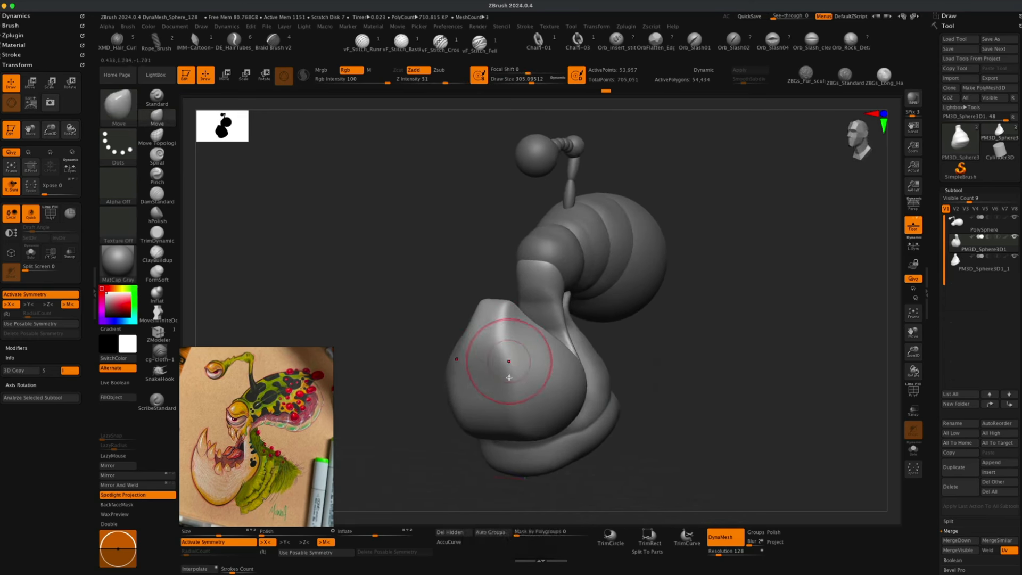
Switch to the TrimDynamic brush at draw size about 422 and Z intensity 10, and flatten planes on the snout.
{"action": "left_click", "coordinate": [157, 243]}
{"action": "key", "text": "s"}
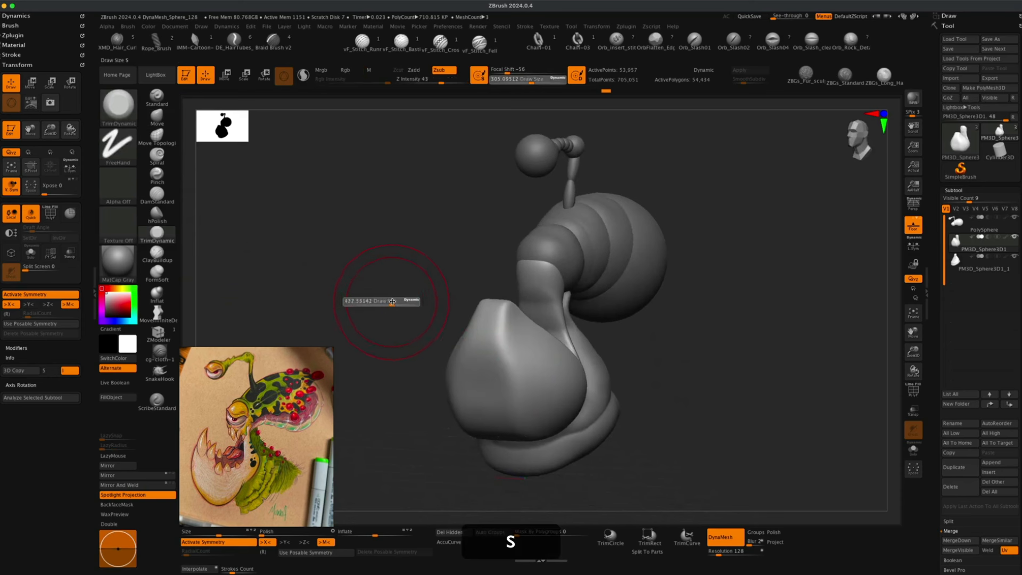
{"action": "left_click_drag", "start_coordinate": [385, 302], "coordinate": [409, 301]}
{"action": "left_click_drag", "start_coordinate": [441, 78], "coordinate": [416, 80]}
{"action": "left_click_drag", "start_coordinate": [500, 350], "coordinate": [489, 351]}
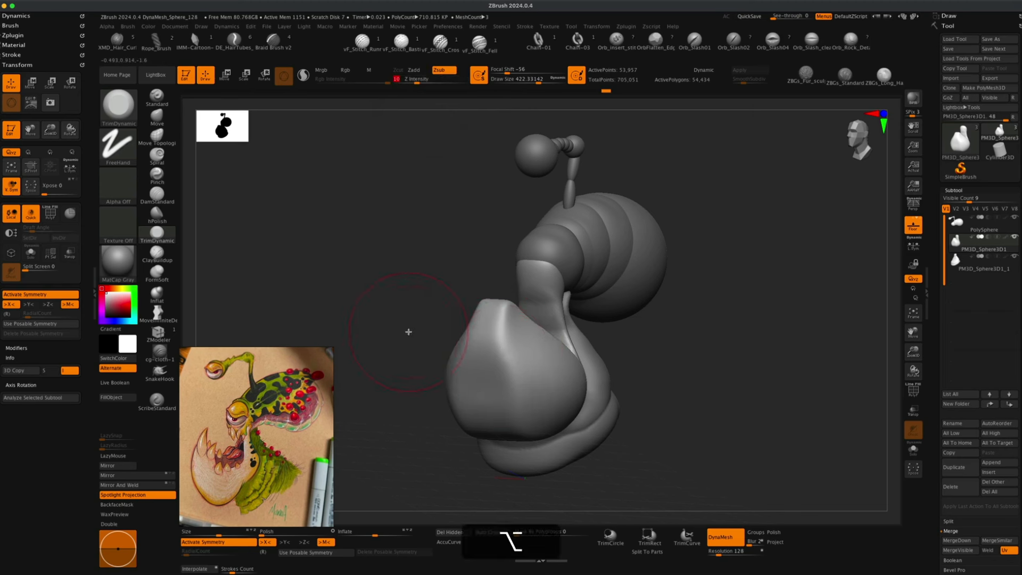
{"action": "left_click_drag", "start_coordinate": [408, 330], "coordinate": [411, 331], "text": "alt"}
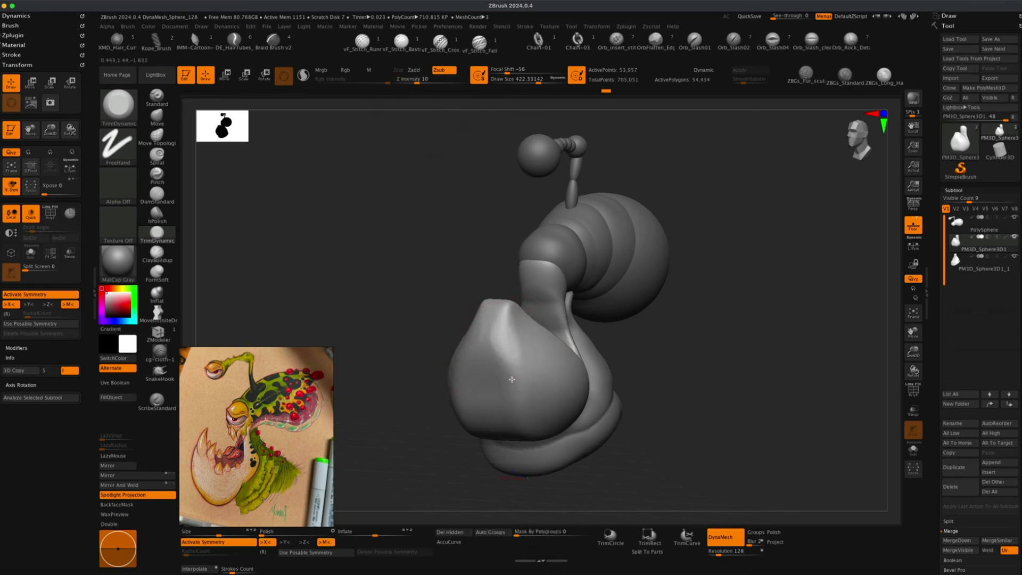
{"action": "left_click_drag", "start_coordinate": [512, 380], "coordinate": [513, 399]}
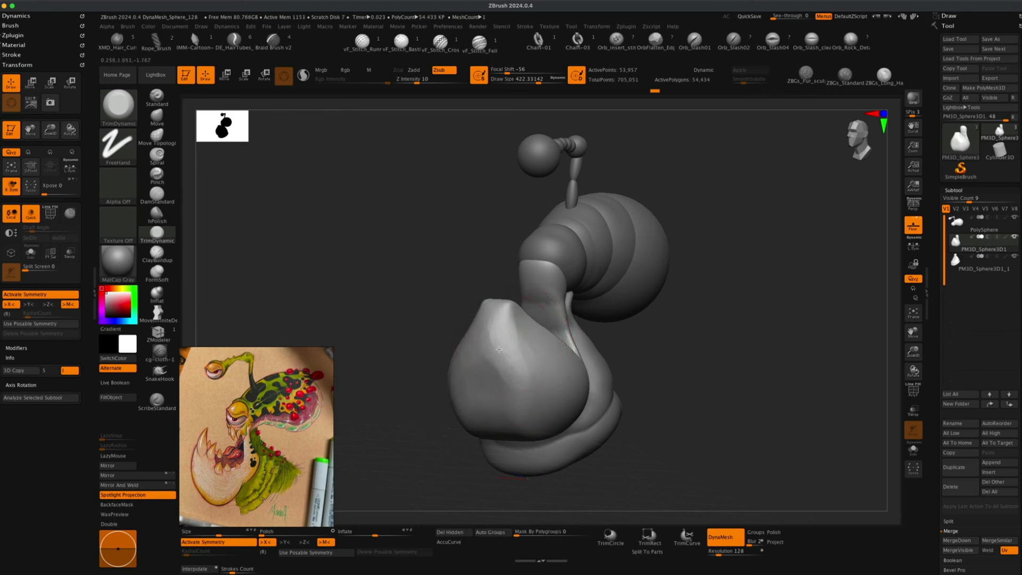
{"action": "mouse_move", "coordinate": [524, 375]}
{"action": "right_mouse_down"}
{"action": "mouse_move", "coordinate": [662, 370]}
{"action": "mouse_move", "coordinate": [489, 355]}
{"action": "right_mouse_up"}
{"action": "right_click_drag", "start_coordinate": [575, 369], "coordinate": [490, 346]}
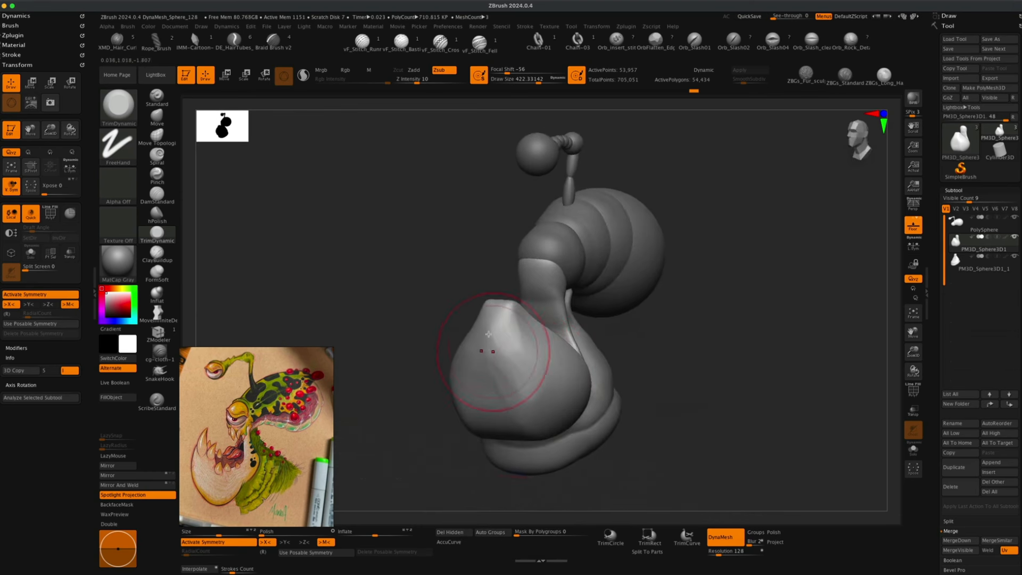
Undo the last trim stroke and re-flatten the snout's top from the front view.
{"action": "key", "text": "super+z"}
{"action": "key", "text": "shift"}
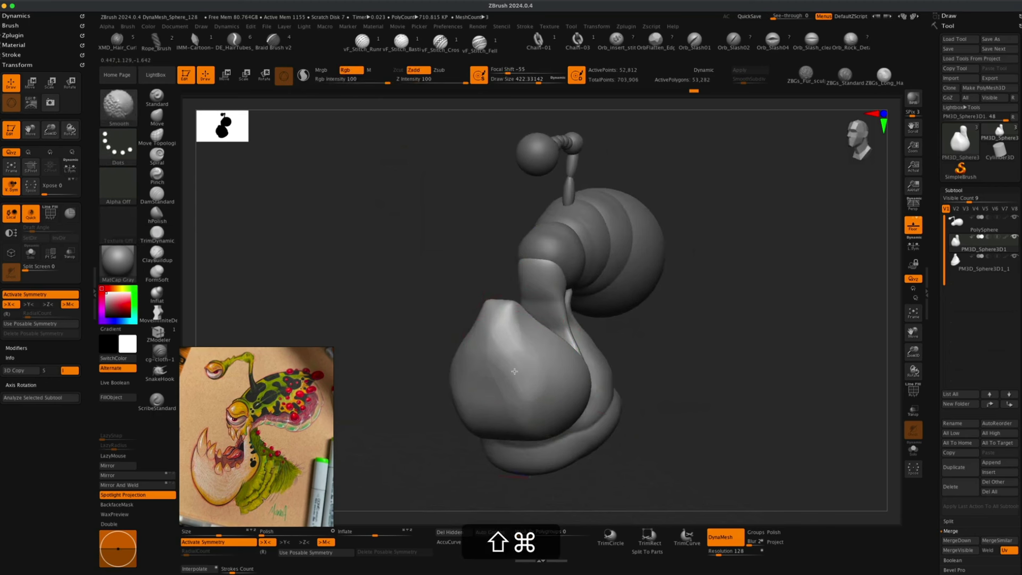
{"action": "left_click_drag", "start_coordinate": [721, 377], "coordinate": [740, 373]}
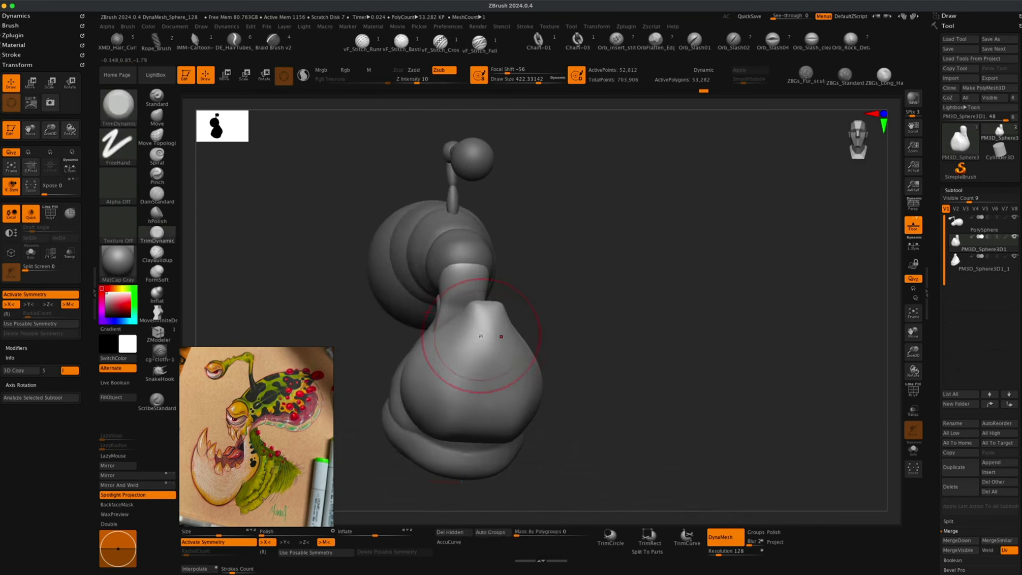
{"action": "left_click_drag", "start_coordinate": [560, 340], "coordinate": [592, 342]}
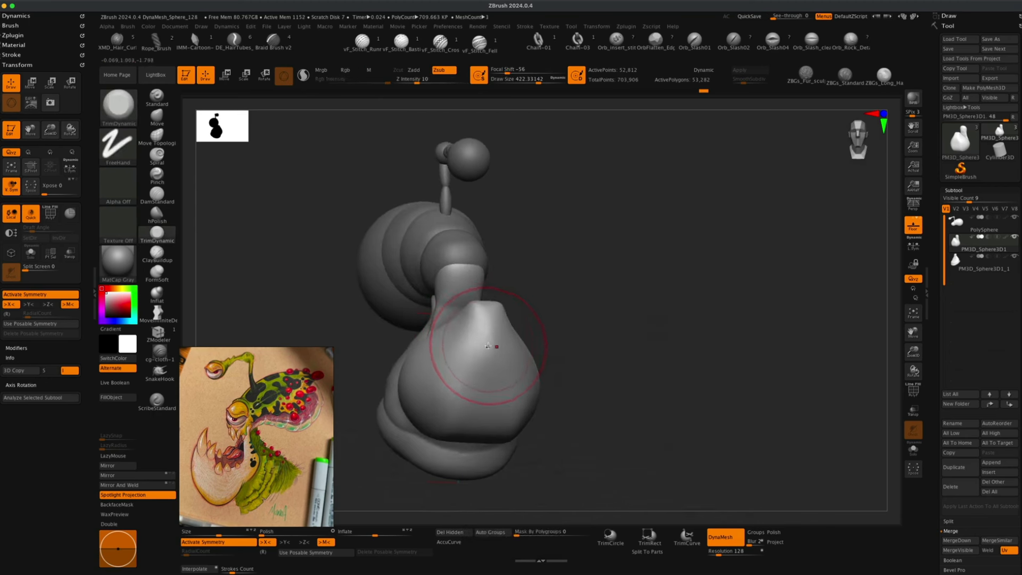
Toggle perspective and orbit around the model to review the trimmed snout.
{"action": "left_click_drag", "start_coordinate": [655, 381], "coordinate": [665, 414], "text": "shift"}
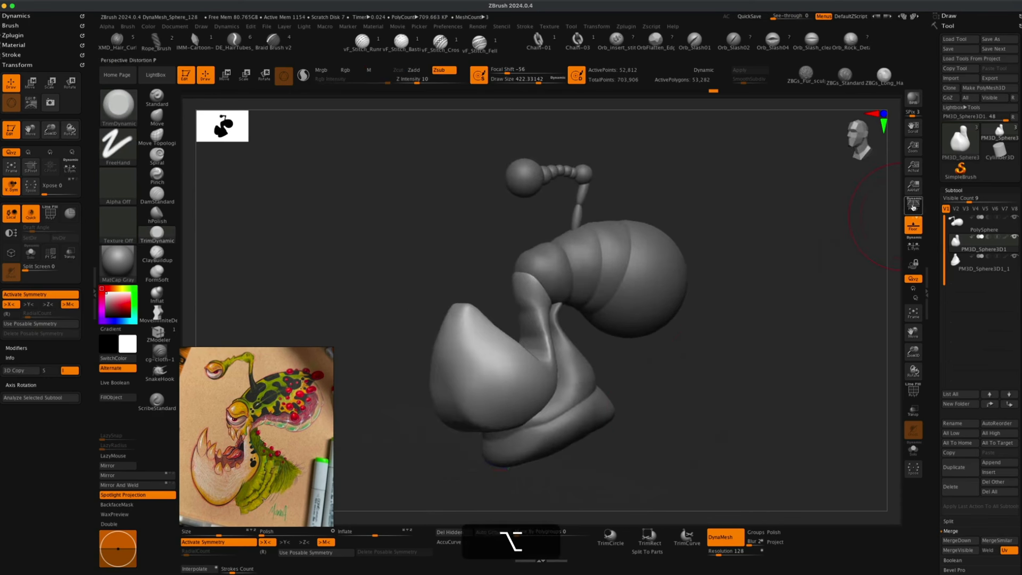
{"action": "left_click", "coordinate": [914, 206]}
{"action": "left_click_drag", "start_coordinate": [731, 397], "coordinate": [683, 387]}
{"action": "left_click", "coordinate": [956, 255]}
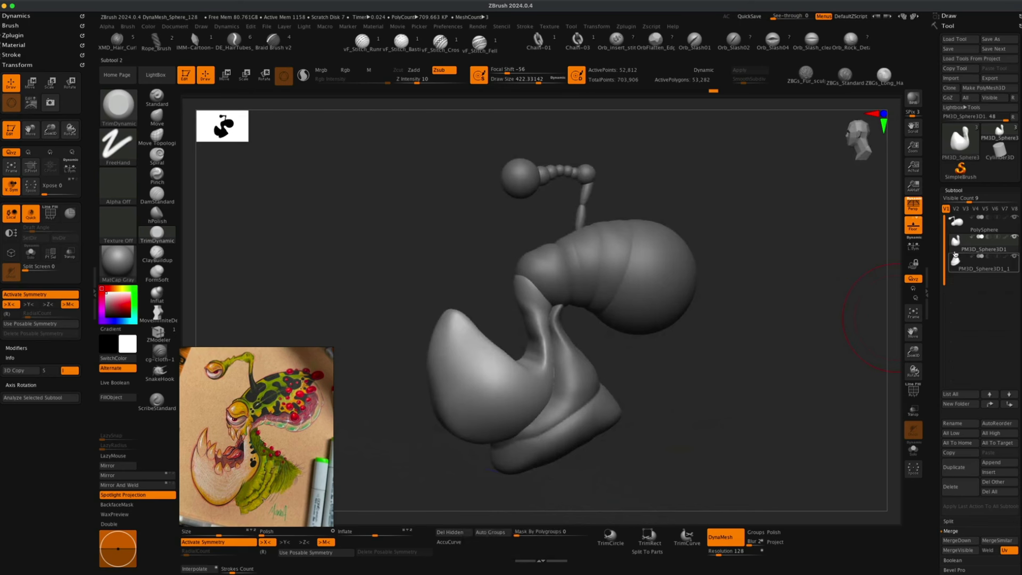
{"action": "left_click_drag", "start_coordinate": [767, 302], "coordinate": [767, 330], "text": "alt"}
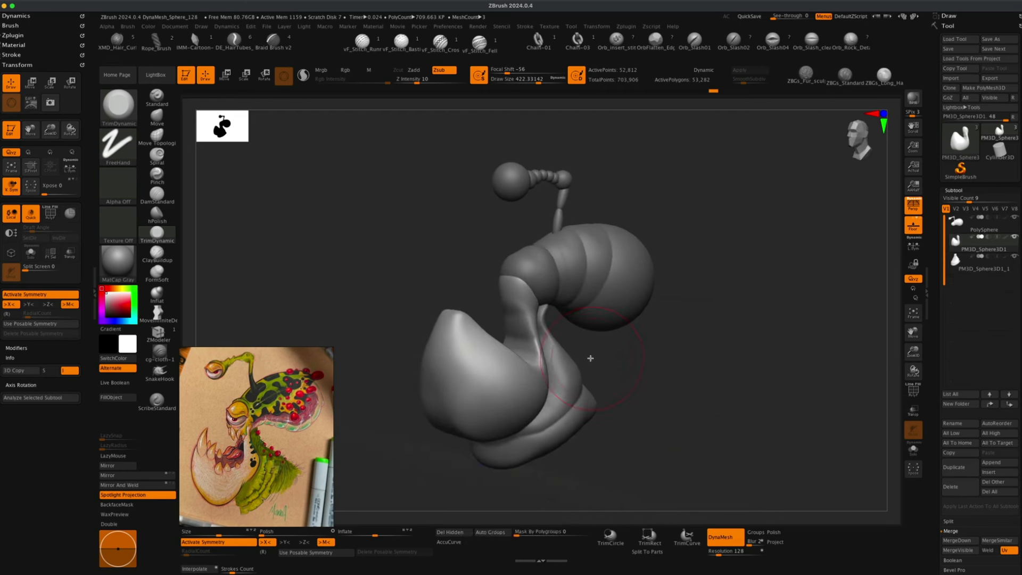
Select the segmented head sphere subtool and re-DynaMesh it.
{"action": "left_click", "coordinate": [562, 363], "text": "alt"}
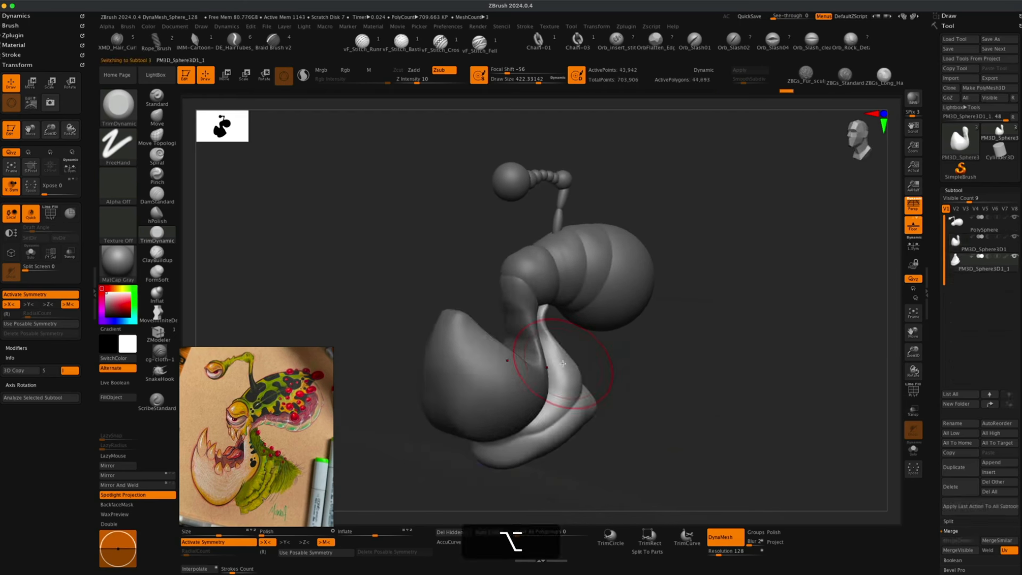
{"action": "left_click", "coordinate": [513, 369], "text": "alt"}
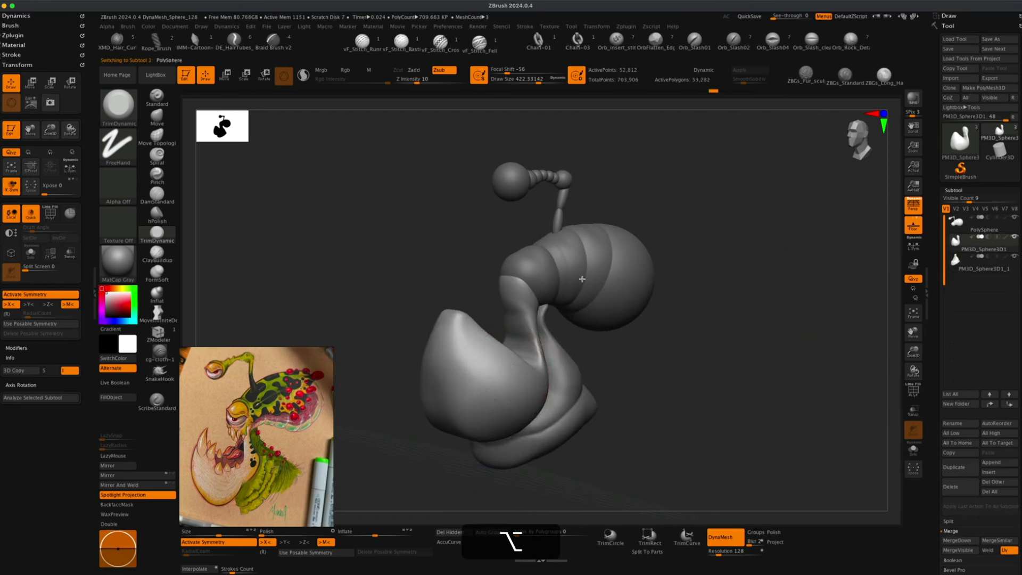
{"action": "left_click", "coordinate": [612, 255], "text": "alt"}
{"action": "mouse_move", "coordinate": [619, 344]}
{"action": "left_mouse_down"}
{"action": "mouse_move", "coordinate": [679, 361]}
{"action": "mouse_move", "coordinate": [632, 353]}
{"action": "mouse_move", "coordinate": [654, 369]}
{"action": "mouse_move", "coordinate": [642, 378]}
{"action": "left_mouse_up"}
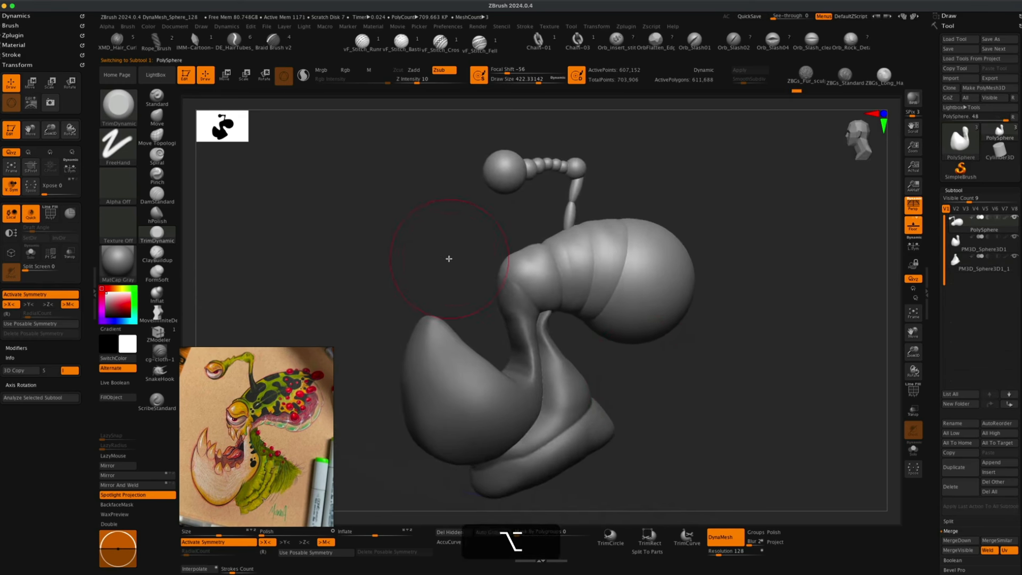
{"action": "left_click_drag", "start_coordinate": [448, 258], "coordinate": [454, 275], "text": "alt"}
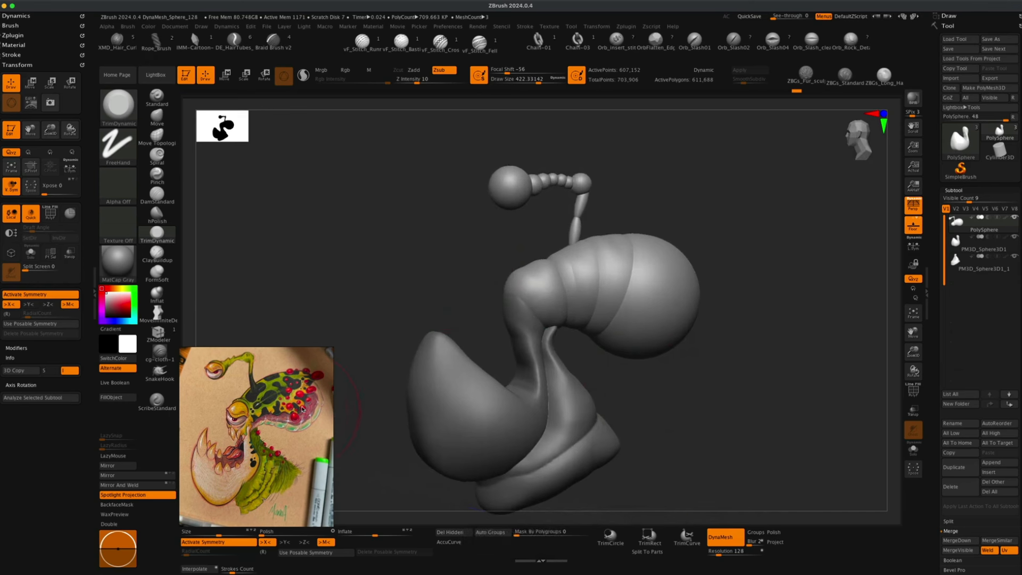
{"action": "mouse_move", "coordinate": [733, 317]}
{"action": "left_mouse_down", "text": "alt"}
{"action": "mouse_move", "coordinate": [722, 316]}
{"action": "mouse_move", "coordinate": [733, 336]}
{"action": "left_mouse_up", "text": "alt"}
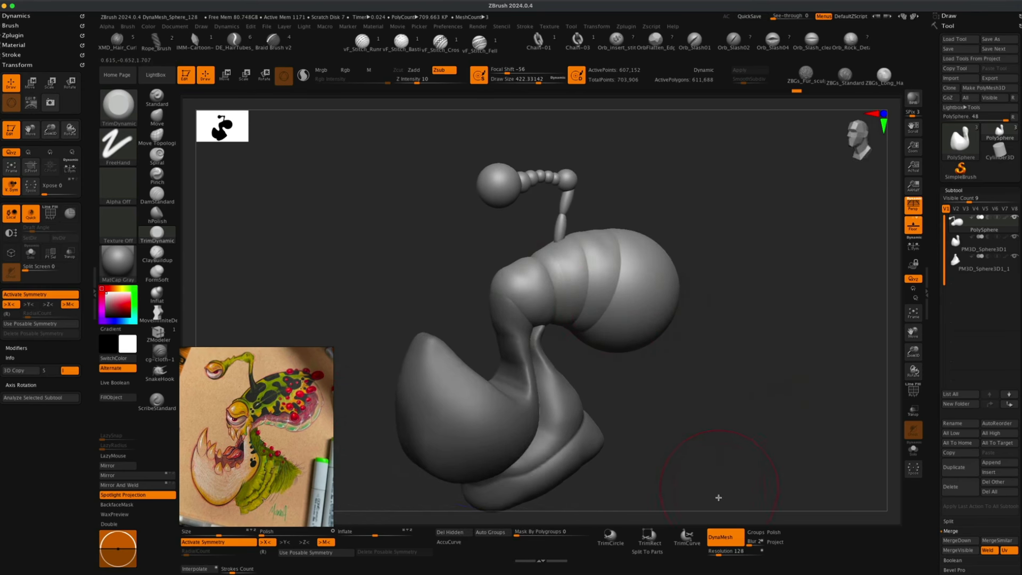
{"action": "left_click_drag", "start_coordinate": [725, 172], "coordinate": [769, 304], "text": "super"}
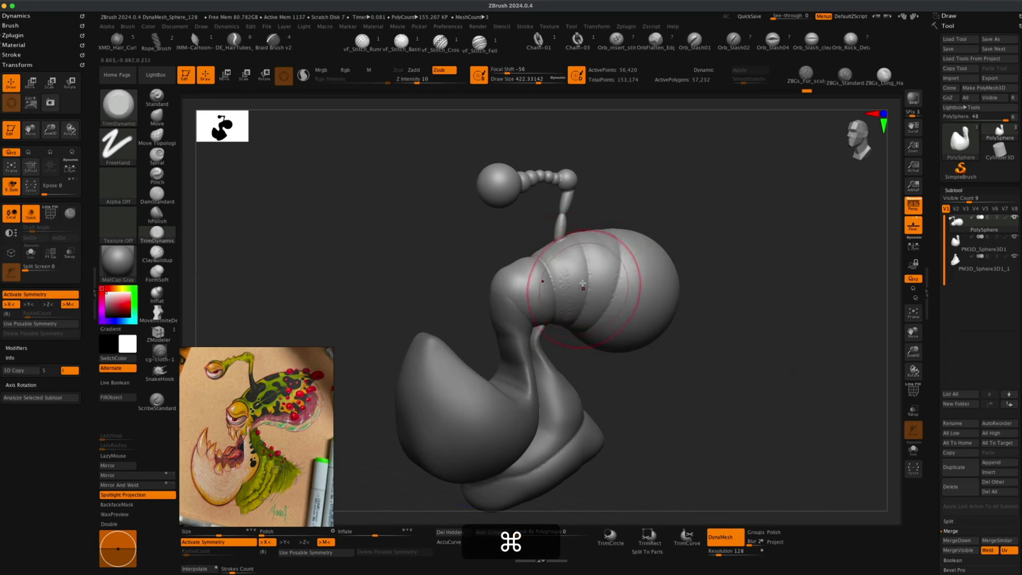
{"action": "mouse_move", "coordinate": [728, 356]}
{"action": "left_mouse_down"}
{"action": "mouse_move", "coordinate": [683, 370]}
{"action": "mouse_move", "coordinate": [740, 443]}
{"action": "left_mouse_up"}
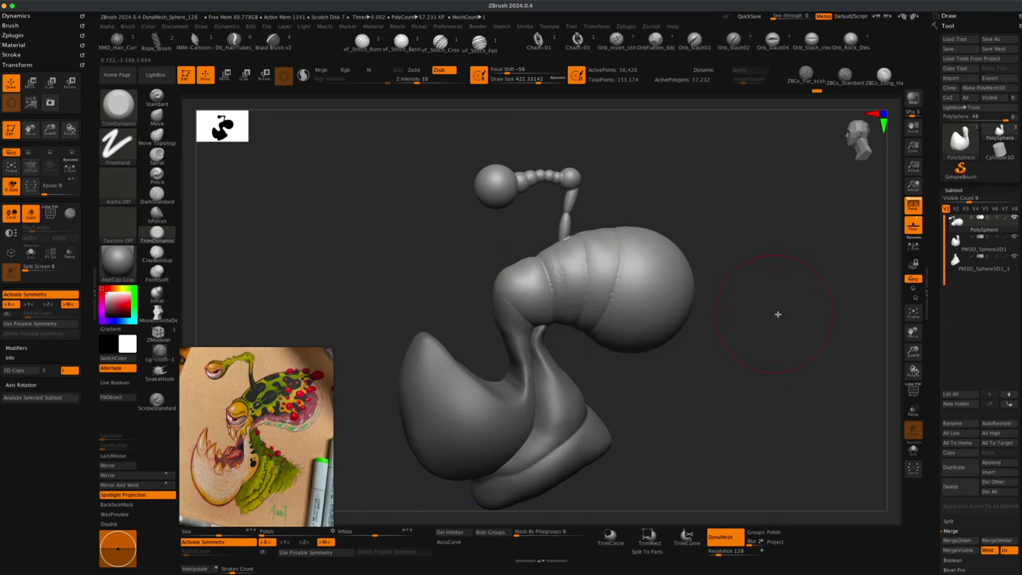
{"action": "left_click_drag", "start_coordinate": [778, 314], "coordinate": [791, 337]}
{"action": "key", "text": "super+z"}
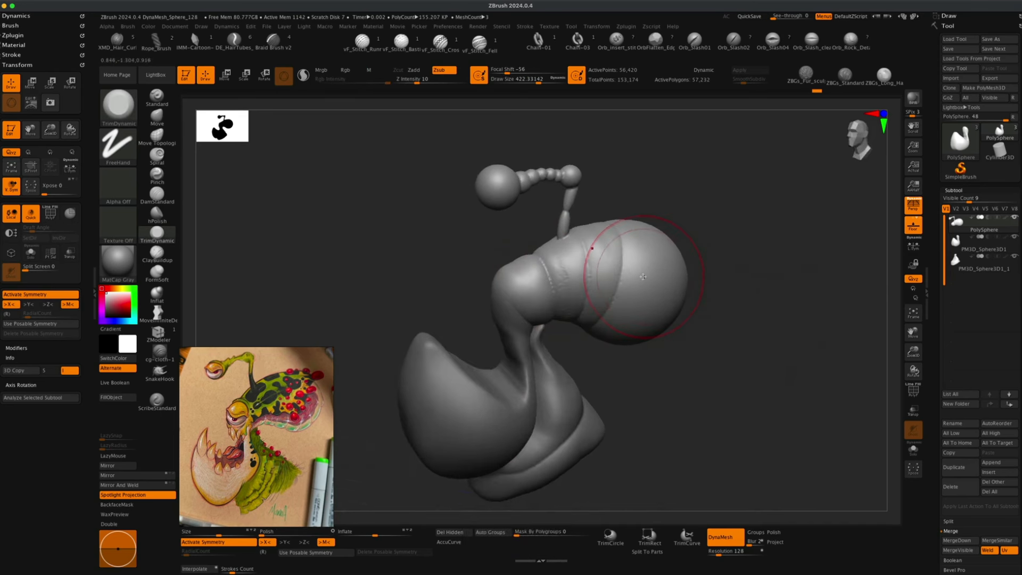
Smooth and trim-flatten the segmented head's surface around its front and sides.
{"action": "key", "text": "shift"}
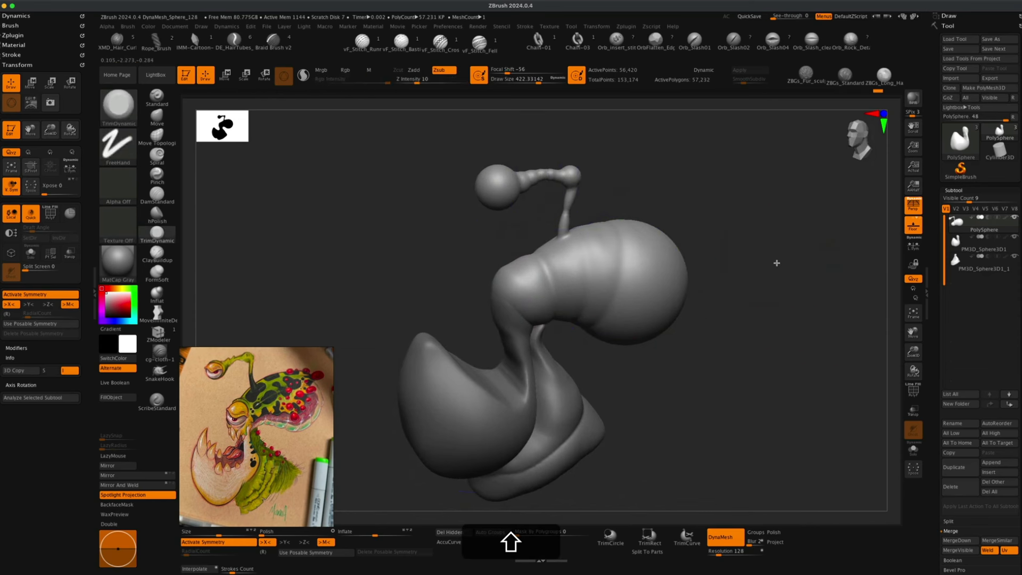
{"action": "left_click_drag", "start_coordinate": [775, 262], "coordinate": [761, 269]}
{"action": "left_click_drag", "start_coordinate": [607, 253], "coordinate": [569, 249], "text": "shift"}
{"action": "mouse_move", "coordinate": [712, 318]}
{"action": "left_mouse_down"}
{"action": "mouse_move", "coordinate": [730, 336]}
{"action": "mouse_move", "coordinate": [711, 338]}
{"action": "mouse_move", "coordinate": [724, 315]}
{"action": "left_mouse_up"}
{"action": "mouse_move", "coordinate": [559, 319]}
{"action": "left_mouse_down", "text": "shift"}
{"action": "mouse_move", "coordinate": [586, 333]}
{"action": "mouse_move", "coordinate": [570, 320]}
{"action": "left_mouse_up", "text": "shift"}
{"action": "left_click_drag", "start_coordinate": [731, 377], "coordinate": [718, 325]}
{"action": "left_click_drag", "start_coordinate": [580, 341], "coordinate": [628, 341], "text": "shift"}
{"action": "mouse_move", "coordinate": [745, 388]}
{"action": "left_mouse_down"}
{"action": "mouse_move", "coordinate": [757, 418]}
{"action": "mouse_move", "coordinate": [716, 397]}
{"action": "left_mouse_up"}
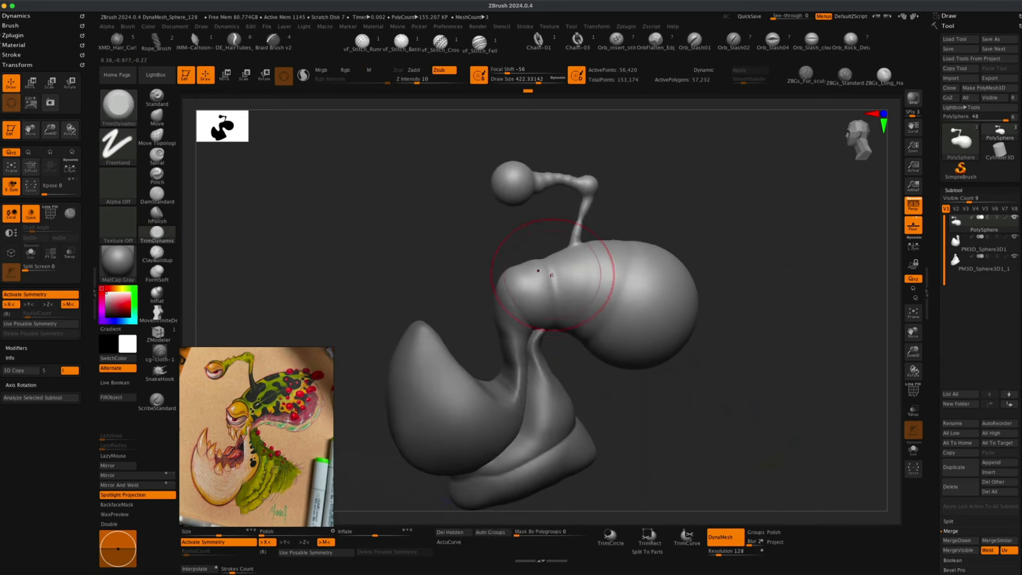
{"action": "mouse_move", "coordinate": [554, 276]}
{"action": "left_mouse_down"}
{"action": "mouse_move", "coordinate": [555, 312]}
{"action": "mouse_move", "coordinate": [571, 280]}
{"action": "mouse_move", "coordinate": [598, 299]}
{"action": "mouse_move", "coordinate": [623, 273]}
{"action": "left_mouse_up"}
Run ZRemesher on the head subtool with Target Polygons Count 1 and Adapt turned off.
{"action": "left_click_drag", "start_coordinate": [460, 265], "coordinate": [466, 265]}
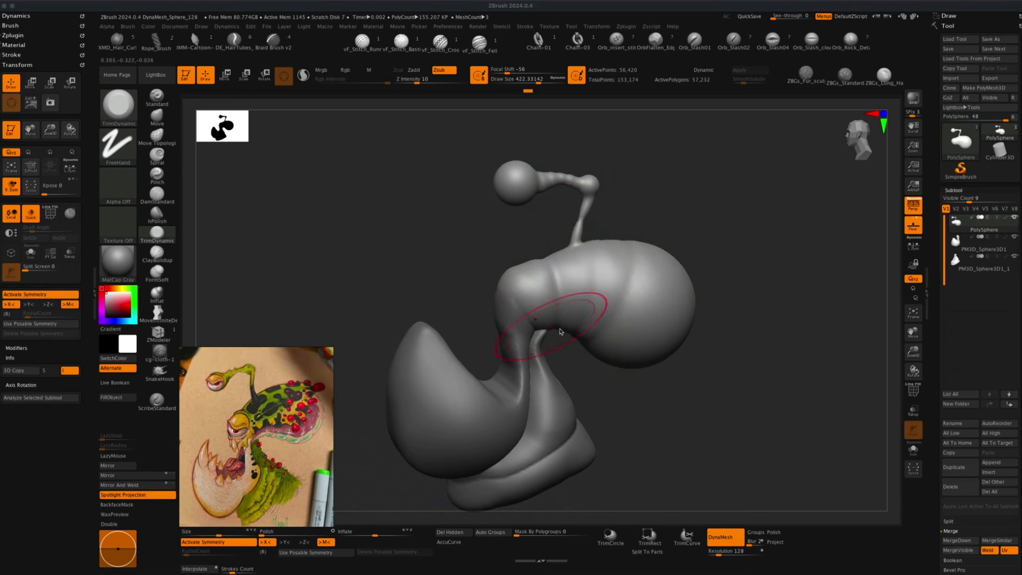
{"action": "left_click", "coordinate": [644, 399]}
{"action": "left_click_drag", "start_coordinate": [664, 403], "coordinate": [744, 413]}
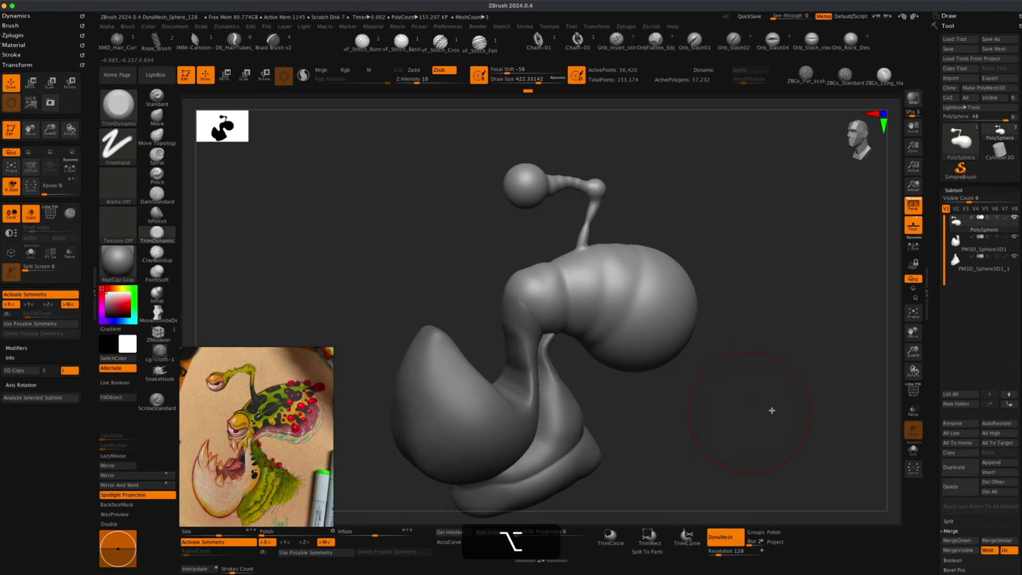
{"action": "scroll", "coordinate": [978, 447], "scroll_direction": "down", "scroll_amount": 5}
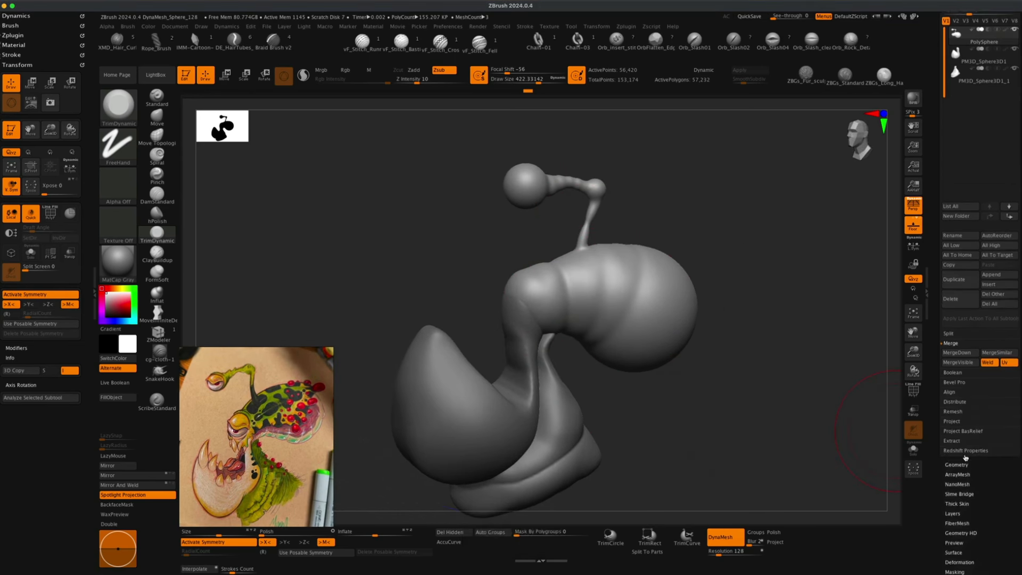
{"action": "left_click", "coordinate": [953, 464]}
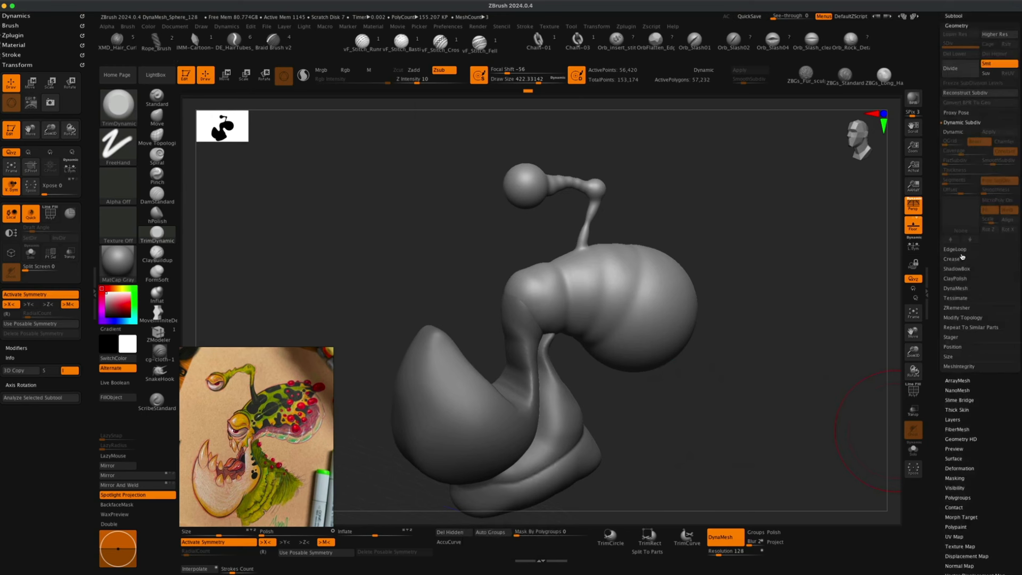
{"action": "left_click", "coordinate": [954, 308]}
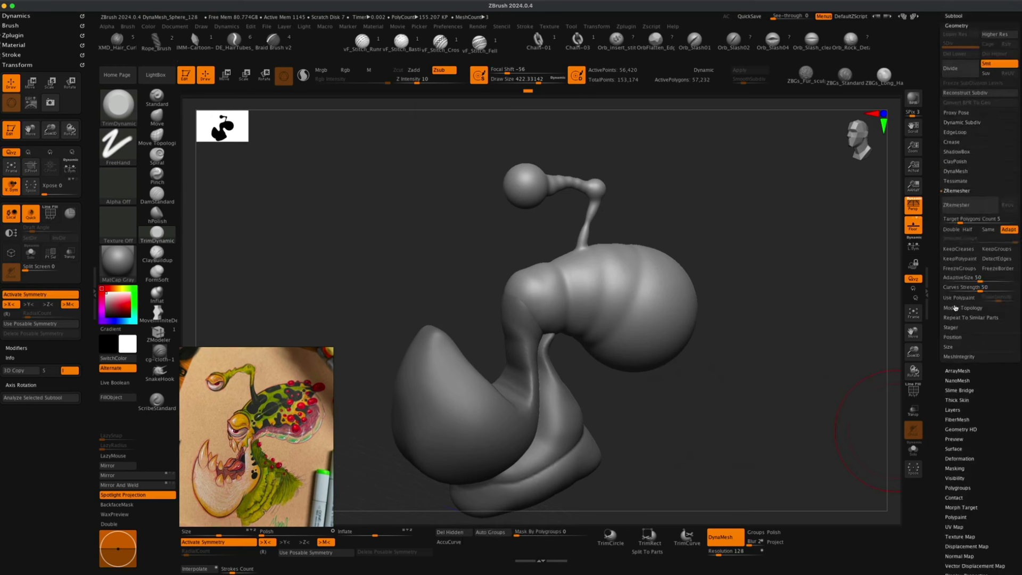
{"action": "left_click", "coordinate": [1002, 220]}
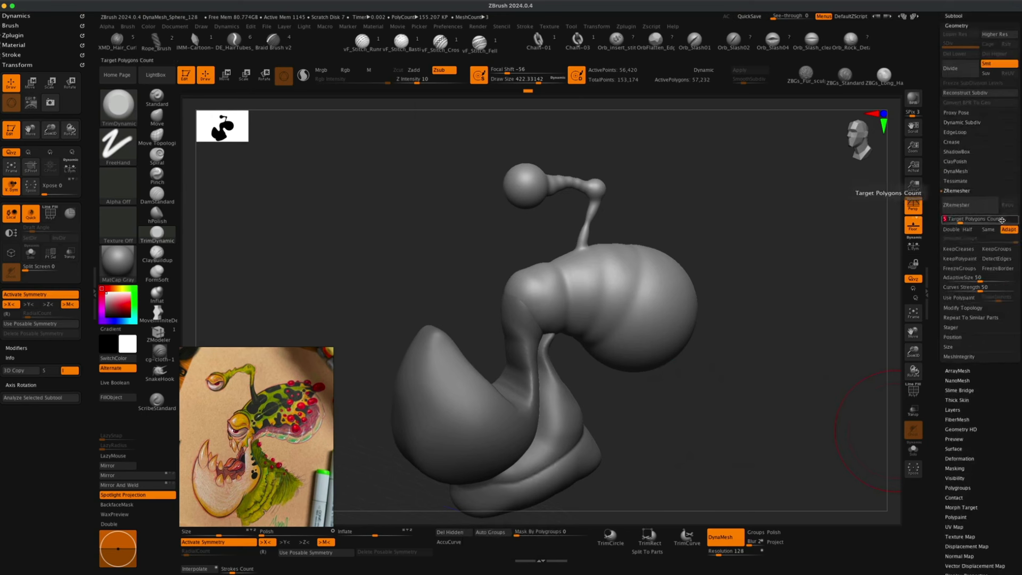
{"action": "type", "text": "1"}
{"action": "key", "text": "Return"}
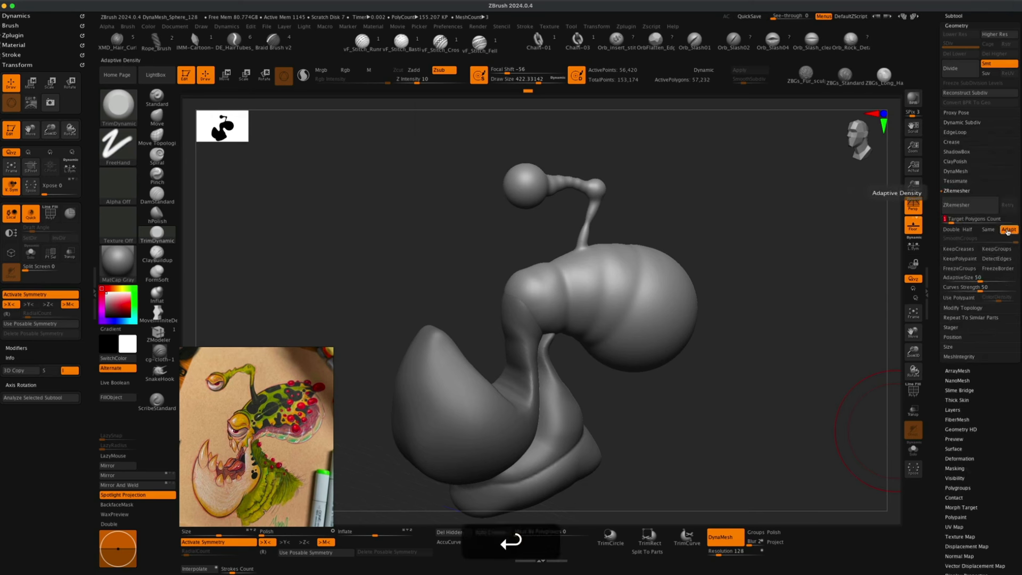
{"action": "left_click", "coordinate": [1008, 230]}
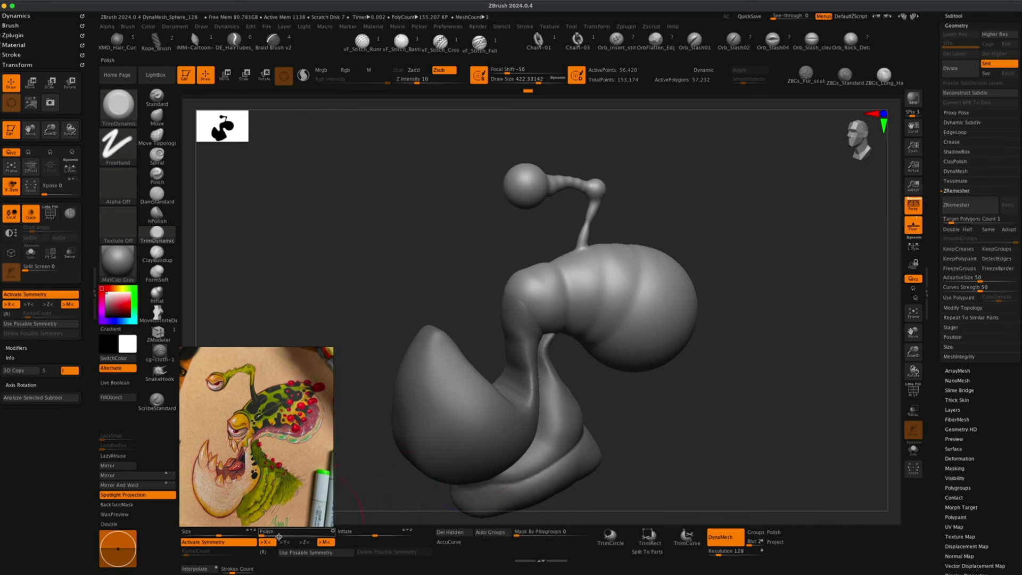
{"action": "left_click", "coordinate": [969, 211]}
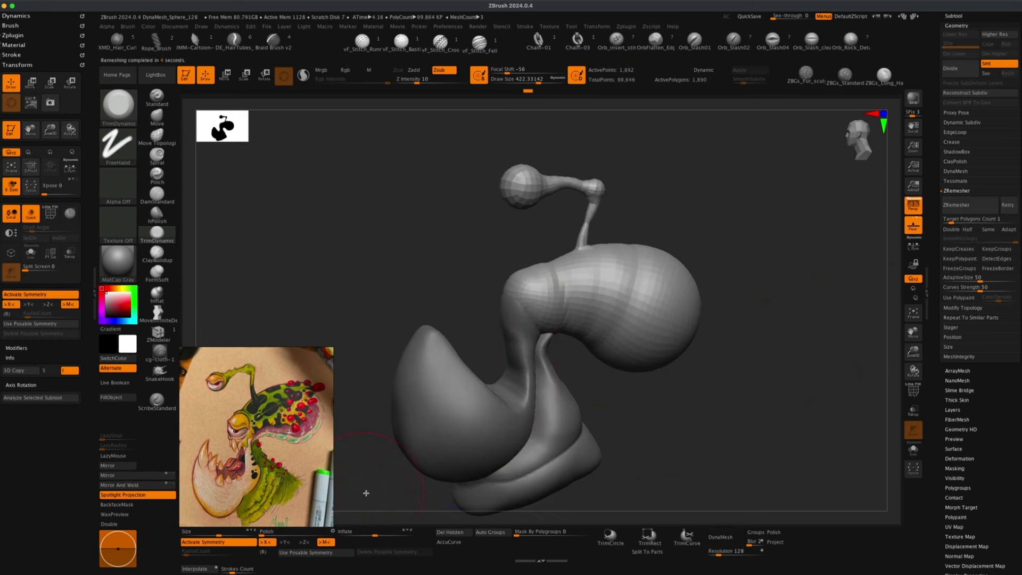
Orbit around the ZRemeshed head and inspect its new topology with polyframes toggled on and off.
{"action": "left_click", "coordinate": [264, 534]}
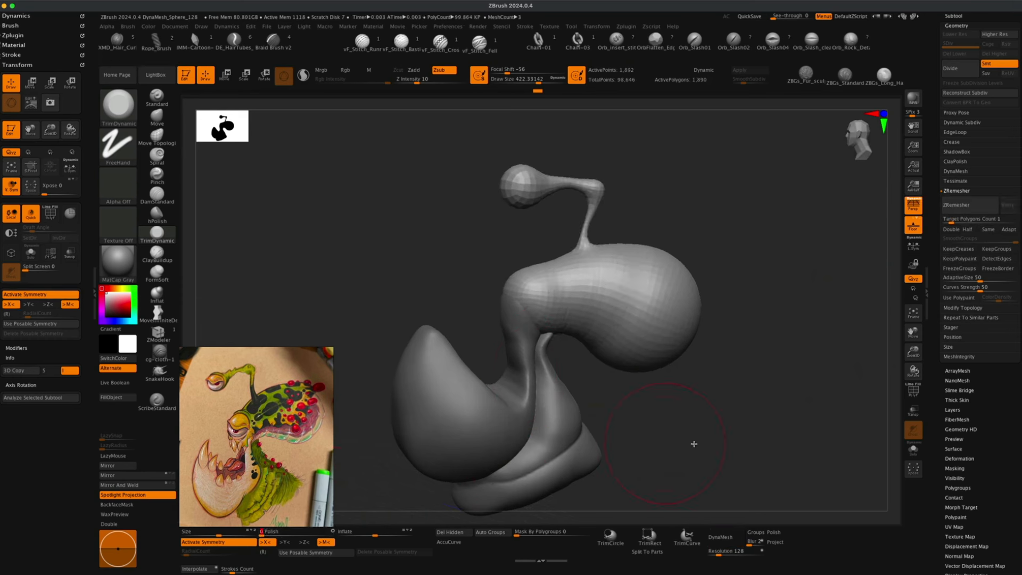
{"action": "mouse_move", "coordinate": [720, 442]}
{"action": "left_mouse_down"}
{"action": "mouse_move", "coordinate": [702, 447]}
{"action": "mouse_move", "coordinate": [718, 443]}
{"action": "left_mouse_up"}
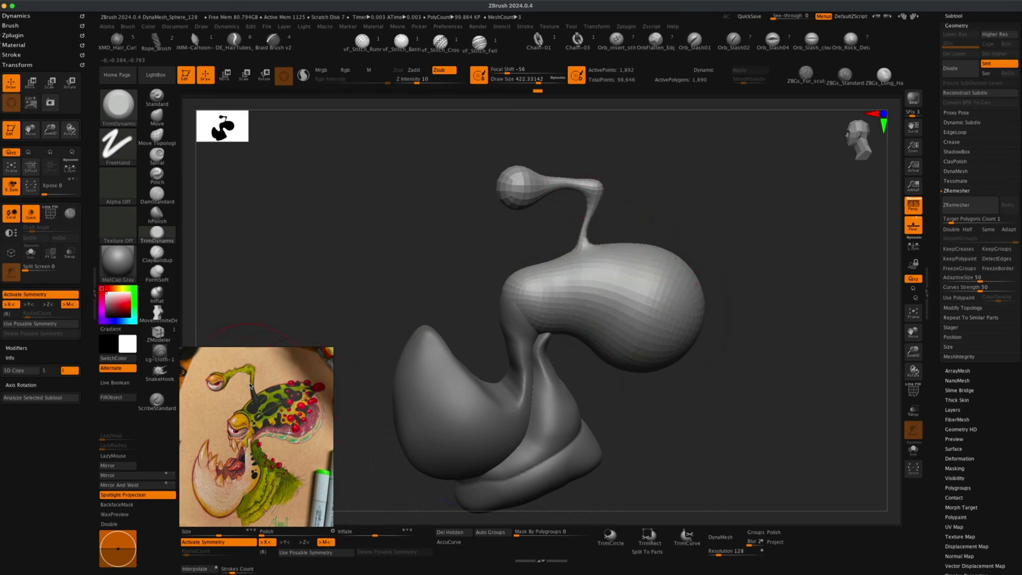
{"action": "mouse_move", "coordinate": [646, 220]}
{"action": "left_mouse_down"}
{"action": "mouse_move", "coordinate": [724, 222]}
{"action": "mouse_move", "coordinate": [666, 222]}
{"action": "left_mouse_up"}
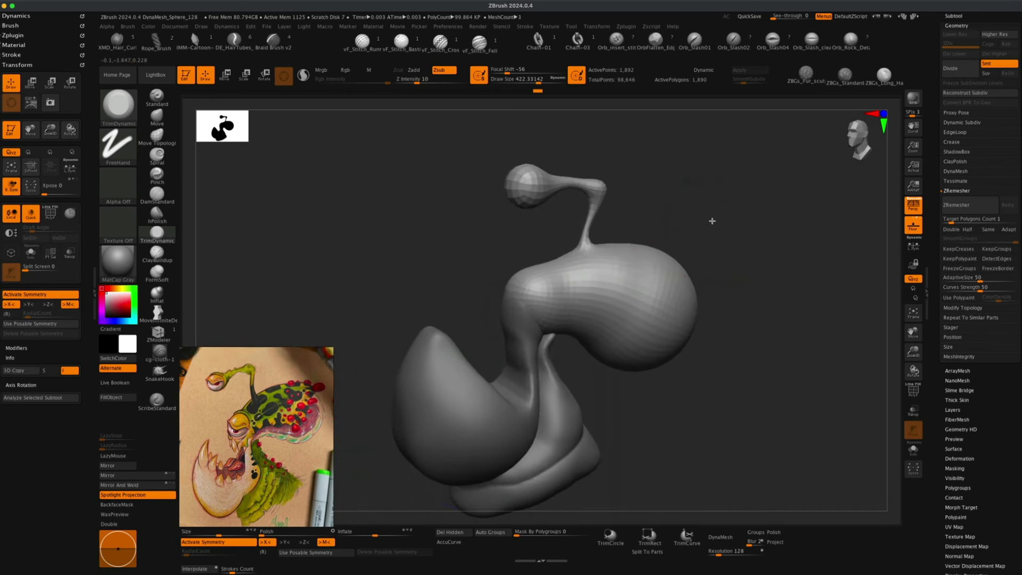
{"action": "left_click_drag", "start_coordinate": [740, 224], "coordinate": [721, 246], "text": "alt"}
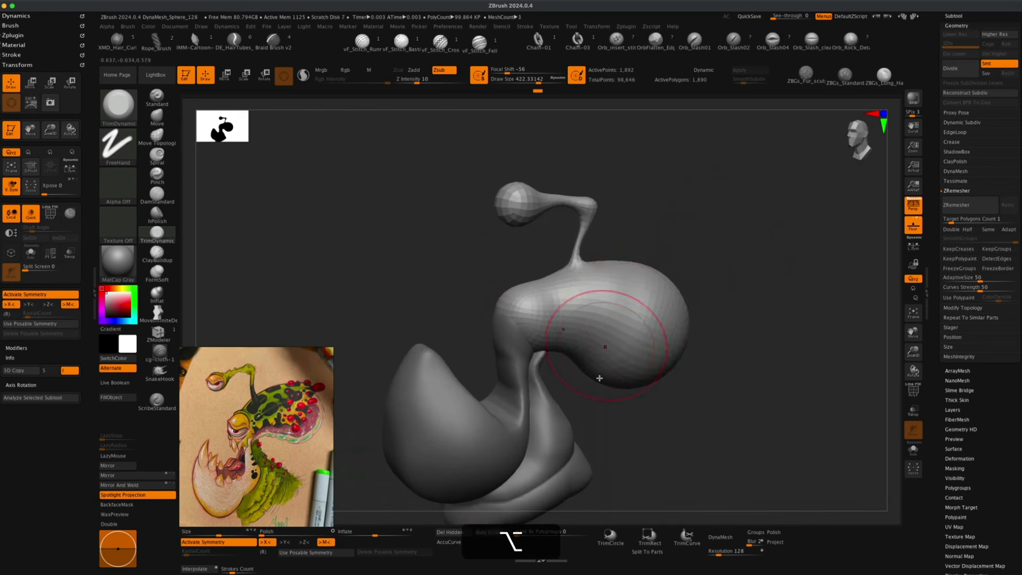
{"action": "left_click_drag", "start_coordinate": [686, 437], "coordinate": [672, 413]}
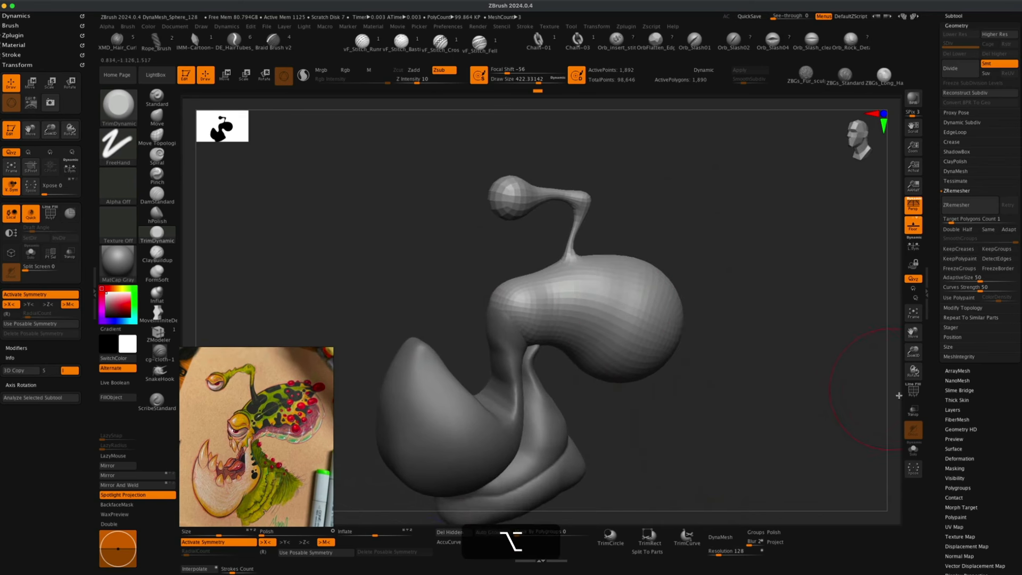
{"action": "key", "text": "shift+f"}
{"action": "left_click_drag", "start_coordinate": [899, 395], "coordinate": [587, 294]}
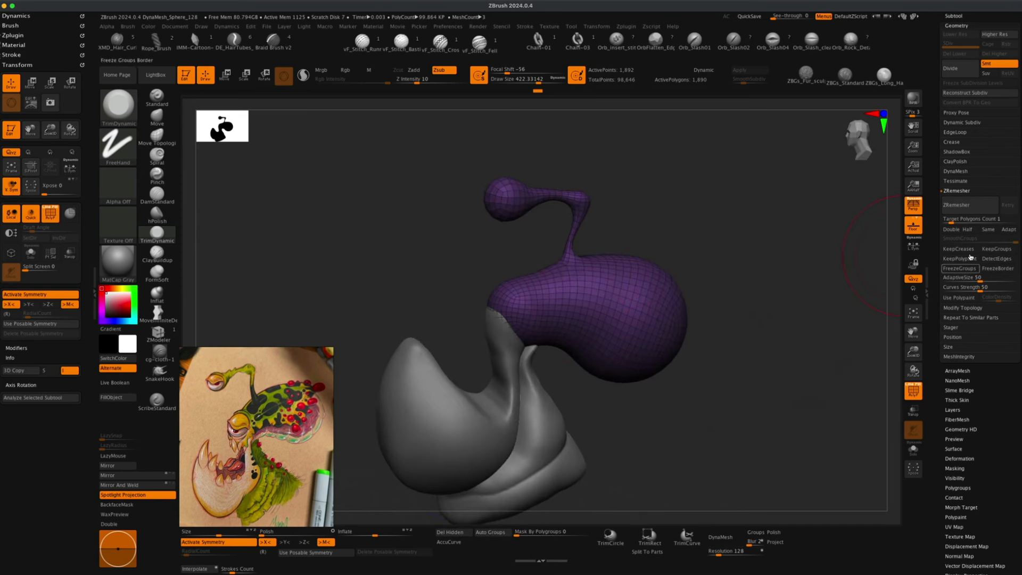
{"action": "left_click_drag", "start_coordinate": [707, 378], "coordinate": [735, 392]}
{"action": "left_click_drag", "start_coordinate": [654, 397], "coordinate": [755, 427], "text": "alt"}
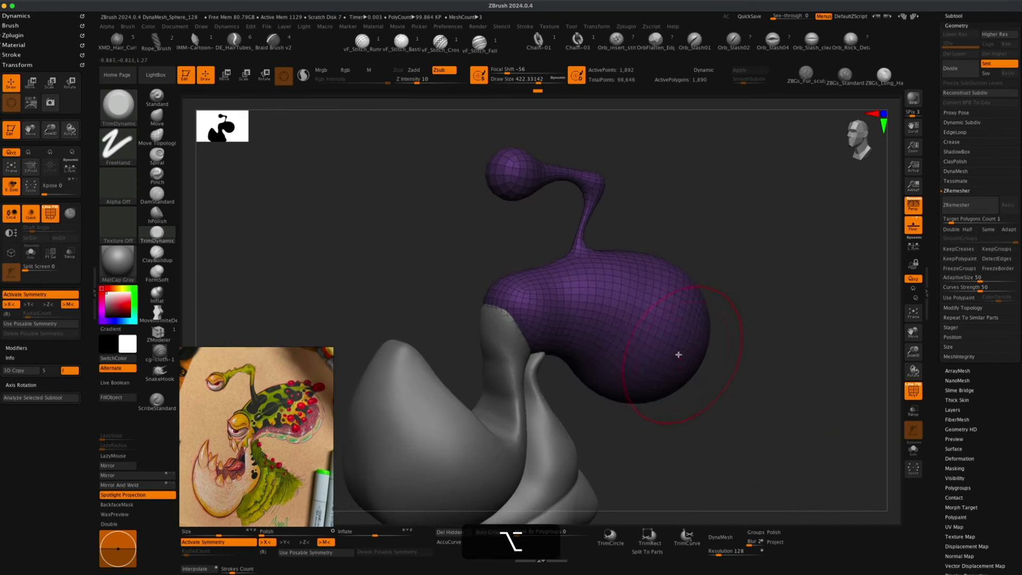
{"action": "left_click", "coordinate": [914, 392]}
{"action": "left_click_drag", "start_coordinate": [778, 388], "coordinate": [770, 397], "text": "alt"}
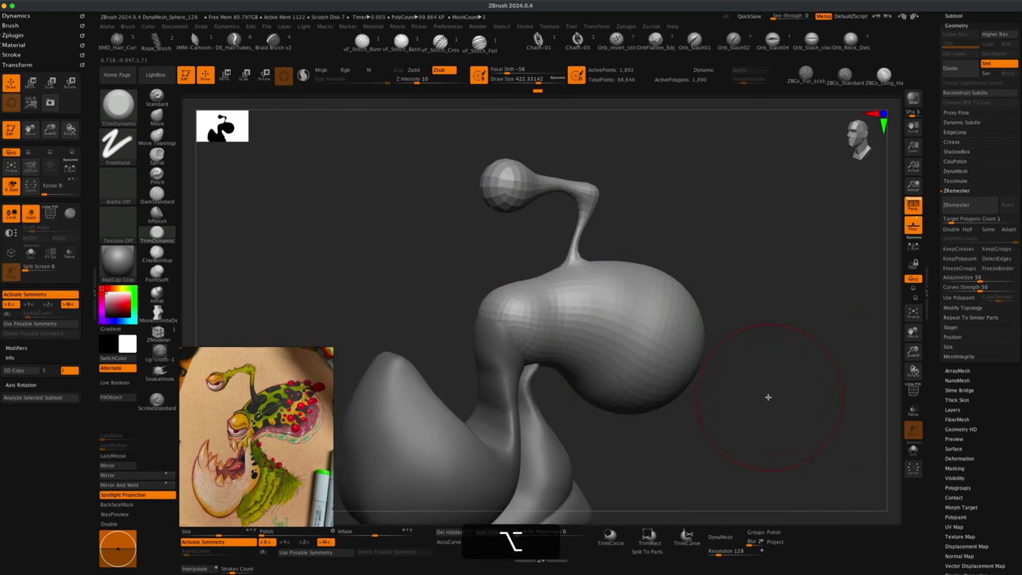
Subdivide the head subtool once and delete its lower subdivision level.
{"action": "key", "text": "super+d"}
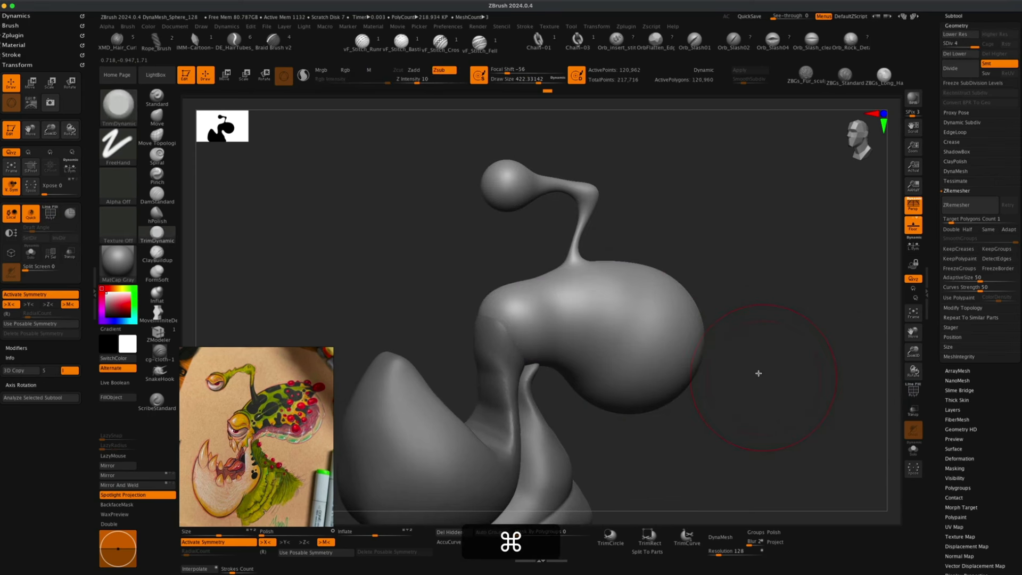
{"action": "mouse_move", "coordinate": [761, 369]}
{"action": "left_mouse_down"}
{"action": "mouse_move", "coordinate": [740, 368]}
{"action": "mouse_move", "coordinate": [761, 365]}
{"action": "left_mouse_up"}
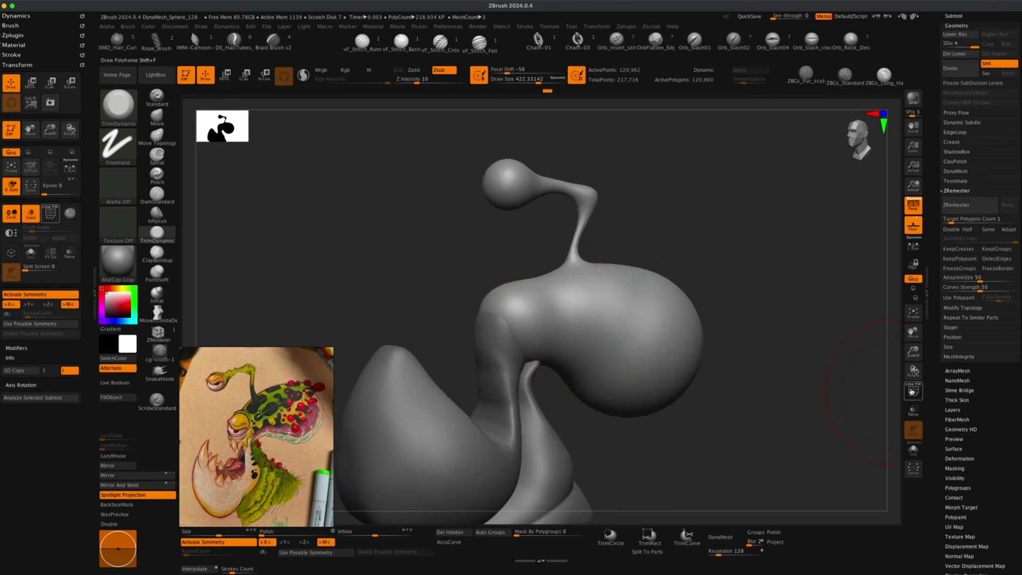
{"action": "key", "text": "shift+f"}
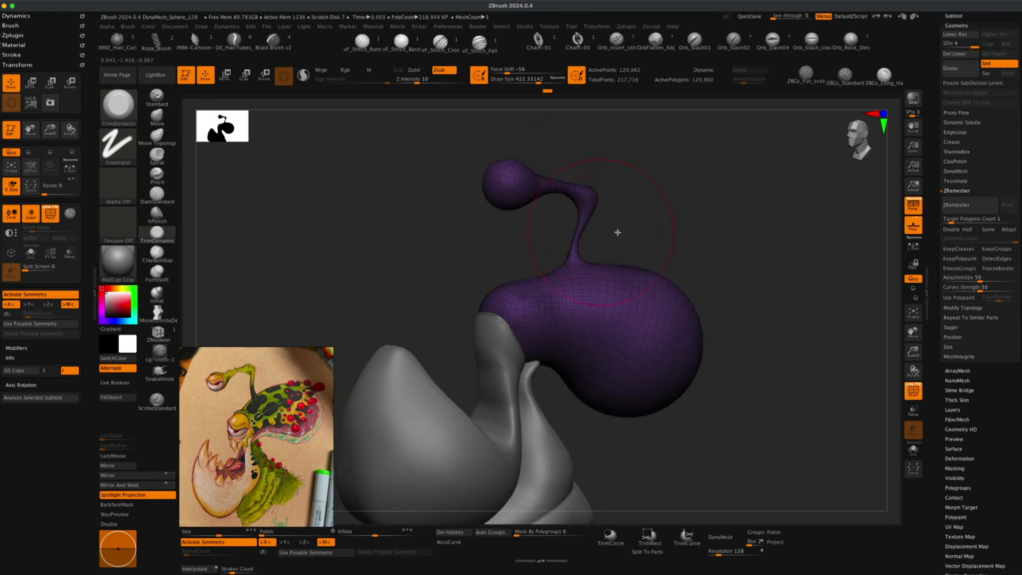
{"action": "left_click", "coordinate": [913, 391]}
{"action": "left_click_drag", "start_coordinate": [775, 360], "coordinate": [755, 363]}
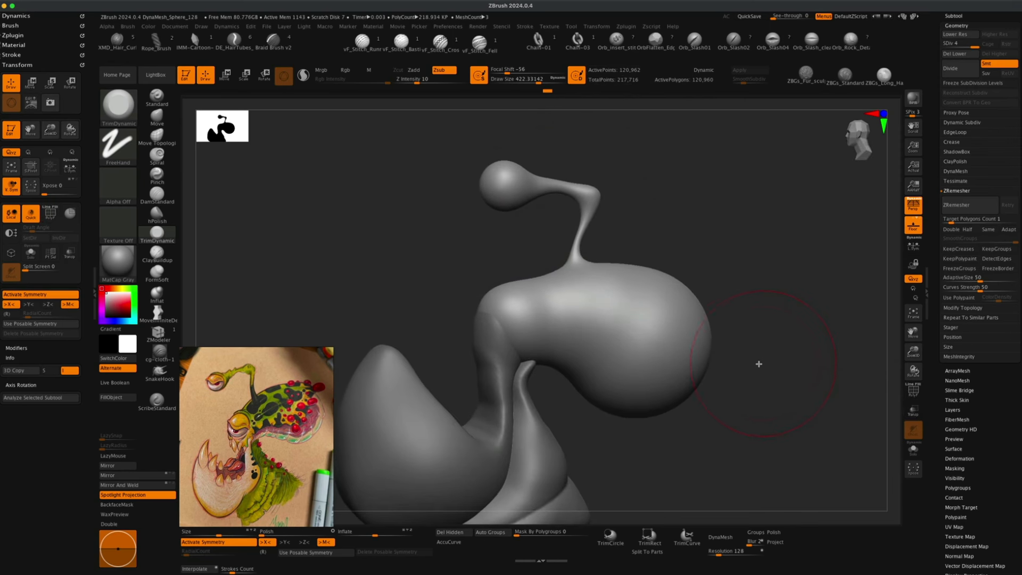
{"action": "left_click", "coordinate": [952, 54]}
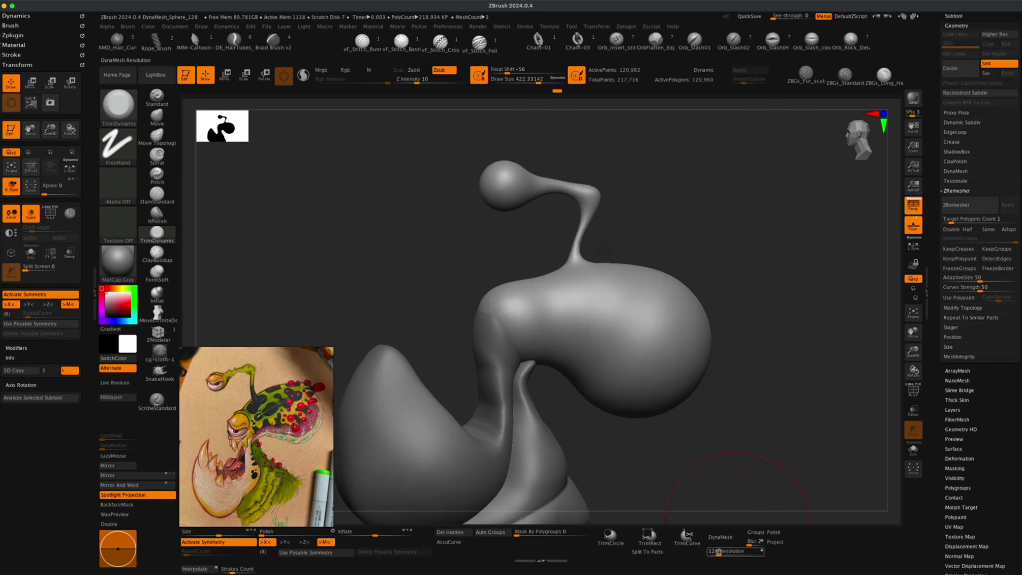
Set the DynaMesh resolution to 256 and re-DynaMesh the head subtool.
{"action": "left_click", "coordinate": [913, 391]}
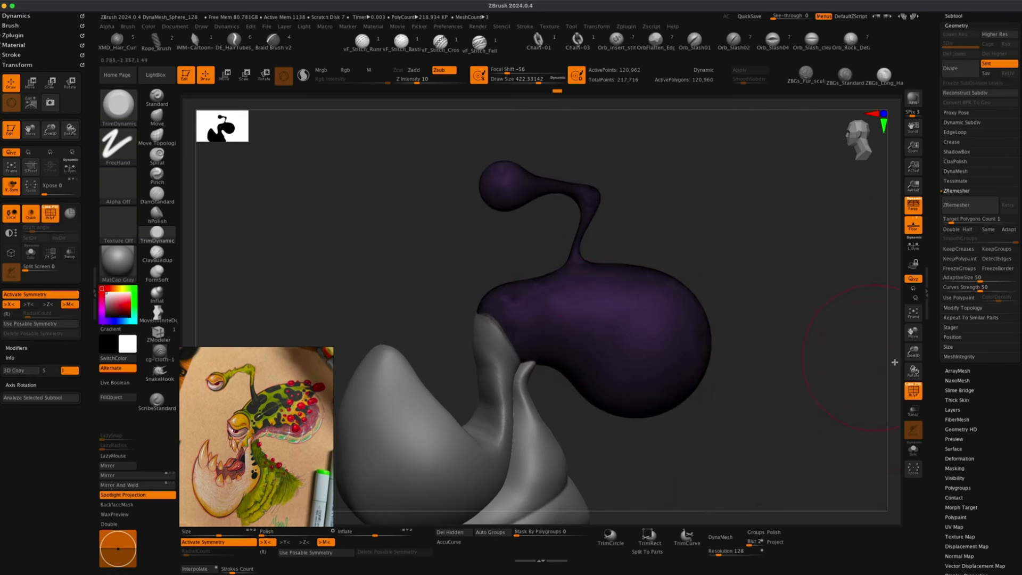
{"action": "left_click", "coordinate": [914, 391]}
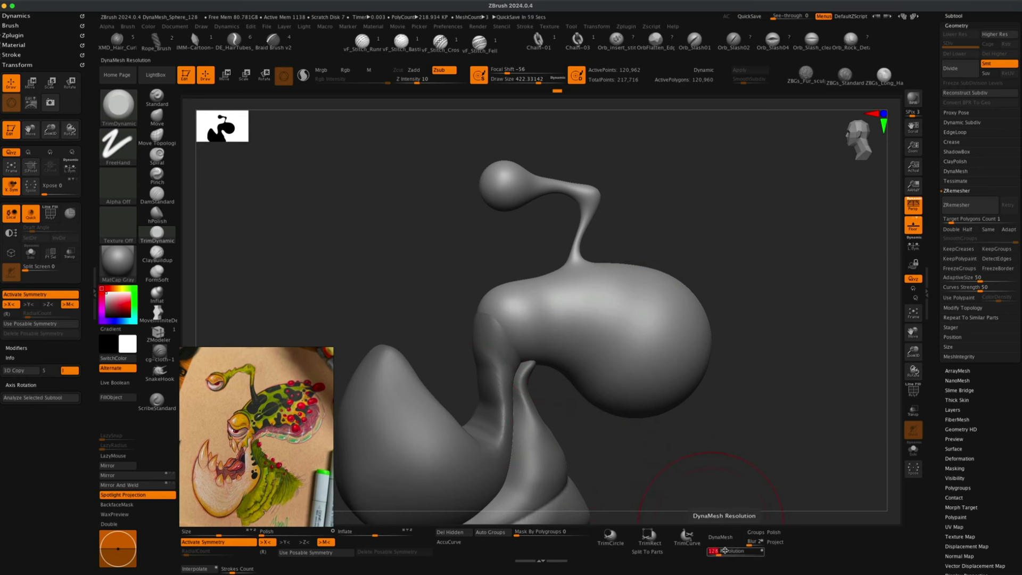
{"action": "type", "text": "256"}
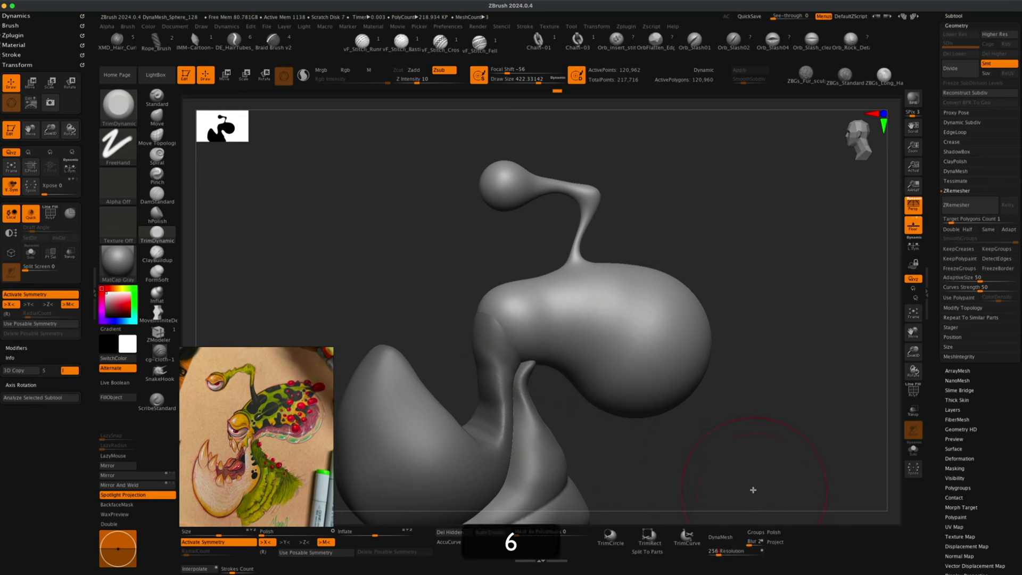
{"action": "key", "text": "Return"}
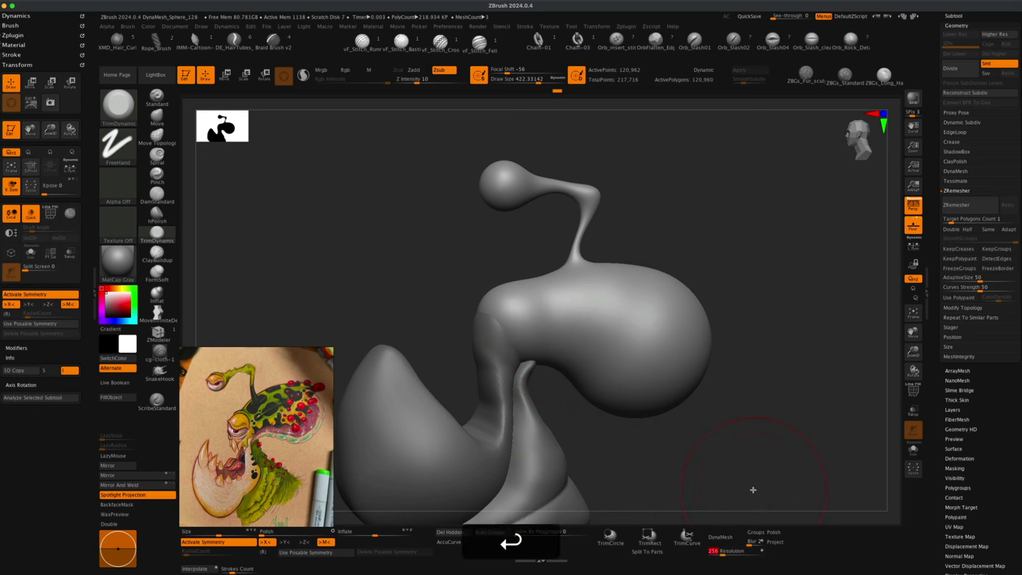
{"action": "left_click", "coordinate": [724, 538]}
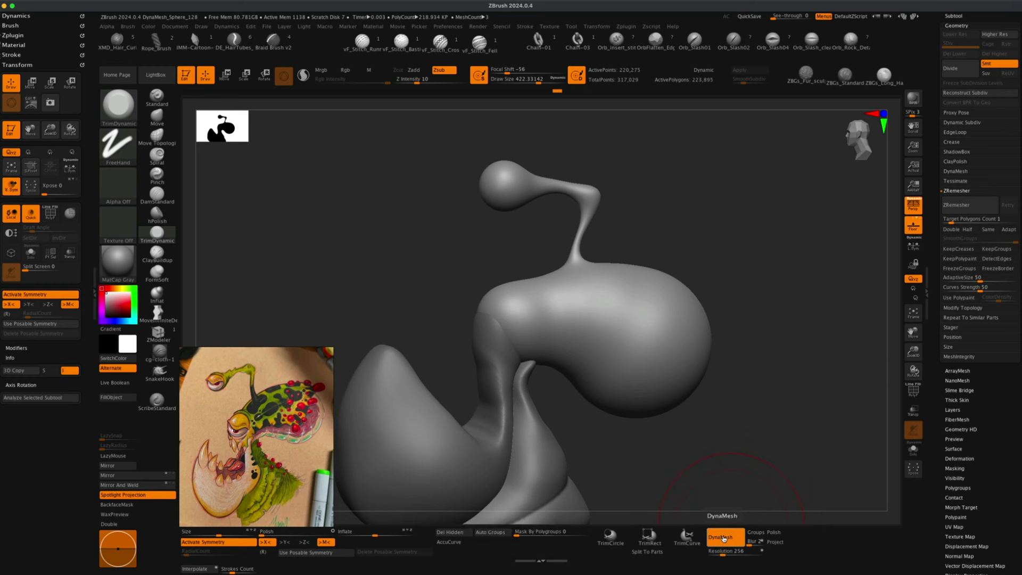
Zoom the reference image in on the antenna's eye and orbit the model to compare the antenna tip.
{"action": "mouse_move", "coordinate": [757, 384]}
{"action": "left_mouse_down"}
{"action": "mouse_move", "coordinate": [753, 393]}
{"action": "mouse_move", "coordinate": [760, 385]}
{"action": "mouse_move", "coordinate": [771, 402]}
{"action": "mouse_move", "coordinate": [757, 402]}
{"action": "mouse_move", "coordinate": [767, 429]}
{"action": "left_mouse_up"}
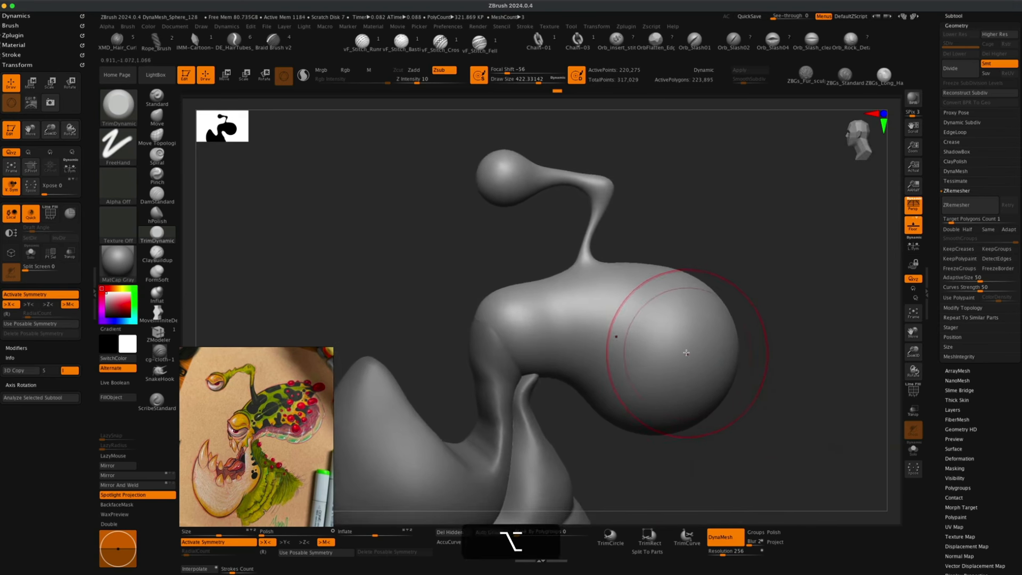
{"action": "mouse_move", "coordinate": [711, 234]}
{"action": "left_mouse_down", "text": "alt"}
{"action": "mouse_move", "coordinate": [707, 268]}
{"action": "mouse_move", "coordinate": [741, 286]}
{"action": "mouse_move", "coordinate": [728, 286]}
{"action": "mouse_move", "coordinate": [771, 336]}
{"action": "left_mouse_up", "text": "alt"}
{"action": "key", "text": "alt+s"}
{"action": "mouse_move", "coordinate": [741, 282]}
{"action": "left_mouse_down"}
{"action": "mouse_move", "coordinate": [725, 283]}
{"action": "mouse_move", "coordinate": [767, 293]}
{"action": "mouse_move", "coordinate": [759, 338]}
{"action": "mouse_move", "coordinate": [781, 304]}
{"action": "left_mouse_up"}
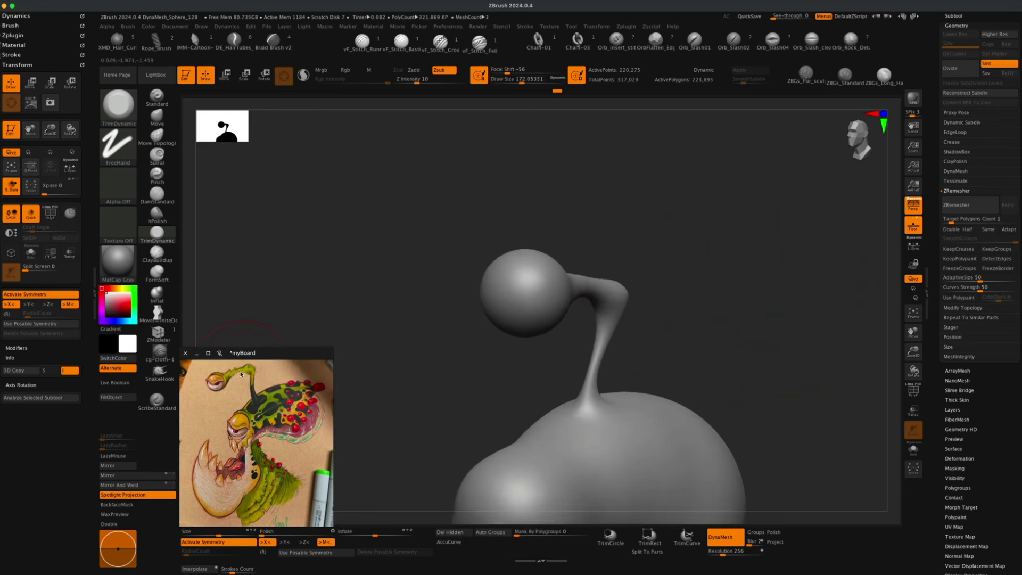
{"action": "scroll", "coordinate": [216, 385], "scroll_direction": "up", "scroll_amount": 5}
{"action": "middle_click_drag", "start_coordinate": [217, 390], "coordinate": [281, 436]}
{"action": "scroll", "coordinate": [235, 438], "scroll_direction": "up", "scroll_amount": 2}
{"action": "left_click_drag", "start_coordinate": [454, 380], "coordinate": [439, 365]}
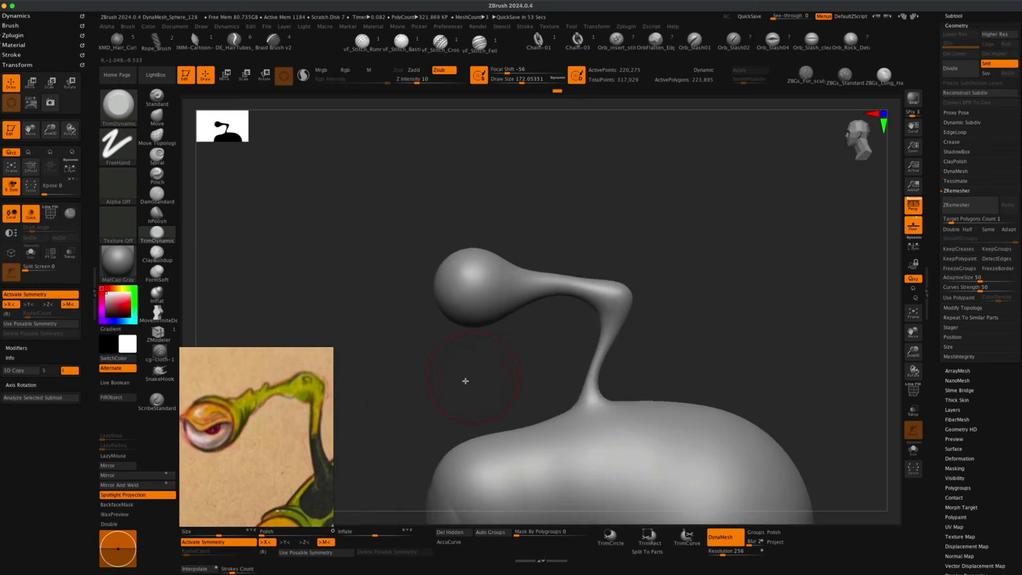
{"action": "left_click_drag", "start_coordinate": [525, 356], "coordinate": [422, 380]}
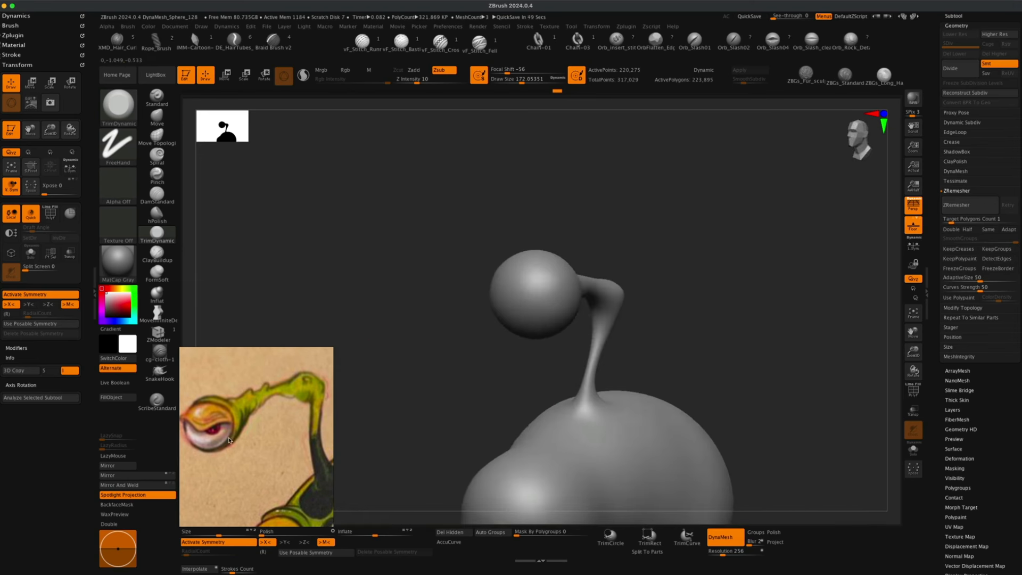
{"action": "left_click_drag", "start_coordinate": [416, 411], "coordinate": [411, 415], "text": "alt"}
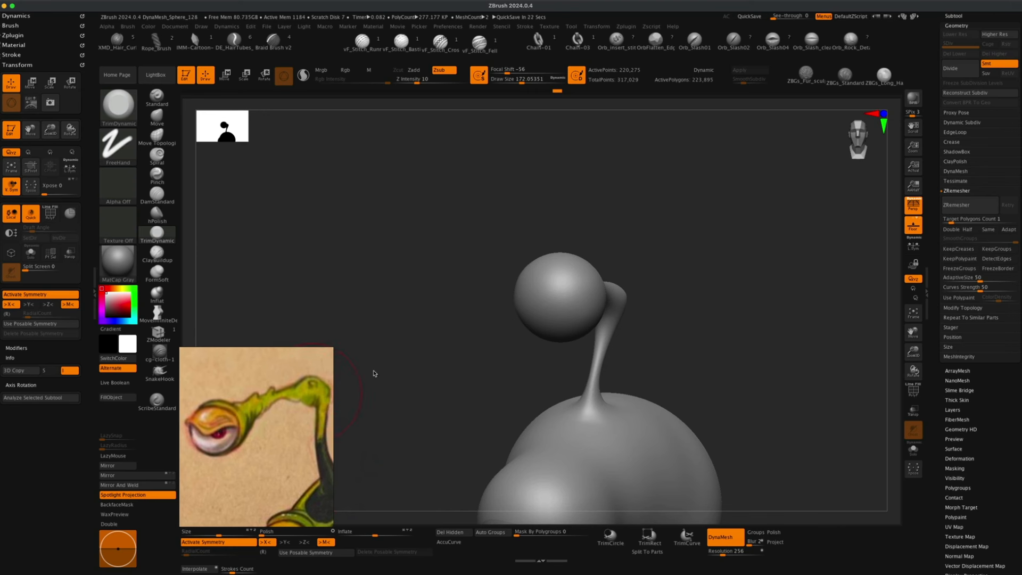
Switch the Inflat brush to Zsub and push a hollow eye socket into the front of the antenna tip.
{"action": "left_click_drag", "start_coordinate": [452, 365], "coordinate": [453, 363]}
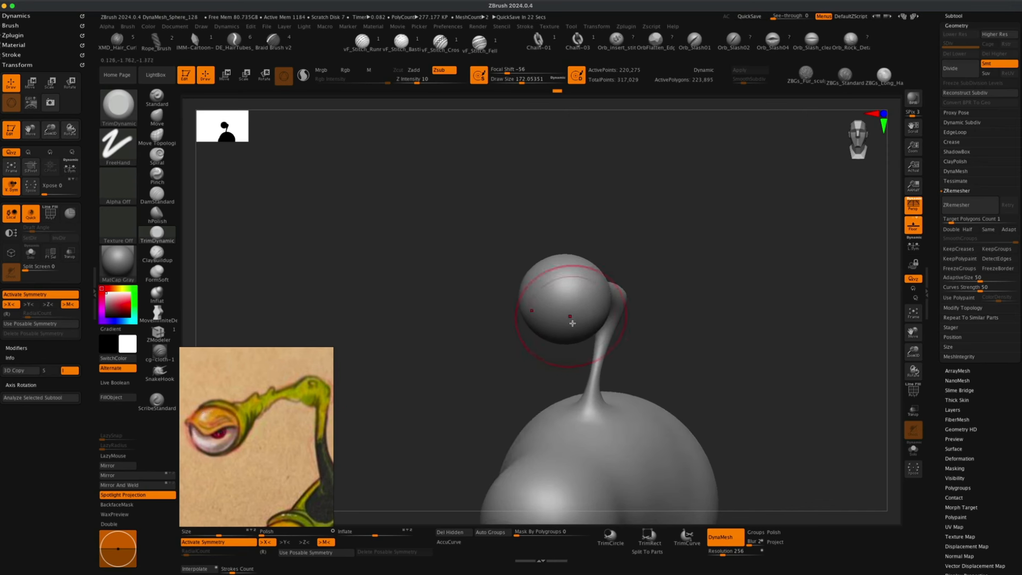
{"action": "left_click", "coordinate": [157, 294]}
{"action": "key", "text": "s"}
{"action": "left_click_drag", "start_coordinate": [386, 324], "coordinate": [385, 324]}
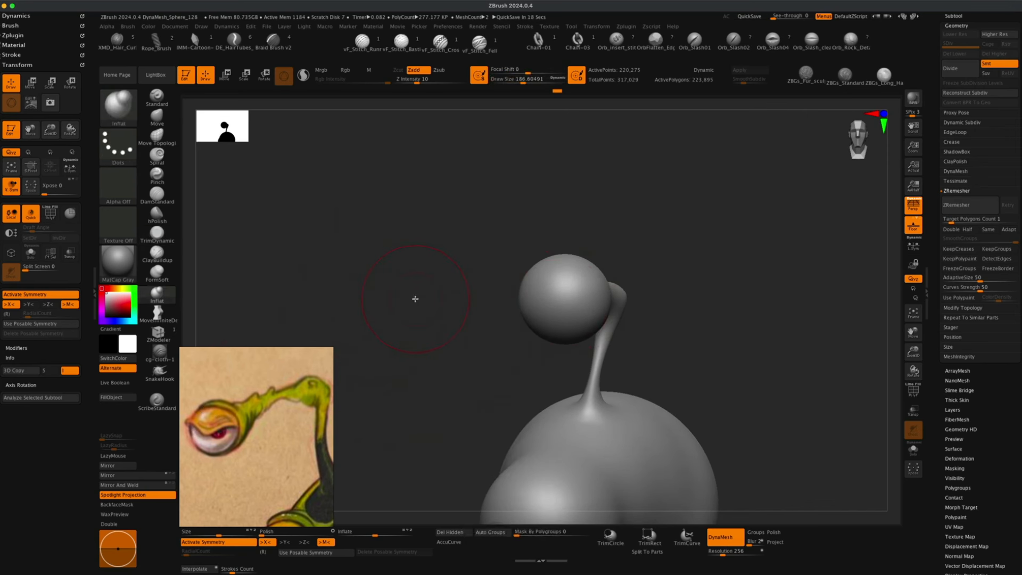
{"action": "left_click", "coordinate": [439, 70]}
{"action": "left_click_drag", "start_coordinate": [418, 220], "coordinate": [439, 202]}
{"action": "key", "text": "s"}
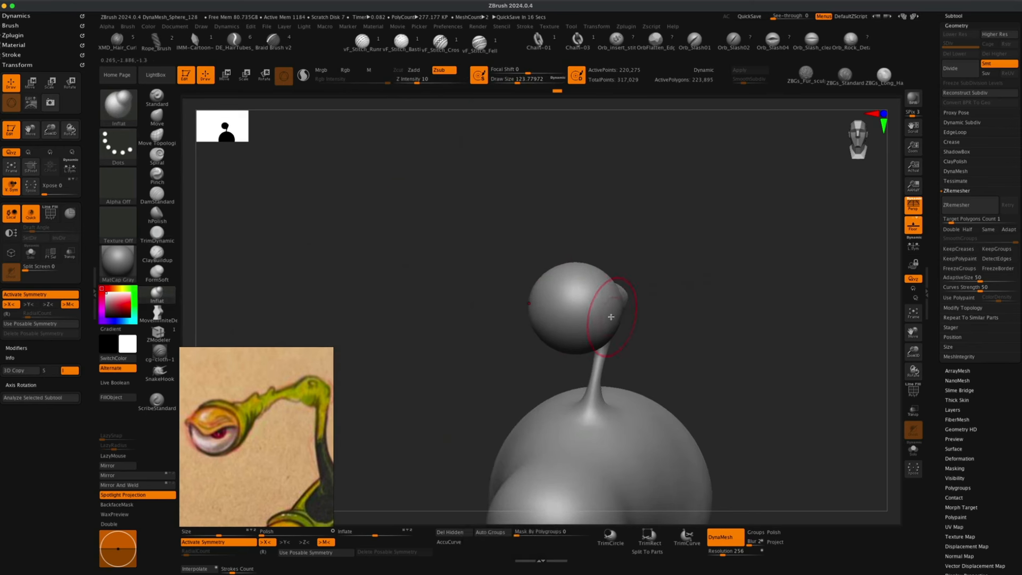
{"action": "left_click_drag", "start_coordinate": [821, 388], "coordinate": [838, 391]}
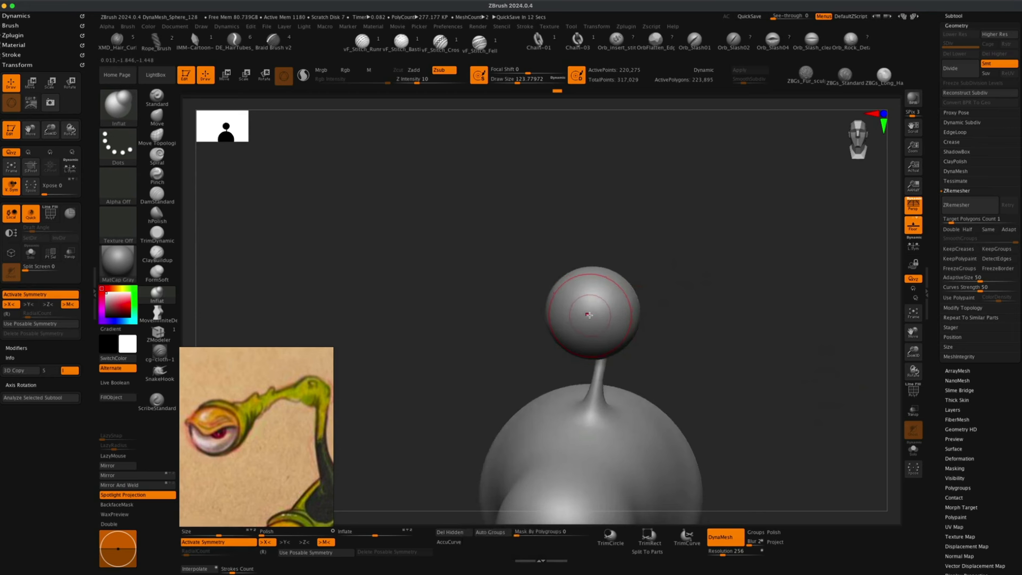
{"action": "left_click_drag", "start_coordinate": [589, 315], "coordinate": [591, 316]}
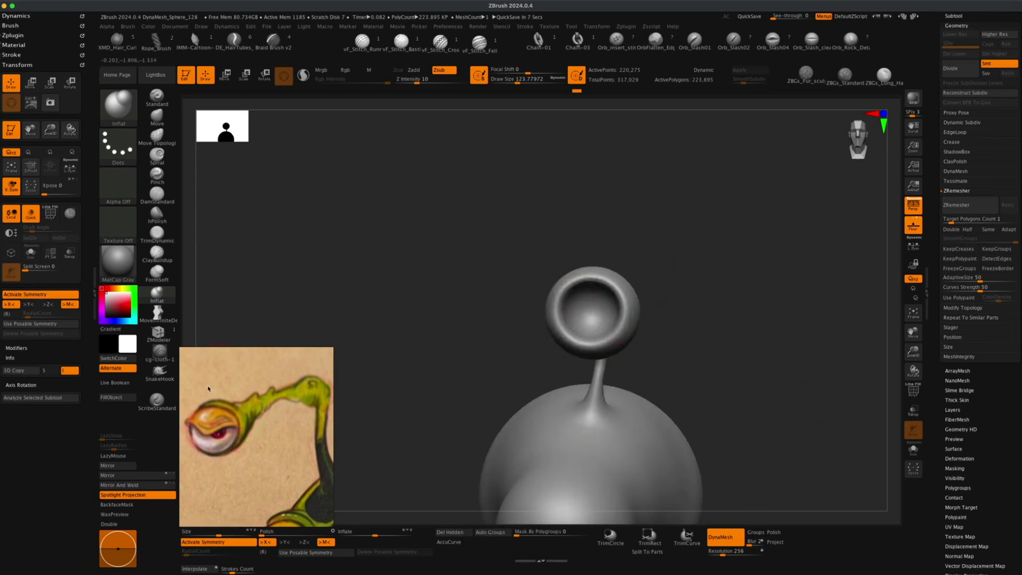
{"action": "mouse_move", "coordinate": [486, 369]}
{"action": "left_mouse_down"}
{"action": "mouse_move", "coordinate": [456, 365]}
{"action": "mouse_move", "coordinate": [482, 369]}
{"action": "mouse_move", "coordinate": [491, 354]}
{"action": "left_mouse_up"}
{"action": "key", "text": "s"}
{"action": "key", "text": "super+z"}
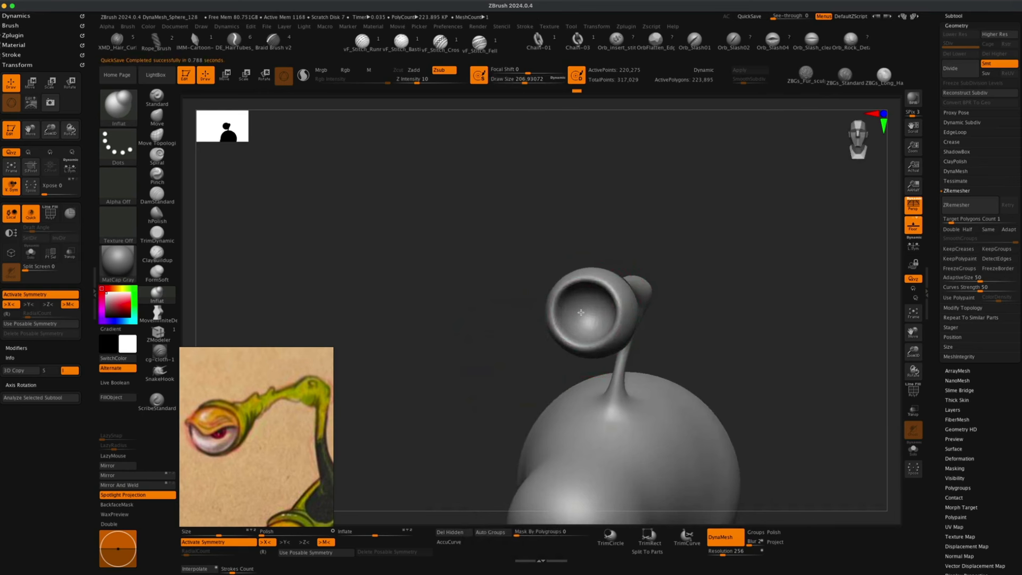
Smooth the rim of the antenna's eye socket.
{"action": "left_click_drag", "start_coordinate": [497, 324], "coordinate": [504, 321]}
{"action": "mouse_move", "coordinate": [717, 331]}
{"action": "left_mouse_down"}
{"action": "mouse_move", "coordinate": [680, 338]}
{"action": "mouse_move", "coordinate": [707, 334]}
{"action": "mouse_move", "coordinate": [689, 326]}
{"action": "mouse_move", "coordinate": [695, 350]}
{"action": "left_mouse_up"}
{"action": "left_click_drag", "start_coordinate": [762, 272], "coordinate": [814, 368], "text": "super"}
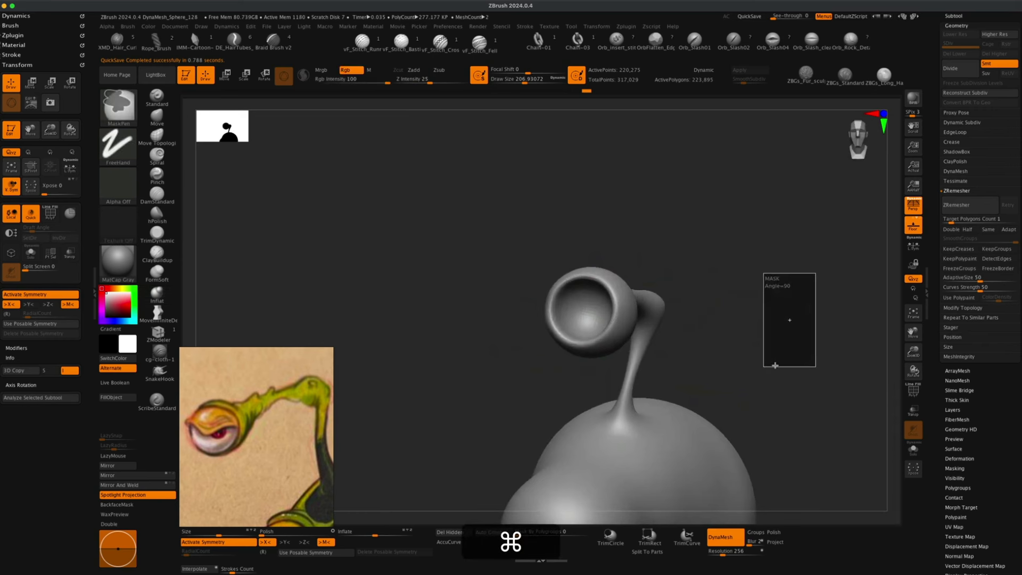
{"action": "left_click_drag", "start_coordinate": [557, 346], "coordinate": [484, 353]}
{"action": "key", "text": "shift"}
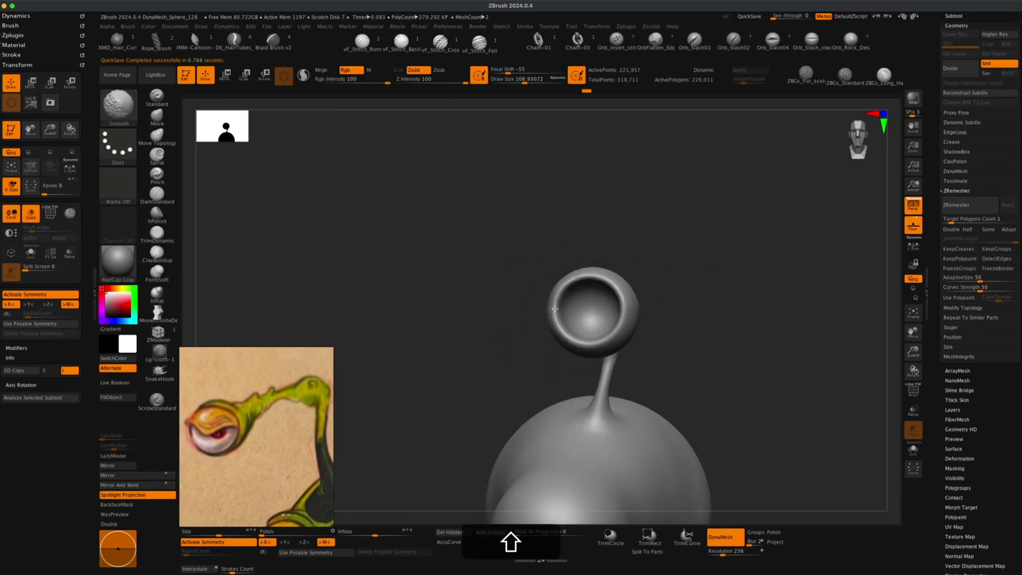
{"action": "left_click_drag", "start_coordinate": [371, 299], "coordinate": [383, 299]}
{"action": "left_click", "coordinate": [163, 118]}
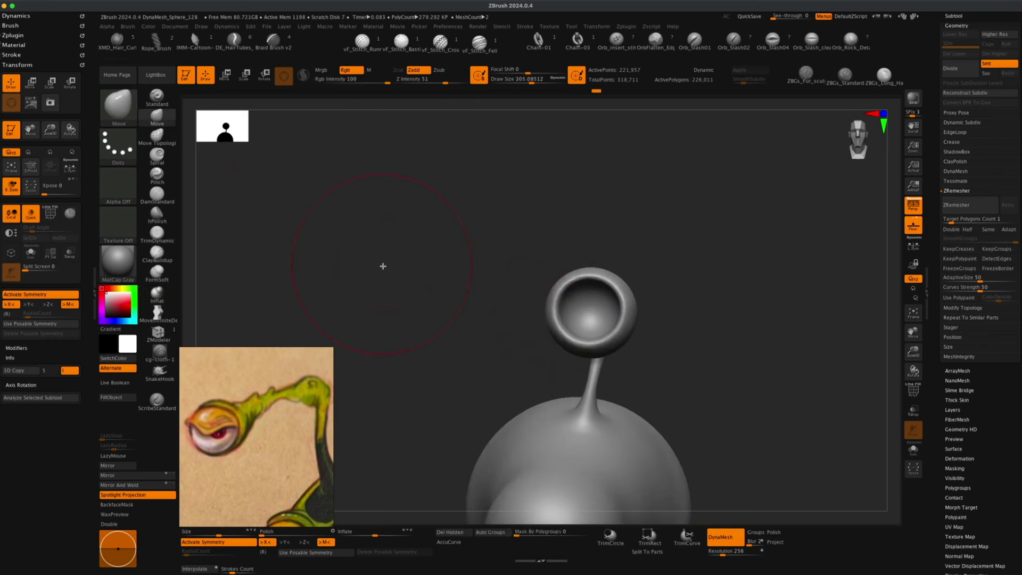
Reshape the eye socket's rim on the antenna tip with the Move brush.
{"action": "key", "text": "s"}
{"action": "left_click_drag", "start_coordinate": [382, 266], "coordinate": [372, 266]}
{"action": "left_click_drag", "start_coordinate": [742, 249], "coordinate": [744, 248]}
{"action": "key", "text": "s"}
{"action": "mouse_move", "coordinate": [652, 309]}
{"action": "left_mouse_down"}
{"action": "mouse_move", "coordinate": [625, 287]}
{"action": "mouse_move", "coordinate": [618, 335]}
{"action": "left_mouse_up"}
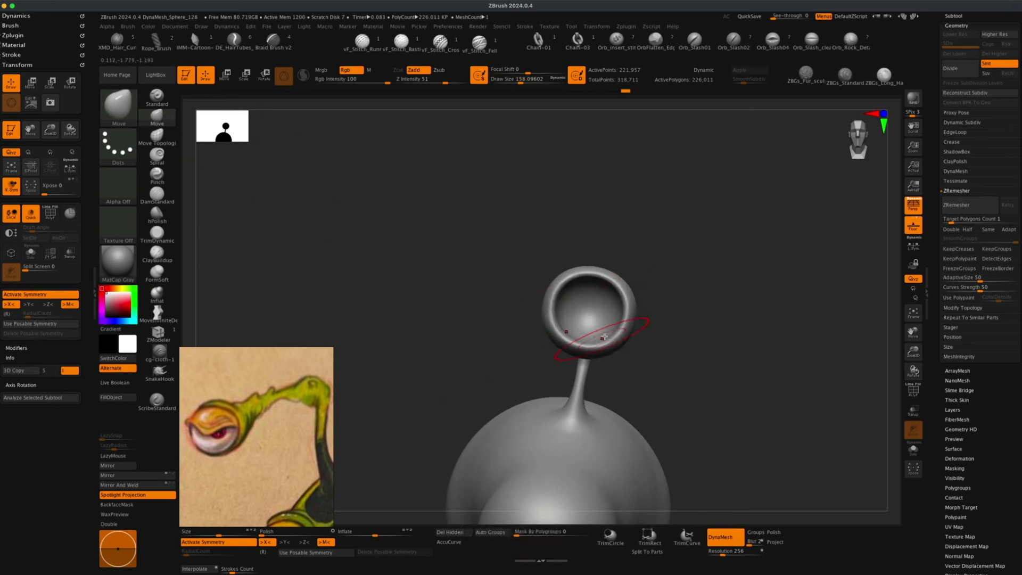
{"action": "mouse_move", "coordinate": [625, 299]}
{"action": "left_mouse_down"}
{"action": "mouse_move", "coordinate": [618, 279]}
{"action": "mouse_move", "coordinate": [631, 306]}
{"action": "left_mouse_up"}
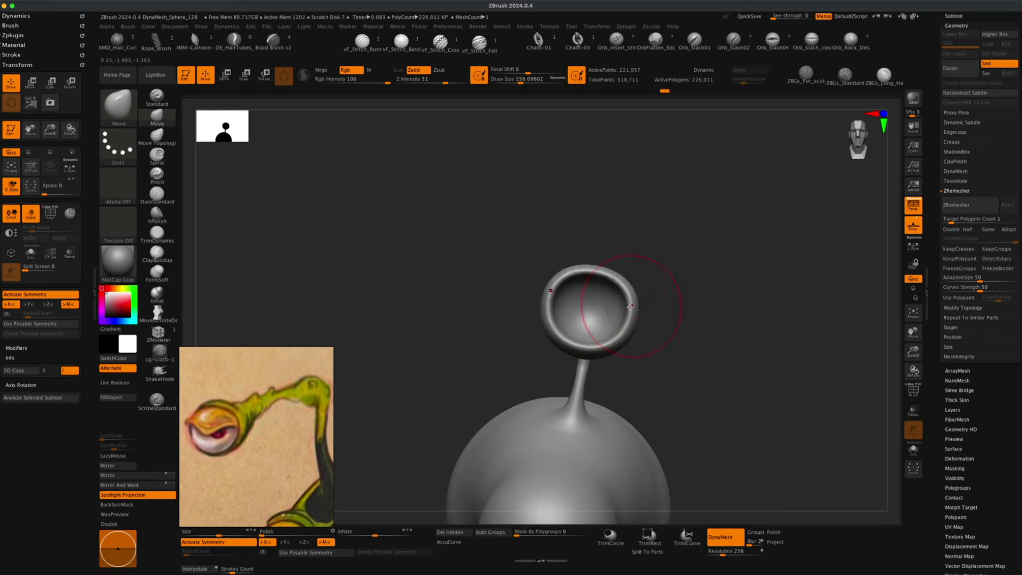
{"action": "mouse_move", "coordinate": [663, 344]}
{"action": "left_mouse_down"}
{"action": "mouse_move", "coordinate": [648, 354]}
{"action": "mouse_move", "coordinate": [684, 340]}
{"action": "mouse_move", "coordinate": [671, 330]}
{"action": "left_mouse_up"}
{"action": "mouse_move", "coordinate": [644, 285]}
{"action": "left_mouse_down"}
{"action": "mouse_move", "coordinate": [659, 292]}
{"action": "mouse_move", "coordinate": [664, 313]}
{"action": "mouse_move", "coordinate": [598, 291]}
{"action": "mouse_move", "coordinate": [603, 273]}
{"action": "mouse_move", "coordinate": [580, 273]}
{"action": "mouse_move", "coordinate": [599, 286]}
{"action": "left_mouse_up"}
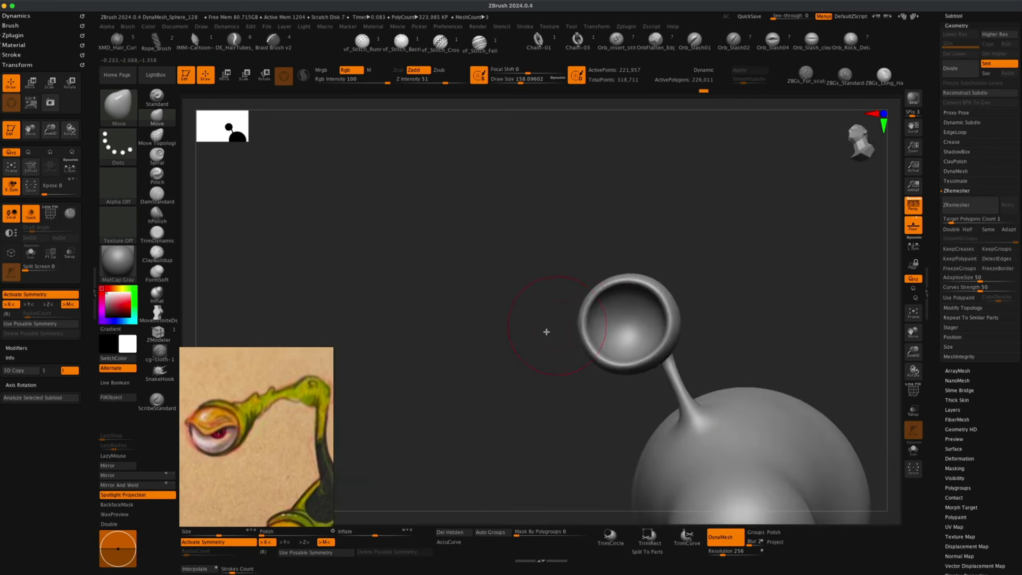
Append a Sphere3D subtool to the model.
{"action": "left_click_drag", "start_coordinate": [535, 344], "coordinate": [512, 342], "text": "alt"}
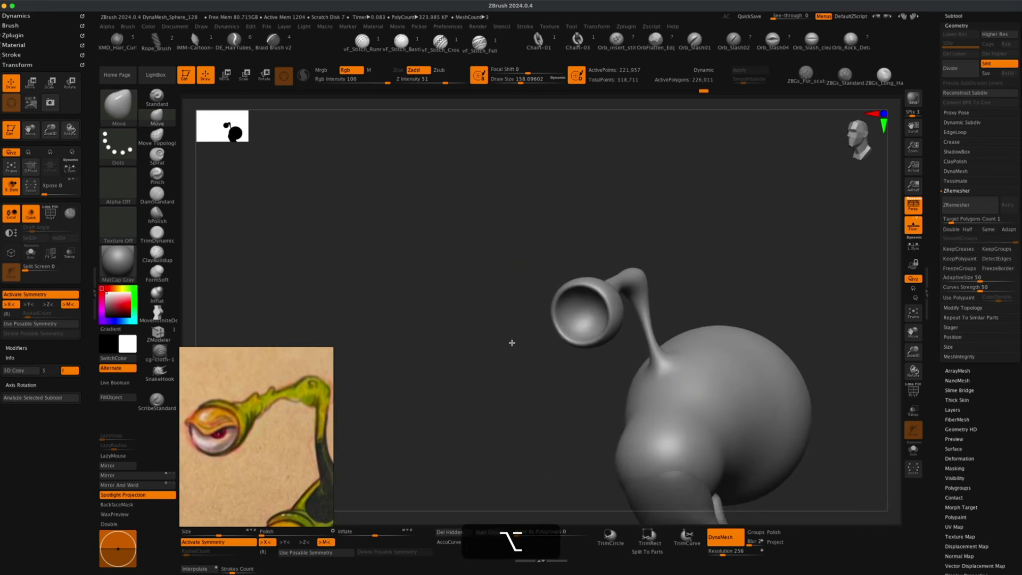
{"action": "left_click_drag", "start_coordinate": [988, 18], "coordinate": [988, 193]}
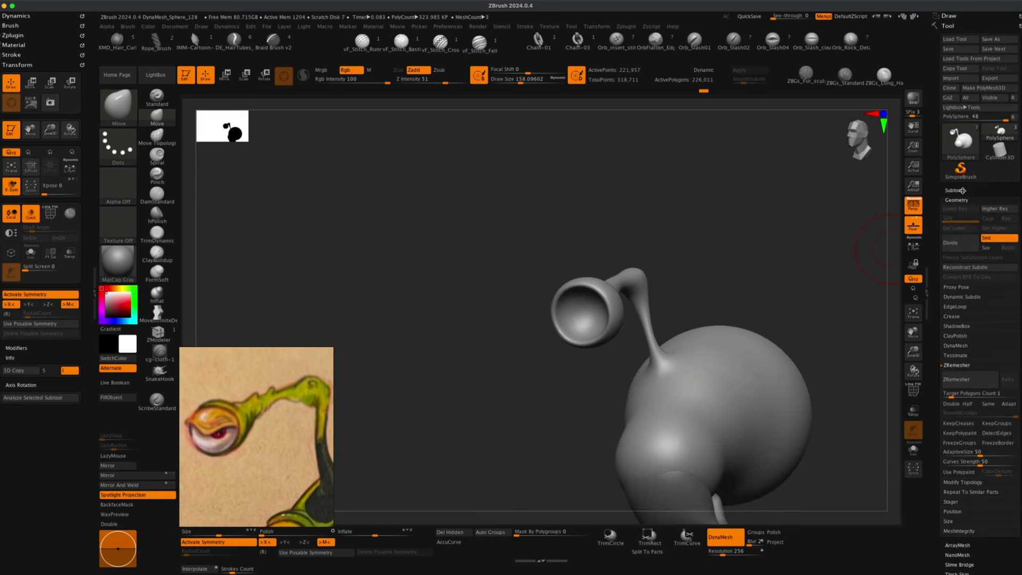
{"action": "left_click", "coordinate": [963, 190]}
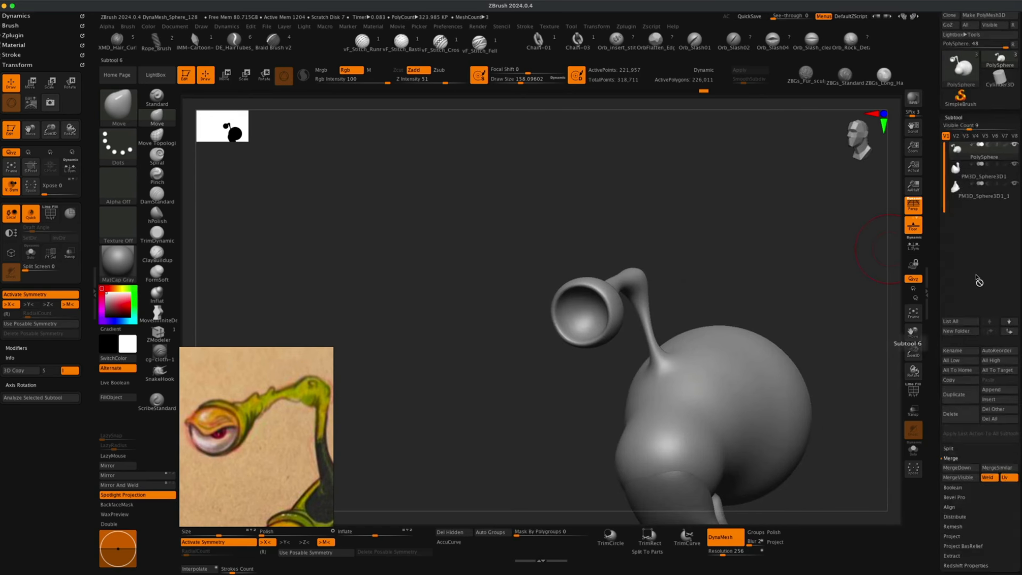
{"action": "left_click", "coordinate": [993, 399]}
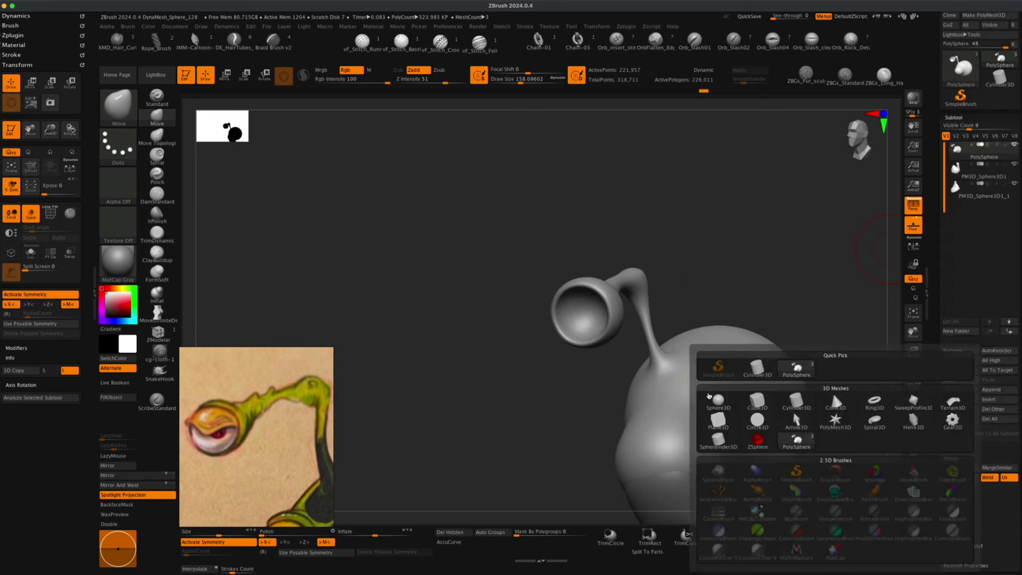
{"action": "left_click", "coordinate": [713, 401]}
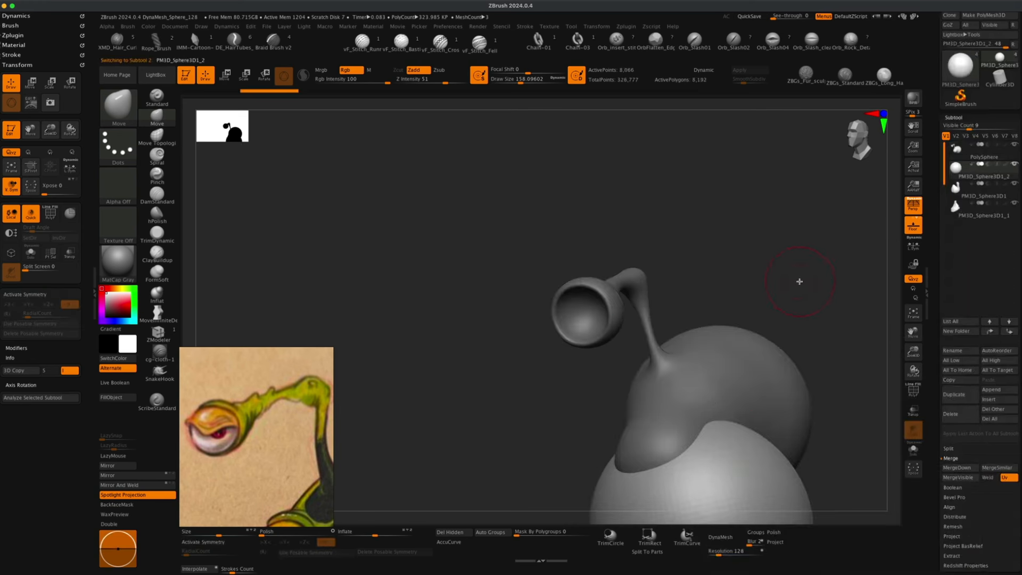
Move the new sphere into the antenna tip's eye socket with the Move gizmo.
{"action": "left_click_drag", "start_coordinate": [800, 281], "coordinate": [729, 234]}
{"action": "key", "text": "w"}
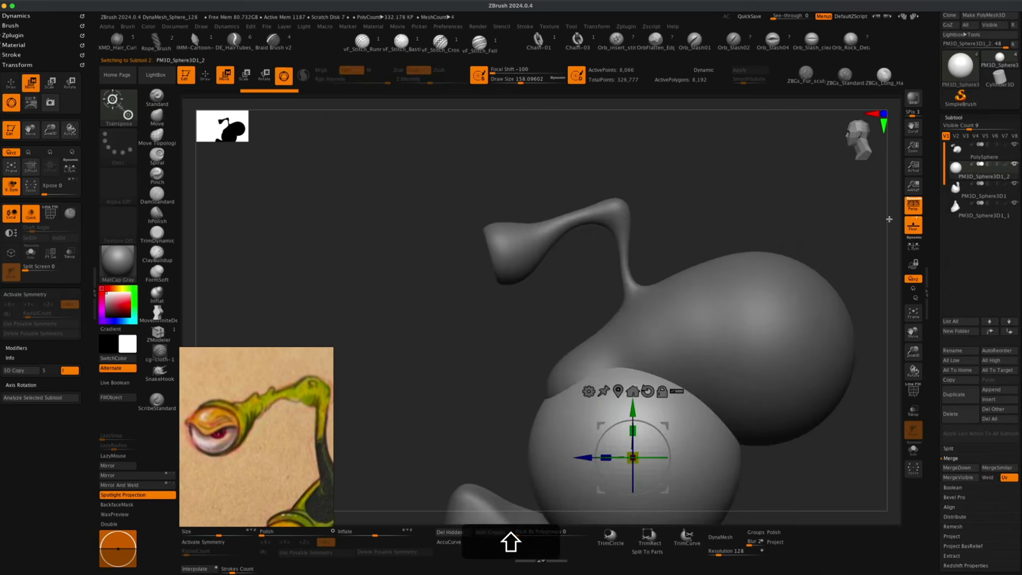
{"action": "left_click", "coordinate": [909, 207]}
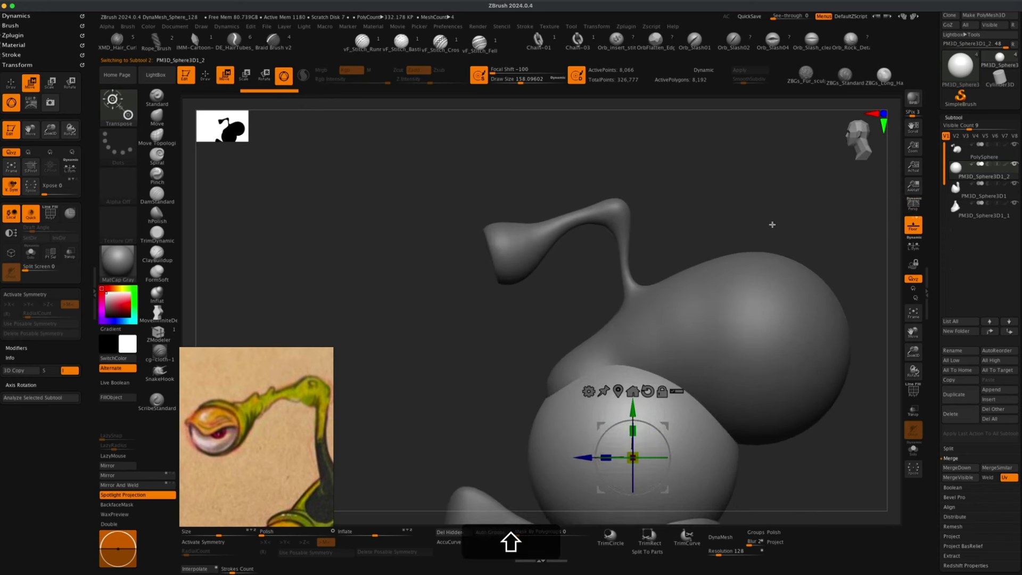
{"action": "left_click_drag", "start_coordinate": [744, 223], "coordinate": [697, 212], "text": "alt+shift"}
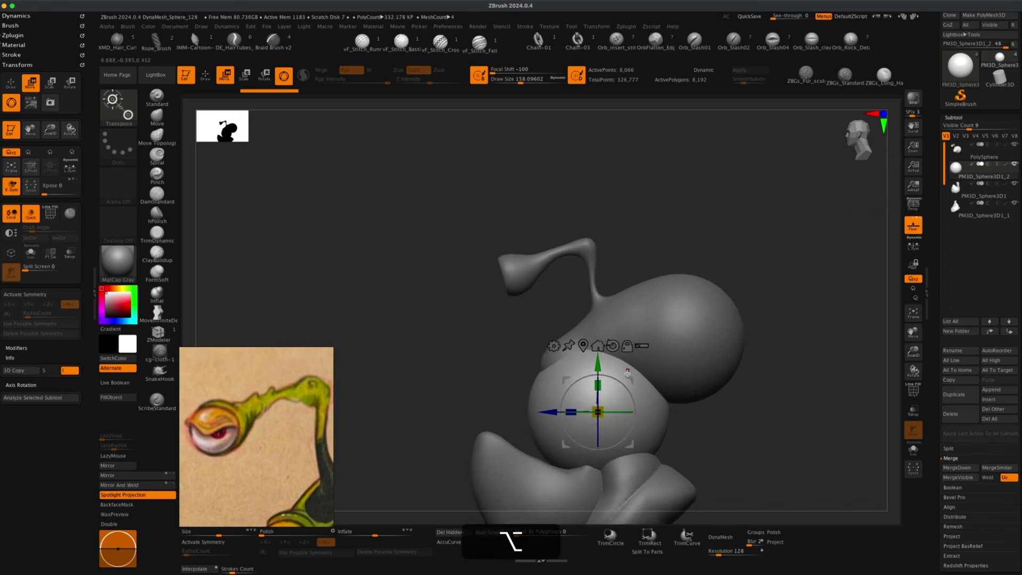
{"action": "left_click_drag", "start_coordinate": [587, 416], "coordinate": [466, 289]}
{"action": "left_click_drag", "start_coordinate": [425, 319], "coordinate": [433, 351], "text": "alt"}
{"action": "left_click_drag", "start_coordinate": [526, 244], "coordinate": [559, 244]}
{"action": "left_click_drag", "start_coordinate": [441, 263], "coordinate": [486, 439], "text": "alt"}
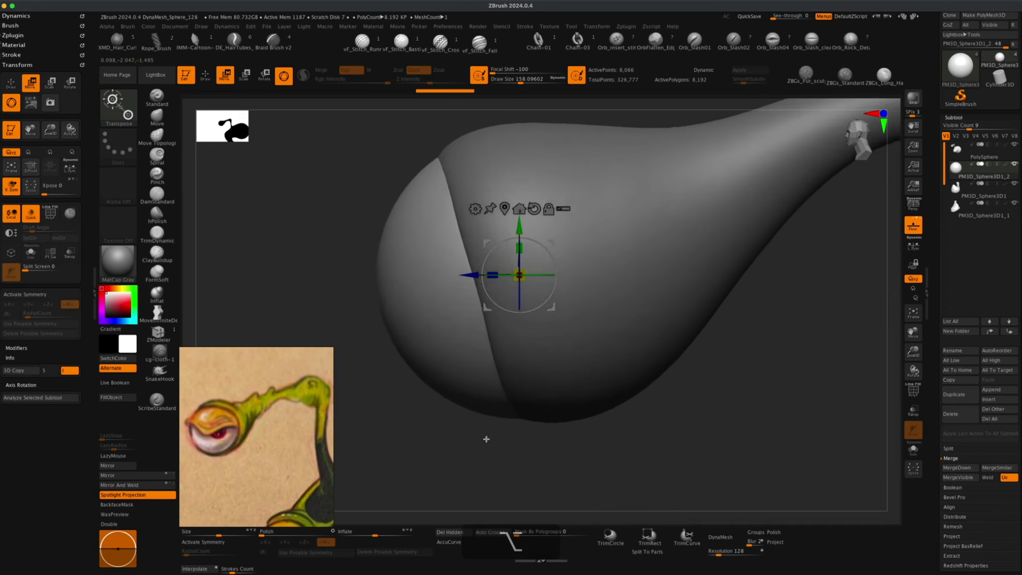
{"action": "left_click_drag", "start_coordinate": [519, 275], "coordinate": [517, 287]}
Turn on transparency and scale and reposition the sphere to sit inside the eye socket.
{"action": "left_click", "coordinate": [913, 449]}
{"action": "left_click", "coordinate": [913, 410]}
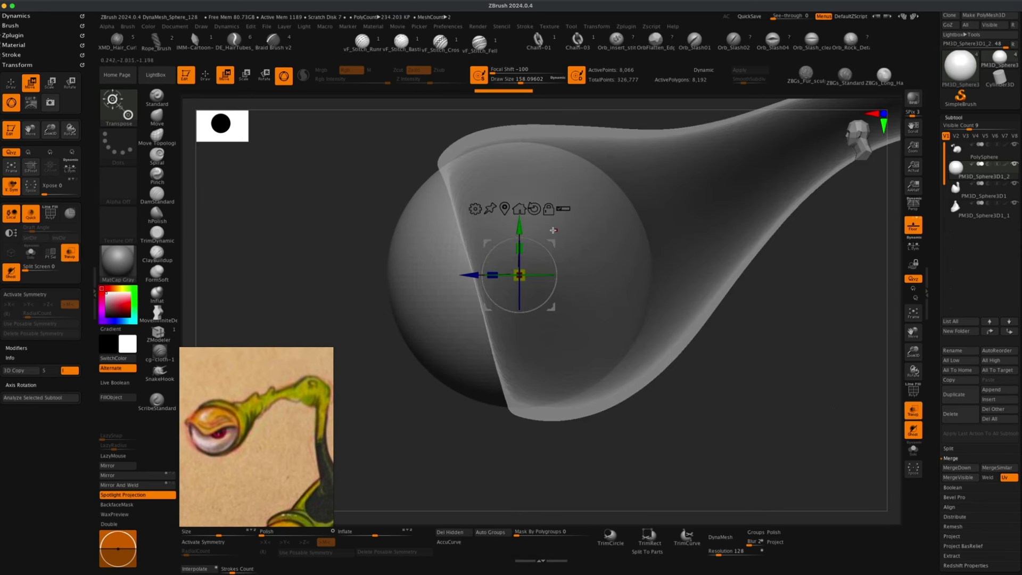
{"action": "left_click_drag", "start_coordinate": [553, 242], "coordinate": [533, 252]}
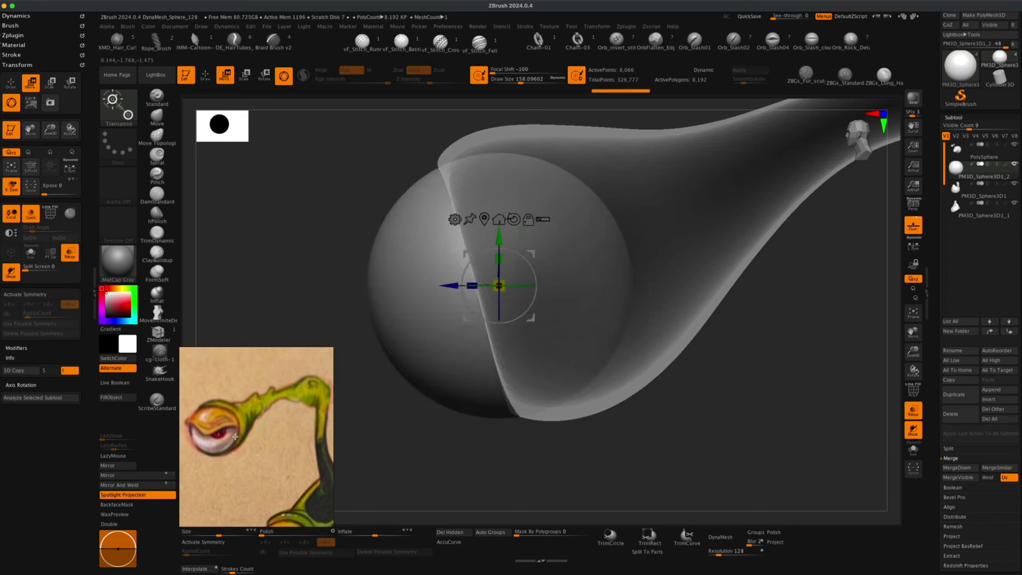
{"action": "left_click_drag", "start_coordinate": [531, 255], "coordinate": [482, 289]}
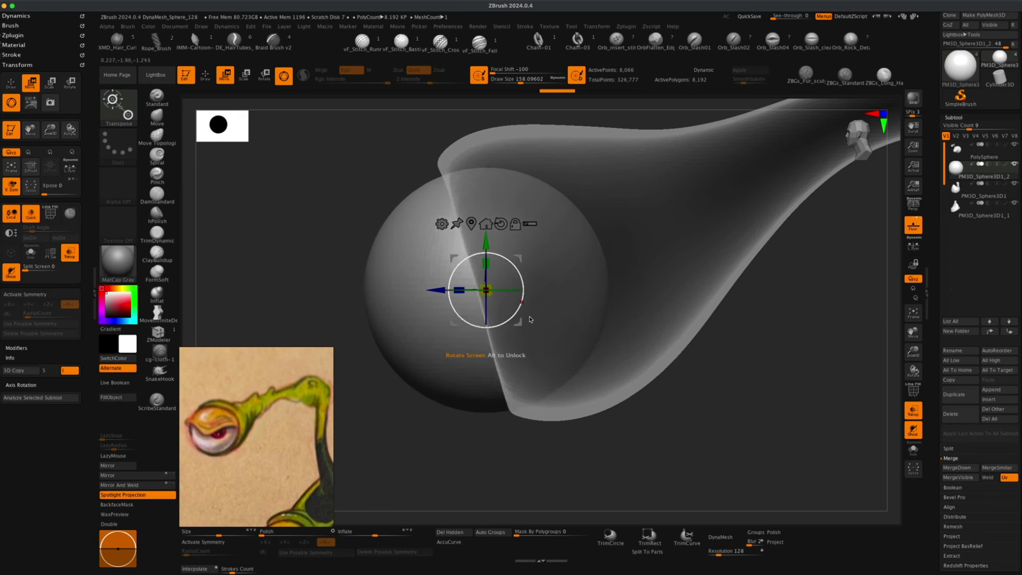
{"action": "left_click", "coordinate": [916, 410]}
{"action": "left_click_drag", "start_coordinate": [793, 408], "coordinate": [833, 392]}
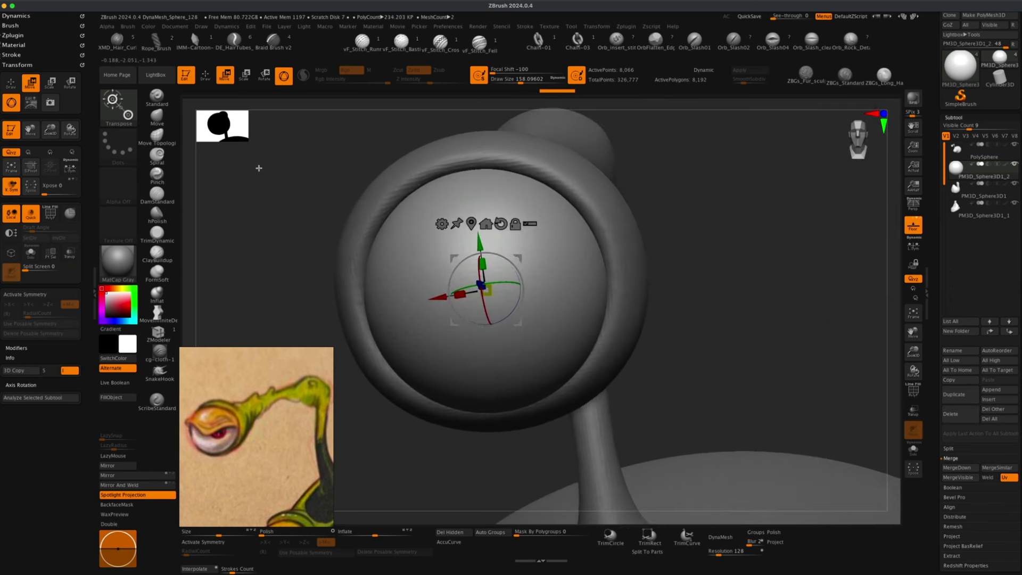
Reshape the eye socket's rim around the eyeball sphere with the Move brush.
{"action": "left_click", "coordinate": [162, 115]}
{"action": "key", "text": "s"}
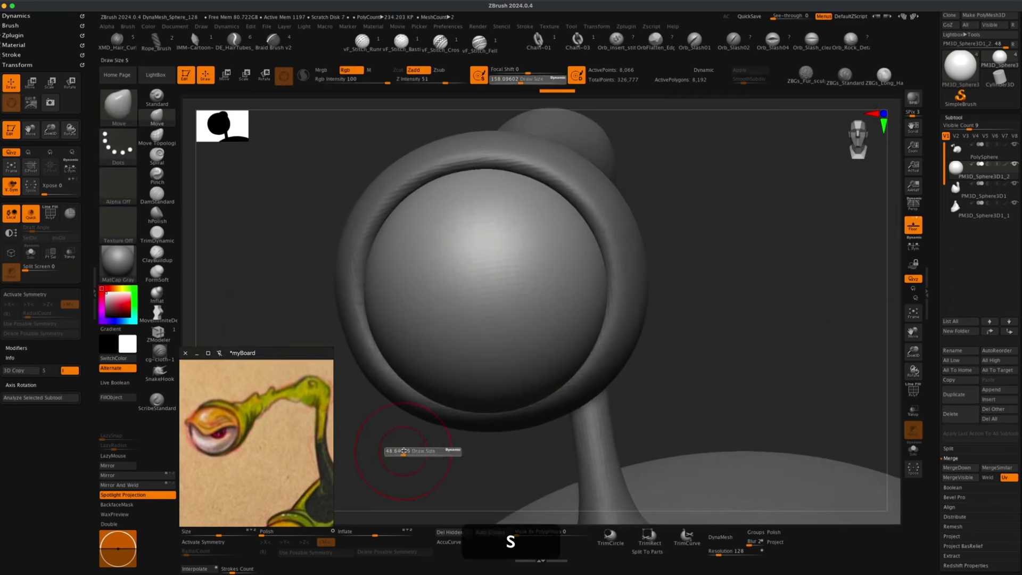
{"action": "left_click_drag", "start_coordinate": [403, 451], "coordinate": [411, 451]}
{"action": "mouse_move", "coordinate": [673, 355]}
{"action": "left_mouse_down", "text": "alt"}
{"action": "mouse_move", "coordinate": [682, 357]}
{"action": "mouse_move", "coordinate": [650, 343]}
{"action": "mouse_move", "coordinate": [705, 341]}
{"action": "left_mouse_up", "text": "alt"}
{"action": "left_click", "coordinate": [631, 336], "text": "alt"}
{"action": "key", "text": "s"}
{"action": "key", "text": "s"}
{"action": "left_click_drag", "start_coordinate": [506, 466], "coordinate": [509, 466]}
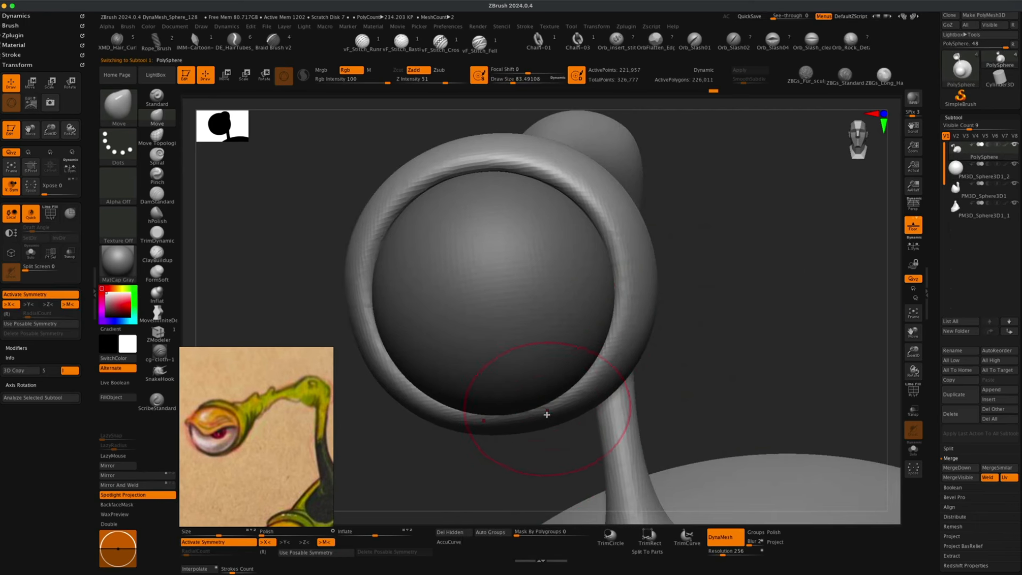
{"action": "left_click_drag", "start_coordinate": [536, 417], "coordinate": [538, 422]}
{"action": "left_click_drag", "start_coordinate": [578, 392], "coordinate": [582, 395]}
{"action": "left_click_drag", "start_coordinate": [611, 351], "coordinate": [638, 316]}
{"action": "left_click_drag", "start_coordinate": [678, 342], "coordinate": [728, 347]}
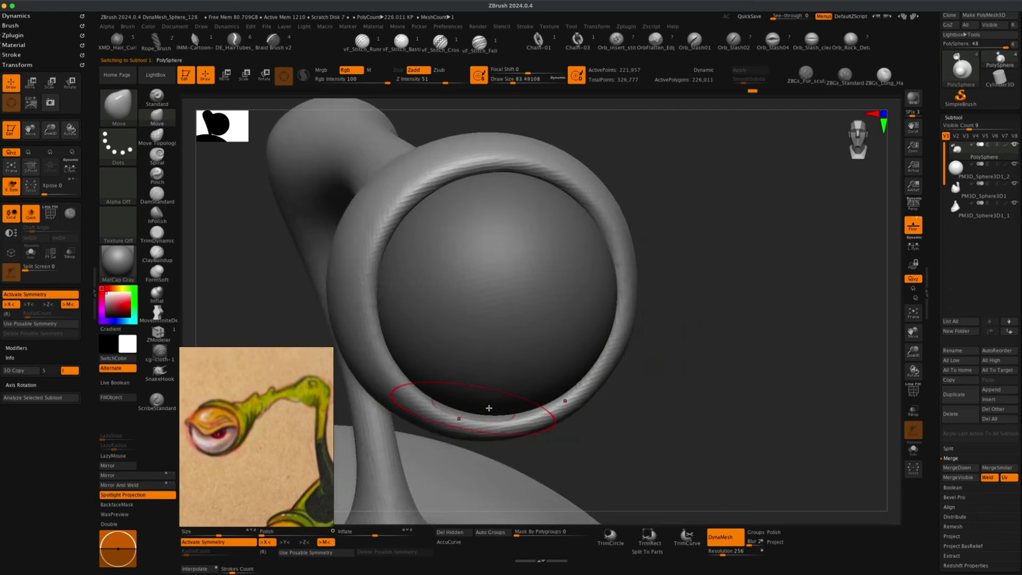
{"action": "left_click_drag", "start_coordinate": [623, 422], "coordinate": [597, 418]}
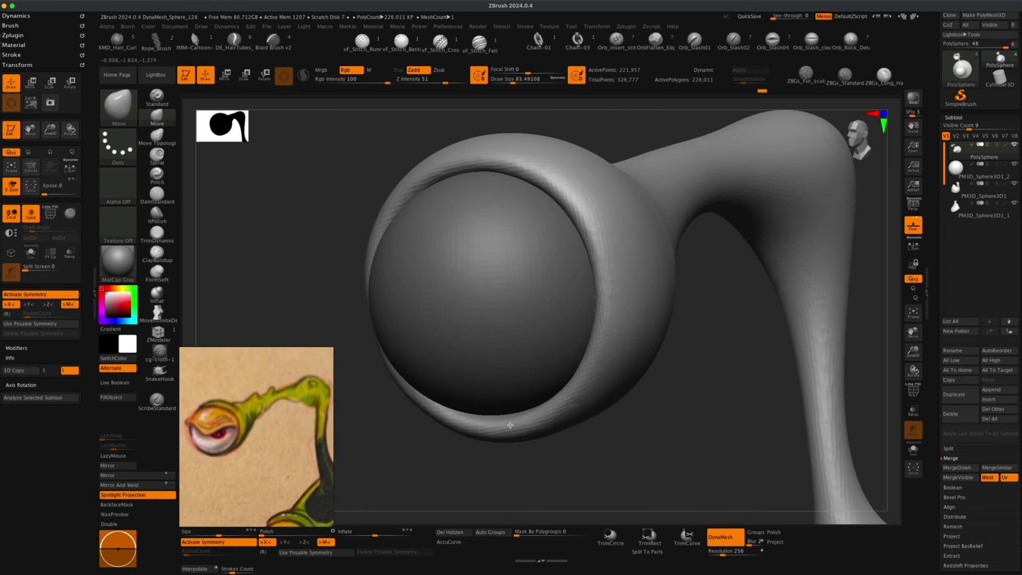
{"action": "left_click_drag", "start_coordinate": [348, 209], "coordinate": [353, 244]}
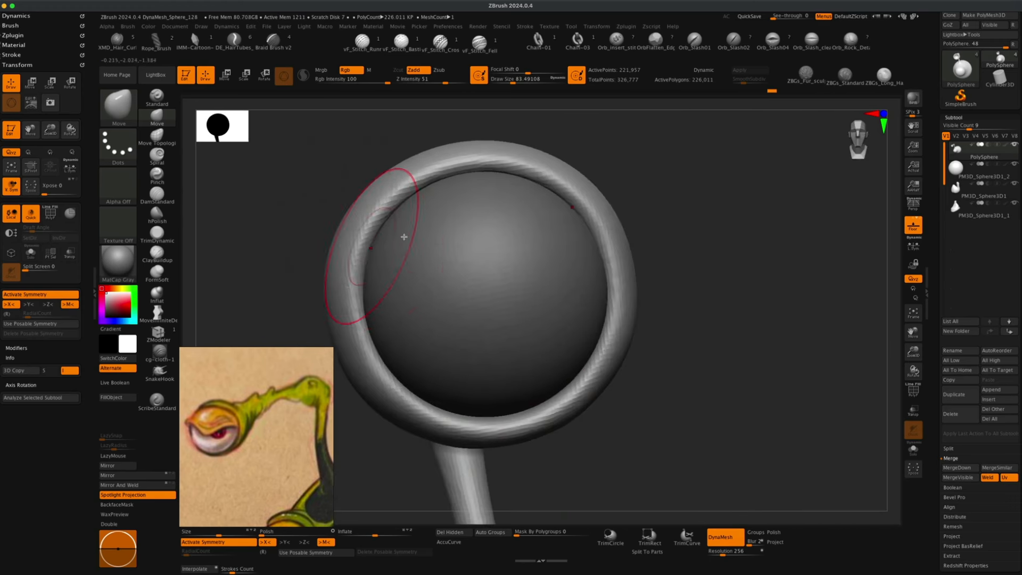
{"action": "left_click_drag", "start_coordinate": [759, 290], "coordinate": [736, 277]}
{"action": "left_click_drag", "start_coordinate": [734, 211], "coordinate": [726, 303], "text": "alt"}
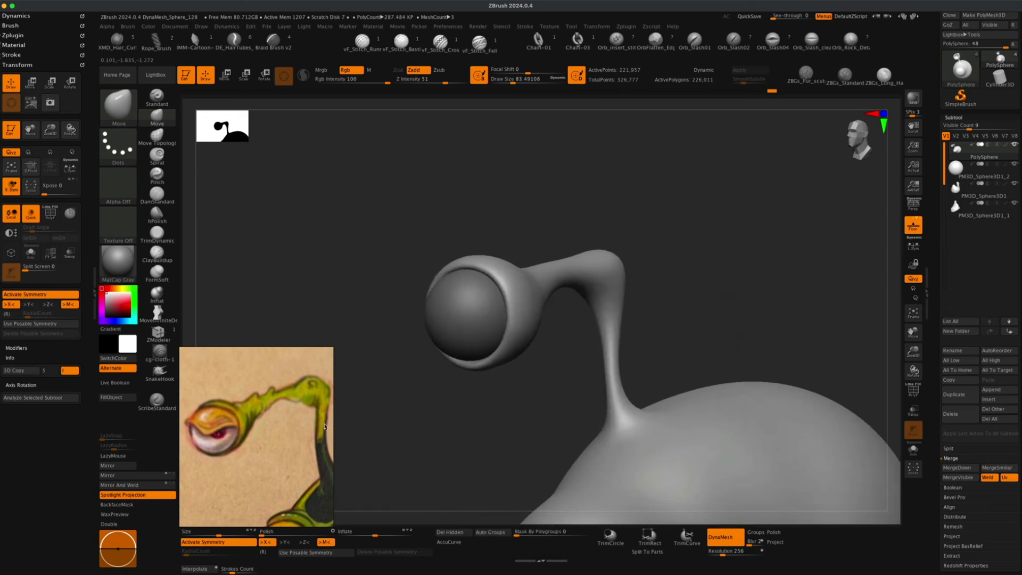
Select the eyeball subtool and DynaMesh it at a resolution of 256.
{"action": "mouse_move", "coordinate": [373, 434]}
{"action": "left_mouse_down", "text": "alt"}
{"action": "mouse_move", "coordinate": [405, 435]}
{"action": "mouse_move", "coordinate": [388, 433]}
{"action": "left_mouse_up", "text": "alt"}
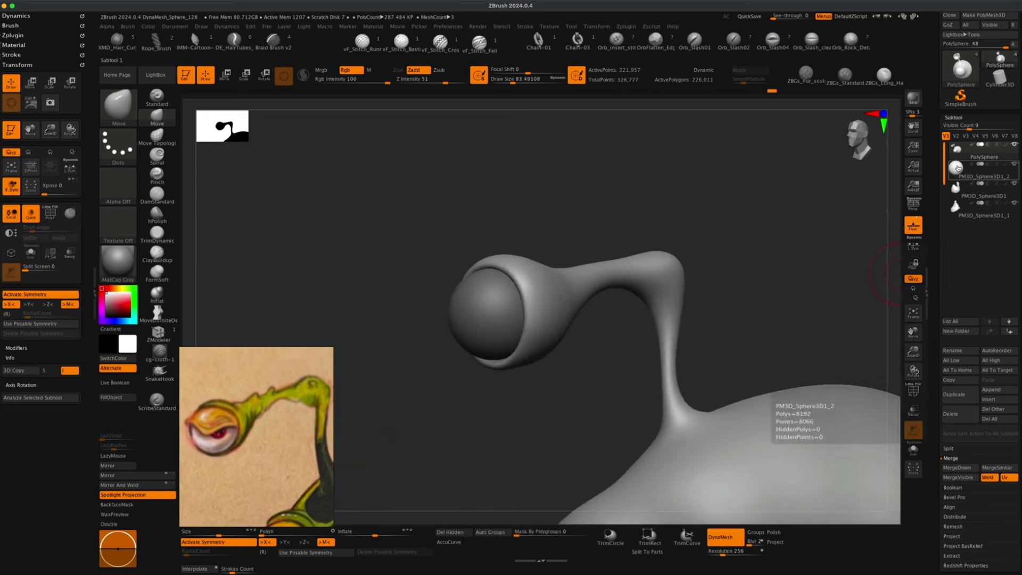
{"action": "left_click", "coordinate": [957, 168]}
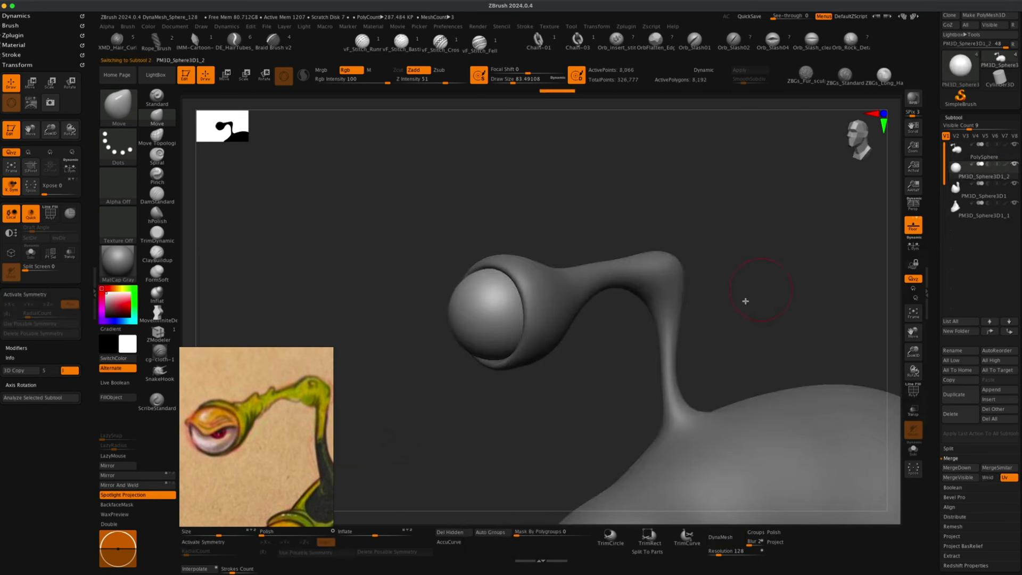
{"action": "left_click", "coordinate": [724, 538]}
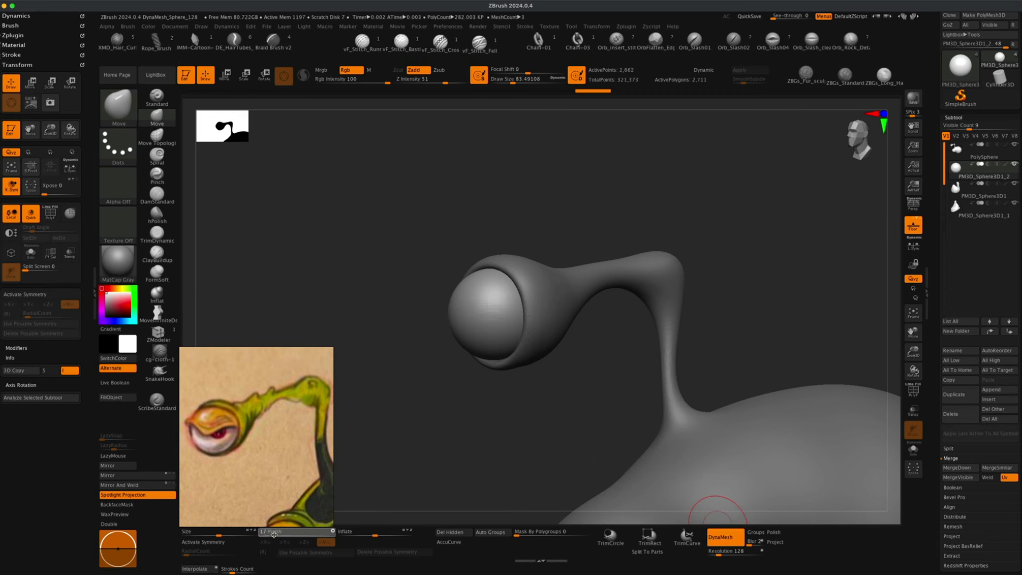
{"action": "key", "text": "shift+f"}
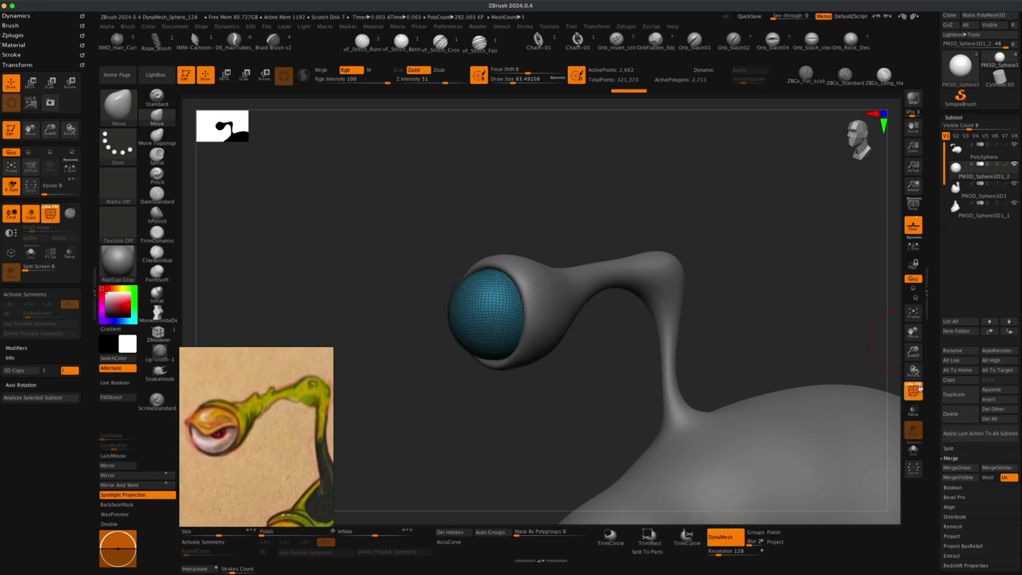
{"action": "left_click", "coordinate": [917, 395]}
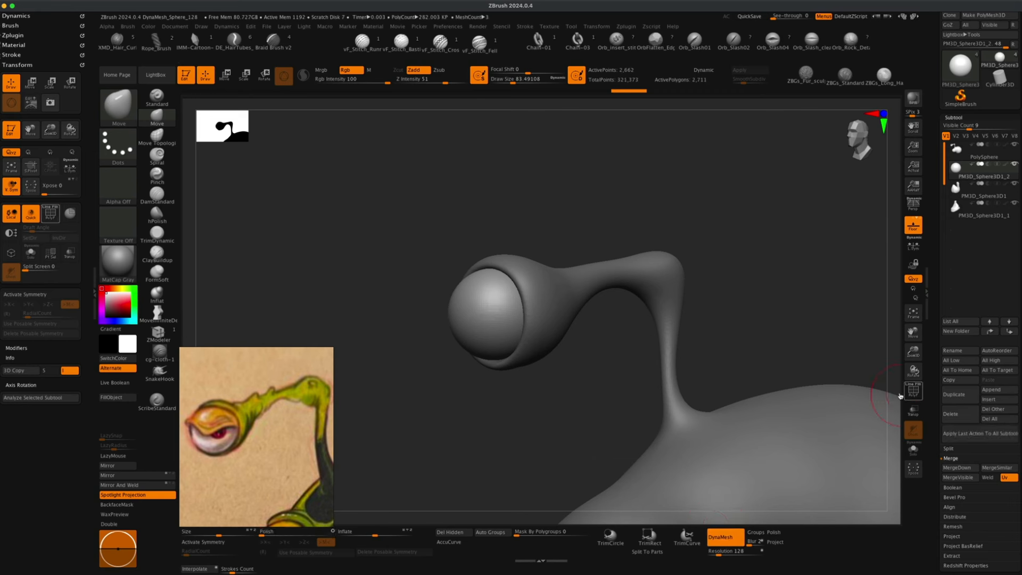
{"action": "left_click", "coordinate": [725, 551]}
{"action": "type", "text": "2"}
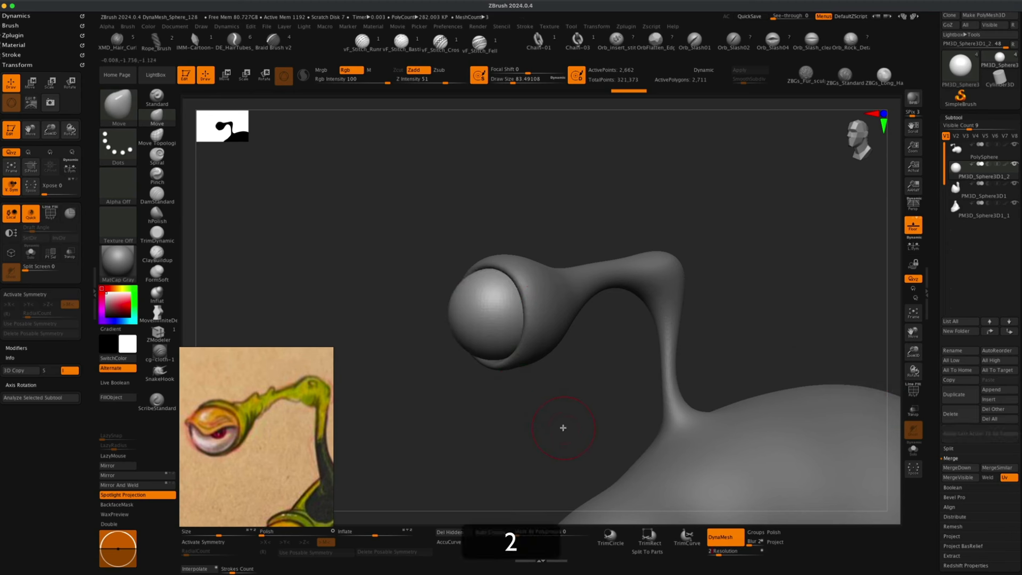
{"action": "type", "text": "56"}
{"action": "key", "text": "Return"}
{"action": "left_click_drag", "start_coordinate": [565, 406], "coordinate": [589, 428], "text": "super"}
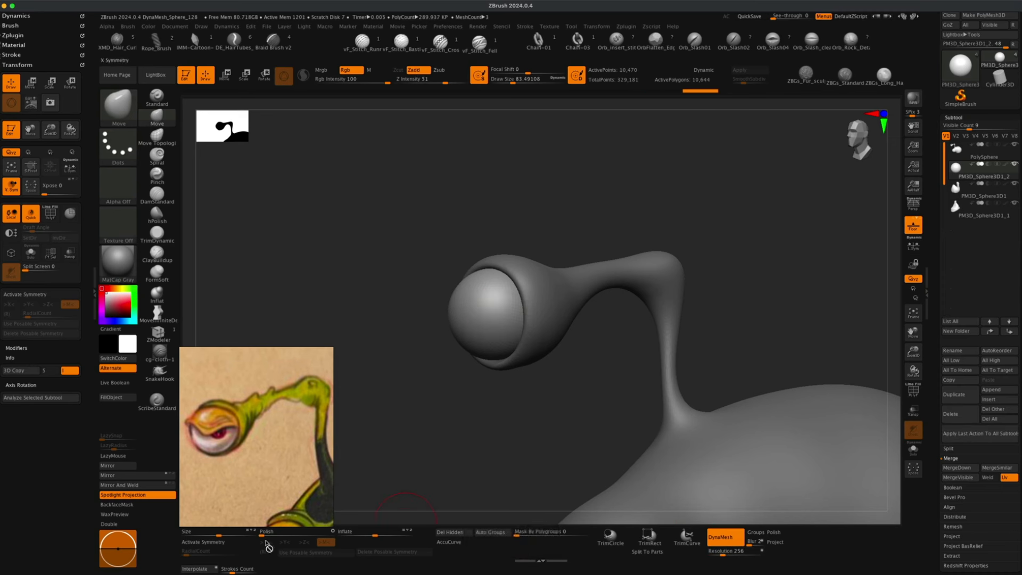
{"action": "mouse_move", "coordinate": [514, 432]}
{"action": "left_mouse_down"}
{"action": "mouse_move", "coordinate": [575, 443]}
{"action": "mouse_move", "coordinate": [616, 433]}
{"action": "left_mouse_up"}
{"action": "left_click", "coordinate": [914, 395]}
{"action": "left_click", "coordinate": [914, 395]}
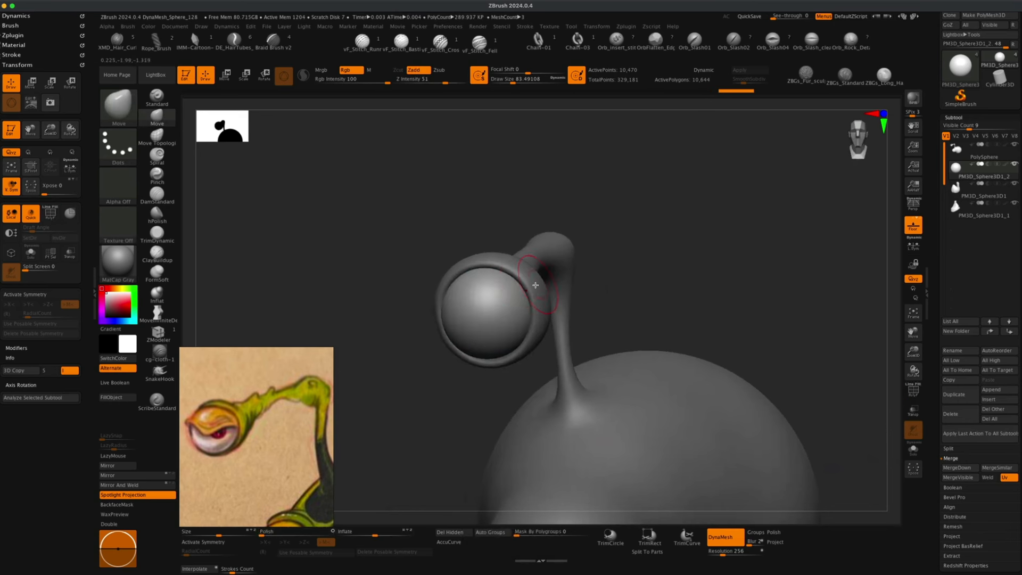
Duplicate the eyeball subtool.
{"action": "left_click_drag", "start_coordinate": [669, 285], "coordinate": [625, 153]}
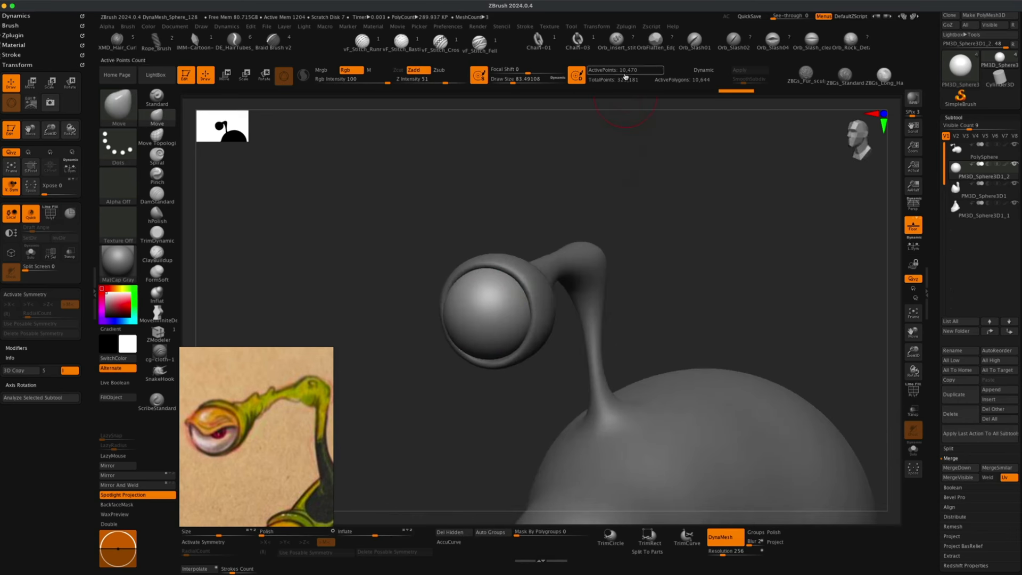
{"action": "left_click_drag", "start_coordinate": [422, 449], "coordinate": [420, 452]}
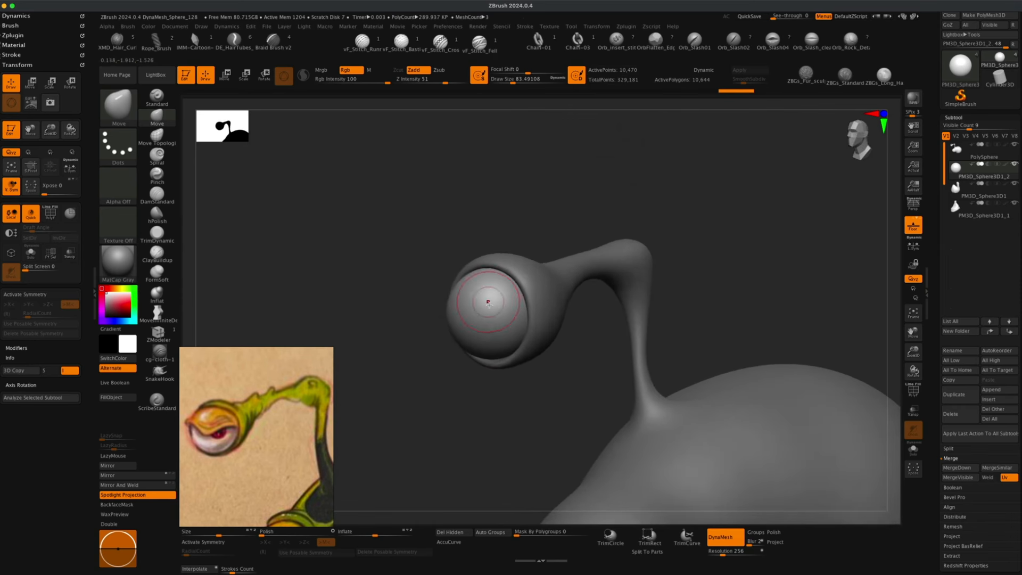
{"action": "left_click_drag", "start_coordinate": [488, 414], "coordinate": [492, 423], "text": "alt"}
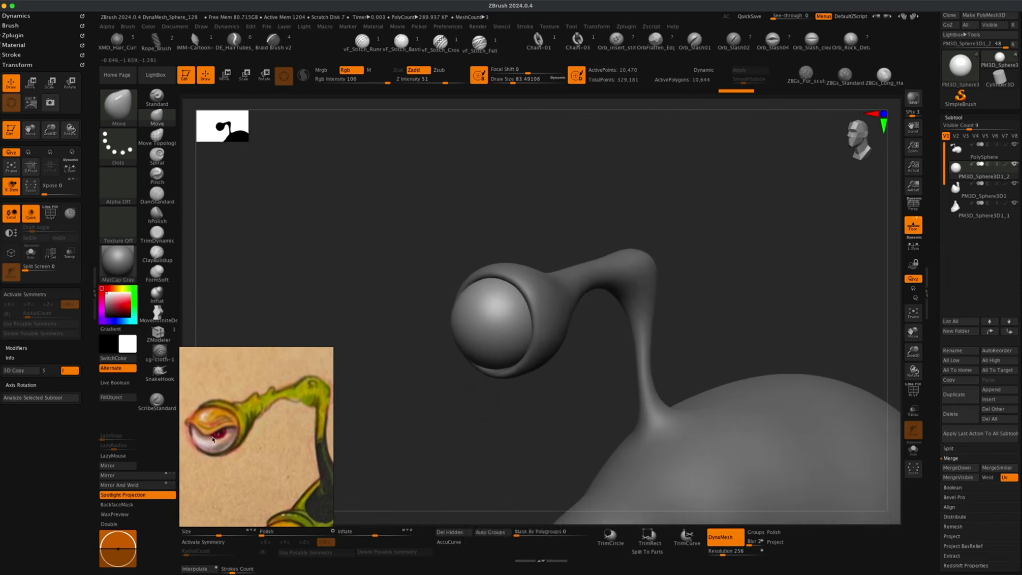
{"action": "left_click", "coordinate": [956, 396]}
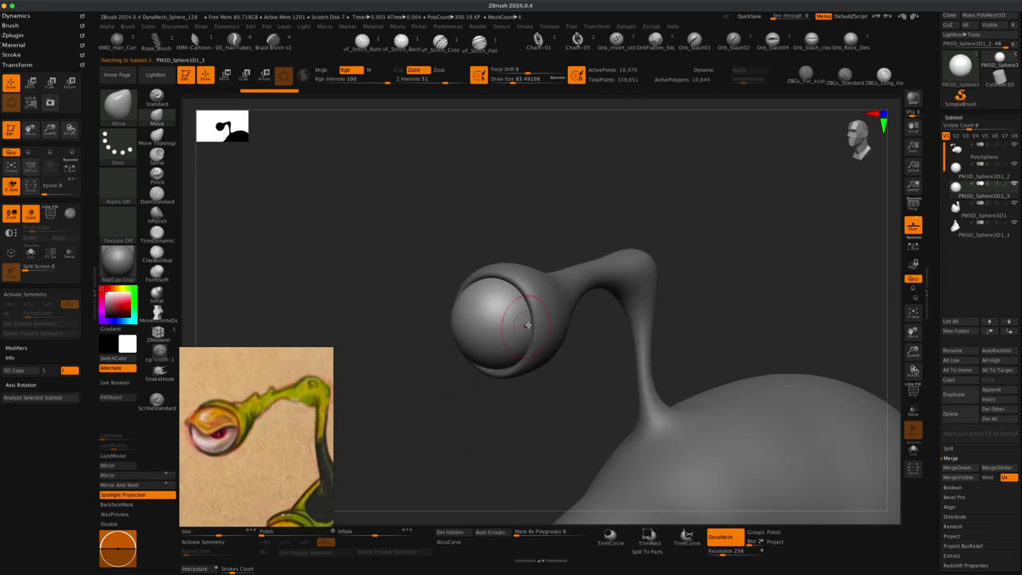
{"action": "left_click", "coordinate": [978, 178]}
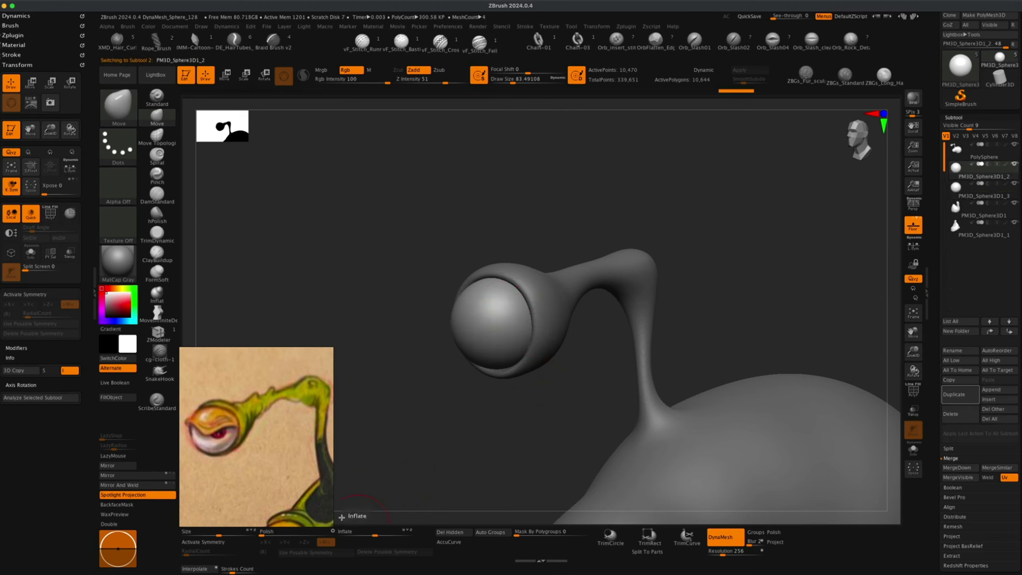
Scale the duplicated eyeball sphere slightly with the Scale gizmo so it covers the eyeball.
{"action": "right_click_drag", "start_coordinate": [324, 505], "coordinate": [331, 502]}
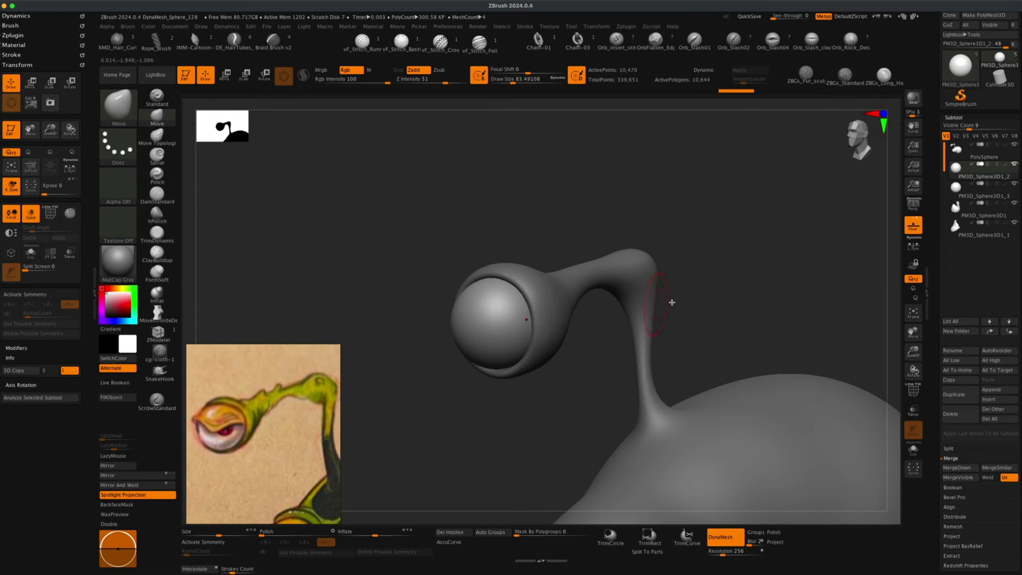
{"action": "left_click", "coordinate": [245, 75]}
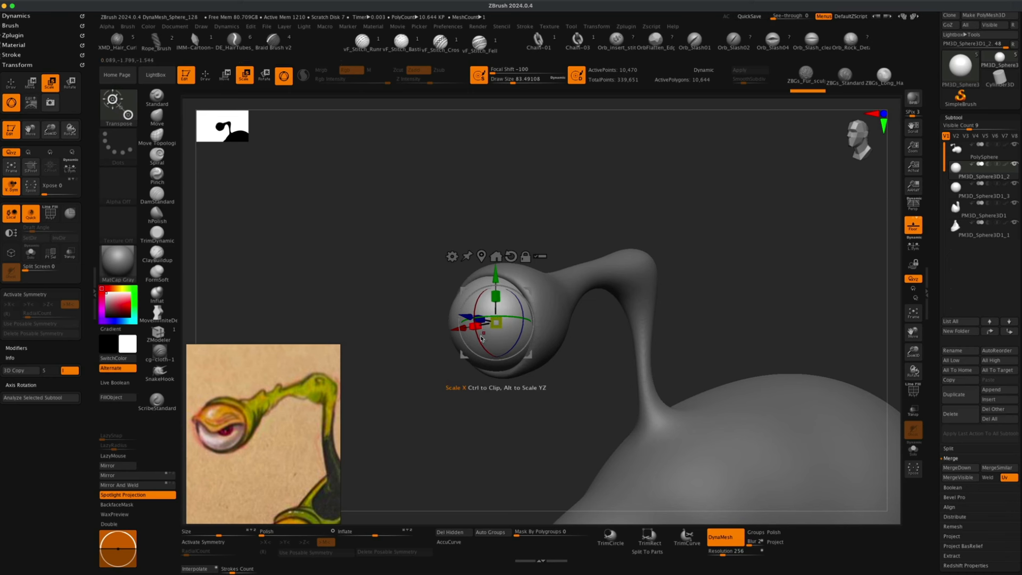
{"action": "left_click_drag", "start_coordinate": [466, 404], "coordinate": [455, 405], "text": "shift"}
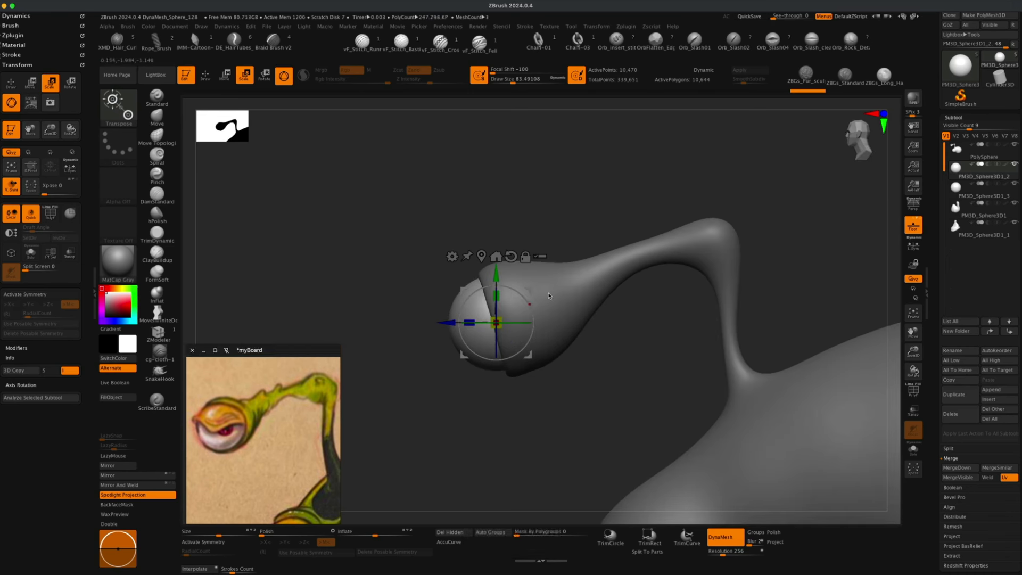
Slice the duplicated sphere with the KnifeCurve brush, keeping an upper shell as the eyelid over the eyeball.
{"action": "key", "text": "q"}
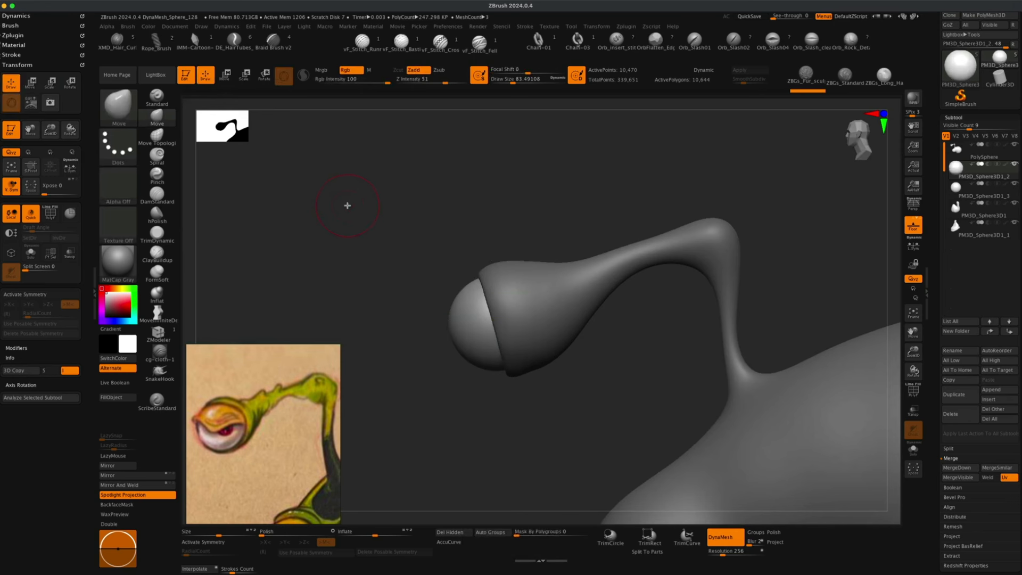
{"action": "key", "text": "shift+super"}
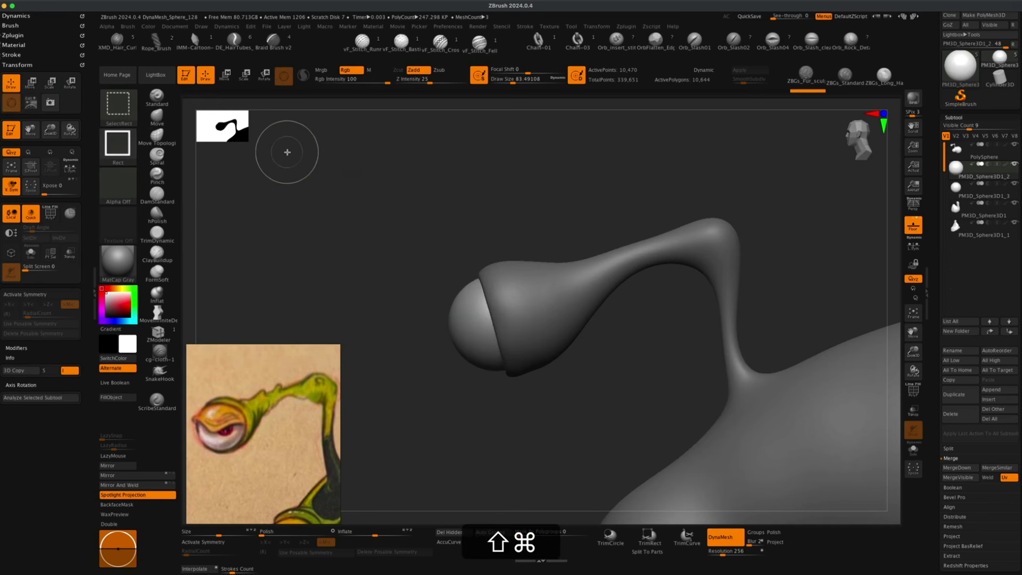
{"action": "left_click", "coordinate": [124, 114]}
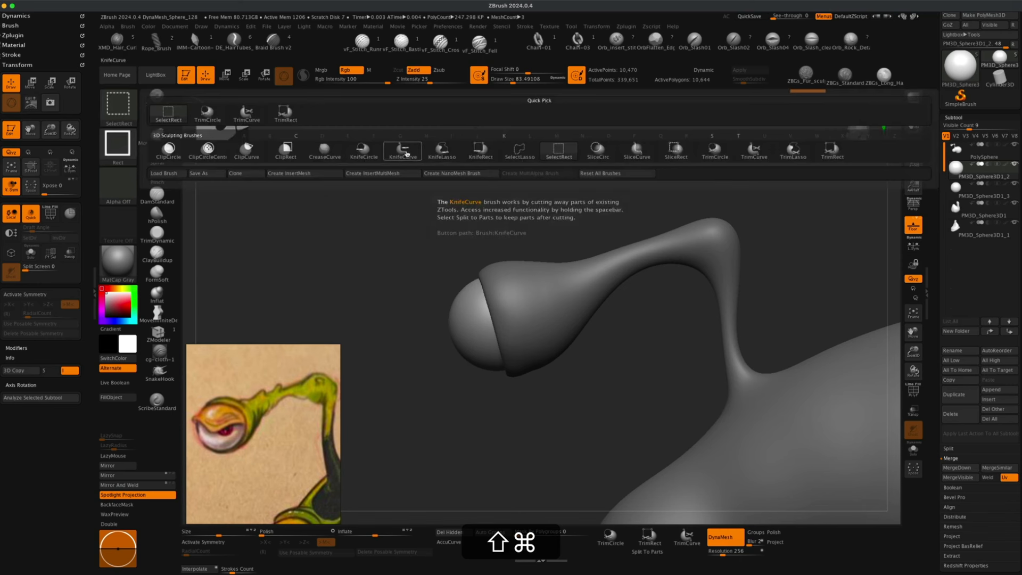
{"action": "left_click", "coordinate": [403, 147]}
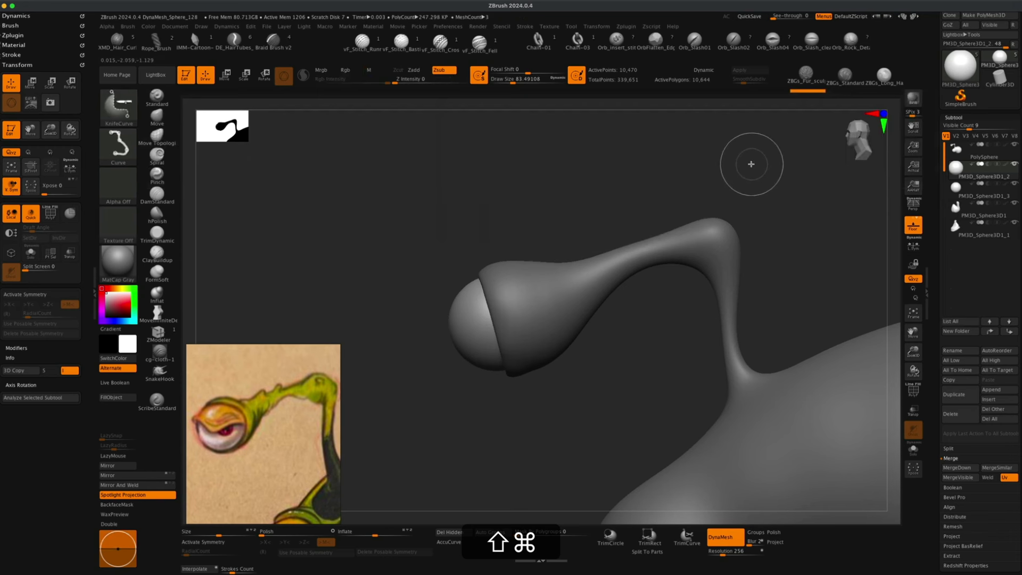
{"action": "left_click_drag", "start_coordinate": [715, 179], "coordinate": [275, 436], "text": "shift+super"}
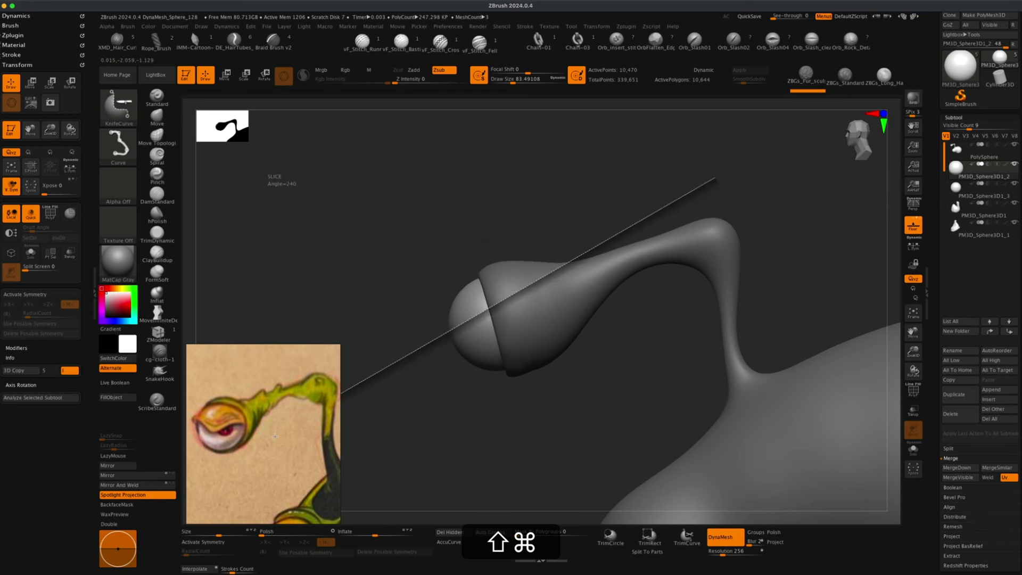
{"action": "mouse_move", "coordinate": [275, 437]}
{"action": "left_mouse_down", "text": "shift+super"}
{"action": "mouse_move", "coordinate": [298, 442]}
{"action": "mouse_move", "coordinate": [320, 470]}
{"action": "mouse_move", "coordinate": [336, 414]}
{"action": "mouse_move", "coordinate": [390, 388]}
{"action": "mouse_move", "coordinate": [394, 364]}
{"action": "mouse_move", "coordinate": [383, 404]}
{"action": "mouse_move", "coordinate": [370, 387]}
{"action": "mouse_move", "coordinate": [382, 353]}
{"action": "mouse_move", "coordinate": [418, 366]}
{"action": "mouse_move", "coordinate": [413, 349]}
{"action": "mouse_move", "coordinate": [379, 345]}
{"action": "mouse_move", "coordinate": [364, 369]}
{"action": "mouse_move", "coordinate": [347, 371]}
{"action": "left_mouse_up", "text": "shift+super"}
{"action": "left_click_drag", "start_coordinate": [477, 452], "coordinate": [504, 433]}
{"action": "mouse_move", "coordinate": [442, 427]}
{"action": "left_mouse_down", "text": "alt"}
{"action": "mouse_move", "coordinate": [443, 457]}
{"action": "mouse_move", "coordinate": [432, 448]}
{"action": "mouse_move", "coordinate": [471, 274]}
{"action": "left_mouse_up", "text": "alt"}
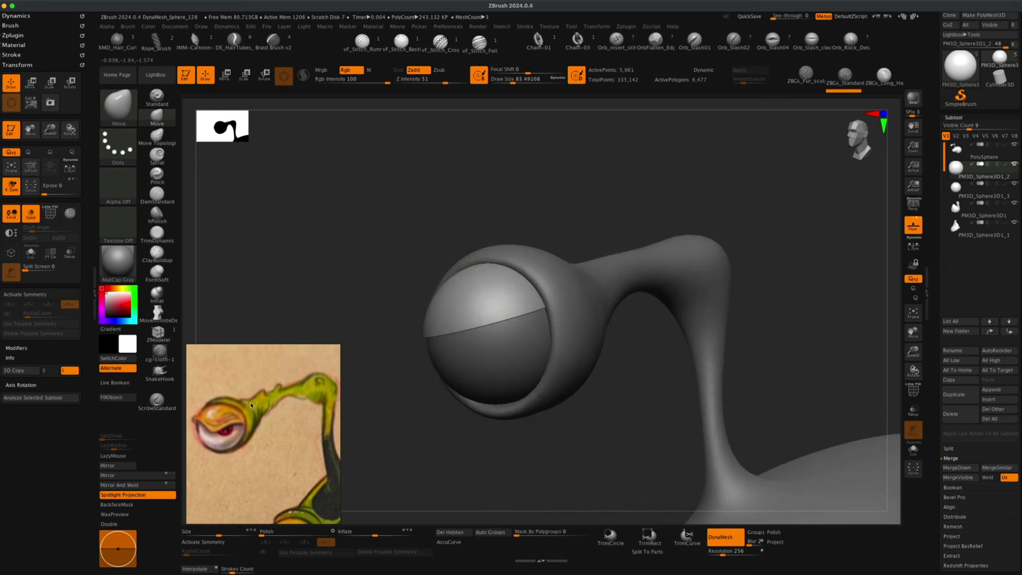
Reshape the eyelid's lower edge into a wavy line with the Move brush, adjusting the brush size.
{"action": "mouse_move", "coordinate": [405, 413]}
{"action": "left_mouse_down"}
{"action": "mouse_move", "coordinate": [413, 337]}
{"action": "mouse_move", "coordinate": [410, 415]}
{"action": "mouse_move", "coordinate": [420, 415]}
{"action": "left_mouse_up"}
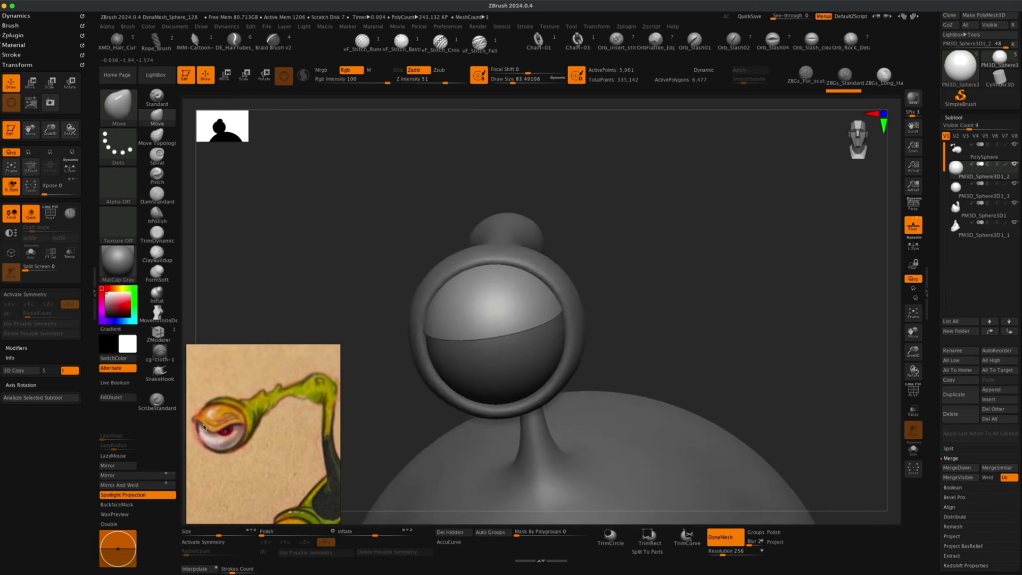
{"action": "key", "text": "s"}
{"action": "mouse_move", "coordinate": [340, 307]}
{"action": "left_mouse_down"}
{"action": "mouse_move", "coordinate": [354, 307]}
{"action": "mouse_move", "coordinate": [356, 276]}
{"action": "mouse_move", "coordinate": [355, 285]}
{"action": "mouse_move", "coordinate": [383, 293]}
{"action": "left_mouse_up"}
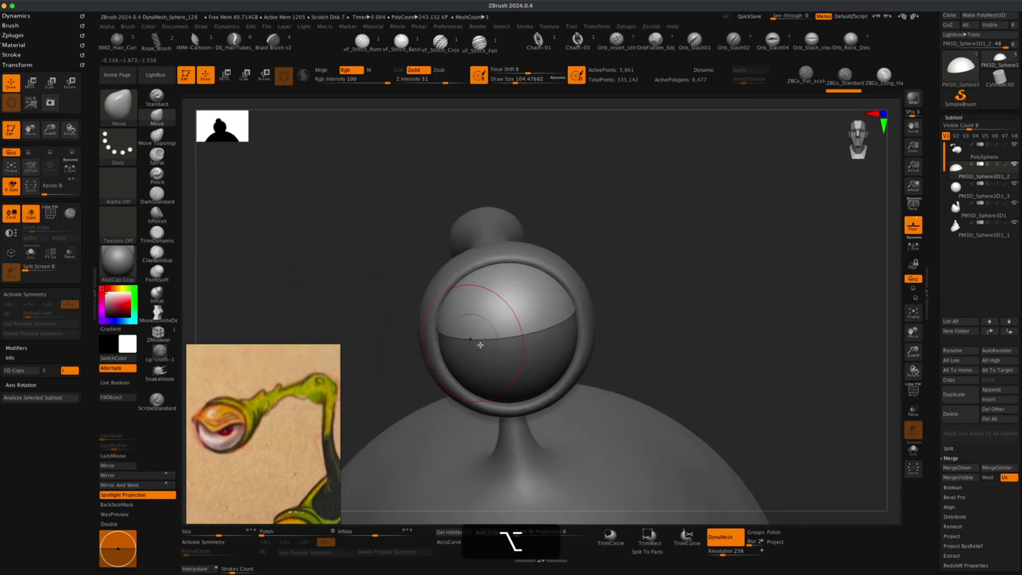
{"action": "key", "text": "super+z"}
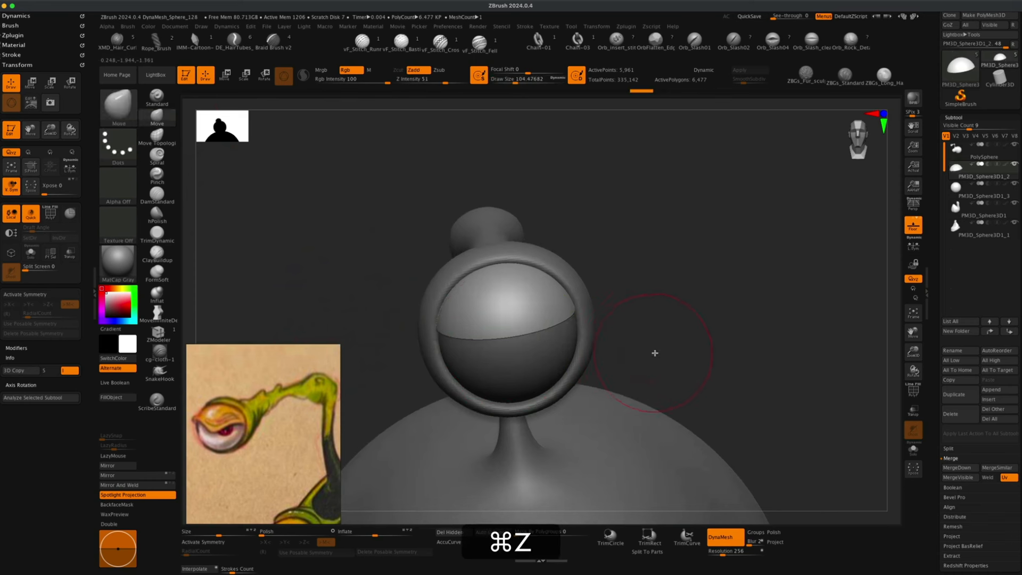
{"action": "key", "text": "s"}
{"action": "mouse_move", "coordinate": [655, 354]}
{"action": "left_mouse_down"}
{"action": "mouse_move", "coordinate": [669, 354]}
{"action": "mouse_move", "coordinate": [663, 338]}
{"action": "mouse_move", "coordinate": [633, 350]}
{"action": "mouse_move", "coordinate": [638, 313]}
{"action": "left_mouse_up"}
{"action": "key", "text": "s"}
{"action": "mouse_move", "coordinate": [638, 313]}
{"action": "left_mouse_down"}
{"action": "mouse_move", "coordinate": [647, 301]}
{"action": "mouse_move", "coordinate": [647, 312]}
{"action": "left_mouse_up"}
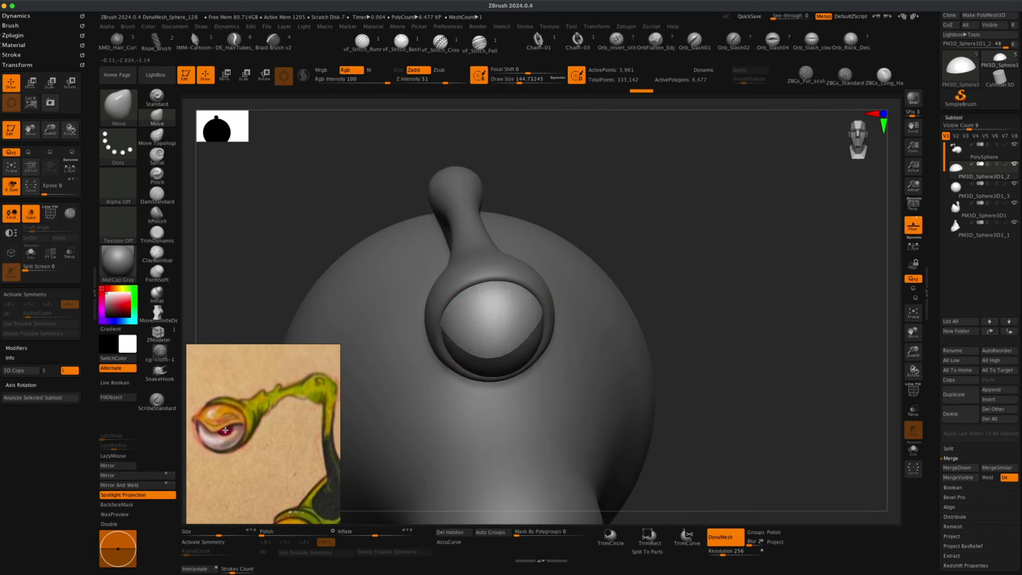
{"action": "left_click_drag", "start_coordinate": [647, 239], "coordinate": [648, 206]}
{"action": "key", "text": "s"}
{"action": "left_click_drag", "start_coordinate": [596, 318], "coordinate": [593, 320]}
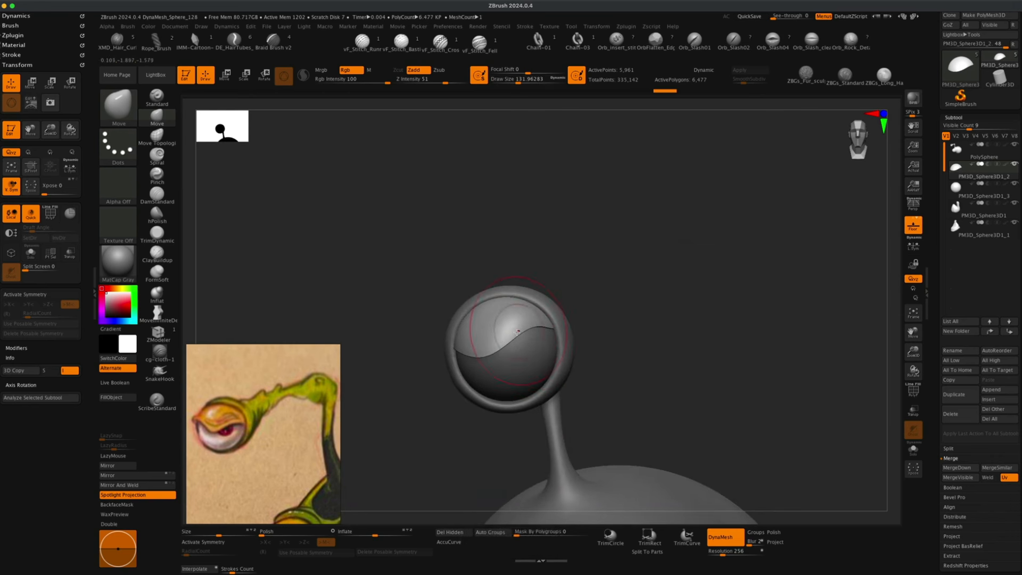
{"action": "left_click_drag", "start_coordinate": [388, 363], "coordinate": [551, 282]}
Inflate the eyelid subtool by 10.
{"action": "left_click_drag", "start_coordinate": [452, 337], "coordinate": [612, 336]}
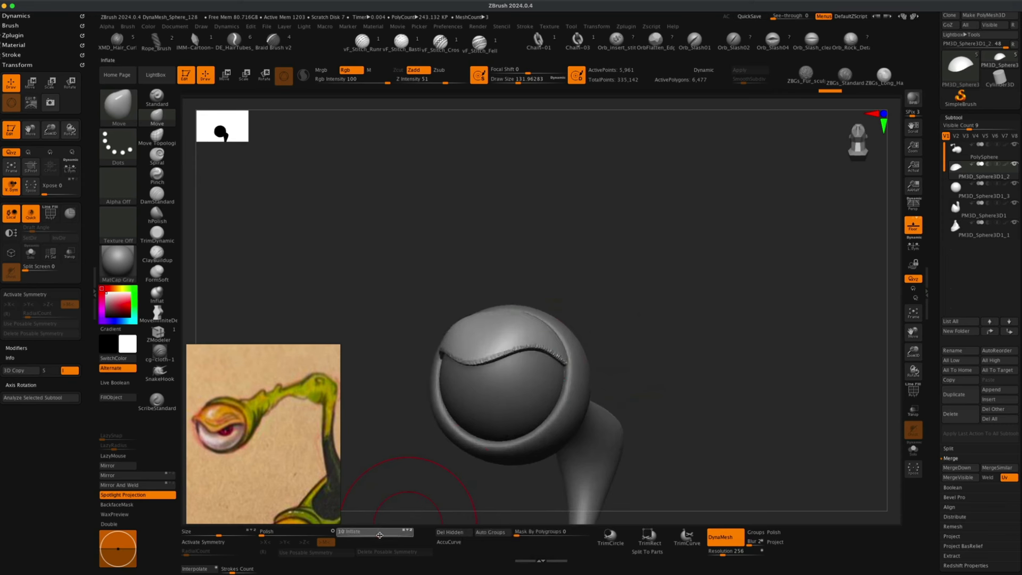
{"action": "key", "text": "Return"}
{"action": "left_click_drag", "start_coordinate": [668, 278], "coordinate": [755, 367], "text": "super"}
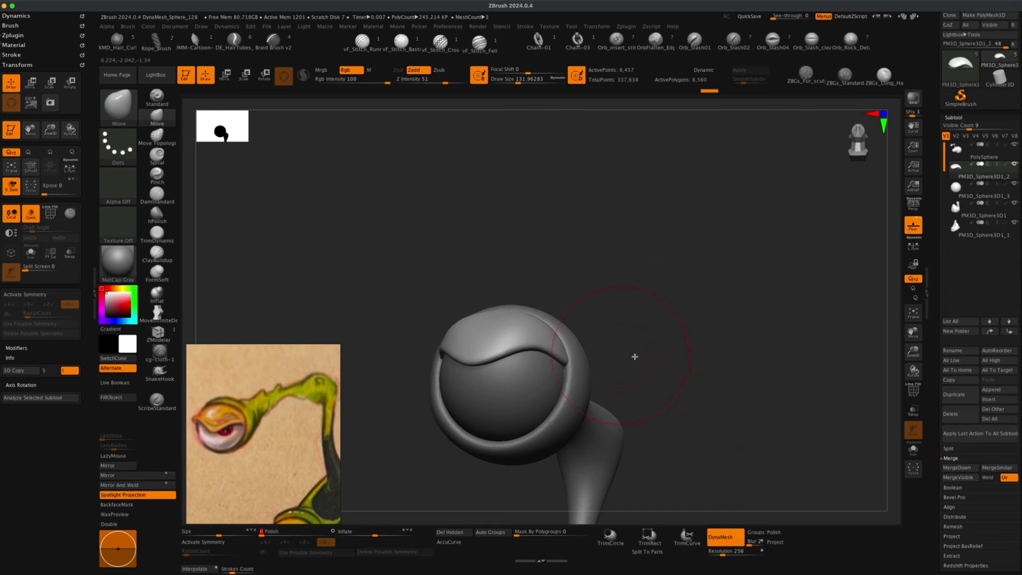
{"action": "left_click_drag", "start_coordinate": [668, 368], "coordinate": [712, 362]}
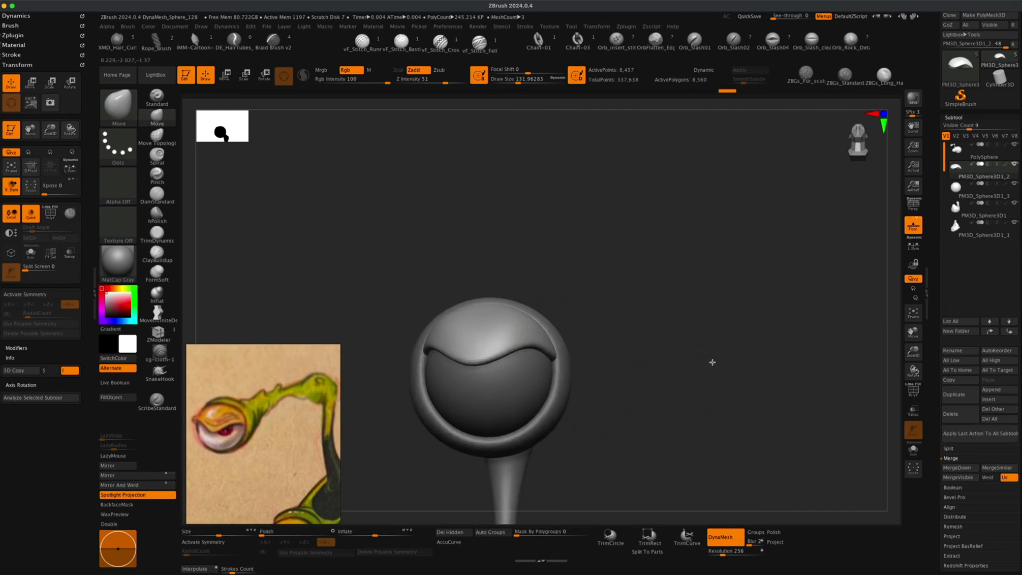
Select the eye socket subtool and try pulling its rim with the Move brush, undoing the strokes.
{"action": "left_click", "coordinate": [574, 378], "text": "alt"}
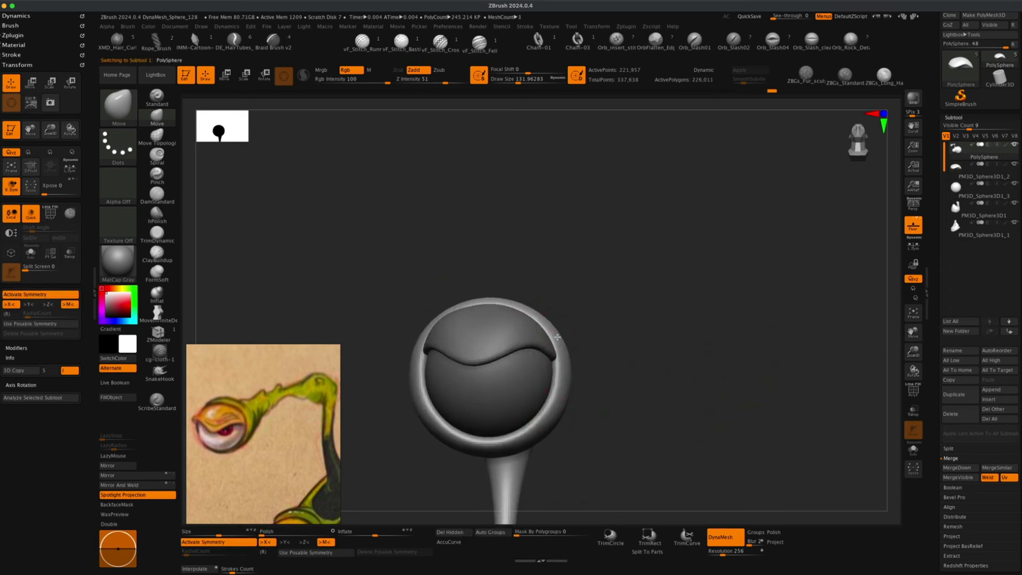
{"action": "left_click_drag", "start_coordinate": [554, 329], "coordinate": [542, 311]}
{"action": "left_click_drag", "start_coordinate": [582, 285], "coordinate": [575, 303]}
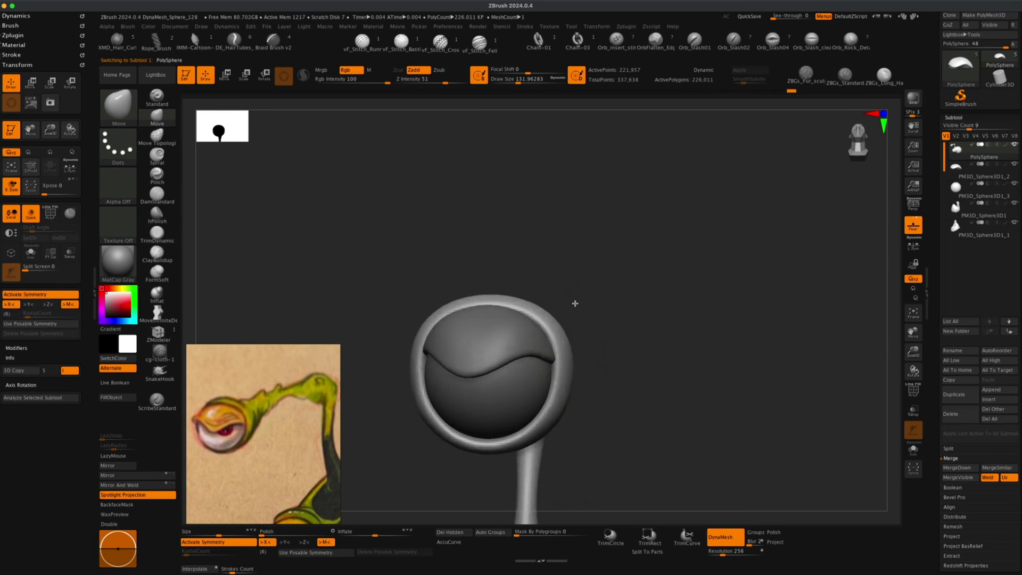
{"action": "mouse_move", "coordinate": [498, 301]}
{"action": "left_mouse_down"}
{"action": "mouse_move", "coordinate": [527, 310]}
{"action": "mouse_move", "coordinate": [505, 289]}
{"action": "left_mouse_up"}
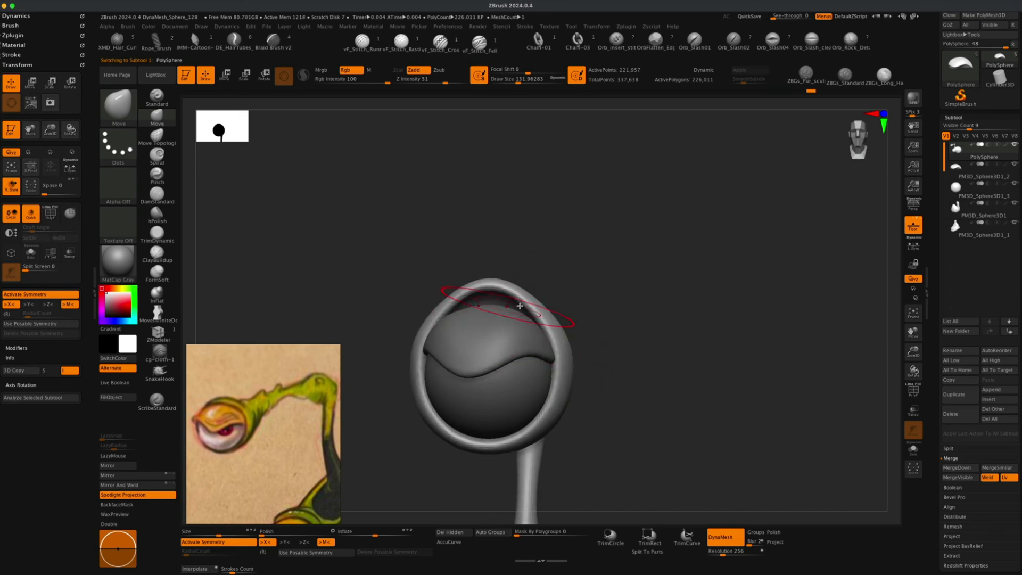
{"action": "key", "text": "super+z"}
{"action": "key", "text": "super+z"}
{"action": "key", "text": "super+z"}
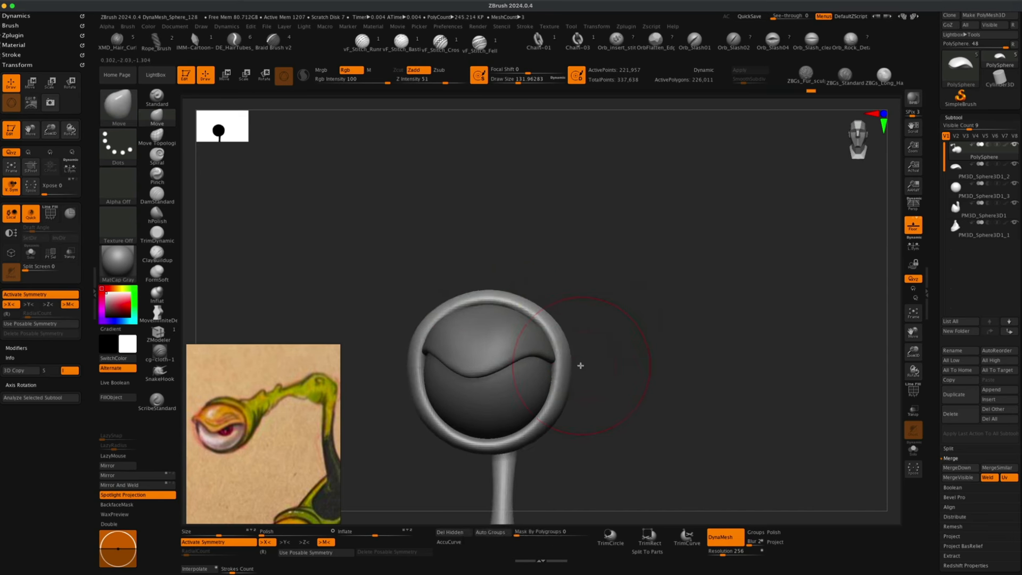
Select the Inflat brush in Zadd mode and try inflating the socket rim, undoing the stroke.
{"action": "left_click_drag", "start_coordinate": [558, 367], "coordinate": [560, 365]}
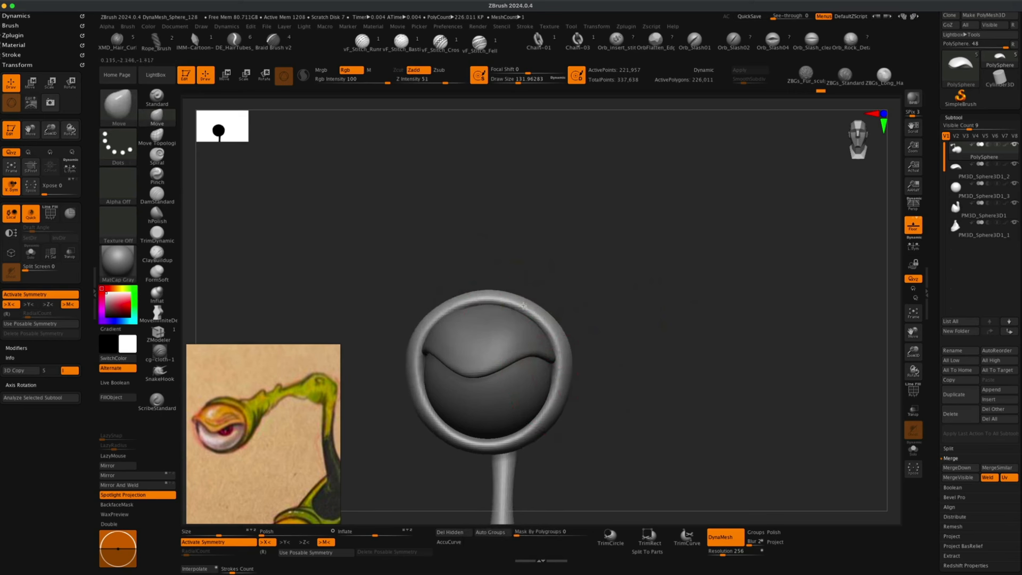
{"action": "mouse_move", "coordinate": [660, 338]}
{"action": "left_mouse_down"}
{"action": "mouse_move", "coordinate": [611, 347]}
{"action": "mouse_move", "coordinate": [556, 333]}
{"action": "left_mouse_up"}
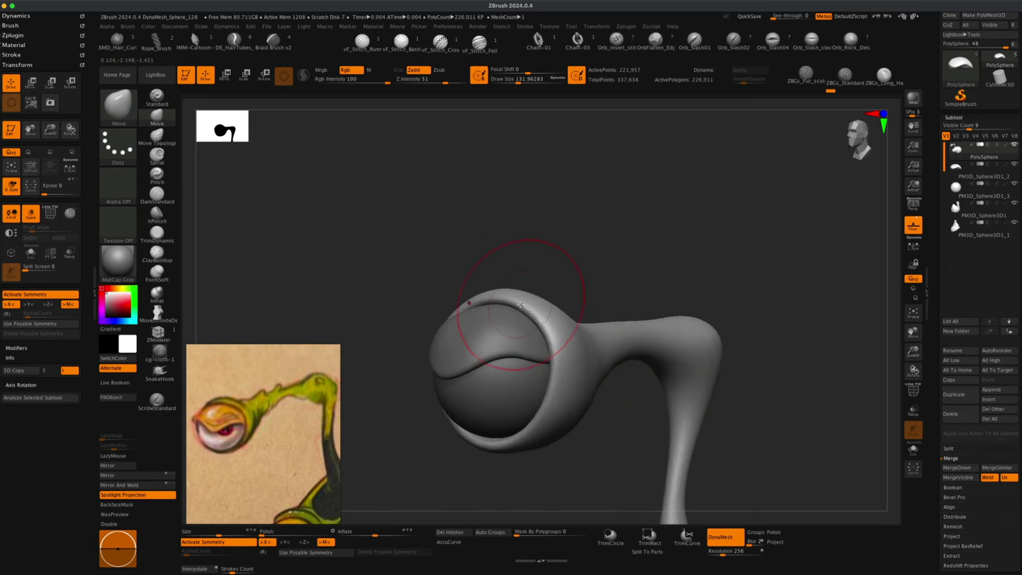
{"action": "left_click_drag", "start_coordinate": [543, 277], "coordinate": [612, 299]}
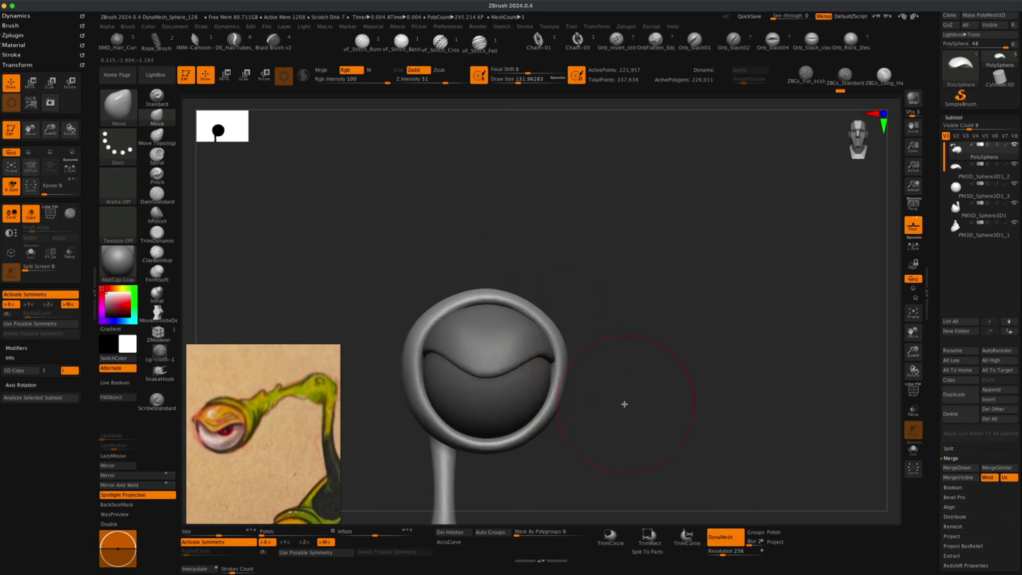
{"action": "mouse_move", "coordinate": [624, 404]}
{"action": "left_mouse_down"}
{"action": "mouse_move", "coordinate": [573, 379]}
{"action": "mouse_move", "coordinate": [634, 386]}
{"action": "left_mouse_up"}
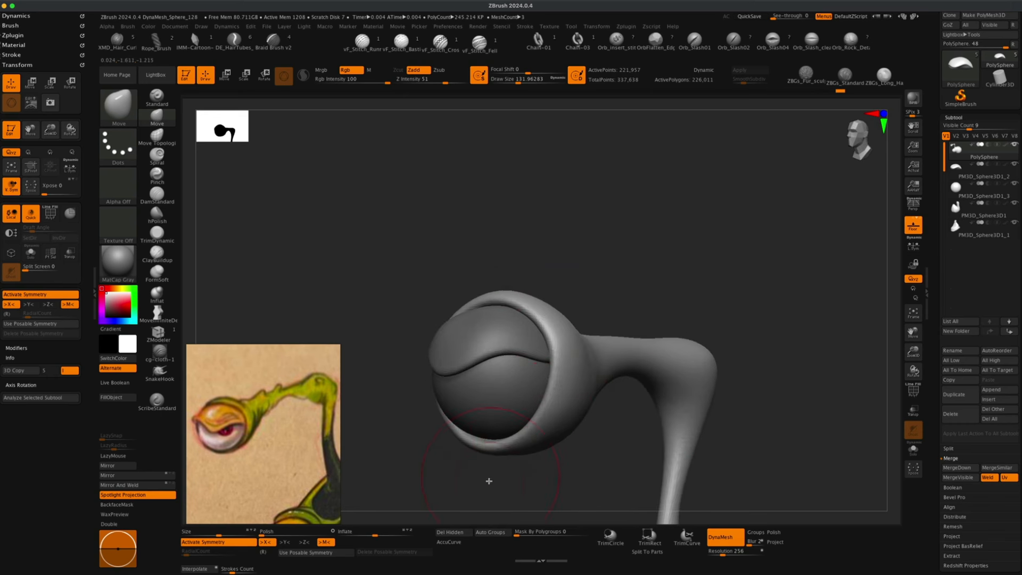
{"action": "mouse_move", "coordinate": [489, 481]}
{"action": "left_mouse_down"}
{"action": "mouse_move", "coordinate": [493, 453]}
{"action": "mouse_move", "coordinate": [493, 481]}
{"action": "mouse_move", "coordinate": [499, 475]}
{"action": "mouse_move", "coordinate": [481, 463]}
{"action": "mouse_move", "coordinate": [477, 472]}
{"action": "mouse_move", "coordinate": [468, 465]}
{"action": "mouse_move", "coordinate": [513, 428]}
{"action": "mouse_move", "coordinate": [704, 399]}
{"action": "mouse_move", "coordinate": [650, 413]}
{"action": "mouse_move", "coordinate": [559, 376]}
{"action": "left_mouse_up"}
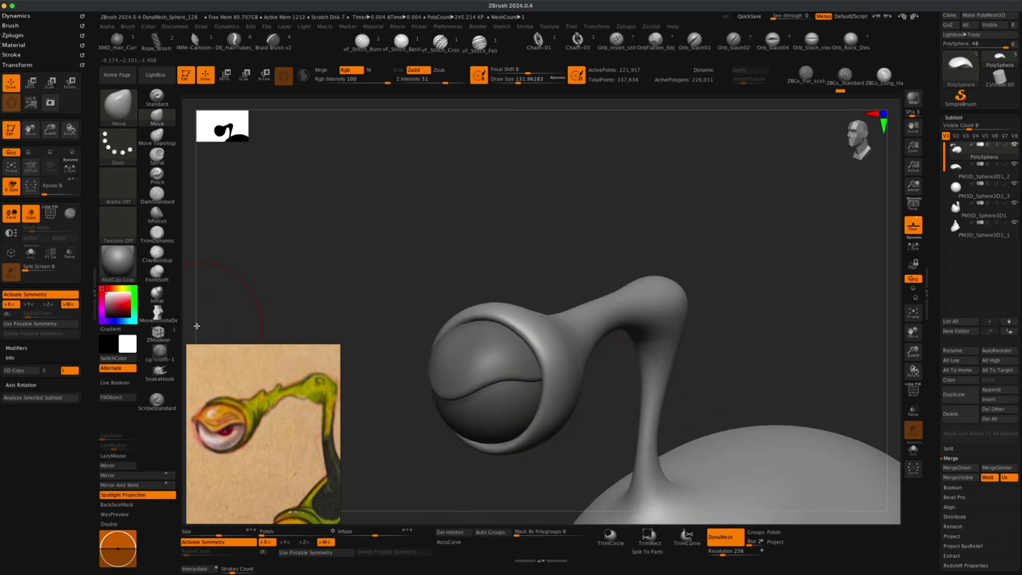
{"action": "left_click", "coordinate": [157, 293]}
{"action": "key", "text": "s"}
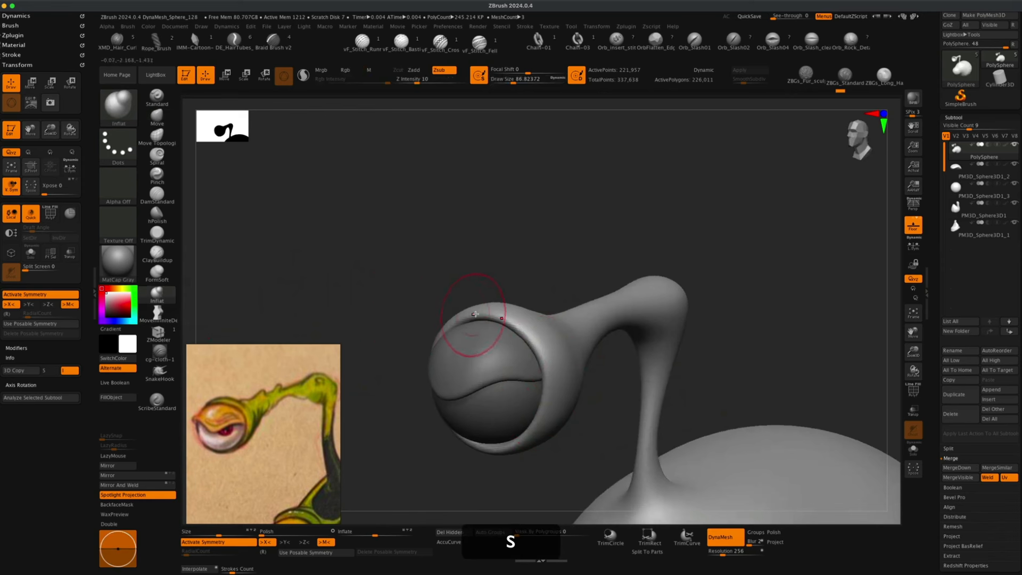
{"action": "key", "text": "super+z"}
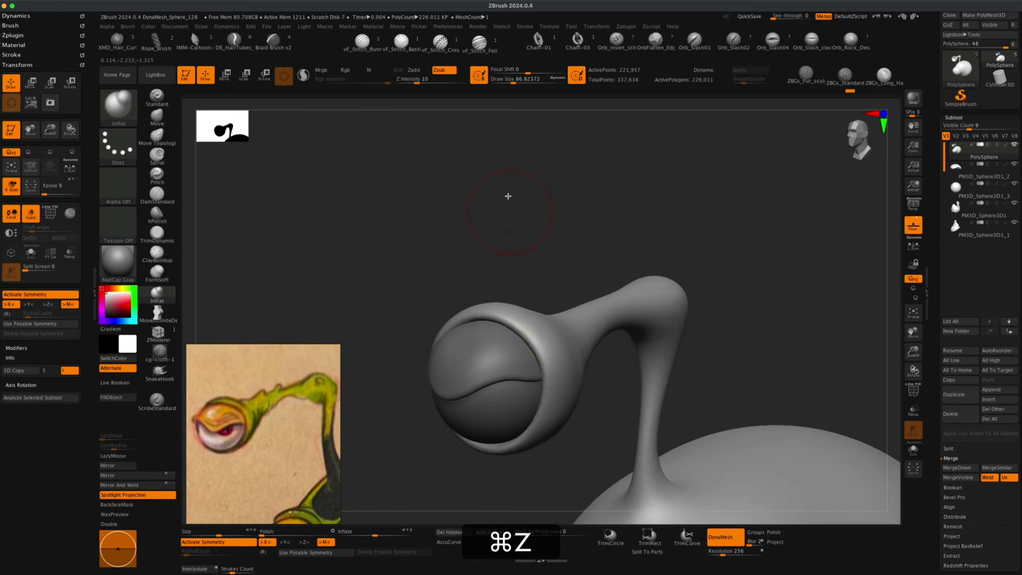
{"action": "left_click", "coordinate": [416, 71]}
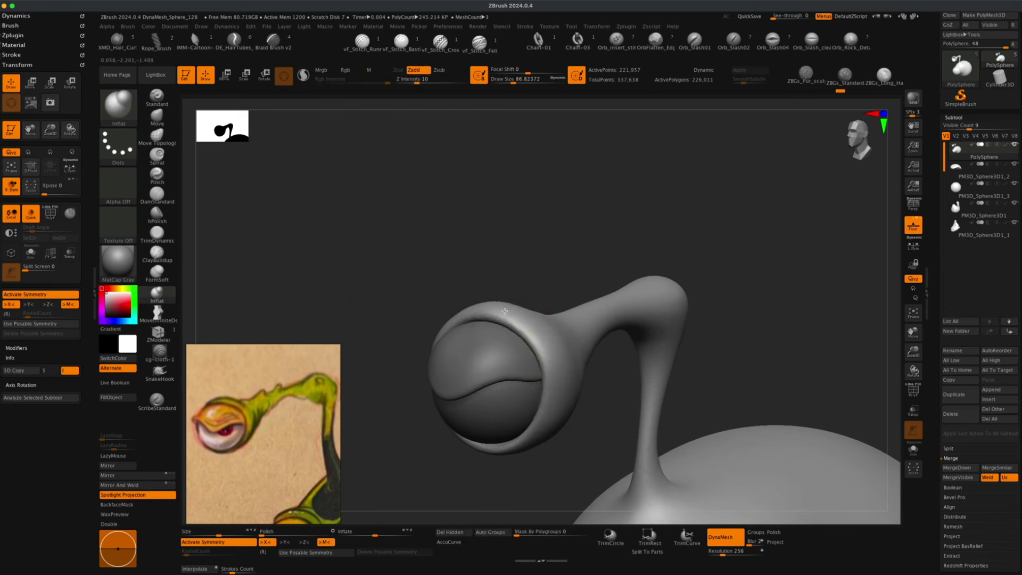
{"action": "mouse_move", "coordinate": [504, 310]}
{"action": "left_mouse_down"}
{"action": "mouse_move", "coordinate": [547, 353]}
{"action": "mouse_move", "coordinate": [538, 420]}
{"action": "left_mouse_up"}
{"action": "key", "text": "super+z"}
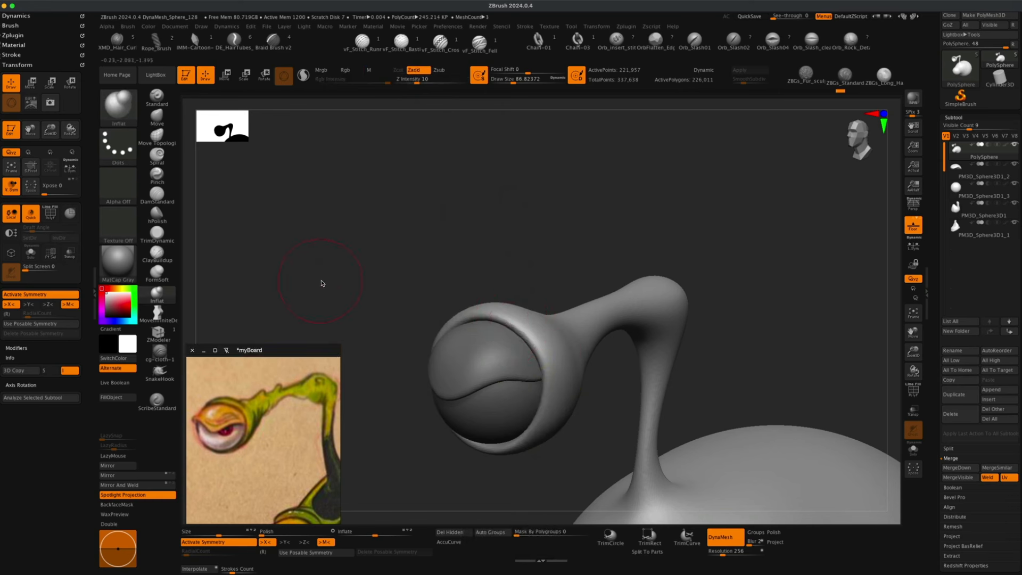
Thicken and smooth the upper part of the eye socket rim with the Inflat and Smooth brushes.
{"action": "key", "text": "s"}
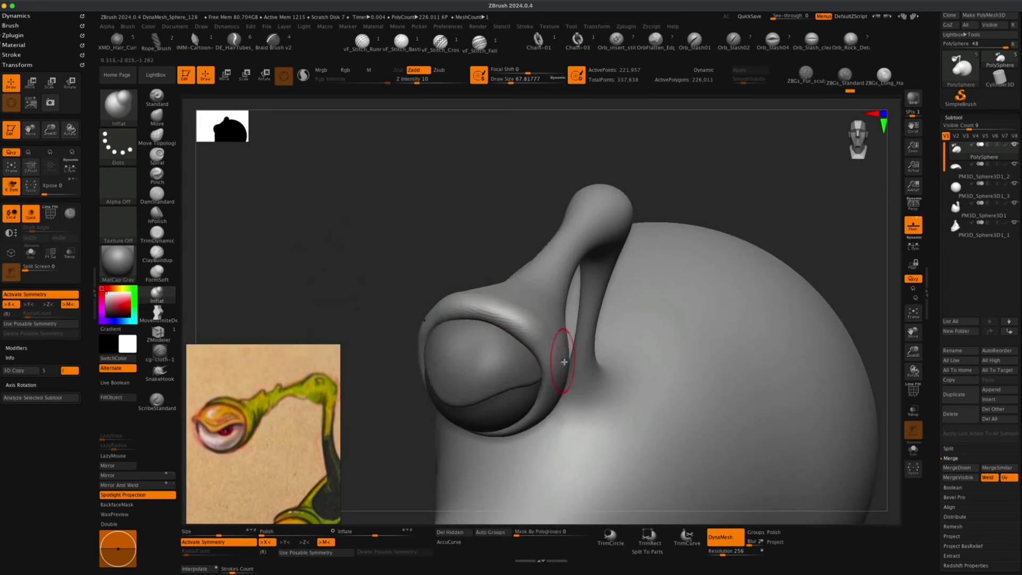
{"action": "mouse_move", "coordinate": [411, 274]}
{"action": "left_mouse_down"}
{"action": "mouse_move", "coordinate": [510, 325]}
{"action": "mouse_move", "coordinate": [550, 362]}
{"action": "mouse_move", "coordinate": [497, 308]}
{"action": "mouse_move", "coordinate": [485, 314]}
{"action": "left_mouse_up"}
{"action": "left_click_drag", "start_coordinate": [504, 256], "coordinate": [500, 242]}
{"action": "left_click_drag", "start_coordinate": [443, 219], "coordinate": [553, 281], "text": "super"}
{"action": "left_click", "coordinate": [531, 281], "text": "shift+super"}
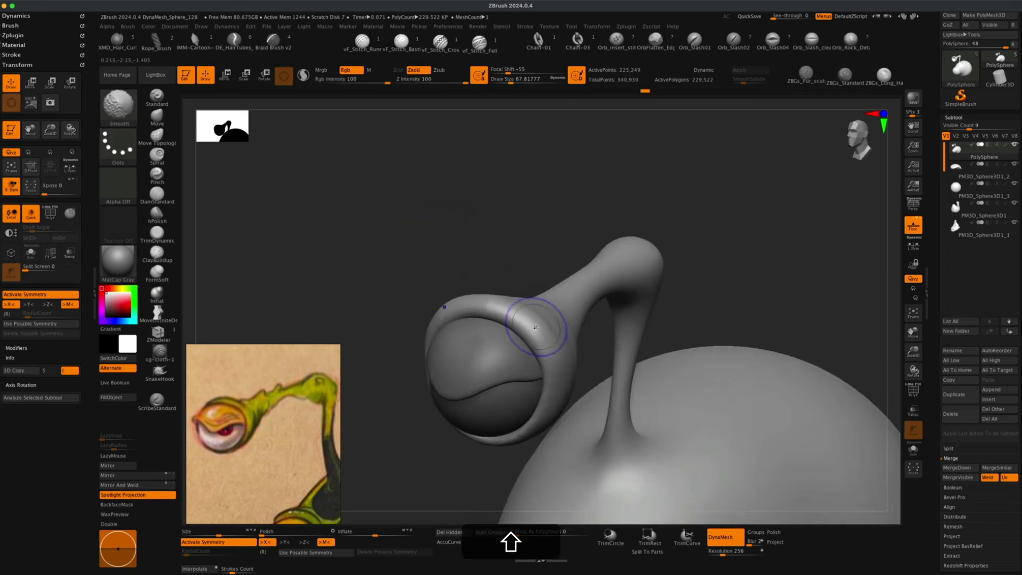
{"action": "left_click_drag", "start_coordinate": [500, 295], "coordinate": [493, 240], "text": "shift"}
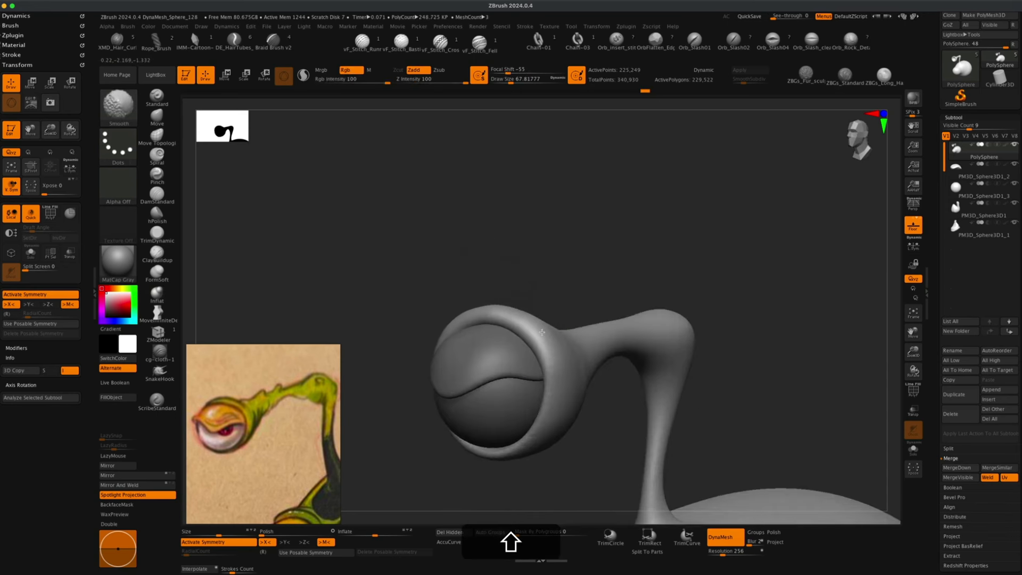
{"action": "left_click_drag", "start_coordinate": [547, 274], "coordinate": [517, 270], "text": "alt"}
{"action": "left_click_drag", "start_coordinate": [341, 356], "coordinate": [343, 369], "text": "alt"}
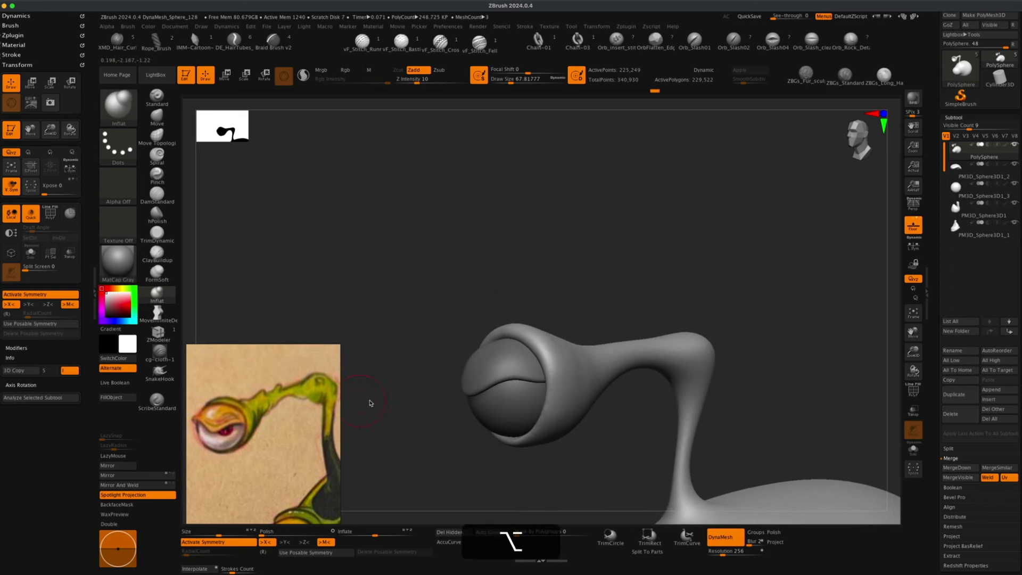
{"action": "mouse_move", "coordinate": [371, 403]}
{"action": "left_mouse_down", "text": "alt"}
{"action": "mouse_move", "coordinate": [362, 396]}
{"action": "mouse_move", "coordinate": [401, 406]}
{"action": "mouse_move", "coordinate": [571, 319]}
{"action": "mouse_move", "coordinate": [552, 319]}
{"action": "left_mouse_up", "text": "alt"}
{"action": "key", "text": "s"}
{"action": "left_click_drag", "start_coordinate": [494, 274], "coordinate": [475, 278]}
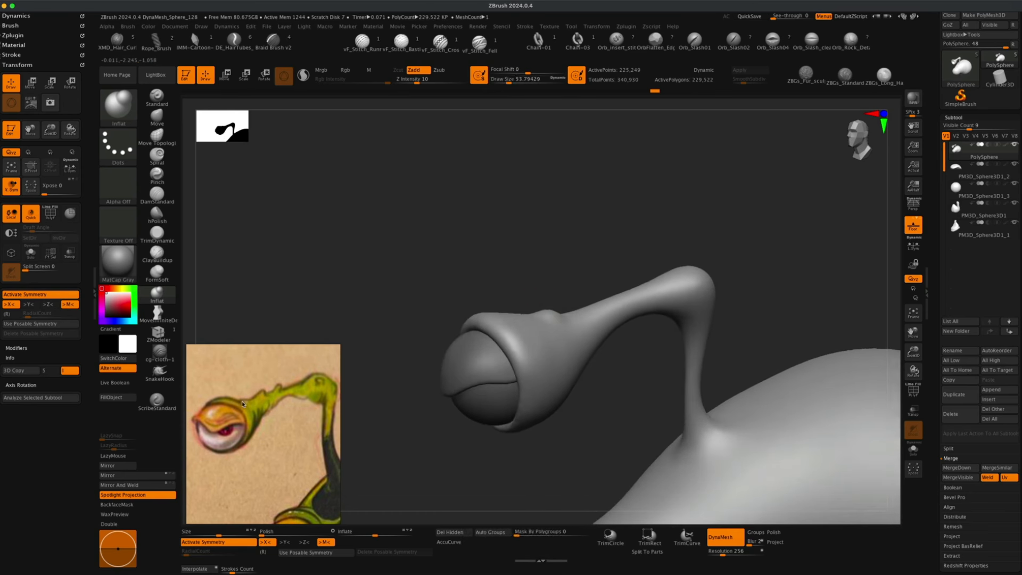
Raise small bumps along the top of the antenna stalk with the Inflat brush.
{"action": "mouse_move", "coordinate": [542, 282]}
{"action": "left_mouse_down"}
{"action": "mouse_move", "coordinate": [589, 299]}
{"action": "mouse_move", "coordinate": [563, 270]}
{"action": "left_mouse_up"}
{"action": "key", "text": "s"}
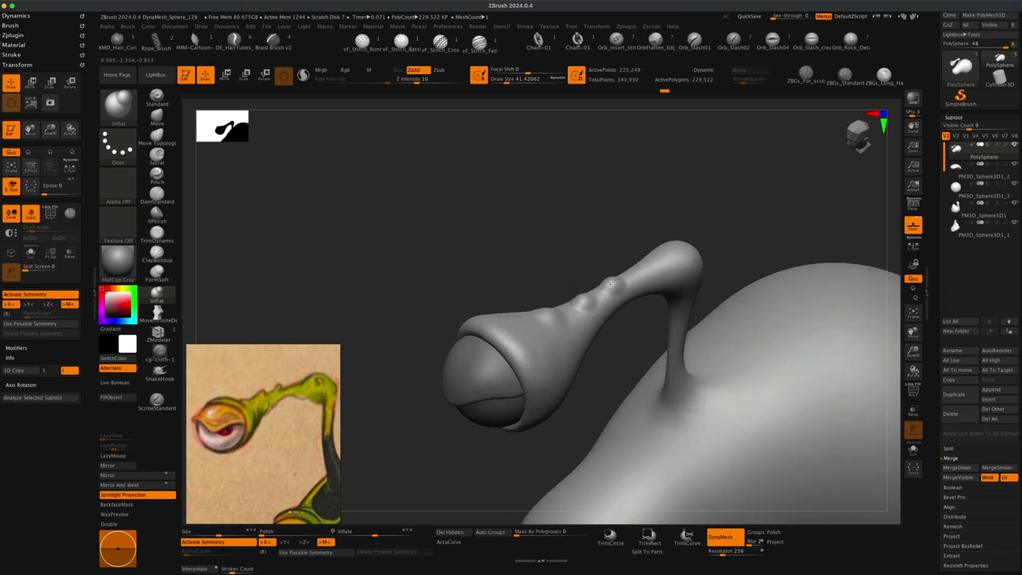
{"action": "left_click", "coordinate": [591, 293]}
{"action": "mouse_move", "coordinate": [459, 286]}
{"action": "left_mouse_down"}
{"action": "mouse_move", "coordinate": [449, 247]}
{"action": "mouse_move", "coordinate": [440, 250]}
{"action": "mouse_move", "coordinate": [484, 279]}
{"action": "mouse_move", "coordinate": [347, 229]}
{"action": "mouse_move", "coordinate": [343, 237]}
{"action": "left_mouse_up"}
Pull three spikes up from the top of the antenna stalk with the Move brush, smoothing their bases.
{"action": "left_click", "coordinate": [157, 117]}
{"action": "key", "text": "s"}
{"action": "key", "text": "s"}
{"action": "left_click_drag", "start_coordinate": [561, 463], "coordinate": [550, 442], "text": "alt"}
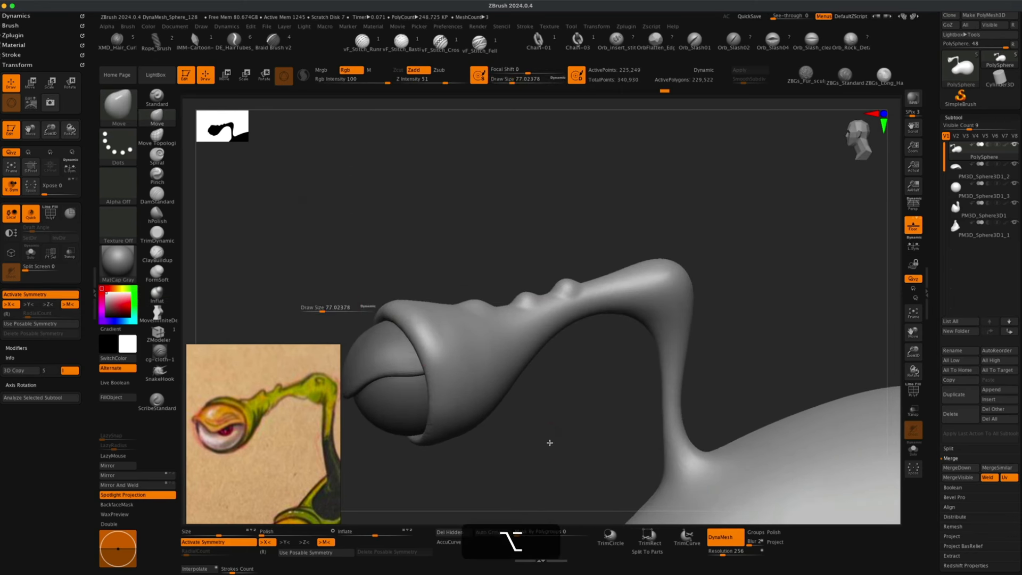
{"action": "key", "text": "s"}
{"action": "left_click_drag", "start_coordinate": [433, 238], "coordinate": [425, 237]}
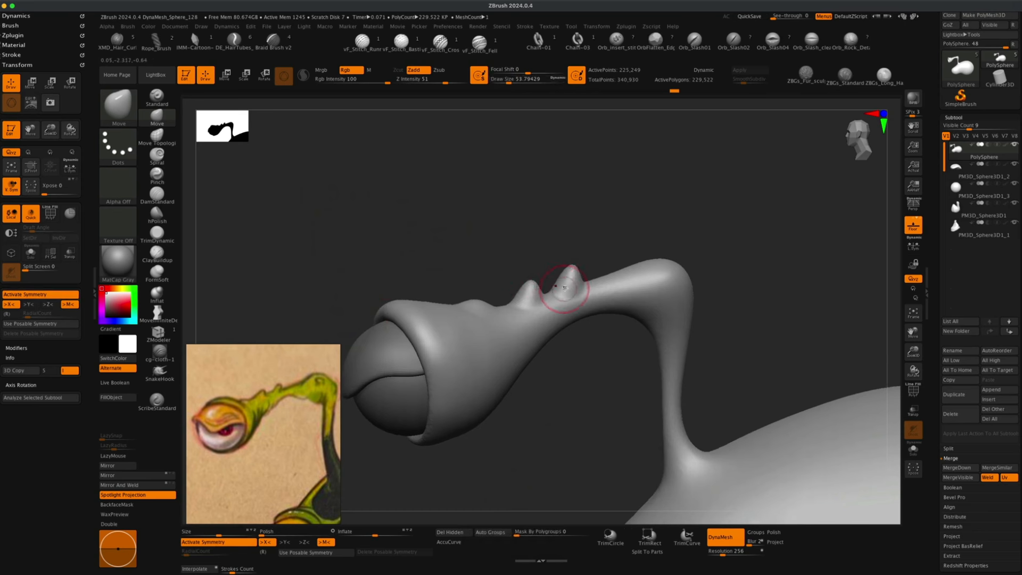
{"action": "key", "text": "shift"}
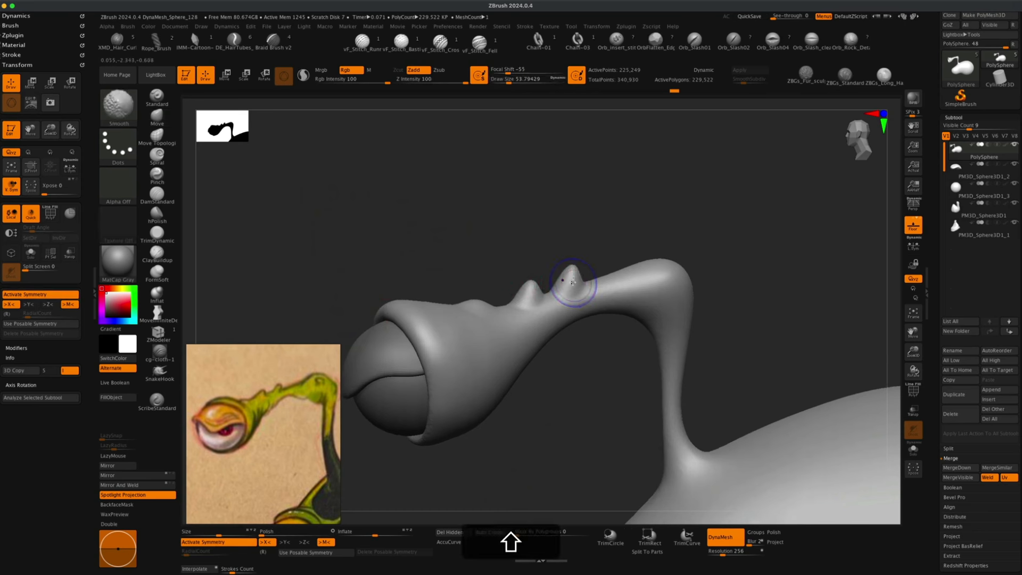
{"action": "right_click_drag", "start_coordinate": [584, 282], "coordinate": [579, 275]}
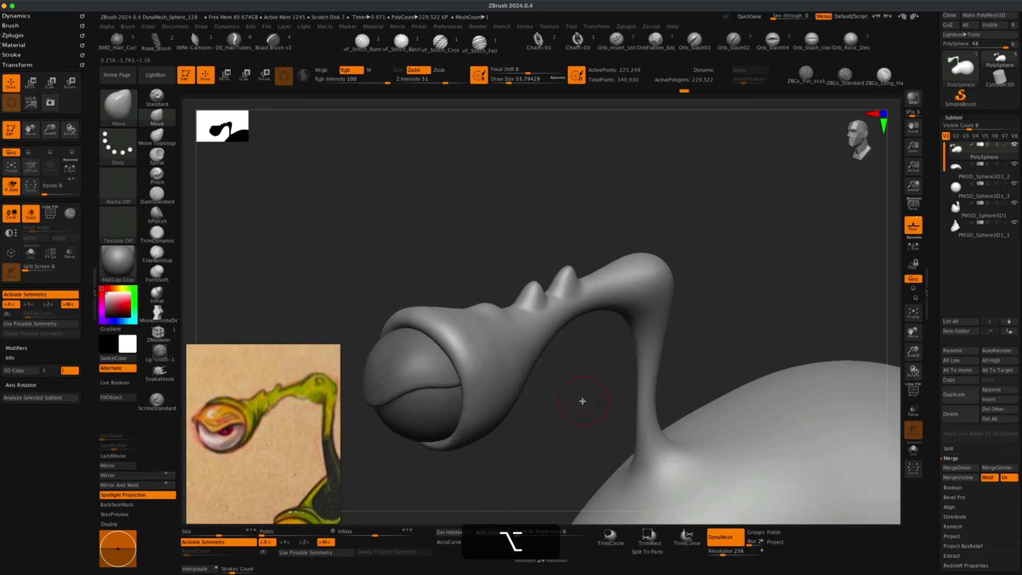
{"action": "mouse_move", "coordinate": [582, 401]}
{"action": "left_mouse_down", "text": "alt"}
{"action": "mouse_move", "coordinate": [559, 439]}
{"action": "mouse_move", "coordinate": [578, 406]}
{"action": "left_mouse_up", "text": "alt"}
{"action": "key", "text": "s"}
{"action": "left_click_drag", "start_coordinate": [589, 282], "coordinate": [608, 250]}
{"action": "key", "text": "s"}
{"action": "left_click_drag", "start_coordinate": [579, 280], "coordinate": [588, 251]}
{"action": "key", "text": "s"}
{"action": "left_click_drag", "start_coordinate": [609, 366], "coordinate": [584, 363]}
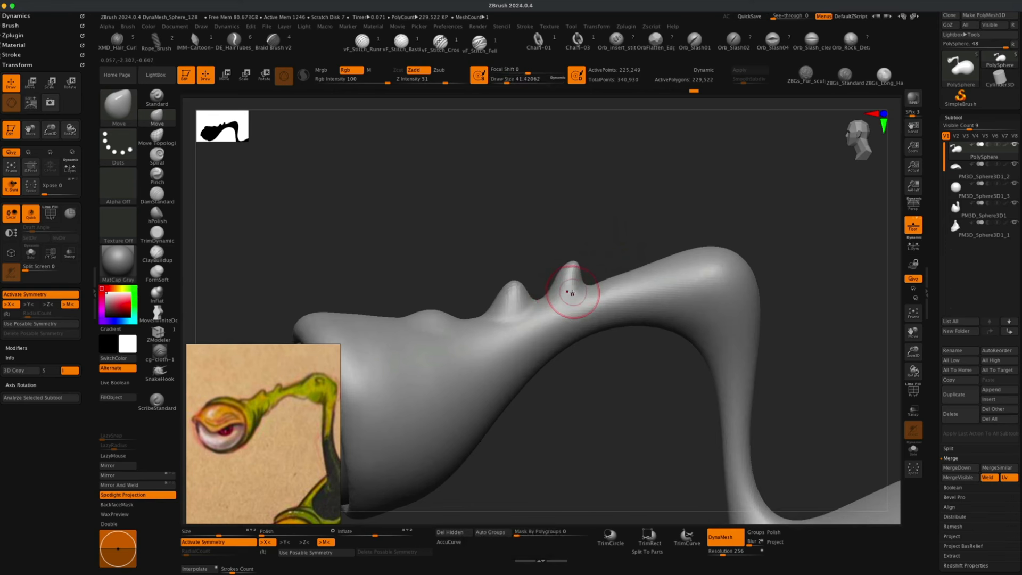
{"action": "left_click_drag", "start_coordinate": [606, 254], "coordinate": [659, 247]}
{"action": "left_click_drag", "start_coordinate": [619, 211], "coordinate": [572, 259]}
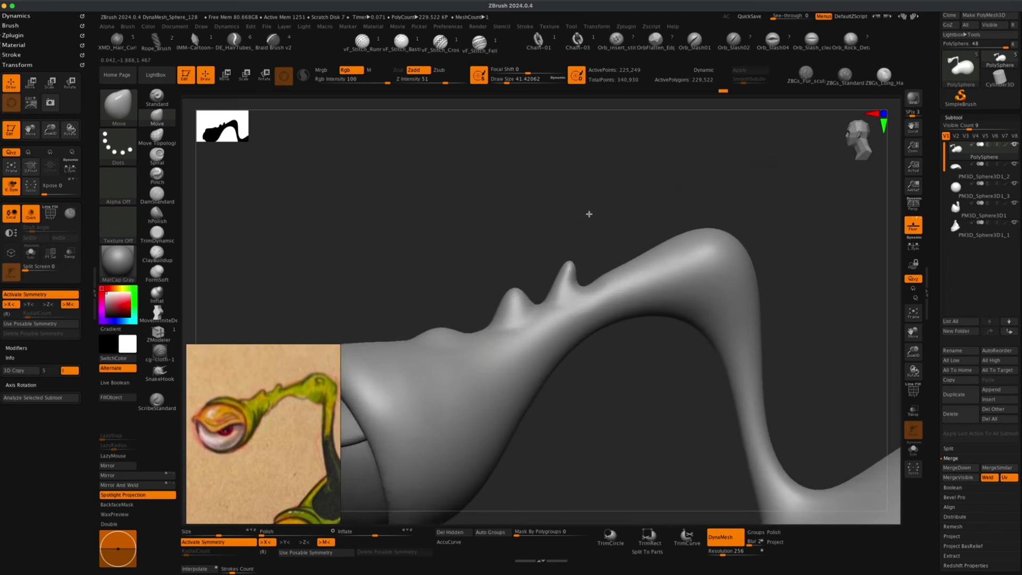
{"action": "left_click_drag", "start_coordinate": [498, 257], "coordinate": [543, 265]}
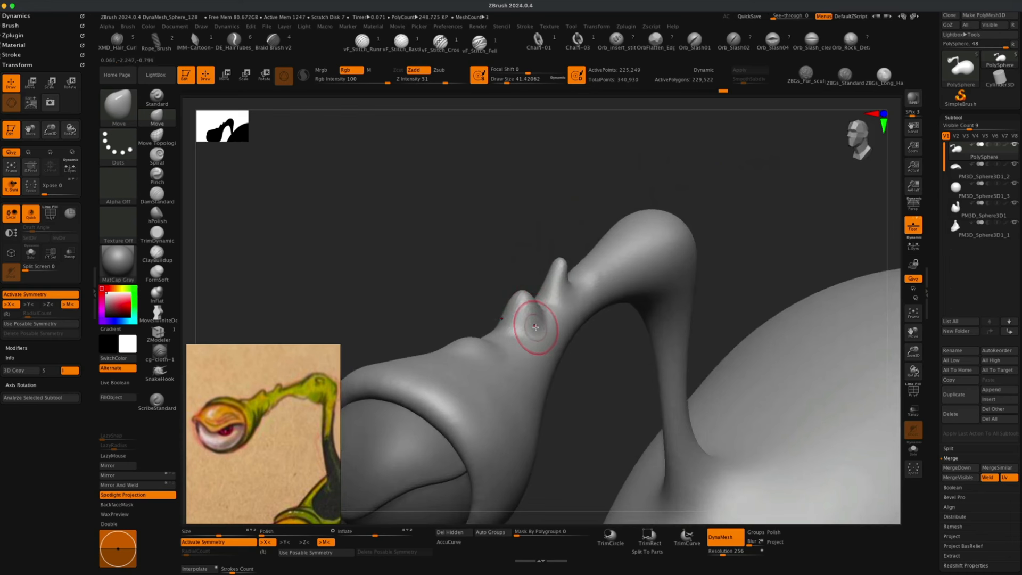
{"action": "left_click_drag", "start_coordinate": [479, 256], "coordinate": [507, 279]}
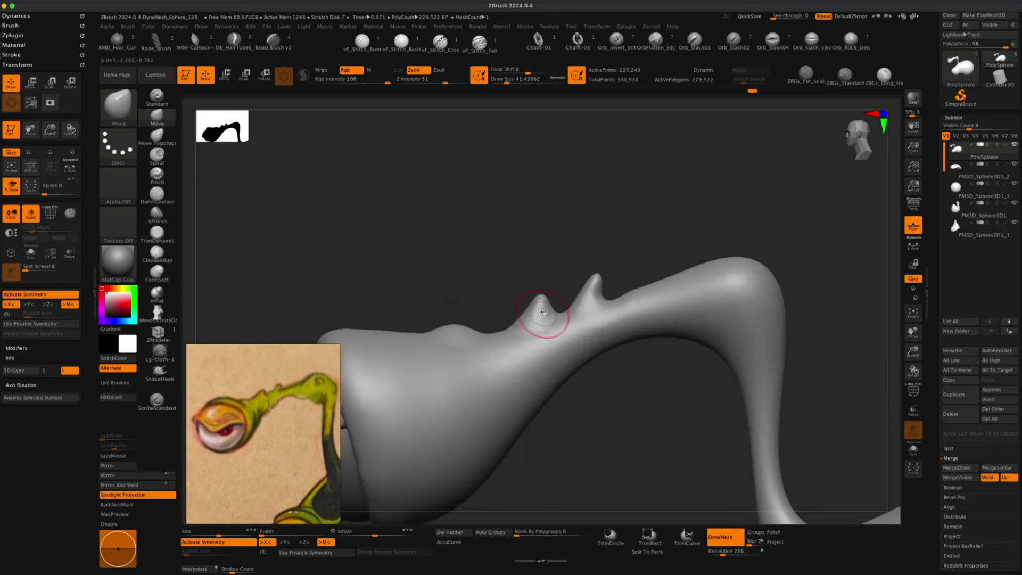
{"action": "left_click_drag", "start_coordinate": [527, 314], "coordinate": [524, 315]}
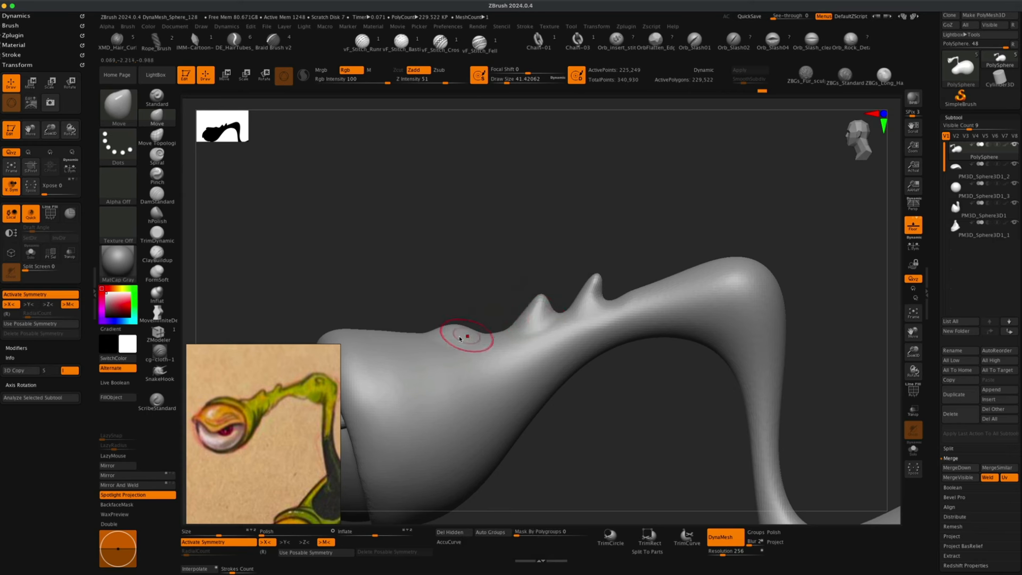
{"action": "left_click_drag", "start_coordinate": [427, 317], "coordinate": [429, 274], "text": "alt"}
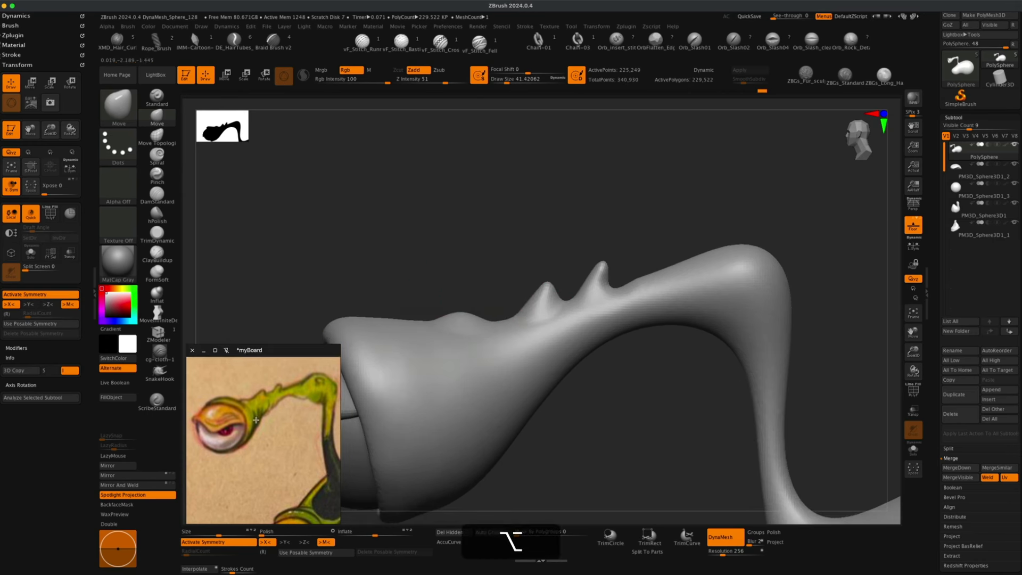
{"action": "mouse_move", "coordinate": [307, 304]}
{"action": "left_mouse_down", "text": "alt"}
{"action": "mouse_move", "coordinate": [338, 274]}
{"action": "mouse_move", "coordinate": [299, 238]}
{"action": "left_mouse_up", "text": "alt"}
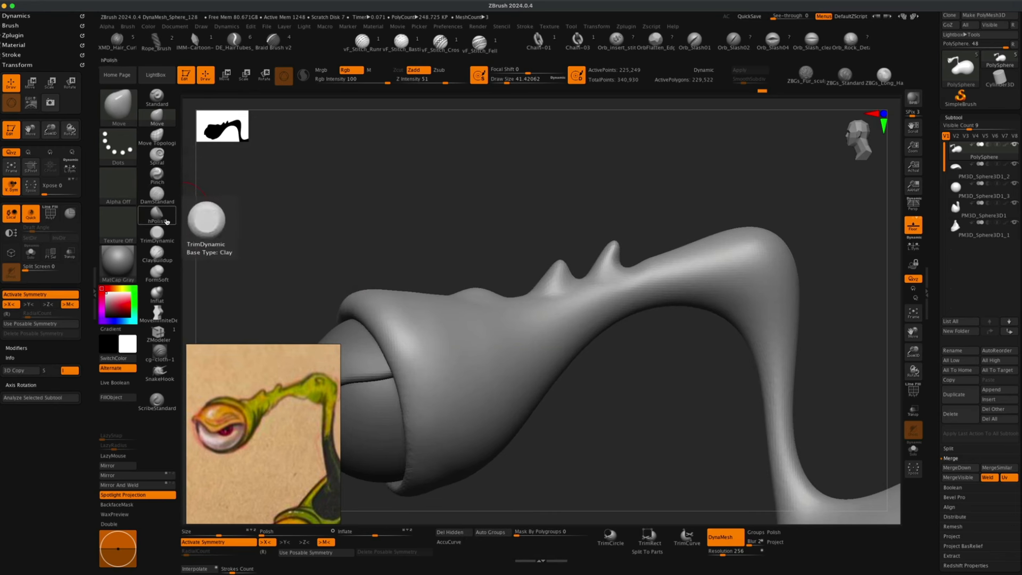
Try carving a groove into the stalk with the DamStandard brush, undoing the strokes.
{"action": "left_click", "coordinate": [157, 194]}
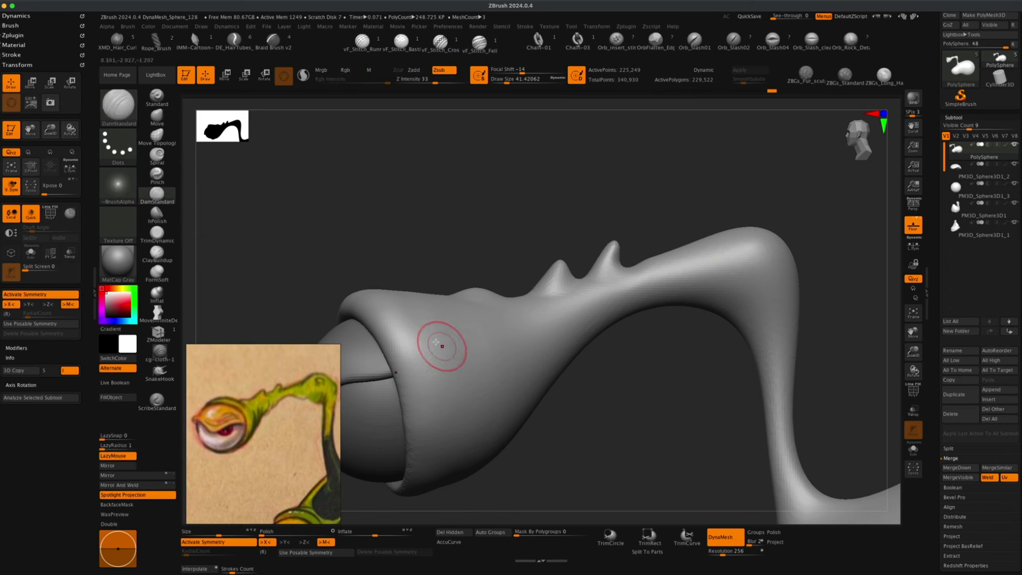
{"action": "left_click_drag", "start_coordinate": [459, 342], "coordinate": [455, 437]}
{"action": "key", "text": "super+z"}
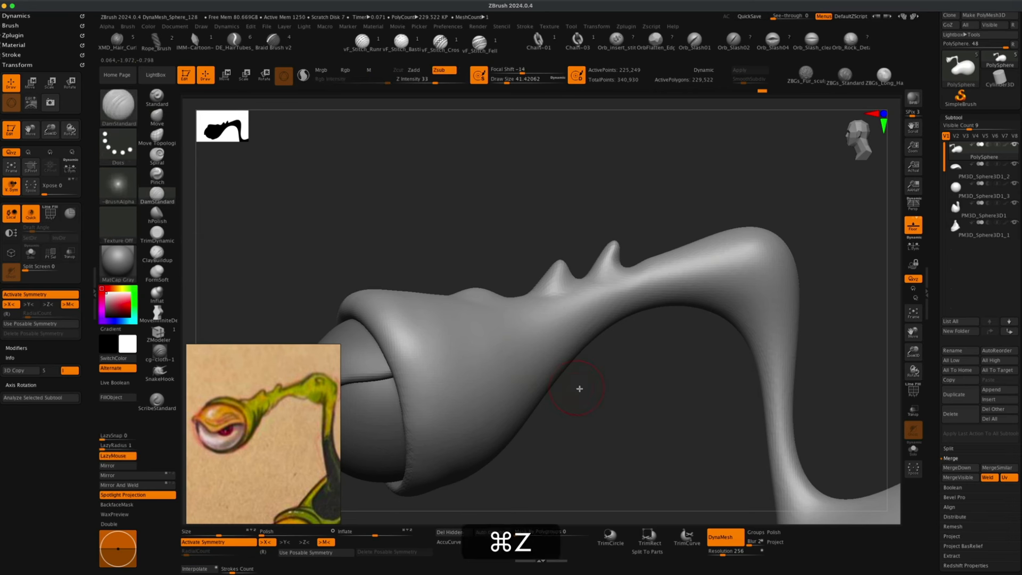
{"action": "key", "text": "alt+super+z"}
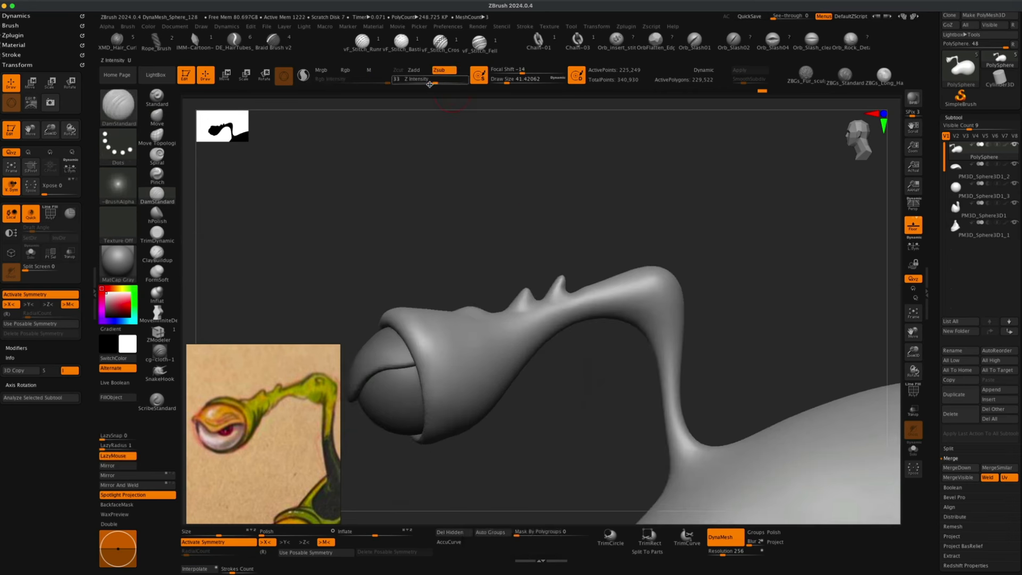
{"action": "mouse_move", "coordinate": [417, 223]}
{"action": "left_mouse_down", "text": "alt"}
{"action": "mouse_move", "coordinate": [463, 235]}
{"action": "mouse_move", "coordinate": [458, 195]}
{"action": "mouse_move", "coordinate": [463, 232]}
{"action": "mouse_move", "coordinate": [470, 220]}
{"action": "left_mouse_up", "text": "alt"}
{"action": "left_click_drag", "start_coordinate": [484, 328], "coordinate": [479, 417]}
{"action": "key", "text": "super+z"}
{"action": "key", "text": "super+z"}
{"action": "key", "text": "super+z"}
{"action": "key", "text": "super+z"}
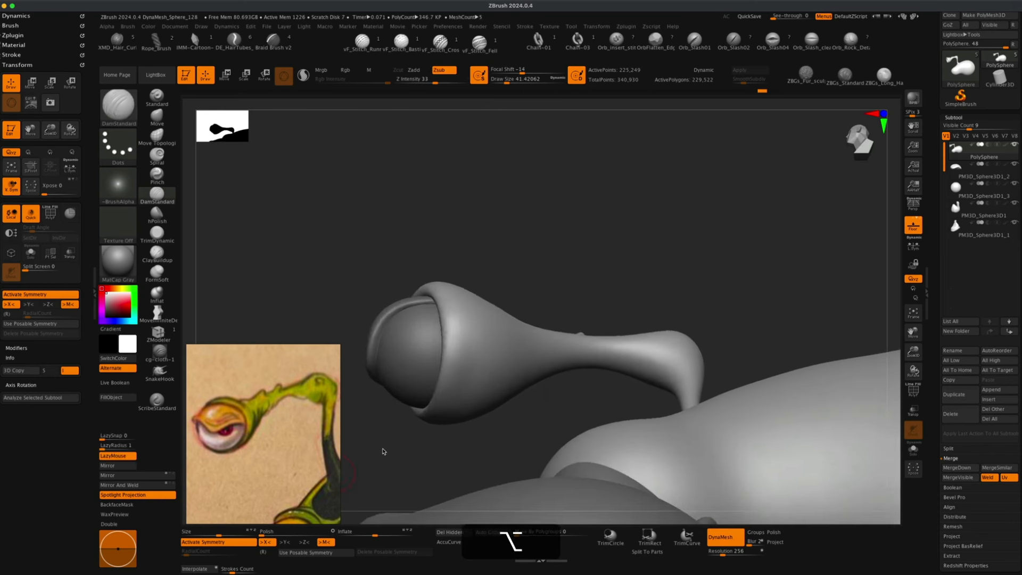
Carve a row of grooves across the side of the stalk with DamStandard, repeating the last stroke.
{"action": "mouse_move", "coordinate": [477, 441]}
{"action": "left_mouse_down"}
{"action": "mouse_move", "coordinate": [493, 406]}
{"action": "mouse_move", "coordinate": [479, 408]}
{"action": "mouse_move", "coordinate": [479, 393]}
{"action": "left_mouse_up"}
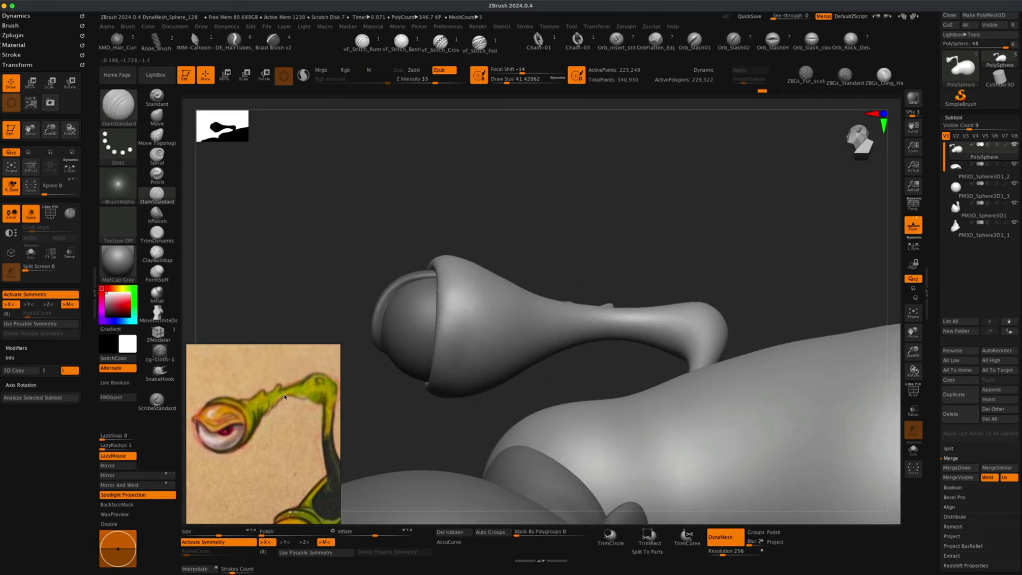
{"action": "left_click_drag", "start_coordinate": [472, 296], "coordinate": [468, 363]}
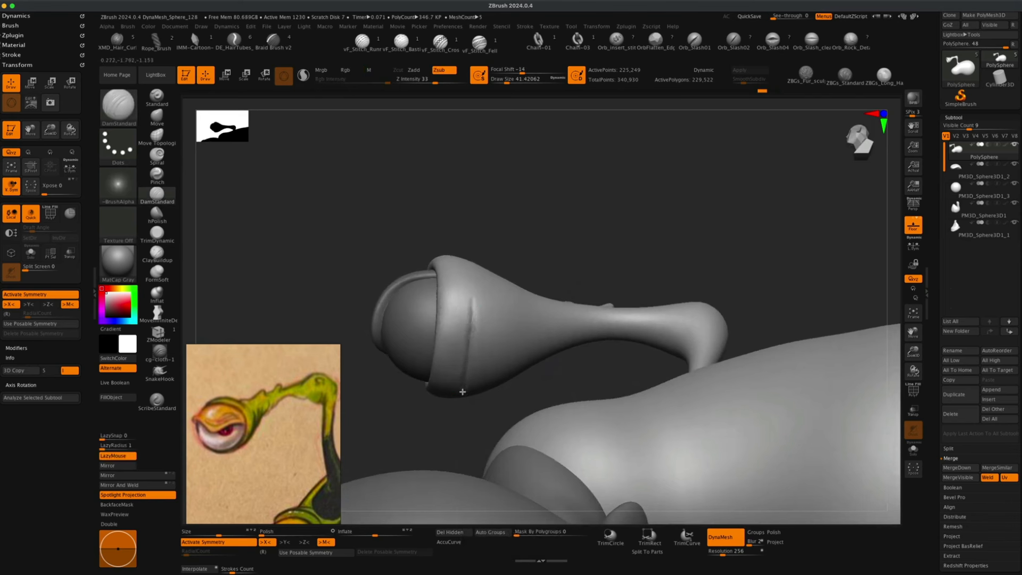
{"action": "key", "text": "super+z"}
{"action": "key", "text": "super+z"}
{"action": "key", "text": "1"}
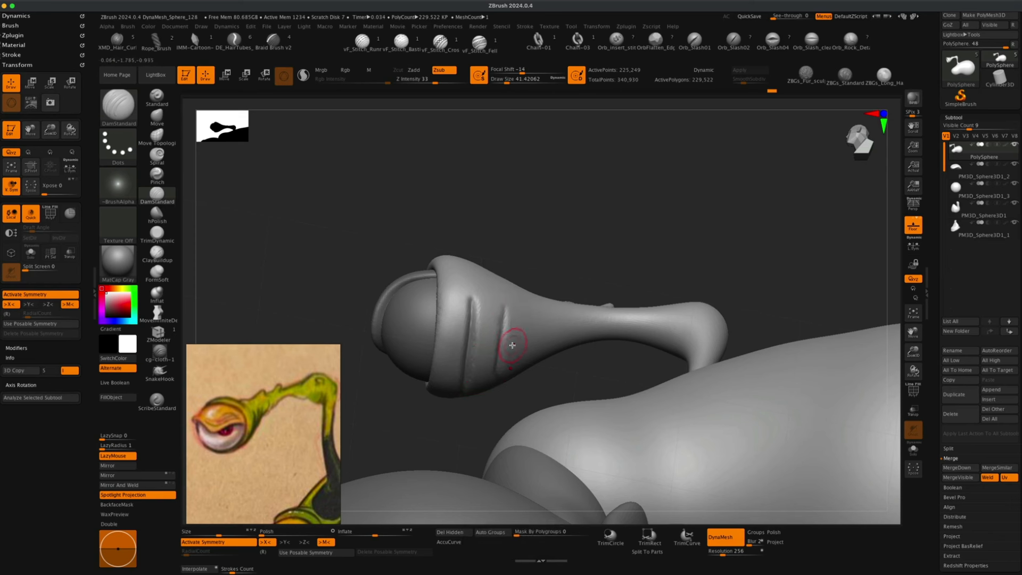
{"action": "key", "text": "1"}
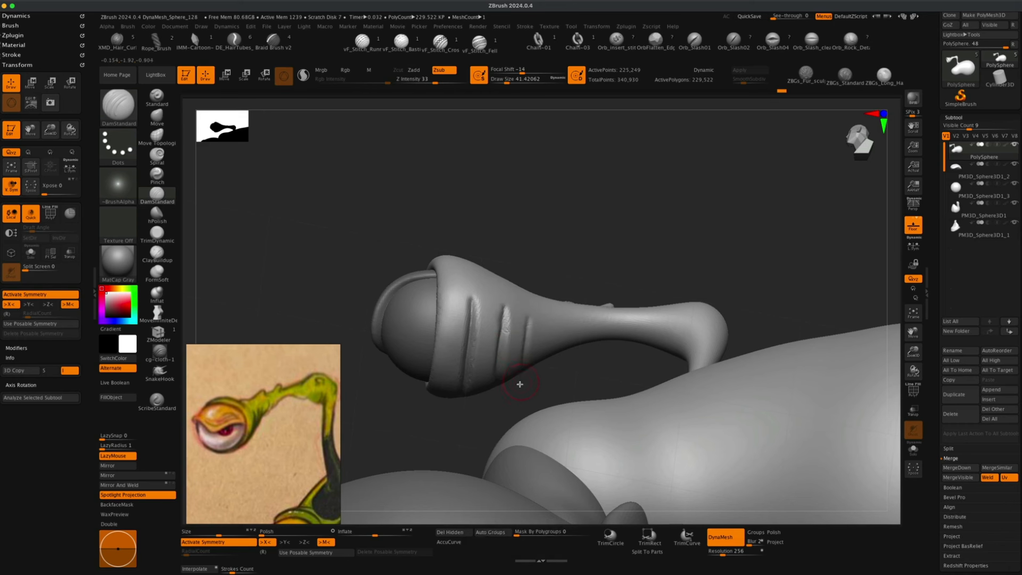
{"action": "key", "text": "1"}
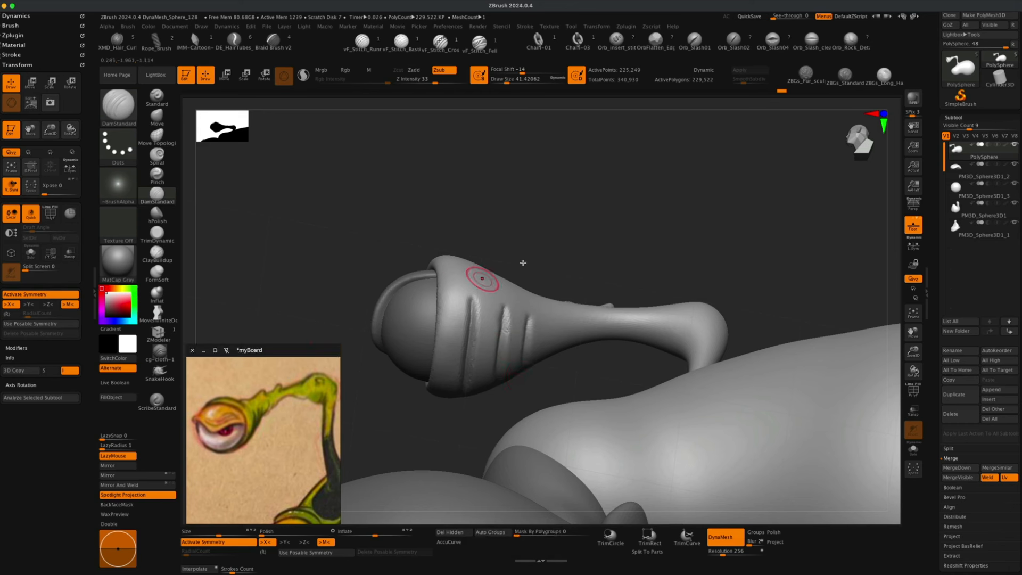
{"action": "left_click_drag", "start_coordinate": [562, 239], "coordinate": [568, 270]}
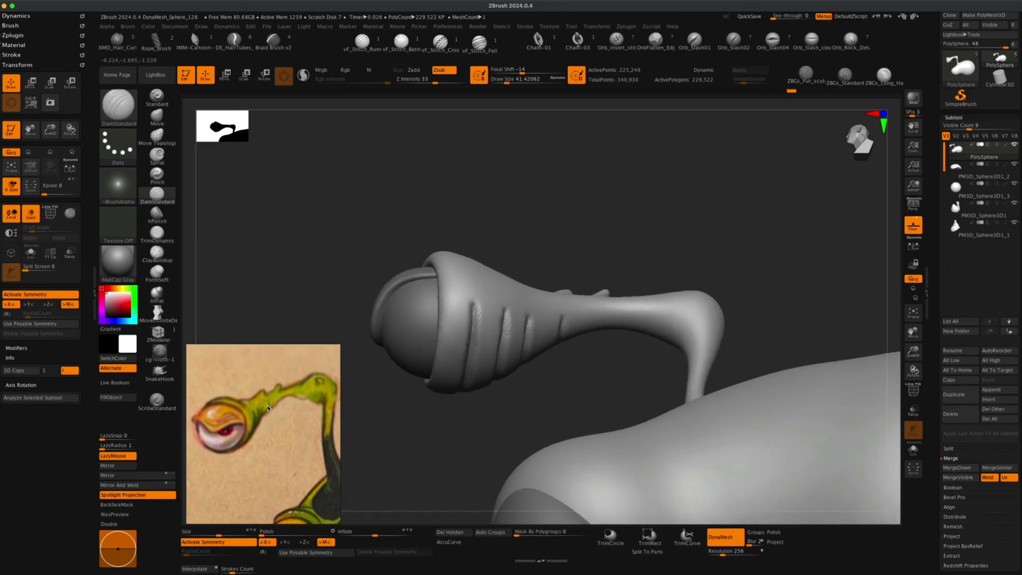
{"action": "mouse_move", "coordinate": [567, 382]}
{"action": "left_mouse_down"}
{"action": "mouse_move", "coordinate": [559, 395]}
{"action": "mouse_move", "coordinate": [568, 397]}
{"action": "mouse_move", "coordinate": [566, 379]}
{"action": "mouse_move", "coordinate": [564, 398]}
{"action": "mouse_move", "coordinate": [546, 403]}
{"action": "left_mouse_up"}
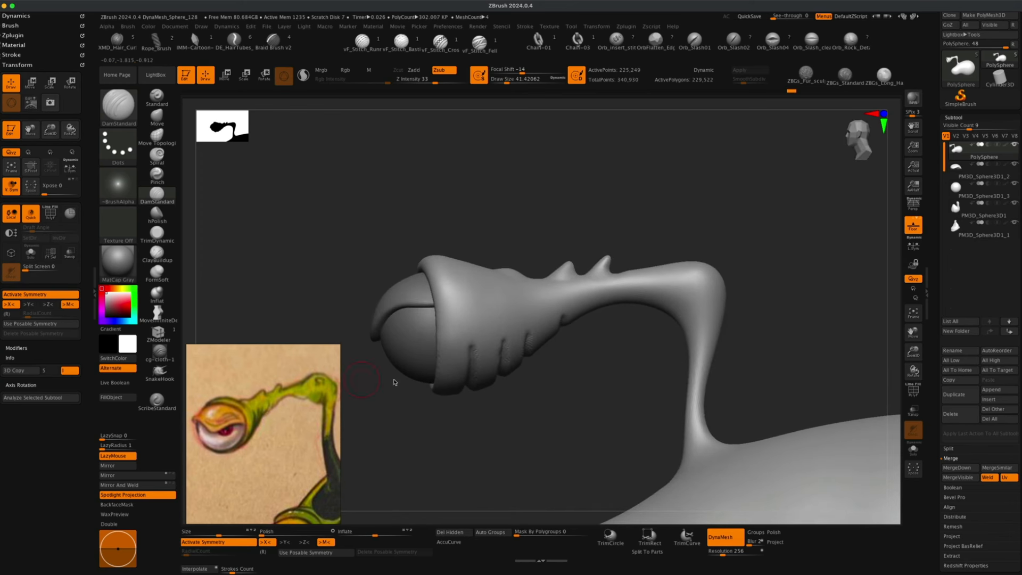
Inflate the stalk beneath the eye socket and around its bend with the Inflat brush.
{"action": "left_click_drag", "start_coordinate": [606, 386], "coordinate": [593, 384], "text": "alt"}
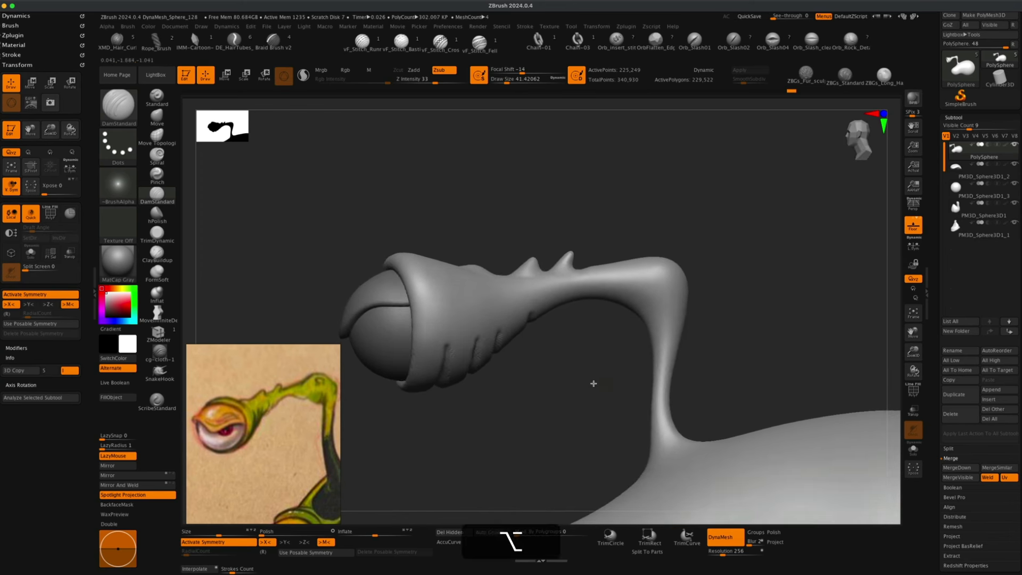
{"action": "left_click", "coordinate": [162, 299]}
{"action": "key", "text": "s"}
{"action": "left_click_drag", "start_coordinate": [297, 230], "coordinate": [304, 230]}
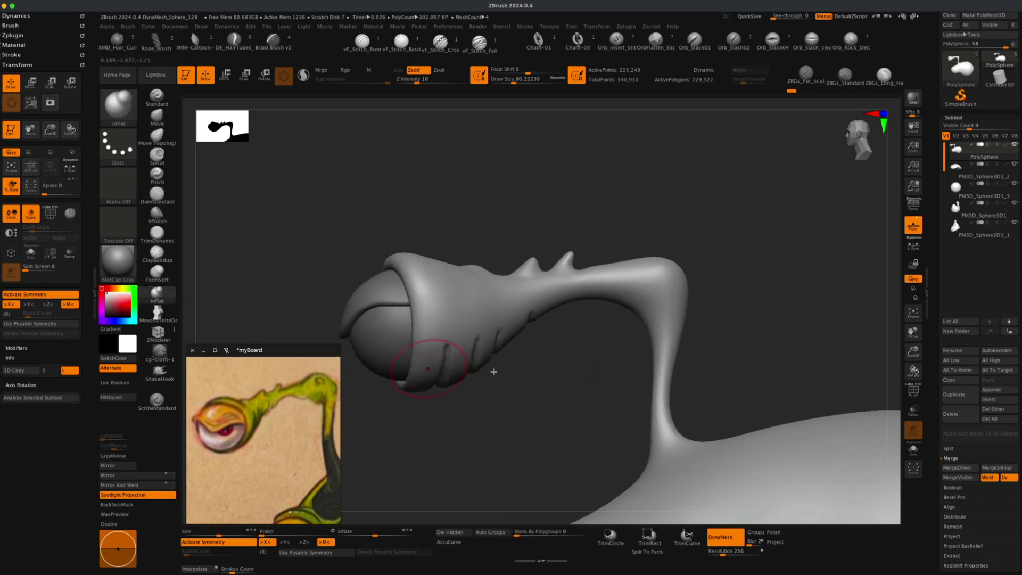
{"action": "mouse_move", "coordinate": [582, 346]}
{"action": "left_mouse_down"}
{"action": "mouse_move", "coordinate": [598, 335]}
{"action": "mouse_move", "coordinate": [588, 326]}
{"action": "mouse_move", "coordinate": [598, 336]}
{"action": "left_mouse_up"}
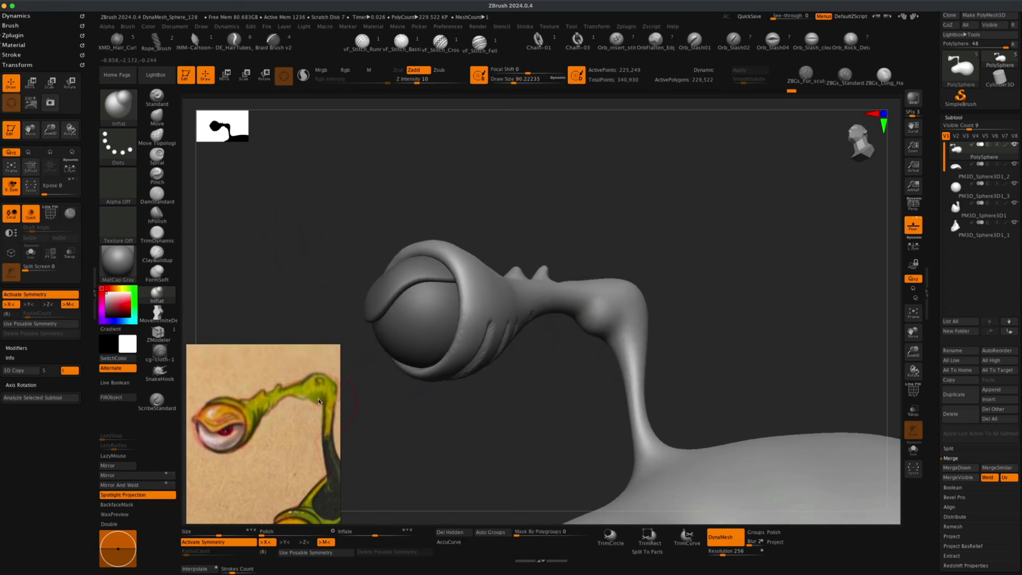
{"action": "left_click_drag", "start_coordinate": [532, 397], "coordinate": [555, 381]}
{"action": "key", "text": "s"}
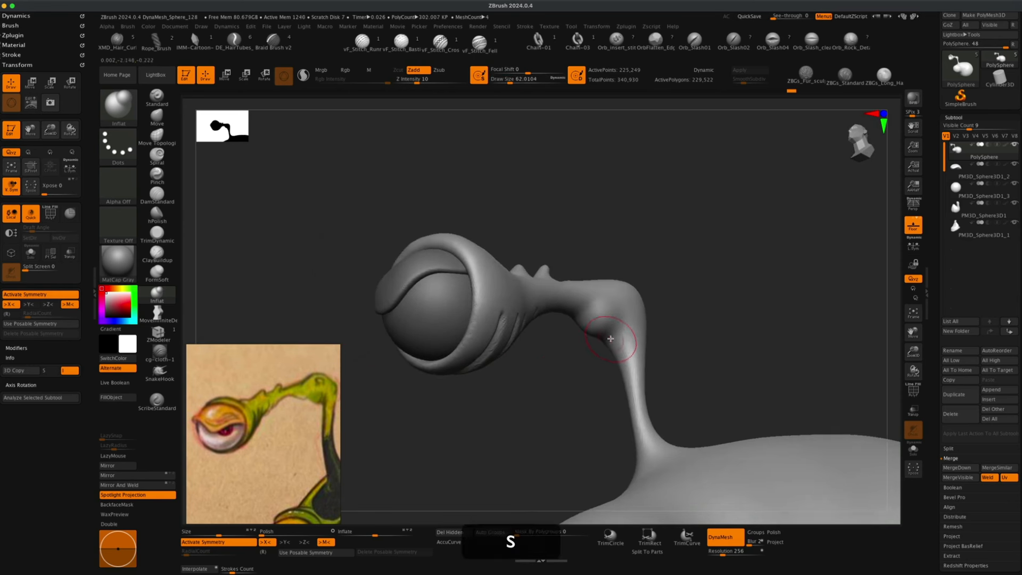
{"action": "left_click_drag", "start_coordinate": [616, 335], "coordinate": [610, 344]}
{"action": "mouse_move", "coordinate": [578, 388]}
{"action": "left_mouse_down"}
{"action": "mouse_move", "coordinate": [541, 406]}
{"action": "mouse_move", "coordinate": [500, 401]}
{"action": "mouse_move", "coordinate": [534, 388]}
{"action": "mouse_move", "coordinate": [549, 410]}
{"action": "left_mouse_up"}
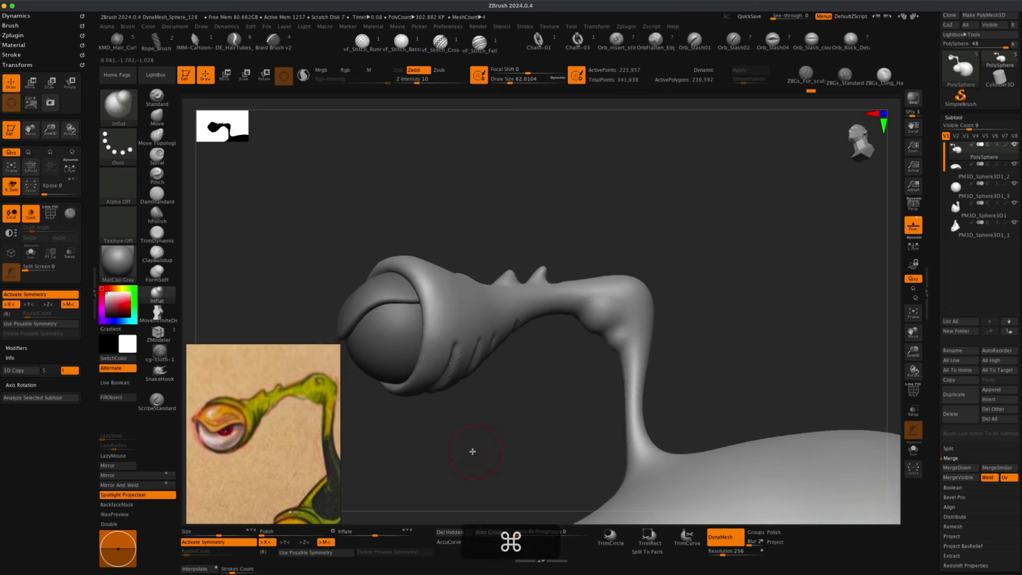
{"action": "left_click_drag", "start_coordinate": [472, 451], "coordinate": [453, 454]}
{"action": "key", "text": "super"}
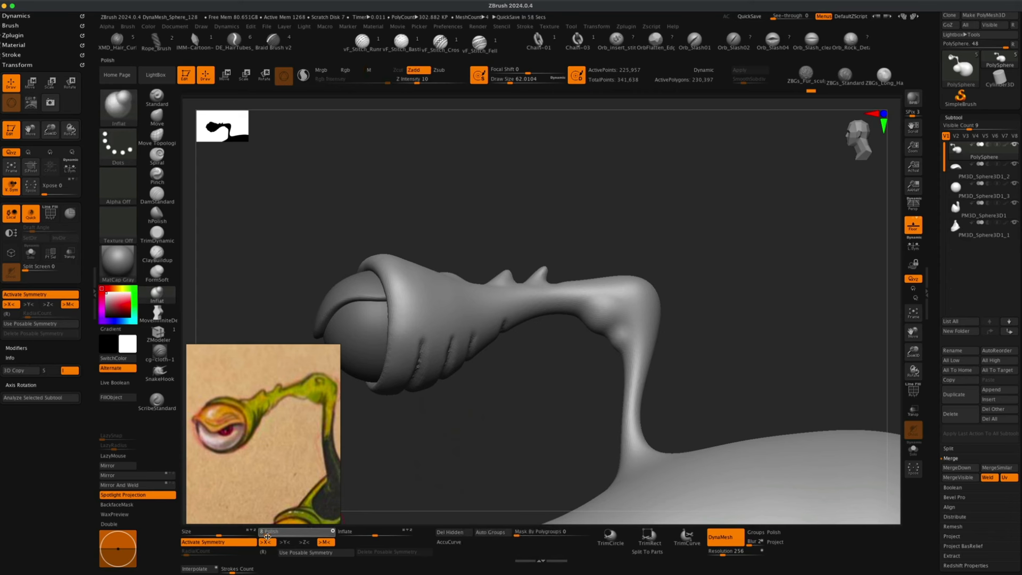
Refine the lower rim of the eye socket with further Inflat strokes.
{"action": "left_click", "coordinate": [267, 537]}
{"action": "mouse_move", "coordinate": [516, 405]}
{"action": "left_mouse_down"}
{"action": "mouse_move", "coordinate": [516, 389]}
{"action": "mouse_move", "coordinate": [535, 420]}
{"action": "mouse_move", "coordinate": [497, 402]}
{"action": "mouse_move", "coordinate": [514, 406]}
{"action": "mouse_move", "coordinate": [516, 385]}
{"action": "left_mouse_up"}
{"action": "left_click_drag", "start_coordinate": [512, 416], "coordinate": [533, 417]}
{"action": "left_click_drag", "start_coordinate": [526, 406], "coordinate": [526, 376], "text": "alt"}
{"action": "mouse_move", "coordinate": [533, 399]}
{"action": "left_mouse_down", "text": "alt"}
{"action": "mouse_move", "coordinate": [513, 381]}
{"action": "mouse_move", "coordinate": [535, 414]}
{"action": "left_mouse_up", "text": "alt"}
{"action": "left_click_drag", "start_coordinate": [502, 380], "coordinate": [540, 380]}
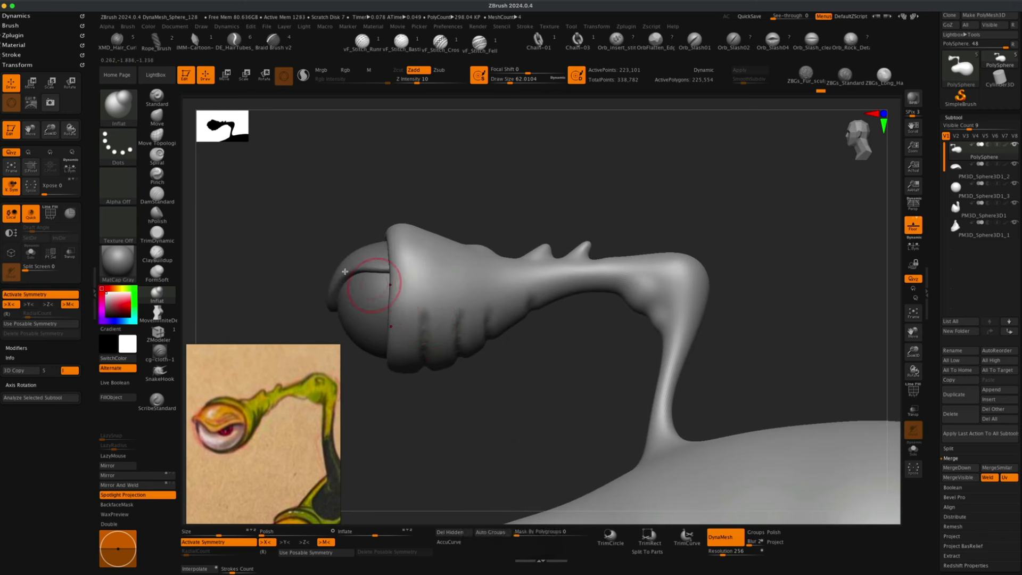
Select the Pinch brush and resize it over the socket rim.
{"action": "left_click", "coordinate": [157, 175]}
{"action": "key", "text": "s"}
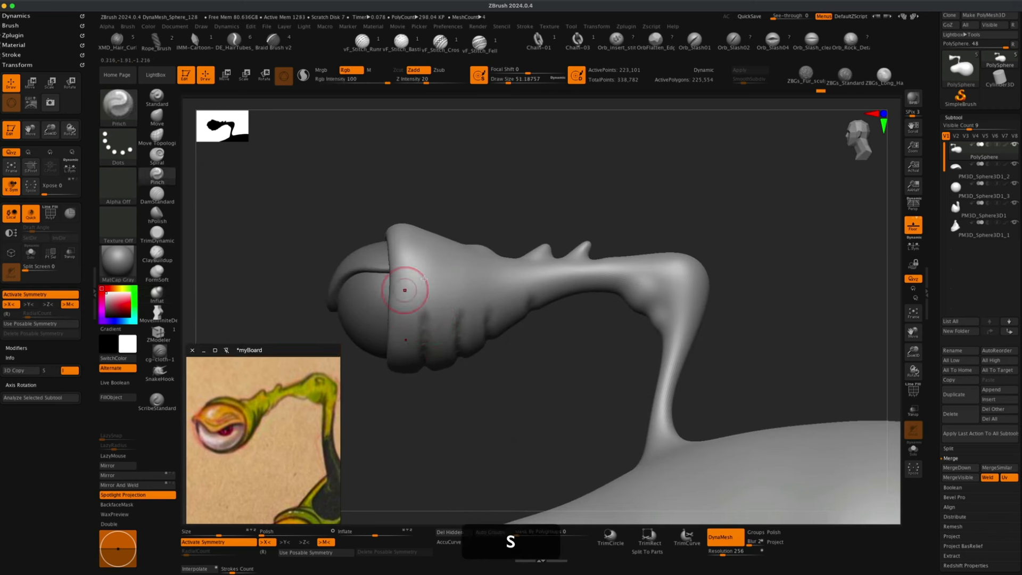
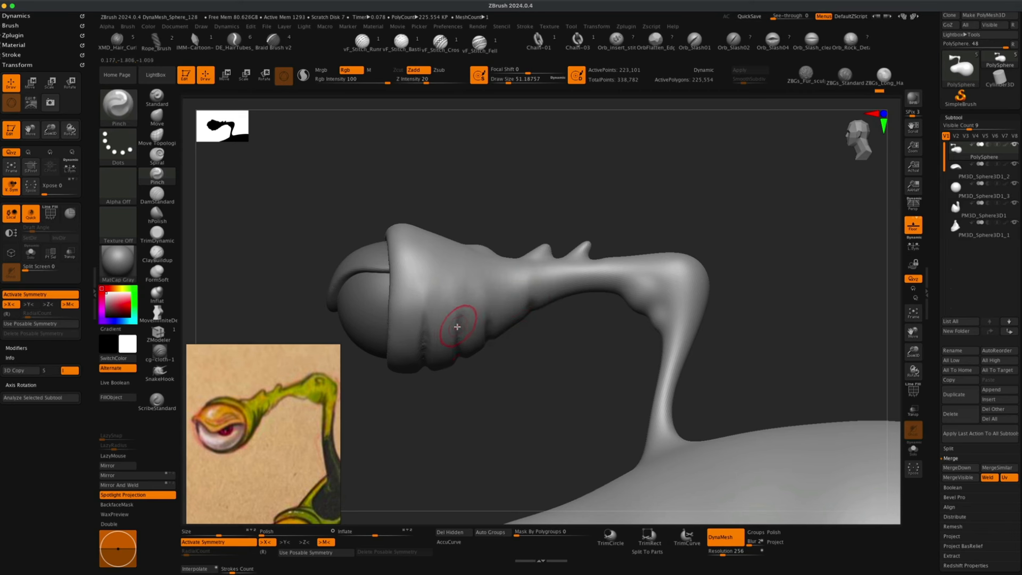
Pinch the socket's lower rim, then remesh the head with DynaMesh at resolution 512.
{"action": "left_click_drag", "start_coordinate": [516, 383], "coordinate": [481, 360]}
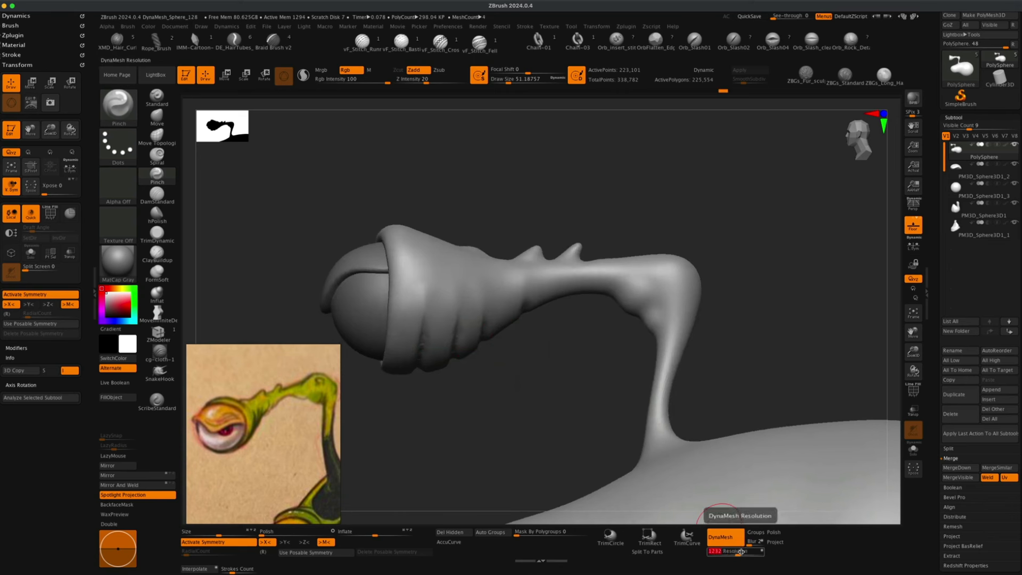
{"action": "type", "text": "5"}
{"action": "key", "text": "Return"}
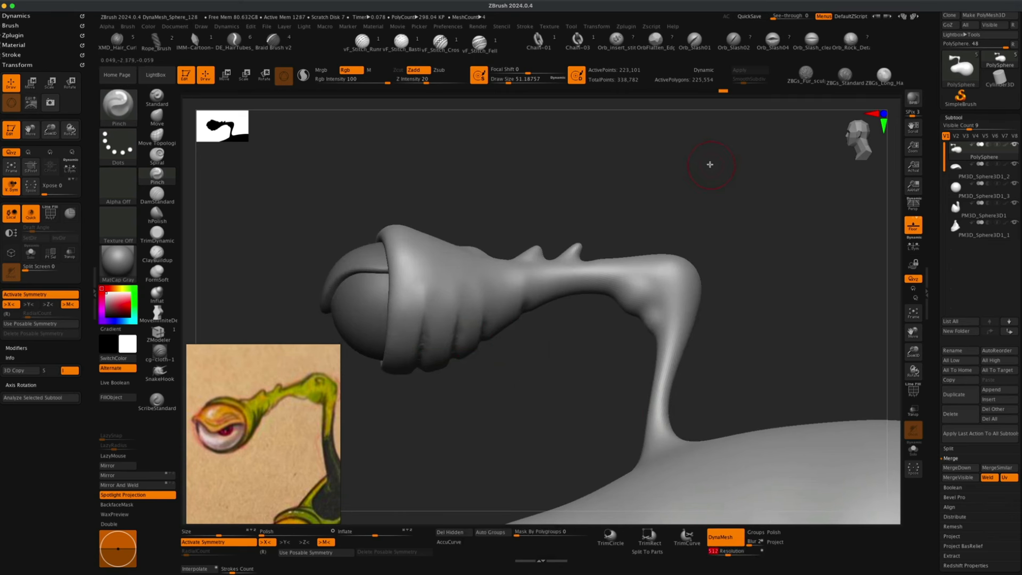
{"action": "mouse_move", "coordinate": [710, 161]}
{"action": "left_mouse_down", "text": "super"}
{"action": "mouse_move", "coordinate": [773, 232]}
{"action": "mouse_move", "coordinate": [764, 213]}
{"action": "left_mouse_up", "text": "super"}
Smooth the grooved side of the stalk beneath the eye socket.
{"action": "left_click_drag", "start_coordinate": [508, 379], "coordinate": [519, 407]}
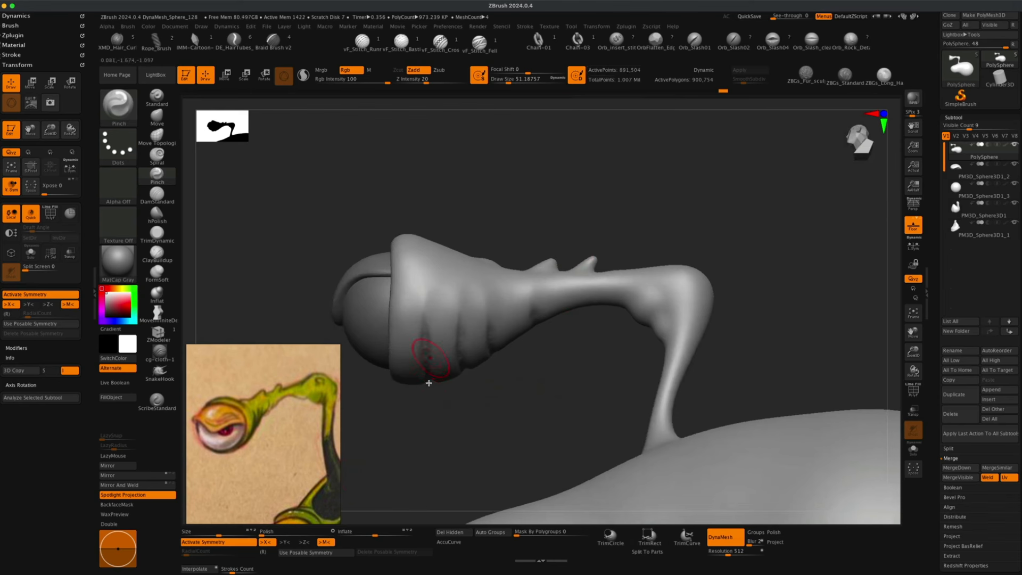
{"action": "left_click_drag", "start_coordinate": [264, 535], "coordinate": [274, 537]}
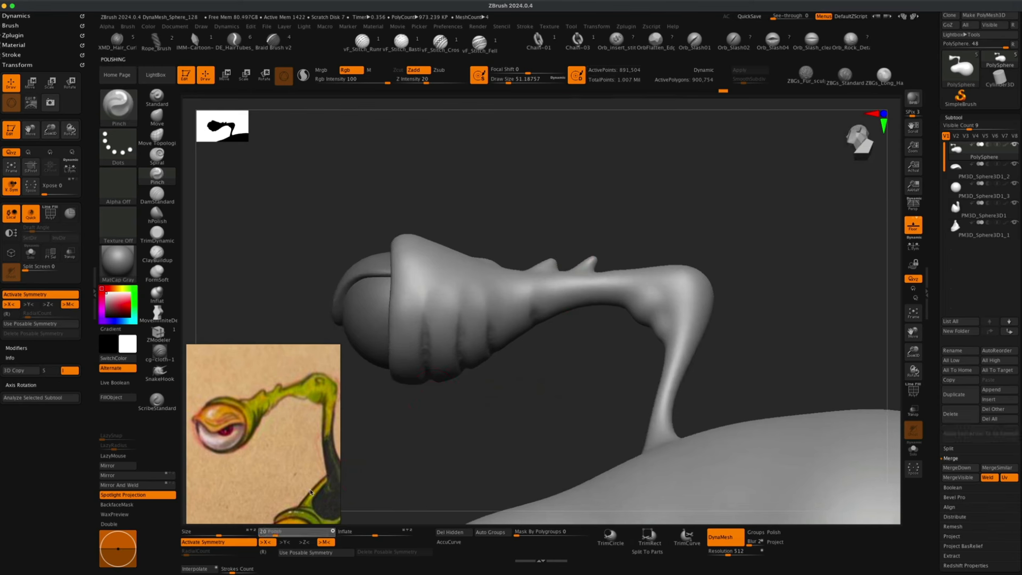
{"action": "left_click_drag", "start_coordinate": [429, 425], "coordinate": [449, 401]}
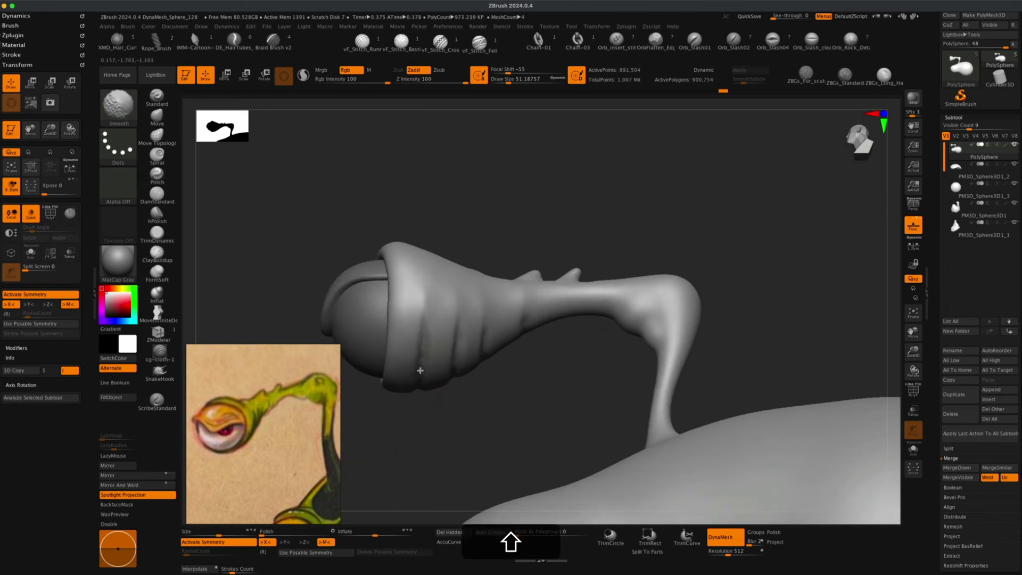
{"action": "left_click_drag", "start_coordinate": [420, 371], "coordinate": [442, 367], "text": "shift"}
{"action": "left_click_drag", "start_coordinate": [493, 413], "coordinate": [504, 395]}
{"action": "left_click_drag", "start_coordinate": [463, 354], "coordinate": [465, 383], "text": "shift"}
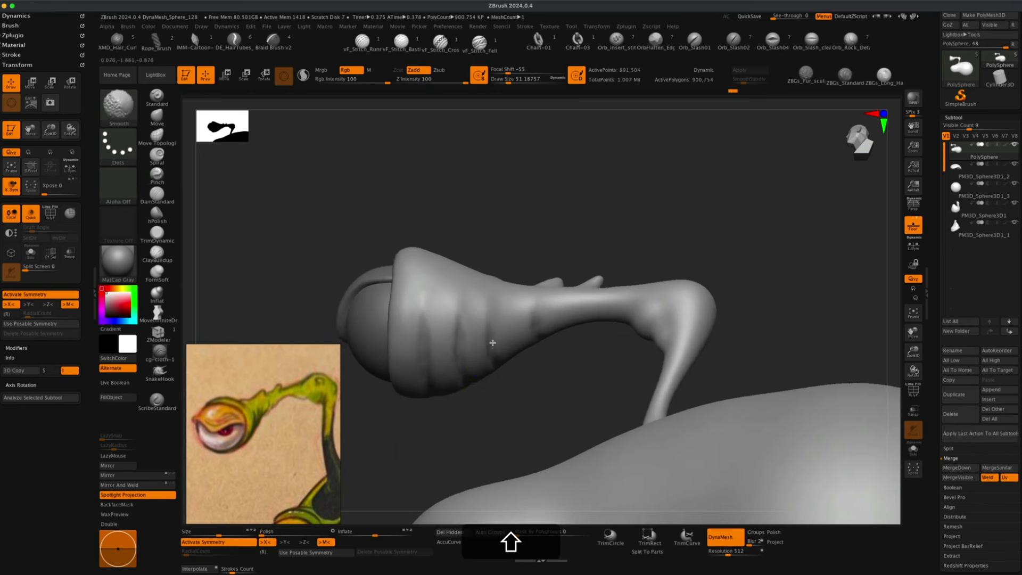
Pinch the socket's lower rim once more and undo a trial DamStandard stroke on the stalk.
{"action": "mouse_move", "coordinate": [615, 359]}
{"action": "left_mouse_down"}
{"action": "mouse_move", "coordinate": [570, 374]}
{"action": "mouse_move", "coordinate": [569, 385]}
{"action": "left_mouse_up"}
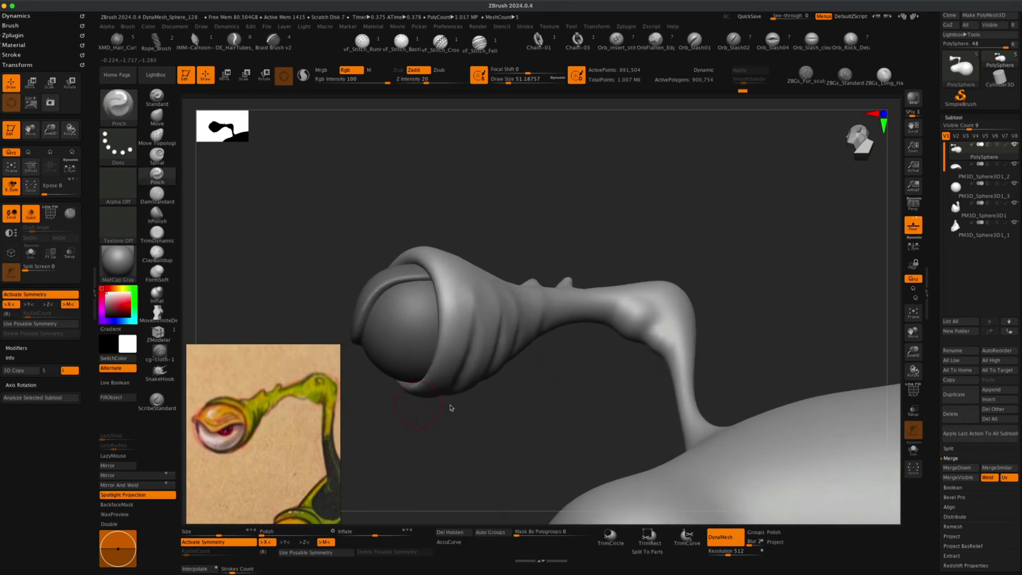
{"action": "left_click_drag", "start_coordinate": [506, 423], "coordinate": [506, 410], "text": "alt"}
{"action": "left_click", "coordinate": [166, 195]}
{"action": "left_click_drag", "start_coordinate": [592, 385], "coordinate": [641, 364], "text": "alt"}
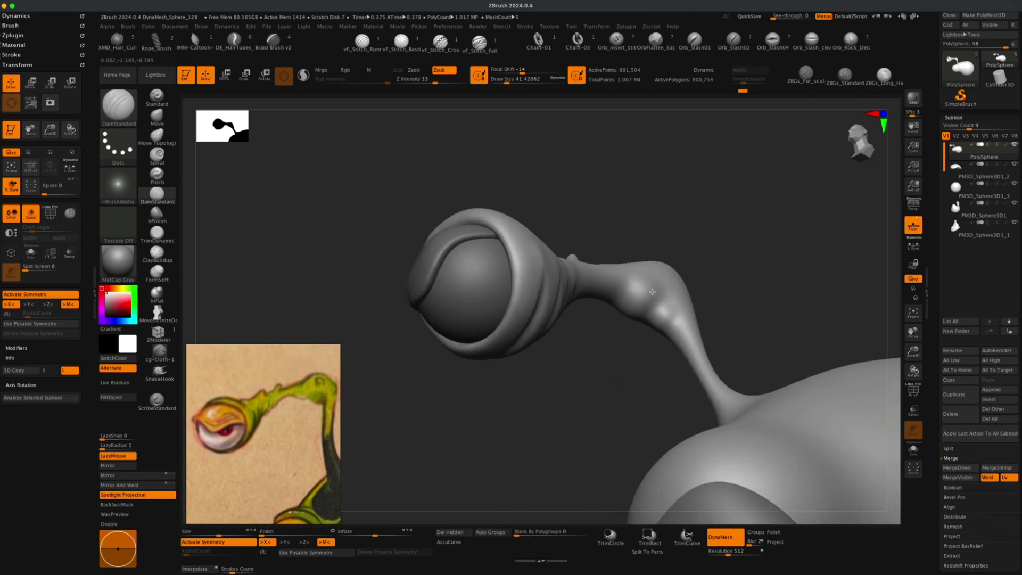
{"action": "key", "text": "super+z"}
Set DamStandard's Z intensity to 27 and enlarge the brush, then undo the last three edits.
{"action": "key", "text": "s"}
{"action": "left_click_drag", "start_coordinate": [600, 348], "coordinate": [596, 348]}
{"action": "left_click", "coordinate": [435, 83]}
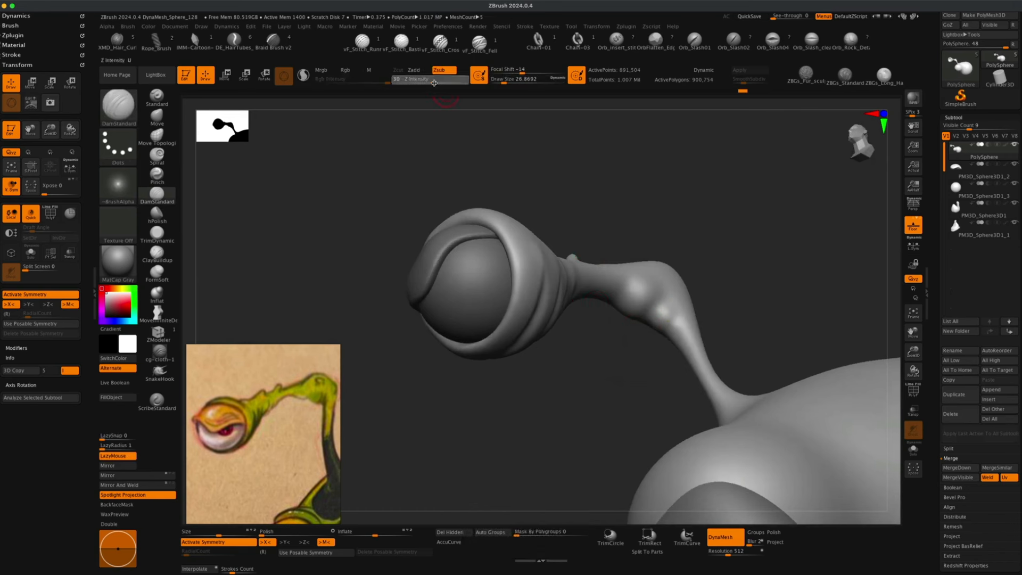
{"action": "left_click_drag", "start_coordinate": [434, 83], "coordinate": [432, 83]}
{"action": "key", "text": "s"}
{"action": "left_click_drag", "start_coordinate": [620, 217], "coordinate": [643, 217]}
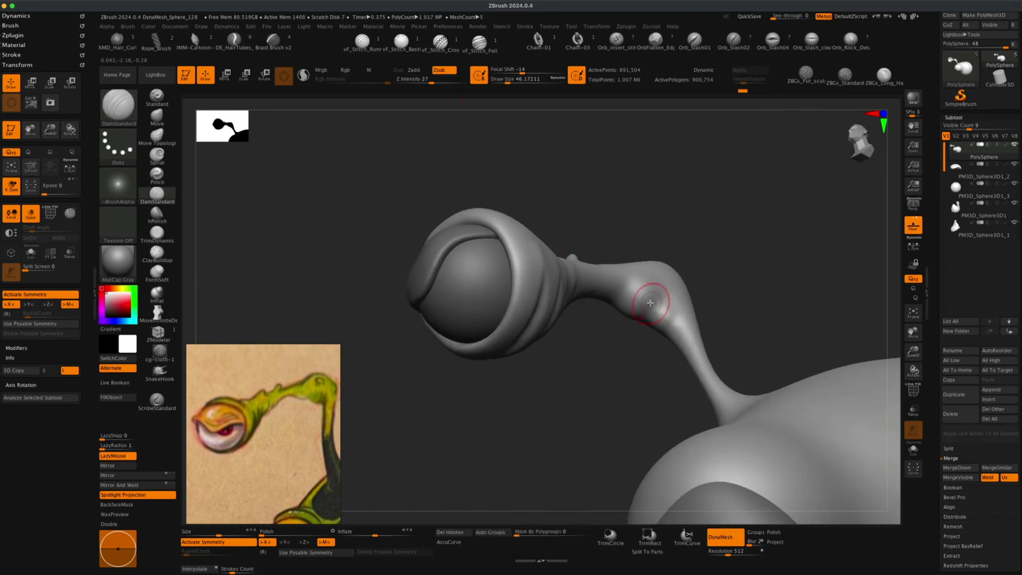
{"action": "key", "text": "super+z"}
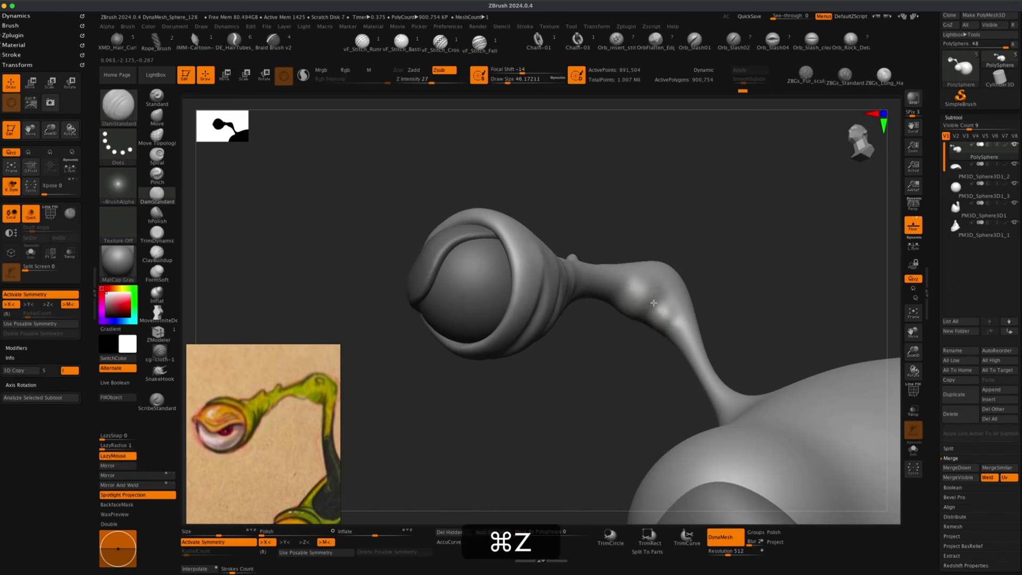
{"action": "key", "text": "super+z"}
{"action": "key", "text": "super+z"}
Carve a groove around the stalk's bend with DamStandard.
{"action": "left_click_drag", "start_coordinate": [632, 338], "coordinate": [648, 321]}
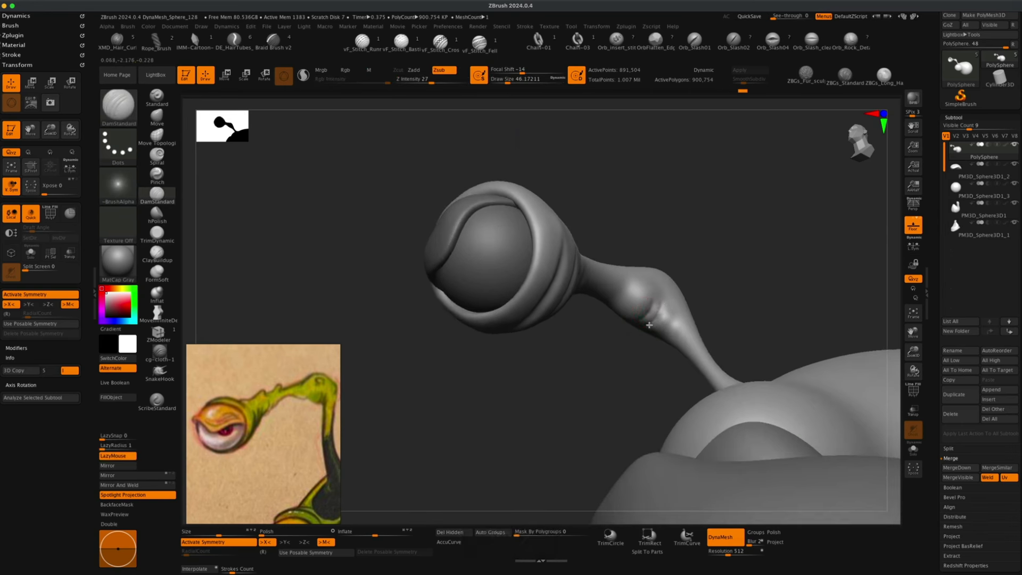
{"action": "mouse_move", "coordinate": [645, 326]}
{"action": "left_mouse_down"}
{"action": "mouse_move", "coordinate": [595, 372]}
{"action": "mouse_move", "coordinate": [596, 342]}
{"action": "left_mouse_up"}
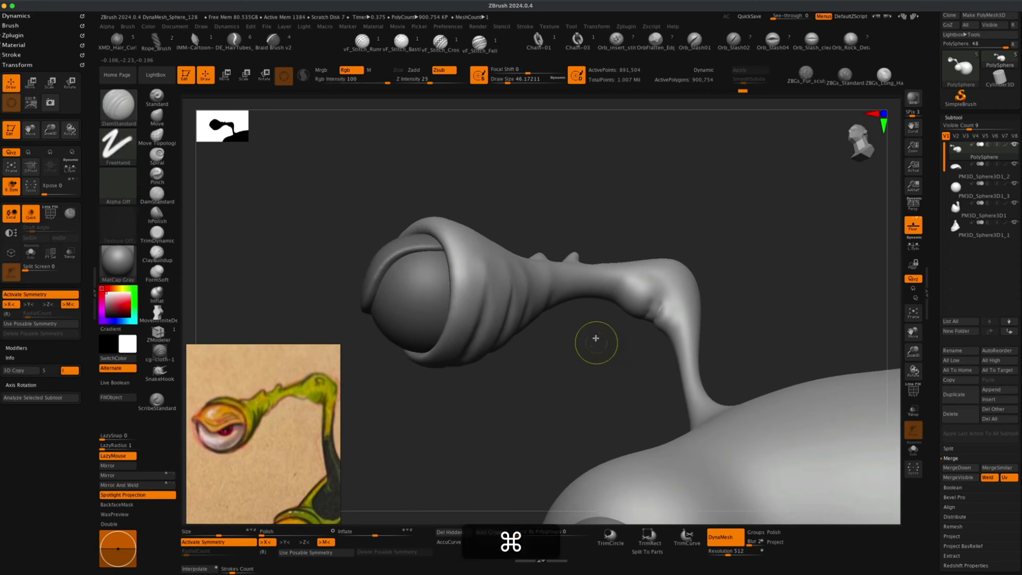
{"action": "key", "text": "shift+super+z"}
{"action": "key", "text": "super+z"}
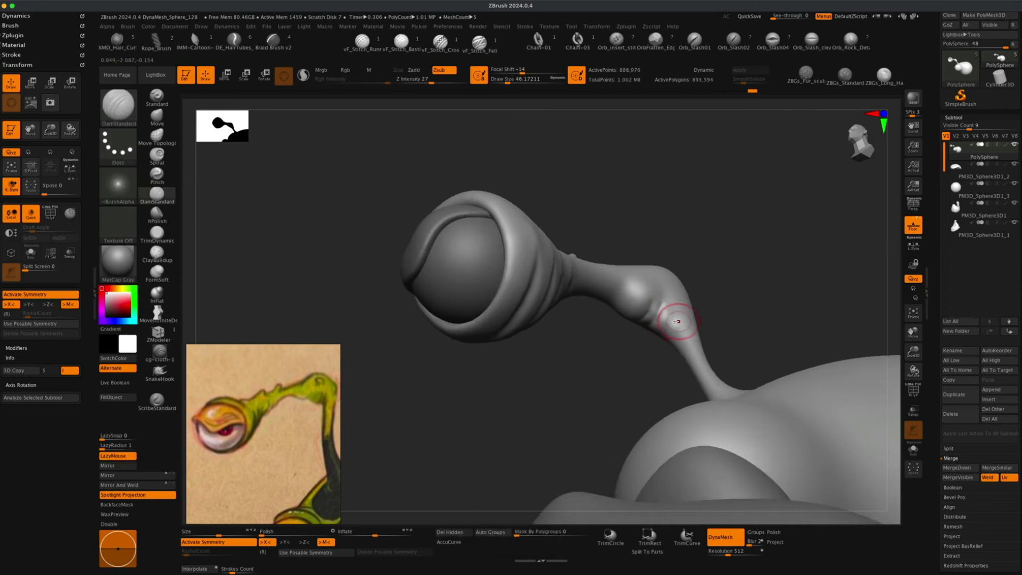
{"action": "left_click_drag", "start_coordinate": [655, 328], "coordinate": [678, 309], "text": "shift"}
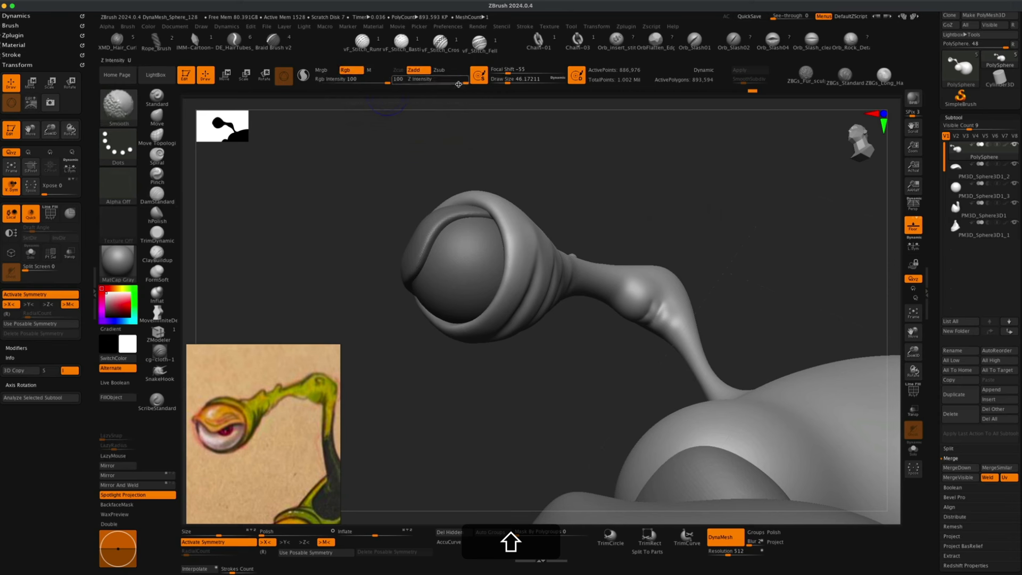
Set the Smooth brush's intensity to 50.
{"action": "left_click_drag", "start_coordinate": [464, 81], "coordinate": [426, 80]}
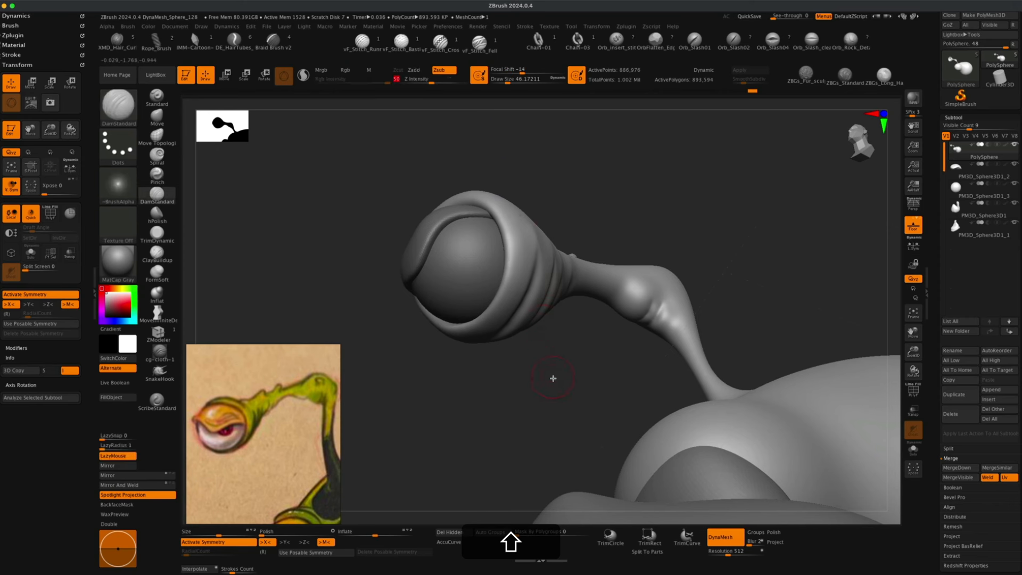
{"action": "left_click_drag", "start_coordinate": [548, 373], "coordinate": [555, 360]}
{"action": "key", "text": "shift"}
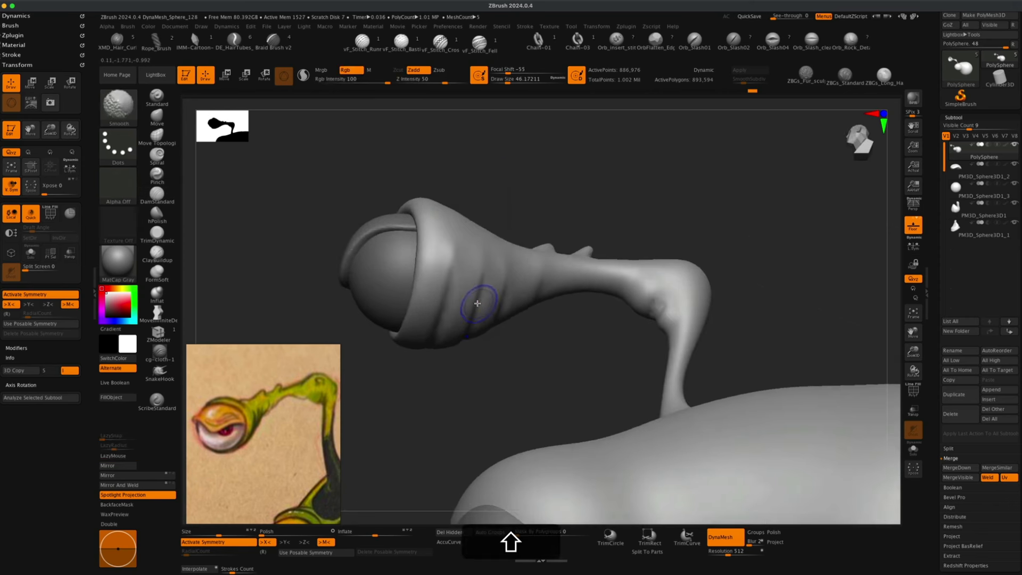
{"action": "mouse_move", "coordinate": [563, 360]}
{"action": "left_mouse_down"}
{"action": "mouse_move", "coordinate": [568, 385]}
{"action": "mouse_move", "coordinate": [589, 338]}
{"action": "mouse_move", "coordinate": [722, 251]}
{"action": "left_mouse_up"}
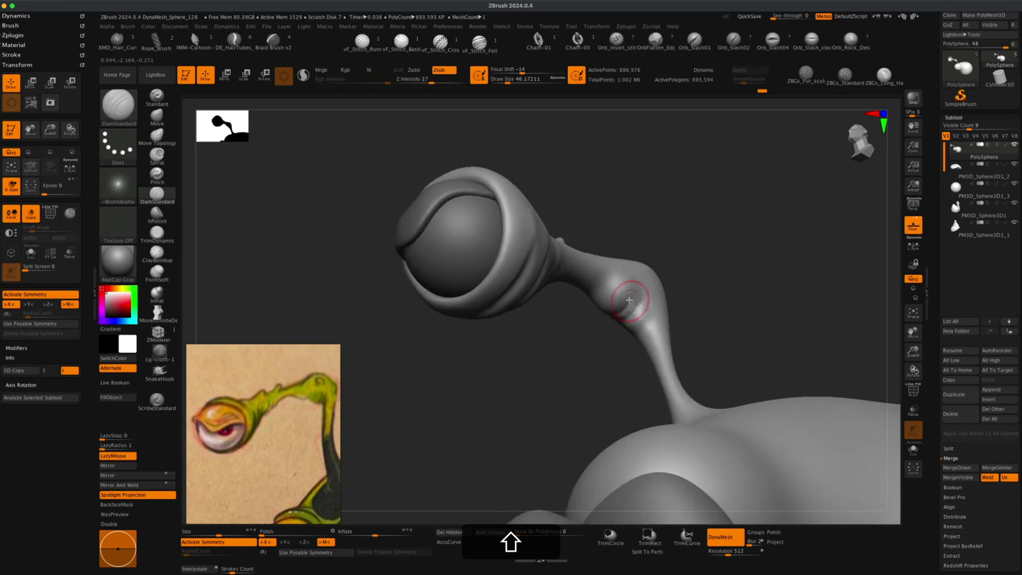
Deepen the grooves on the inner side of the stalk's bend with DamStandard, resizing the brush.
{"action": "left_click_drag", "start_coordinate": [630, 298], "coordinate": [610, 317]}
{"action": "mouse_move", "coordinate": [699, 287]}
{"action": "left_mouse_down"}
{"action": "mouse_move", "coordinate": [707, 260]}
{"action": "mouse_move", "coordinate": [719, 278]}
{"action": "mouse_move", "coordinate": [716, 235]}
{"action": "left_mouse_up"}
{"action": "key", "text": "super+z"}
{"action": "key", "text": "s"}
{"action": "left_click_drag", "start_coordinate": [630, 300], "coordinate": [607, 322]}
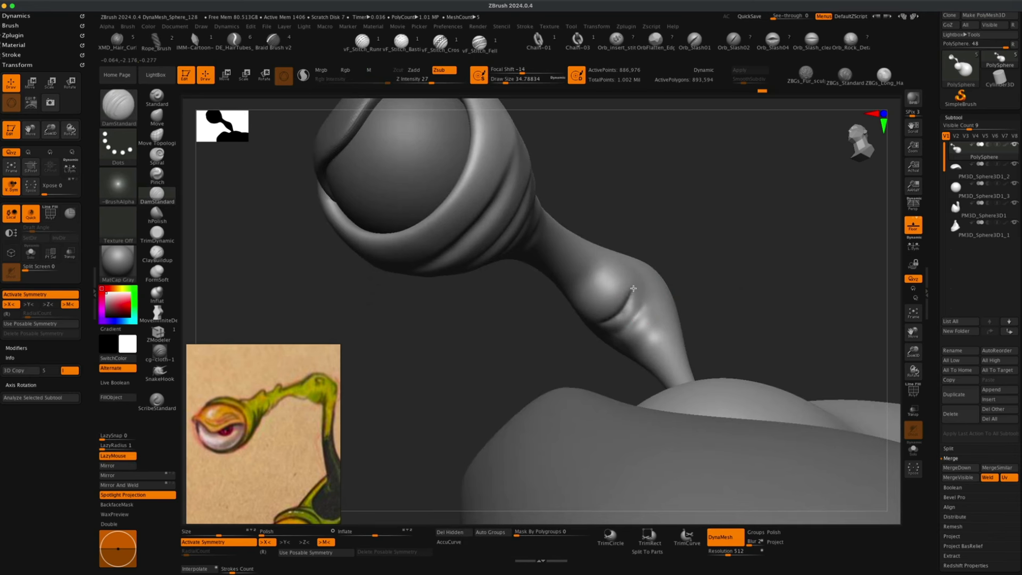
{"action": "left_click_drag", "start_coordinate": [633, 289], "coordinate": [634, 288]}
Turn the model to face the eye and select the eyelid subtool.
{"action": "left_click_drag", "start_coordinate": [739, 246], "coordinate": [706, 283]}
{"action": "mouse_move", "coordinate": [522, 369]}
{"action": "left_mouse_down", "text": "super"}
{"action": "mouse_move", "coordinate": [547, 397]}
{"action": "mouse_move", "coordinate": [568, 399]}
{"action": "left_mouse_up", "text": "super"}
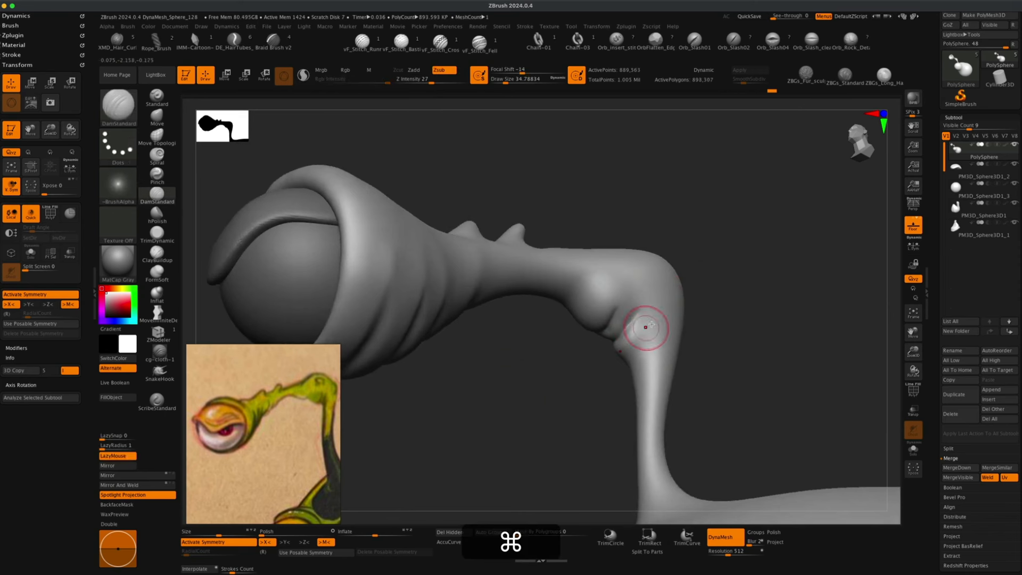
{"action": "left_click_drag", "start_coordinate": [719, 281], "coordinate": [669, 278], "text": "alt"}
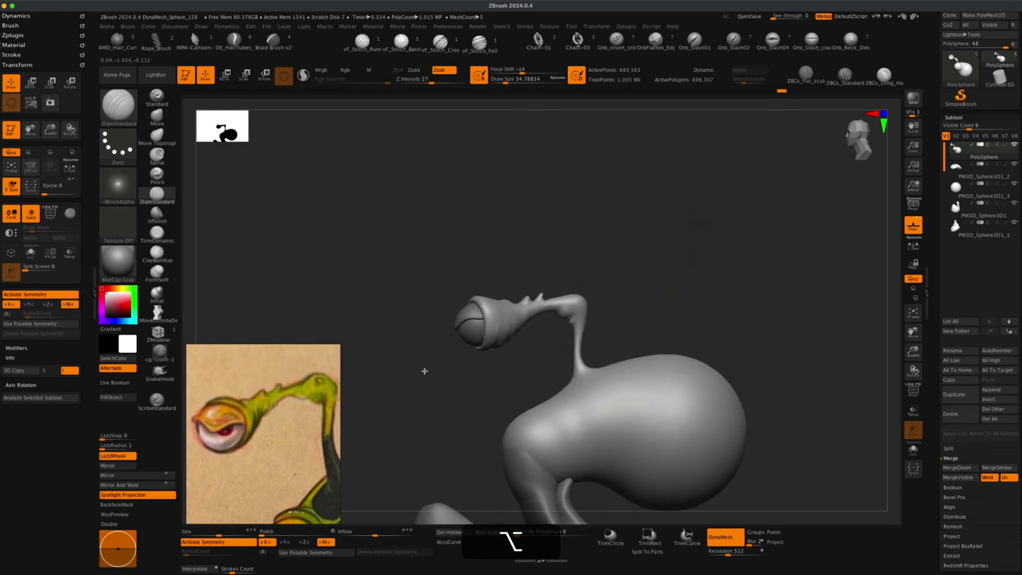
{"action": "left_click_drag", "start_coordinate": [424, 367], "coordinate": [306, 431], "text": "alt"}
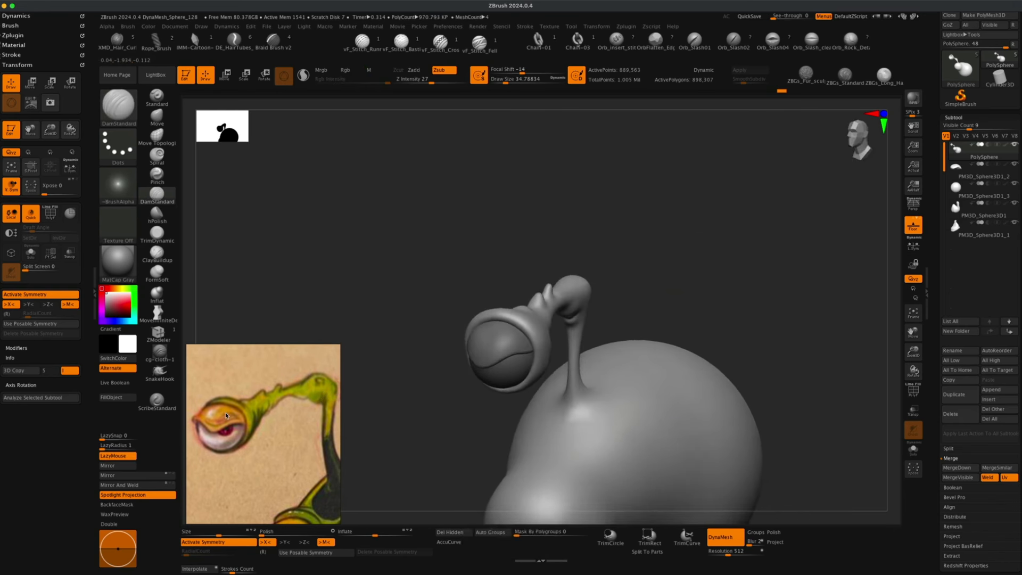
{"action": "left_click_drag", "start_coordinate": [396, 326], "coordinate": [438, 311], "text": "alt"}
{"action": "left_click_drag", "start_coordinate": [664, 267], "coordinate": [571, 342]}
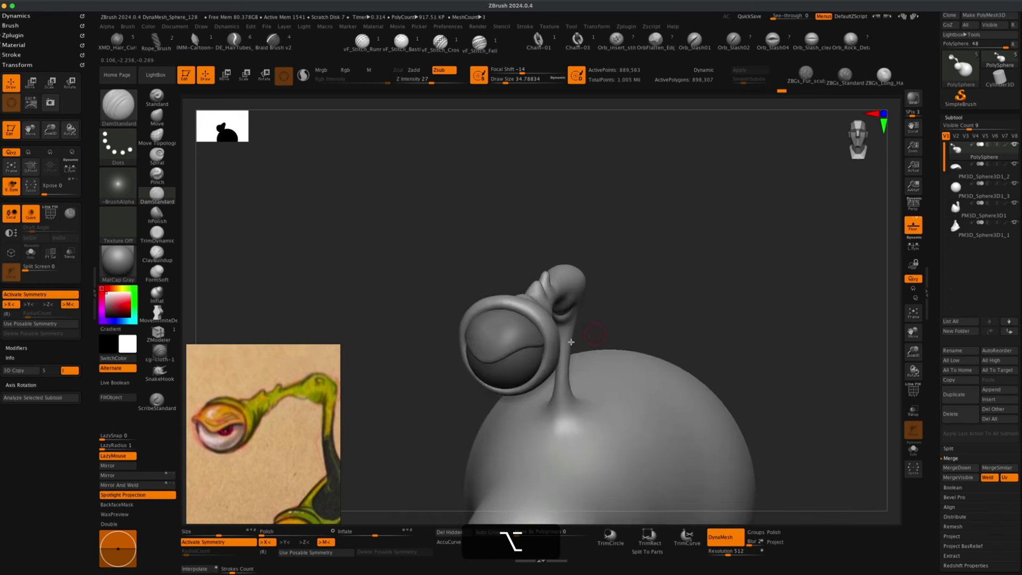
{"action": "left_click", "coordinate": [514, 336], "text": "alt"}
{"action": "mouse_move", "coordinate": [424, 287]}
{"action": "left_mouse_down"}
{"action": "mouse_move", "coordinate": [408, 273]}
{"action": "mouse_move", "coordinate": [374, 281]}
{"action": "left_mouse_up"}
Reshape the eyelid's edge over the eyeball with the Move brush.
{"action": "key", "text": "b"}
{"action": "key", "text": "m"}
{"action": "key", "text": "v"}
{"action": "key", "text": "s"}
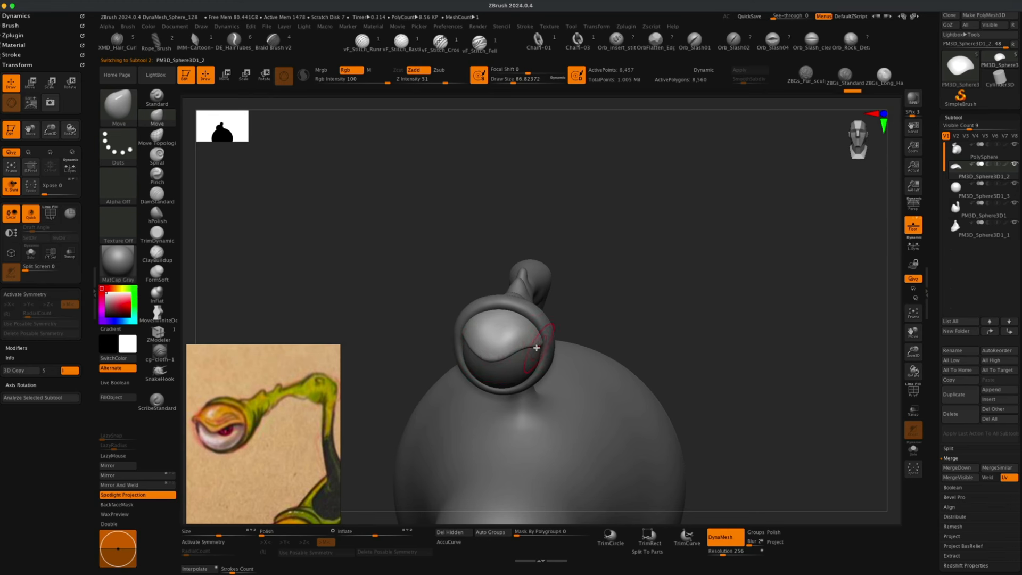
{"action": "left_click_drag", "start_coordinate": [398, 318], "coordinate": [414, 318], "text": "alt"}
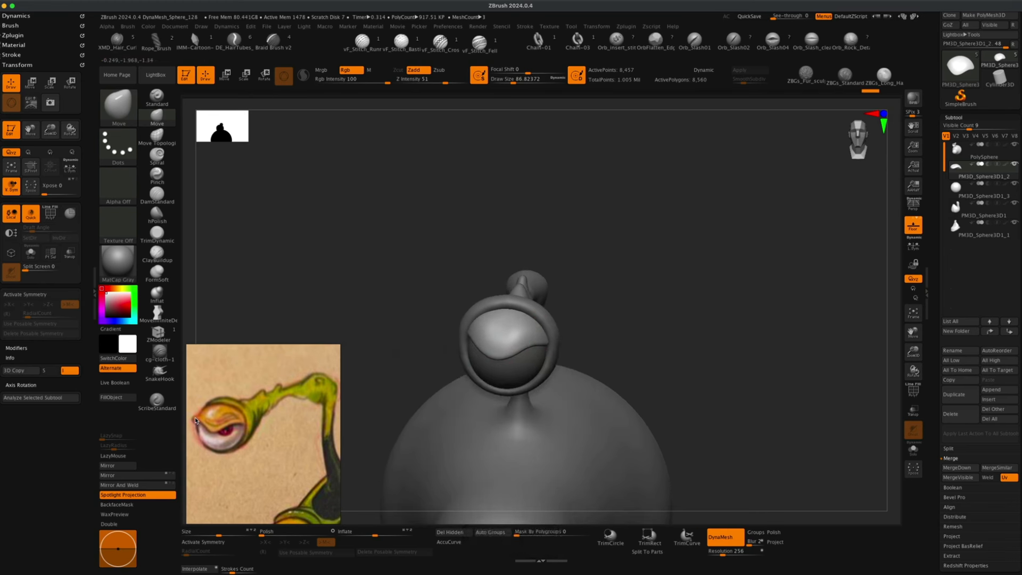
{"action": "left_click_drag", "start_coordinate": [359, 299], "coordinate": [465, 326]}
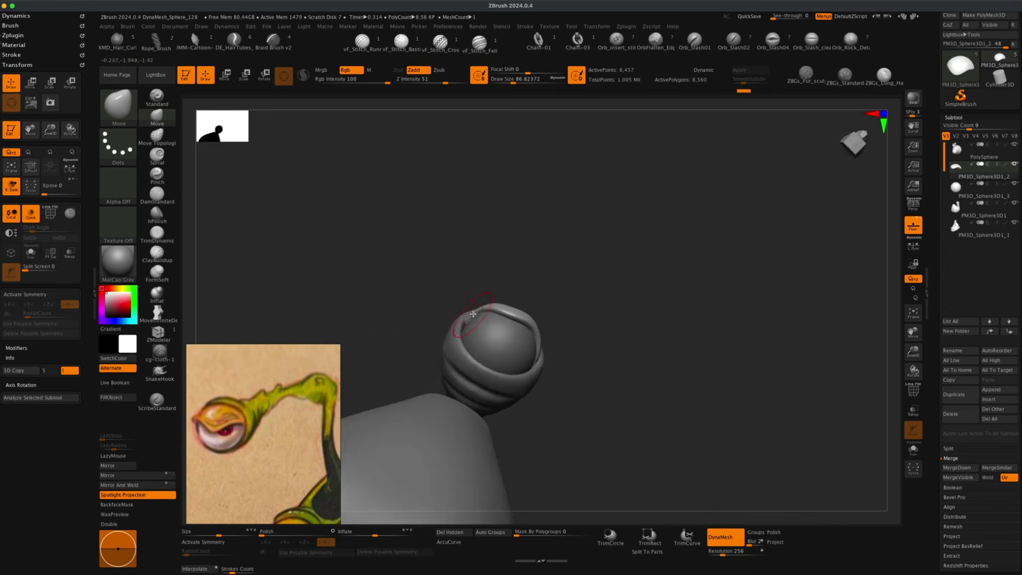
{"action": "left_click_drag", "start_coordinate": [497, 285], "coordinate": [513, 264]}
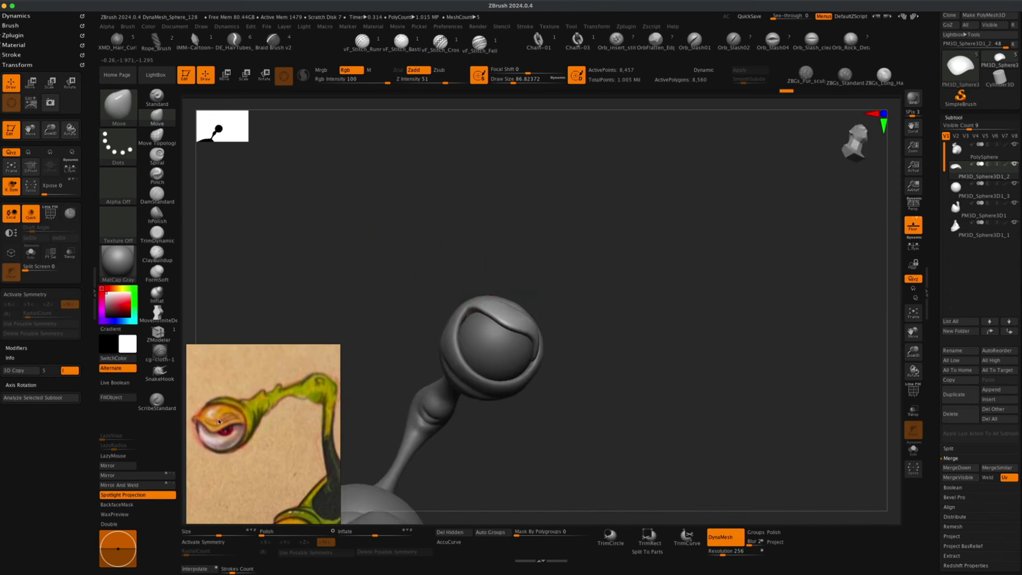
{"action": "left_click_drag", "start_coordinate": [341, 311], "coordinate": [382, 294]}
{"action": "left_click_drag", "start_coordinate": [580, 262], "coordinate": [588, 255]}
{"action": "mouse_move", "coordinate": [584, 302]}
{"action": "left_mouse_down"}
{"action": "mouse_move", "coordinate": [551, 342]}
{"action": "mouse_move", "coordinate": [584, 299]}
{"action": "mouse_move", "coordinate": [609, 288]}
{"action": "mouse_move", "coordinate": [685, 292]}
{"action": "mouse_move", "coordinate": [706, 333]}
{"action": "mouse_move", "coordinate": [715, 322]}
{"action": "left_mouse_up"}
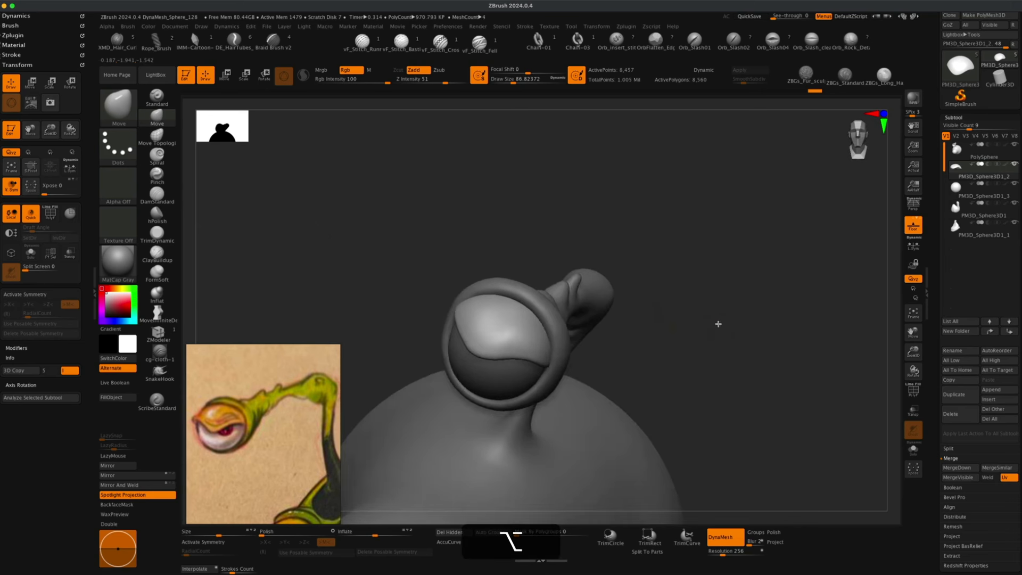
Remesh the eyelid with DynaMesh at resolution 512.
{"action": "left_click", "coordinate": [171, 199]}
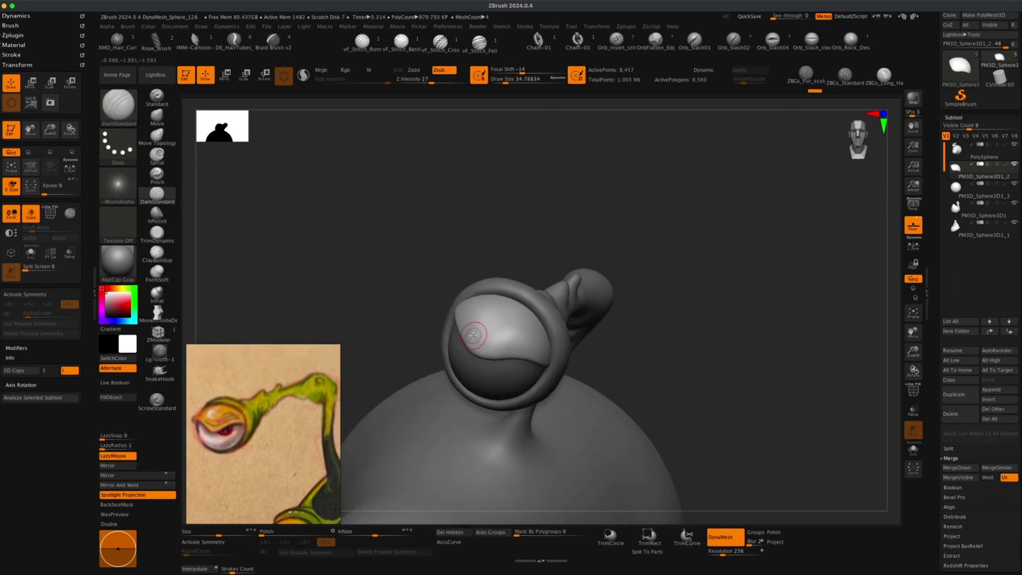
{"action": "key", "text": "super+z"}
{"action": "key", "text": "super+z"}
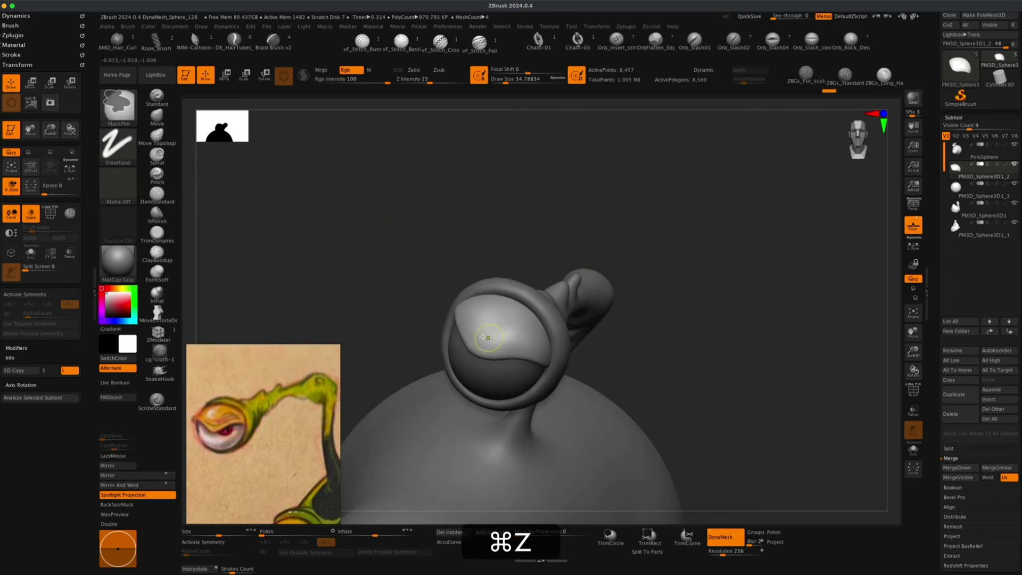
{"action": "key", "text": "alt+super+z"}
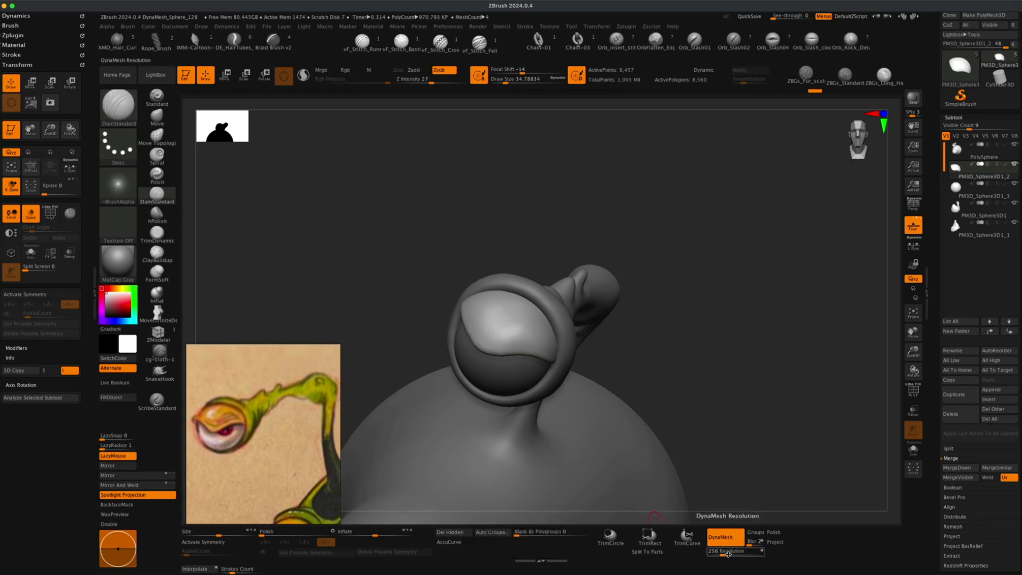
{"action": "type", "text": "512"}
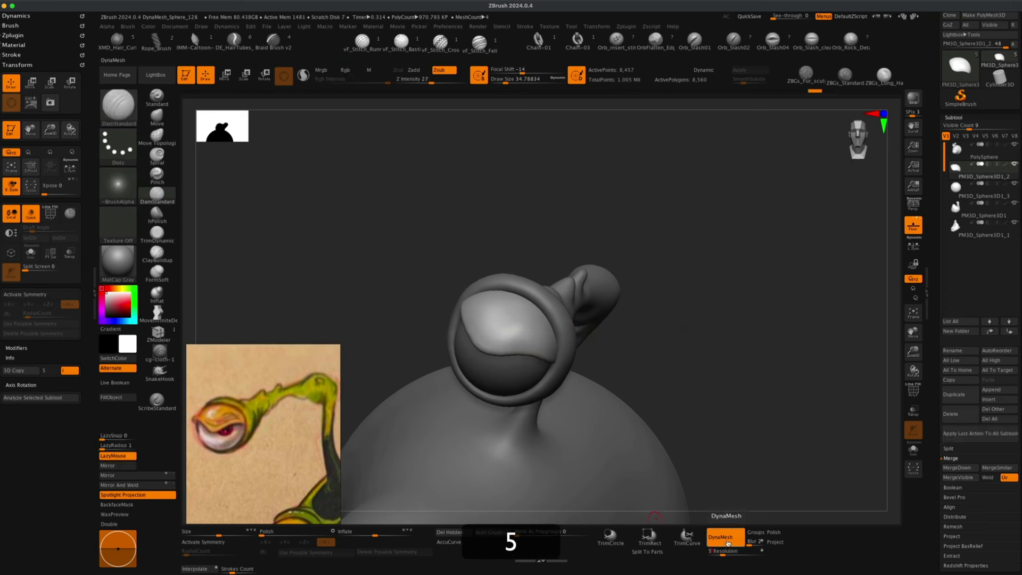
{"action": "key", "text": "Return"}
{"action": "left_click_drag", "start_coordinate": [687, 233], "coordinate": [703, 293], "text": "super"}
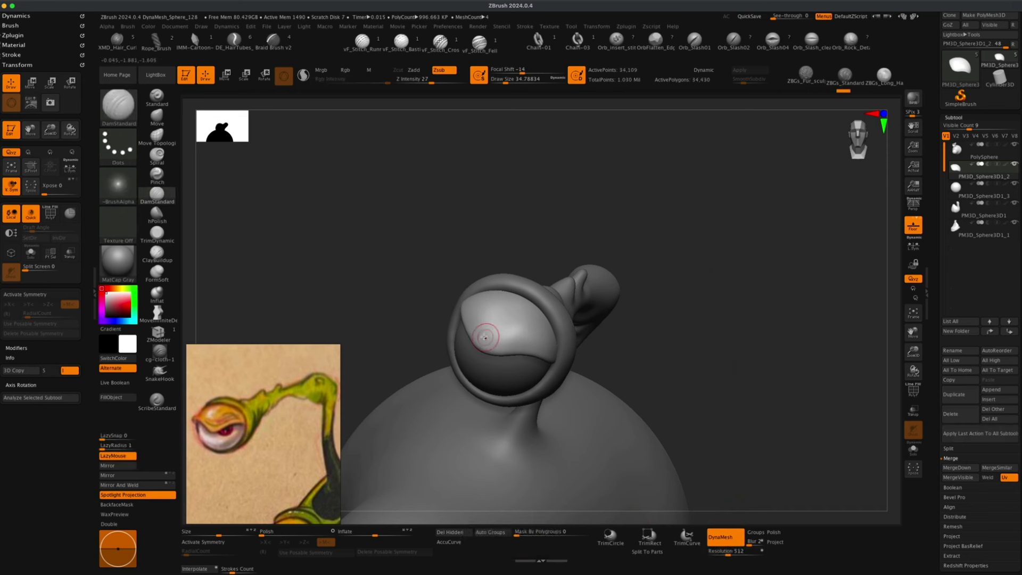
Carve a wavy crease across the eyelid with DamStandard.
{"action": "key", "text": "super+z"}
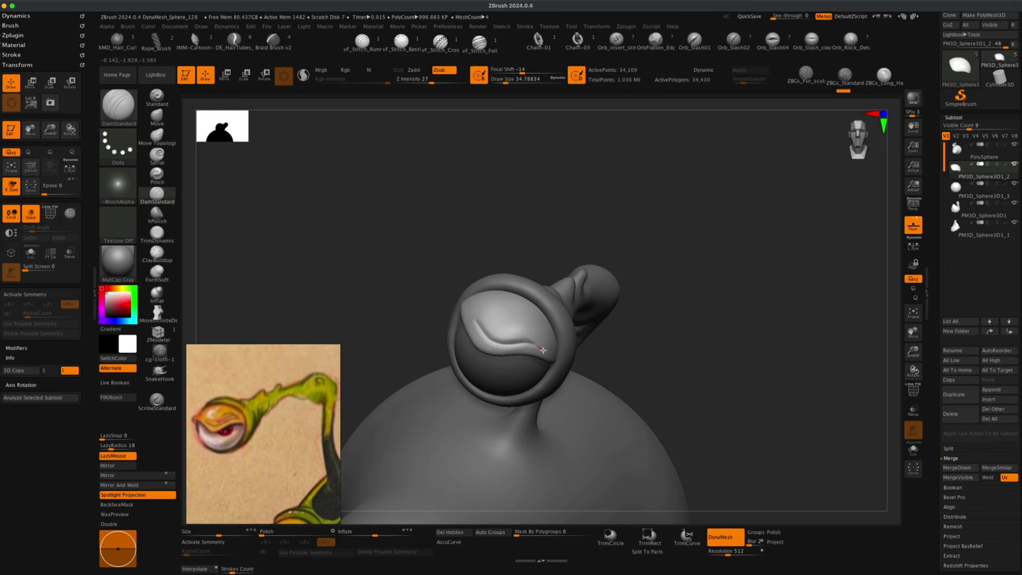
{"action": "left_click_drag", "start_coordinate": [551, 353], "coordinate": [554, 355]}
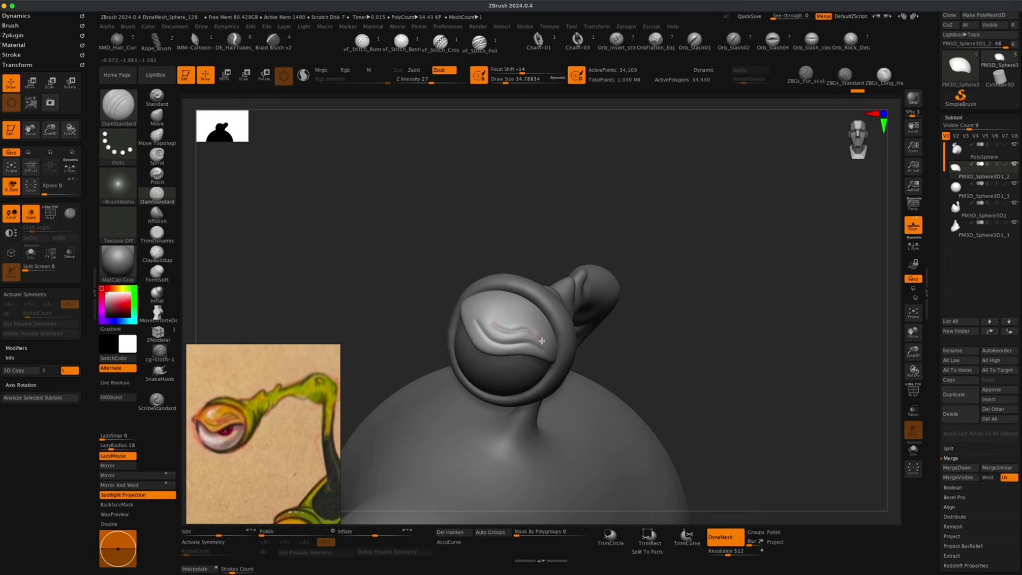
Soften the carved crease on the eyelid with the Smooth brush.
{"action": "mouse_move", "coordinate": [542, 340]}
{"action": "left_mouse_down"}
{"action": "mouse_move", "coordinate": [549, 347]}
{"action": "mouse_move", "coordinate": [509, 336]}
{"action": "mouse_move", "coordinate": [552, 338]}
{"action": "mouse_move", "coordinate": [501, 312]}
{"action": "left_mouse_up"}
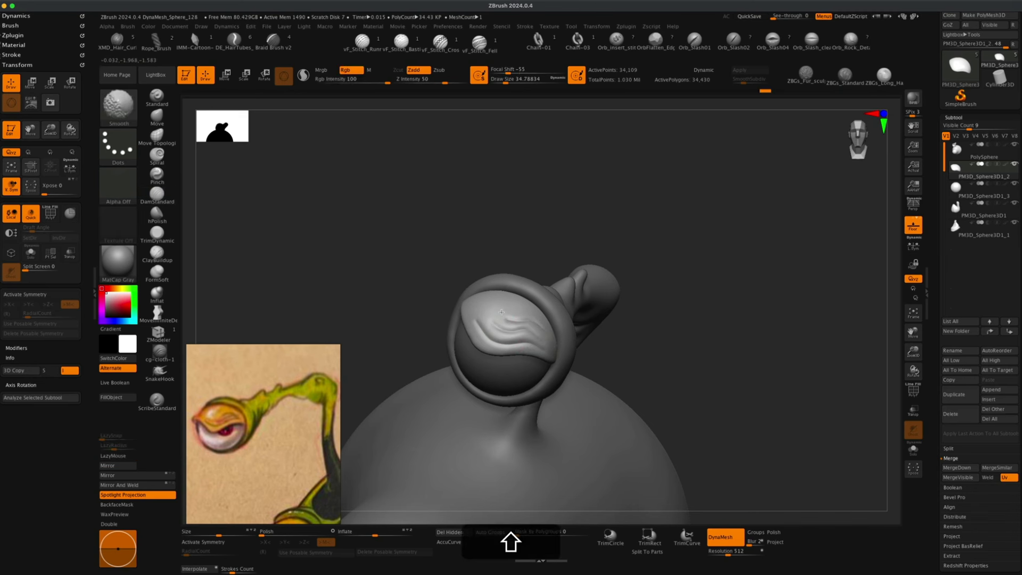
Select the head body subtool.
{"action": "left_click_drag", "start_coordinate": [650, 289], "coordinate": [559, 341]}
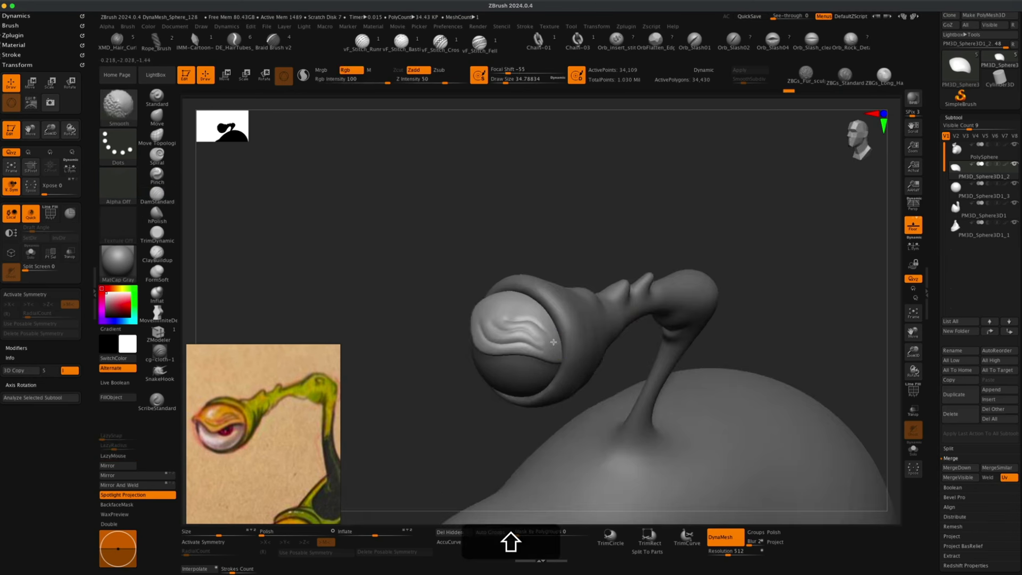
{"action": "left_click_drag", "start_coordinate": [578, 265], "coordinate": [641, 219], "text": "shift"}
{"action": "mouse_move", "coordinate": [653, 261]}
{"action": "left_mouse_down", "text": "alt"}
{"action": "mouse_move", "coordinate": [681, 298]}
{"action": "mouse_move", "coordinate": [676, 267]}
{"action": "mouse_move", "coordinate": [664, 269]}
{"action": "mouse_move", "coordinate": [668, 295]}
{"action": "mouse_move", "coordinate": [693, 340]}
{"action": "mouse_move", "coordinate": [703, 292]}
{"action": "mouse_move", "coordinate": [690, 286]}
{"action": "mouse_move", "coordinate": [684, 339]}
{"action": "left_mouse_up", "text": "alt"}
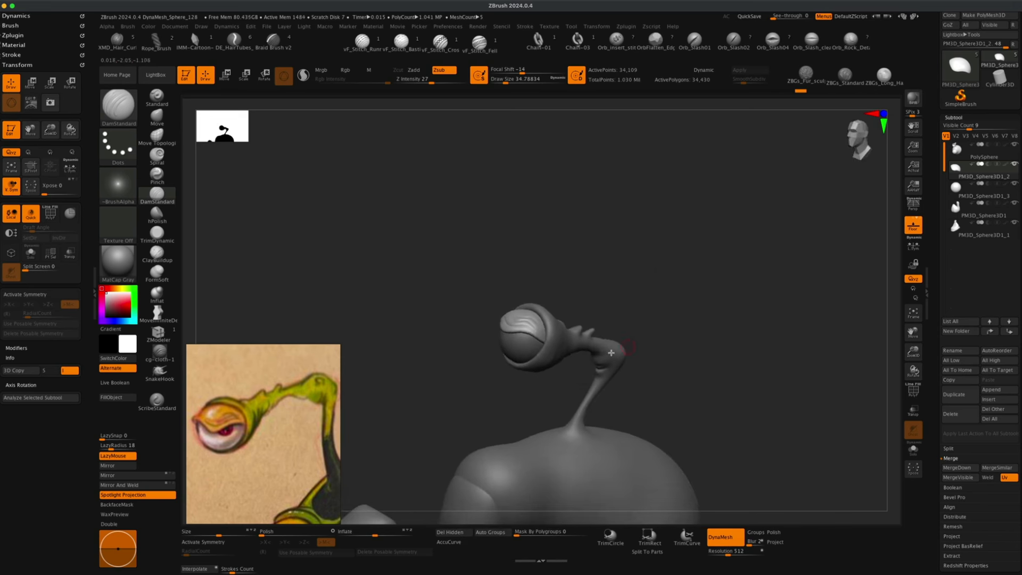
{"action": "left_click_drag", "start_coordinate": [503, 395], "coordinate": [460, 388]}
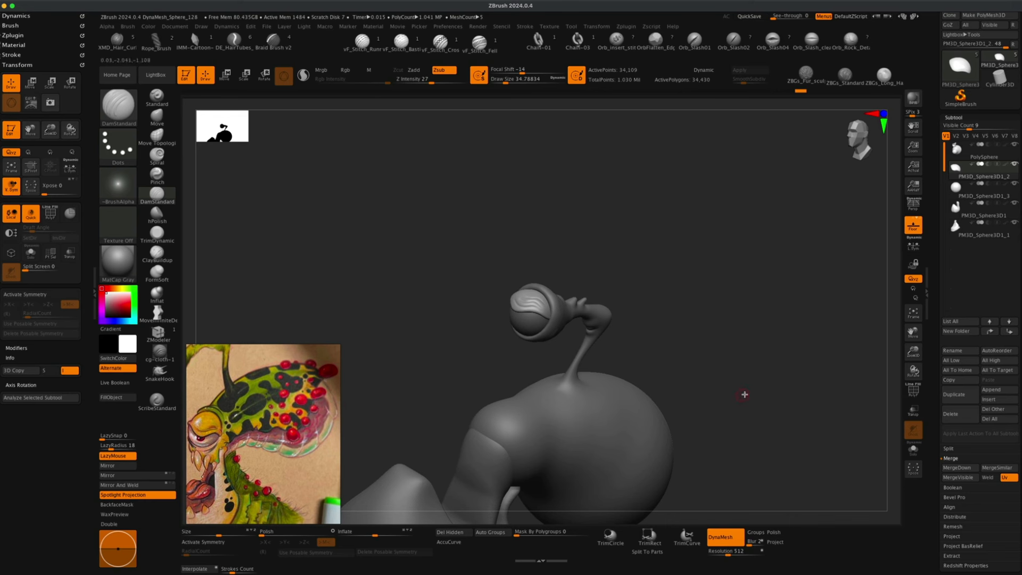
{"action": "left_click_drag", "start_coordinate": [745, 391], "coordinate": [735, 311], "text": "alt"}
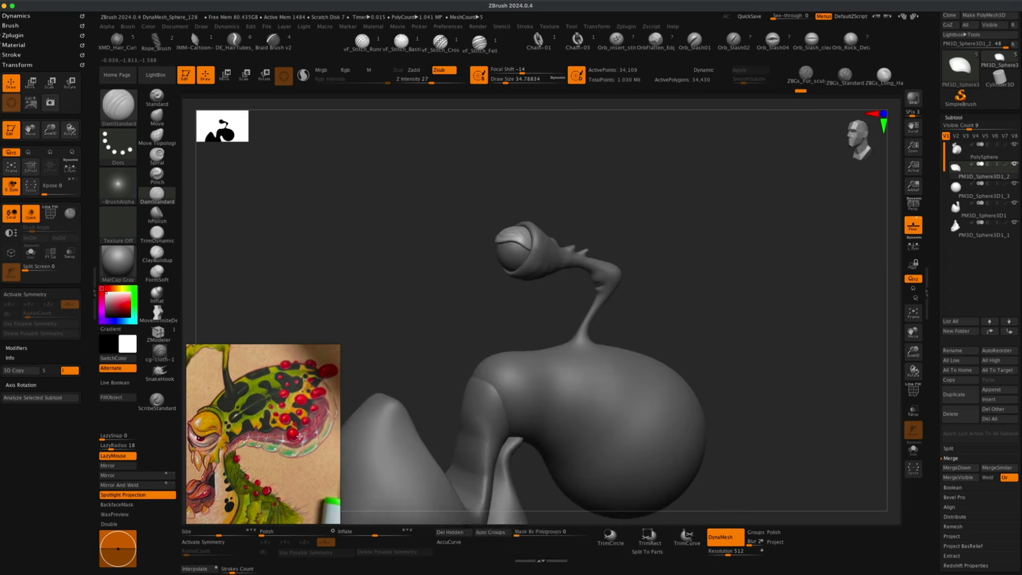
{"action": "mouse_move", "coordinate": [465, 344]}
{"action": "left_mouse_down"}
{"action": "mouse_move", "coordinate": [410, 338]}
{"action": "mouse_move", "coordinate": [474, 304]}
{"action": "mouse_move", "coordinate": [417, 331]}
{"action": "mouse_move", "coordinate": [417, 305]}
{"action": "mouse_move", "coordinate": [402, 304]}
{"action": "left_mouse_up"}
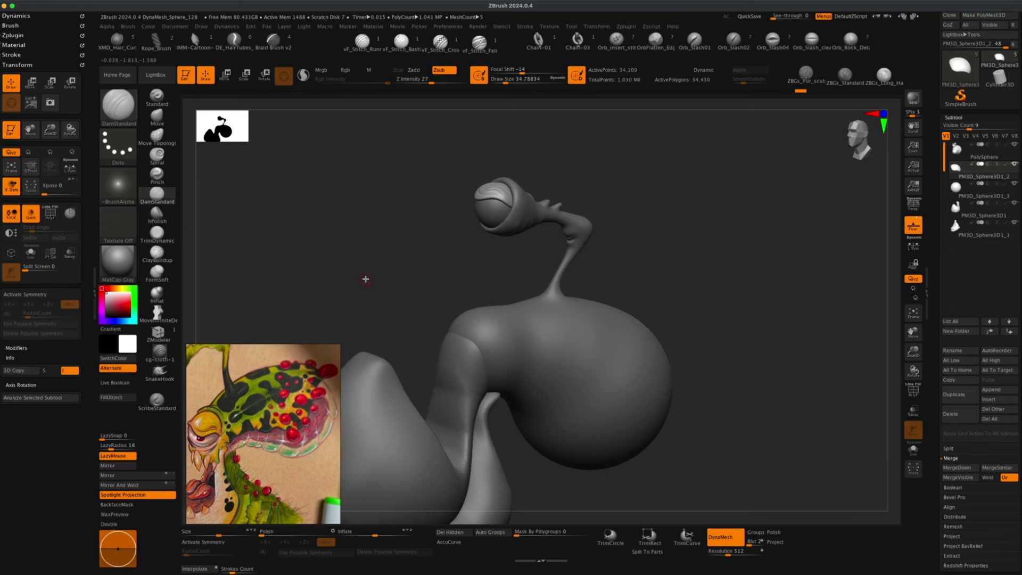
{"action": "left_click_drag", "start_coordinate": [703, 264], "coordinate": [715, 237], "text": "alt"}
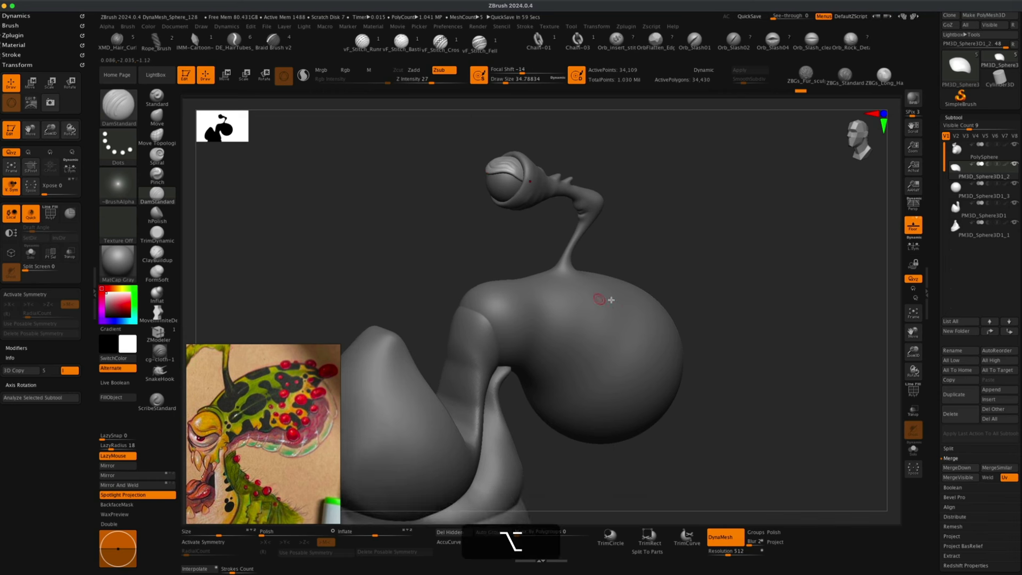
{"action": "left_click", "coordinate": [608, 328], "text": "alt"}
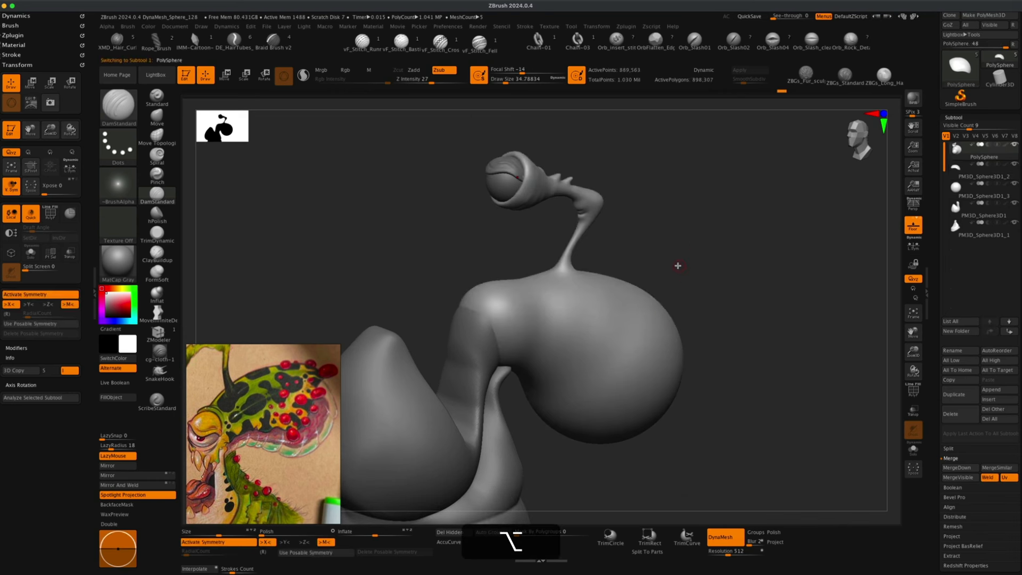
Undo back through several recent edits on the head body.
{"action": "key", "text": "s"}
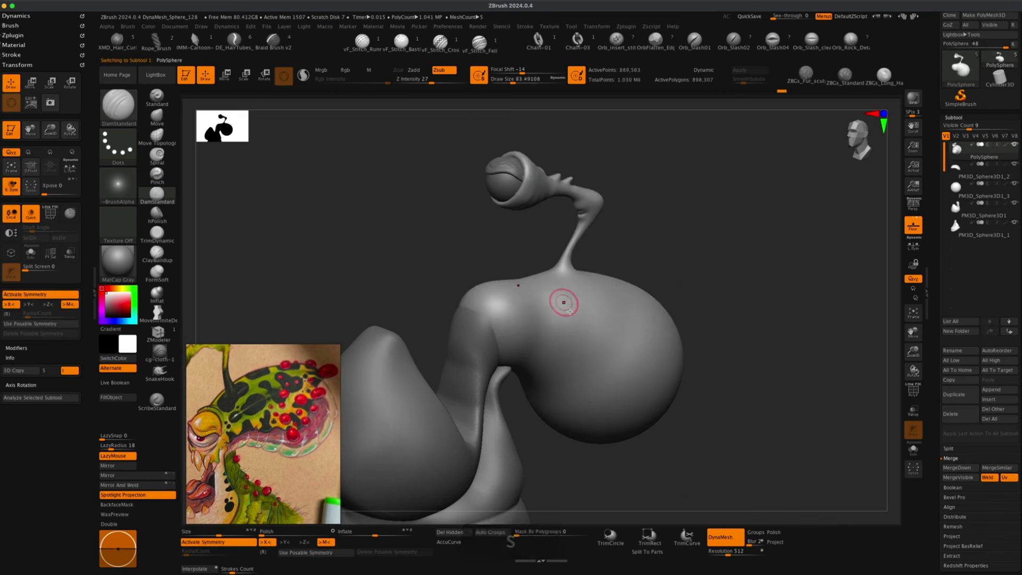
{"action": "mouse_move", "coordinate": [598, 319]}
{"action": "left_mouse_down"}
{"action": "mouse_move", "coordinate": [605, 381]}
{"action": "mouse_move", "coordinate": [620, 349]}
{"action": "left_mouse_up"}
{"action": "key", "text": "super+z"}
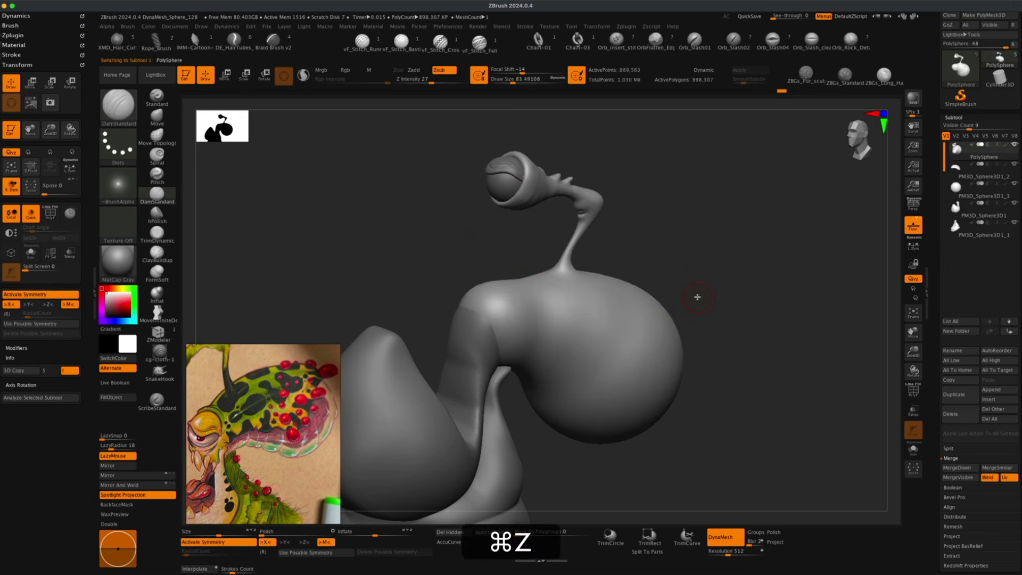
{"action": "key", "text": "super+z"}
{"action": "key", "text": "super+z"}
{"action": "key", "text": "super+z"}
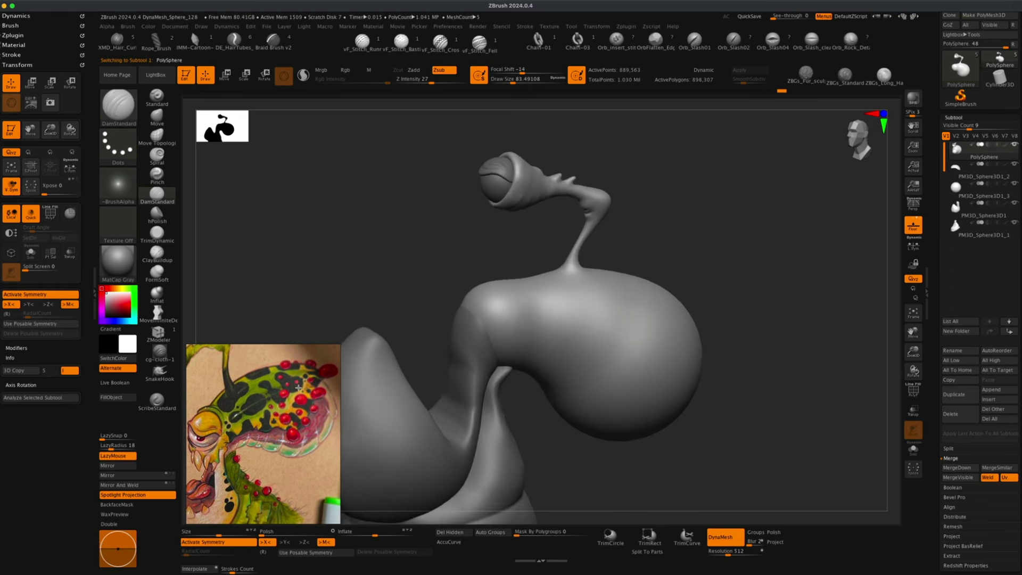
{"action": "left_click_drag", "start_coordinate": [406, 301], "coordinate": [409, 269]}
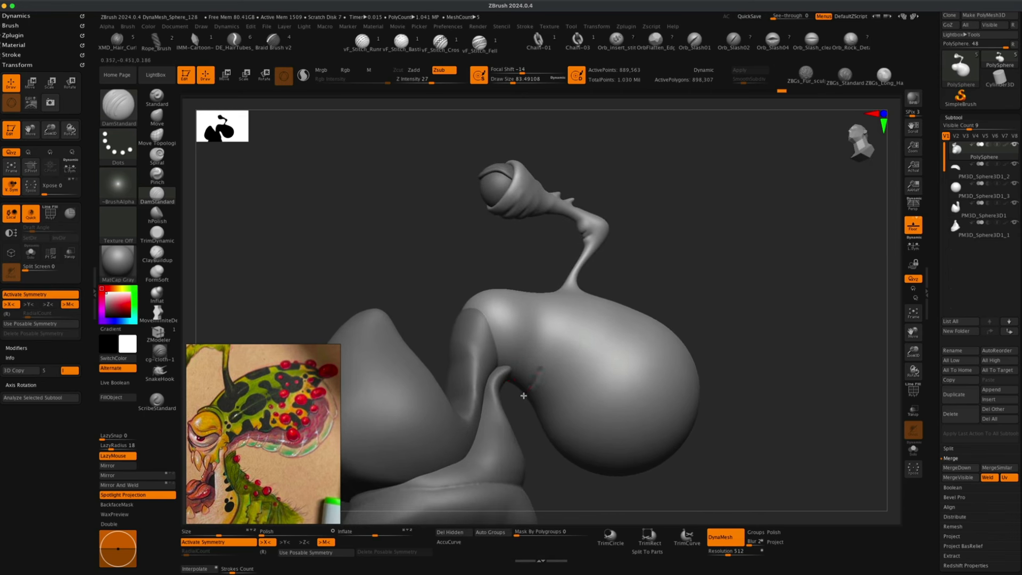
{"action": "key", "text": "super+z"}
{"action": "key", "text": "super+z"}
{"action": "key", "text": "super+z"}
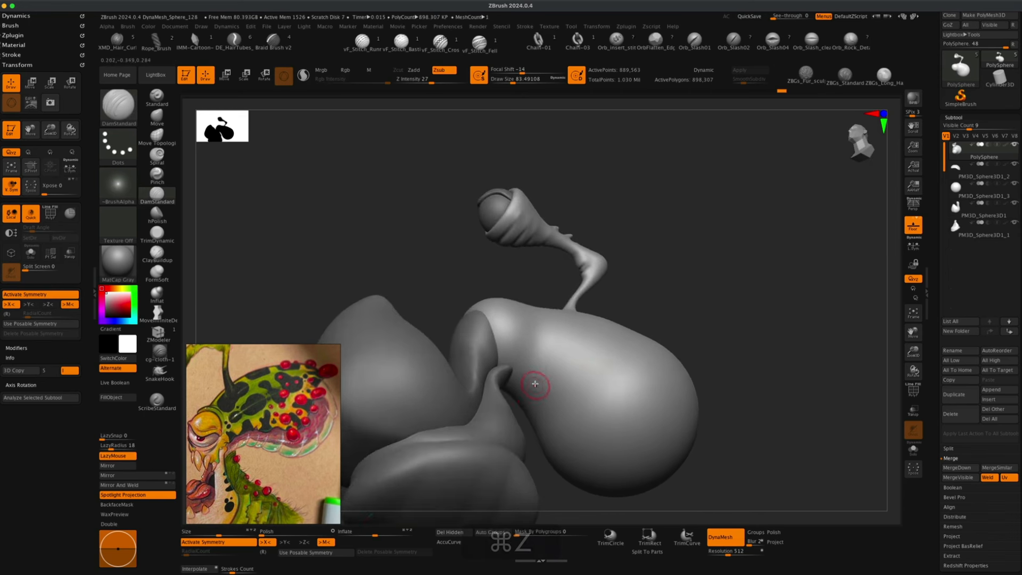
{"action": "key", "text": "super+z"}
{"action": "key", "text": "super+z"}
{"action": "key", "text": "super+z"}
{"action": "key", "text": "super+z"}
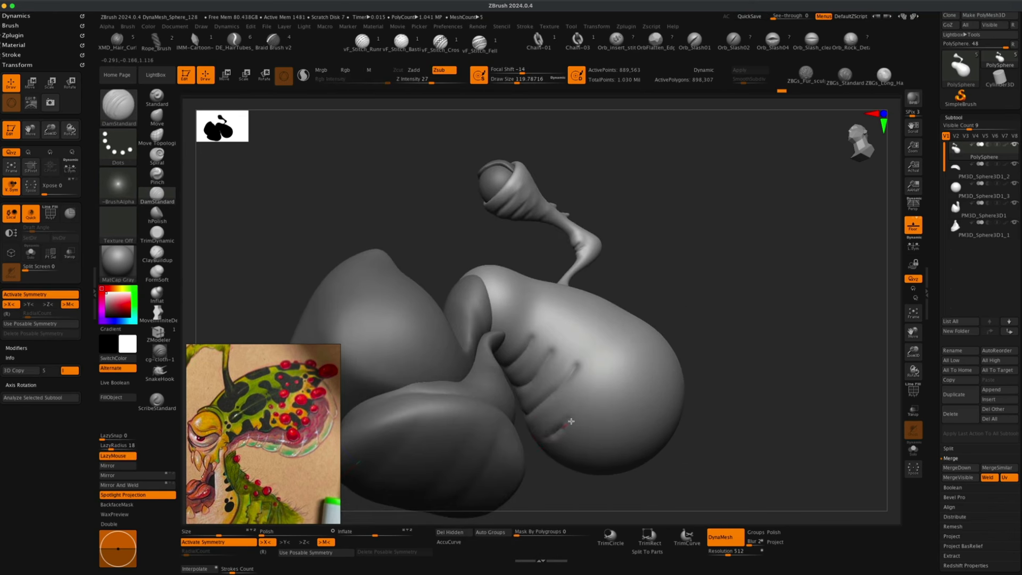
Switch to the Inflat brush, enlarge it, and inflate the upper bulge of the head body.
{"action": "left_click_drag", "start_coordinate": [713, 405], "coordinate": [692, 362]}
{"action": "left_click_drag", "start_coordinate": [601, 340], "coordinate": [576, 417]}
{"action": "mouse_move", "coordinate": [713, 394]}
{"action": "left_mouse_down"}
{"action": "mouse_move", "coordinate": [748, 362]}
{"action": "mouse_move", "coordinate": [683, 256]}
{"action": "mouse_move", "coordinate": [738, 315]}
{"action": "mouse_move", "coordinate": [725, 324]}
{"action": "mouse_move", "coordinate": [724, 362]}
{"action": "mouse_move", "coordinate": [717, 349]}
{"action": "mouse_move", "coordinate": [688, 350]}
{"action": "left_mouse_up"}
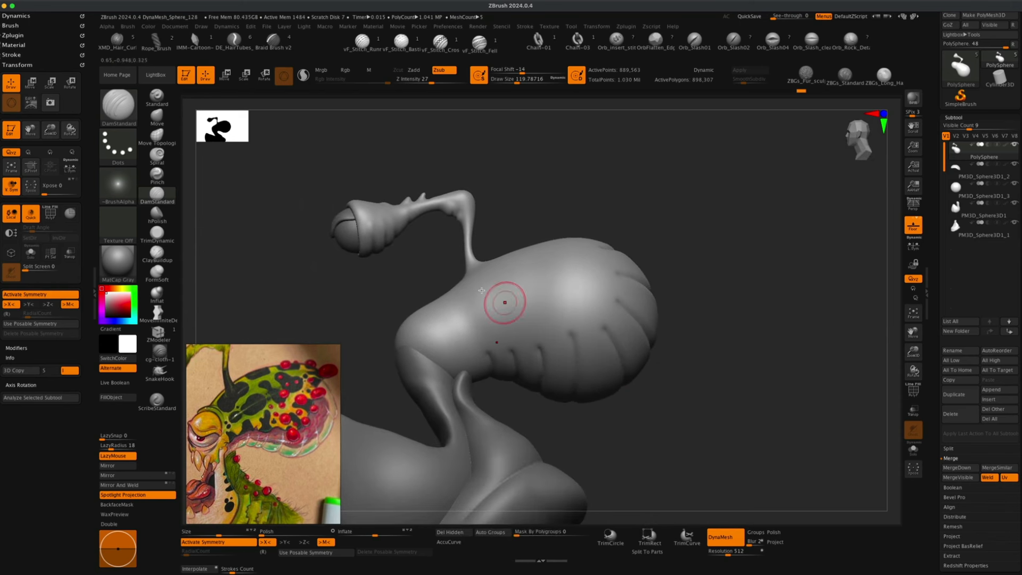
{"action": "mouse_move", "coordinate": [384, 279]}
{"action": "left_mouse_down", "text": "alt"}
{"action": "mouse_move", "coordinate": [384, 288]}
{"action": "mouse_move", "coordinate": [362, 274]}
{"action": "left_mouse_up", "text": "alt"}
{"action": "left_click", "coordinate": [157, 292]}
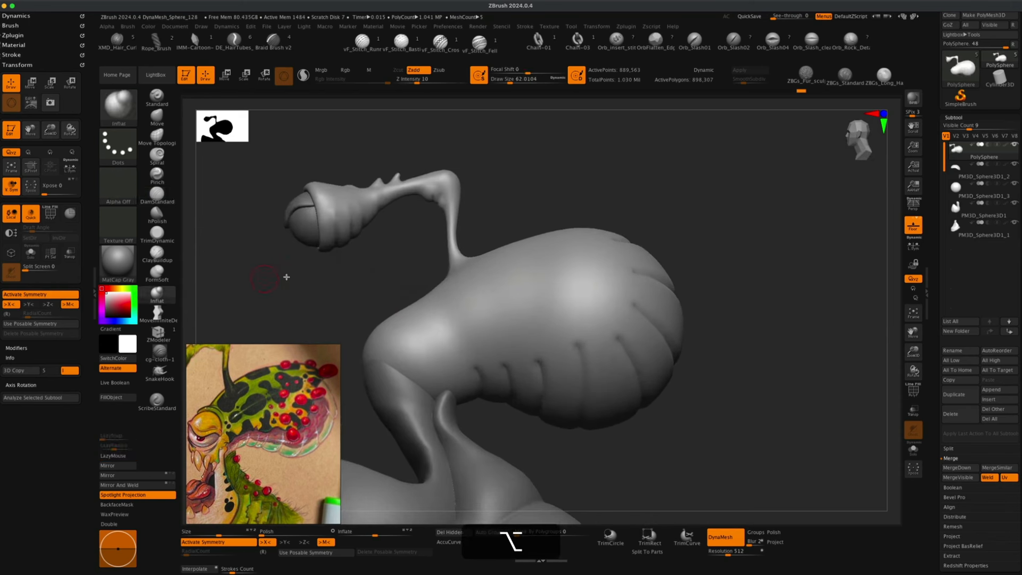
{"action": "key", "text": "s"}
{"action": "left_click_drag", "start_coordinate": [712, 242], "coordinate": [691, 237]}
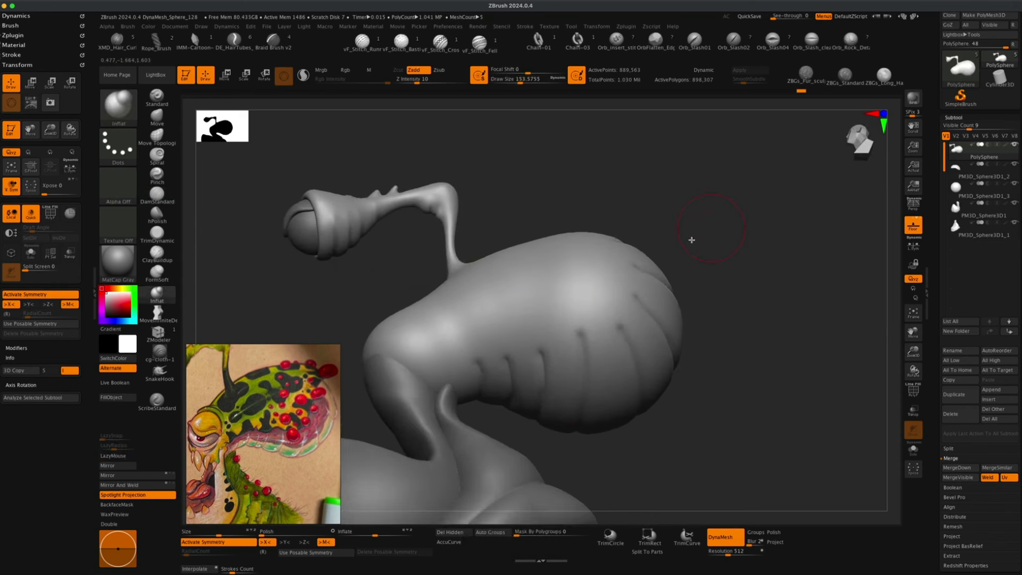
{"action": "left_click_drag", "start_coordinate": [719, 319], "coordinate": [726, 304], "text": "alt"}
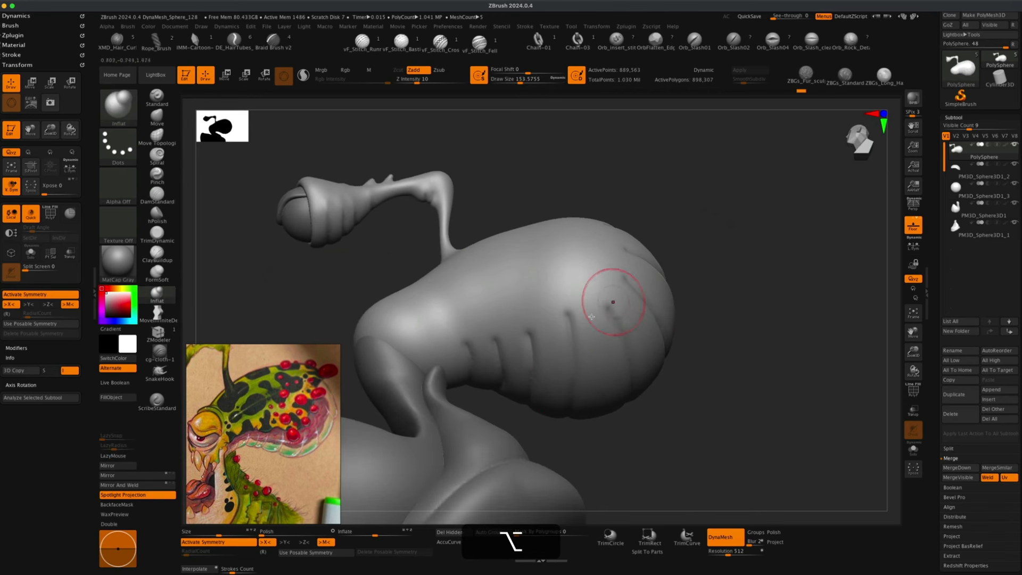
{"action": "left_click_drag", "start_coordinate": [552, 328], "coordinate": [548, 415]}
{"action": "key", "text": "super+z"}
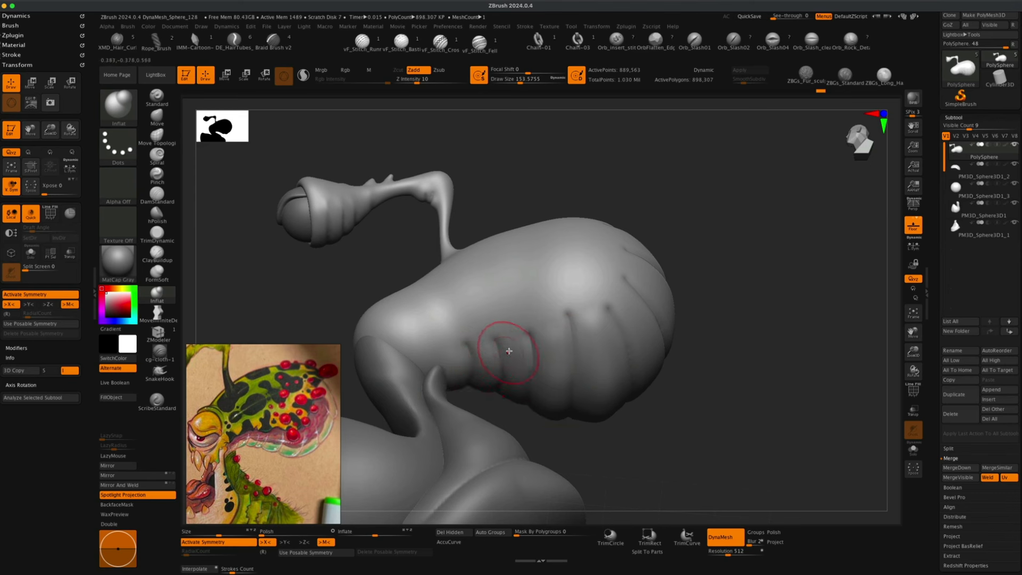
Inflate more of the lobes around the head body with the Inflat brush.
{"action": "left_click_drag", "start_coordinate": [732, 384], "coordinate": [714, 372]}
{"action": "left_click_drag", "start_coordinate": [595, 290], "coordinate": [660, 390]}
{"action": "left_click_drag", "start_coordinate": [624, 266], "coordinate": [693, 334]}
{"action": "mouse_move", "coordinate": [777, 336]}
{"action": "left_mouse_down"}
{"action": "mouse_move", "coordinate": [755, 330]}
{"action": "mouse_move", "coordinate": [749, 277]}
{"action": "mouse_move", "coordinate": [765, 230]}
{"action": "mouse_move", "coordinate": [700, 253]}
{"action": "left_mouse_up"}
{"action": "mouse_move", "coordinate": [782, 266]}
{"action": "left_mouse_down", "text": "shift"}
{"action": "mouse_move", "coordinate": [798, 282]}
{"action": "mouse_move", "coordinate": [787, 319]}
{"action": "mouse_move", "coordinate": [752, 296]}
{"action": "mouse_move", "coordinate": [771, 322]}
{"action": "mouse_move", "coordinate": [756, 339]}
{"action": "left_mouse_up", "text": "shift"}
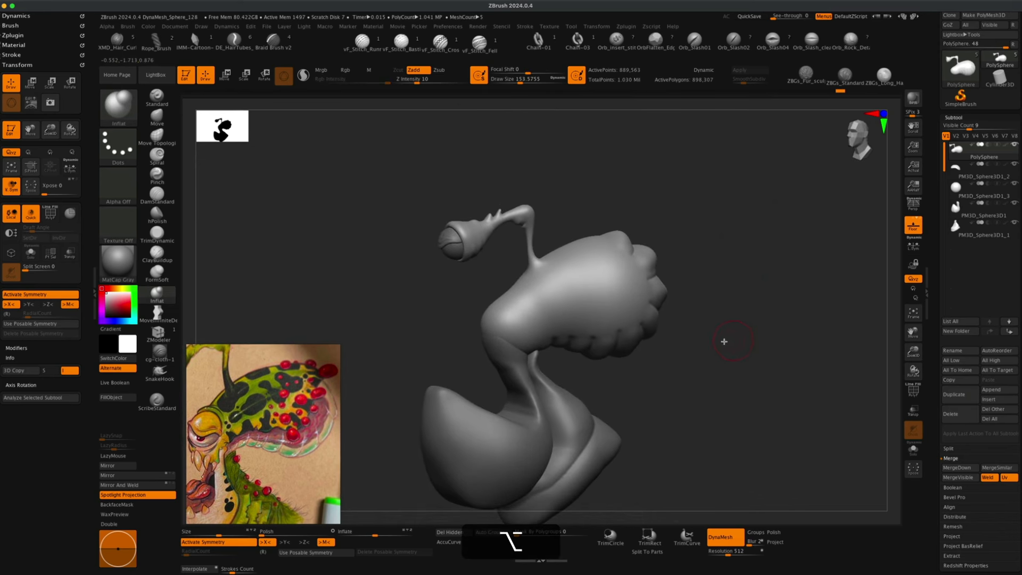
Smooth the lumpy areas on the side of the head body.
{"action": "mouse_move", "coordinate": [710, 315]}
{"action": "left_mouse_down"}
{"action": "mouse_move", "coordinate": [749, 304]}
{"action": "mouse_move", "coordinate": [733, 327]}
{"action": "mouse_move", "coordinate": [741, 313]}
{"action": "mouse_move", "coordinate": [775, 354]}
{"action": "mouse_move", "coordinate": [708, 352]}
{"action": "left_mouse_up"}
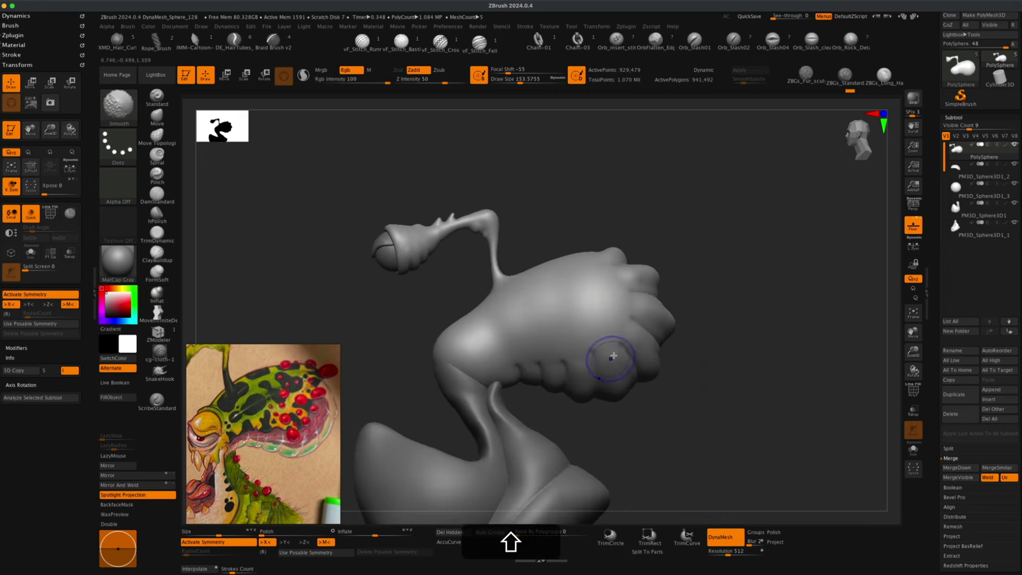
{"action": "left_click_drag", "start_coordinate": [619, 338], "coordinate": [598, 346], "text": "shift"}
{"action": "left_click_drag", "start_coordinate": [716, 340], "coordinate": [719, 365], "text": "alt"}
{"action": "left_click_drag", "start_coordinate": [764, 240], "coordinate": [776, 222]}
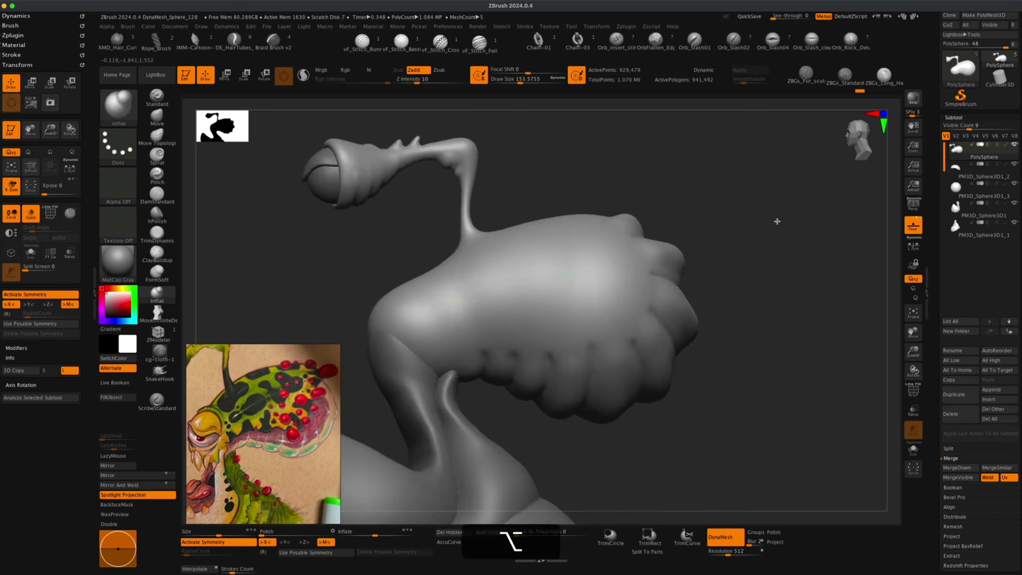
Switch to the Pinch brush, adjust its size, and pinch the folds around the mouth.
{"action": "left_click", "coordinate": [157, 172]}
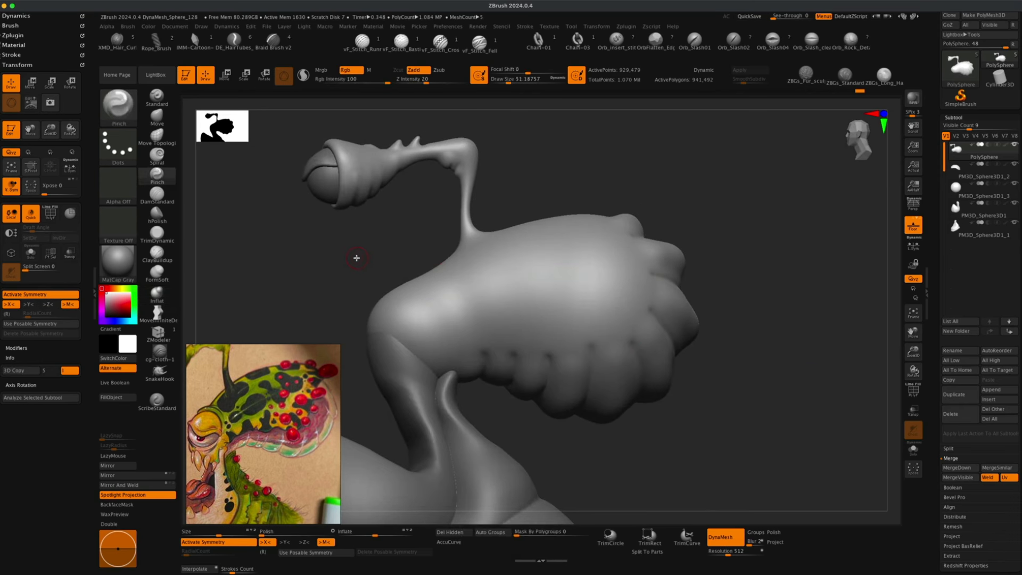
{"action": "key", "text": "s"}
{"action": "left_click", "coordinate": [358, 258]}
{"action": "left_click_drag", "start_coordinate": [375, 248], "coordinate": [403, 289], "text": "alt"}
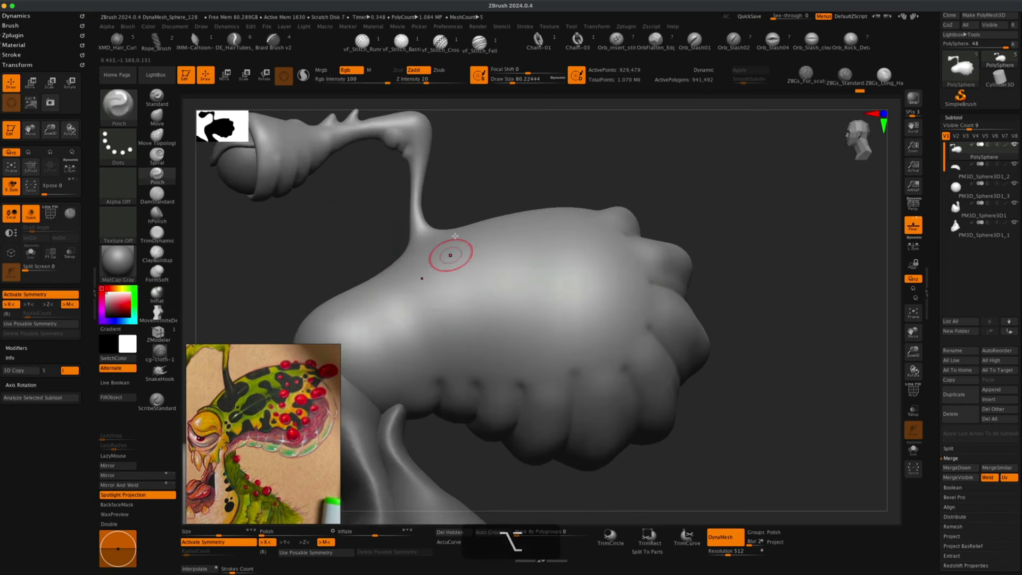
{"action": "key", "text": "s"}
{"action": "left_click", "coordinate": [341, 256]}
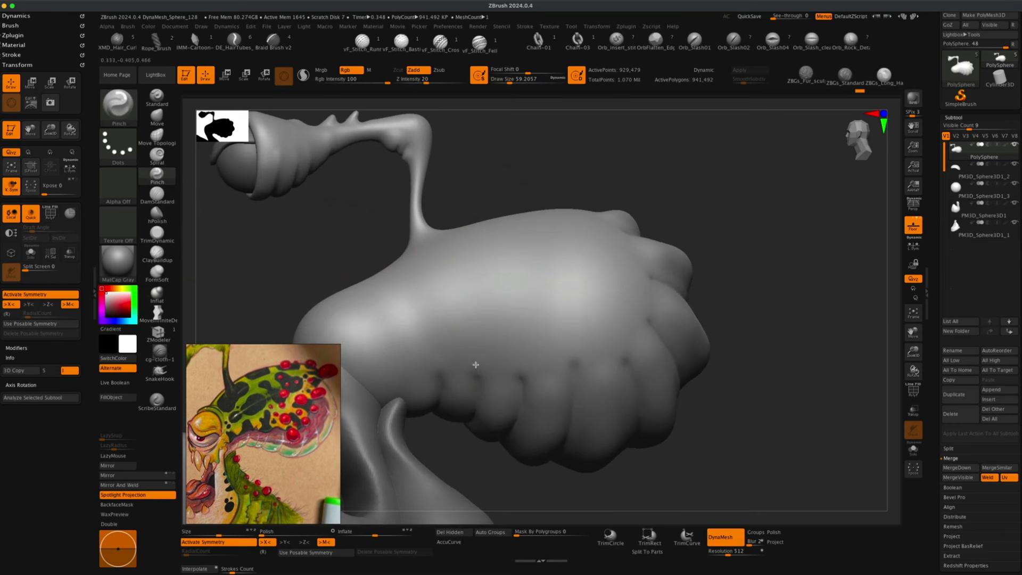
{"action": "key", "text": "s"}
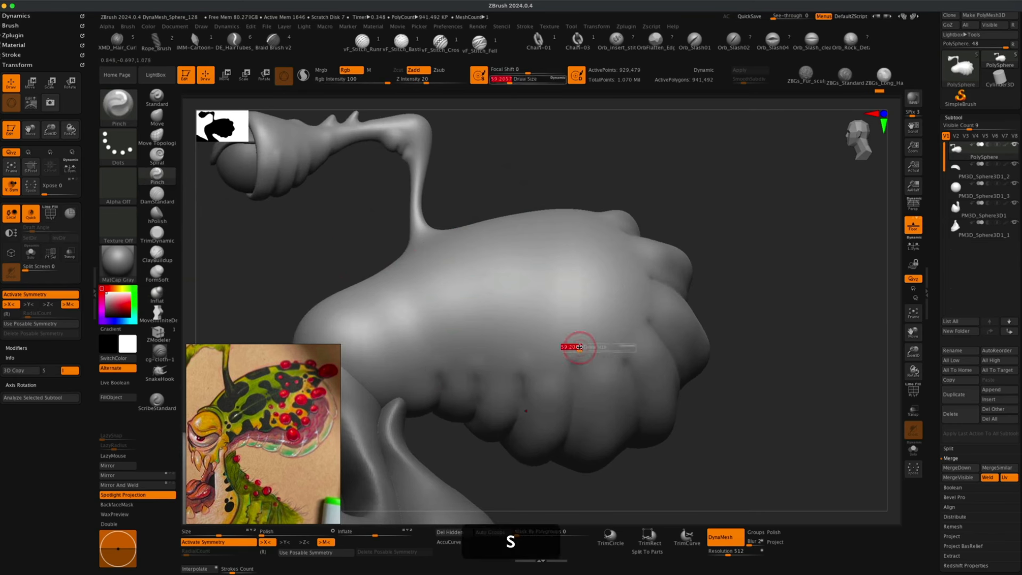
{"action": "left_click", "coordinate": [580, 343]}
{"action": "mouse_move", "coordinate": [629, 372]}
{"action": "left_mouse_down"}
{"action": "mouse_move", "coordinate": [643, 337]}
{"action": "mouse_move", "coordinate": [765, 261]}
{"action": "left_mouse_up"}
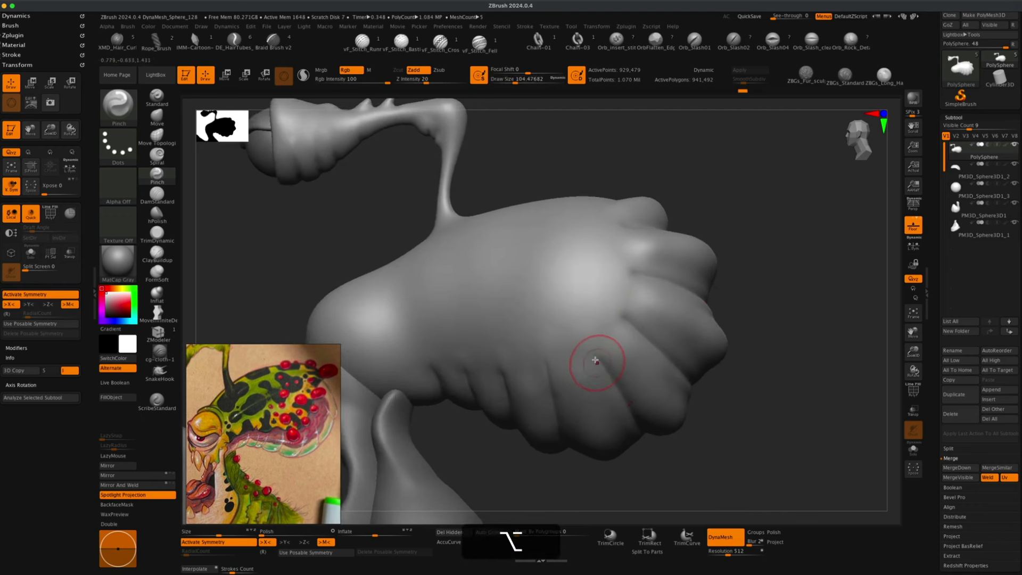
{"action": "left_click_drag", "start_coordinate": [606, 303], "coordinate": [633, 331]}
{"action": "left_click_drag", "start_coordinate": [791, 251], "coordinate": [762, 278]}
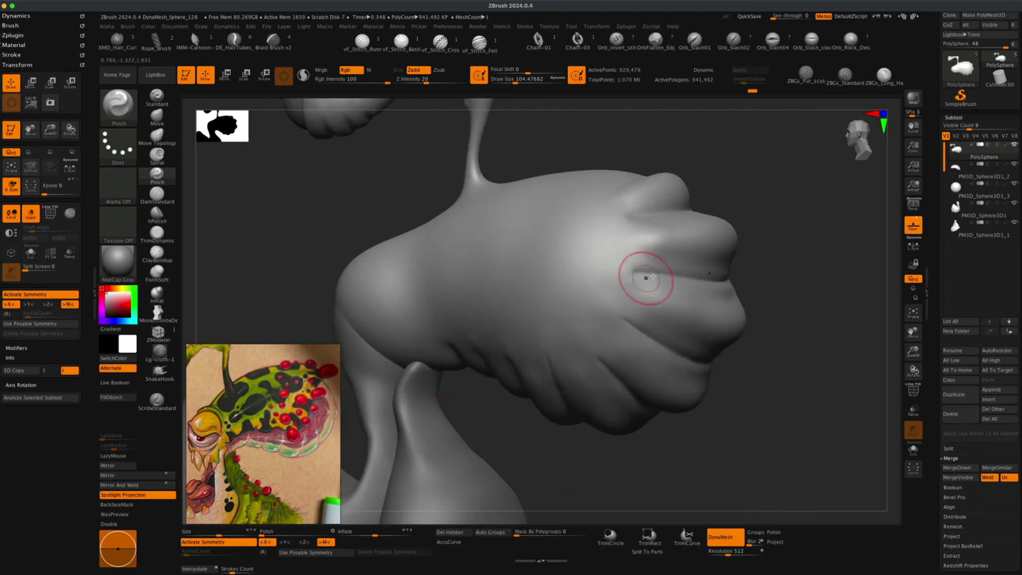
{"action": "left_click_drag", "start_coordinate": [801, 219], "coordinate": [771, 252], "text": "alt"}
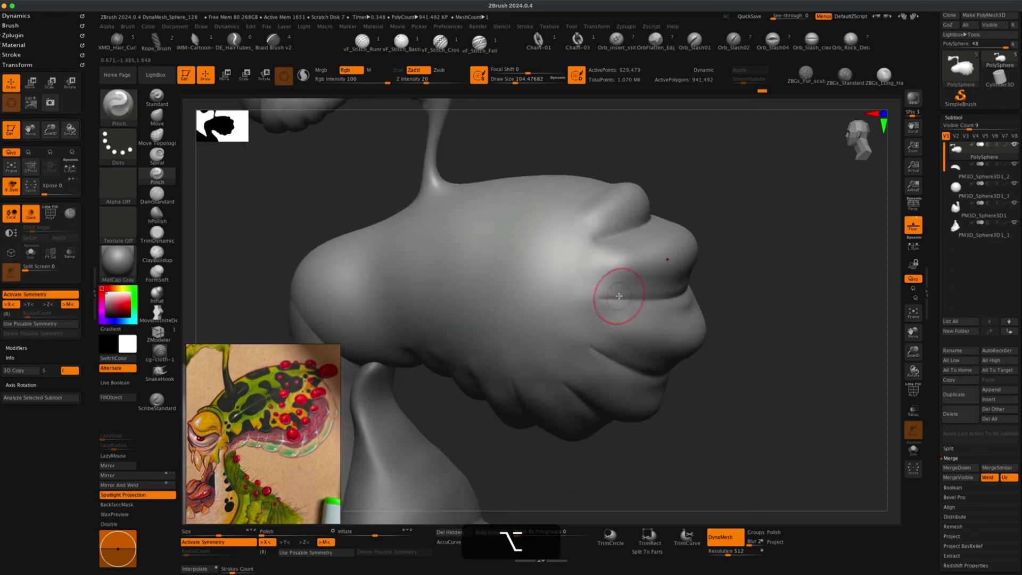
Sharpen the lip edges along the snout with the Pinch brush.
{"action": "left_click_drag", "start_coordinate": [735, 262], "coordinate": [735, 277], "text": "alt"}
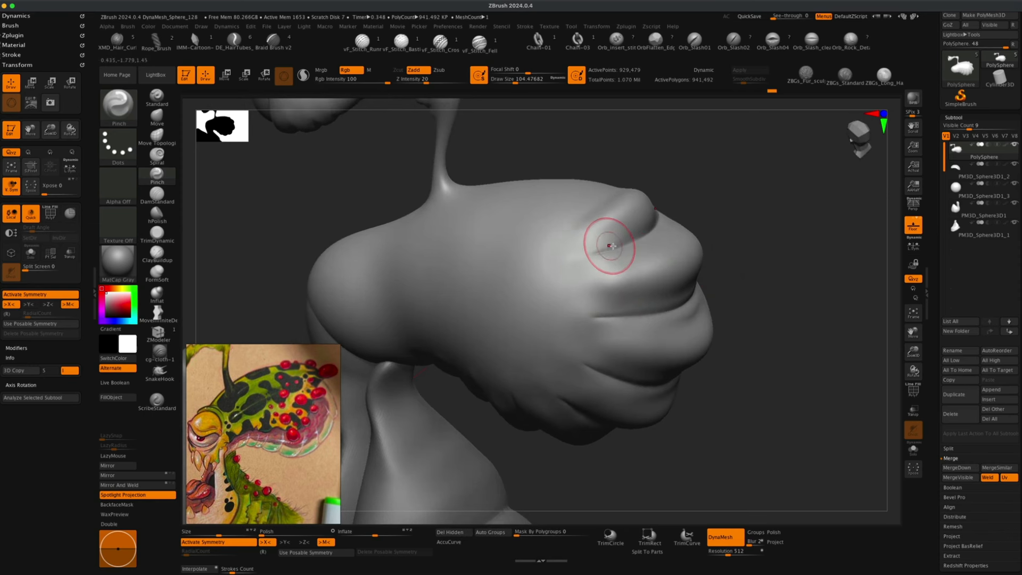
{"action": "mouse_move", "coordinate": [729, 222]}
{"action": "left_mouse_down"}
{"action": "mouse_move", "coordinate": [744, 227]}
{"action": "mouse_move", "coordinate": [661, 217]}
{"action": "left_mouse_up"}
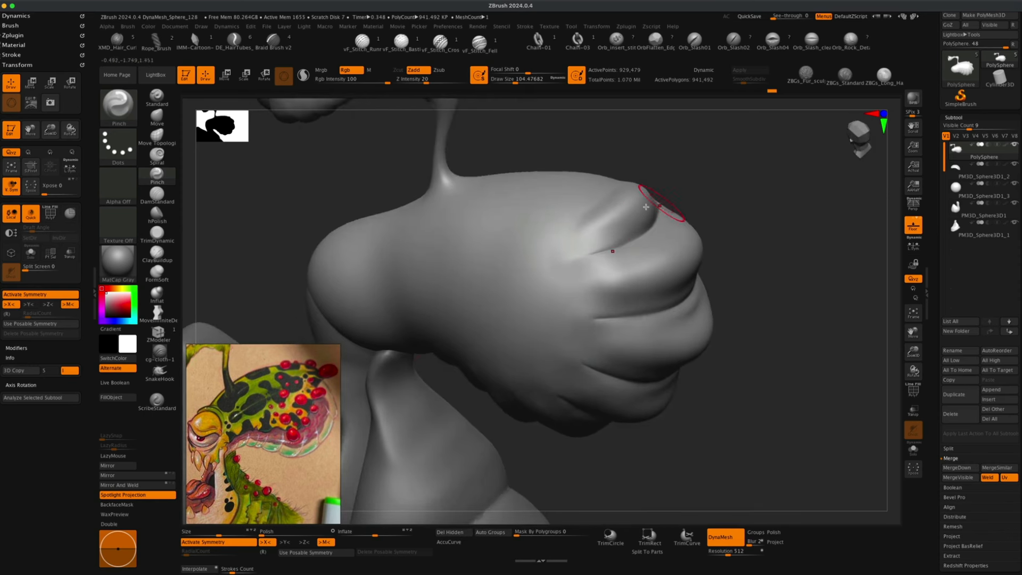
{"action": "mouse_move", "coordinate": [708, 242]}
{"action": "left_mouse_down"}
{"action": "mouse_move", "coordinate": [723, 217]}
{"action": "mouse_move", "coordinate": [697, 219]}
{"action": "left_mouse_up"}
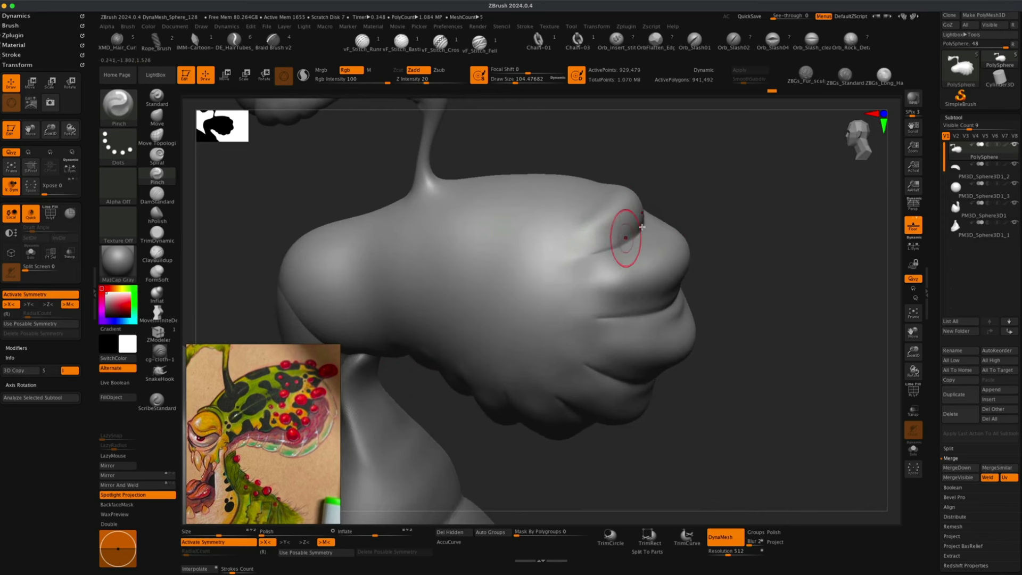
{"action": "left_click_drag", "start_coordinate": [642, 226], "coordinate": [680, 201]}
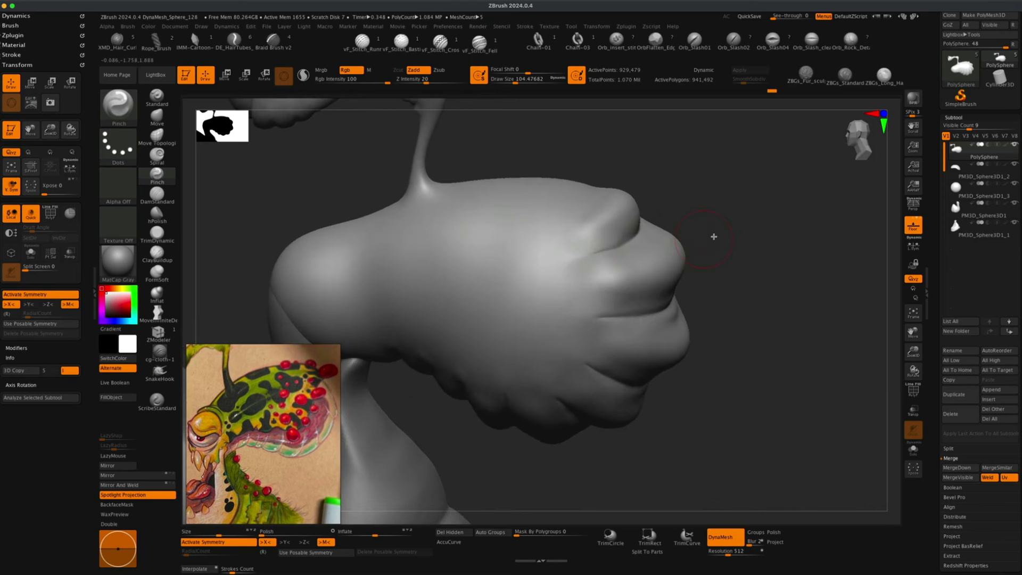
{"action": "left_click_drag", "start_coordinate": [714, 236], "coordinate": [733, 224]}
{"action": "mouse_move", "coordinate": [732, 280]}
{"action": "left_mouse_down", "text": "alt"}
{"action": "mouse_move", "coordinate": [733, 245]}
{"action": "mouse_move", "coordinate": [735, 270]}
{"action": "mouse_move", "coordinate": [750, 281]}
{"action": "mouse_move", "coordinate": [754, 325]}
{"action": "left_mouse_up", "text": "alt"}
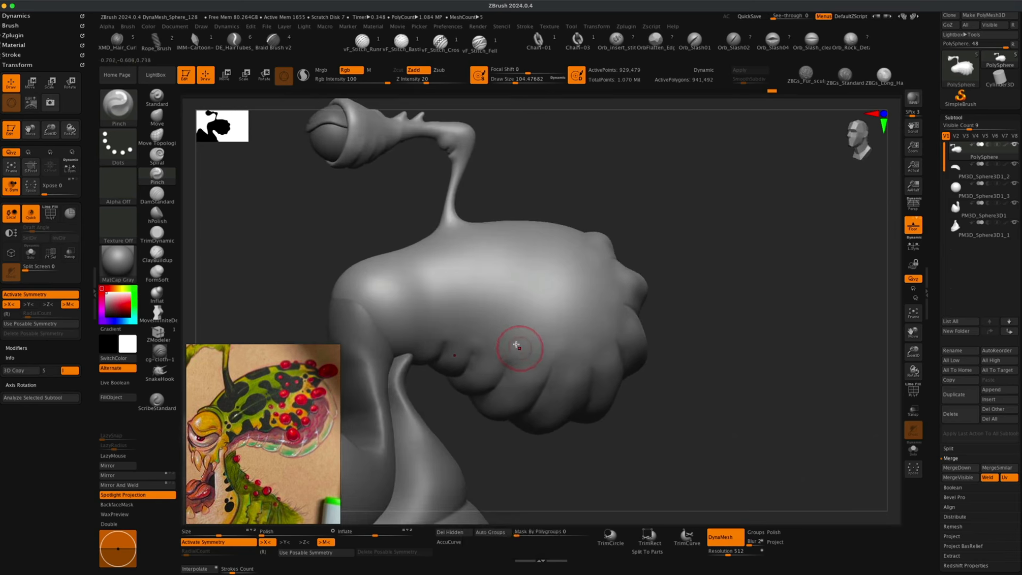
{"action": "left_click_drag", "start_coordinate": [698, 253], "coordinate": [736, 261], "text": "alt"}
{"action": "key", "text": "shift"}
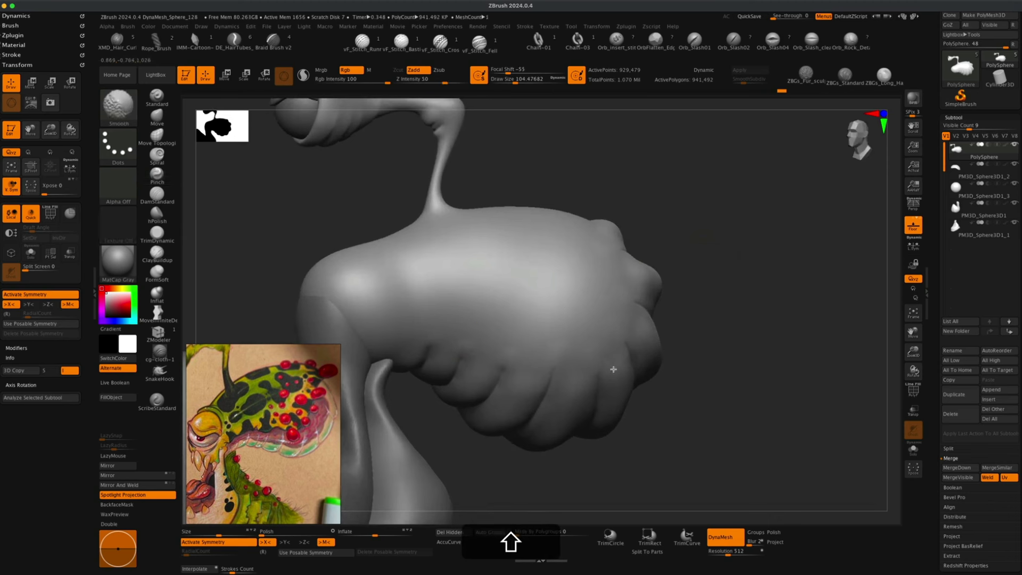
Pinch the creases between the lobes around the head body with the Pinch brush.
{"action": "left_click_drag", "start_coordinate": [613, 369], "coordinate": [613, 352], "text": "shift"}
{"action": "left_click_drag", "start_coordinate": [711, 259], "coordinate": [704, 281]}
{"action": "left_click_drag", "start_coordinate": [621, 244], "coordinate": [619, 217], "text": "shift"}
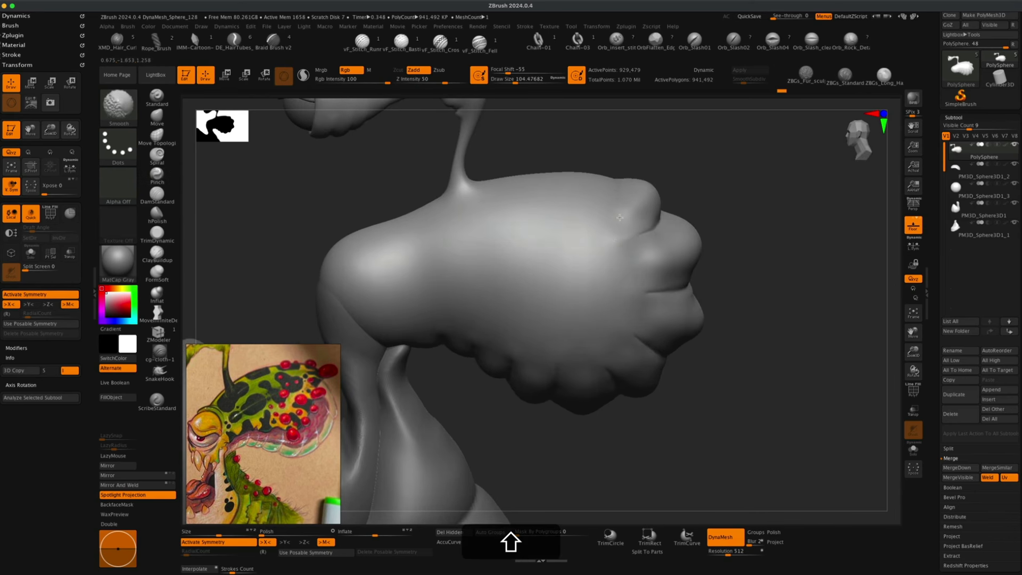
{"action": "left_click_drag", "start_coordinate": [677, 257], "coordinate": [655, 256], "text": "shift"}
{"action": "left_click_drag", "start_coordinate": [650, 307], "coordinate": [684, 313], "text": "shift"}
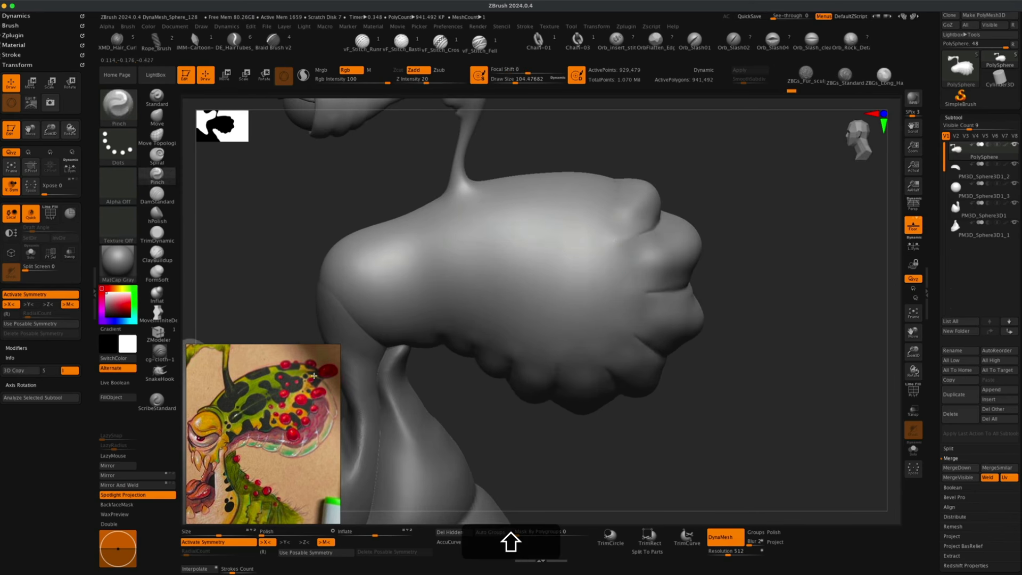
{"action": "left_click_drag", "start_coordinate": [767, 358], "coordinate": [740, 347]}
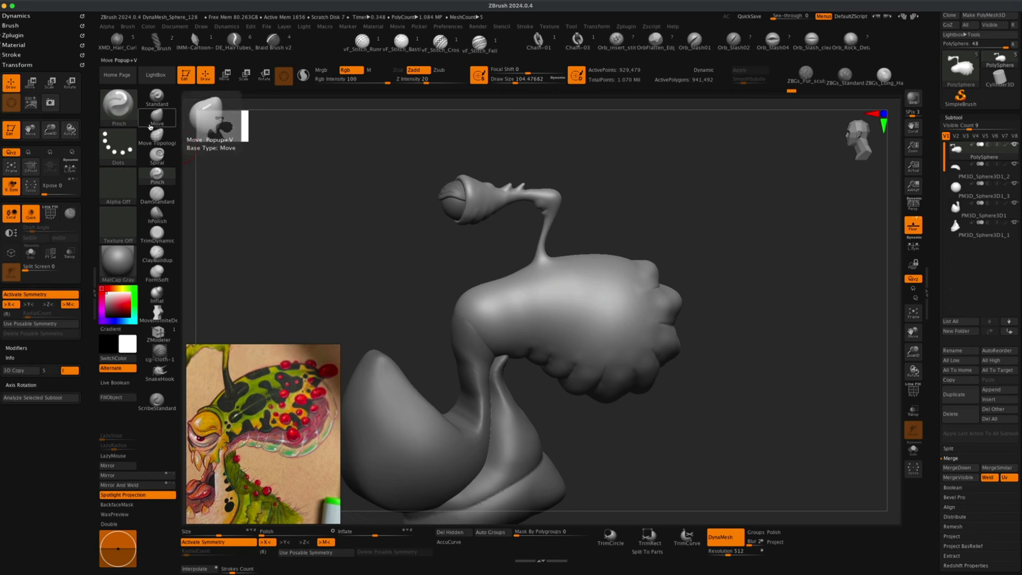
Load the Insert Sphere brush from IMM Primitives and test-insert a sphere on the head, undoing it.
{"action": "key", "text": "b"}
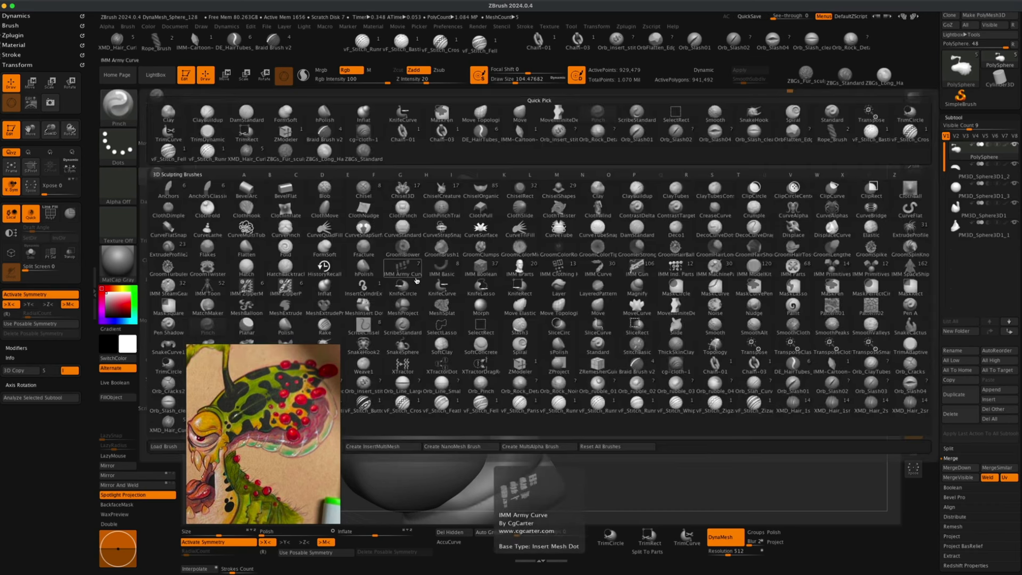
{"action": "key", "text": "i"}
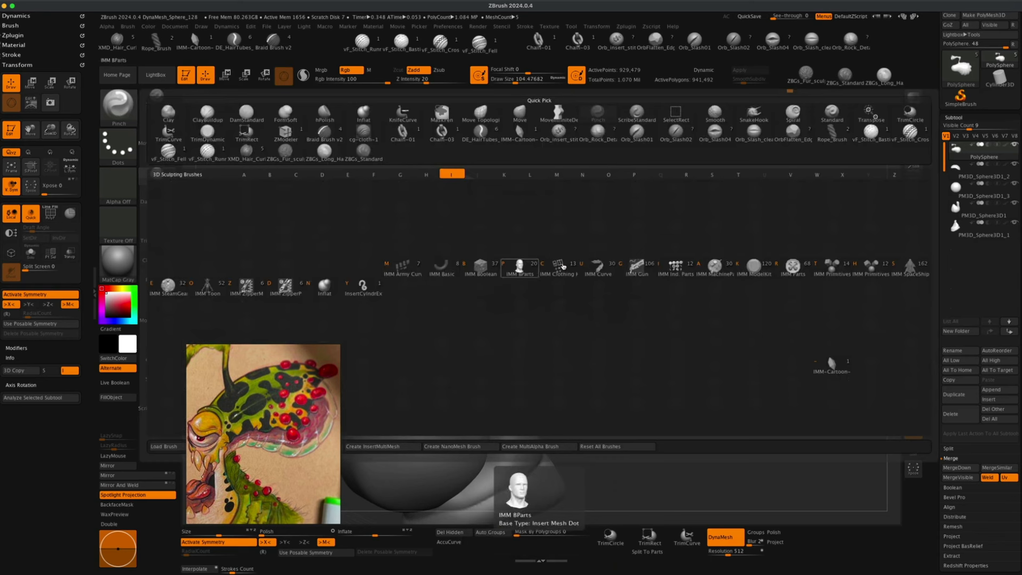
{"action": "left_click", "coordinate": [831, 270]}
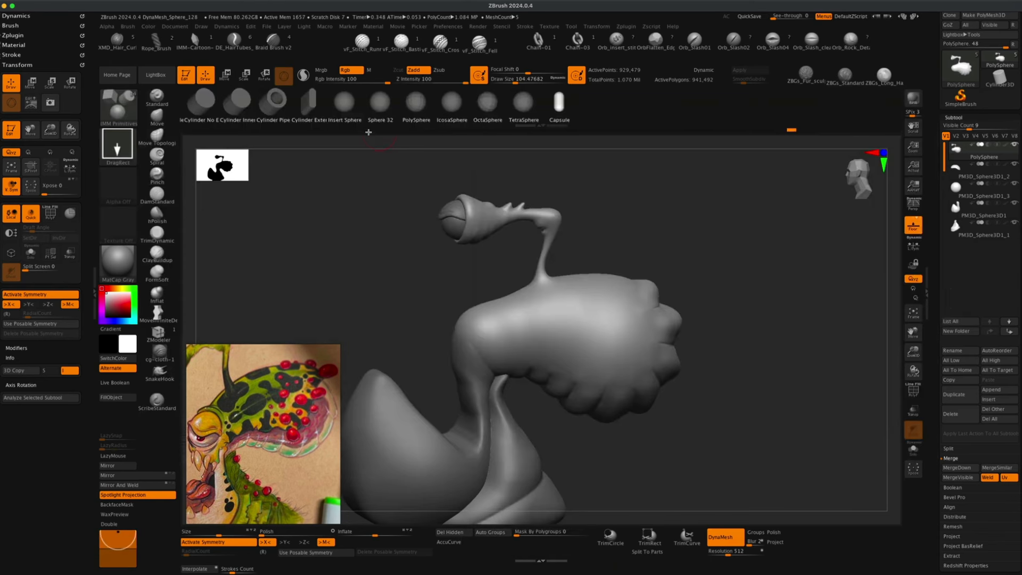
{"action": "left_click", "coordinate": [348, 104]}
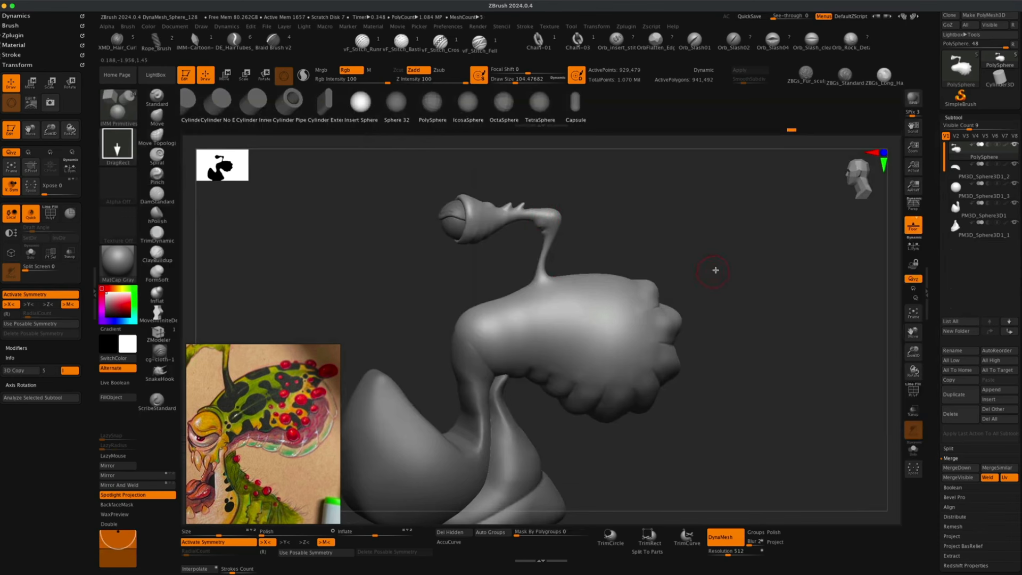
{"action": "mouse_move", "coordinate": [712, 271]}
{"action": "left_mouse_down", "text": "alt"}
{"action": "mouse_move", "coordinate": [698, 258]}
{"action": "mouse_move", "coordinate": [711, 263]}
{"action": "mouse_move", "coordinate": [705, 277]}
{"action": "mouse_move", "coordinate": [694, 271]}
{"action": "left_mouse_up", "text": "alt"}
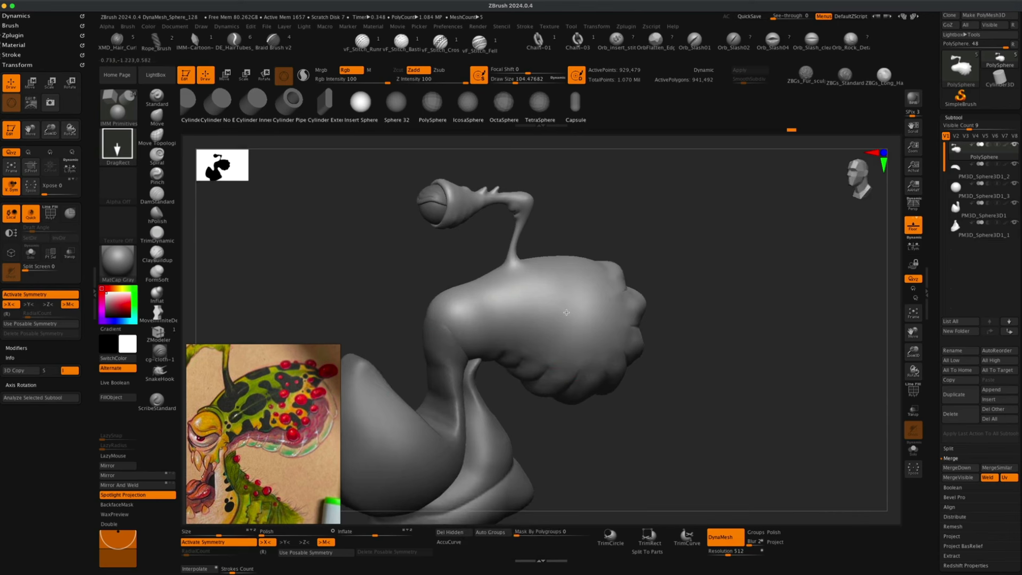
{"action": "left_click_drag", "start_coordinate": [570, 316], "coordinate": [570, 317]}
{"action": "left_click_drag", "start_coordinate": [697, 278], "coordinate": [689, 310]}
{"action": "key", "text": "super+z"}
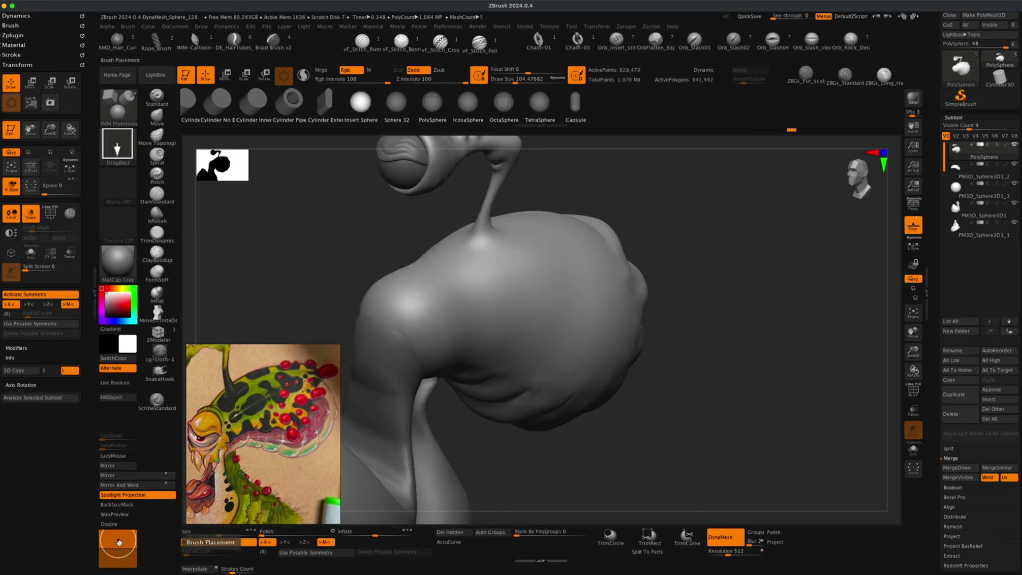
Insert a small symmetric sphere on each side of the head body with the Insert Sphere brush.
{"action": "key", "text": "super"}
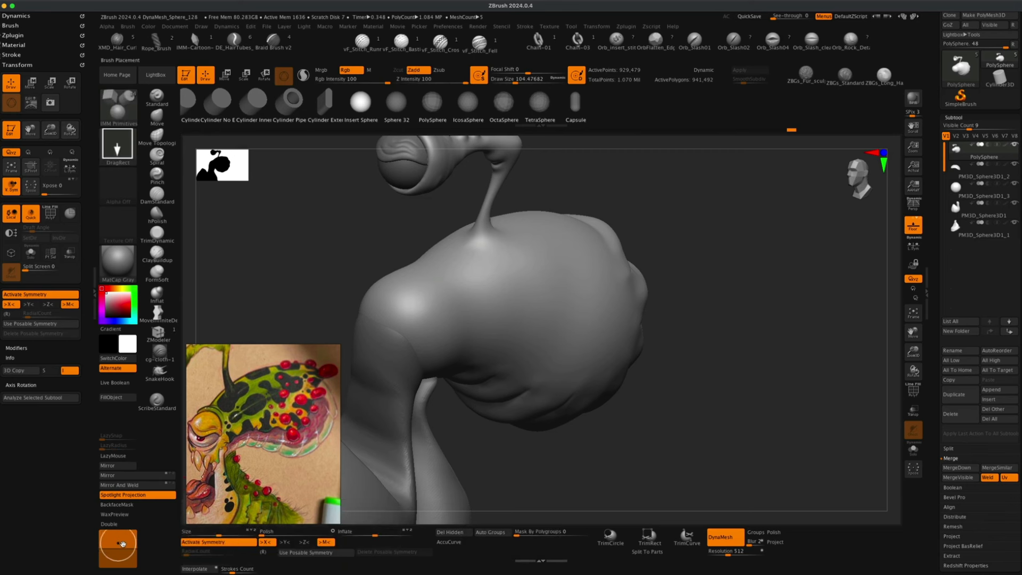
{"action": "mouse_move", "coordinate": [701, 314]}
{"action": "left_mouse_down"}
{"action": "mouse_move", "coordinate": [739, 281]}
{"action": "mouse_move", "coordinate": [768, 293]}
{"action": "mouse_move", "coordinate": [755, 308]}
{"action": "mouse_move", "coordinate": [742, 303]}
{"action": "mouse_move", "coordinate": [748, 317]}
{"action": "mouse_move", "coordinate": [735, 333]}
{"action": "left_mouse_up"}
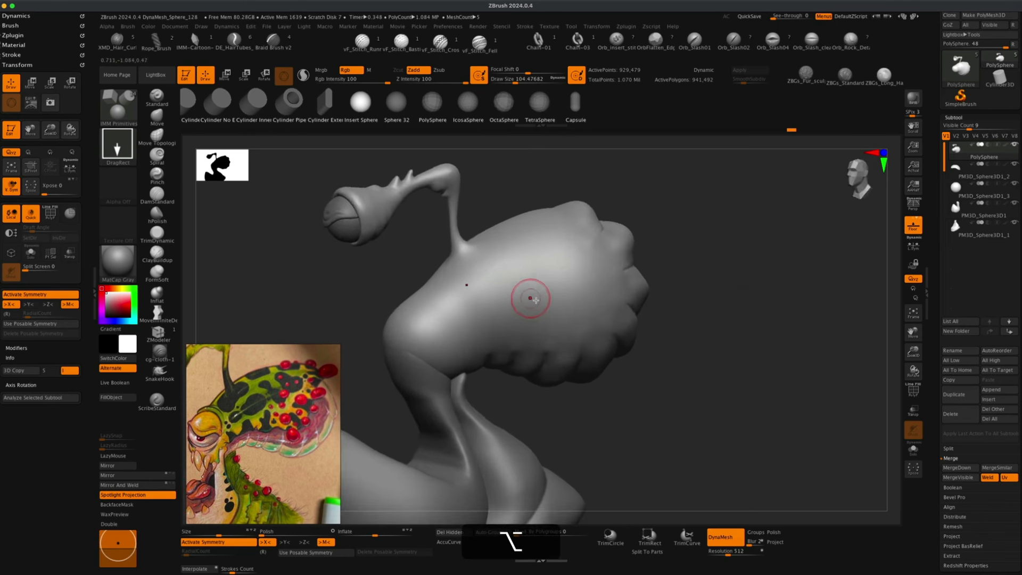
{"action": "left_click_drag", "start_coordinate": [534, 306], "coordinate": [538, 314]}
{"action": "left_click_drag", "start_coordinate": [688, 308], "coordinate": [717, 308]}
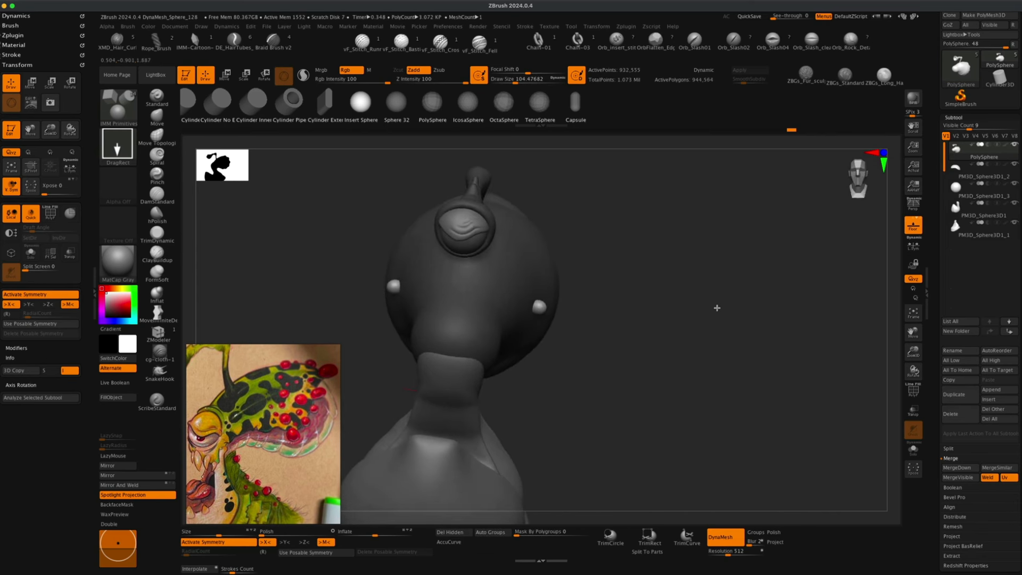
{"action": "mouse_move", "coordinate": [565, 334]}
{"action": "left_mouse_down"}
{"action": "mouse_move", "coordinate": [650, 328]}
{"action": "mouse_move", "coordinate": [605, 326]}
{"action": "left_mouse_up"}
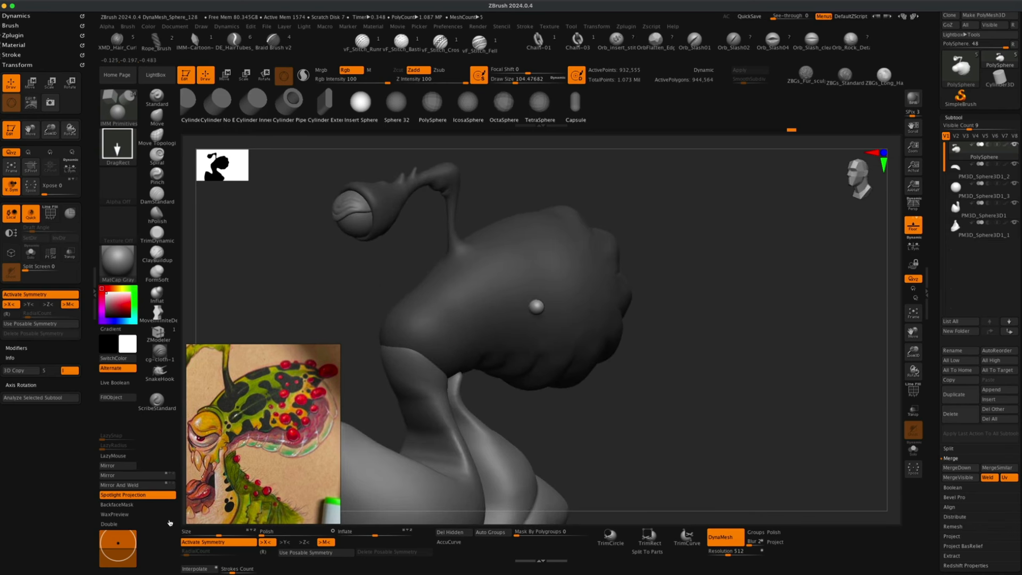
{"action": "left_click_drag", "start_coordinate": [684, 346], "coordinate": [684, 336], "text": "alt"}
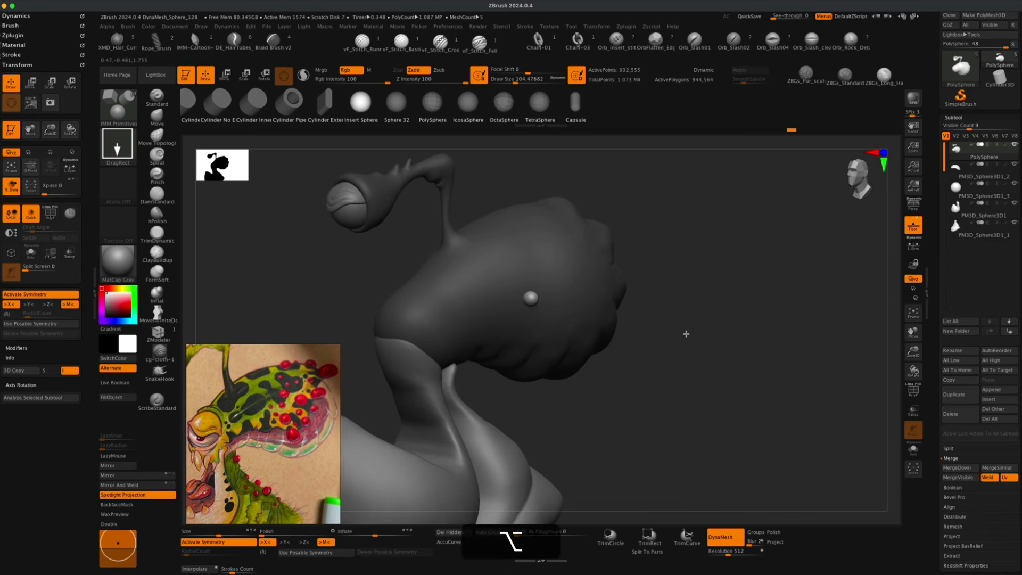
{"action": "key", "text": "alt+super+z"}
{"action": "left_click", "coordinate": [532, 296]}
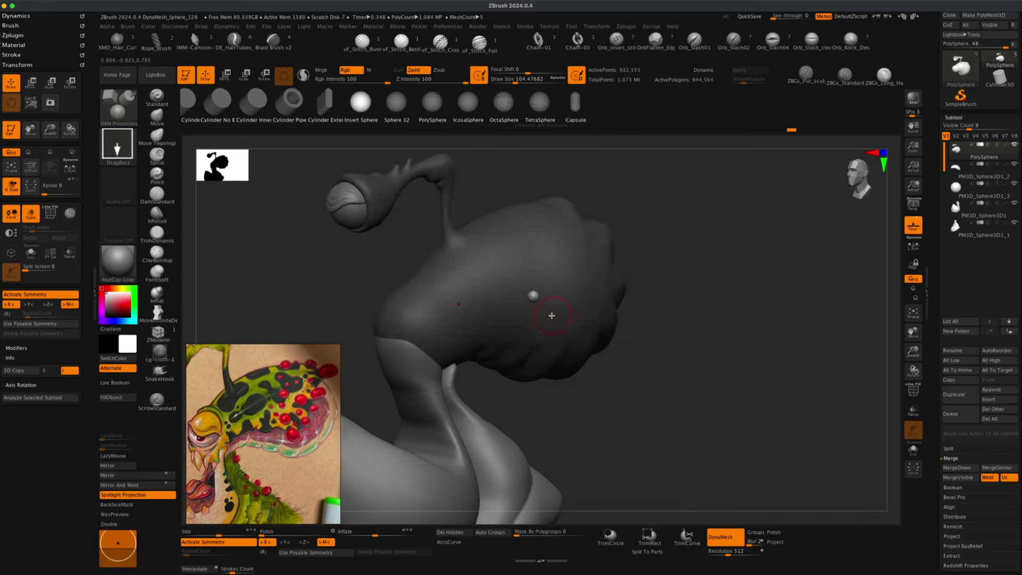
{"action": "left_click_drag", "start_coordinate": [701, 307], "coordinate": [677, 306]}
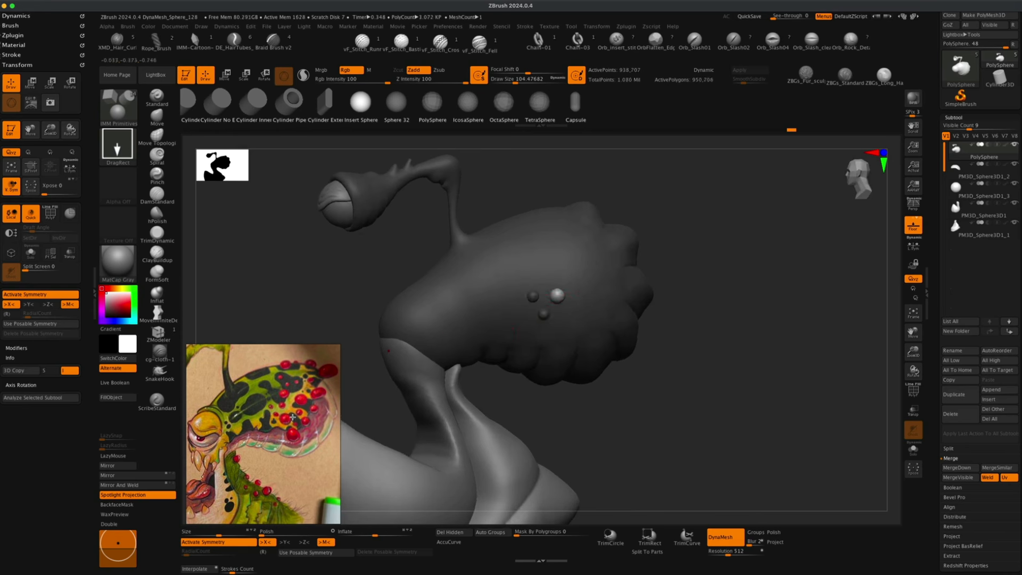
Insert clusters of spheres in varying sizes across the lower side and front of the head body.
{"action": "left_click_drag", "start_coordinate": [561, 323], "coordinate": [571, 329]}
{"action": "left_click_drag", "start_coordinate": [697, 324], "coordinate": [705, 321]}
{"action": "left_click_drag", "start_coordinate": [568, 354], "coordinate": [578, 361]}
{"action": "left_click_drag", "start_coordinate": [581, 337], "coordinate": [584, 340]}
{"action": "left_click_drag", "start_coordinate": [584, 319], "coordinate": [614, 345]}
{"action": "left_click_drag", "start_coordinate": [627, 316], "coordinate": [636, 322]}
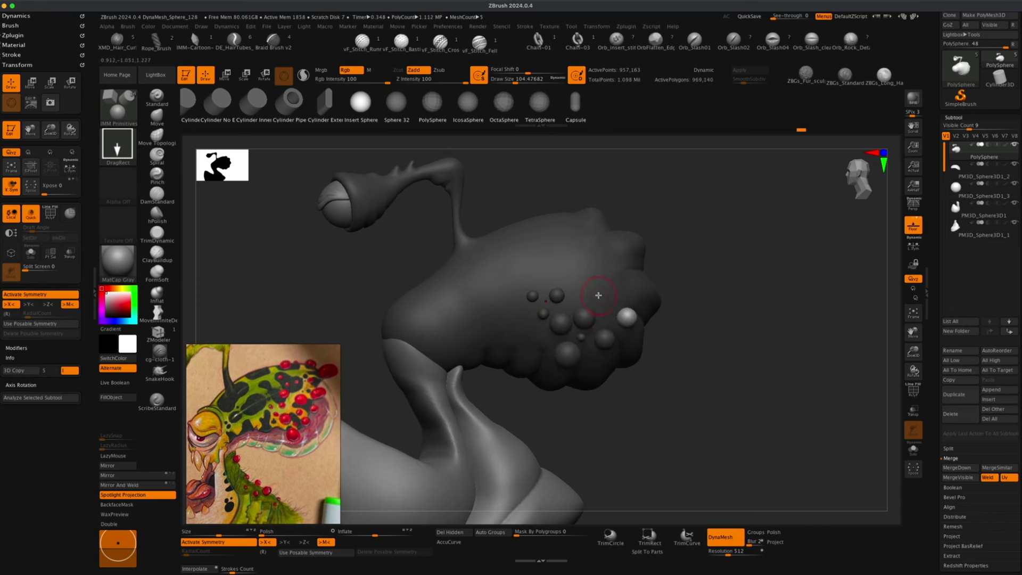
{"action": "left_click_drag", "start_coordinate": [601, 293], "coordinate": [610, 299]}
{"action": "left_click_drag", "start_coordinate": [637, 280], "coordinate": [647, 287]}
{"action": "left_click_drag", "start_coordinate": [578, 270], "coordinate": [584, 276]}
{"action": "left_click_drag", "start_coordinate": [552, 231], "coordinate": [575, 248]}
{"action": "left_click_drag", "start_coordinate": [594, 236], "coordinate": [633, 242]}
Turn off symmetry and insert a few asymmetric spheres on top of the head, undoing the last one.
{"action": "left_click_drag", "start_coordinate": [740, 250], "coordinate": [687, 197]}
{"action": "left_click_drag", "start_coordinate": [791, 179], "coordinate": [756, 210], "text": "alt"}
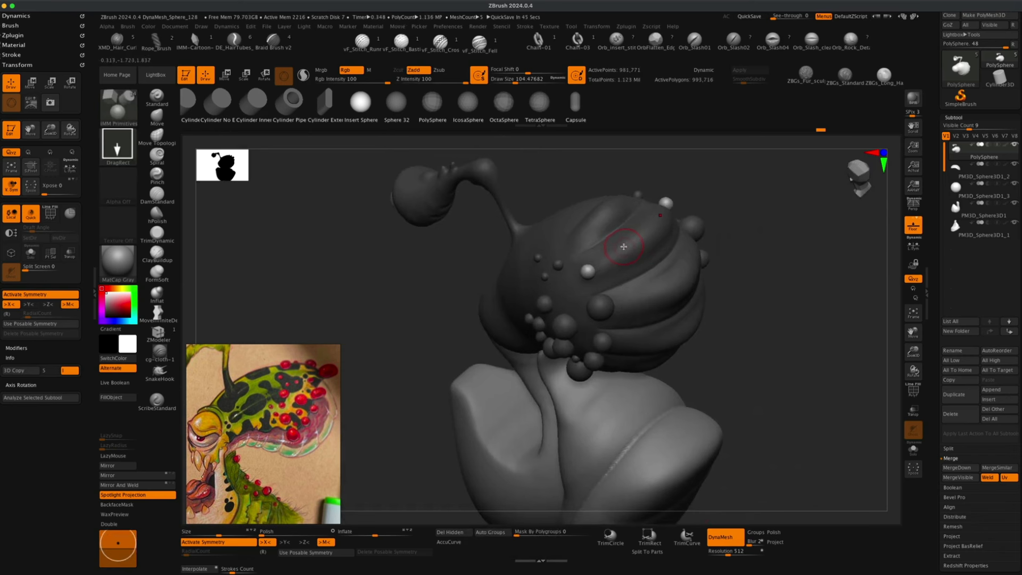
{"action": "key", "text": "x"}
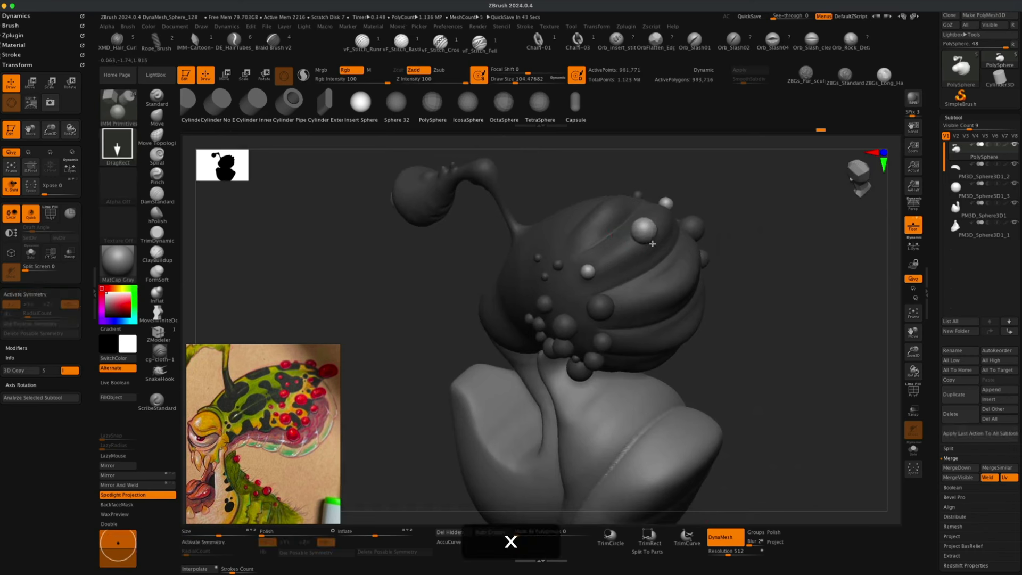
{"action": "left_click_drag", "start_coordinate": [652, 244], "coordinate": [652, 244]}
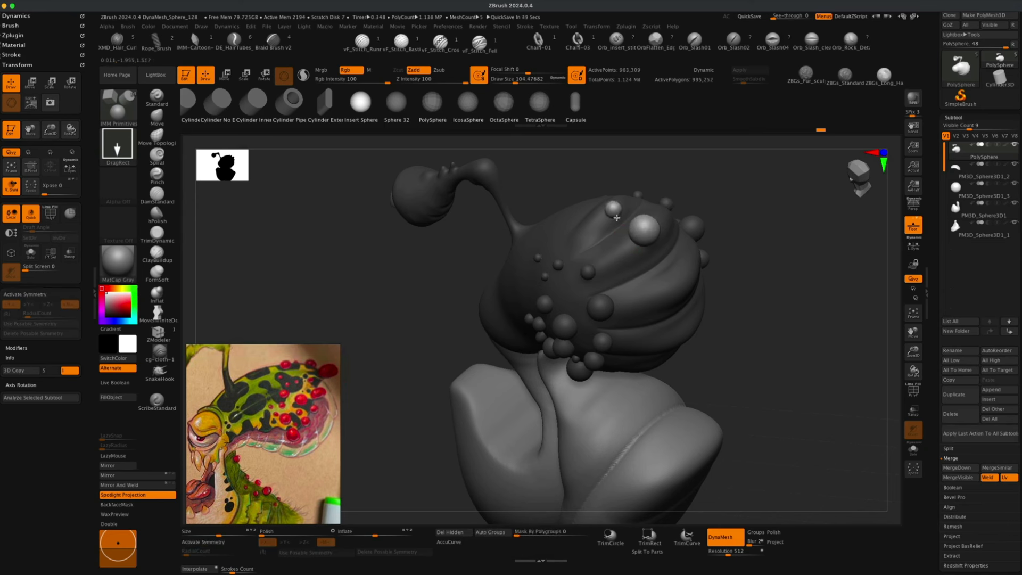
{"action": "left_click_drag", "start_coordinate": [617, 216], "coordinate": [618, 217]}
{"action": "left_click_drag", "start_coordinate": [637, 163], "coordinate": [642, 226]}
{"action": "left_click_drag", "start_coordinate": [564, 230], "coordinate": [573, 228]}
{"action": "key", "text": "super+z"}
Orbit around the head to examine the placement of the inserted spheres from several angles.
{"action": "left_click_drag", "start_coordinate": [702, 208], "coordinate": [743, 181]}
{"action": "mouse_move", "coordinate": [754, 254]}
{"action": "left_mouse_down", "text": "alt"}
{"action": "mouse_move", "coordinate": [716, 251]}
{"action": "mouse_move", "coordinate": [751, 238]}
{"action": "mouse_move", "coordinate": [738, 261]}
{"action": "mouse_move", "coordinate": [706, 255]}
{"action": "left_mouse_up", "text": "alt"}
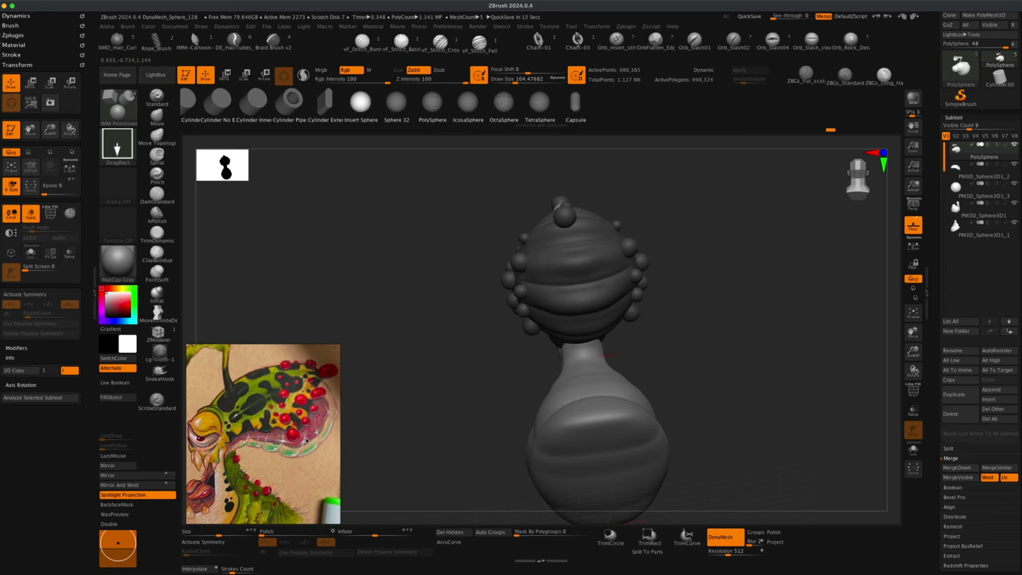
{"action": "left_click_drag", "start_coordinate": [422, 384], "coordinate": [468, 381]}
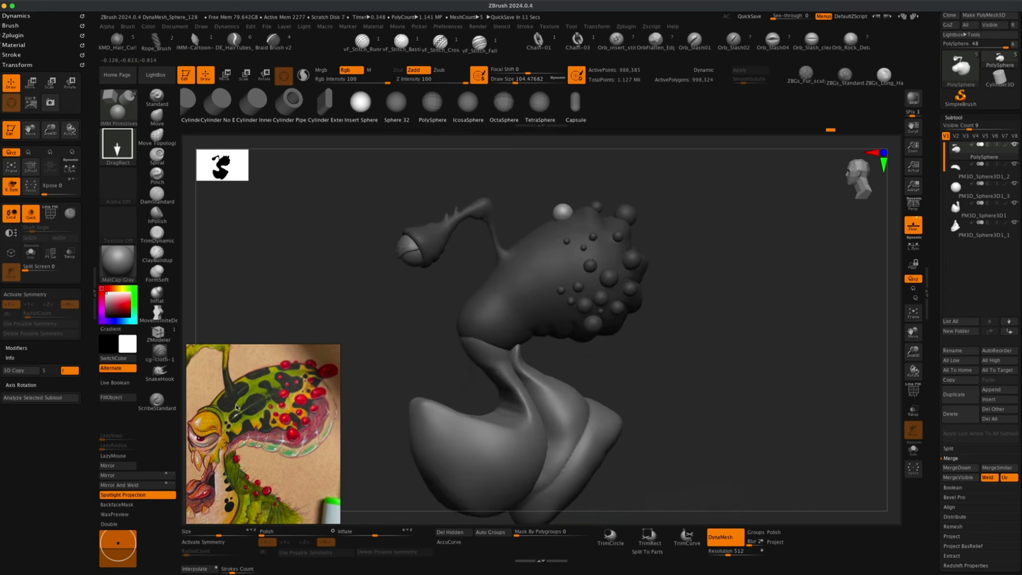
{"action": "mouse_move", "coordinate": [413, 333]}
{"action": "left_mouse_down", "text": "alt"}
{"action": "mouse_move", "coordinate": [461, 347]}
{"action": "mouse_move", "coordinate": [431, 345]}
{"action": "mouse_move", "coordinate": [714, 250]}
{"action": "left_mouse_up", "text": "alt"}
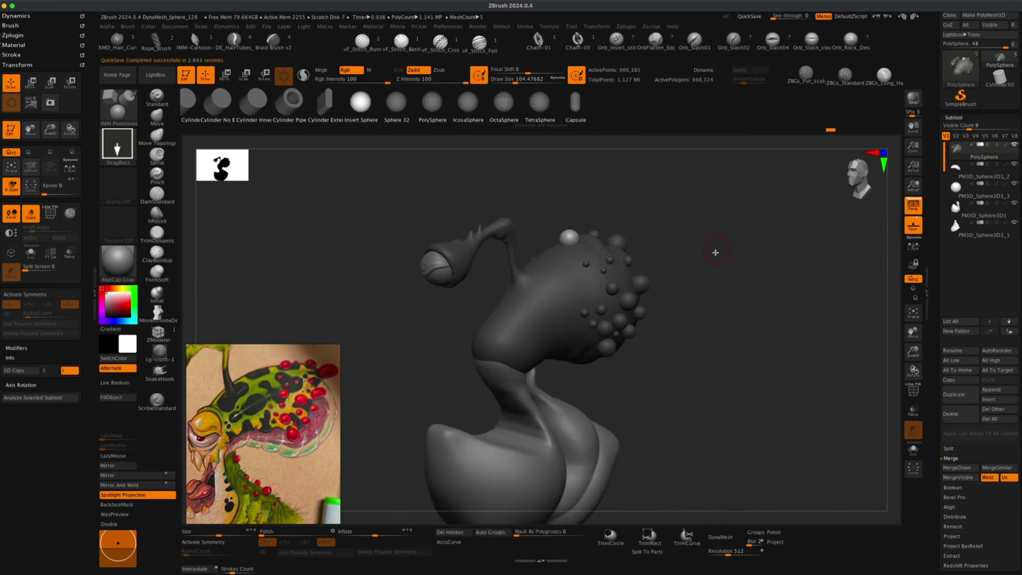
{"action": "right_click_drag", "start_coordinate": [766, 299], "coordinate": [761, 290], "text": "alt+super"}
{"action": "mouse_move", "coordinate": [761, 290]}
{"action": "left_mouse_down"}
{"action": "mouse_move", "coordinate": [721, 308]}
{"action": "mouse_move", "coordinate": [743, 309]}
{"action": "mouse_move", "coordinate": [729, 327]}
{"action": "mouse_move", "coordinate": [747, 349]}
{"action": "mouse_move", "coordinate": [738, 347]}
{"action": "left_mouse_up"}
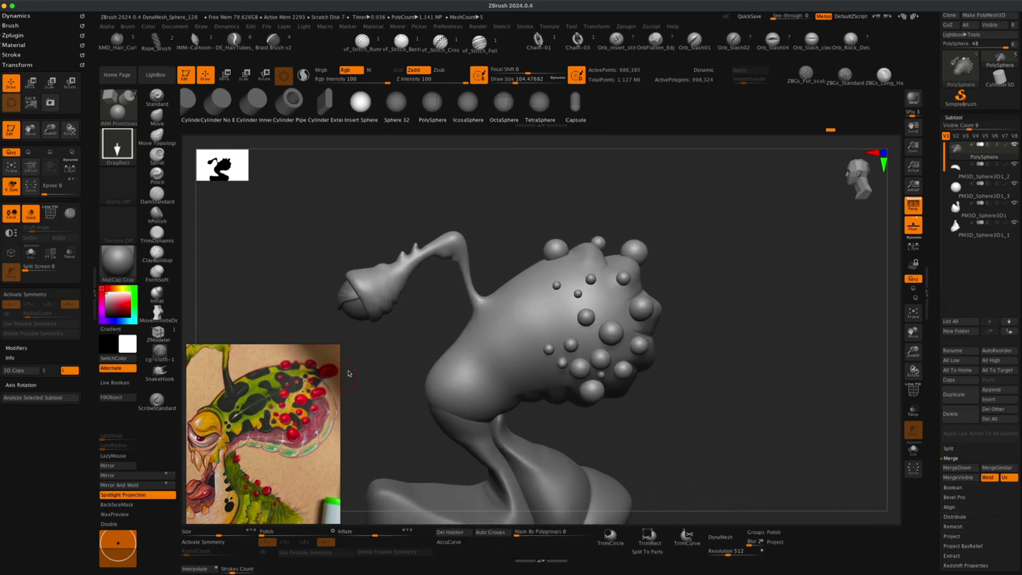
{"action": "left_click_drag", "start_coordinate": [389, 342], "coordinate": [384, 345], "text": "alt"}
{"action": "left_click_drag", "start_coordinate": [724, 238], "coordinate": [701, 250]}
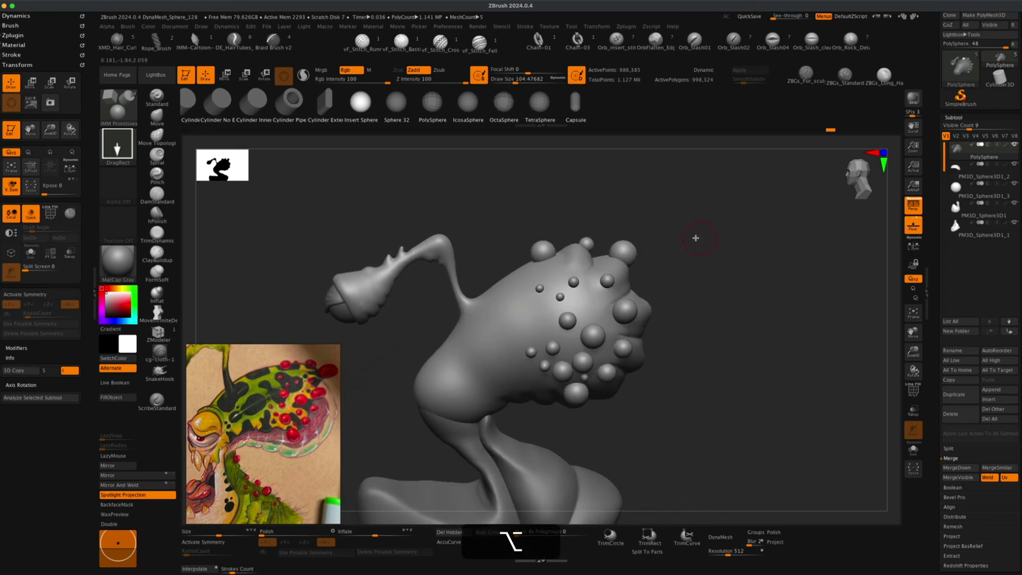
Switch to the Move Topological brush, enlarge it to about 228, and nudge a sphere on top of the head.
{"action": "key", "text": "b"}
{"action": "key", "text": "m"}
{"action": "key", "text": "t"}
{"action": "key", "text": "s"}
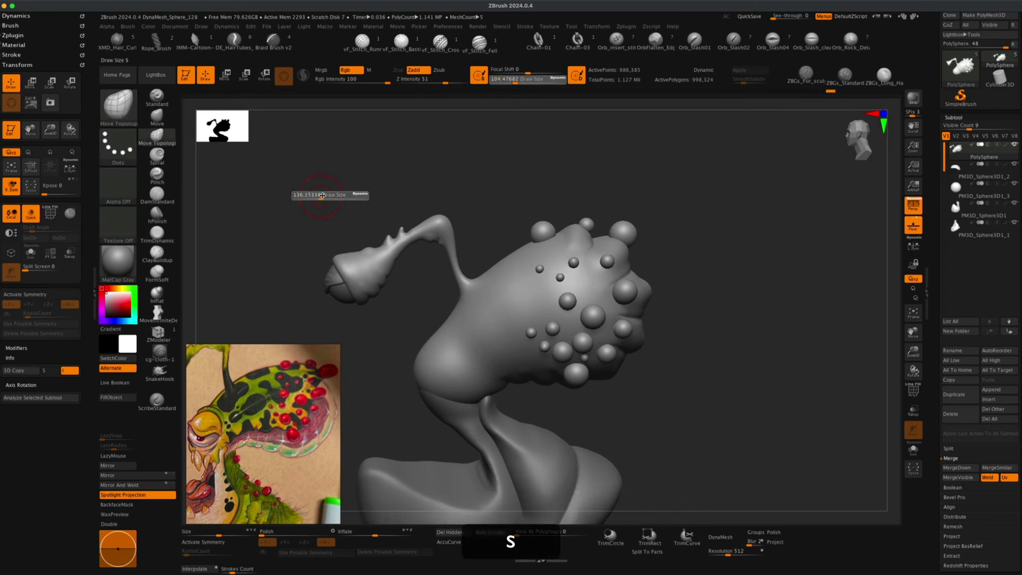
{"action": "left_click_drag", "start_coordinate": [700, 219], "coordinate": [693, 233], "text": "alt"}
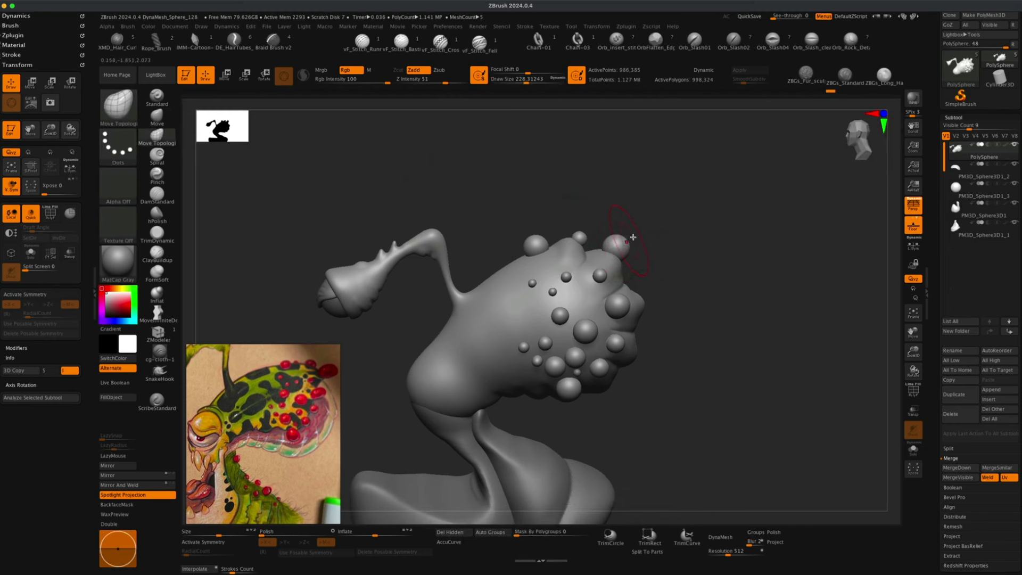
{"action": "left_click_drag", "start_coordinate": [670, 226], "coordinate": [669, 234], "text": "alt"}
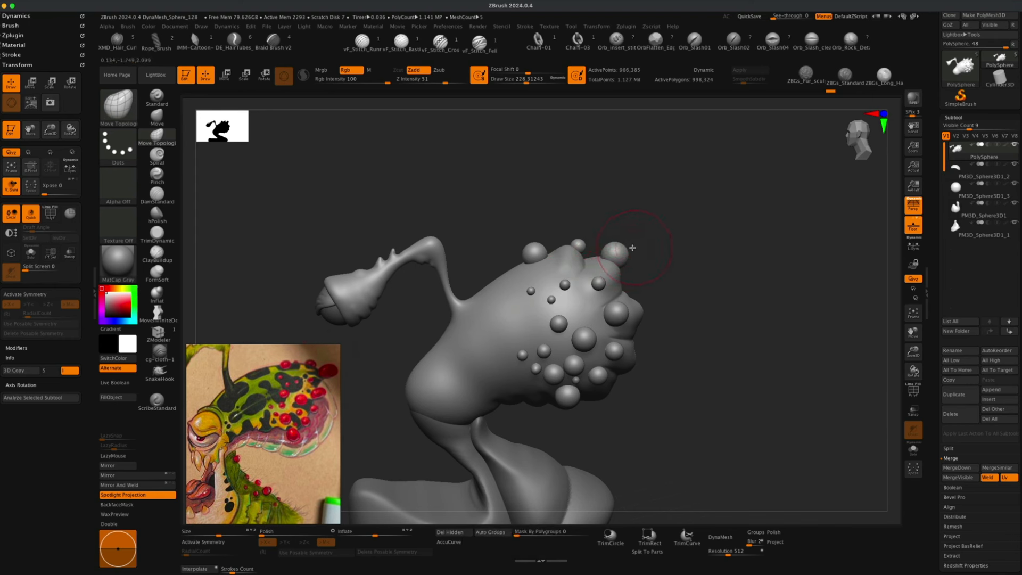
Re-enable symmetry and reduce the Move Topological brush size to about 149.
{"action": "key", "text": "x"}
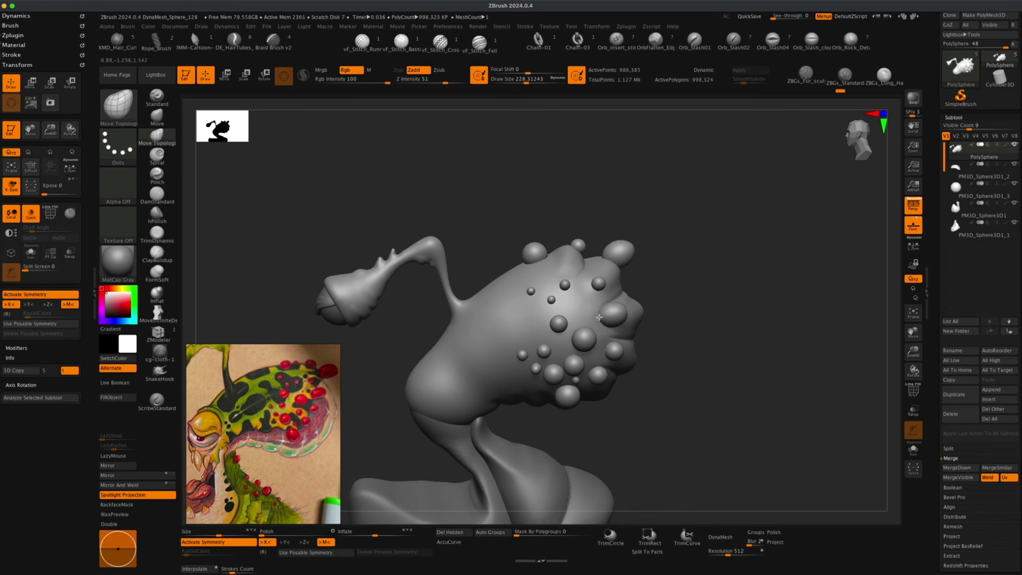
{"action": "key", "text": "s"}
{"action": "left_click_drag", "start_coordinate": [662, 289], "coordinate": [650, 289]}
{"action": "mouse_move", "coordinate": [666, 367]}
{"action": "left_mouse_down"}
{"action": "mouse_move", "coordinate": [647, 346]}
{"action": "mouse_move", "coordinate": [712, 324]}
{"action": "mouse_move", "coordinate": [595, 321]}
{"action": "left_mouse_up"}
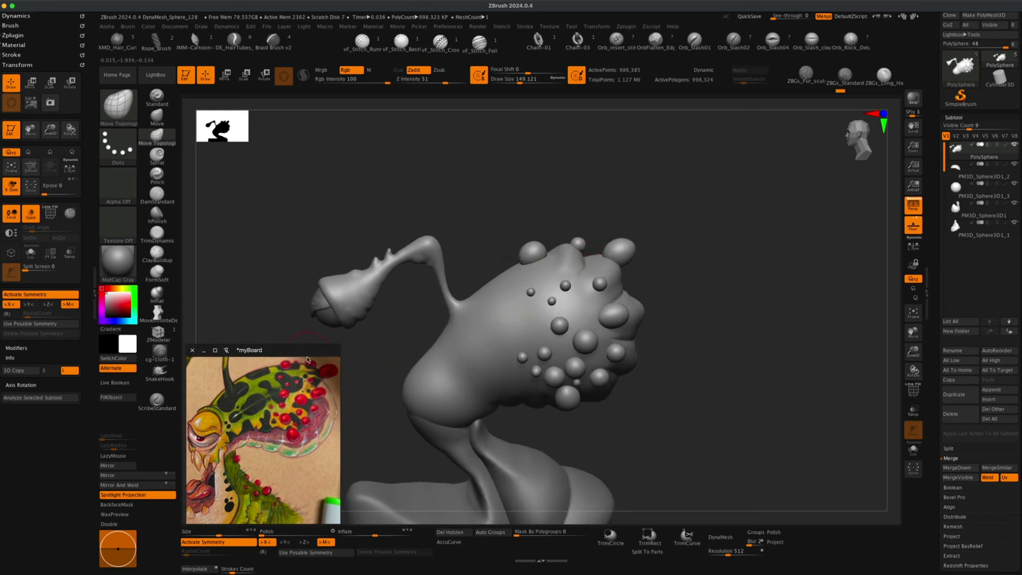
{"action": "mouse_move", "coordinate": [514, 201]}
{"action": "left_mouse_down"}
{"action": "mouse_move", "coordinate": [506, 221]}
{"action": "mouse_move", "coordinate": [506, 201]}
{"action": "mouse_move", "coordinate": [455, 209]}
{"action": "left_mouse_up"}
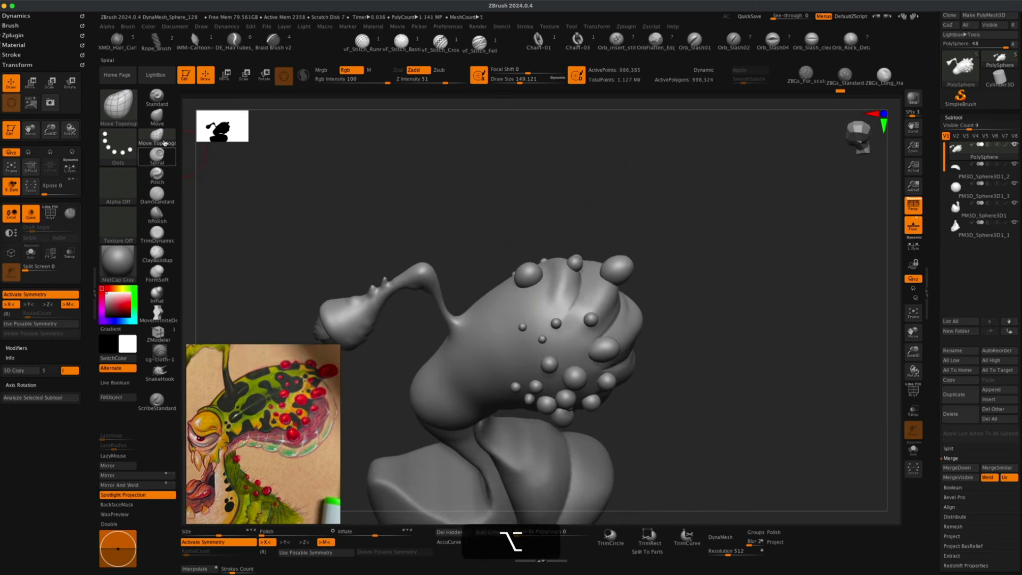
Reselect the IMM Primitives Insert Sphere brush and add a small sphere on top of the head.
{"action": "left_click", "coordinate": [119, 105]}
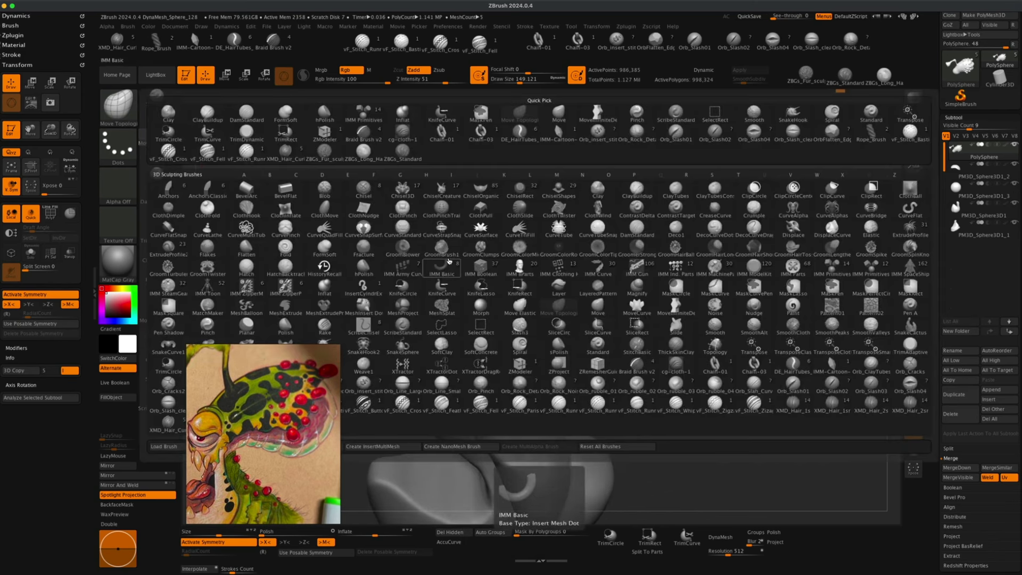
{"action": "key", "text": "i"}
{"action": "left_click", "coordinate": [825, 270]}
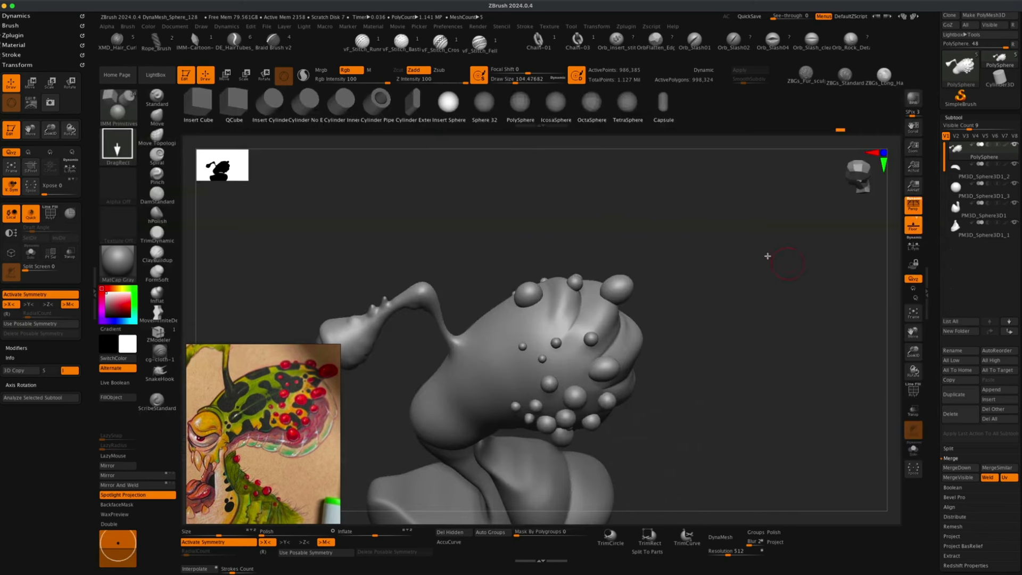
{"action": "mouse_move", "coordinate": [598, 226]}
{"action": "left_mouse_down"}
{"action": "mouse_move", "coordinate": [598, 241]}
{"action": "mouse_move", "coordinate": [596, 230]}
{"action": "left_mouse_up"}
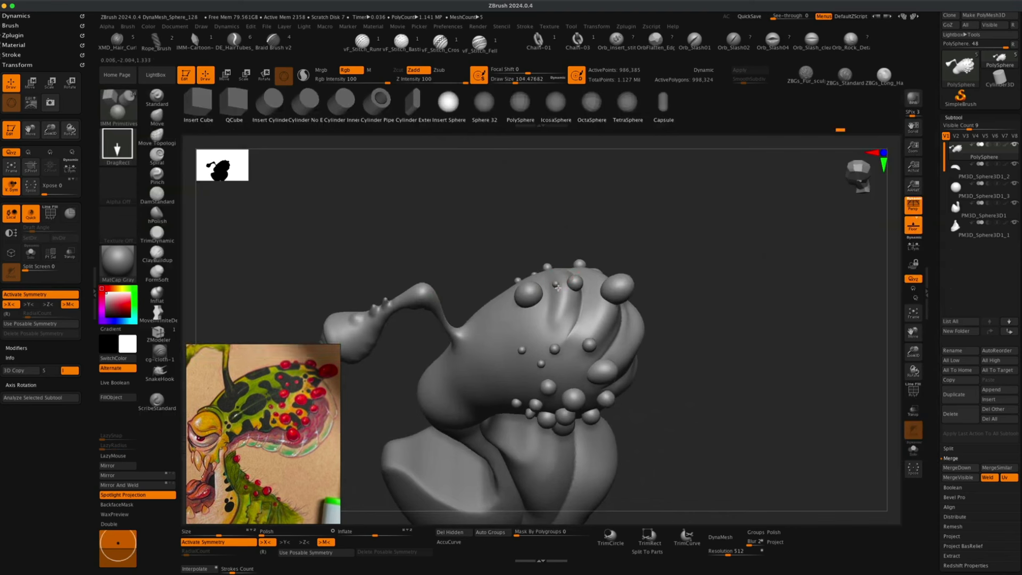
{"action": "left_click_drag", "start_coordinate": [557, 288], "coordinate": [559, 289]}
{"action": "left_click_drag", "start_coordinate": [690, 228], "coordinate": [690, 197]}
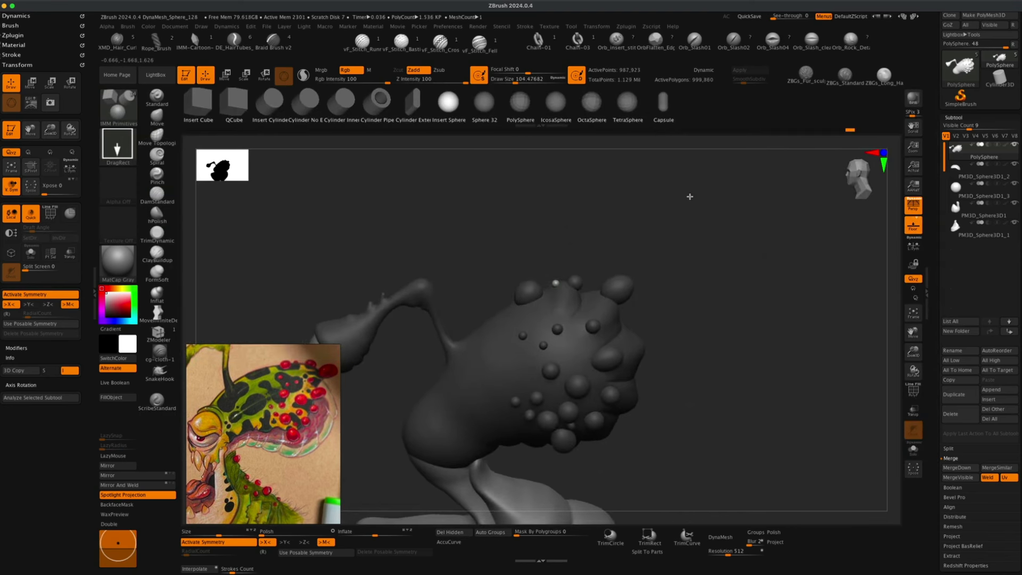
Orbit around the creature, toggling the reference overlay on and off, to compare its shape with the reference.
{"action": "mouse_move", "coordinate": [708, 230]}
{"action": "left_mouse_down", "text": "super"}
{"action": "mouse_move", "coordinate": [746, 293]}
{"action": "mouse_move", "coordinate": [732, 287]}
{"action": "mouse_move", "coordinate": [732, 303]}
{"action": "mouse_move", "coordinate": [720, 299]}
{"action": "mouse_move", "coordinate": [682, 326]}
{"action": "left_mouse_up", "text": "super"}
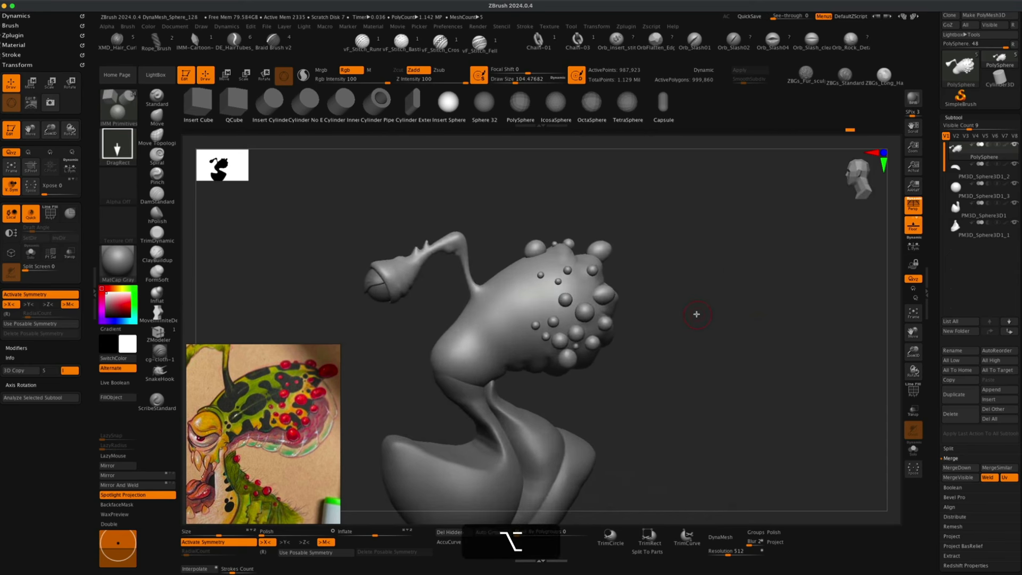
{"action": "key", "text": "shift+z"}
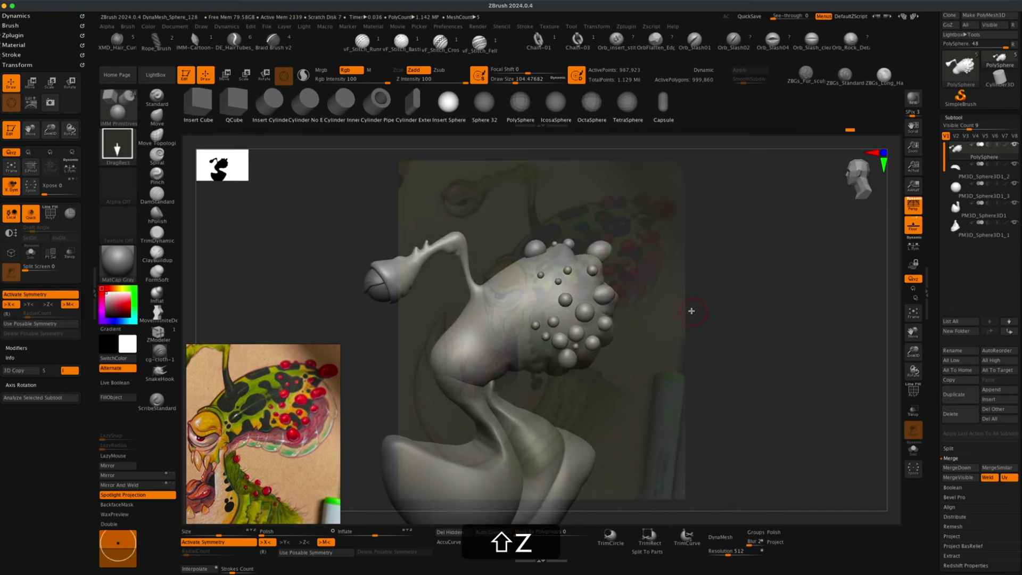
{"action": "mouse_move", "coordinate": [742, 283]}
{"action": "left_mouse_down", "text": "alt"}
{"action": "mouse_move", "coordinate": [728, 308]}
{"action": "mouse_move", "coordinate": [798, 226]}
{"action": "mouse_move", "coordinate": [772, 263]}
{"action": "left_mouse_up", "text": "alt"}
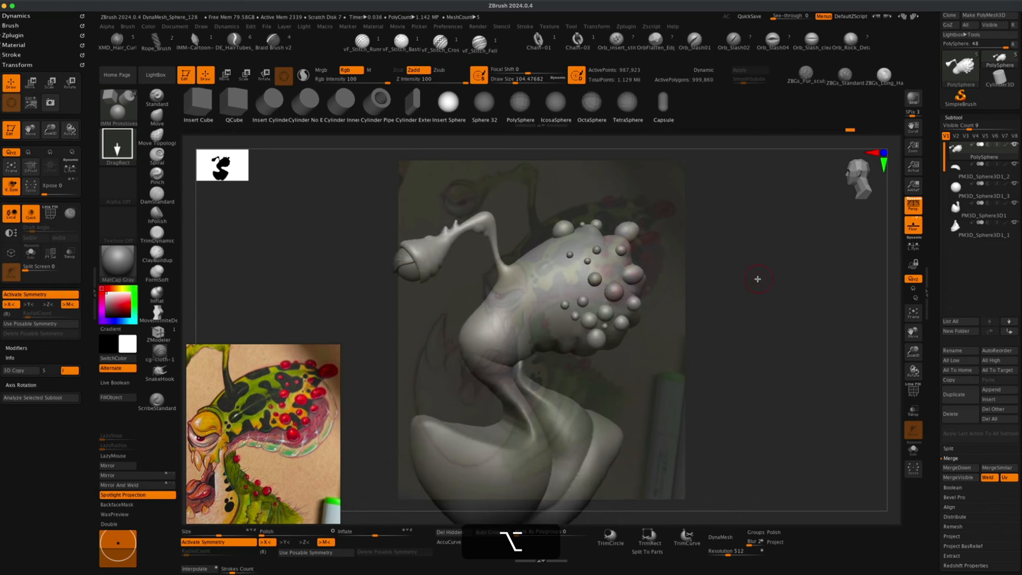
{"action": "key", "text": "shift+z"}
{"action": "left_click_drag", "start_coordinate": [720, 275], "coordinate": [719, 307]}
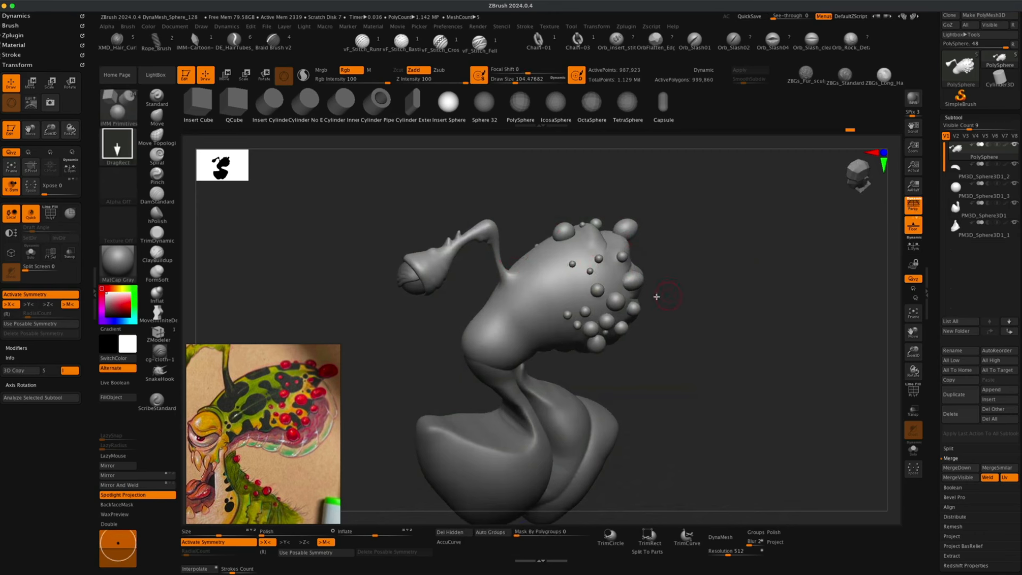
{"action": "left_click_drag", "start_coordinate": [701, 307], "coordinate": [680, 292]}
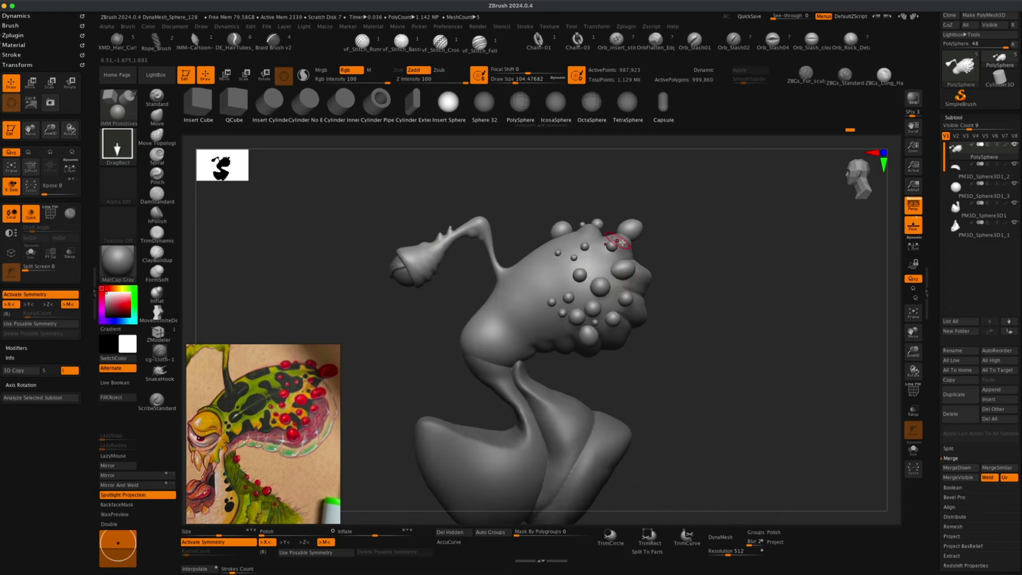
{"action": "mouse_move", "coordinate": [698, 254]}
{"action": "left_mouse_down"}
{"action": "mouse_move", "coordinate": [709, 287]}
{"action": "mouse_move", "coordinate": [682, 296]}
{"action": "mouse_move", "coordinate": [732, 302]}
{"action": "mouse_move", "coordinate": [719, 288]}
{"action": "mouse_move", "coordinate": [749, 313]}
{"action": "left_mouse_up"}
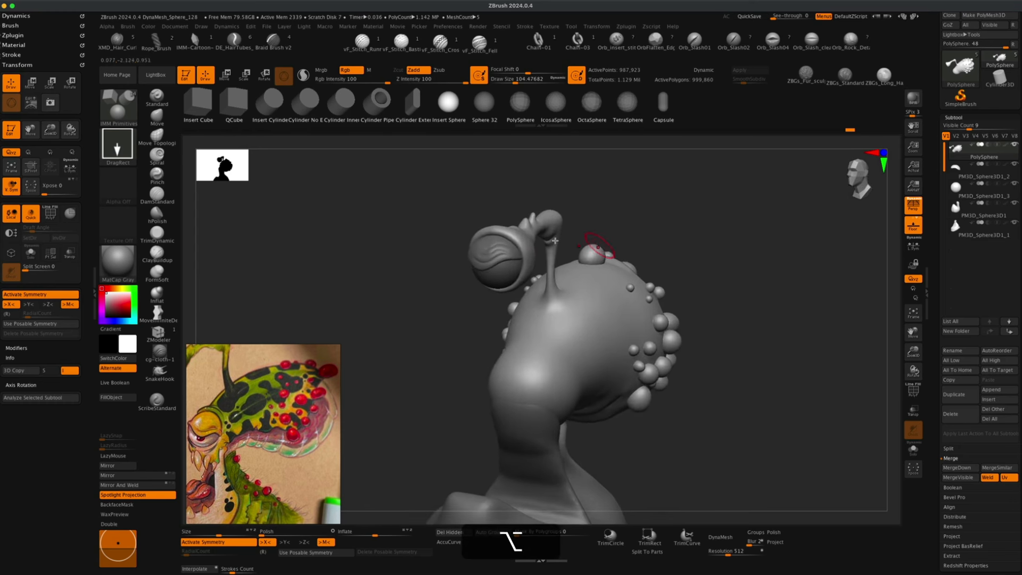
Select the eye subtool and inflate the eyelid rim with the Inflat brush at size about 44, Z intensity 40 and LazyMouse on.
{"action": "left_click", "coordinate": [506, 251], "text": "alt"}
{"action": "mouse_move", "coordinate": [408, 295]}
{"action": "left_mouse_down", "text": "alt"}
{"action": "mouse_move", "coordinate": [397, 283]}
{"action": "mouse_move", "coordinate": [413, 319]}
{"action": "mouse_move", "coordinate": [365, 299]}
{"action": "mouse_move", "coordinate": [396, 305]}
{"action": "mouse_move", "coordinate": [394, 285]}
{"action": "mouse_move", "coordinate": [390, 321]}
{"action": "left_mouse_up", "text": "alt"}
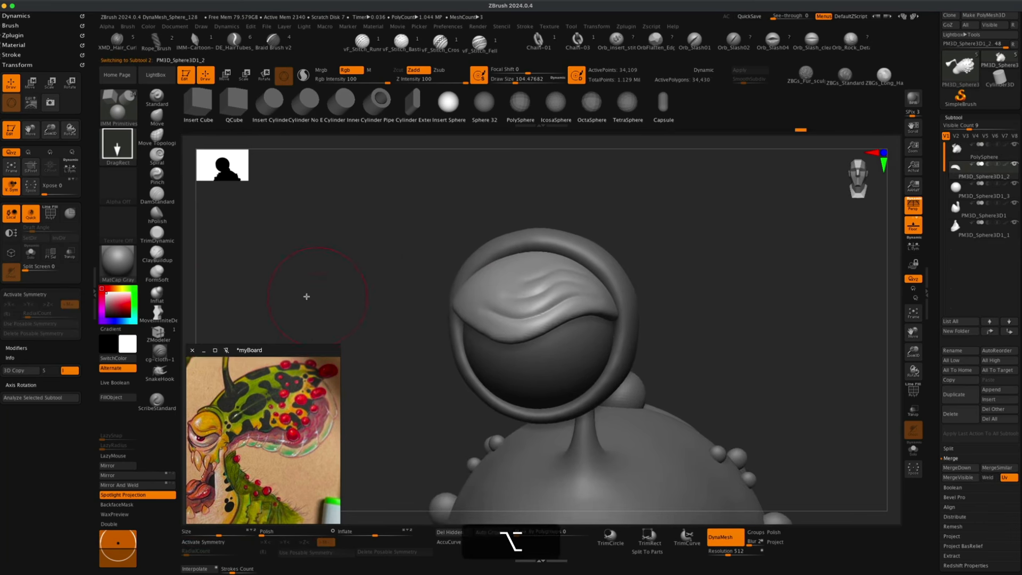
{"action": "left_click", "coordinate": [157, 292]}
{"action": "key", "text": "s"}
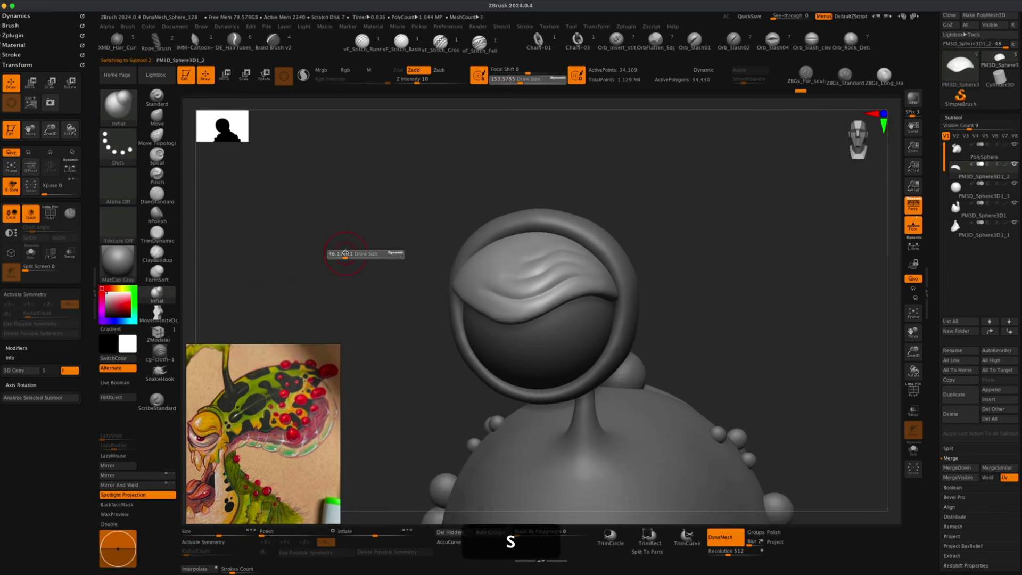
{"action": "left_click_drag", "start_coordinate": [346, 254], "coordinate": [384, 258]}
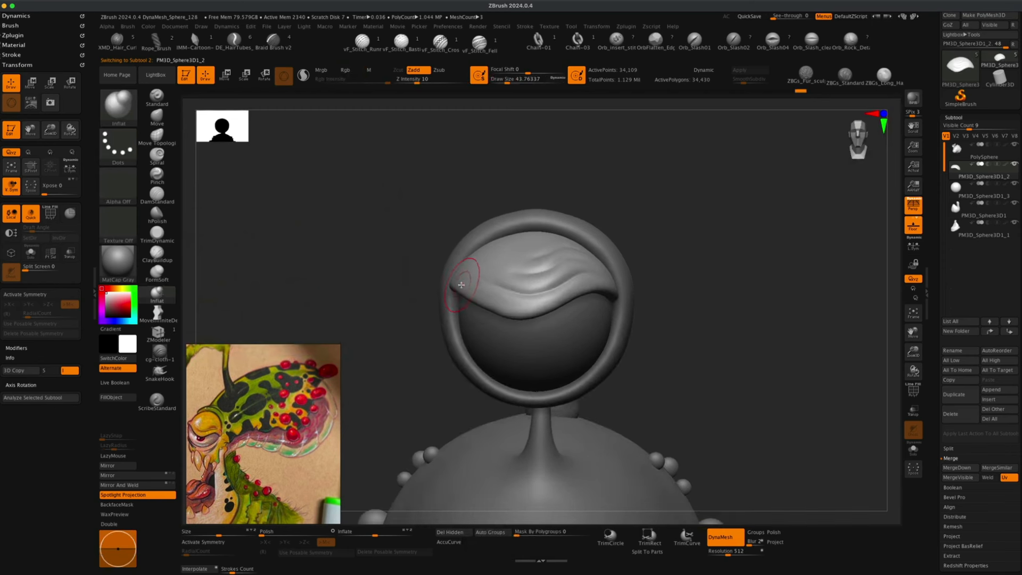
{"action": "left_click", "coordinate": [122, 456]}
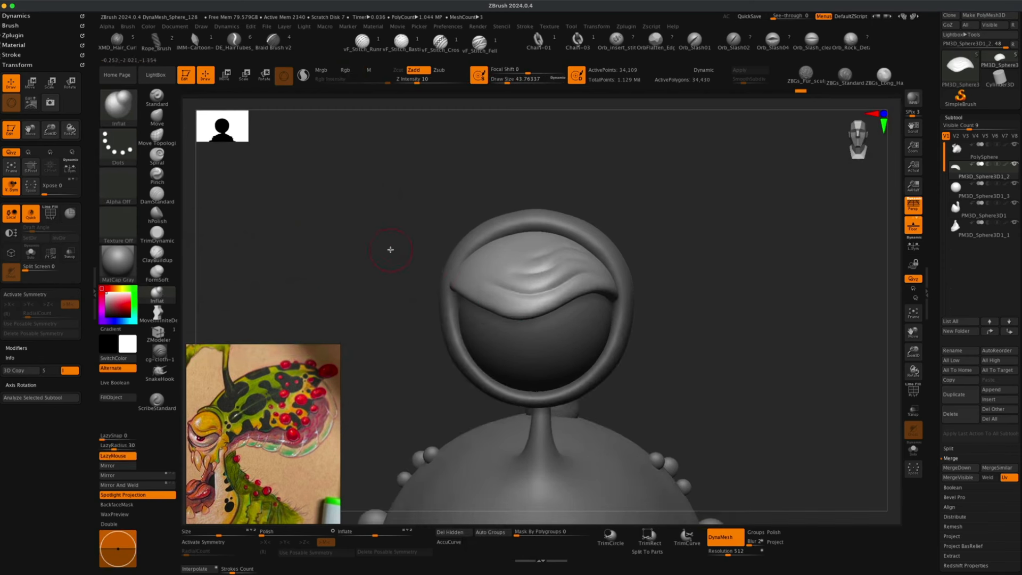
{"action": "left_click_drag", "start_coordinate": [391, 249], "coordinate": [453, 278]}
{"action": "left_click_drag", "start_coordinate": [393, 275], "coordinate": [453, 280]}
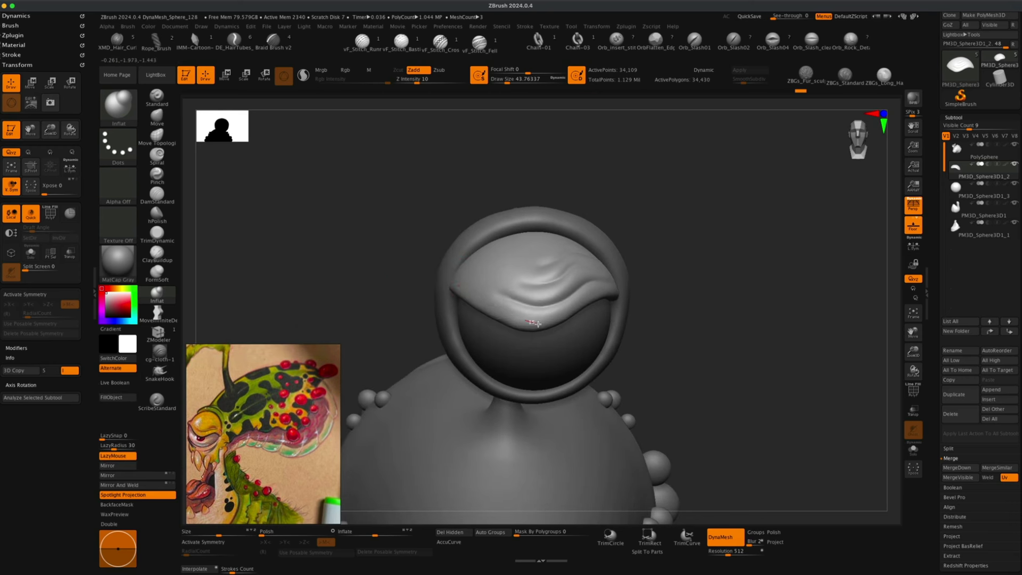
{"action": "left_click_drag", "start_coordinate": [538, 324], "coordinate": [551, 322]}
{"action": "left_click_drag", "start_coordinate": [425, 82], "coordinate": [441, 82]}
{"action": "left_click_drag", "start_coordinate": [452, 284], "coordinate": [503, 313]}
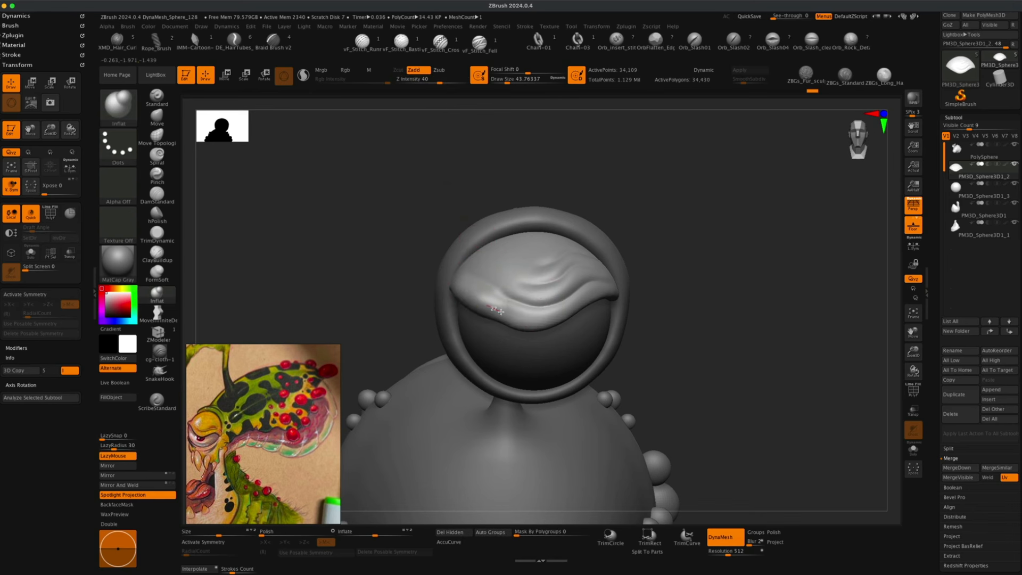
{"action": "key", "text": "super+z"}
Reduce the Inflat brush to about 27 and inflate and smooth the eyelid's lower edge around the eye.
{"action": "key", "text": "super+s"}
{"action": "key", "text": "s"}
{"action": "left_click_drag", "start_coordinate": [423, 230], "coordinate": [418, 230]}
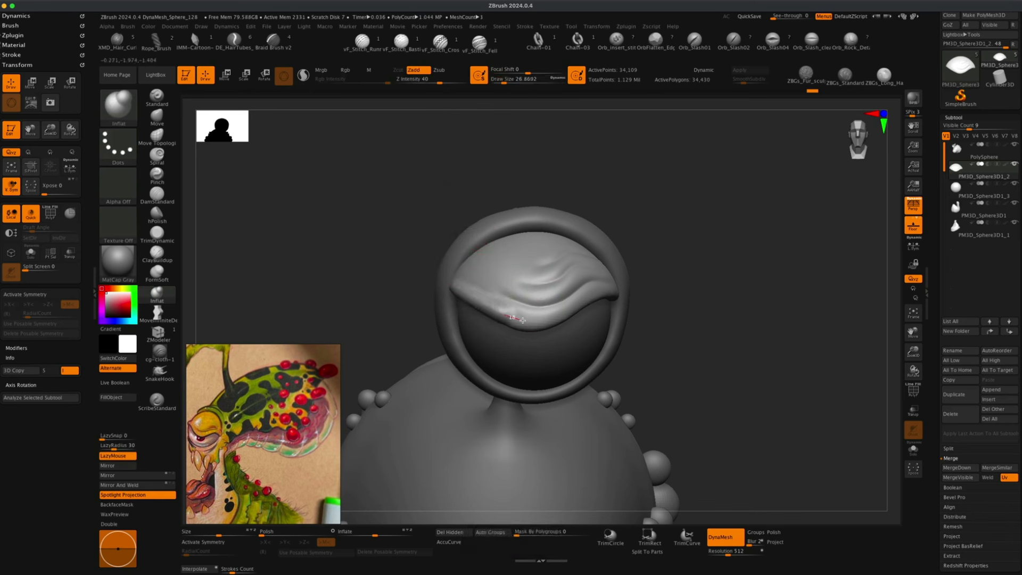
{"action": "mouse_move", "coordinate": [523, 319]}
{"action": "left_mouse_down"}
{"action": "mouse_move", "coordinate": [591, 293]}
{"action": "mouse_move", "coordinate": [633, 294]}
{"action": "left_mouse_up"}
{"action": "left_click_drag", "start_coordinate": [683, 252], "coordinate": [512, 268]}
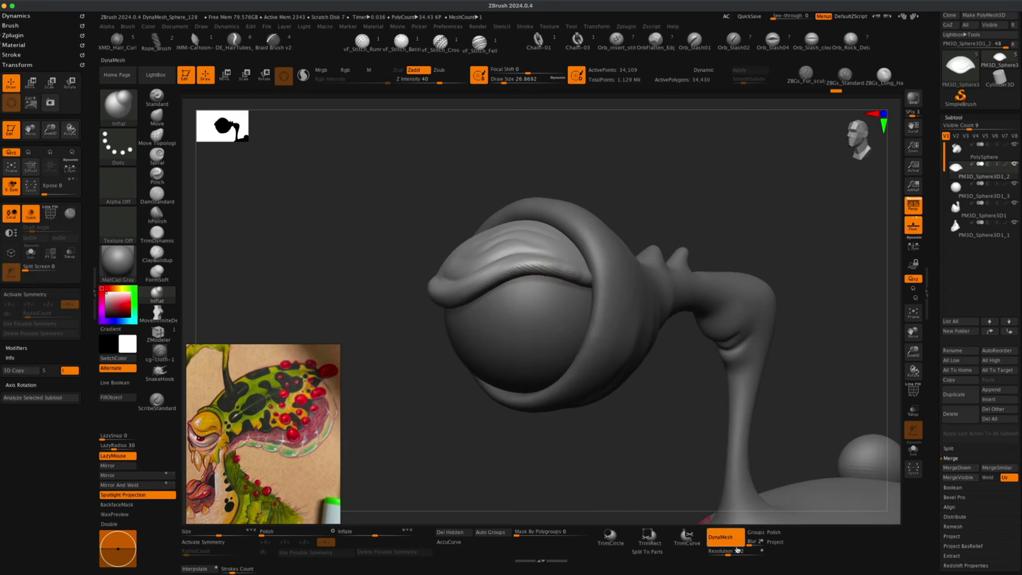
{"action": "left_click_drag", "start_coordinate": [344, 185], "coordinate": [417, 231], "text": "super"}
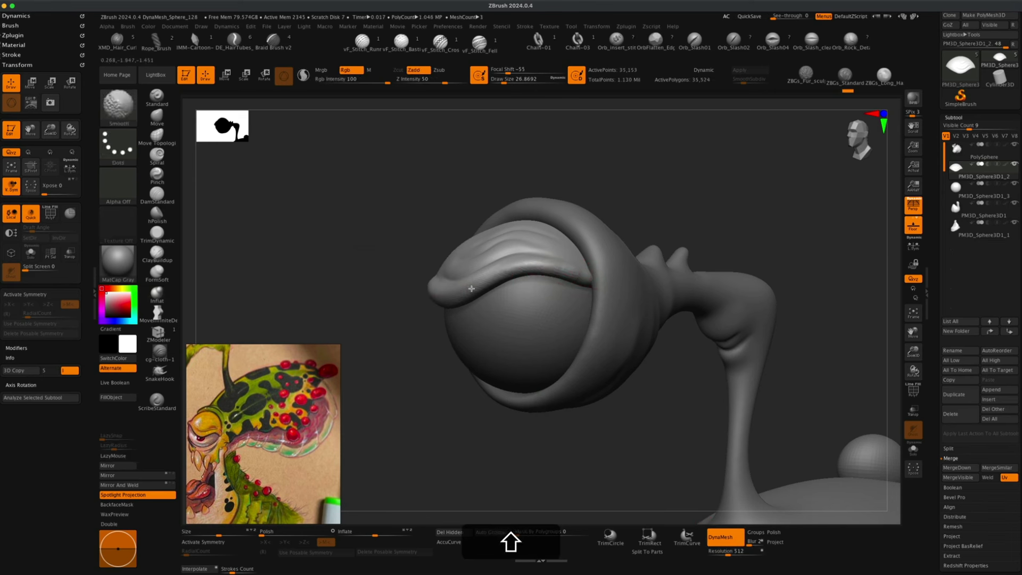
{"action": "mouse_move", "coordinate": [646, 182]}
{"action": "left_mouse_down"}
{"action": "mouse_move", "coordinate": [678, 189]}
{"action": "mouse_move", "coordinate": [589, 192]}
{"action": "mouse_move", "coordinate": [497, 228]}
{"action": "mouse_move", "coordinate": [577, 274]}
{"action": "left_mouse_up"}
{"action": "key", "text": "super+z"}
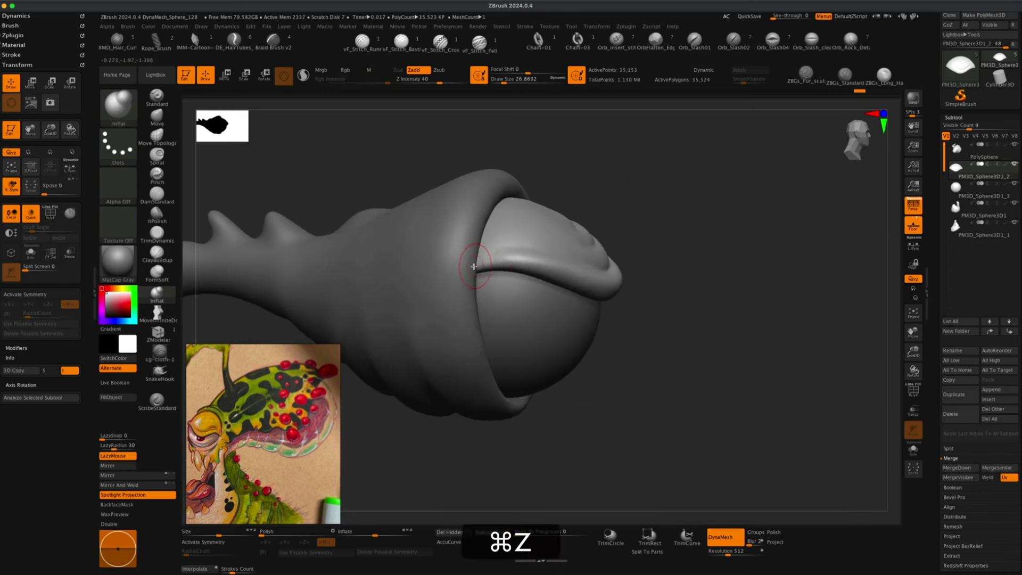
{"action": "mouse_move", "coordinate": [479, 264]}
{"action": "left_mouse_down"}
{"action": "mouse_move", "coordinate": [555, 263]}
{"action": "mouse_move", "coordinate": [595, 287]}
{"action": "left_mouse_up"}
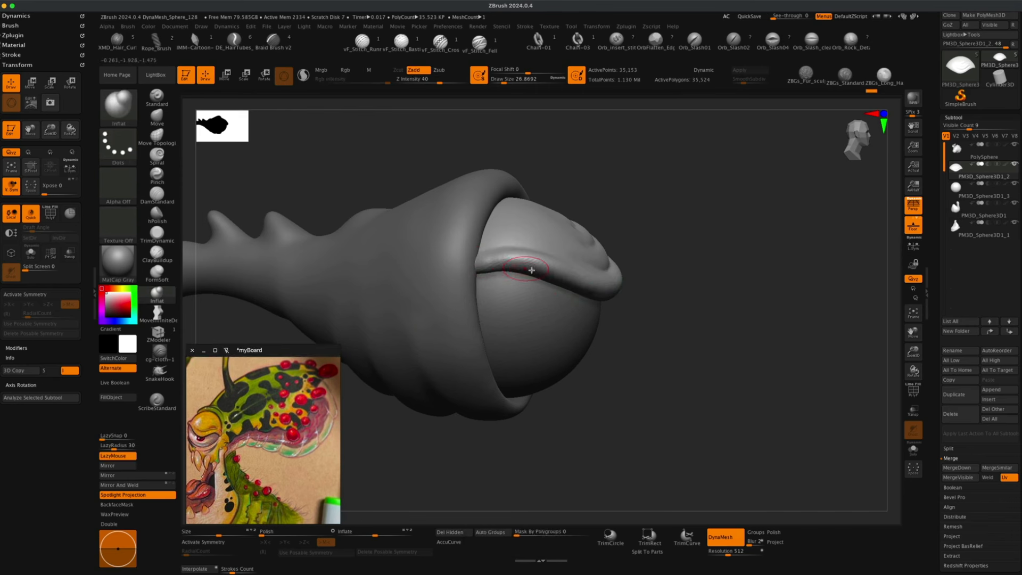
{"action": "left_click_drag", "start_coordinate": [668, 191], "coordinate": [692, 223], "text": "ctrl"}
{"action": "mouse_move", "coordinate": [511, 259]}
{"action": "left_mouse_down", "text": "shift"}
{"action": "mouse_move", "coordinate": [485, 264]}
{"action": "mouse_move", "coordinate": [560, 263]}
{"action": "left_mouse_up", "text": "shift"}
{"action": "mouse_move", "coordinate": [668, 273]}
{"action": "left_mouse_down", "text": "shift"}
{"action": "mouse_move", "coordinate": [719, 266]}
{"action": "mouse_move", "coordinate": [746, 234]}
{"action": "mouse_move", "coordinate": [726, 235]}
{"action": "mouse_move", "coordinate": [718, 220]}
{"action": "left_mouse_up", "text": "shift"}
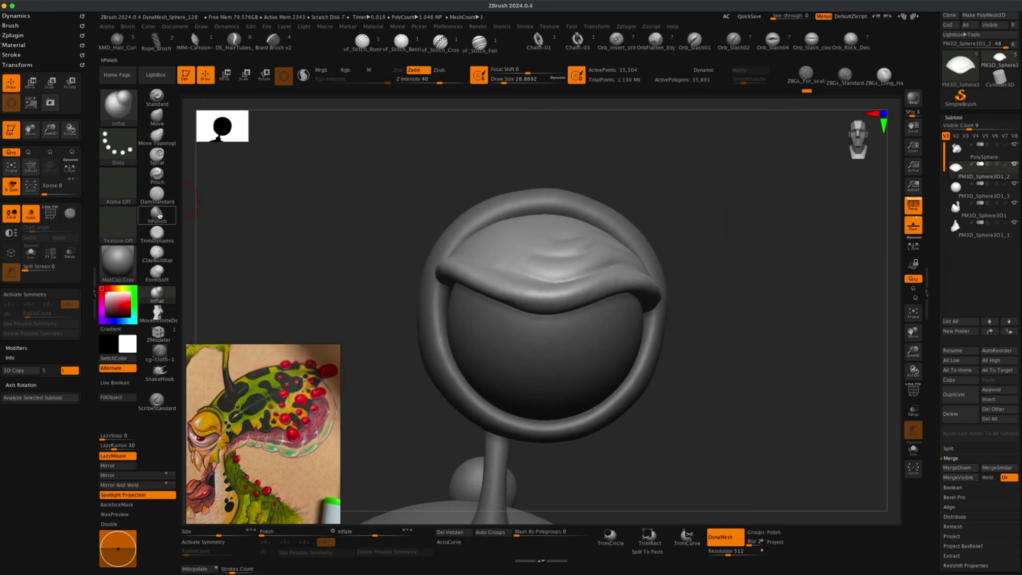
Try flattening the eyelid edge with the TrimDynamic brush at Z intensity 4 and size about 41.
{"action": "left_click", "coordinate": [157, 233]}
{"action": "key", "text": "s"}
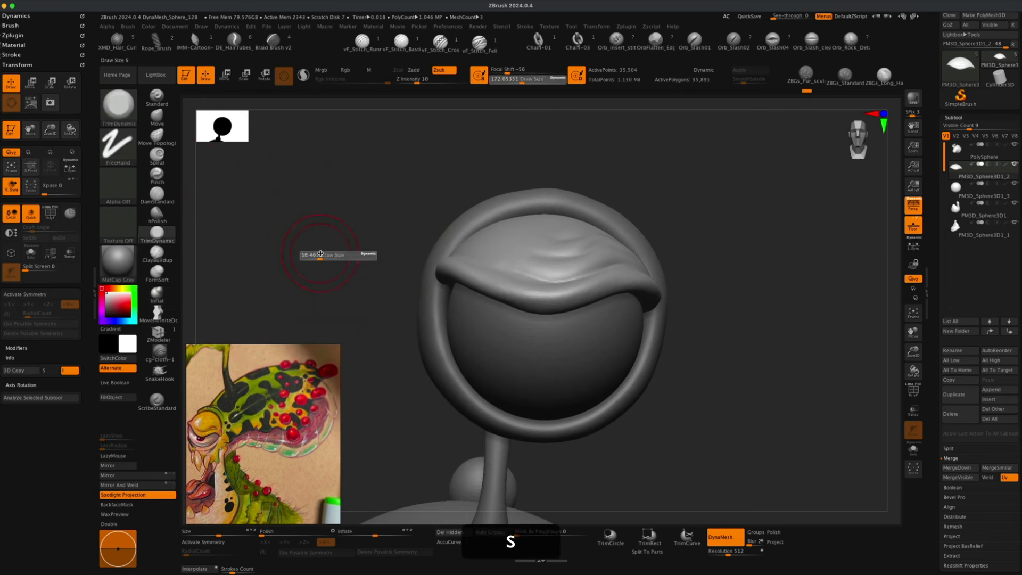
{"action": "left_click_drag", "start_coordinate": [320, 254], "coordinate": [322, 254]}
{"action": "left_click", "coordinate": [118, 456]}
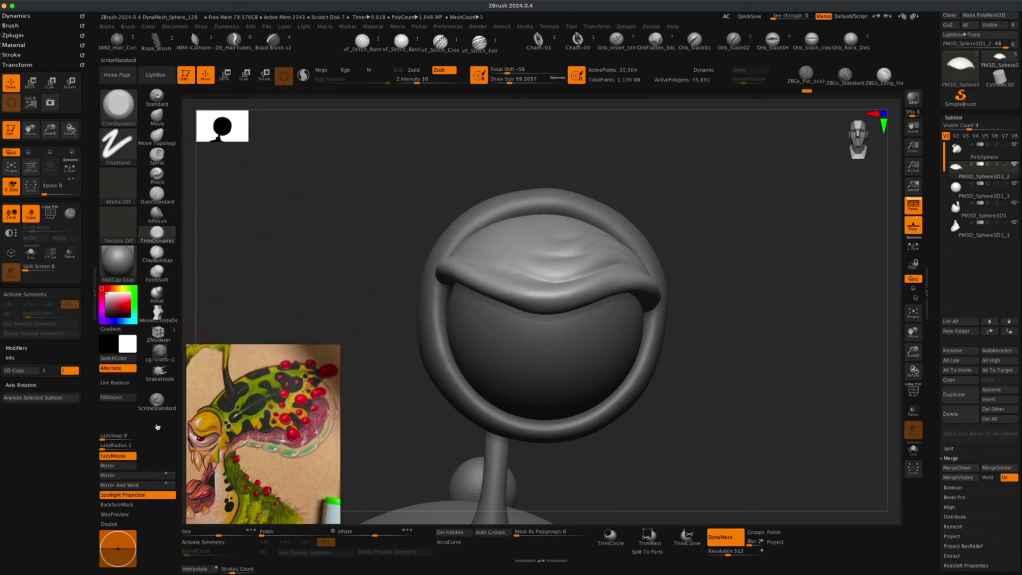
{"action": "mouse_move", "coordinate": [333, 278]}
{"action": "left_mouse_down"}
{"action": "mouse_move", "coordinate": [383, 261]}
{"action": "mouse_move", "coordinate": [399, 267]}
{"action": "mouse_move", "coordinate": [395, 250]}
{"action": "mouse_move", "coordinate": [404, 263]}
{"action": "left_mouse_up"}
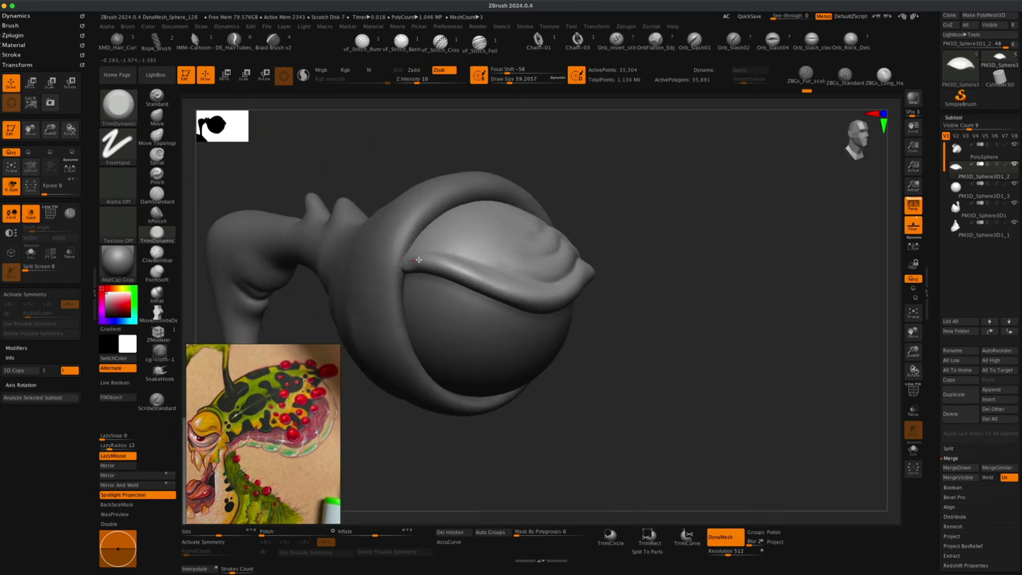
{"action": "key", "text": "super+z"}
{"action": "left_click_drag", "start_coordinate": [415, 84], "coordinate": [412, 81]}
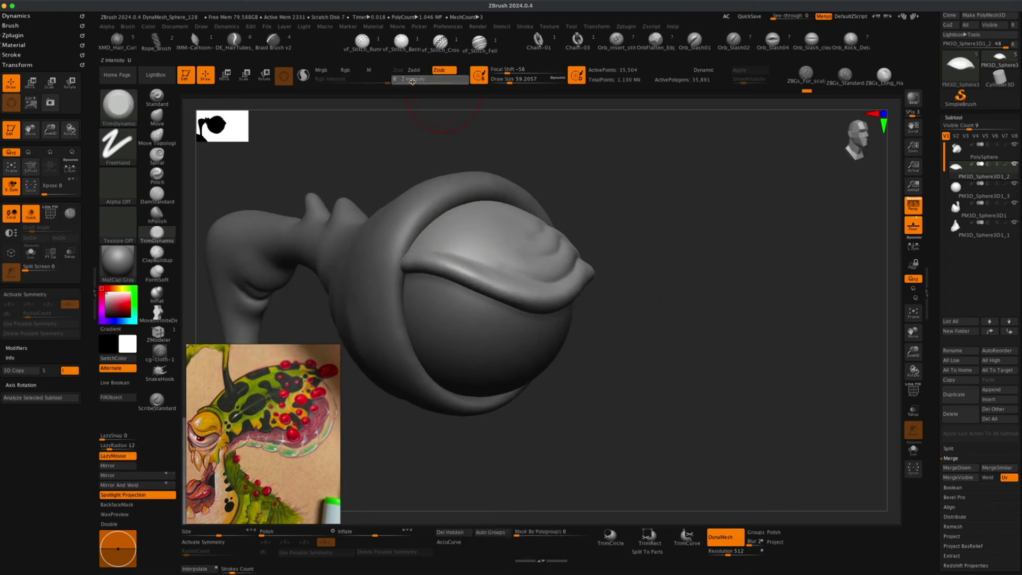
{"action": "key", "text": "s"}
{"action": "left_click_drag", "start_coordinate": [384, 138], "coordinate": [378, 140]}
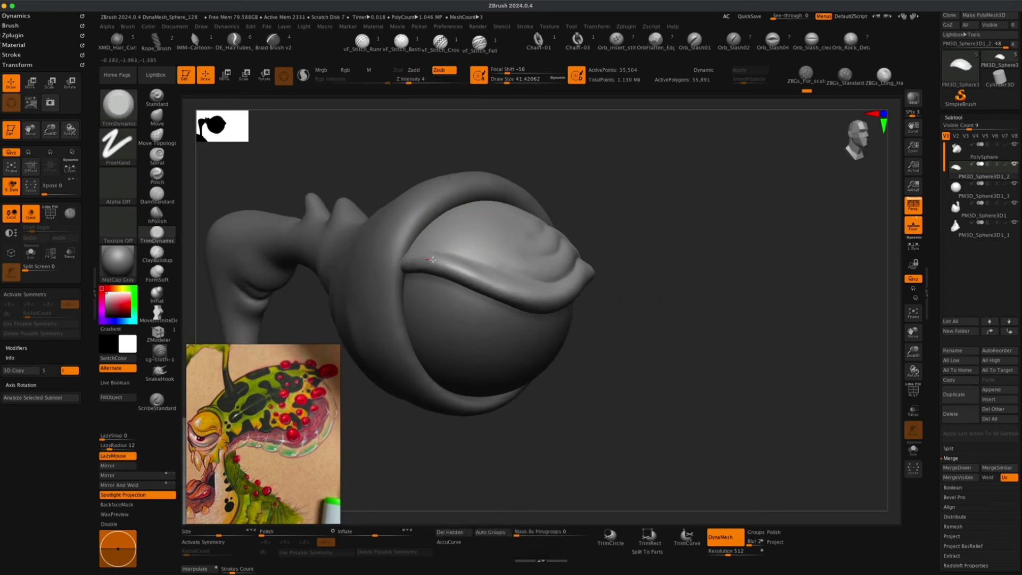
{"action": "key", "text": "super+z"}
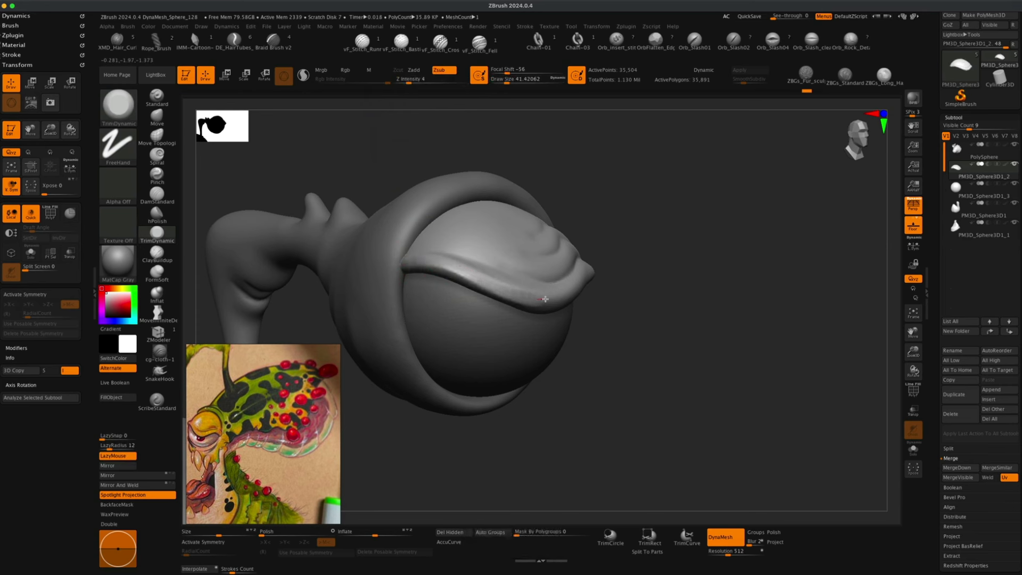
Orbit around the eye and zoom out to view the whole creature.
{"action": "left_click_drag", "start_coordinate": [613, 276], "coordinate": [660, 274]}
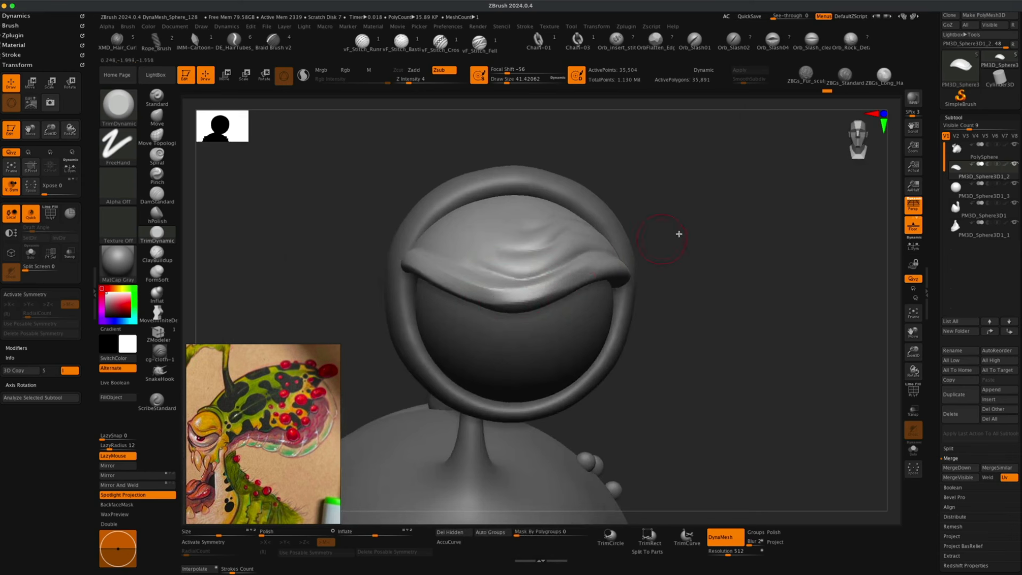
{"action": "left_click_drag", "start_coordinate": [678, 231], "coordinate": [679, 250]}
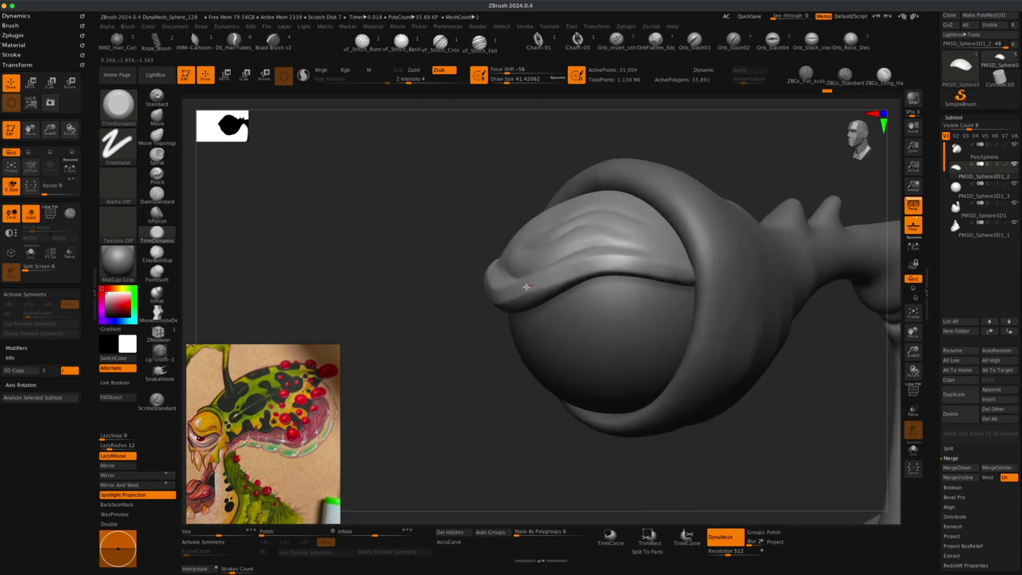
{"action": "left_click_drag", "start_coordinate": [482, 294], "coordinate": [508, 262]}
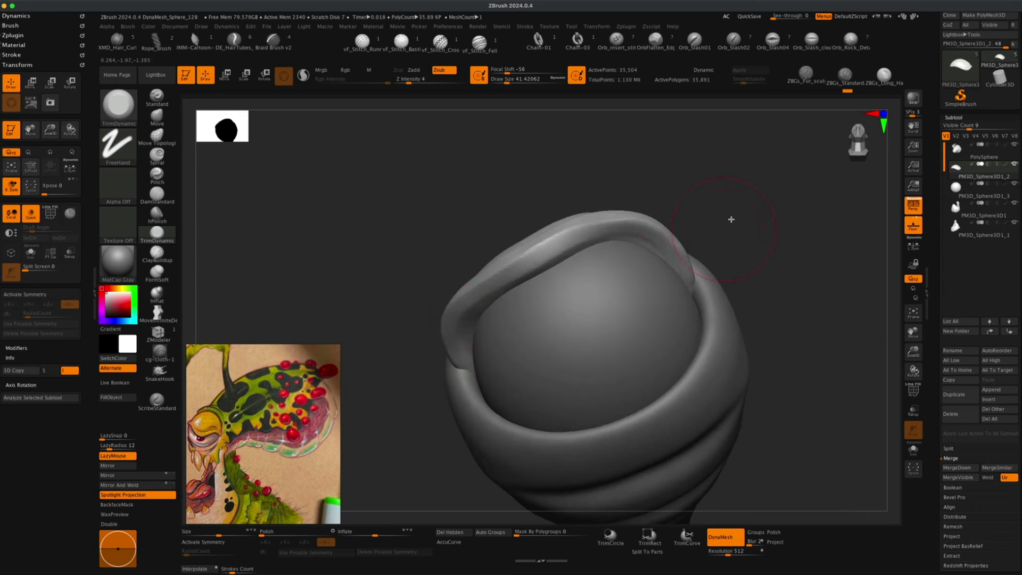
{"action": "left_click_drag", "start_coordinate": [730, 219], "coordinate": [733, 265]}
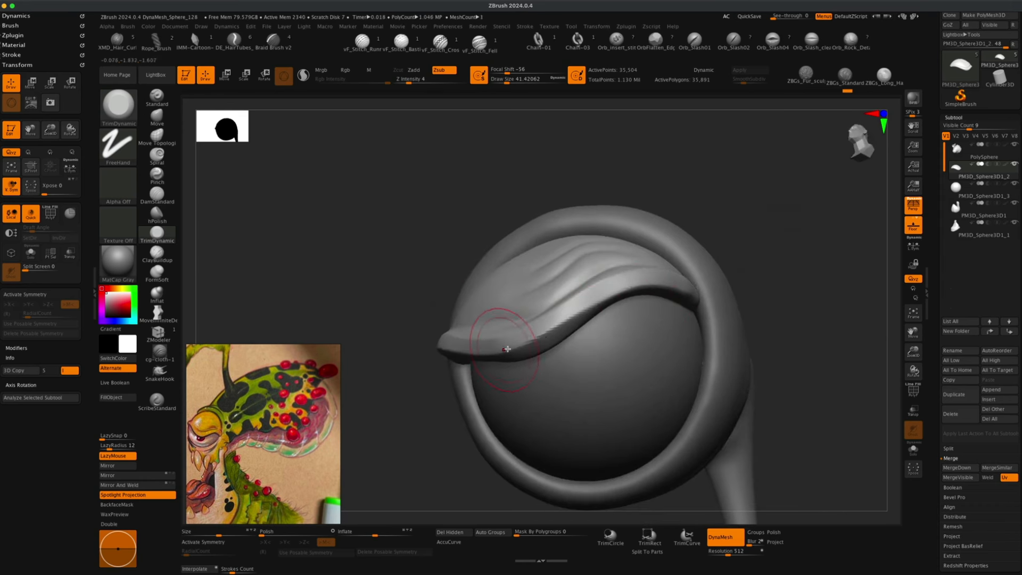
{"action": "mouse_move", "coordinate": [377, 312]}
{"action": "left_mouse_down", "text": "alt"}
{"action": "mouse_move", "coordinate": [395, 281]}
{"action": "mouse_move", "coordinate": [384, 292]}
{"action": "mouse_move", "coordinate": [376, 274]}
{"action": "mouse_move", "coordinate": [405, 256]}
{"action": "mouse_move", "coordinate": [422, 263]}
{"action": "mouse_move", "coordinate": [418, 241]}
{"action": "mouse_move", "coordinate": [406, 277]}
{"action": "mouse_move", "coordinate": [432, 296]}
{"action": "mouse_move", "coordinate": [451, 352]}
{"action": "left_mouse_up", "text": "alt"}
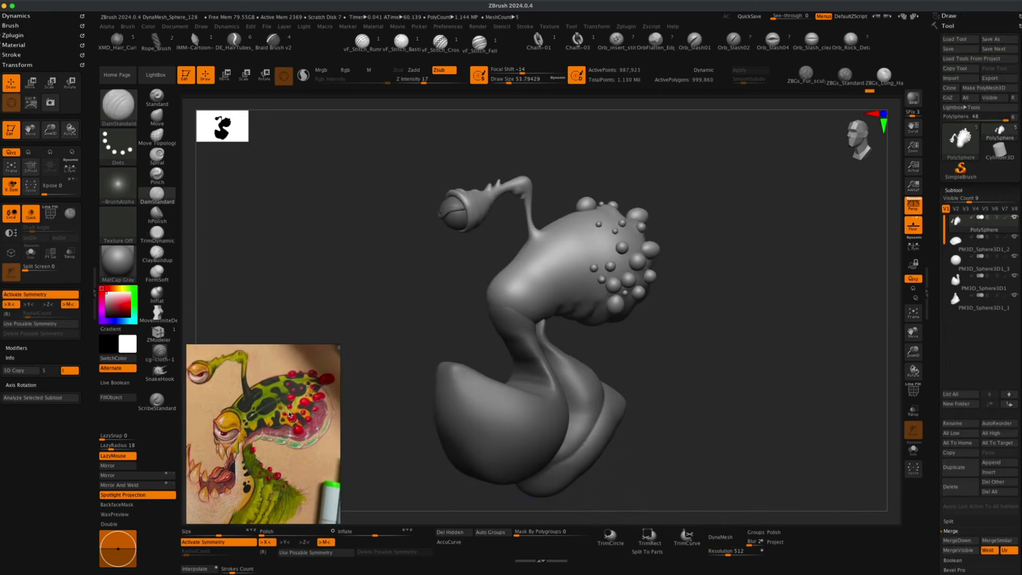
{"action": "left_click_drag", "start_coordinate": [413, 324], "coordinate": [757, 340]}
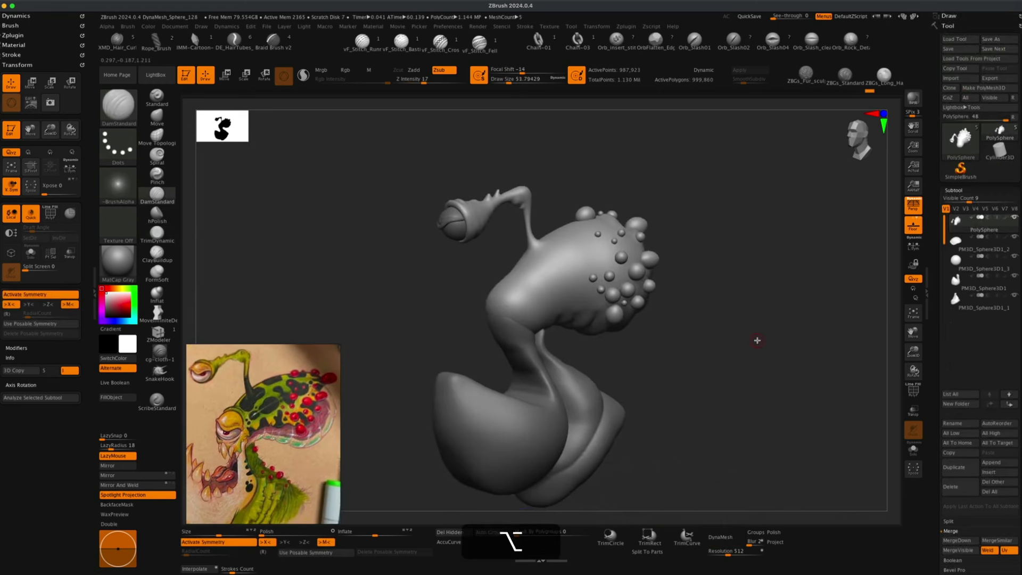
Apply the PolySkin material to the model.
{"action": "left_click", "coordinate": [118, 258]}
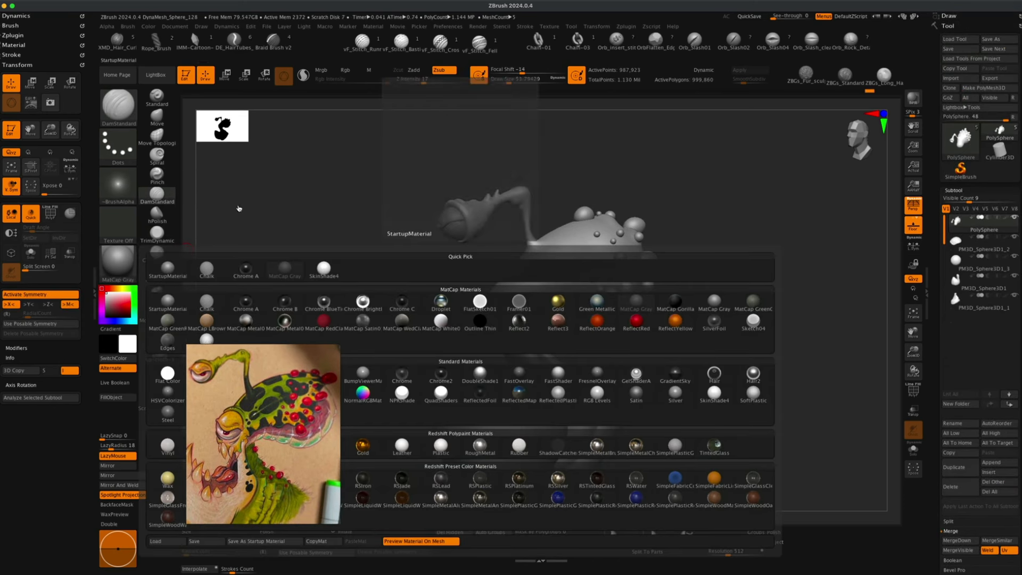
{"action": "left_click_drag", "start_coordinate": [263, 406], "coordinate": [267, 462]}
{"action": "left_click", "coordinate": [117, 258]}
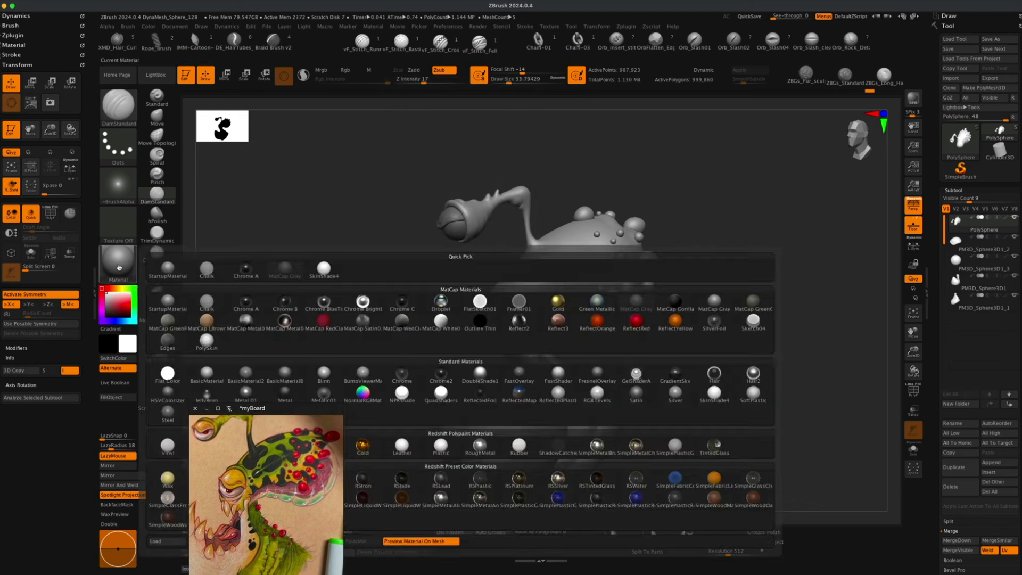
{"action": "left_click", "coordinate": [201, 344]}
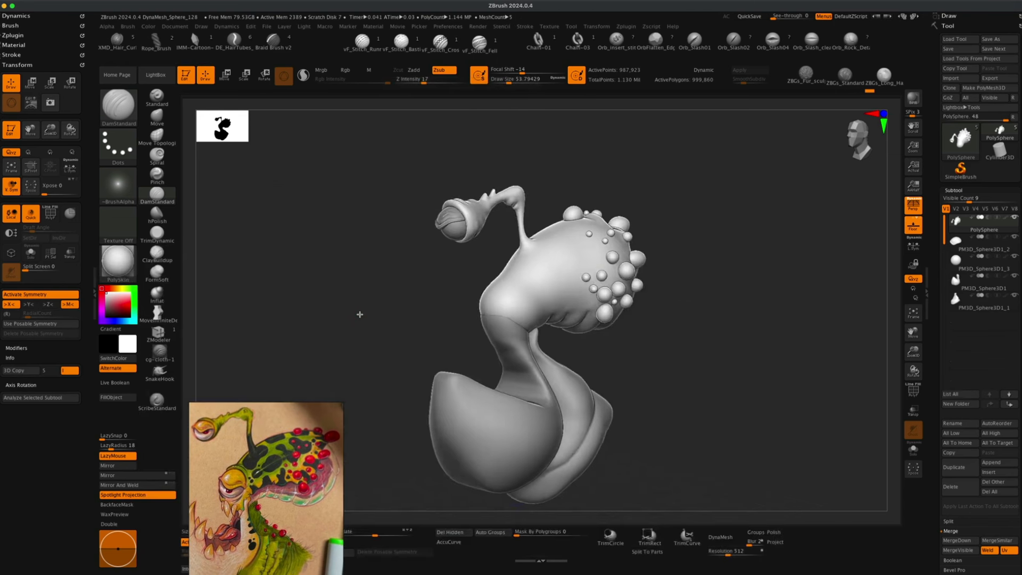
Orbit around the creature and select the throat subtool to compare the jaw and throat with the reference.
{"action": "mouse_move", "coordinate": [366, 314]}
{"action": "left_mouse_down"}
{"action": "mouse_move", "coordinate": [354, 312]}
{"action": "mouse_move", "coordinate": [431, 305]}
{"action": "left_mouse_up"}
{"action": "mouse_move", "coordinate": [747, 329]}
{"action": "left_mouse_down"}
{"action": "mouse_move", "coordinate": [732, 338]}
{"action": "mouse_move", "coordinate": [752, 339]}
{"action": "mouse_move", "coordinate": [747, 331]}
{"action": "left_mouse_up"}
{"action": "left_click", "coordinate": [600, 387], "text": "alt"}
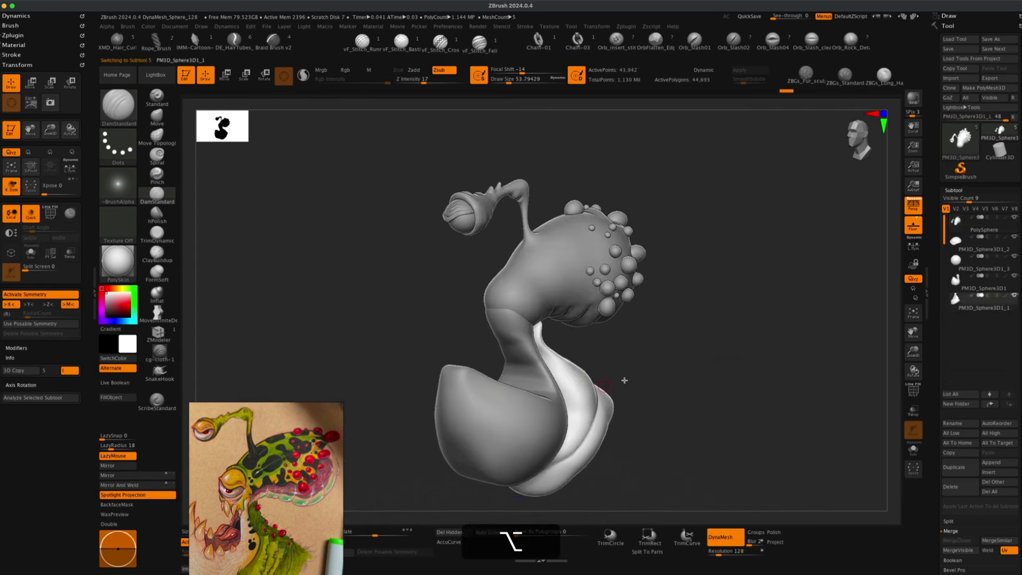
{"action": "left_click_drag", "start_coordinate": [697, 379], "coordinate": [691, 377], "text": "alt"}
{"action": "mouse_move", "coordinate": [758, 311]}
{"action": "left_mouse_down"}
{"action": "mouse_move", "coordinate": [812, 314]}
{"action": "mouse_move", "coordinate": [780, 315]}
{"action": "left_mouse_up"}
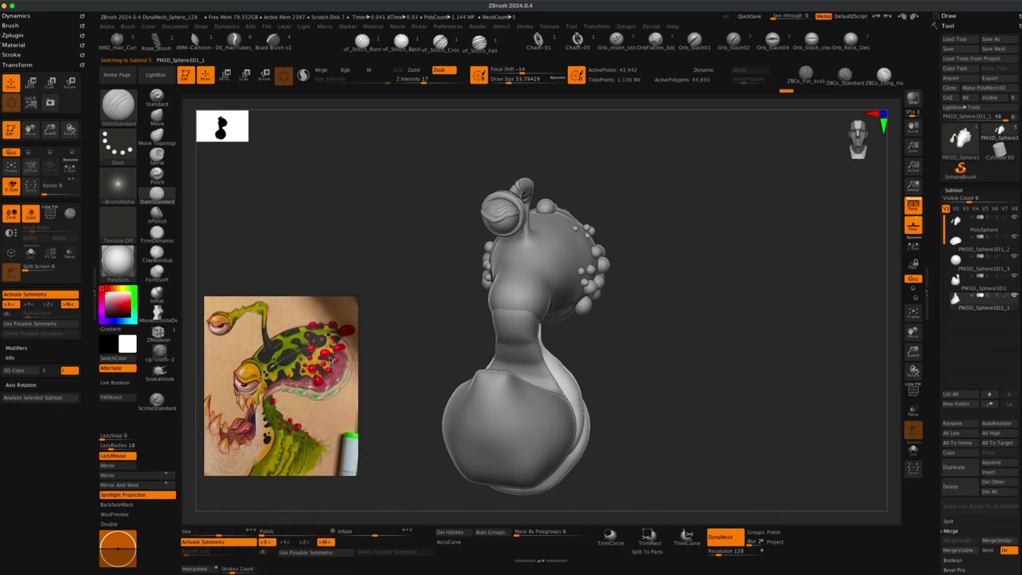
{"action": "mouse_move", "coordinate": [681, 383]}
{"action": "left_mouse_down"}
{"action": "mouse_move", "coordinate": [693, 390]}
{"action": "mouse_move", "coordinate": [698, 379]}
{"action": "mouse_move", "coordinate": [713, 392]}
{"action": "mouse_move", "coordinate": [701, 394]}
{"action": "mouse_move", "coordinate": [708, 406]}
{"action": "mouse_move", "coordinate": [685, 360]}
{"action": "left_mouse_up"}
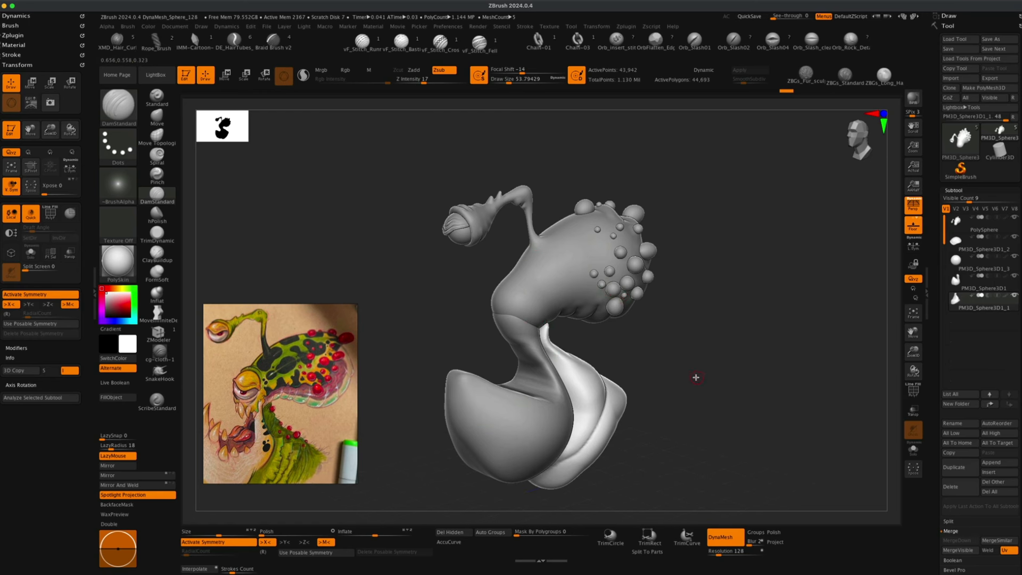
{"action": "left_click_drag", "start_coordinate": [696, 378], "coordinate": [673, 367]}
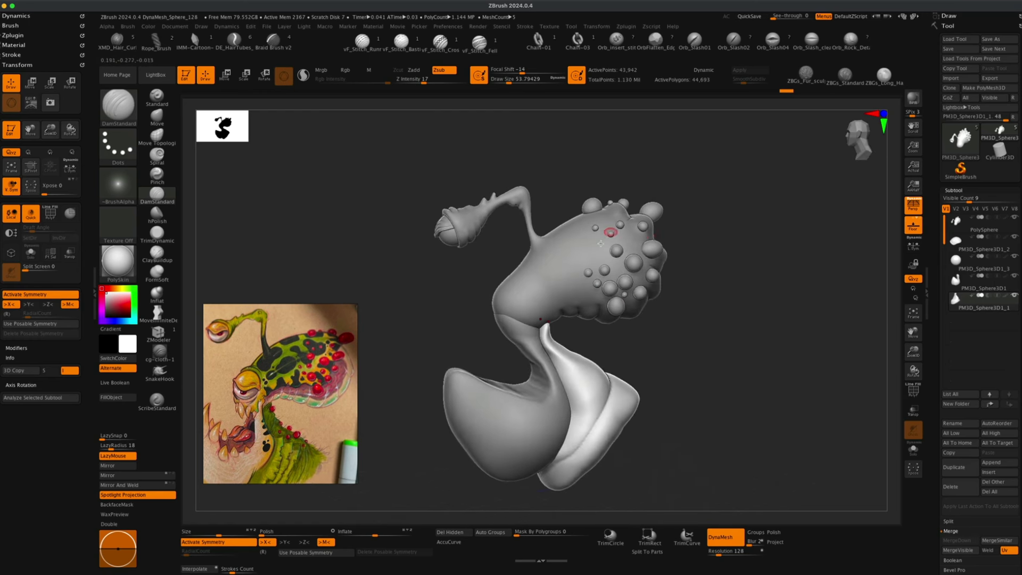
{"action": "mouse_move", "coordinate": [689, 367]}
{"action": "left_mouse_down"}
{"action": "mouse_move", "coordinate": [703, 359]}
{"action": "mouse_move", "coordinate": [678, 341]}
{"action": "left_mouse_up"}
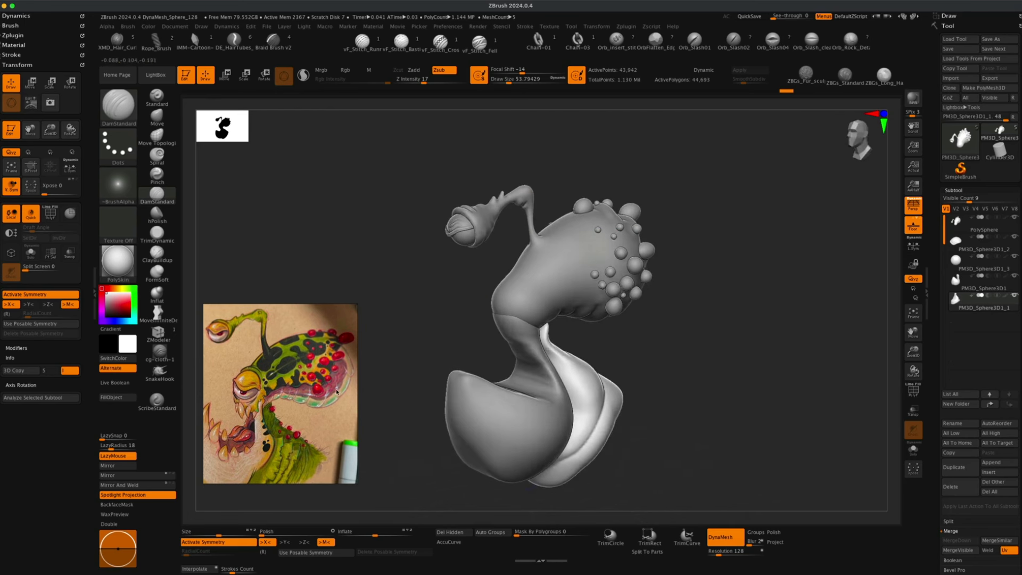
{"action": "left_click_drag", "start_coordinate": [450, 345], "coordinate": [461, 338], "text": "alt"}
{"action": "mouse_move", "coordinate": [451, 338]}
{"action": "left_mouse_down"}
{"action": "mouse_move", "coordinate": [492, 337]}
{"action": "mouse_move", "coordinate": [452, 329]}
{"action": "left_mouse_up"}
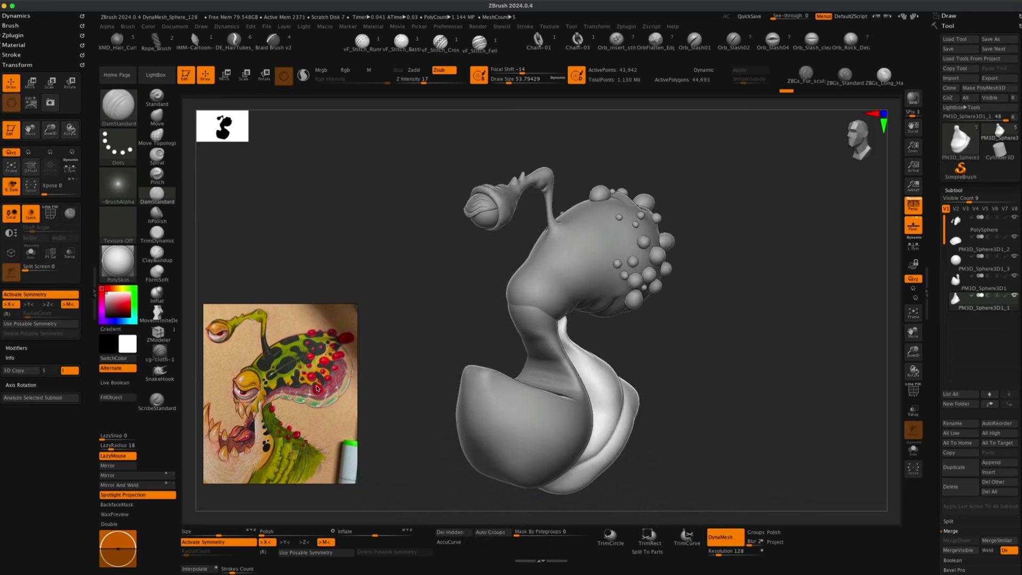
{"action": "mouse_move", "coordinate": [710, 356]}
{"action": "left_mouse_down"}
{"action": "mouse_move", "coordinate": [673, 359]}
{"action": "mouse_move", "coordinate": [712, 356]}
{"action": "left_mouse_up"}
{"action": "mouse_move", "coordinate": [658, 327]}
{"action": "left_mouse_down"}
{"action": "mouse_move", "coordinate": [662, 354]}
{"action": "mouse_move", "coordinate": [646, 353]}
{"action": "mouse_move", "coordinate": [669, 356]}
{"action": "mouse_move", "coordinate": [653, 358]}
{"action": "left_mouse_up"}
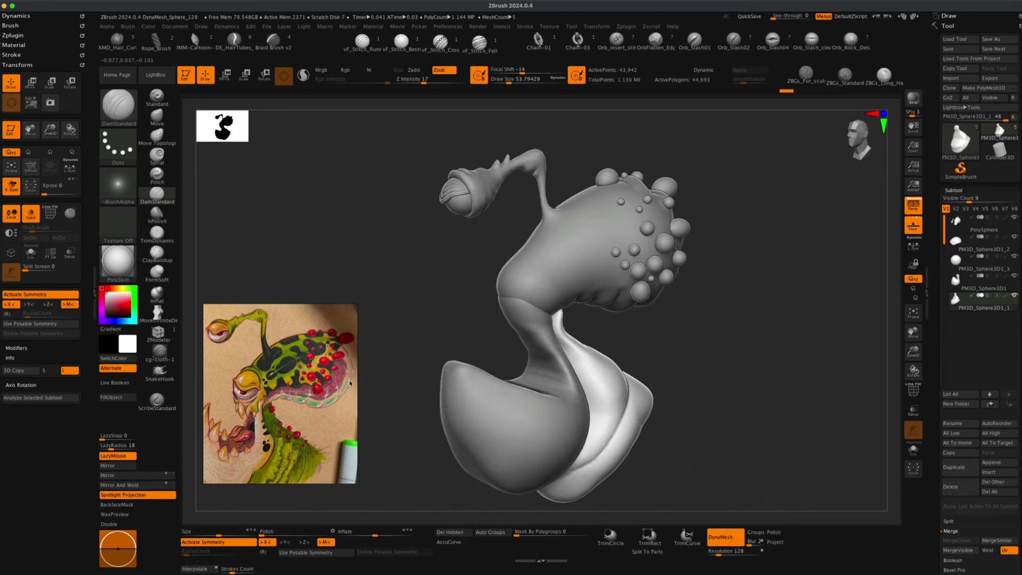
{"action": "key", "text": "alt"}
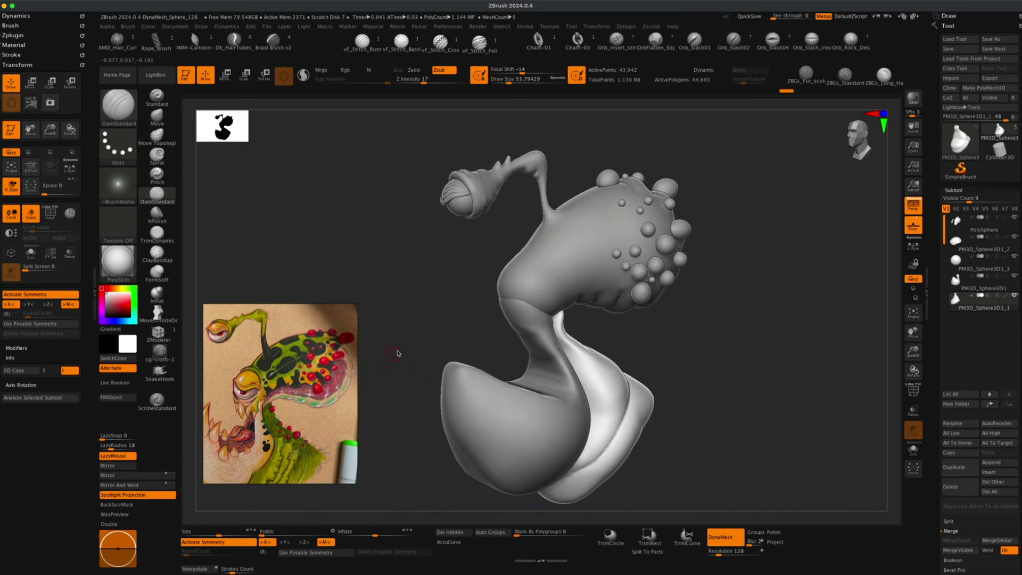
{"action": "mouse_move", "coordinate": [397, 353]}
{"action": "left_mouse_down"}
{"action": "mouse_move", "coordinate": [406, 346]}
{"action": "mouse_move", "coordinate": [400, 353]}
{"action": "left_mouse_up"}
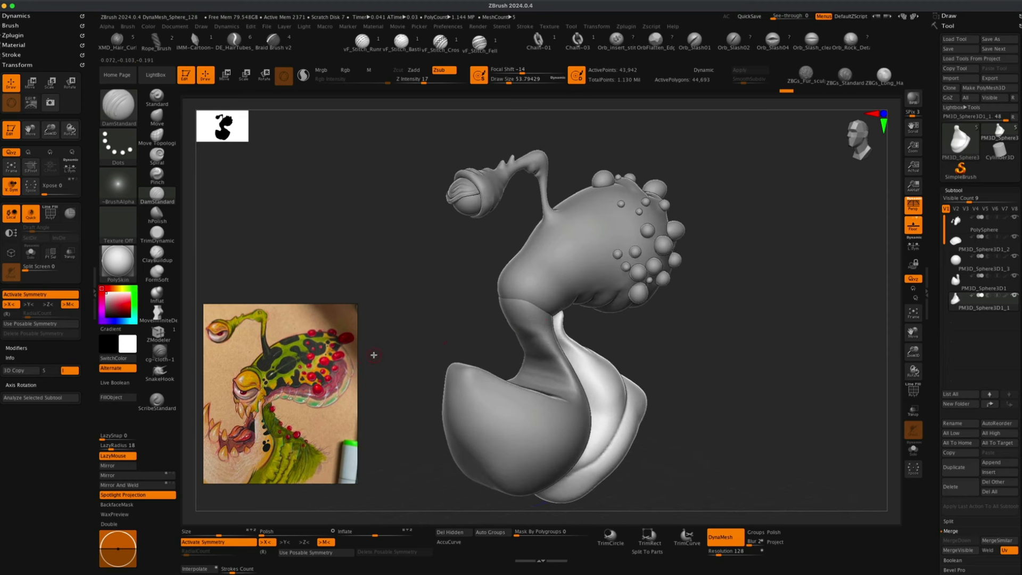
{"action": "mouse_move", "coordinate": [383, 366]}
{"action": "left_mouse_down"}
{"action": "mouse_move", "coordinate": [358, 367]}
{"action": "mouse_move", "coordinate": [390, 366]}
{"action": "left_mouse_up"}
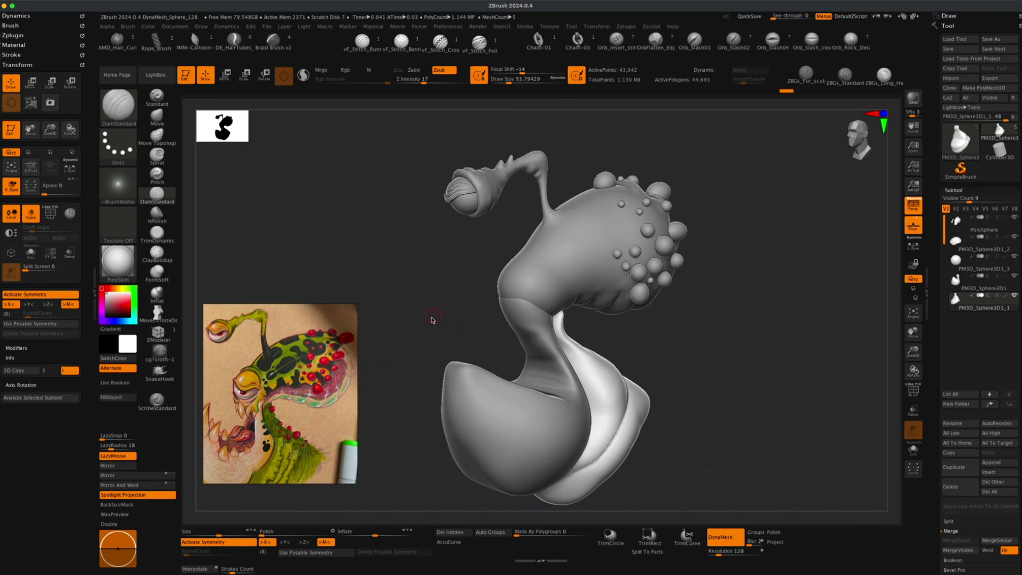
{"action": "mouse_move", "coordinate": [432, 319]}
{"action": "left_mouse_down", "text": "alt"}
{"action": "mouse_move", "coordinate": [427, 335]}
{"action": "mouse_move", "coordinate": [419, 326]}
{"action": "left_mouse_up", "text": "alt"}
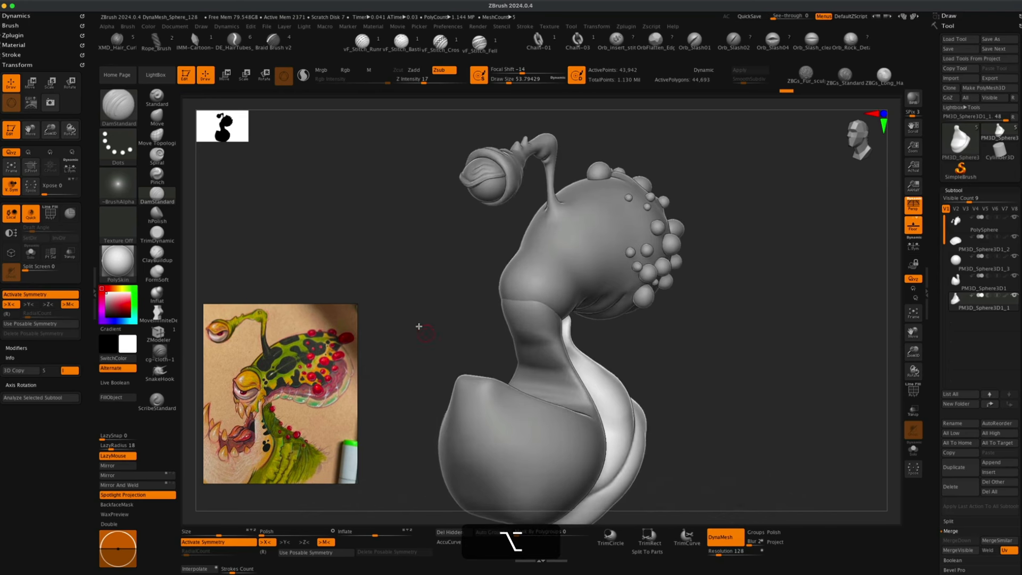
Reshape the throat subtool with the Move brush at draw size about 212, then about 176.
{"action": "left_click", "coordinate": [157, 116]}
{"action": "key", "text": "s"}
{"action": "left_click_drag", "start_coordinate": [418, 257], "coordinate": [429, 257]}
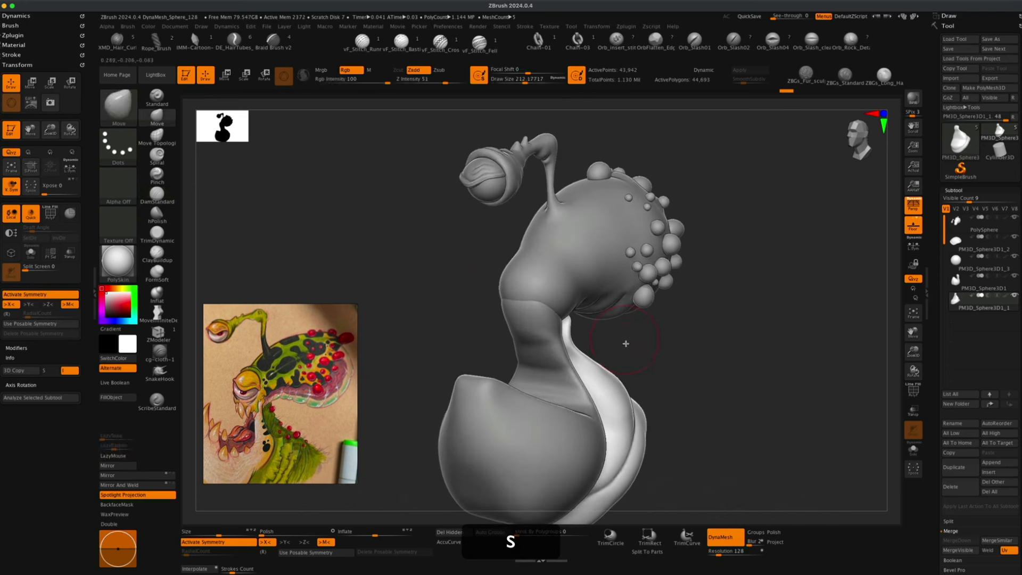
{"action": "mouse_move", "coordinate": [626, 343]}
{"action": "left_mouse_down"}
{"action": "mouse_move", "coordinate": [639, 358]}
{"action": "mouse_move", "coordinate": [596, 345]}
{"action": "mouse_move", "coordinate": [551, 349]}
{"action": "mouse_move", "coordinate": [615, 339]}
{"action": "mouse_move", "coordinate": [585, 383]}
{"action": "left_mouse_up"}
{"action": "key", "text": "alt"}
{"action": "left_click_drag", "start_coordinate": [637, 365], "coordinate": [635, 359]}
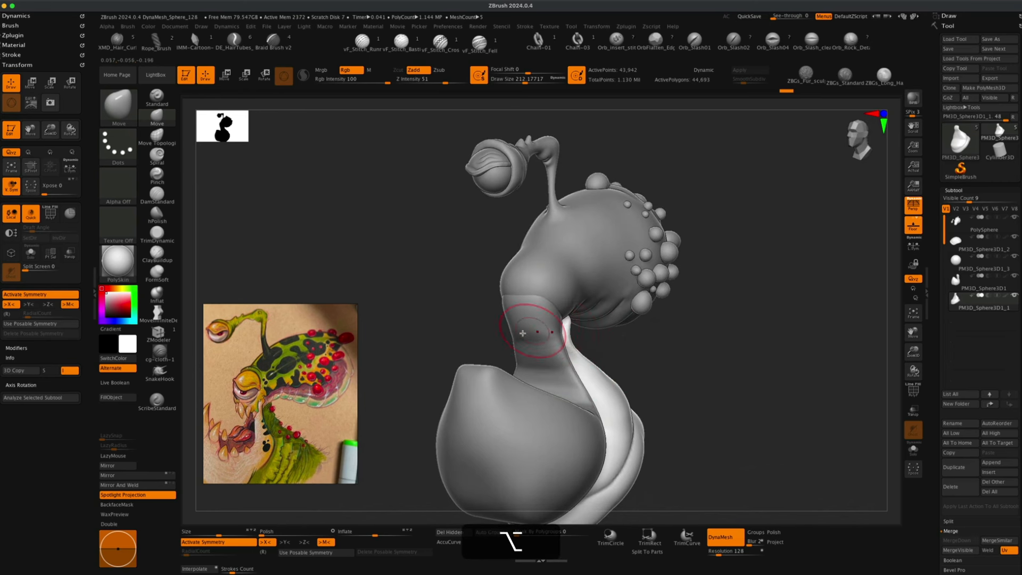
{"action": "left_click_drag", "start_coordinate": [563, 328], "coordinate": [608, 353]}
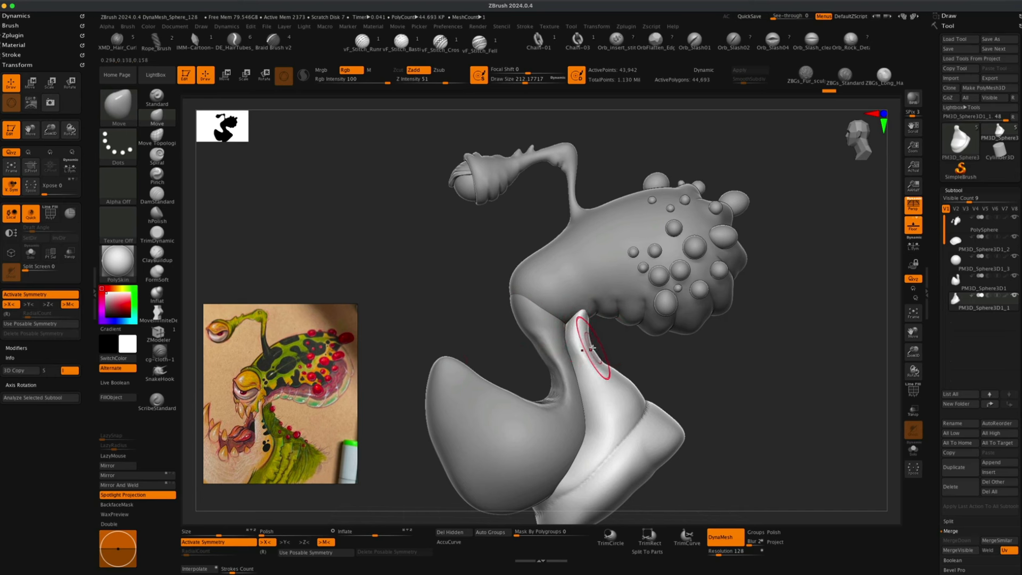
{"action": "key", "text": "s"}
{"action": "left_click_drag", "start_coordinate": [622, 347], "coordinate": [619, 347]}
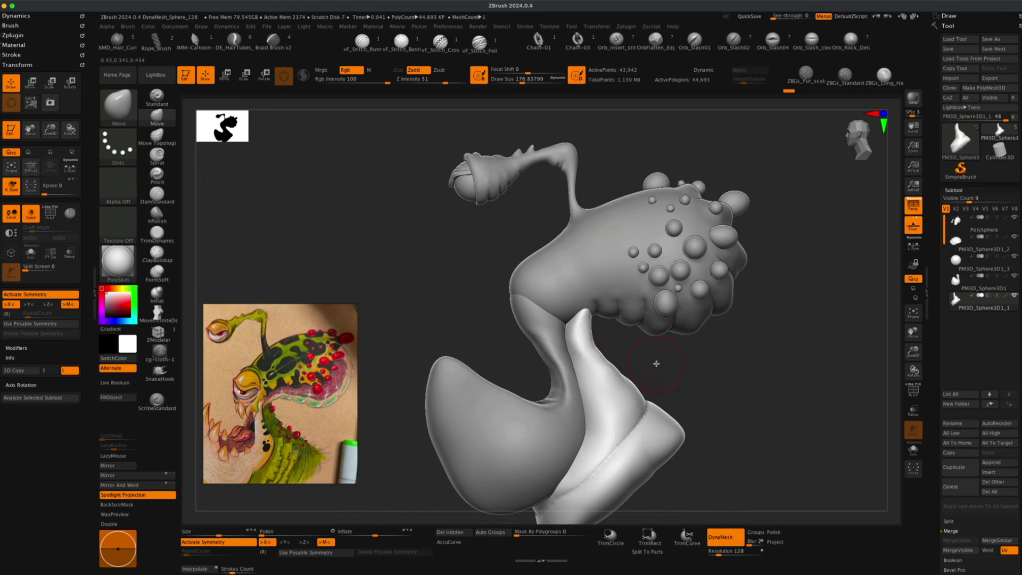
{"action": "mouse_move", "coordinate": [656, 364]}
{"action": "left_mouse_down"}
{"action": "mouse_move", "coordinate": [682, 372]}
{"action": "mouse_move", "coordinate": [641, 357]}
{"action": "mouse_move", "coordinate": [662, 359]}
{"action": "left_mouse_up"}
{"action": "mouse_move", "coordinate": [600, 365]}
{"action": "left_mouse_down"}
{"action": "mouse_move", "coordinate": [645, 361]}
{"action": "mouse_move", "coordinate": [620, 360]}
{"action": "left_mouse_up"}
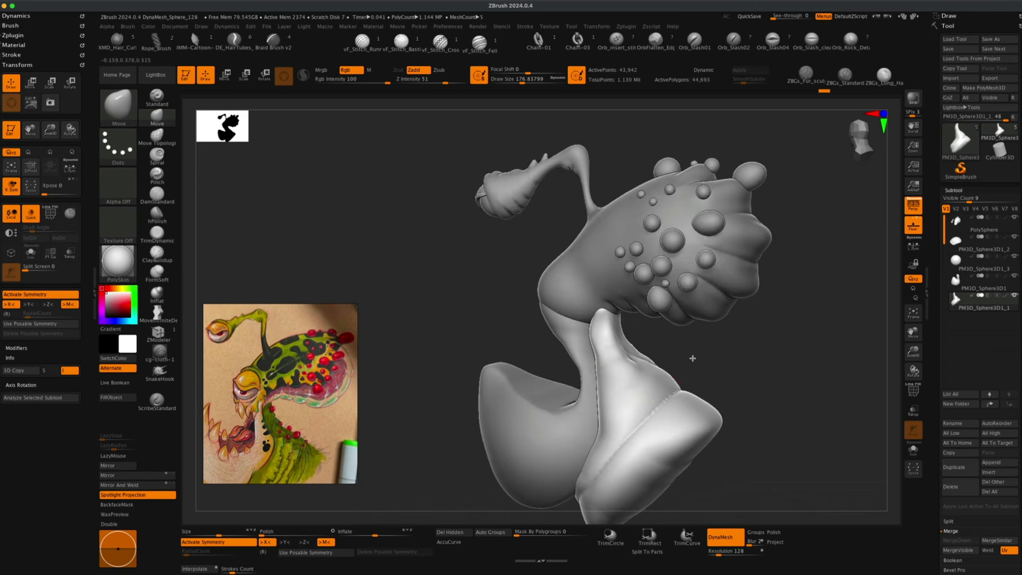
{"action": "left_click_drag", "start_coordinate": [693, 356], "coordinate": [689, 358]}
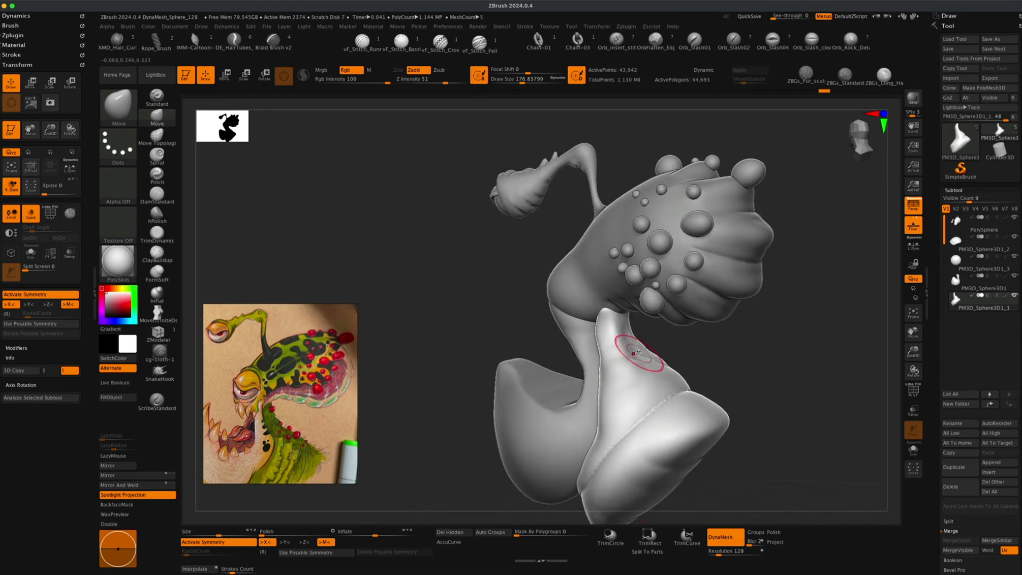
{"action": "mouse_move", "coordinate": [730, 365]}
{"action": "left_mouse_down", "text": "alt"}
{"action": "mouse_move", "coordinate": [761, 365]}
{"action": "mouse_move", "coordinate": [725, 372]}
{"action": "left_mouse_up", "text": "alt"}
Select the head subtool and orbit to inspect the snout and neck from several angles.
{"action": "key", "text": "shift"}
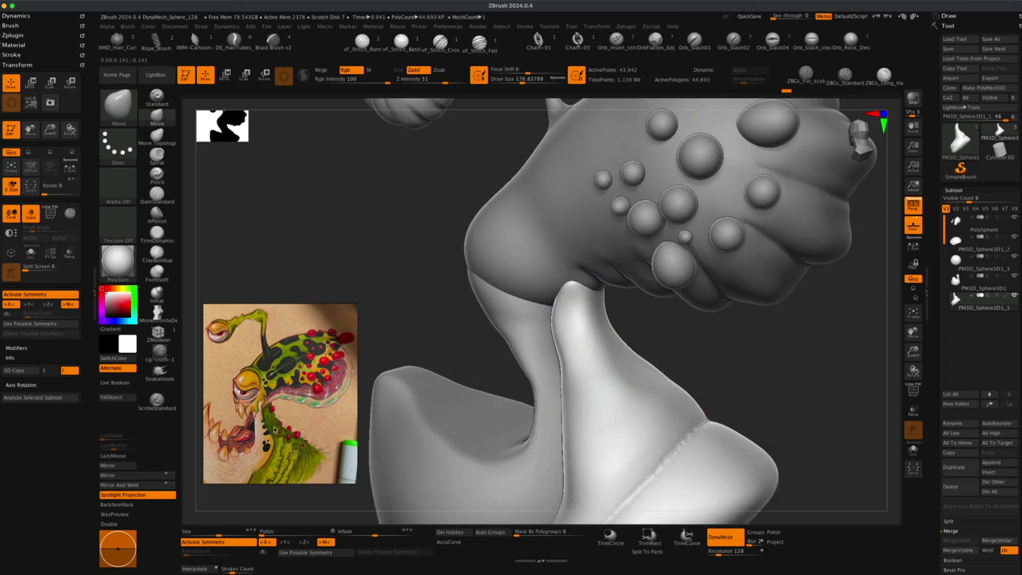
{"action": "mouse_move", "coordinate": [737, 395]}
{"action": "left_mouse_down"}
{"action": "mouse_move", "coordinate": [772, 390]}
{"action": "mouse_move", "coordinate": [778, 355]}
{"action": "mouse_move", "coordinate": [778, 380]}
{"action": "mouse_move", "coordinate": [796, 394]}
{"action": "mouse_move", "coordinate": [745, 413]}
{"action": "mouse_move", "coordinate": [625, 337]}
{"action": "left_mouse_up"}
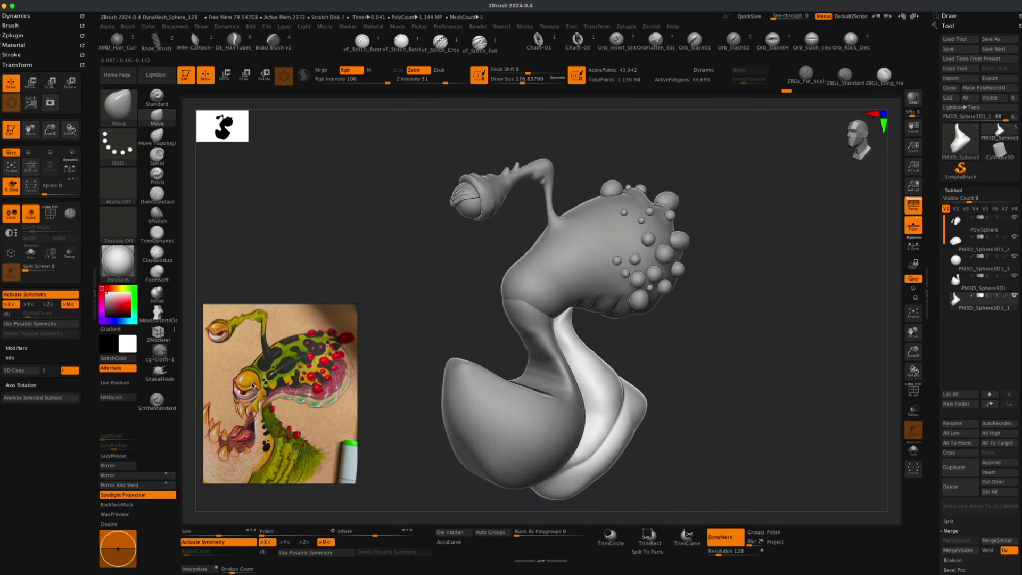
{"action": "mouse_move", "coordinate": [397, 337]}
{"action": "left_mouse_down", "text": "alt"}
{"action": "mouse_move", "coordinate": [415, 347]}
{"action": "mouse_move", "coordinate": [415, 337]}
{"action": "mouse_move", "coordinate": [402, 350]}
{"action": "mouse_move", "coordinate": [418, 358]}
{"action": "mouse_move", "coordinate": [405, 362]}
{"action": "left_mouse_up", "text": "alt"}
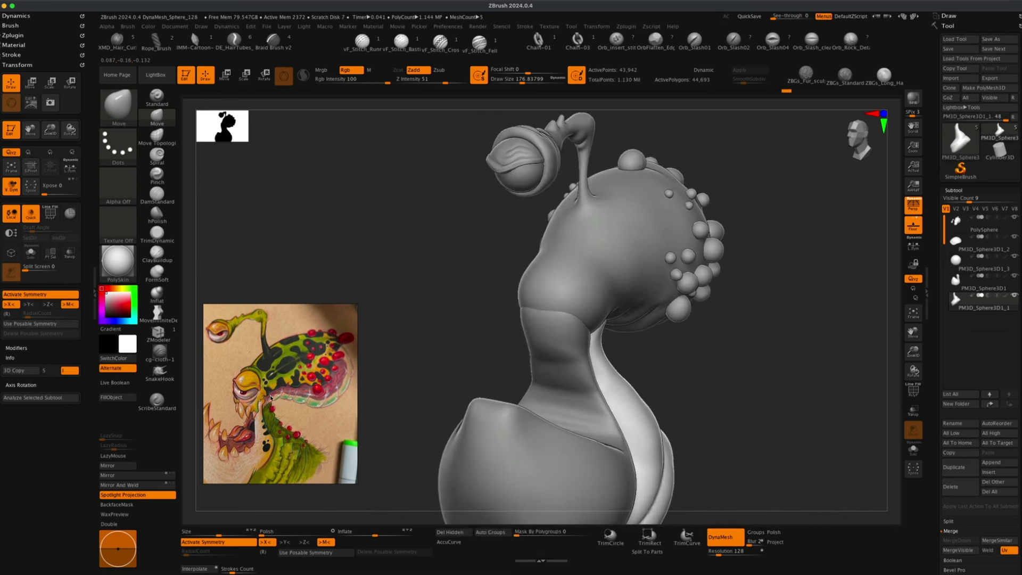
{"action": "left_click_drag", "start_coordinate": [701, 379], "coordinate": [654, 385]}
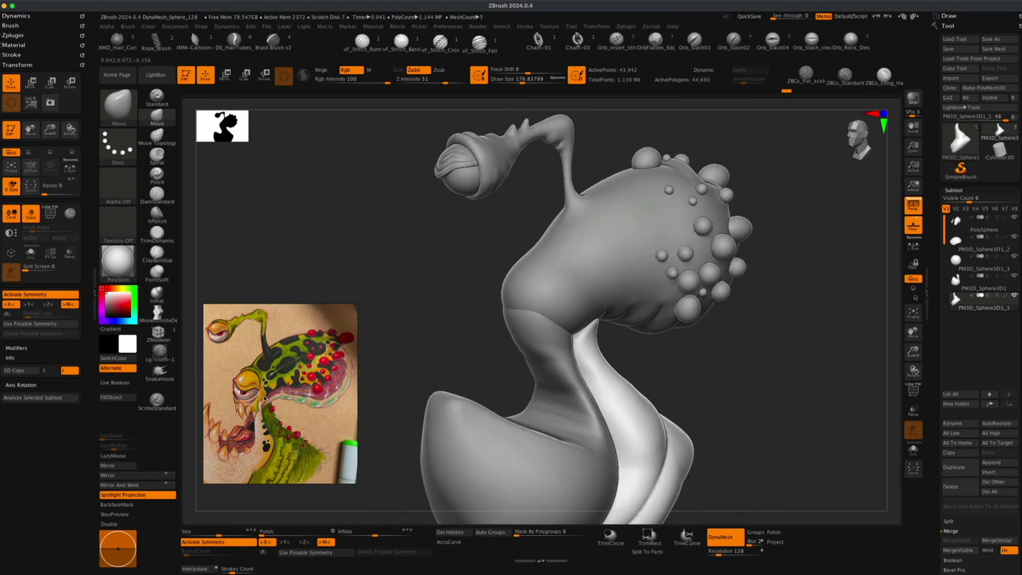
{"action": "scroll", "coordinate": [249, 415], "scroll_direction": "up", "scroll_amount": 3}
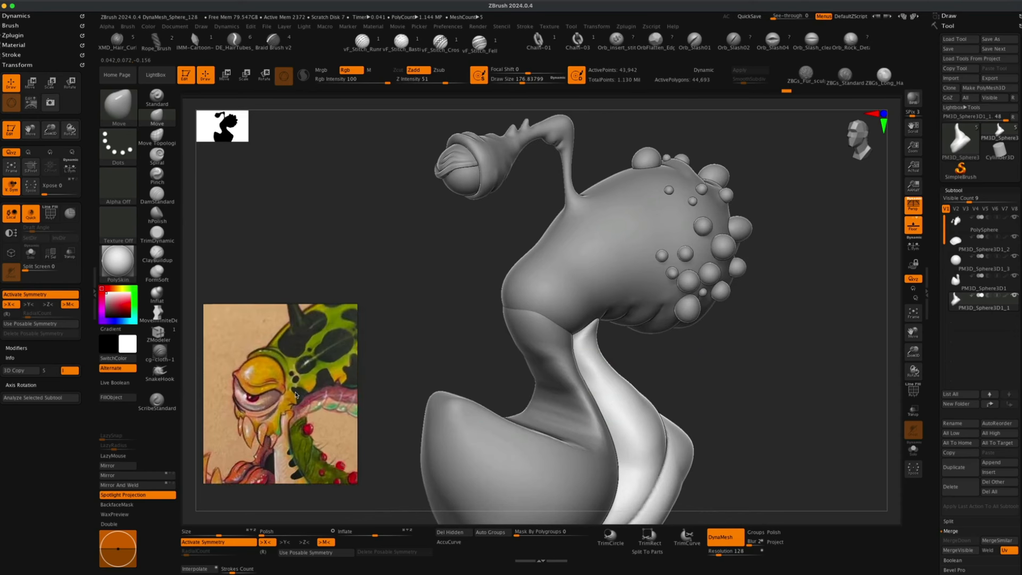
{"action": "left_click", "coordinate": [519, 298], "text": "alt"}
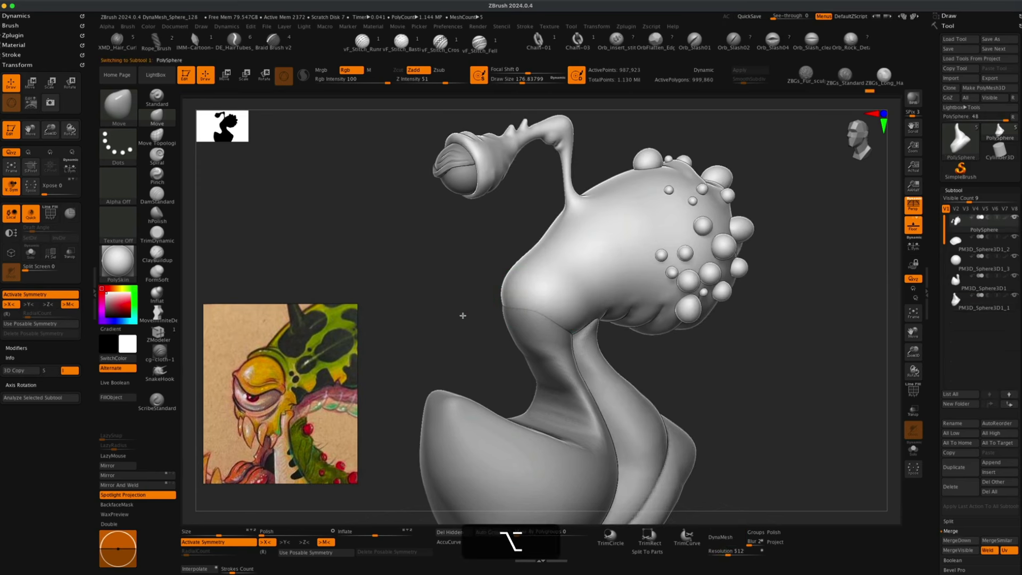
{"action": "left_click_drag", "start_coordinate": [474, 341], "coordinate": [446, 364]}
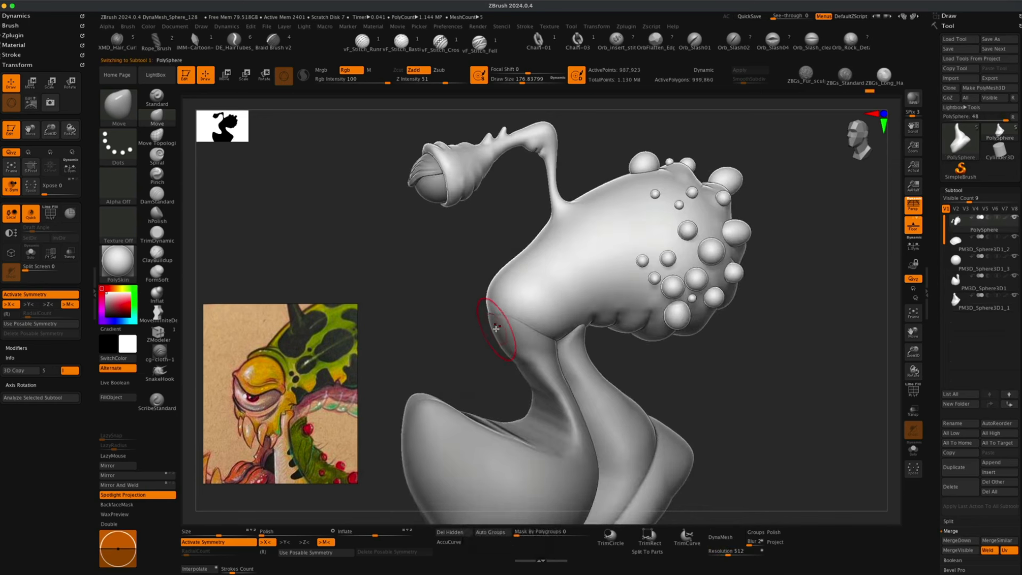
{"action": "left_click", "coordinate": [497, 331], "text": "alt"}
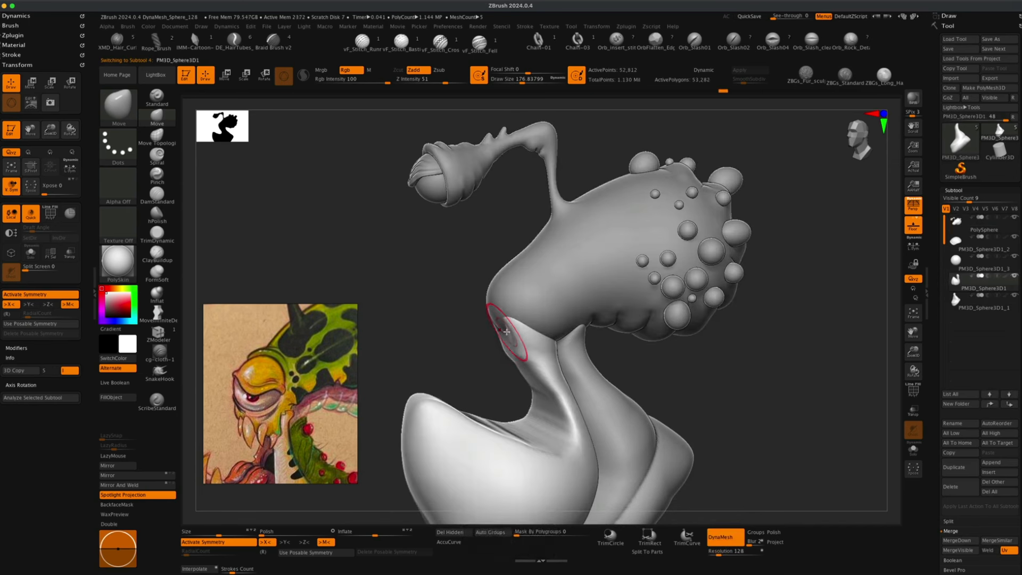
{"action": "mouse_move", "coordinate": [641, 358]}
{"action": "left_mouse_down"}
{"action": "mouse_move", "coordinate": [682, 360]}
{"action": "mouse_move", "coordinate": [507, 334]}
{"action": "mouse_move", "coordinate": [515, 369]}
{"action": "mouse_move", "coordinate": [450, 359]}
{"action": "mouse_move", "coordinate": [468, 358]}
{"action": "left_mouse_up"}
{"action": "mouse_move", "coordinate": [692, 369]}
{"action": "left_mouse_down"}
{"action": "mouse_move", "coordinate": [682, 392]}
{"action": "mouse_move", "coordinate": [692, 391]}
{"action": "left_mouse_up"}
{"action": "left_click", "coordinate": [529, 289], "text": "alt"}
{"action": "left_click_drag", "start_coordinate": [448, 323], "coordinate": [332, 393]}
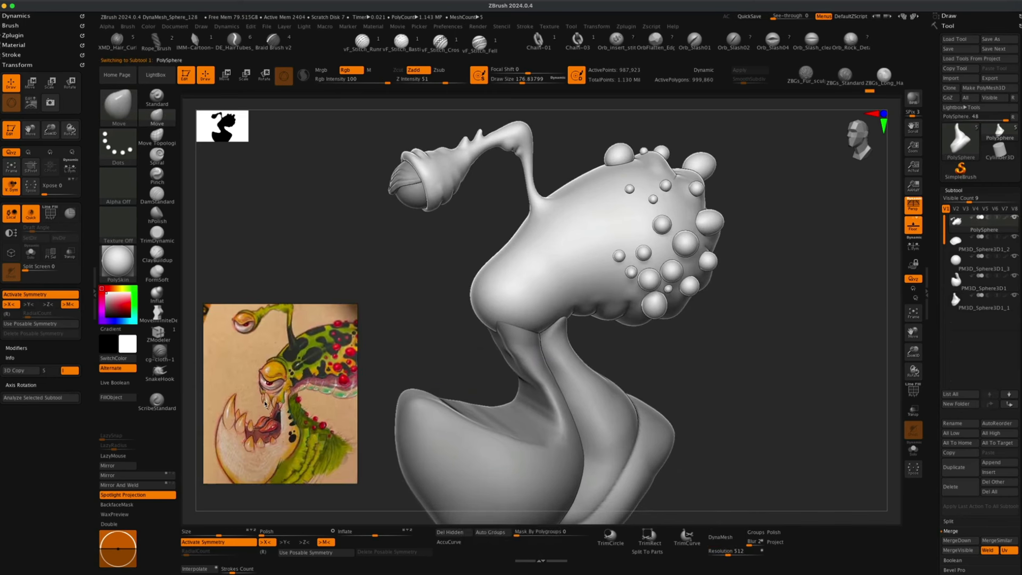
{"action": "mouse_move", "coordinate": [426, 359]}
{"action": "left_mouse_down"}
{"action": "mouse_move", "coordinate": [477, 339]}
{"action": "mouse_move", "coordinate": [468, 342]}
{"action": "left_mouse_up"}
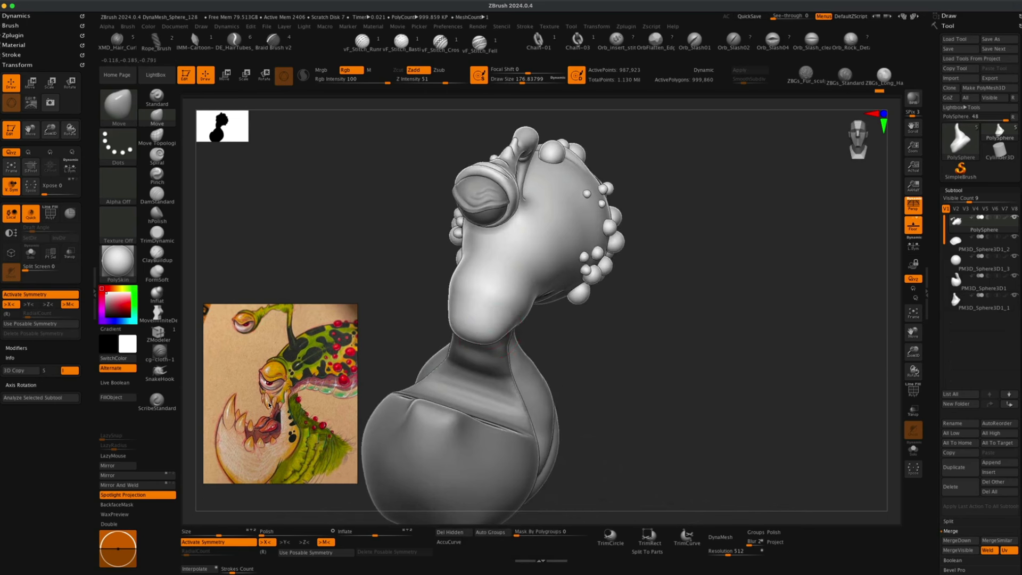
{"action": "left_click_drag", "start_coordinate": [387, 354], "coordinate": [351, 375]}
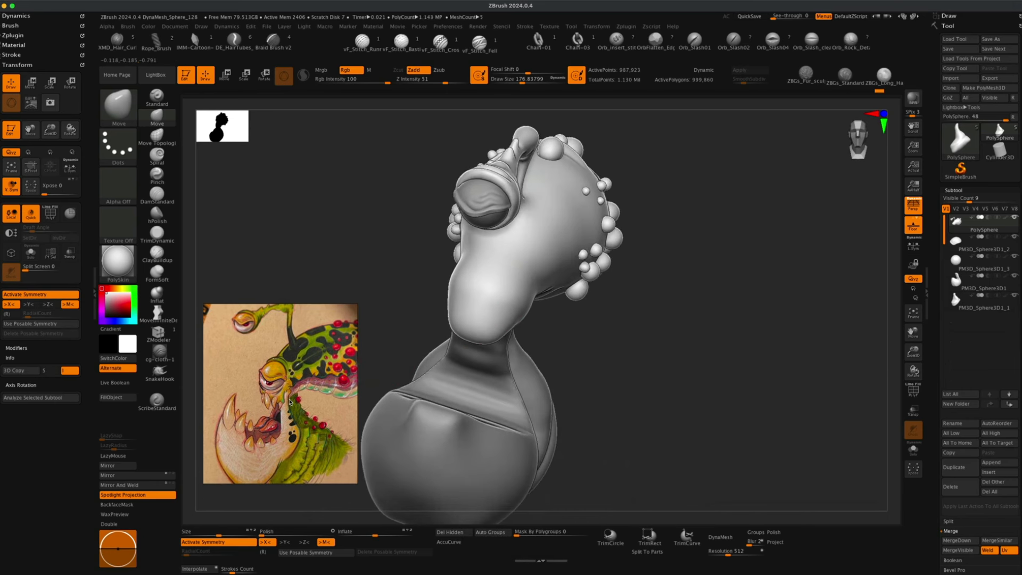
Set the Move brush size to about 140 and nudge the underside of the head near the neck.
{"action": "key", "text": "s"}
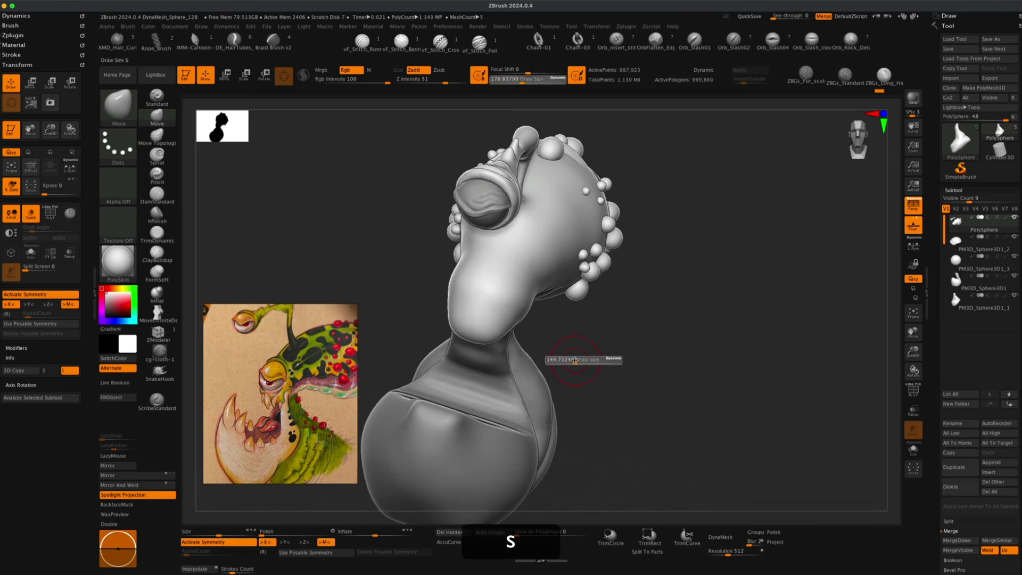
{"action": "left_click_drag", "start_coordinate": [548, 358], "coordinate": [544, 359]}
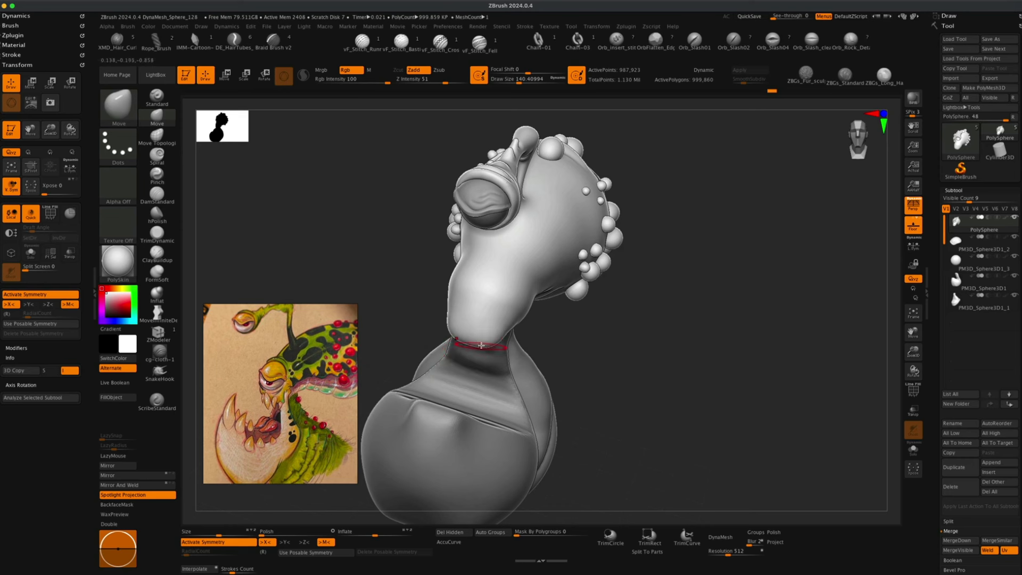
{"action": "left_click_drag", "start_coordinate": [640, 377], "coordinate": [497, 355]}
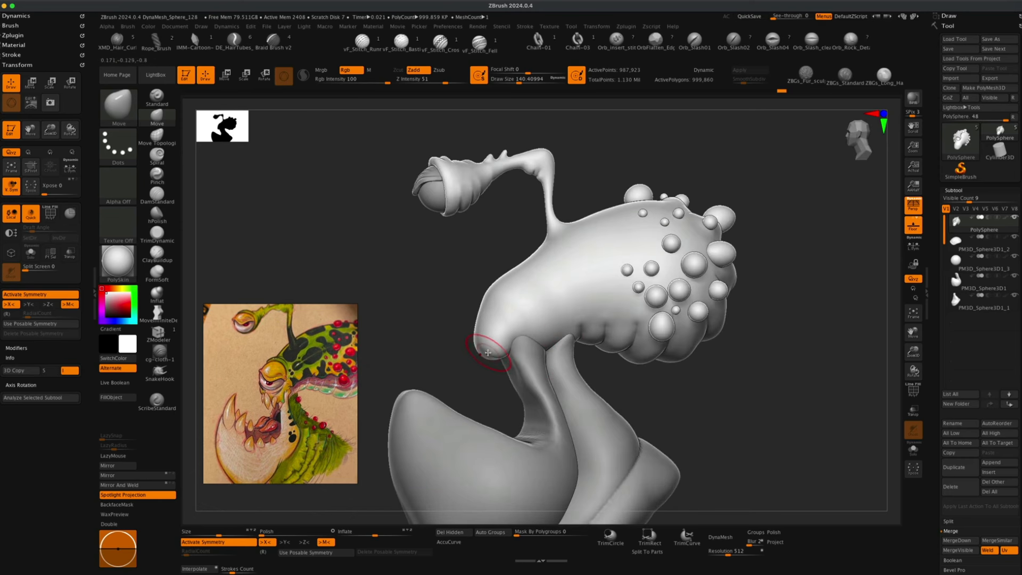
{"action": "mouse_move", "coordinate": [471, 353]}
{"action": "left_mouse_down", "text": "alt"}
{"action": "mouse_move", "coordinate": [431, 372]}
{"action": "mouse_move", "coordinate": [473, 354]}
{"action": "left_mouse_up", "text": "alt"}
Flatten the underside of the snout with the TrimDynamic brush at draw size about 122.
{"action": "left_click", "coordinate": [157, 234]}
{"action": "key", "text": "s"}
{"action": "left_click_drag", "start_coordinate": [340, 285], "coordinate": [352, 286]}
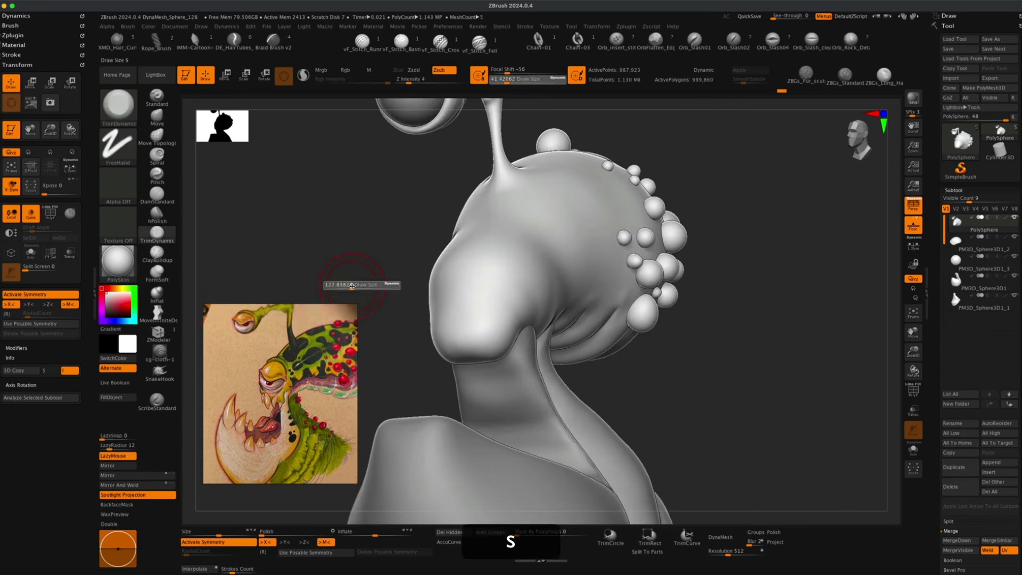
{"action": "left_click_drag", "start_coordinate": [217, 247], "coordinate": [264, 251]}
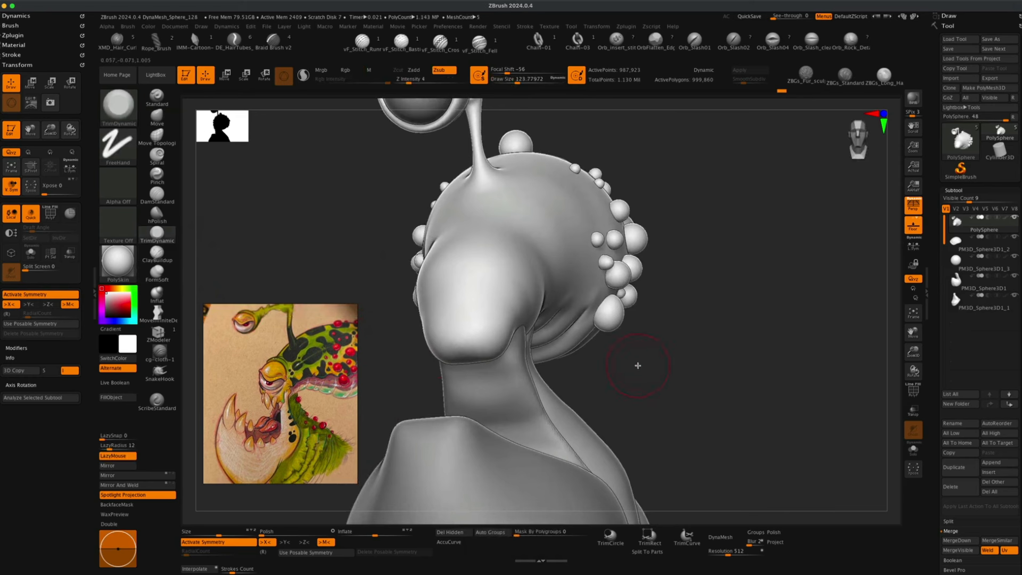
{"action": "left_click_drag", "start_coordinate": [638, 365], "coordinate": [530, 352]}
{"action": "left_click_drag", "start_coordinate": [441, 354], "coordinate": [473, 343]}
{"action": "mouse_move", "coordinate": [702, 396]}
{"action": "left_mouse_down"}
{"action": "mouse_move", "coordinate": [607, 406]}
{"action": "mouse_move", "coordinate": [702, 407]}
{"action": "mouse_move", "coordinate": [570, 420]}
{"action": "left_mouse_up"}
{"action": "left_click_drag", "start_coordinate": [373, 386], "coordinate": [466, 340]}
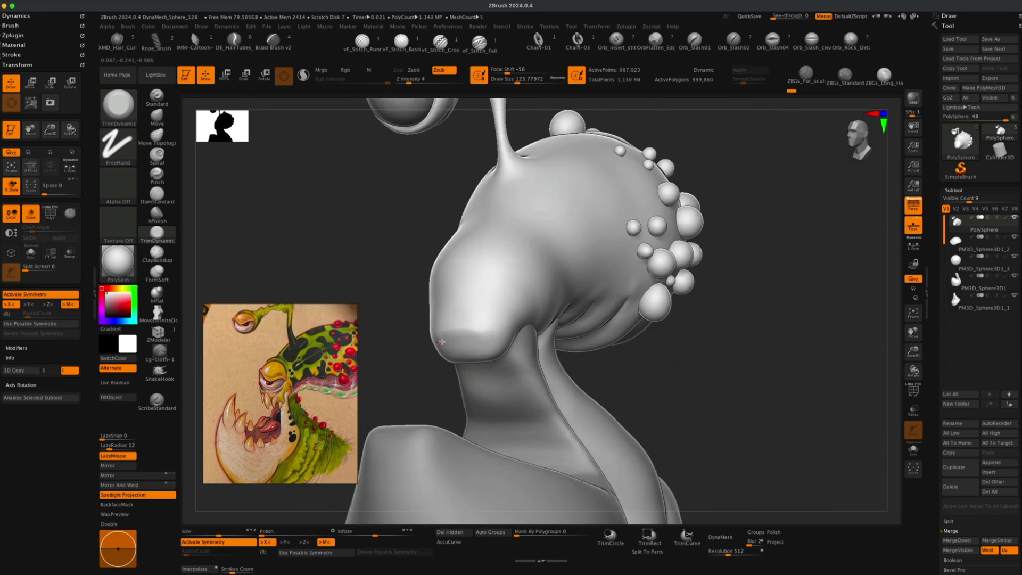
{"action": "left_click_drag", "start_coordinate": [446, 354], "coordinate": [437, 356]}
{"action": "mouse_move", "coordinate": [411, 367]}
{"action": "left_mouse_down"}
{"action": "mouse_move", "coordinate": [386, 372]}
{"action": "mouse_move", "coordinate": [395, 401]}
{"action": "mouse_move", "coordinate": [351, 400]}
{"action": "left_mouse_up"}
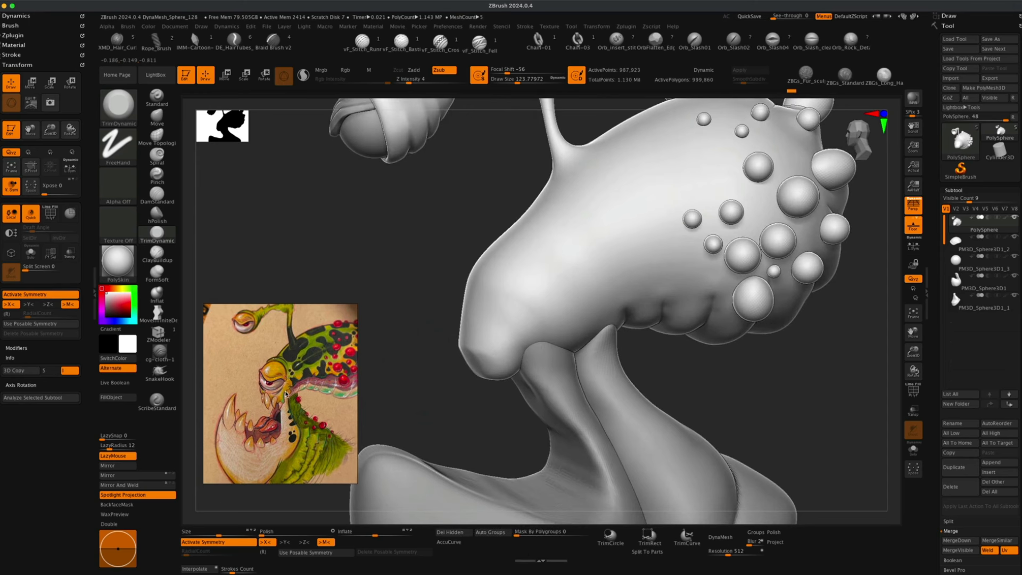
Select the throat subtool and push its front with the Move brush at draw size about 172.
{"action": "scroll", "coordinate": [288, 391], "scroll_direction": "up", "scroll_amount": 4}
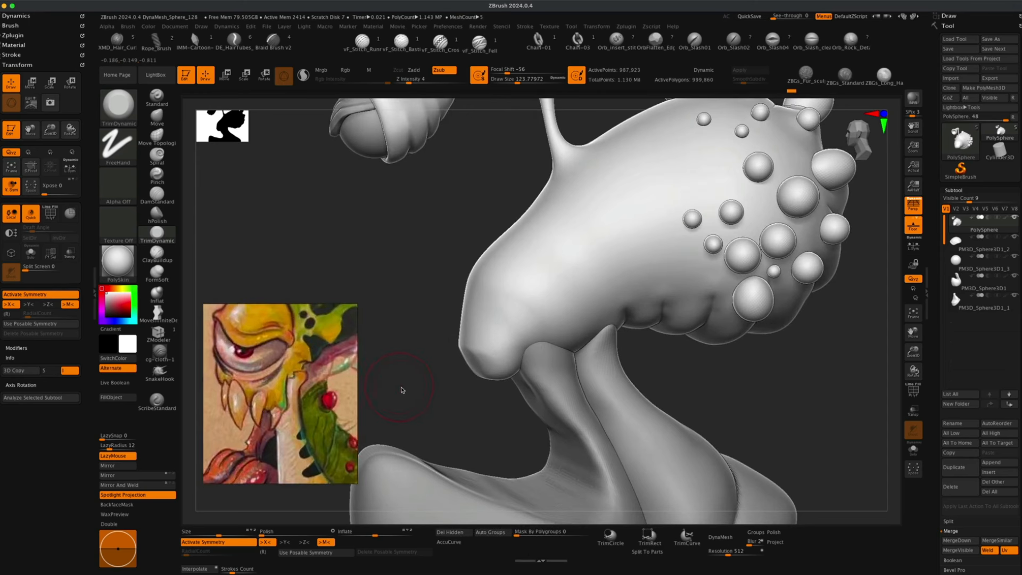
{"action": "mouse_move", "coordinate": [401, 390]}
{"action": "left_mouse_down"}
{"action": "mouse_move", "coordinate": [422, 387]}
{"action": "mouse_move", "coordinate": [414, 399]}
{"action": "left_mouse_up"}
{"action": "left_click", "coordinate": [539, 376], "text": "alt"}
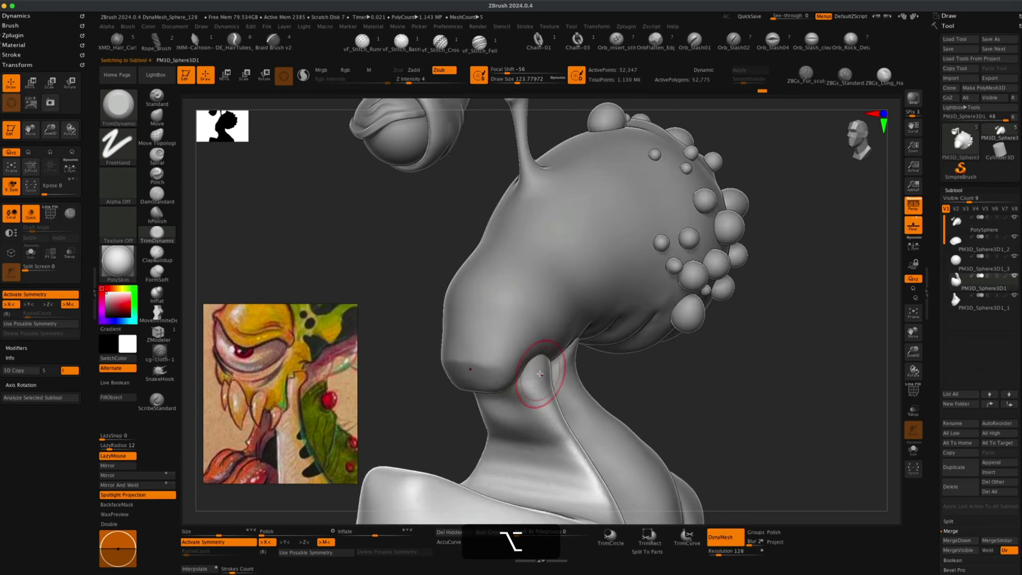
{"action": "left_click", "coordinate": [156, 116]}
{"action": "key", "text": "s"}
{"action": "left_click_drag", "start_coordinate": [266, 217], "coordinate": [271, 216]}
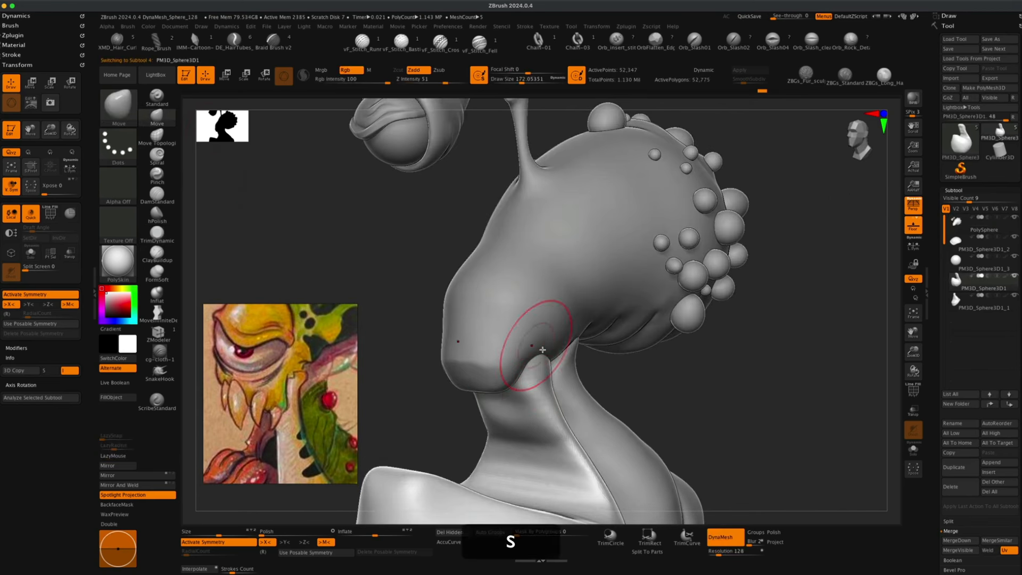
{"action": "left_click_drag", "start_coordinate": [542, 350], "coordinate": [539, 364]}
Undo the last two throat strokes and reshape the throat's front again with the Move brush at draw size about 127.
{"action": "key", "text": "s"}
{"action": "left_click_drag", "start_coordinate": [639, 384], "coordinate": [649, 397]}
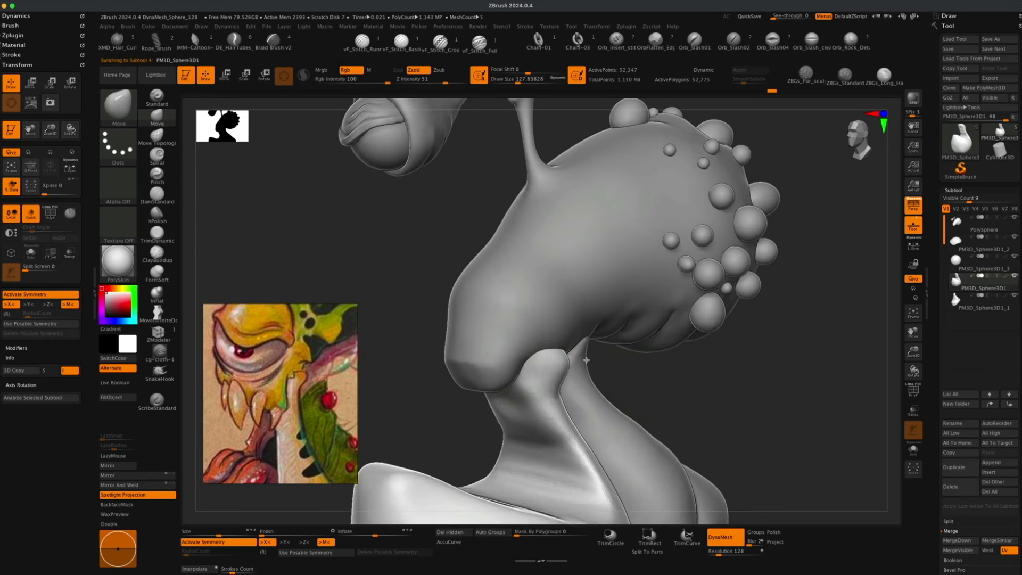
{"action": "key", "text": "super+z"}
{"action": "key", "text": "super+z"}
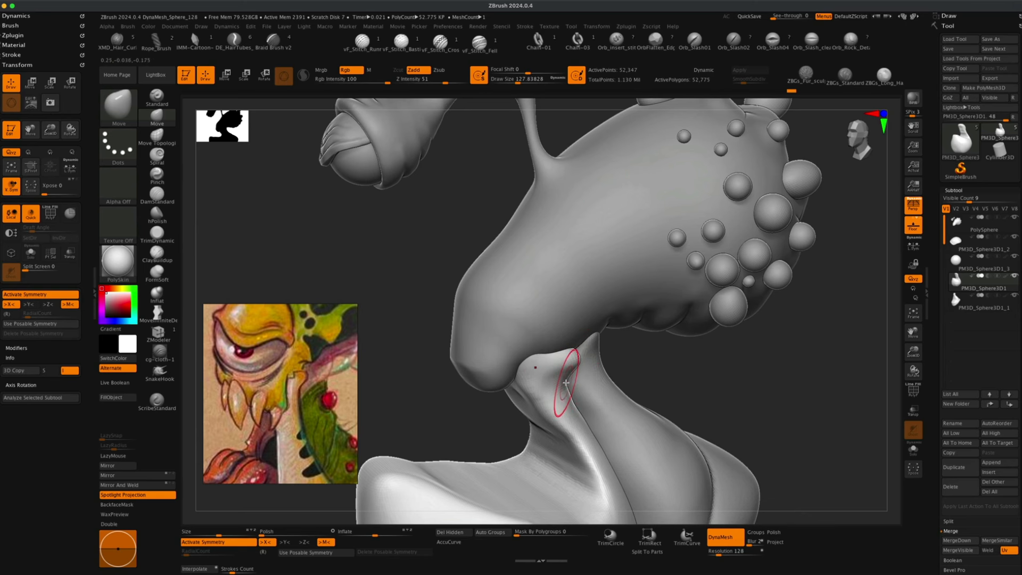
{"action": "mouse_move", "coordinate": [652, 382]}
{"action": "left_mouse_down"}
{"action": "mouse_move", "coordinate": [680, 358]}
{"action": "mouse_move", "coordinate": [661, 397]}
{"action": "left_mouse_up"}
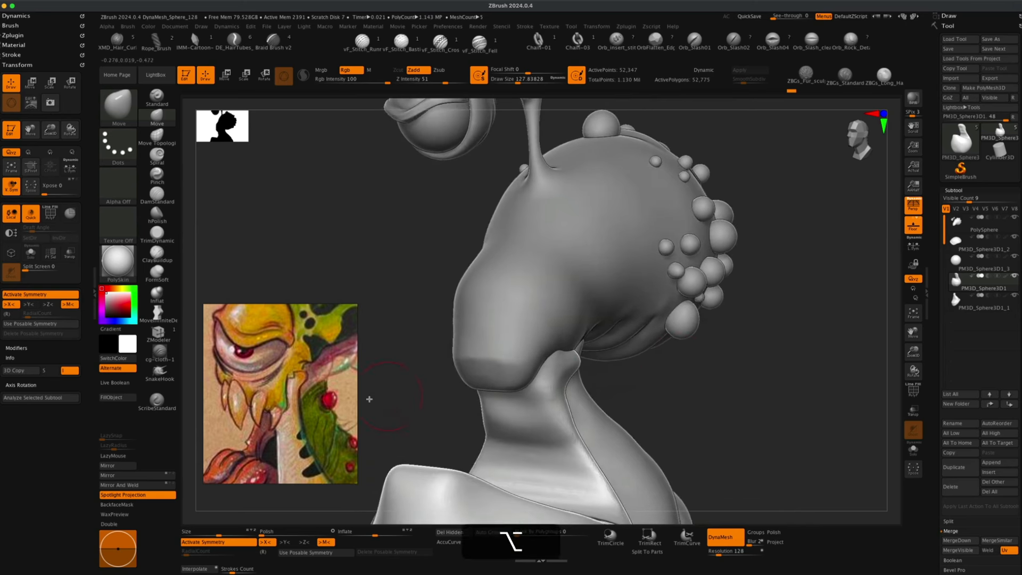
Select the head subtool and nudge its underside near the neck with the Move brush.
{"action": "mouse_move", "coordinate": [391, 407]}
{"action": "left_mouse_down"}
{"action": "mouse_move", "coordinate": [404, 414]}
{"action": "mouse_move", "coordinate": [395, 404]}
{"action": "left_mouse_up"}
{"action": "left_click", "coordinate": [502, 376], "text": "alt"}
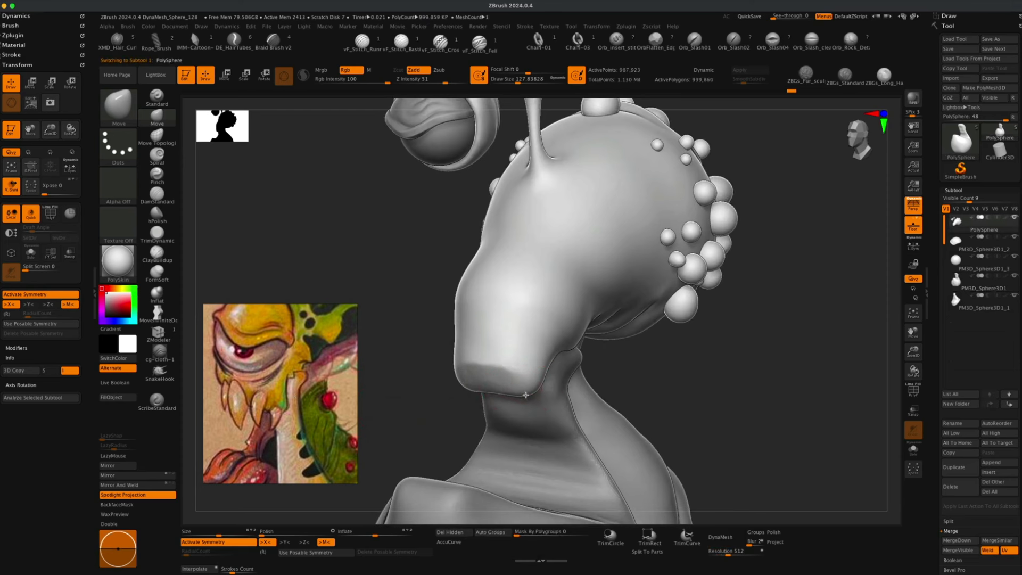
{"action": "mouse_move", "coordinate": [525, 395]}
{"action": "left_mouse_down"}
{"action": "mouse_move", "coordinate": [503, 403]}
{"action": "mouse_move", "coordinate": [547, 400]}
{"action": "mouse_move", "coordinate": [510, 399]}
{"action": "left_mouse_up"}
Enable AccuCurve, set the Move brush to about 71 and reshape the jaw line under the snout.
{"action": "mouse_move", "coordinate": [664, 397]}
{"action": "left_mouse_down"}
{"action": "mouse_move", "coordinate": [556, 385]}
{"action": "mouse_move", "coordinate": [535, 417]}
{"action": "left_mouse_up"}
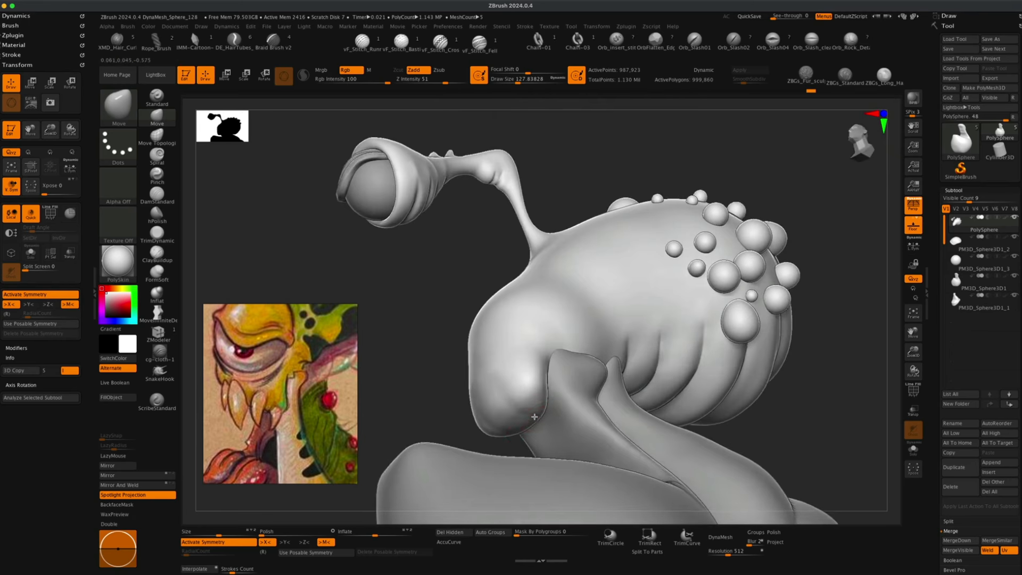
{"action": "mouse_move", "coordinate": [433, 390]}
{"action": "left_mouse_down"}
{"action": "mouse_move", "coordinate": [424, 398]}
{"action": "mouse_move", "coordinate": [432, 416]}
{"action": "mouse_move", "coordinate": [416, 406]}
{"action": "mouse_move", "coordinate": [430, 411]}
{"action": "left_mouse_up"}
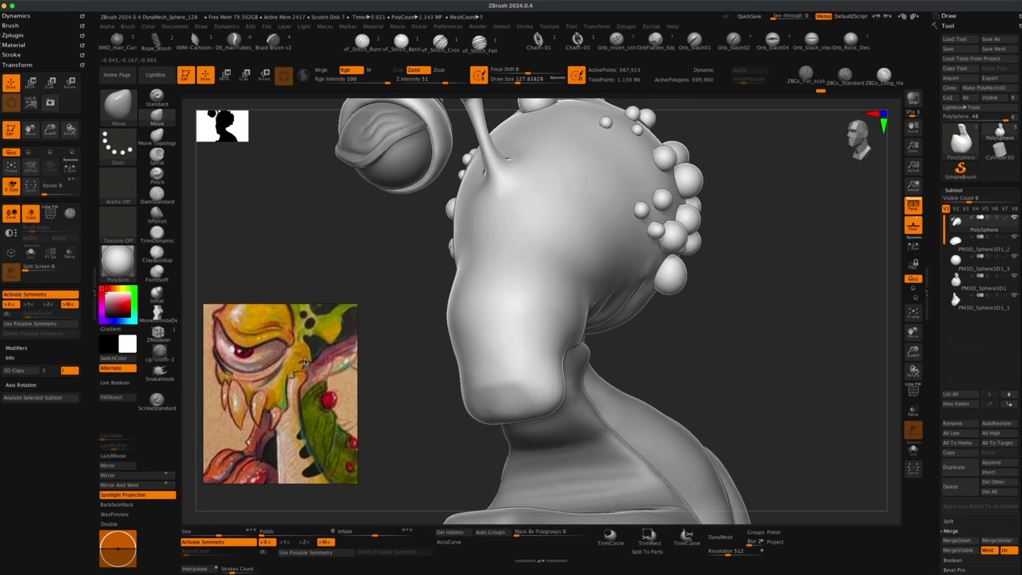
{"action": "left_click_drag", "start_coordinate": [388, 381], "coordinate": [402, 403], "text": "alt"}
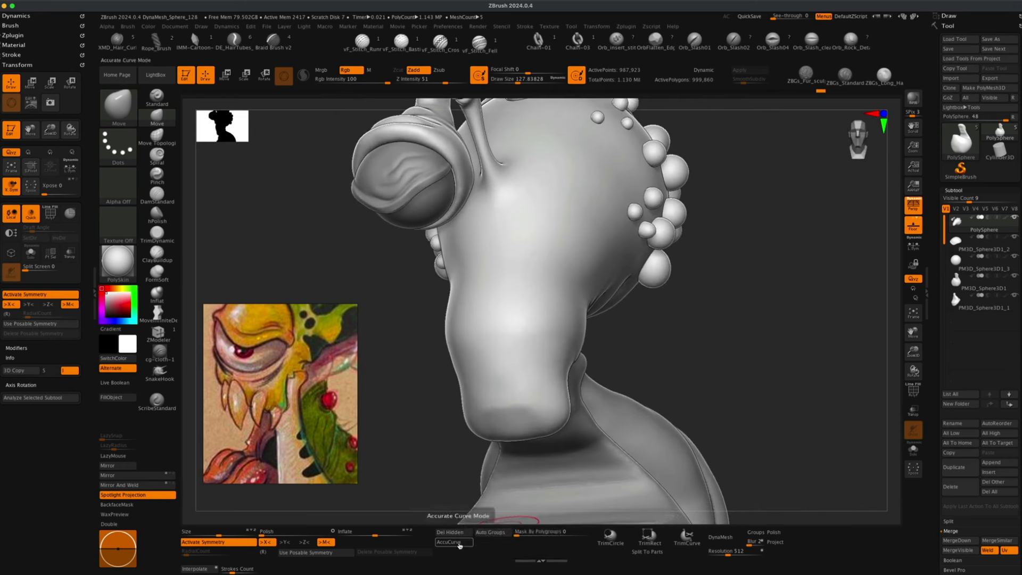
{"action": "left_click", "coordinate": [459, 543]}
{"action": "key", "text": "s"}
{"action": "left_click_drag", "start_coordinate": [422, 443], "coordinate": [421, 443]}
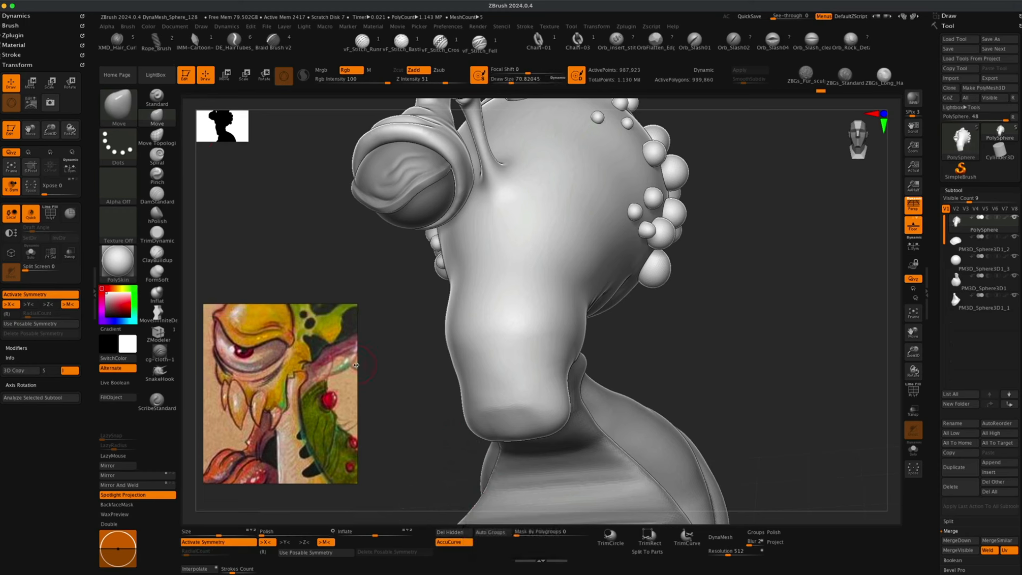
{"action": "left_click_drag", "start_coordinate": [679, 365], "coordinate": [674, 397]}
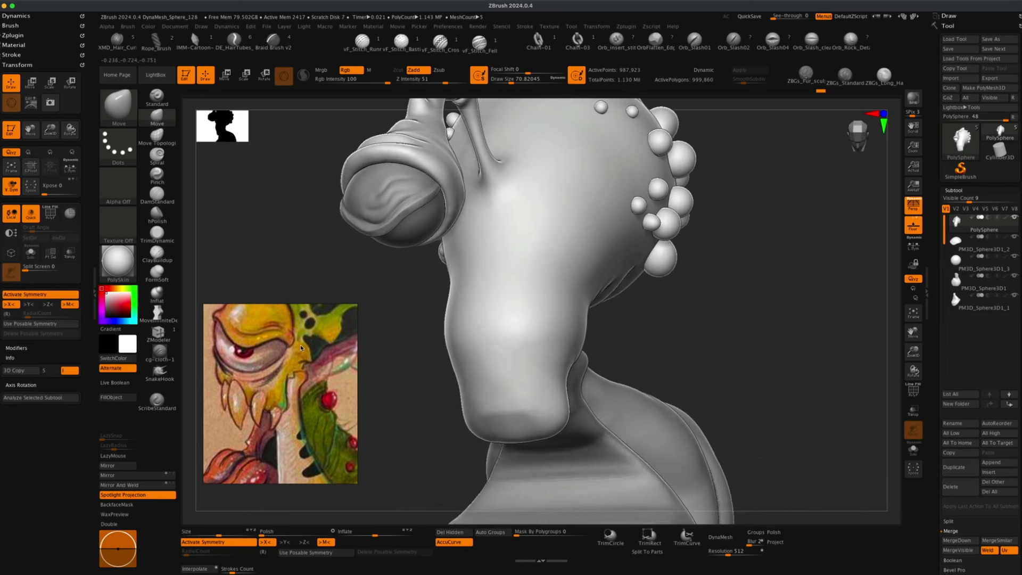
{"action": "left_click_drag", "start_coordinate": [606, 348], "coordinate": [617, 352]}
Turn AccuCurve off and pull the back corner of the jaw with the Move brush at draw size about 122.
{"action": "mouse_move", "coordinate": [677, 368]}
{"action": "left_mouse_down"}
{"action": "mouse_move", "coordinate": [388, 400]}
{"action": "mouse_move", "coordinate": [449, 447]}
{"action": "mouse_move", "coordinate": [452, 423]}
{"action": "left_mouse_up"}
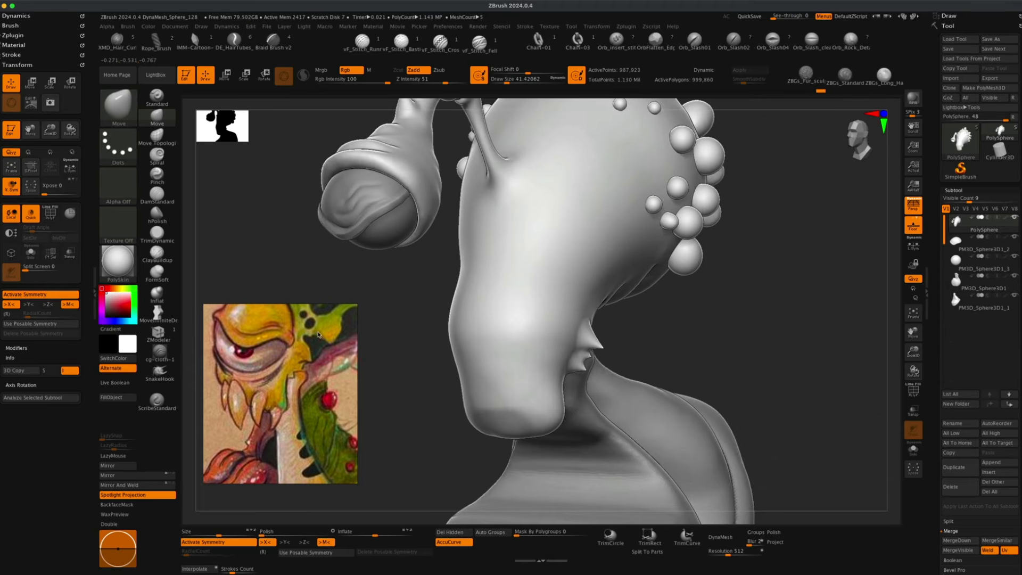
{"action": "left_click", "coordinate": [454, 542]}
{"action": "key", "text": "s"}
{"action": "left_click_drag", "start_coordinate": [387, 342], "coordinate": [401, 342]}
{"action": "mouse_move", "coordinate": [673, 356]}
{"action": "left_mouse_down"}
{"action": "mouse_move", "coordinate": [668, 347]}
{"action": "mouse_move", "coordinate": [689, 340]}
{"action": "left_mouse_up"}
Refine the jaw corner with the Move brush at draw size about 94 and smooth the area.
{"action": "key", "text": "s"}
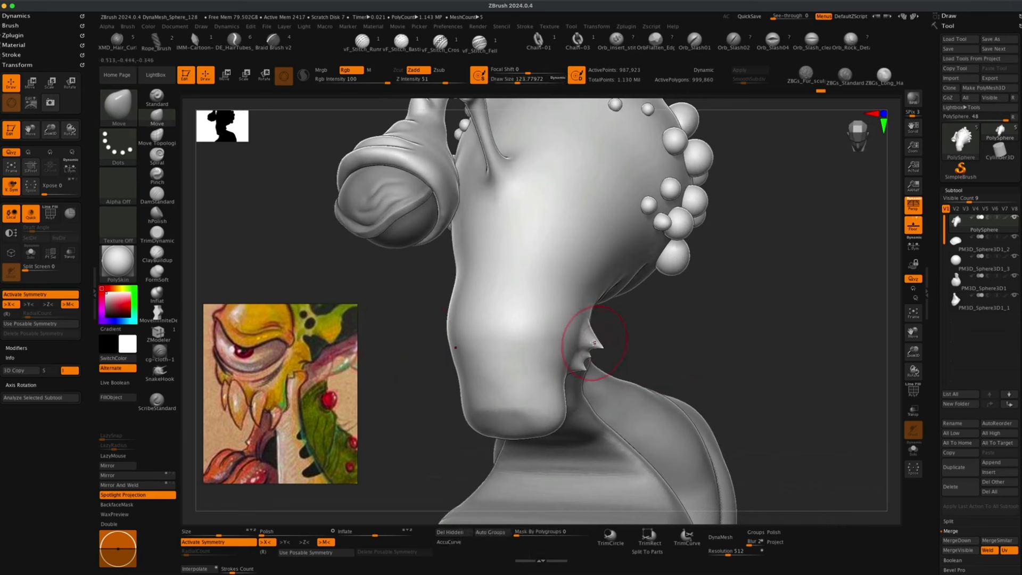
{"action": "key", "text": "s"}
{"action": "left_click_drag", "start_coordinate": [639, 343], "coordinate": [631, 344]}
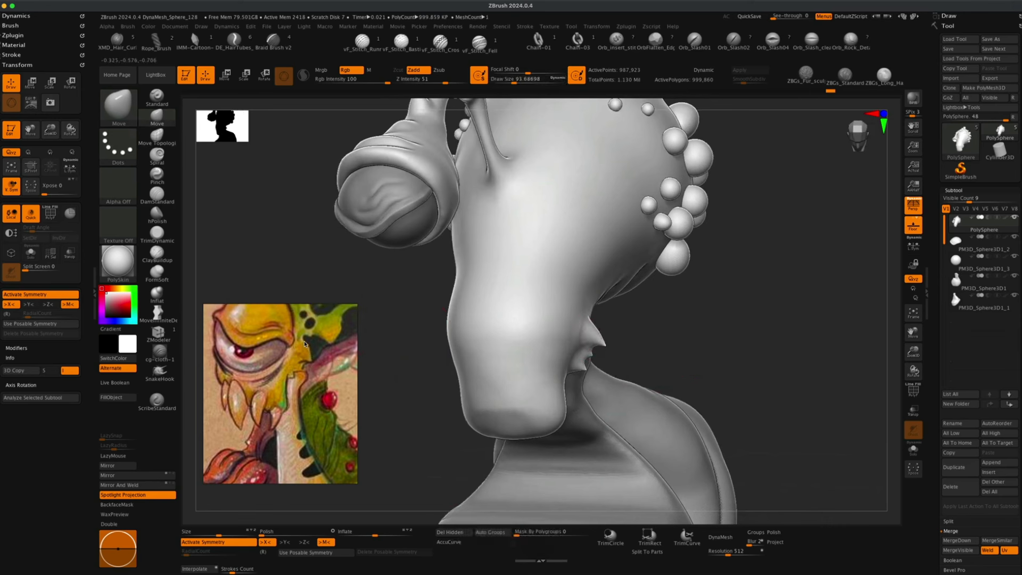
{"action": "left_click_drag", "start_coordinate": [580, 345], "coordinate": [596, 328]}
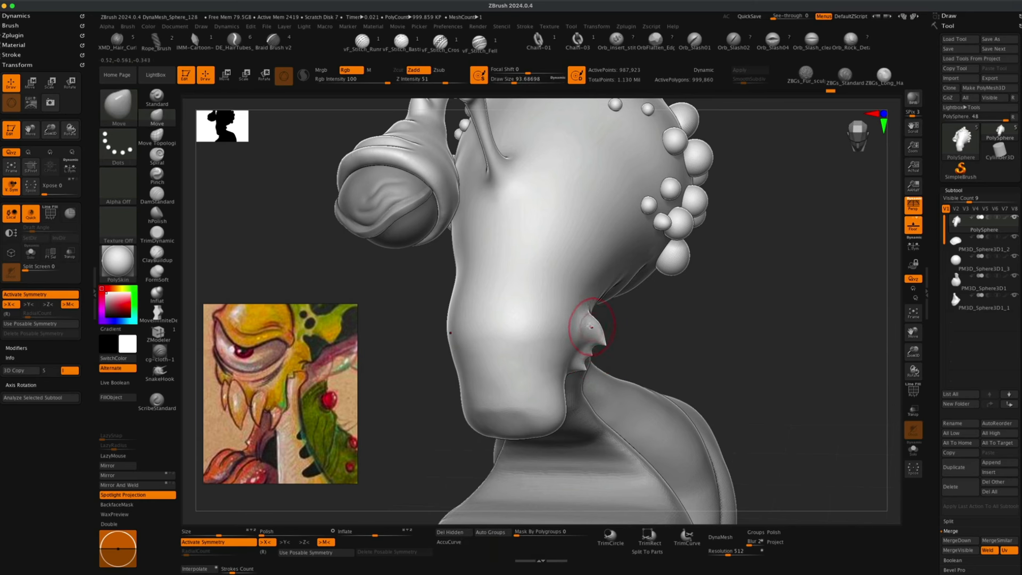
{"action": "mouse_move", "coordinate": [671, 354]}
{"action": "left_mouse_down"}
{"action": "mouse_move", "coordinate": [580, 330]}
{"action": "mouse_move", "coordinate": [682, 350]}
{"action": "mouse_move", "coordinate": [737, 376]}
{"action": "left_mouse_up"}
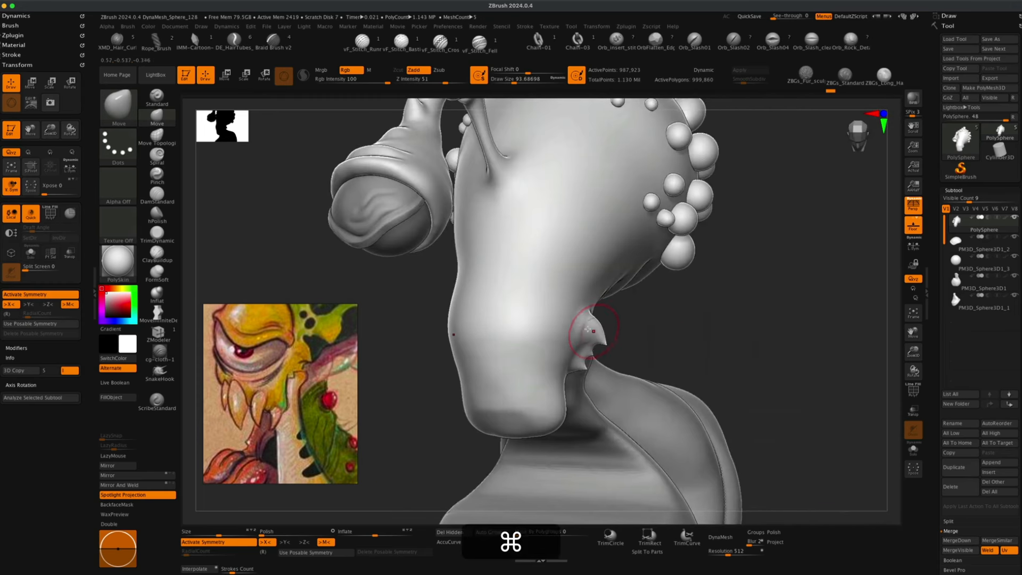
{"action": "key", "text": "shift"}
{"action": "left_click_drag", "start_coordinate": [597, 337], "coordinate": [582, 357], "text": "shift"}
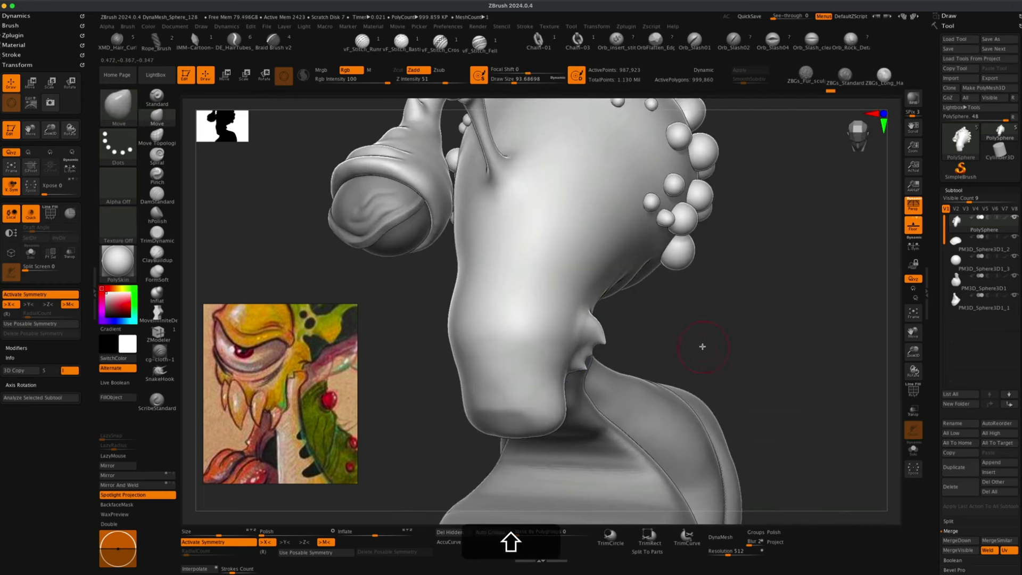
Orbit around the head and reposition the reference image to compare the jaw and eye area.
{"action": "left_click_drag", "start_coordinate": [703, 347], "coordinate": [699, 367], "text": "alt"}
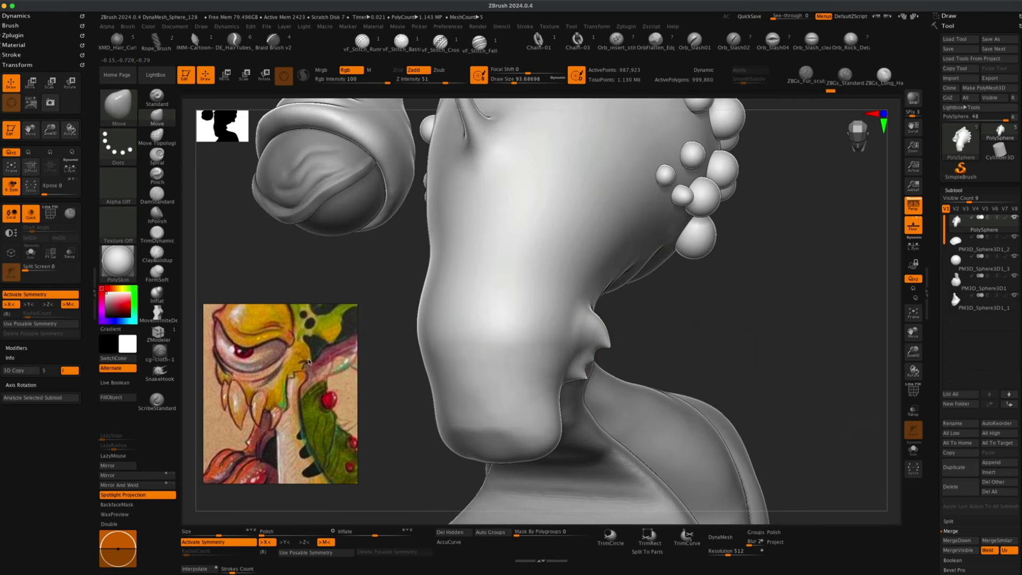
{"action": "mouse_move", "coordinate": [611, 347]}
{"action": "left_mouse_down"}
{"action": "mouse_move", "coordinate": [633, 354]}
{"action": "mouse_move", "coordinate": [621, 364]}
{"action": "mouse_move", "coordinate": [614, 337]}
{"action": "mouse_move", "coordinate": [597, 337]}
{"action": "mouse_move", "coordinate": [625, 323]}
{"action": "left_mouse_up"}
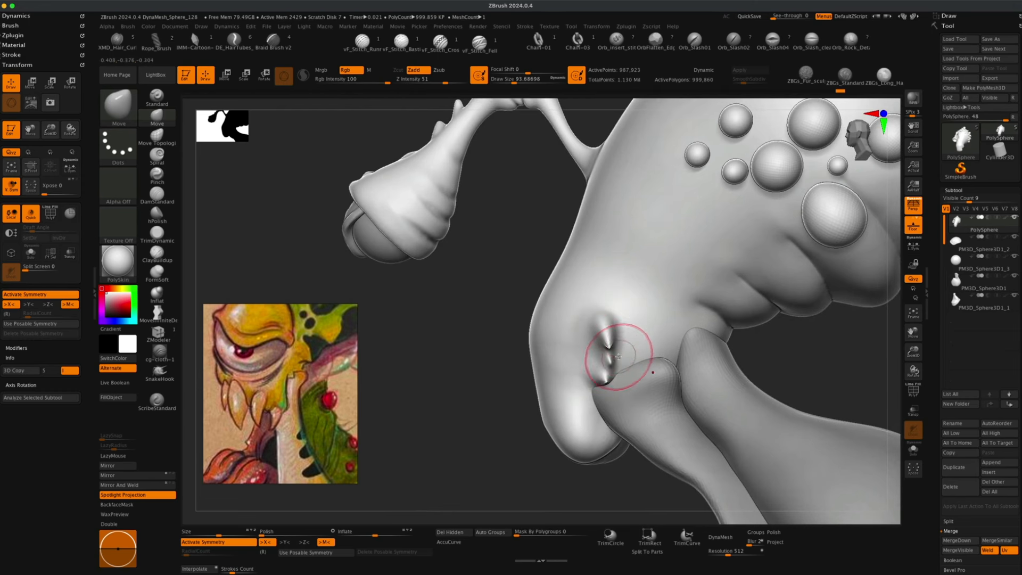
{"action": "left_click_drag", "start_coordinate": [501, 364], "coordinate": [470, 372]}
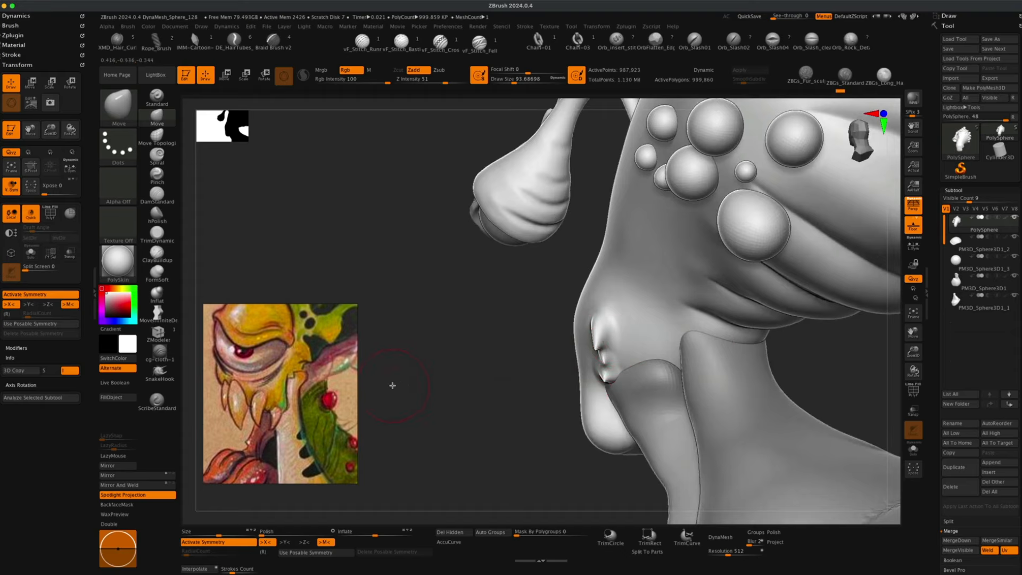
{"action": "left_click_drag", "start_coordinate": [392, 386], "coordinate": [463, 381]}
{"action": "left_click_drag", "start_coordinate": [745, 356], "coordinate": [713, 401]}
{"action": "scroll", "coordinate": [282, 426], "scroll_direction": "down", "scroll_amount": 4}
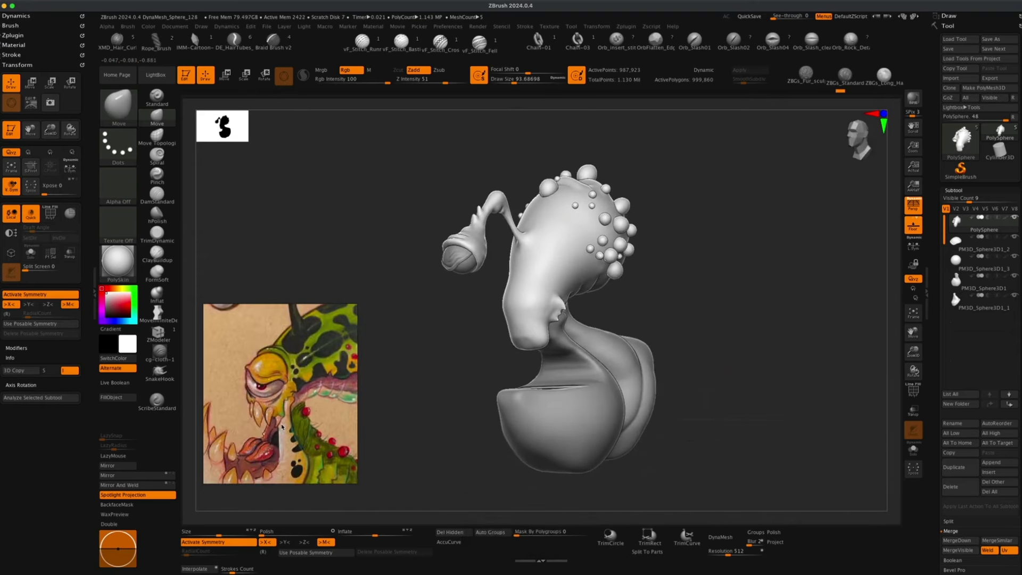
{"action": "middle_click_drag", "start_coordinate": [279, 426], "coordinate": [292, 422]}
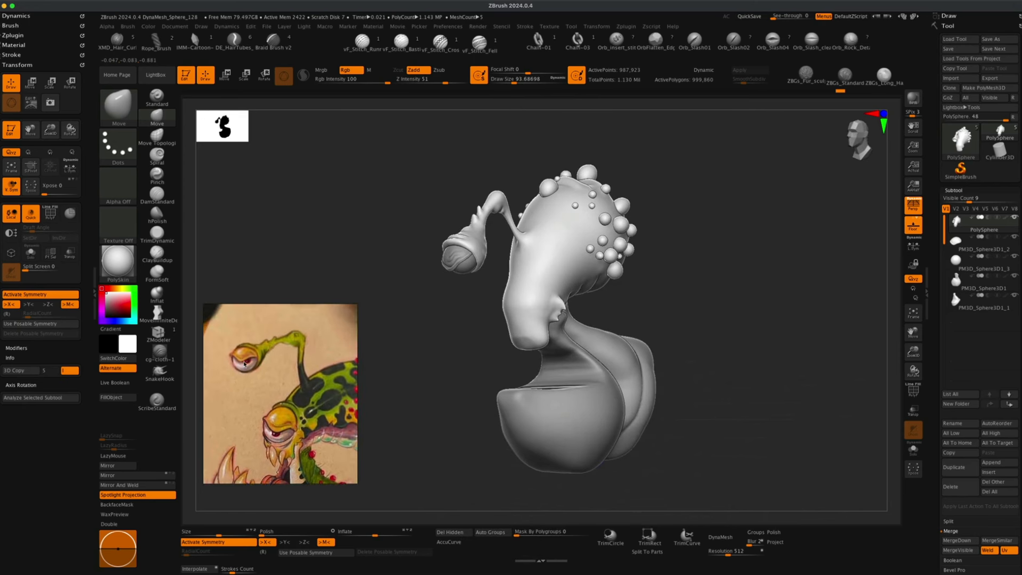
{"action": "mouse_move", "coordinate": [453, 385]}
{"action": "left_mouse_down", "text": "alt"}
{"action": "mouse_move", "coordinate": [456, 401]}
{"action": "mouse_move", "coordinate": [423, 410]}
{"action": "mouse_move", "coordinate": [433, 406]}
{"action": "left_mouse_up", "text": "alt"}
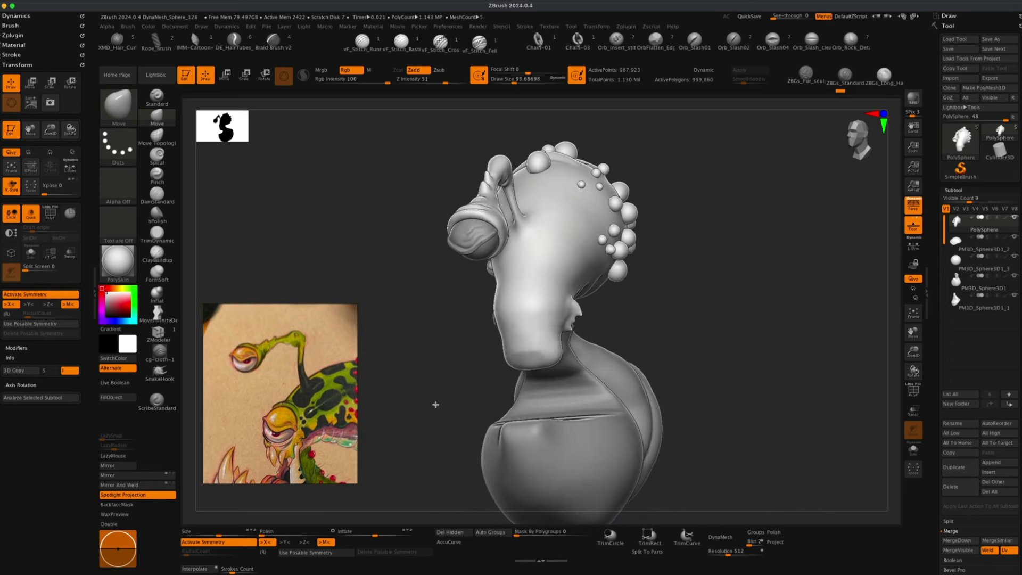
Try carving an eye socket with the Inflat brush in Zsub mode, LazyMouse off, at draw size about 207, then undo it.
{"action": "left_click", "coordinate": [160, 294], "text": "alt"}
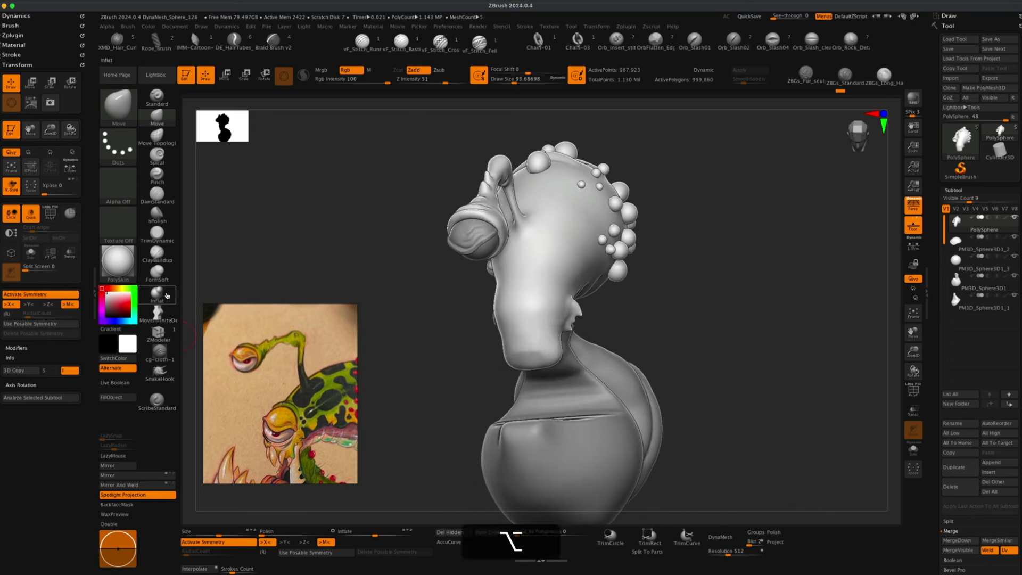
{"action": "key", "text": "s"}
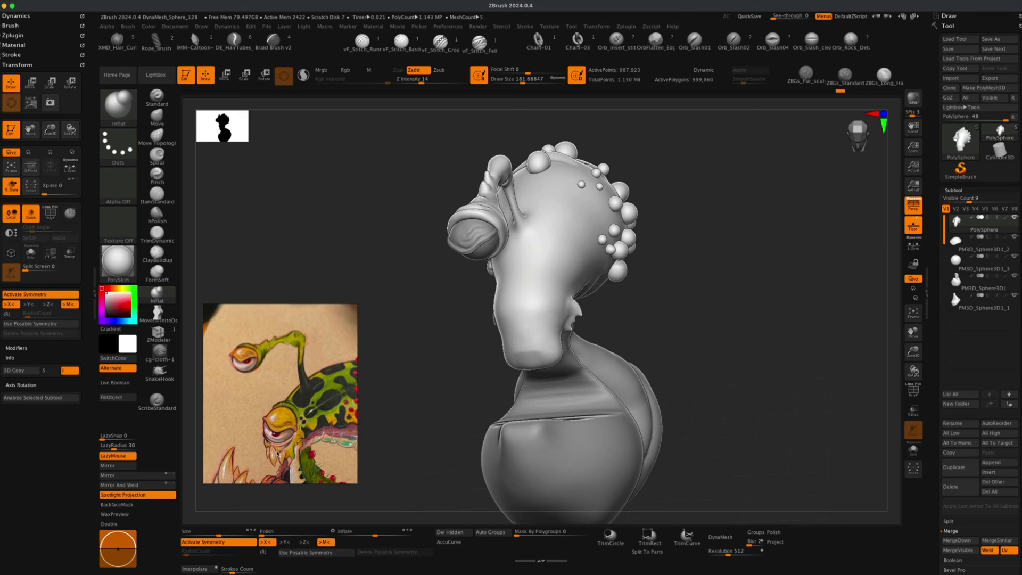
{"action": "left_click_drag", "start_coordinate": [422, 405], "coordinate": [413, 402]}
{"action": "left_click", "coordinate": [439, 71]}
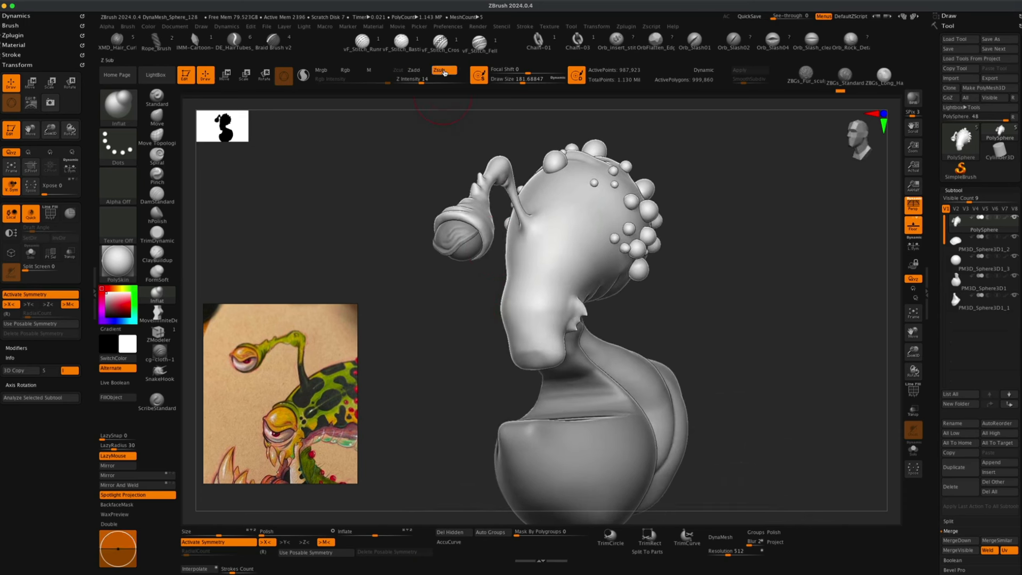
{"action": "left_click", "coordinate": [138, 455]}
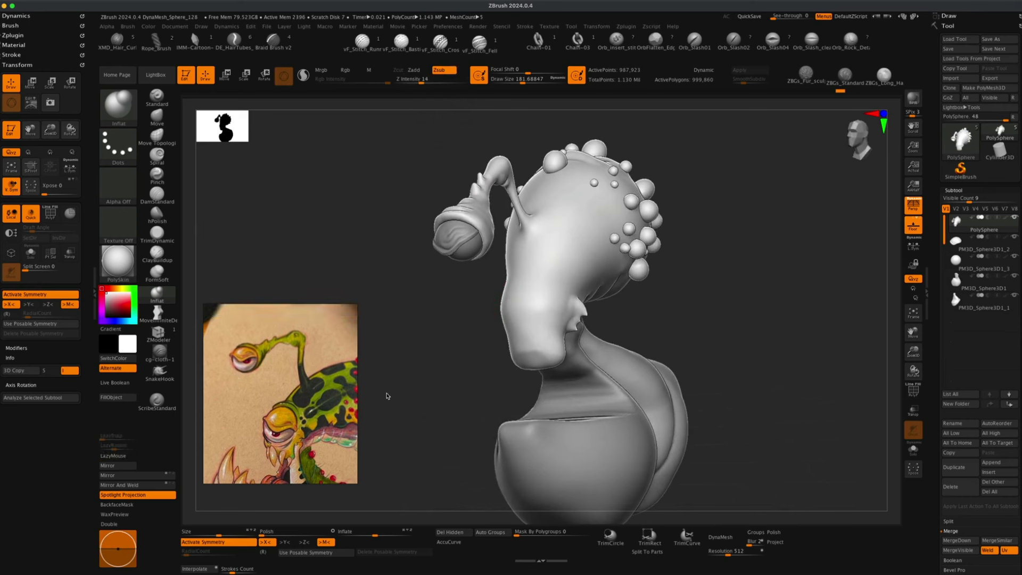
{"action": "key", "text": "s"}
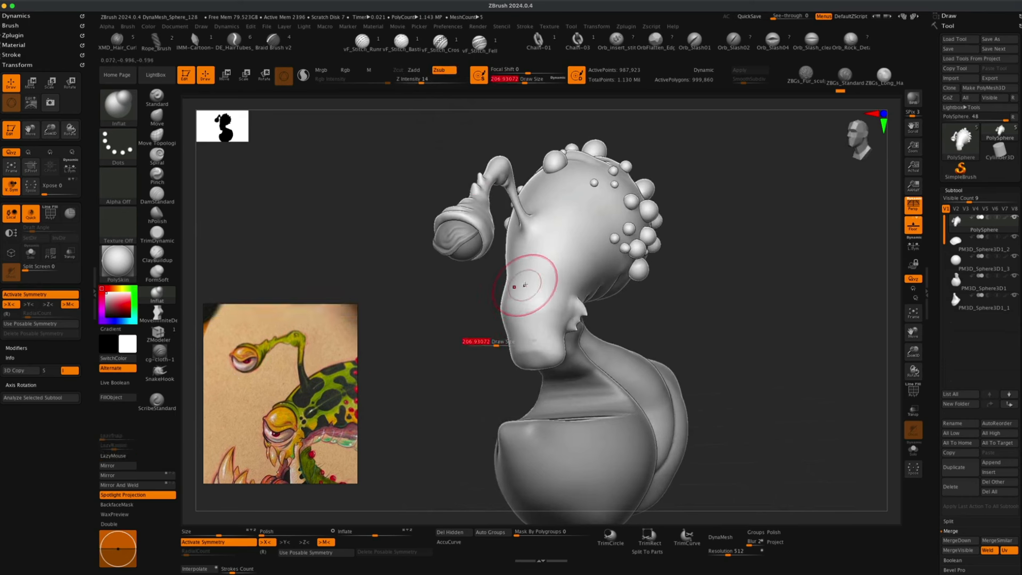
{"action": "left_click_drag", "start_coordinate": [526, 287], "coordinate": [525, 297]}
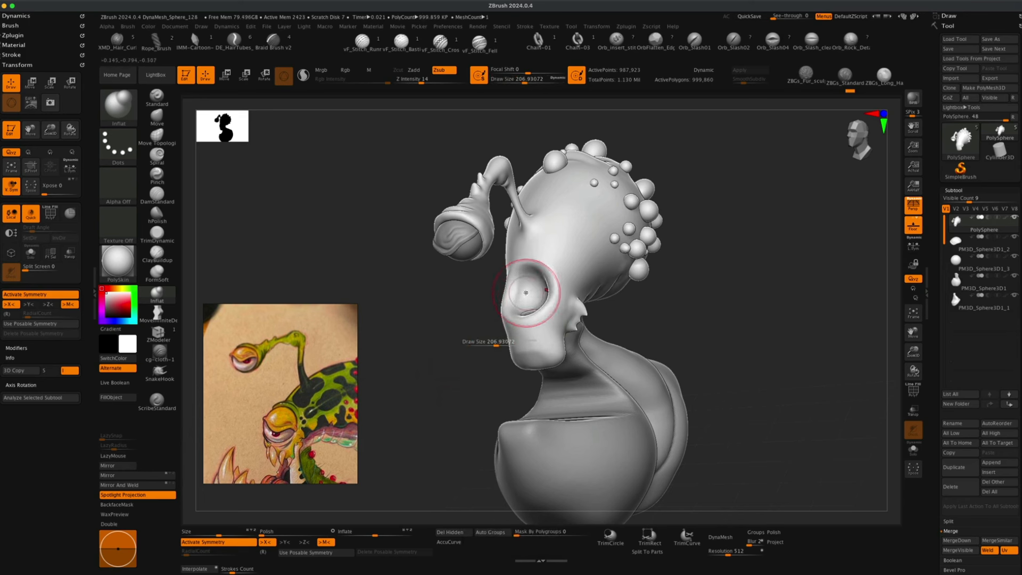
{"action": "key", "text": "super+z"}
Carve the eye socket into the side of the head with the Inflat brush in Zsub at draw size about 158.
{"action": "key", "text": "super+s"}
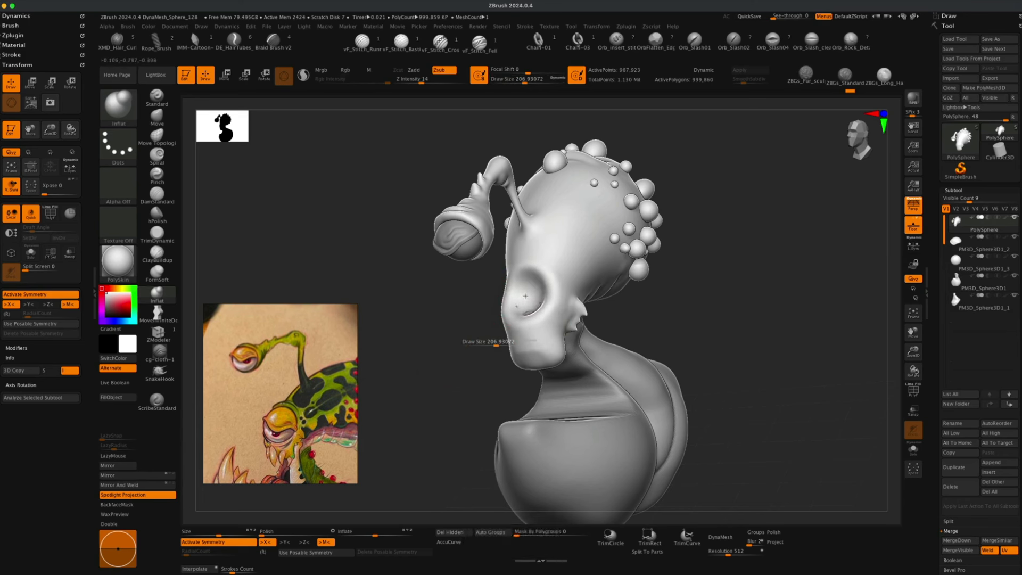
{"action": "mouse_move", "coordinate": [798, 330]}
{"action": "left_mouse_down"}
{"action": "mouse_move", "coordinate": [714, 319]}
{"action": "mouse_move", "coordinate": [672, 329]}
{"action": "left_mouse_up"}
{"action": "key", "text": "s"}
{"action": "key", "text": "s"}
{"action": "left_click_drag", "start_coordinate": [464, 343], "coordinate": [461, 344]}
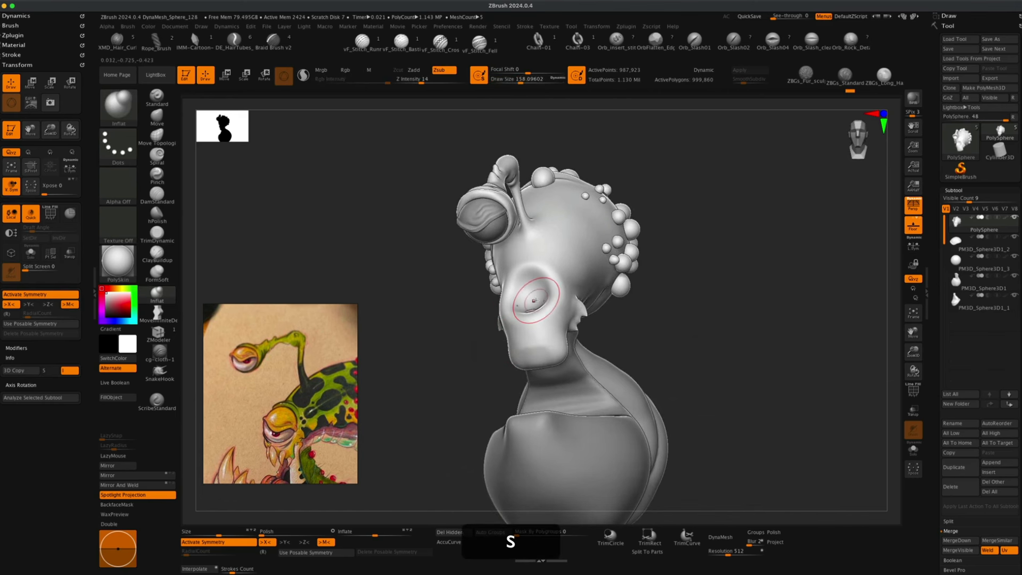
{"action": "left_click_drag", "start_coordinate": [528, 296], "coordinate": [519, 291]}
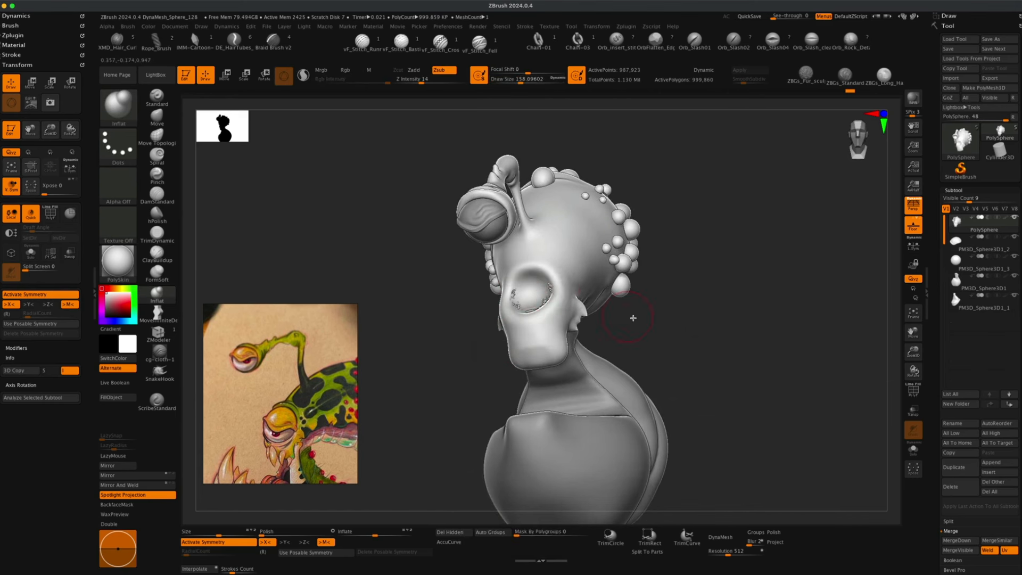
Undo the last two sculpting changes around the eye socket.
{"action": "mouse_move", "coordinate": [633, 318]}
{"action": "left_mouse_down"}
{"action": "mouse_move", "coordinate": [653, 333]}
{"action": "mouse_move", "coordinate": [641, 338]}
{"action": "mouse_move", "coordinate": [680, 336]}
{"action": "mouse_move", "coordinate": [697, 398]}
{"action": "mouse_move", "coordinate": [737, 372]}
{"action": "mouse_move", "coordinate": [761, 381]}
{"action": "mouse_move", "coordinate": [416, 391]}
{"action": "left_mouse_up"}
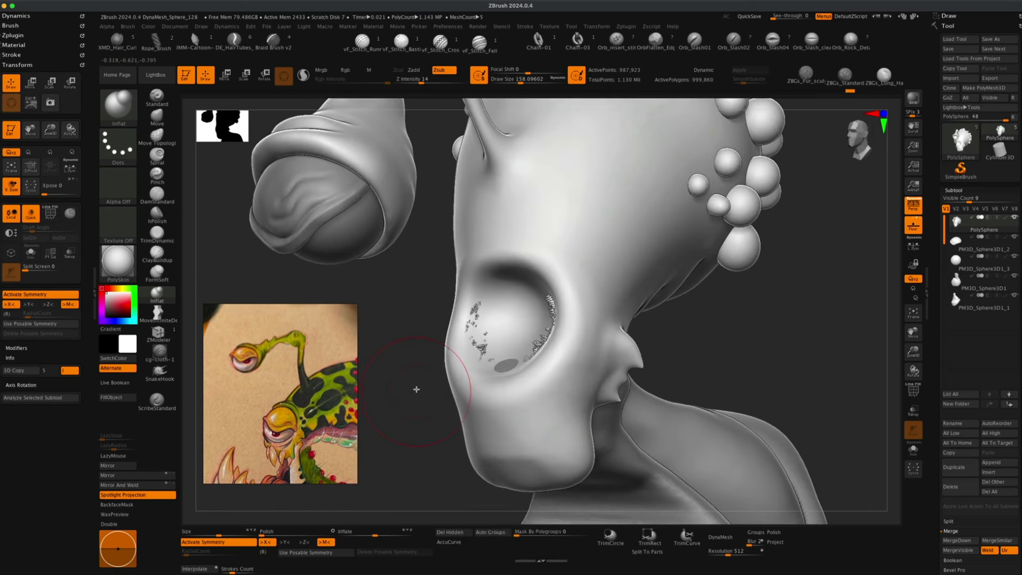
{"action": "key", "text": "super+z"}
{"action": "key", "text": "super+z"}
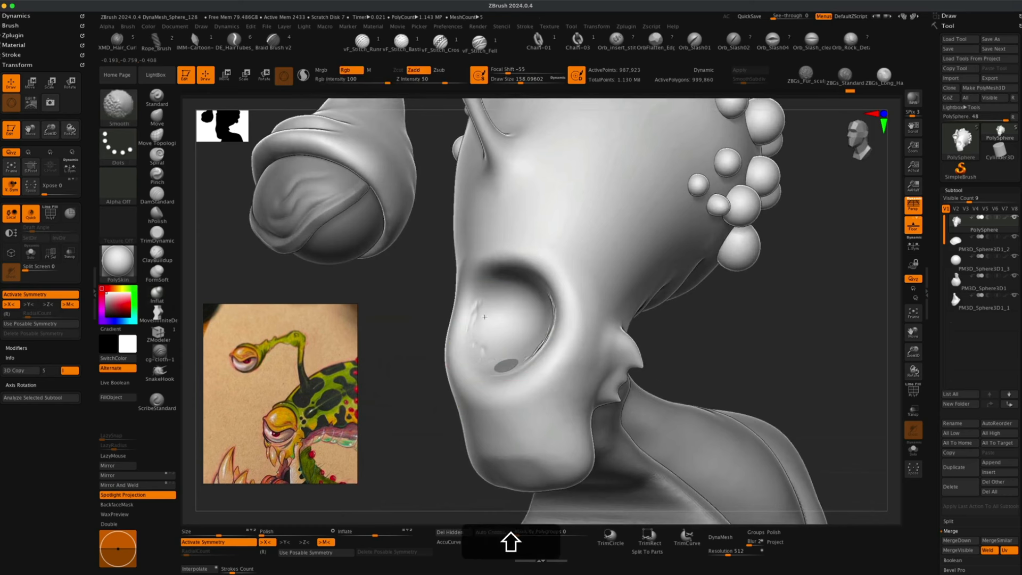
Orbit around the head, lower the Inflat draw size to about 136, and select the small sphere subtool inside the eye socket.
{"action": "left_click_drag", "start_coordinate": [530, 318], "coordinate": [482, 338], "text": "shift"}
{"action": "left_click_drag", "start_coordinate": [369, 382], "coordinate": [489, 358], "text": "shift"}
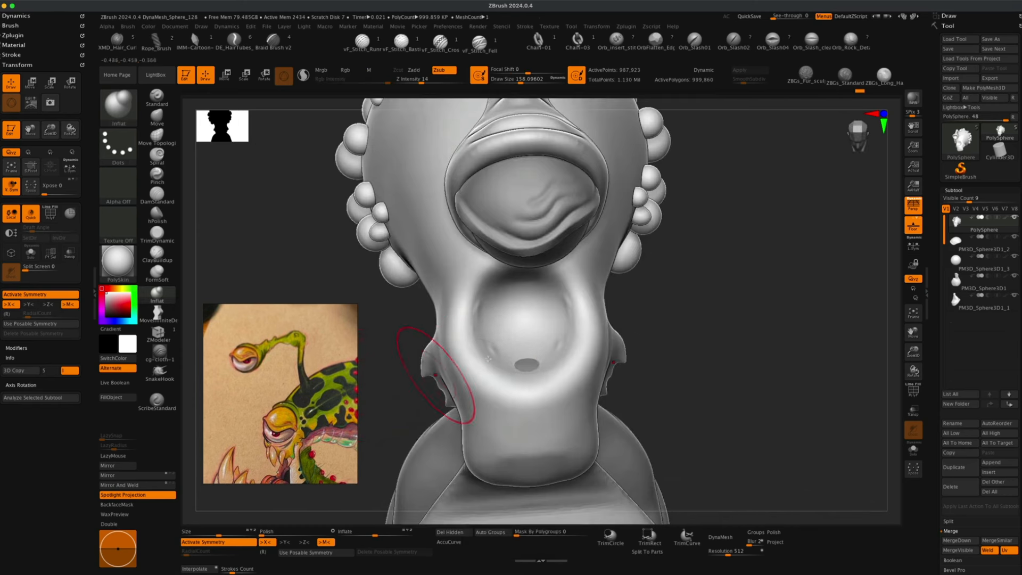
{"action": "key", "text": "s"}
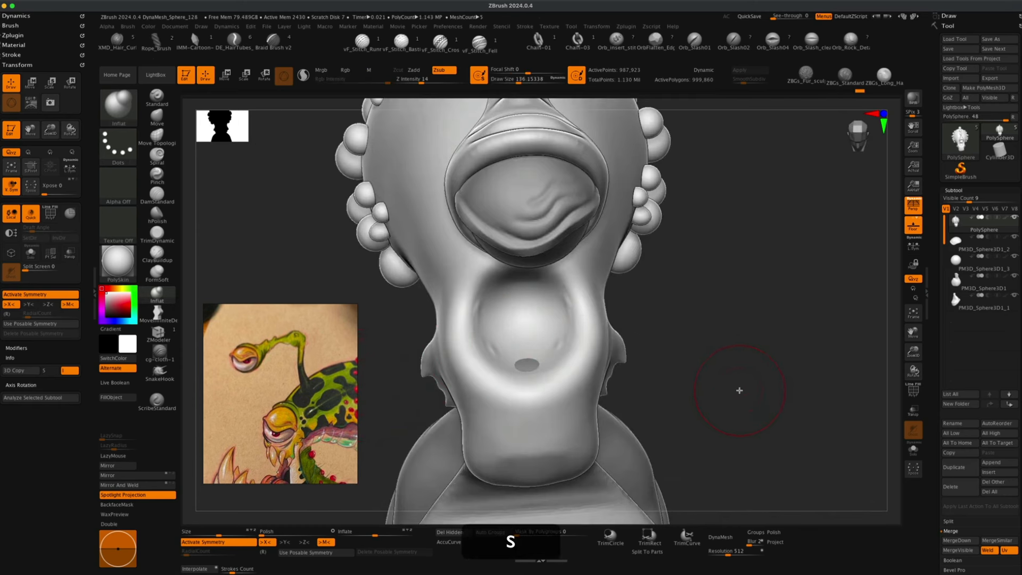
{"action": "left_click_drag", "start_coordinate": [737, 392], "coordinate": [660, 367]}
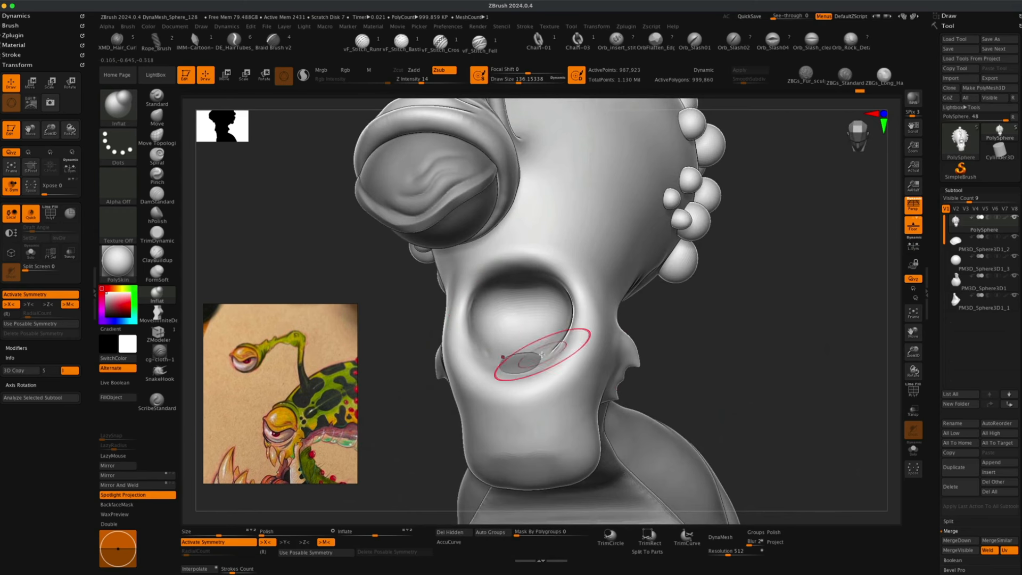
{"action": "mouse_move", "coordinate": [692, 370]}
{"action": "left_mouse_down"}
{"action": "mouse_move", "coordinate": [713, 372]}
{"action": "mouse_move", "coordinate": [687, 370]}
{"action": "left_mouse_up"}
{"action": "left_click", "coordinate": [509, 360], "text": "alt"}
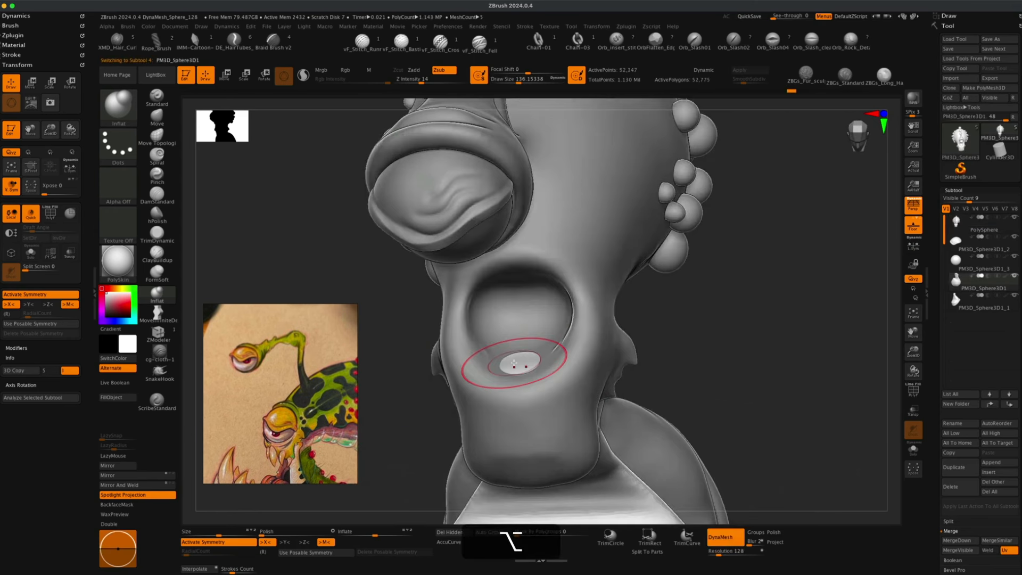
{"action": "left_click_drag", "start_coordinate": [386, 403], "coordinate": [368, 398]}
Nudge the small sphere in the eye socket with the Move brush at draw size about 172.
{"action": "left_click", "coordinate": [157, 117]}
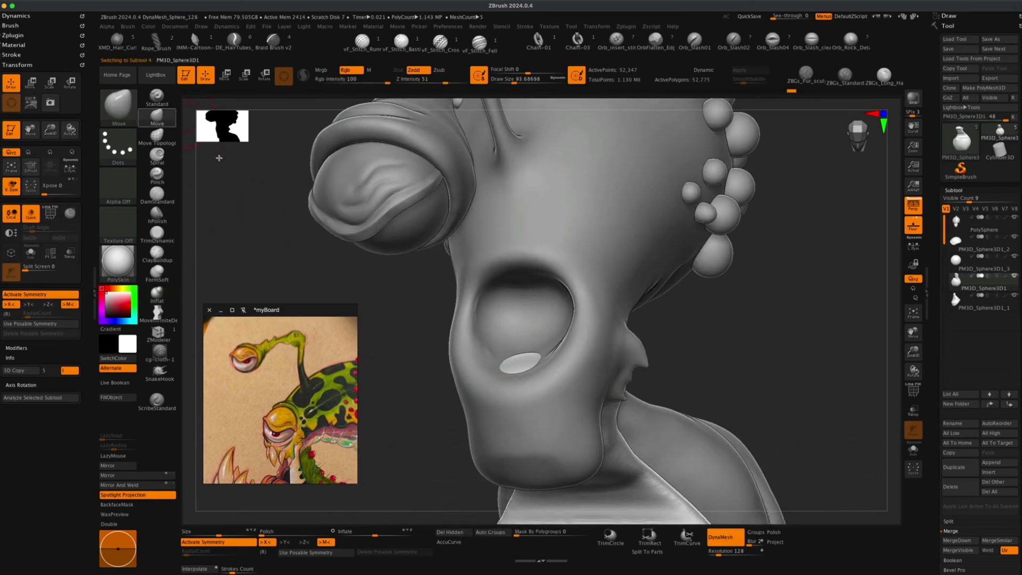
{"action": "key", "text": "s"}
{"action": "left_click_drag", "start_coordinate": [368, 308], "coordinate": [407, 308]}
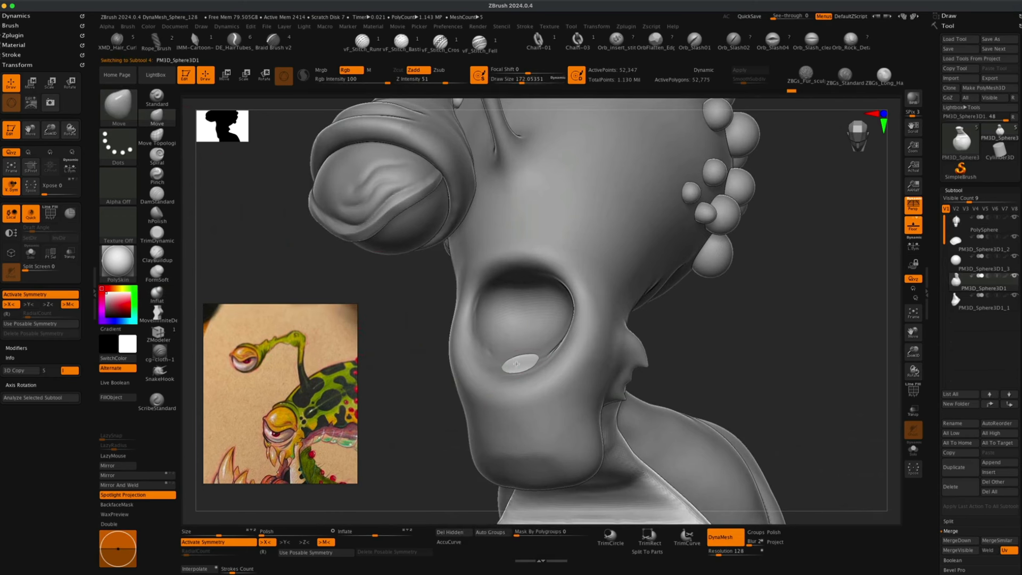
{"action": "left_click_drag", "start_coordinate": [785, 379], "coordinate": [747, 351]}
{"action": "left_click_drag", "start_coordinate": [577, 377], "coordinate": [576, 388]}
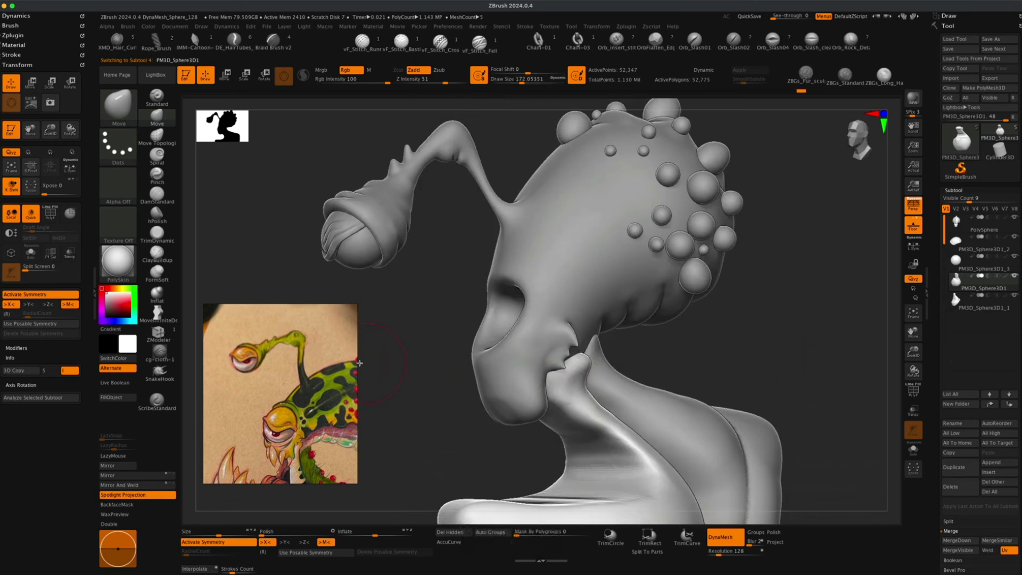
Select the head PolySphere subtool again and set the draw size to about 145.
{"action": "left_click_drag", "start_coordinate": [388, 375], "coordinate": [417, 384]}
{"action": "left_click", "coordinate": [517, 374], "text": "alt"}
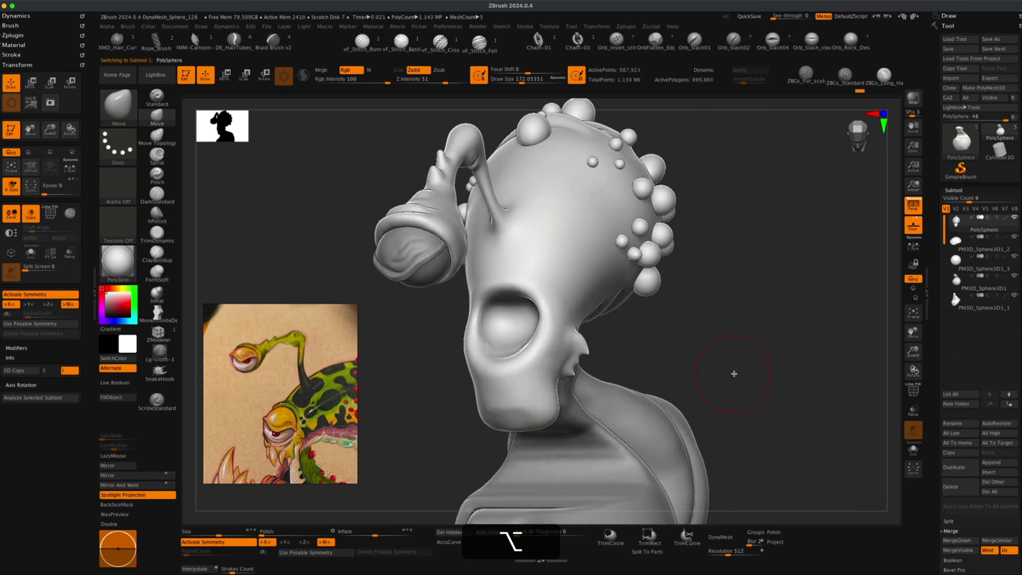
{"action": "mouse_move", "coordinate": [733, 373]}
{"action": "left_mouse_down"}
{"action": "mouse_move", "coordinate": [756, 371]}
{"action": "mouse_move", "coordinate": [748, 365]}
{"action": "mouse_move", "coordinate": [746, 393]}
{"action": "mouse_move", "coordinate": [725, 383]}
{"action": "mouse_move", "coordinate": [741, 377]}
{"action": "left_mouse_up"}
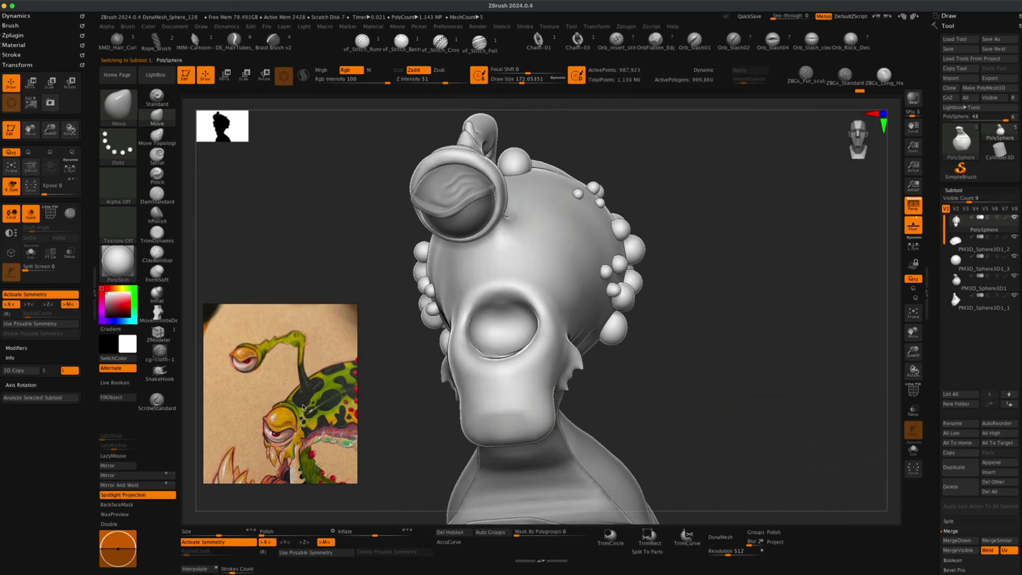
{"action": "left_click_drag", "start_coordinate": [377, 407], "coordinate": [413, 405]}
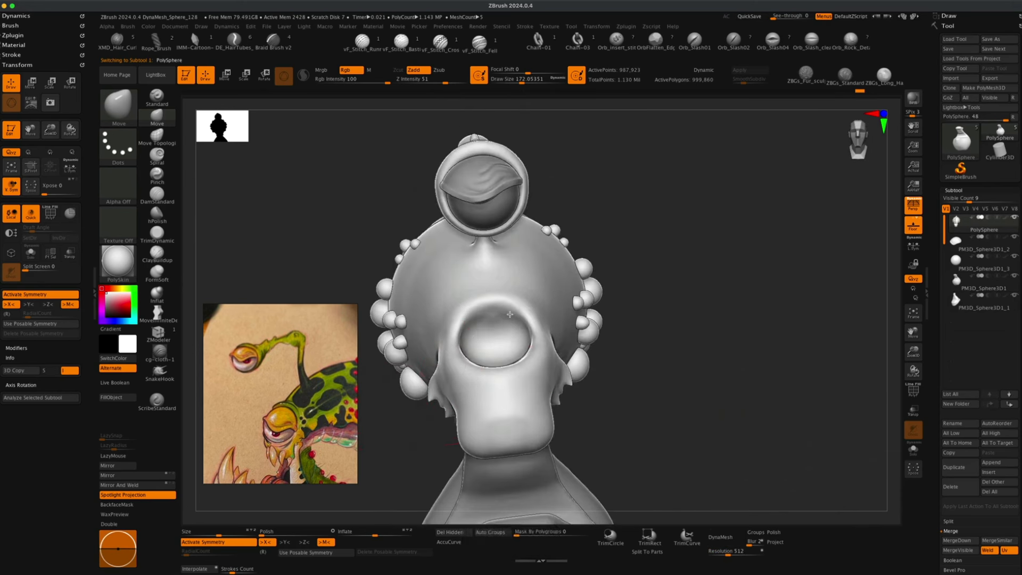
{"action": "left_click_drag", "start_coordinate": [532, 320], "coordinate": [538, 314]}
{"action": "key", "text": "s"}
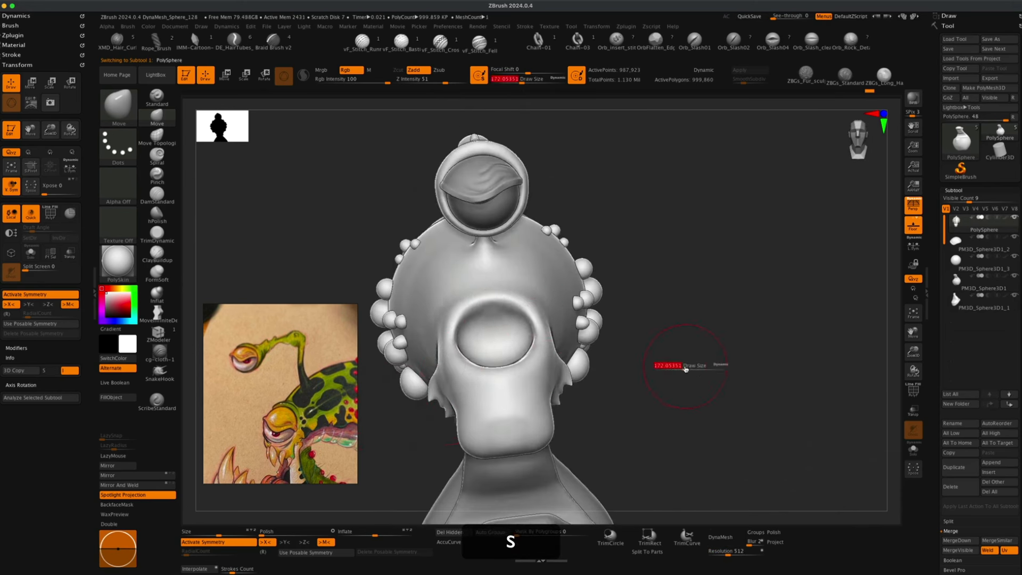
{"action": "mouse_move", "coordinate": [685, 367]}
{"action": "left_mouse_down"}
{"action": "mouse_move", "coordinate": [420, 402]}
{"action": "mouse_move", "coordinate": [459, 393]}
{"action": "left_mouse_up"}
{"action": "left_click", "coordinate": [491, 379], "text": "alt"}
{"action": "left_click_drag", "start_coordinate": [397, 391], "coordinate": [817, 385]}
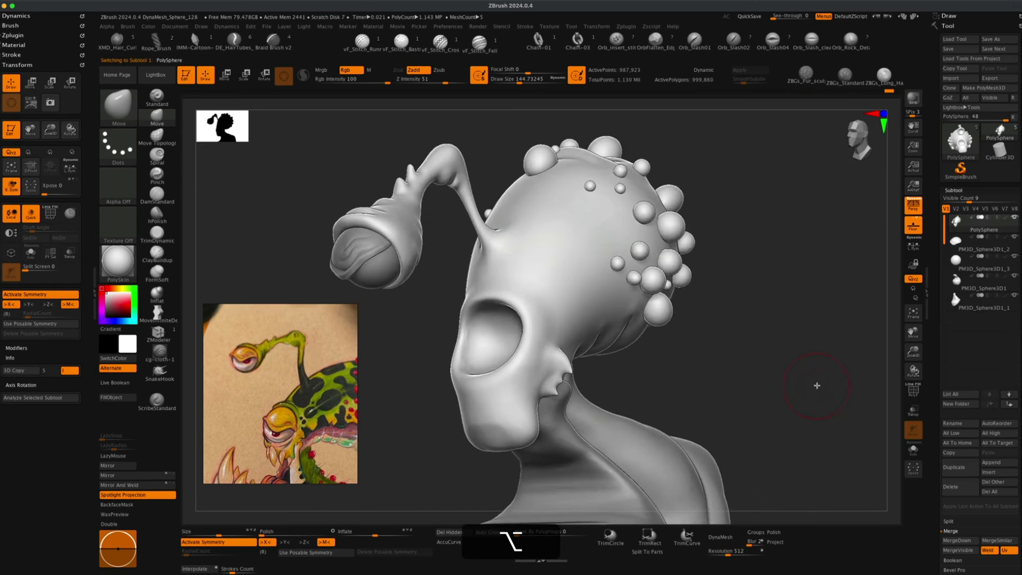
Insert a new PM3D sphere subtool into the model.
{"action": "left_click", "coordinate": [1001, 474]}
{"action": "left_click", "coordinate": [720, 395]}
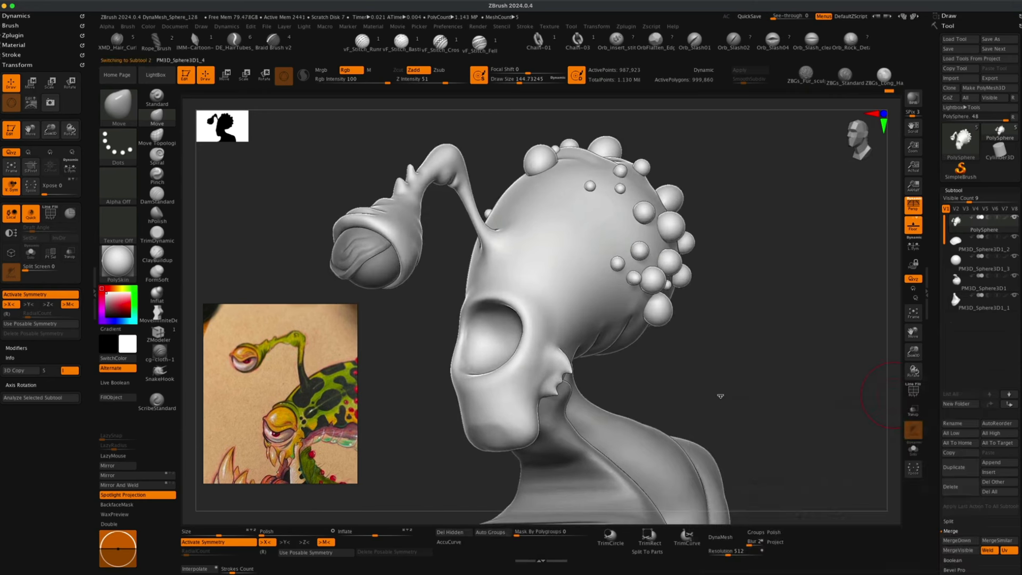
{"action": "left_click_drag", "start_coordinate": [718, 356], "coordinate": [751, 397], "text": "alt"}
{"action": "left_click_drag", "start_coordinate": [751, 397], "coordinate": [802, 433], "text": "shift"}
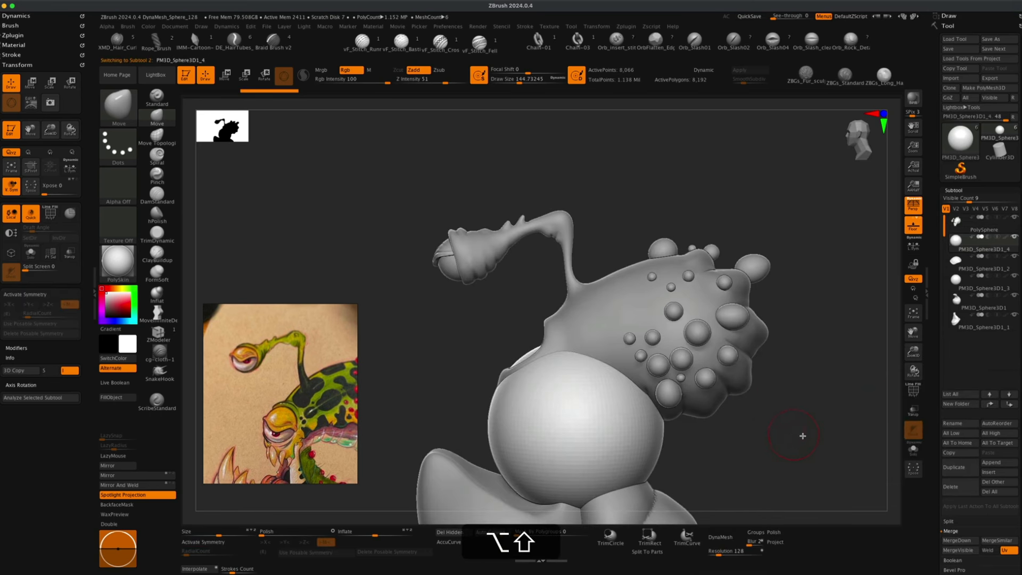
{"action": "left_click", "coordinate": [918, 211]}
{"action": "left_click_drag", "start_coordinate": [840, 375], "coordinate": [805, 326], "text": "alt"}
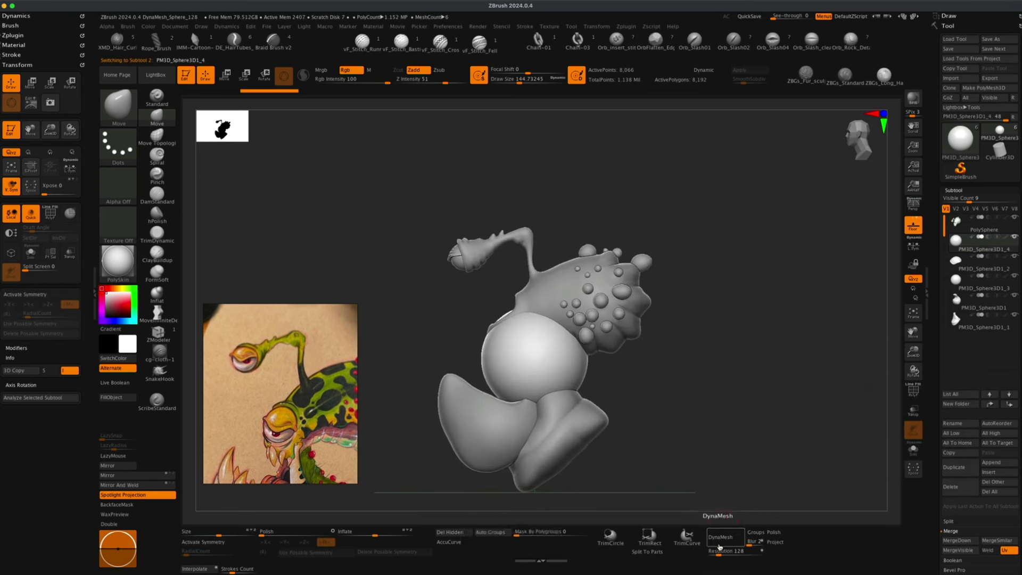
DynaMesh the new sphere at resolution 256.
{"action": "left_click", "coordinate": [722, 539]}
{"action": "type", "text": "256"}
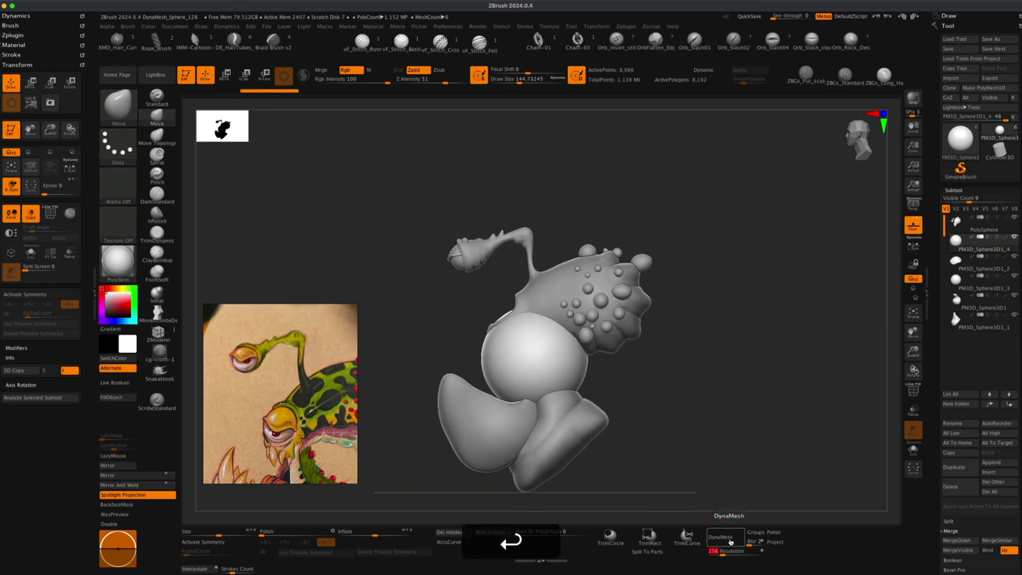
{"action": "left_click", "coordinate": [730, 542]}
{"action": "left_click_drag", "start_coordinate": [701, 377], "coordinate": [703, 413], "text": "alt"}
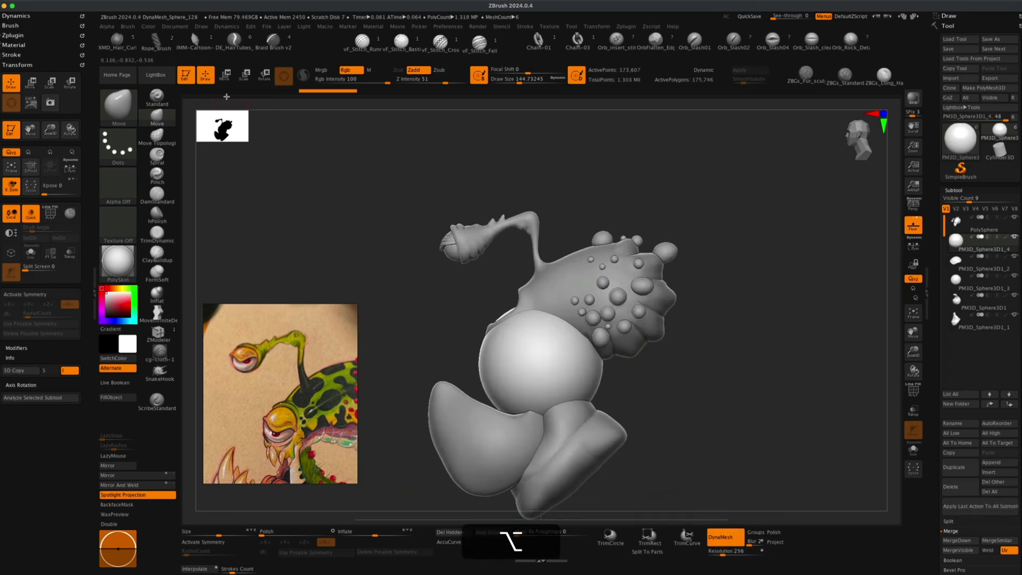
Move the new sphere with the transform gizmo into the eye socket to form the eyeball.
{"action": "left_click", "coordinate": [225, 77]}
{"action": "left_click_drag", "start_coordinate": [572, 397], "coordinate": [528, 333]}
{"action": "left_click_drag", "start_coordinate": [497, 301], "coordinate": [464, 312]}
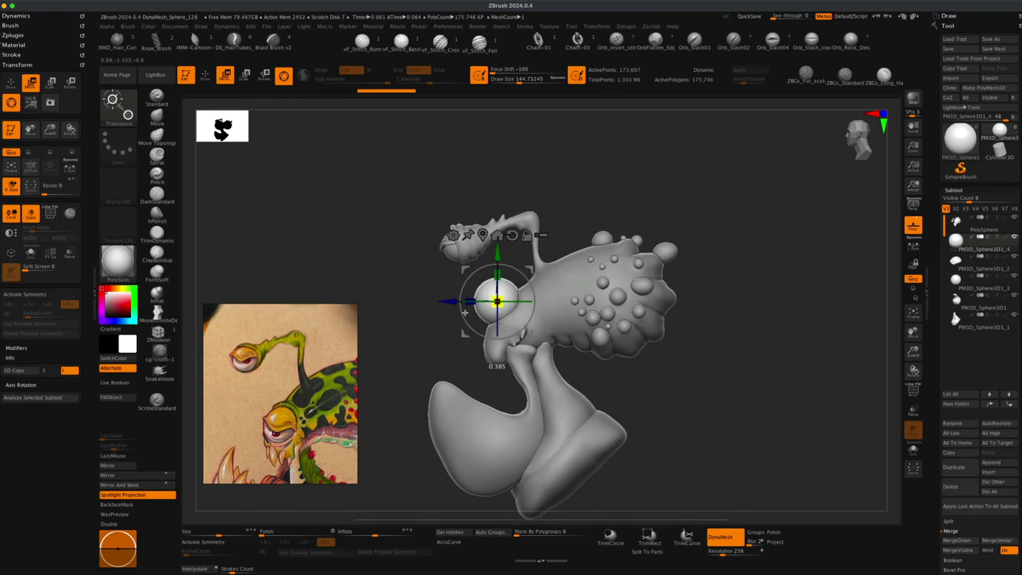
{"action": "left_click_drag", "start_coordinate": [531, 271], "coordinate": [548, 285]}
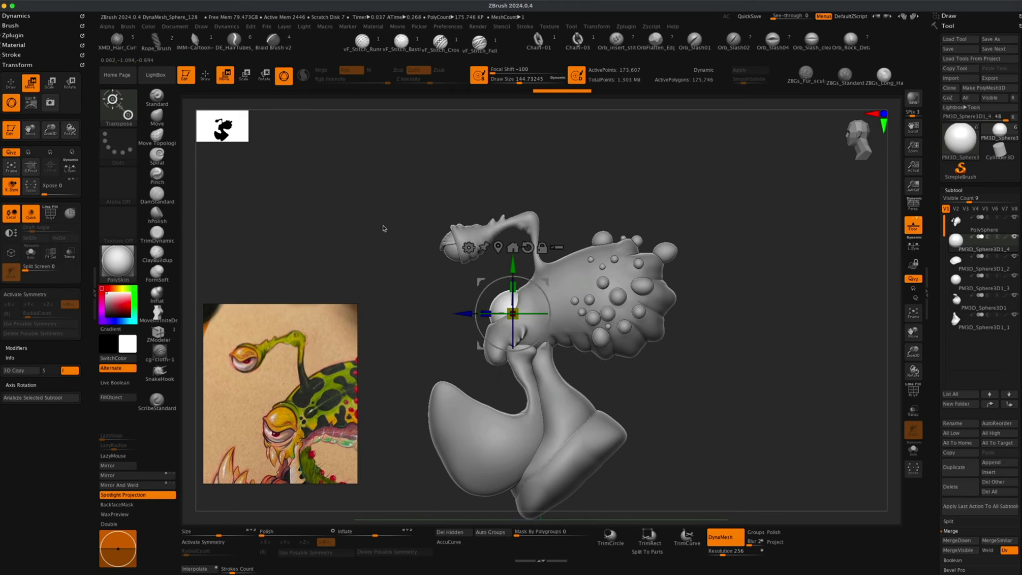
{"action": "left_click", "coordinate": [206, 77]}
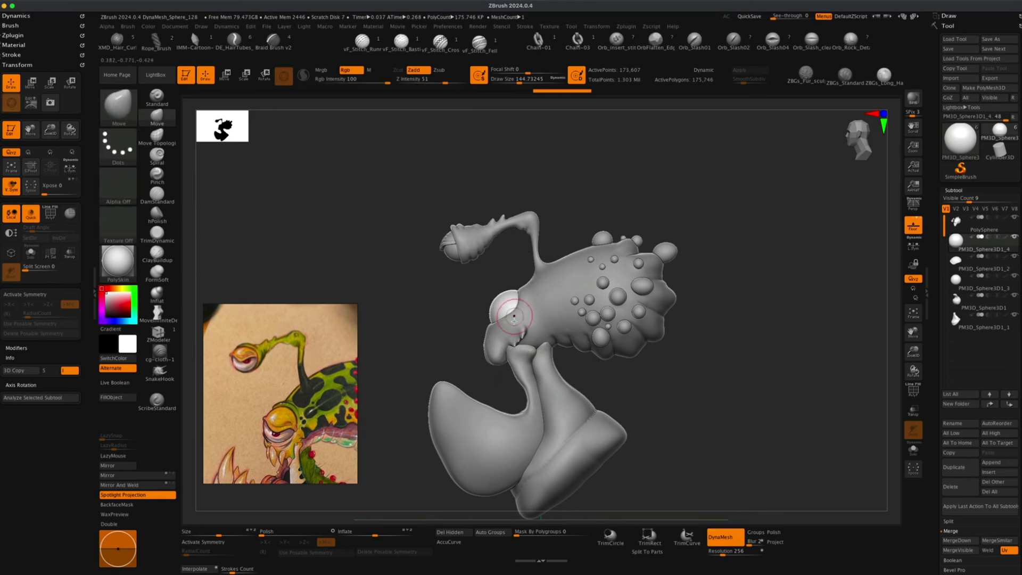
{"action": "mouse_move", "coordinate": [658, 406]}
{"action": "left_mouse_down"}
{"action": "mouse_move", "coordinate": [702, 422]}
{"action": "mouse_move", "coordinate": [694, 445]}
{"action": "mouse_move", "coordinate": [686, 408]}
{"action": "mouse_move", "coordinate": [666, 400]}
{"action": "mouse_move", "coordinate": [679, 403]}
{"action": "mouse_move", "coordinate": [681, 424]}
{"action": "left_mouse_up"}
{"action": "left_click_drag", "start_coordinate": [681, 423], "coordinate": [675, 422]}
{"action": "left_click_drag", "start_coordinate": [379, 378], "coordinate": [368, 382]}
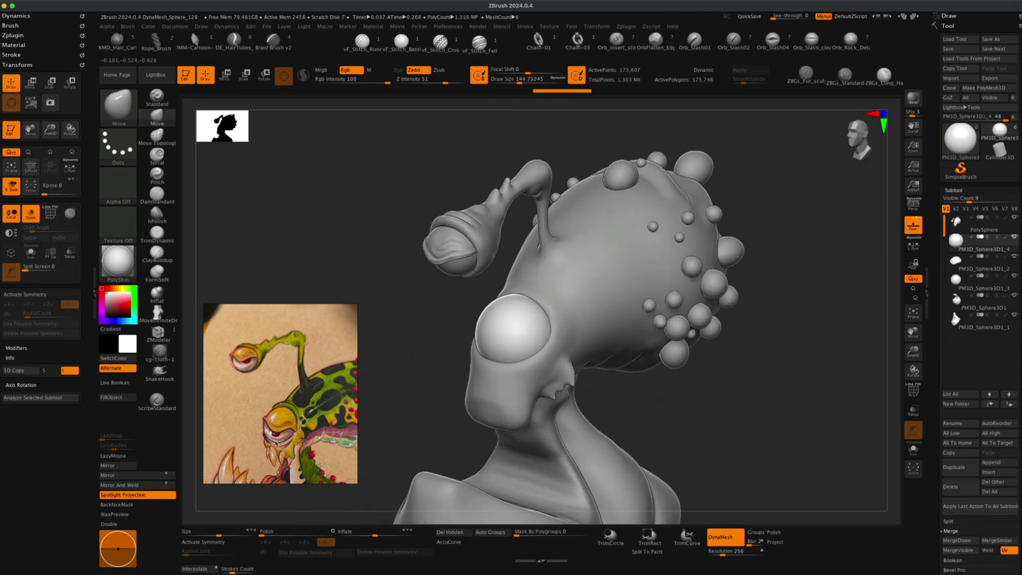
{"action": "left_click_drag", "start_coordinate": [438, 402], "coordinate": [435, 404], "text": "alt"}
{"action": "left_click", "coordinate": [224, 78]}
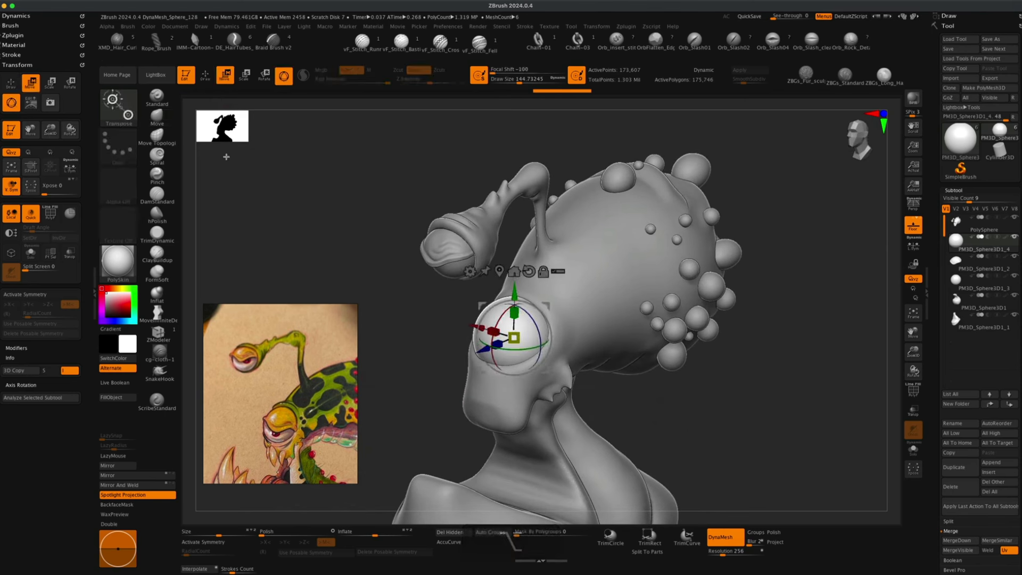
{"action": "key", "text": "q"}
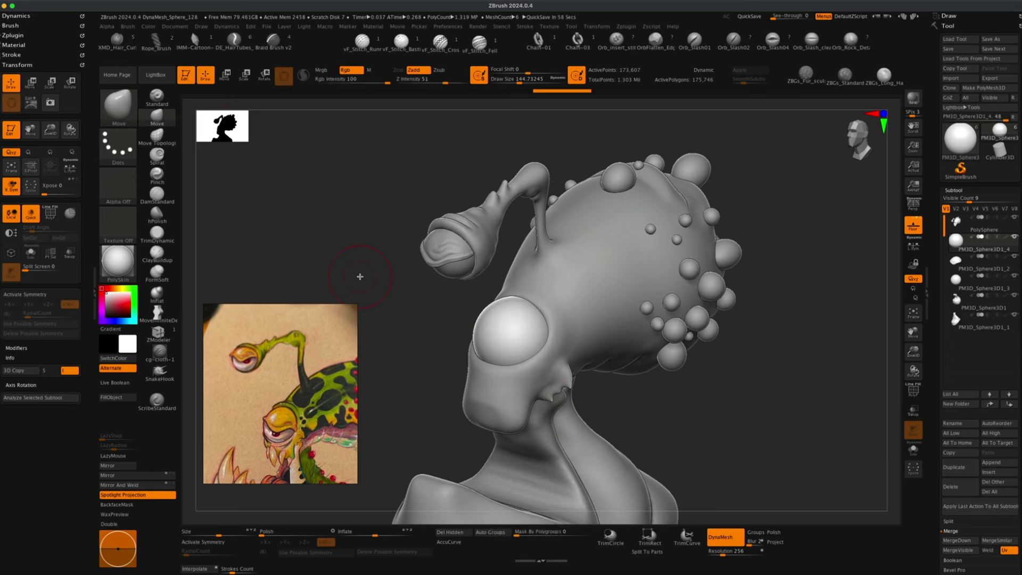
{"action": "left_click", "coordinate": [516, 360], "text": "alt"}
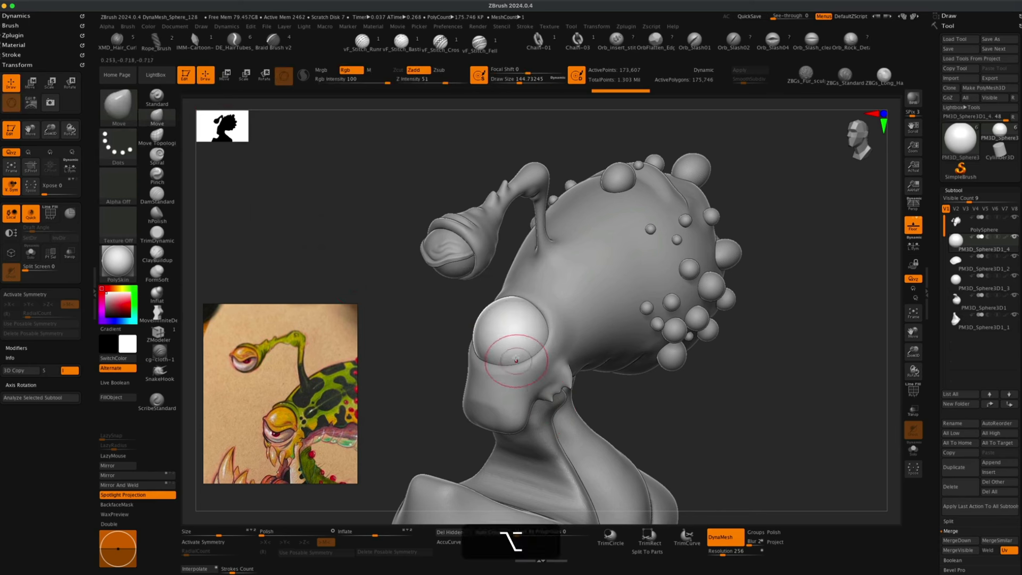
Select the head and try an Inflat stroke below the eyeball at draw size about 128, then undo it.
{"action": "left_click", "coordinate": [502, 376], "text": "alt"}
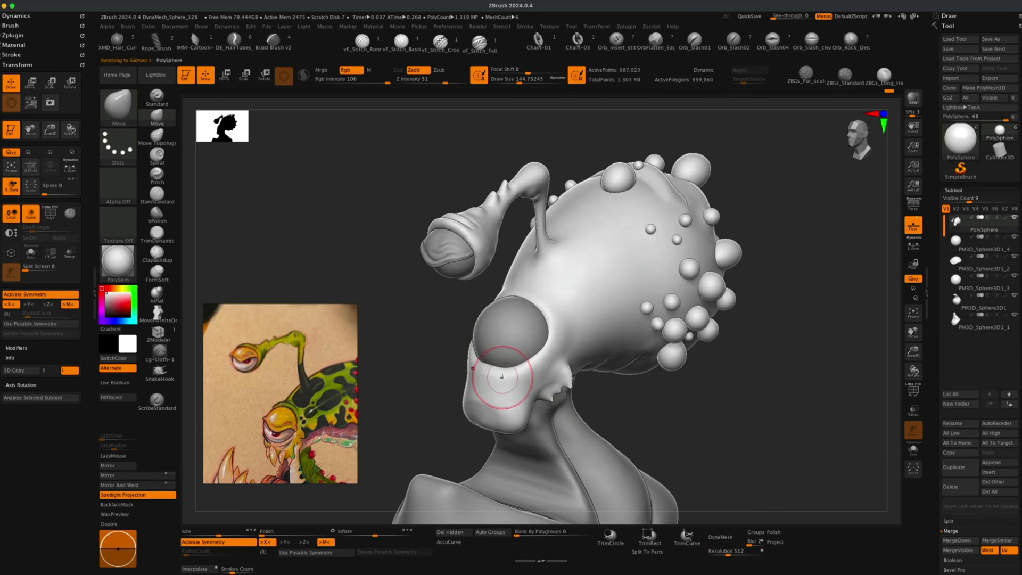
{"action": "left_click_drag", "start_coordinate": [502, 377], "coordinate": [502, 364]}
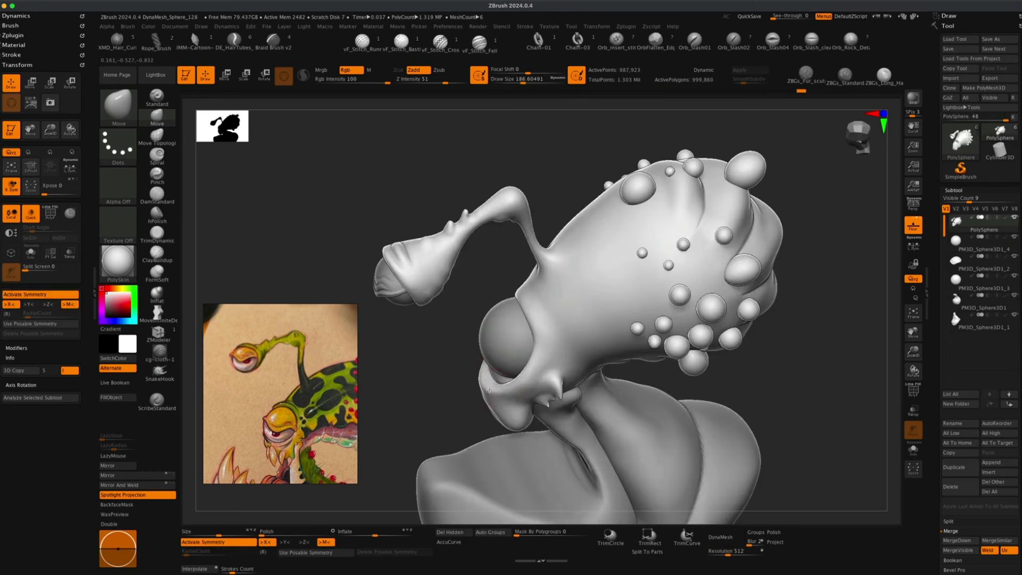
{"action": "mouse_move", "coordinate": [388, 407]}
{"action": "left_mouse_down"}
{"action": "mouse_move", "coordinate": [397, 396]}
{"action": "mouse_move", "coordinate": [413, 401]}
{"action": "left_mouse_up"}
{"action": "left_click", "coordinate": [157, 294]}
{"action": "key", "text": "s"}
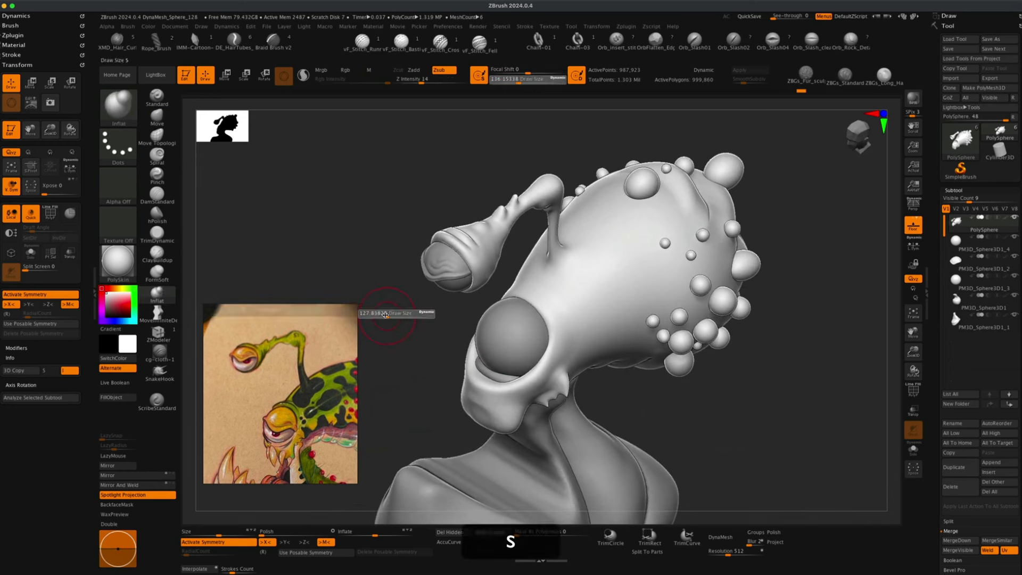
{"action": "left_click_drag", "start_coordinate": [388, 315], "coordinate": [385, 315]}
{"action": "left_click_drag", "start_coordinate": [418, 379], "coordinate": [422, 386]}
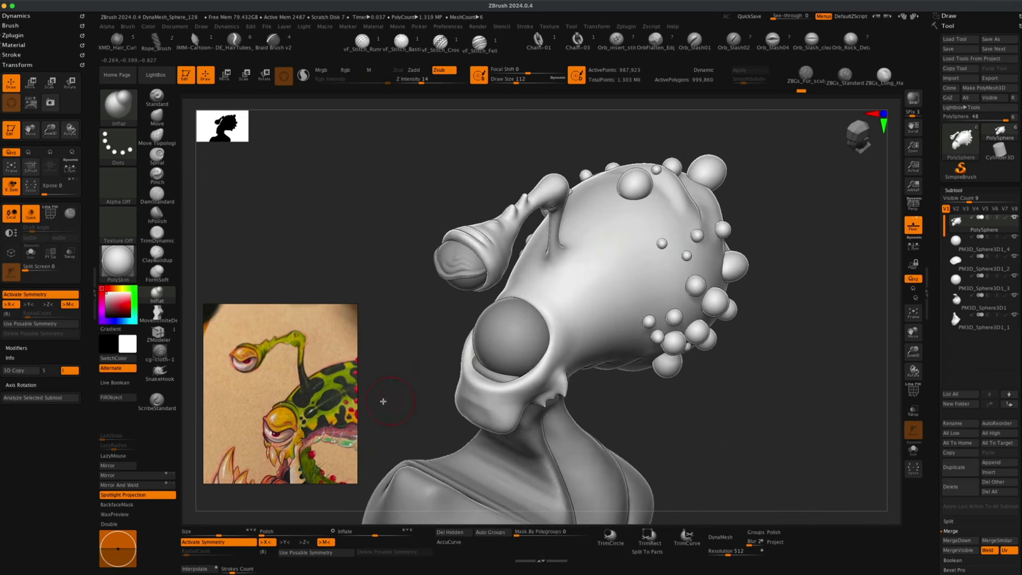
{"action": "left_click_drag", "start_coordinate": [527, 375], "coordinate": [480, 377]}
{"action": "key", "text": "super+z"}
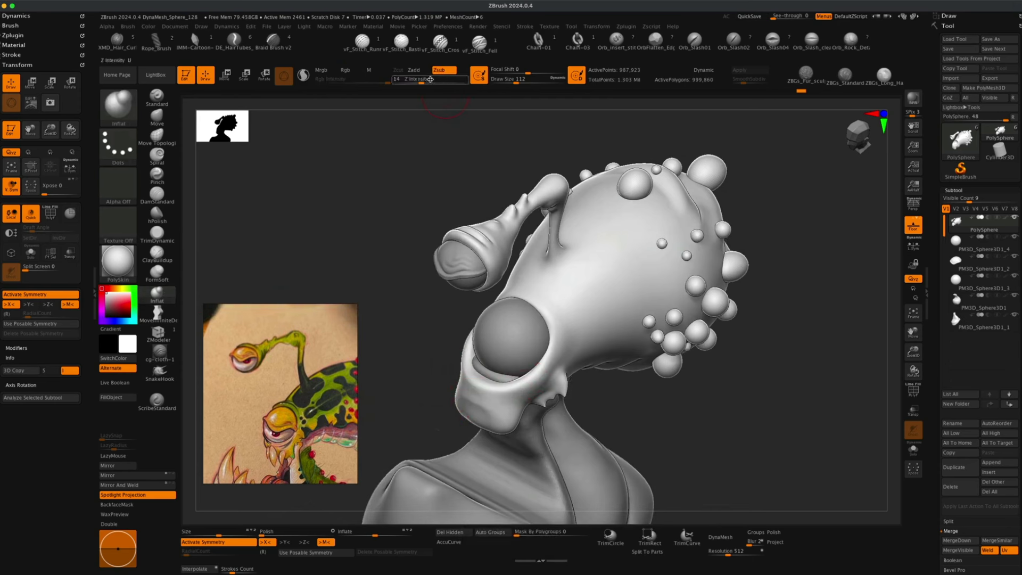
Turn on LazyMouse and undo one more sculpting change on the head.
{"action": "left_click", "coordinate": [414, 70]}
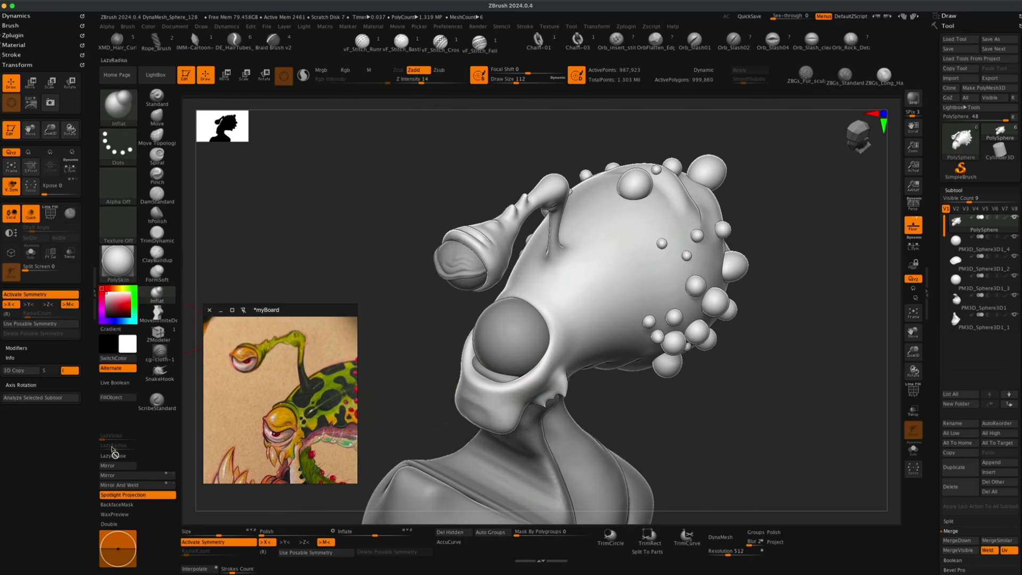
{"action": "left_click", "coordinate": [113, 456]}
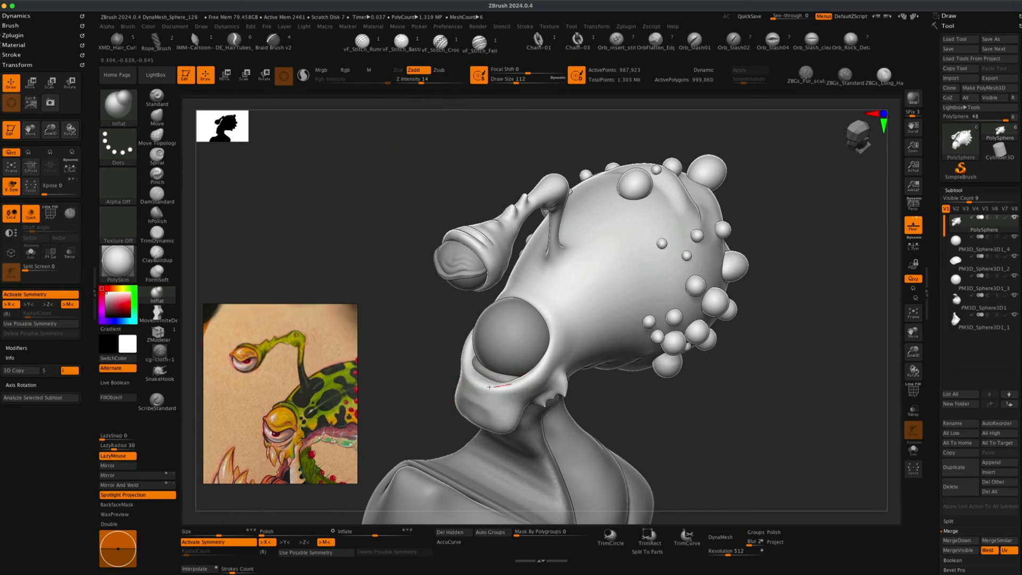
{"action": "key", "text": "super"}
{"action": "key", "text": "super+z"}
Carve a crease beneath the eyeball with the Inflat brush at draw size about 59, then select the eyeball subtool.
{"action": "key", "text": "s"}
{"action": "mouse_move", "coordinate": [504, 395]}
{"action": "left_mouse_down"}
{"action": "mouse_move", "coordinate": [512, 385]}
{"action": "mouse_move", "coordinate": [484, 373]}
{"action": "left_mouse_up"}
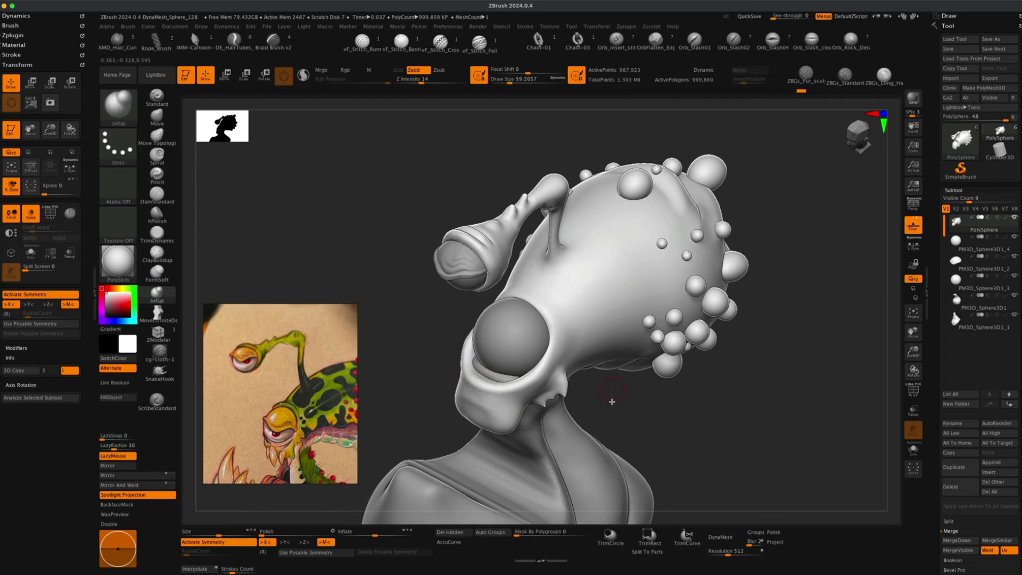
{"action": "mouse_move", "coordinate": [610, 402]}
{"action": "left_mouse_down"}
{"action": "mouse_move", "coordinate": [617, 417]}
{"action": "mouse_move", "coordinate": [610, 395]}
{"action": "mouse_move", "coordinate": [470, 366]}
{"action": "mouse_move", "coordinate": [509, 385]}
{"action": "mouse_move", "coordinate": [485, 383]}
{"action": "left_mouse_up"}
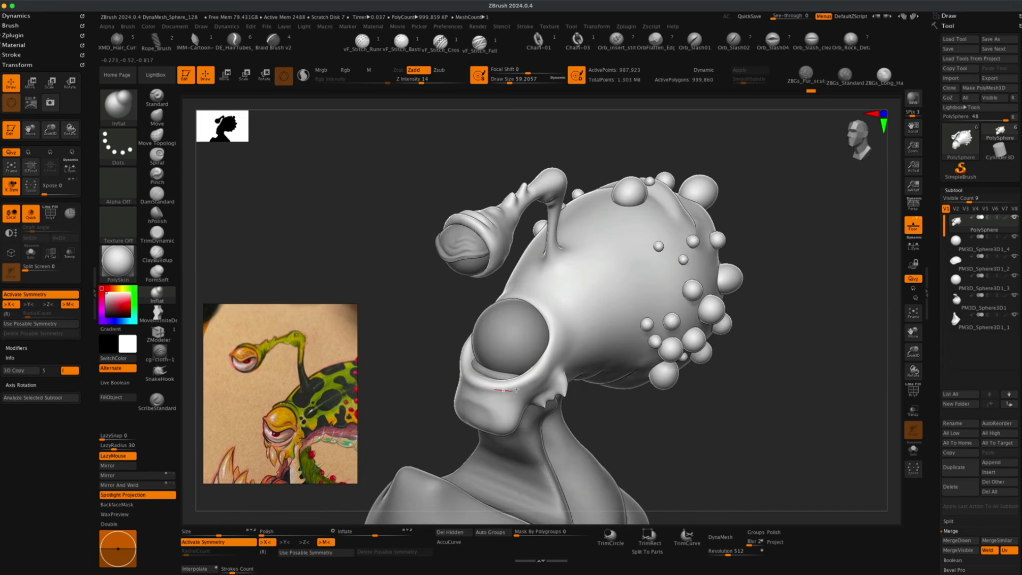
{"action": "left_click_drag", "start_coordinate": [523, 388], "coordinate": [519, 388]}
{"action": "mouse_move", "coordinate": [650, 409]}
{"action": "left_mouse_down"}
{"action": "mouse_move", "coordinate": [606, 408]}
{"action": "mouse_move", "coordinate": [620, 421]}
{"action": "left_mouse_up"}
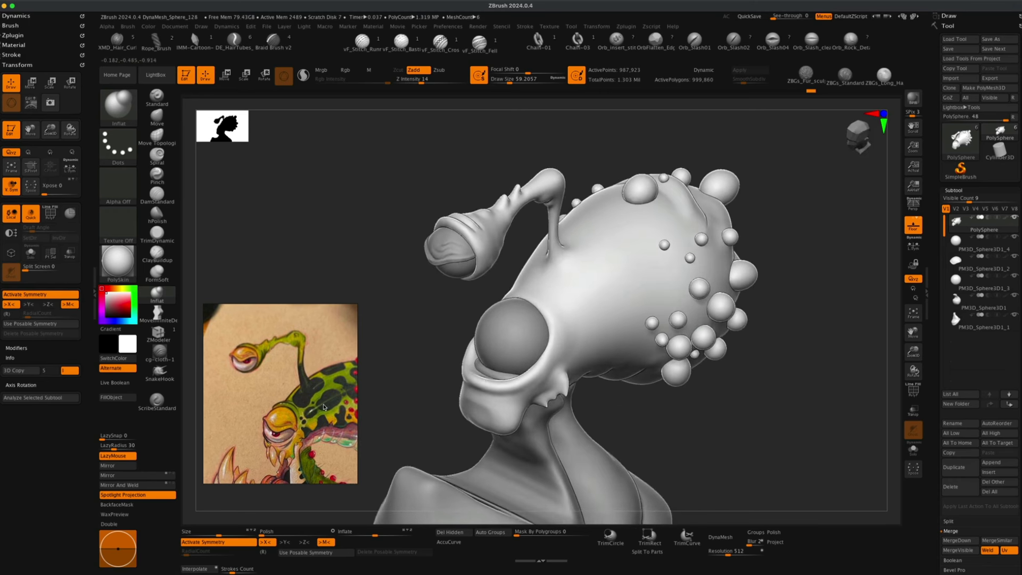
{"action": "left_click", "coordinate": [967, 247]}
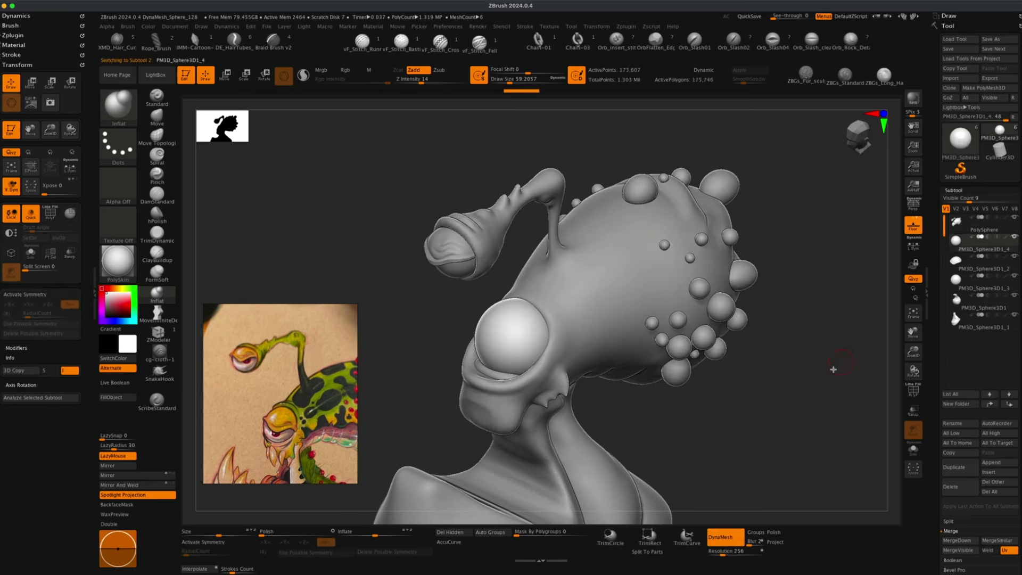
Reposition the eyeball in the socket with the transform gizmo, then select the head subtool.
{"action": "left_click_drag", "start_coordinate": [833, 368], "coordinate": [411, 189]}
{"action": "key", "text": "w"}
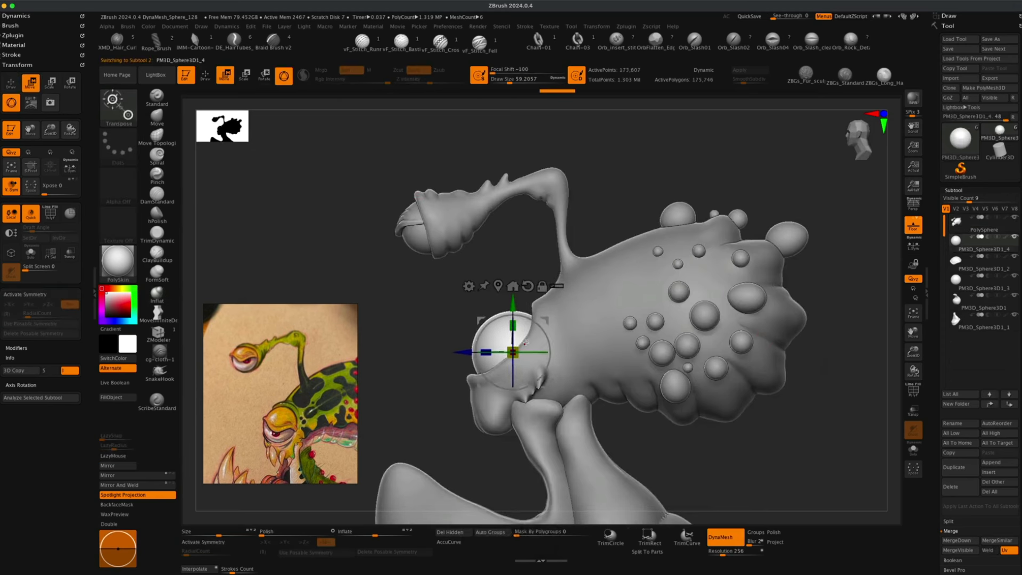
{"action": "left_click_drag", "start_coordinate": [516, 351], "coordinate": [546, 321]}
{"action": "left_click_drag", "start_coordinate": [357, 336], "coordinate": [372, 337]}
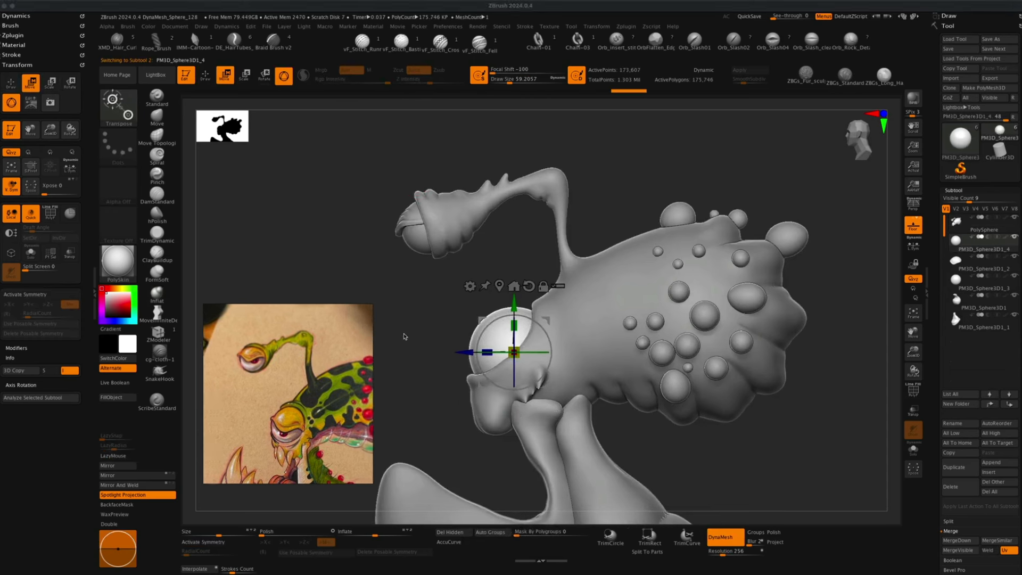
{"action": "mouse_move", "coordinate": [437, 334]}
{"action": "left_mouse_down"}
{"action": "mouse_move", "coordinate": [478, 350]}
{"action": "mouse_move", "coordinate": [456, 353]}
{"action": "mouse_move", "coordinate": [513, 353]}
{"action": "mouse_move", "coordinate": [479, 358]}
{"action": "mouse_move", "coordinate": [458, 337]}
{"action": "mouse_move", "coordinate": [489, 343]}
{"action": "mouse_move", "coordinate": [445, 337]}
{"action": "left_mouse_up"}
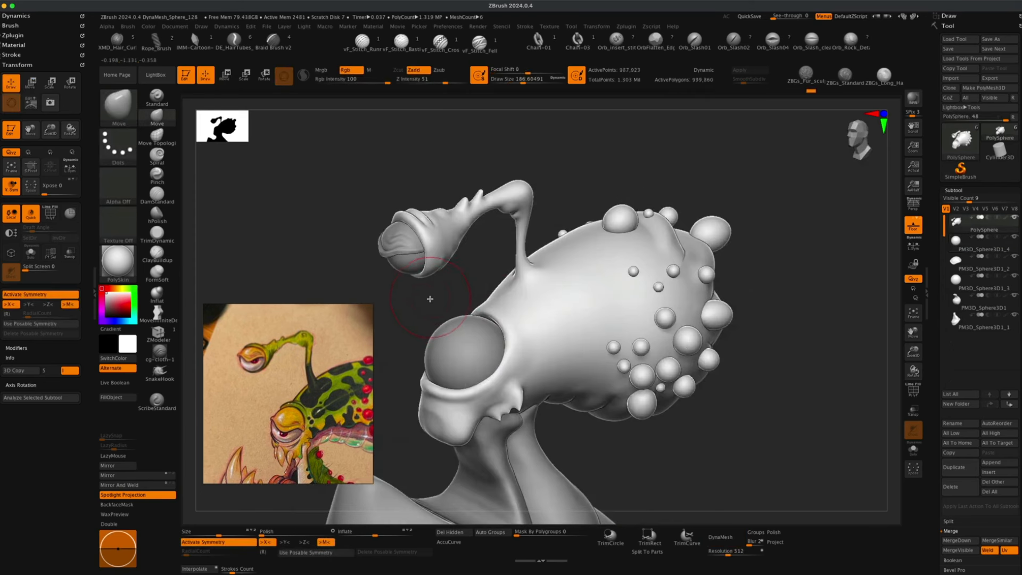
{"action": "left_click_drag", "start_coordinate": [429, 298], "coordinate": [424, 300]}
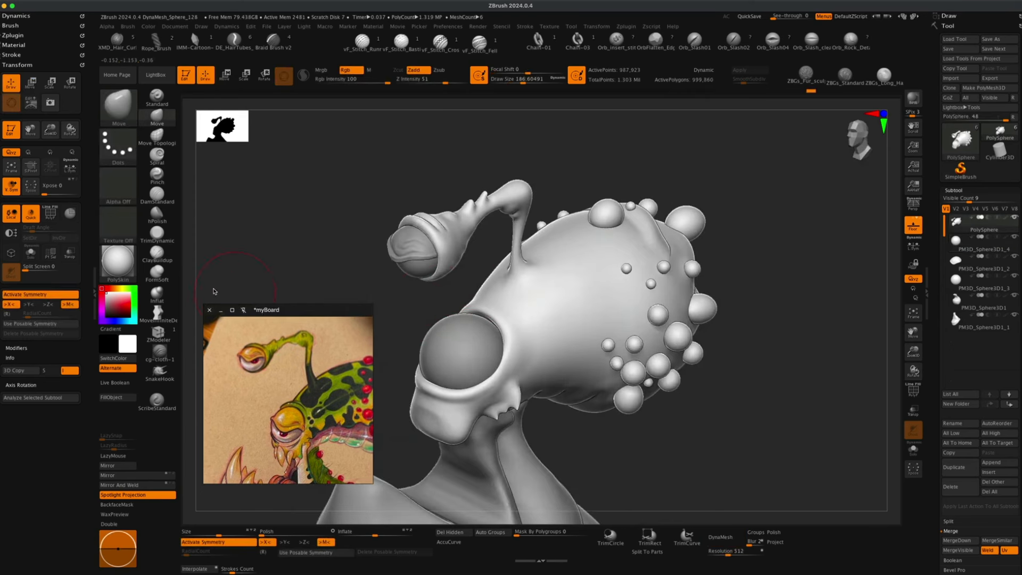
Inflate the head around the eye socket with the Inflat brush at draw size about 123.
{"action": "left_click", "coordinate": [158, 293]}
{"action": "key", "text": "s"}
{"action": "mouse_move", "coordinate": [365, 285]}
{"action": "left_mouse_down"}
{"action": "mouse_move", "coordinate": [352, 285]}
{"action": "mouse_move", "coordinate": [365, 282]}
{"action": "left_mouse_up"}
{"action": "key", "text": "s"}
{"action": "left_click_drag", "start_coordinate": [451, 307], "coordinate": [499, 318]}
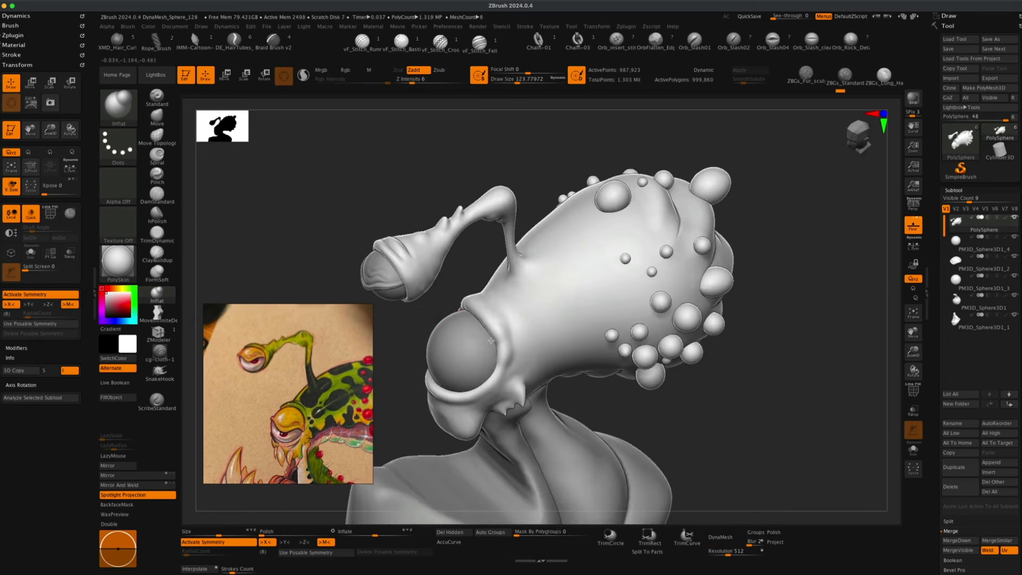
Re-DynaMesh the head and set the Z Intensity to 12.
{"action": "left_click", "coordinate": [720, 537]}
{"action": "left_click_drag", "start_coordinate": [328, 231], "coordinate": [303, 216]}
{"action": "left_click", "coordinate": [413, 79]}
{"action": "type", "text": "12"}
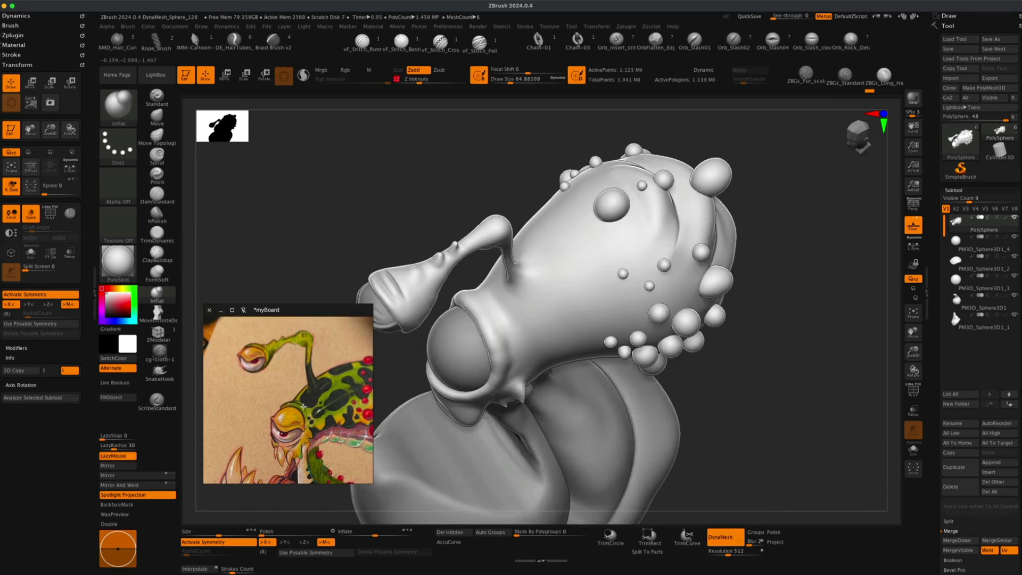
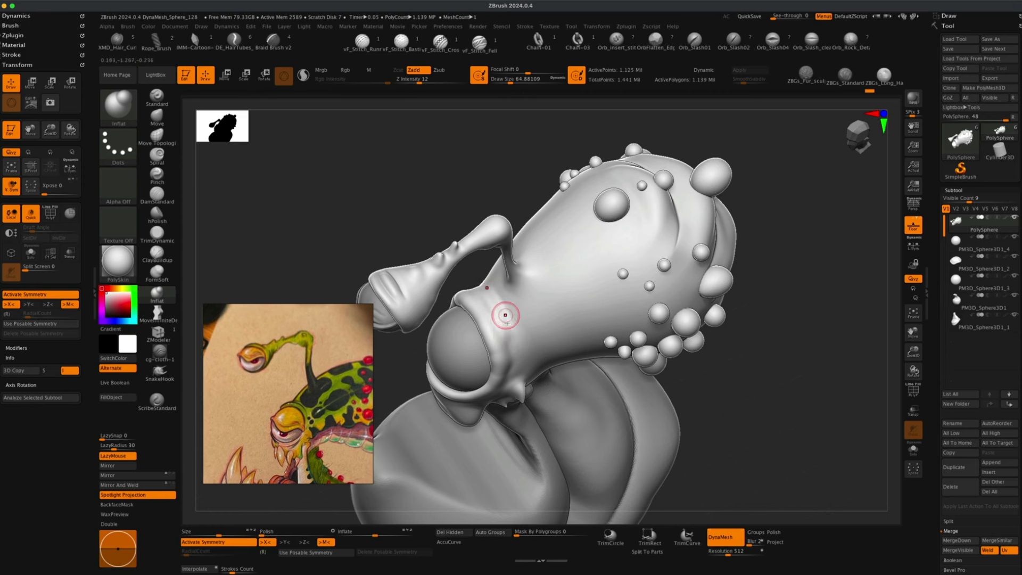
Inflate the rim of the eye socket on the head with additional Inflat brush strokes.
{"action": "left_click_drag", "start_coordinate": [506, 314], "coordinate": [512, 353]}
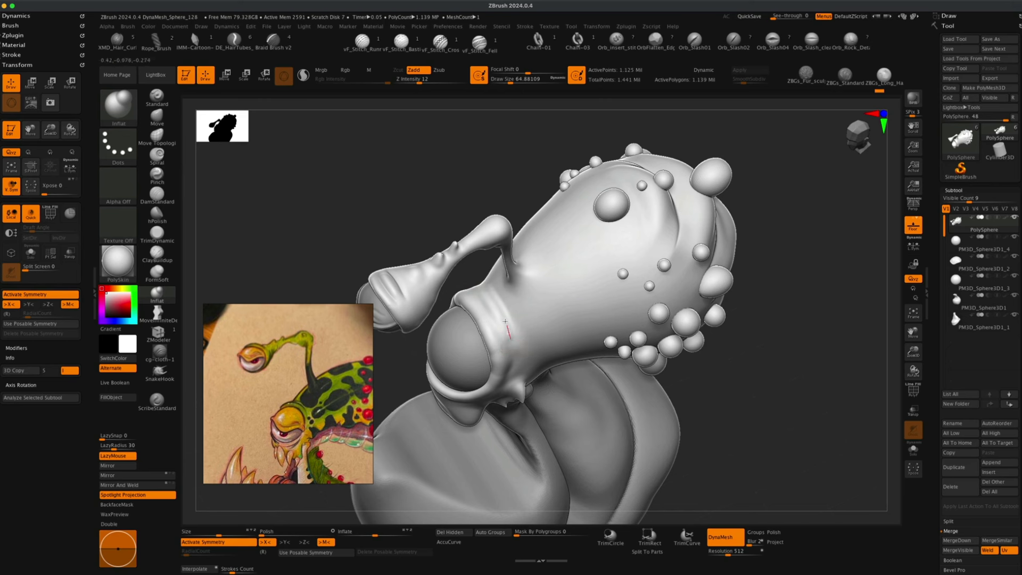
{"action": "mouse_move", "coordinate": [448, 208]}
{"action": "left_mouse_down"}
{"action": "mouse_move", "coordinate": [451, 189]}
{"action": "mouse_move", "coordinate": [462, 196]}
{"action": "mouse_move", "coordinate": [457, 221]}
{"action": "left_mouse_up"}
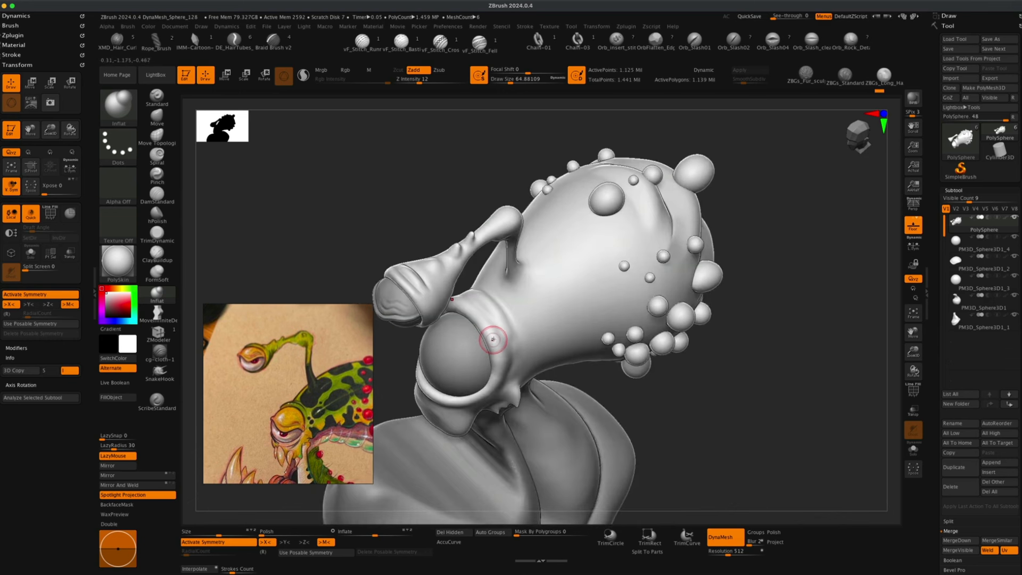
{"action": "left_click_drag", "start_coordinate": [477, 317], "coordinate": [491, 338]}
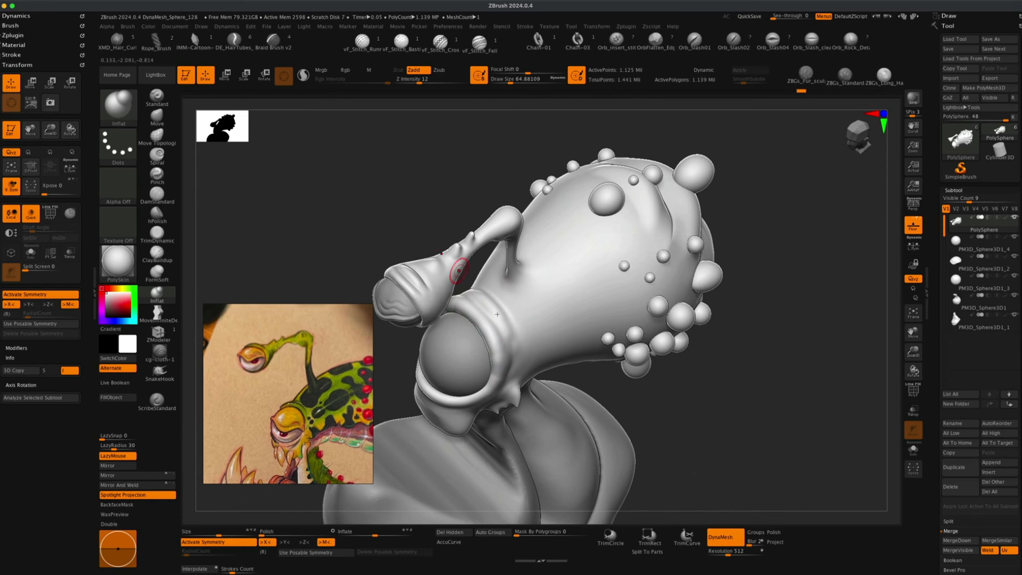
{"action": "key", "text": "ctrl"}
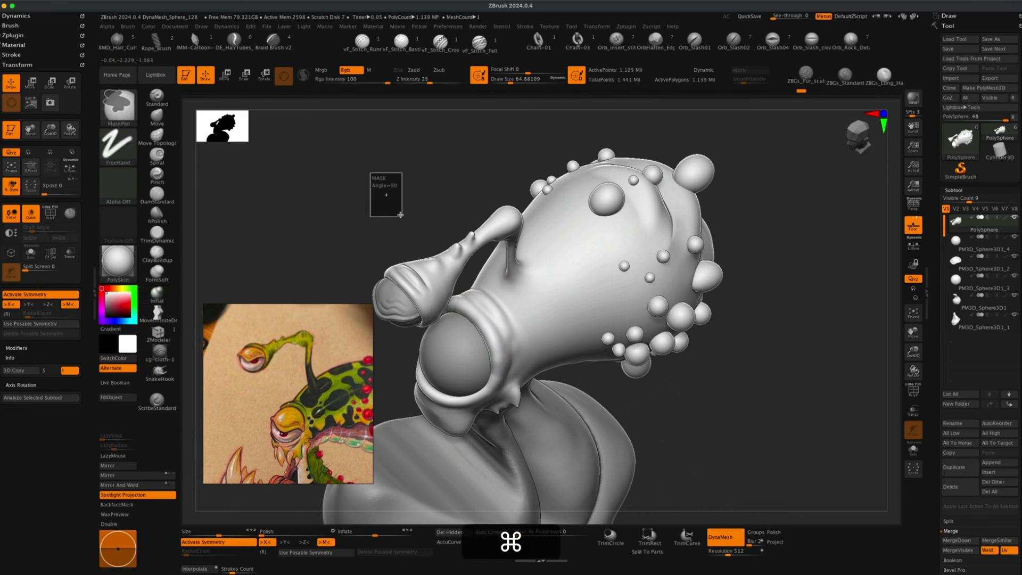
{"action": "key", "text": "shift"}
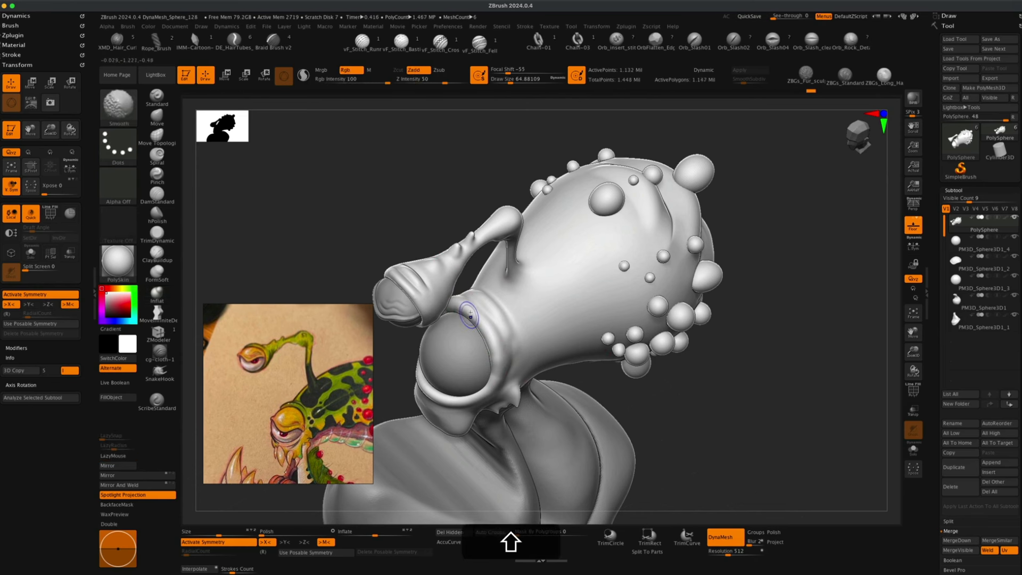
Undo the last Inflat stroke on the eye socket rim.
{"action": "left_click_drag", "start_coordinate": [298, 250], "coordinate": [238, 240]}
{"action": "left_click", "coordinate": [157, 194]}
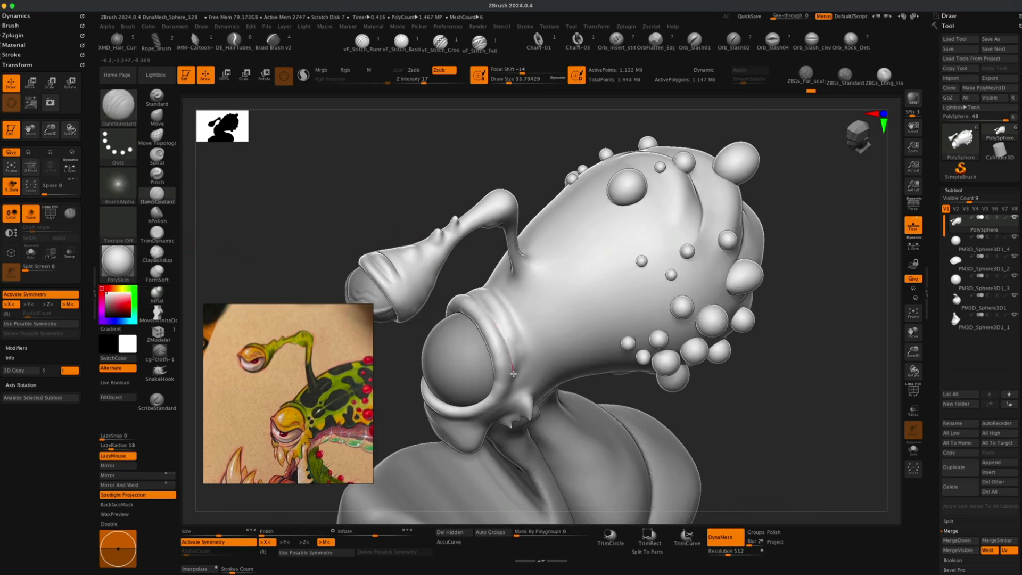
{"action": "key", "text": "ctrl+z"}
Try to flatten the eye socket rim with a TrimDynamic brush stroke.
{"action": "mouse_move", "coordinate": [788, 330]}
{"action": "left_mouse_down"}
{"action": "mouse_move", "coordinate": [803, 292]}
{"action": "mouse_move", "coordinate": [787, 367]}
{"action": "mouse_move", "coordinate": [776, 369]}
{"action": "mouse_move", "coordinate": [786, 351]}
{"action": "mouse_move", "coordinate": [799, 388]}
{"action": "left_mouse_up"}
{"action": "left_click", "coordinate": [155, 255]}
{"action": "left_click", "coordinate": [157, 234]}
{"action": "left_click_drag", "start_coordinate": [304, 262], "coordinate": [358, 187]}
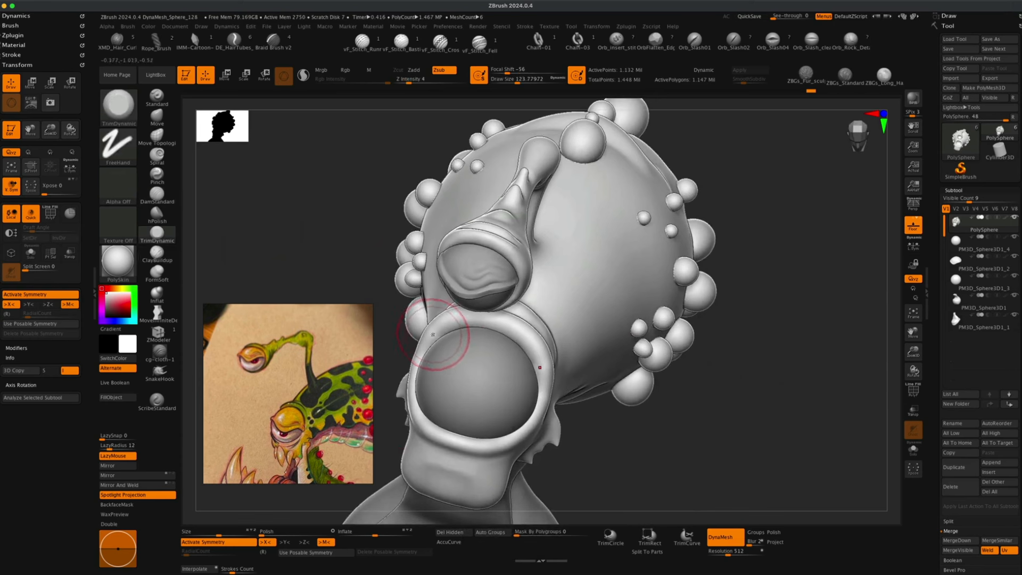
{"action": "left_click_drag", "start_coordinate": [459, 323], "coordinate": [527, 341]}
{"action": "key", "text": "super+z"}
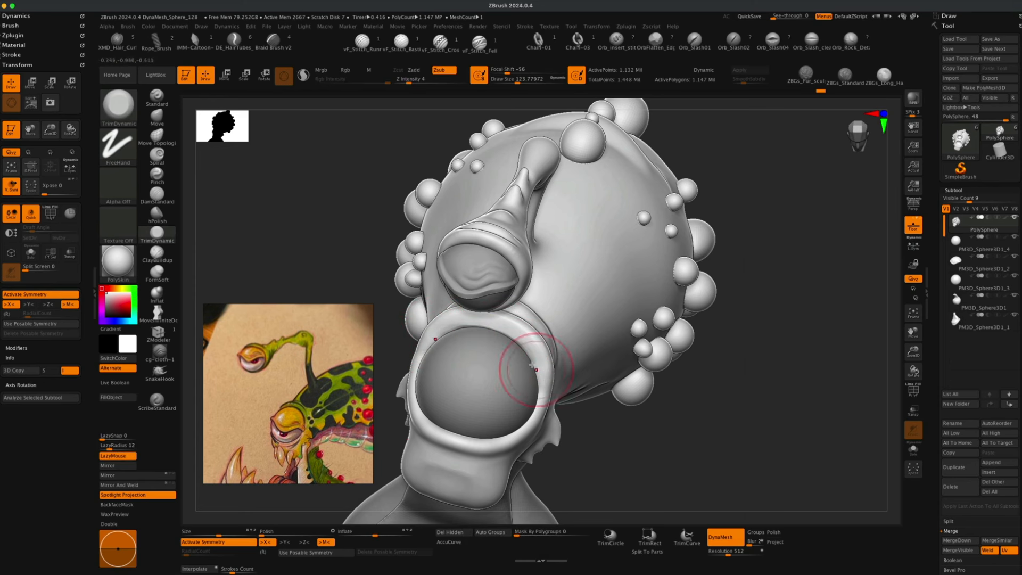
Duplicate the eyeball subtool and reselect the original eyeball copy.
{"action": "mouse_move", "coordinate": [520, 365]}
{"action": "left_mouse_down"}
{"action": "mouse_move", "coordinate": [753, 326]}
{"action": "mouse_move", "coordinate": [744, 349]}
{"action": "mouse_move", "coordinate": [778, 362]}
{"action": "mouse_move", "coordinate": [735, 362]}
{"action": "left_mouse_up"}
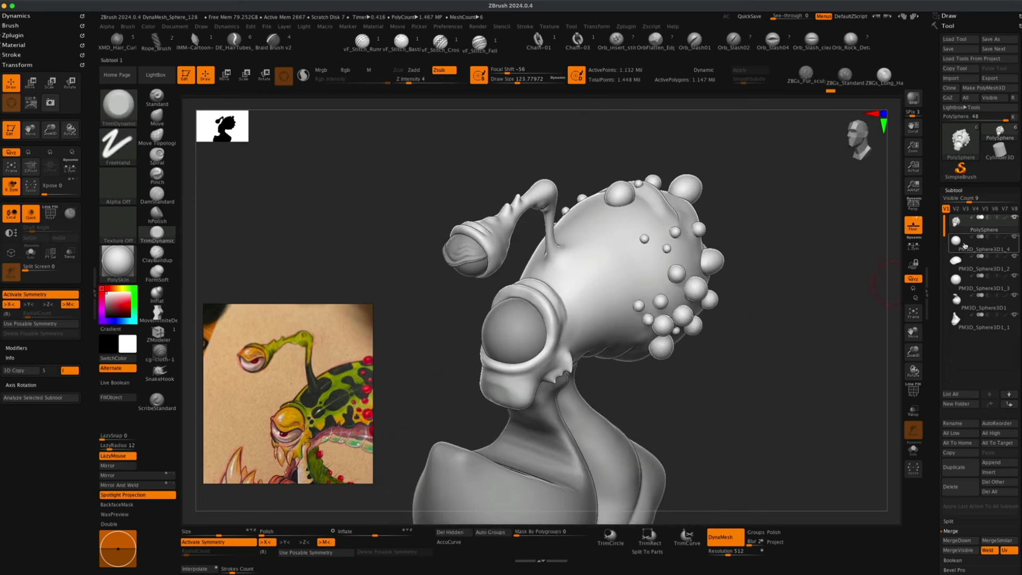
{"action": "left_click", "coordinate": [956, 240]}
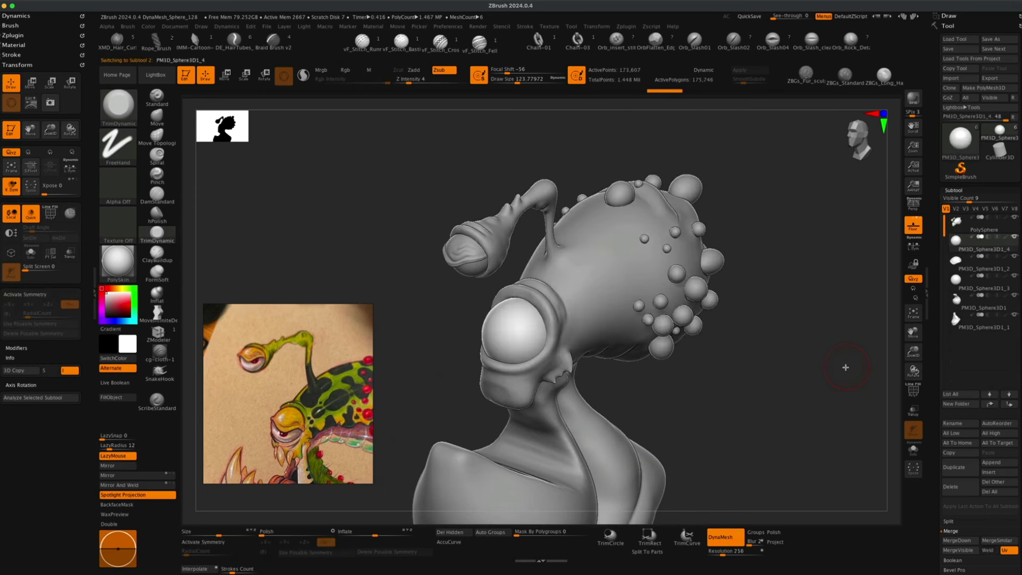
{"action": "left_click", "coordinate": [958, 467]}
{"action": "left_click_drag", "start_coordinate": [800, 419], "coordinate": [773, 422]}
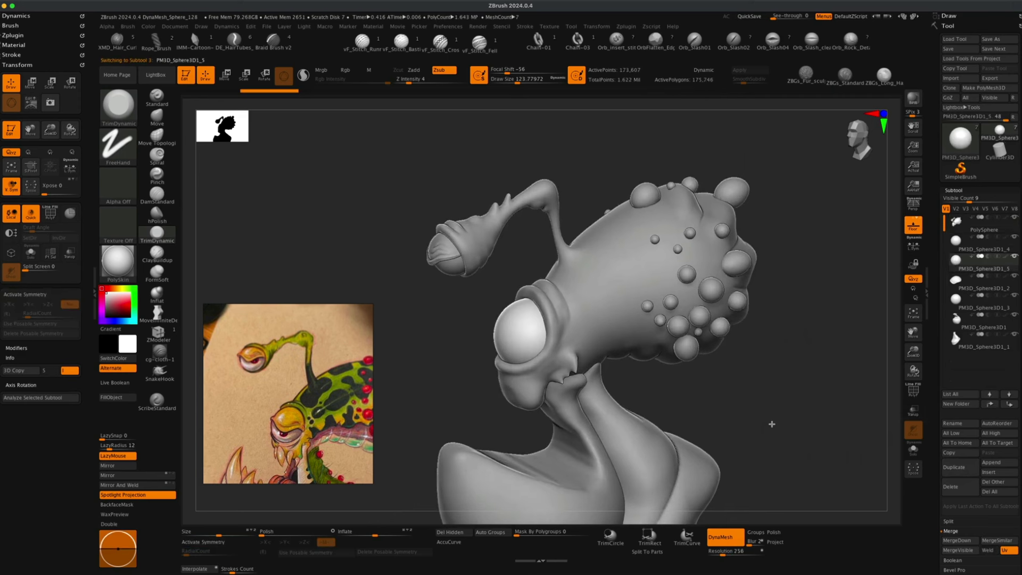
{"action": "left_click", "coordinate": [957, 242]}
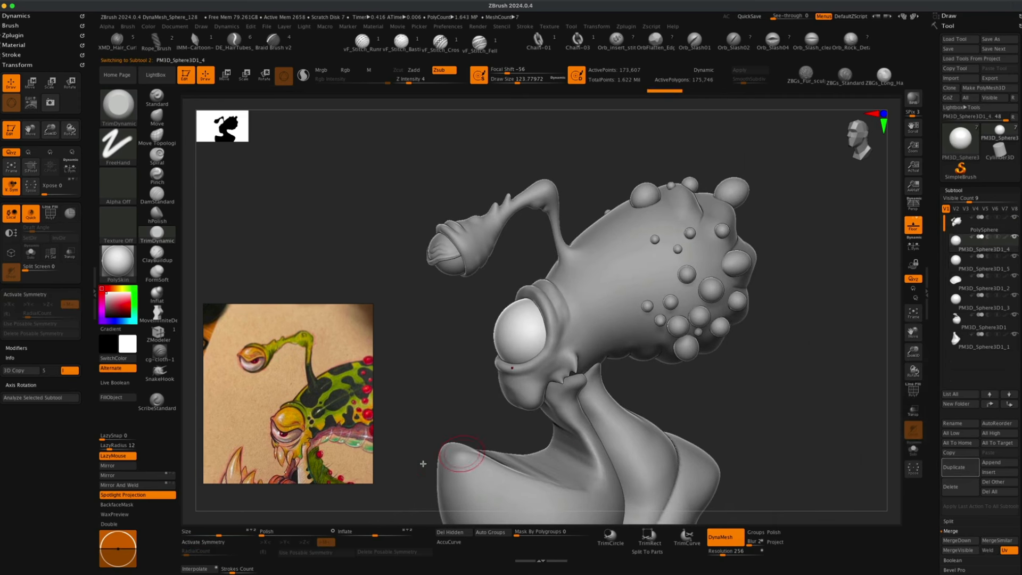
Slice the eyeball copy with a curved Slice Curve line across its upper half from the front view.
{"action": "left_click_drag", "start_coordinate": [376, 534], "coordinate": [385, 534]}
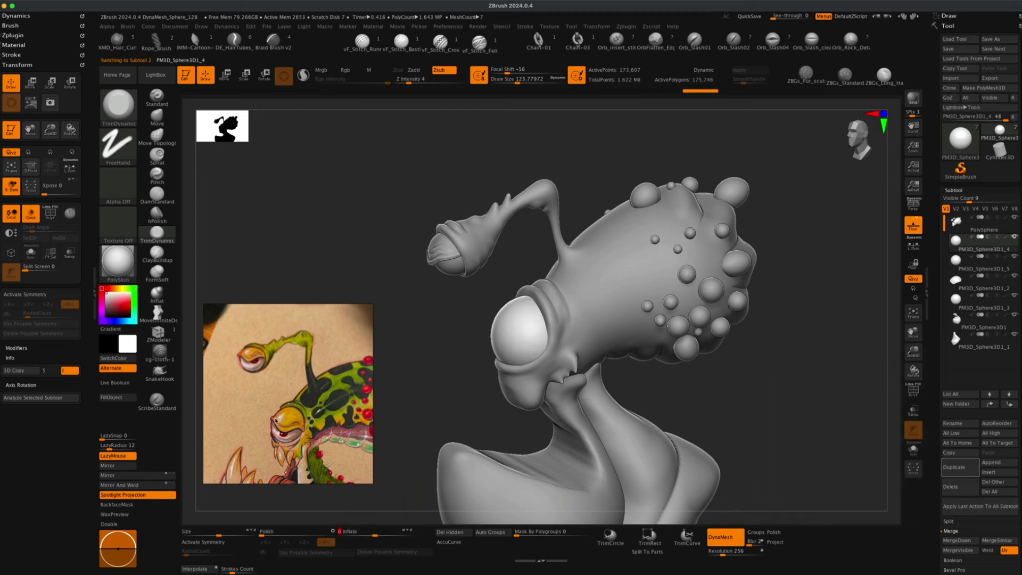
{"action": "left_click_drag", "start_coordinate": [458, 421], "coordinate": [678, 425]}
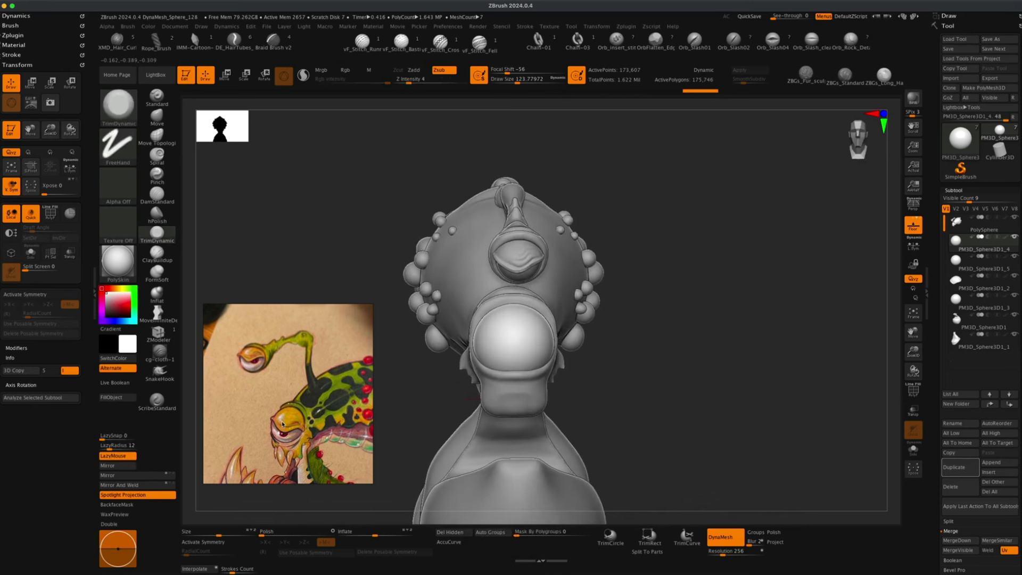
{"action": "left_click_drag", "start_coordinate": [422, 390], "coordinate": [415, 391], "text": "alt"}
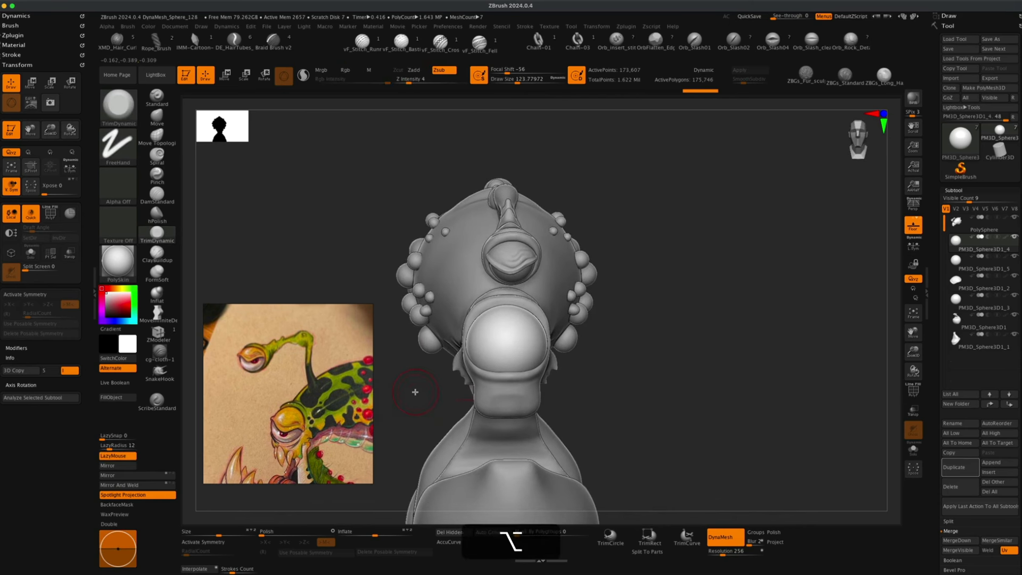
{"action": "key", "text": "shift+super"}
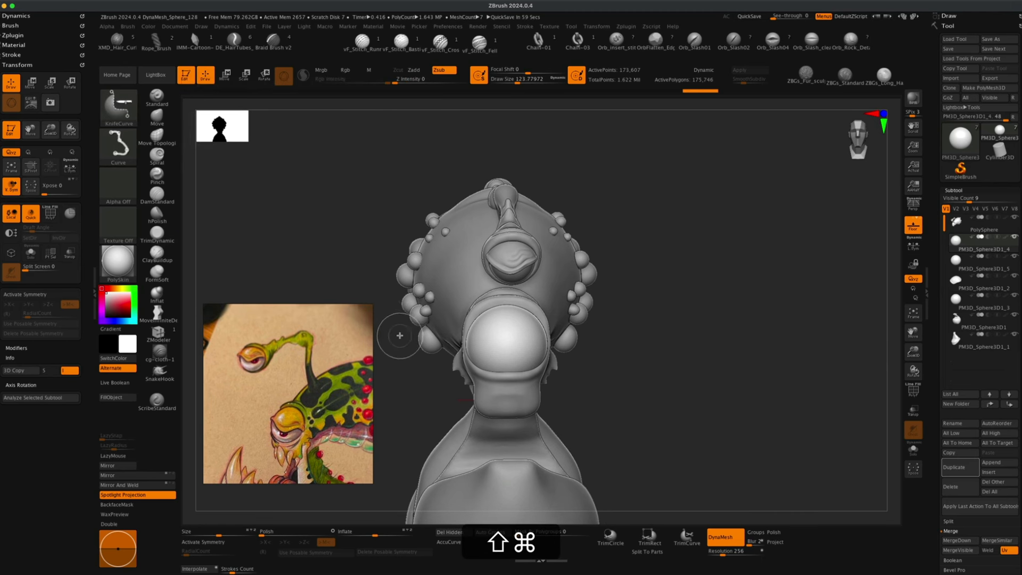
{"action": "mouse_move", "coordinate": [390, 334]}
{"action": "left_mouse_down", "text": "shift+super"}
{"action": "mouse_move", "coordinate": [511, 340]}
{"action": "mouse_move", "coordinate": [532, 352]}
{"action": "mouse_move", "coordinate": [411, 142]}
{"action": "mouse_move", "coordinate": [262, 205]}
{"action": "mouse_move", "coordinate": [256, 213]}
{"action": "mouse_move", "coordinate": [612, 301]}
{"action": "mouse_move", "coordinate": [636, 259]}
{"action": "mouse_move", "coordinate": [488, 358]}
{"action": "mouse_move", "coordinate": [530, 342]}
{"action": "mouse_move", "coordinate": [519, 359]}
{"action": "mouse_move", "coordinate": [439, 360]}
{"action": "left_mouse_up", "text": "shift+super"}
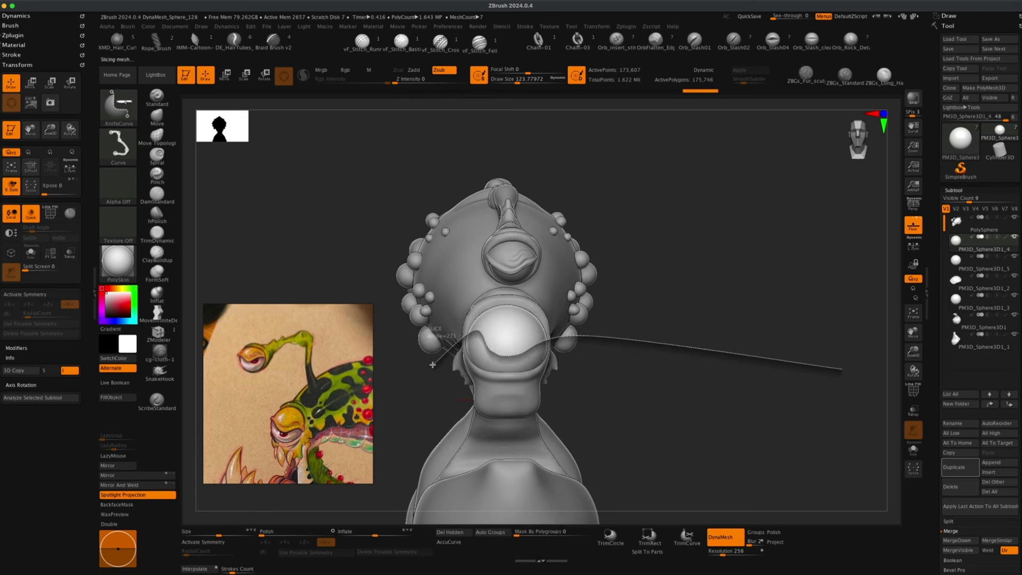
{"action": "left_click_drag", "start_coordinate": [433, 365], "coordinate": [432, 364], "text": "shift+super"}
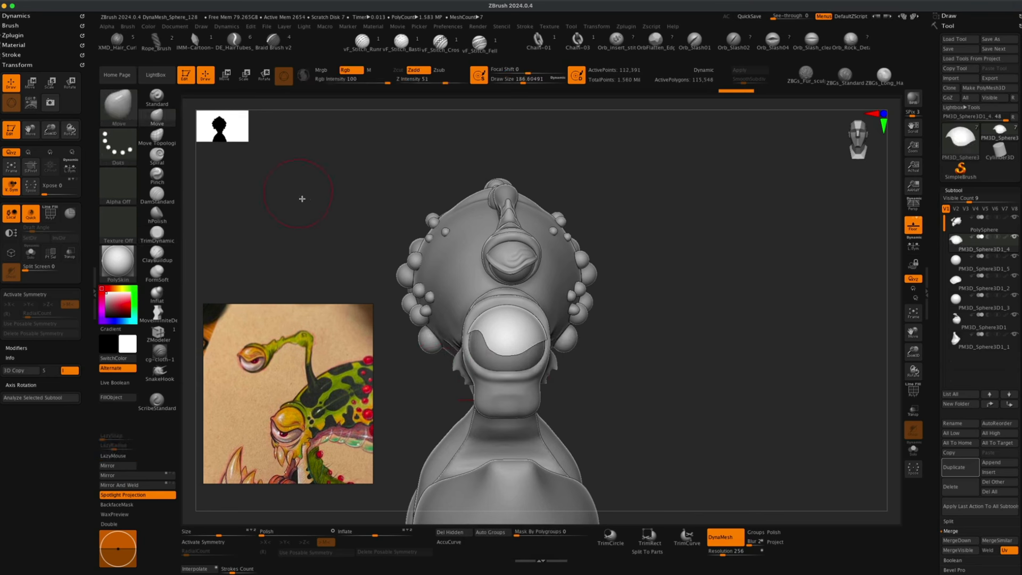
Reshape the sliced eyelid shell over the eyeball with the Move brush at draw size about 187.
{"action": "key", "text": "s"}
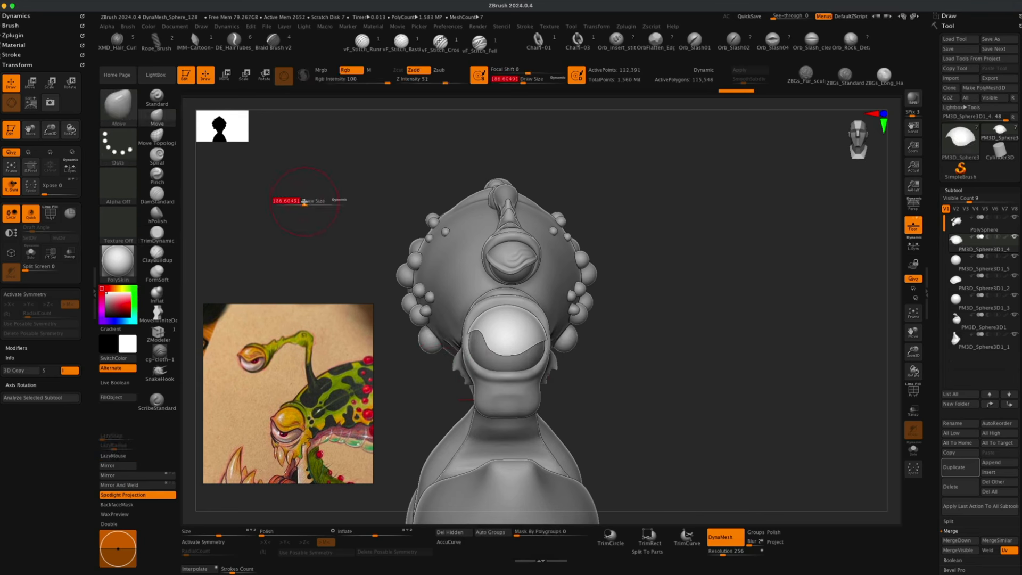
{"action": "left_click_drag", "start_coordinate": [499, 322], "coordinate": [507, 337]}
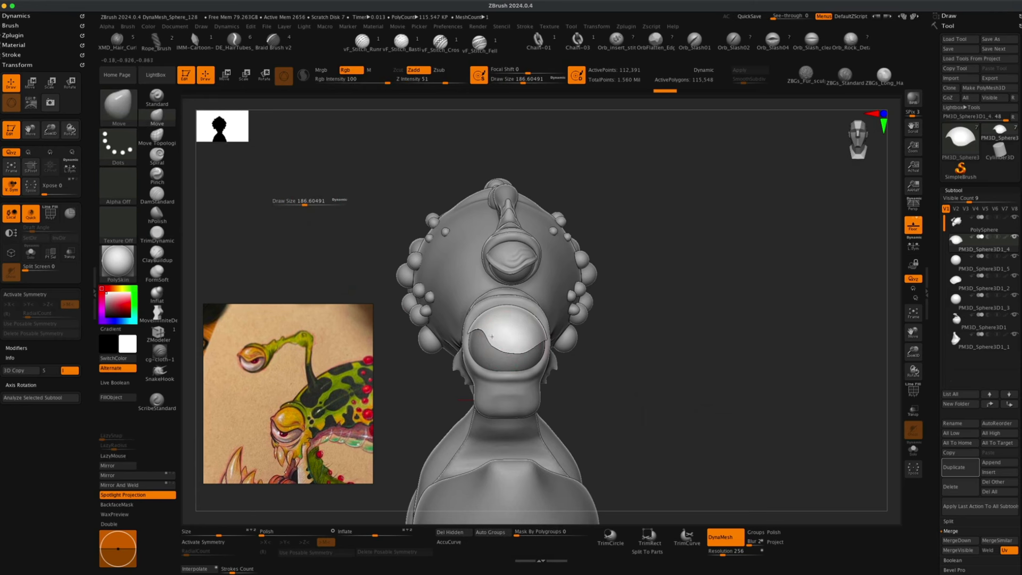
{"action": "mouse_move", "coordinate": [471, 412]}
{"action": "right_mouse_down"}
{"action": "mouse_move", "coordinate": [354, 401]}
{"action": "mouse_move", "coordinate": [446, 361]}
{"action": "right_mouse_up"}
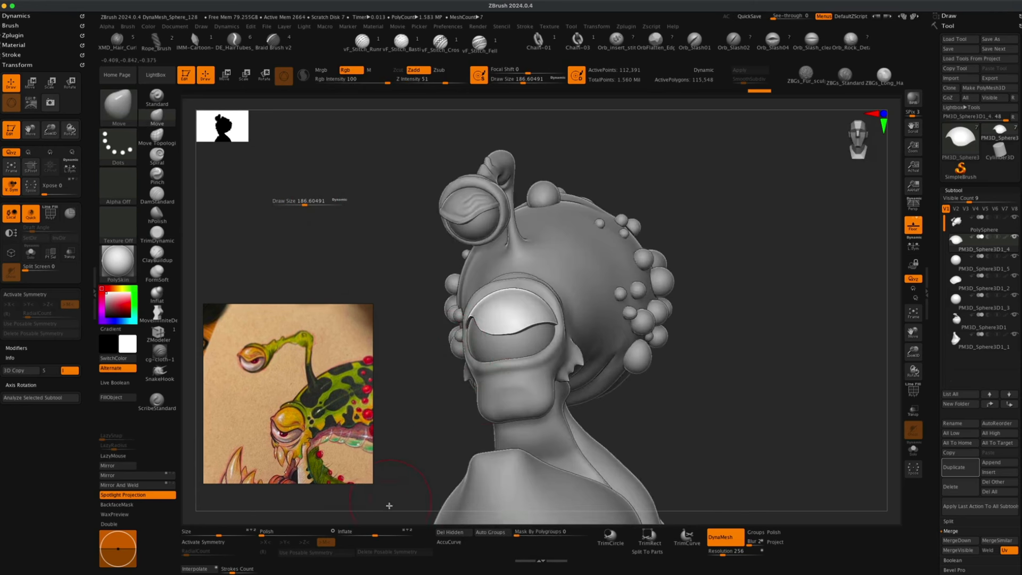
{"action": "left_click_drag", "start_coordinate": [377, 532], "coordinate": [379, 532]}
{"action": "left_click_drag", "start_coordinate": [410, 385], "coordinate": [449, 416], "text": "super"}
{"action": "left_click_drag", "start_coordinate": [707, 377], "coordinate": [728, 397], "text": "alt"}
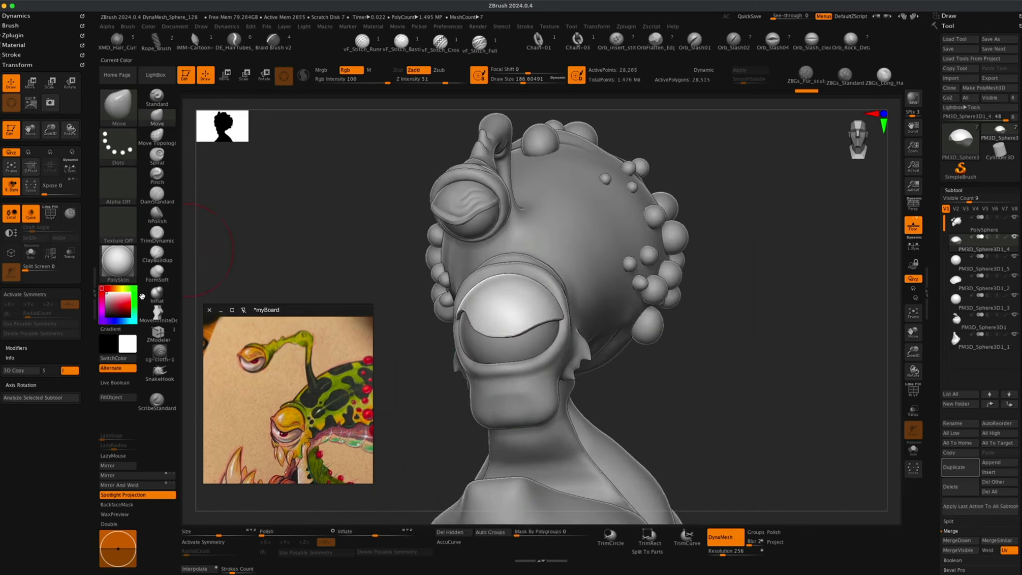
Thicken the eyelid's edge with the Inflat brush at draw size about 51, then about 65.
{"action": "left_click", "coordinate": [155, 294]}
{"action": "key", "text": "s"}
{"action": "left_click_drag", "start_coordinate": [317, 257], "coordinate": [314, 256]}
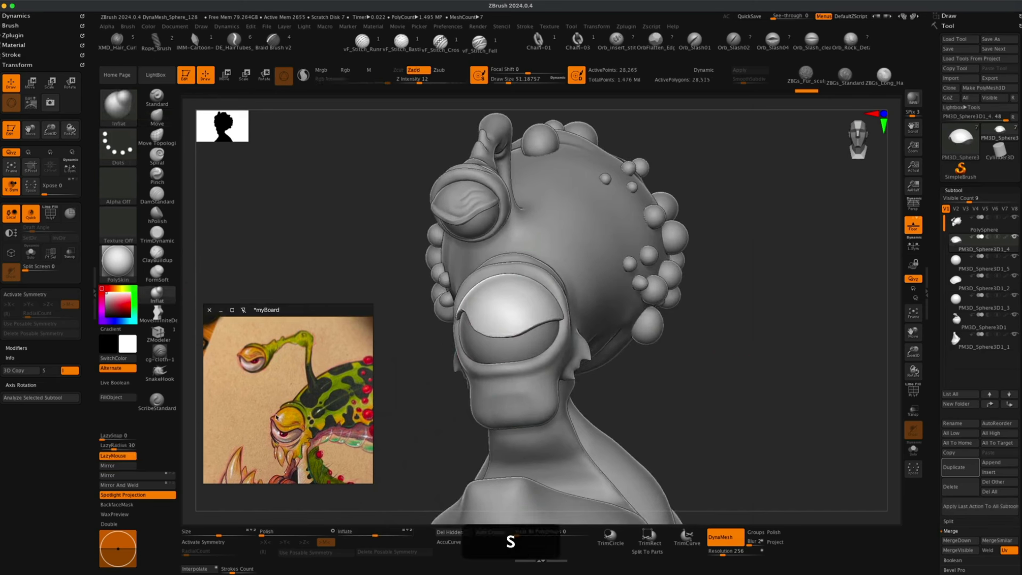
{"action": "left_click_drag", "start_coordinate": [441, 413], "coordinate": [544, 348], "text": "alt"}
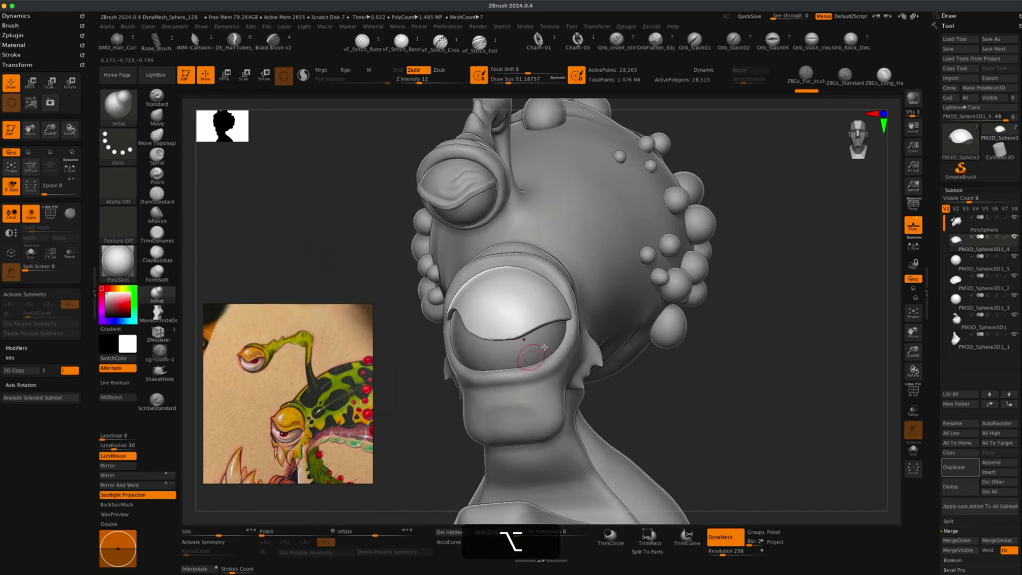
{"action": "left_click_drag", "start_coordinate": [646, 381], "coordinate": [594, 381]}
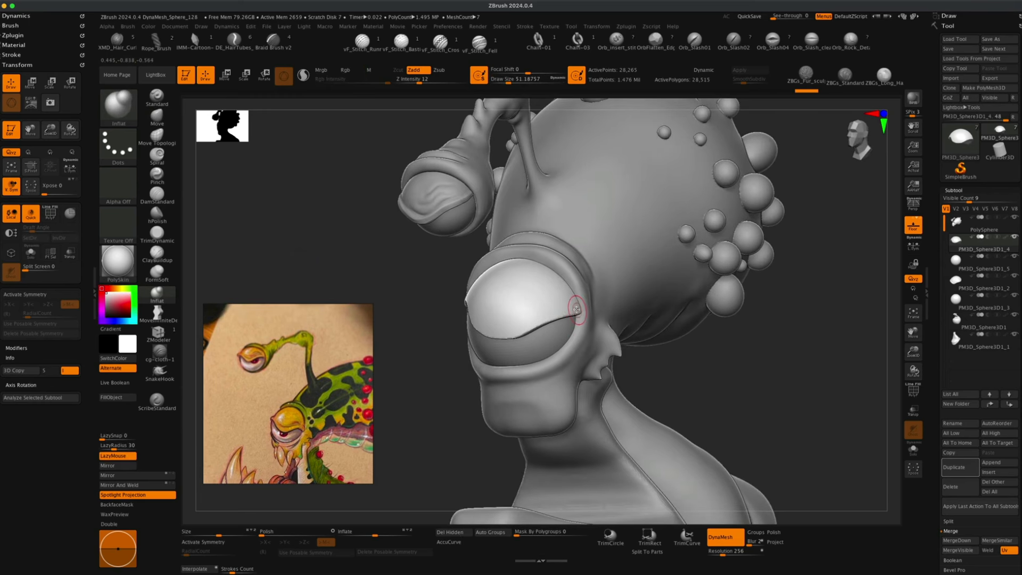
{"action": "key", "text": "s"}
{"action": "left_click_drag", "start_coordinate": [576, 309], "coordinate": [518, 319]}
{"action": "mouse_move", "coordinate": [416, 367]}
{"action": "left_mouse_down"}
{"action": "mouse_move", "coordinate": [431, 358]}
{"action": "mouse_move", "coordinate": [405, 298]}
{"action": "mouse_move", "coordinate": [421, 324]}
{"action": "left_mouse_up"}
{"action": "left_click_drag", "start_coordinate": [420, 298], "coordinate": [452, 314], "text": "super"}
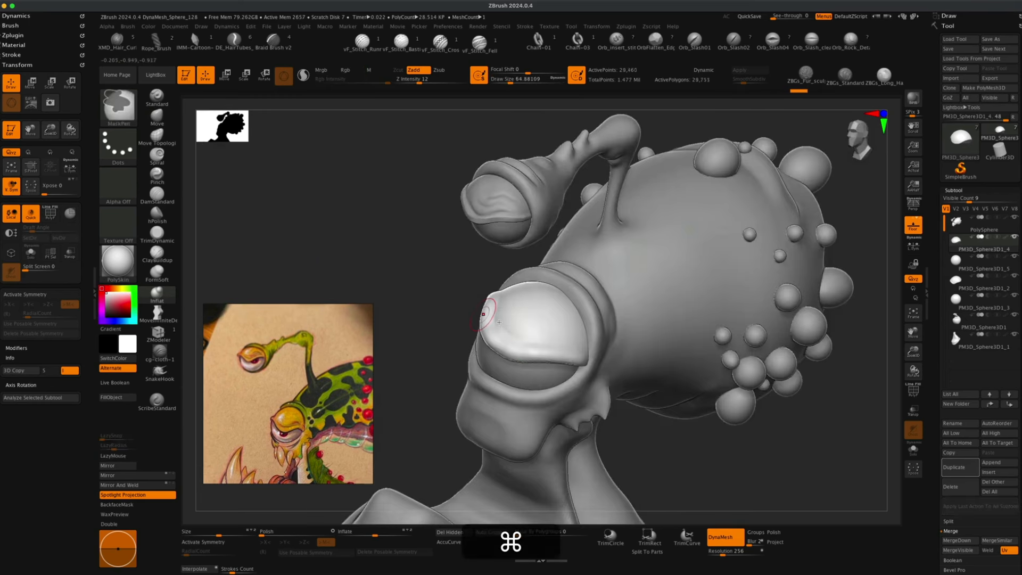
Carve creases into the eyelid with the DamStandard brush at draw size about 54.
{"action": "mouse_move", "coordinate": [426, 367]}
{"action": "left_mouse_down"}
{"action": "mouse_move", "coordinate": [673, 402]}
{"action": "mouse_move", "coordinate": [708, 383]}
{"action": "left_mouse_up"}
{"action": "mouse_move", "coordinate": [549, 326]}
{"action": "left_mouse_down"}
{"action": "mouse_move", "coordinate": [487, 337]}
{"action": "mouse_move", "coordinate": [524, 335]}
{"action": "left_mouse_up"}
{"action": "left_click_drag", "start_coordinate": [394, 362], "coordinate": [404, 341]}
{"action": "left_click_drag", "start_coordinate": [745, 383], "coordinate": [654, 372]}
{"action": "key", "text": "u"}
{"action": "left_click_drag", "start_coordinate": [474, 352], "coordinate": [498, 357]}
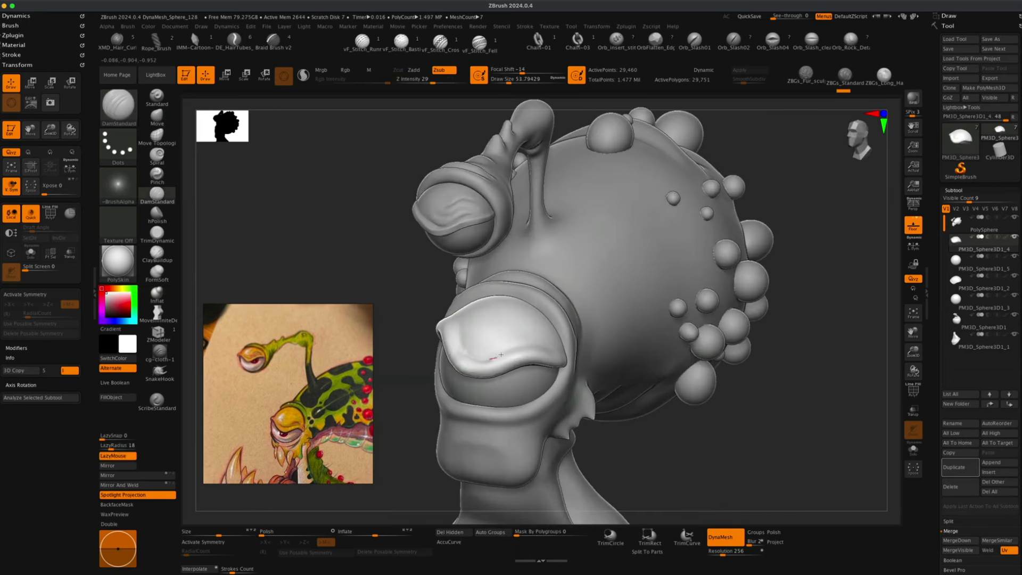
{"action": "mouse_move", "coordinate": [563, 351]}
{"action": "left_mouse_down"}
{"action": "mouse_move", "coordinate": [490, 332]}
{"action": "mouse_move", "coordinate": [482, 341]}
{"action": "left_mouse_up"}
{"action": "left_click_drag", "start_coordinate": [551, 338], "coordinate": [556, 342]}
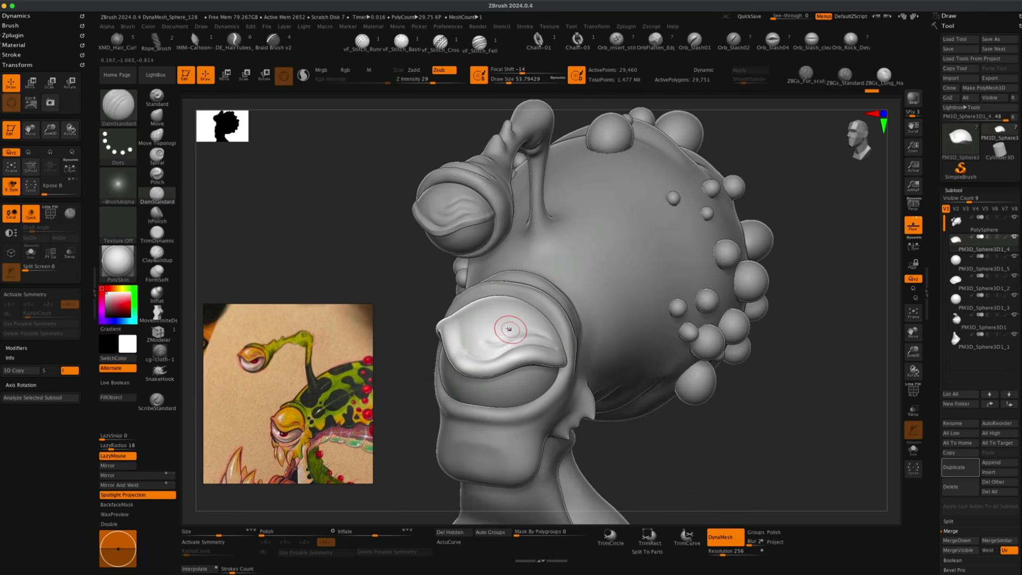
{"action": "left_click_drag", "start_coordinate": [496, 326], "coordinate": [513, 327]}
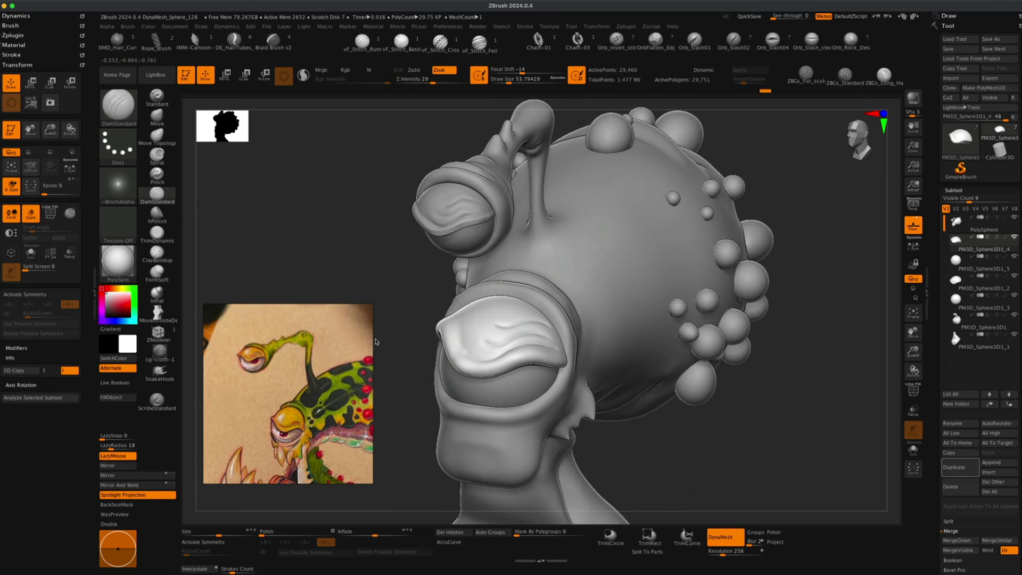
Undo the last eyelid crease and smooth that area of the lid.
{"action": "left_click_drag", "start_coordinate": [376, 341], "coordinate": [402, 303]}
{"action": "key", "text": "super+z"}
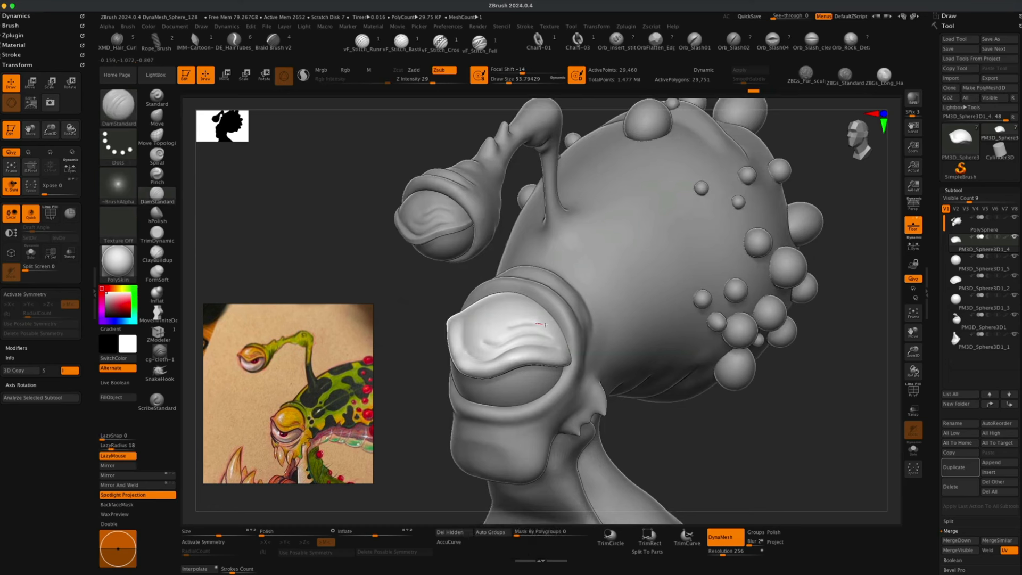
{"action": "key", "text": "shift"}
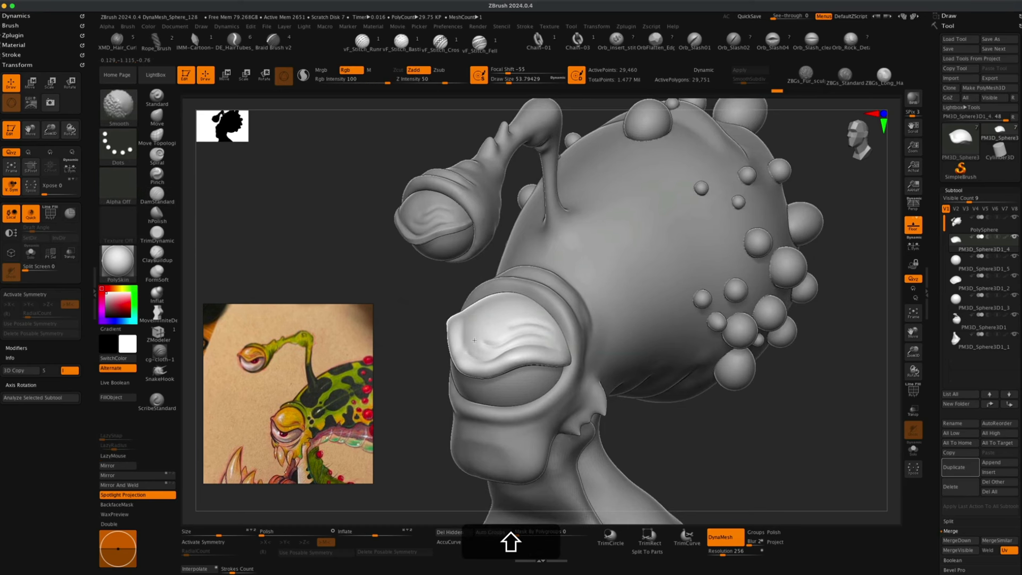
{"action": "left_click_drag", "start_coordinate": [401, 342], "coordinate": [410, 335]}
Flatten the eyelid surface with TrimDynamic at draw size about 68, then select the neck subtool.
{"action": "key", "text": "s"}
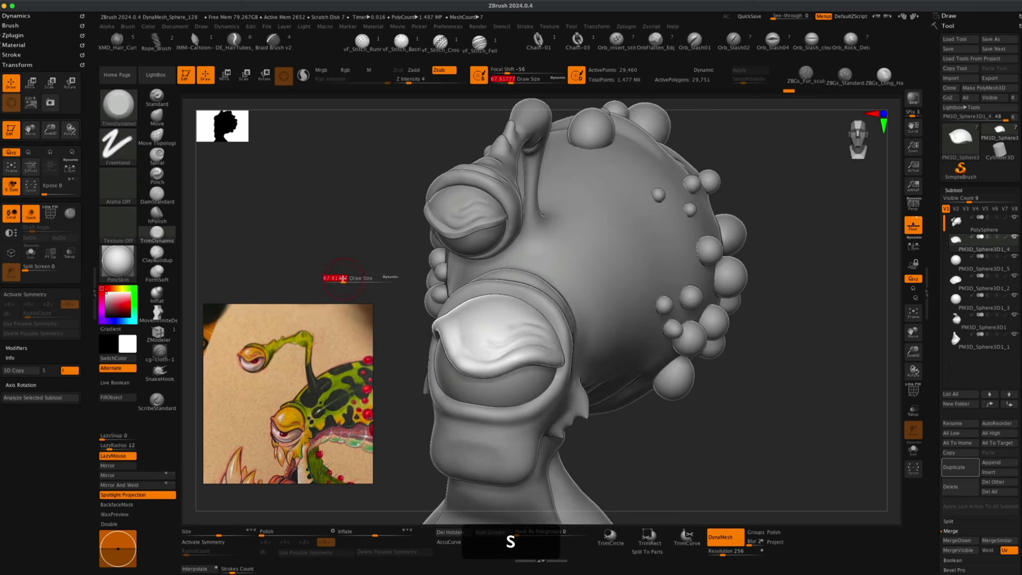
{"action": "left_click_drag", "start_coordinate": [613, 425], "coordinate": [560, 365]}
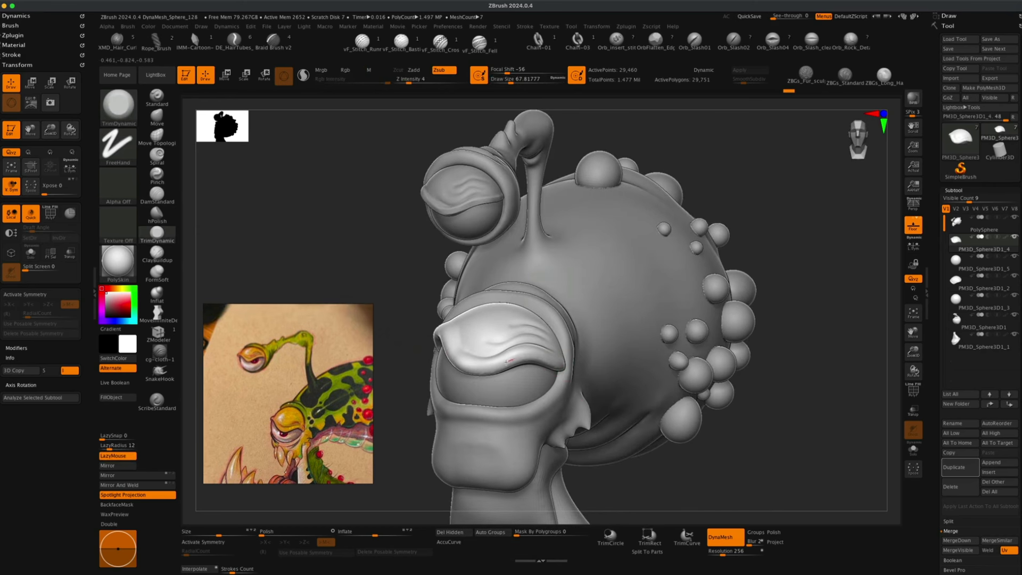
{"action": "left_click_drag", "start_coordinate": [459, 362], "coordinate": [441, 334]}
{"action": "left_click_drag", "start_coordinate": [623, 436], "coordinate": [692, 426]}
{"action": "left_click_drag", "start_coordinate": [486, 374], "coordinate": [521, 381]}
{"action": "mouse_move", "coordinate": [692, 426]}
{"action": "left_mouse_down"}
{"action": "mouse_move", "coordinate": [623, 436]}
{"action": "mouse_move", "coordinate": [638, 374]}
{"action": "mouse_move", "coordinate": [668, 358]}
{"action": "left_mouse_up"}
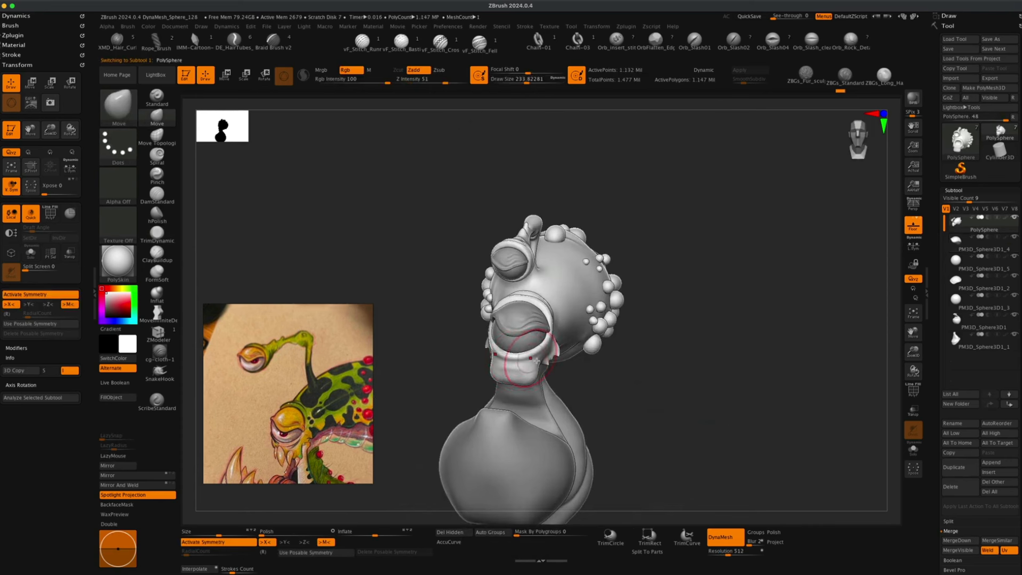
{"action": "left_click_drag", "start_coordinate": [657, 351], "coordinate": [682, 355]}
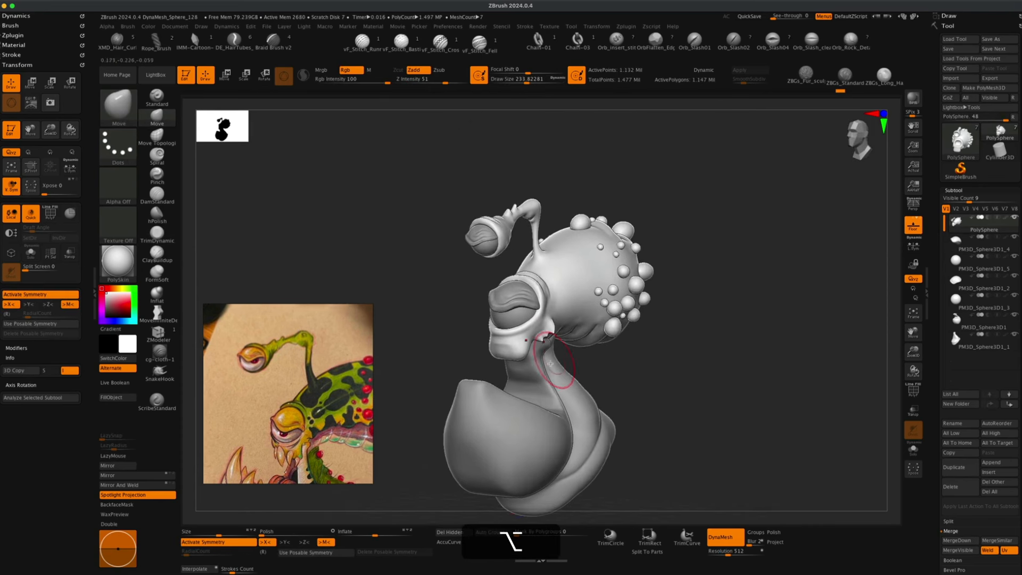
{"action": "left_click", "coordinate": [536, 372], "text": "alt"}
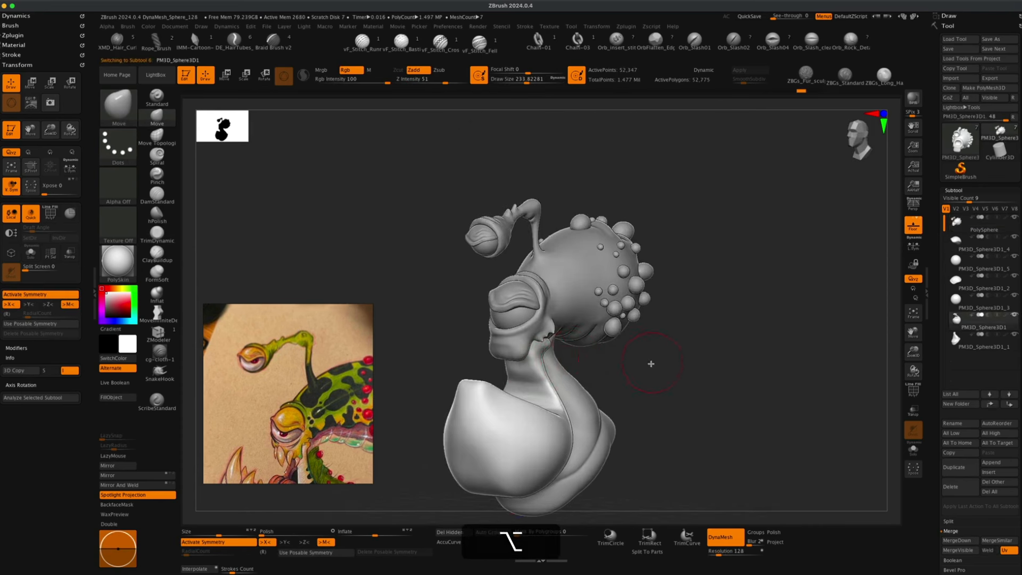
Insert a Sphere3D subtool and move it to the bottom of the subtool list.
{"action": "left_click_drag", "start_coordinate": [650, 359], "coordinate": [405, 373]}
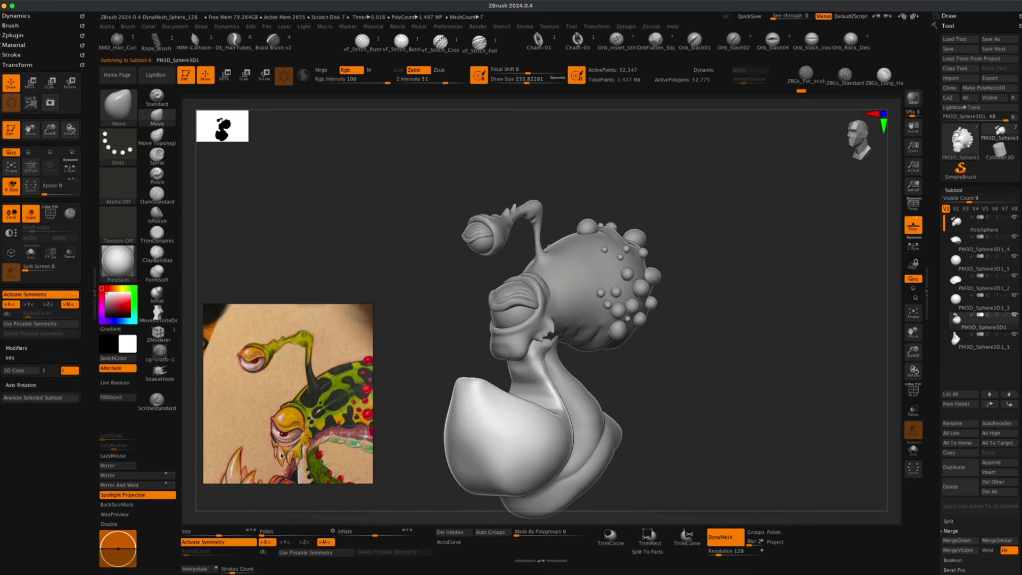
{"action": "mouse_move", "coordinate": [440, 327]}
{"action": "left_mouse_down"}
{"action": "mouse_move", "coordinate": [447, 337]}
{"action": "mouse_move", "coordinate": [301, 449]}
{"action": "left_mouse_up"}
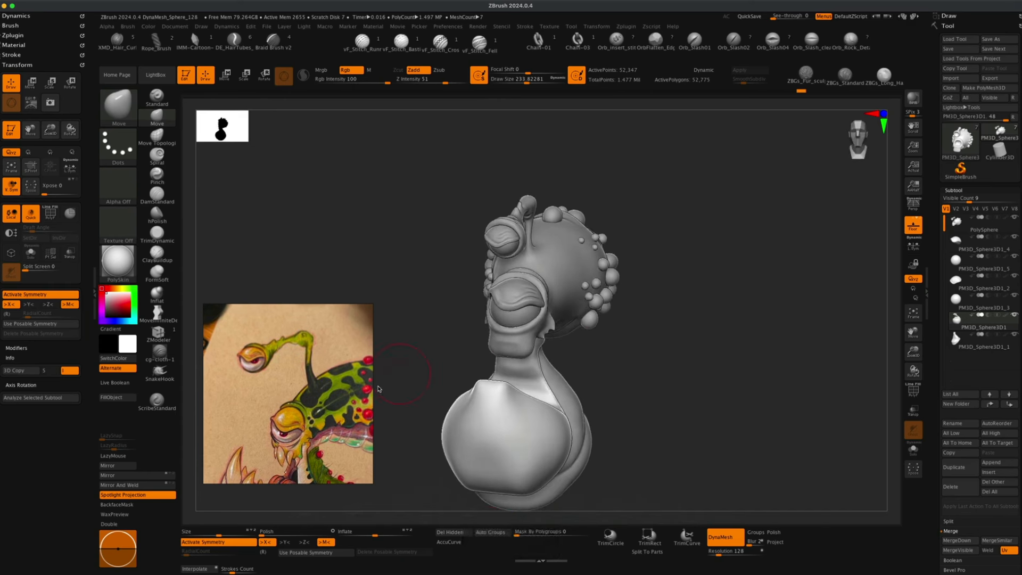
{"action": "mouse_move", "coordinate": [431, 354]}
{"action": "left_mouse_down"}
{"action": "mouse_move", "coordinate": [440, 354]}
{"action": "mouse_move", "coordinate": [422, 346]}
{"action": "mouse_move", "coordinate": [426, 361]}
{"action": "mouse_move", "coordinate": [431, 349]}
{"action": "left_mouse_up"}
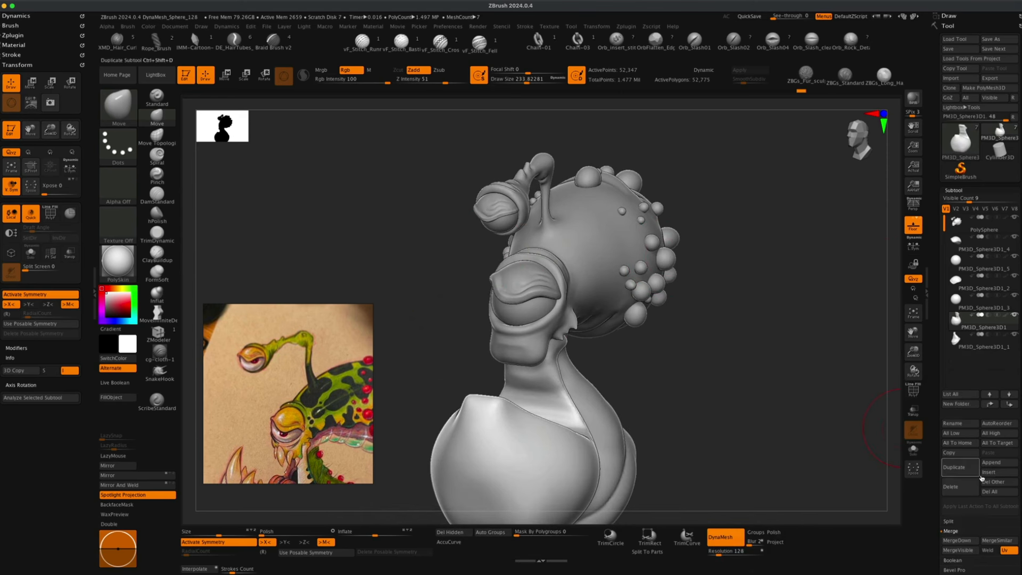
{"action": "left_click", "coordinate": [996, 472]}
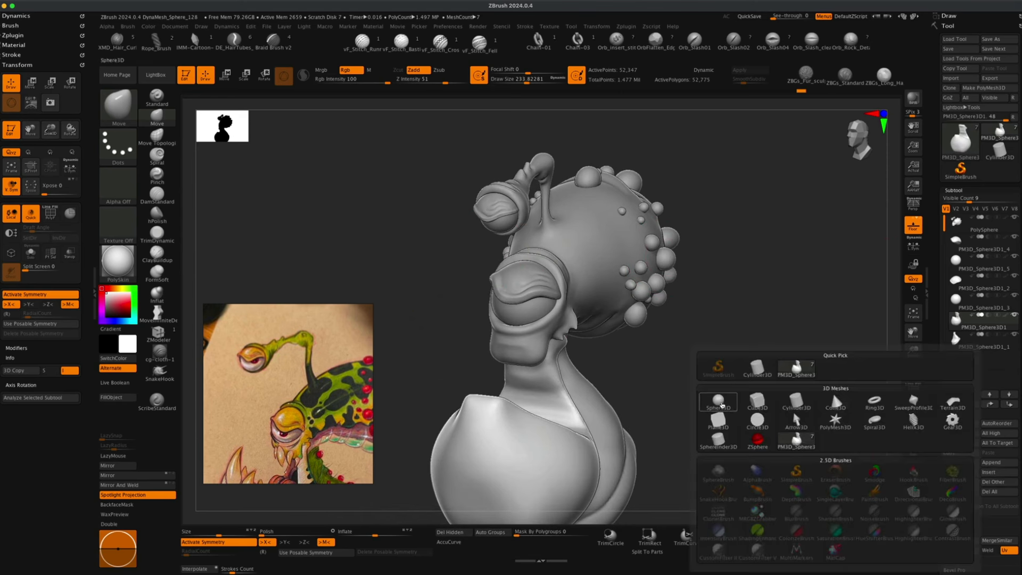
{"action": "left_click", "coordinate": [719, 404]}
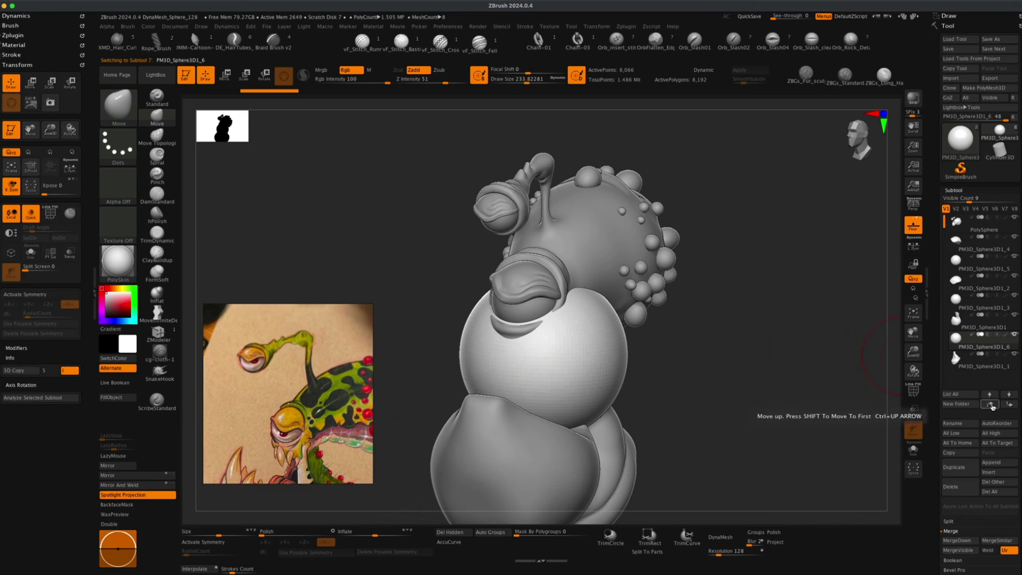
{"action": "left_click", "coordinate": [1009, 406]}
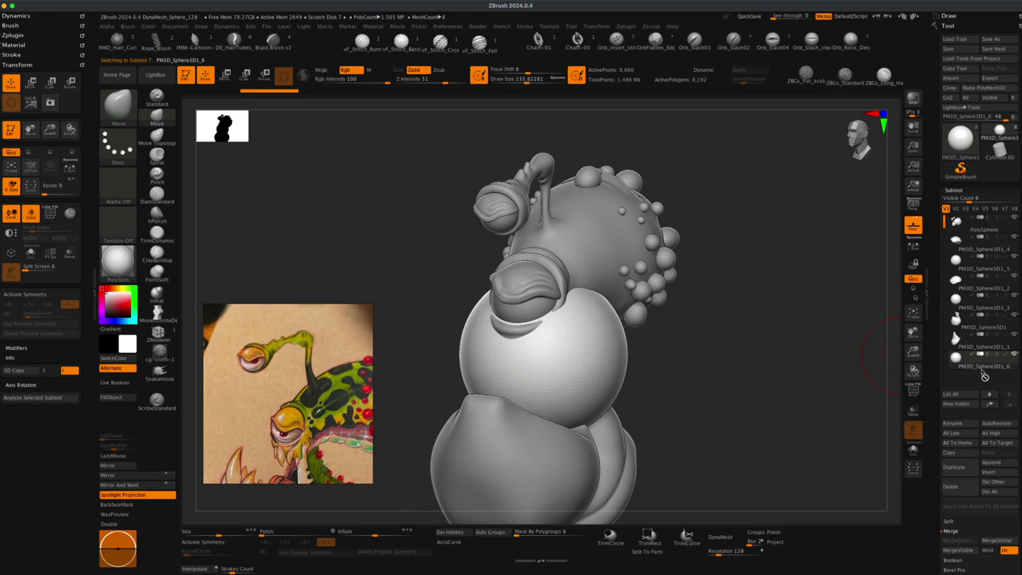
Move the new sphere to the front of the snout and scale it down to a small oval.
{"action": "mouse_move", "coordinate": [775, 391]}
{"action": "left_mouse_down", "text": "alt"}
{"action": "mouse_move", "coordinate": [761, 348]}
{"action": "mouse_move", "coordinate": [745, 347]}
{"action": "left_mouse_up", "text": "alt"}
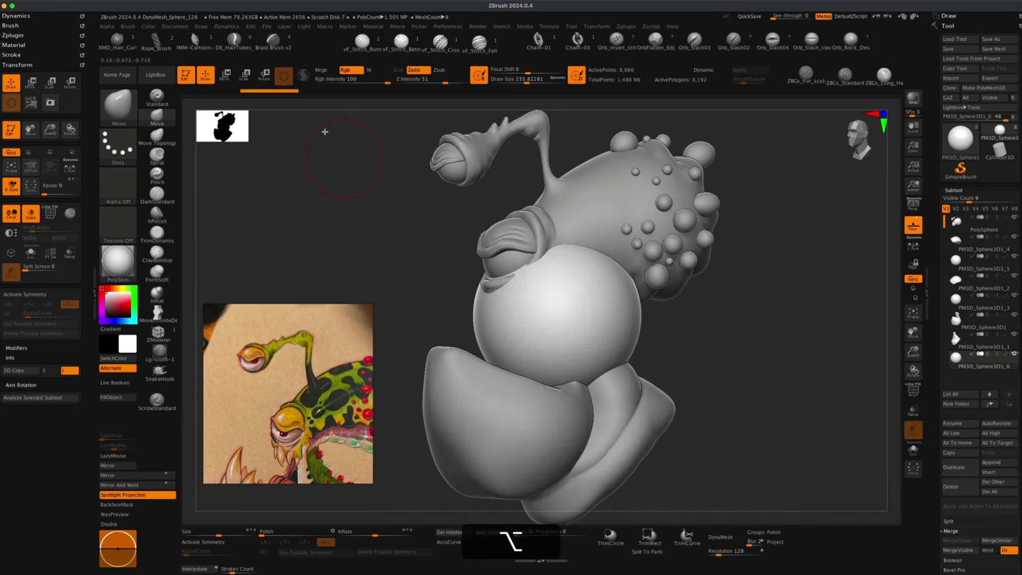
{"action": "key", "text": "w"}
{"action": "left_click_drag", "start_coordinate": [556, 316], "coordinate": [528, 339]}
{"action": "left_click_drag", "start_coordinate": [696, 355], "coordinate": [609, 297]}
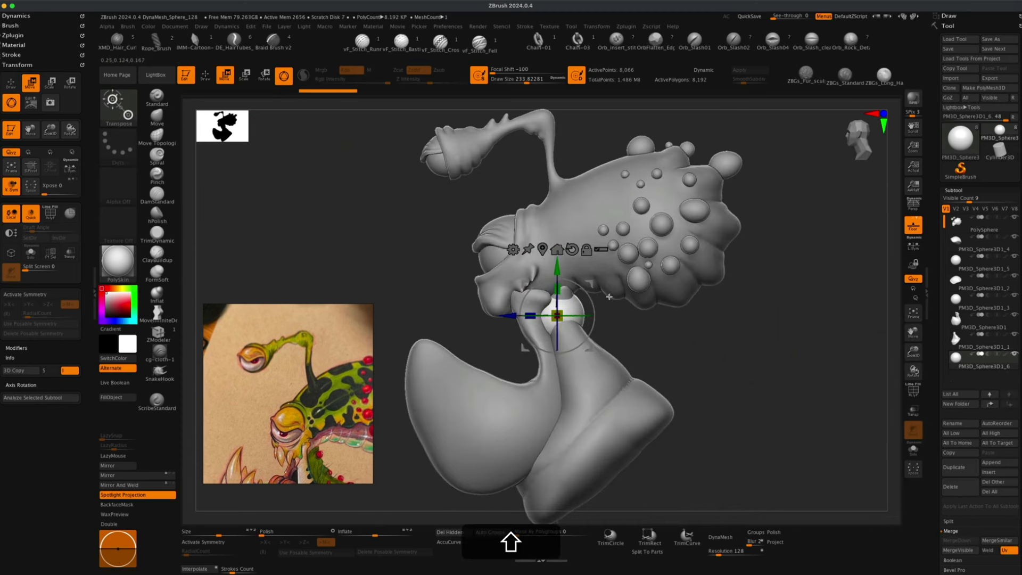
{"action": "left_click_drag", "start_coordinate": [557, 316], "coordinate": [477, 338]}
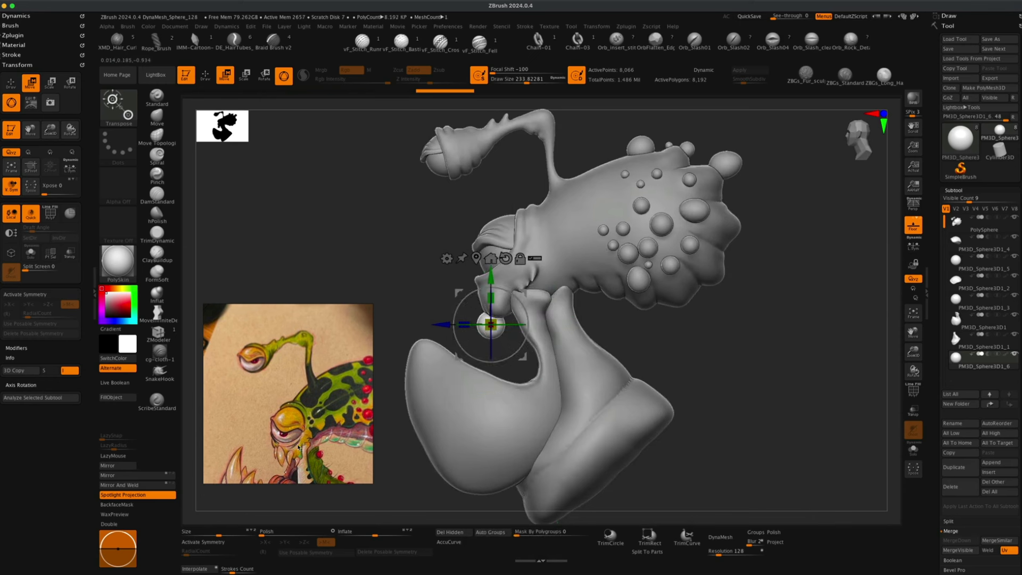
{"action": "left_click_drag", "start_coordinate": [522, 296], "coordinate": [491, 296]}
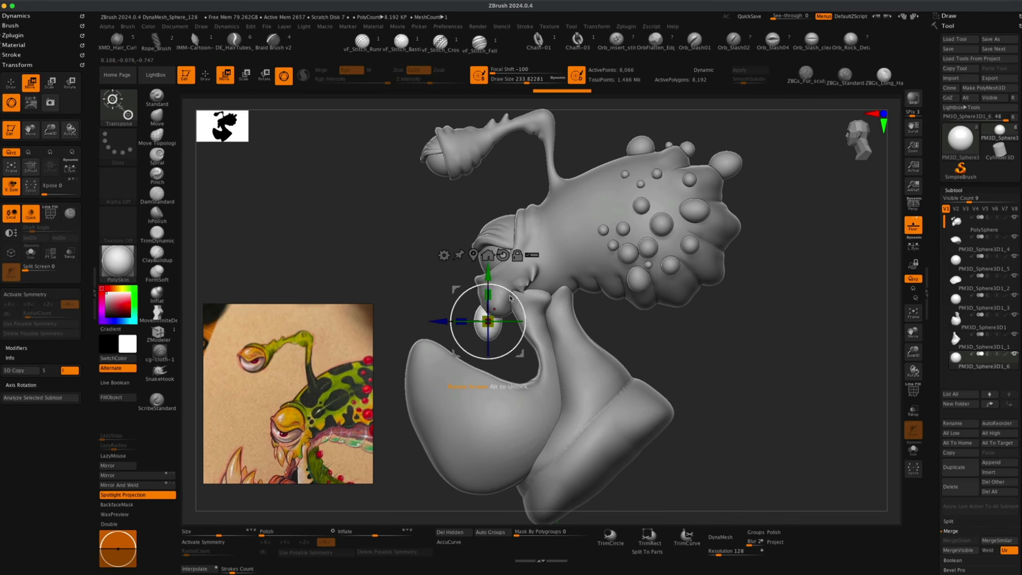
{"action": "left_click_drag", "start_coordinate": [416, 276], "coordinate": [446, 258], "text": "alt"}
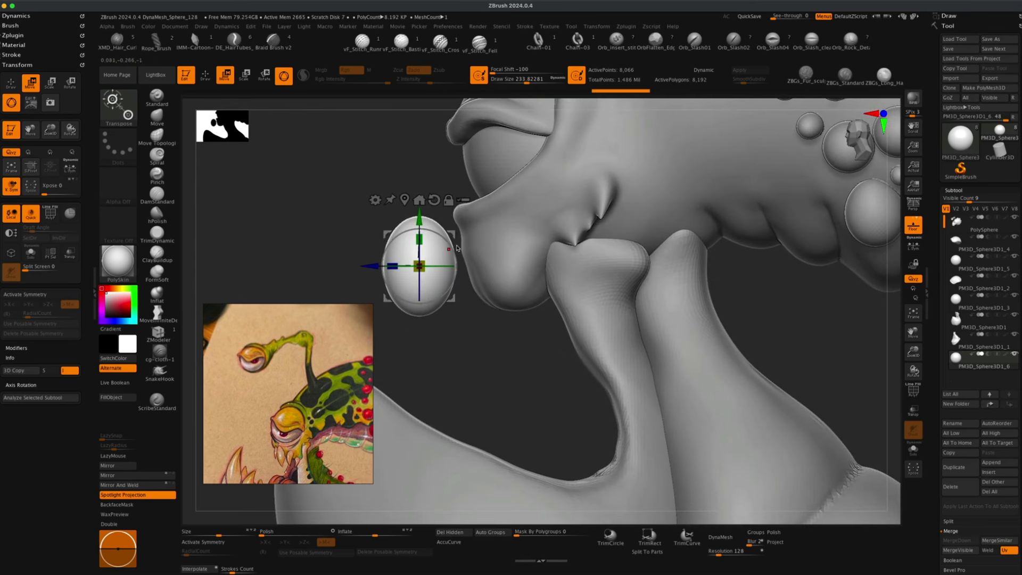
Pull the sphere's lower end into a pointed fang with the Move brush, X symmetry and AccuCurve on, draw size about 87.
{"action": "left_click", "coordinate": [162, 118]}
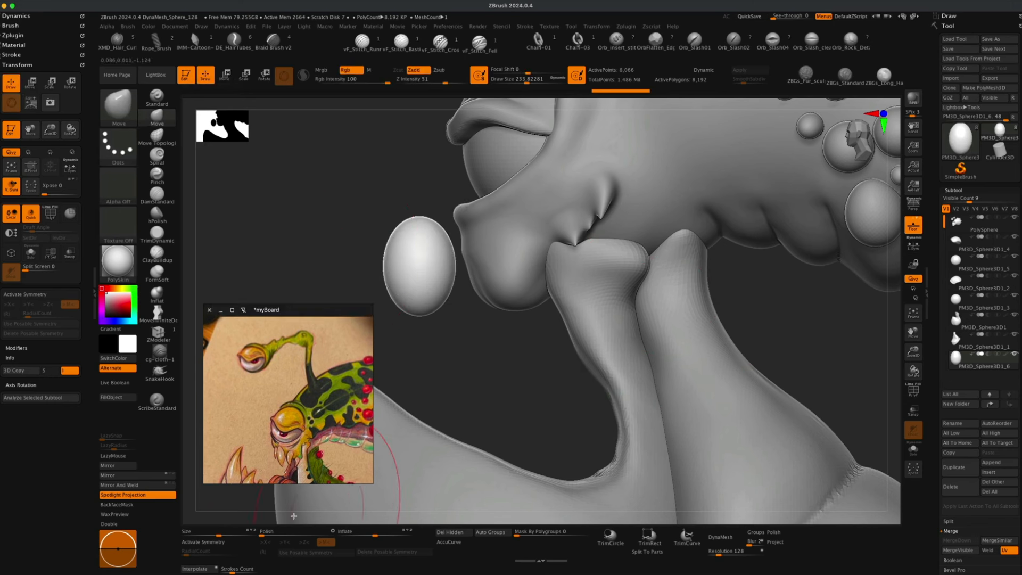
{"action": "key", "text": "x"}
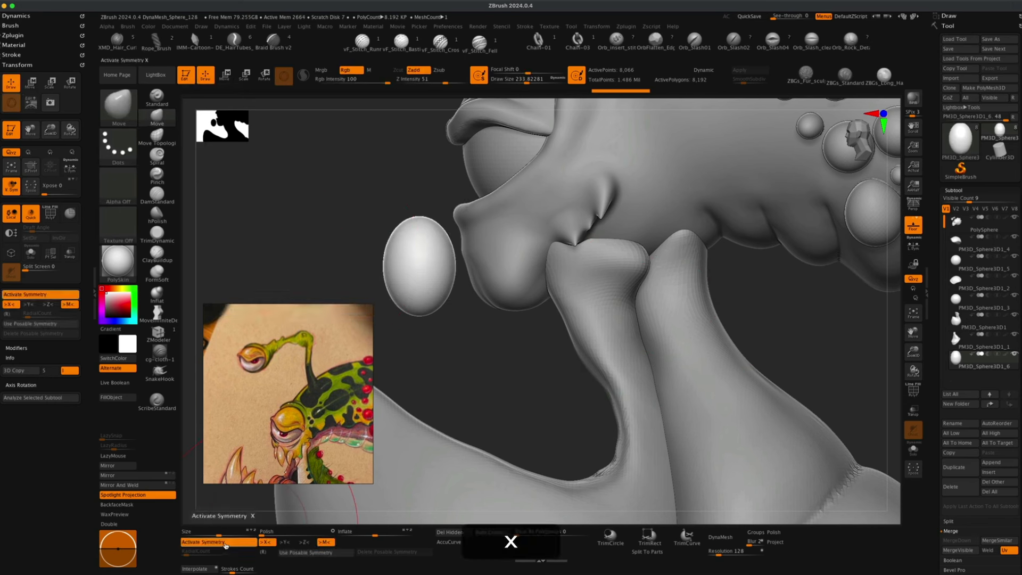
{"action": "left_click", "coordinate": [454, 545]}
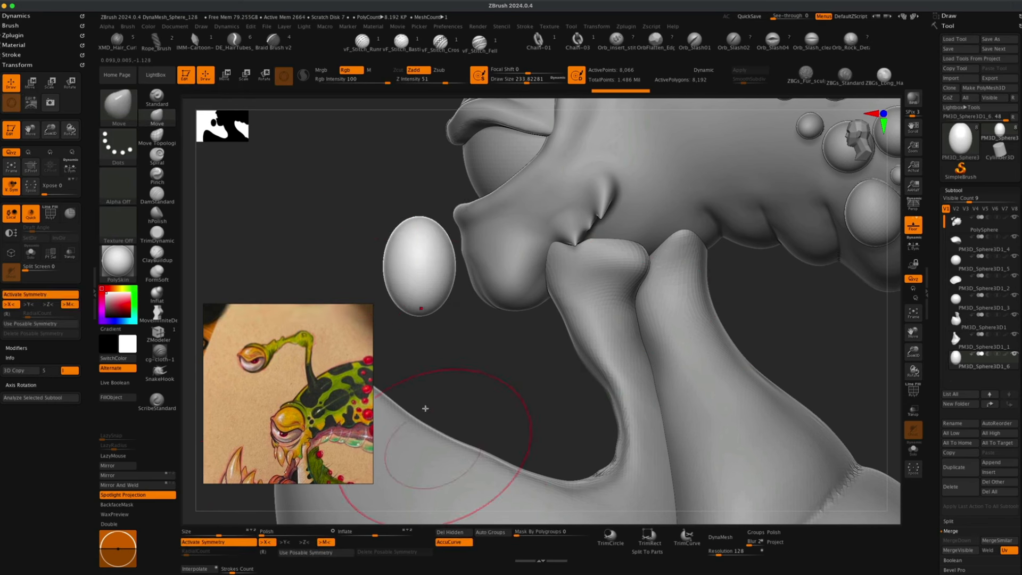
{"action": "key", "text": "s"}
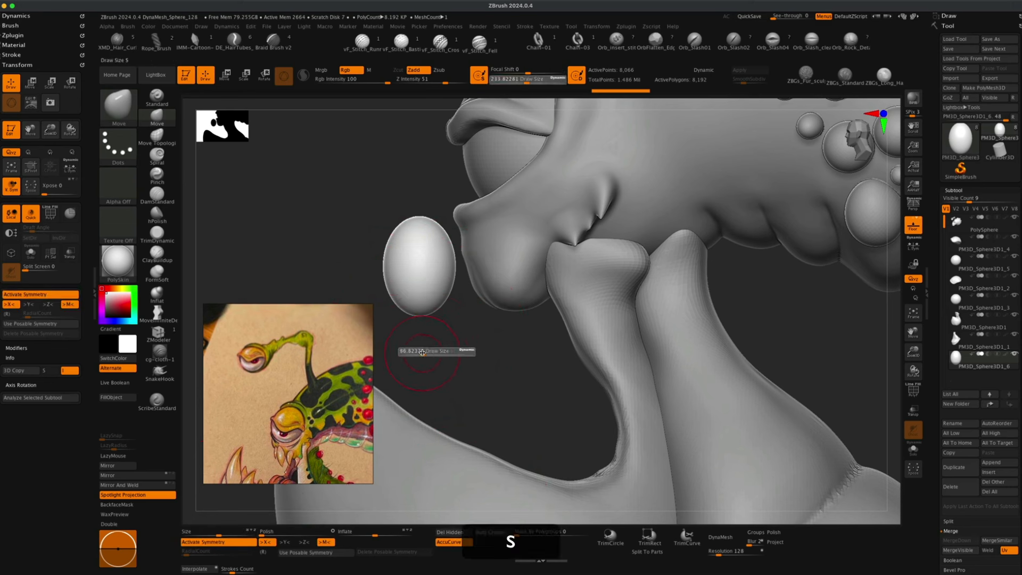
{"action": "mouse_move", "coordinate": [435, 350]}
{"action": "left_mouse_down"}
{"action": "mouse_move", "coordinate": [418, 351]}
{"action": "mouse_move", "coordinate": [415, 333]}
{"action": "mouse_move", "coordinate": [419, 356]}
{"action": "left_mouse_up"}
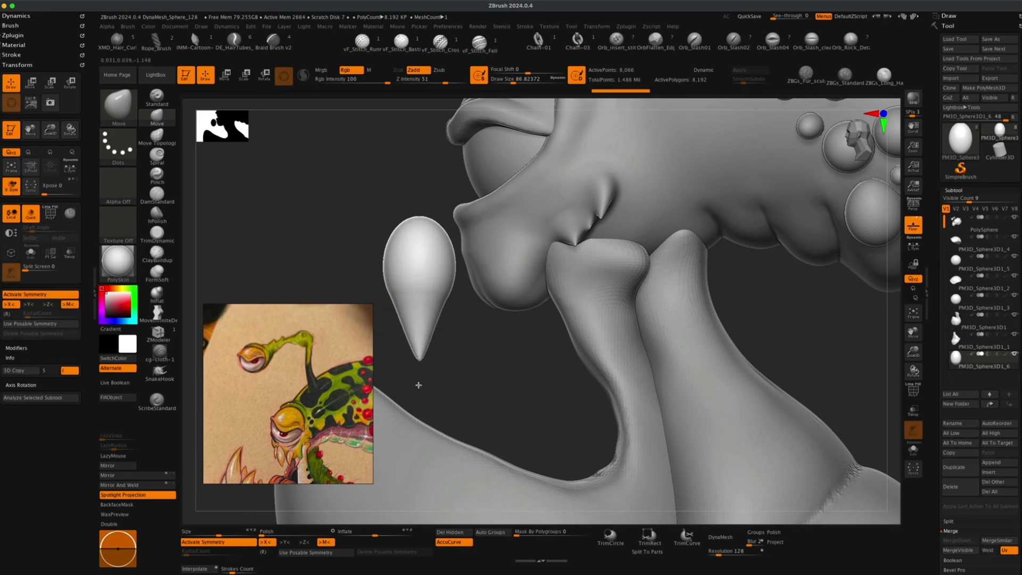
{"action": "mouse_move", "coordinate": [418, 385]}
{"action": "left_mouse_down"}
{"action": "mouse_move", "coordinate": [554, 379]}
{"action": "mouse_move", "coordinate": [524, 384]}
{"action": "mouse_move", "coordinate": [582, 347]}
{"action": "mouse_move", "coordinate": [556, 342]}
{"action": "mouse_move", "coordinate": [477, 369]}
{"action": "mouse_move", "coordinate": [499, 376]}
{"action": "mouse_move", "coordinate": [413, 364]}
{"action": "mouse_move", "coordinate": [414, 380]}
{"action": "mouse_move", "coordinate": [451, 350]}
{"action": "mouse_move", "coordinate": [471, 375]}
{"action": "left_mouse_up"}
{"action": "key", "text": "s"}
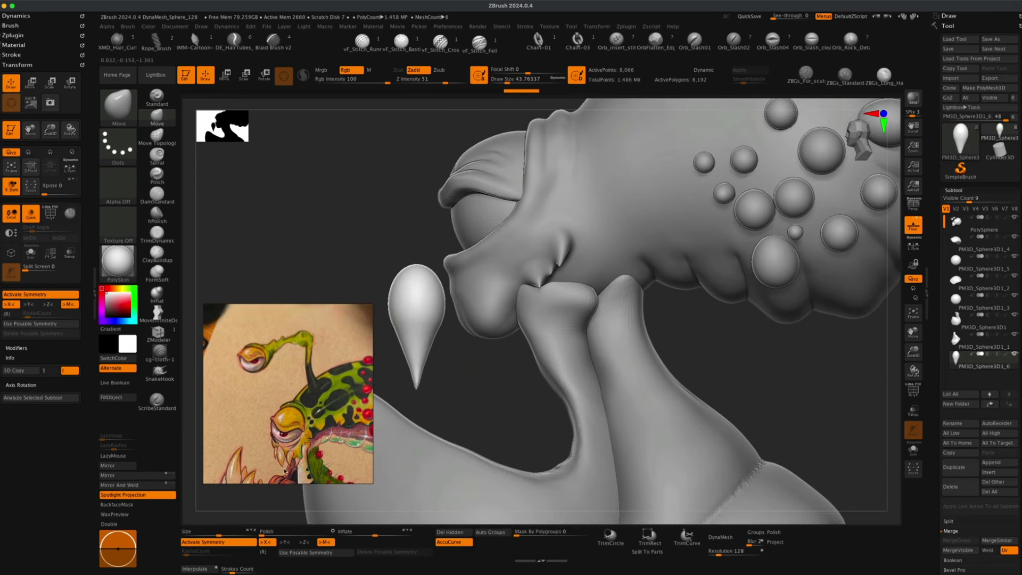
{"action": "left_click_drag", "start_coordinate": [405, 387], "coordinate": [472, 381], "text": "alt"}
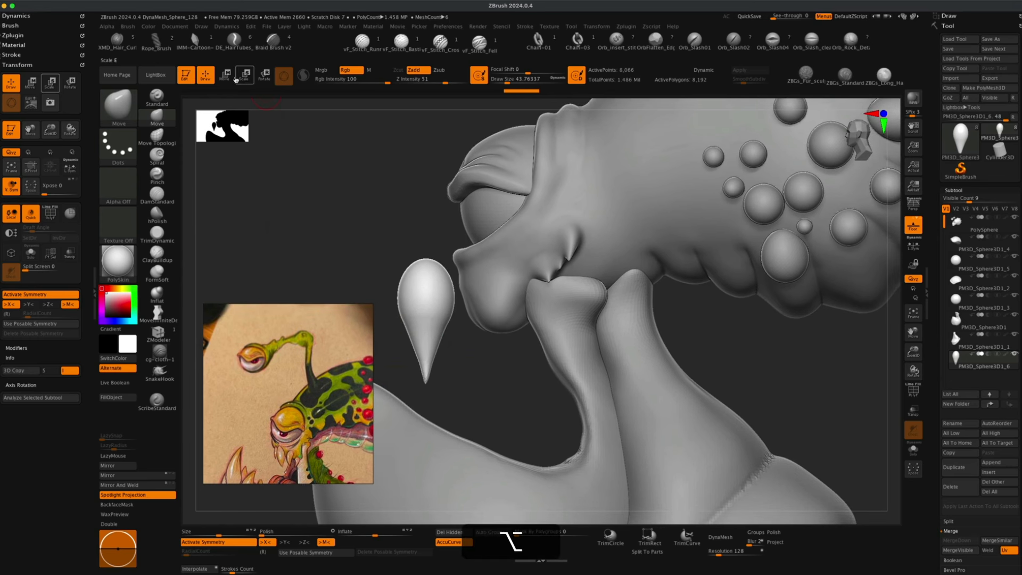
Curve the fang with the Bend Curve deformer and accept the deformation.
{"action": "left_click", "coordinate": [234, 77]}
{"action": "left_click", "coordinate": [382, 232]}
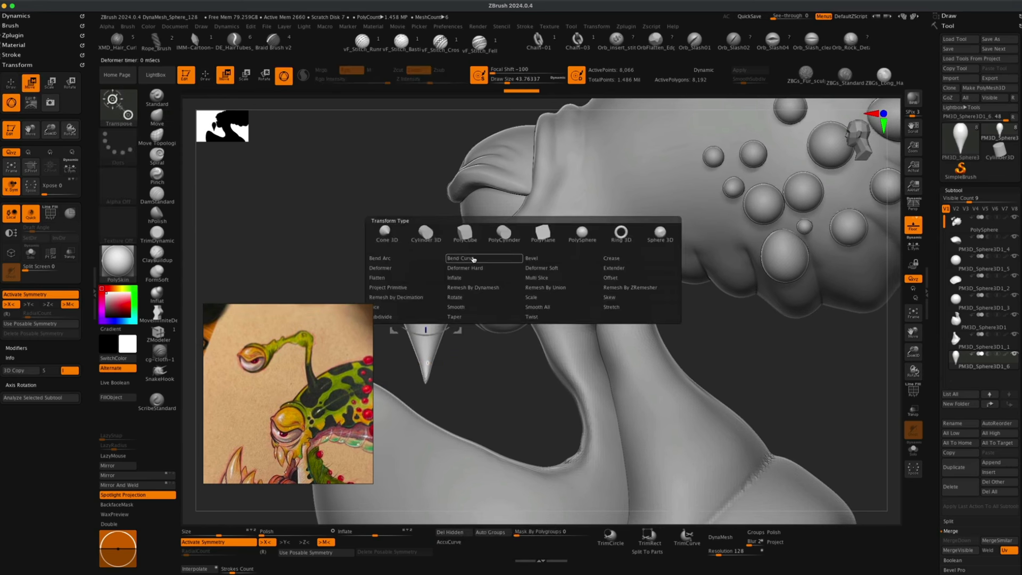
{"action": "left_click", "coordinate": [471, 260]}
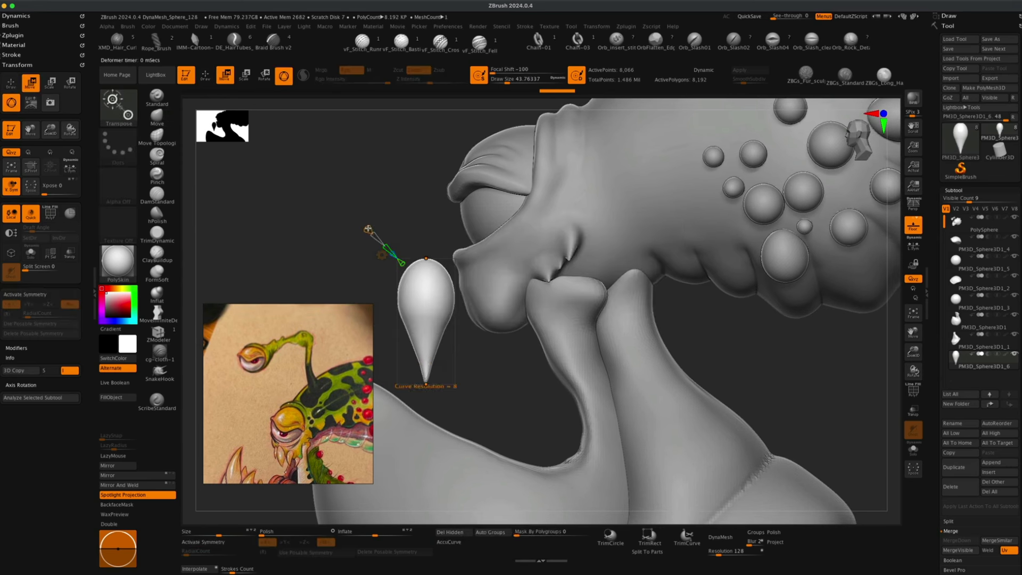
{"action": "left_click_drag", "start_coordinate": [426, 321], "coordinate": [394, 321]}
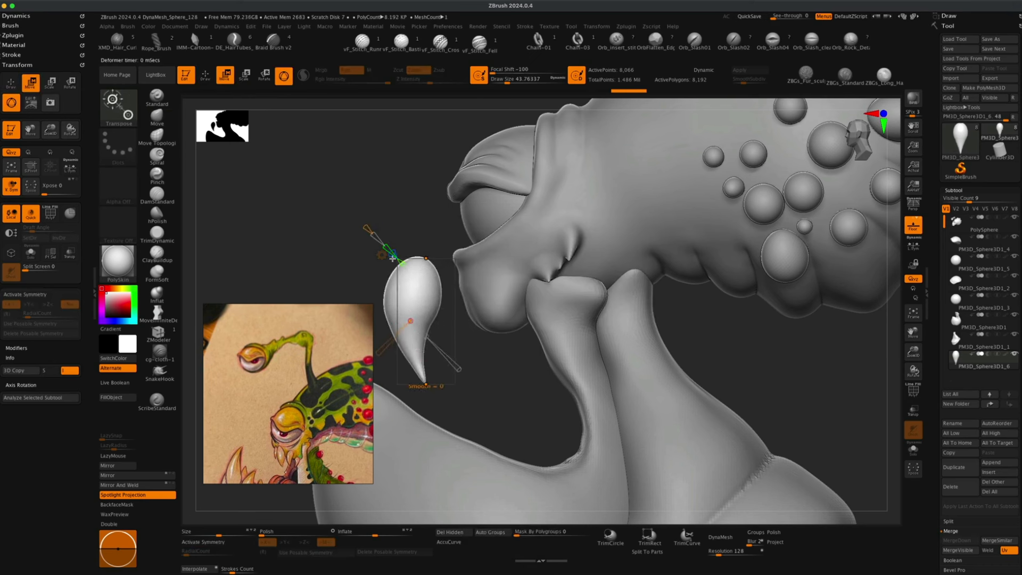
{"action": "left_click", "coordinate": [382, 255]}
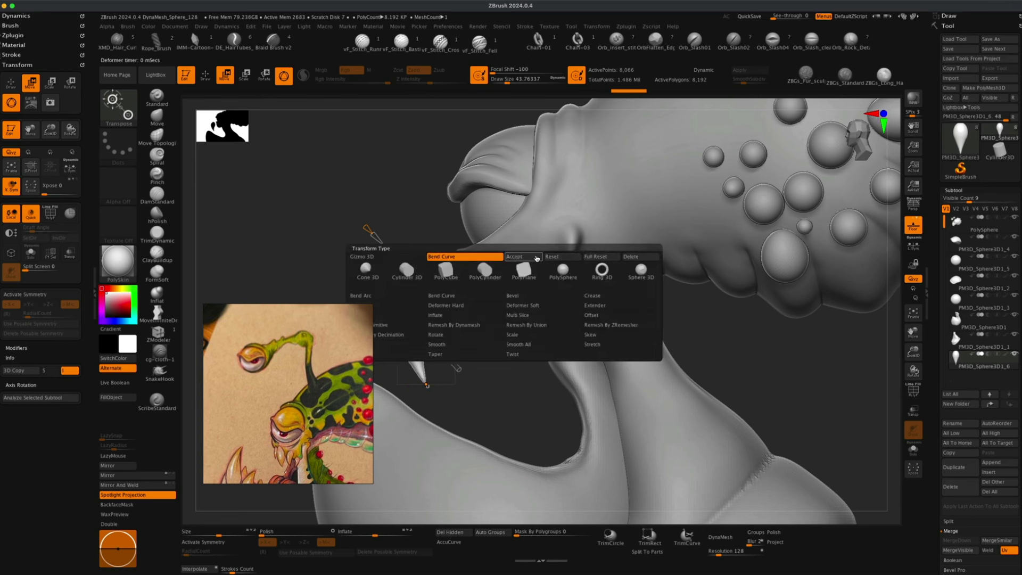
{"action": "left_click", "coordinate": [537, 257]}
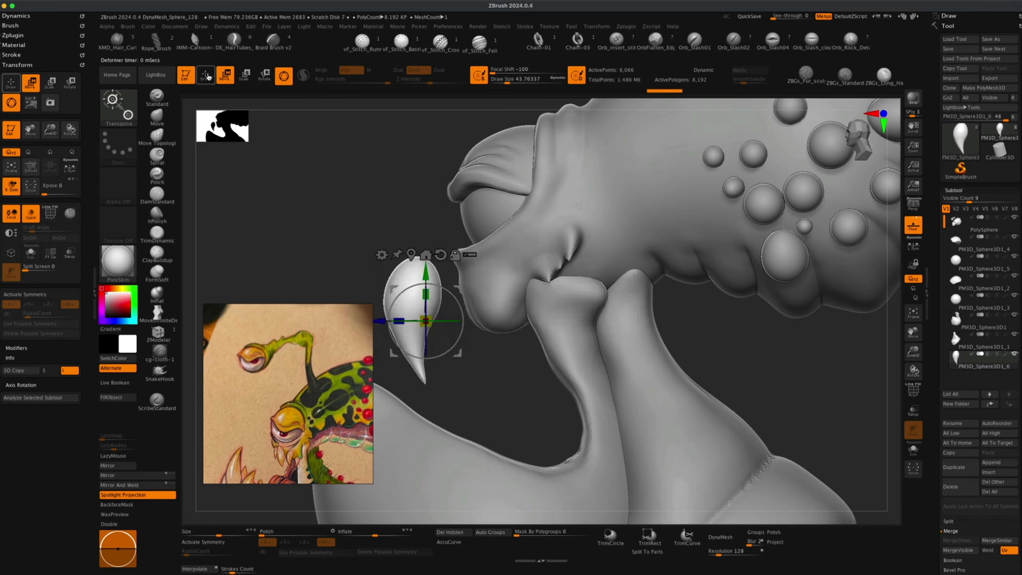
Move the fang under the snout at the corner of the mouth.
{"action": "left_click_drag", "start_coordinate": [425, 320], "coordinate": [520, 307]}
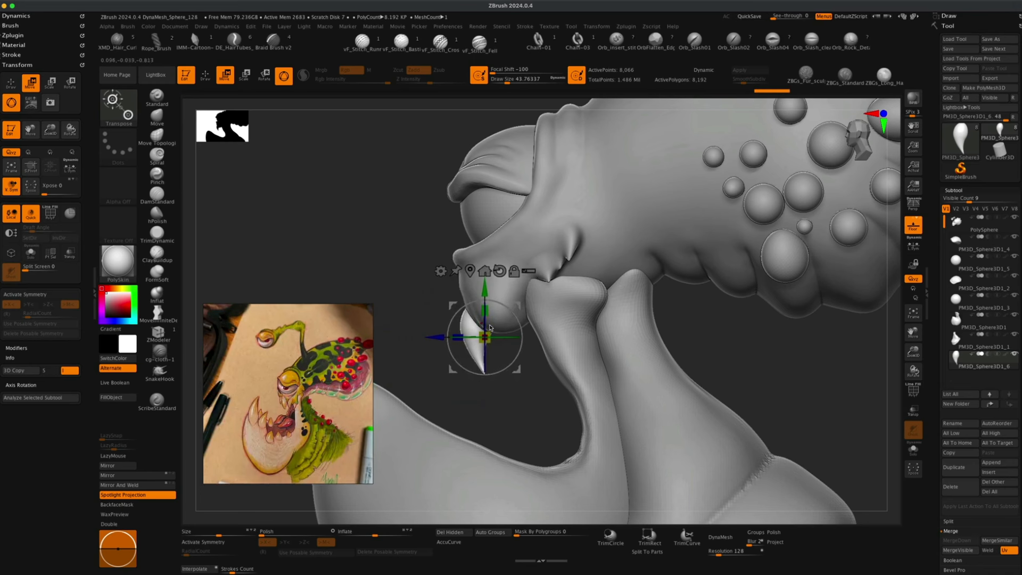
{"action": "mouse_move", "coordinate": [487, 336]}
{"action": "left_mouse_down"}
{"action": "mouse_move", "coordinate": [524, 324]}
{"action": "mouse_move", "coordinate": [527, 336]}
{"action": "left_mouse_up"}
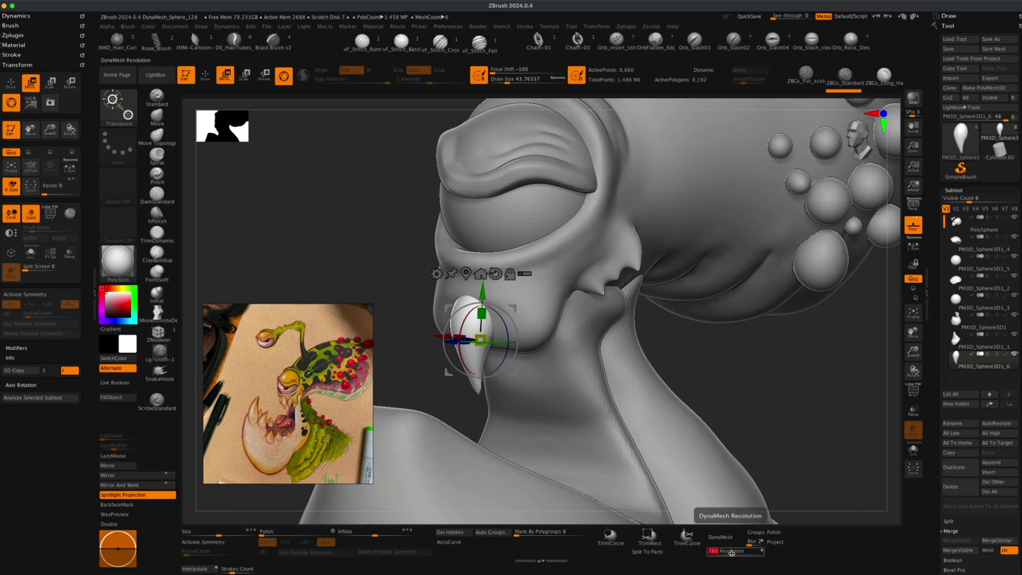
Set the DynaMesh resolution to 256 and DynaMesh the fang.
{"action": "type", "text": "256"}
{"action": "key", "text": "Return"}
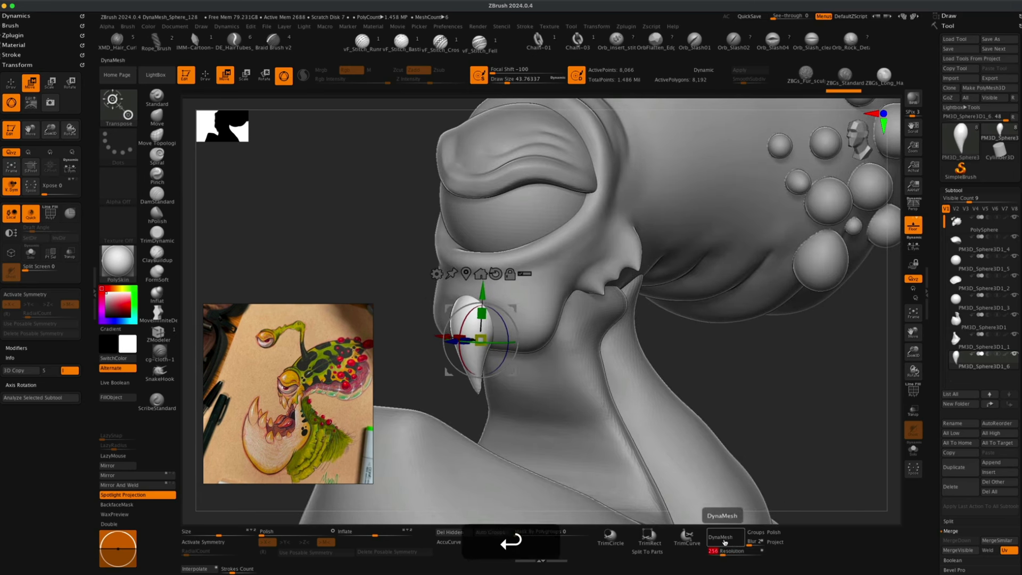
{"action": "left_click", "coordinate": [733, 538]}
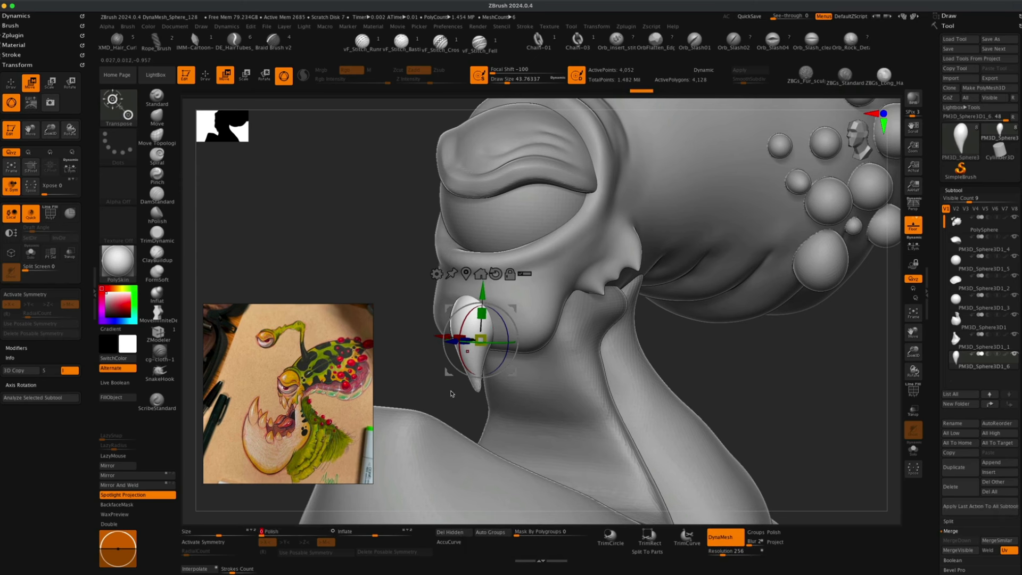
Nudge the fang into place against the snout and set the Move brush draw size to about 108.
{"action": "mouse_move", "coordinate": [426, 377]}
{"action": "left_mouse_down"}
{"action": "mouse_move", "coordinate": [415, 383]}
{"action": "mouse_move", "coordinate": [435, 388]}
{"action": "left_mouse_up"}
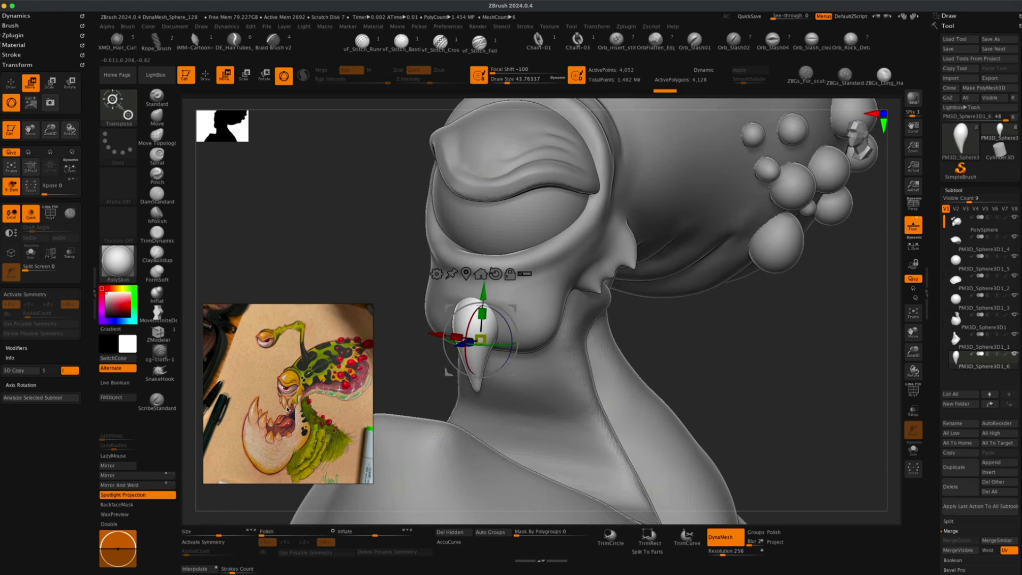
{"action": "left_click_drag", "start_coordinate": [410, 392], "coordinate": [410, 393]}
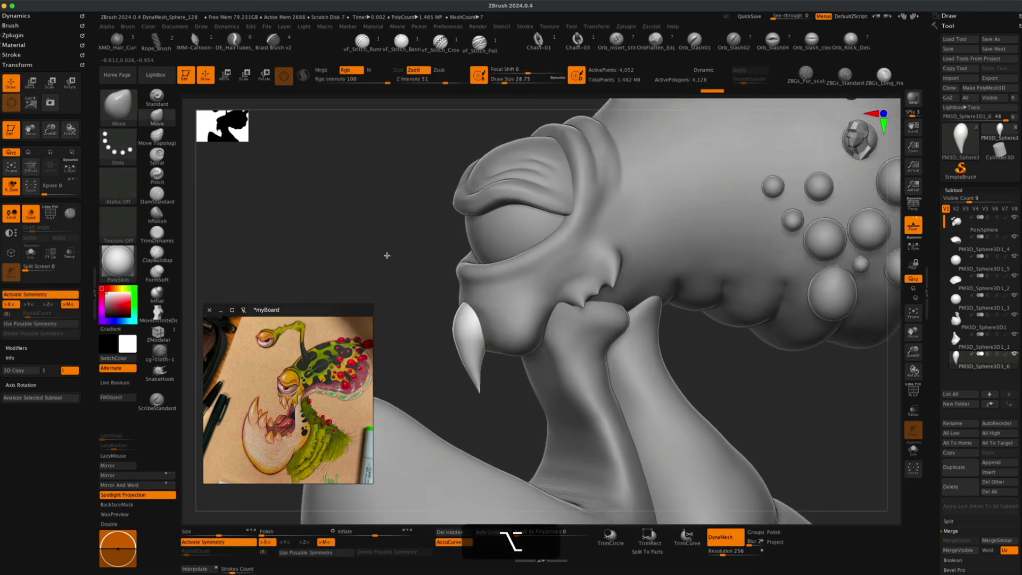
{"action": "left_click_drag", "start_coordinate": [386, 255], "coordinate": [381, 260]}
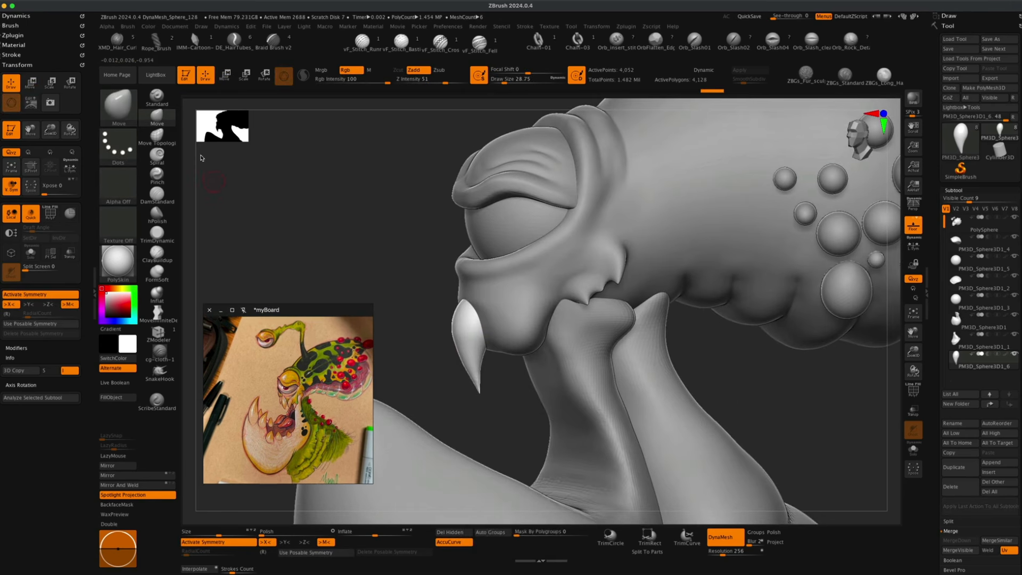
{"action": "key", "text": "s"}
{"action": "left_click_drag", "start_coordinate": [319, 227], "coordinate": [330, 229]}
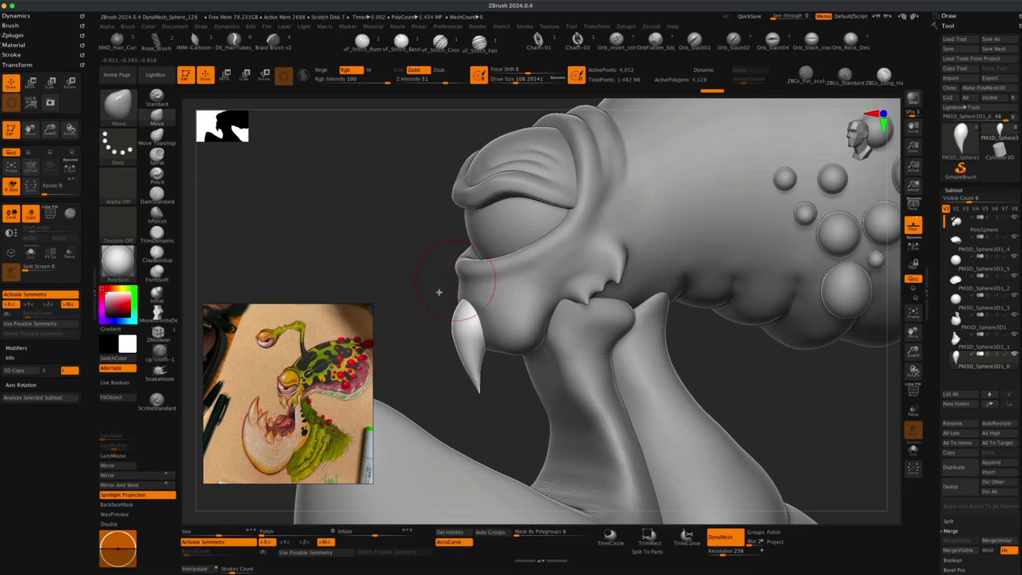
{"action": "left_click_drag", "start_coordinate": [412, 289], "coordinate": [432, 288]}
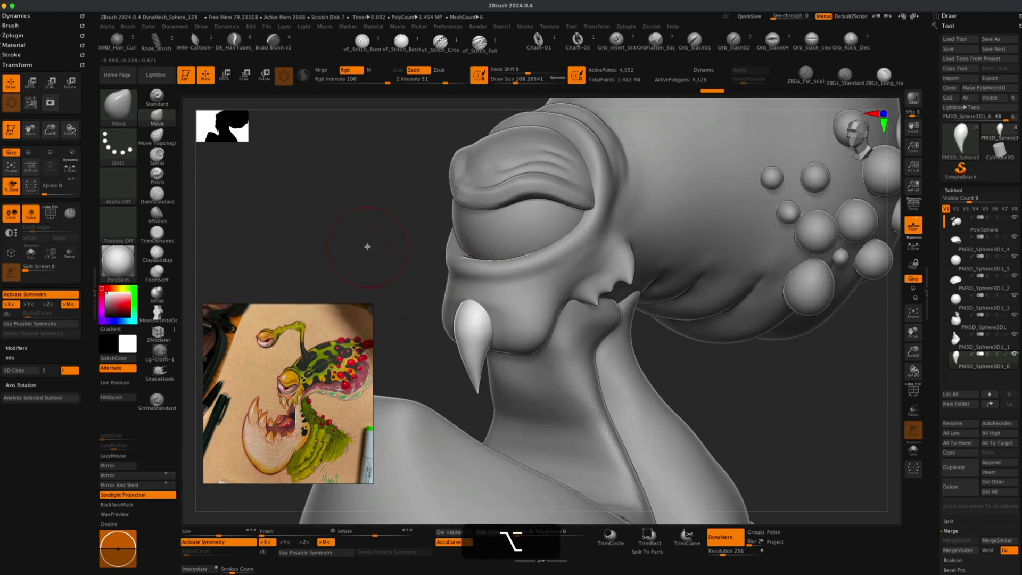
{"action": "left_click_drag", "start_coordinate": [365, 245], "coordinate": [423, 257]}
Select the head subtool, try a DamStandard crease below the eye, and undo the stroke.
{"action": "left_click", "coordinate": [487, 281], "text": "alt"}
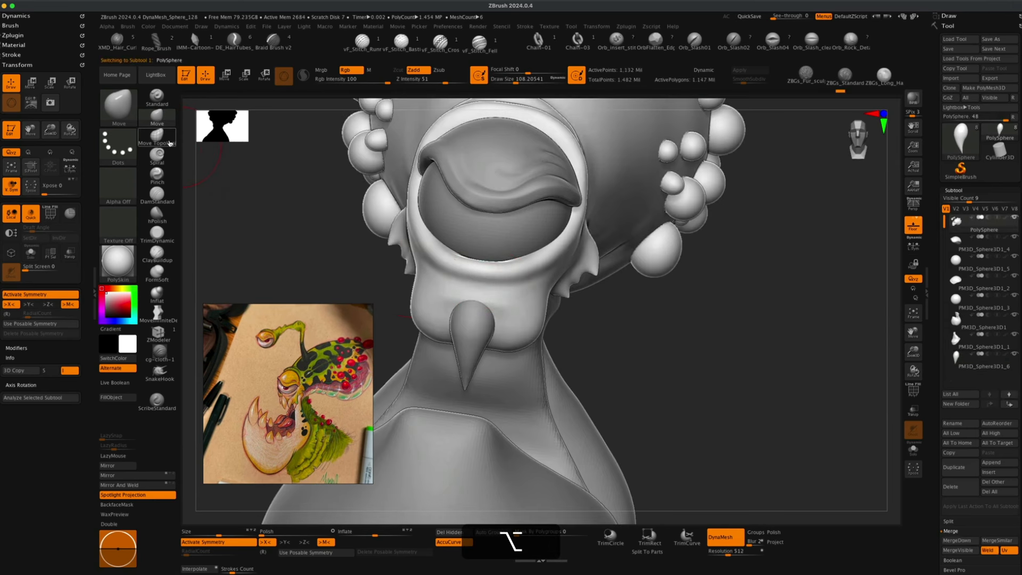
{"action": "left_click", "coordinate": [157, 195]}
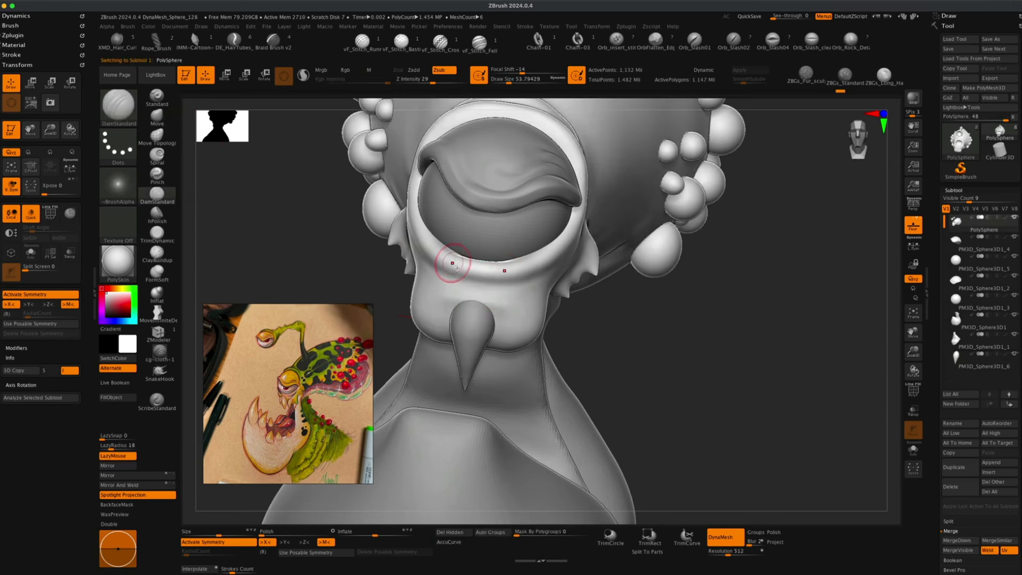
{"action": "left_click_drag", "start_coordinate": [500, 288], "coordinate": [467, 290]}
{"action": "key", "text": "super+z"}
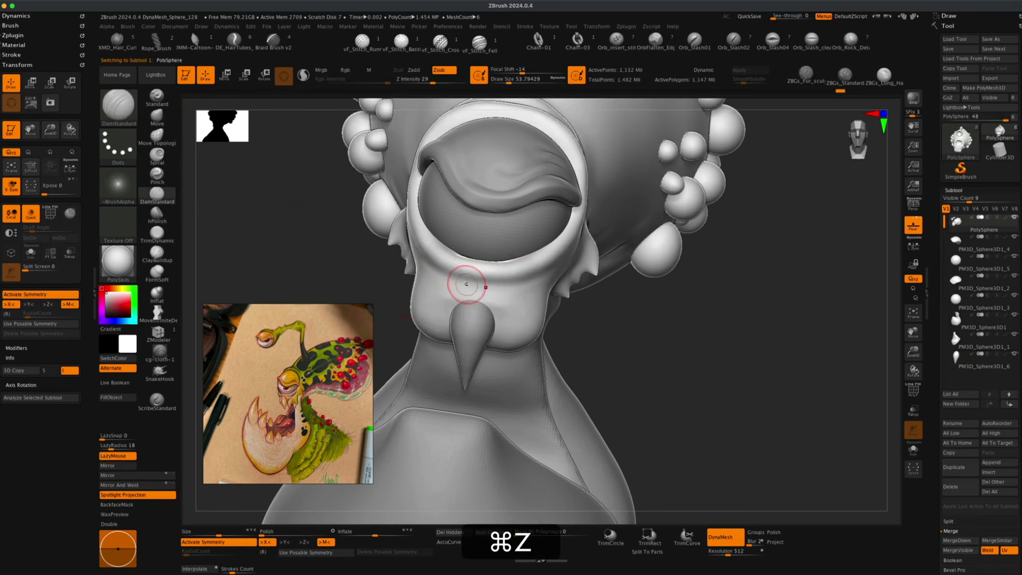
Lower the DamStandard Z Intensity to 15 and try creasing lines along the jaw, undoing the last stroke.
{"action": "left_click_drag", "start_coordinate": [432, 80], "coordinate": [422, 80]}
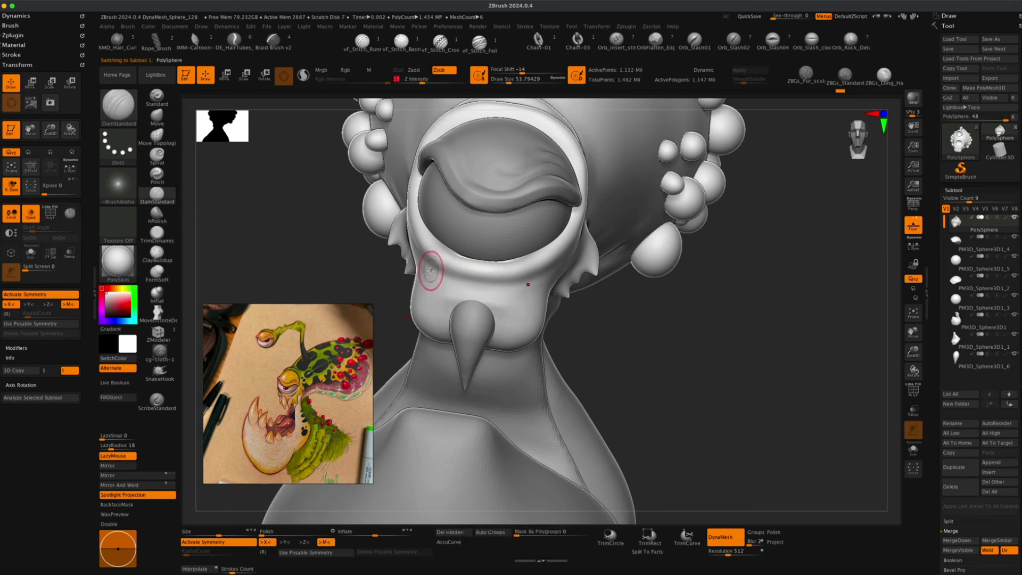
{"action": "mouse_move", "coordinate": [483, 290]}
{"action": "left_mouse_down"}
{"action": "mouse_move", "coordinate": [525, 285]}
{"action": "mouse_move", "coordinate": [565, 261]}
{"action": "left_mouse_up"}
{"action": "key", "text": "1"}
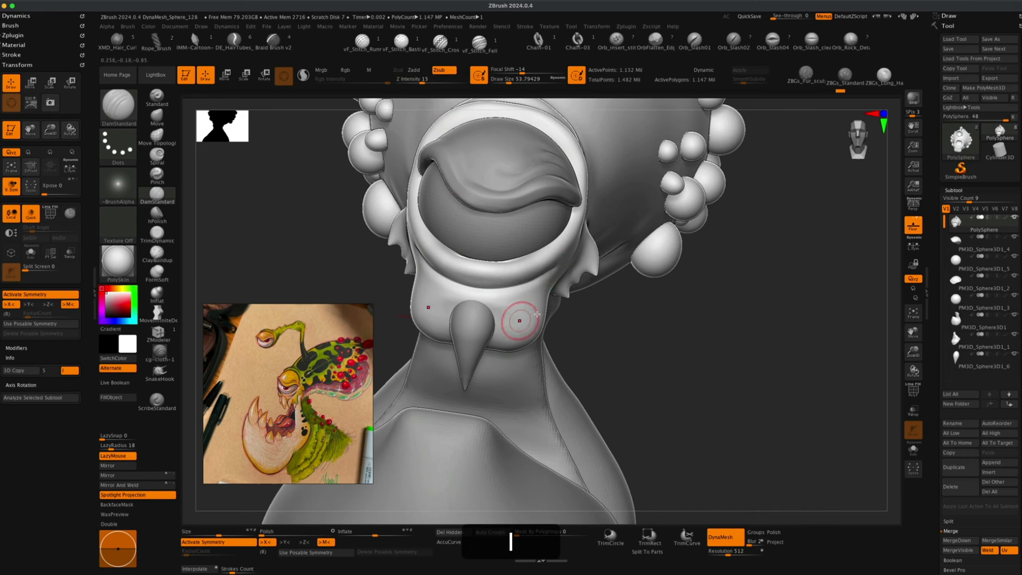
{"action": "left_click_drag", "start_coordinate": [601, 331], "coordinate": [536, 279]}
{"action": "key", "text": "shift"}
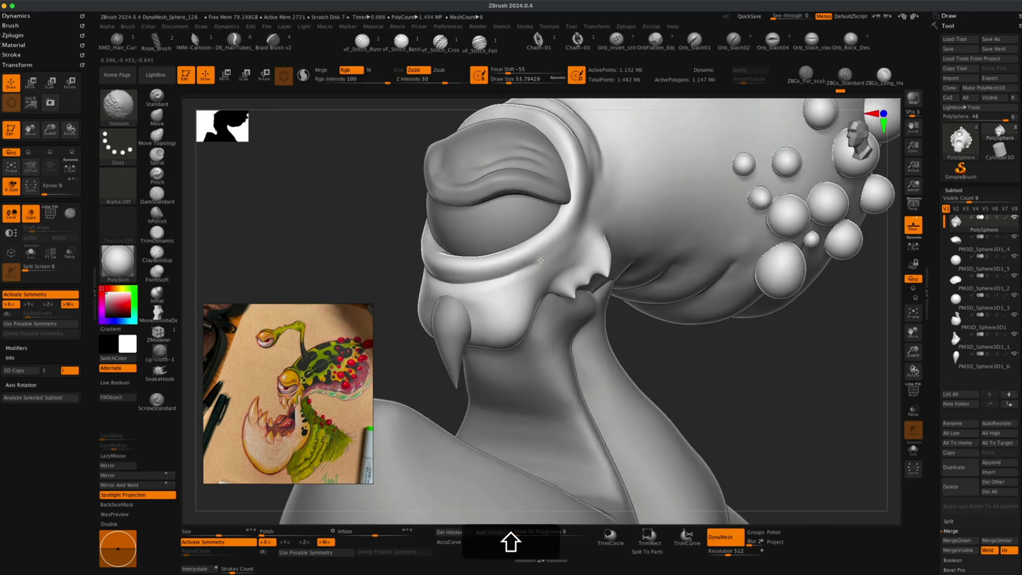
{"action": "left_click_drag", "start_coordinate": [388, 258], "coordinate": [383, 256], "text": "shift"}
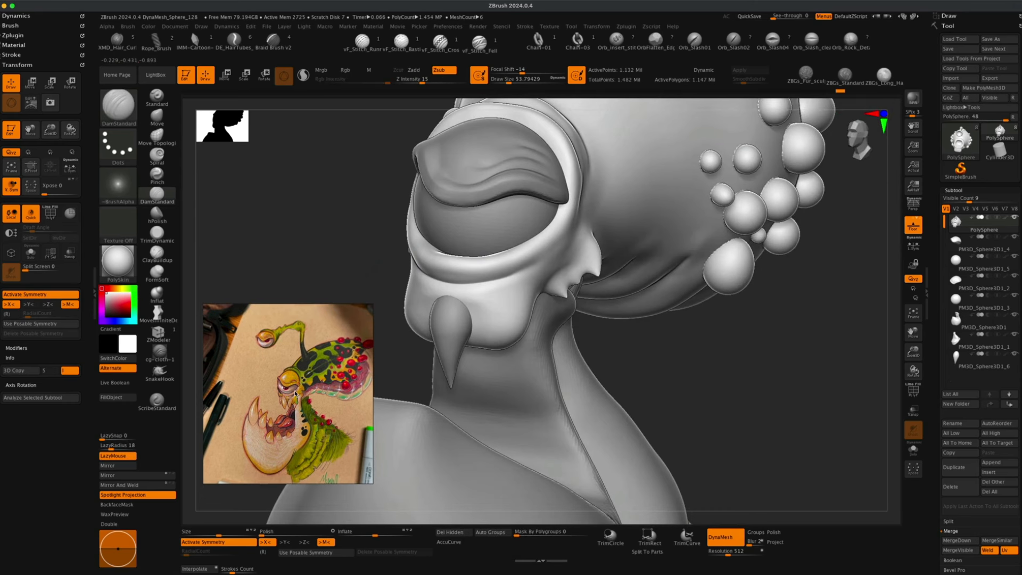
{"action": "left_click_drag", "start_coordinate": [379, 290], "coordinate": [363, 285]}
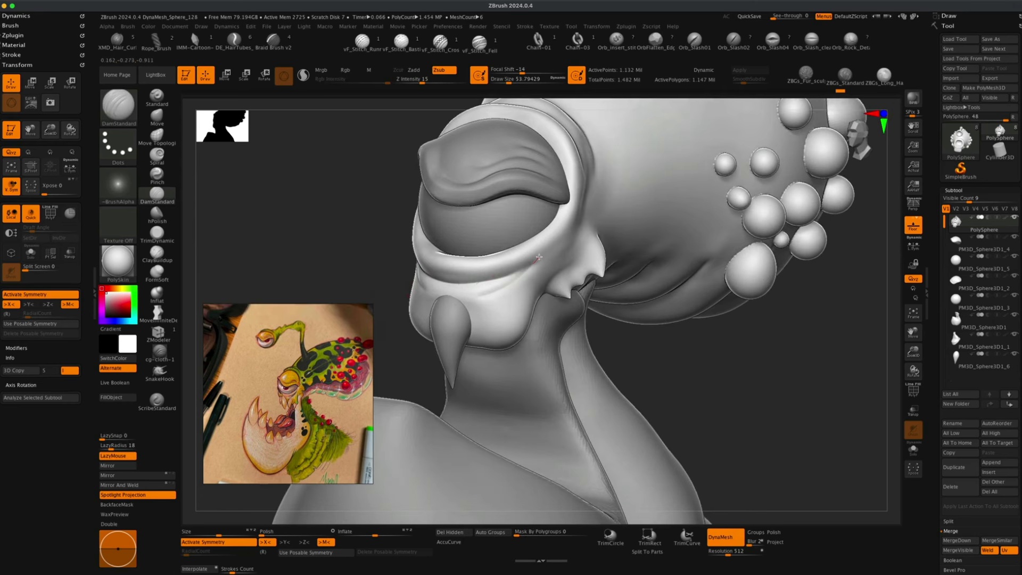
{"action": "mouse_move", "coordinate": [542, 253]}
{"action": "left_mouse_down"}
{"action": "mouse_move", "coordinate": [468, 292]}
{"action": "mouse_move", "coordinate": [502, 288]}
{"action": "mouse_move", "coordinate": [553, 246]}
{"action": "mouse_move", "coordinate": [530, 262]}
{"action": "mouse_move", "coordinate": [543, 256]}
{"action": "left_mouse_up"}
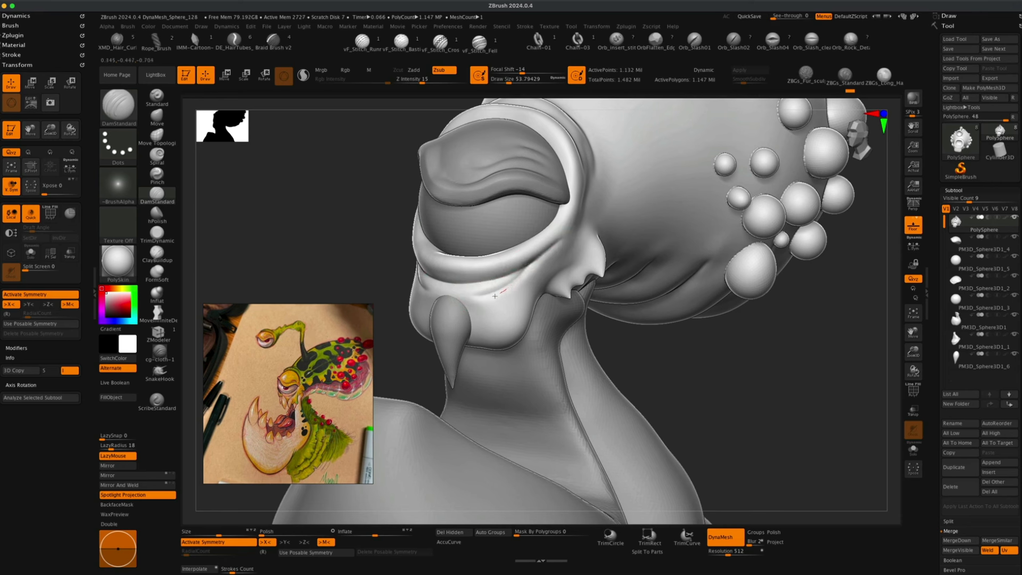
{"action": "mouse_move", "coordinate": [494, 296]}
{"action": "left_mouse_down"}
{"action": "mouse_move", "coordinate": [486, 289]}
{"action": "mouse_move", "coordinate": [531, 261]}
{"action": "left_mouse_up"}
{"action": "key", "text": "super+z"}
{"action": "mouse_move", "coordinate": [680, 362]}
{"action": "left_mouse_down", "text": "alt"}
{"action": "mouse_move", "coordinate": [672, 297]}
{"action": "mouse_move", "coordinate": [690, 342]}
{"action": "left_mouse_up", "text": "alt"}
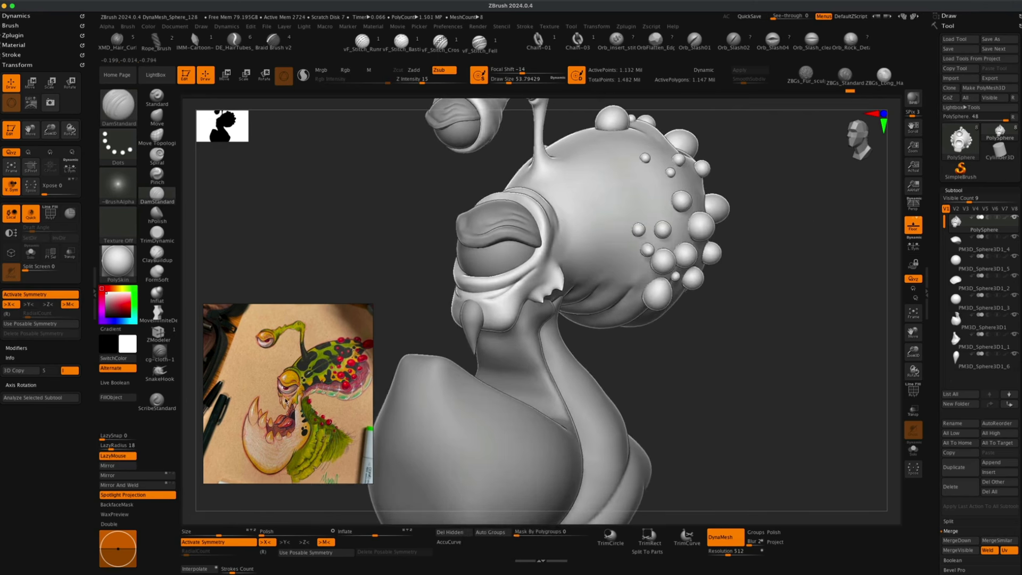
Pick the Move brush at about 145 draw size, select the fang subtool and try a move stroke, undoing it.
{"action": "left_click", "coordinate": [157, 117]}
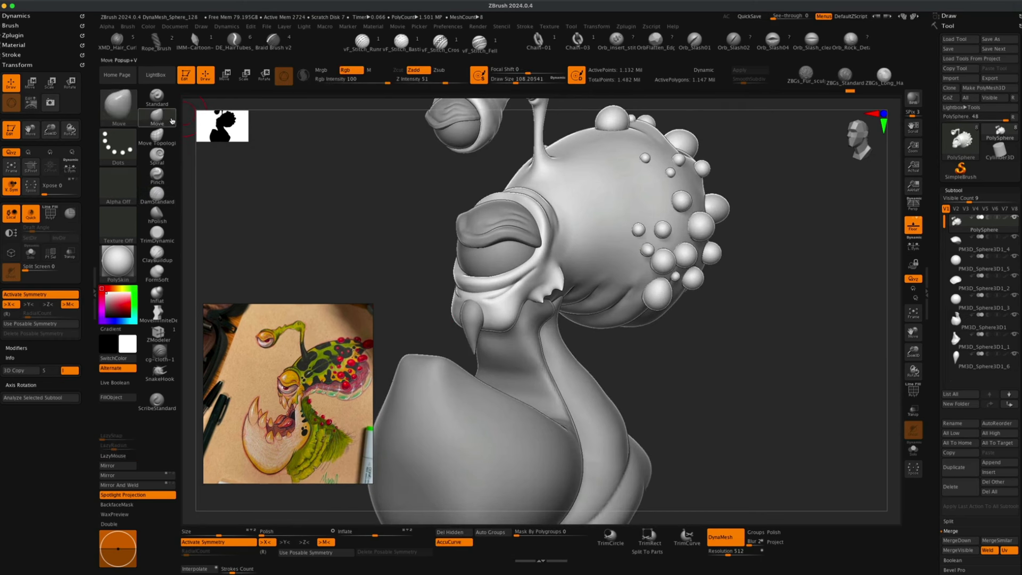
{"action": "key", "text": "b"}
{"action": "key", "text": "Escape"}
{"action": "key", "text": "s"}
{"action": "left_click_drag", "start_coordinate": [306, 205], "coordinate": [315, 204]}
{"action": "left_click", "coordinate": [469, 305], "text": "alt"}
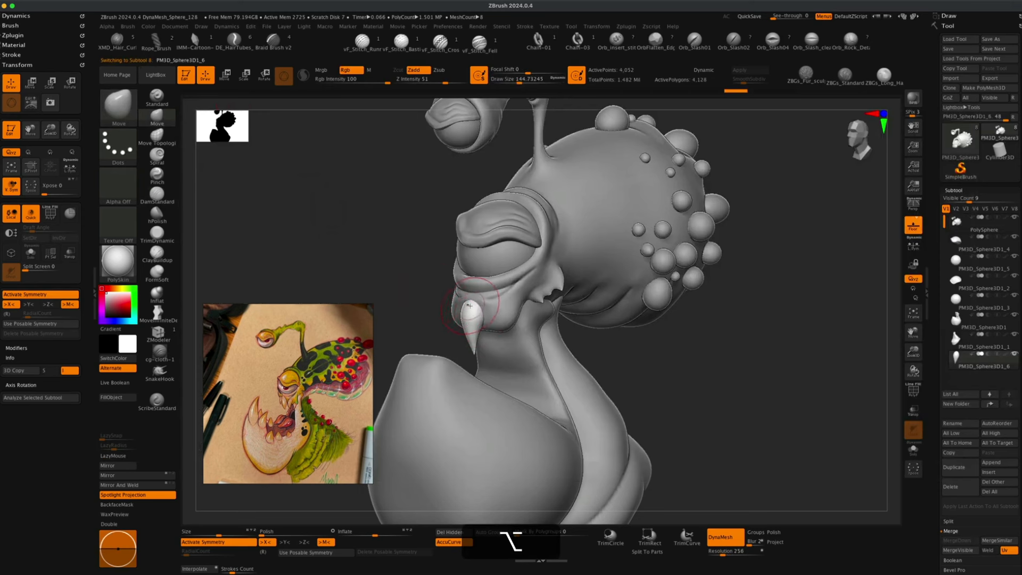
{"action": "left_click_drag", "start_coordinate": [393, 268], "coordinate": [382, 295]}
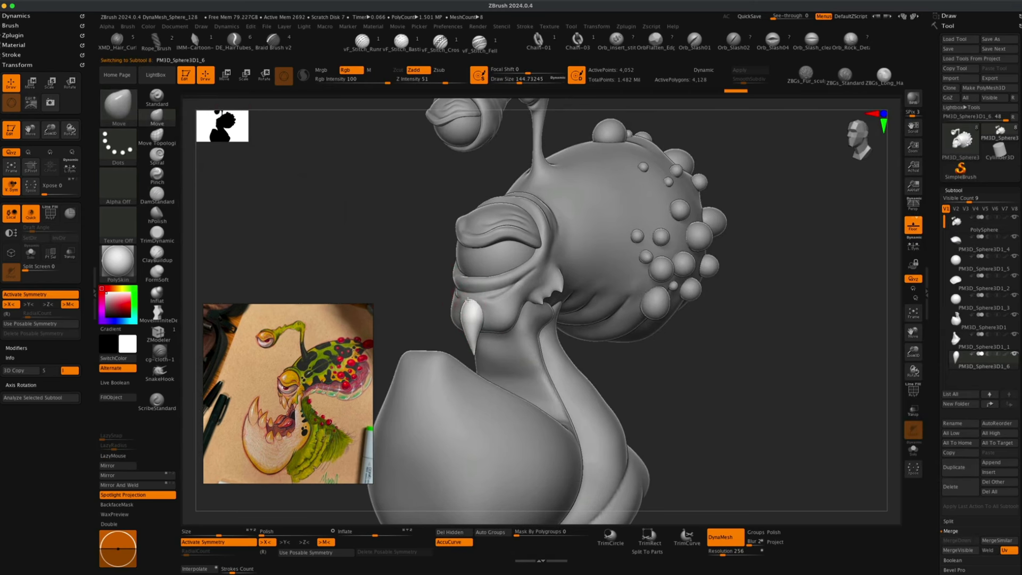
{"action": "key", "text": "super+z"}
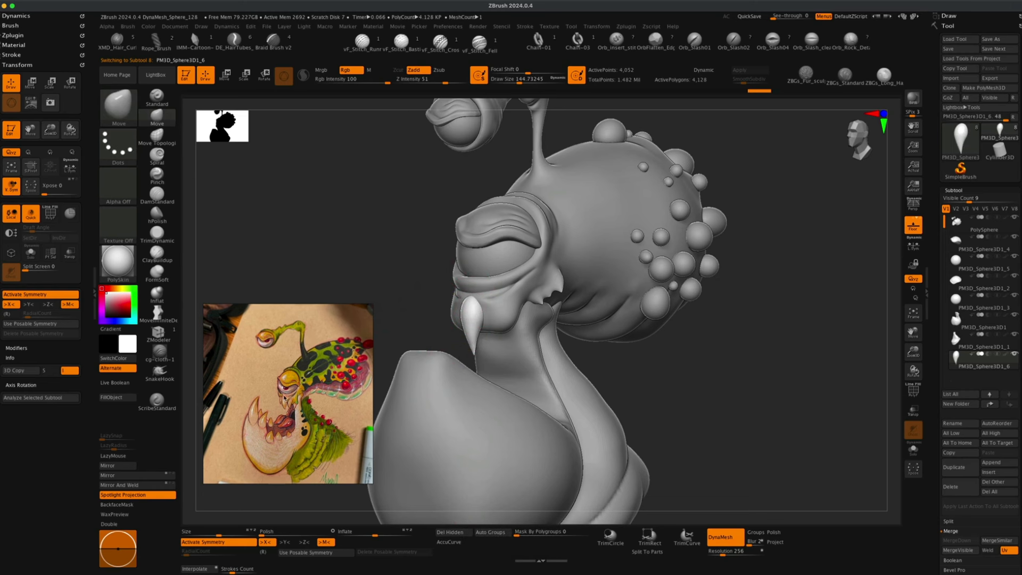
Duplicate the fang subtool and switch to the transform gizmo.
{"action": "mouse_move", "coordinate": [382, 333]}
{"action": "left_mouse_down", "text": "alt"}
{"action": "mouse_move", "coordinate": [416, 296]}
{"action": "mouse_move", "coordinate": [397, 301]}
{"action": "mouse_move", "coordinate": [422, 303]}
{"action": "mouse_move", "coordinate": [413, 312]}
{"action": "mouse_move", "coordinate": [432, 296]}
{"action": "left_mouse_up", "text": "alt"}
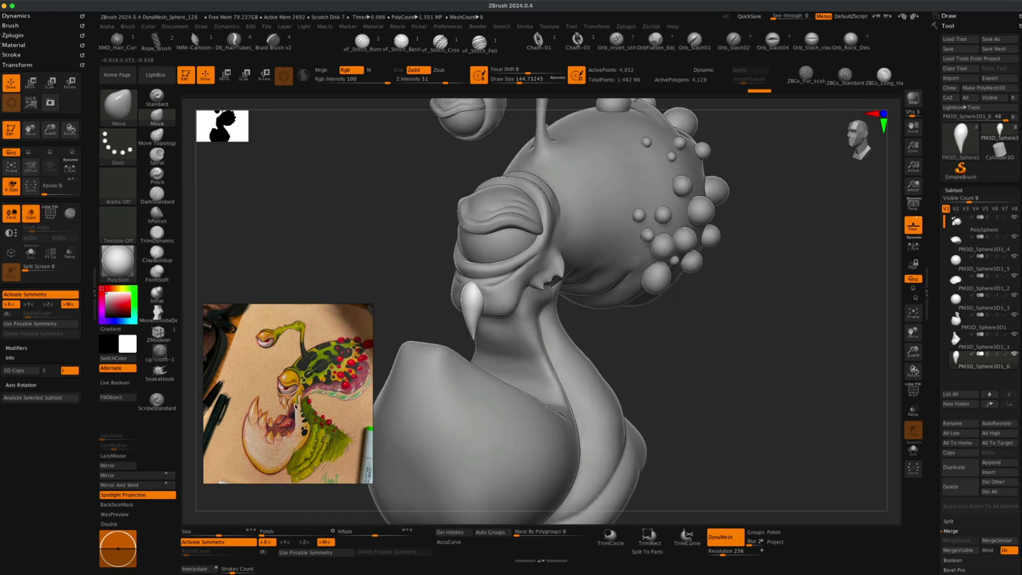
{"action": "left_click", "coordinate": [954, 467]}
{"action": "left_click", "coordinate": [225, 75]}
{"action": "left_click_drag", "start_coordinate": [354, 251], "coordinate": [455, 304]}
{"action": "key", "text": "super+z"}
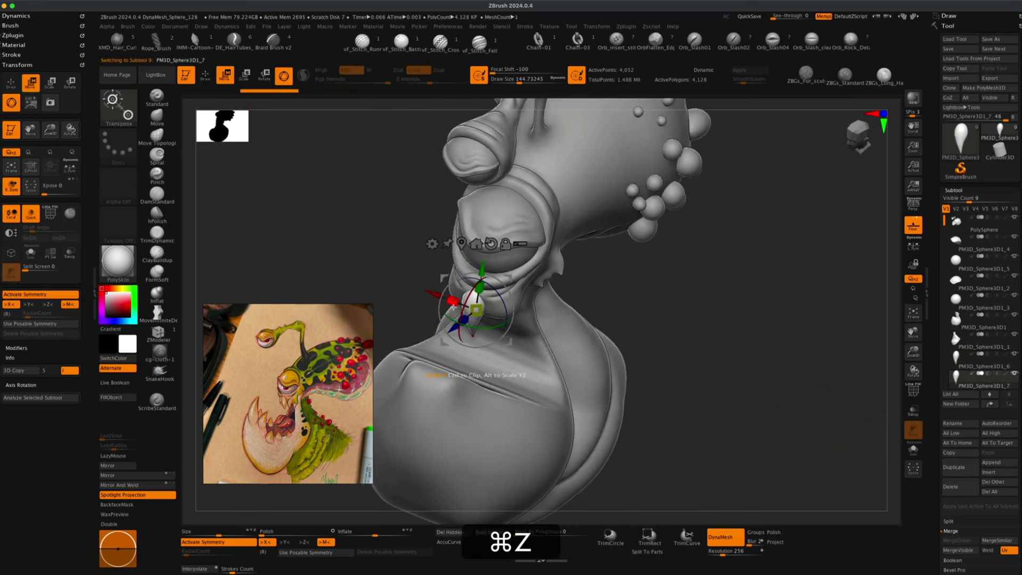
Turn off symmetry and move the duplicate fang down beside the first one with the gizmo.
{"action": "key", "text": "x"}
{"action": "left_click_drag", "start_coordinate": [432, 294], "coordinate": [459, 304]}
{"action": "left_click_drag", "start_coordinate": [657, 302], "coordinate": [651, 270]}
{"action": "left_click_drag", "start_coordinate": [678, 330], "coordinate": [725, 383], "text": "alt"}
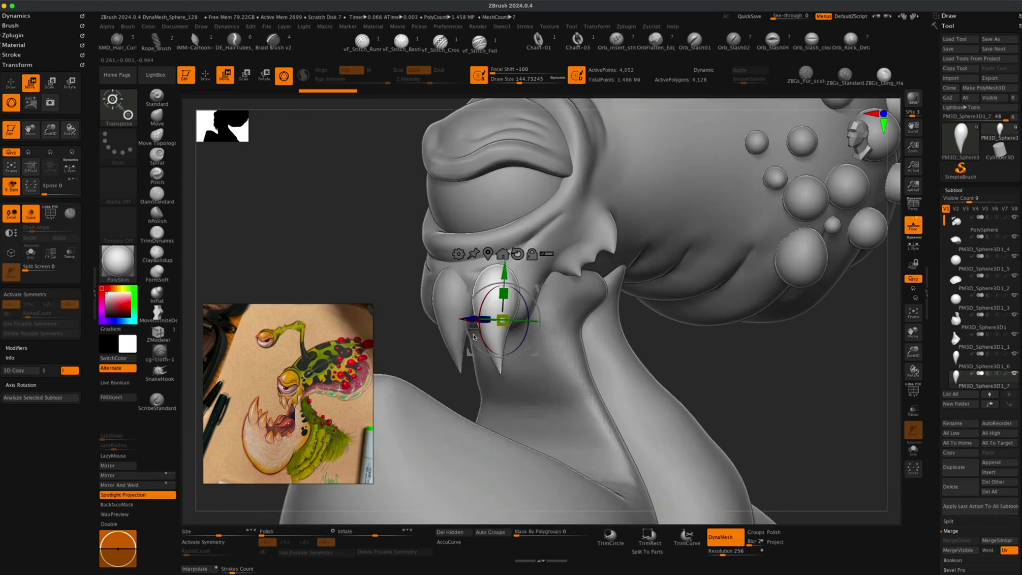
{"action": "left_click_drag", "start_coordinate": [508, 319], "coordinate": [497, 358]}
{"action": "left_click_drag", "start_coordinate": [692, 346], "coordinate": [543, 354]}
{"action": "key", "text": "ctrl+shift+d"}
Select the throat subtool and switch back to the Move brush.
{"action": "left_click", "coordinate": [546, 358], "text": "alt"}
{"action": "left_click_drag", "start_coordinate": [495, 391], "coordinate": [464, 350], "text": "alt"}
{"action": "key", "text": "b"}
{"action": "key", "text": "m"}
{"action": "key", "text": "v"}
{"action": "key", "text": "s"}
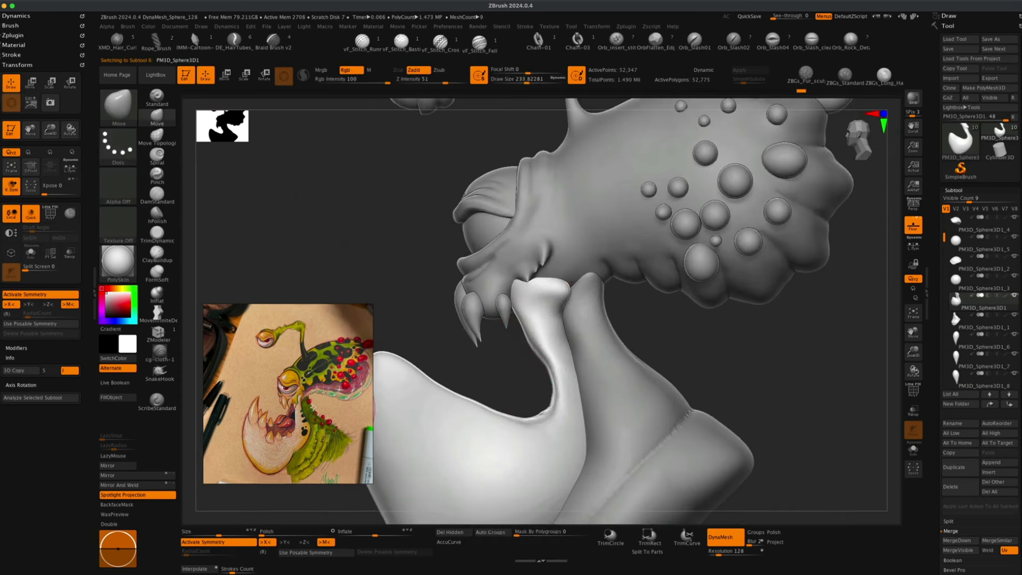
{"action": "left_click_drag", "start_coordinate": [524, 323], "coordinate": [513, 331]}
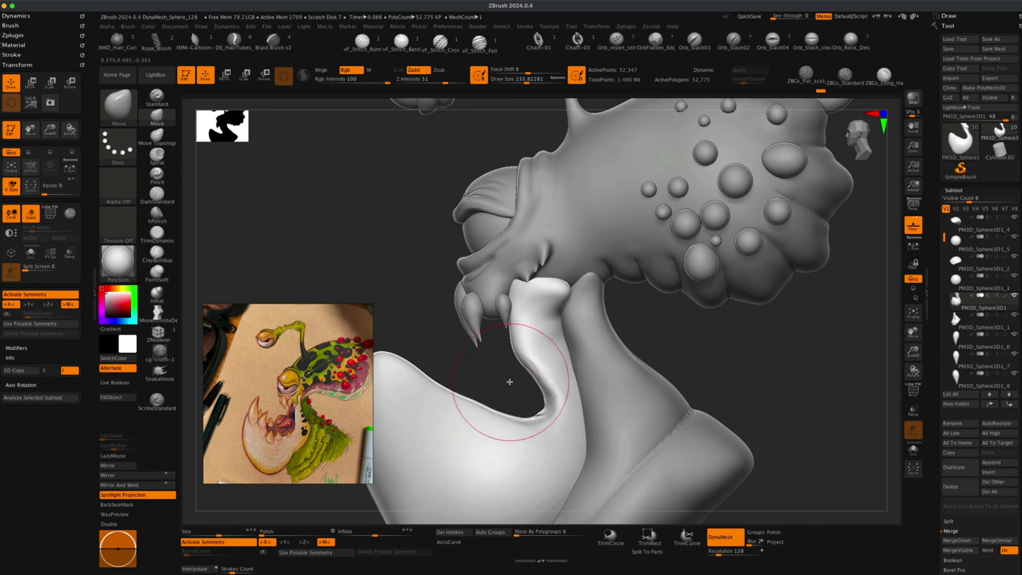
Reduce the Move brush draw size to about 90 and shape the top of the throat under the jaw.
{"action": "key", "text": "s"}
{"action": "left_click_drag", "start_coordinate": [510, 381], "coordinate": [504, 382]}
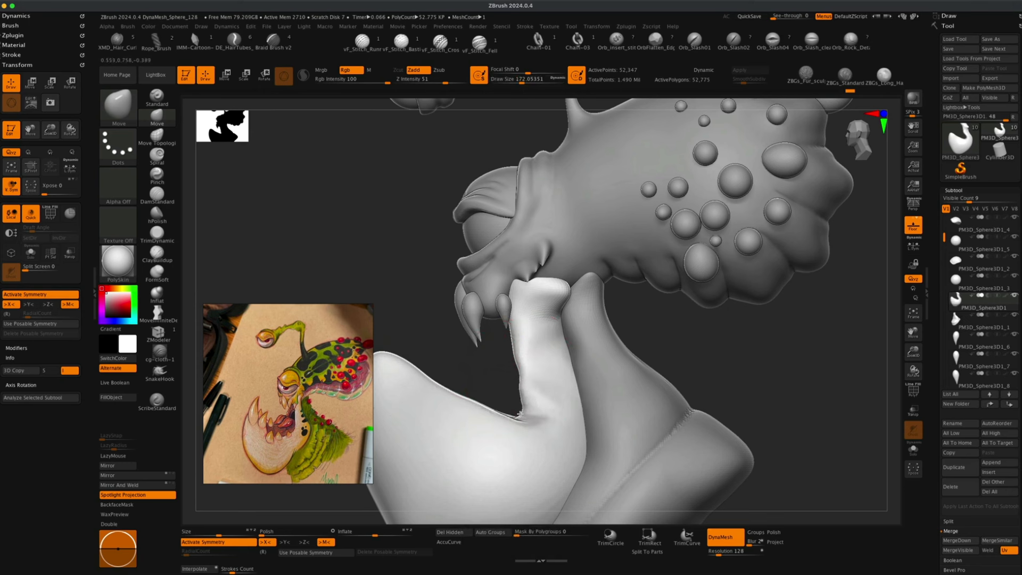
{"action": "key", "text": "s"}
{"action": "left_click_drag", "start_coordinate": [508, 382], "coordinate": [519, 382]}
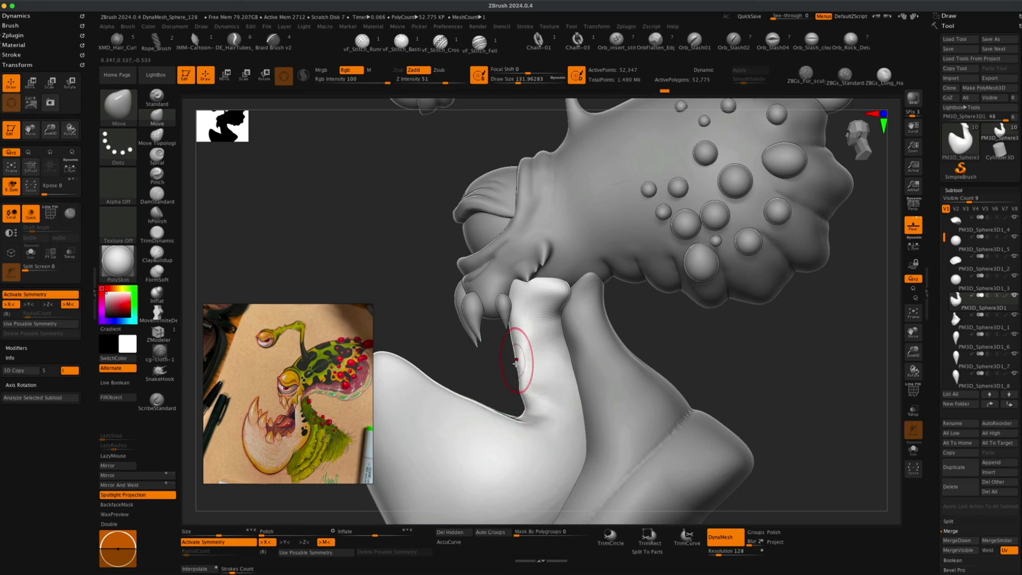
{"action": "key", "text": "s"}
{"action": "left_click_drag", "start_coordinate": [503, 384], "coordinate": [495, 384]}
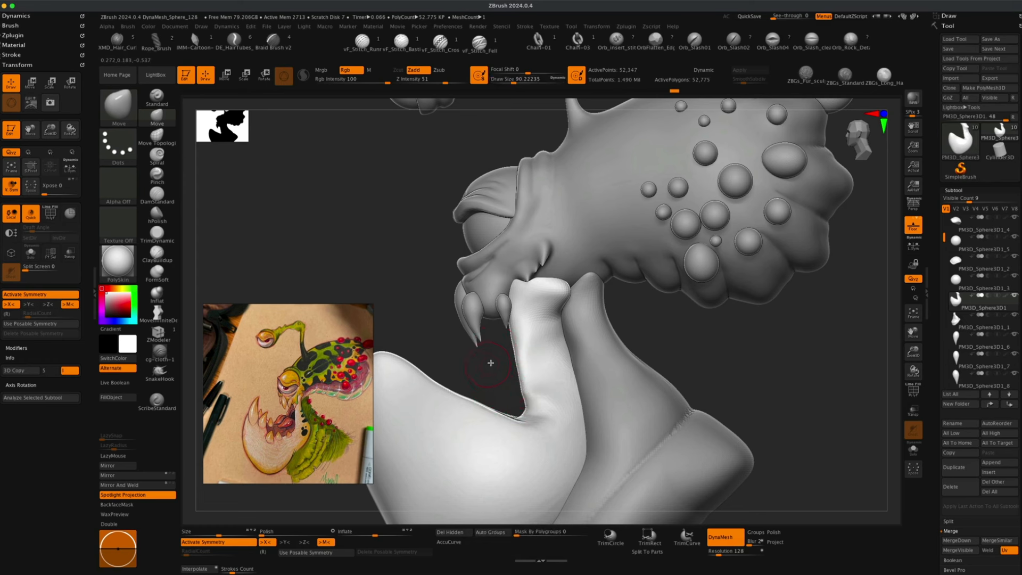
{"action": "key", "text": "shift"}
{"action": "left_click_drag", "start_coordinate": [510, 369], "coordinate": [508, 346], "text": "alt"}
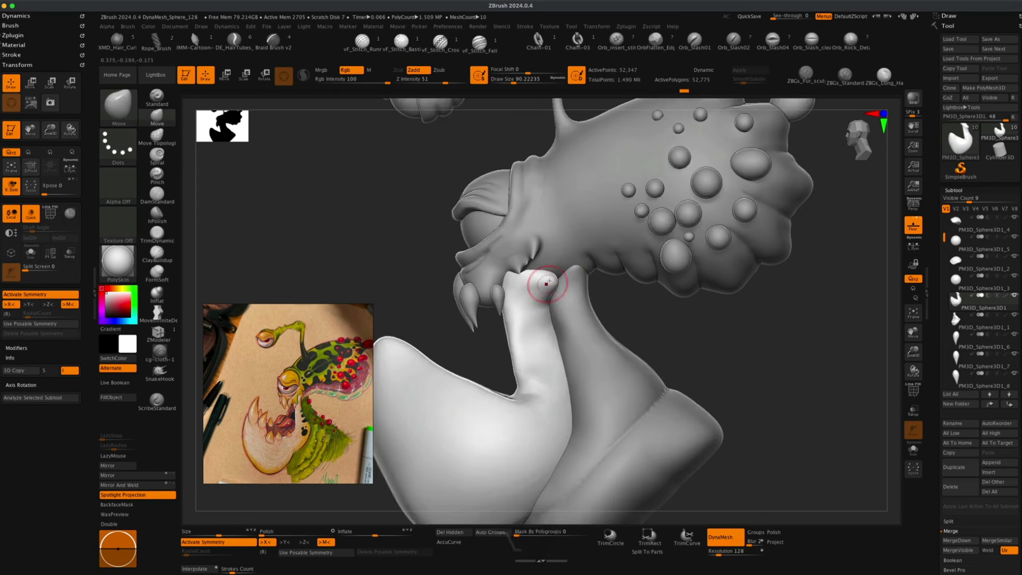
{"action": "left_click_drag", "start_coordinate": [543, 286], "coordinate": [529, 282]}
Select the head subtool and switch to the Inflat brush at about 37 draw size.
{"action": "left_click_drag", "start_coordinate": [406, 310], "coordinate": [472, 306]}
{"action": "left_click", "coordinate": [503, 289], "text": "alt"}
{"action": "mouse_move", "coordinate": [648, 320]}
{"action": "left_mouse_down", "text": "alt"}
{"action": "mouse_move", "coordinate": [632, 361]}
{"action": "mouse_move", "coordinate": [612, 356]}
{"action": "left_mouse_up", "text": "alt"}
{"action": "left_click_drag", "start_coordinate": [392, 265], "coordinate": [394, 280], "text": "alt"}
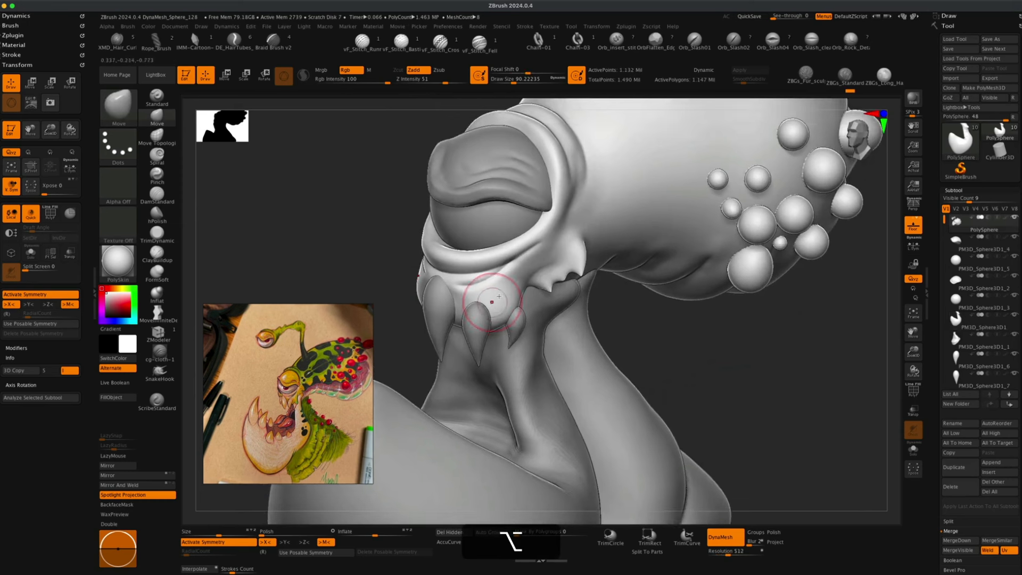
{"action": "left_click", "coordinate": [157, 293]}
{"action": "key", "text": "s"}
{"action": "left_click_drag", "start_coordinate": [299, 255], "coordinate": [294, 255]}
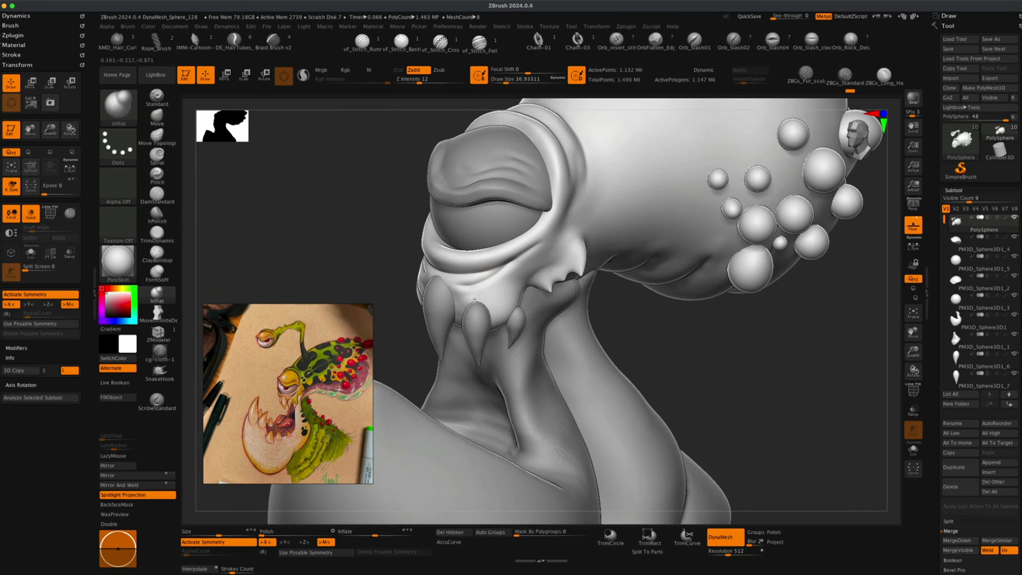
Try inflate strokes along the jaw and undo them.
{"action": "key", "text": "super+z"}
{"action": "key", "text": "alt+super+z"}
{"action": "key", "text": "alt+super+z"}
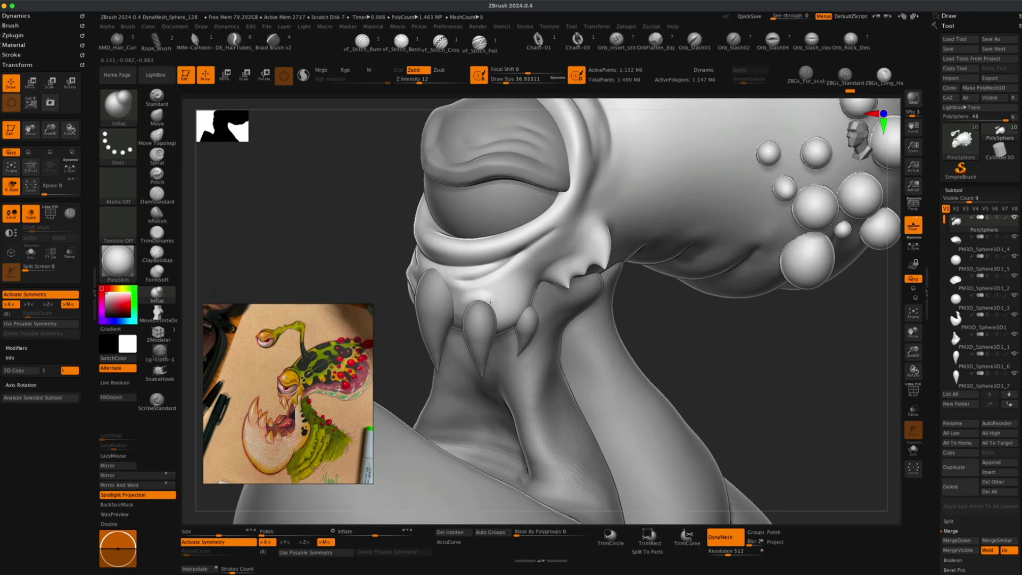
{"action": "left_click_drag", "start_coordinate": [663, 328], "coordinate": [506, 313]}
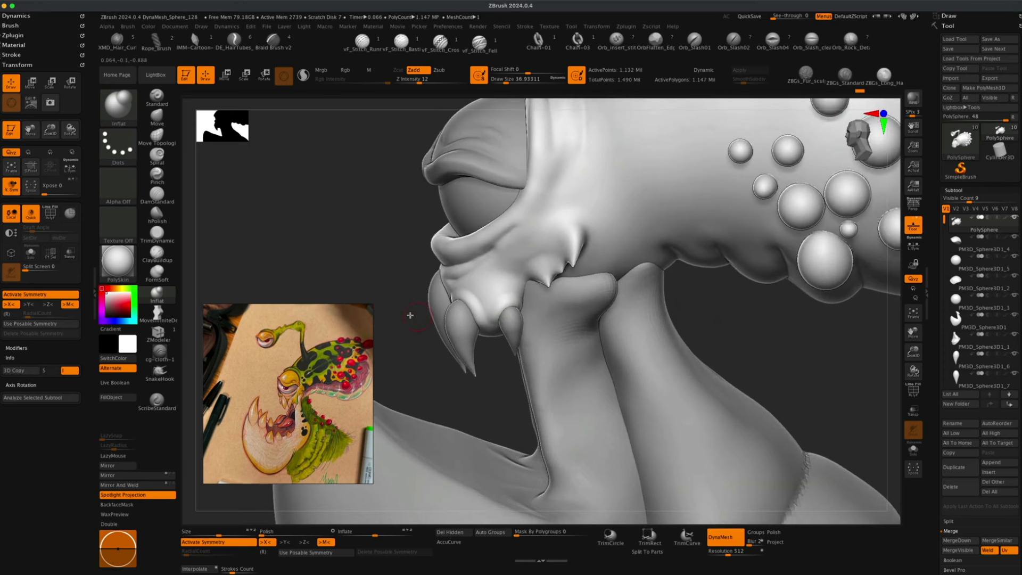
{"action": "mouse_move", "coordinate": [410, 315]}
{"action": "left_mouse_down"}
{"action": "mouse_move", "coordinate": [381, 283]}
{"action": "mouse_move", "coordinate": [498, 290]}
{"action": "left_mouse_up"}
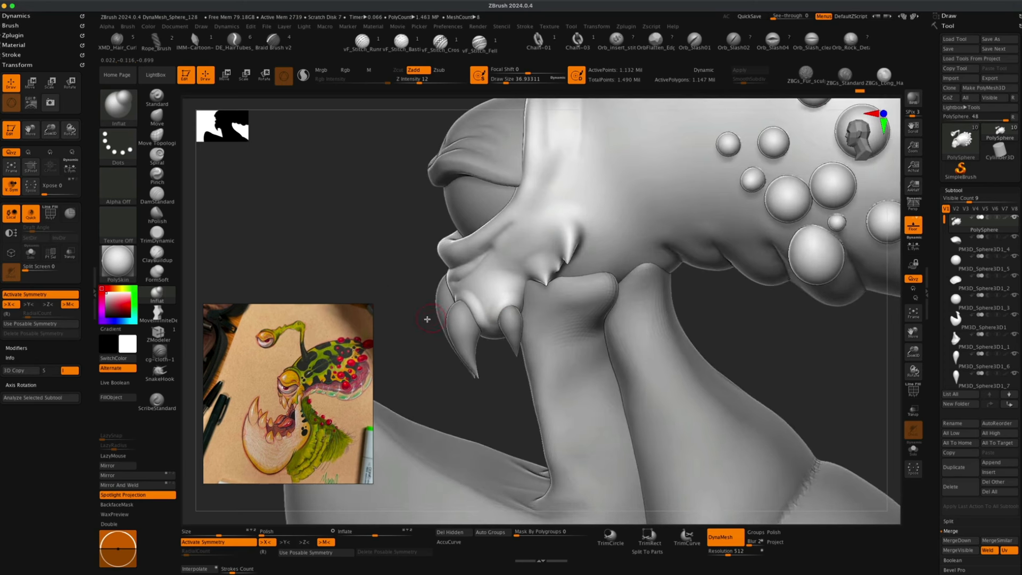
{"action": "mouse_move", "coordinate": [427, 319]}
{"action": "left_mouse_down"}
{"action": "mouse_move", "coordinate": [415, 319]}
{"action": "mouse_move", "coordinate": [456, 324]}
{"action": "mouse_move", "coordinate": [442, 311]}
{"action": "left_mouse_up"}
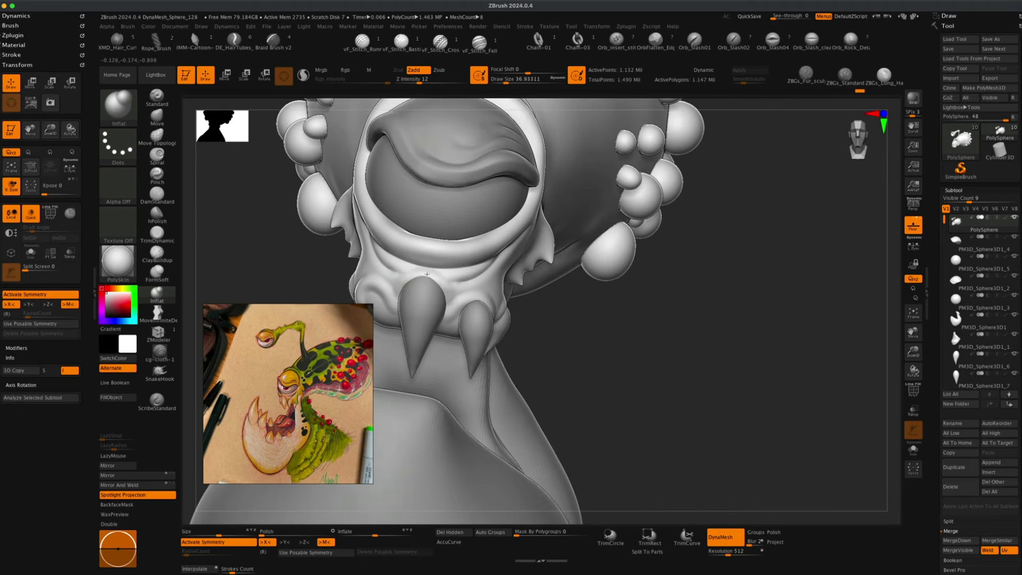
{"action": "key", "text": "super+z"}
{"action": "key", "text": "super+z"}
{"action": "key", "text": "super+z"}
{"action": "key", "text": "super+z"}
{"action": "key", "text": "shift"}
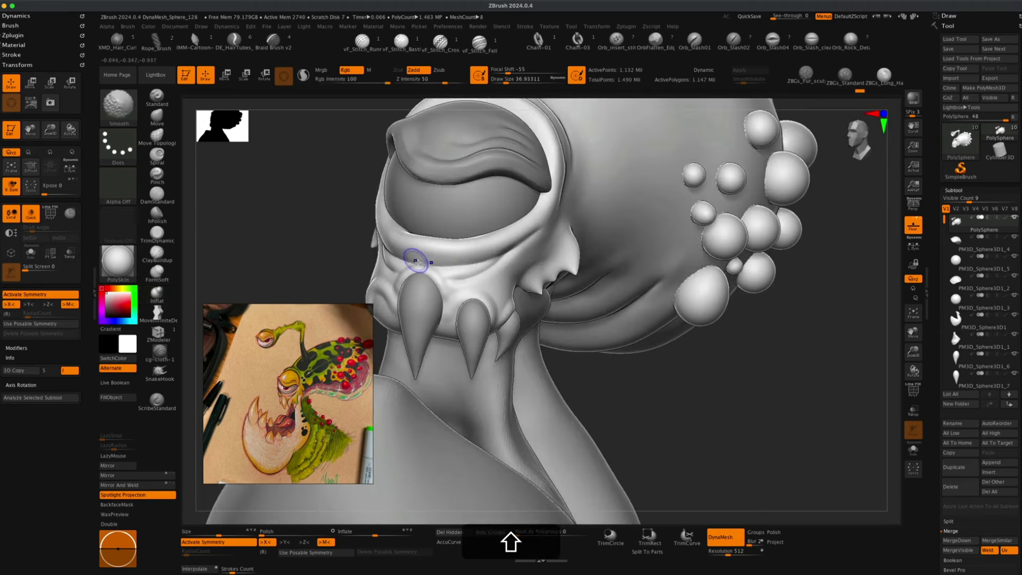
Select the two side fangs and mirror each one across to the other side of the mouth.
{"action": "mouse_move", "coordinate": [628, 386]}
{"action": "left_mouse_down", "text": "alt"}
{"action": "mouse_move", "coordinate": [607, 341]}
{"action": "mouse_move", "coordinate": [616, 365]}
{"action": "mouse_move", "coordinate": [479, 293]}
{"action": "left_mouse_up", "text": "alt"}
{"action": "key", "text": "shift"}
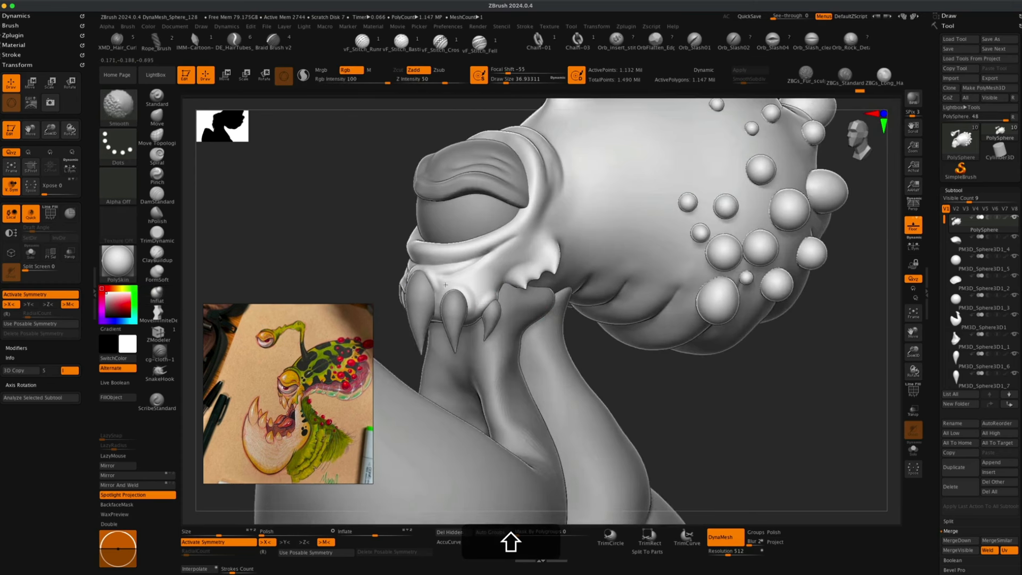
{"action": "left_click", "coordinate": [472, 300], "text": "alt+shift"}
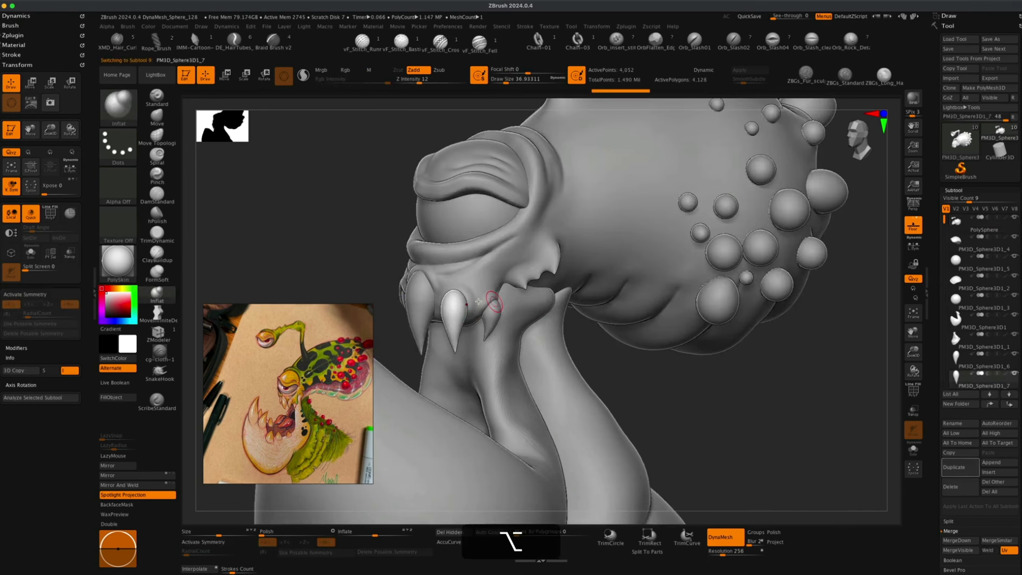
{"action": "left_click", "coordinate": [149, 475]}
{"action": "left_click", "coordinate": [149, 486]}
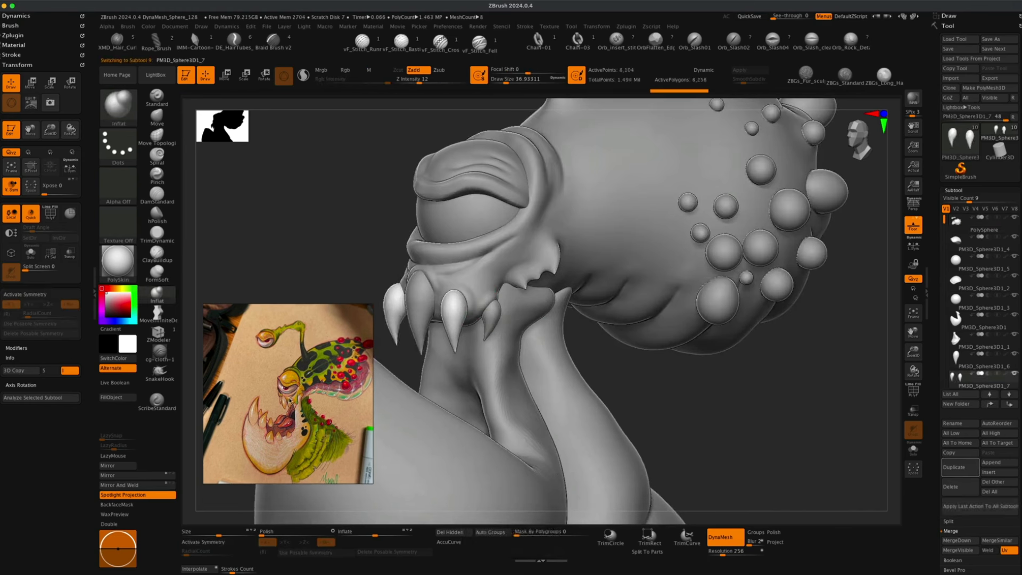
{"action": "left_click", "coordinate": [489, 317], "text": "alt"}
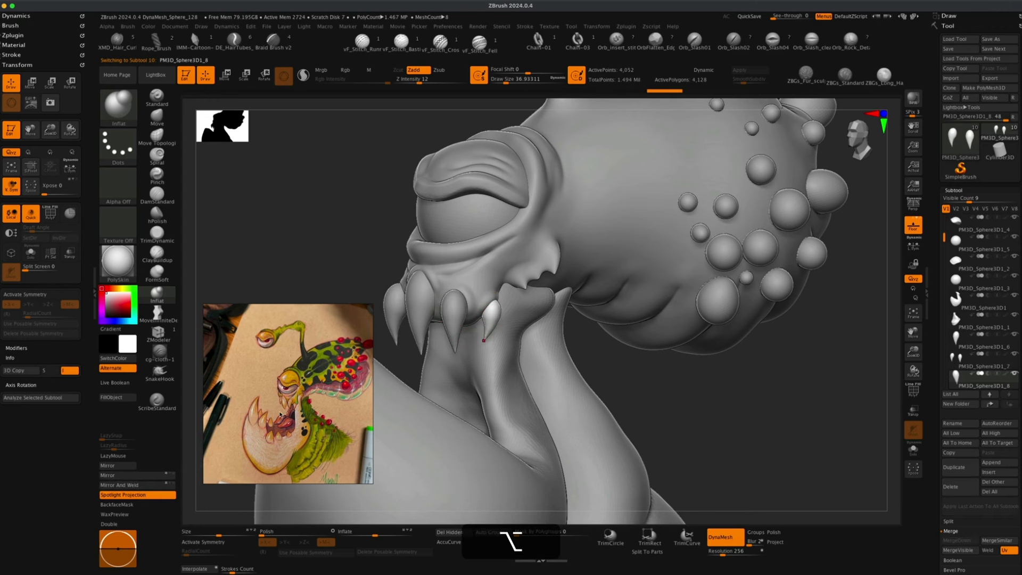
{"action": "left_click", "coordinate": [152, 485]}
Bend the front fang with the Move brush at about 158 draw size and save the project.
{"action": "left_click_drag", "start_coordinate": [680, 388], "coordinate": [630, 348]}
{"action": "left_click", "coordinate": [474, 304], "text": "alt"}
{"action": "left_click_drag", "start_coordinate": [383, 325], "coordinate": [322, 314]}
{"action": "left_click", "coordinate": [156, 116]}
{"action": "key", "text": "s"}
{"action": "left_click", "coordinate": [339, 235]}
{"action": "key", "text": "s"}
{"action": "left_click", "coordinate": [432, 322]}
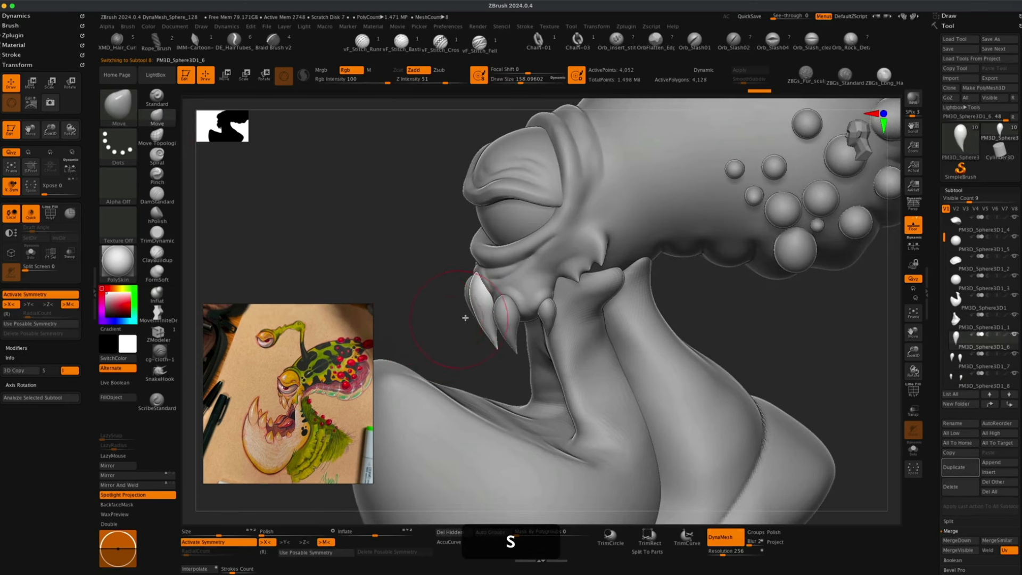
{"action": "mouse_move", "coordinate": [479, 316]}
{"action": "left_mouse_down"}
{"action": "mouse_move", "coordinate": [410, 320]}
{"action": "mouse_move", "coordinate": [429, 316]}
{"action": "left_mouse_up"}
{"action": "left_click_drag", "start_coordinate": [394, 285], "coordinate": [394, 249], "text": "alt"}
{"action": "left_click_drag", "start_coordinate": [674, 361], "coordinate": [699, 325]}
{"action": "left_click", "coordinate": [956, 49]}
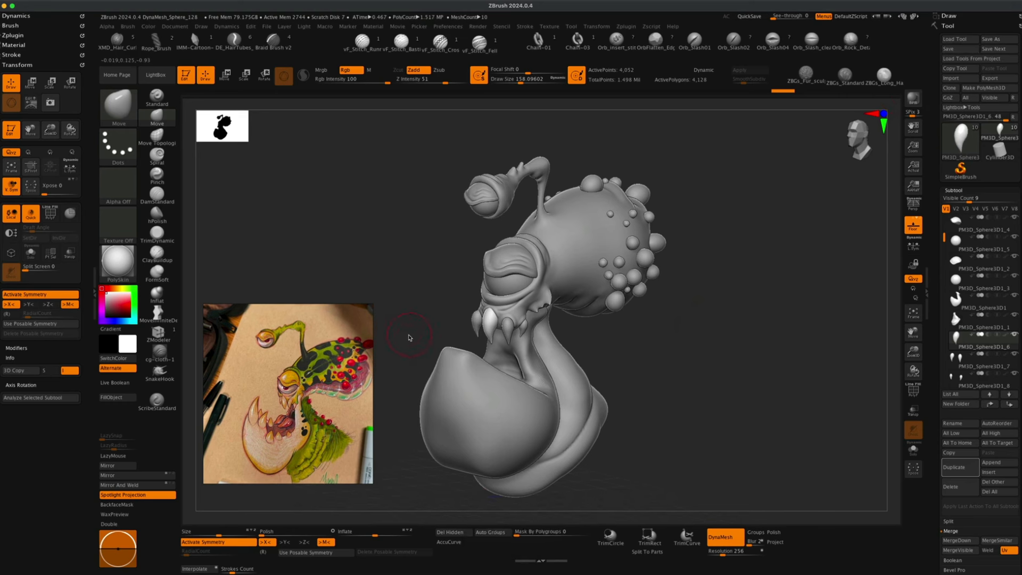
{"action": "left_click_drag", "start_coordinate": [409, 338], "coordinate": [416, 353]}
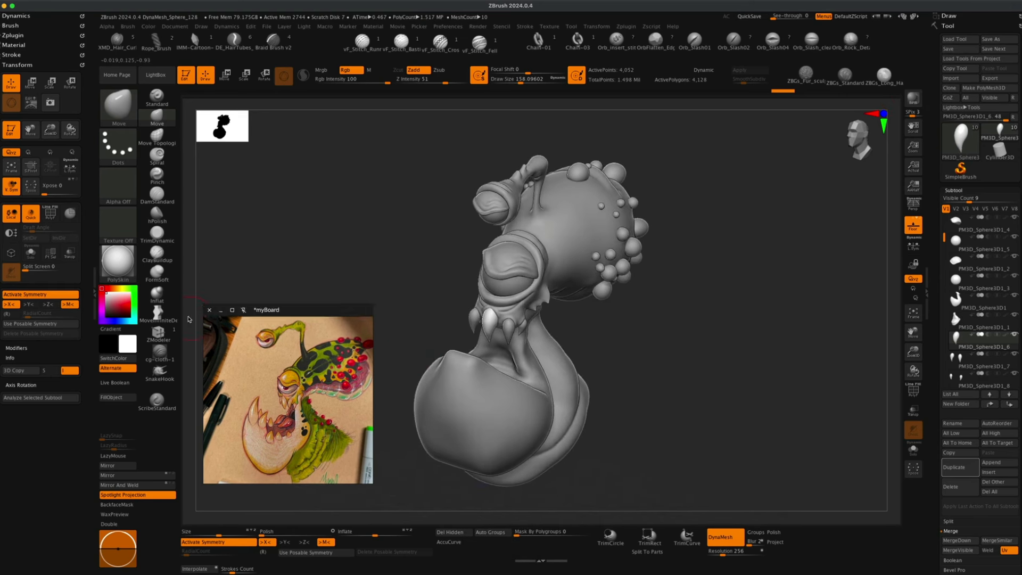
Switch to the Inflat brush, select the throat subtool, set draw size about 140, and DynaMesh it at 512 resolution.
{"action": "left_click", "coordinate": [156, 293]}
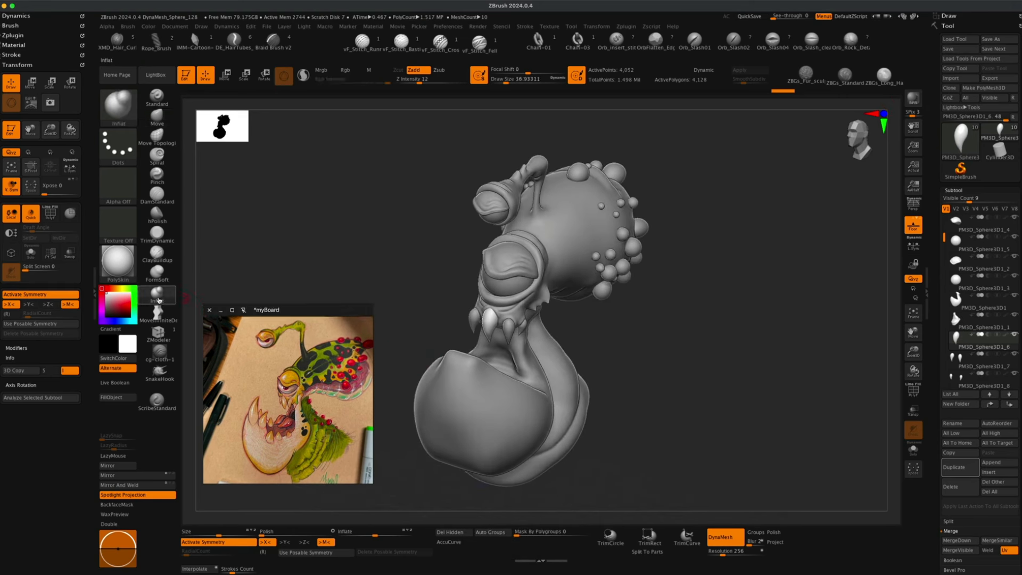
{"action": "left_click", "coordinate": [498, 398], "text": "alt"}
{"action": "key", "text": "s"}
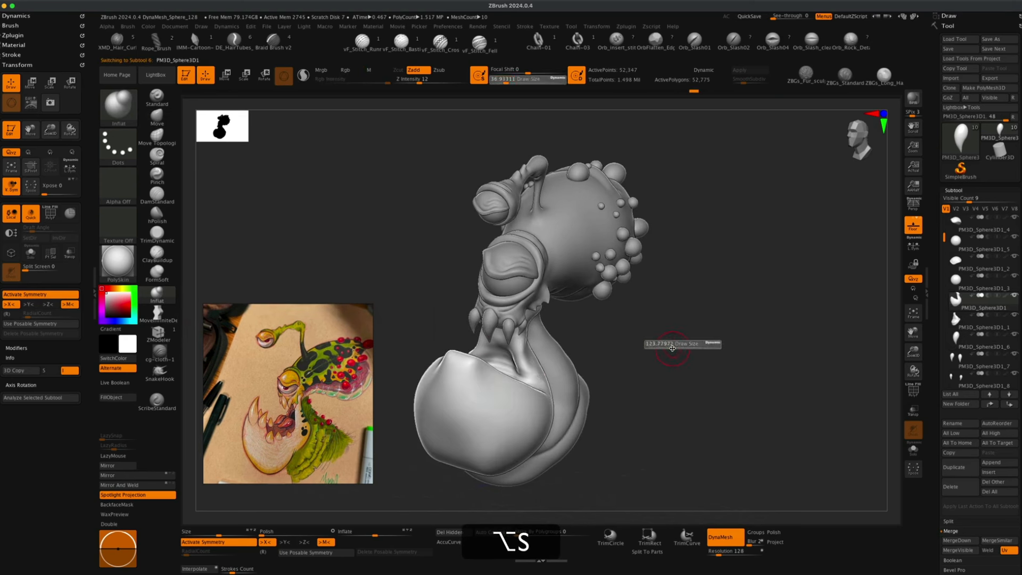
{"action": "left_click", "coordinate": [672, 349]}
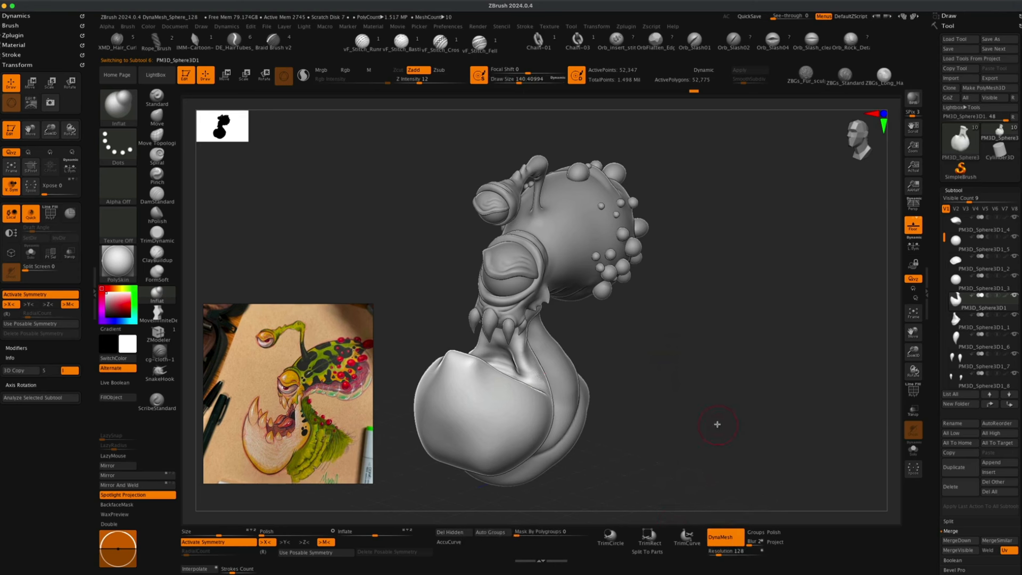
{"action": "left_click_drag", "start_coordinate": [718, 424], "coordinate": [712, 422]}
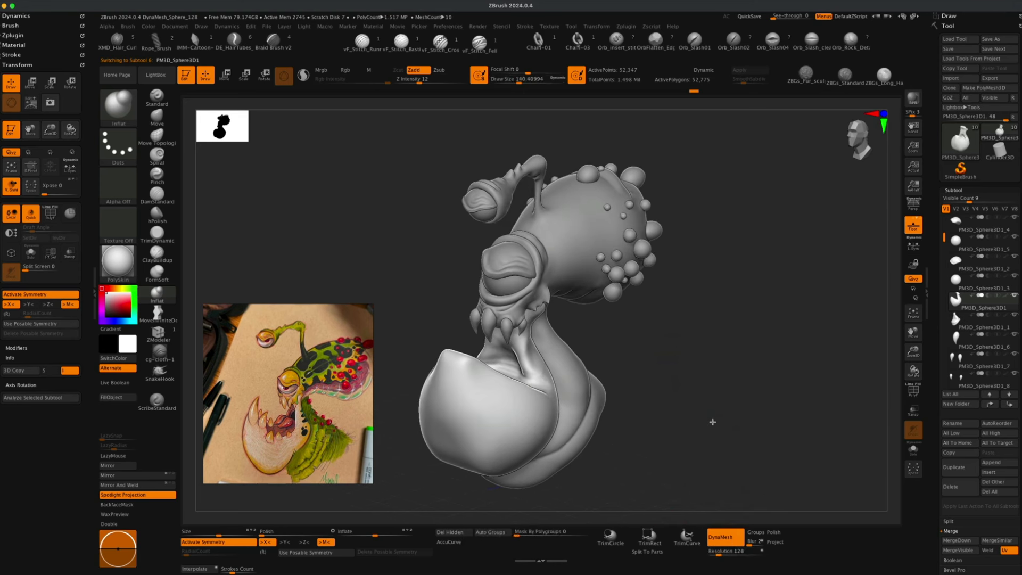
{"action": "left_click", "coordinate": [727, 550]}
{"action": "type", "text": "5"}
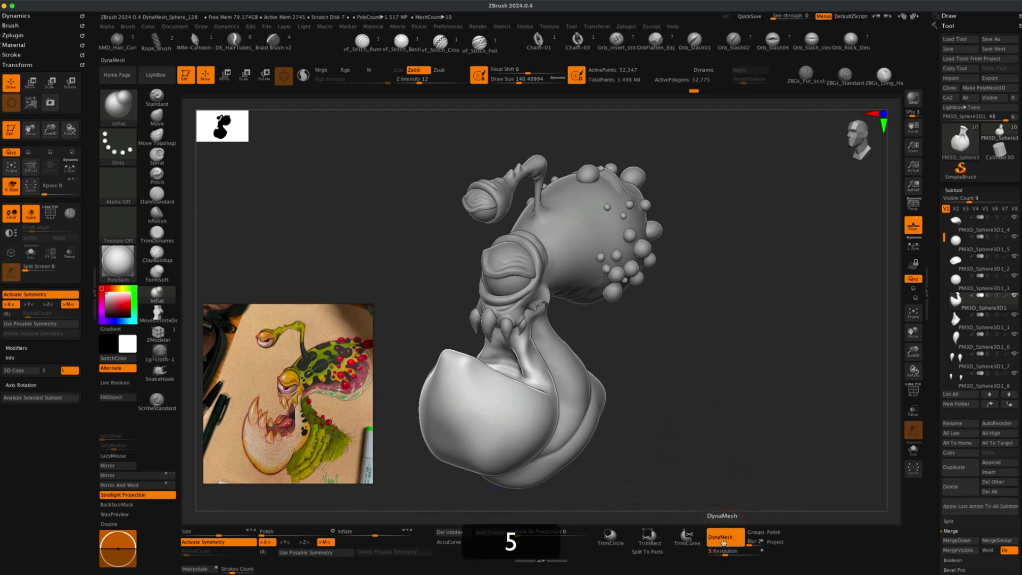
{"action": "key", "text": "Return"}
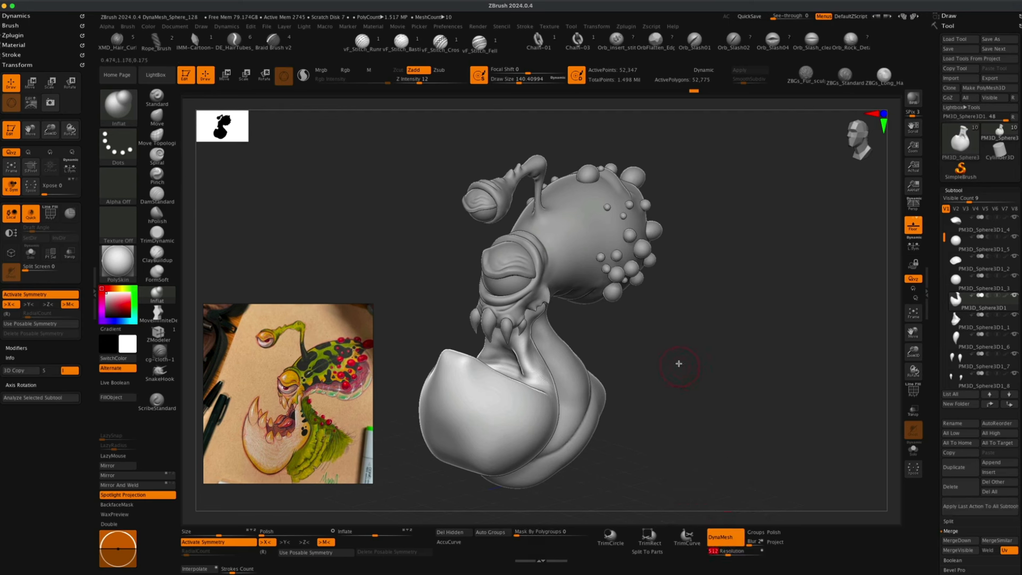
{"action": "left_click_drag", "start_coordinate": [685, 328], "coordinate": [722, 368], "text": "super"}
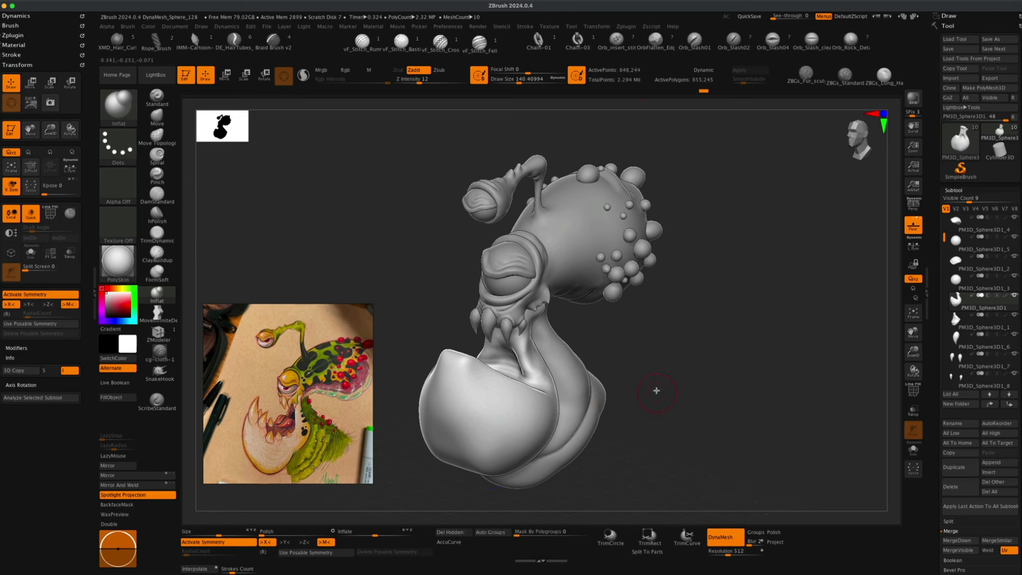
Orbit around the remeshed throat to inspect its shape from several sides.
{"action": "mouse_move", "coordinate": [652, 362]}
{"action": "left_mouse_down", "text": "alt"}
{"action": "mouse_move", "coordinate": [655, 370]}
{"action": "mouse_move", "coordinate": [637, 355]}
{"action": "left_mouse_up", "text": "alt"}
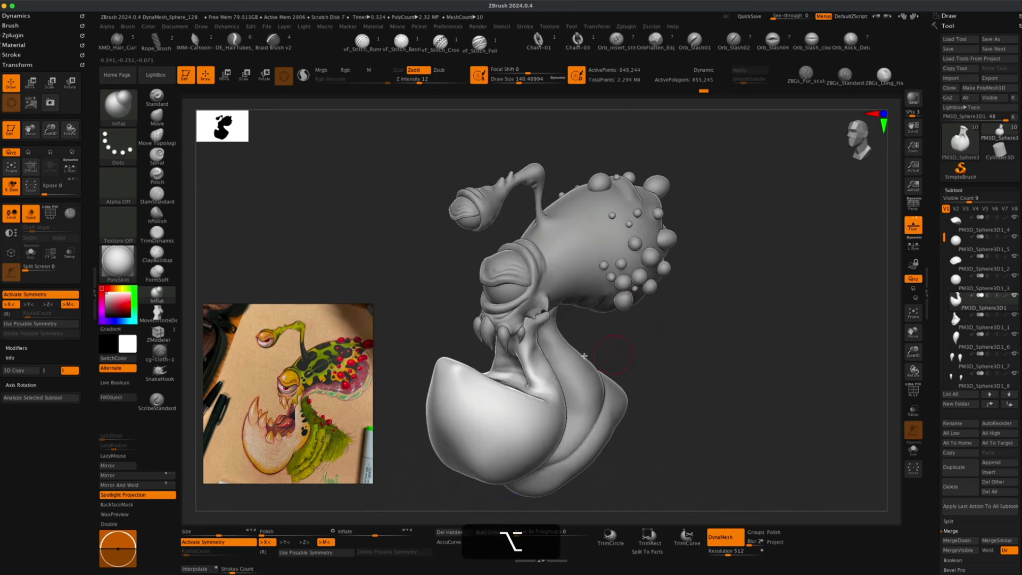
{"action": "key", "text": "shift"}
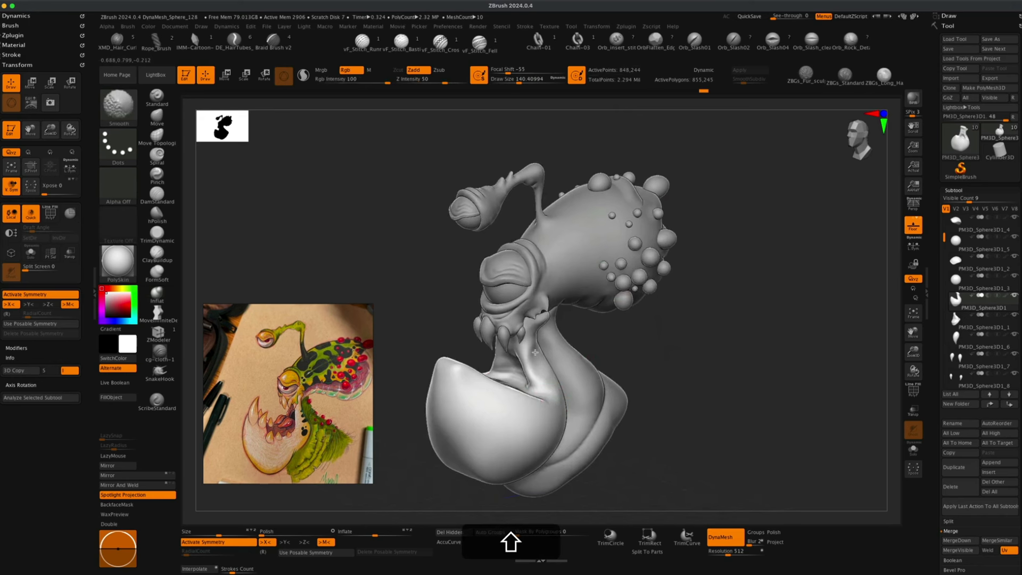
{"action": "left_click_drag", "start_coordinate": [530, 346], "coordinate": [530, 349], "text": "shift"}
{"action": "mouse_move", "coordinate": [666, 349]}
{"action": "left_mouse_down", "text": "alt"}
{"action": "mouse_move", "coordinate": [656, 342]}
{"action": "mouse_move", "coordinate": [632, 356]}
{"action": "left_mouse_up", "text": "alt"}
{"action": "left_click_drag", "start_coordinate": [505, 364], "coordinate": [501, 362], "text": "alt"}
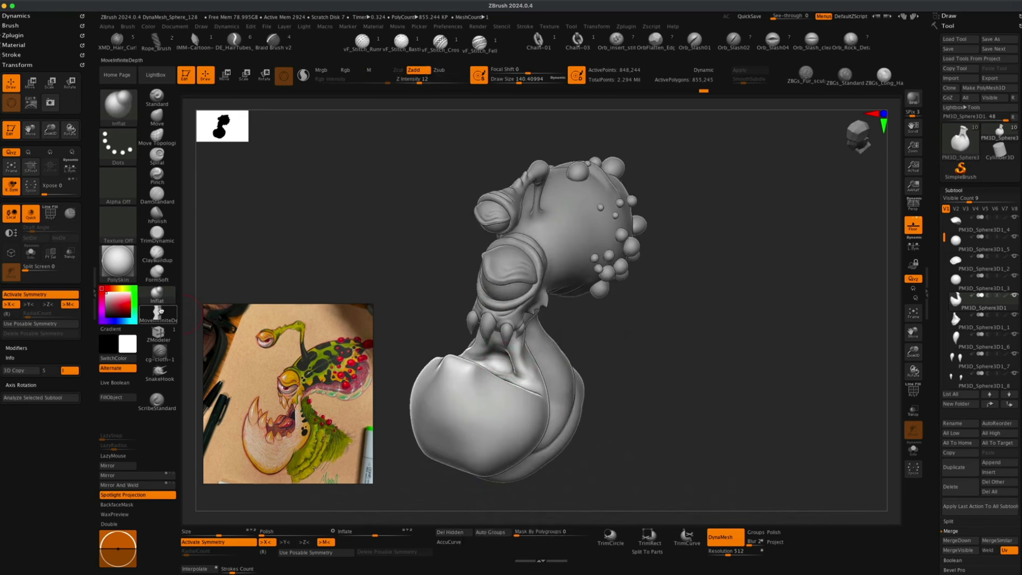
{"action": "mouse_move", "coordinate": [620, 342]}
{"action": "left_mouse_down"}
{"action": "mouse_move", "coordinate": [625, 324]}
{"action": "mouse_move", "coordinate": [498, 342]}
{"action": "left_mouse_up"}
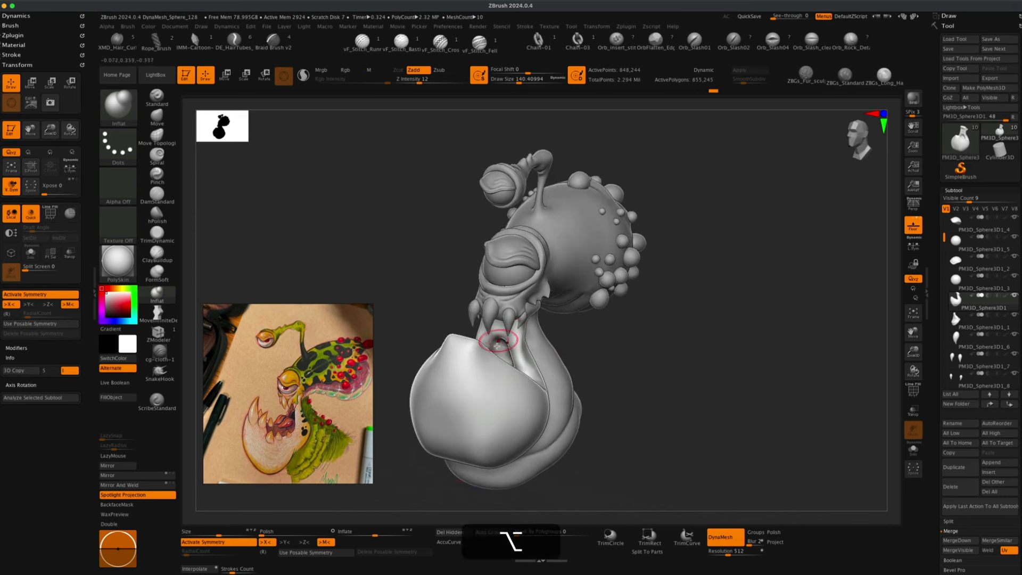
{"action": "mouse_move", "coordinate": [591, 362]}
{"action": "left_mouse_down"}
{"action": "mouse_move", "coordinate": [641, 351]}
{"action": "mouse_move", "coordinate": [613, 359]}
{"action": "left_mouse_up"}
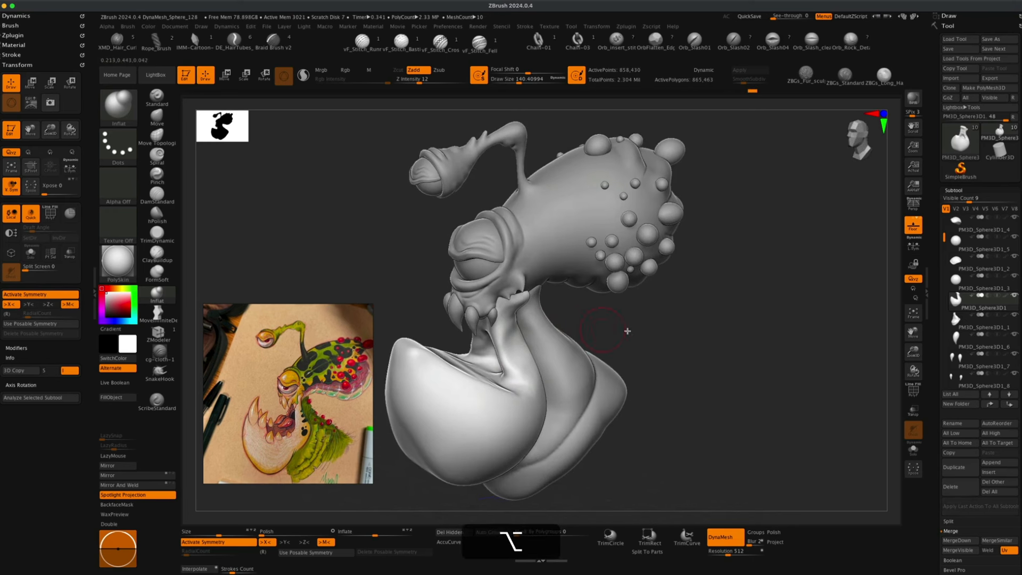
Insert a new sphere subtool into the creature's tool.
{"action": "left_click_drag", "start_coordinate": [684, 338], "coordinate": [689, 342], "text": "alt"}
{"action": "left_click", "coordinate": [991, 472]}
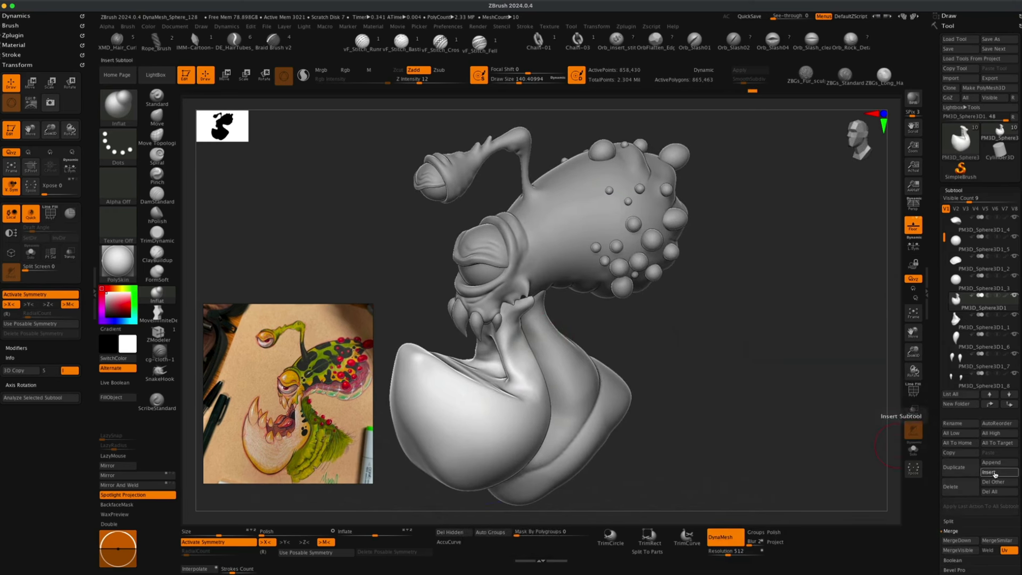
{"action": "left_click", "coordinate": [994, 474]}
{"action": "left_click", "coordinate": [755, 387]}
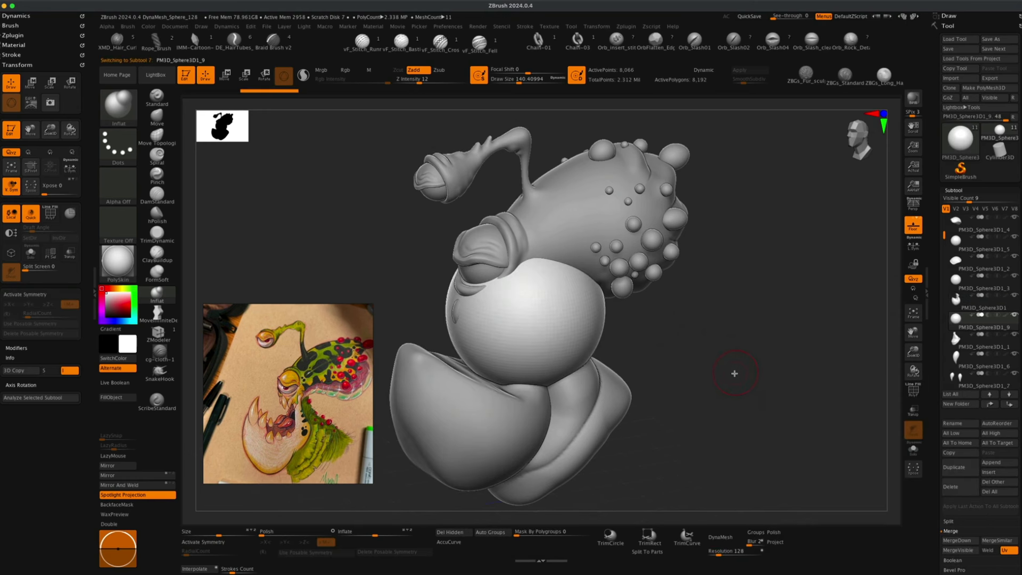
{"action": "left_click_drag", "start_coordinate": [734, 372], "coordinate": [726, 360]}
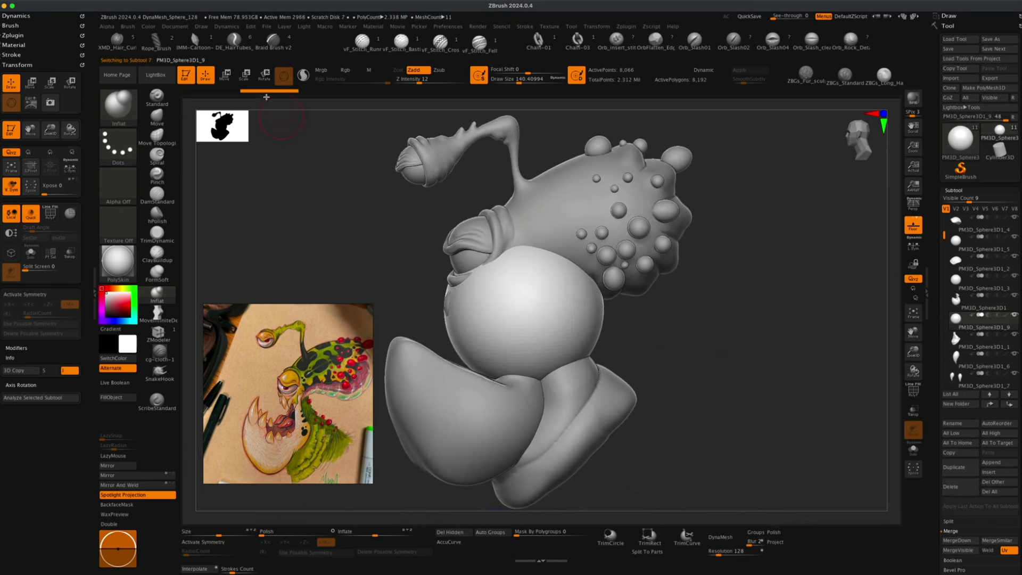
Move and shrink the new sphere with the gizmo so it sits in front of the jaw.
{"action": "left_click", "coordinate": [224, 78]}
{"action": "left_click_drag", "start_coordinate": [524, 308], "coordinate": [487, 320]}
{"action": "left_click_drag", "start_coordinate": [801, 302], "coordinate": [769, 308], "text": "shift"}
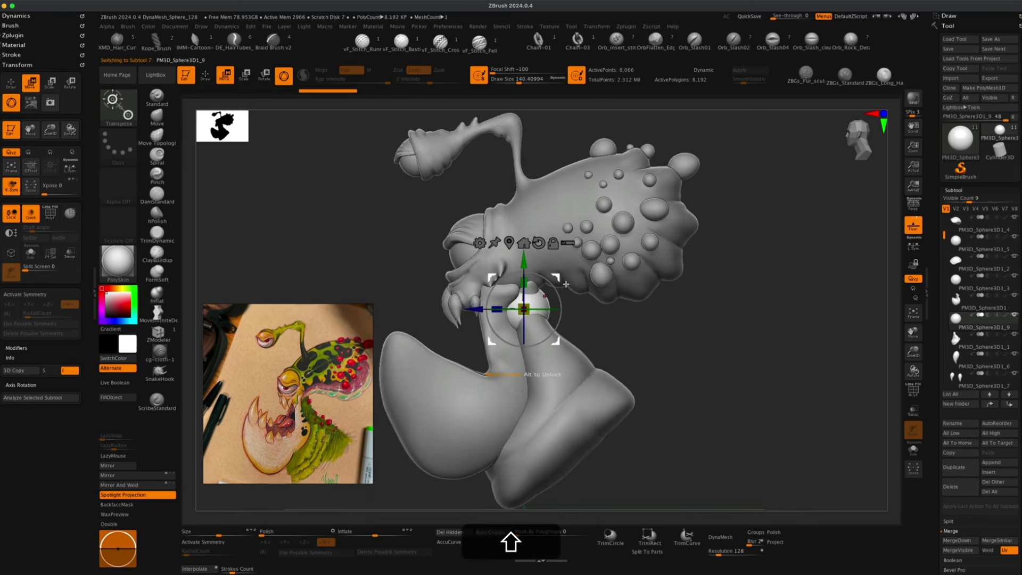
{"action": "left_click_drag", "start_coordinate": [557, 277], "coordinate": [415, 226]}
{"action": "left_click_drag", "start_coordinate": [307, 234], "coordinate": [404, 295], "text": "alt"}
{"action": "left_click_drag", "start_coordinate": [373, 255], "coordinate": [386, 269], "text": "alt"}
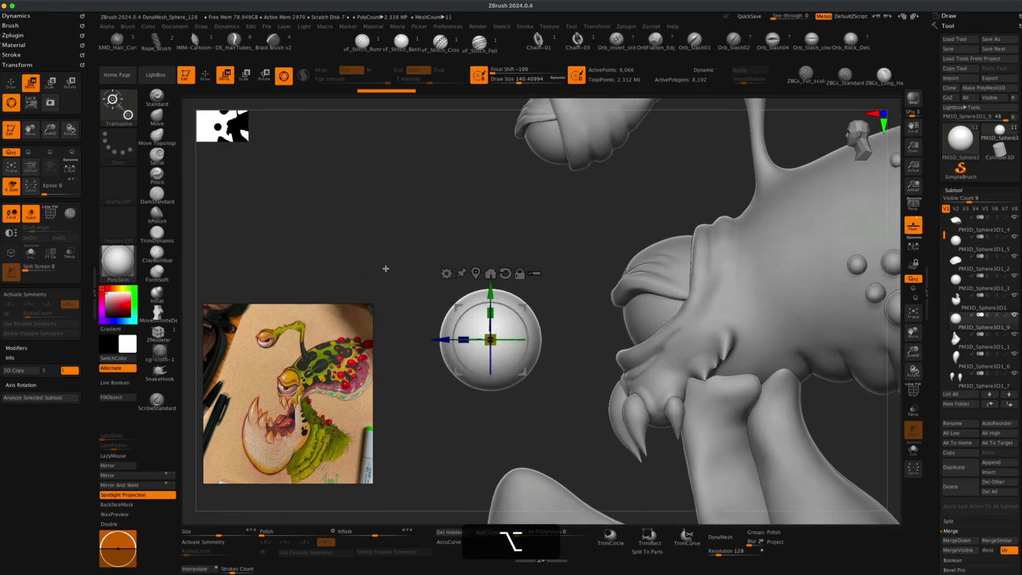
{"action": "left_click_drag", "start_coordinate": [522, 302], "coordinate": [516, 288]}
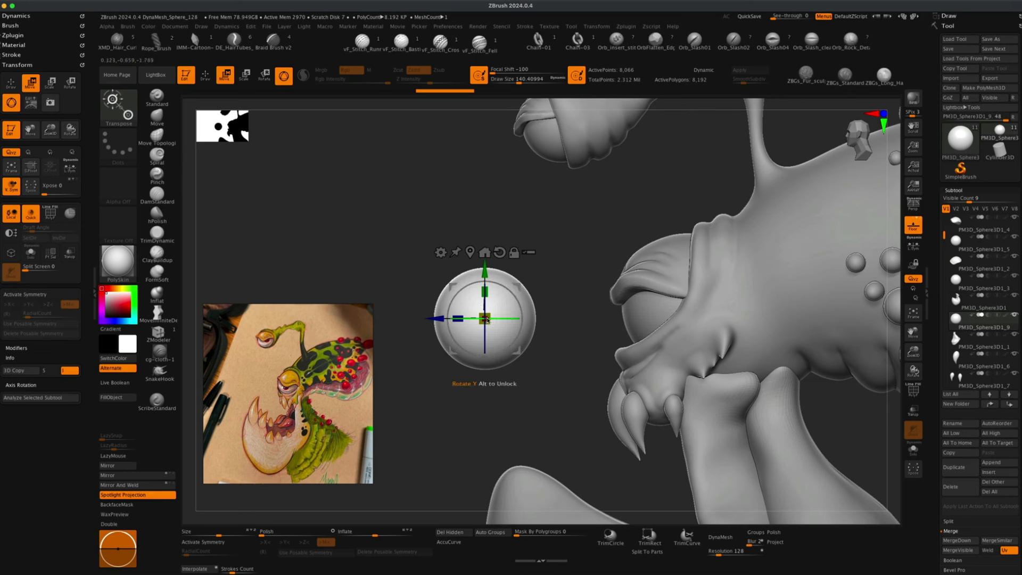
{"action": "left_click_drag", "start_coordinate": [486, 323], "coordinate": [423, 352]}
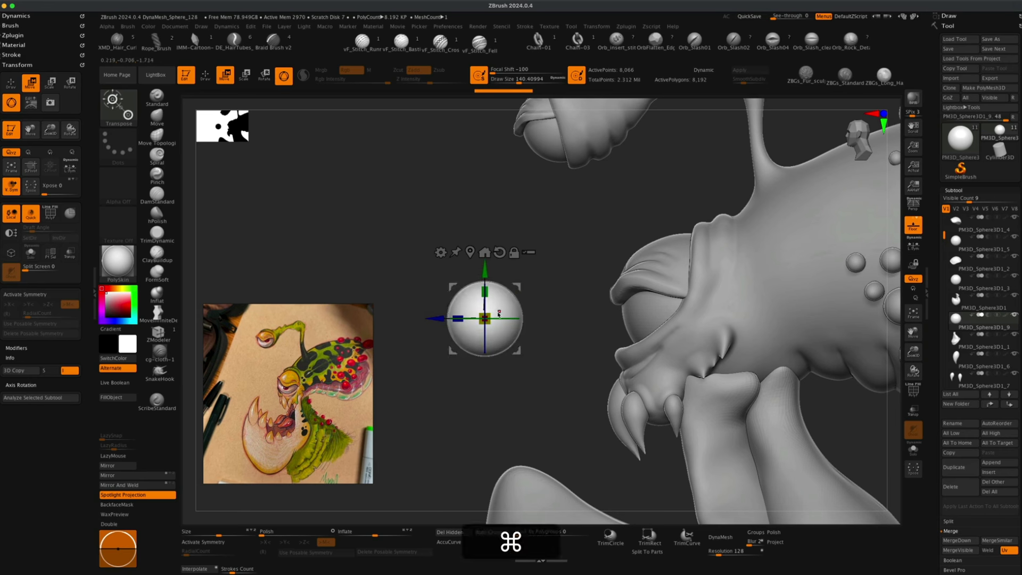
{"action": "mouse_move", "coordinate": [485, 292]}
{"action": "left_mouse_down"}
{"action": "mouse_move", "coordinate": [523, 296]}
{"action": "mouse_move", "coordinate": [526, 306]}
{"action": "mouse_move", "coordinate": [517, 239]}
{"action": "mouse_move", "coordinate": [514, 259]}
{"action": "mouse_move", "coordinate": [502, 256]}
{"action": "mouse_move", "coordinate": [506, 270]}
{"action": "mouse_move", "coordinate": [496, 265]}
{"action": "mouse_move", "coordinate": [500, 292]}
{"action": "mouse_move", "coordinate": [490, 292]}
{"action": "left_mouse_up"}
Pull the sphere into a pointed, fang-like shape with the Move brush using AccuCurve.
{"action": "left_click", "coordinate": [156, 116]}
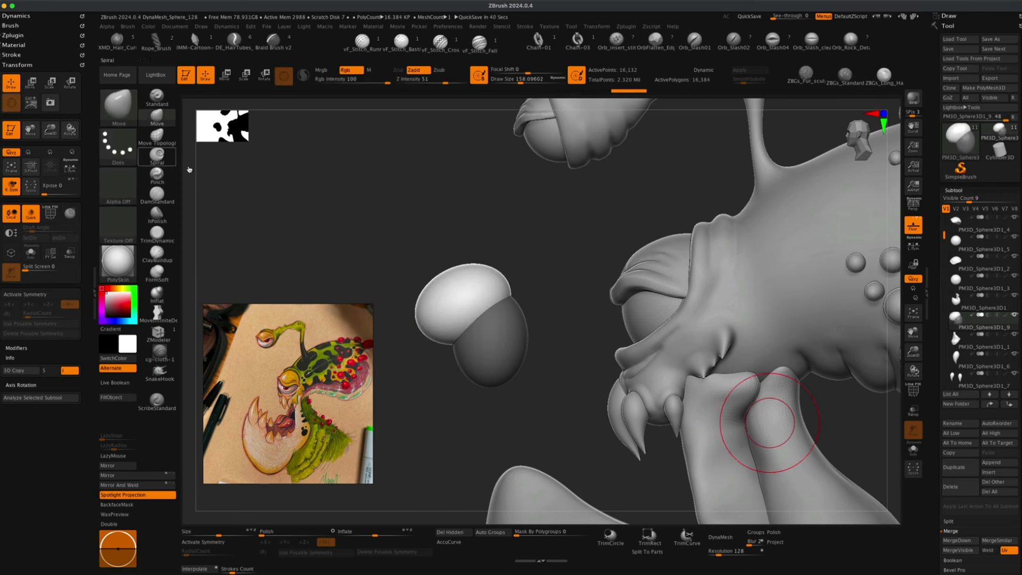
{"action": "left_click", "coordinate": [454, 542]}
{"action": "key", "text": "x"}
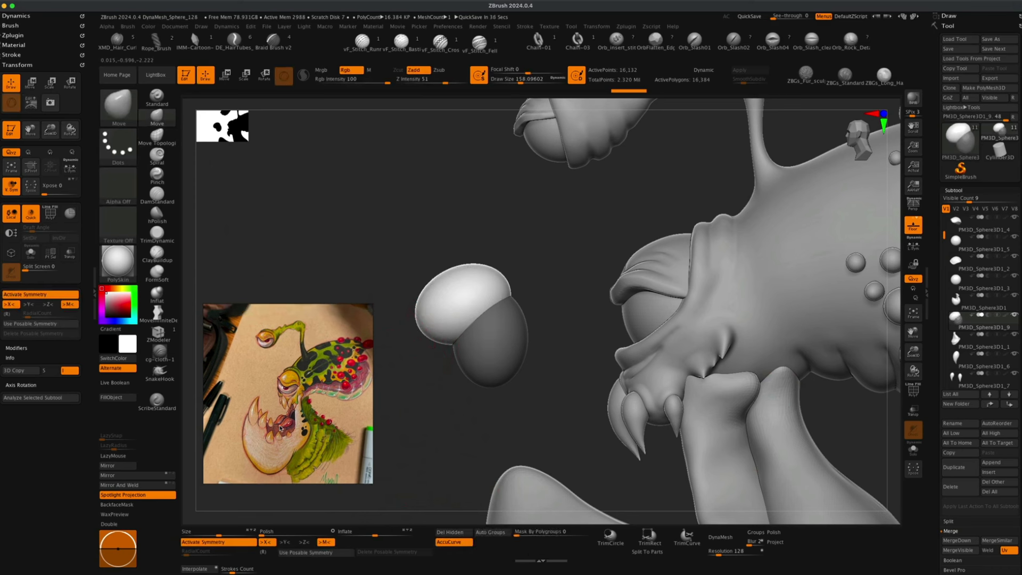
{"action": "mouse_move", "coordinate": [413, 334]}
{"action": "left_mouse_down"}
{"action": "mouse_move", "coordinate": [373, 359]}
{"action": "mouse_move", "coordinate": [392, 365]}
{"action": "mouse_move", "coordinate": [377, 364]}
{"action": "left_mouse_up"}
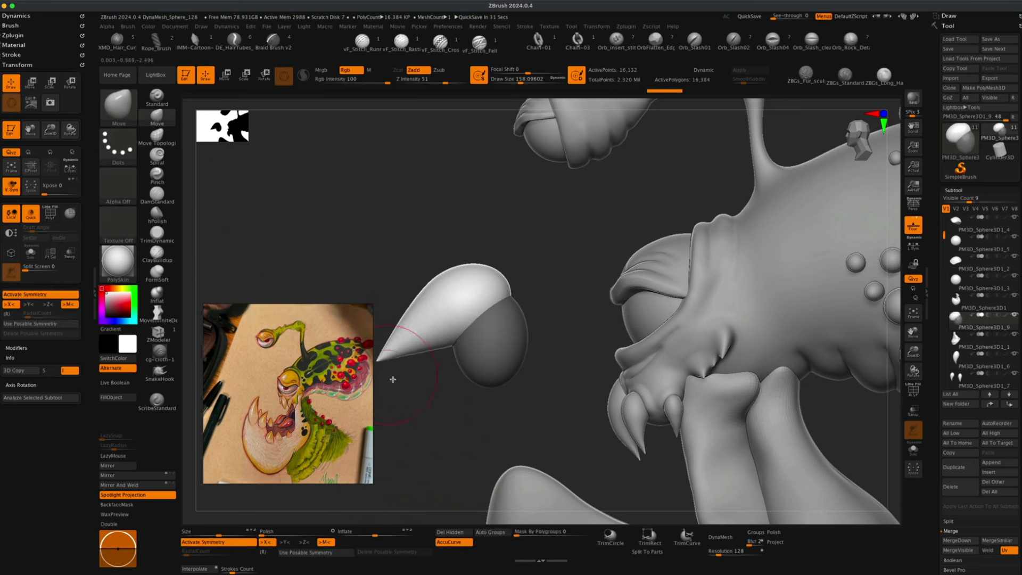
{"action": "left_click", "coordinate": [457, 542]}
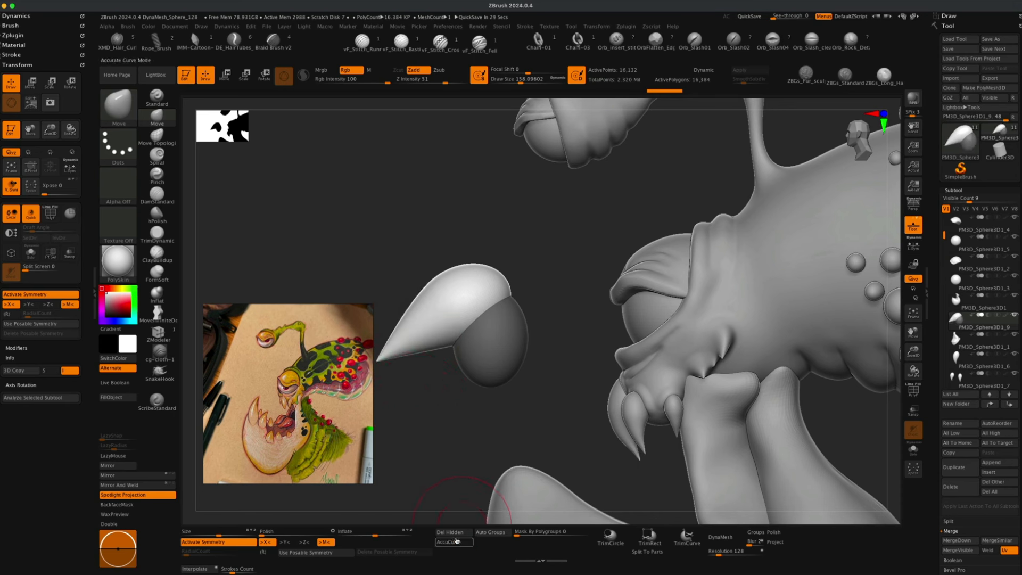
DynaMesh the pointed piece at 512 resolution.
{"action": "mouse_move", "coordinate": [438, 409]}
{"action": "left_mouse_down"}
{"action": "mouse_move", "coordinate": [447, 422]}
{"action": "mouse_move", "coordinate": [428, 401]}
{"action": "left_mouse_up"}
{"action": "left_click", "coordinate": [426, 407], "text": "super"}
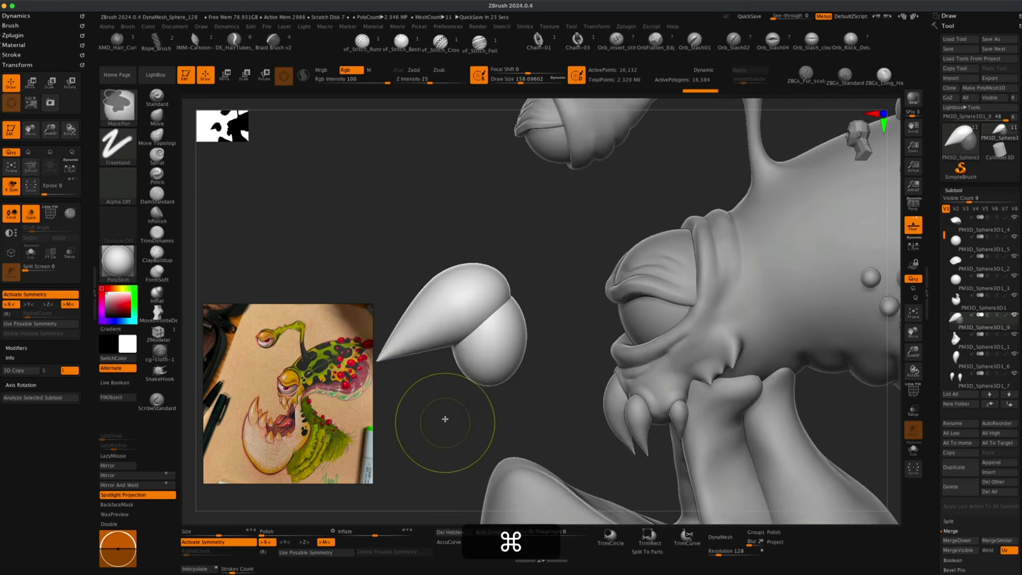
{"action": "left_click_drag", "start_coordinate": [411, 386], "coordinate": [478, 444], "text": "super"}
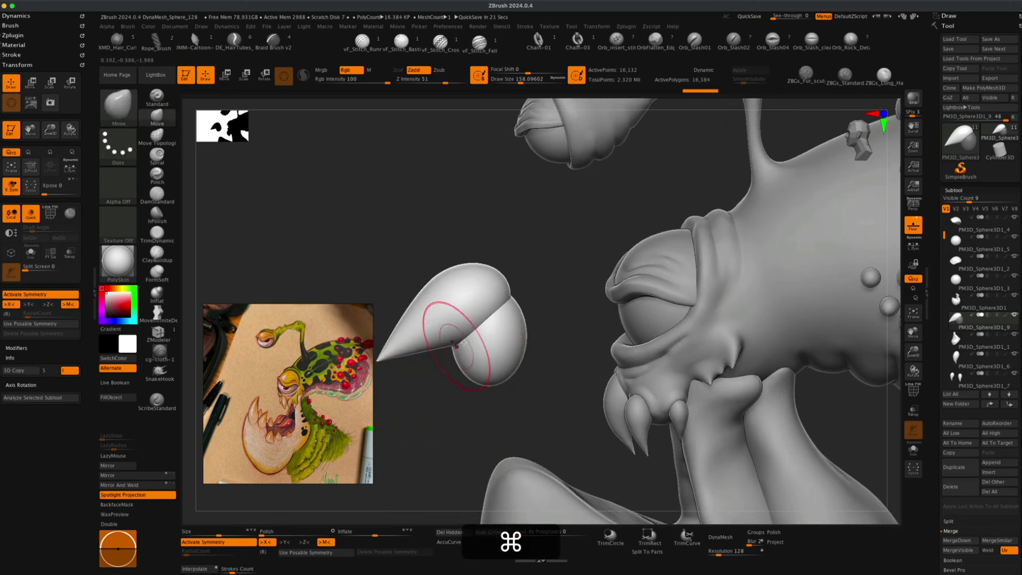
{"action": "left_click", "coordinate": [720, 536]}
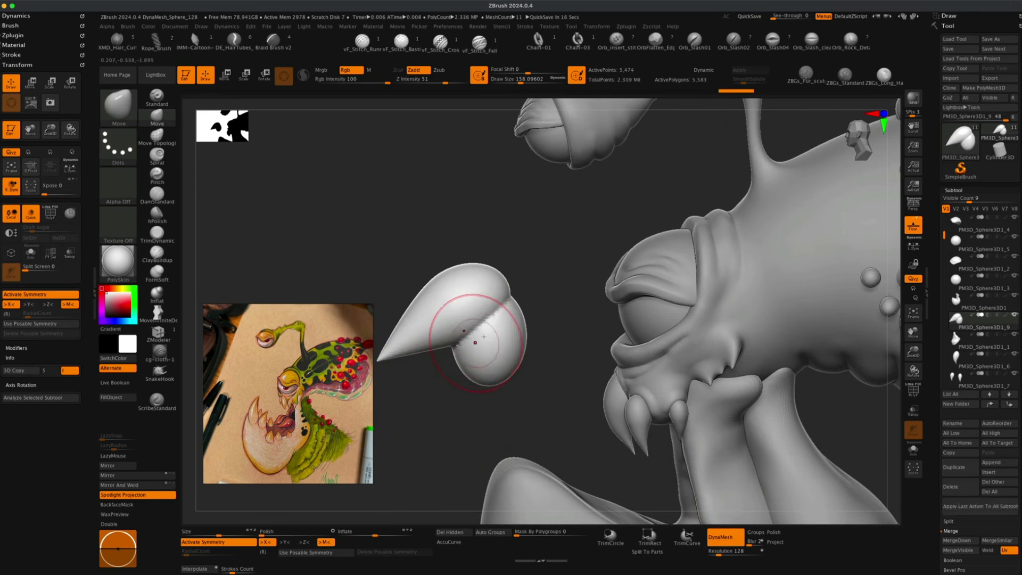
{"action": "key", "text": "super+z"}
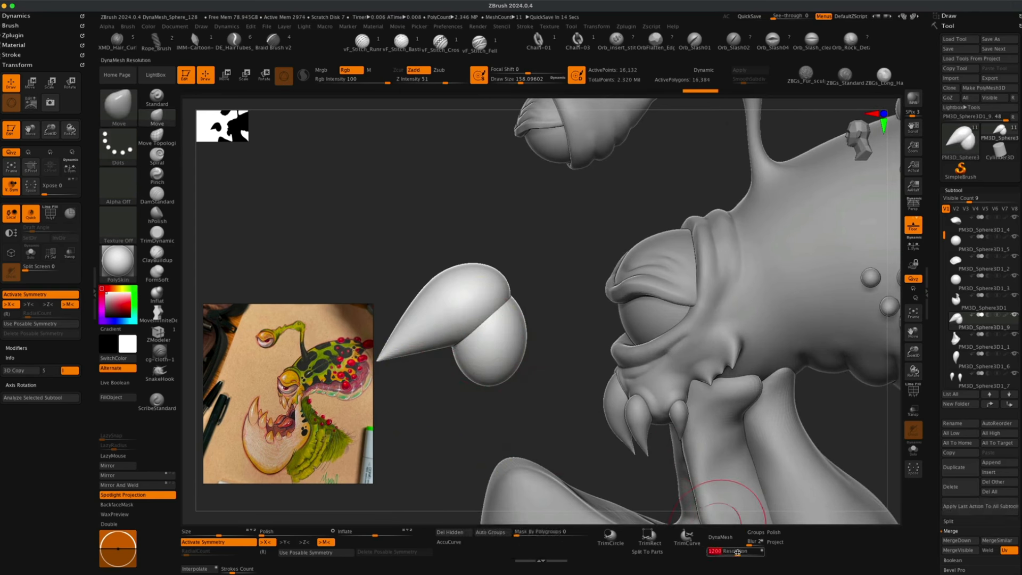
{"action": "type", "text": "512"}
{"action": "key", "text": "Return"}
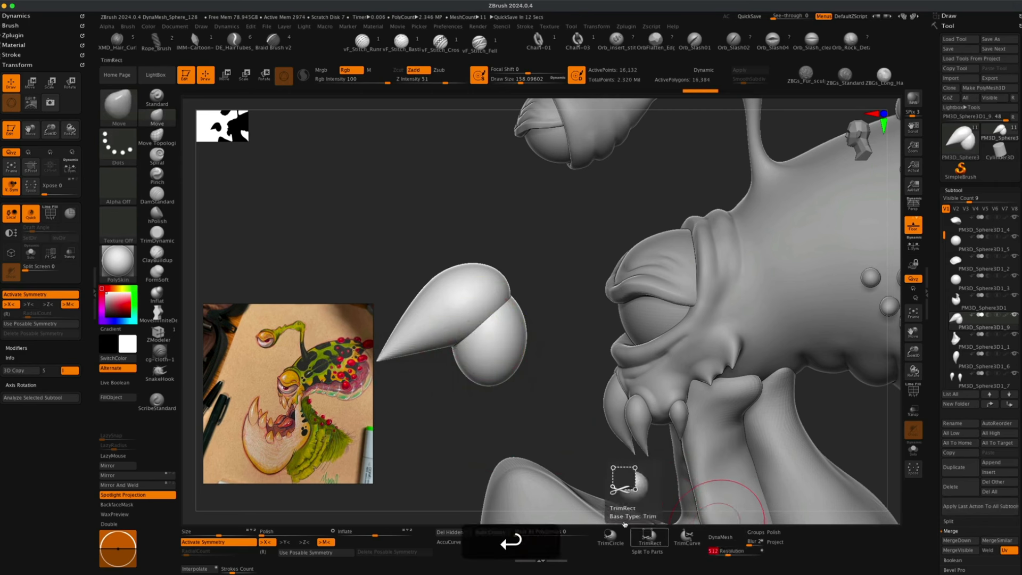
{"action": "left_click", "coordinate": [712, 536]}
{"action": "left_click_drag", "start_coordinate": [430, 384], "coordinate": [475, 424], "text": "super"}
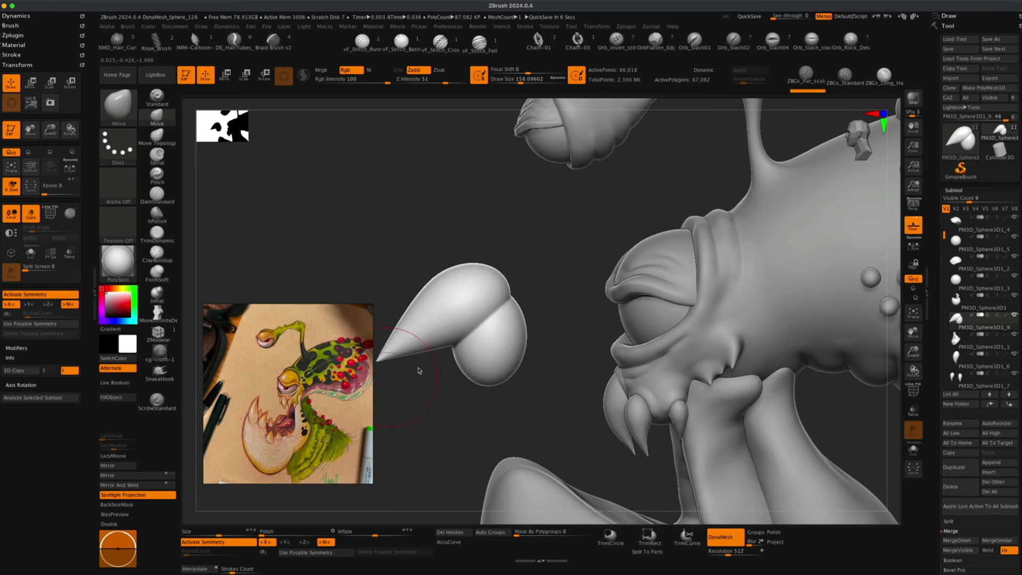
{"action": "mouse_move", "coordinate": [419, 371]}
{"action": "left_mouse_down"}
{"action": "mouse_move", "coordinate": [417, 426]}
{"action": "mouse_move", "coordinate": [513, 286]}
{"action": "left_mouse_up"}
{"action": "key", "text": "shift"}
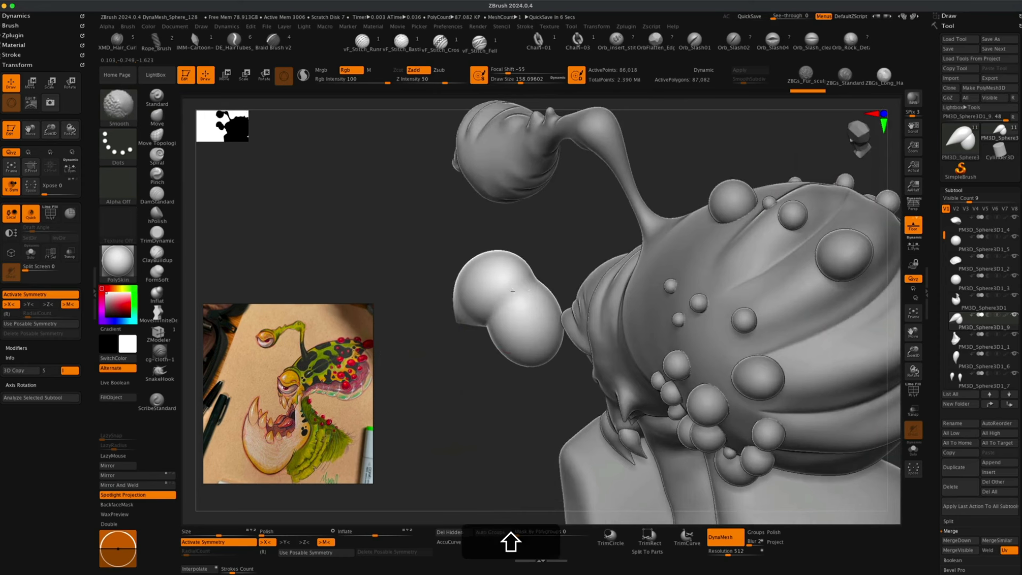
Inflate and reshape the pointed piece with the Inflat brush at about 131 draw size.
{"action": "mouse_move", "coordinate": [481, 375]}
{"action": "left_mouse_down"}
{"action": "mouse_move", "coordinate": [456, 376]}
{"action": "mouse_move", "coordinate": [466, 336]}
{"action": "left_mouse_up"}
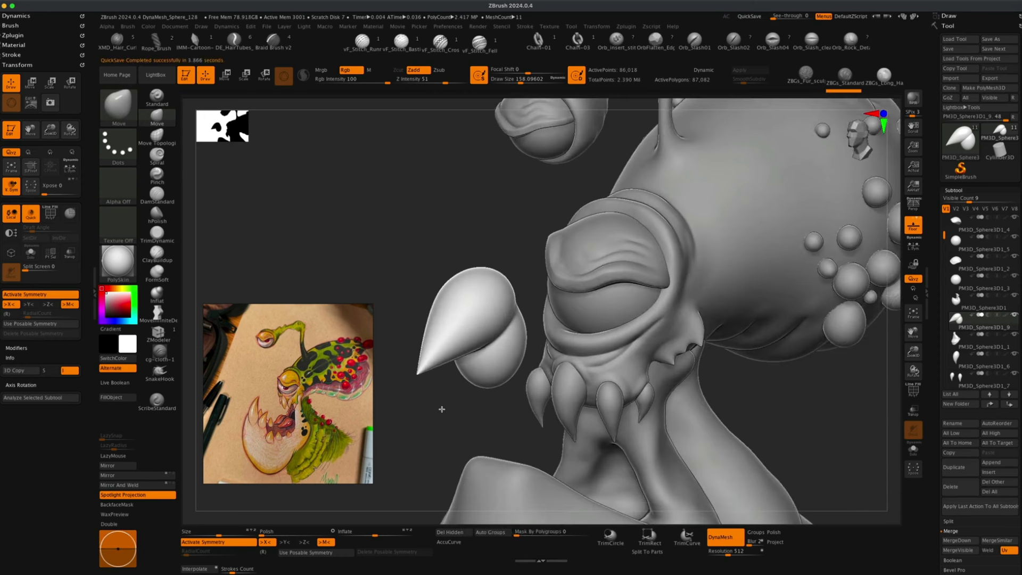
{"action": "left_click", "coordinate": [163, 298]}
{"action": "left_click_drag", "start_coordinate": [372, 252], "coordinate": [445, 296]}
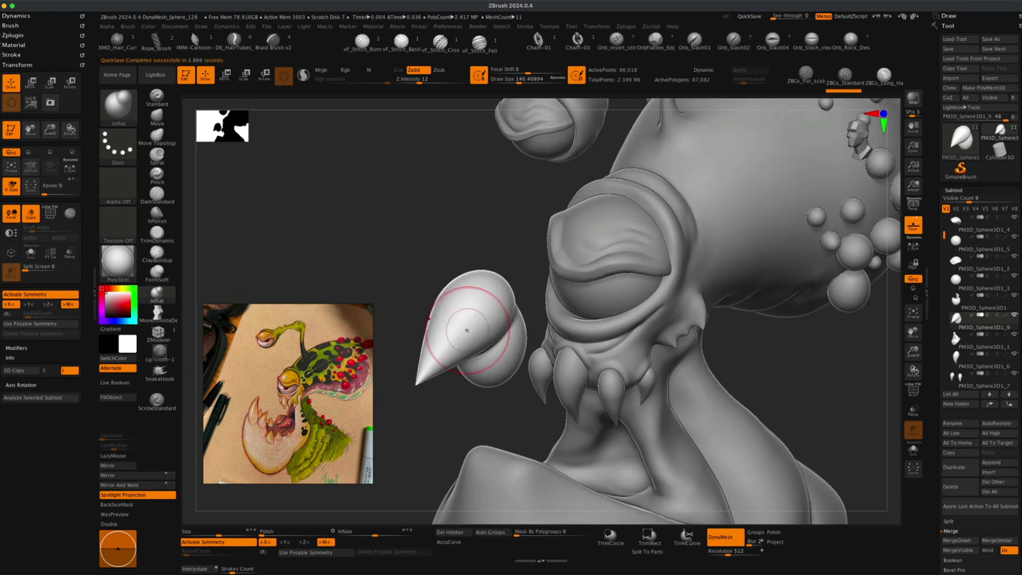
{"action": "key", "text": "s"}
{"action": "left_click", "coordinate": [399, 266]}
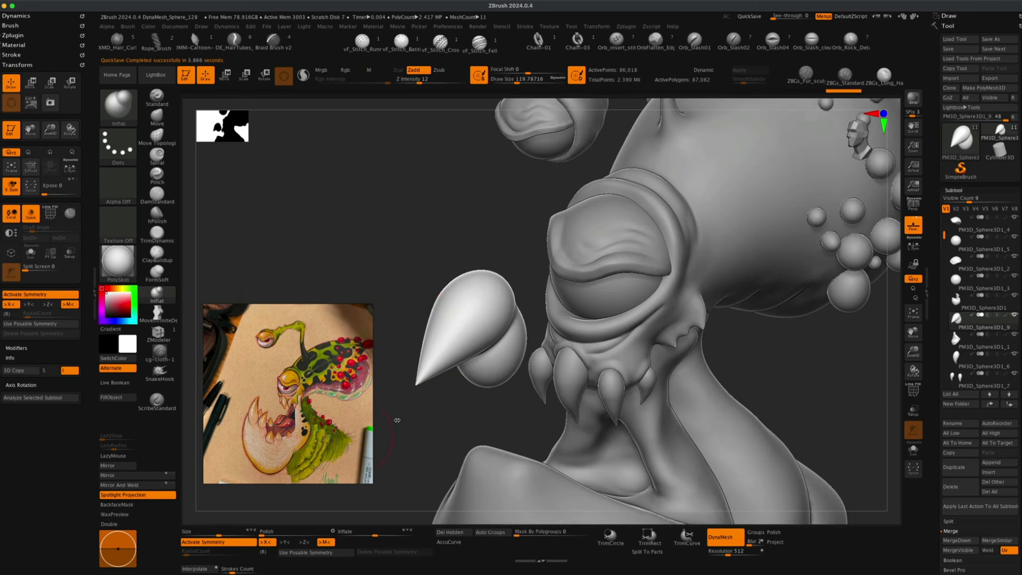
{"action": "left_click_drag", "start_coordinate": [433, 423], "coordinate": [423, 413]}
{"action": "left_click_drag", "start_coordinate": [447, 309], "coordinate": [406, 397]}
{"action": "mouse_move", "coordinate": [444, 333]}
{"action": "left_mouse_down"}
{"action": "mouse_move", "coordinate": [409, 395]}
{"action": "mouse_move", "coordinate": [423, 330]}
{"action": "mouse_move", "coordinate": [418, 346]}
{"action": "left_mouse_up"}
{"action": "key", "text": "s"}
{"action": "left_click_drag", "start_coordinate": [471, 395], "coordinate": [454, 384]}
{"action": "key", "text": "s"}
{"action": "left_click_drag", "start_coordinate": [442, 250], "coordinate": [448, 250]}
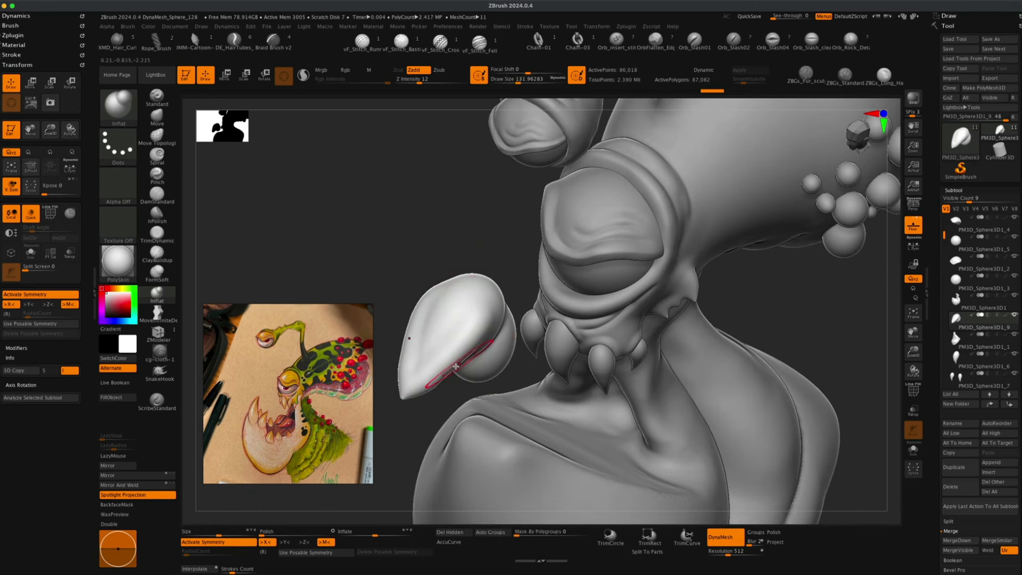
{"action": "mouse_move", "coordinate": [456, 366]}
{"action": "left_mouse_down"}
{"action": "mouse_move", "coordinate": [420, 320]}
{"action": "mouse_move", "coordinate": [481, 295]}
{"action": "mouse_move", "coordinate": [463, 290]}
{"action": "mouse_move", "coordinate": [484, 283]}
{"action": "mouse_move", "coordinate": [469, 280]}
{"action": "left_mouse_up"}
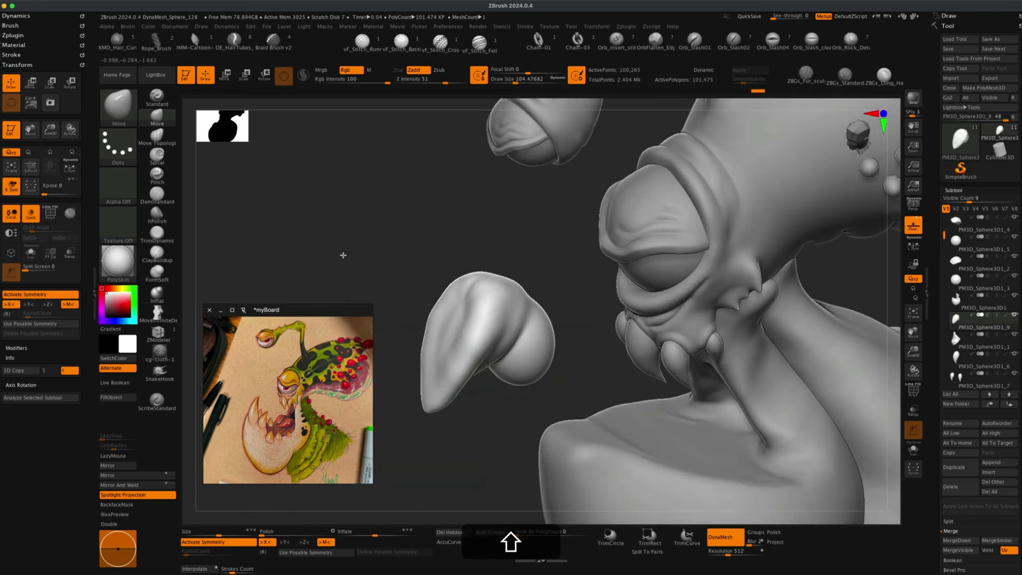
{"action": "key", "text": "shift+s"}
{"action": "mouse_move", "coordinate": [405, 276]}
{"action": "left_mouse_down"}
{"action": "mouse_move", "coordinate": [426, 275]}
{"action": "mouse_move", "coordinate": [428, 307]}
{"action": "left_mouse_up"}
{"action": "key", "text": "s"}
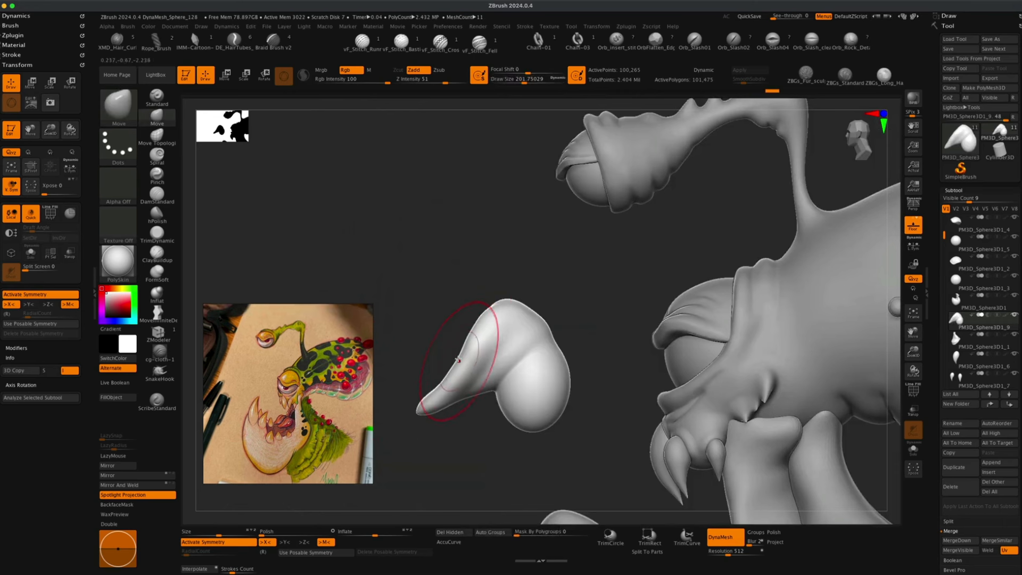
{"action": "left_click_drag", "start_coordinate": [424, 347], "coordinate": [441, 347]}
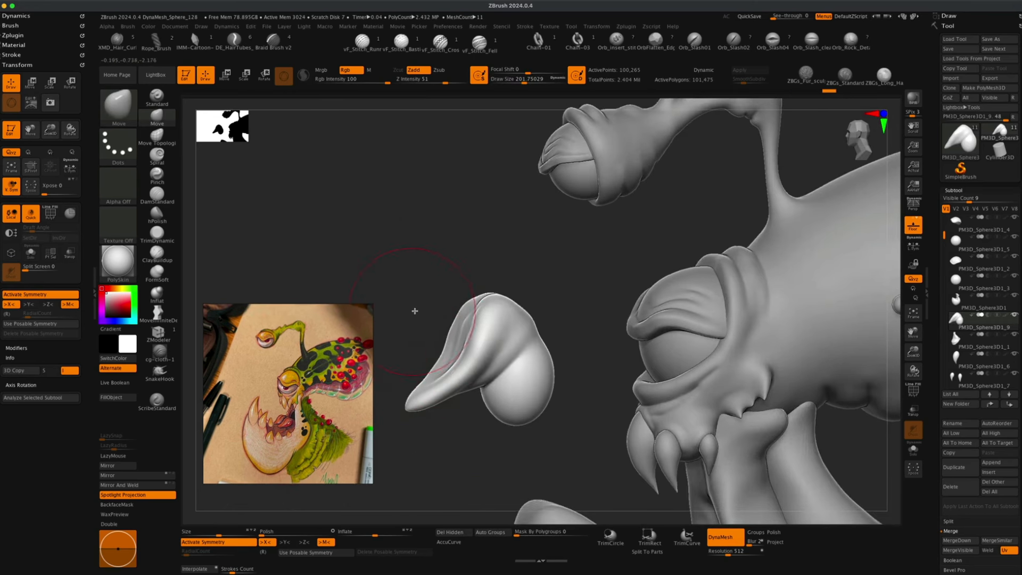
{"action": "left_click_drag", "start_coordinate": [410, 313], "coordinate": [337, 396]}
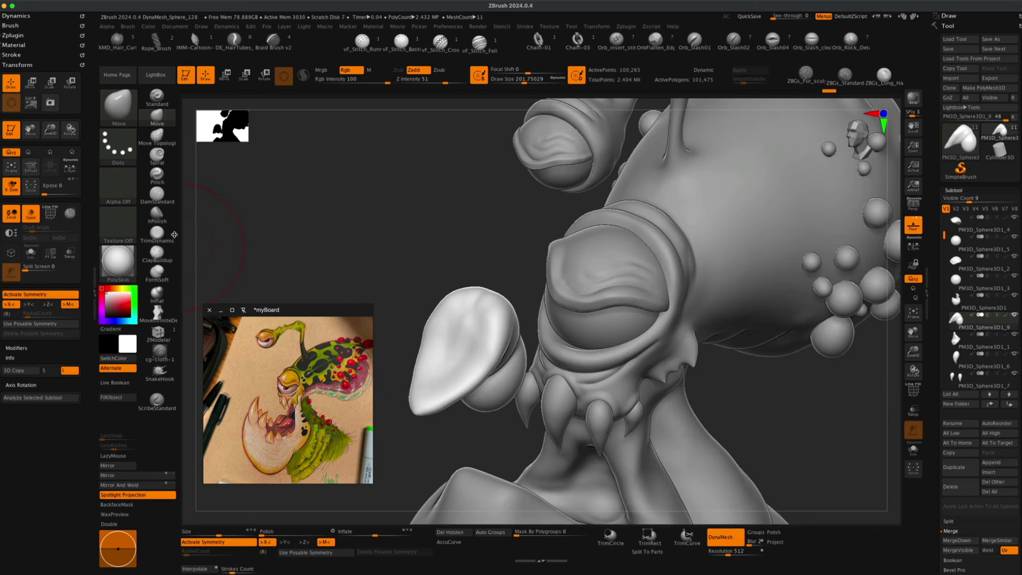
Try carving strokes into the pointed piece with the DamStandard brush, then undo them.
{"action": "left_click", "coordinate": [162, 200]}
{"action": "key", "text": "s"}
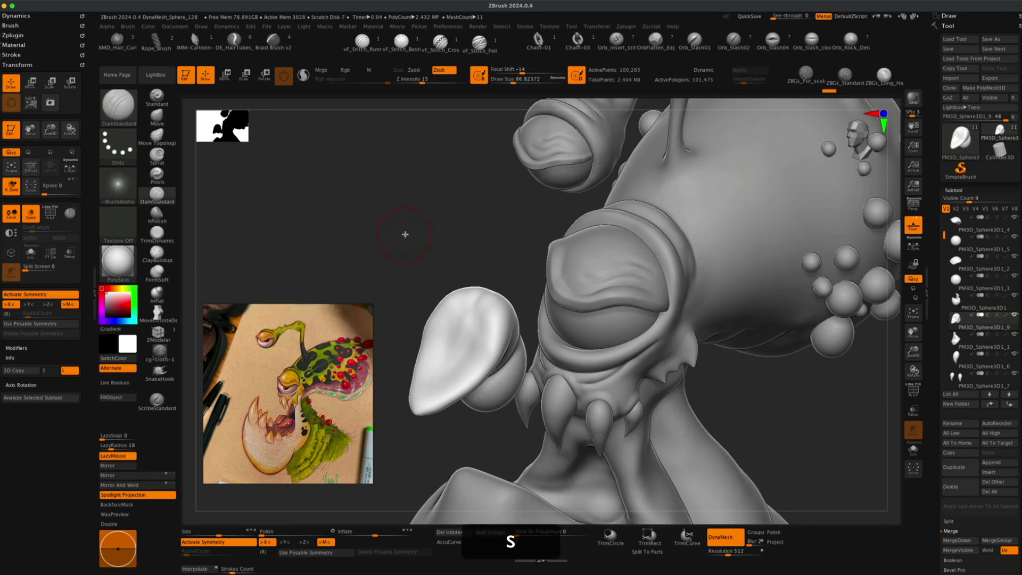
{"action": "left_click_drag", "start_coordinate": [404, 232], "coordinate": [424, 276]}
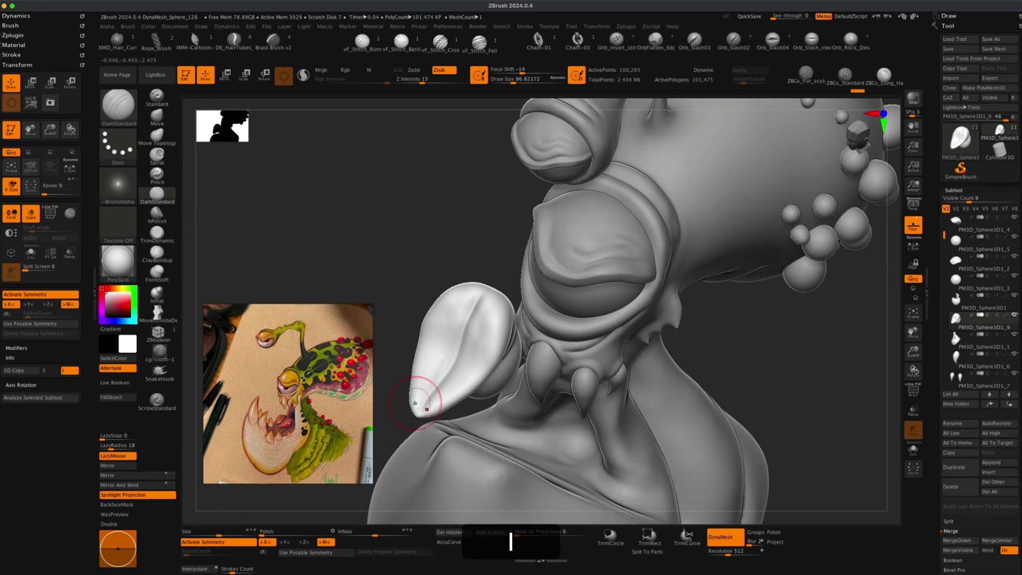
{"action": "mouse_move", "coordinate": [419, 265]}
{"action": "left_mouse_down"}
{"action": "mouse_move", "coordinate": [426, 244]}
{"action": "mouse_move", "coordinate": [445, 298]}
{"action": "mouse_move", "coordinate": [398, 249]}
{"action": "mouse_move", "coordinate": [399, 305]}
{"action": "left_mouse_up"}
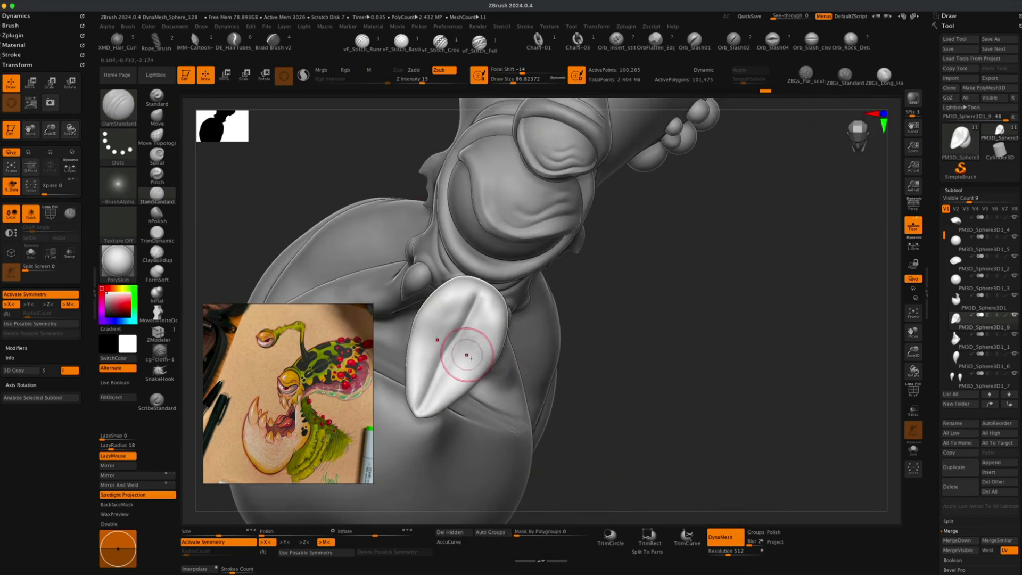
{"action": "left_click_drag", "start_coordinate": [605, 347], "coordinate": [600, 352]}
{"action": "left_click_drag", "start_coordinate": [710, 282], "coordinate": [713, 351]}
{"action": "key", "text": "super+z"}
{"action": "key", "text": "super+z"}
{"action": "key", "text": "super+z"}
{"action": "key", "text": "super+z"}
{"action": "key", "text": "super+z"}
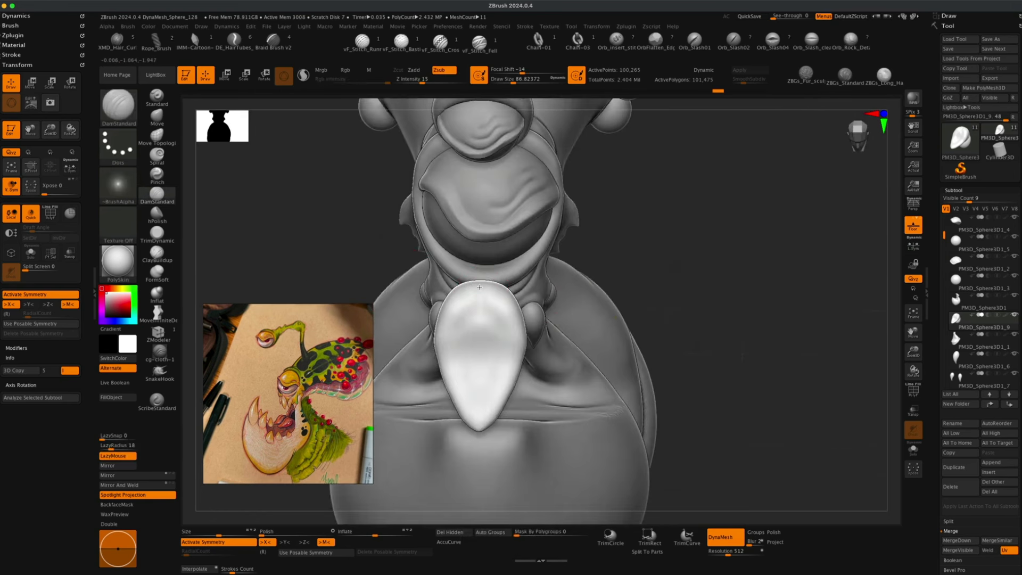
Carve a straight crease down the centre of the pointed piece with DamStandard and repeat the stroke three times.
{"action": "left_click_drag", "start_coordinate": [482, 289], "coordinate": [477, 386], "text": "shift"}
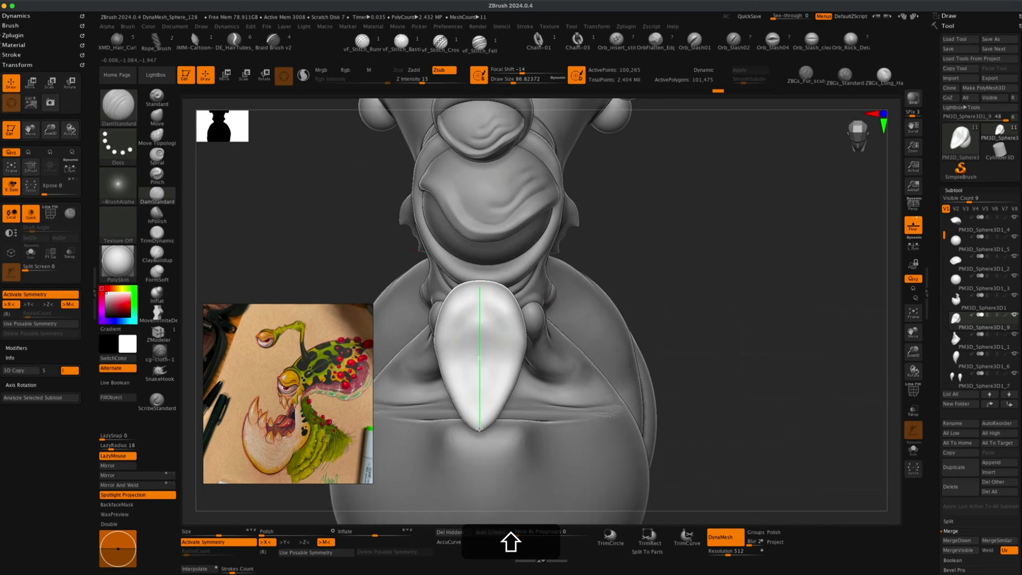
{"action": "left_click_drag", "start_coordinate": [479, 428], "coordinate": [479, 429], "text": "shift"}
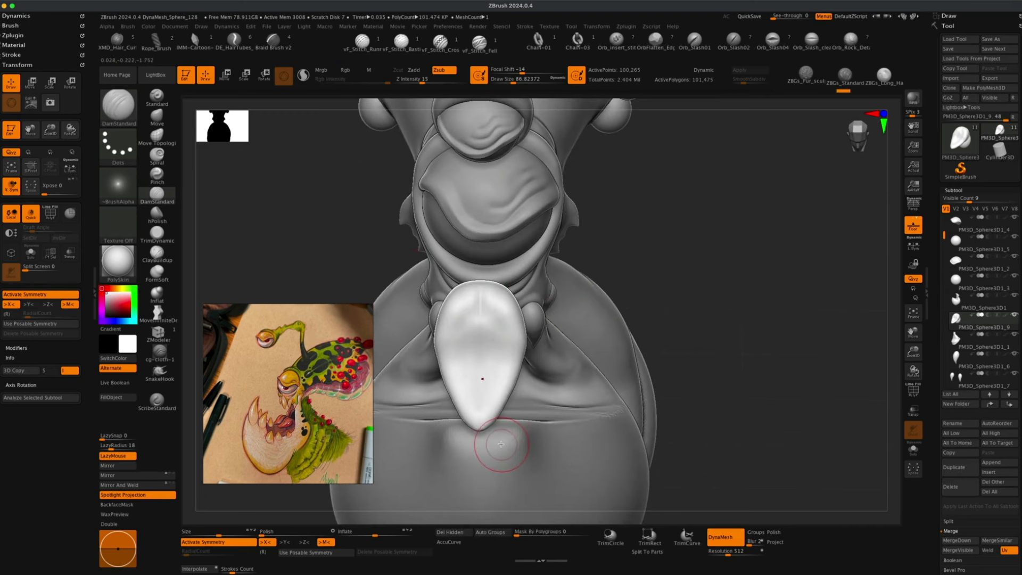
{"action": "key", "text": "1"}
{"action": "key", "text": "1"}
{"action": "key", "text": "1"}
{"action": "key", "text": "1"}
Reshape the pointed piece's bulbous base and tip with the Move brush at about 201 draw size.
{"action": "mouse_move", "coordinate": [693, 249]}
{"action": "left_mouse_down"}
{"action": "mouse_move", "coordinate": [366, 404]}
{"action": "mouse_move", "coordinate": [459, 429]}
{"action": "left_mouse_up"}
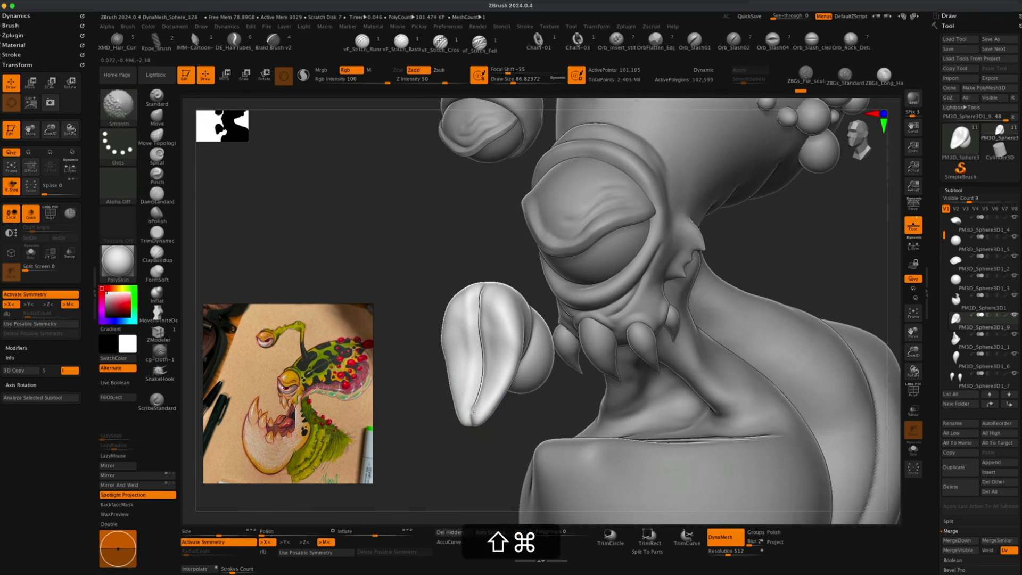
{"action": "mouse_move", "coordinate": [427, 295]}
{"action": "left_mouse_down"}
{"action": "mouse_move", "coordinate": [406, 285]}
{"action": "mouse_move", "coordinate": [425, 292]}
{"action": "left_mouse_up"}
{"action": "left_click_drag", "start_coordinate": [324, 425], "coordinate": [477, 397]}
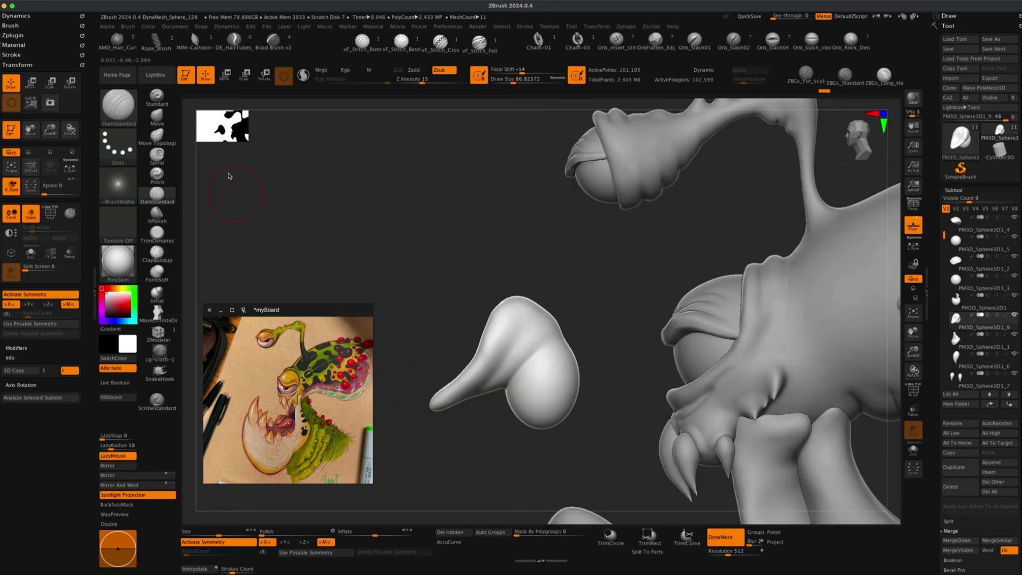
{"action": "left_click", "coordinate": [158, 116]}
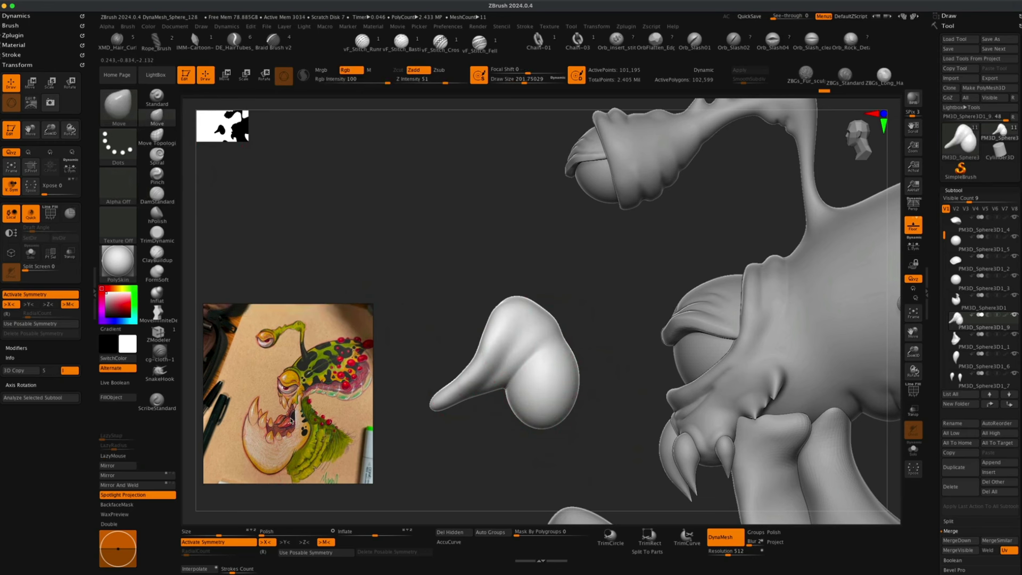
{"action": "left_click_drag", "start_coordinate": [515, 319], "coordinate": [559, 358]}
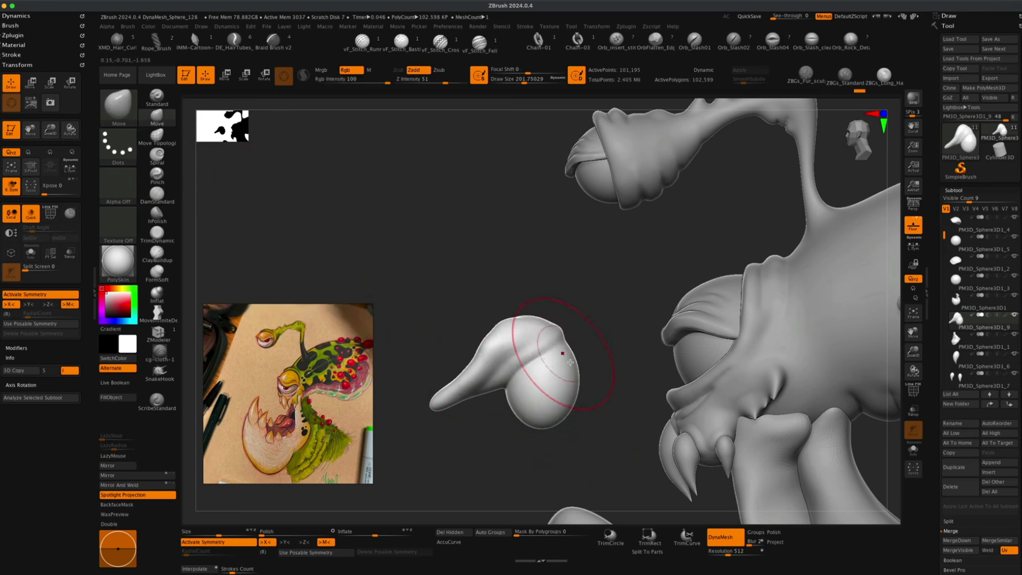
{"action": "left_click_drag", "start_coordinate": [586, 399], "coordinate": [599, 409]}
{"action": "left_click_drag", "start_coordinate": [569, 338], "coordinate": [575, 367]}
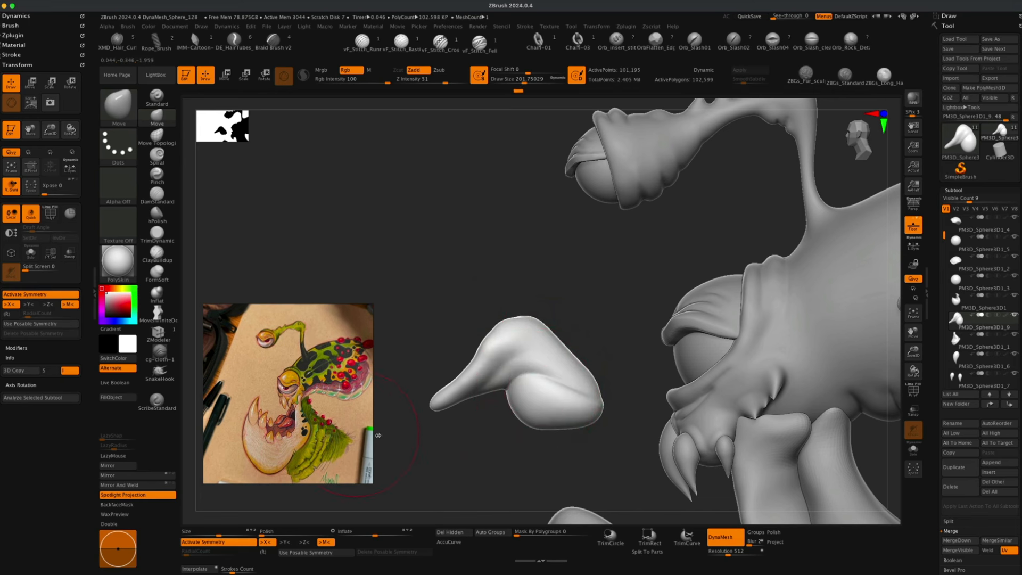
{"action": "mouse_move", "coordinate": [524, 423]}
{"action": "left_mouse_down"}
{"action": "mouse_move", "coordinate": [520, 431]}
{"action": "mouse_move", "coordinate": [570, 424]}
{"action": "left_mouse_up"}
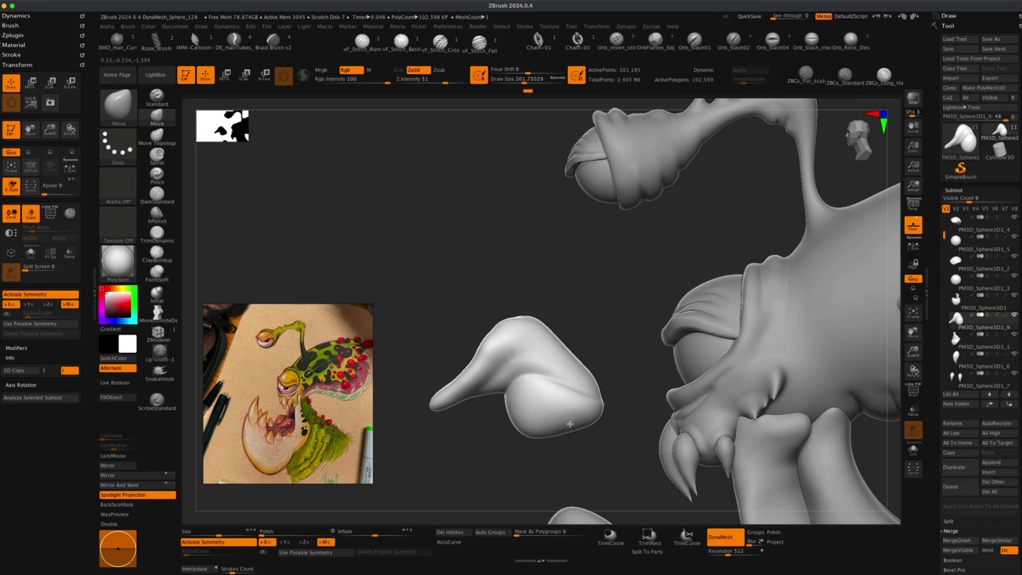
{"action": "left_click_drag", "start_coordinate": [428, 445], "coordinate": [429, 425], "text": "alt"}
{"action": "left_click_drag", "start_coordinate": [410, 340], "coordinate": [450, 332]}
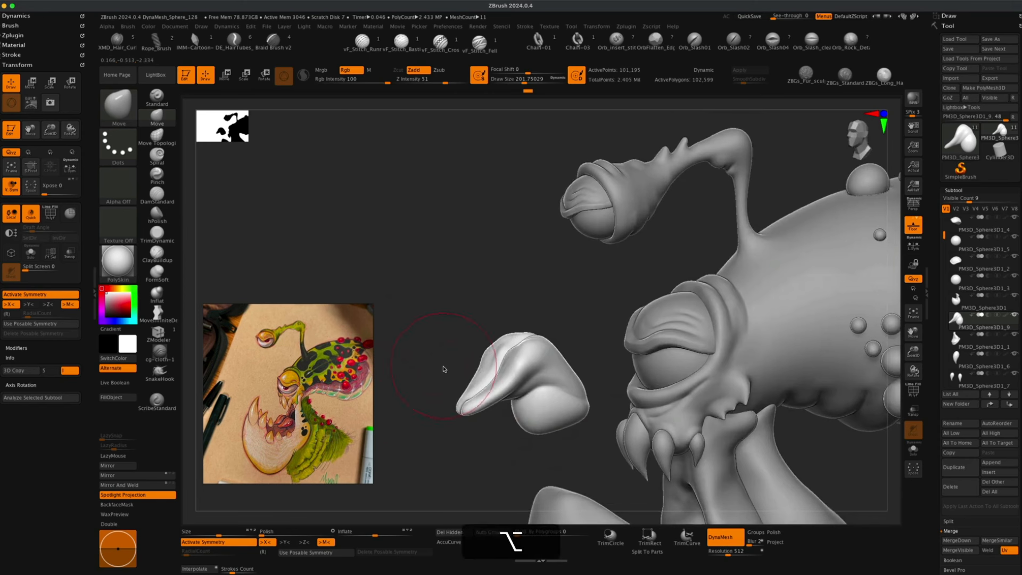
{"action": "mouse_move", "coordinate": [445, 367]}
{"action": "left_mouse_down", "text": "alt"}
{"action": "mouse_move", "coordinate": [430, 326]}
{"action": "mouse_move", "coordinate": [495, 355]}
{"action": "left_mouse_up", "text": "alt"}
Smooth the surface of the pointed piece at about 108 draw size.
{"action": "key", "text": "s"}
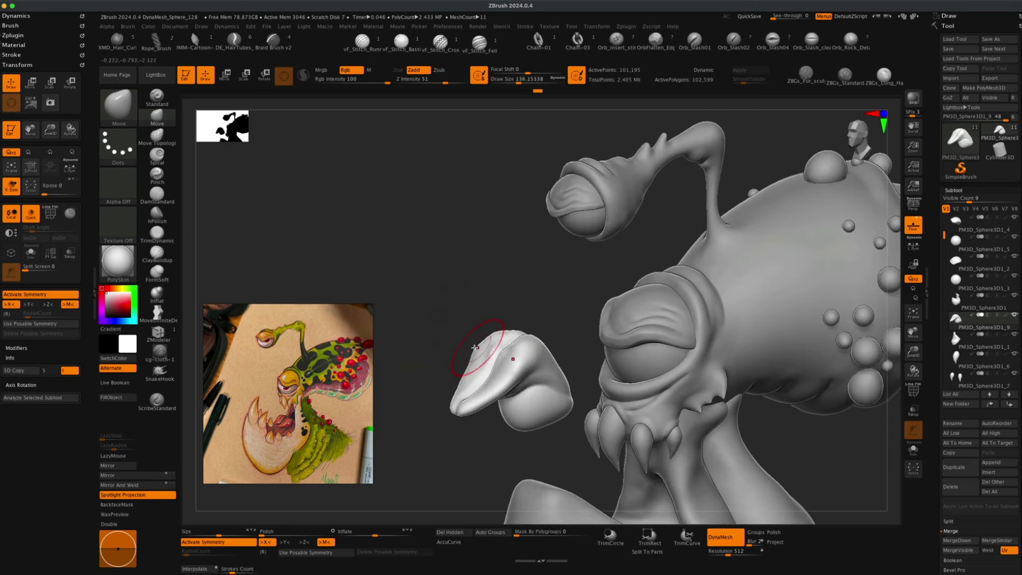
{"action": "mouse_move", "coordinate": [472, 319]}
{"action": "left_mouse_down"}
{"action": "mouse_move", "coordinate": [480, 351]}
{"action": "mouse_move", "coordinate": [437, 342]}
{"action": "left_mouse_up"}
{"action": "key", "text": "s"}
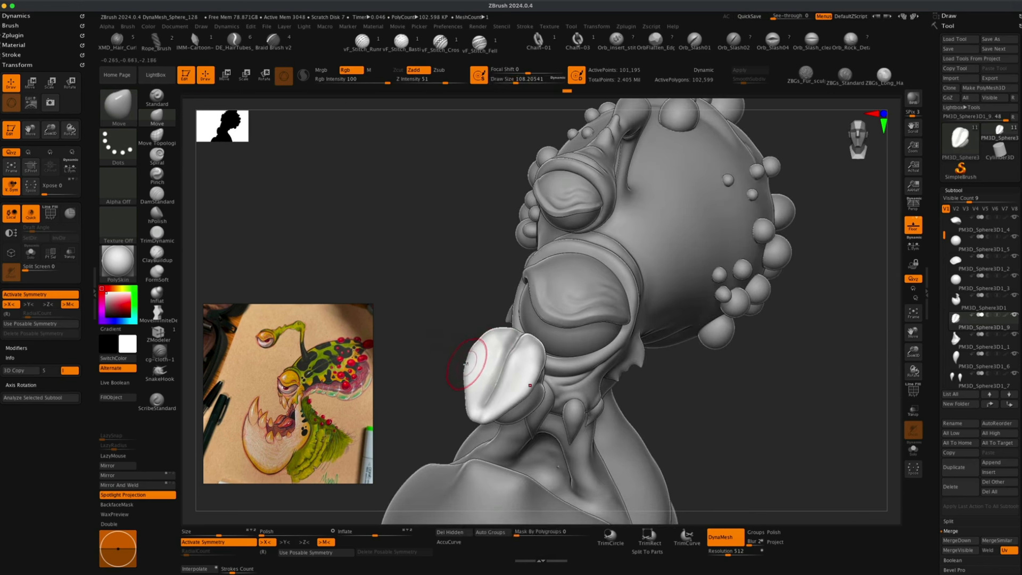
{"action": "mouse_move", "coordinate": [440, 368]}
{"action": "left_mouse_down"}
{"action": "mouse_move", "coordinate": [590, 368]}
{"action": "mouse_move", "coordinate": [487, 366]}
{"action": "mouse_move", "coordinate": [566, 362]}
{"action": "left_mouse_up"}
{"action": "mouse_move", "coordinate": [575, 347]}
{"action": "left_mouse_down", "text": "super"}
{"action": "mouse_move", "coordinate": [588, 385]}
{"action": "mouse_move", "coordinate": [495, 367]}
{"action": "mouse_move", "coordinate": [500, 388]}
{"action": "left_mouse_up", "text": "super"}
{"action": "key", "text": "shift"}
{"action": "left_click_drag", "start_coordinate": [444, 315], "coordinate": [402, 302]}
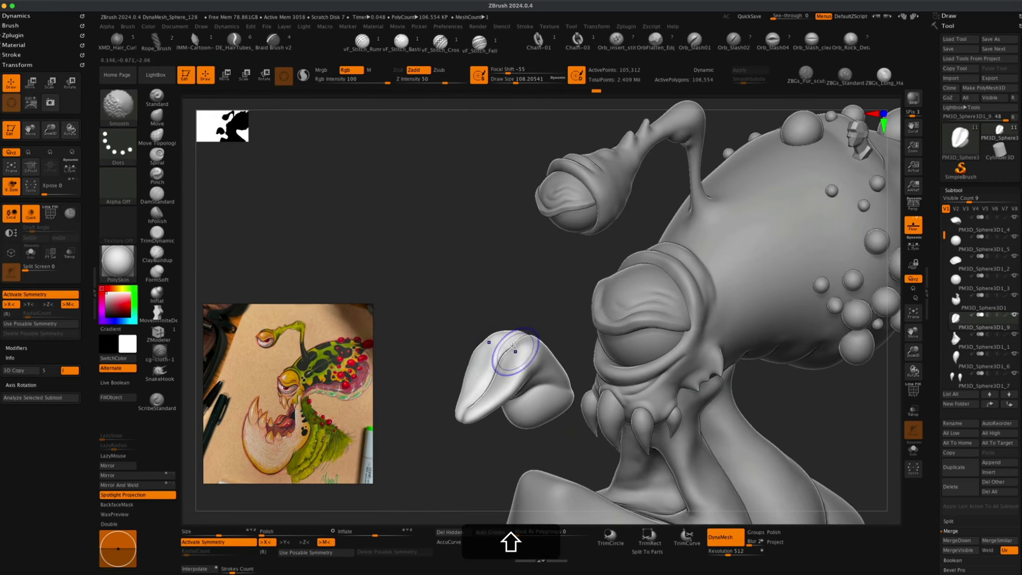
{"action": "left_click_drag", "start_coordinate": [515, 353], "coordinate": [500, 343], "text": "shift"}
Move the pointed piece with the gizmo down into the lower jaw.
{"action": "mouse_move", "coordinate": [461, 301]}
{"action": "left_mouse_down", "text": "alt"}
{"action": "mouse_move", "coordinate": [447, 303]}
{"action": "mouse_move", "coordinate": [455, 297]}
{"action": "mouse_move", "coordinate": [442, 280]}
{"action": "left_mouse_up", "text": "alt"}
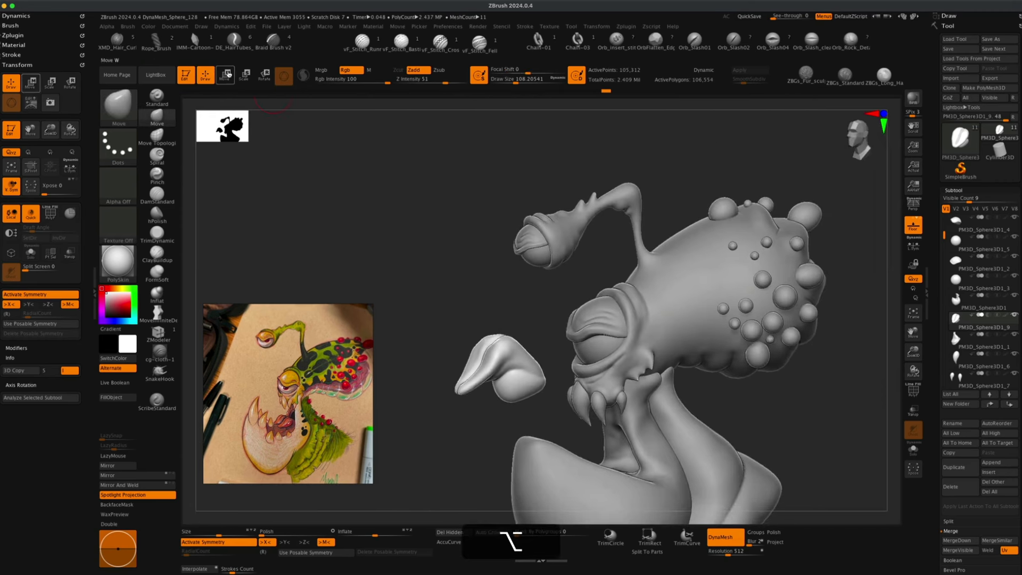
{"action": "left_click", "coordinate": [226, 74]}
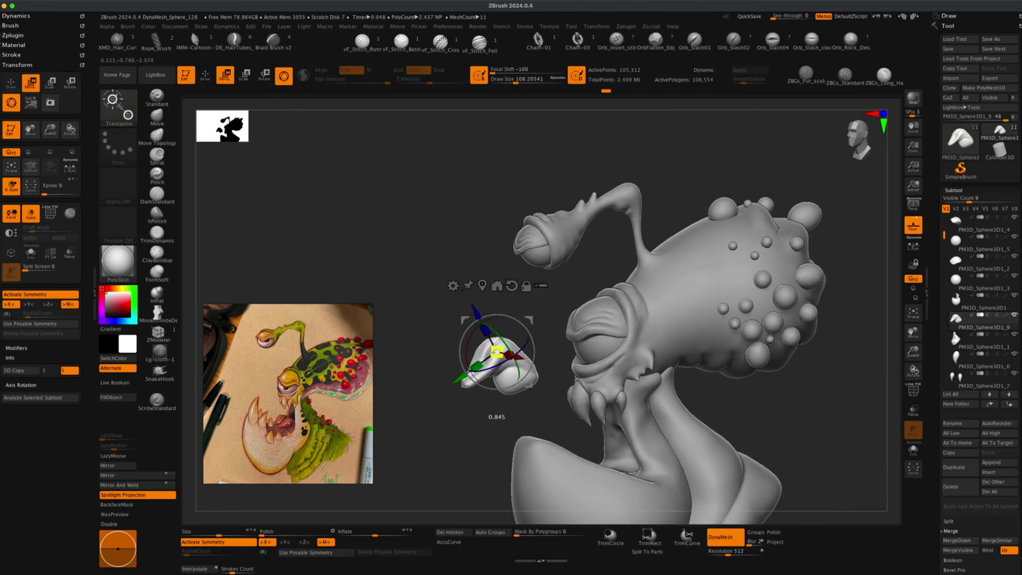
{"action": "left_click_drag", "start_coordinate": [434, 381], "coordinate": [420, 383], "text": "shift"}
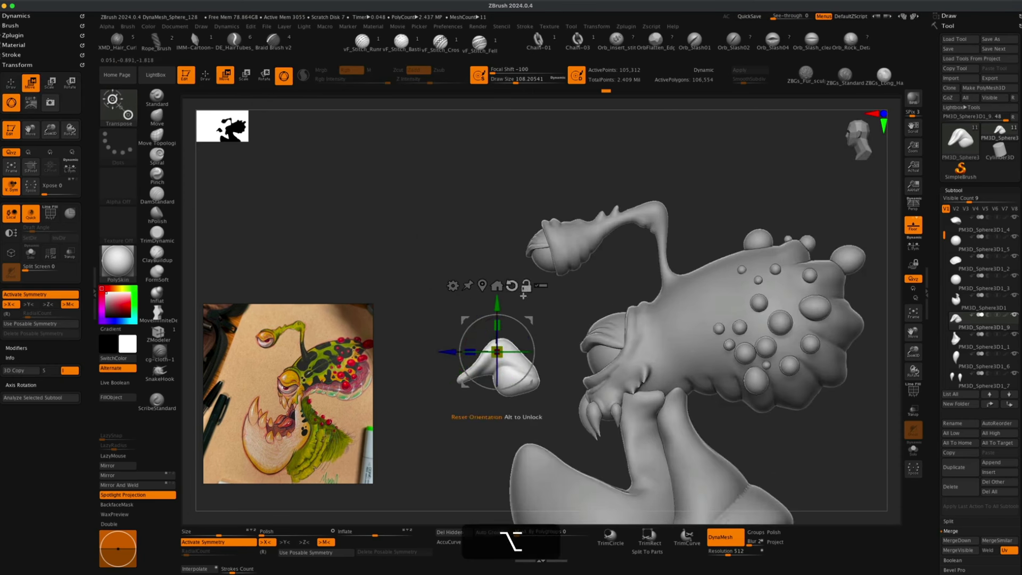
{"action": "left_click_drag", "start_coordinate": [496, 351], "coordinate": [593, 456]}
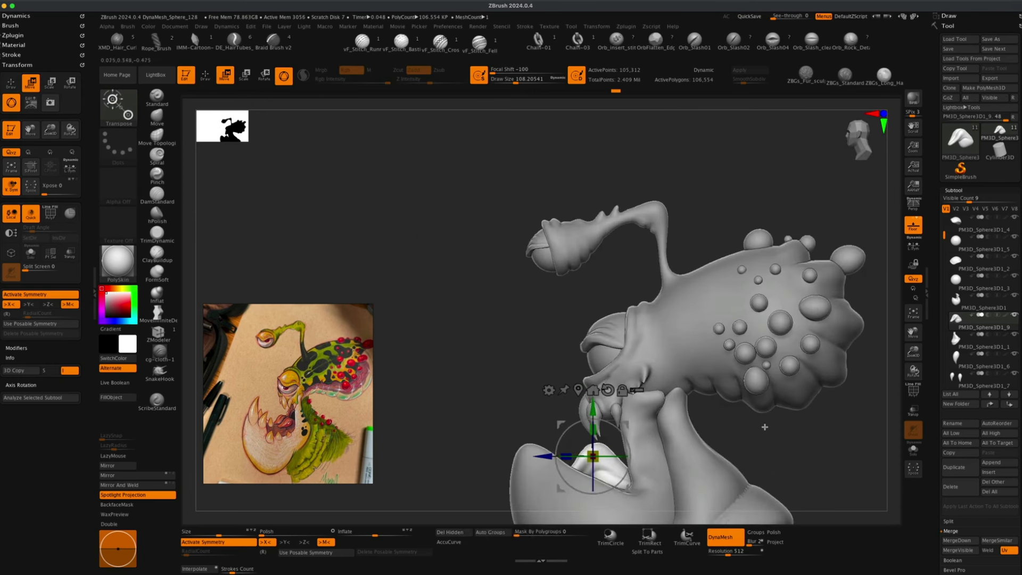
{"action": "left_click_drag", "start_coordinate": [838, 447], "coordinate": [560, 285], "text": "alt"}
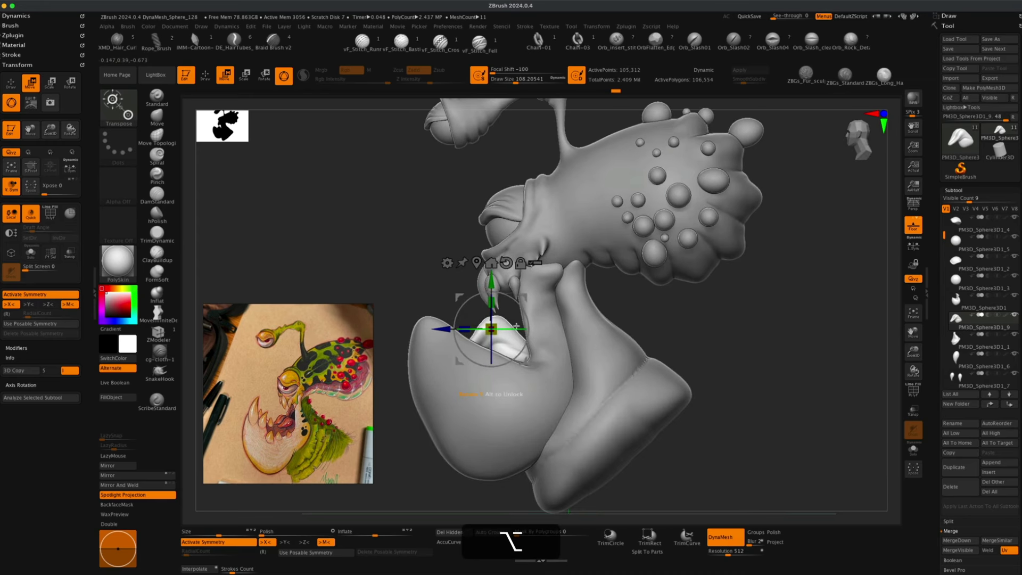
Turn off symmetry, then scale down and rotate the pointed piece with the gizmo to sit inside the jaw.
{"action": "mouse_move", "coordinate": [526, 314]}
{"action": "left_mouse_down"}
{"action": "mouse_move", "coordinate": [532, 330]}
{"action": "mouse_move", "coordinate": [540, 307]}
{"action": "left_mouse_up"}
{"action": "left_click_drag", "start_coordinate": [675, 339], "coordinate": [732, 352]}
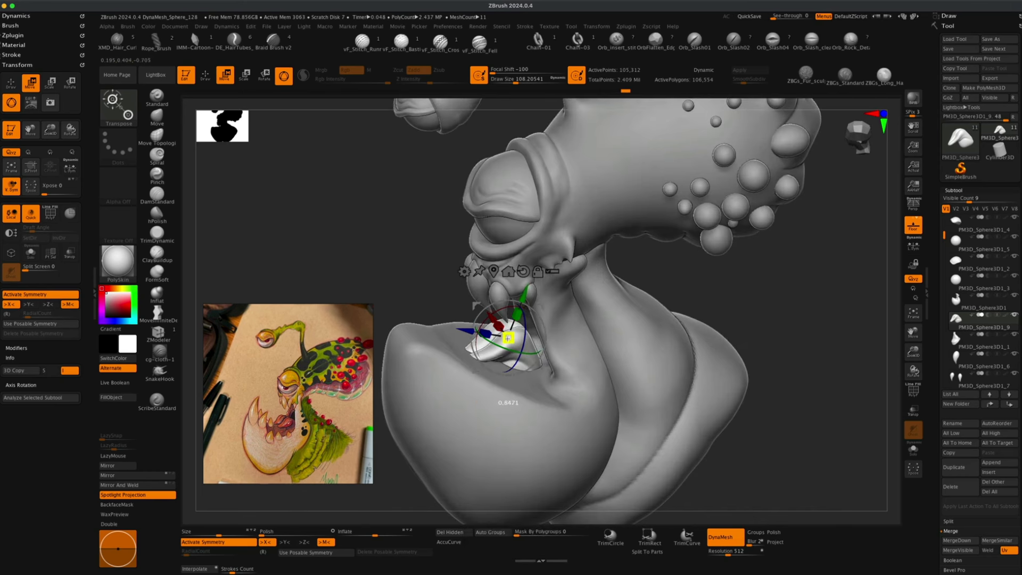
{"action": "left_click_drag", "start_coordinate": [508, 337], "coordinate": [509, 338]}
{"action": "key", "text": "super+z"}
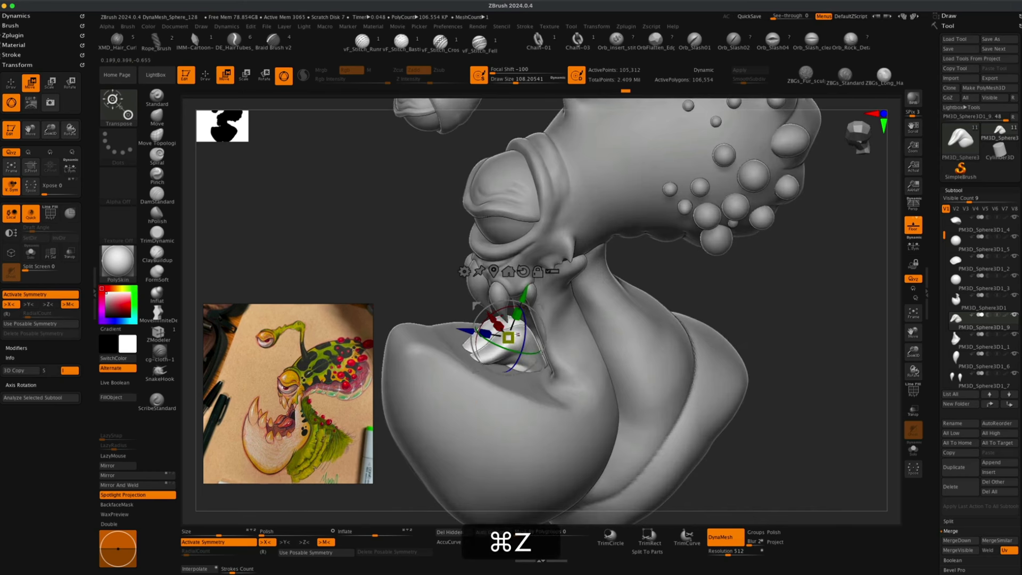
{"action": "key", "text": "x"}
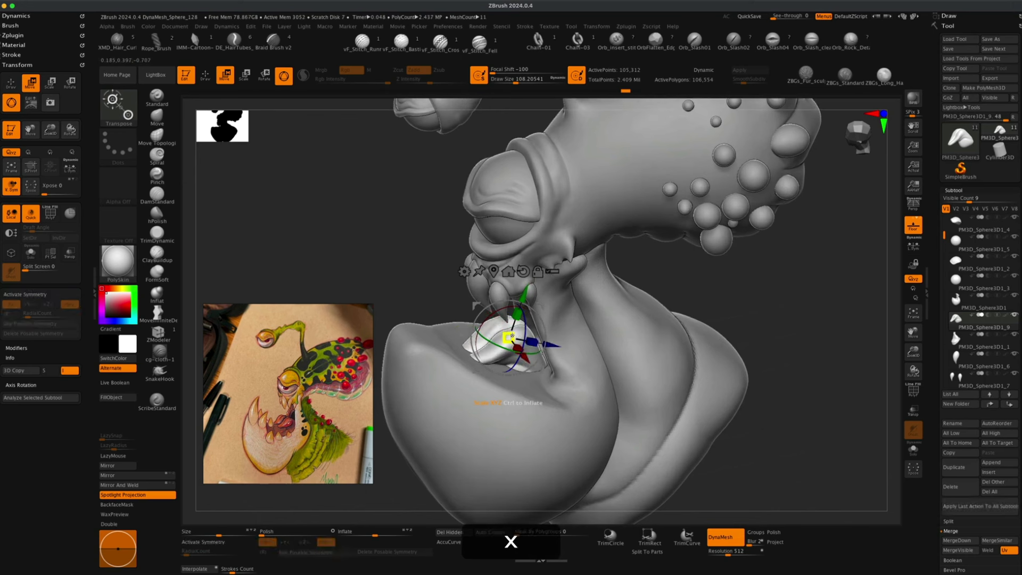
{"action": "left_click_drag", "start_coordinate": [509, 337], "coordinate": [508, 337]}
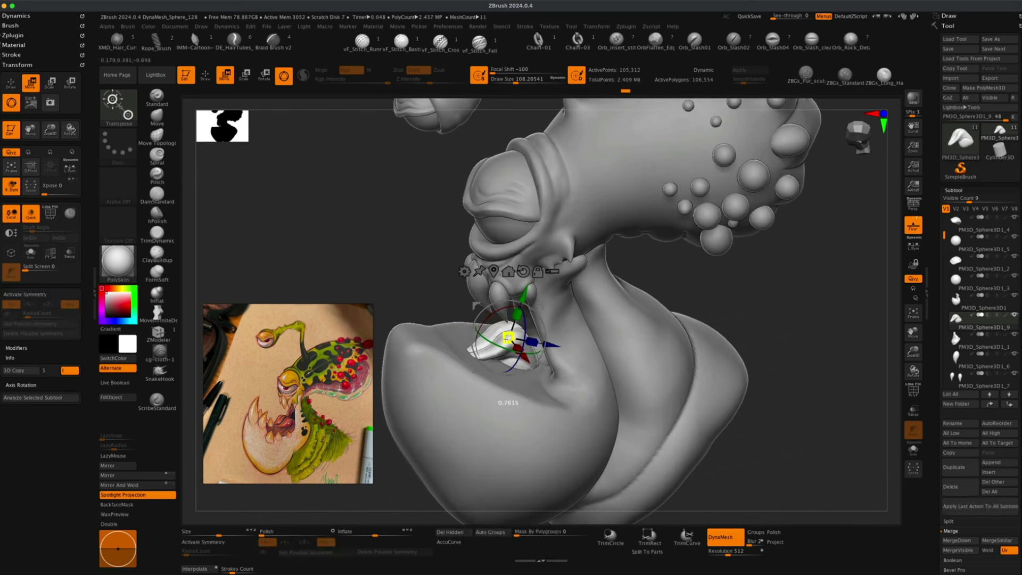
{"action": "left_click_drag", "start_coordinate": [424, 281], "coordinate": [434, 263], "text": "shift"}
{"action": "left_click_drag", "start_coordinate": [540, 306], "coordinate": [543, 302]}
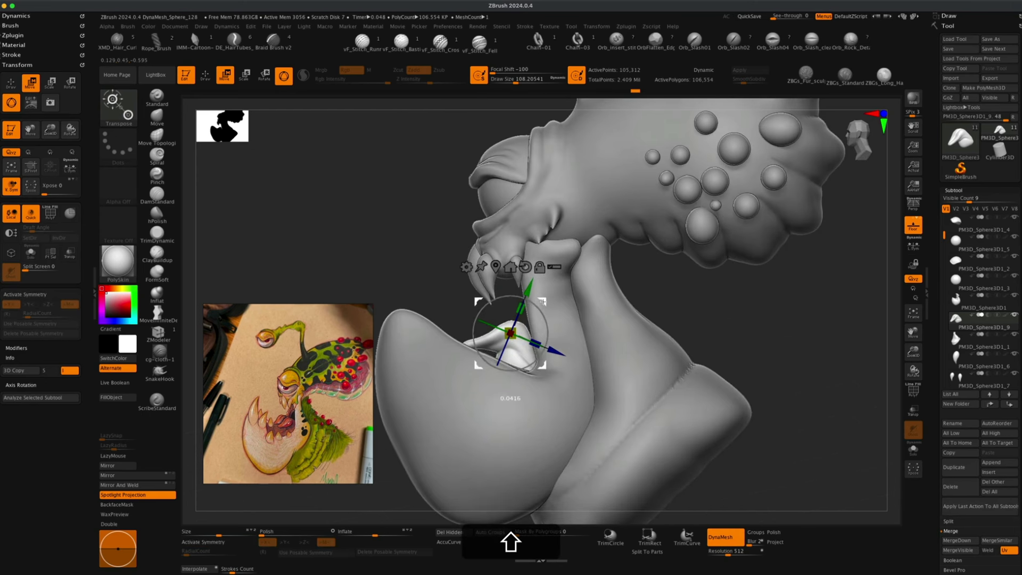
{"action": "left_click_drag", "start_coordinate": [427, 270], "coordinate": [416, 310]}
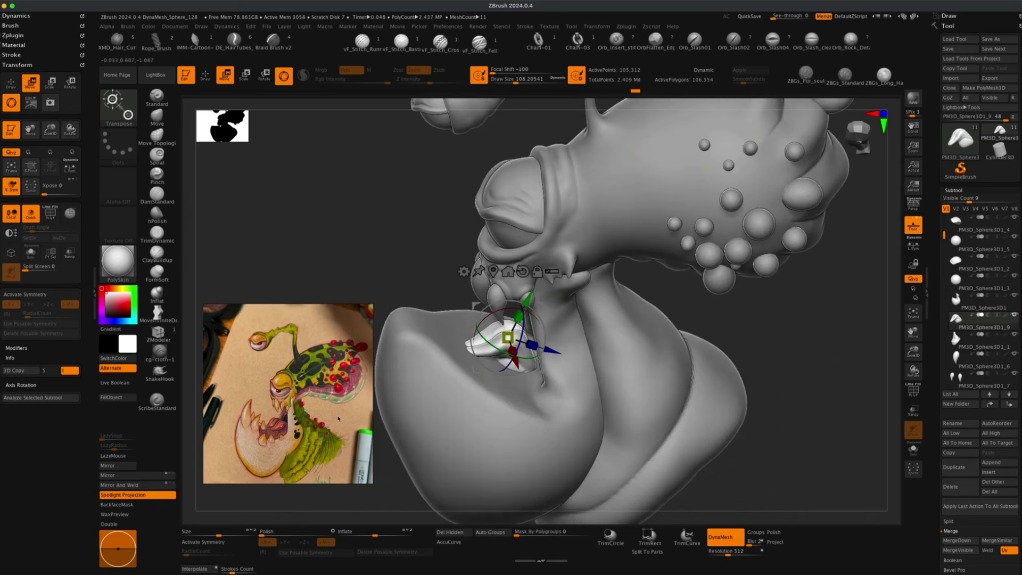
Select the lower jaw subtool and push its inner lip with the Move brush at about 228 draw size.
{"action": "key", "text": "alt"}
{"action": "left_click", "coordinate": [436, 405], "text": "alt"}
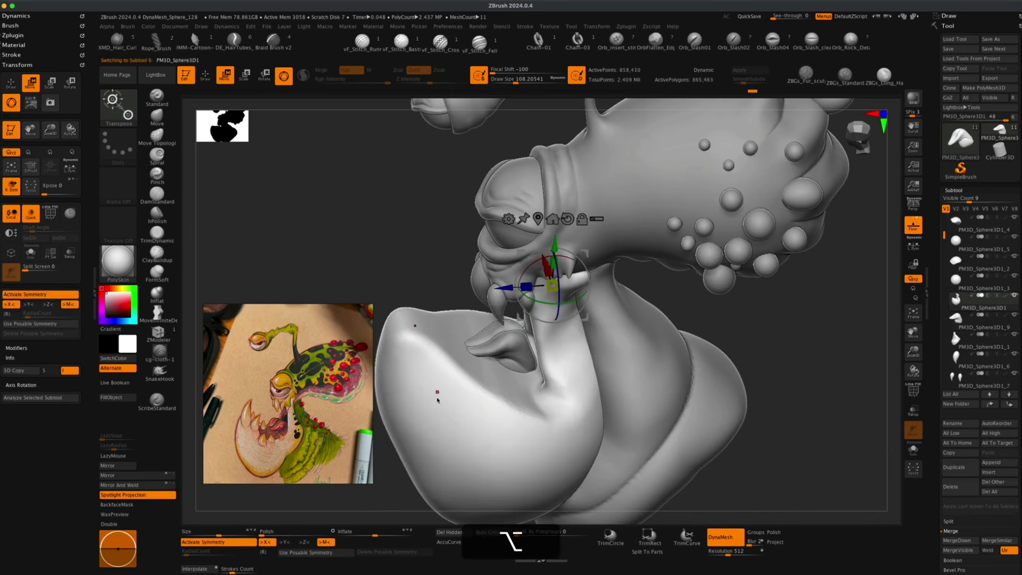
{"action": "left_click", "coordinate": [158, 118]}
{"action": "key", "text": "s"}
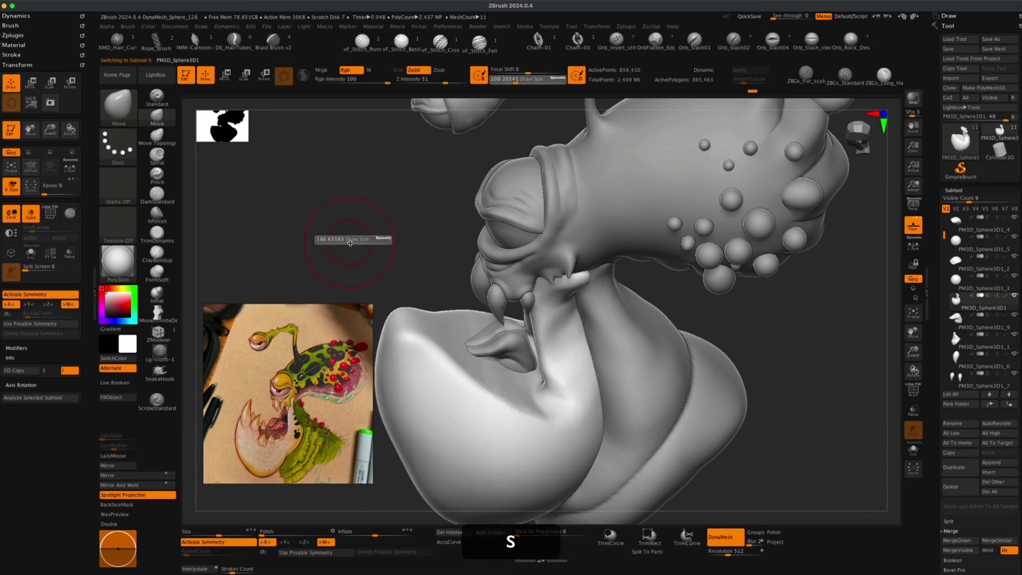
{"action": "left_click", "coordinate": [352, 243]}
{"action": "left_click_drag", "start_coordinate": [368, 227], "coordinate": [473, 361]}
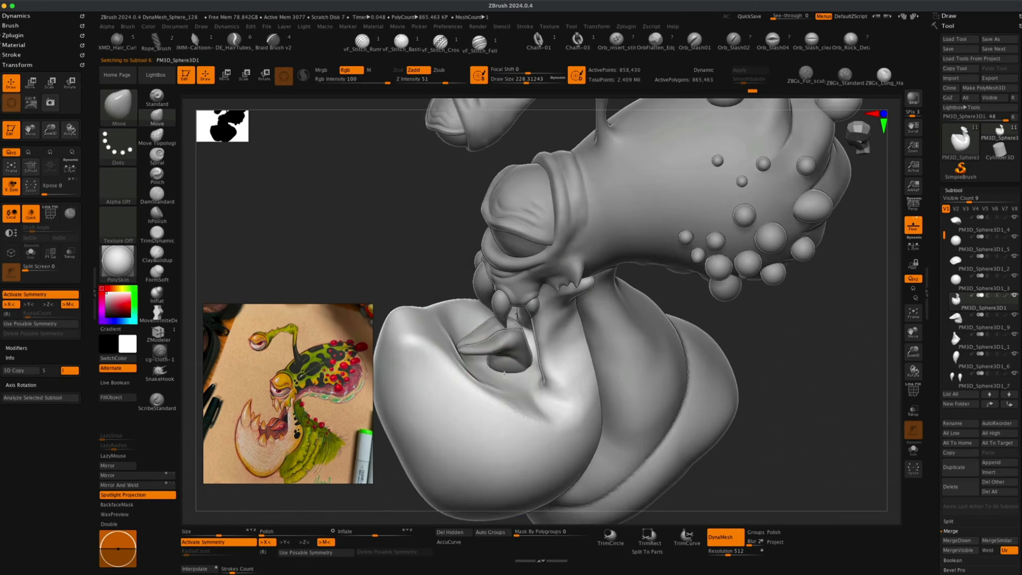
{"action": "left_click_drag", "start_coordinate": [420, 263], "coordinate": [402, 290]}
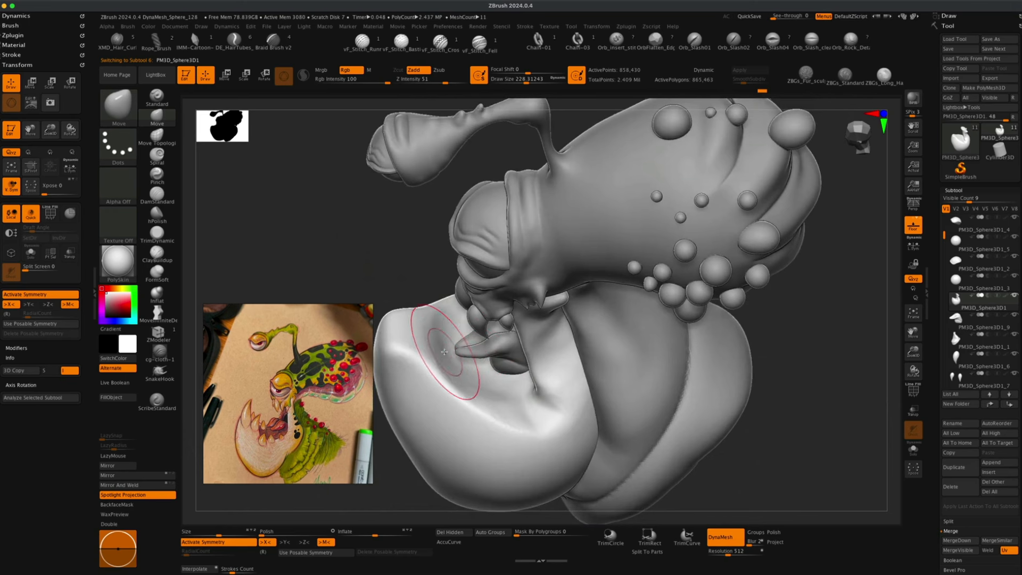
{"action": "mouse_move", "coordinate": [424, 352]}
{"action": "left_mouse_down"}
{"action": "mouse_move", "coordinate": [456, 357]}
{"action": "mouse_move", "coordinate": [483, 396]}
{"action": "mouse_move", "coordinate": [503, 396]}
{"action": "left_mouse_up"}
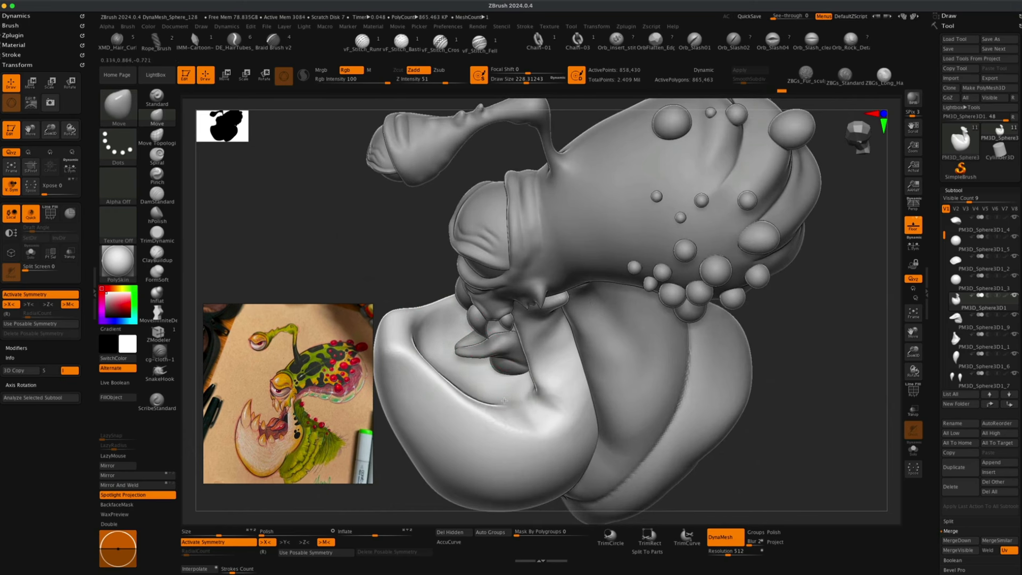
Push the lower jaw's inner lip around the pointed piece with the Move brush.
{"action": "left_click_drag", "start_coordinate": [415, 294], "coordinate": [492, 374]}
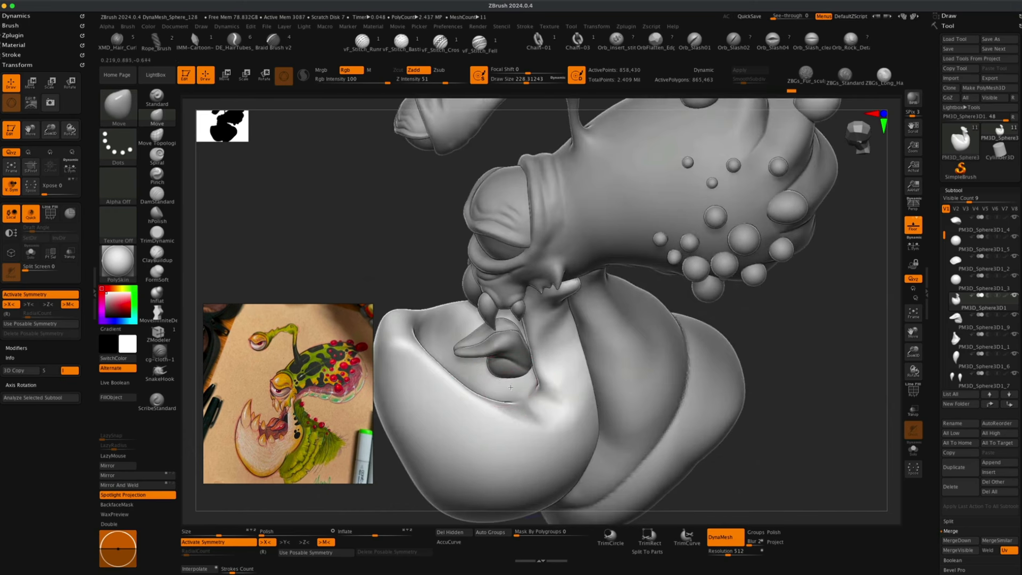
{"action": "left_click_drag", "start_coordinate": [420, 265], "coordinate": [433, 264]}
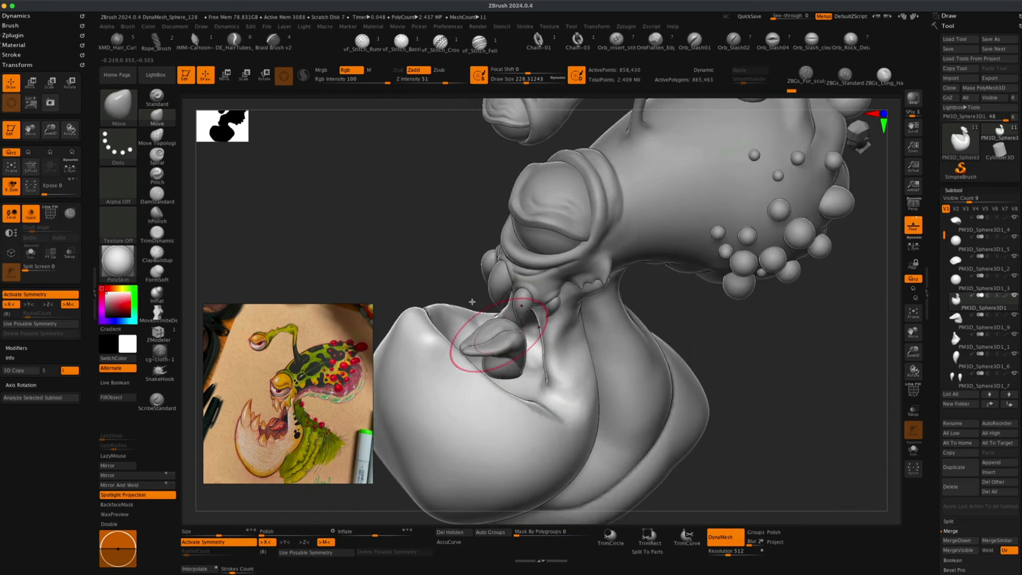
{"action": "left_click_drag", "start_coordinate": [472, 302], "coordinate": [507, 349]}
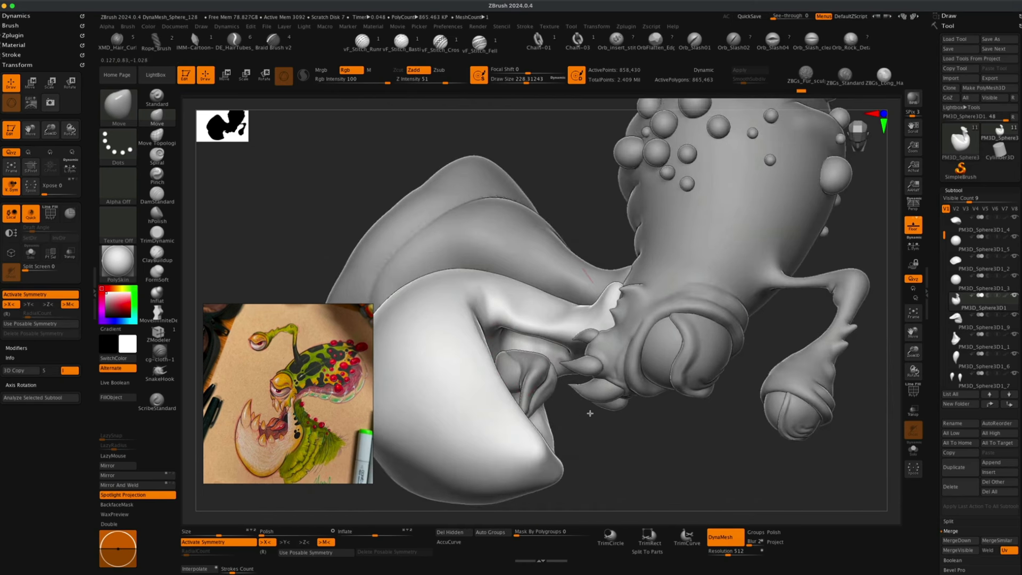
Try inflating the inside of the lower jaw with the Inflat brush at about 153 draw size.
{"action": "mouse_move", "coordinate": [590, 413]}
{"action": "left_mouse_down"}
{"action": "mouse_move", "coordinate": [413, 262]}
{"action": "mouse_move", "coordinate": [330, 260]}
{"action": "left_mouse_up"}
{"action": "left_click", "coordinate": [166, 296]}
{"action": "key", "text": "s"}
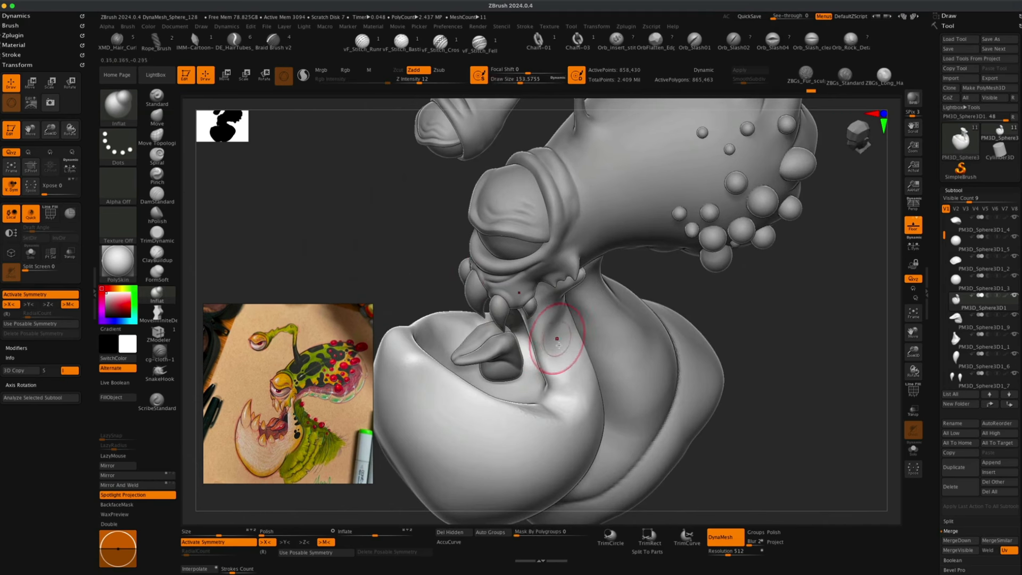
{"action": "mouse_move", "coordinate": [559, 397]}
{"action": "left_mouse_down"}
{"action": "mouse_move", "coordinate": [548, 409]}
{"action": "mouse_move", "coordinate": [569, 400]}
{"action": "mouse_move", "coordinate": [545, 407]}
{"action": "mouse_move", "coordinate": [560, 414]}
{"action": "left_mouse_up"}
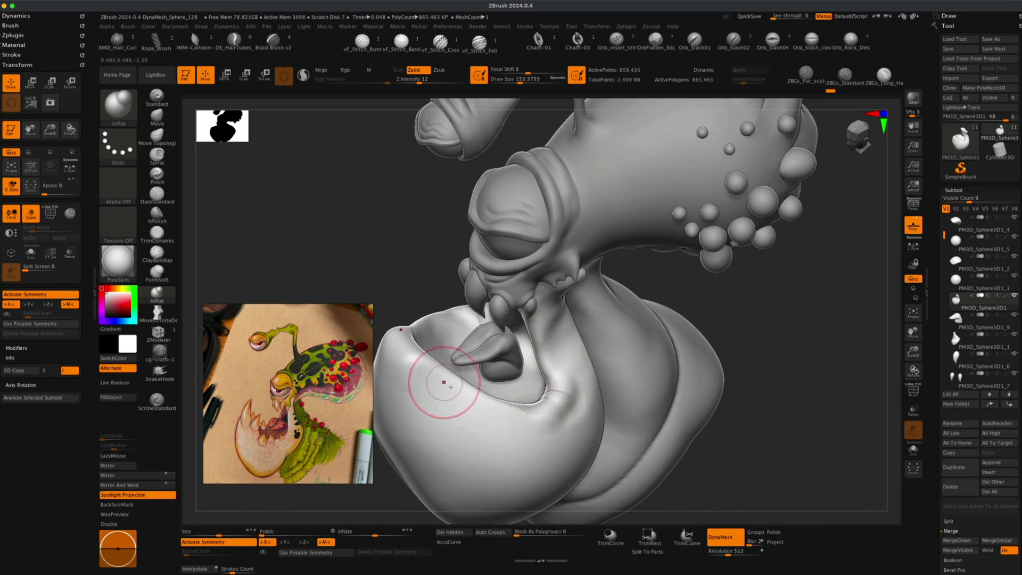
{"action": "mouse_move", "coordinate": [438, 374]}
{"action": "left_mouse_down"}
{"action": "mouse_move", "coordinate": [407, 345]}
{"action": "mouse_move", "coordinate": [421, 356]}
{"action": "left_mouse_up"}
{"action": "key", "text": "super+z"}
{"action": "key", "text": "super+z"}
{"action": "key", "text": "super+z"}
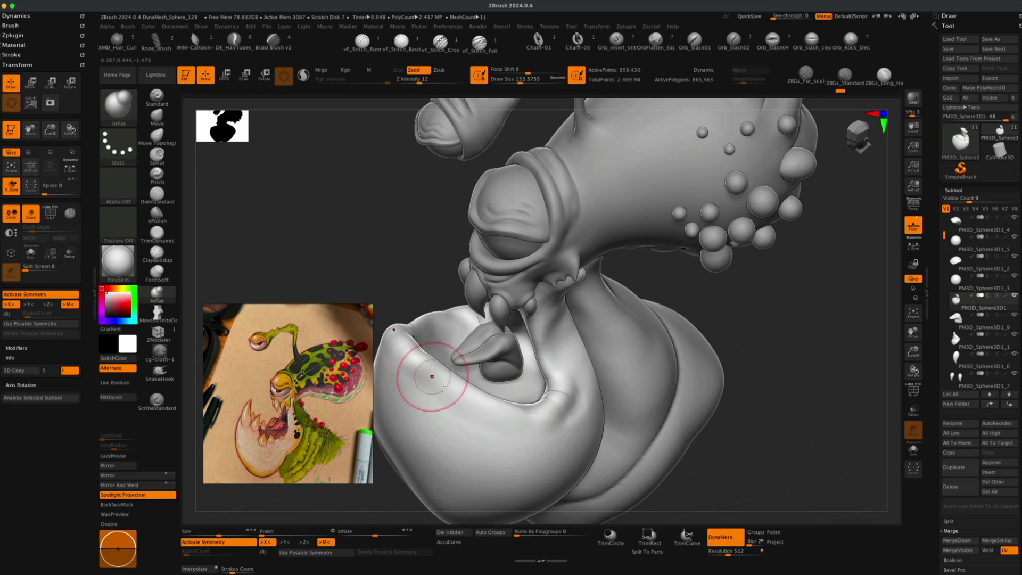
Smooth the inner lip surface of the lower jaw.
{"action": "left_click_drag", "start_coordinate": [471, 404], "coordinate": [548, 417]}
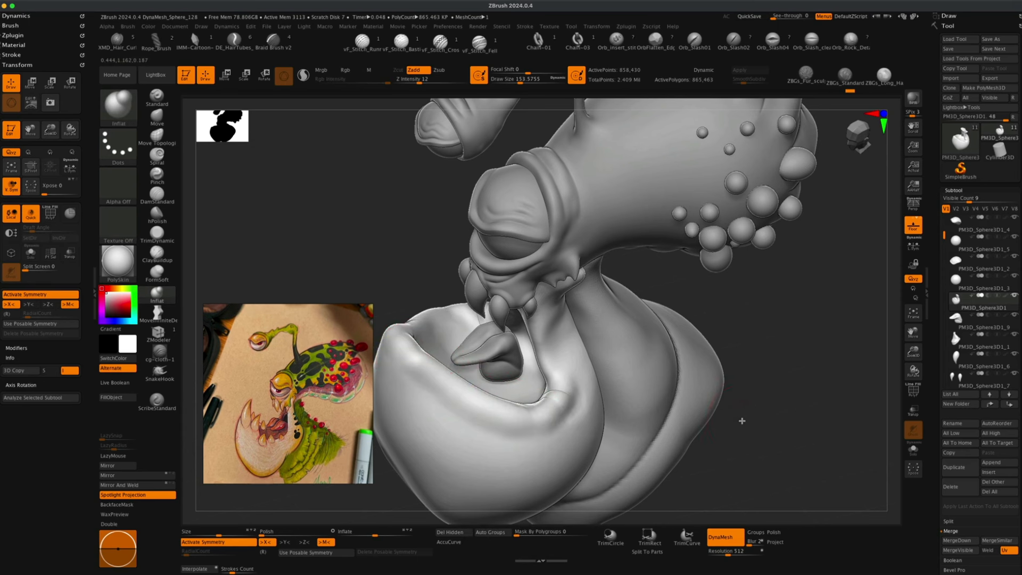
{"action": "left_click_drag", "start_coordinate": [741, 420], "coordinate": [719, 415]}
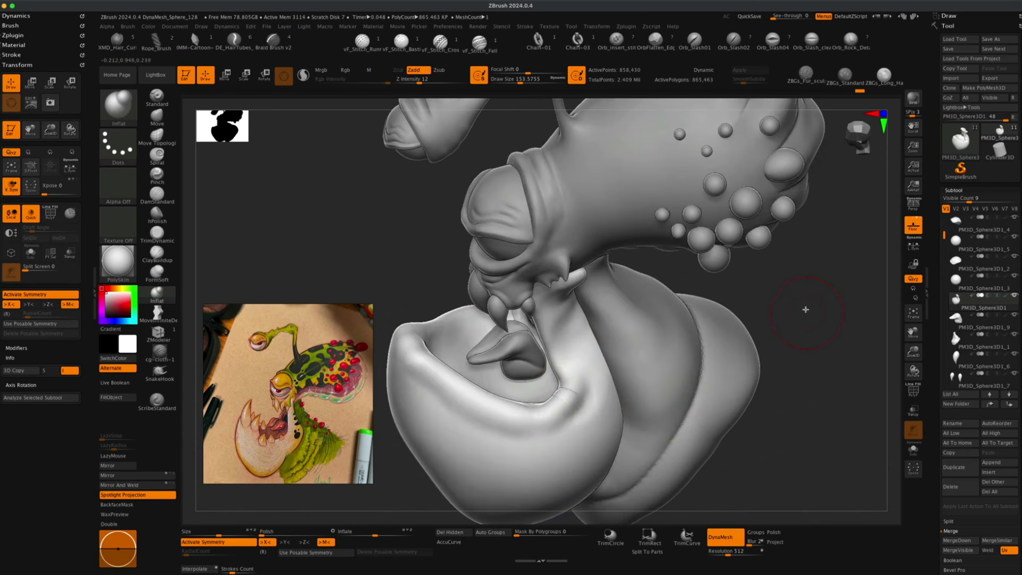
{"action": "key", "text": "shift"}
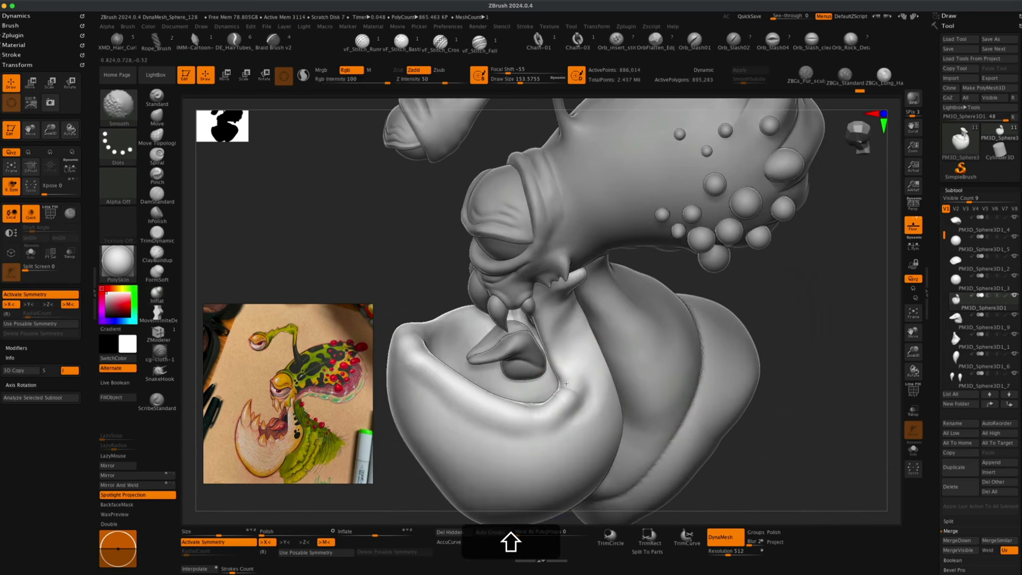
{"action": "mouse_move", "coordinate": [557, 410]}
{"action": "left_mouse_down", "text": "shift"}
{"action": "mouse_move", "coordinate": [538, 415]}
{"action": "mouse_move", "coordinate": [546, 419]}
{"action": "left_mouse_up", "text": "shift"}
{"action": "left_click_drag", "start_coordinate": [575, 384], "coordinate": [574, 396]}
Flatten the front rim of the lower jaw with the TrimDynamic brush at about 201 draw size.
{"action": "left_click", "coordinate": [121, 457]}
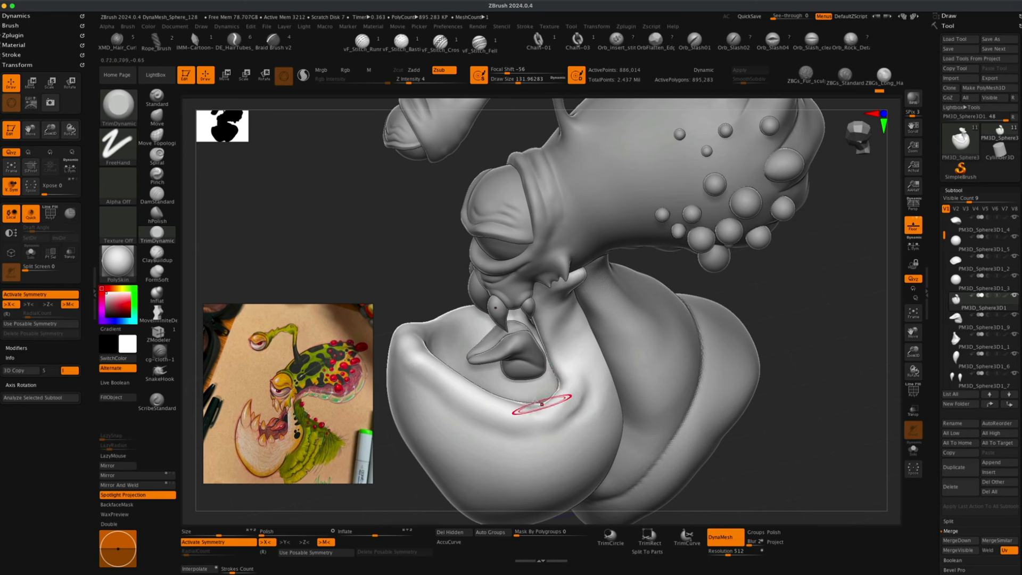
{"action": "mouse_move", "coordinate": [406, 303]}
{"action": "left_mouse_down"}
{"action": "mouse_move", "coordinate": [392, 258]}
{"action": "mouse_move", "coordinate": [410, 342]}
{"action": "left_mouse_up"}
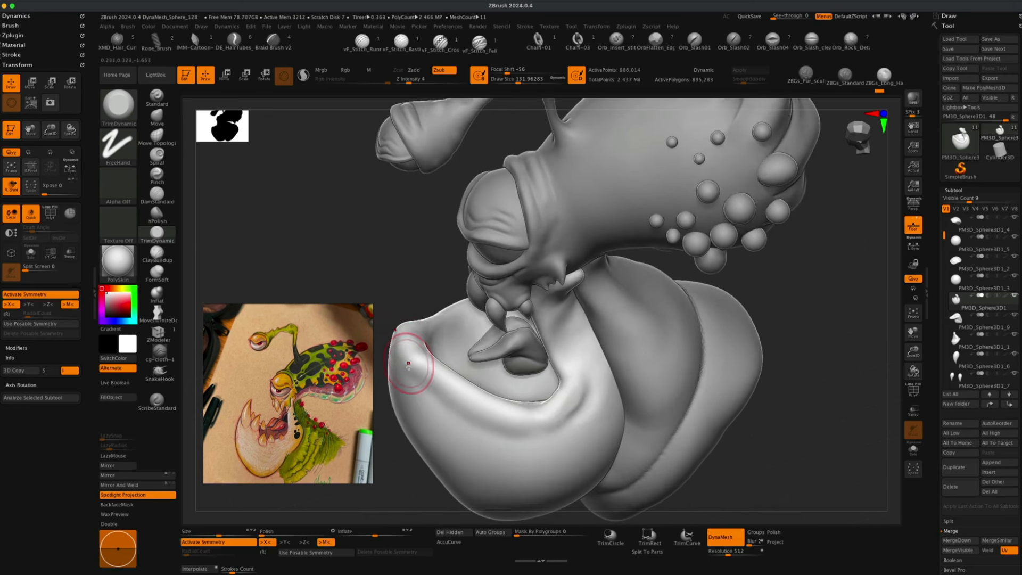
{"action": "key", "text": "s"}
{"action": "left_click_drag", "start_coordinate": [395, 299], "coordinate": [402, 299]}
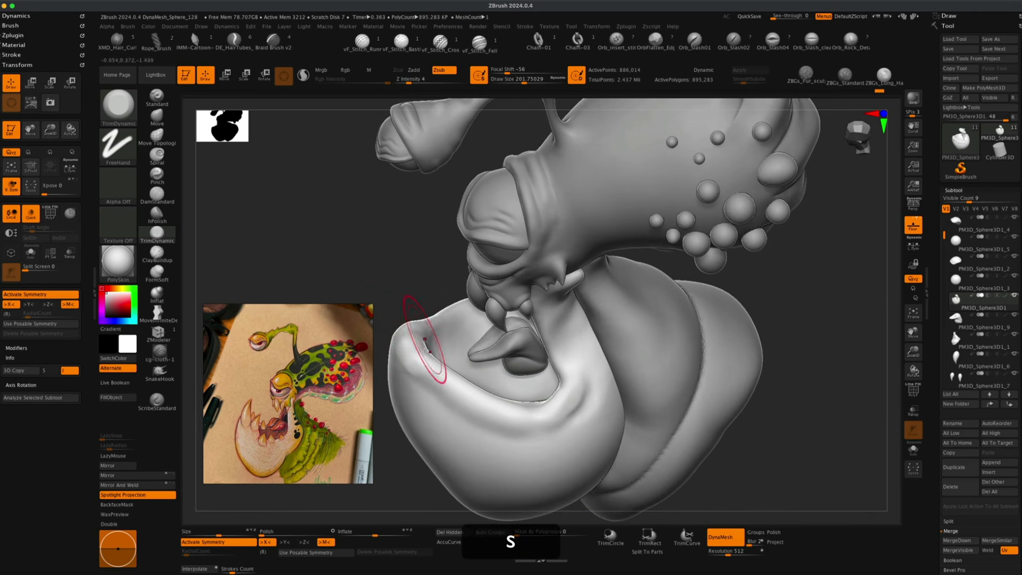
{"action": "left_click_drag", "start_coordinate": [426, 353], "coordinate": [402, 363]}
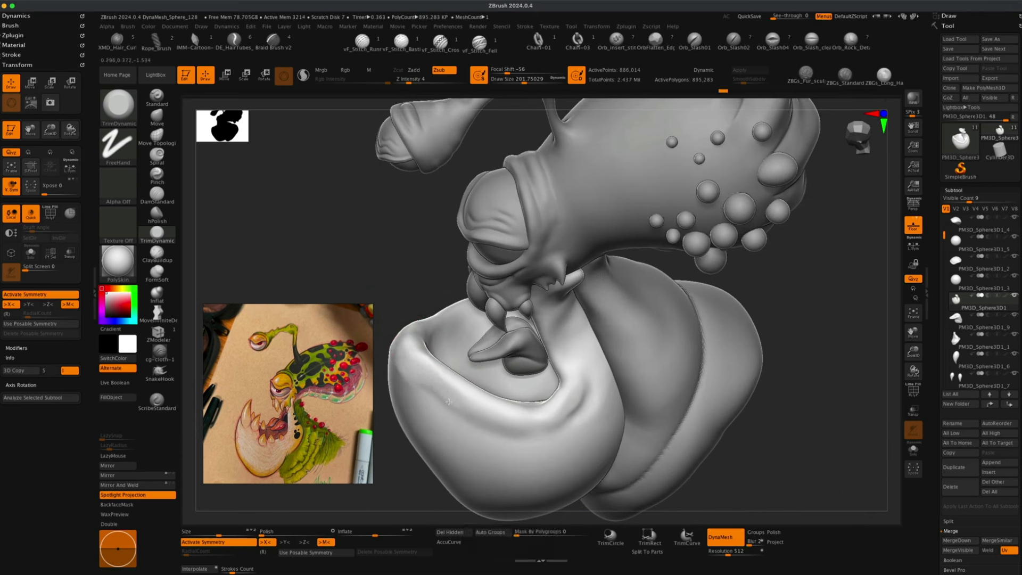
{"action": "left_click_drag", "start_coordinate": [395, 290], "coordinate": [407, 341]}
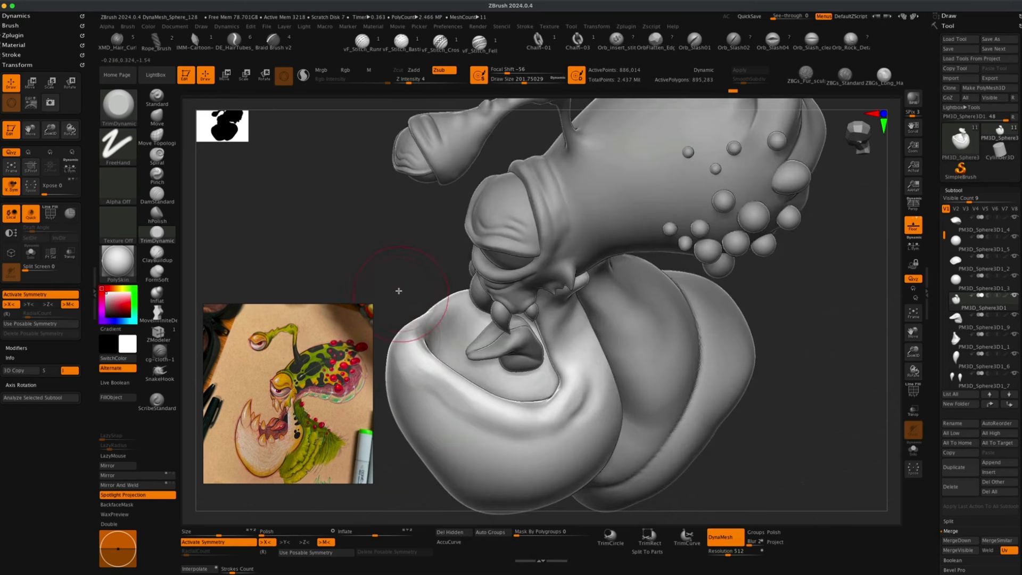
{"action": "left_click_drag", "start_coordinate": [398, 291], "coordinate": [437, 392]}
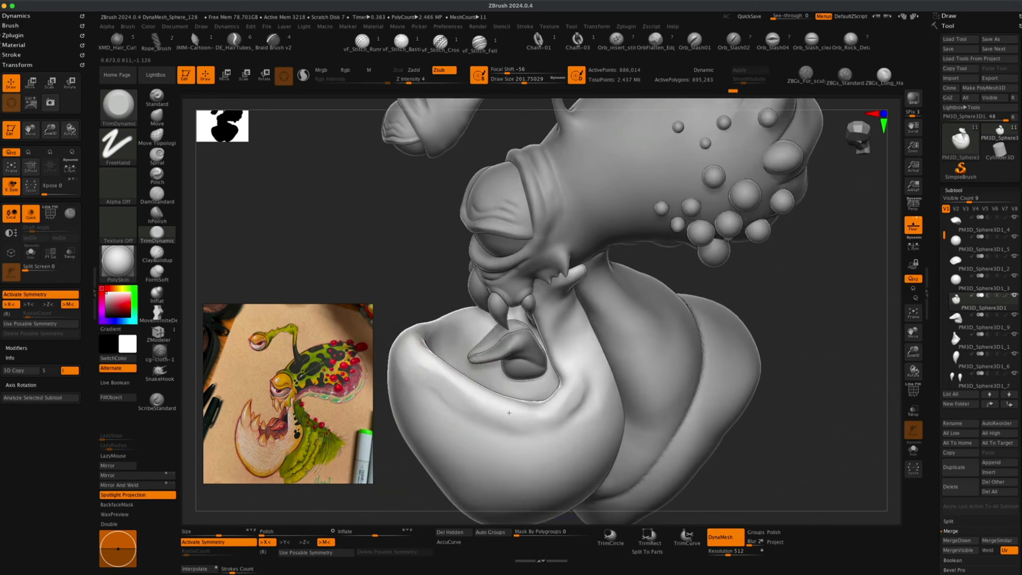
{"action": "left_click_drag", "start_coordinate": [519, 414], "coordinate": [532, 413]}
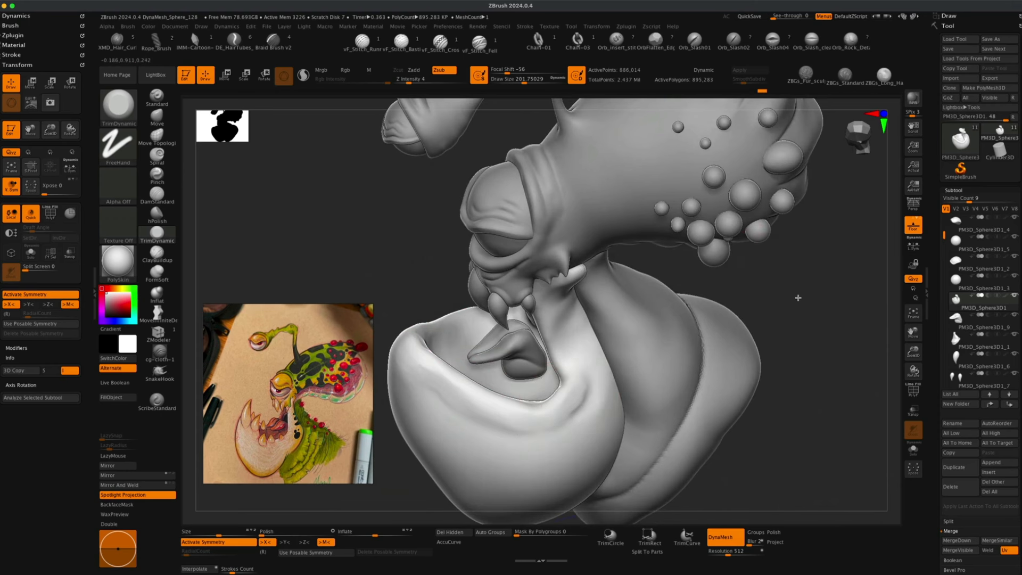
Smooth and trim-flatten the inside of the lower jaw around the pointed piece.
{"action": "left_click_drag", "start_coordinate": [774, 275], "coordinate": [772, 266]}
{"action": "key", "text": "shift"}
{"action": "left_click_drag", "start_coordinate": [592, 392], "coordinate": [577, 412], "text": "shift"}
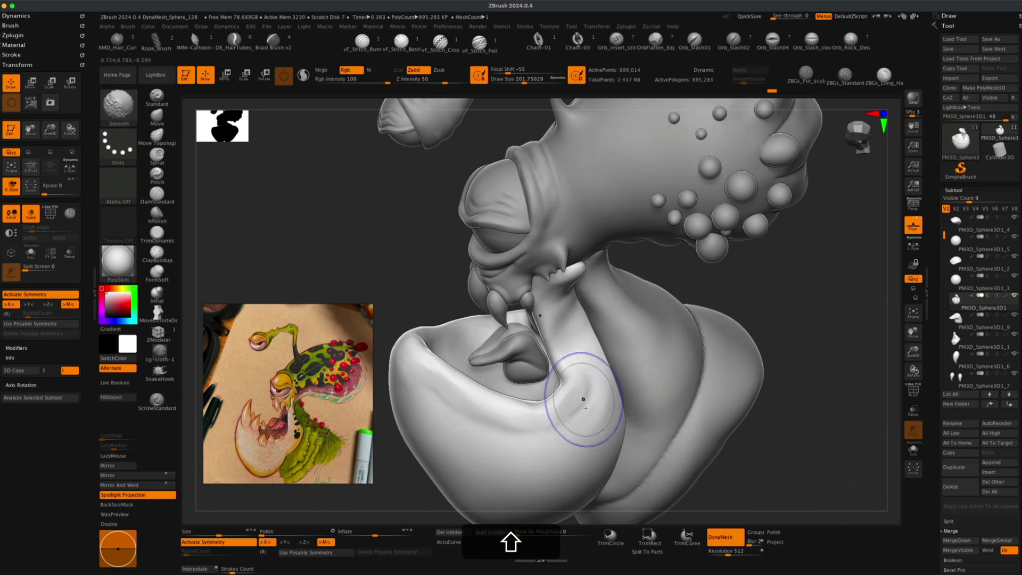
{"action": "key", "text": "shift"}
{"action": "left_click_drag", "start_coordinate": [585, 383], "coordinate": [584, 379], "text": "shift"}
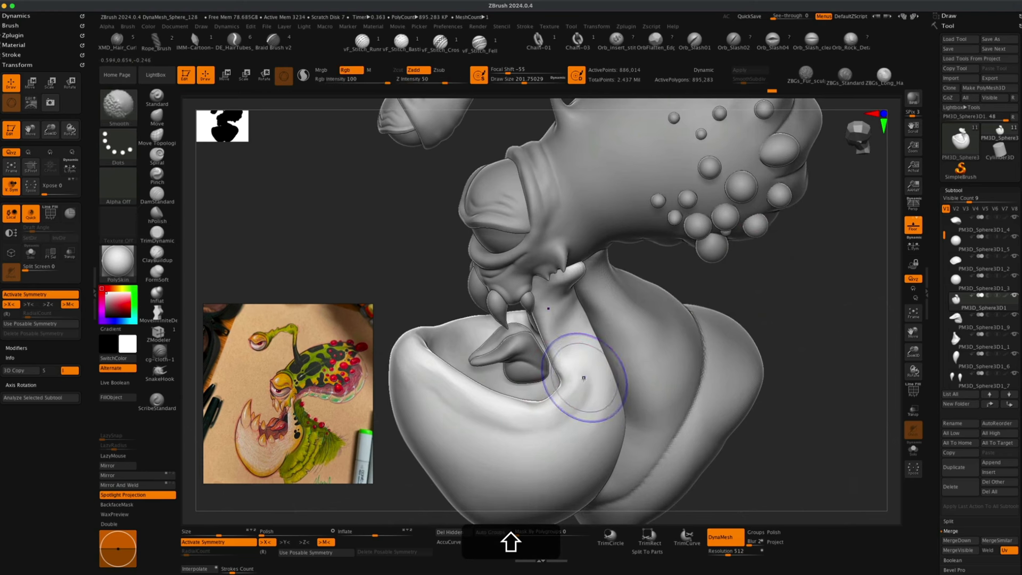
{"action": "mouse_move", "coordinate": [781, 316]}
{"action": "left_mouse_down"}
{"action": "mouse_move", "coordinate": [775, 302]}
{"action": "mouse_move", "coordinate": [766, 311]}
{"action": "left_mouse_up"}
{"action": "mouse_move", "coordinate": [436, 278]}
{"action": "left_mouse_down"}
{"action": "mouse_move", "coordinate": [447, 286]}
{"action": "mouse_move", "coordinate": [423, 285]}
{"action": "mouse_move", "coordinate": [445, 320]}
{"action": "left_mouse_up"}
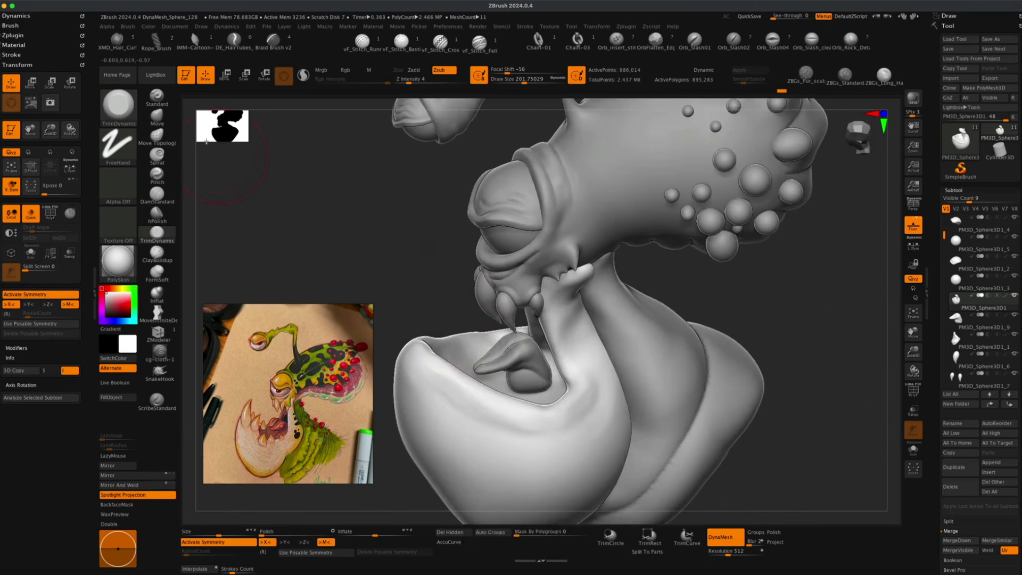
Switch to the Move brush and select the pointed piece's subtool inside the jaw.
{"action": "key", "text": "b"}
{"action": "key", "text": "m"}
{"action": "key", "text": "v"}
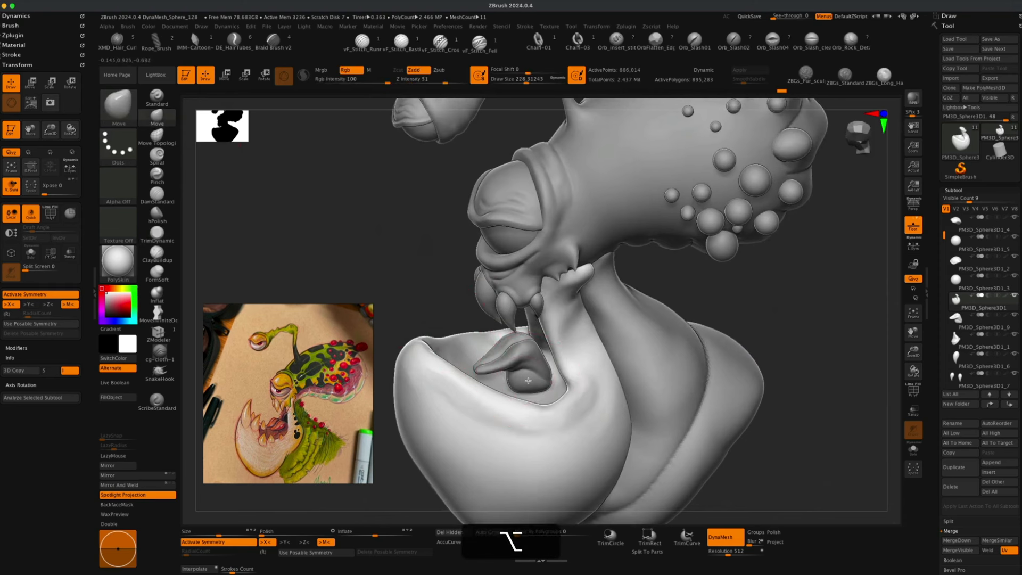
{"action": "left_click", "coordinate": [544, 390], "text": "alt"}
{"action": "left_click_drag", "start_coordinate": [768, 315], "coordinate": [849, 365], "text": "shift"}
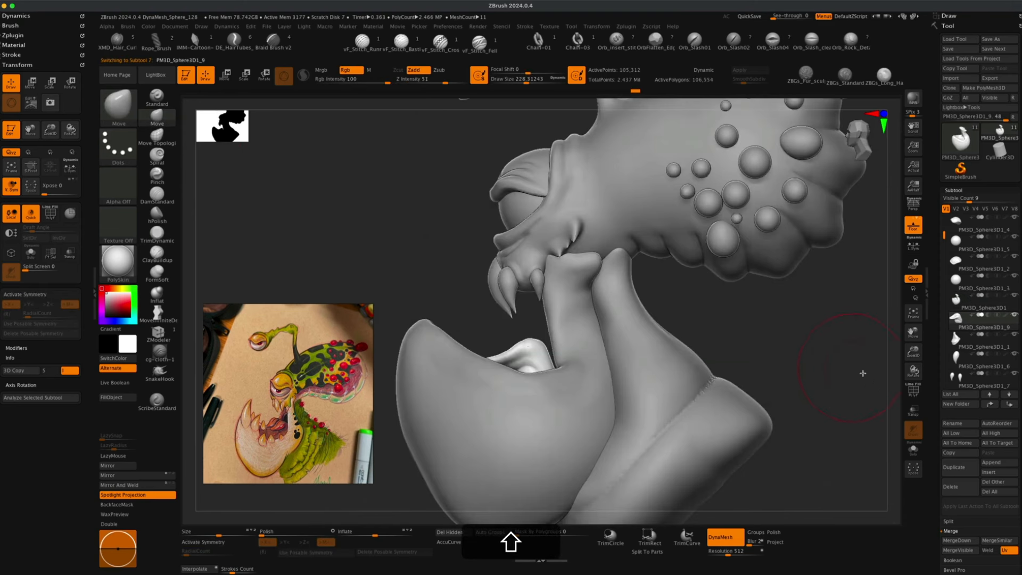
{"action": "left_click", "coordinate": [913, 411]}
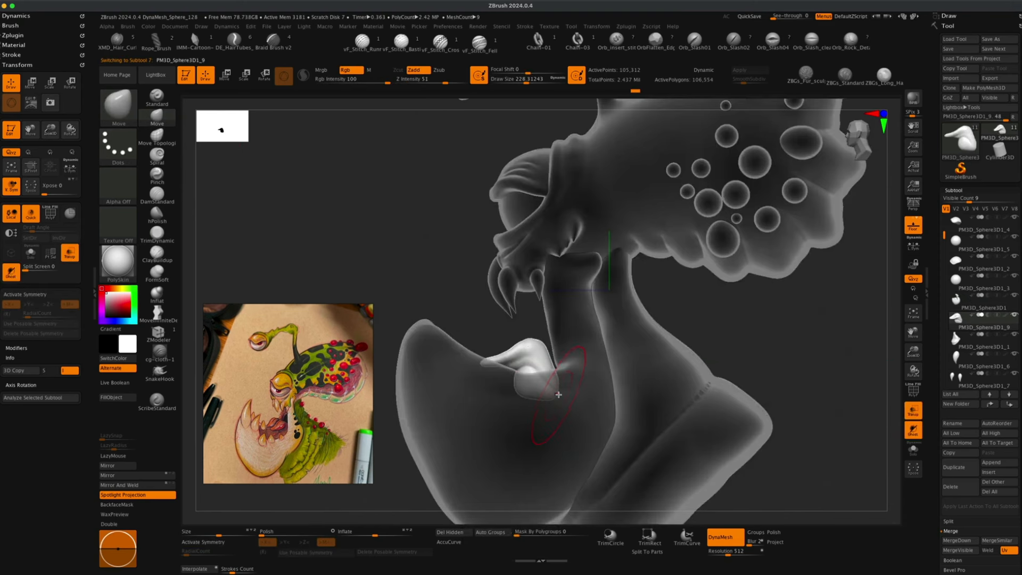
{"action": "key", "text": "super+z"}
{"action": "key", "text": "super+z"}
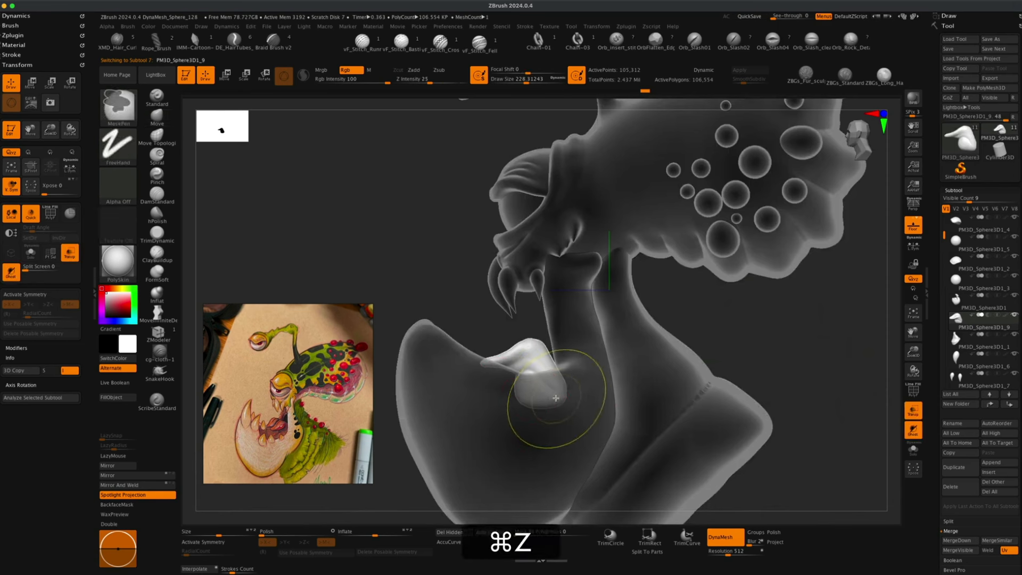
{"action": "key", "text": "s"}
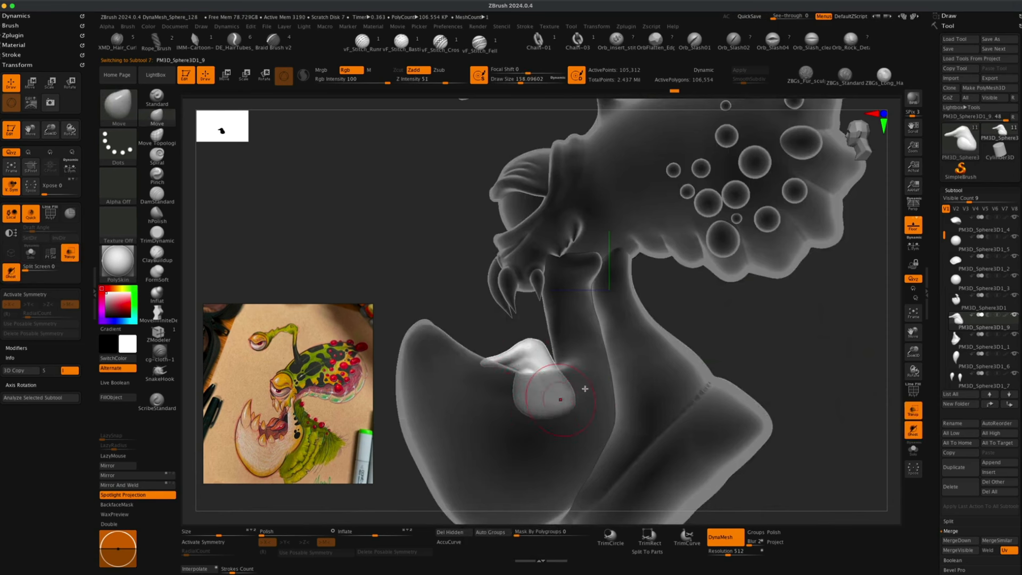
{"action": "left_click", "coordinate": [913, 411]}
{"action": "mouse_move", "coordinate": [797, 380]}
{"action": "left_mouse_down"}
{"action": "mouse_move", "coordinate": [812, 404]}
{"action": "mouse_move", "coordinate": [561, 398]}
{"action": "mouse_move", "coordinate": [762, 378]}
{"action": "mouse_move", "coordinate": [762, 388]}
{"action": "mouse_move", "coordinate": [551, 368]}
{"action": "left_mouse_up"}
{"action": "key", "text": "x"}
{"action": "key", "text": "shift"}
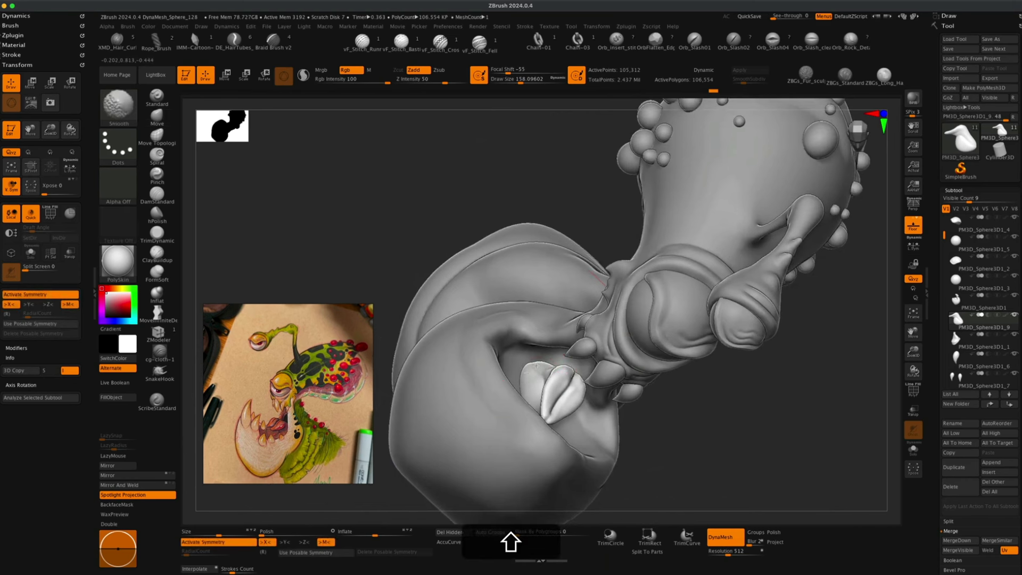
{"action": "mouse_move", "coordinate": [708, 426]}
{"action": "left_mouse_down"}
{"action": "mouse_move", "coordinate": [714, 404]}
{"action": "mouse_move", "coordinate": [694, 395]}
{"action": "left_mouse_up"}
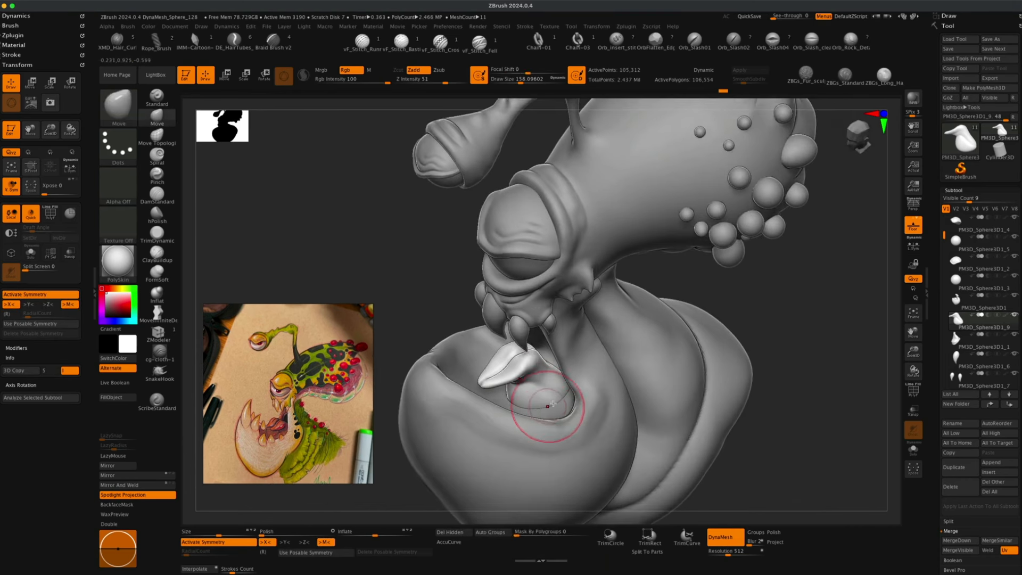
{"action": "left_click_drag", "start_coordinate": [792, 349], "coordinate": [744, 389]}
{"action": "key", "text": "w"}
{"action": "left_click_drag", "start_coordinate": [580, 362], "coordinate": [608, 364]}
{"action": "key", "text": "super+z"}
Duplicate the pointed piece subtool and mirror the copy to the other side of the jaw.
{"action": "key", "text": "x"}
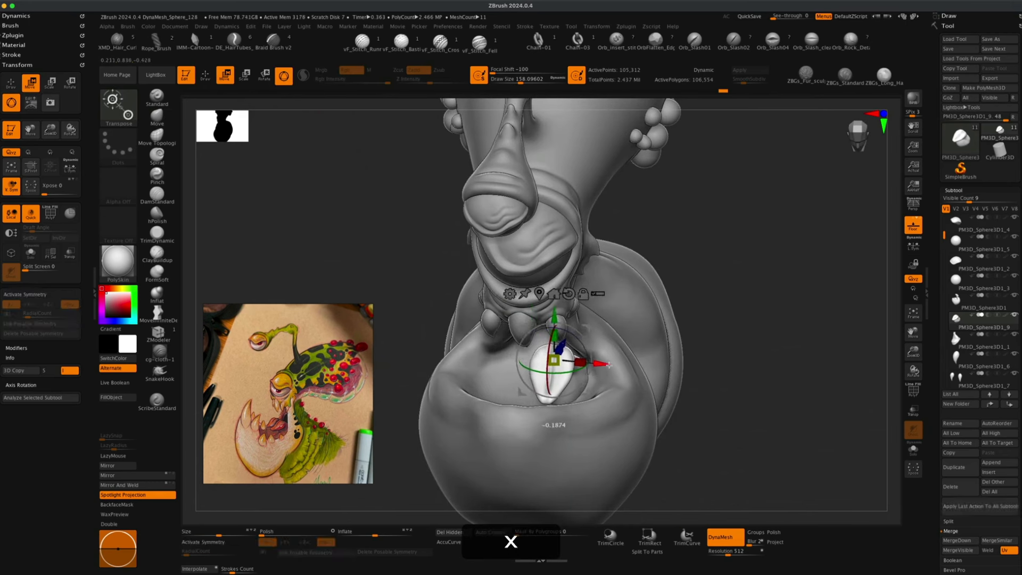
{"action": "left_click_drag", "start_coordinate": [764, 317], "coordinate": [798, 342], "text": "shift"}
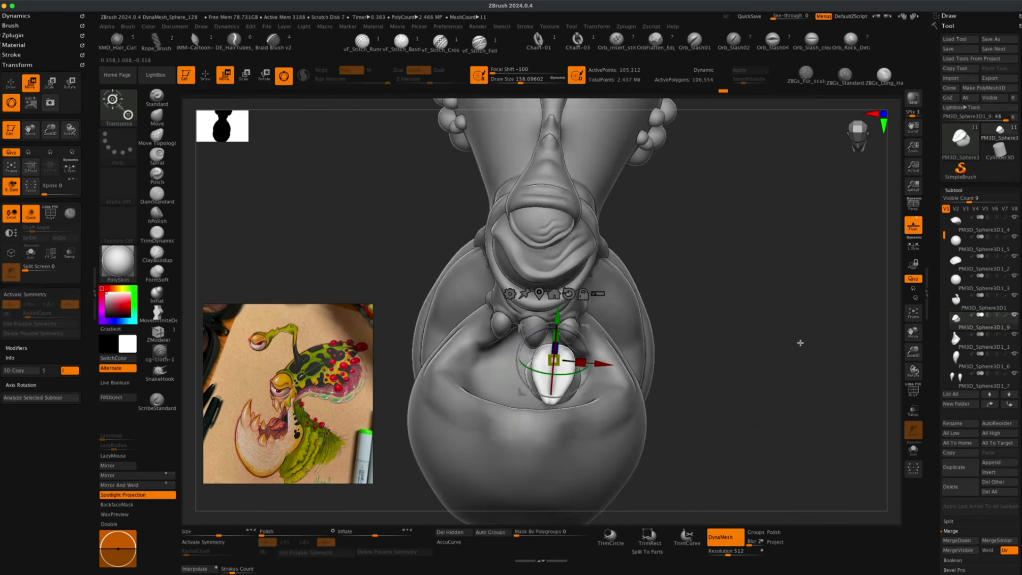
{"action": "left_click", "coordinate": [953, 467]}
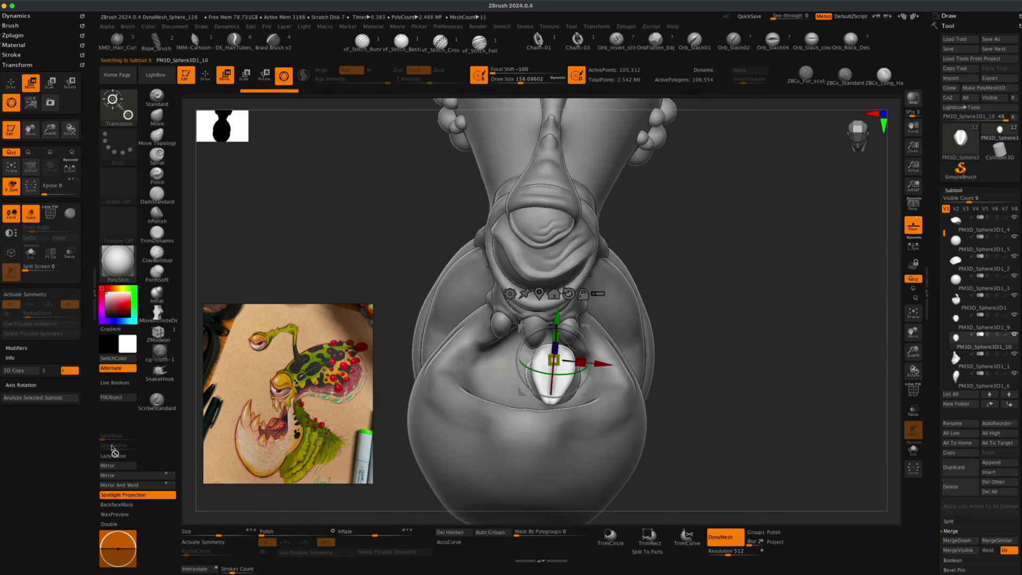
{"action": "left_click", "coordinate": [109, 466]}
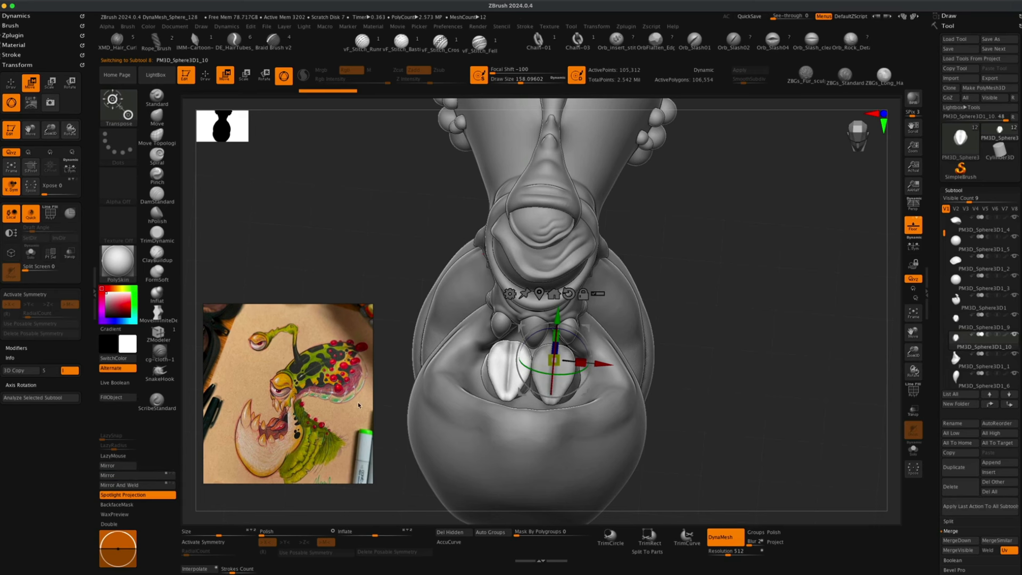
Select an upper fang subtool and duplicate it.
{"action": "left_click_drag", "start_coordinate": [777, 367], "coordinate": [762, 351]}
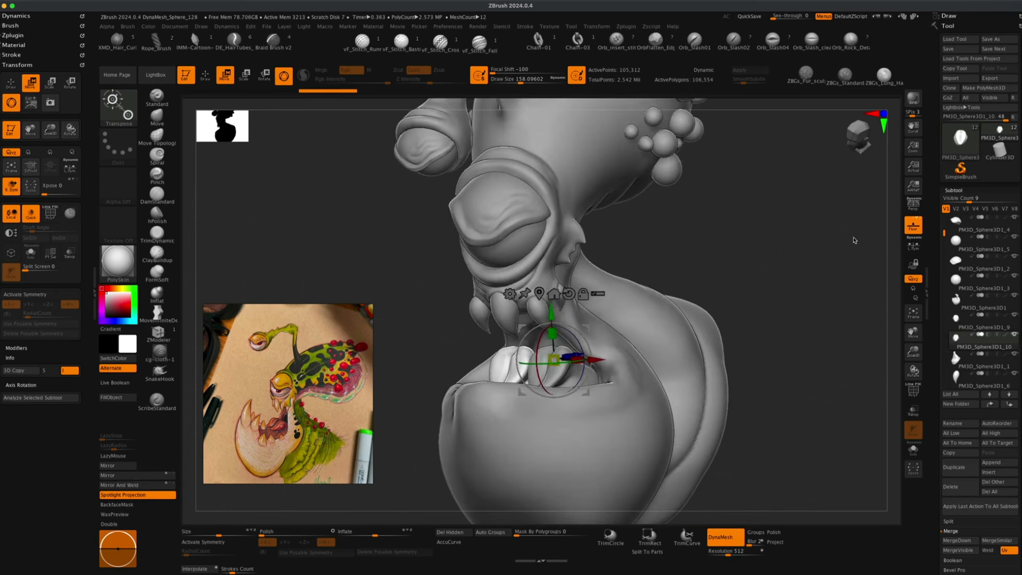
{"action": "left_click", "coordinate": [912, 205]}
{"action": "mouse_move", "coordinate": [764, 221]}
{"action": "left_mouse_down", "text": "alt"}
{"action": "mouse_move", "coordinate": [776, 228]}
{"action": "mouse_move", "coordinate": [702, 307]}
{"action": "mouse_move", "coordinate": [727, 334]}
{"action": "mouse_move", "coordinate": [708, 346]}
{"action": "mouse_move", "coordinate": [739, 345]}
{"action": "mouse_move", "coordinate": [645, 353]}
{"action": "left_mouse_up", "text": "alt"}
{"action": "left_click", "coordinate": [158, 118]}
{"action": "left_click", "coordinate": [629, 392], "text": "alt"}
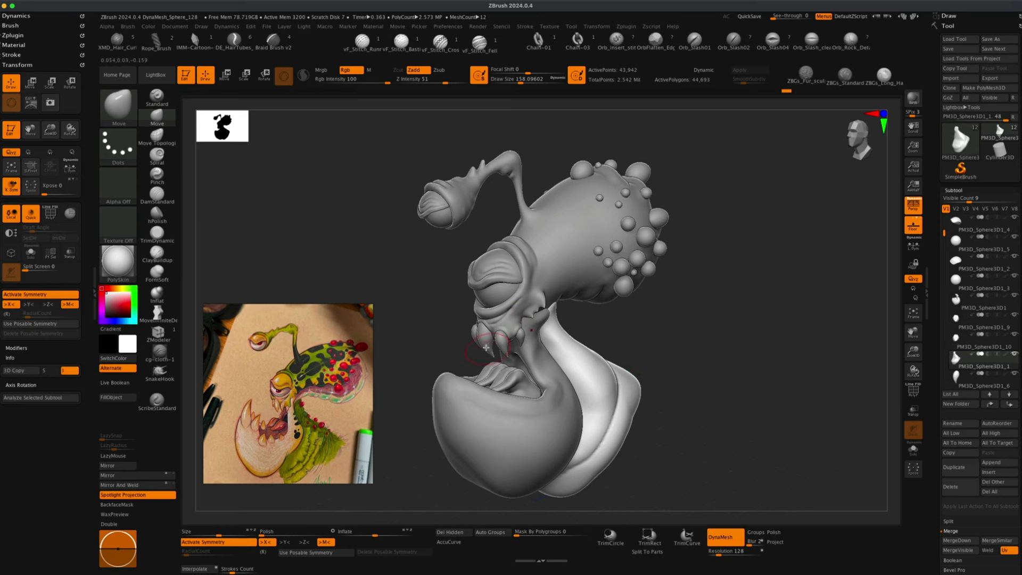
{"action": "left_click", "coordinate": [509, 335], "text": "alt"}
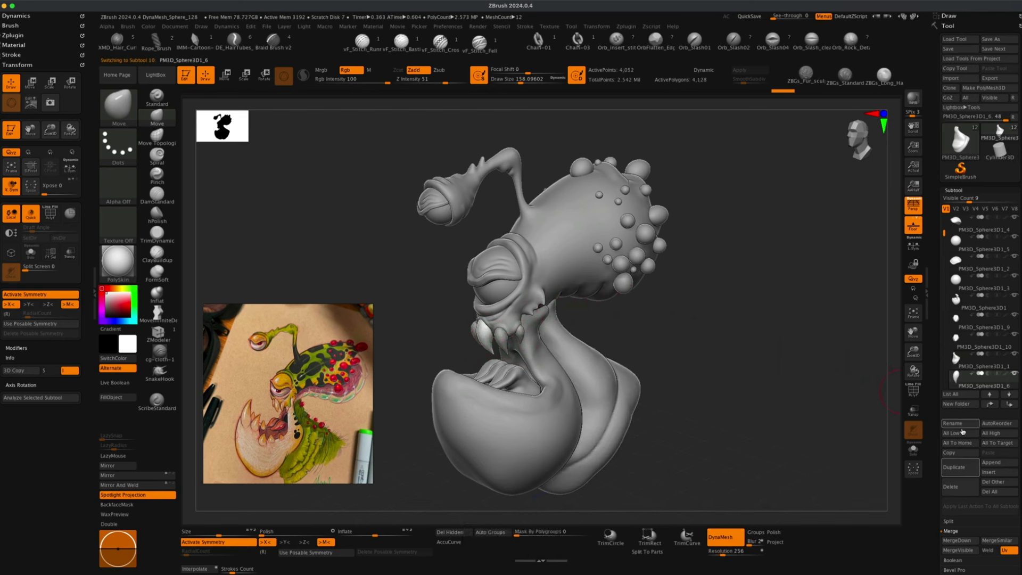
{"action": "left_click", "coordinate": [954, 467]}
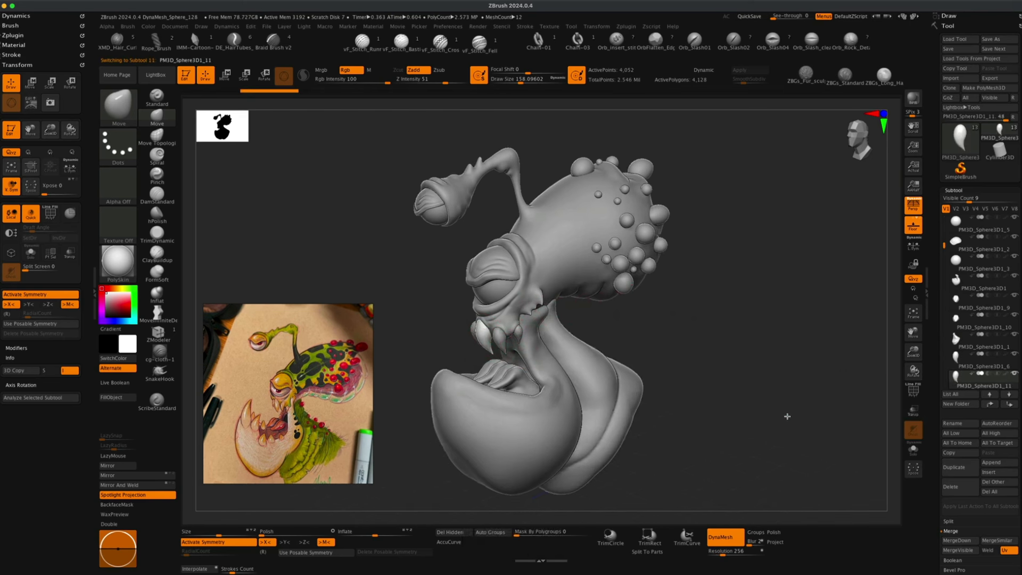
Move the duplicated fang copy toward the front of the lower jaw and mirror it.
{"action": "left_click_drag", "start_coordinate": [787, 417], "coordinate": [790, 411], "text": "shift"}
{"action": "left_click", "coordinate": [913, 206]}
{"action": "left_click_drag", "start_coordinate": [785, 320], "coordinate": [770, 318], "text": "shift"}
{"action": "key", "text": "w"}
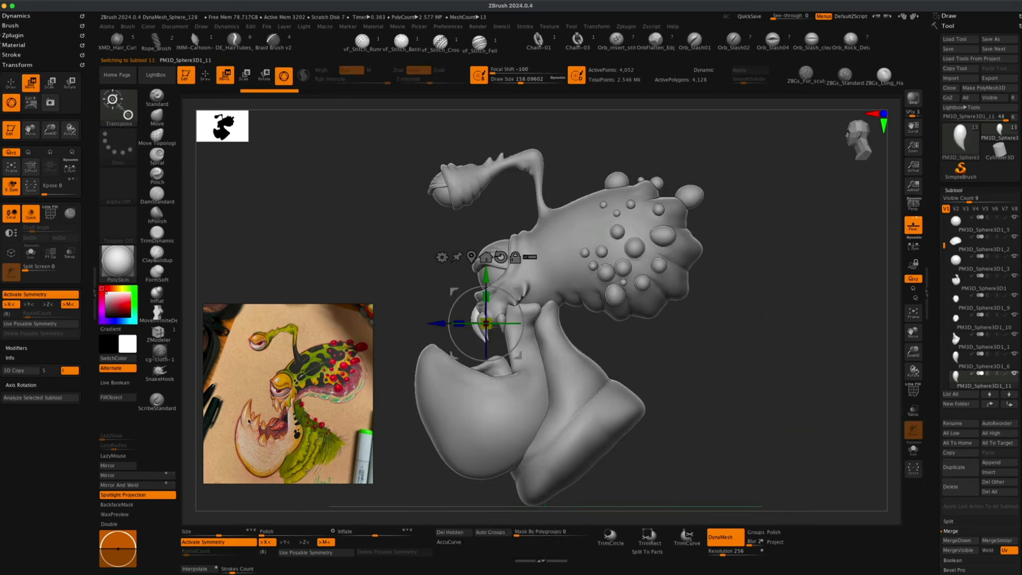
{"action": "left_click_drag", "start_coordinate": [519, 292], "coordinate": [410, 394]}
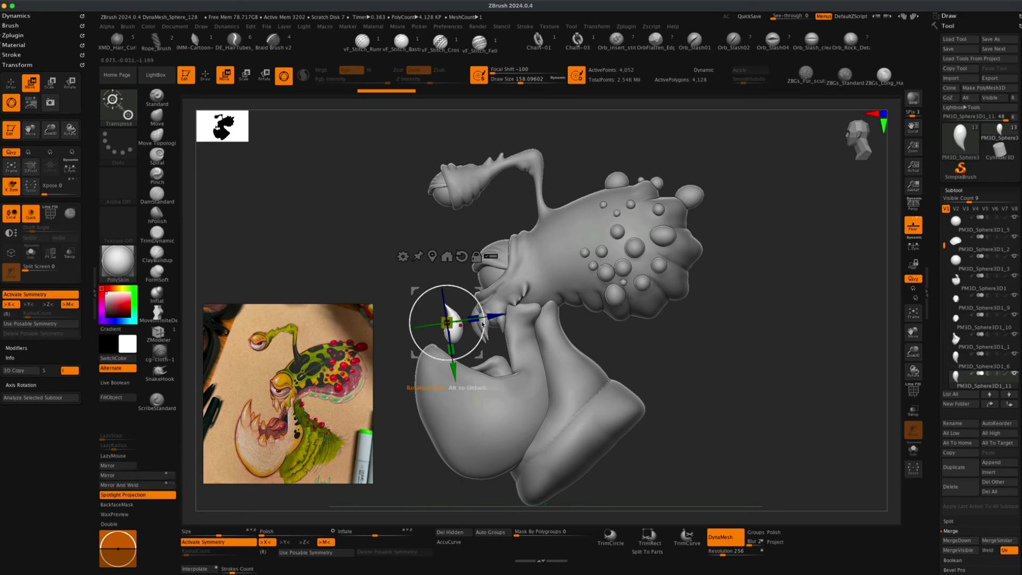
{"action": "left_click", "coordinate": [166, 475]}
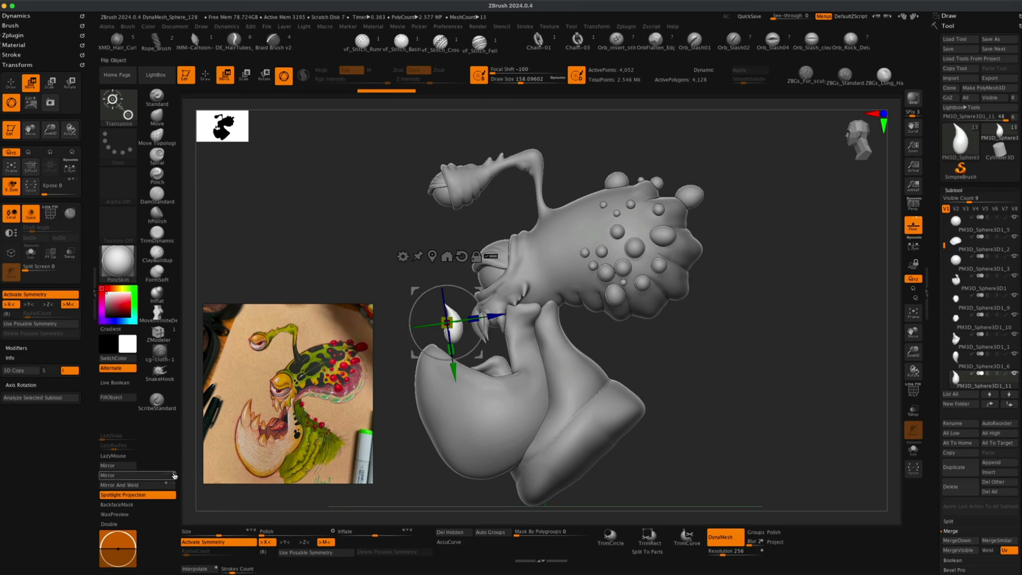
{"action": "left_click", "coordinate": [154, 478]}
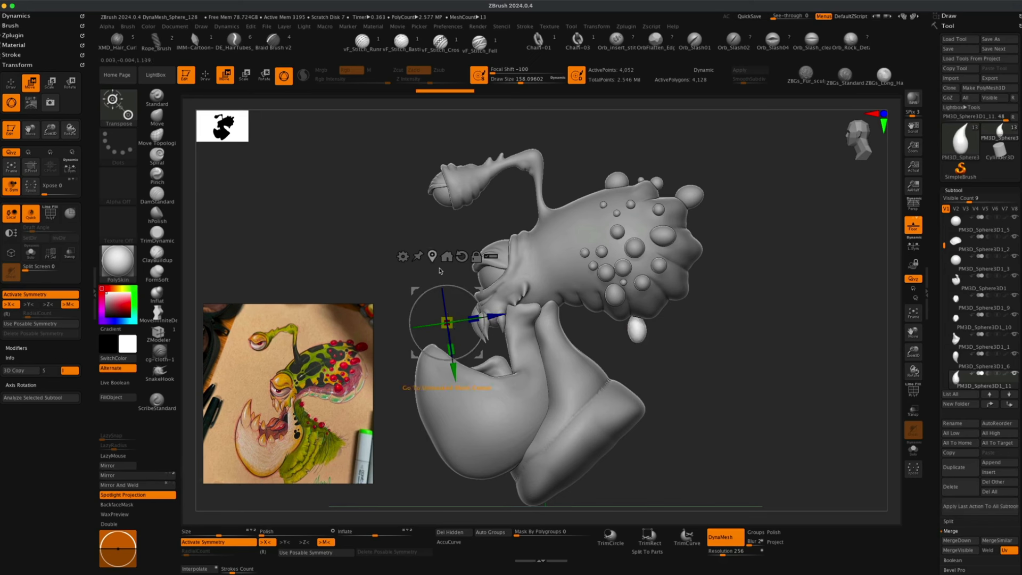
Reset the gizmo orientation and position the mirrored fang upright at the front of the lower jaw.
{"action": "left_click_drag", "start_coordinate": [496, 314], "coordinate": [302, 229]}
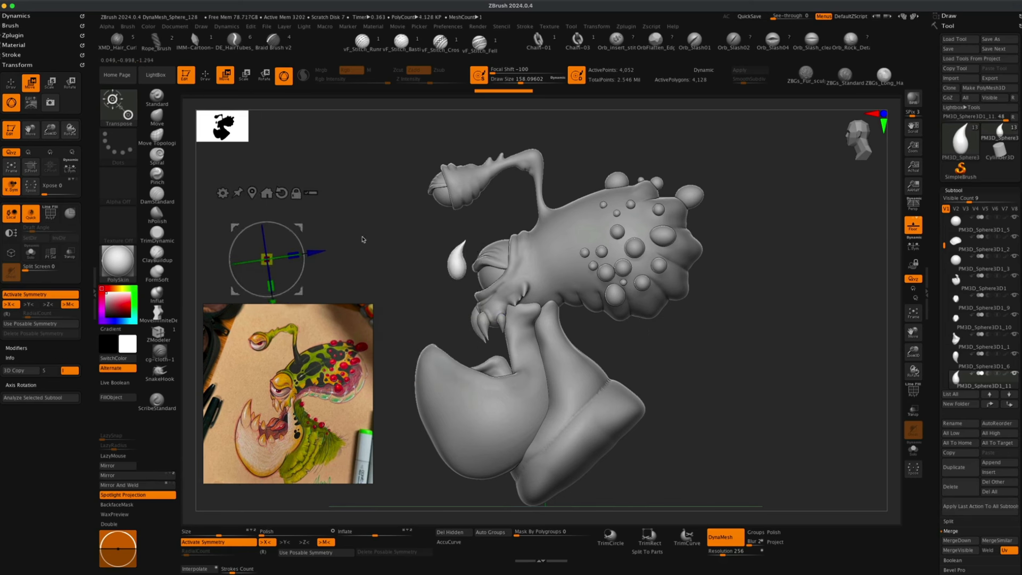
{"action": "left_click", "coordinate": [253, 193]}
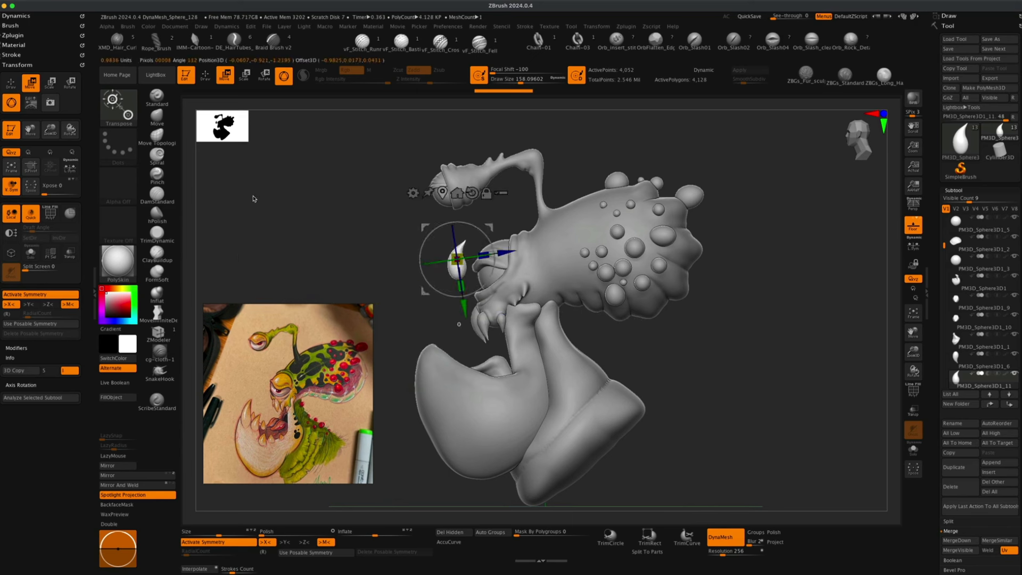
{"action": "left_click", "coordinate": [472, 193]}
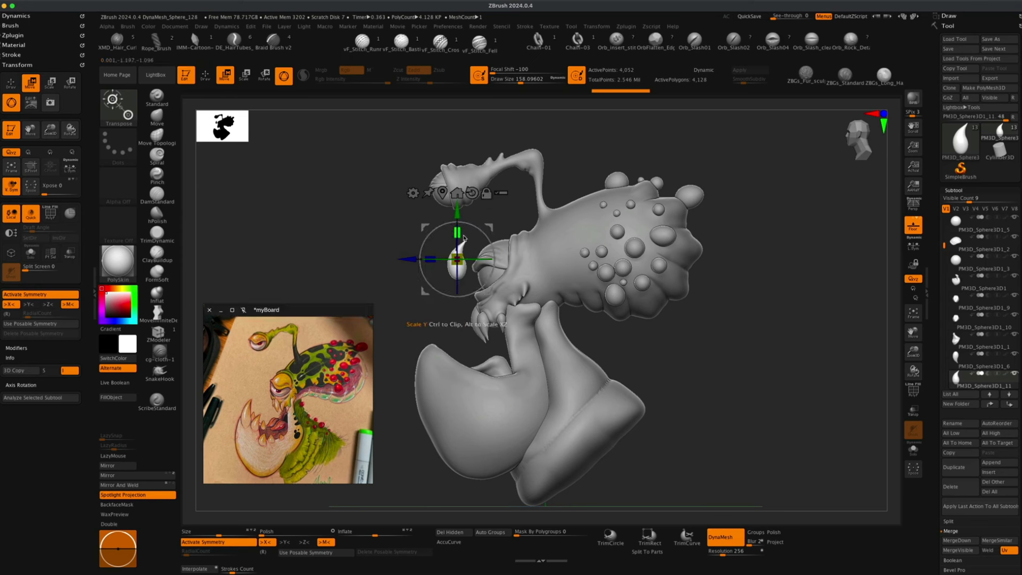
{"action": "left_click_drag", "start_coordinate": [458, 239], "coordinate": [459, 311]}
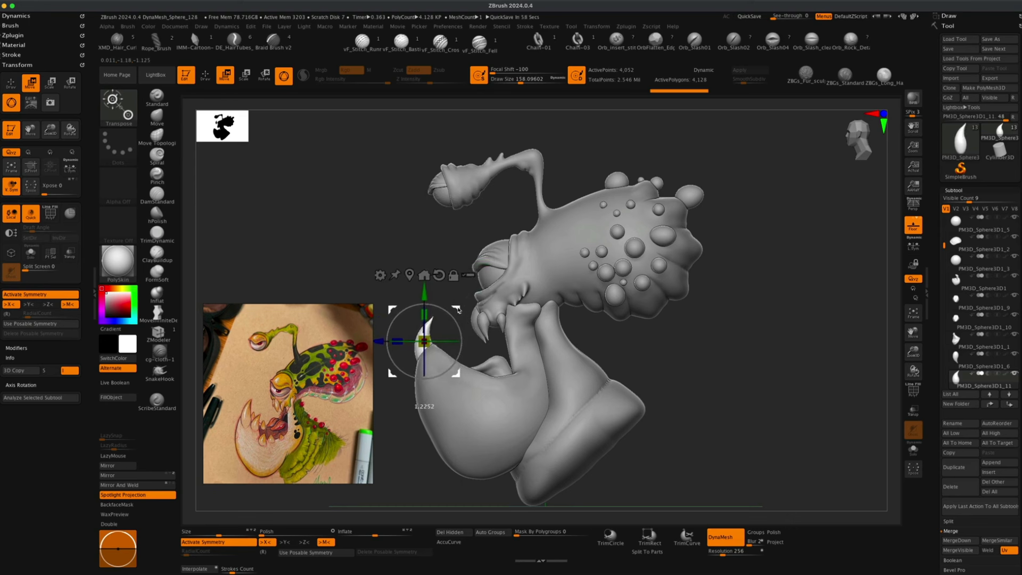
{"action": "left_click_drag", "start_coordinate": [458, 310], "coordinate": [458, 310]}
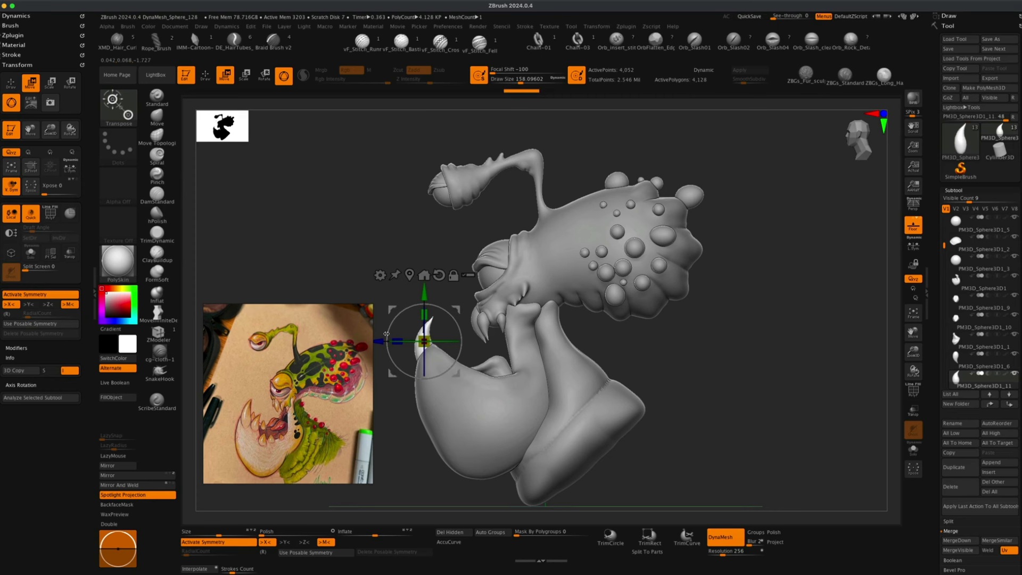
{"action": "left_click_drag", "start_coordinate": [456, 373], "coordinate": [456, 369]}
{"action": "left_click_drag", "start_coordinate": [426, 315], "coordinate": [456, 308]}
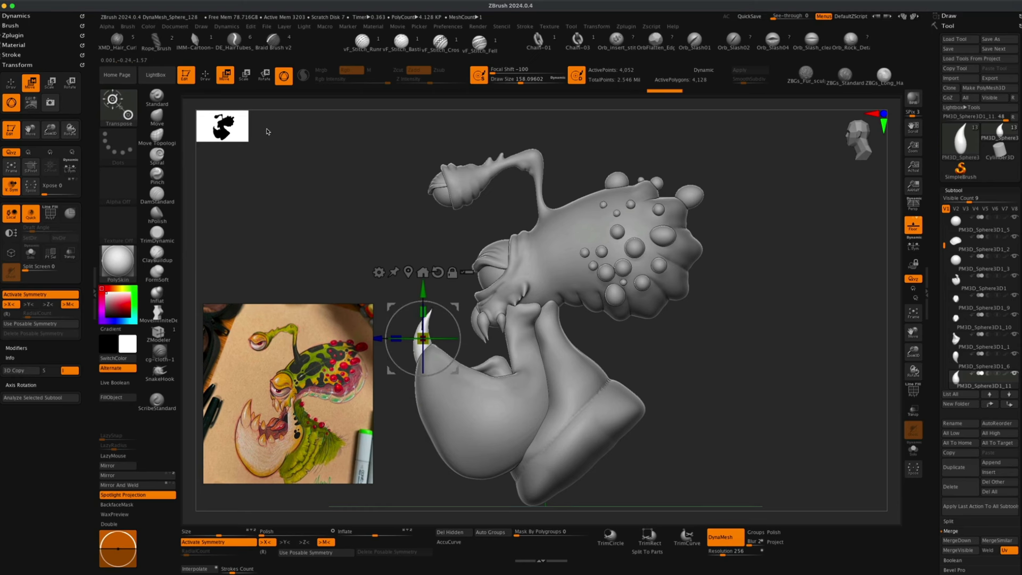
Select a small lower tooth, duplicate it several times and move the copies along the lower jaw.
{"action": "key", "text": "q"}
{"action": "mouse_move", "coordinate": [320, 213]}
{"action": "left_mouse_down"}
{"action": "mouse_move", "coordinate": [545, 317]}
{"action": "mouse_move", "coordinate": [422, 262]}
{"action": "mouse_move", "coordinate": [666, 329]}
{"action": "mouse_move", "coordinate": [601, 319]}
{"action": "left_mouse_up"}
{"action": "left_click_drag", "start_coordinate": [601, 319], "coordinate": [702, 311], "text": "alt"}
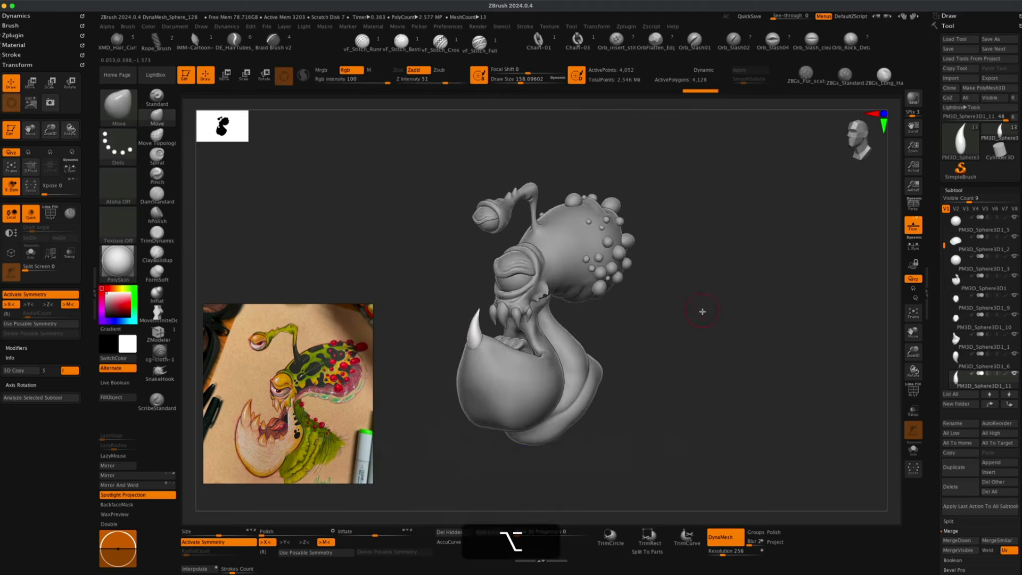
{"action": "left_click", "coordinate": [509, 402], "text": "alt"}
{"action": "key", "text": "p"}
{"action": "left_click_drag", "start_coordinate": [473, 432], "coordinate": [639, 394]}
{"action": "left_click", "coordinate": [553, 283], "text": "alt"}
{"action": "left_click", "coordinate": [465, 359], "text": "alt"}
{"action": "key", "text": "ctrl+shift+d"}
{"action": "key", "text": "w"}
{"action": "mouse_move", "coordinate": [420, 394]}
{"action": "left_mouse_down"}
{"action": "mouse_move", "coordinate": [455, 437]}
{"action": "mouse_move", "coordinate": [686, 326]}
{"action": "mouse_move", "coordinate": [414, 291]}
{"action": "left_mouse_up"}
{"action": "key", "text": "ctrl+shift+d"}
{"action": "key", "text": "ctrl+shift+d"}
{"action": "key", "text": "ctrl+shift+d"}
{"action": "key", "text": "q"}
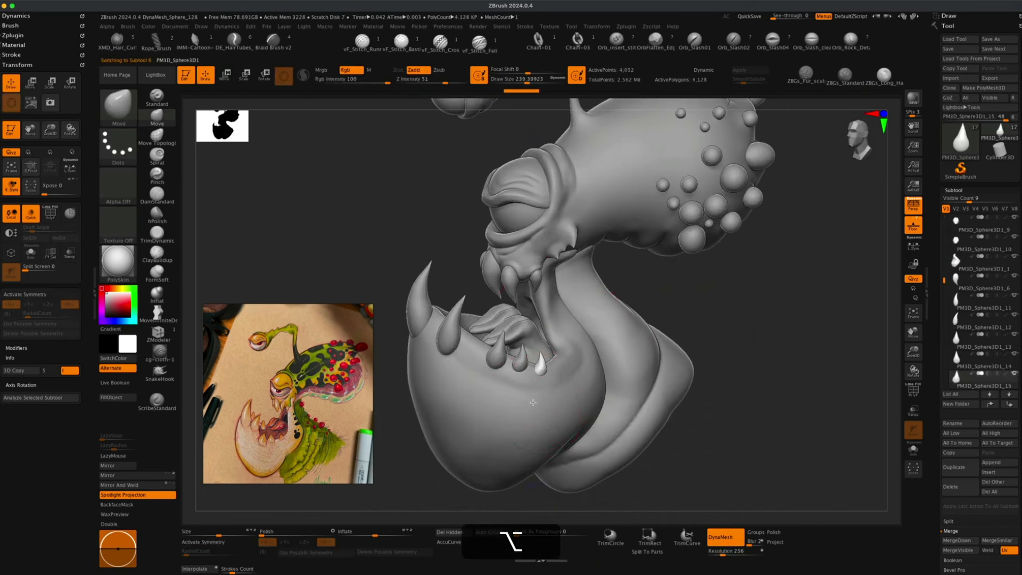
Inflate the lower jaw's inner rim around the front fangs with the Inflat brush.
{"action": "left_click", "coordinate": [516, 389], "text": "alt"}
{"action": "left_click", "coordinate": [157, 294]}
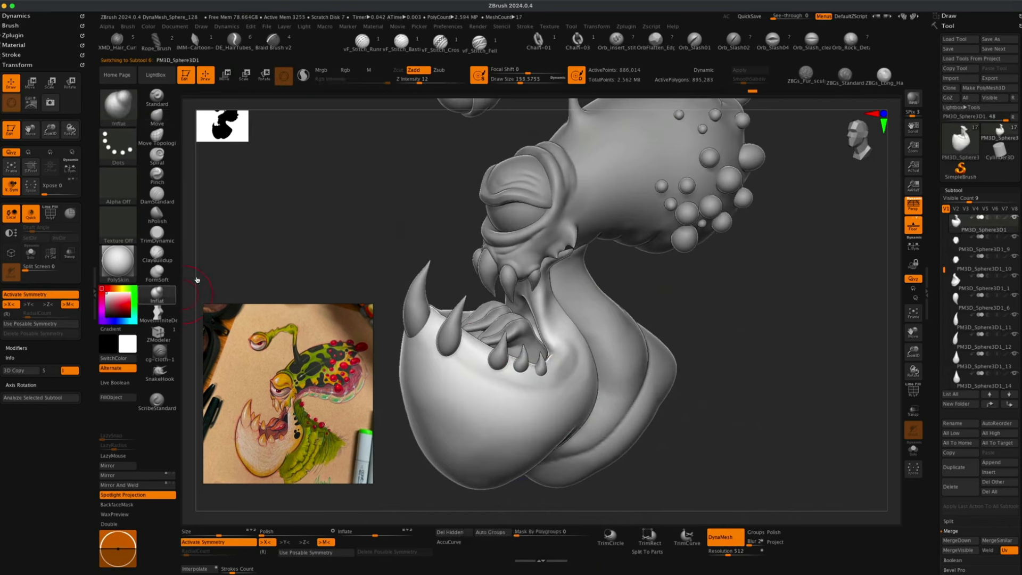
{"action": "key", "text": "s"}
{"action": "left_click_drag", "start_coordinate": [304, 249], "coordinate": [300, 248]}
{"action": "mouse_move", "coordinate": [447, 349]}
{"action": "left_mouse_down"}
{"action": "mouse_move", "coordinate": [446, 358]}
{"action": "mouse_move", "coordinate": [457, 356]}
{"action": "left_mouse_up"}
{"action": "key", "text": "super+z"}
{"action": "key", "text": "alt+super+z"}
{"action": "left_click_drag", "start_coordinate": [445, 213], "coordinate": [446, 219], "text": "alt"}
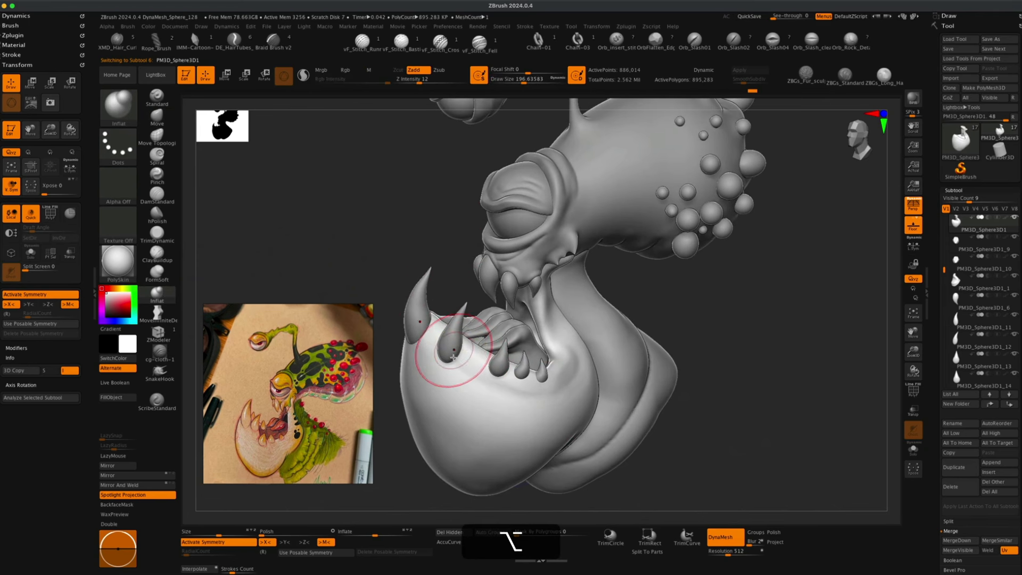
{"action": "mouse_move", "coordinate": [446, 355]}
{"action": "left_mouse_down"}
{"action": "mouse_move", "coordinate": [446, 364]}
{"action": "mouse_move", "coordinate": [500, 374]}
{"action": "left_mouse_up"}
{"action": "key", "text": "s"}
{"action": "left_click_drag", "start_coordinate": [443, 267], "coordinate": [435, 267]}
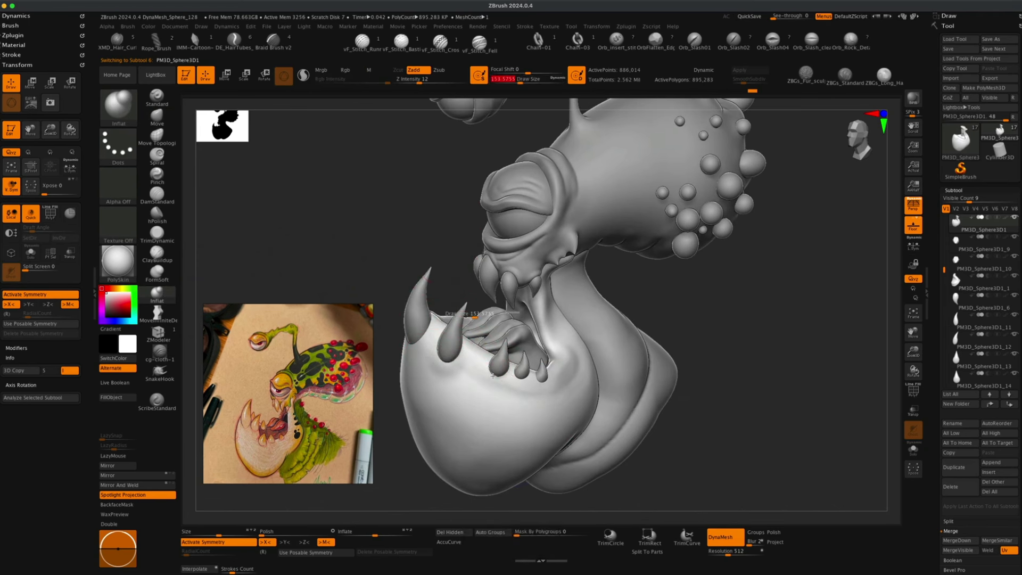
{"action": "key", "text": "super+z"}
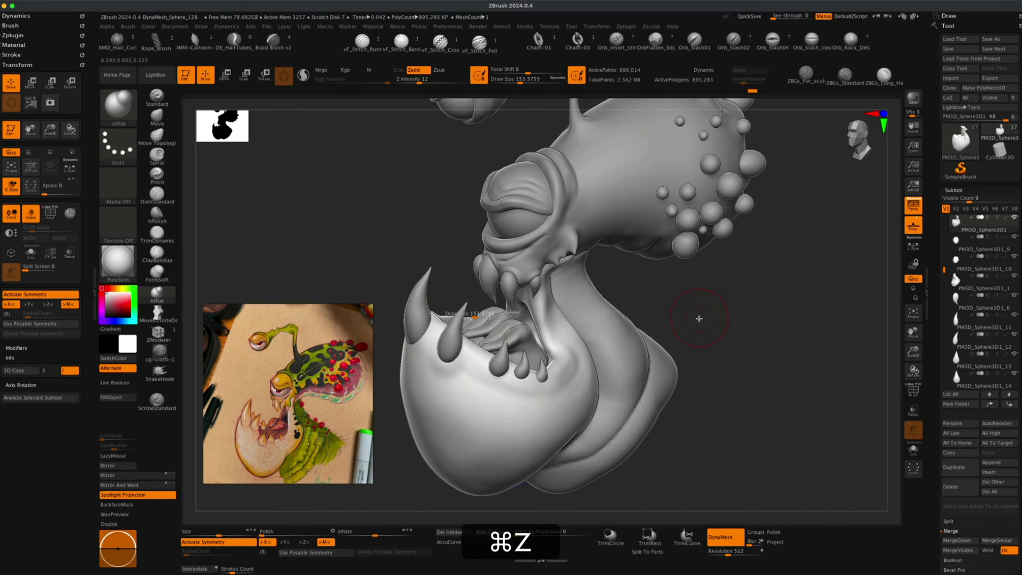
{"action": "key", "text": "s"}
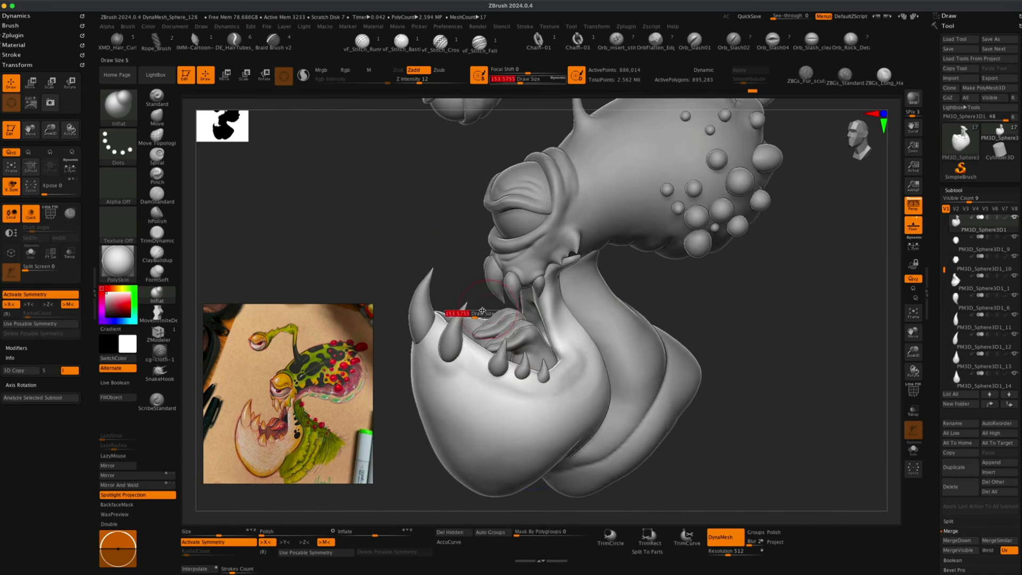
{"action": "key", "text": "s"}
{"action": "left_click_drag", "start_coordinate": [445, 215], "coordinate": [433, 215]}
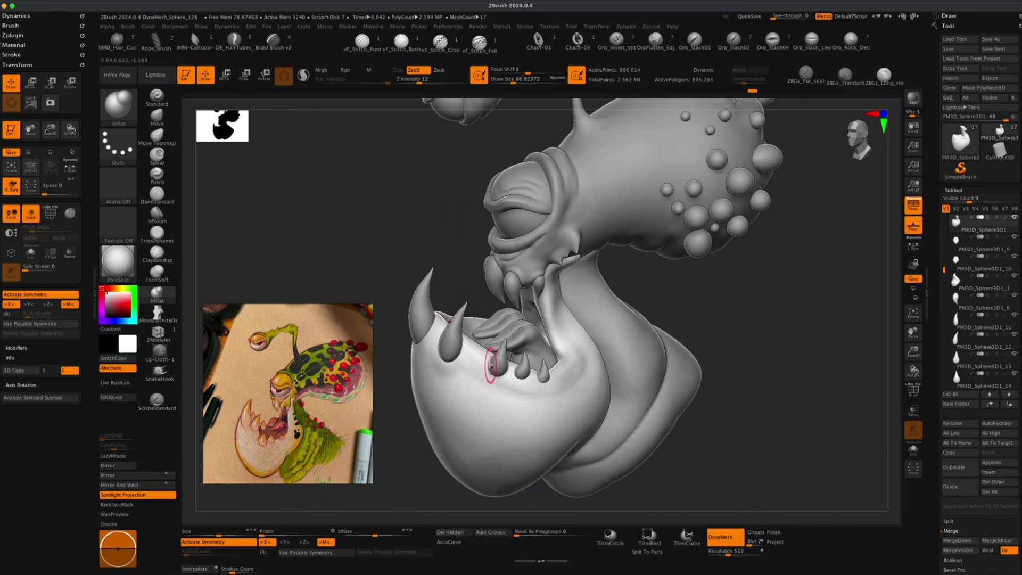
{"action": "mouse_move", "coordinate": [502, 375]}
{"action": "left_mouse_down"}
{"action": "mouse_move", "coordinate": [486, 365]}
{"action": "mouse_move", "coordinate": [516, 379]}
{"action": "left_mouse_up"}
{"action": "key", "text": "super+z"}
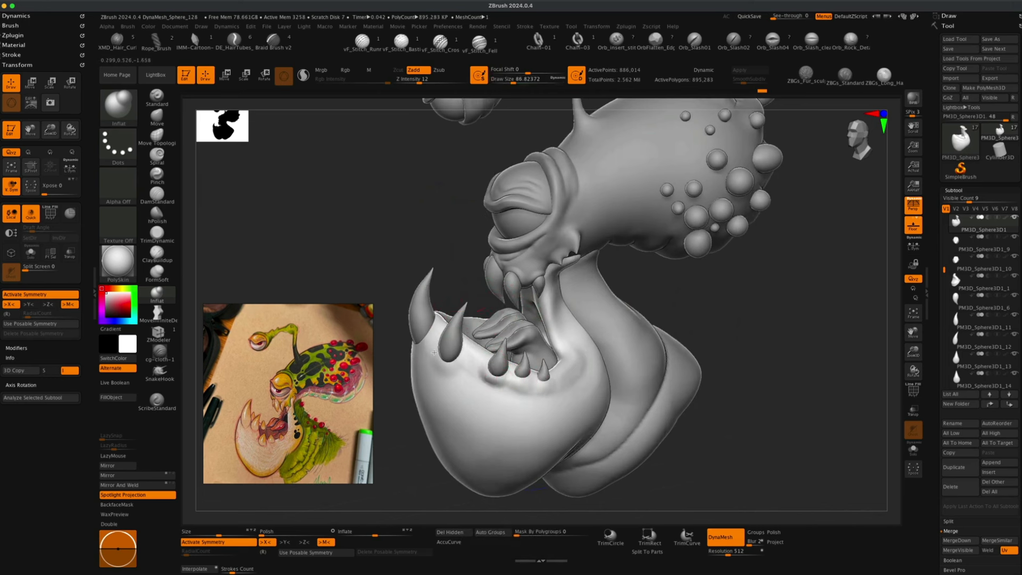
{"action": "left_click_drag", "start_coordinate": [471, 356], "coordinate": [460, 351]}
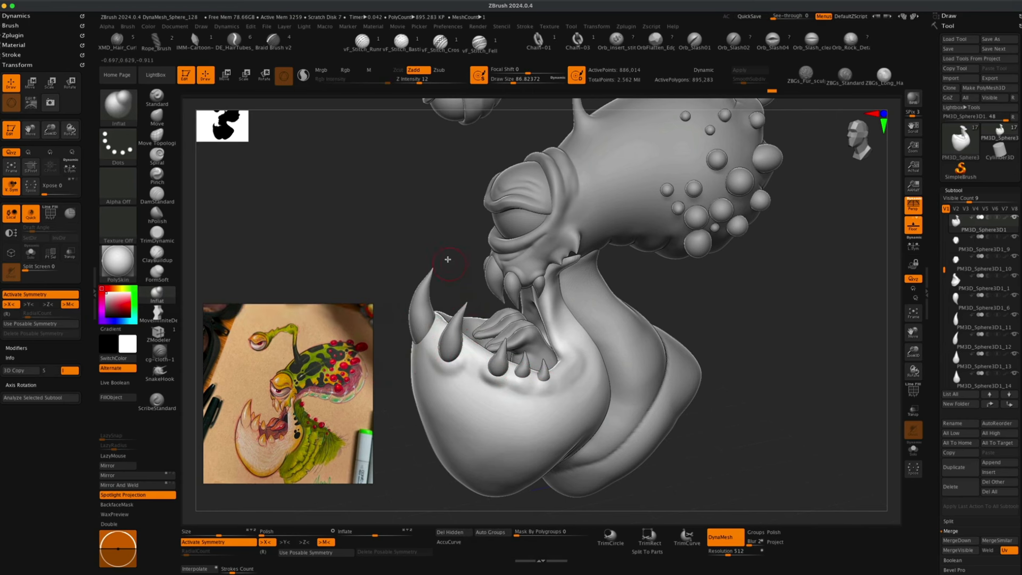
Inflate the side and underside of the lower jaw with the Inflat brush.
{"action": "left_click_drag", "start_coordinate": [459, 256], "coordinate": [397, 344]}
{"action": "mouse_move", "coordinate": [617, 321]}
{"action": "left_mouse_down"}
{"action": "mouse_move", "coordinate": [632, 315]}
{"action": "mouse_move", "coordinate": [602, 319]}
{"action": "left_mouse_up"}
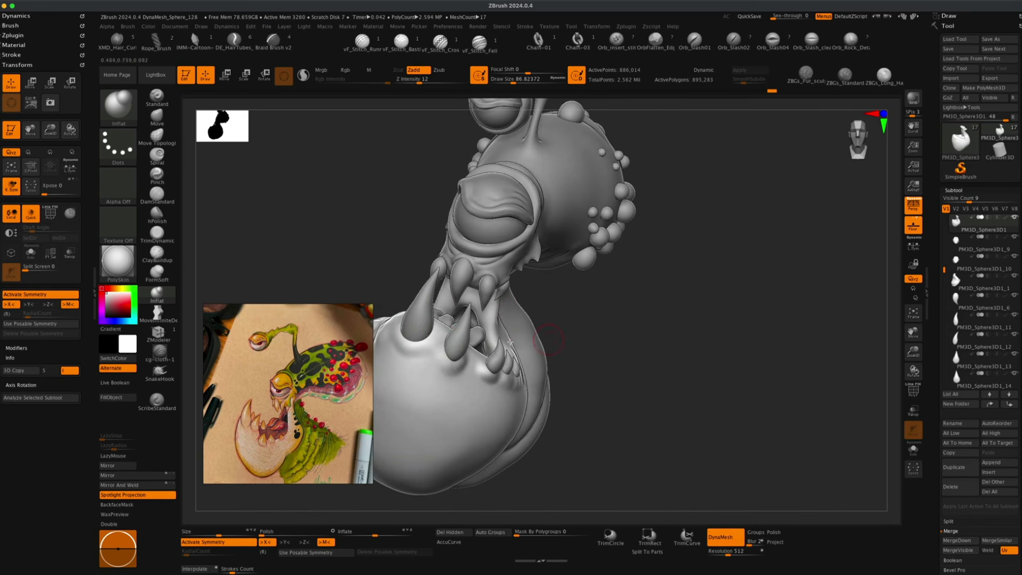
{"action": "key", "text": "super+z"}
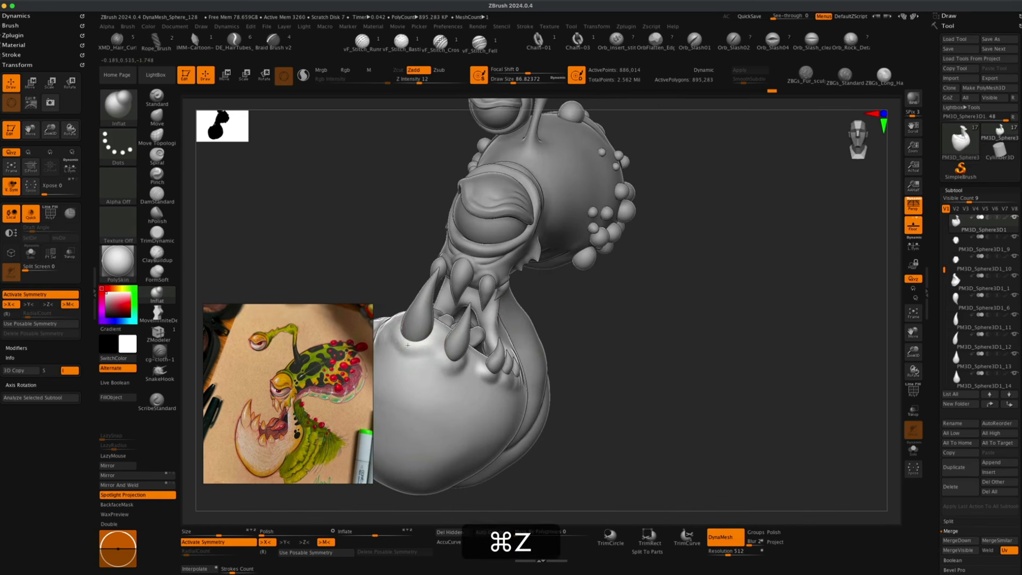
{"action": "left_click_drag", "start_coordinate": [590, 347], "coordinate": [609, 346]}
{"action": "mouse_move", "coordinate": [696, 353]}
{"action": "left_mouse_down", "text": "alt"}
{"action": "mouse_move", "coordinate": [689, 323]}
{"action": "mouse_move", "coordinate": [689, 344]}
{"action": "left_mouse_up", "text": "alt"}
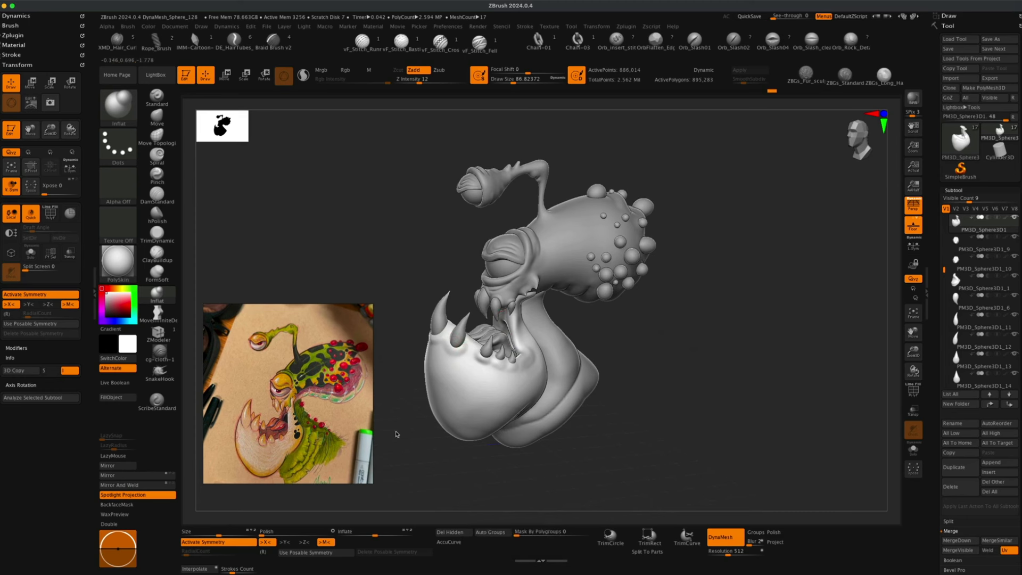
{"action": "left_click_drag", "start_coordinate": [660, 383], "coordinate": [654, 371]}
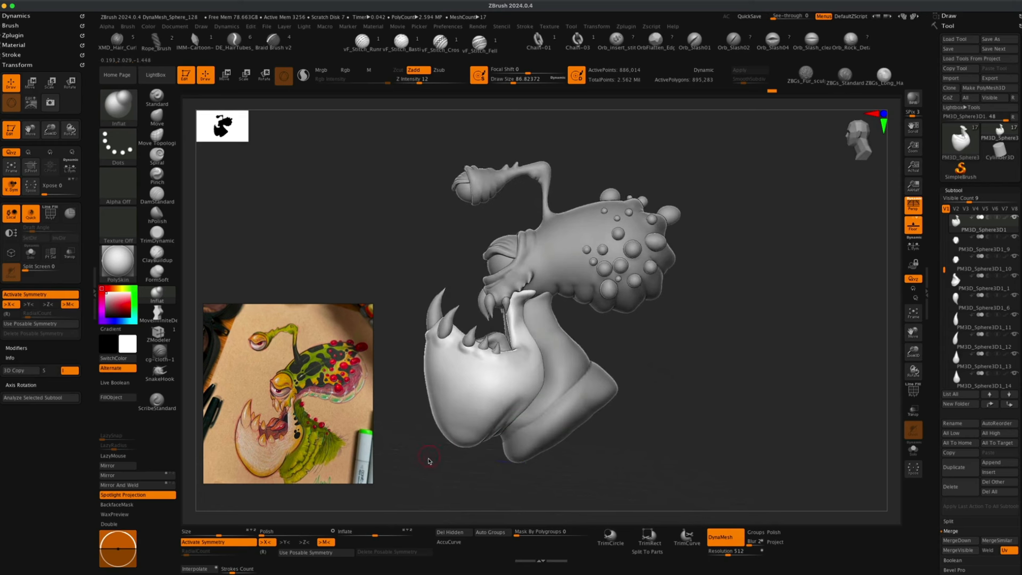
{"action": "left_click_drag", "start_coordinate": [429, 461], "coordinate": [418, 457]}
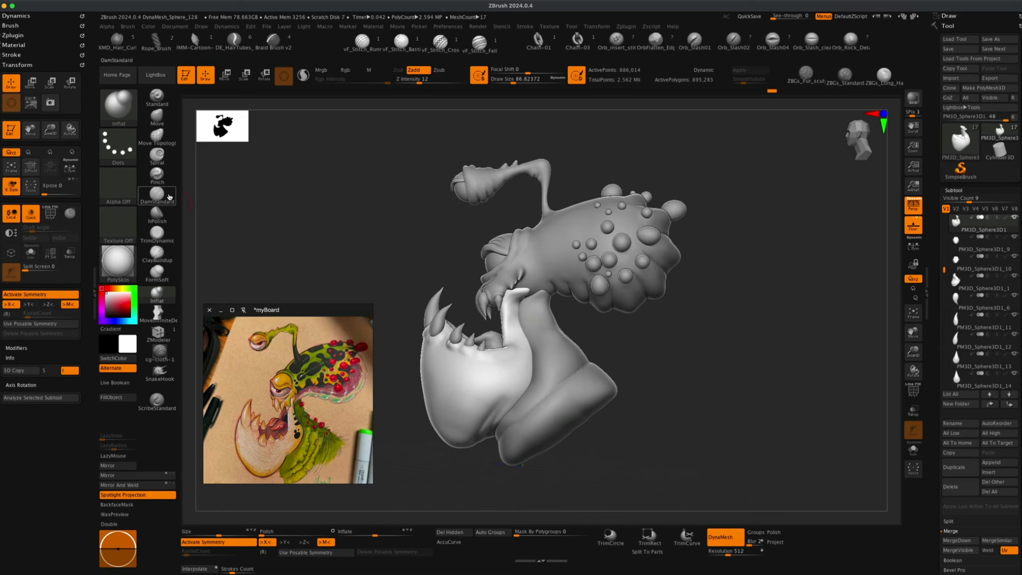
Sharpen and reshape the lower jaw's rim with the Pinch brush and a move brush.
{"action": "left_click", "coordinate": [157, 174]}
{"action": "key", "text": "s"}
{"action": "left_click", "coordinate": [368, 261]}
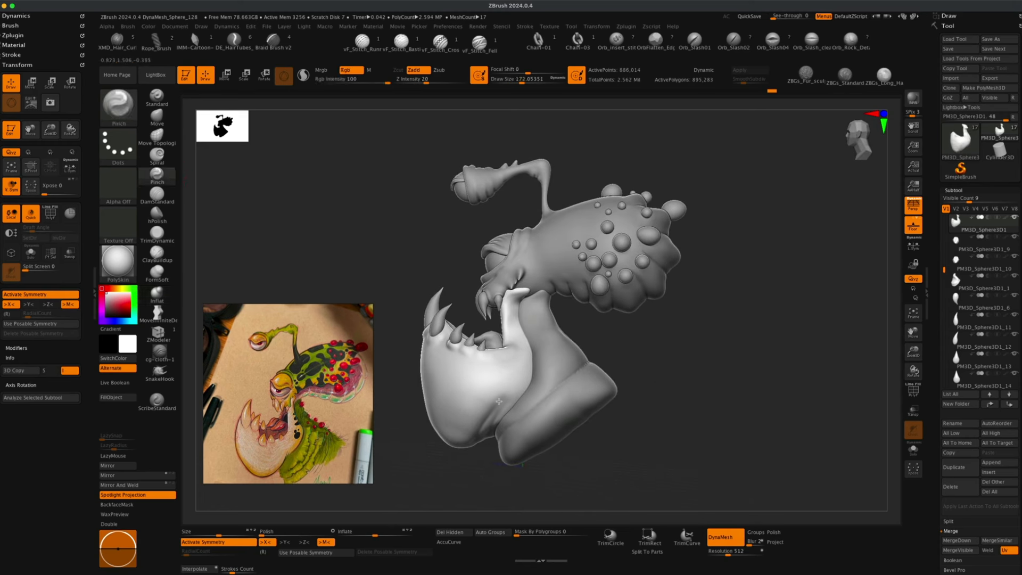
{"action": "left_click_drag", "start_coordinate": [498, 401], "coordinate": [509, 391]}
{"action": "mouse_move", "coordinate": [652, 374]}
{"action": "left_mouse_down"}
{"action": "mouse_move", "coordinate": [698, 376]}
{"action": "mouse_move", "coordinate": [657, 388]}
{"action": "left_mouse_up"}
{"action": "key", "text": "b"}
{"action": "key", "text": "m"}
{"action": "key", "text": "v"}
{"action": "left_click_drag", "start_coordinate": [484, 417], "coordinate": [495, 407]}
{"action": "mouse_move", "coordinate": [634, 421]}
{"action": "left_mouse_down", "text": "alt"}
{"action": "mouse_move", "coordinate": [679, 406]}
{"action": "mouse_move", "coordinate": [694, 429]}
{"action": "left_mouse_up", "text": "alt"}
Select three small lower teeth in turn and mirror each one to the other side of the jaw.
{"action": "left_click", "coordinate": [225, 75]}
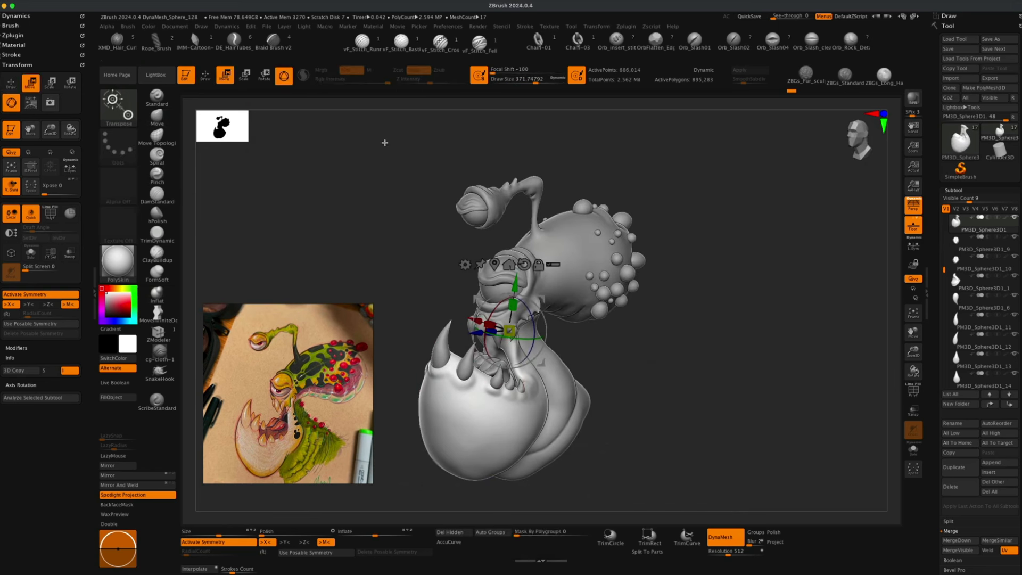
{"action": "left_click_drag", "start_coordinate": [970, 201], "coordinate": [991, 202]}
{"action": "key", "text": "q"}
{"action": "key", "text": "s"}
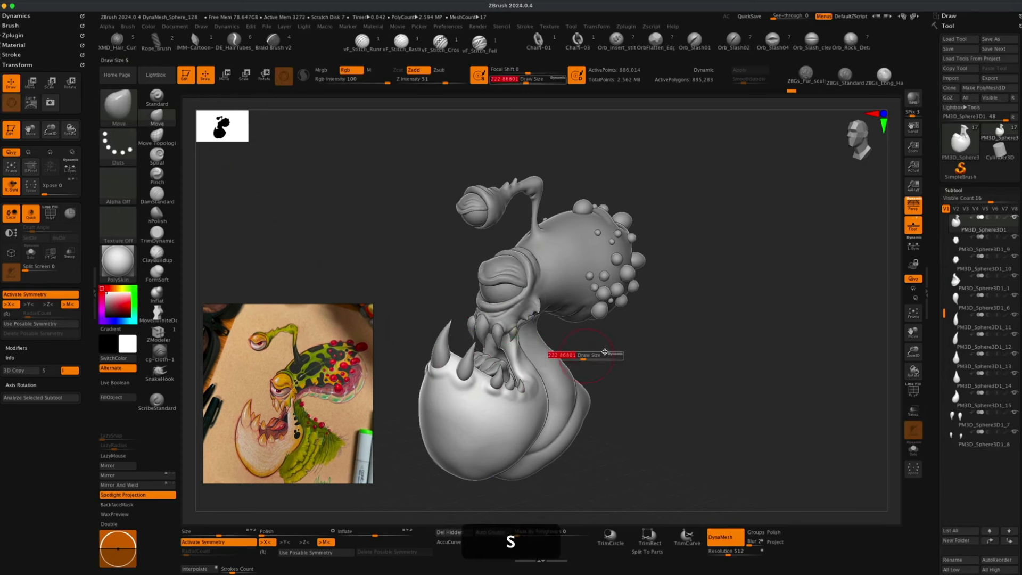
{"action": "left_click", "coordinate": [511, 373], "text": "alt"}
{"action": "left_click", "coordinate": [151, 475]}
{"action": "left_click", "coordinate": [151, 485]}
{"action": "left_click", "coordinate": [500, 368], "text": "alt"}
{"action": "left_click", "coordinate": [165, 475]}
{"action": "left_click", "coordinate": [166, 484]}
{"action": "left_click_drag", "start_coordinate": [649, 404], "coordinate": [740, 399]}
{"action": "left_click", "coordinate": [506, 362], "text": "alt"}
{"action": "left_click", "coordinate": [161, 476]}
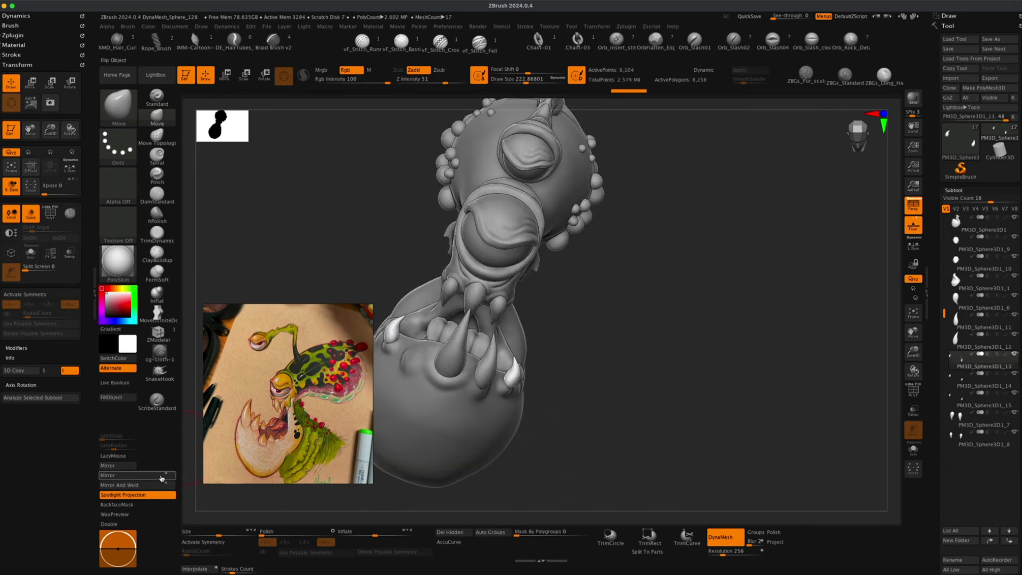
{"action": "left_click", "coordinate": [161, 484]}
Orbit around the head to examine the teeth inside the open mouth.
{"action": "mouse_move", "coordinate": [692, 346]}
{"action": "left_mouse_down"}
{"action": "mouse_move", "coordinate": [616, 344]}
{"action": "mouse_move", "coordinate": [709, 383]}
{"action": "mouse_move", "coordinate": [711, 372]}
{"action": "mouse_move", "coordinate": [676, 395]}
{"action": "left_mouse_up"}
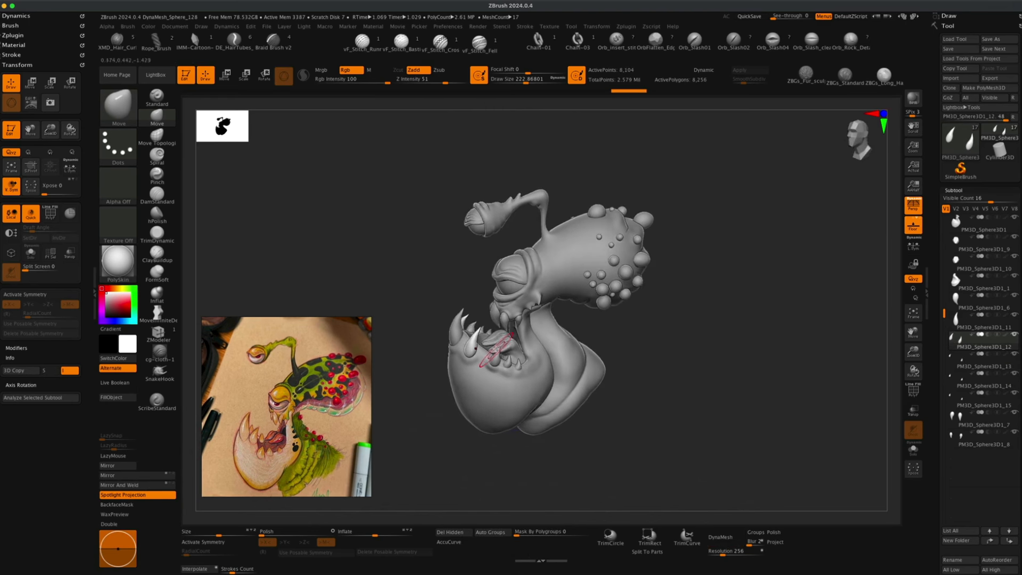
{"action": "mouse_move", "coordinate": [652, 355]}
{"action": "left_mouse_down"}
{"action": "mouse_move", "coordinate": [677, 356]}
{"action": "mouse_move", "coordinate": [660, 362]}
{"action": "left_mouse_up"}
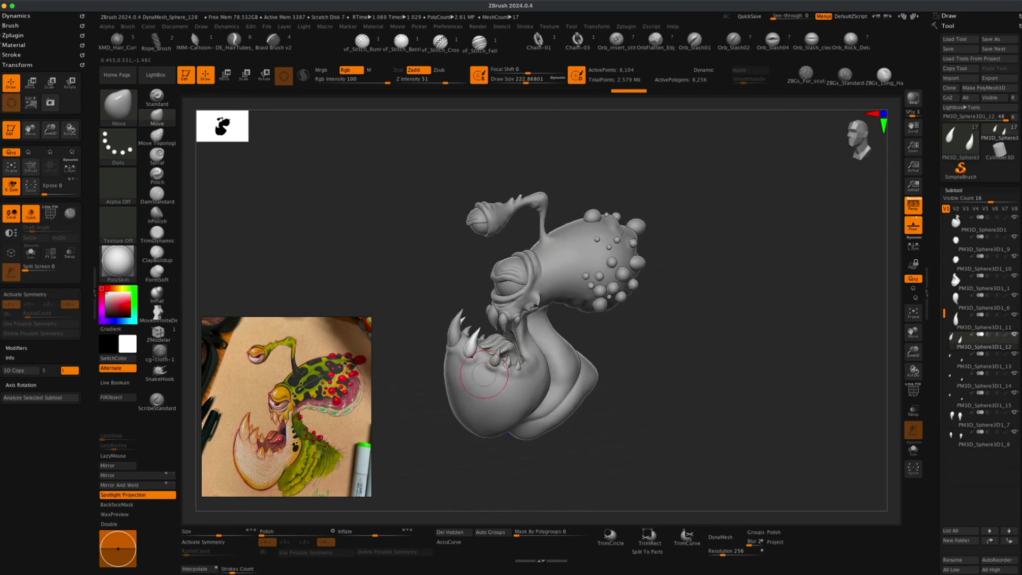
{"action": "mouse_move", "coordinate": [606, 348]}
{"action": "left_mouse_down"}
{"action": "mouse_move", "coordinate": [628, 350]}
{"action": "mouse_move", "coordinate": [649, 374]}
{"action": "mouse_move", "coordinate": [641, 372]}
{"action": "mouse_move", "coordinate": [656, 388]}
{"action": "mouse_move", "coordinate": [641, 394]}
{"action": "left_mouse_up"}
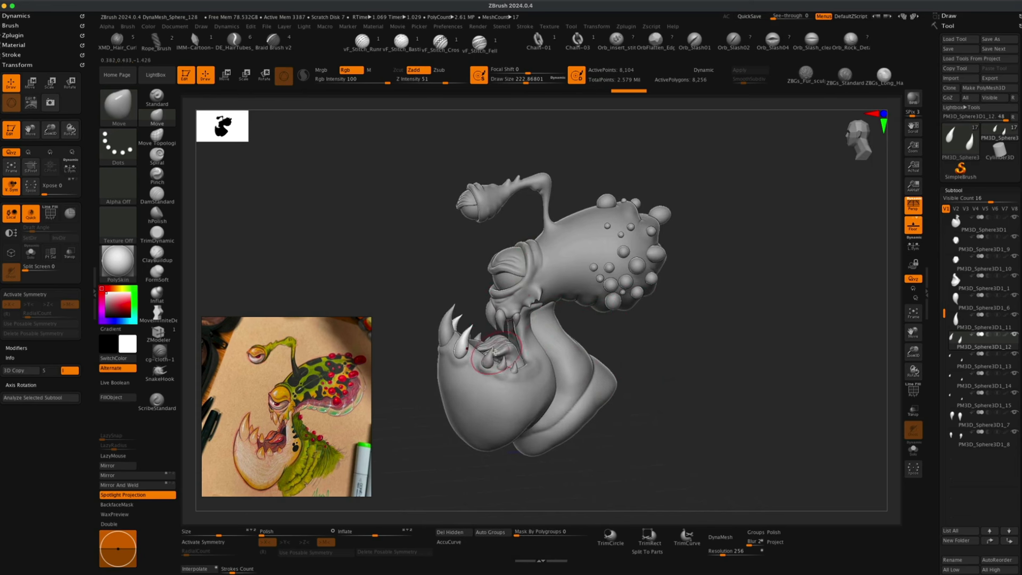
{"action": "left_click_drag", "start_coordinate": [671, 367], "coordinate": [640, 342], "text": "alt"}
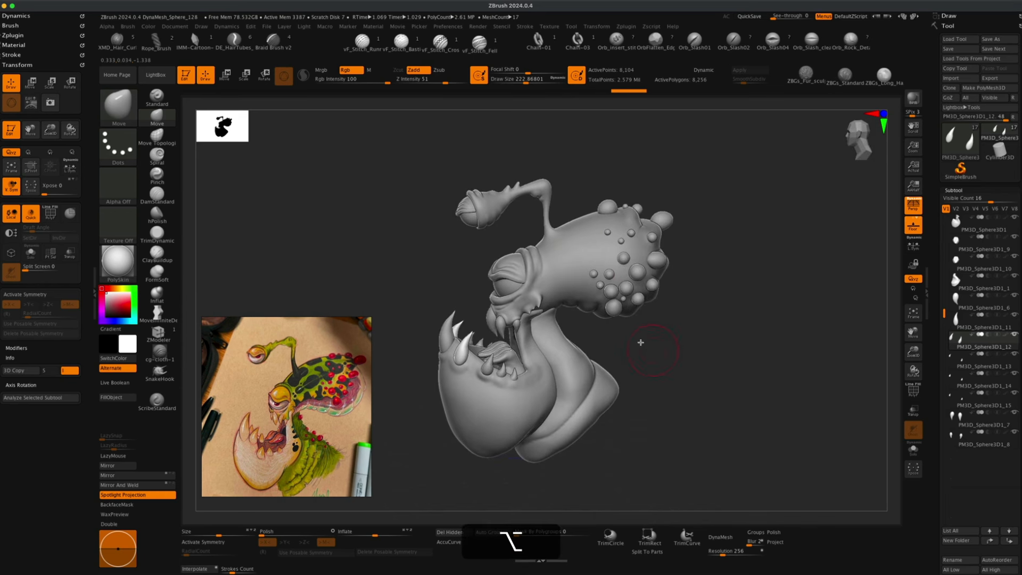
{"action": "left_click_drag", "start_coordinate": [621, 289], "coordinate": [595, 353]}
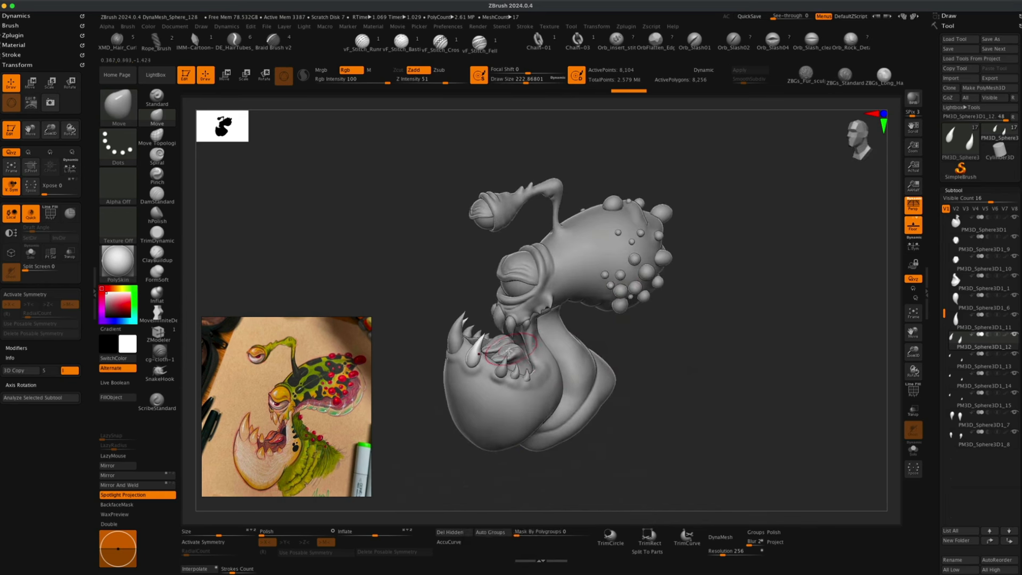
{"action": "left_click_drag", "start_coordinate": [653, 375], "coordinate": [650, 375]}
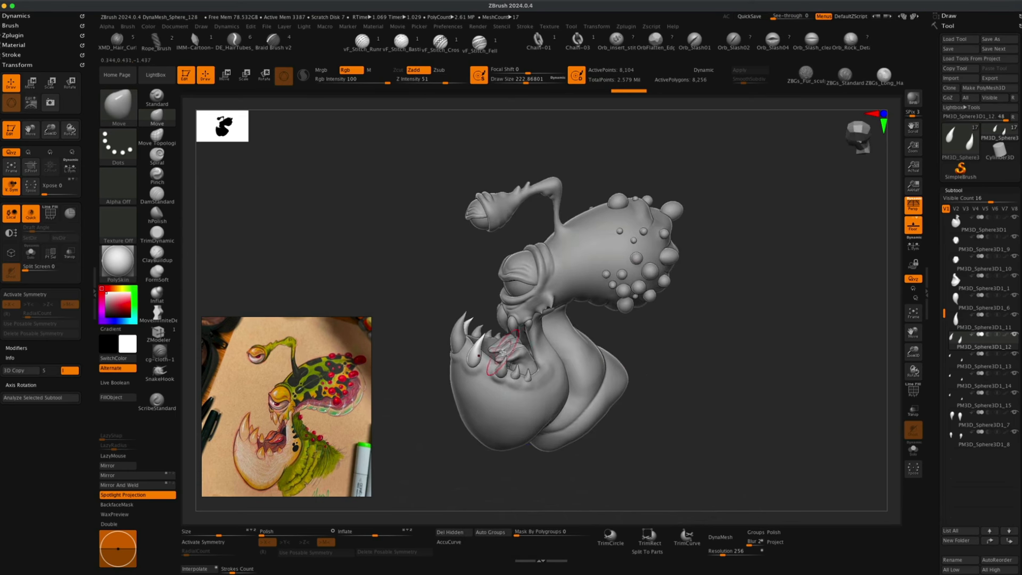
Select the tongue subtool and merge it down with the subtool below it.
{"action": "mouse_move", "coordinate": [739, 394]}
{"action": "left_mouse_down"}
{"action": "mouse_move", "coordinate": [728, 403]}
{"action": "mouse_move", "coordinate": [677, 388]}
{"action": "left_mouse_up"}
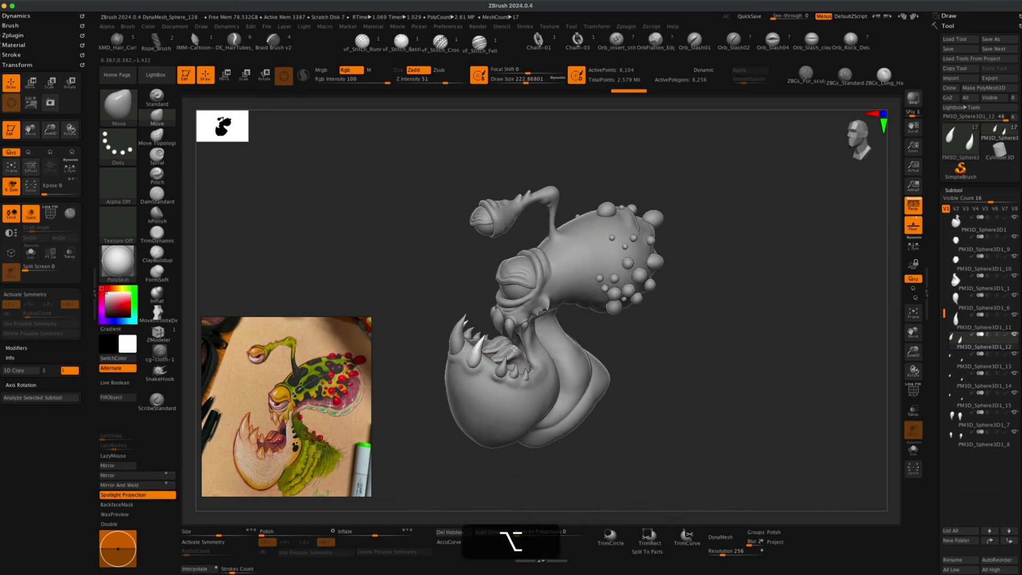
{"action": "left_click", "coordinate": [522, 350], "text": "alt"}
{"action": "left_click_drag", "start_coordinate": [684, 372], "coordinate": [686, 372]}
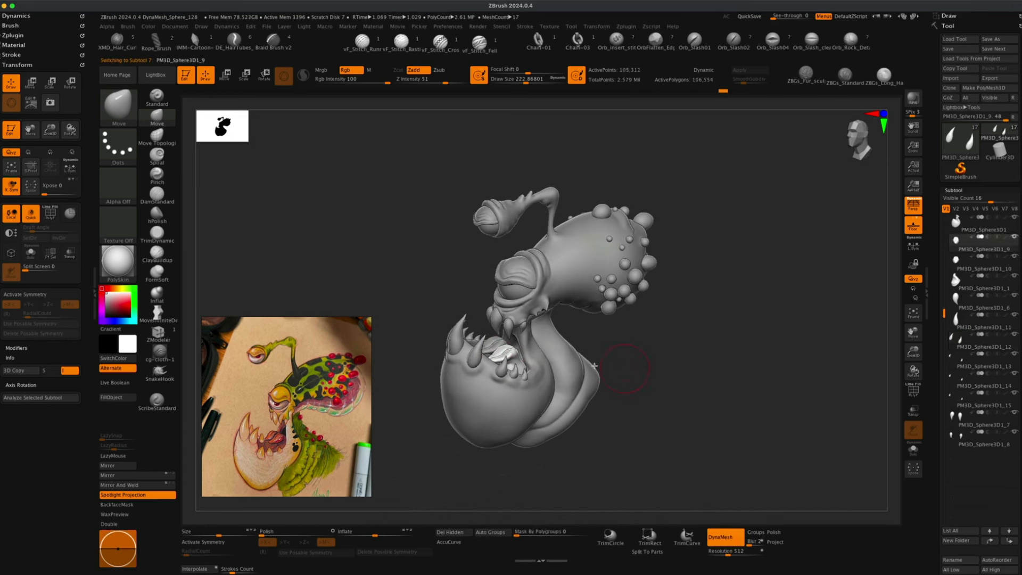
{"action": "left_click", "coordinate": [497, 344], "text": "alt"}
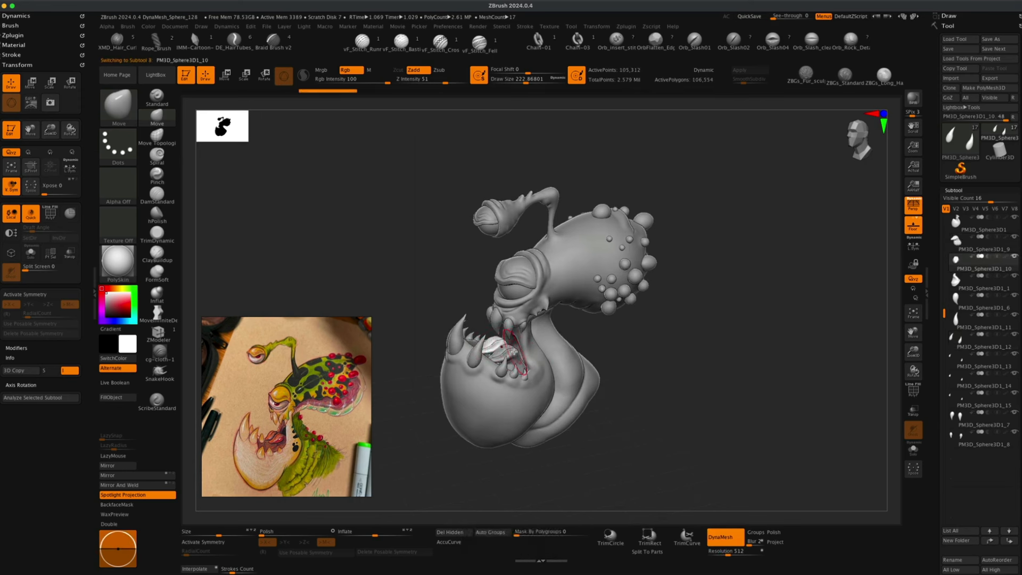
{"action": "left_click", "coordinate": [513, 352], "text": "alt"}
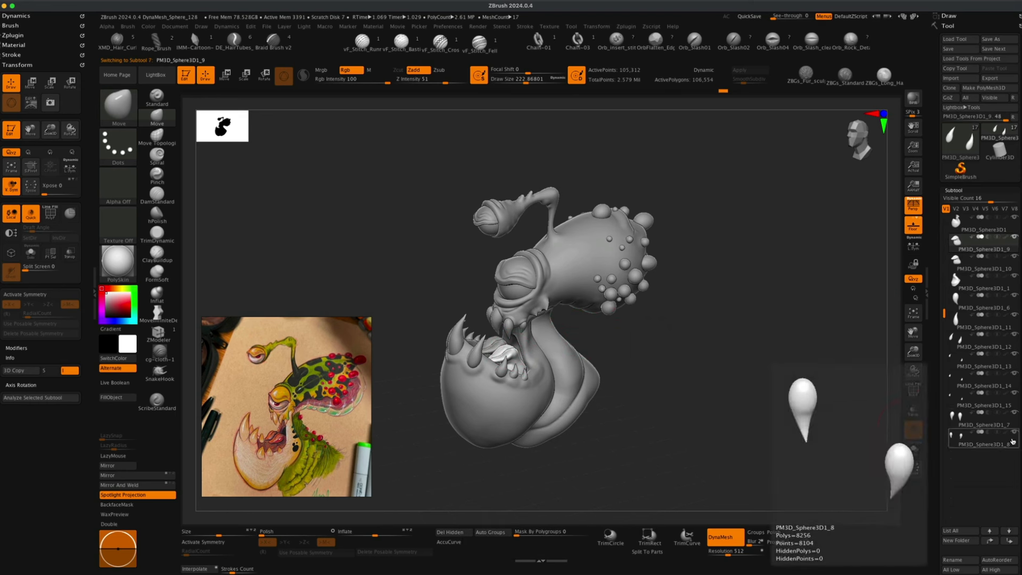
{"action": "left_click_drag", "start_coordinate": [964, 511], "coordinate": [964, 419]}
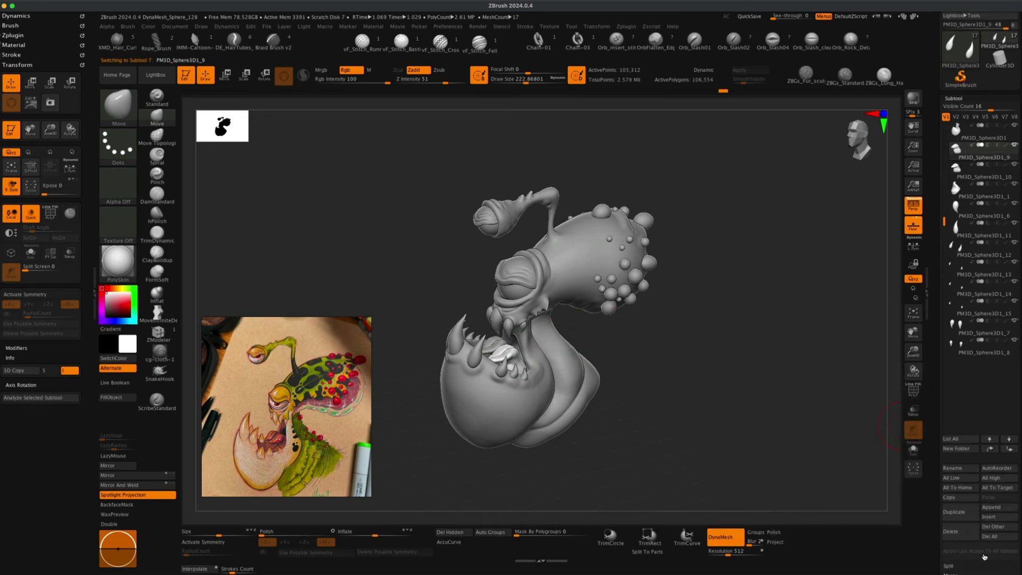
{"action": "scroll", "coordinate": [976, 469], "scroll_direction": "down", "scroll_amount": 4}
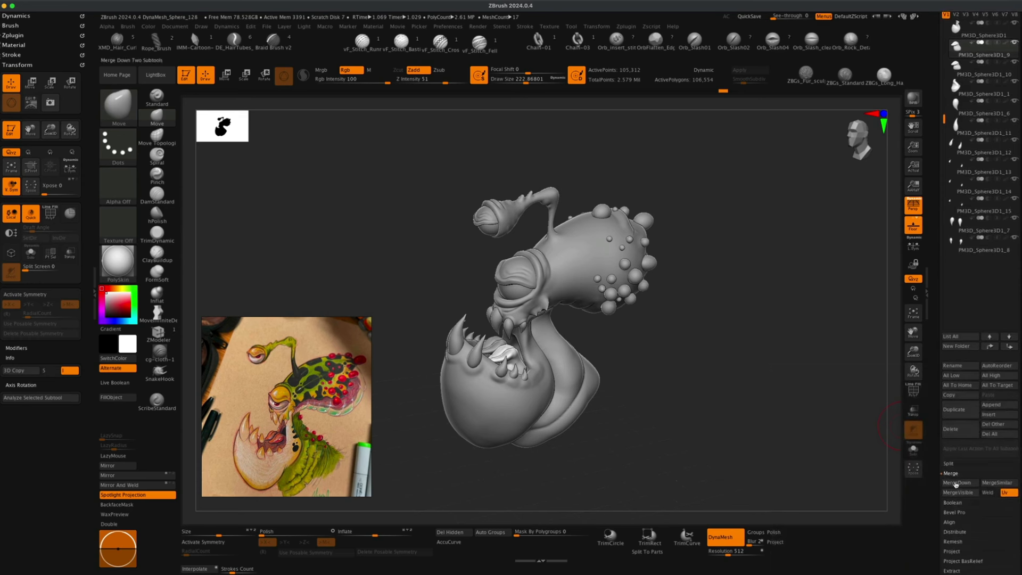
{"action": "left_click", "coordinate": [956, 484]}
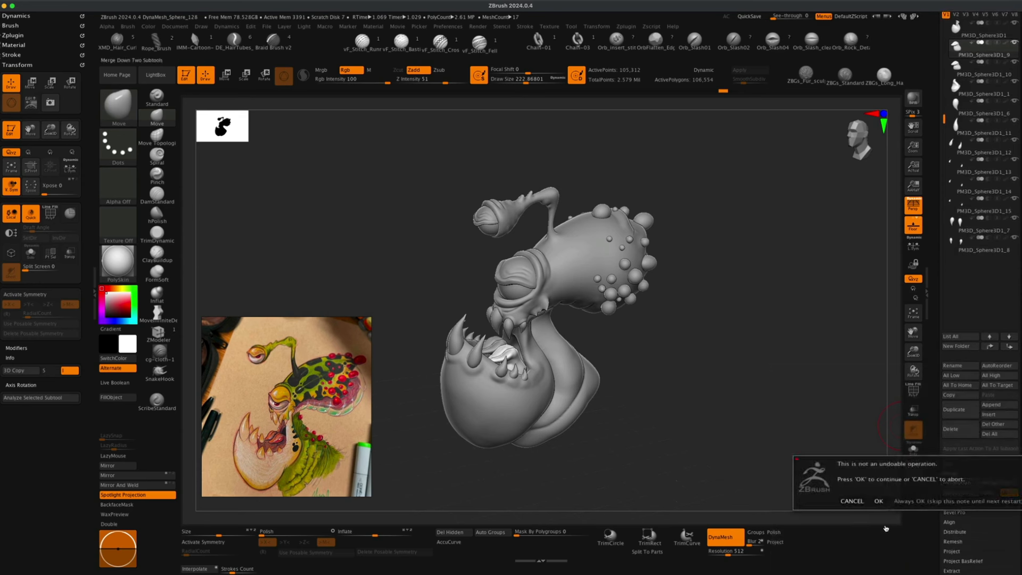
{"action": "left_click", "coordinate": [878, 501]}
Turn off DynaMesh on the merged tongue subtool.
{"action": "left_click", "coordinate": [965, 42]}
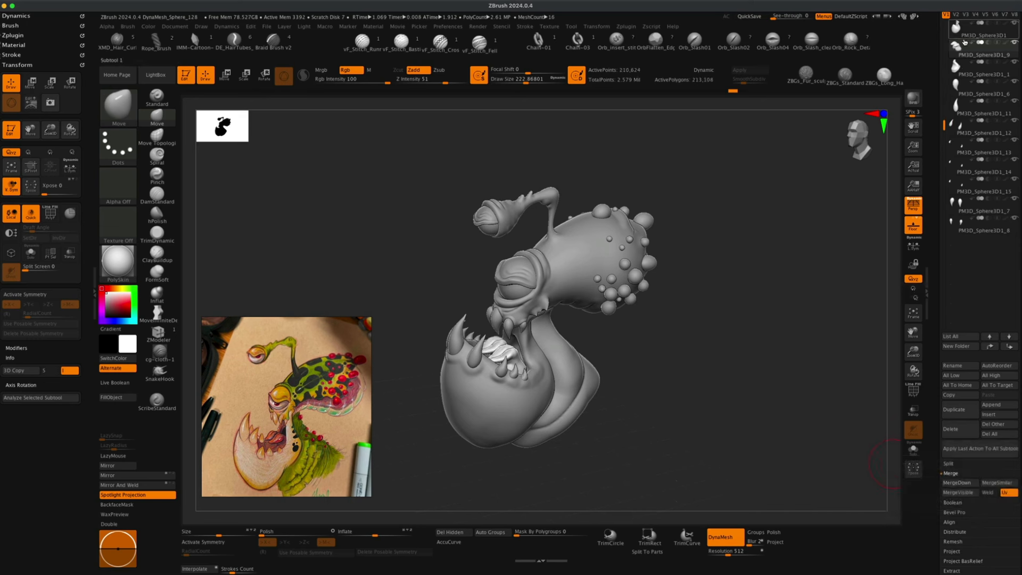
{"action": "left_click", "coordinate": [913, 392]}
{"action": "left_click_drag", "start_coordinate": [681, 407], "coordinate": [489, 516]}
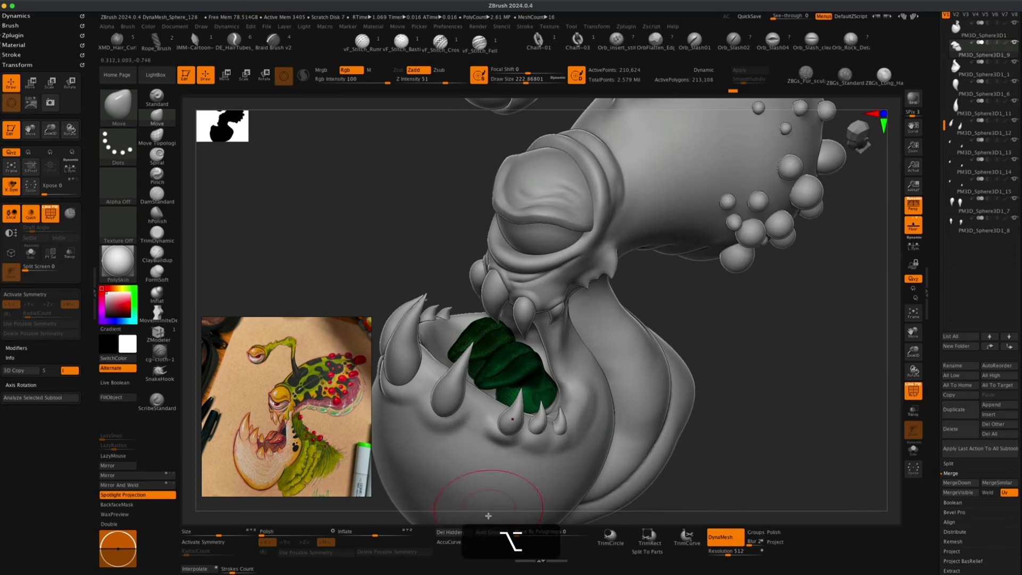
{"action": "mouse_move", "coordinate": [737, 374]}
{"action": "left_mouse_down"}
{"action": "mouse_move", "coordinate": [751, 405]}
{"action": "mouse_move", "coordinate": [764, 401]}
{"action": "mouse_move", "coordinate": [603, 367]}
{"action": "left_mouse_up"}
{"action": "mouse_move", "coordinate": [770, 411]}
{"action": "left_mouse_down", "text": "alt"}
{"action": "mouse_move", "coordinate": [823, 505]}
{"action": "mouse_move", "coordinate": [832, 421]}
{"action": "mouse_move", "coordinate": [837, 443]}
{"action": "left_mouse_up", "text": "alt"}
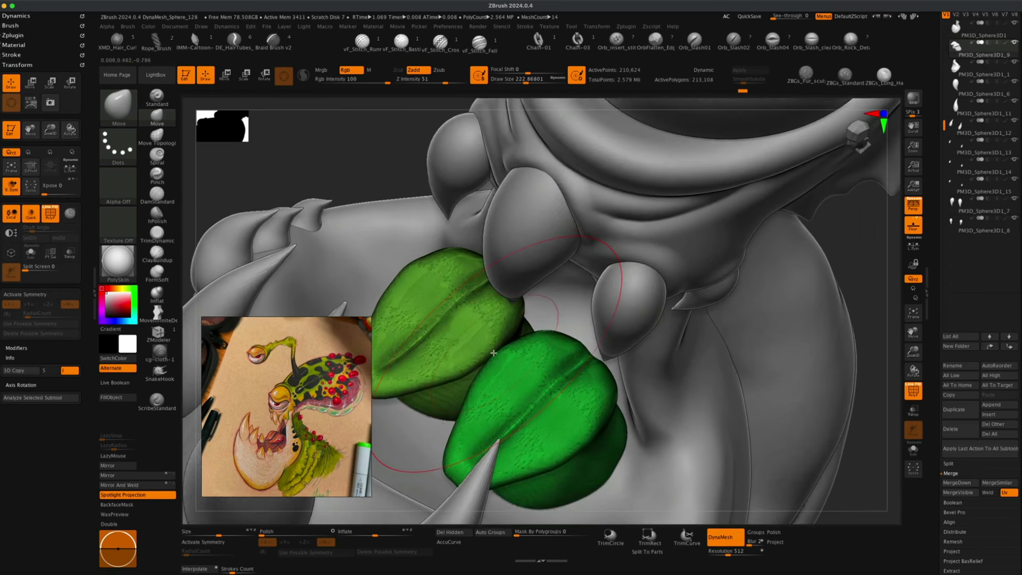
{"action": "left_click", "coordinate": [732, 543]}
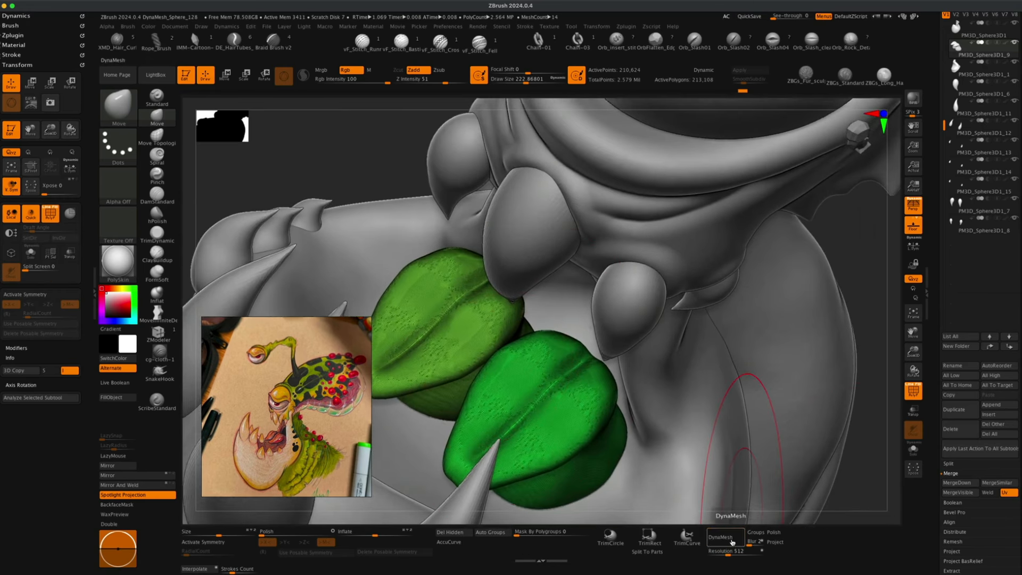
{"action": "mouse_move", "coordinate": [863, 294]}
{"action": "left_mouse_down"}
{"action": "mouse_move", "coordinate": [871, 299]}
{"action": "mouse_move", "coordinate": [856, 259]}
{"action": "mouse_move", "coordinate": [814, 331]}
{"action": "mouse_move", "coordinate": [793, 343]}
{"action": "mouse_move", "coordinate": [793, 377]}
{"action": "mouse_move", "coordinate": [790, 357]}
{"action": "left_mouse_up"}
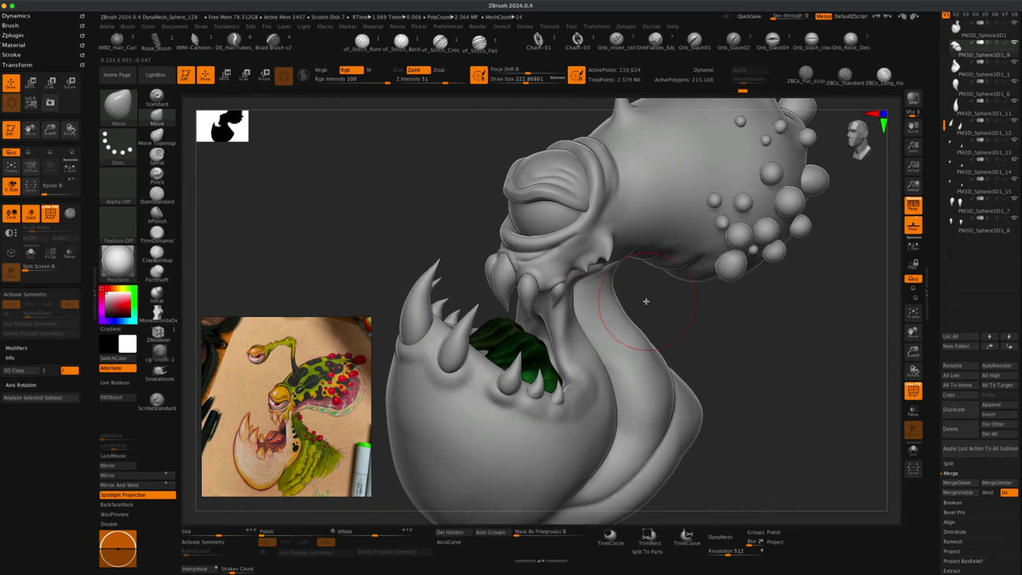
Reposition the gizmo pivot and rotate the tongue inside the mouth with transparency on.
{"action": "left_click", "coordinate": [224, 78]}
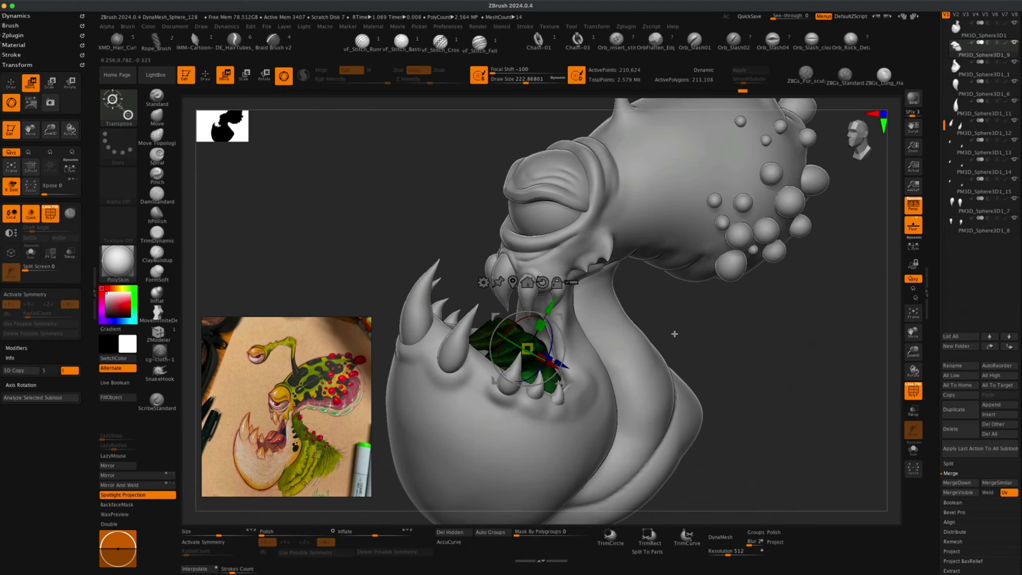
{"action": "left_click_drag", "start_coordinate": [675, 334], "coordinate": [764, 316]}
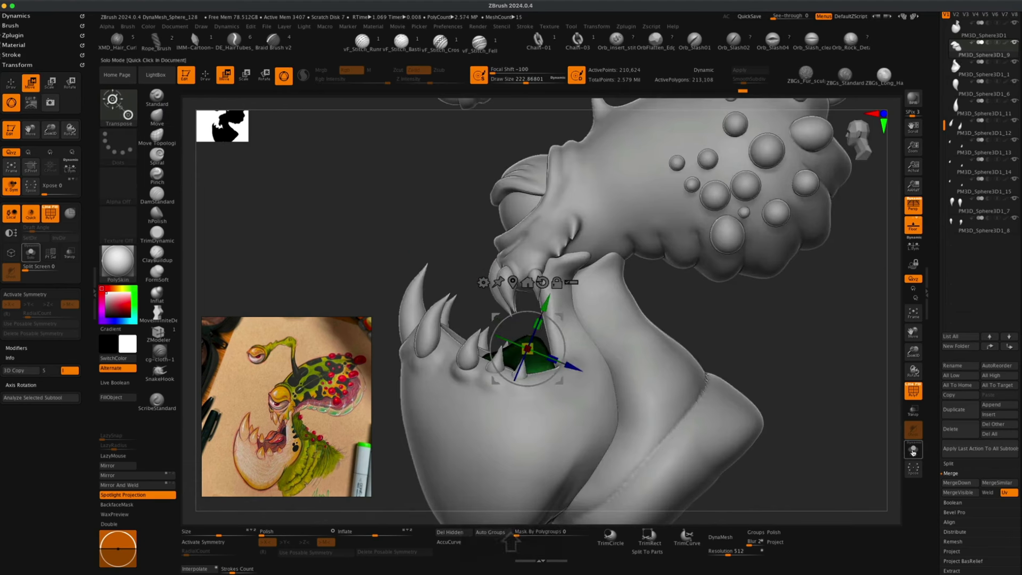
{"action": "left_click", "coordinate": [913, 410]}
{"action": "left_click_drag", "start_coordinate": [783, 388], "coordinate": [762, 363], "text": "alt"}
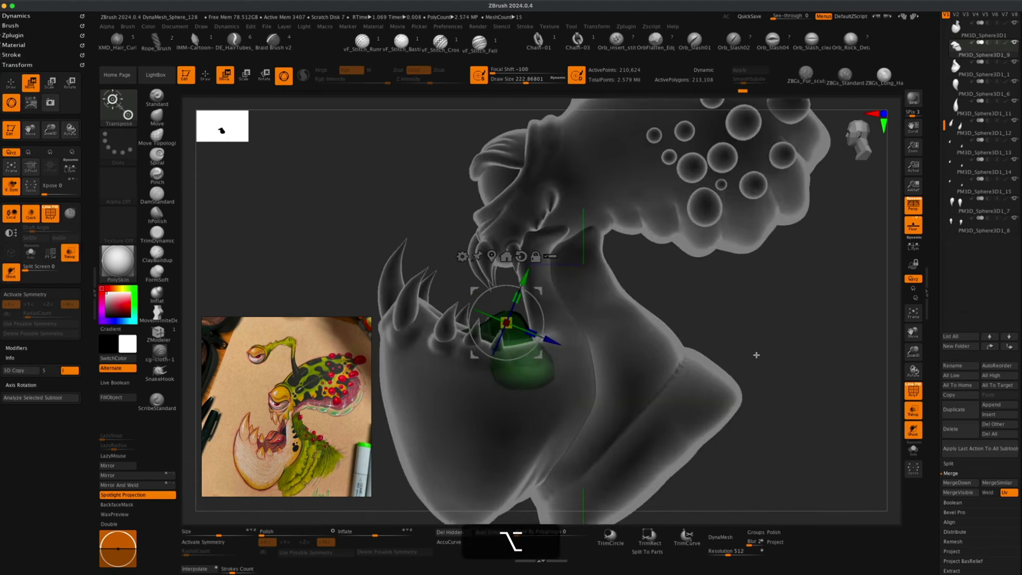
{"action": "left_click", "coordinate": [522, 255]}
{"action": "left_click_drag", "start_coordinate": [505, 321], "coordinate": [526, 375]}
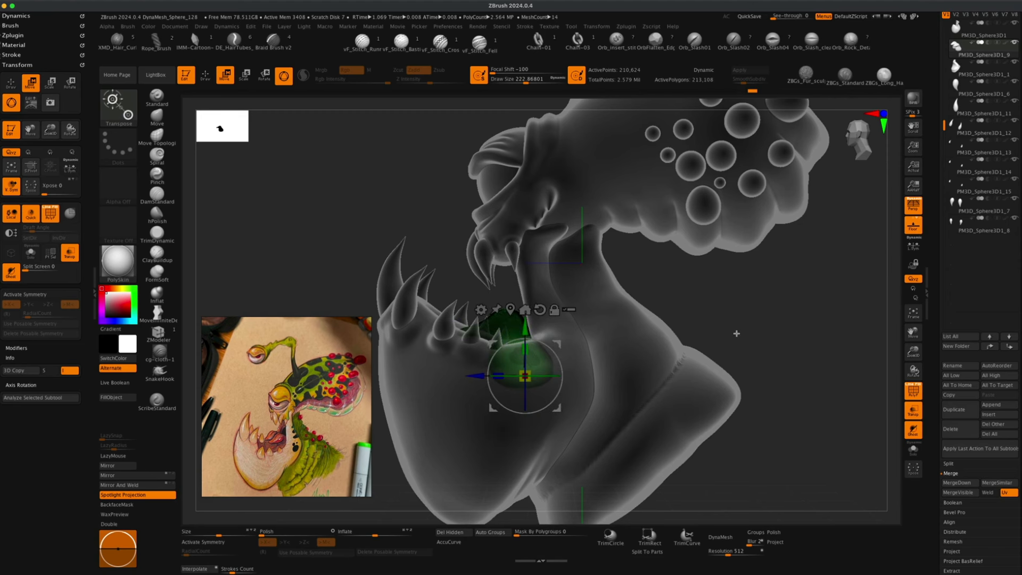
{"action": "left_click_drag", "start_coordinate": [737, 334], "coordinate": [780, 337]}
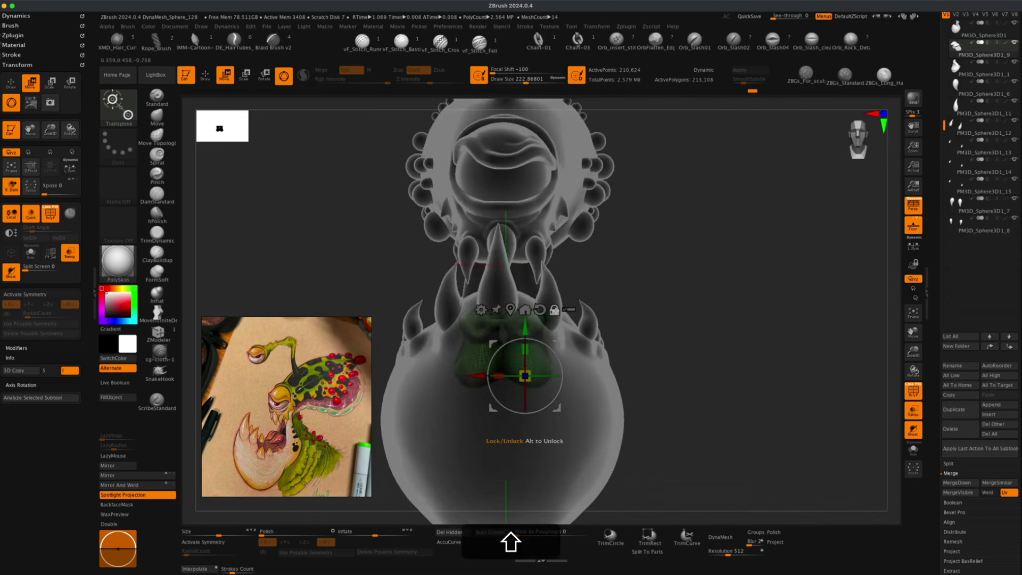
{"action": "left_click", "coordinate": [512, 310]}
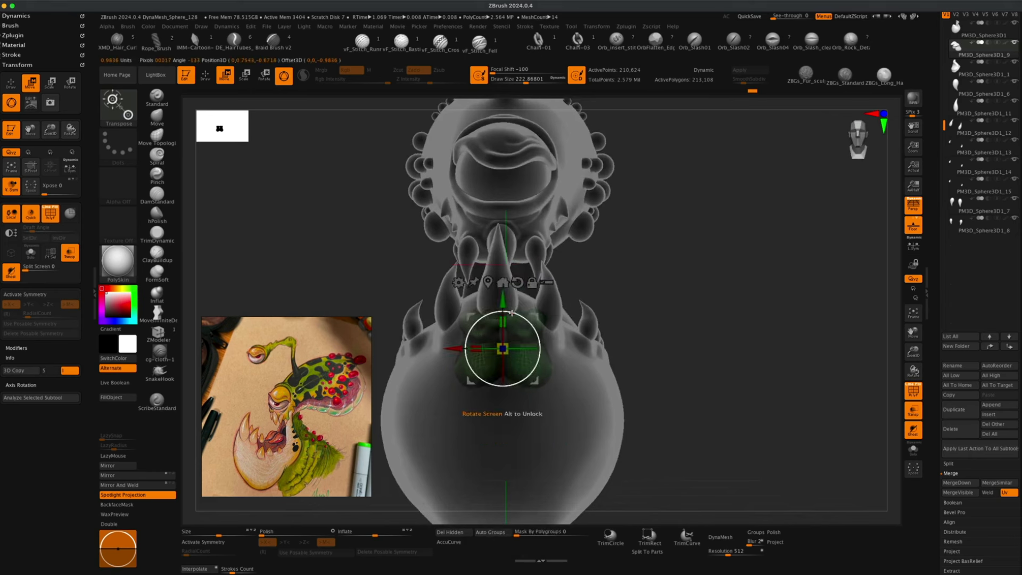
{"action": "left_click_drag", "start_coordinate": [504, 299], "coordinate": [502, 326]}
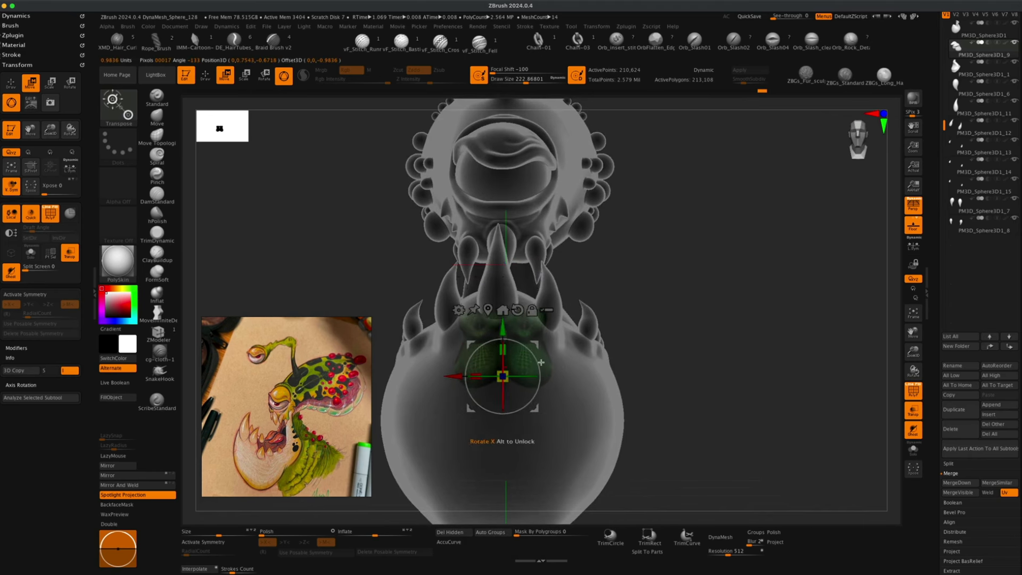
{"action": "left_click_drag", "start_coordinate": [541, 363], "coordinate": [857, 395]}
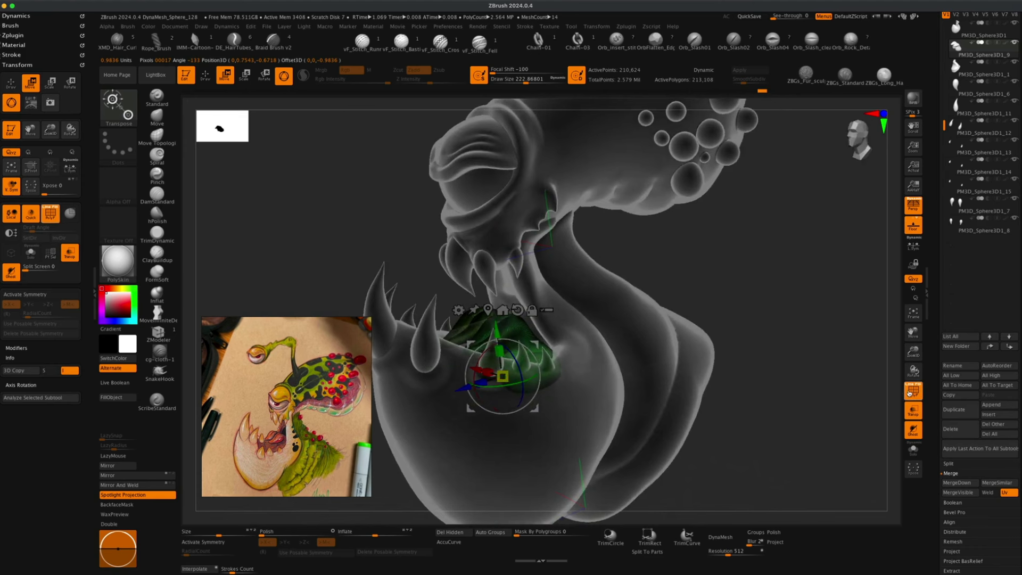
Scale and move the tongue with the gizmo to fit it into the lower jaw.
{"action": "left_click", "coordinate": [907, 393]}
{"action": "left_click_drag", "start_coordinate": [792, 401], "coordinate": [788, 338], "text": "alt"}
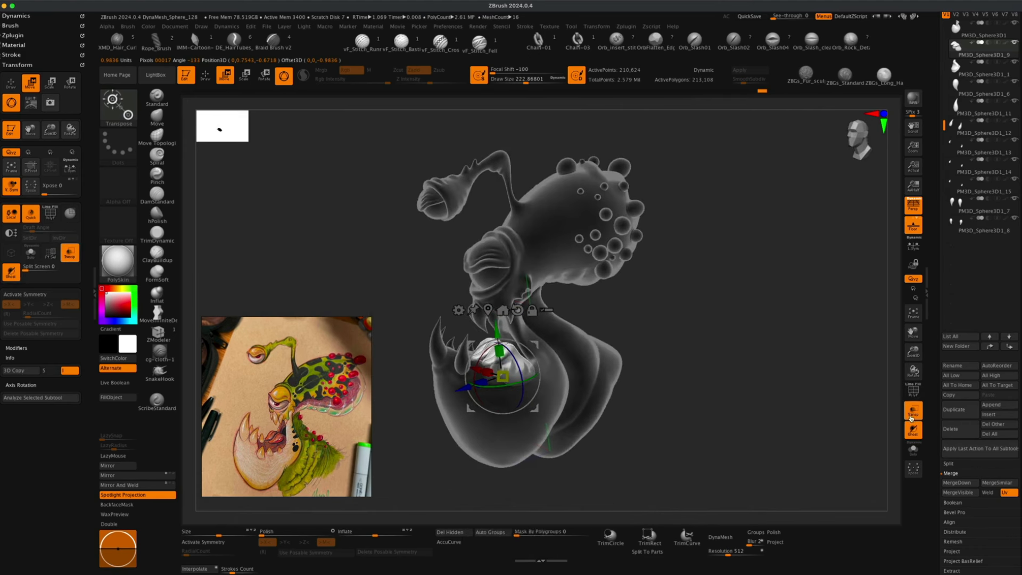
{"action": "left_click", "coordinate": [912, 411]}
{"action": "mouse_move", "coordinate": [760, 404]}
{"action": "left_mouse_down", "text": "alt"}
{"action": "mouse_move", "coordinate": [755, 434]}
{"action": "mouse_move", "coordinate": [743, 436]}
{"action": "mouse_move", "coordinate": [751, 417]}
{"action": "left_mouse_up", "text": "alt"}
{"action": "left_click_drag", "start_coordinate": [736, 440], "coordinate": [733, 441]}
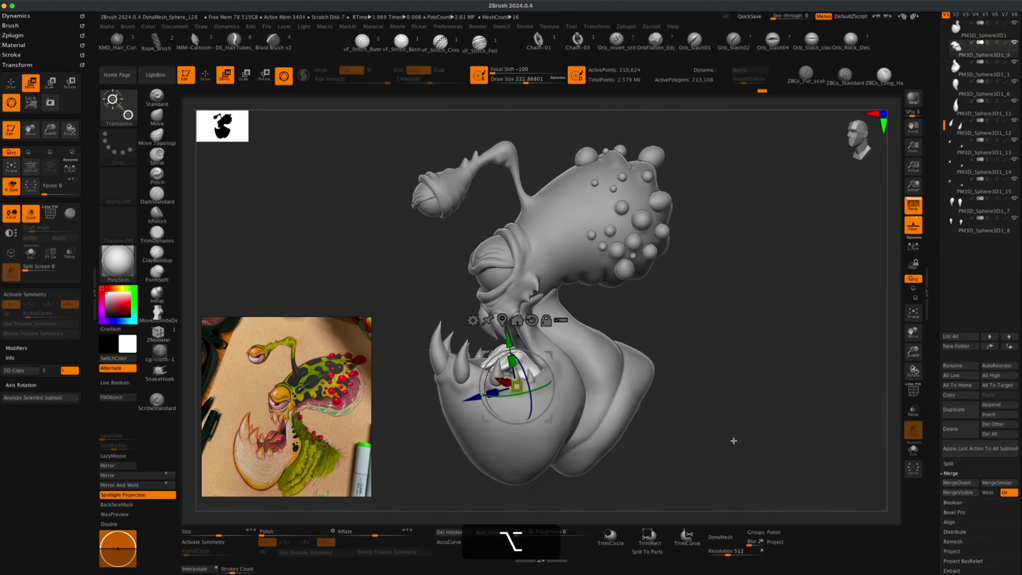
{"action": "left_click_drag", "start_coordinate": [421, 456], "coordinate": [436, 435]}
{"action": "left_click_drag", "start_coordinate": [639, 418], "coordinate": [613, 421]}
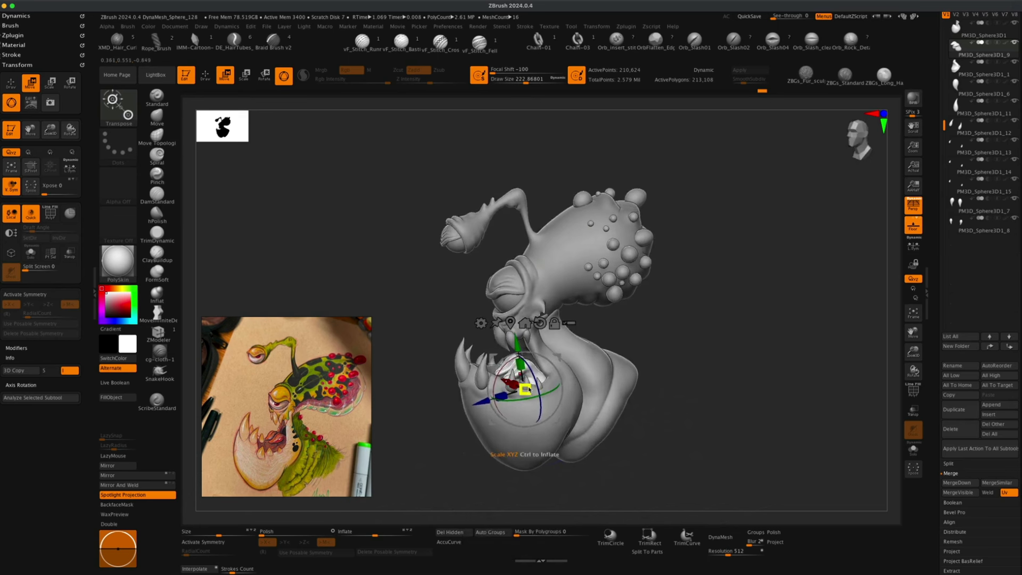
{"action": "left_click_drag", "start_coordinate": [528, 391], "coordinate": [481, 409]}
{"action": "left_click_drag", "start_coordinate": [655, 365], "coordinate": [651, 355]}
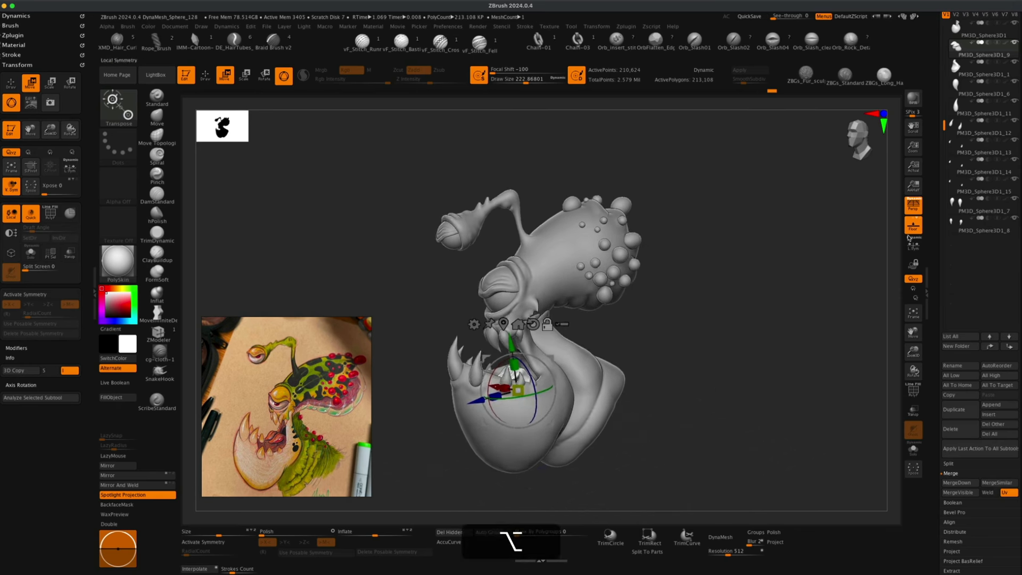
Toggle perspective distortion on and off to check the tongue's placement.
{"action": "left_click", "coordinate": [915, 209]}
{"action": "left_click", "coordinate": [915, 208]}
{"action": "left_click", "coordinate": [915, 209]}
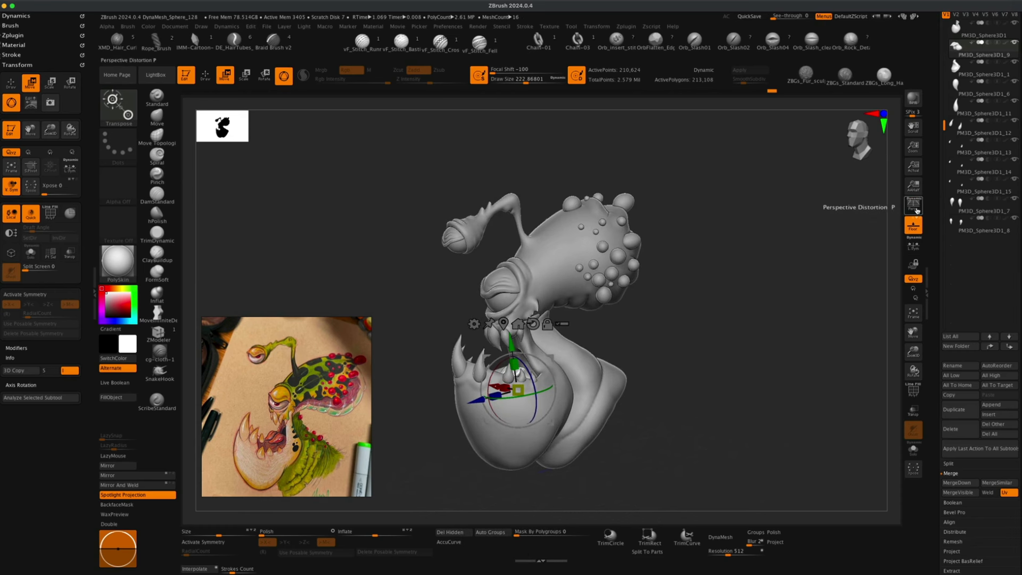
{"action": "left_click", "coordinate": [915, 208]}
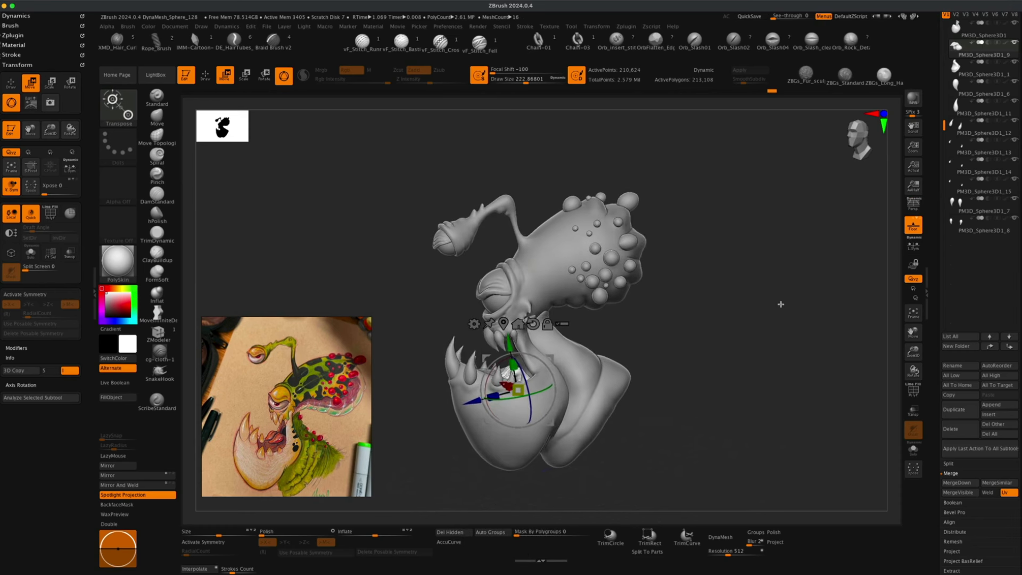
{"action": "left_click", "coordinate": [912, 207]}
{"action": "left_click", "coordinate": [912, 208]}
{"action": "left_click", "coordinate": [912, 208]}
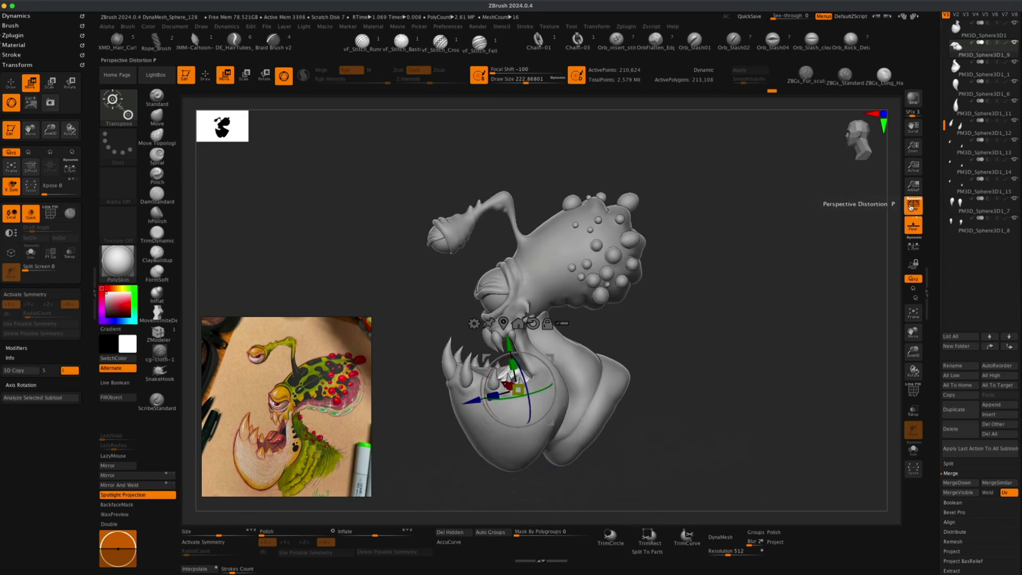
{"action": "left_click", "coordinate": [912, 207]}
{"action": "left_click", "coordinate": [912, 208]}
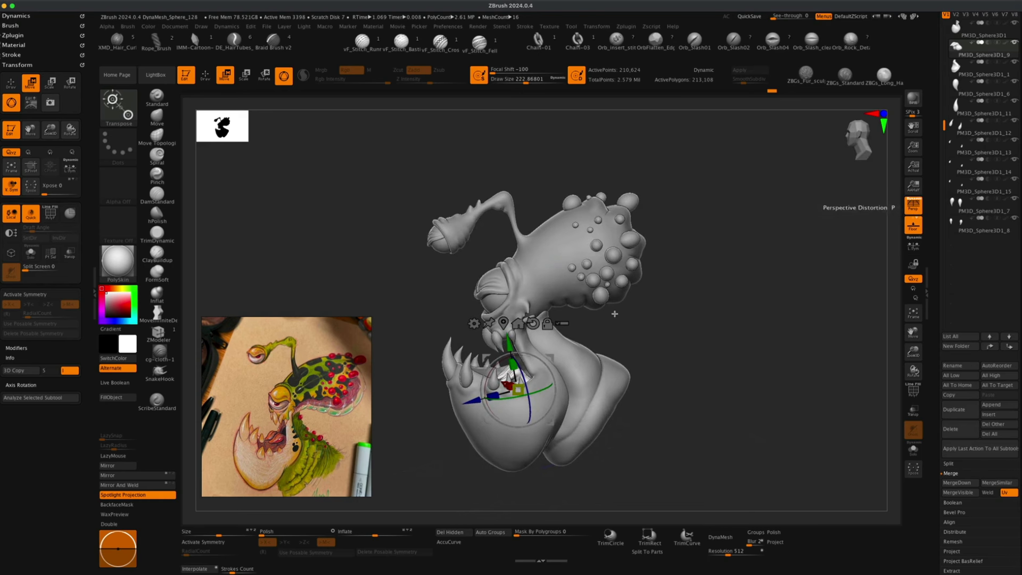
{"action": "key", "text": "p"}
{"action": "key", "text": "p"}
{"action": "key", "text": "p"}
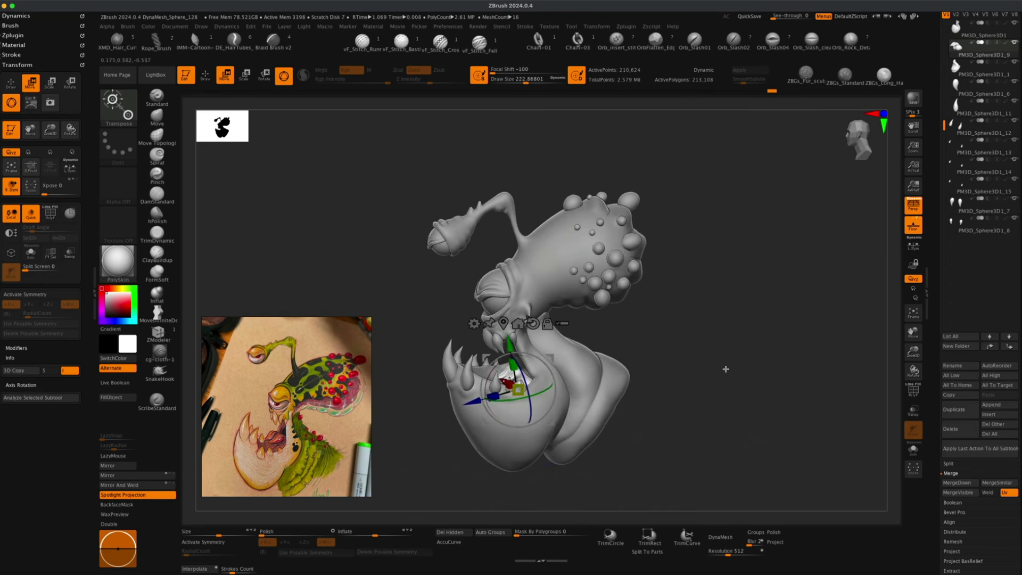
{"action": "key", "text": "p"}
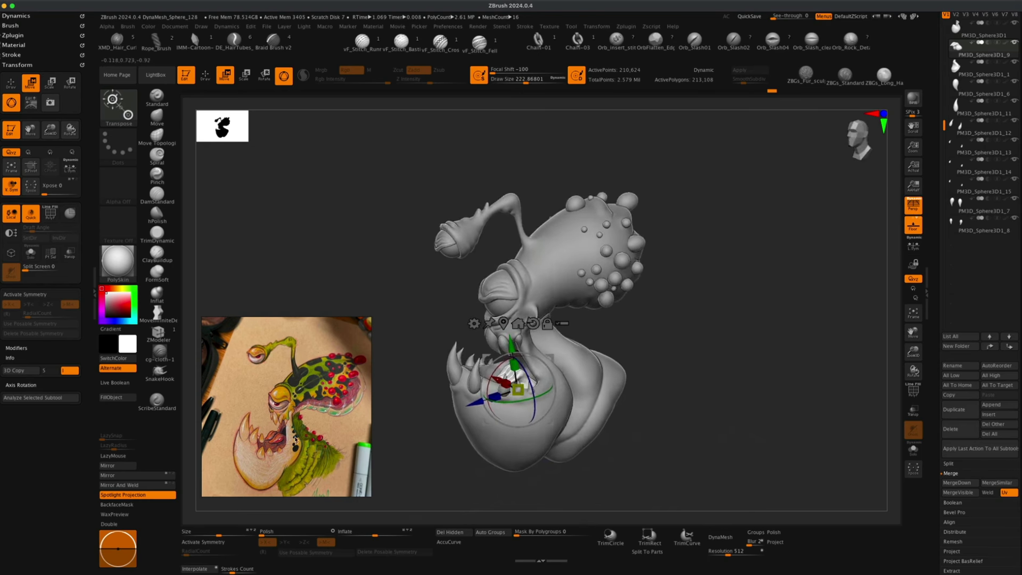
Push the tongue deeper into the mouth with the gizmo.
{"action": "left_click_drag", "start_coordinate": [436, 457], "coordinate": [545, 376]}
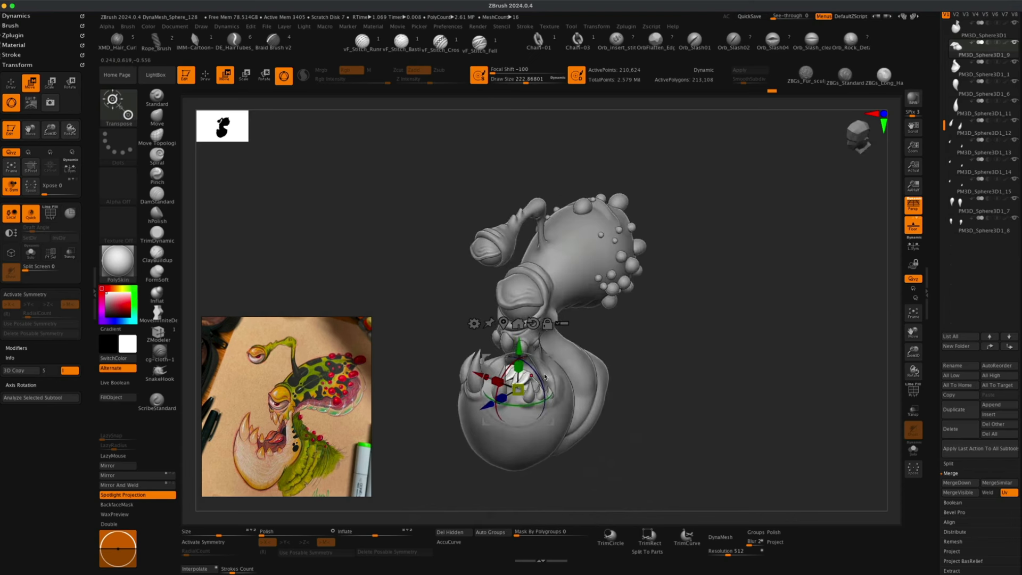
{"action": "left_click_drag", "start_coordinate": [695, 400], "coordinate": [659, 408]}
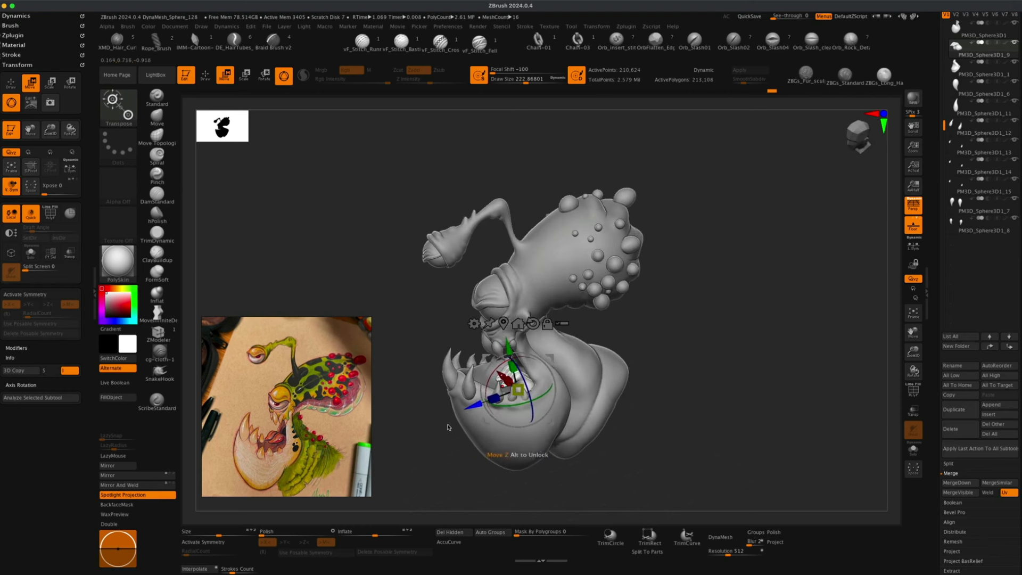
{"action": "left_click_drag", "start_coordinate": [448, 427], "coordinate": [433, 460]}
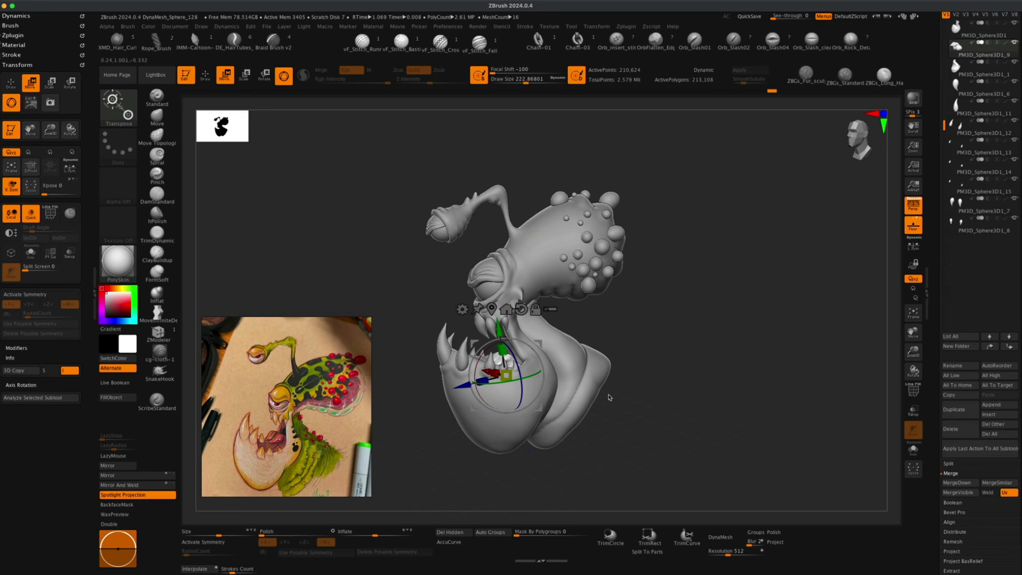
Return to Draw mode and select the lower jaw subtool.
{"action": "left_click", "coordinate": [205, 74]}
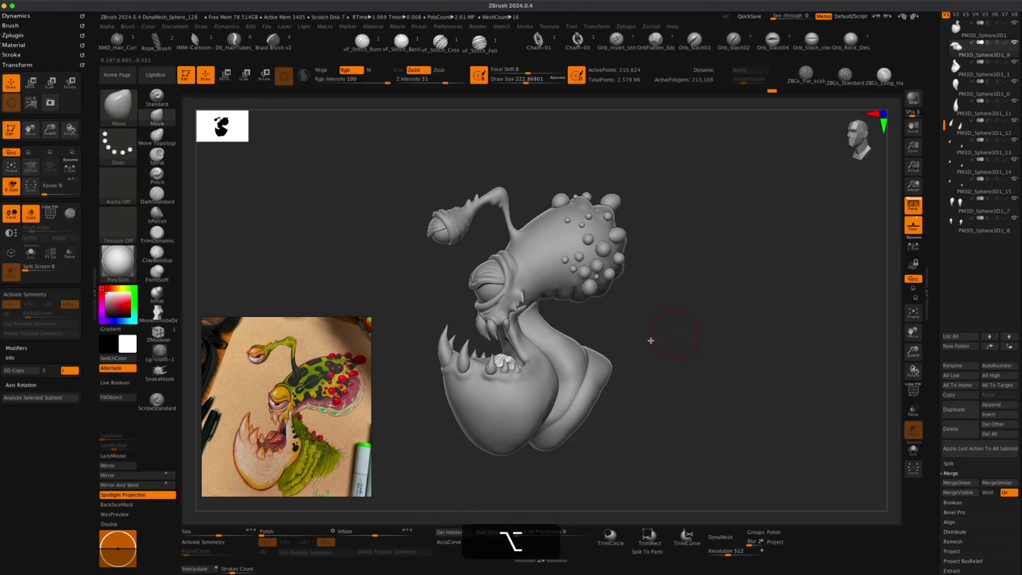
{"action": "left_click", "coordinate": [570, 362], "text": "alt"}
{"action": "left_click_drag", "start_coordinate": [668, 372], "coordinate": [671, 367]}
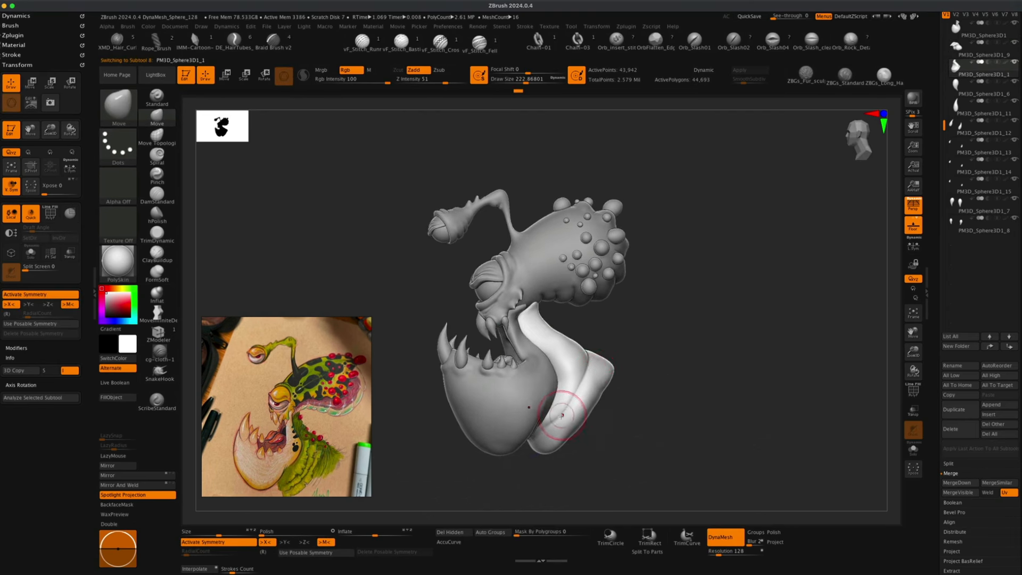
Nudge the lower jaw's underside with the Move brush and re-DynaMesh the lower jaw.
{"action": "mouse_move", "coordinate": [641, 415]}
{"action": "left_mouse_down"}
{"action": "mouse_move", "coordinate": [611, 431]}
{"action": "mouse_move", "coordinate": [639, 410]}
{"action": "mouse_move", "coordinate": [634, 429]}
{"action": "left_mouse_up"}
{"action": "key", "text": "alt"}
{"action": "left_click_drag", "start_coordinate": [659, 356], "coordinate": [749, 448], "text": "super"}
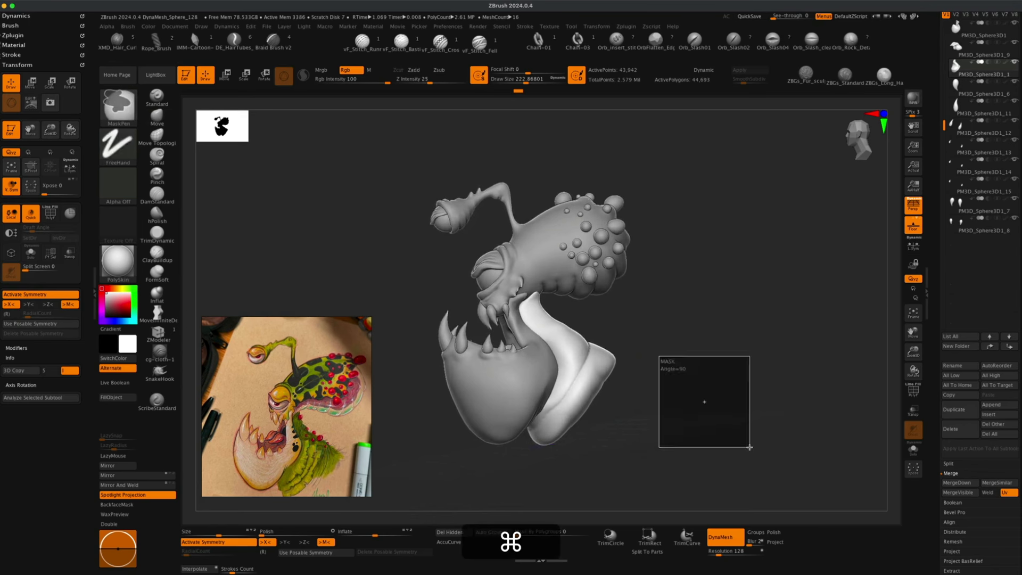
{"action": "left_click_drag", "start_coordinate": [589, 390], "coordinate": [574, 388], "text": "shift"}
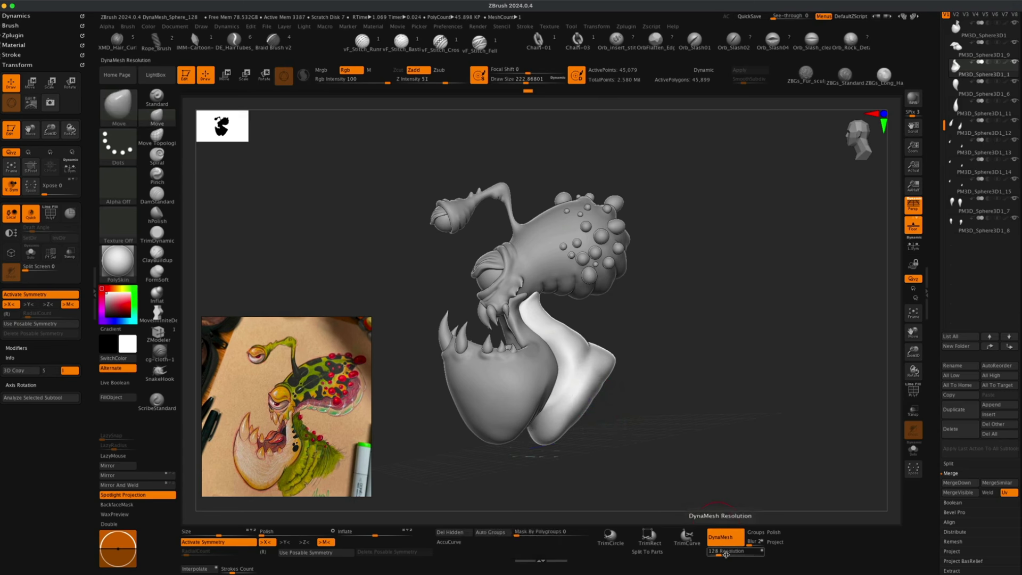
Orbit around the head and turn perspective off to inspect the lower jaw's silhouette from several angles.
{"action": "mouse_move", "coordinate": [698, 442]}
{"action": "left_mouse_down"}
{"action": "mouse_move", "coordinate": [685, 456]}
{"action": "mouse_move", "coordinate": [598, 347]}
{"action": "mouse_move", "coordinate": [603, 338]}
{"action": "left_mouse_up"}
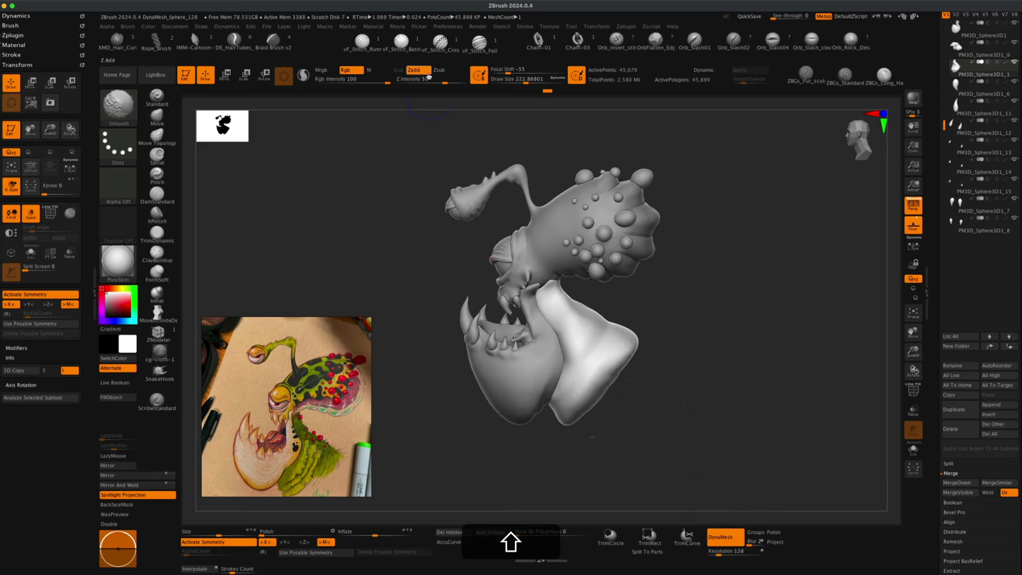
{"action": "left_click_drag", "start_coordinate": [443, 82], "coordinate": [459, 83]}
{"action": "mouse_move", "coordinate": [660, 366]}
{"action": "left_mouse_down"}
{"action": "mouse_move", "coordinate": [648, 379]}
{"action": "mouse_move", "coordinate": [599, 373]}
{"action": "left_mouse_up"}
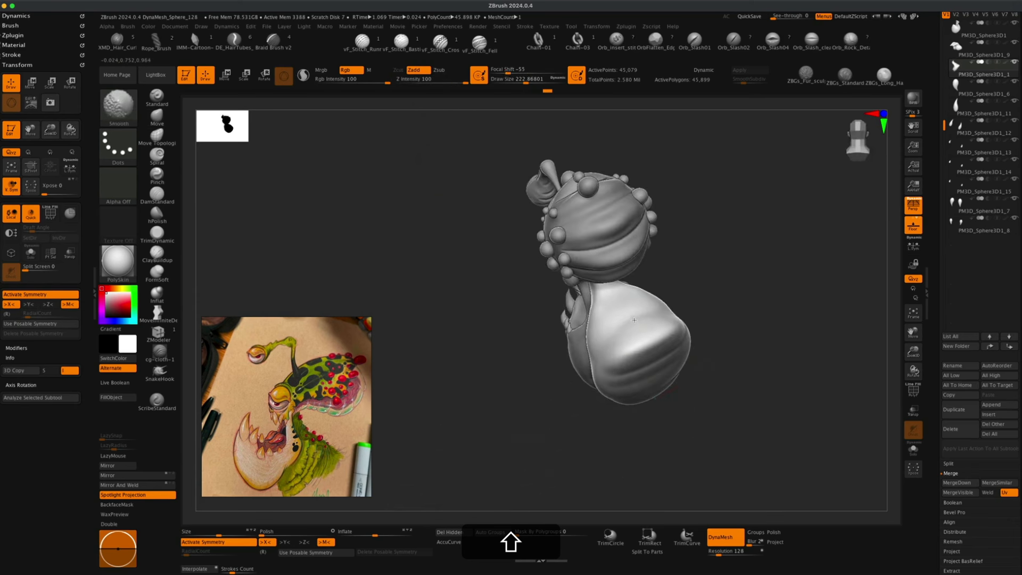
{"action": "left_click", "coordinate": [157, 116]}
{"action": "left_click_drag", "start_coordinate": [721, 349], "coordinate": [641, 366]}
{"action": "mouse_move", "coordinate": [477, 385]}
{"action": "left_mouse_down"}
{"action": "mouse_move", "coordinate": [709, 420]}
{"action": "mouse_move", "coordinate": [689, 415]}
{"action": "mouse_move", "coordinate": [676, 427]}
{"action": "left_mouse_up"}
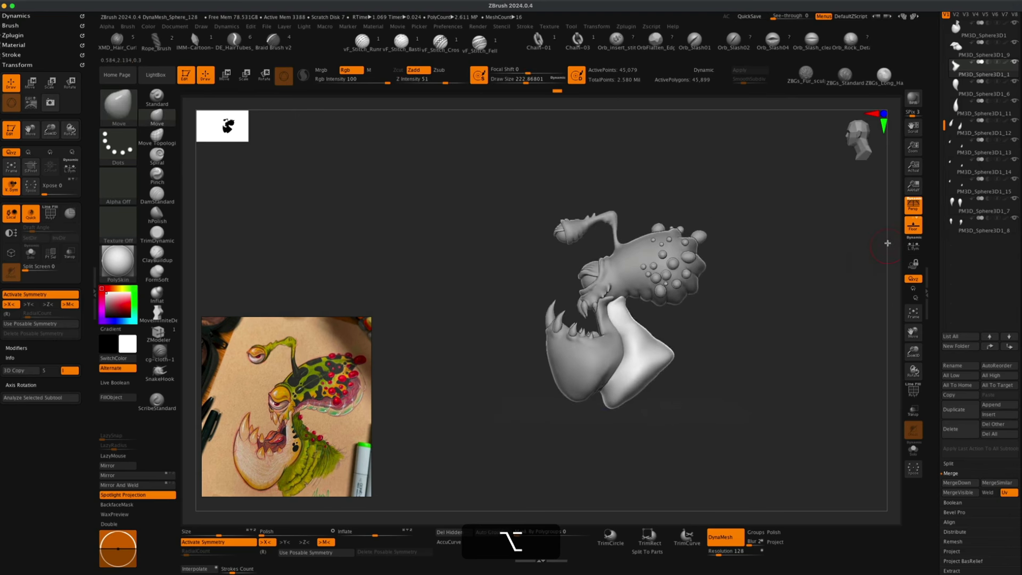
{"action": "left_click", "coordinate": [913, 206]}
{"action": "mouse_move", "coordinate": [736, 330]}
{"action": "left_mouse_down", "text": "alt"}
{"action": "mouse_move", "coordinate": [734, 358]}
{"action": "mouse_move", "coordinate": [707, 371]}
{"action": "left_mouse_up", "text": "alt"}
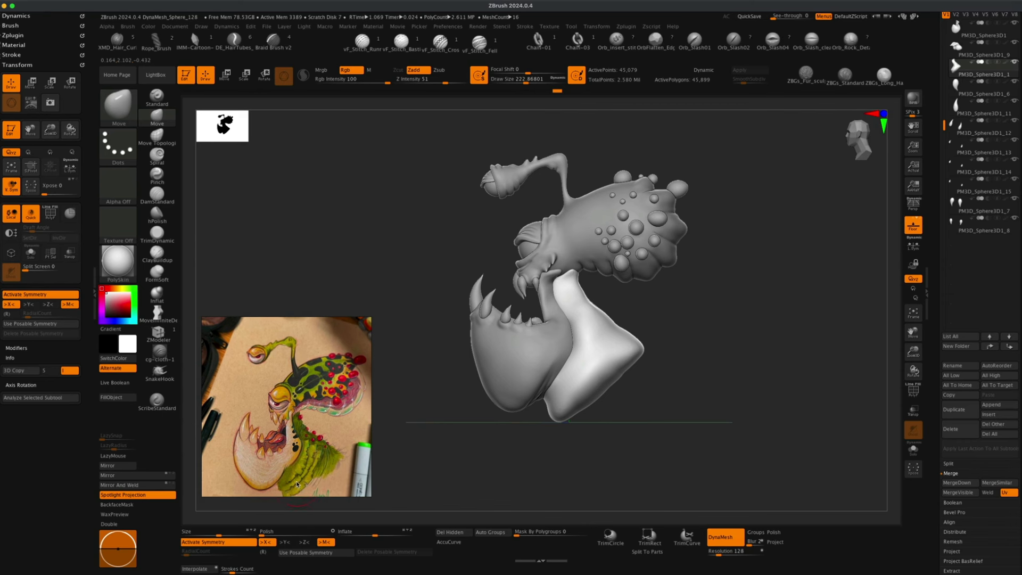
{"action": "left_click_drag", "start_coordinate": [407, 436], "coordinate": [456, 440], "text": "alt"}
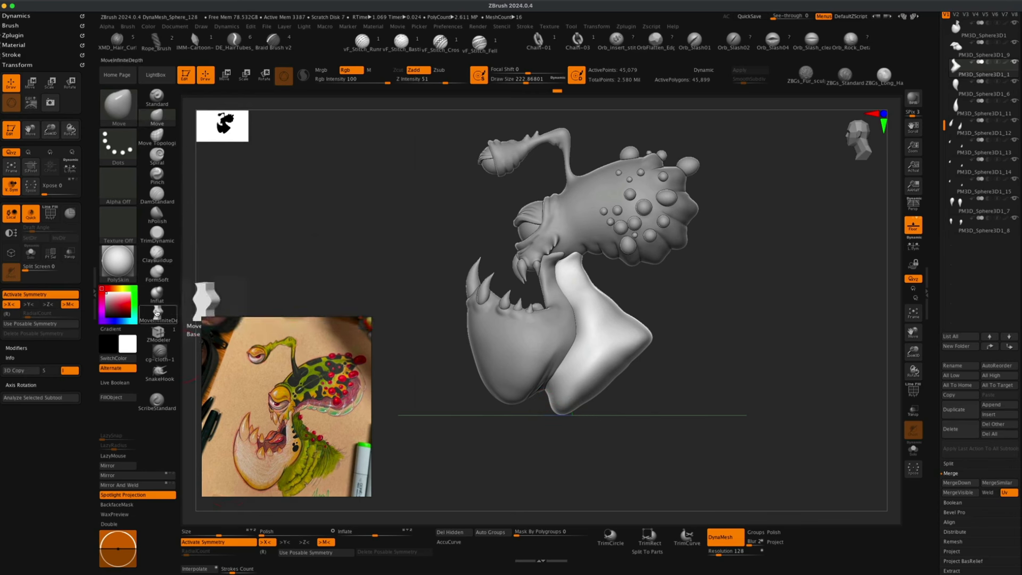
Switch to the MoveInfiniteDepth brush at draw size about 648 and reshape the lower jaw's bottom and back.
{"action": "left_click", "coordinate": [157, 313]}
{"action": "key", "text": "s"}
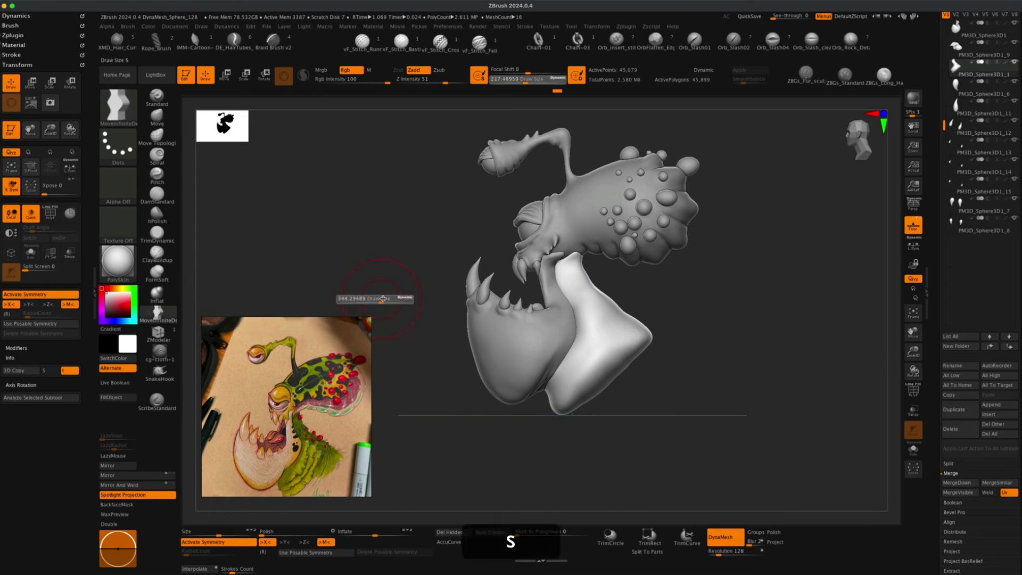
{"action": "left_click_drag", "start_coordinate": [394, 298], "coordinate": [396, 299]}
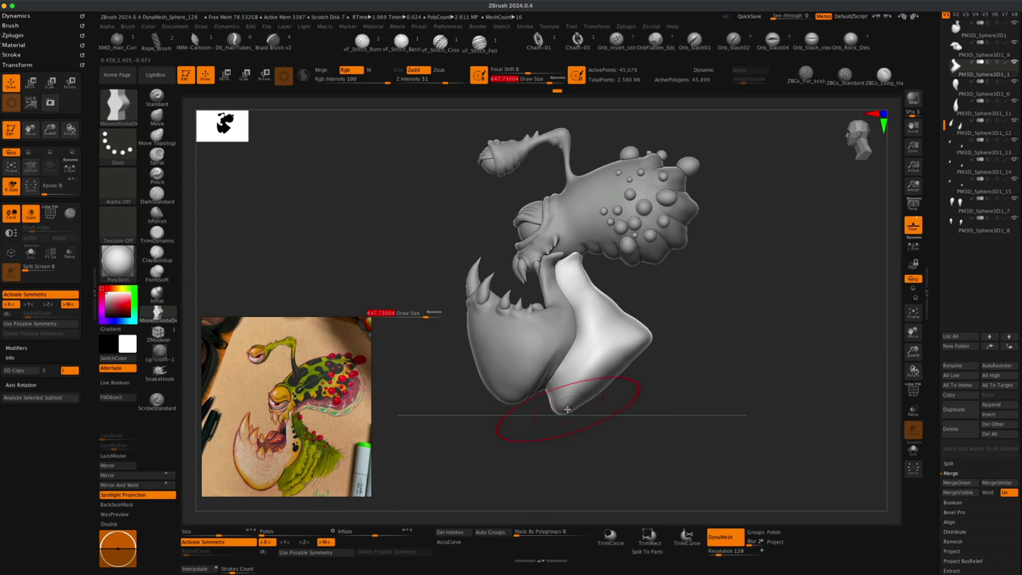
{"action": "left_click_drag", "start_coordinate": [567, 410], "coordinate": [577, 436]}
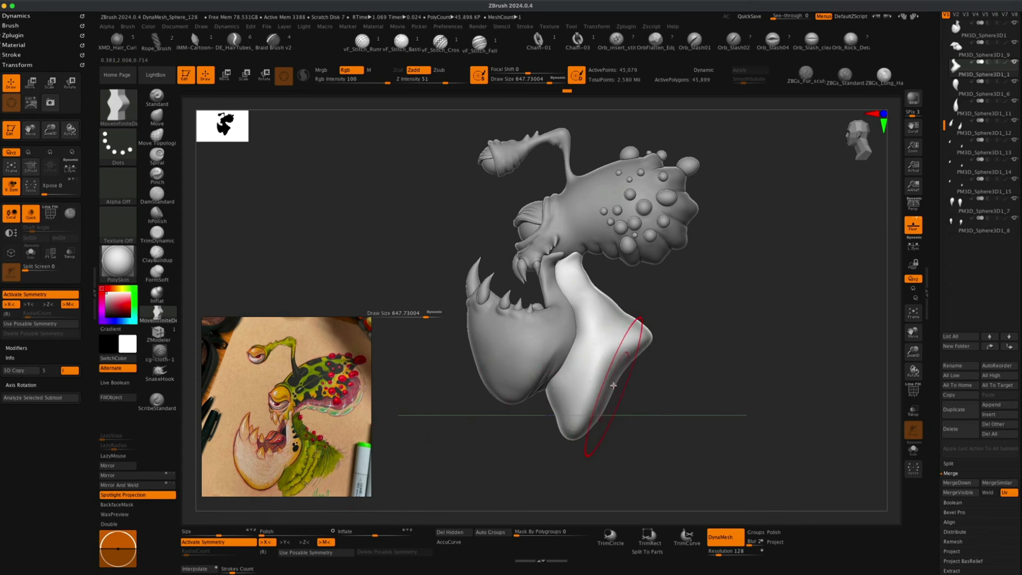
{"action": "mouse_move", "coordinate": [608, 382]}
{"action": "left_mouse_down"}
{"action": "mouse_move", "coordinate": [621, 388]}
{"action": "mouse_move", "coordinate": [652, 347]}
{"action": "left_mouse_up"}
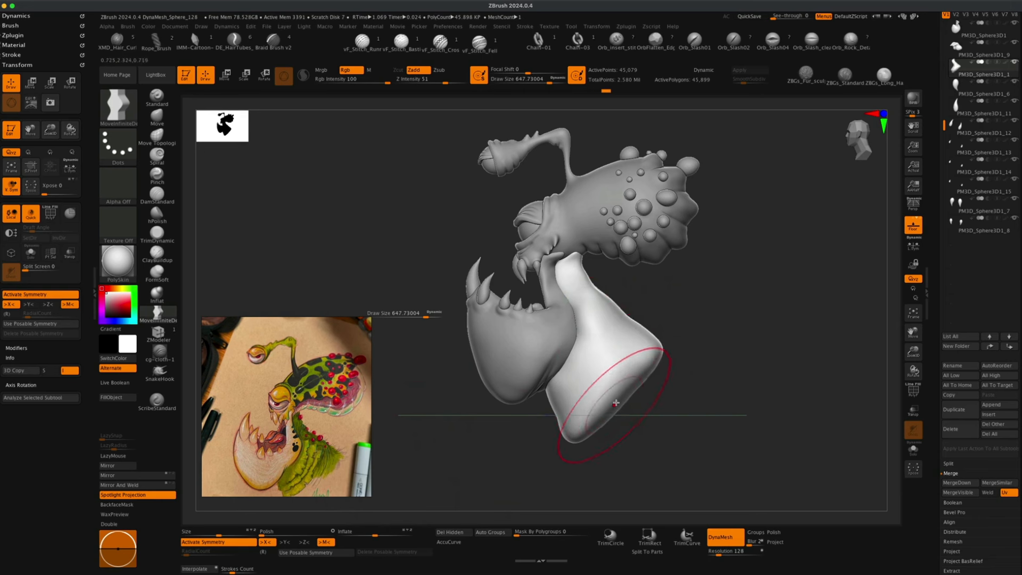
{"action": "mouse_move", "coordinate": [655, 366]}
{"action": "left_mouse_down"}
{"action": "mouse_move", "coordinate": [746, 414]}
{"action": "mouse_move", "coordinate": [678, 431]}
{"action": "left_mouse_up"}
Reduce the MoveInfiniteDepth draw size to about 437 and pull the top of the lower jaw near the throat, then shrink it to 400.
{"action": "key", "text": "s"}
{"action": "mouse_move", "coordinate": [504, 361]}
{"action": "left_mouse_down"}
{"action": "mouse_move", "coordinate": [463, 390]}
{"action": "mouse_move", "coordinate": [506, 372]}
{"action": "mouse_move", "coordinate": [476, 382]}
{"action": "left_mouse_up"}
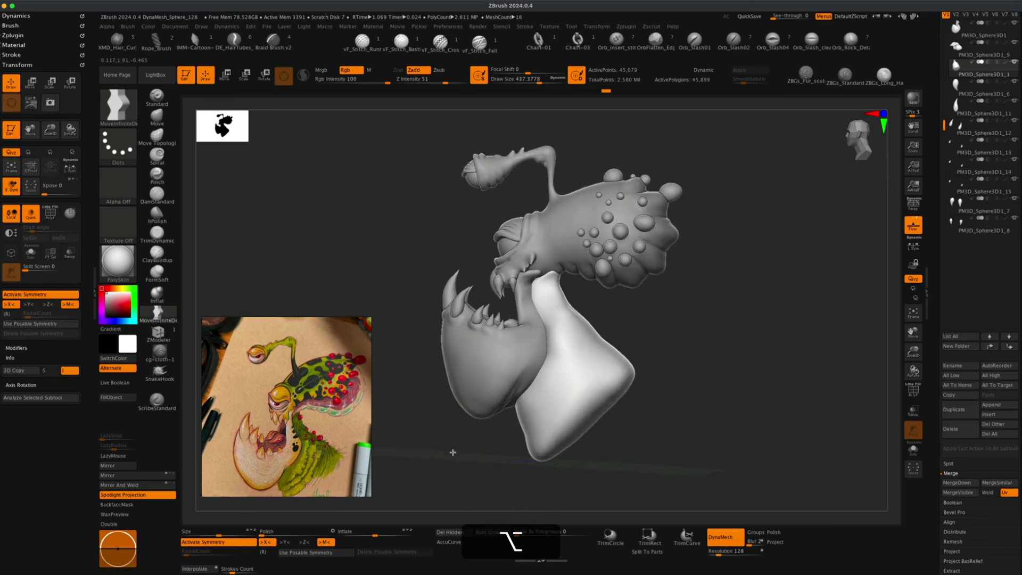
{"action": "left_click_drag", "start_coordinate": [452, 451], "coordinate": [456, 449], "text": "alt"}
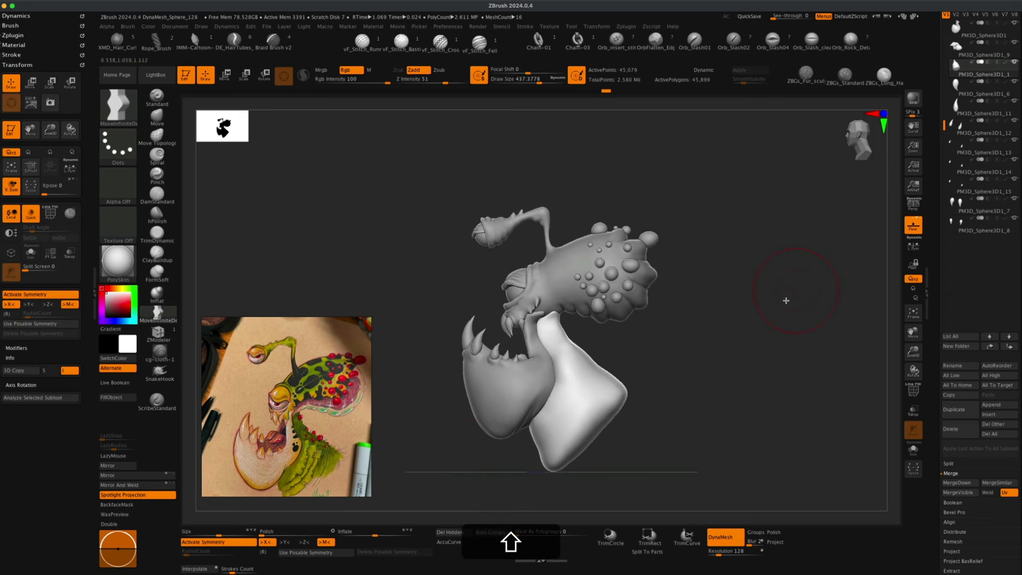
{"action": "mouse_move", "coordinate": [785, 299]}
{"action": "left_mouse_down", "text": "alt"}
{"action": "mouse_move", "coordinate": [755, 336]}
{"action": "mouse_move", "coordinate": [751, 325]}
{"action": "left_mouse_up", "text": "alt"}
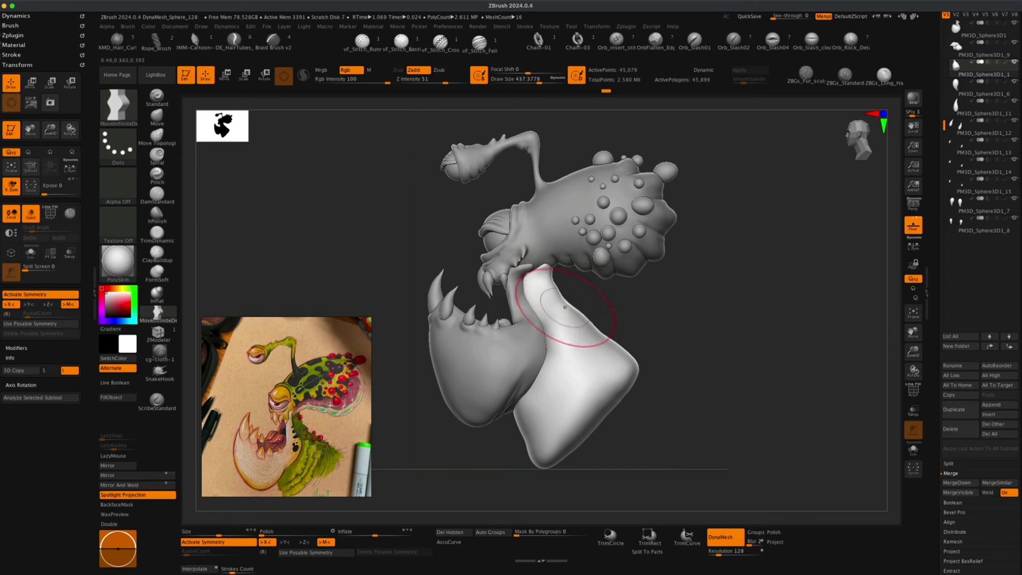
{"action": "left_click_drag", "start_coordinate": [569, 308], "coordinate": [558, 308]}
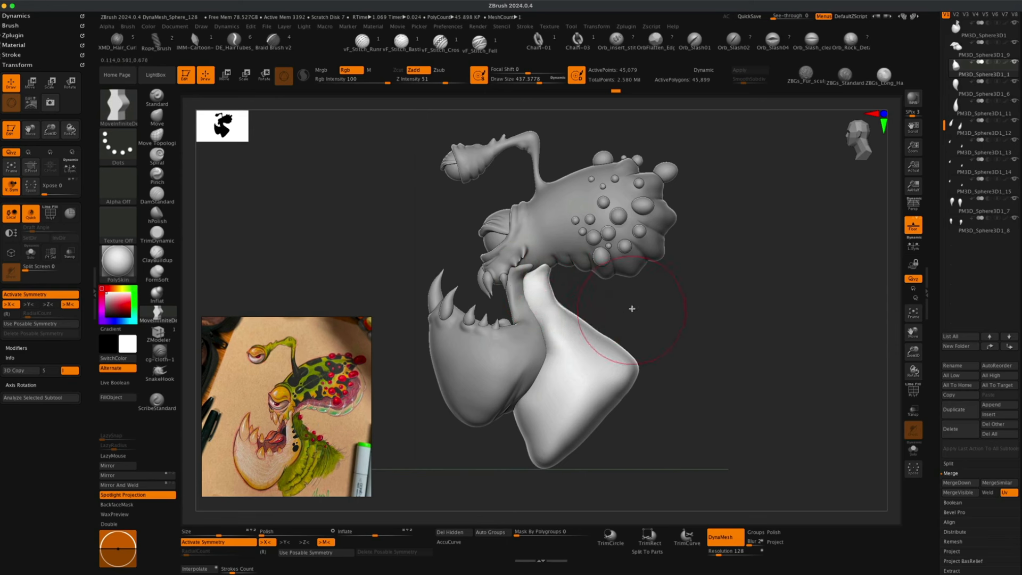
{"action": "key", "text": "s"}
{"action": "mouse_move", "coordinate": [629, 303]}
{"action": "left_mouse_down"}
{"action": "mouse_move", "coordinate": [562, 305]}
{"action": "mouse_move", "coordinate": [571, 320]}
{"action": "mouse_move", "coordinate": [623, 308]}
{"action": "left_mouse_up"}
{"action": "key", "text": "s"}
{"action": "key", "text": "s"}
{"action": "key", "text": "s"}
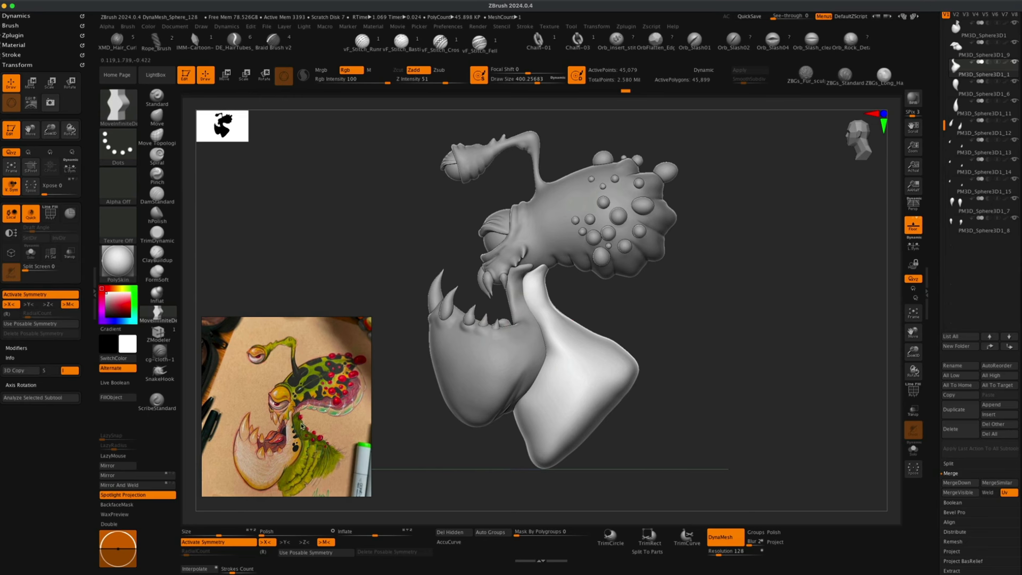
Sculpt the throat mass below the lower jaw with a few brush strokes, adjusting brush size between them.
{"action": "key", "text": "s"}
{"action": "left_click", "coordinate": [539, 291]}
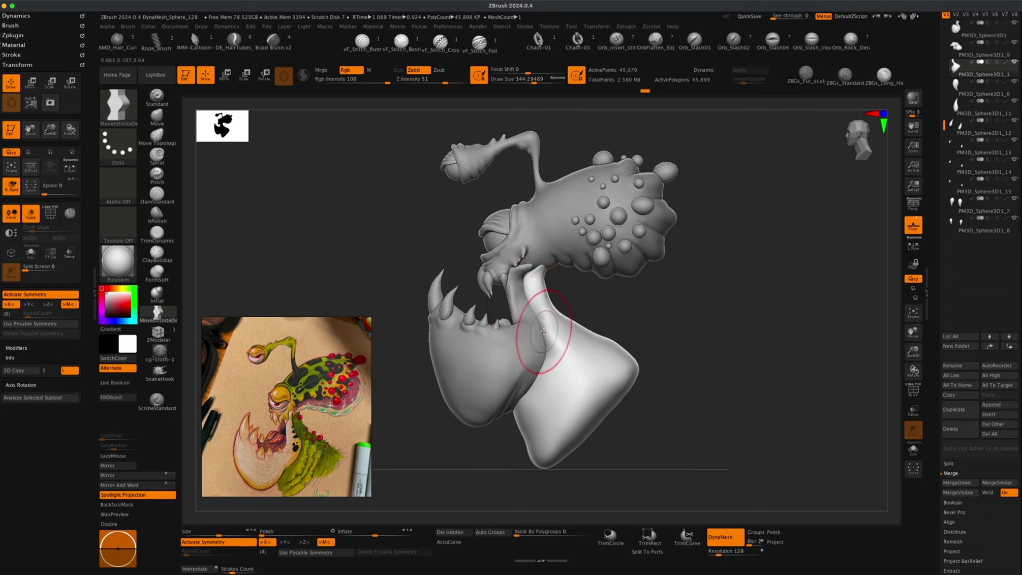
{"action": "left_click_drag", "start_coordinate": [536, 330], "coordinate": [555, 308]}
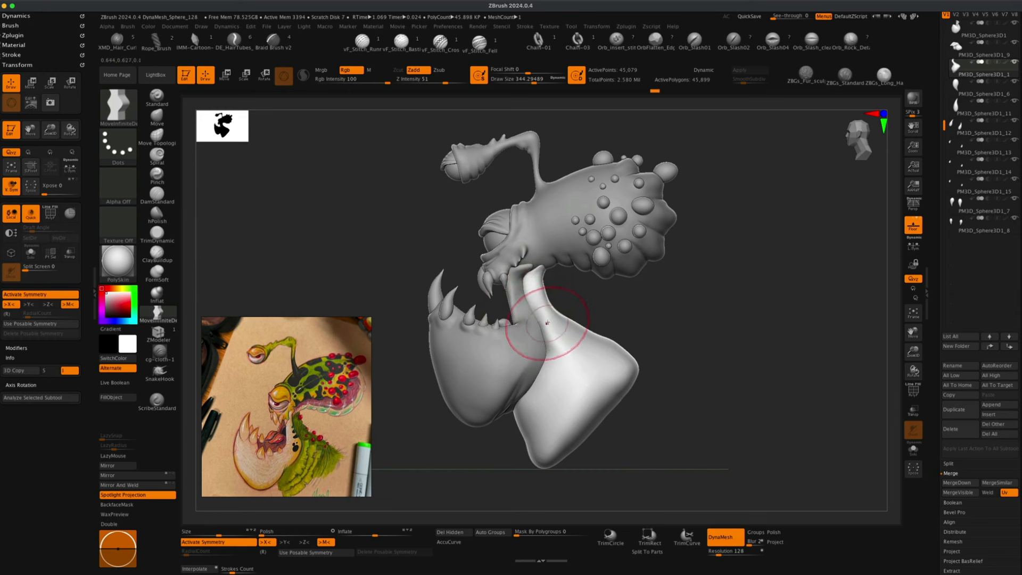
{"action": "key", "text": "s"}
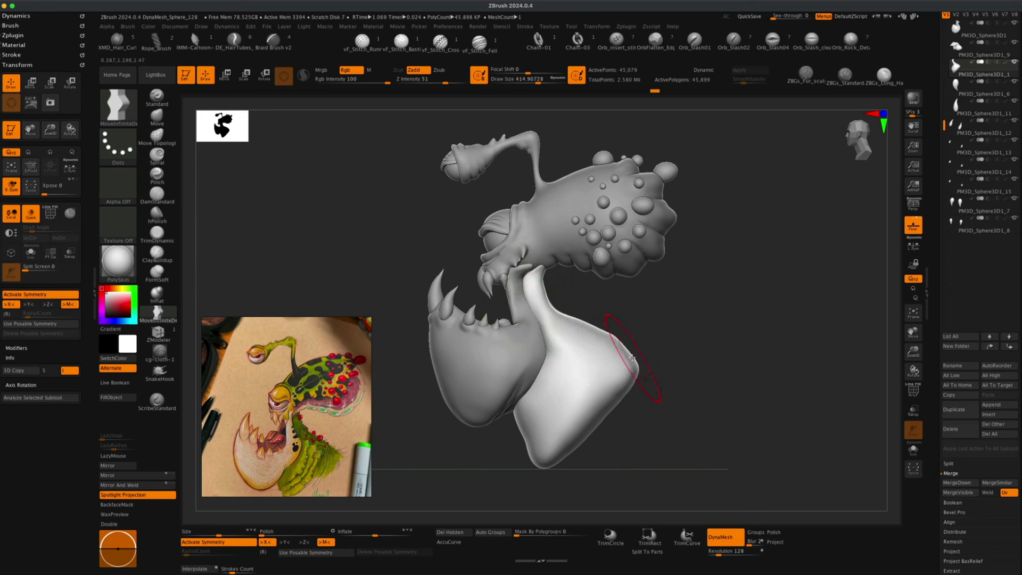
{"action": "left_click_drag", "start_coordinate": [633, 358], "coordinate": [648, 350]}
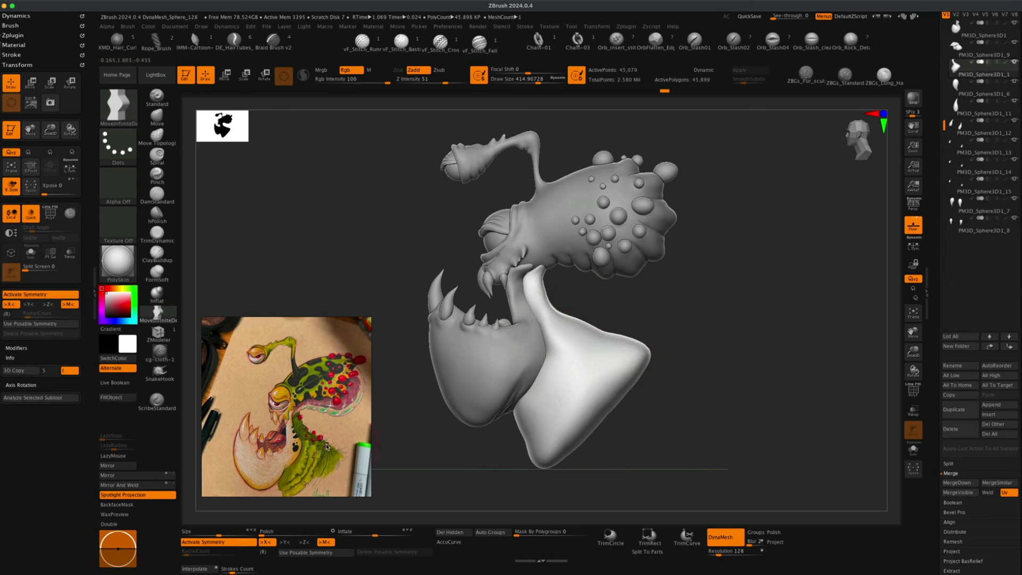
{"action": "key", "text": "s"}
{"action": "left_click_drag", "start_coordinate": [633, 317], "coordinate": [630, 318]}
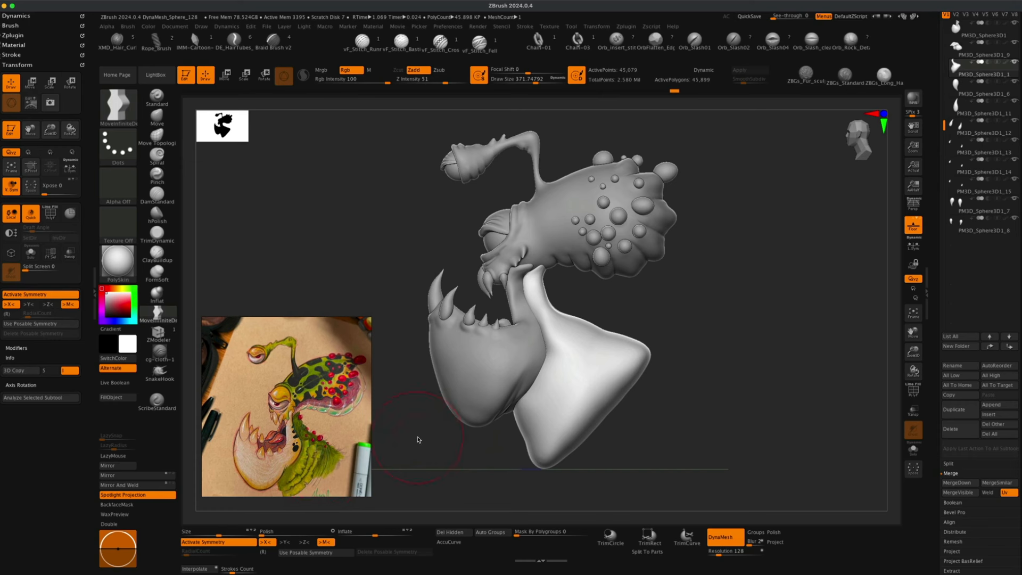
Shape the rear of the throat mass from behind with see-through toggled on.
{"action": "left_click_drag", "start_coordinate": [413, 447], "coordinate": [414, 434], "text": "alt"}
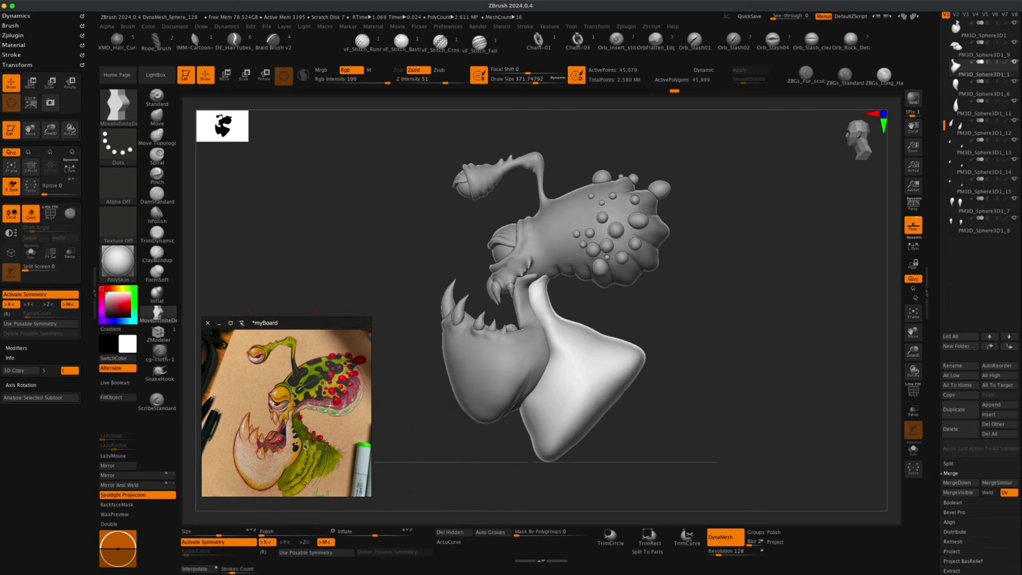
{"action": "mouse_move", "coordinate": [448, 441]}
{"action": "left_mouse_down", "text": "alt"}
{"action": "mouse_move", "coordinate": [491, 458]}
{"action": "mouse_move", "coordinate": [447, 456]}
{"action": "mouse_move", "coordinate": [468, 458]}
{"action": "left_mouse_up", "text": "alt"}
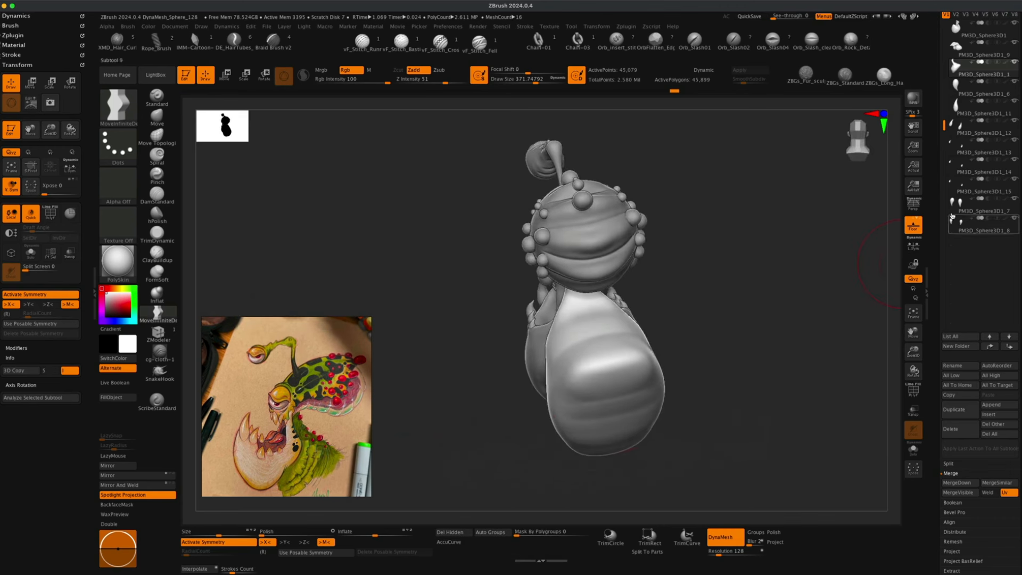
{"action": "left_click", "coordinate": [914, 204]}
{"action": "mouse_move", "coordinate": [748, 311]}
{"action": "left_mouse_down"}
{"action": "mouse_move", "coordinate": [736, 361]}
{"action": "mouse_move", "coordinate": [765, 369]}
{"action": "mouse_move", "coordinate": [734, 346]}
{"action": "mouse_move", "coordinate": [725, 369]}
{"action": "mouse_move", "coordinate": [726, 360]}
{"action": "mouse_move", "coordinate": [675, 342]}
{"action": "mouse_move", "coordinate": [565, 352]}
{"action": "left_mouse_up"}
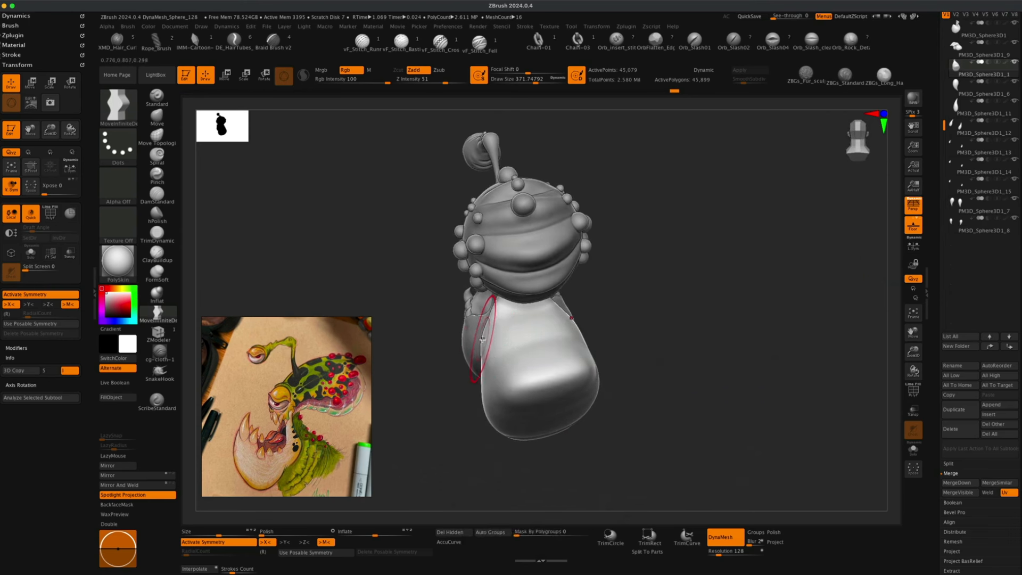
{"action": "mouse_move", "coordinate": [626, 326]}
{"action": "left_mouse_down"}
{"action": "mouse_move", "coordinate": [595, 329]}
{"action": "mouse_move", "coordinate": [686, 304]}
{"action": "mouse_move", "coordinate": [681, 326]}
{"action": "mouse_move", "coordinate": [693, 337]}
{"action": "mouse_move", "coordinate": [734, 338]}
{"action": "mouse_move", "coordinate": [633, 349]}
{"action": "mouse_move", "coordinate": [667, 314]}
{"action": "mouse_move", "coordinate": [730, 312]}
{"action": "mouse_move", "coordinate": [680, 327]}
{"action": "mouse_move", "coordinate": [724, 313]}
{"action": "mouse_move", "coordinate": [743, 325]}
{"action": "mouse_move", "coordinate": [748, 354]}
{"action": "mouse_move", "coordinate": [758, 317]}
{"action": "mouse_move", "coordinate": [758, 383]}
{"action": "mouse_move", "coordinate": [748, 328]}
{"action": "mouse_move", "coordinate": [755, 350]}
{"action": "mouse_move", "coordinate": [719, 408]}
{"action": "mouse_move", "coordinate": [714, 380]}
{"action": "left_mouse_up"}
{"action": "key", "text": "s"}
{"action": "key", "text": "s"}
{"action": "left_click_drag", "start_coordinate": [605, 331], "coordinate": [552, 338]}
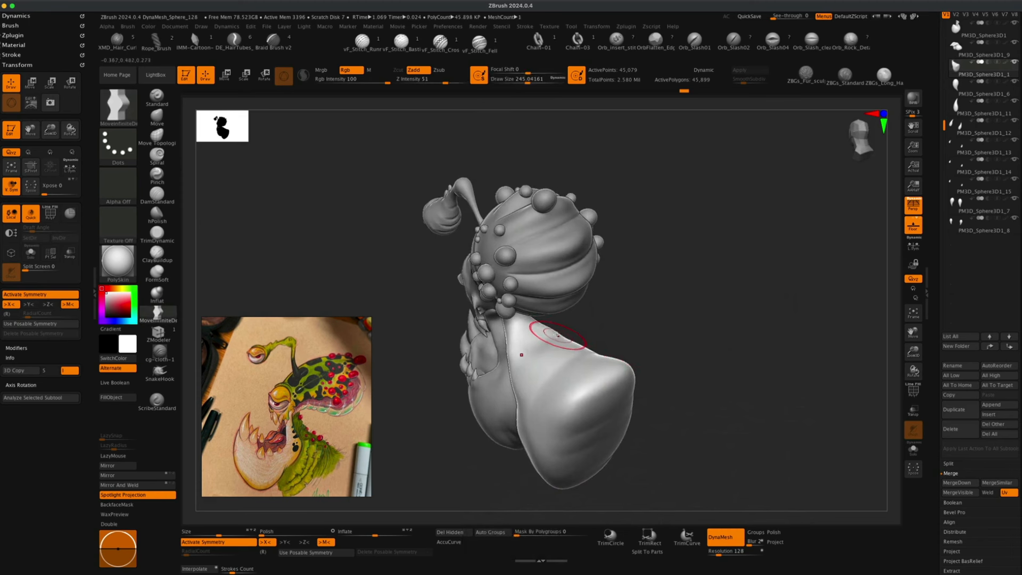
{"action": "left_click_drag", "start_coordinate": [607, 317], "coordinate": [643, 299]}
{"action": "mouse_move", "coordinate": [693, 342]}
{"action": "left_mouse_down", "text": "alt"}
{"action": "mouse_move", "coordinate": [703, 337]}
{"action": "mouse_move", "coordinate": [692, 351]}
{"action": "left_mouse_up", "text": "alt"}
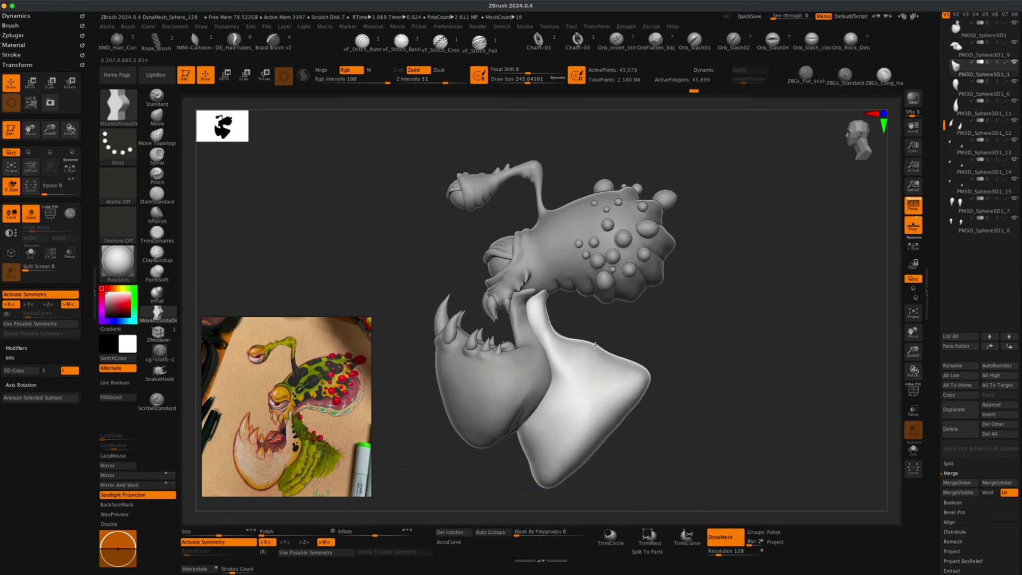
Undo the last throat stroke and toggle see-through back off.
{"action": "key", "text": "super+z"}
{"action": "key", "text": "alt+super+z"}
{"action": "left_click_drag", "start_coordinate": [683, 340], "coordinate": [679, 352], "text": "alt"}
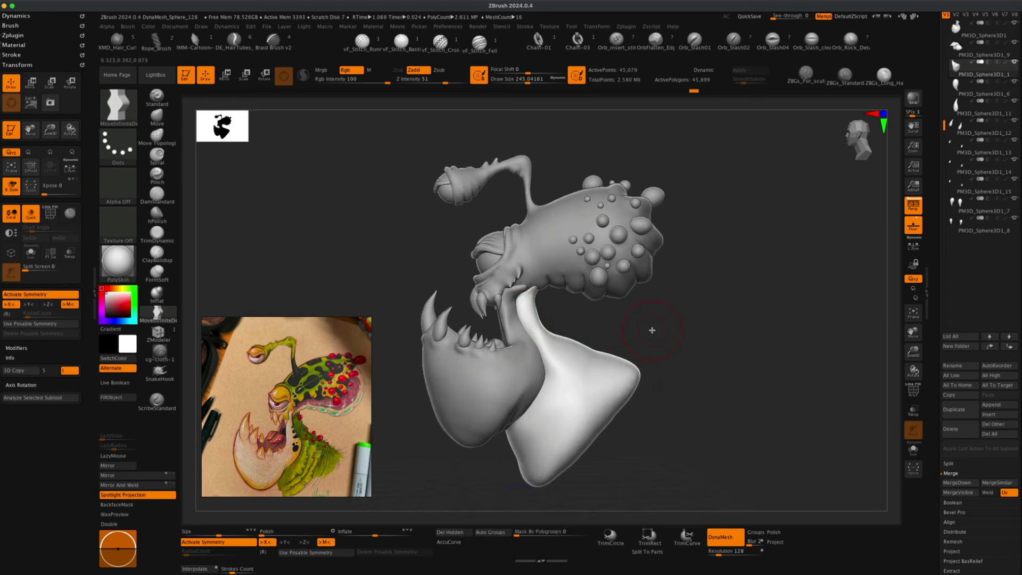
{"action": "left_click_drag", "start_coordinate": [654, 335], "coordinate": [657, 331], "text": "alt"}
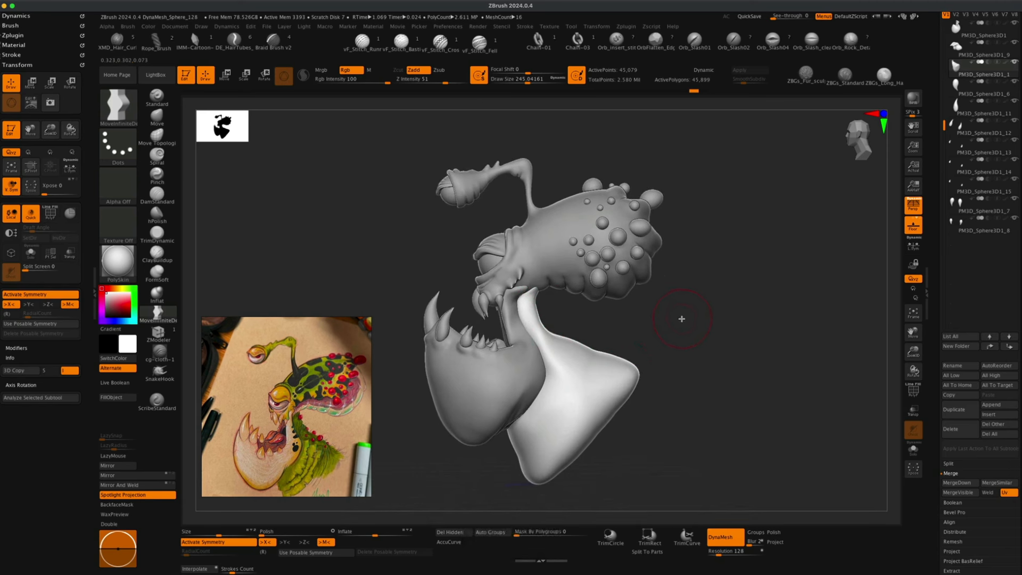
{"action": "mouse_move", "coordinate": [655, 328]}
{"action": "left_mouse_down"}
{"action": "mouse_move", "coordinate": [666, 346]}
{"action": "mouse_move", "coordinate": [687, 342]}
{"action": "mouse_move", "coordinate": [699, 355]}
{"action": "mouse_move", "coordinate": [657, 353]}
{"action": "mouse_move", "coordinate": [700, 347]}
{"action": "mouse_move", "coordinate": [648, 326]}
{"action": "mouse_move", "coordinate": [664, 351]}
{"action": "mouse_move", "coordinate": [662, 340]}
{"action": "left_mouse_up"}
{"action": "left_click", "coordinate": [917, 205]}
{"action": "left_click_drag", "start_coordinate": [798, 271], "coordinate": [765, 282], "text": "shift"}
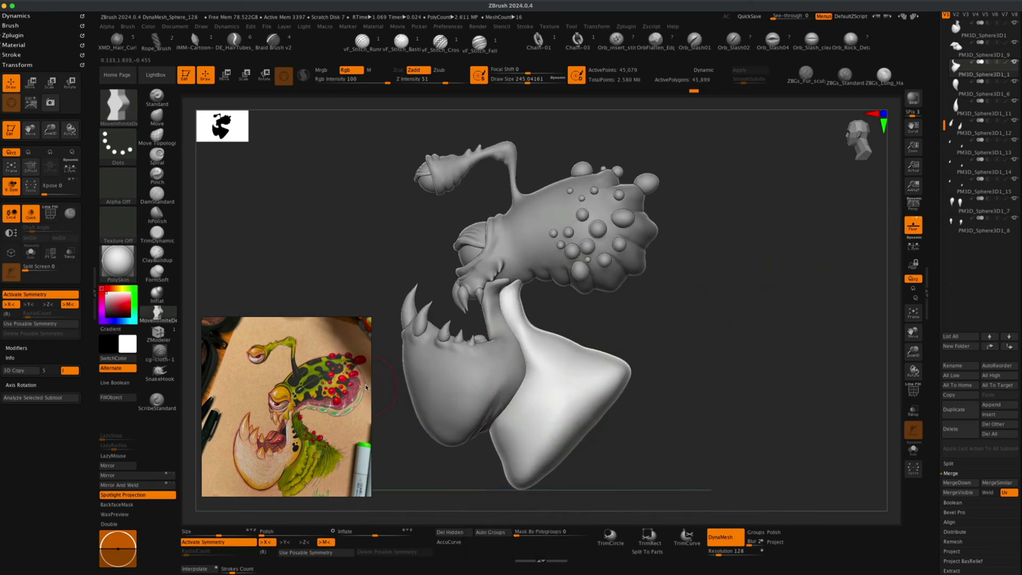
Switch the active subtool from the head to the throat mass by picking it in the viewport.
{"action": "left_click", "coordinate": [645, 240], "text": "alt"}
{"action": "key", "text": "s"}
{"action": "left_click_drag", "start_coordinate": [676, 253], "coordinate": [669, 252]}
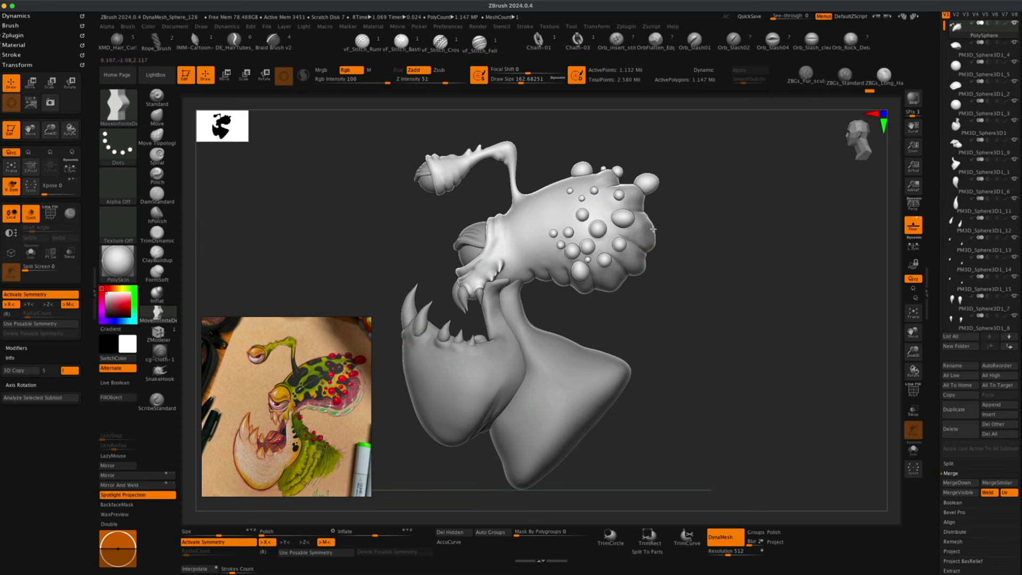
{"action": "key", "text": "s"}
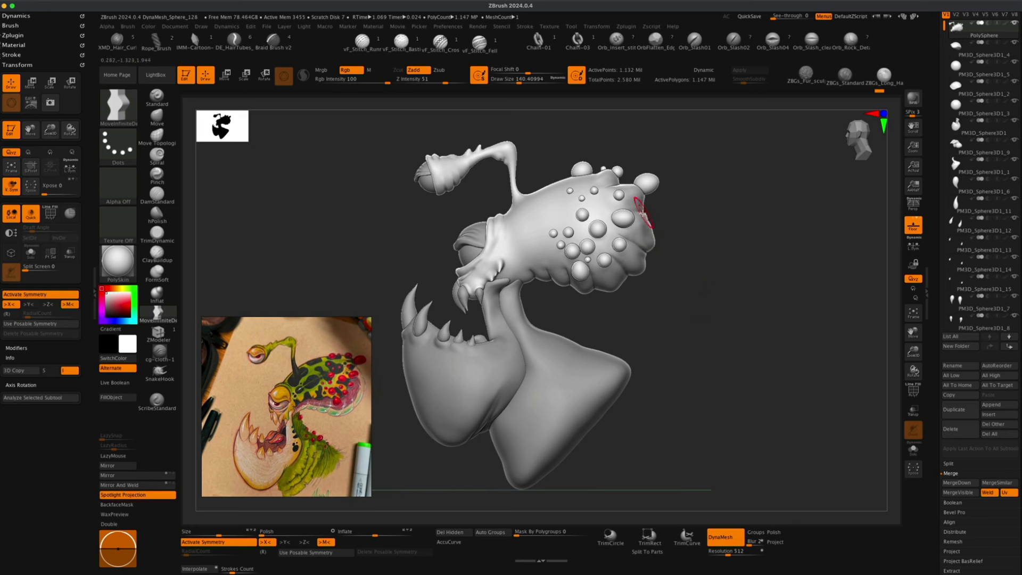
{"action": "key", "text": "s"}
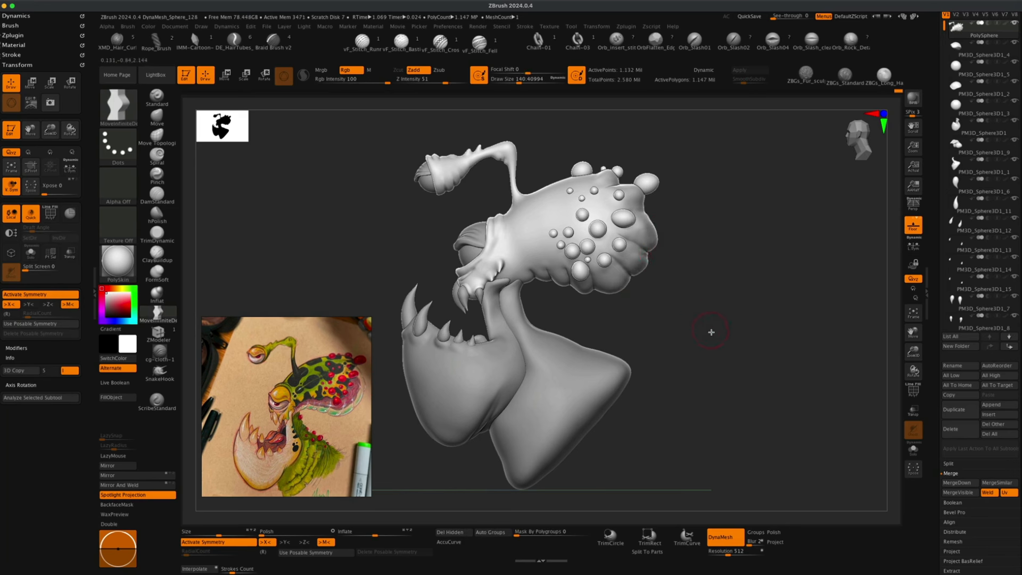
{"action": "left_click_drag", "start_coordinate": [712, 332], "coordinate": [681, 351]}
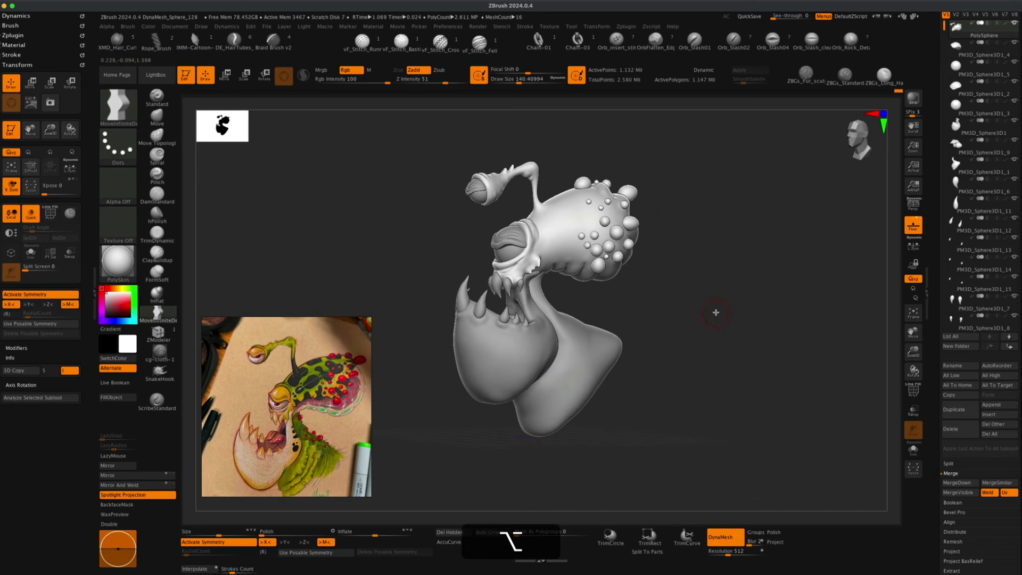
{"action": "left_click_drag", "start_coordinate": [717, 313], "coordinate": [724, 317]}
{"action": "left_click", "coordinate": [570, 371], "text": "alt"}
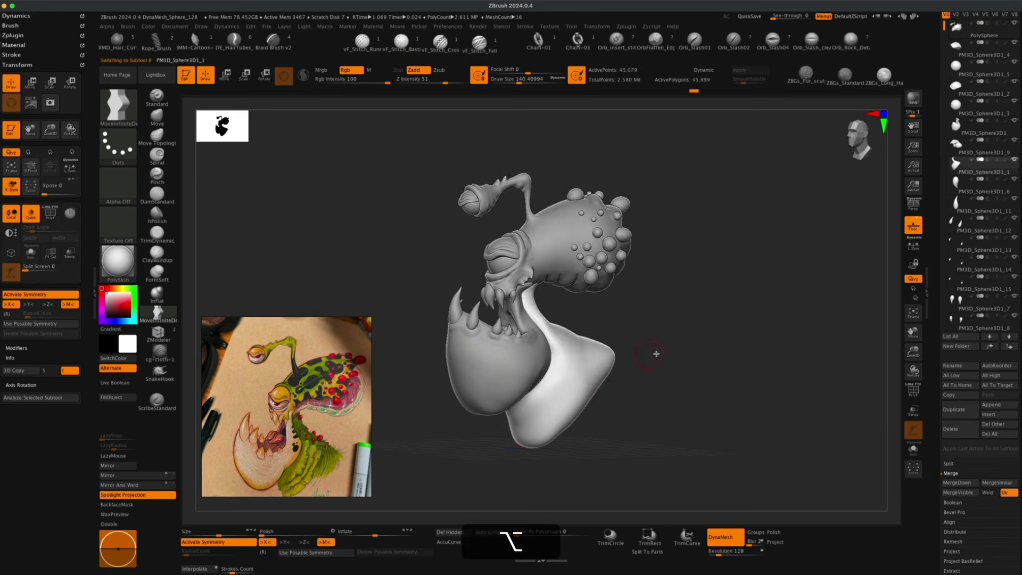
Set the DynaMesh resolution to 512 and remesh the throat subtool.
{"action": "left_click_drag", "start_coordinate": [688, 349], "coordinate": [703, 346]}
{"action": "left_click_drag", "start_coordinate": [811, 280], "coordinate": [708, 378], "text": "shift"}
{"action": "left_click", "coordinate": [913, 206]}
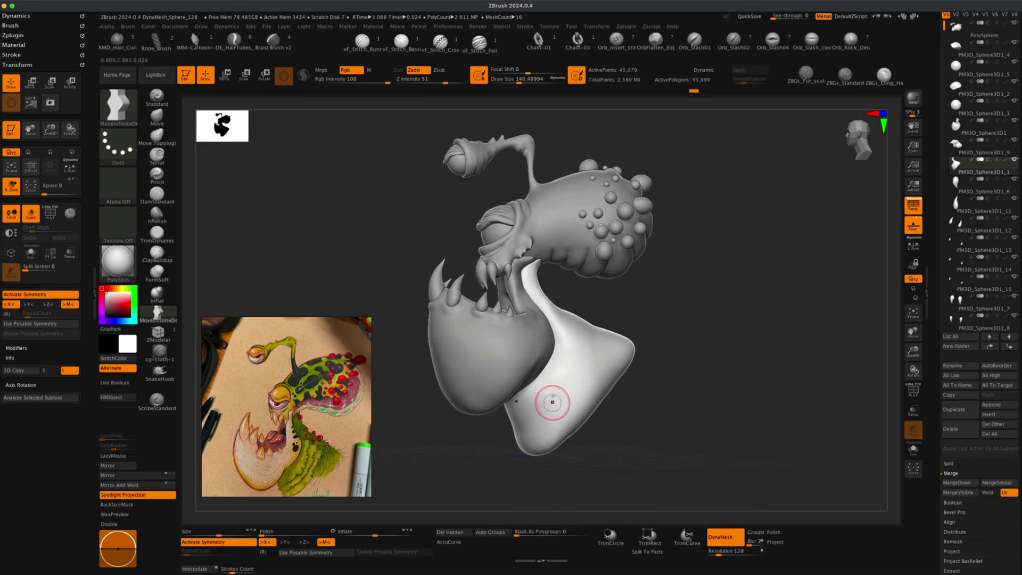
{"action": "left_click", "coordinate": [736, 554]}
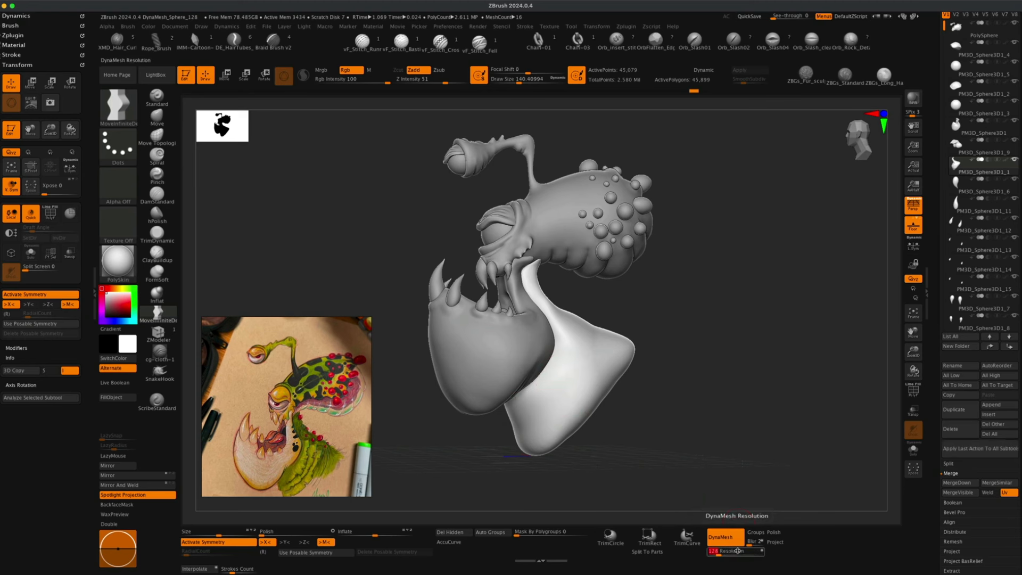
{"action": "type", "text": "512"}
{"action": "key", "text": "Return"}
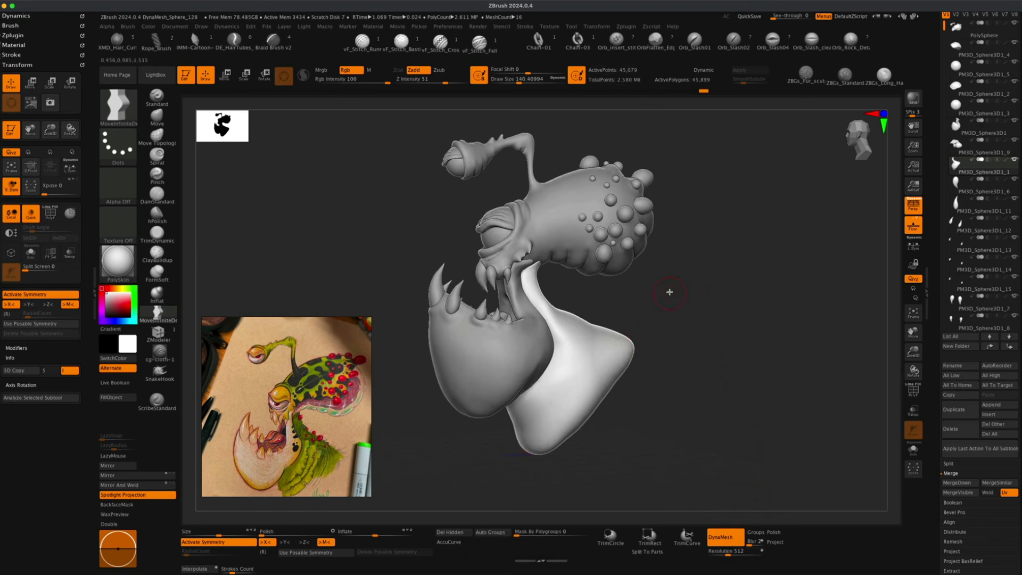
{"action": "key", "text": "super"}
{"action": "mouse_move", "coordinate": [689, 272]}
{"action": "left_mouse_down", "text": "super"}
{"action": "mouse_move", "coordinate": [770, 378]}
{"action": "mouse_move", "coordinate": [761, 383]}
{"action": "left_mouse_up", "text": "super"}
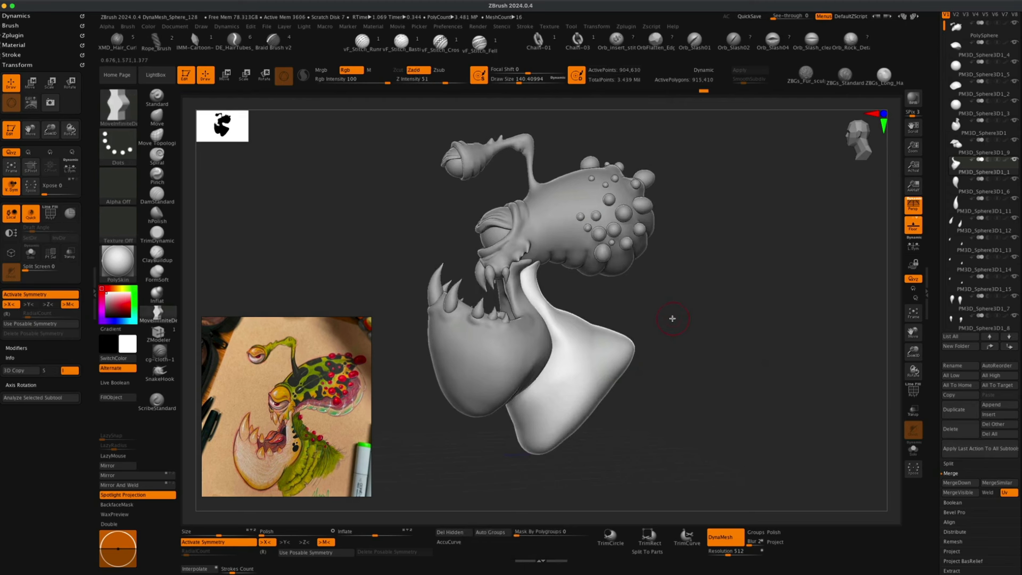
Switch to the MaskPen brush and undo a trial mask stroke on the throat.
{"action": "key", "text": "s"}
{"action": "key", "text": "super"}
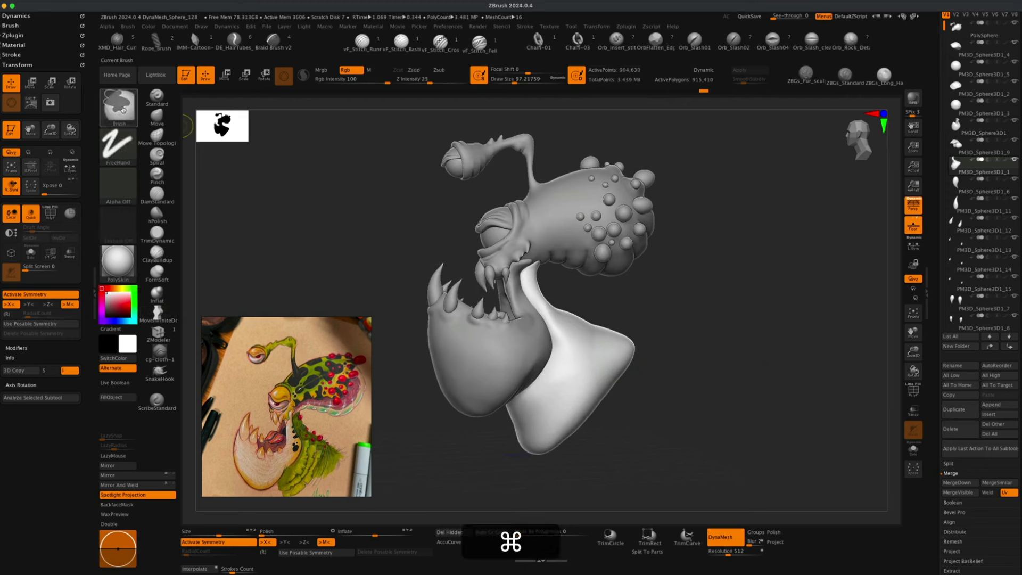
{"action": "left_click", "coordinate": [125, 108], "text": "super"}
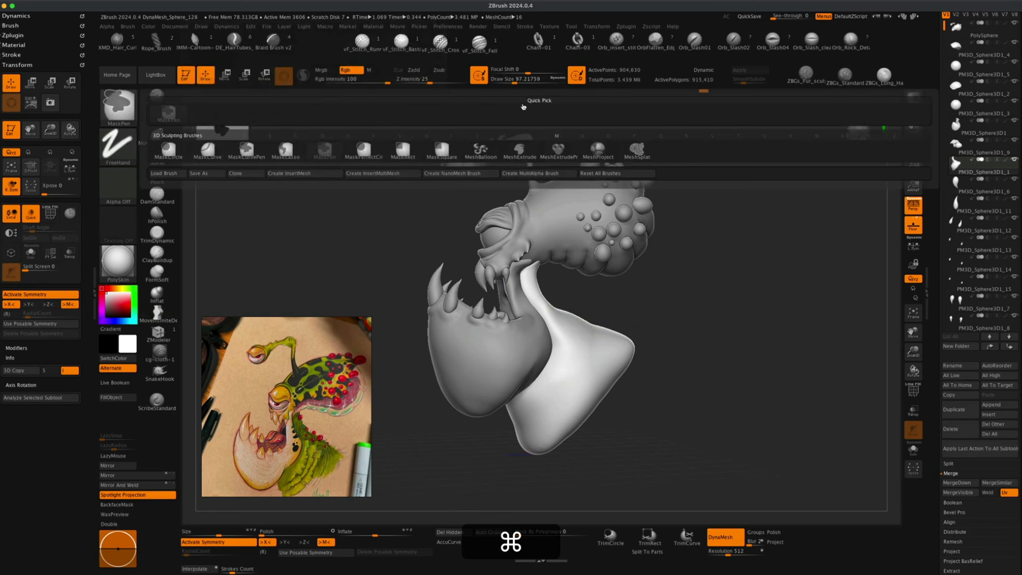
{"action": "key", "text": "super"}
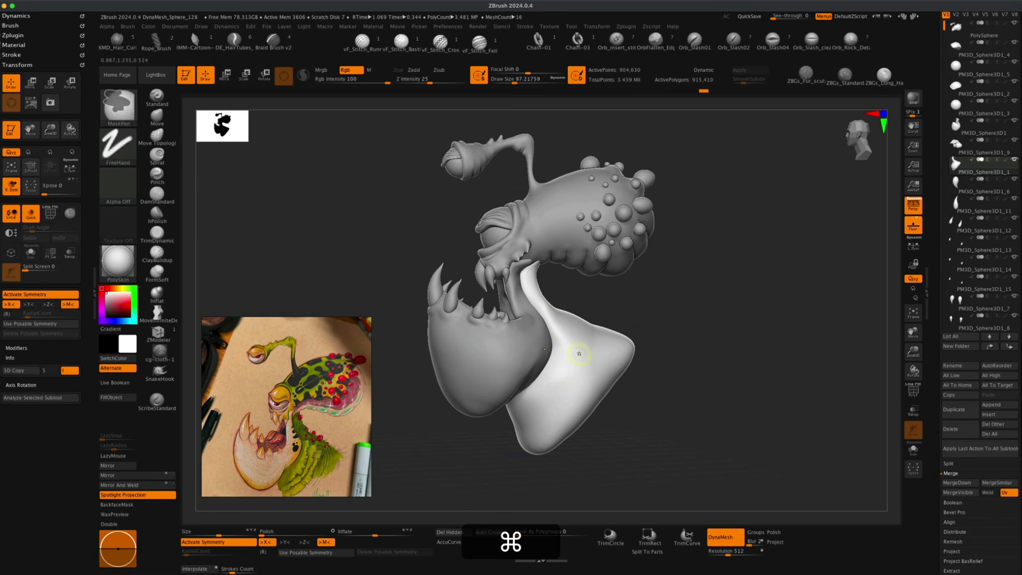
{"action": "mouse_move", "coordinate": [578, 355]}
{"action": "left_mouse_down", "text": "super"}
{"action": "mouse_move", "coordinate": [569, 386]}
{"action": "mouse_move", "coordinate": [582, 352]}
{"action": "mouse_move", "coordinate": [571, 384]}
{"action": "mouse_move", "coordinate": [583, 374]}
{"action": "left_mouse_up", "text": "super"}
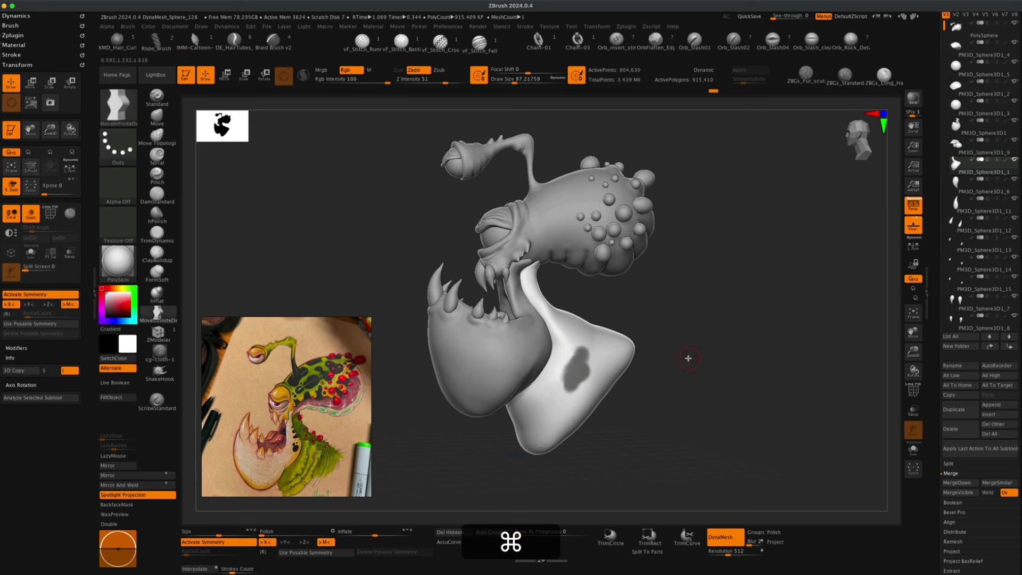
{"action": "key", "text": "super+z"}
{"action": "key", "text": "alt+super+z"}
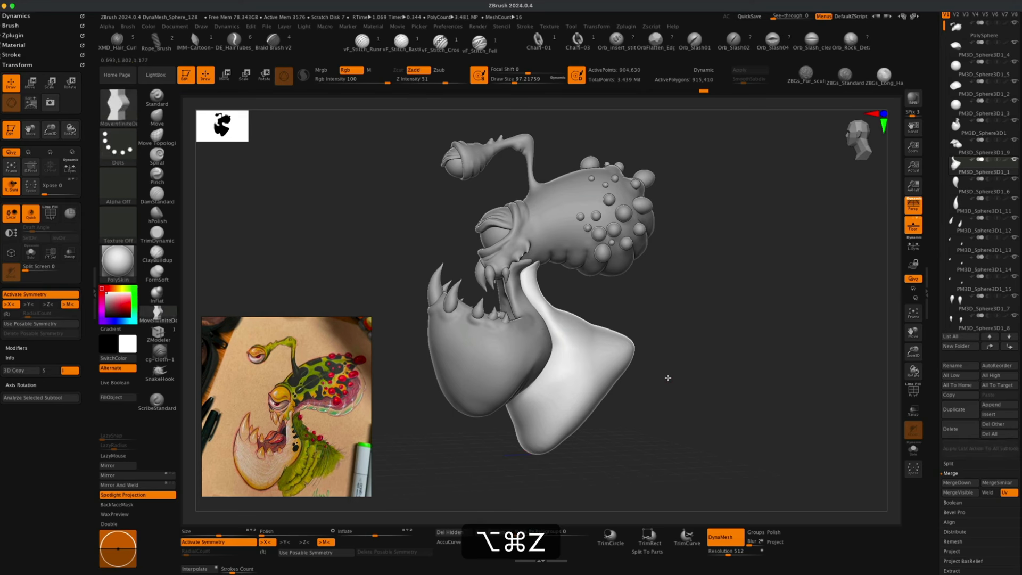
Draw mask lines along the throat surface just below the lower jaw.
{"action": "left_click_drag", "start_coordinate": [696, 384], "coordinate": [693, 349], "text": "alt"}
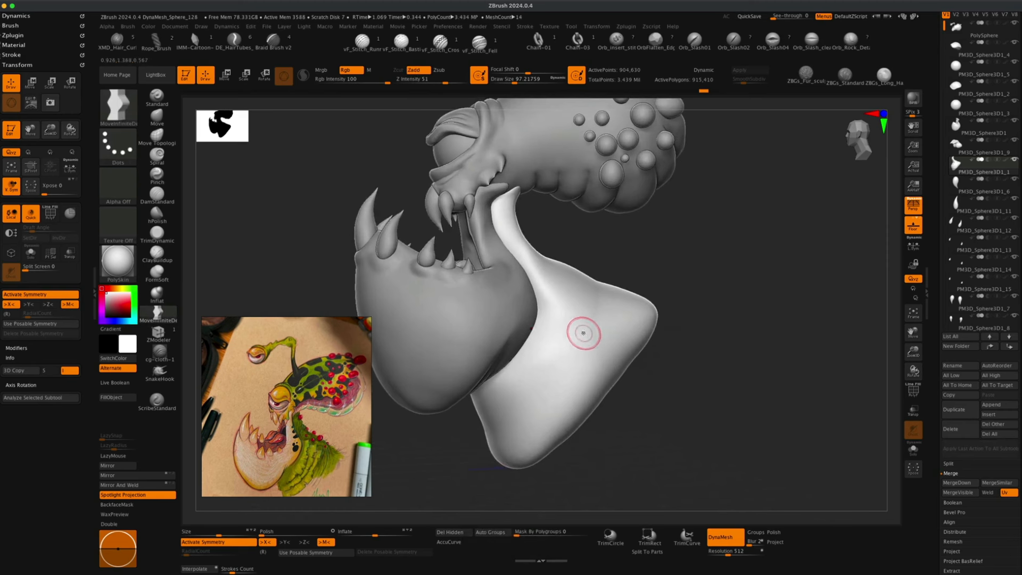
{"action": "key", "text": "s"}
{"action": "left_click_drag", "start_coordinate": [583, 334], "coordinate": [577, 345]}
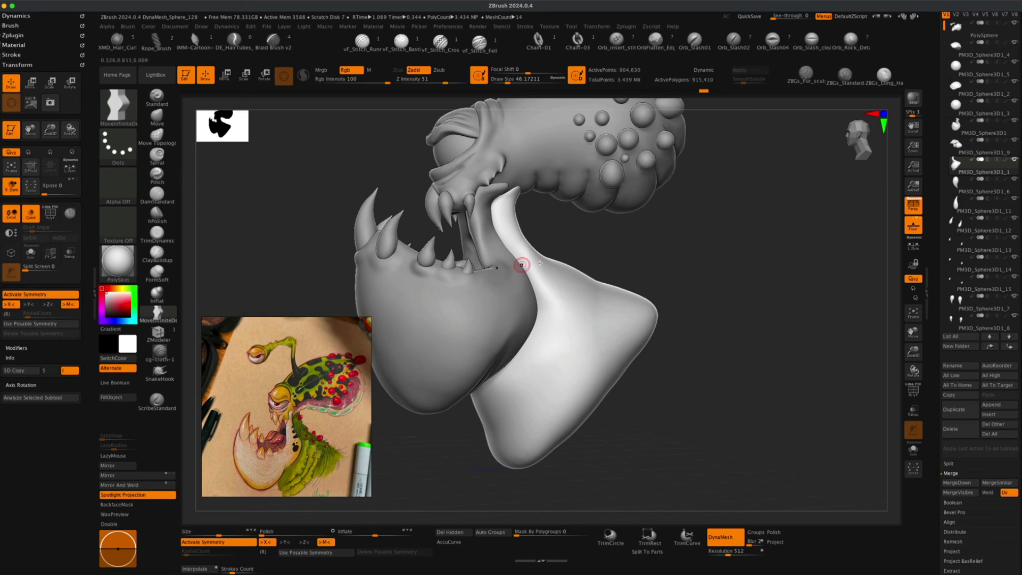
{"action": "left_click_drag", "start_coordinate": [599, 256], "coordinate": [606, 250]}
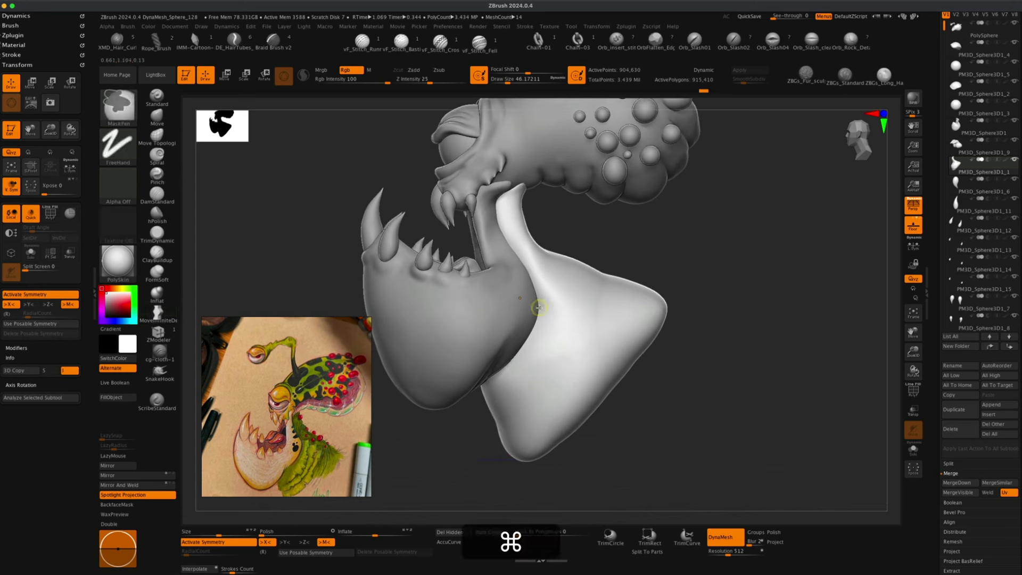
{"action": "left_click_drag", "start_coordinate": [539, 308], "coordinate": [547, 316], "text": "super"}
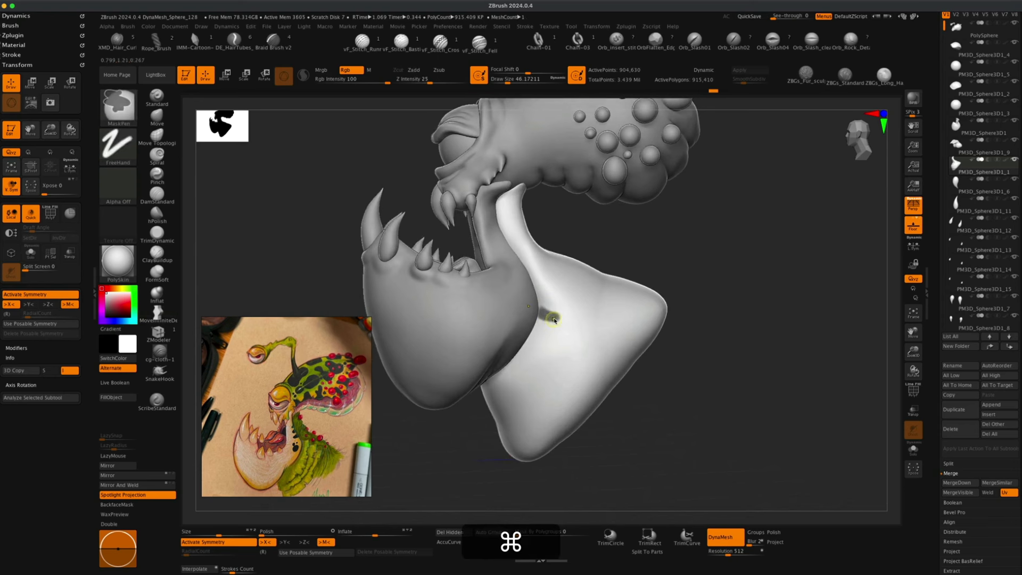
{"action": "mouse_move", "coordinate": [556, 317]}
{"action": "left_mouse_down", "text": "super"}
{"action": "mouse_move", "coordinate": [510, 394]}
{"action": "mouse_move", "coordinate": [557, 326]}
{"action": "mouse_move", "coordinate": [498, 381]}
{"action": "mouse_move", "coordinate": [526, 348]}
{"action": "left_mouse_up", "text": "super"}
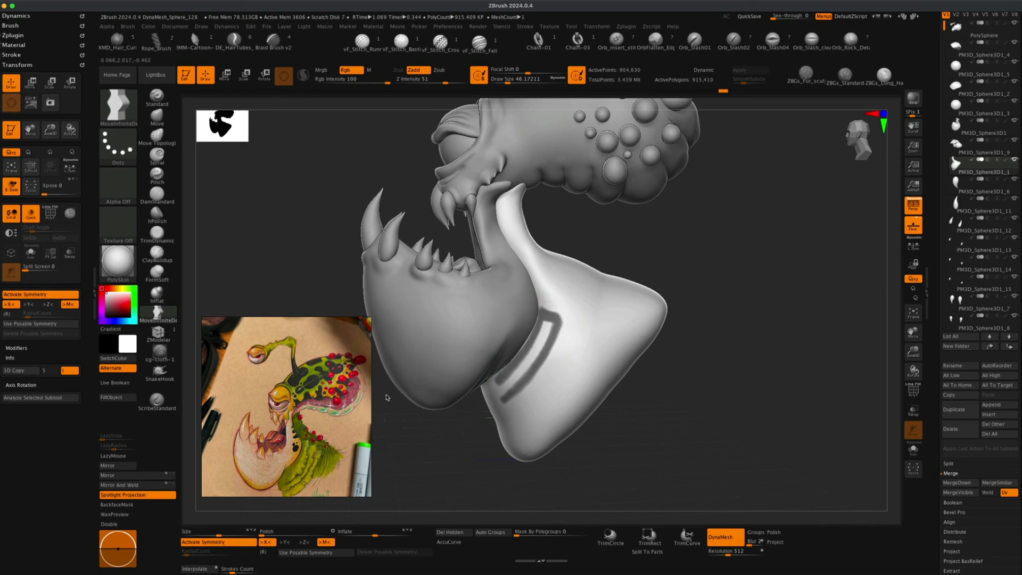
Blur and clear the mask on the throat.
{"action": "key", "text": "super"}
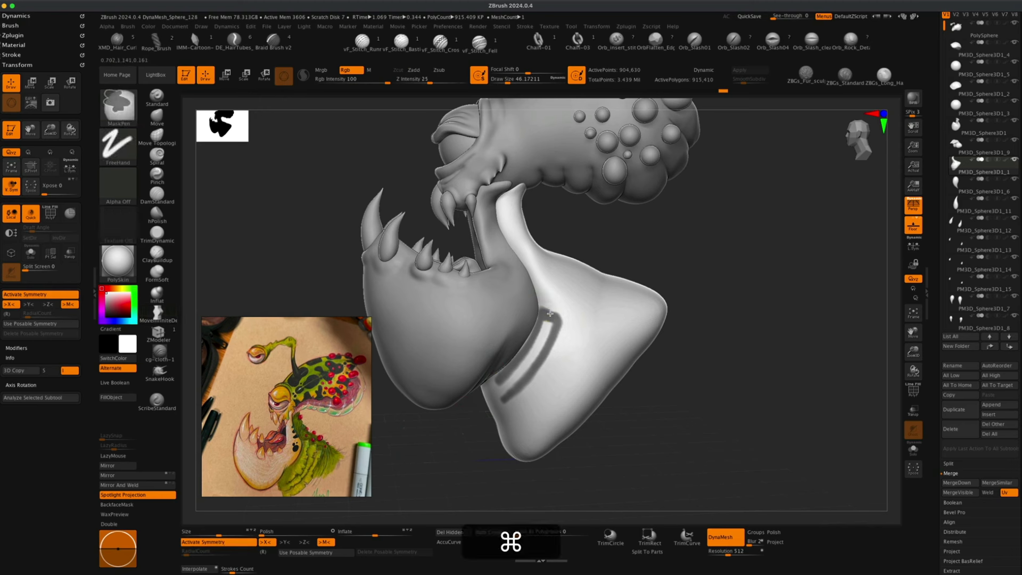
{"action": "mouse_move", "coordinate": [556, 322]}
{"action": "left_mouse_down", "text": "super"}
{"action": "mouse_move", "coordinate": [552, 312]}
{"action": "mouse_move", "coordinate": [546, 352]}
{"action": "mouse_move", "coordinate": [507, 399]}
{"action": "left_mouse_up", "text": "super"}
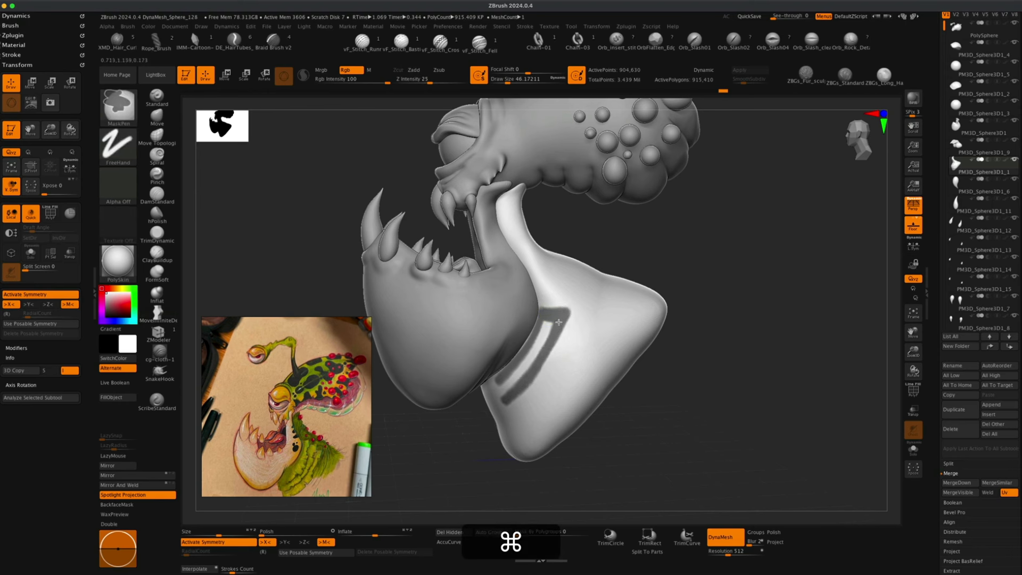
{"action": "mouse_move", "coordinate": [554, 323]}
{"action": "left_mouse_down", "text": "super"}
{"action": "mouse_move", "coordinate": [539, 337]}
{"action": "mouse_move", "coordinate": [543, 322]}
{"action": "left_mouse_up", "text": "super"}
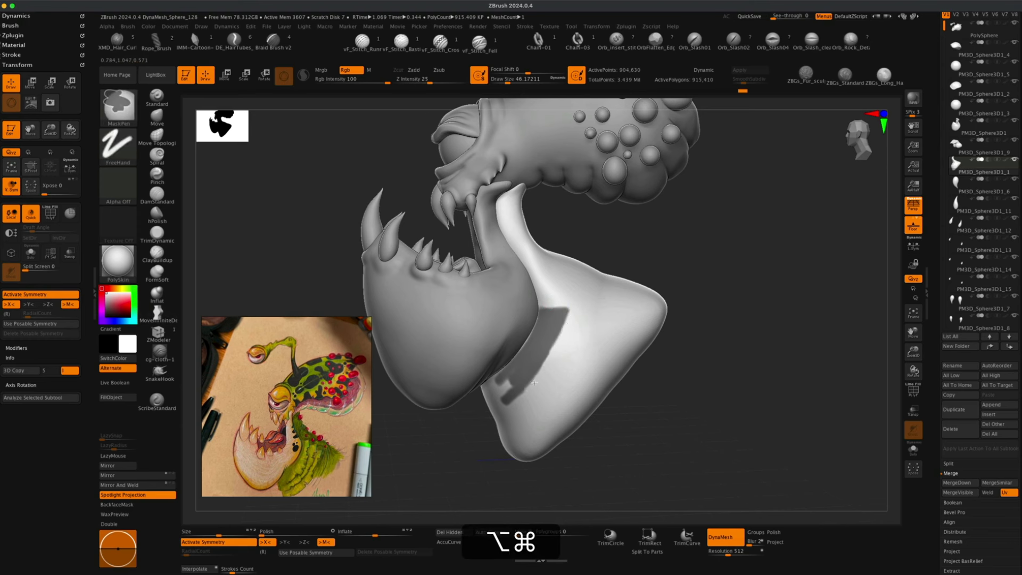
Preview an extraction of the masked band on the throat with a thickness of 0.02.
{"action": "left_click_drag", "start_coordinate": [556, 351], "coordinate": [511, 404], "text": "alt+super"}
{"action": "mouse_move", "coordinate": [650, 260]}
{"action": "left_mouse_down"}
{"action": "mouse_move", "coordinate": [685, 253]}
{"action": "mouse_move", "coordinate": [696, 230]}
{"action": "mouse_move", "coordinate": [691, 250]}
{"action": "mouse_move", "coordinate": [676, 254]}
{"action": "left_mouse_up"}
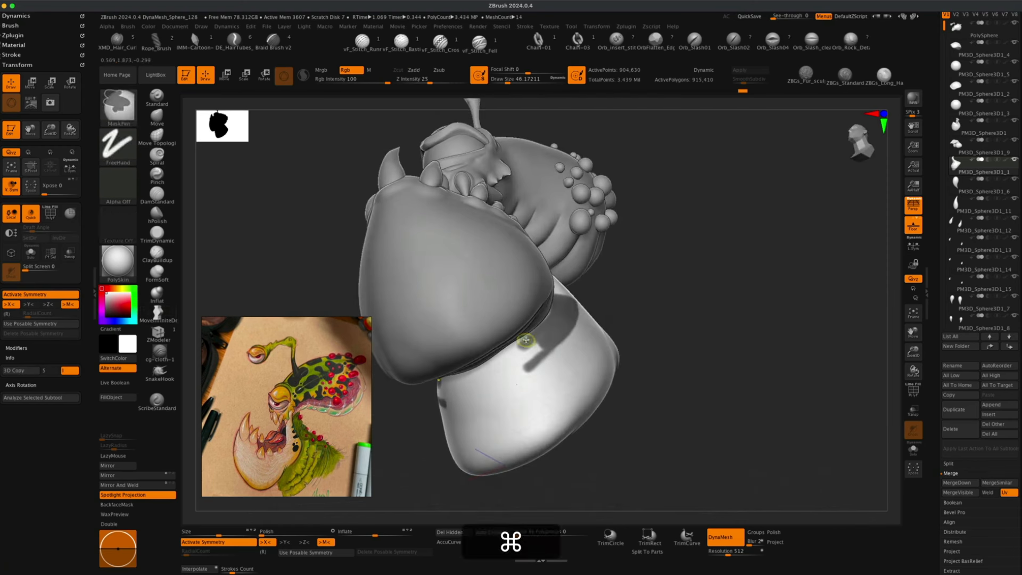
{"action": "mouse_move", "coordinate": [525, 341]}
{"action": "left_mouse_down", "text": "super"}
{"action": "mouse_move", "coordinate": [458, 379]}
{"action": "mouse_move", "coordinate": [523, 339]}
{"action": "mouse_move", "coordinate": [490, 374]}
{"action": "mouse_move", "coordinate": [524, 349]}
{"action": "mouse_move", "coordinate": [492, 377]}
{"action": "mouse_move", "coordinate": [522, 367]}
{"action": "mouse_move", "coordinate": [489, 387]}
{"action": "mouse_move", "coordinate": [548, 349]}
{"action": "mouse_move", "coordinate": [479, 393]}
{"action": "mouse_move", "coordinate": [538, 347]}
{"action": "mouse_move", "coordinate": [497, 369]}
{"action": "left_mouse_up", "text": "super"}
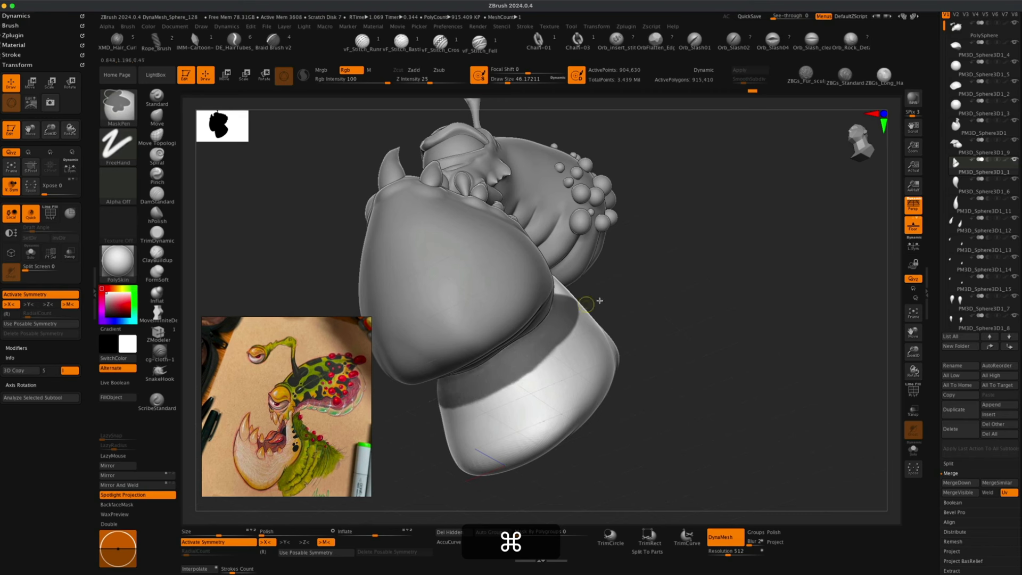
{"action": "mouse_move", "coordinate": [679, 293]}
{"action": "left_mouse_down"}
{"action": "mouse_move", "coordinate": [742, 335]}
{"action": "mouse_move", "coordinate": [748, 327]}
{"action": "mouse_move", "coordinate": [714, 317]}
{"action": "mouse_move", "coordinate": [707, 347]}
{"action": "mouse_move", "coordinate": [712, 336]}
{"action": "left_mouse_up"}
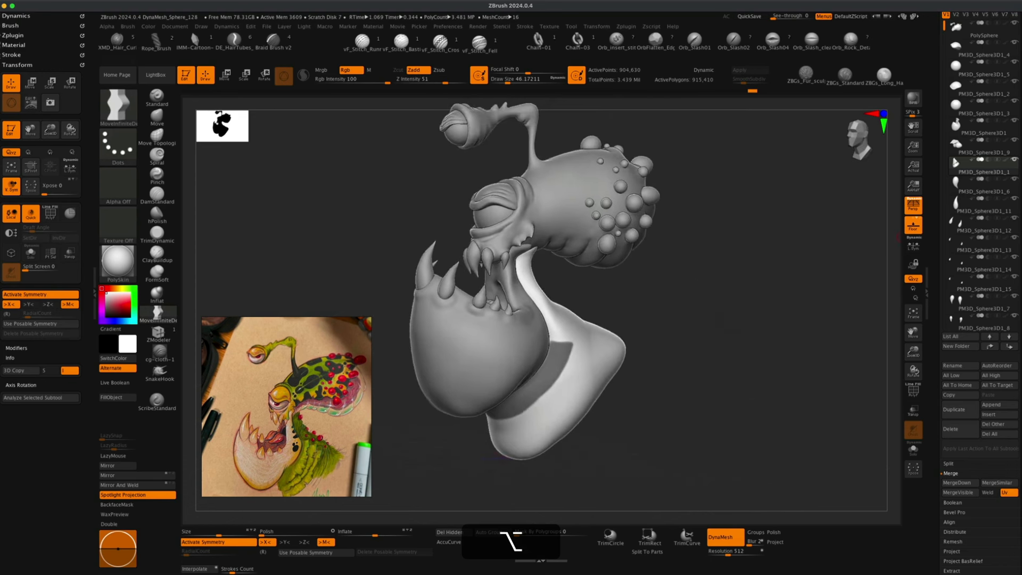
{"action": "scroll", "coordinate": [1017, 313], "scroll_direction": "up", "scroll_amount": 5}
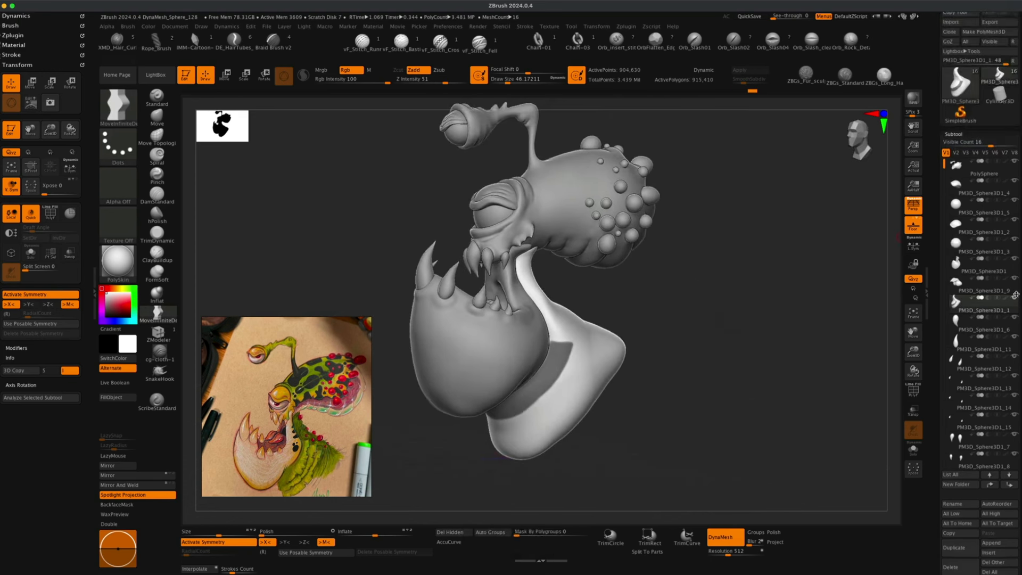
{"action": "scroll", "coordinate": [963, 401], "scroll_direction": "down", "scroll_amount": 7}
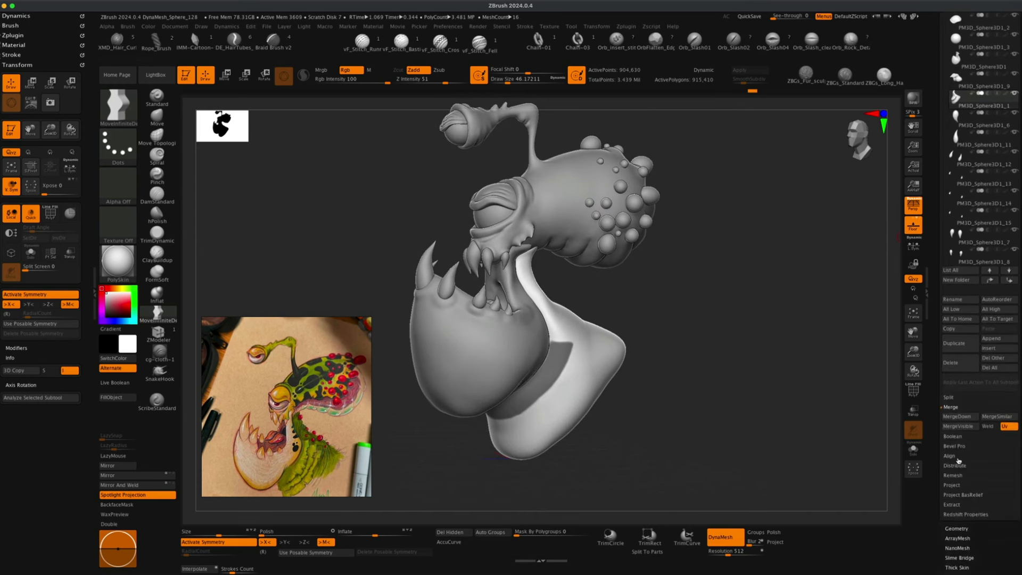
{"action": "left_click", "coordinate": [953, 505]}
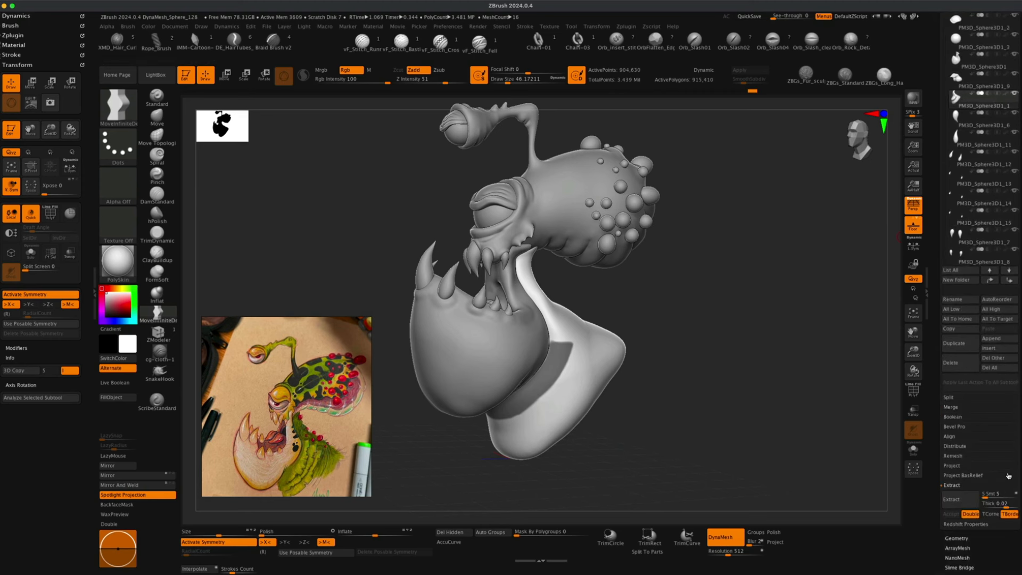
{"action": "scroll", "coordinate": [999, 456], "scroll_direction": "down", "scroll_amount": 2}
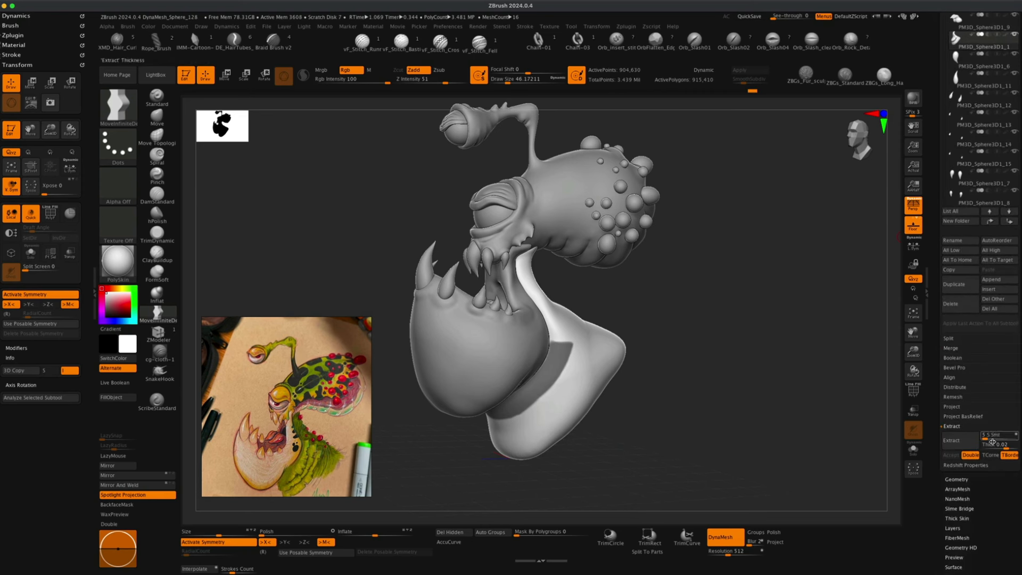
{"action": "left_click", "coordinate": [990, 445]}
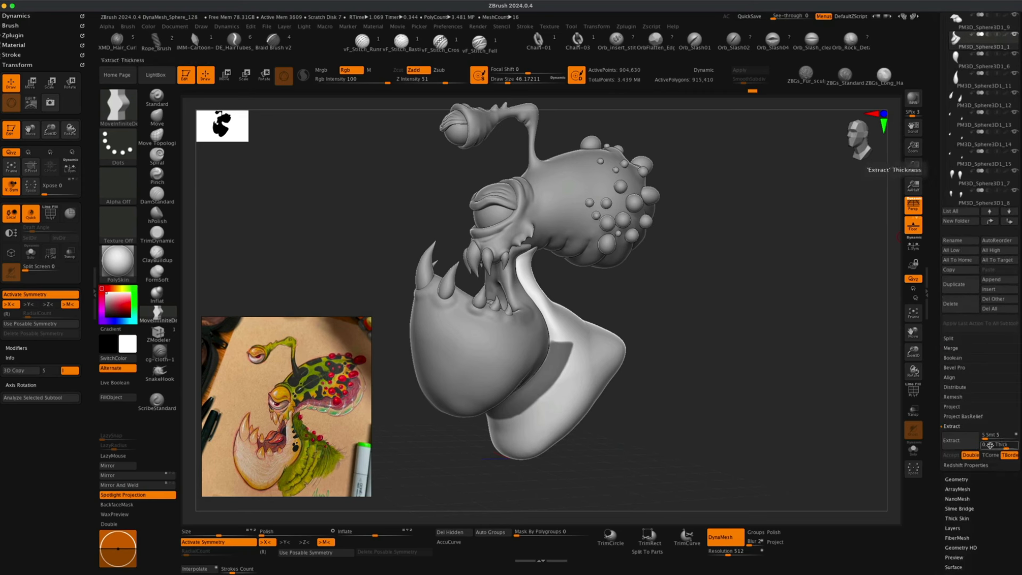
{"action": "left_click", "coordinate": [961, 443]}
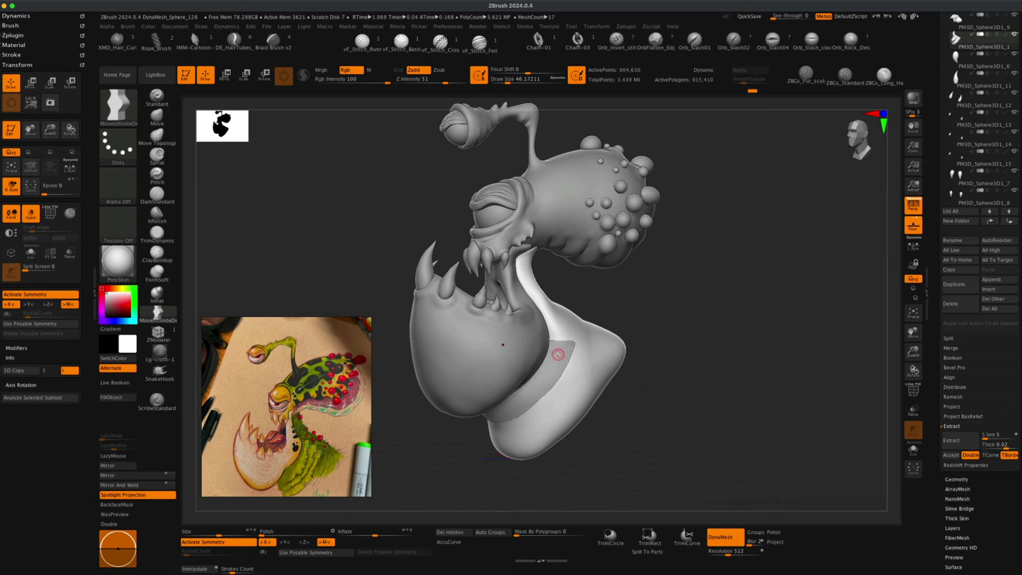
Run the extraction again and accept it as a new band subtool.
{"action": "left_click_drag", "start_coordinate": [707, 360], "coordinate": [705, 397]}
{"action": "left_click", "coordinate": [957, 440]}
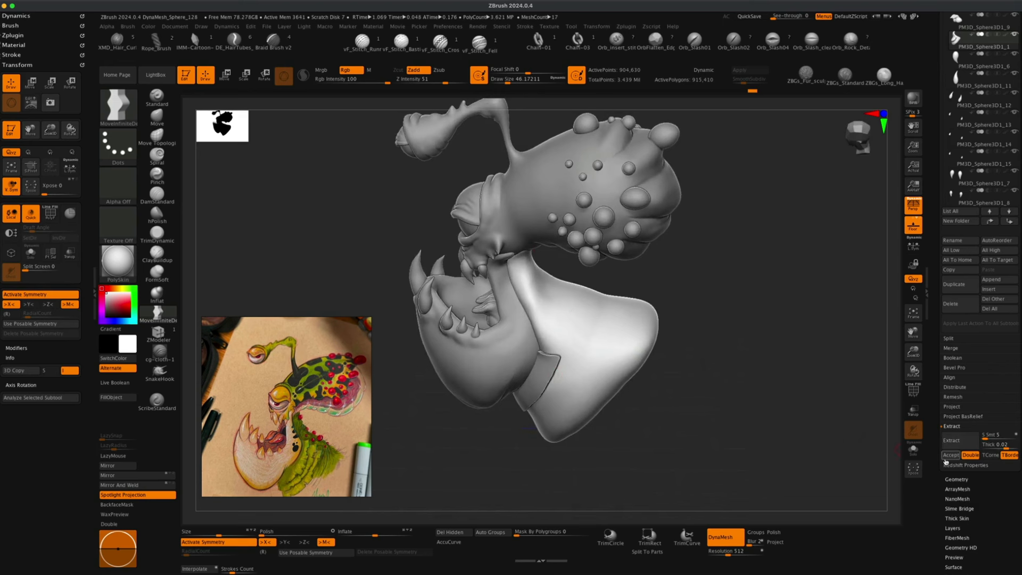
{"action": "left_click", "coordinate": [949, 457]}
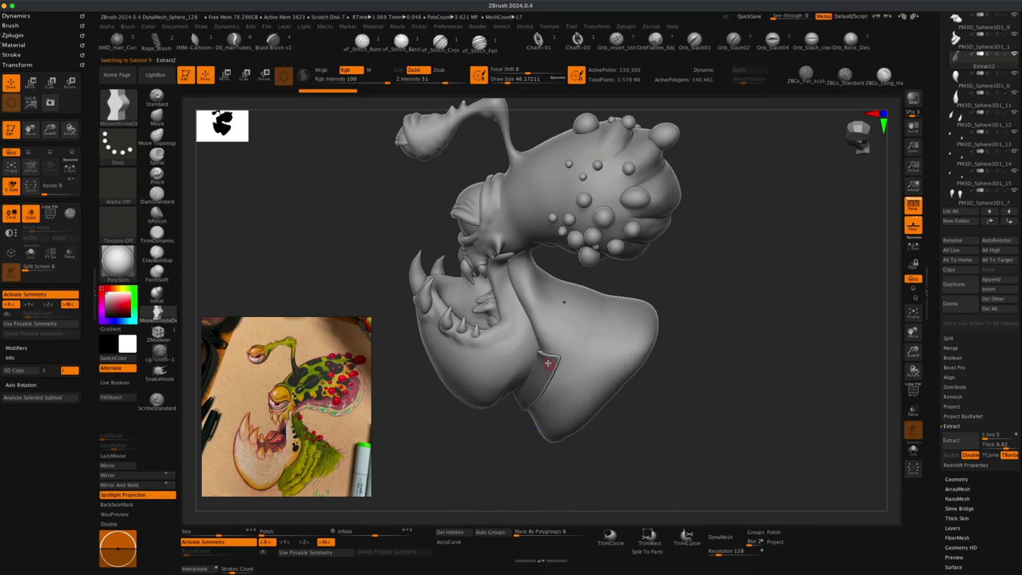
Select the throat subtool and clear its mask.
{"action": "mouse_move", "coordinate": [707, 267]}
{"action": "left_mouse_down", "text": "super"}
{"action": "mouse_move", "coordinate": [758, 366]}
{"action": "mouse_move", "coordinate": [774, 319]}
{"action": "mouse_move", "coordinate": [756, 326]}
{"action": "left_mouse_up", "text": "super"}
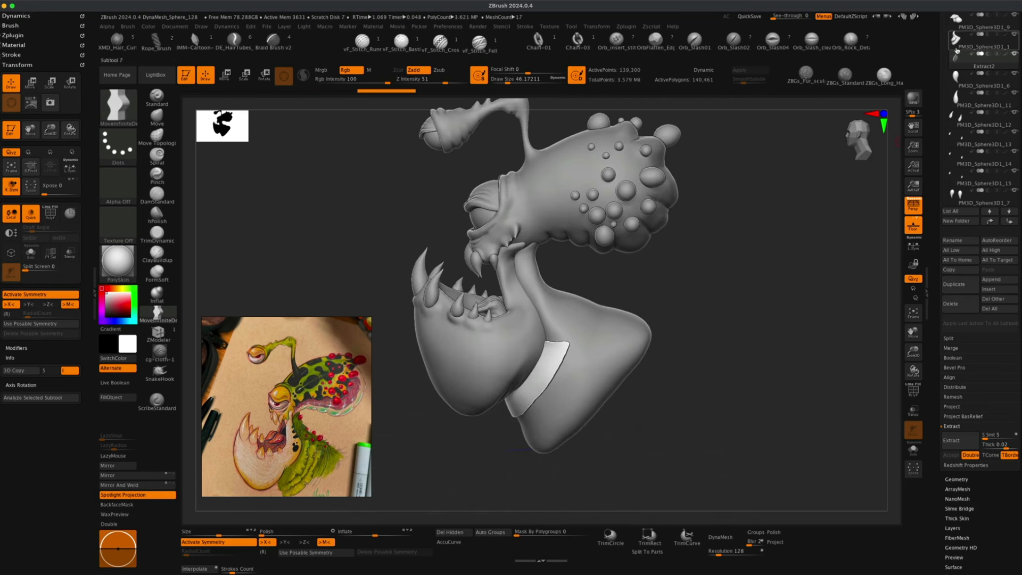
{"action": "scroll", "coordinate": [970, 141], "scroll_direction": "up", "scroll_amount": 5}
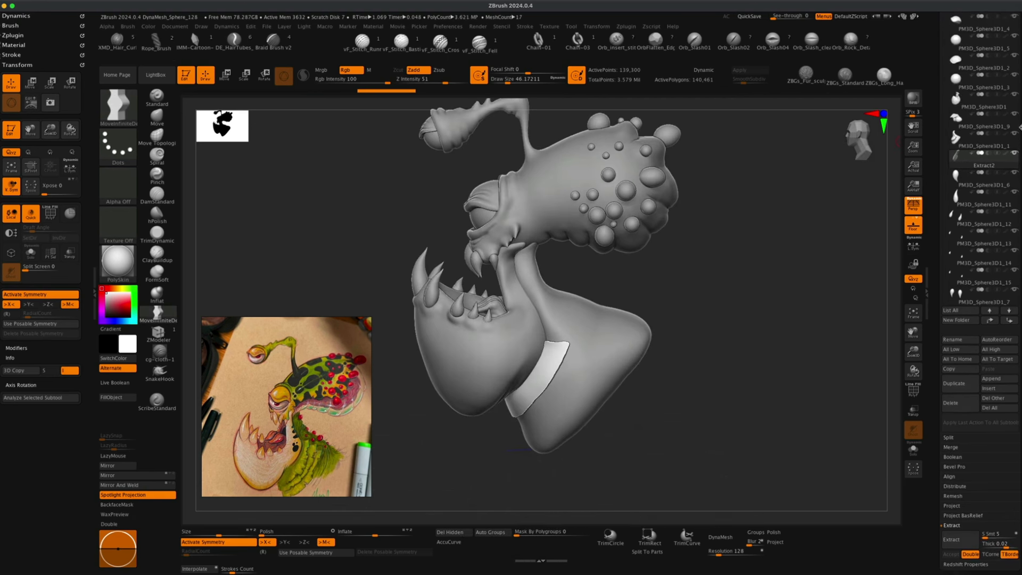
{"action": "left_click", "coordinate": [956, 140]}
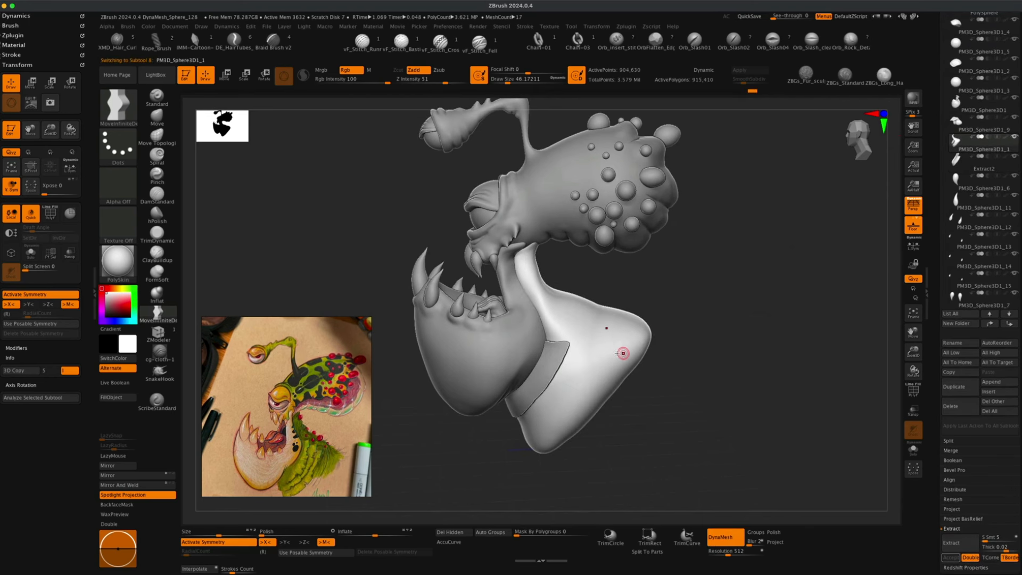
{"action": "mouse_move", "coordinate": [1014, 159]}
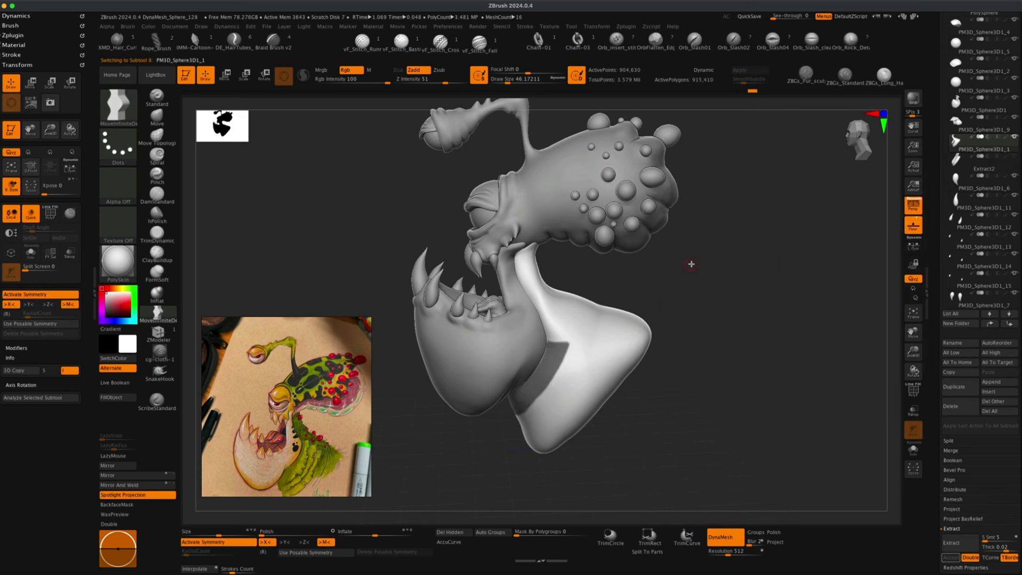
{"action": "key", "text": "super"}
{"action": "left_click_drag", "start_coordinate": [709, 250], "coordinate": [714, 292], "text": "super"}
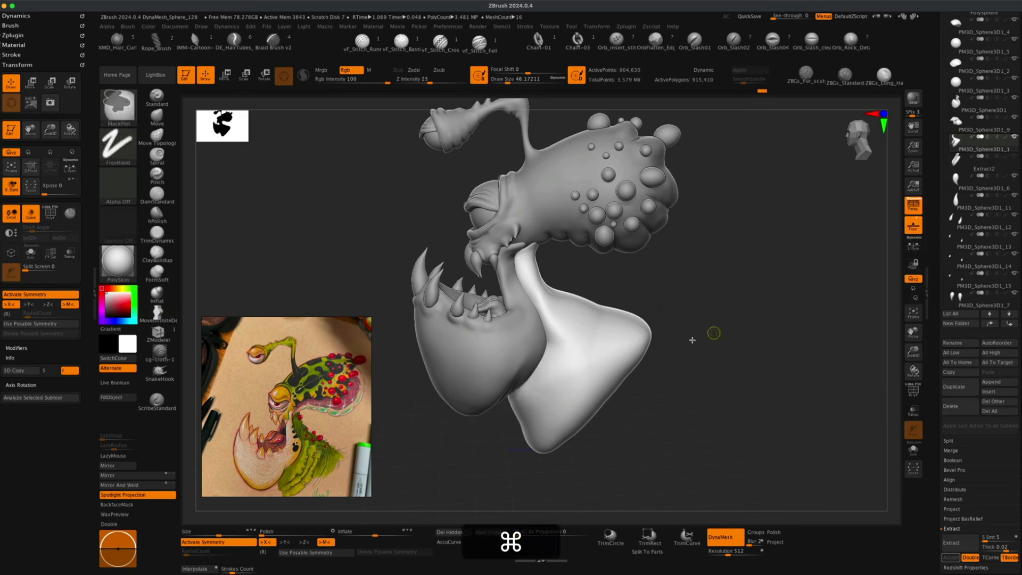
Select the extracted band subtool, set its DynaMesh resolution to 512 and remesh it.
{"action": "left_click", "coordinate": [962, 161]}
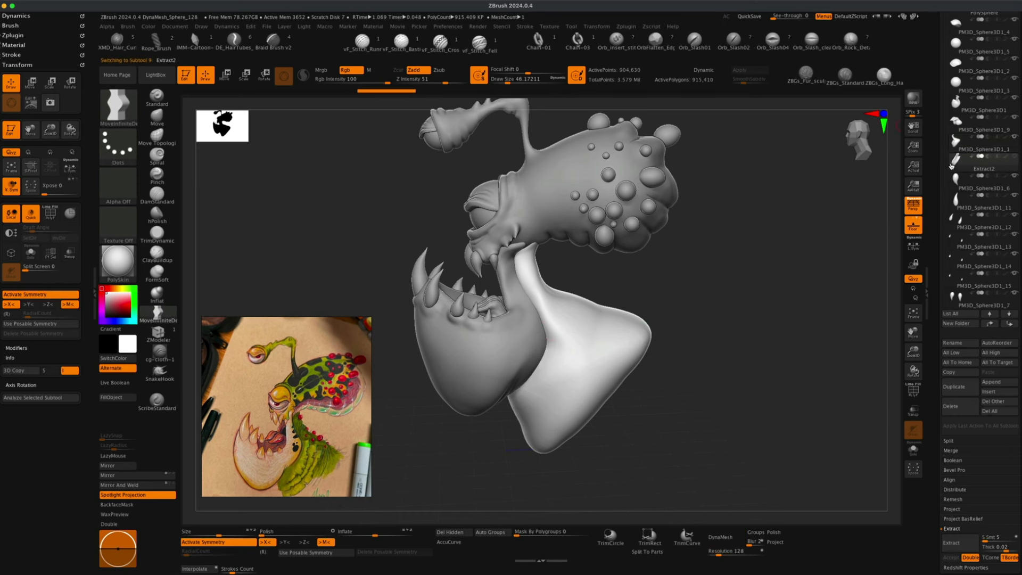
{"action": "left_click_drag", "start_coordinate": [735, 344], "coordinate": [654, 365]}
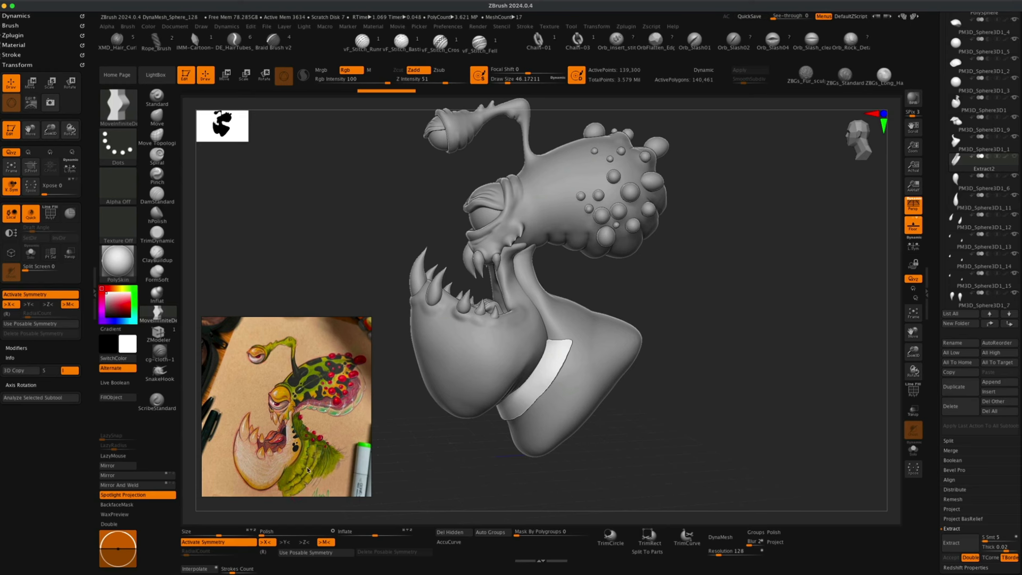
{"action": "mouse_move", "coordinate": [438, 445]}
{"action": "left_mouse_down", "text": "alt"}
{"action": "mouse_move", "coordinate": [415, 438]}
{"action": "mouse_move", "coordinate": [421, 451]}
{"action": "mouse_move", "coordinate": [429, 440]}
{"action": "mouse_move", "coordinate": [402, 456]}
{"action": "mouse_move", "coordinate": [432, 440]}
{"action": "left_mouse_up", "text": "alt"}
{"action": "left_click_drag", "start_coordinate": [717, 324], "coordinate": [721, 323], "text": "alt"}
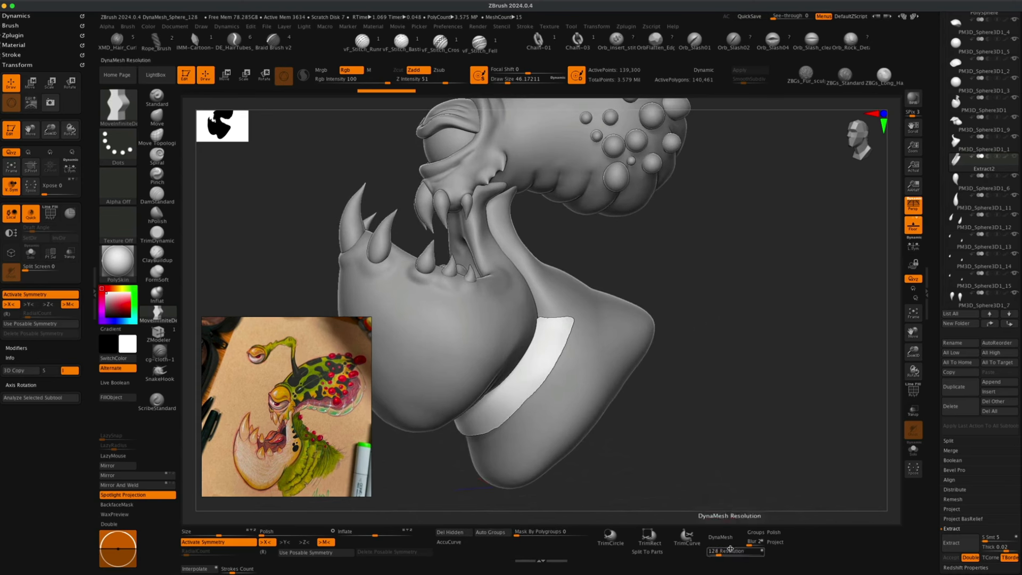
{"action": "type", "text": "51"}
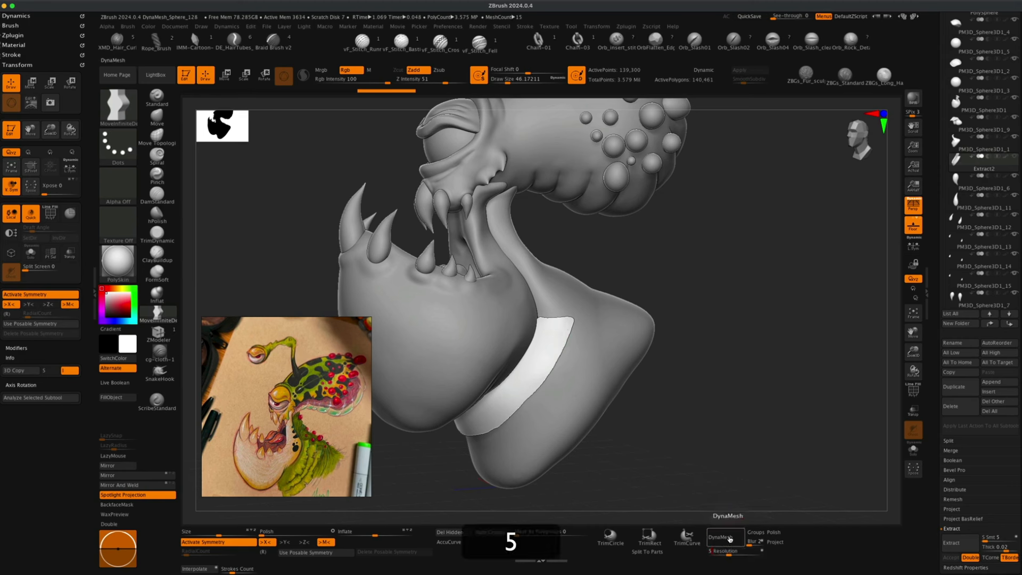
{"action": "type", "text": "2"}
{"action": "key", "text": "Return"}
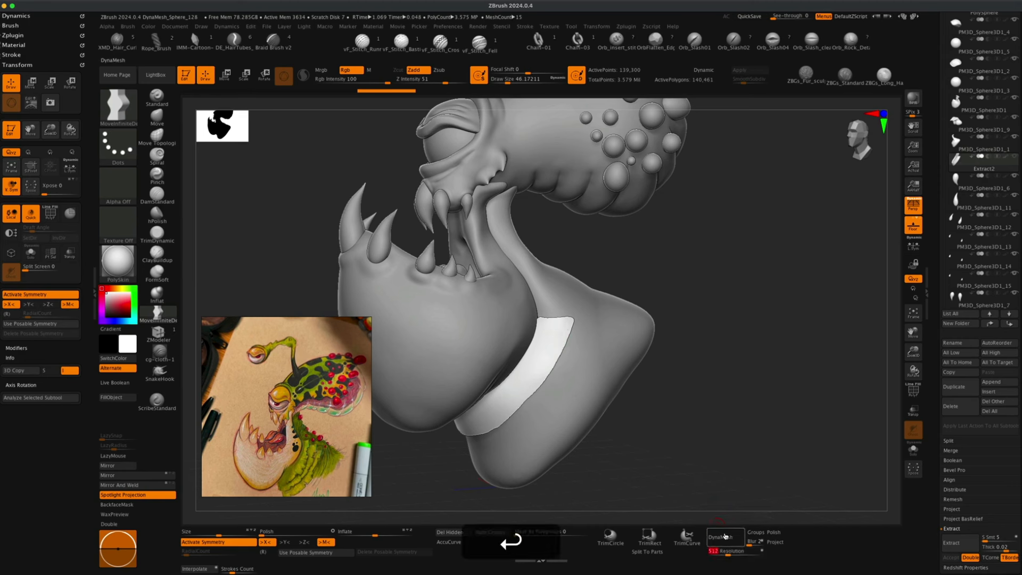
{"action": "left_click", "coordinate": [724, 536]}
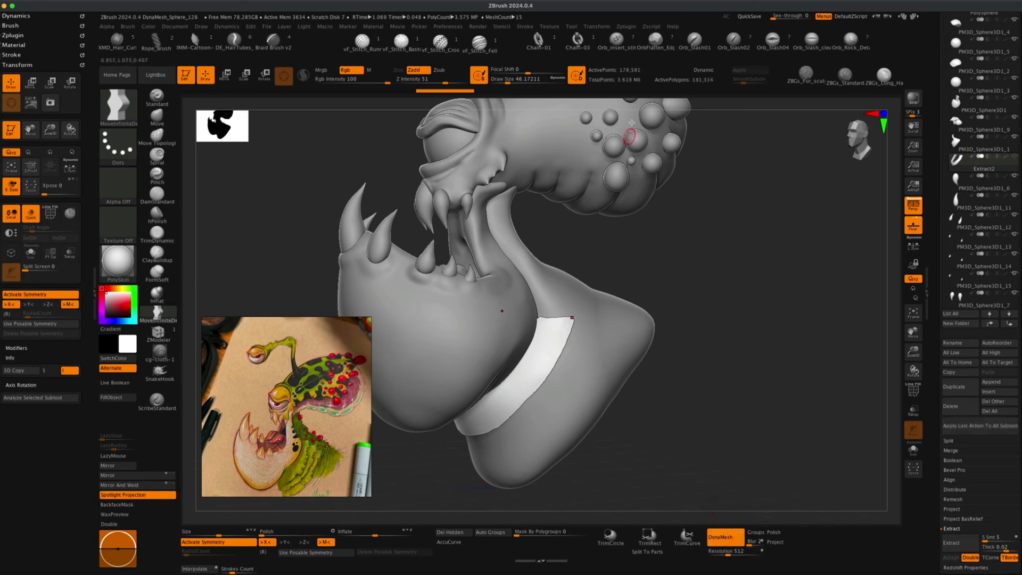
Cut off the band's lower part with the KnifeCurve brush along a curve under the jaw.
{"action": "mouse_move", "coordinate": [708, 324]}
{"action": "left_mouse_down"}
{"action": "mouse_move", "coordinate": [689, 358]}
{"action": "mouse_move", "coordinate": [721, 344]}
{"action": "mouse_move", "coordinate": [725, 323]}
{"action": "left_mouse_up"}
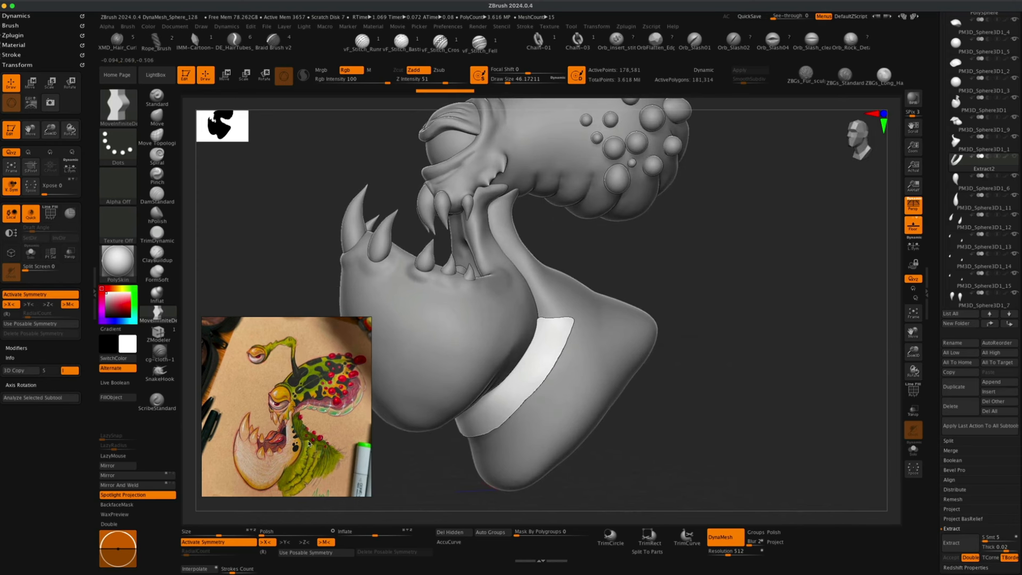
{"action": "left_click_drag", "start_coordinate": [652, 273], "coordinate": [644, 274]}
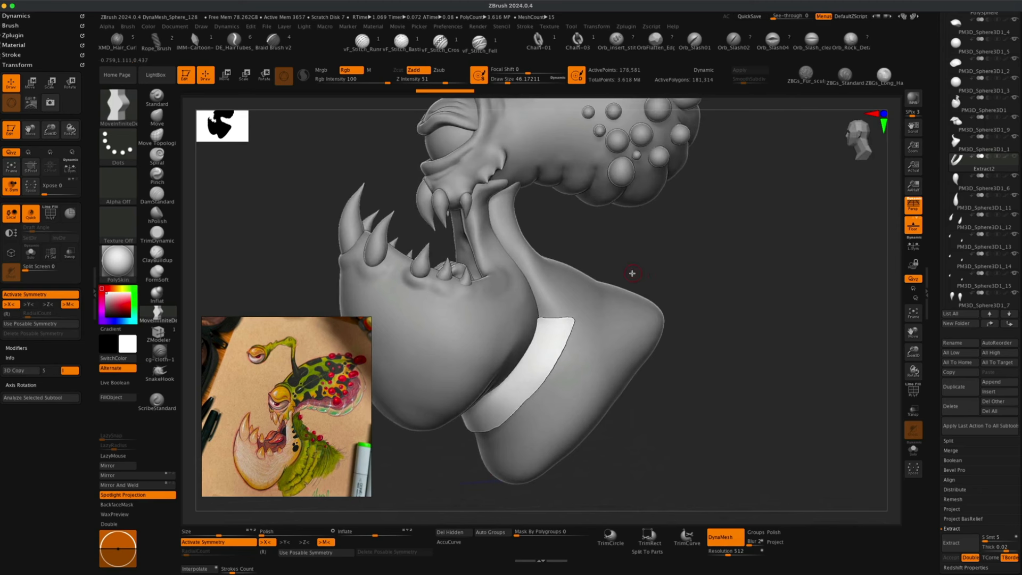
{"action": "key", "text": "super+shift"}
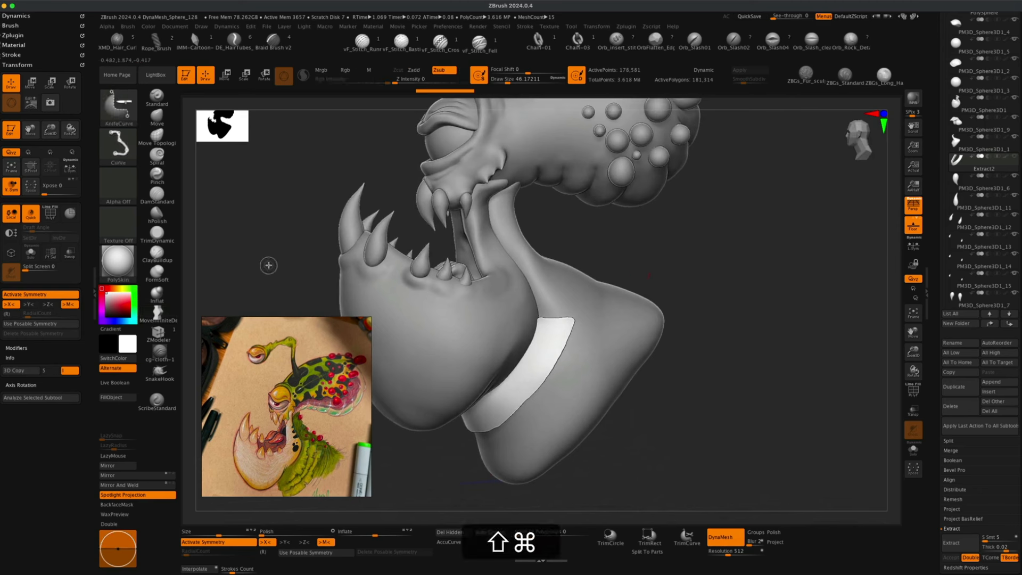
{"action": "mouse_move", "coordinate": [269, 266]}
{"action": "left_mouse_down", "text": "shift+super"}
{"action": "mouse_move", "coordinate": [486, 335]}
{"action": "mouse_move", "coordinate": [550, 310]}
{"action": "mouse_move", "coordinate": [556, 325]}
{"action": "mouse_move", "coordinate": [750, 276]}
{"action": "mouse_move", "coordinate": [770, 268]}
{"action": "mouse_move", "coordinate": [750, 265]}
{"action": "mouse_move", "coordinate": [755, 244]}
{"action": "left_mouse_up", "text": "shift+super"}
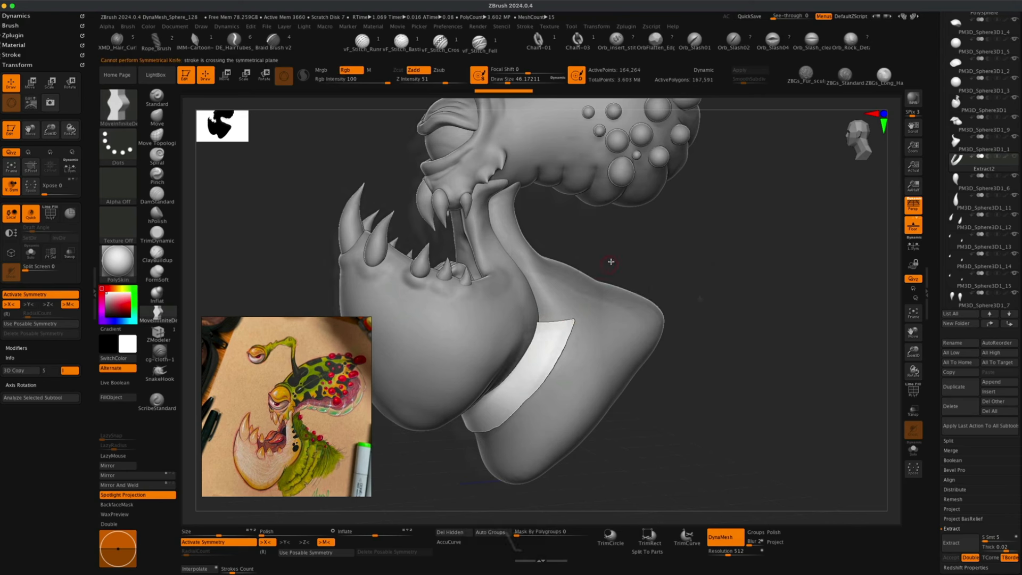
{"action": "mouse_move", "coordinate": [609, 261]}
{"action": "left_mouse_down"}
{"action": "mouse_move", "coordinate": [696, 294]}
{"action": "mouse_move", "coordinate": [623, 276]}
{"action": "mouse_move", "coordinate": [548, 415]}
{"action": "mouse_move", "coordinate": [525, 442]}
{"action": "mouse_move", "coordinate": [566, 344]}
{"action": "mouse_move", "coordinate": [550, 349]}
{"action": "mouse_move", "coordinate": [556, 339]}
{"action": "mouse_move", "coordinate": [482, 444]}
{"action": "mouse_move", "coordinate": [505, 415]}
{"action": "mouse_move", "coordinate": [490, 437]}
{"action": "mouse_move", "coordinate": [461, 458]}
{"action": "mouse_move", "coordinate": [500, 413]}
{"action": "mouse_move", "coordinate": [481, 454]}
{"action": "mouse_move", "coordinate": [485, 431]}
{"action": "left_mouse_up"}
{"action": "key", "text": "shift+super"}
{"action": "key", "text": "space"}
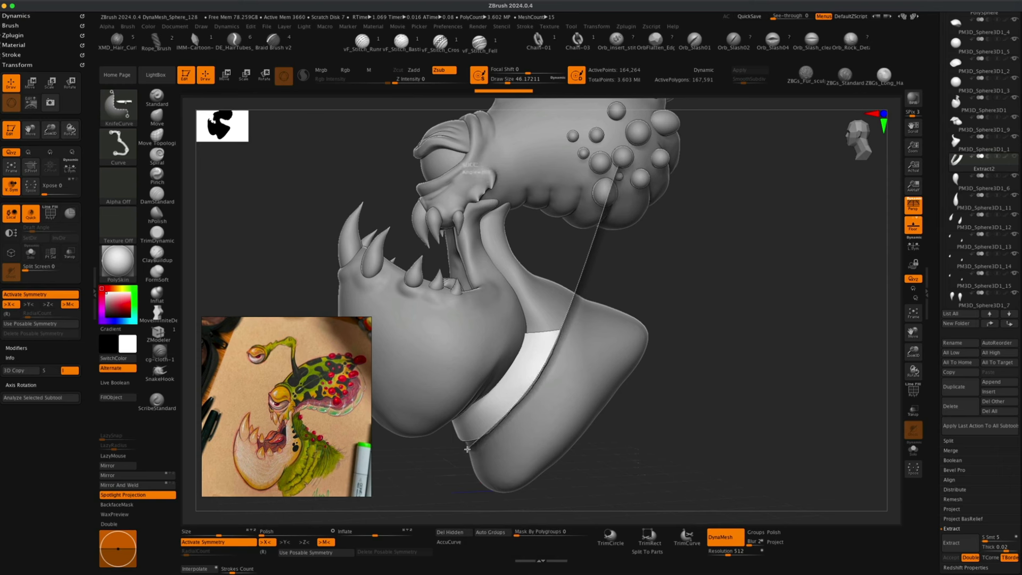
{"action": "left_click_drag", "start_coordinate": [467, 448], "coordinate": [468, 447]}
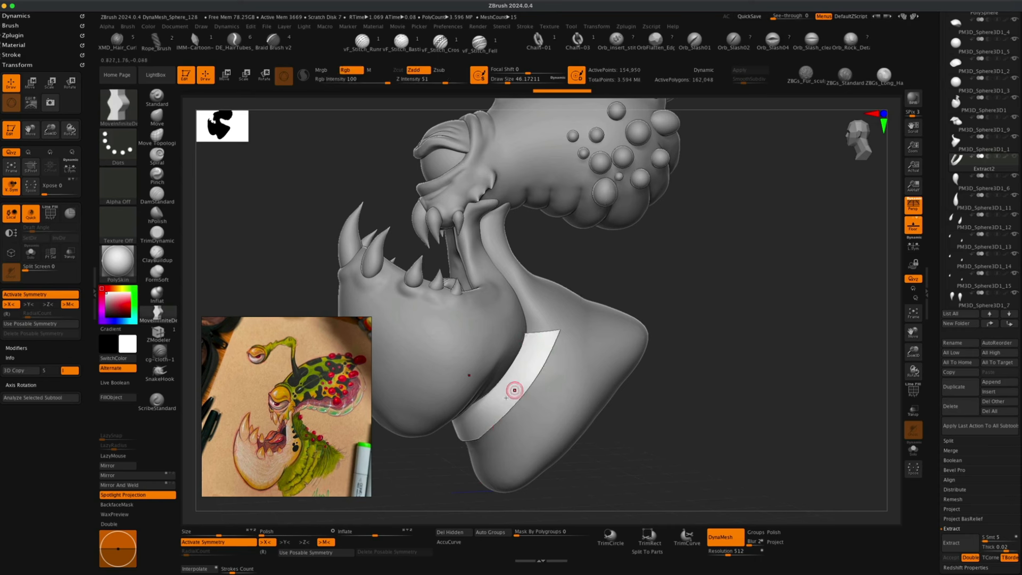
{"action": "mouse_move", "coordinate": [702, 351]}
{"action": "left_mouse_down"}
{"action": "mouse_move", "coordinate": [719, 340]}
{"action": "mouse_move", "coordinate": [716, 320]}
{"action": "mouse_move", "coordinate": [700, 343]}
{"action": "left_mouse_up"}
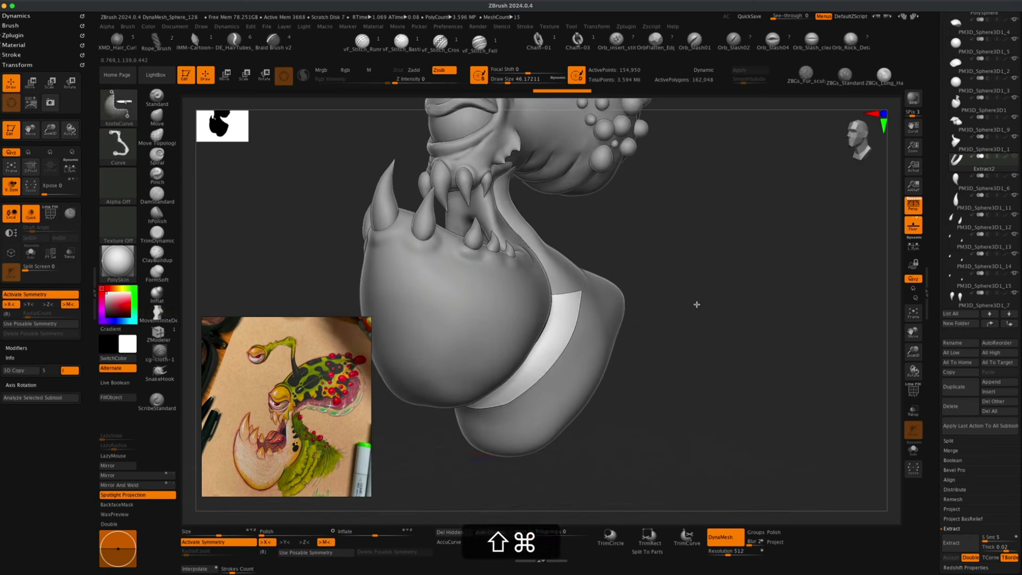
Try a second KnifeCurve cut across the band, then undo twice.
{"action": "mouse_move", "coordinate": [699, 304]}
{"action": "left_mouse_down", "text": "shift+super"}
{"action": "mouse_move", "coordinate": [463, 470]}
{"action": "mouse_move", "coordinate": [420, 445]}
{"action": "mouse_move", "coordinate": [418, 465]}
{"action": "mouse_move", "coordinate": [402, 457]}
{"action": "left_mouse_up", "text": "shift+super"}
{"action": "mouse_move", "coordinate": [664, 346]}
{"action": "left_mouse_down"}
{"action": "mouse_move", "coordinate": [685, 312]}
{"action": "mouse_move", "coordinate": [673, 253]}
{"action": "mouse_move", "coordinate": [658, 257]}
{"action": "left_mouse_up"}
{"action": "key", "text": "super+z"}
{"action": "key", "text": "super+z"}
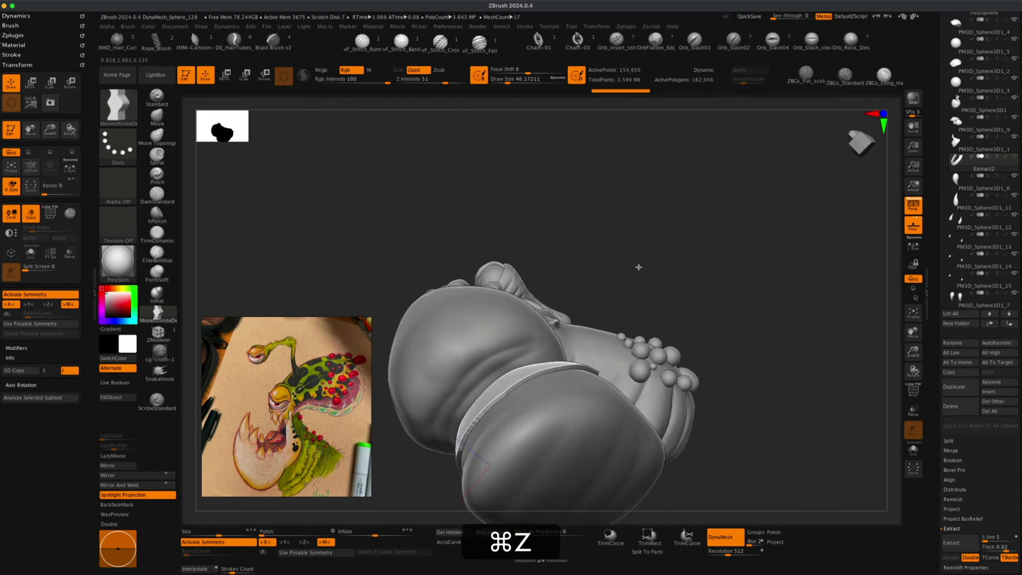
Reshape the band around the throat with the Move brush.
{"action": "mouse_move", "coordinate": [646, 323]}
{"action": "left_mouse_down"}
{"action": "mouse_move", "coordinate": [654, 315]}
{"action": "mouse_move", "coordinate": [644, 291]}
{"action": "mouse_move", "coordinate": [649, 314]}
{"action": "left_mouse_up"}
{"action": "mouse_move", "coordinate": [659, 256]}
{"action": "left_mouse_down", "text": "shift+super"}
{"action": "mouse_move", "coordinate": [435, 503]}
{"action": "mouse_move", "coordinate": [422, 500]}
{"action": "left_mouse_up", "text": "shift+super"}
{"action": "mouse_move", "coordinate": [652, 335]}
{"action": "left_mouse_down"}
{"action": "mouse_move", "coordinate": [645, 270]}
{"action": "mouse_move", "coordinate": [628, 257]}
{"action": "mouse_move", "coordinate": [646, 317]}
{"action": "mouse_move", "coordinate": [661, 329]}
{"action": "mouse_move", "coordinate": [674, 274]}
{"action": "left_mouse_up"}
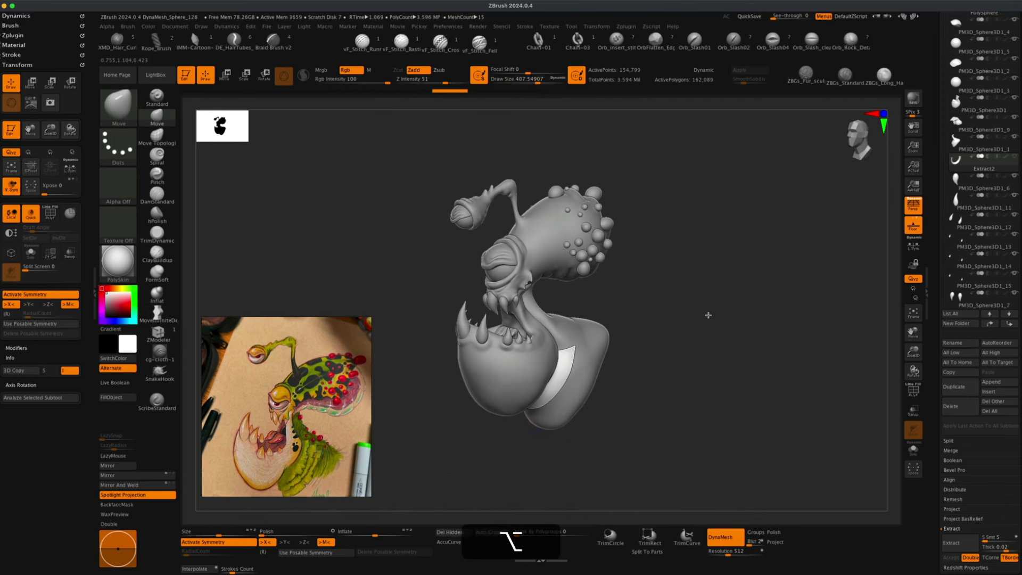
{"action": "left_click_drag", "start_coordinate": [707, 315], "coordinate": [342, 426]}
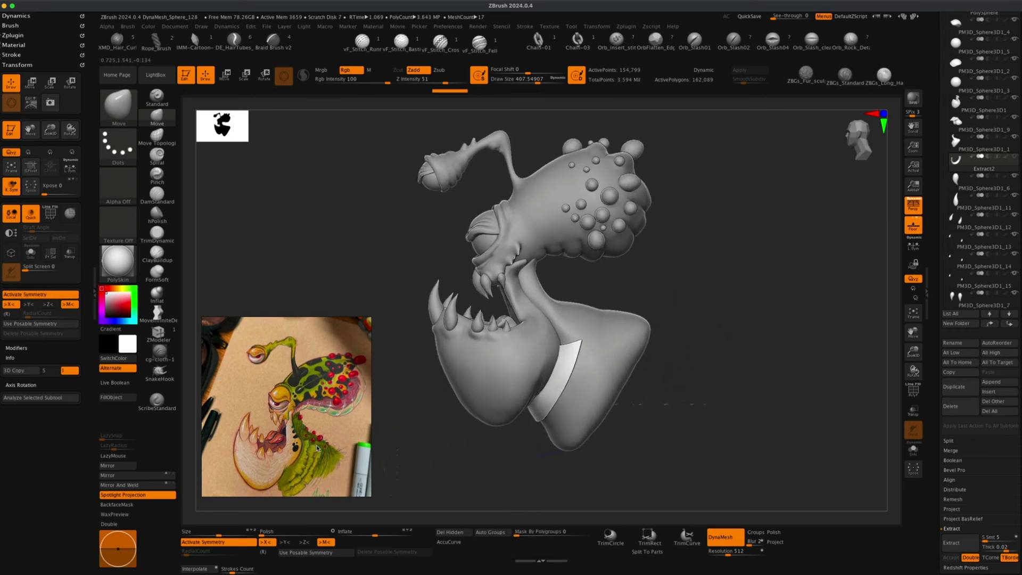
{"action": "mouse_move", "coordinate": [424, 437]}
{"action": "left_mouse_down"}
{"action": "mouse_move", "coordinate": [433, 449]}
{"action": "mouse_move", "coordinate": [493, 441]}
{"action": "mouse_move", "coordinate": [499, 457]}
{"action": "left_mouse_up"}
{"action": "left_click_drag", "start_coordinate": [441, 431], "coordinate": [444, 418], "text": "alt"}
{"action": "left_click_drag", "start_coordinate": [709, 372], "coordinate": [688, 379], "text": "alt"}
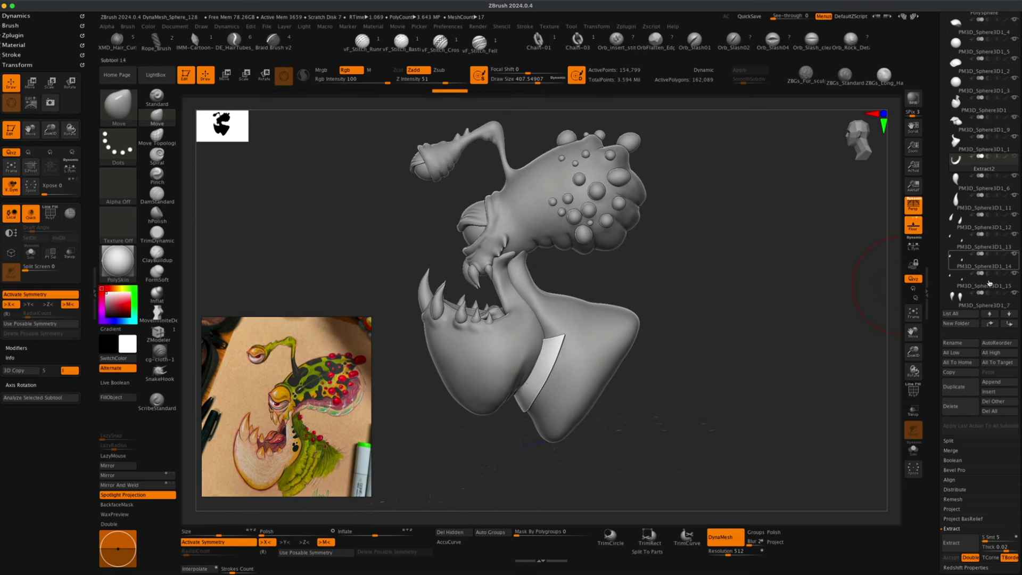
Move the band subtool three places down the subtool list and duplicate it.
{"action": "left_click", "coordinate": [1009, 323]}
{"action": "left_click", "coordinate": [1009, 323]}
{"action": "left_click", "coordinate": [1010, 323]}
{"action": "left_click", "coordinate": [1010, 323]}
{"action": "left_click", "coordinate": [1010, 323]}
{"action": "left_click", "coordinate": [1010, 323]}
{"action": "left_click", "coordinate": [1010, 323]}
{"action": "left_click", "coordinate": [1010, 324]}
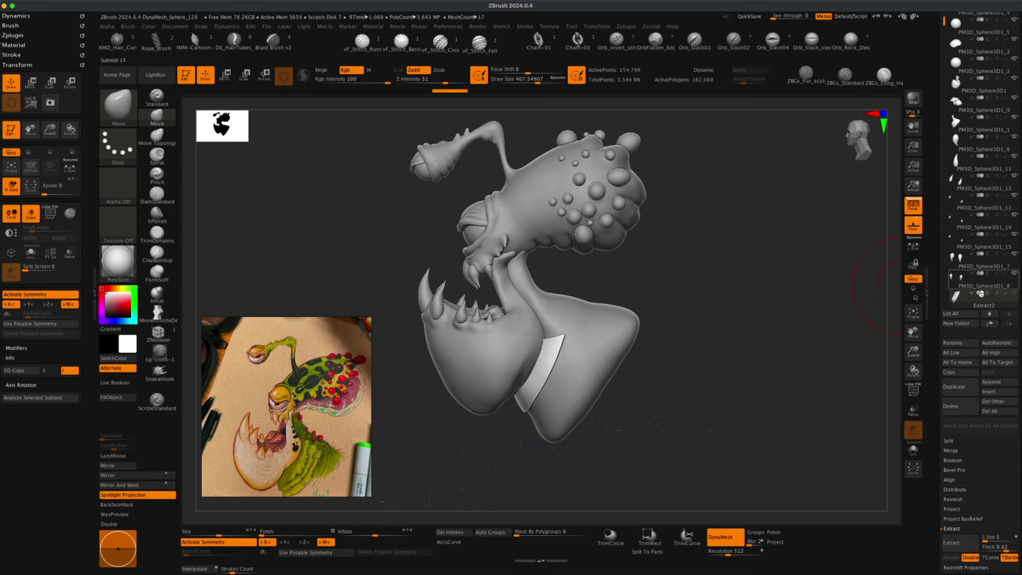
{"action": "left_click", "coordinate": [952, 387]}
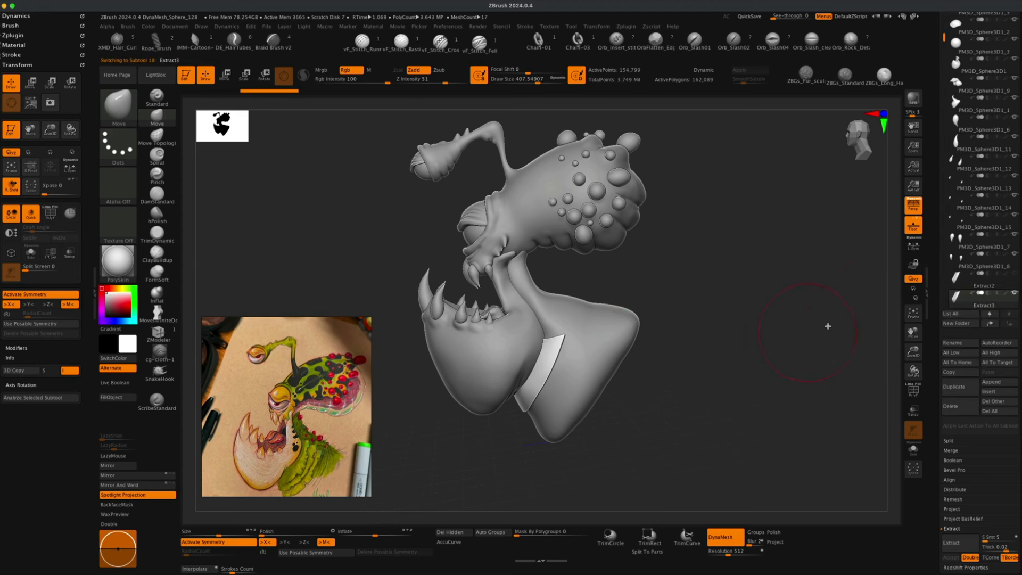
{"action": "left_click", "coordinate": [913, 205]}
{"action": "left_click_drag", "start_coordinate": [743, 343], "coordinate": [739, 315], "text": "shift"}
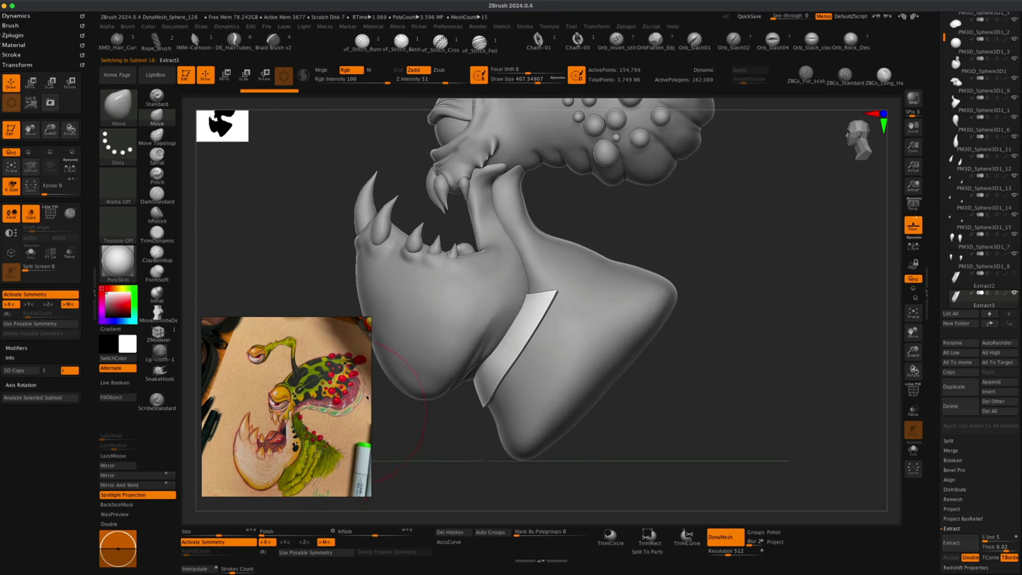
Move the duplicated band lower on the throat with the transform Gizmo.
{"action": "left_click", "coordinate": [230, 79]}
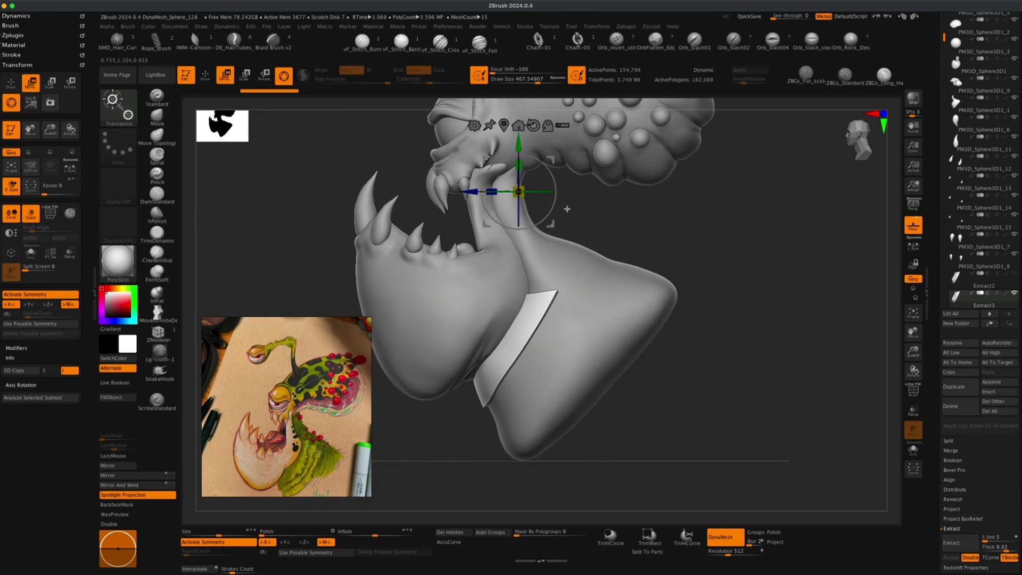
{"action": "left_click", "coordinate": [504, 124]}
{"action": "left_click_drag", "start_coordinate": [550, 319], "coordinate": [559, 333], "text": "ctrl"}
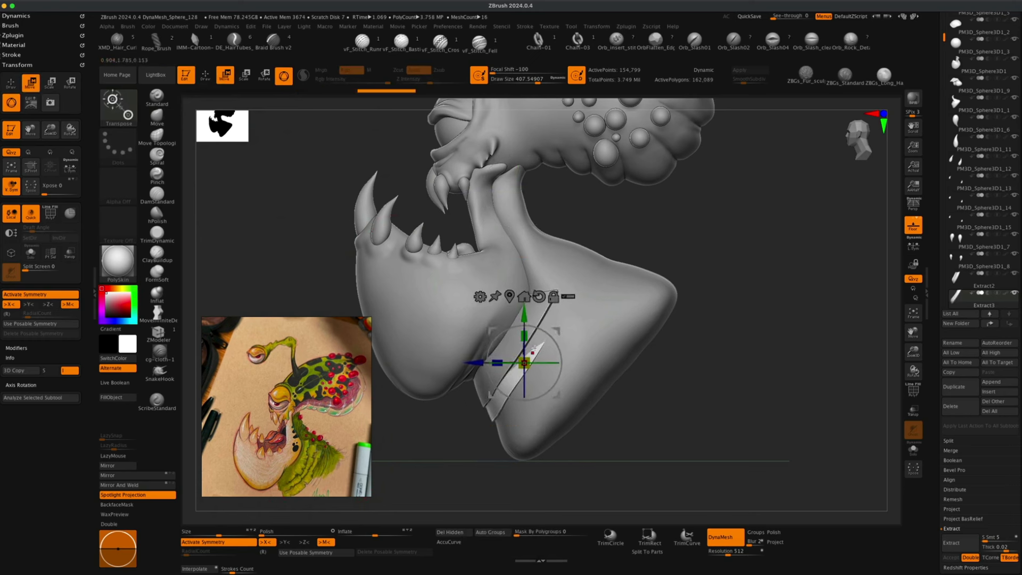
Reshape the lower band around the neck with the Move brush, checking its fit in transparent view.
{"action": "left_click", "coordinate": [157, 115]}
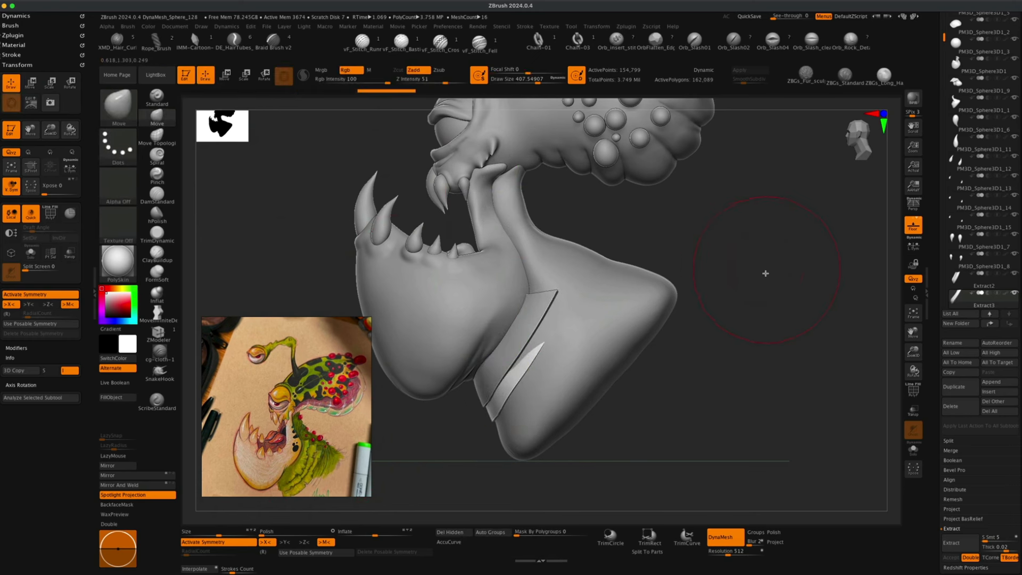
{"action": "left_click_drag", "start_coordinate": [764, 274], "coordinate": [720, 287]}
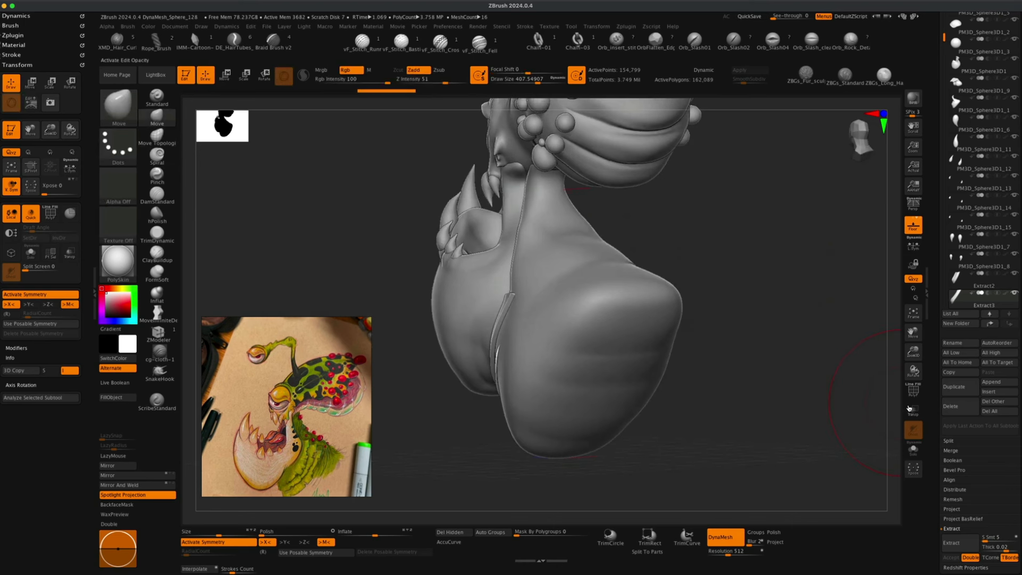
{"action": "left_click", "coordinate": [909, 408]}
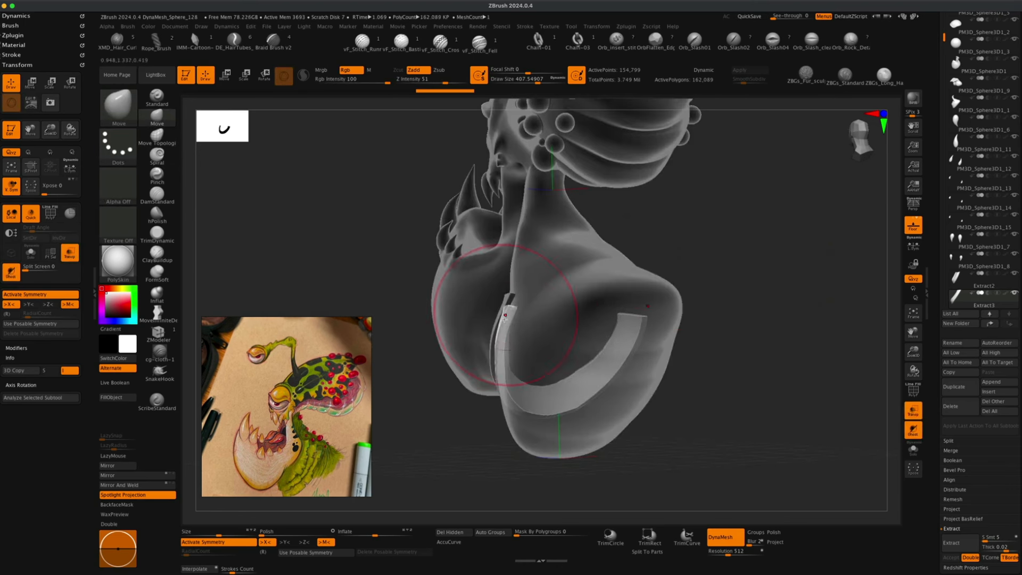
{"action": "left_click_drag", "start_coordinate": [505, 336], "coordinate": [502, 337]}
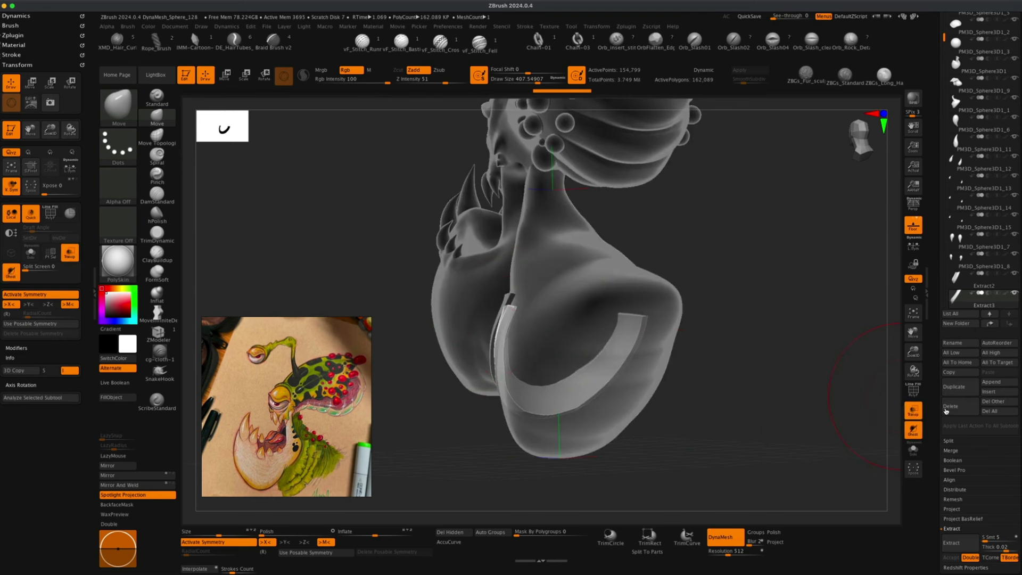
{"action": "left_click", "coordinate": [914, 412]}
{"action": "left_click_drag", "start_coordinate": [753, 371], "coordinate": [790, 373]}
{"action": "key", "text": "s"}
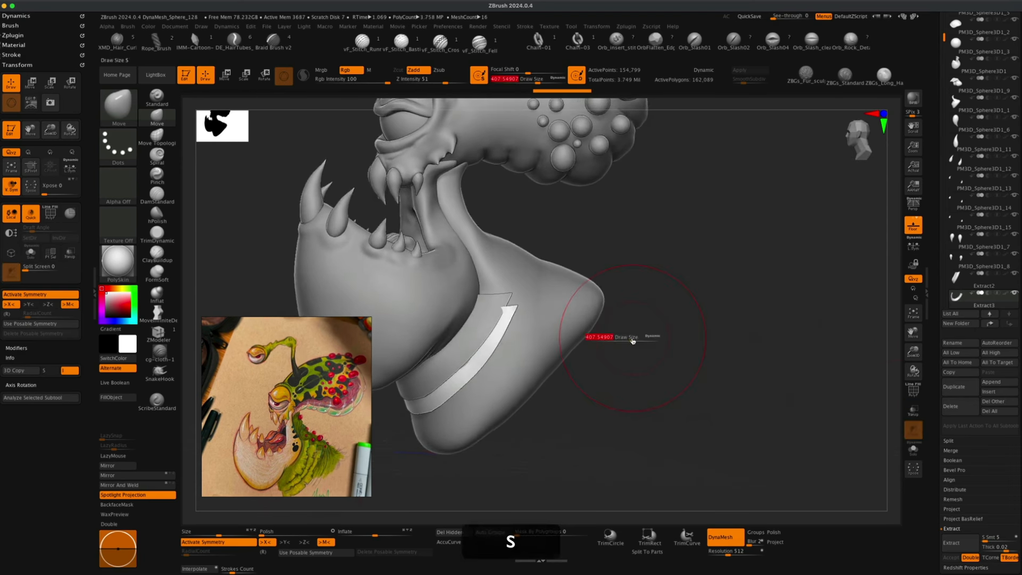
{"action": "left_click_drag", "start_coordinate": [620, 337], "coordinate": [612, 337]}
{"action": "left_click_drag", "start_coordinate": [520, 309], "coordinate": [533, 307]}
{"action": "left_click_drag", "start_coordinate": [499, 340], "coordinate": [505, 344]}
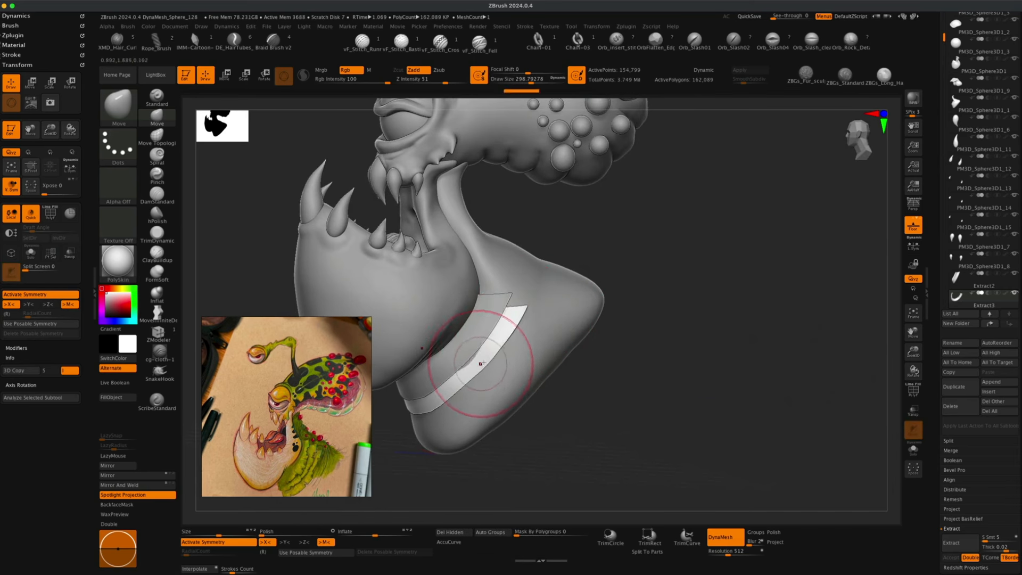
Continue pulling the lower band's front edge along the throat with the Move brush.
{"action": "left_click_drag", "start_coordinate": [609, 386], "coordinate": [510, 380]}
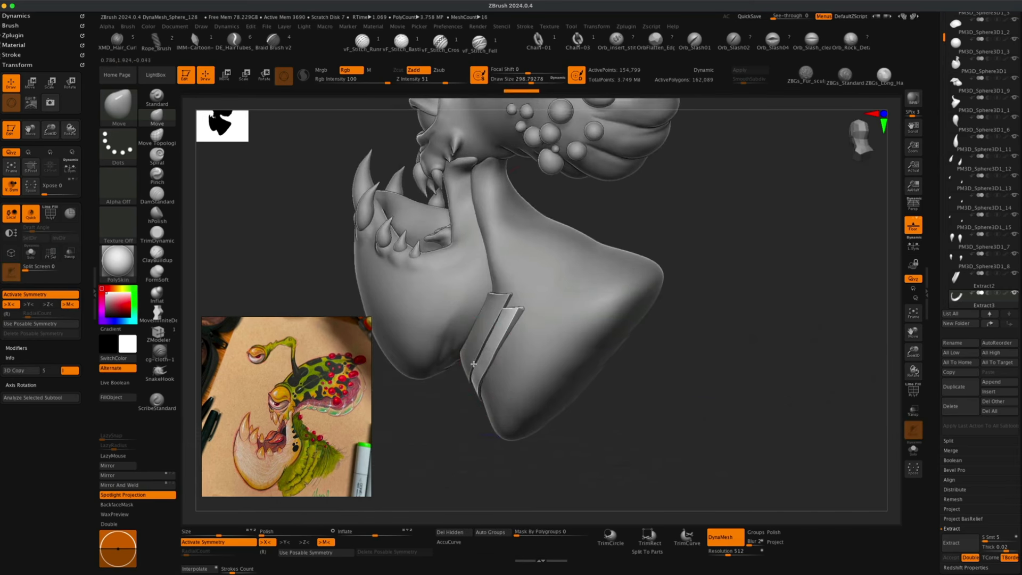
{"action": "left_click_drag", "start_coordinate": [429, 417], "coordinate": [444, 411]}
{"action": "right_click_drag", "start_coordinate": [443, 411], "coordinate": [424, 352]}
{"action": "left_click", "coordinate": [506, 290], "text": "alt"}
{"action": "left_click_drag", "start_coordinate": [475, 356], "coordinate": [465, 362]}
{"action": "left_click", "coordinate": [484, 346], "text": "alt"}
{"action": "right_click_drag", "start_coordinate": [596, 269], "coordinate": [705, 315]}
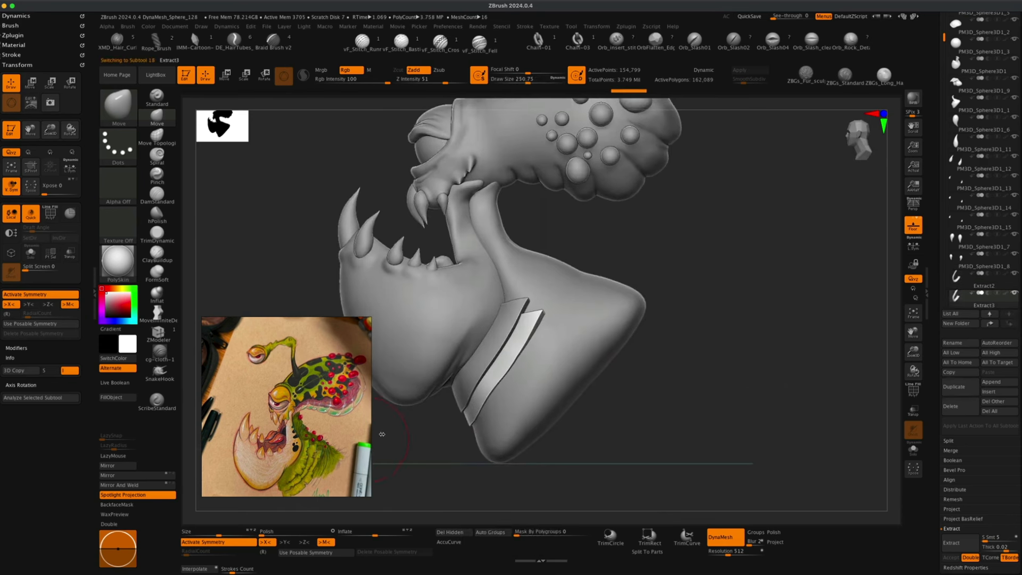
Duplicate the band and move the new copy further down the throat with the Gizmo.
{"action": "left_click", "coordinate": [954, 387]}
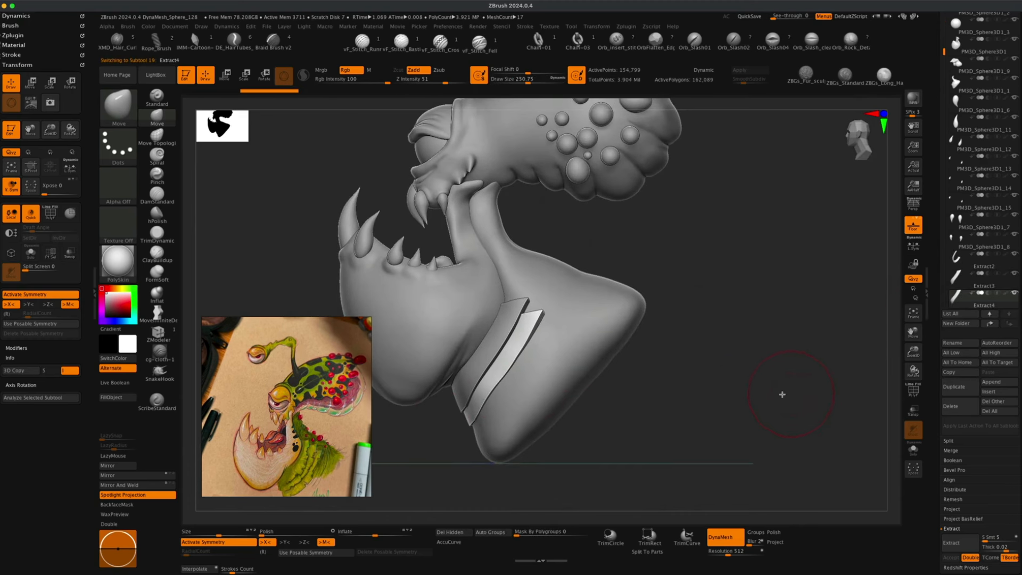
{"action": "right_click_drag", "start_coordinate": [743, 387], "coordinate": [729, 357], "text": "alt"}
{"action": "left_click", "coordinate": [225, 76]}
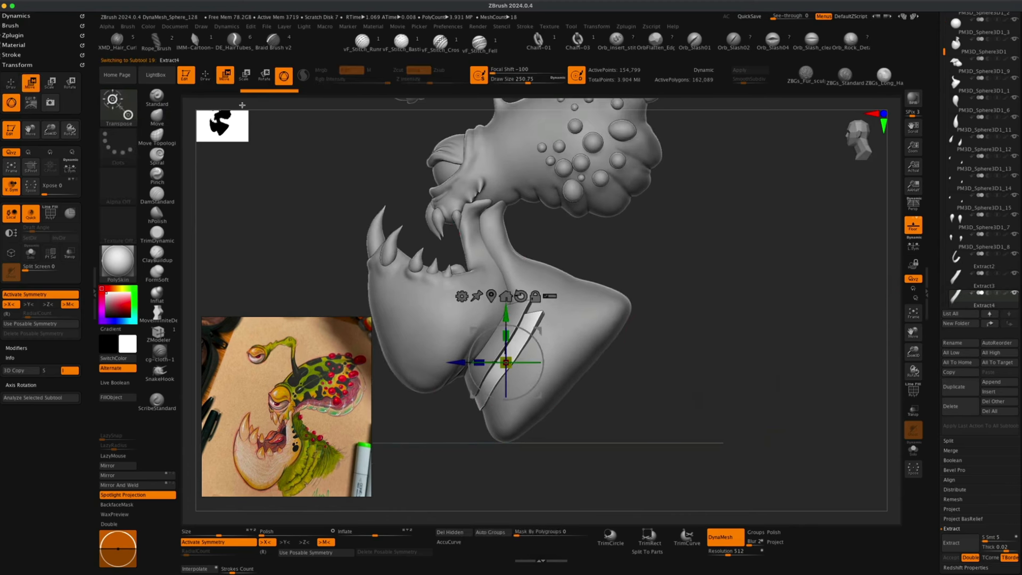
{"action": "left_click_drag", "start_coordinate": [542, 328], "coordinate": [552, 347]}
{"action": "left_click_drag", "start_coordinate": [683, 316], "coordinate": [690, 331], "text": "alt"}
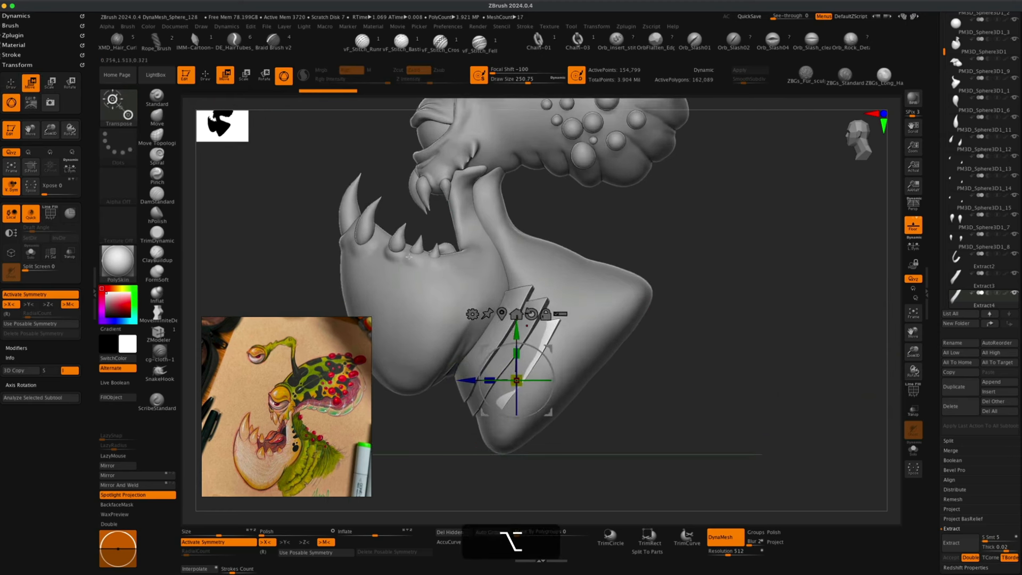
Adjust the third band's shape around the throat with the Move brush.
{"action": "left_click", "coordinate": [205, 75]}
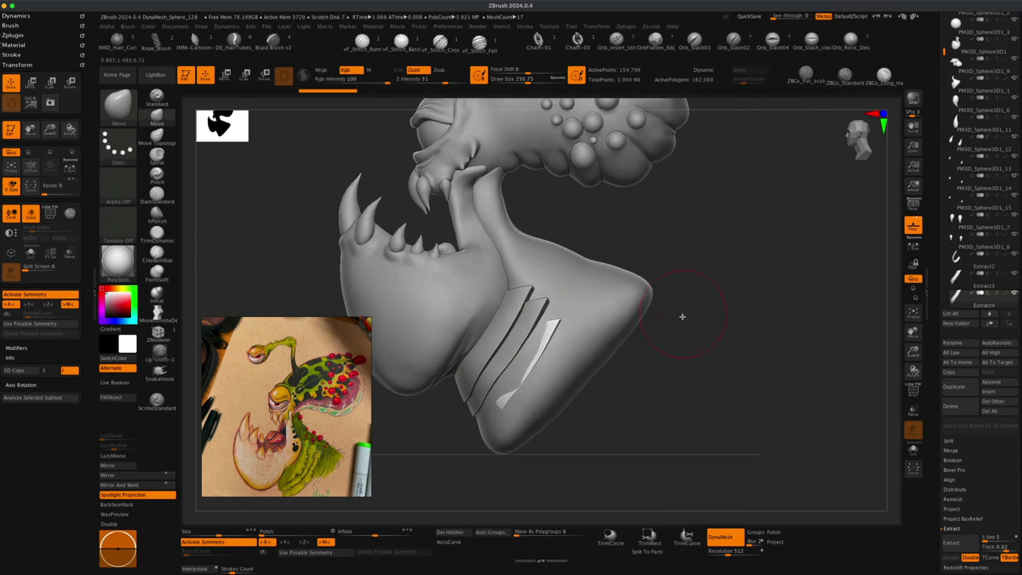
{"action": "key", "text": "s"}
{"action": "left_click_drag", "start_coordinate": [688, 325], "coordinate": [693, 326]}
{"action": "left_click_drag", "start_coordinate": [666, 365], "coordinate": [664, 364]}
{"action": "left_click_drag", "start_coordinate": [716, 319], "coordinate": [668, 314]}
{"action": "mouse_move", "coordinate": [655, 391]}
{"action": "left_mouse_down"}
{"action": "mouse_move", "coordinate": [738, 381]}
{"action": "mouse_move", "coordinate": [678, 325]}
{"action": "mouse_move", "coordinate": [687, 340]}
{"action": "mouse_move", "coordinate": [540, 342]}
{"action": "mouse_move", "coordinate": [675, 322]}
{"action": "mouse_move", "coordinate": [641, 336]}
{"action": "mouse_move", "coordinate": [669, 328]}
{"action": "mouse_move", "coordinate": [683, 347]}
{"action": "mouse_move", "coordinate": [654, 358]}
{"action": "left_mouse_up"}
Select the upper band and adjust its fit against the neck with the Move brush.
{"action": "left_click", "coordinate": [487, 356], "text": "alt"}
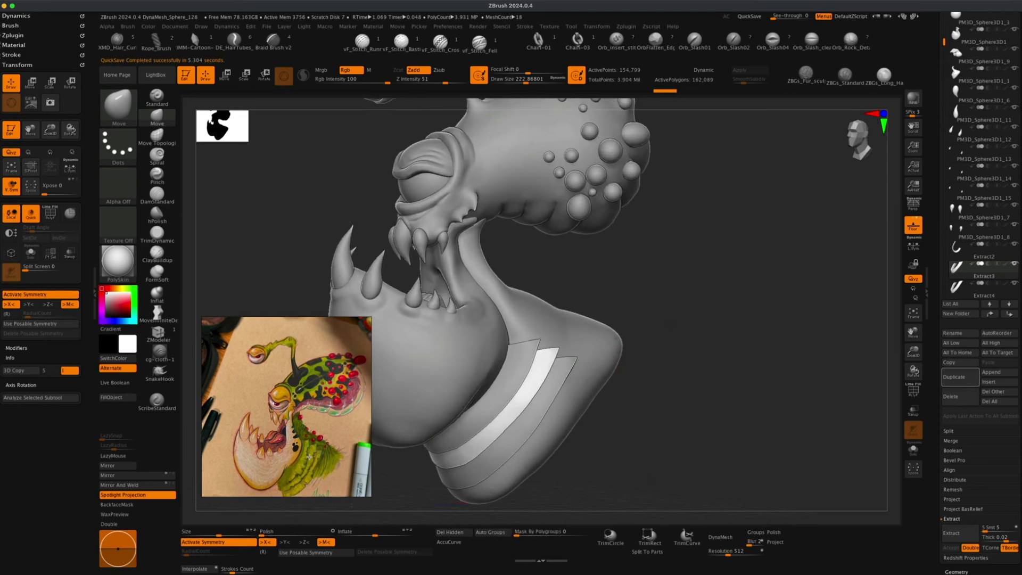
{"action": "left_click_drag", "start_coordinate": [670, 323], "coordinate": [640, 329], "text": "alt"}
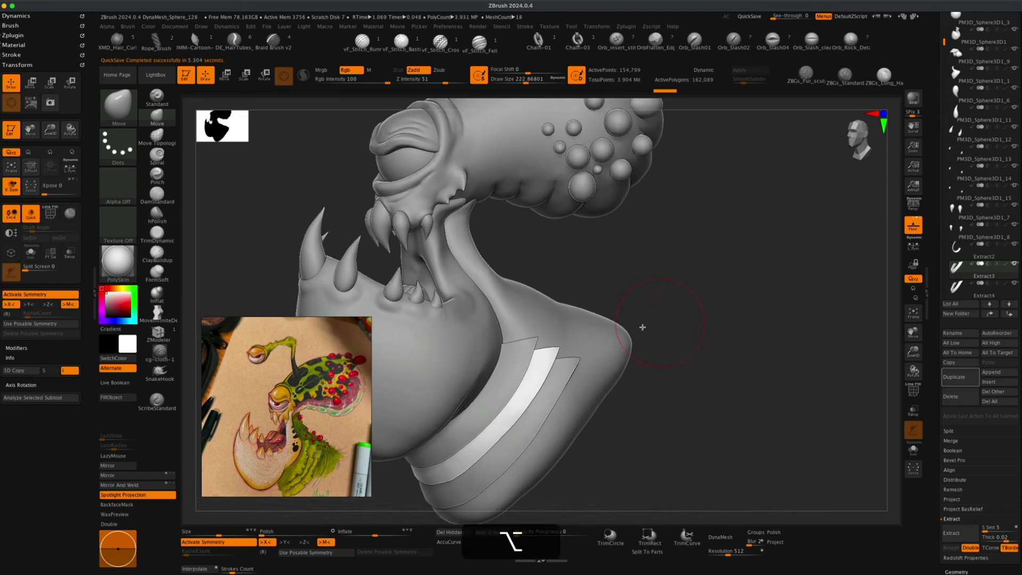
{"action": "left_click", "coordinate": [519, 363], "text": "alt"}
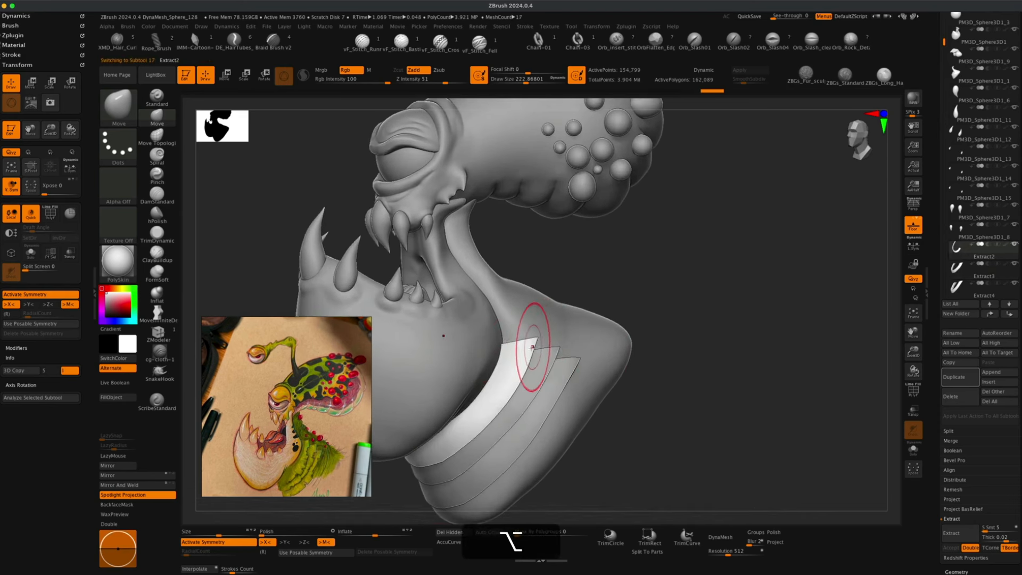
{"action": "left_click_drag", "start_coordinate": [630, 260], "coordinate": [621, 259], "text": "alt"}
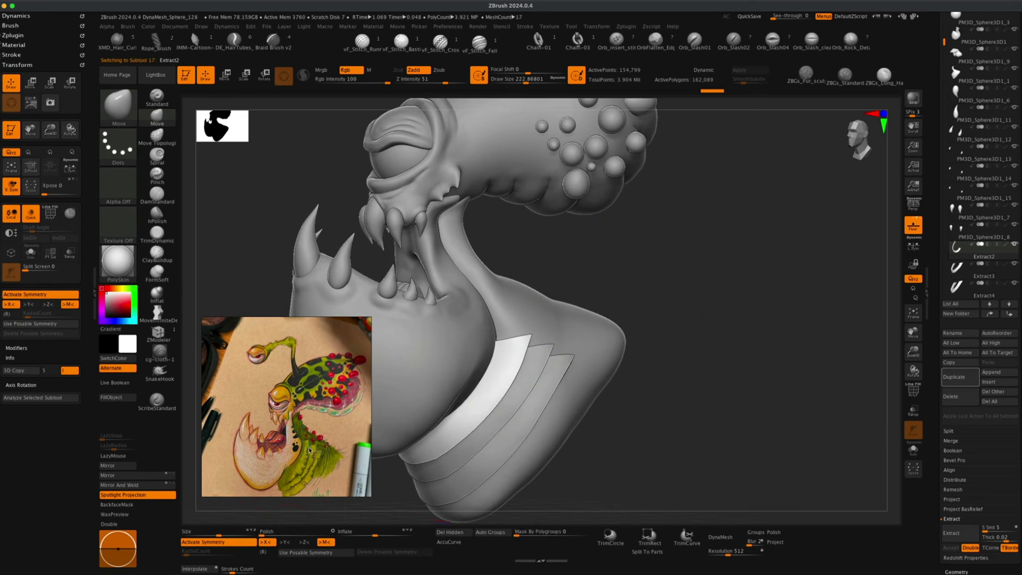
{"action": "mouse_move", "coordinate": [616, 258]}
{"action": "left_mouse_down"}
{"action": "mouse_move", "coordinate": [648, 266]}
{"action": "mouse_move", "coordinate": [631, 258]}
{"action": "left_mouse_up"}
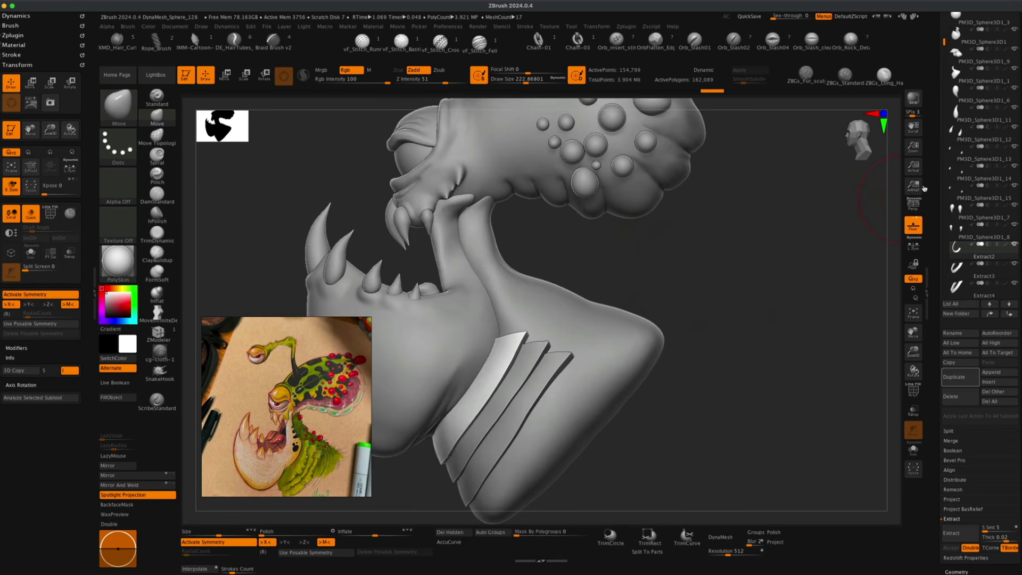
{"action": "mouse_move", "coordinate": [780, 315]}
{"action": "left_mouse_down"}
{"action": "mouse_move", "coordinate": [755, 337]}
{"action": "mouse_move", "coordinate": [749, 298]}
{"action": "mouse_move", "coordinate": [745, 314]}
{"action": "left_mouse_up"}
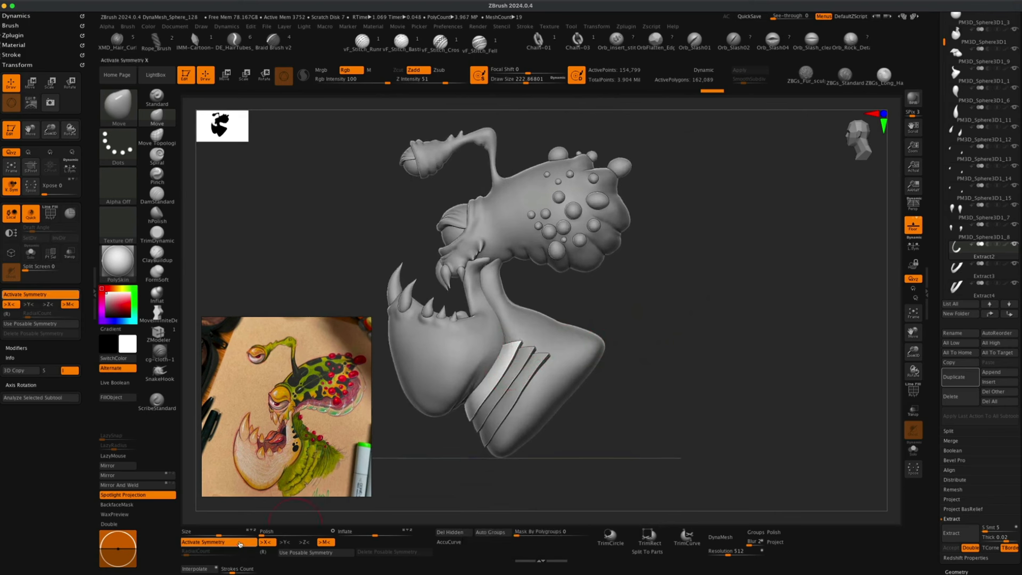
{"action": "mouse_move", "coordinate": [620, 292]}
{"action": "left_mouse_down"}
{"action": "mouse_move", "coordinate": [687, 310]}
{"action": "mouse_move", "coordinate": [696, 379]}
{"action": "mouse_move", "coordinate": [672, 369]}
{"action": "left_mouse_up"}
{"action": "mouse_move", "coordinate": [679, 241]}
{"action": "left_mouse_down"}
{"action": "mouse_move", "coordinate": [707, 251]}
{"action": "mouse_move", "coordinate": [725, 246]}
{"action": "mouse_move", "coordinate": [733, 230]}
{"action": "left_mouse_up"}
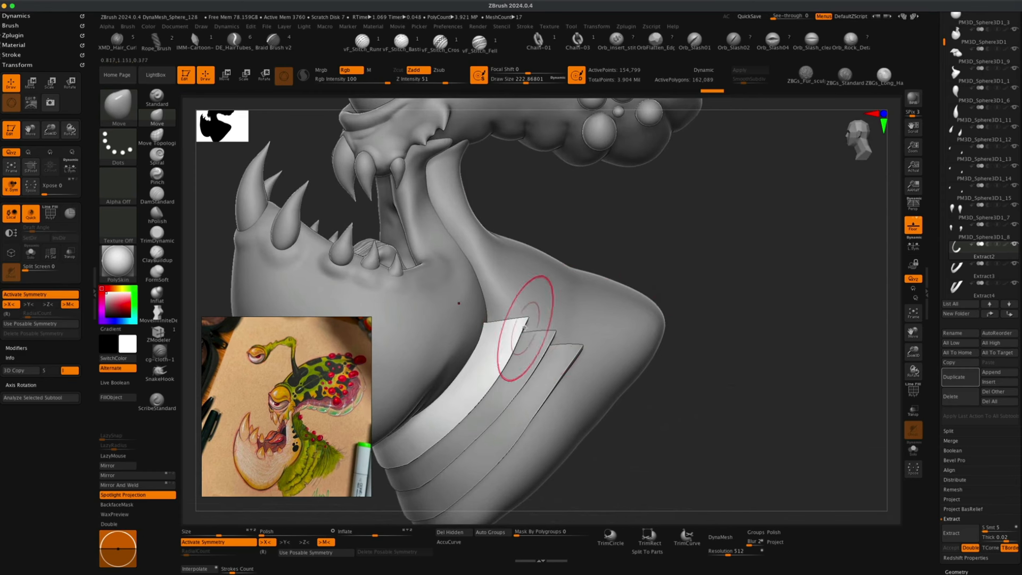
{"action": "left_click_drag", "start_coordinate": [659, 238], "coordinate": [647, 244]}
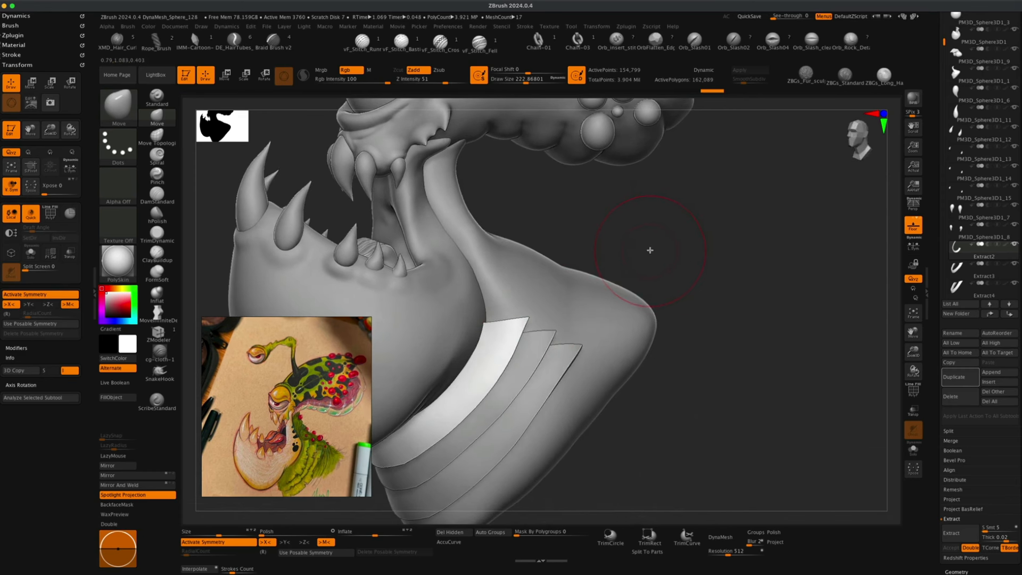
Cut a jagged zigzag edge along the upper band with the KnifeCurve brush.
{"action": "key", "text": "super+shift"}
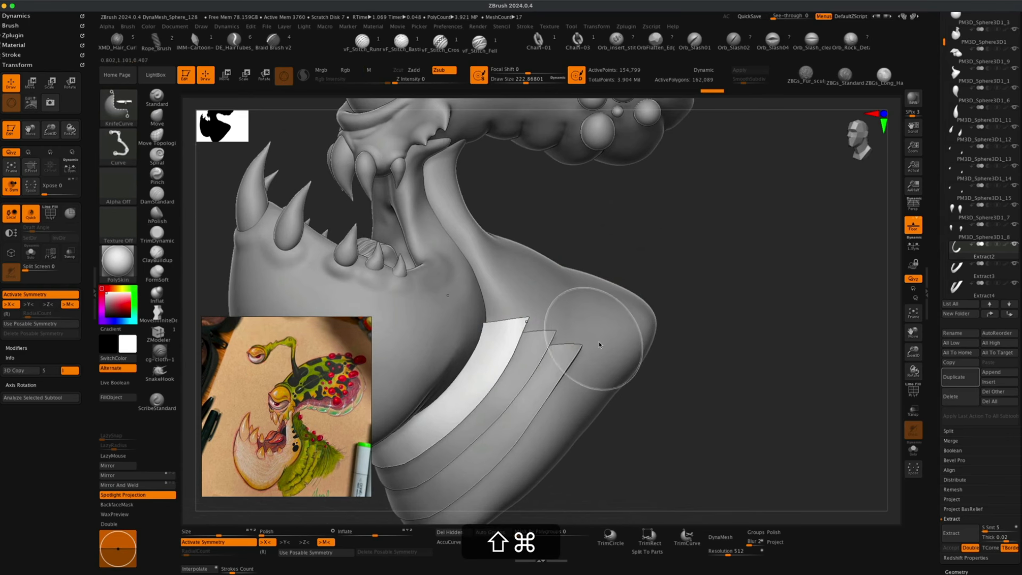
{"action": "left_click_drag", "start_coordinate": [728, 335], "coordinate": [510, 338], "text": "shift+super"}
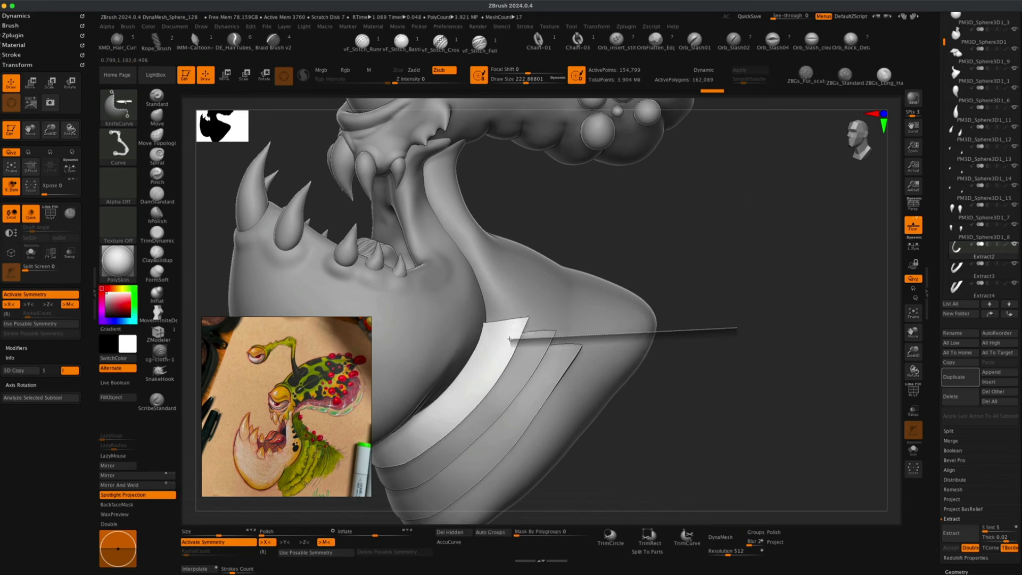
{"action": "key", "text": "alt"}
{"action": "key", "text": "alt"}
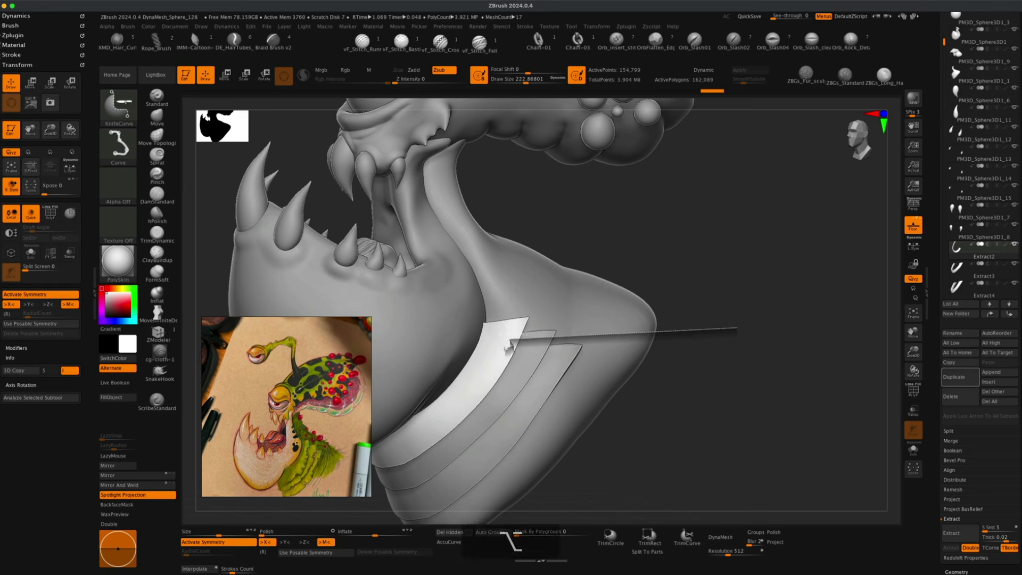
{"action": "key", "text": "alt"}
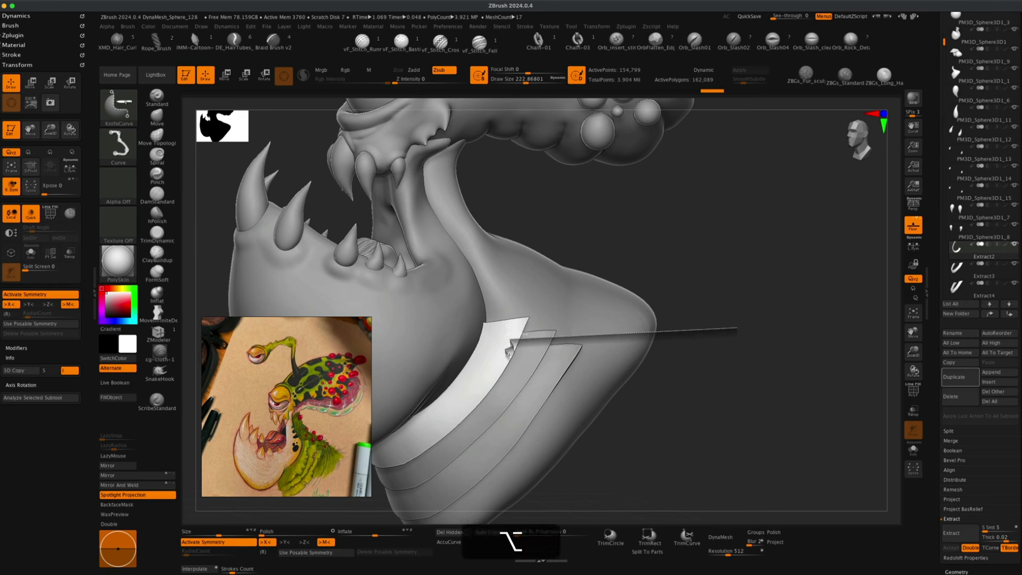
{"action": "key", "text": "alt"}
{"action": "mouse_move", "coordinate": [510, 355]}
{"action": "left_mouse_down"}
{"action": "mouse_move", "coordinate": [500, 358]}
{"action": "mouse_move", "coordinate": [530, 378]}
{"action": "left_mouse_up"}
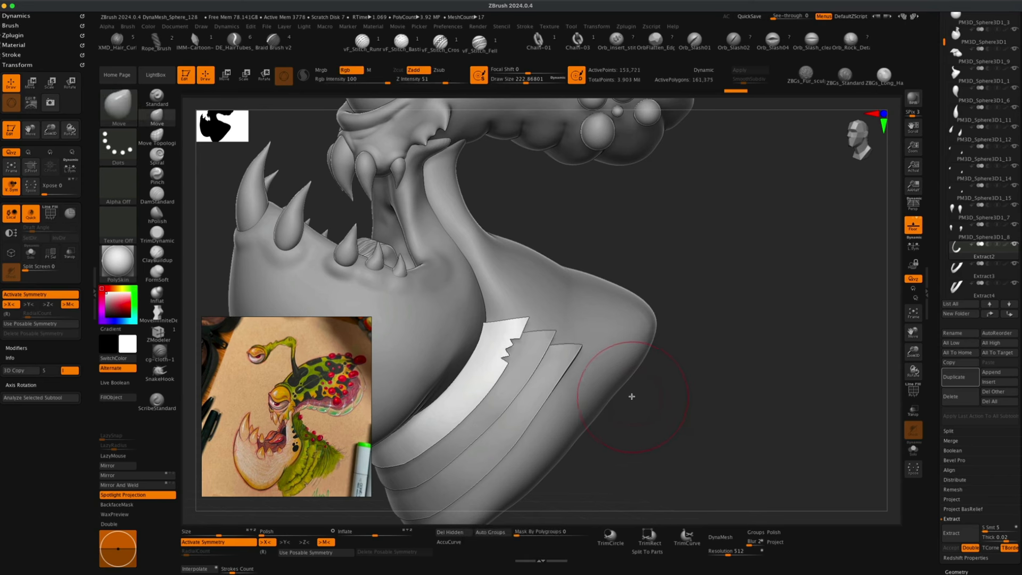
Turn off symmetry and cut matching jagged edges into the other two bands.
{"action": "mouse_move", "coordinate": [705, 444]}
{"action": "left_mouse_down", "text": "shift+super"}
{"action": "mouse_move", "coordinate": [593, 490]}
{"action": "mouse_move", "coordinate": [467, 399]}
{"action": "left_mouse_up", "text": "shift+super"}
{"action": "key", "text": "x"}
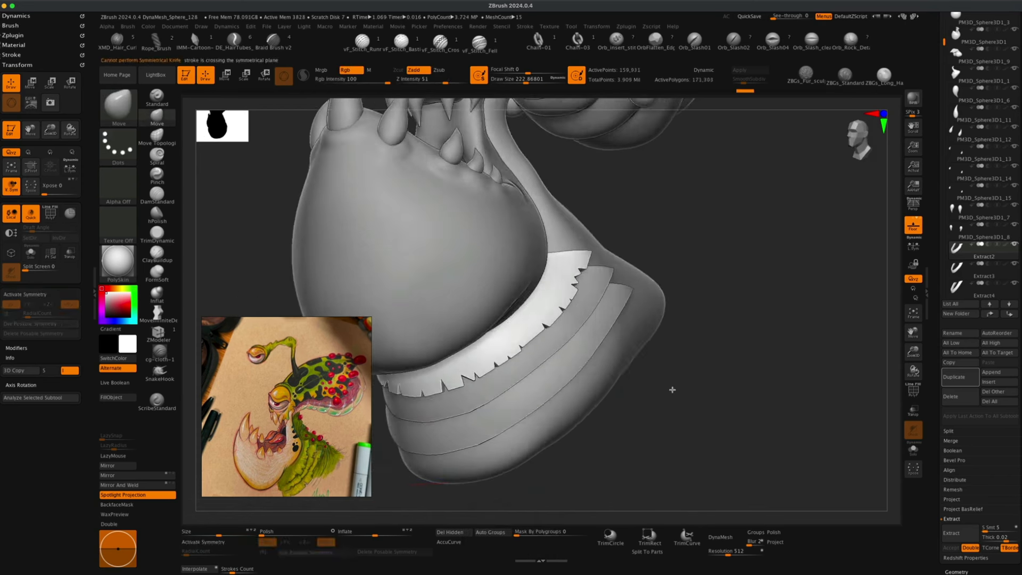
{"action": "left_click_drag", "start_coordinate": [673, 389], "coordinate": [646, 408]}
{"action": "left_click", "coordinate": [551, 341], "text": "alt"}
{"action": "left_click_drag", "start_coordinate": [605, 492], "coordinate": [540, 426], "text": "shift+super"}
{"action": "left_click_drag", "start_coordinate": [548, 490], "coordinate": [506, 433], "text": "shift+super"}
{"action": "left_click", "coordinate": [602, 314], "text": "alt"}
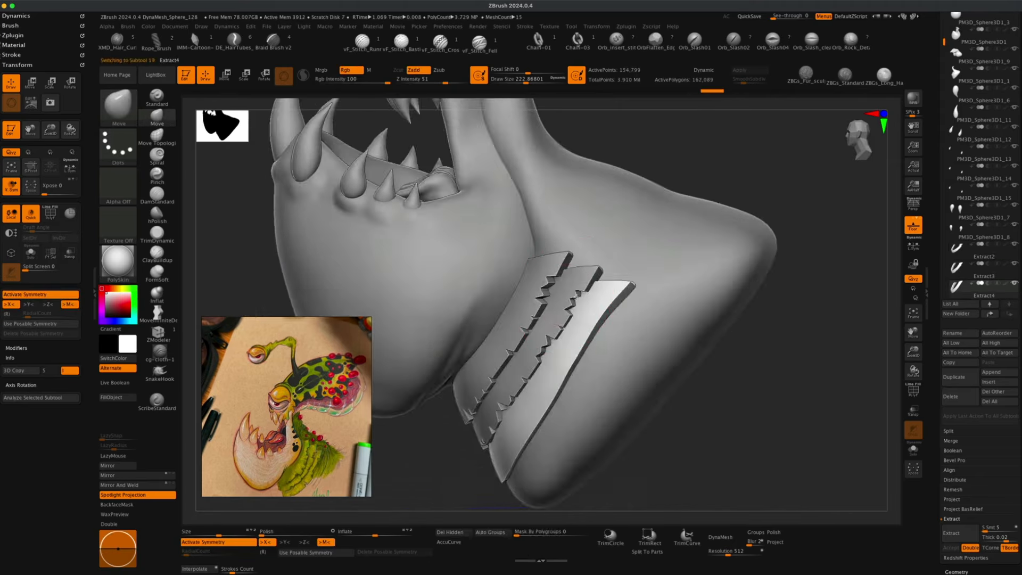
Refine the jagged bands and their edges with the Move and DamStandard brushes.
{"action": "left_click_drag", "start_coordinate": [734, 397], "coordinate": [559, 337], "text": "shift+super"}
{"action": "left_click_drag", "start_coordinate": [622, 468], "coordinate": [497, 425], "text": "shift+super"}
{"action": "mouse_move", "coordinate": [723, 399]}
{"action": "left_mouse_down", "text": "alt"}
{"action": "mouse_move", "coordinate": [714, 325]}
{"action": "mouse_move", "coordinate": [692, 394]}
{"action": "mouse_move", "coordinate": [713, 415]}
{"action": "left_mouse_up", "text": "alt"}
{"action": "left_click", "coordinate": [582, 362], "text": "alt"}
{"action": "left_click", "coordinate": [157, 194]}
{"action": "left_click_drag", "start_coordinate": [735, 341], "coordinate": [692, 325]}
{"action": "left_click_drag", "start_coordinate": [601, 277], "coordinate": [559, 366]}
{"action": "mouse_move", "coordinate": [729, 346]}
{"action": "left_mouse_down"}
{"action": "mouse_move", "coordinate": [707, 301]}
{"action": "mouse_move", "coordinate": [665, 298]}
{"action": "mouse_move", "coordinate": [756, 330]}
{"action": "mouse_move", "coordinate": [713, 383]}
{"action": "mouse_move", "coordinate": [707, 325]}
{"action": "mouse_move", "coordinate": [691, 344]}
{"action": "left_mouse_up"}
{"action": "key", "text": "p"}
{"action": "left_click", "coordinate": [445, 383], "text": "alt"}
{"action": "left_click", "coordinate": [157, 116]}
Orbit around the whole creature to review the head and collar bands against the concept.
{"action": "key", "text": "alt+super+z"}
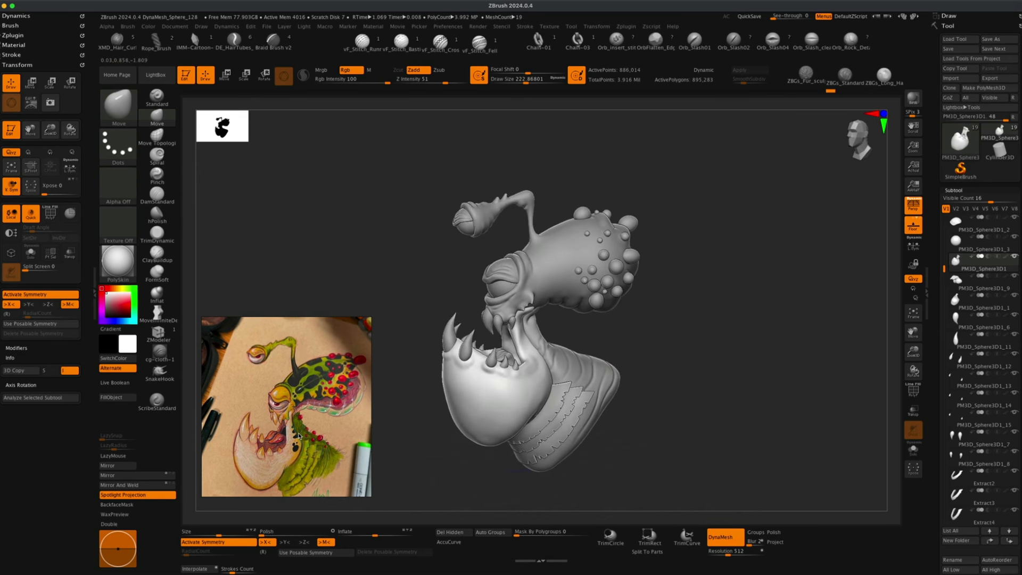
{"action": "left_click_drag", "start_coordinate": [430, 427], "coordinate": [412, 444], "text": "alt"}
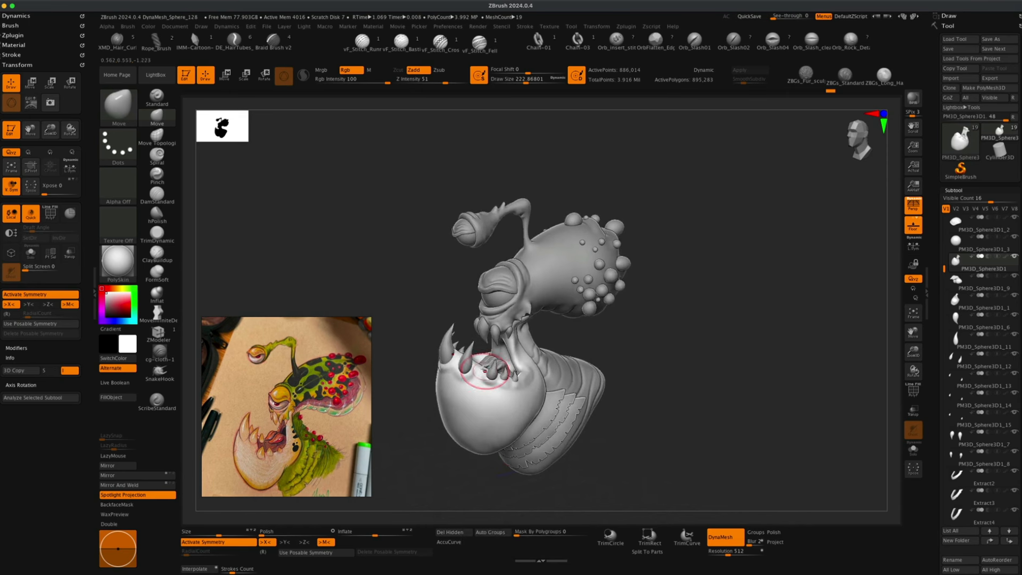
{"action": "left_click_drag", "start_coordinate": [410, 408], "coordinate": [389, 381]}
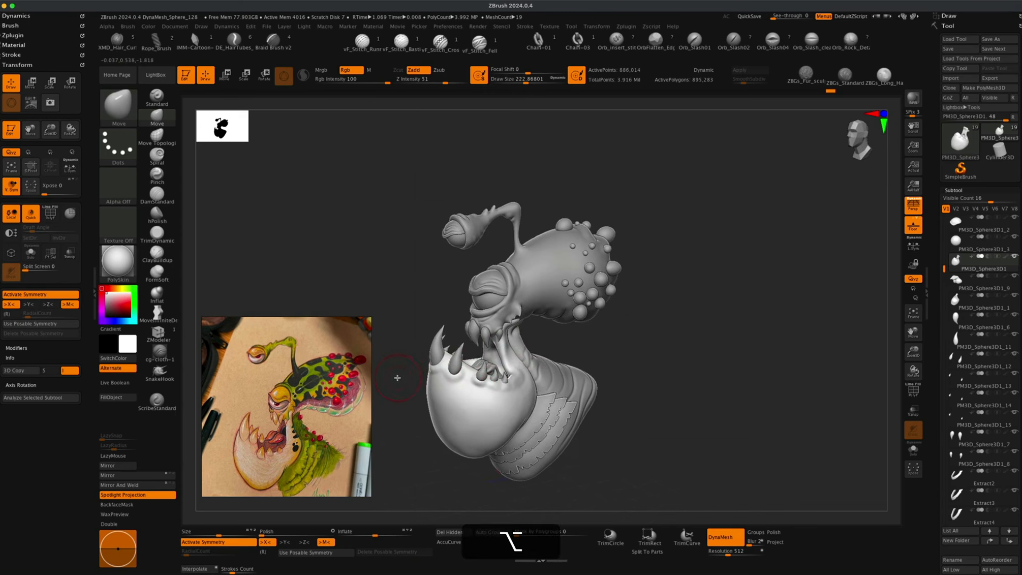
{"action": "left_click_drag", "start_coordinate": [653, 338], "coordinate": [650, 344], "text": "alt"}
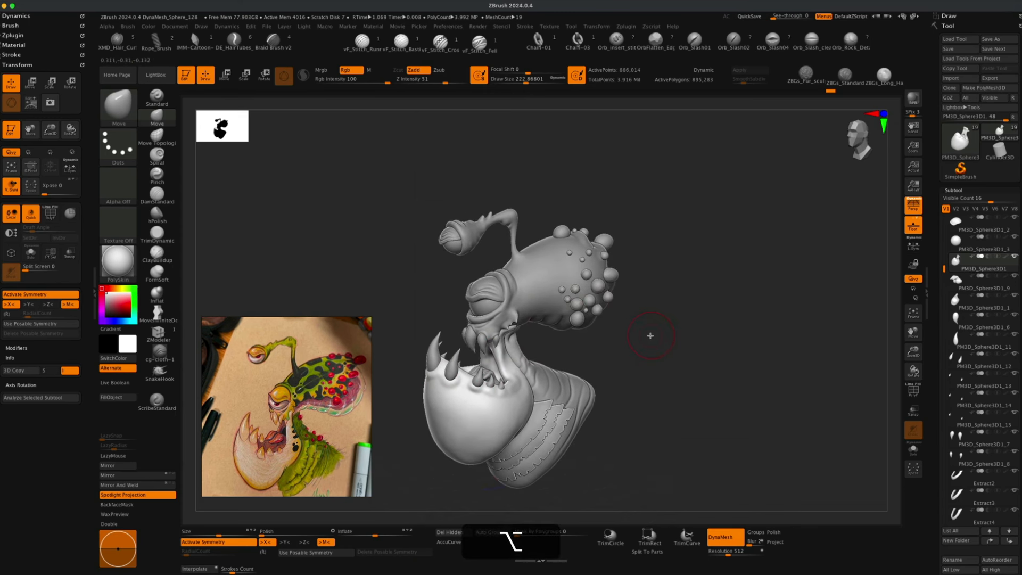
{"action": "left_click_drag", "start_coordinate": [419, 314], "coordinate": [417, 312]}
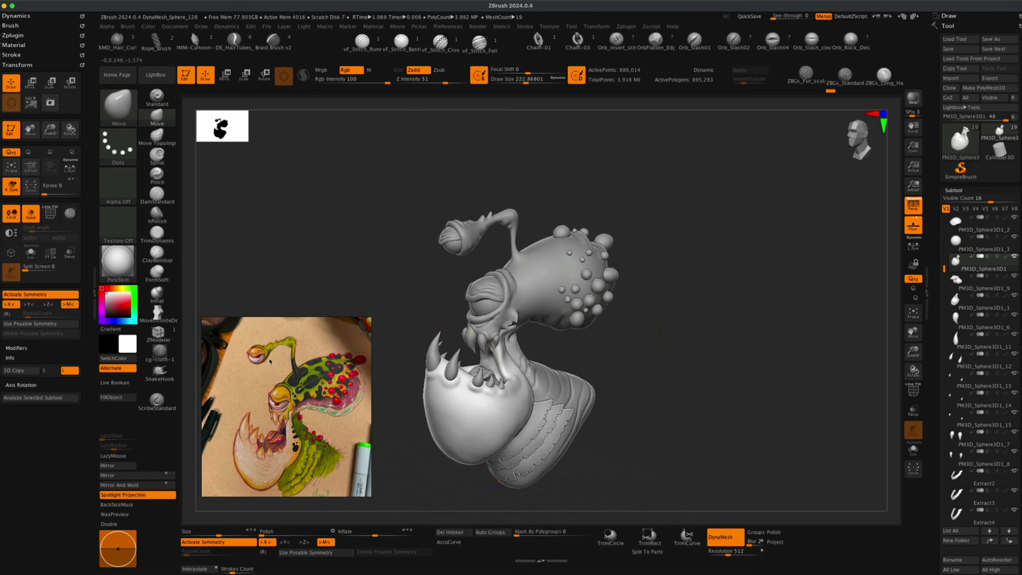
{"action": "left_click_drag", "start_coordinate": [377, 277], "coordinate": [387, 277]}
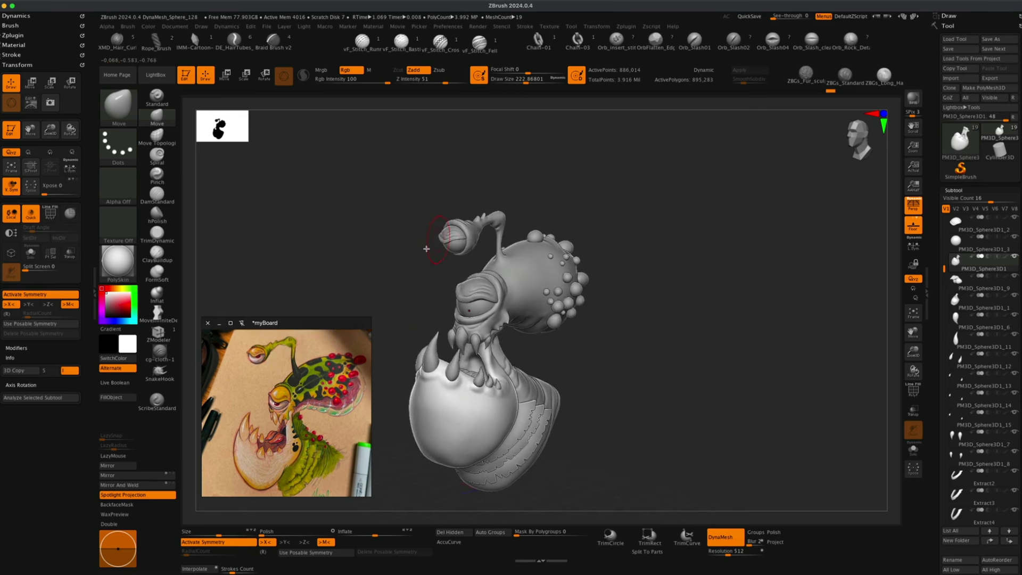
Orbit around the jaw and throat to compare the jagged collar bands with the concept drawing.
{"action": "left_click_drag", "start_coordinate": [426, 249], "coordinate": [446, 241]}
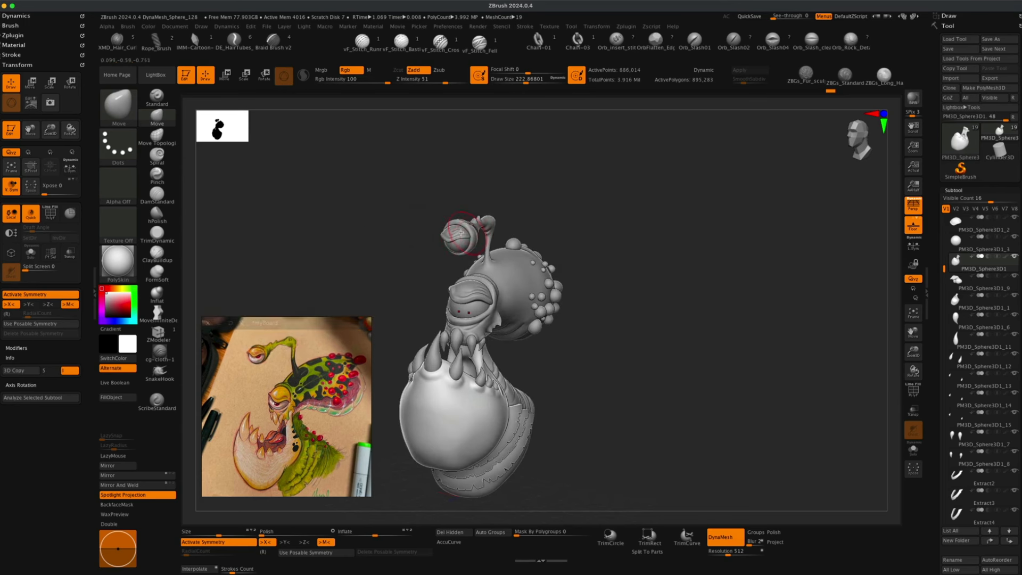
{"action": "left_click_drag", "start_coordinate": [396, 280], "coordinate": [476, 258], "text": "alt"}
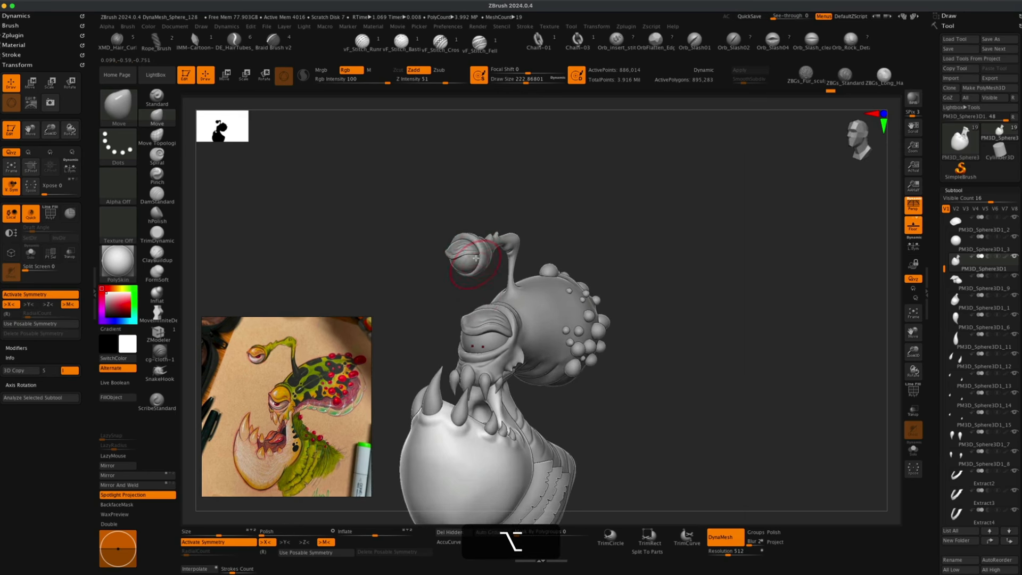
{"action": "left_click_drag", "start_coordinate": [455, 299], "coordinate": [457, 279]}
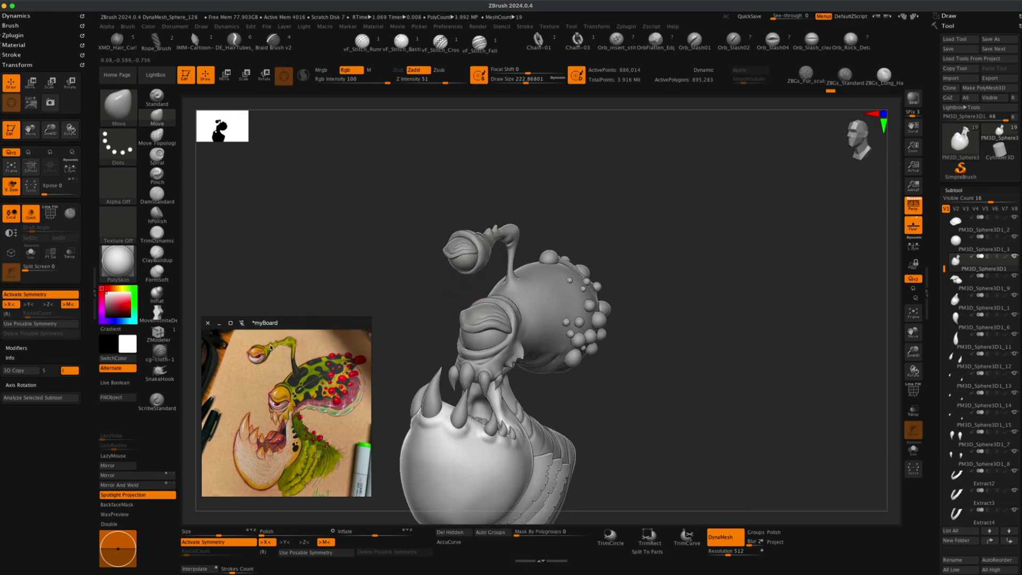
{"action": "left_click_drag", "start_coordinate": [413, 306], "coordinate": [391, 315]}
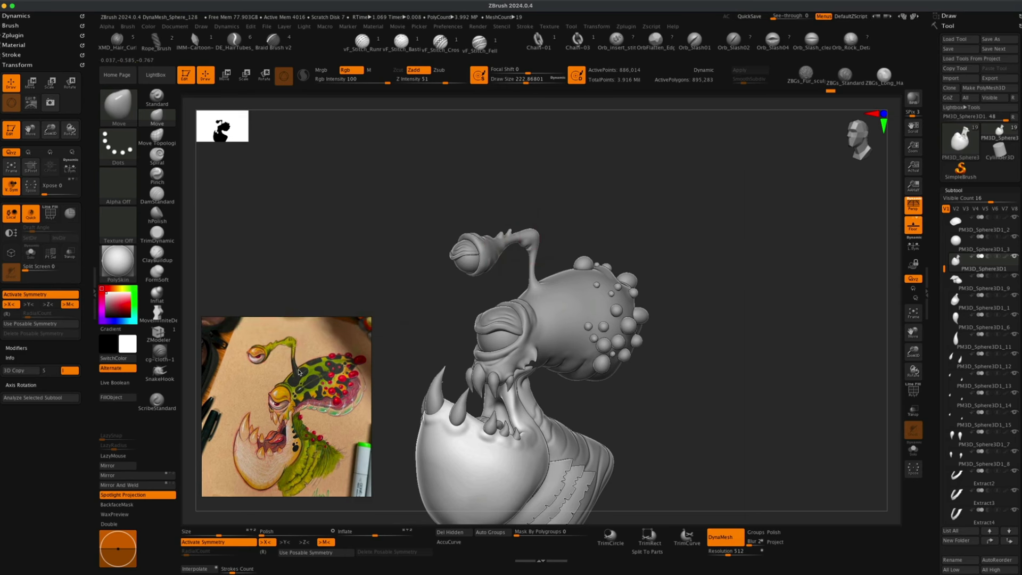
{"action": "mouse_move", "coordinate": [456, 306]}
{"action": "left_mouse_down", "text": "alt"}
{"action": "mouse_move", "coordinate": [441, 315]}
{"action": "mouse_move", "coordinate": [450, 319]}
{"action": "left_mouse_up", "text": "alt"}
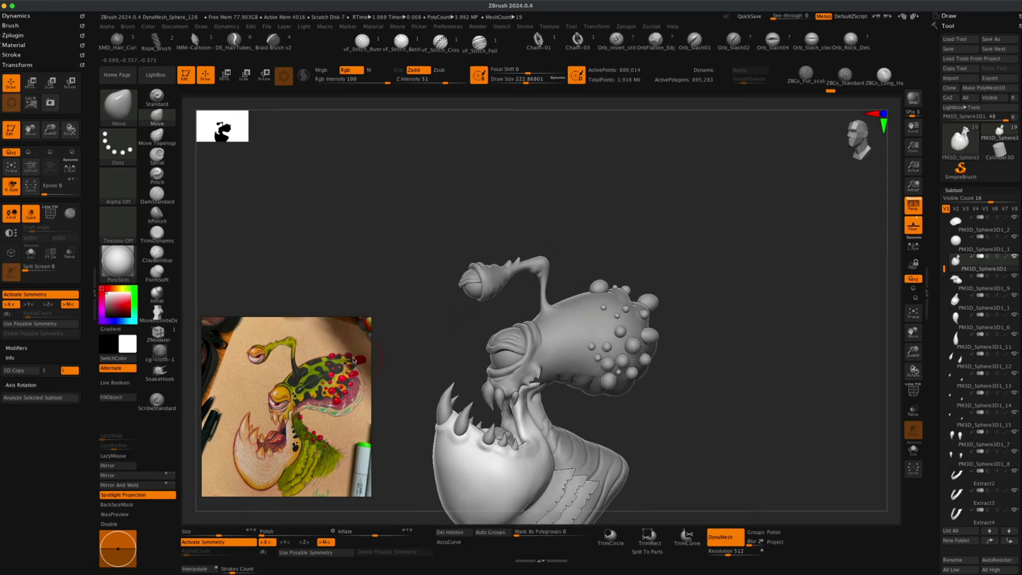
{"action": "left_click_drag", "start_coordinate": [727, 293], "coordinate": [692, 286], "text": "alt"}
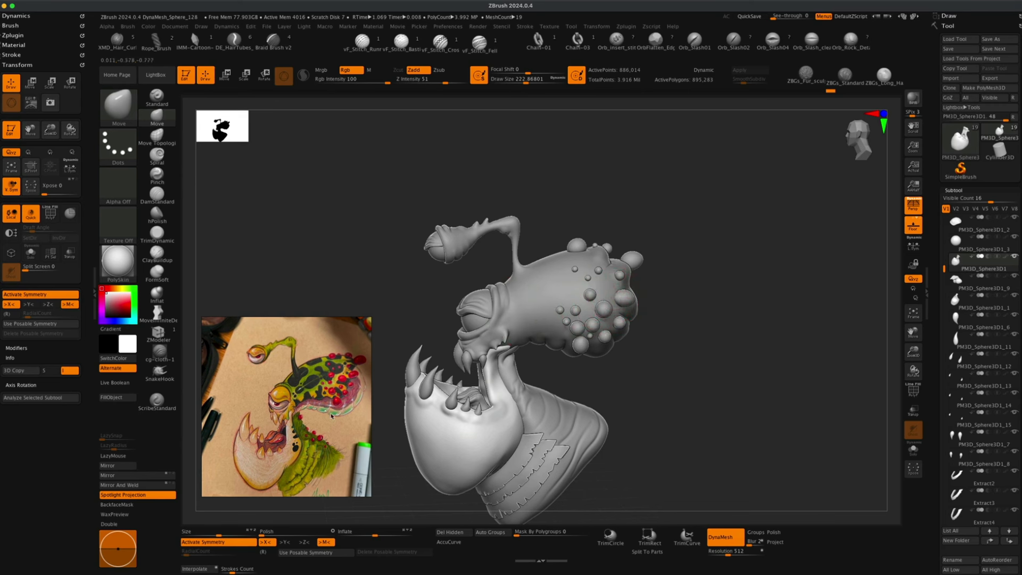
{"action": "left_click_drag", "start_coordinate": [657, 338], "coordinate": [634, 303]}
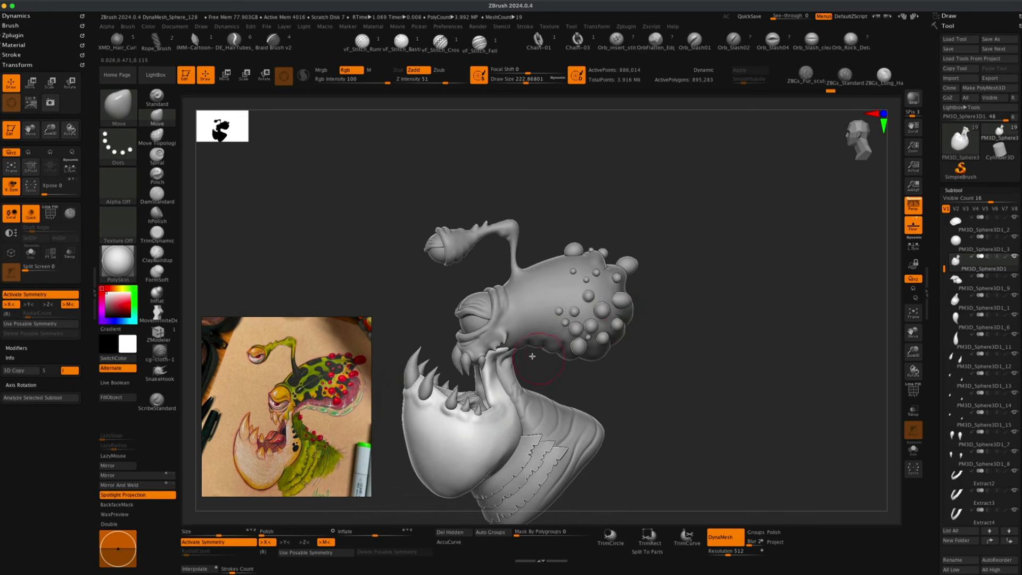
{"action": "left_click_drag", "start_coordinate": [585, 371], "coordinate": [479, 388]}
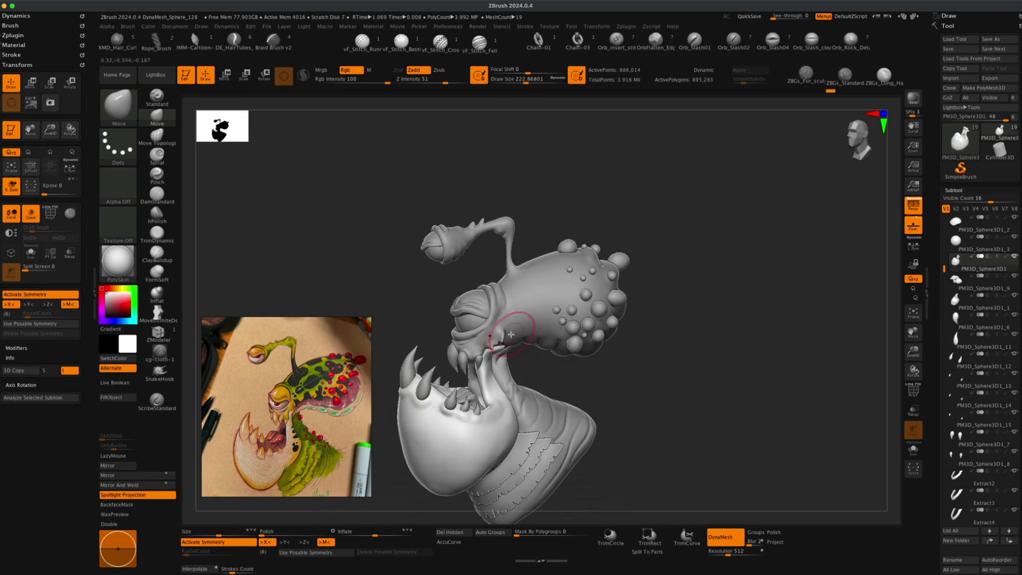
{"action": "mouse_move", "coordinate": [536, 356]}
{"action": "left_mouse_down", "text": "alt"}
{"action": "mouse_move", "coordinate": [534, 337]}
{"action": "mouse_move", "coordinate": [543, 354]}
{"action": "left_mouse_up", "text": "alt"}
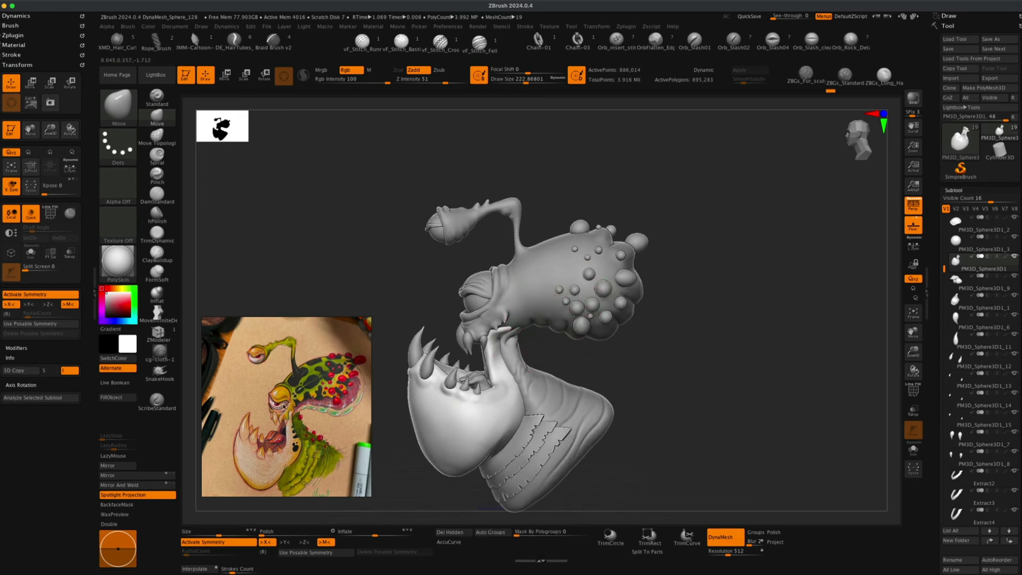
{"action": "mouse_move", "coordinate": [426, 347]}
{"action": "left_mouse_down"}
{"action": "mouse_move", "coordinate": [544, 347]}
{"action": "mouse_move", "coordinate": [522, 335]}
{"action": "left_mouse_up"}
{"action": "left_click_drag", "start_coordinate": [460, 297], "coordinate": [423, 299]}
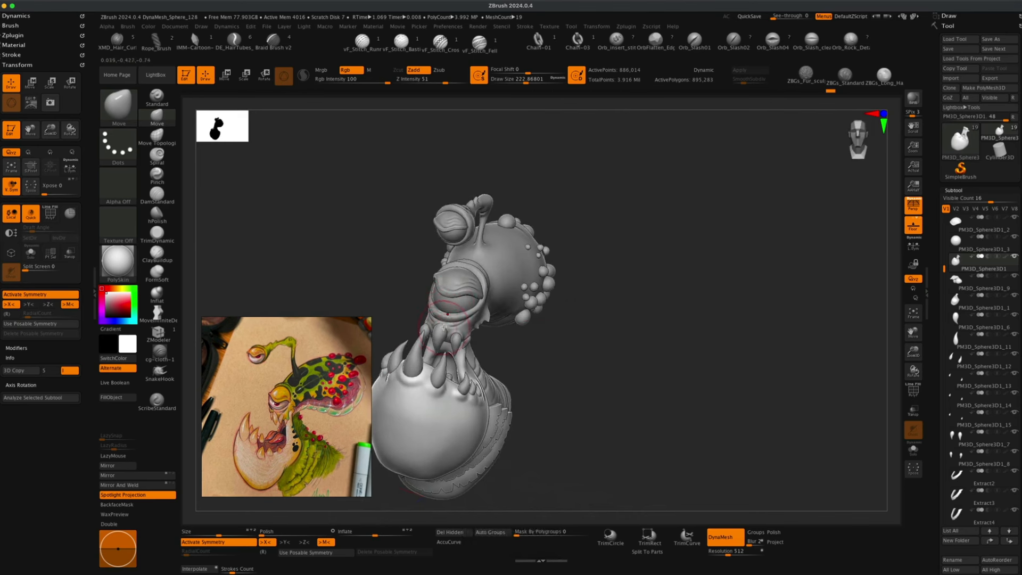
{"action": "mouse_move", "coordinate": [401, 312]}
{"action": "left_mouse_down", "text": "alt"}
{"action": "mouse_move", "coordinate": [419, 297]}
{"action": "mouse_move", "coordinate": [407, 295]}
{"action": "left_mouse_up", "text": "alt"}
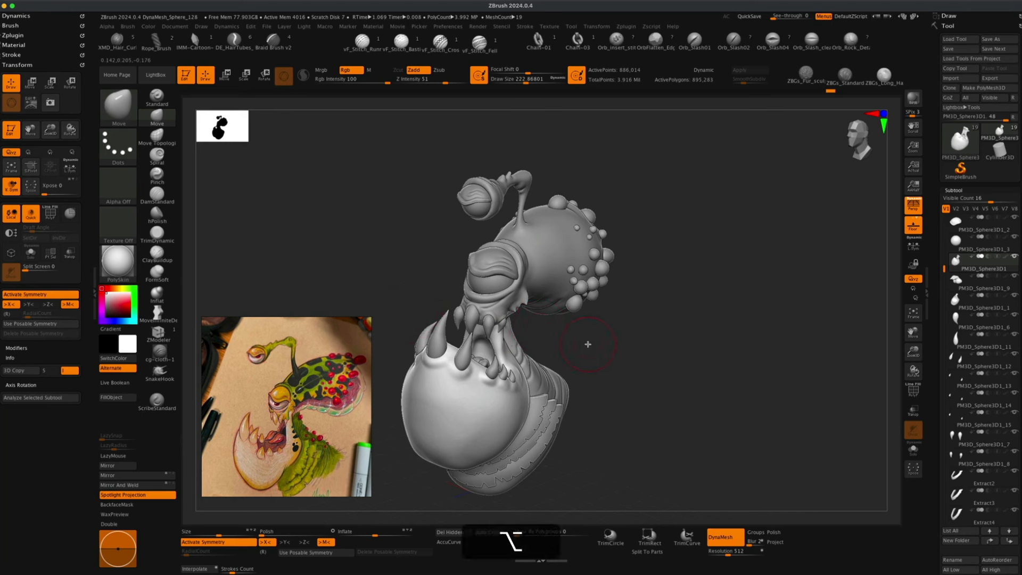
{"action": "left_click_drag", "start_coordinate": [586, 347], "coordinate": [582, 336], "text": "alt"}
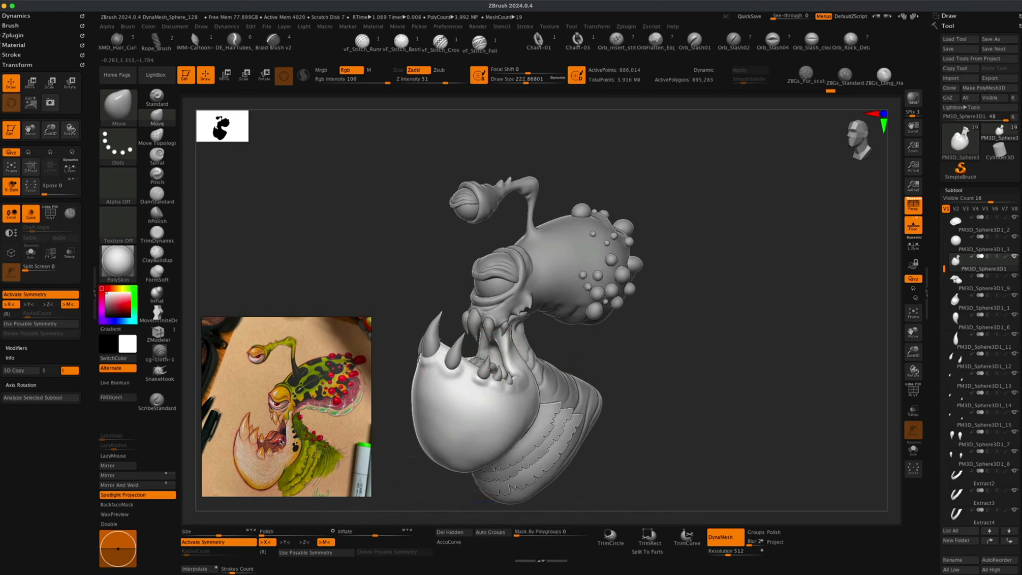
{"action": "mouse_move", "coordinate": [402, 433]}
{"action": "left_mouse_down", "text": "alt"}
{"action": "mouse_move", "coordinate": [401, 402]}
{"action": "mouse_move", "coordinate": [398, 413]}
{"action": "mouse_move", "coordinate": [421, 422]}
{"action": "left_mouse_up", "text": "alt"}
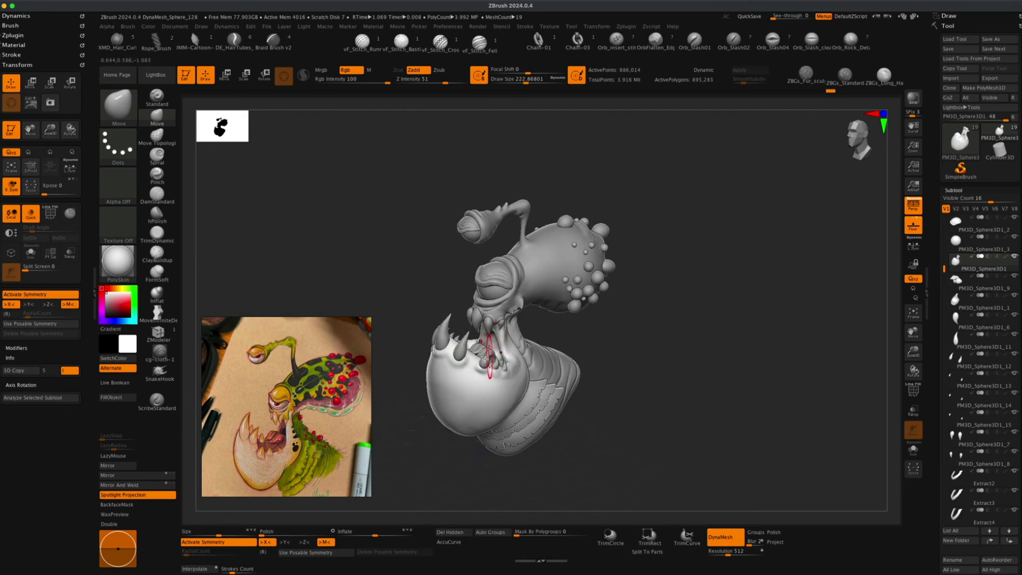
{"action": "left_click_drag", "start_coordinate": [408, 447], "coordinate": [405, 424]}
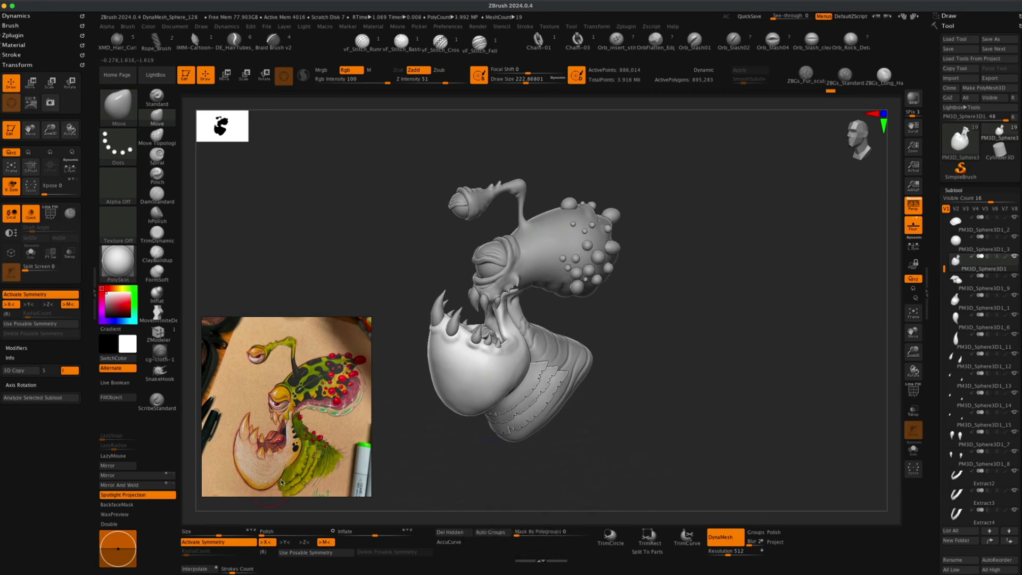
{"action": "left_click_drag", "start_coordinate": [412, 430], "coordinate": [463, 402]}
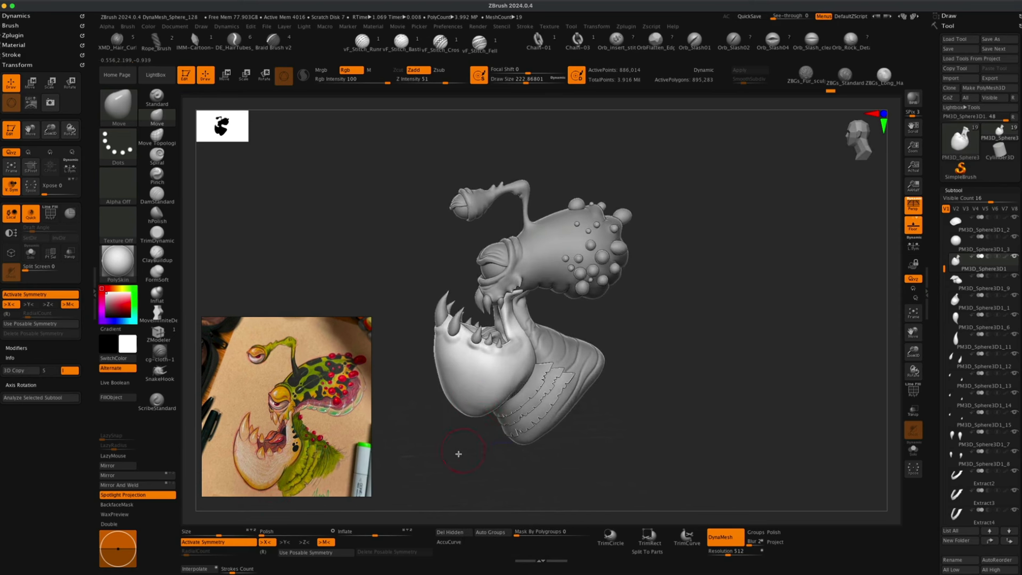
{"action": "left_click_drag", "start_coordinate": [456, 452], "coordinate": [465, 440]}
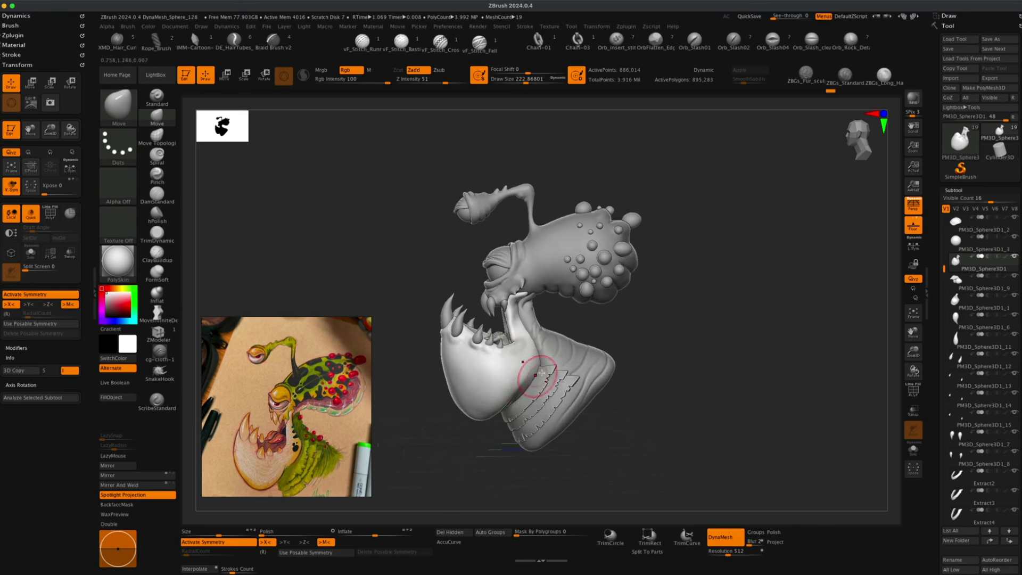
{"action": "mouse_move", "coordinate": [603, 331]}
{"action": "left_mouse_down", "text": "alt"}
{"action": "mouse_move", "coordinate": [636, 328]}
{"action": "mouse_move", "coordinate": [589, 301]}
{"action": "left_mouse_up", "text": "alt"}
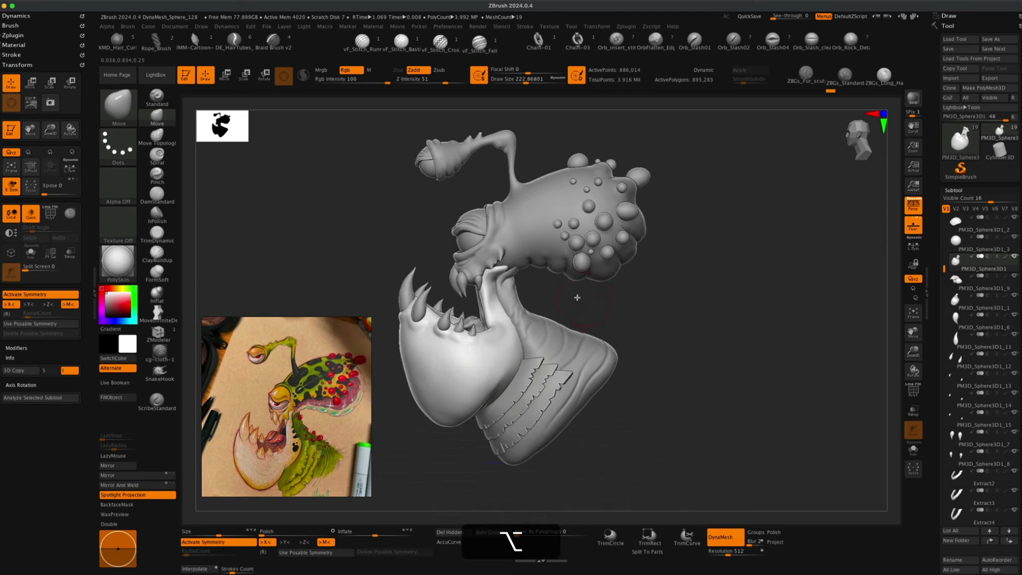
Select the upper collar band subtool and inspect it from several angles around the throat.
{"action": "left_click", "coordinate": [524, 366], "text": "alt"}
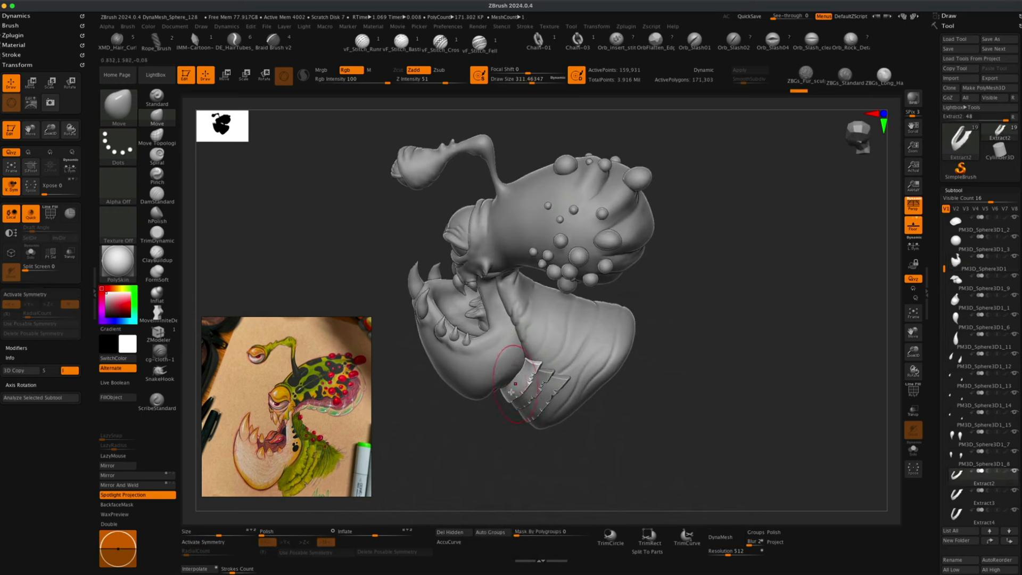
{"action": "right_click_drag", "start_coordinate": [511, 392], "coordinate": [523, 359]}
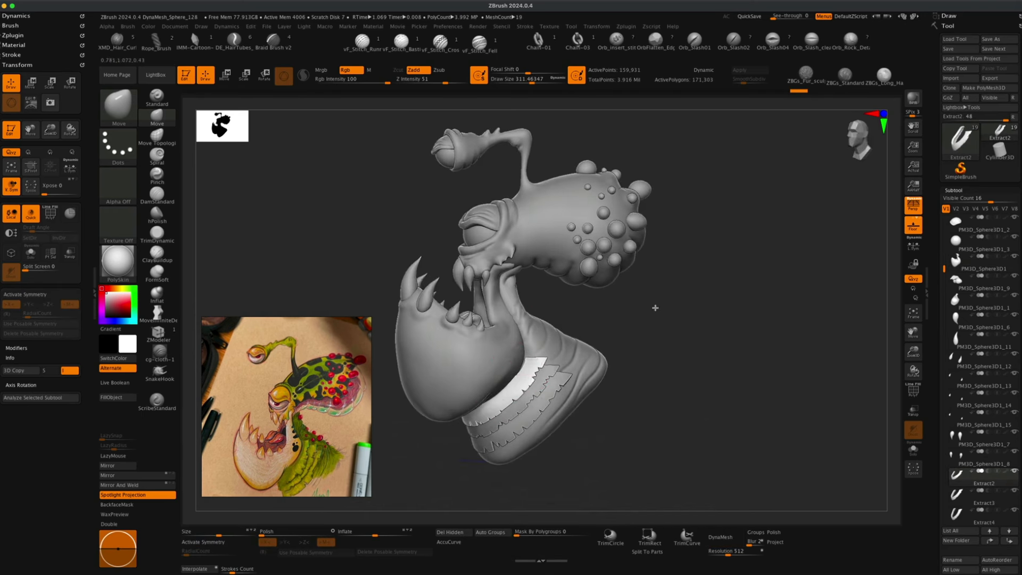
{"action": "mouse_move", "coordinate": [655, 307]}
{"action": "right_mouse_down"}
{"action": "mouse_move", "coordinate": [664, 323]}
{"action": "mouse_move", "coordinate": [649, 360]}
{"action": "mouse_move", "coordinate": [606, 363]}
{"action": "mouse_move", "coordinate": [586, 346]}
{"action": "mouse_move", "coordinate": [513, 342]}
{"action": "right_mouse_up"}
{"action": "mouse_move", "coordinate": [650, 273]}
{"action": "right_mouse_down"}
{"action": "mouse_move", "coordinate": [657, 254]}
{"action": "mouse_move", "coordinate": [685, 277]}
{"action": "right_mouse_up"}
{"action": "mouse_move", "coordinate": [685, 278]}
{"action": "left_mouse_down", "text": "shift"}
{"action": "mouse_move", "coordinate": [695, 303]}
{"action": "mouse_move", "coordinate": [685, 257]}
{"action": "mouse_move", "coordinate": [698, 324]}
{"action": "mouse_move", "coordinate": [679, 343]}
{"action": "mouse_move", "coordinate": [666, 333]}
{"action": "mouse_move", "coordinate": [661, 365]}
{"action": "mouse_move", "coordinate": [523, 371]}
{"action": "left_mouse_up", "text": "shift"}
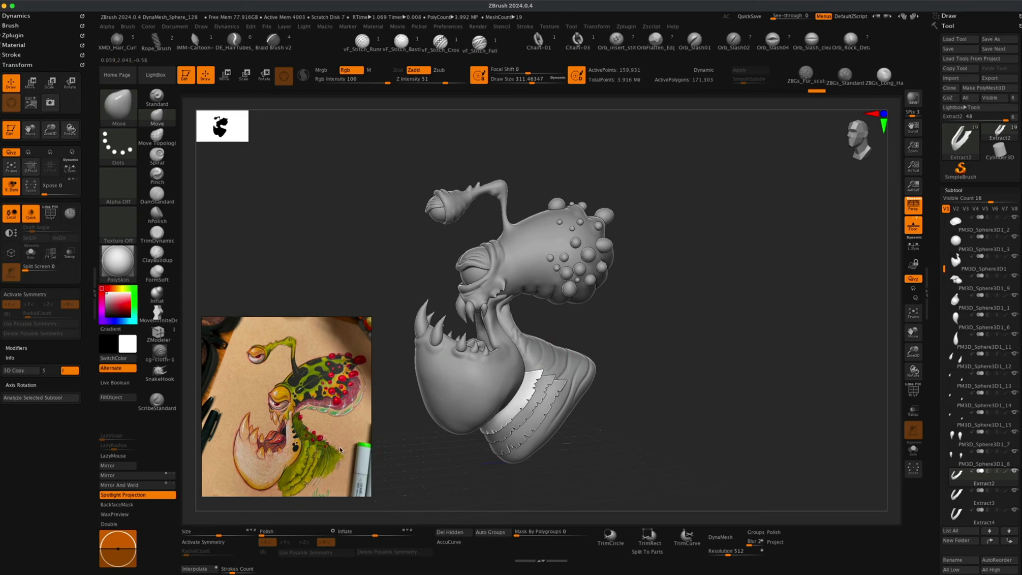
{"action": "left_click_drag", "start_coordinate": [592, 331], "coordinate": [542, 333]}
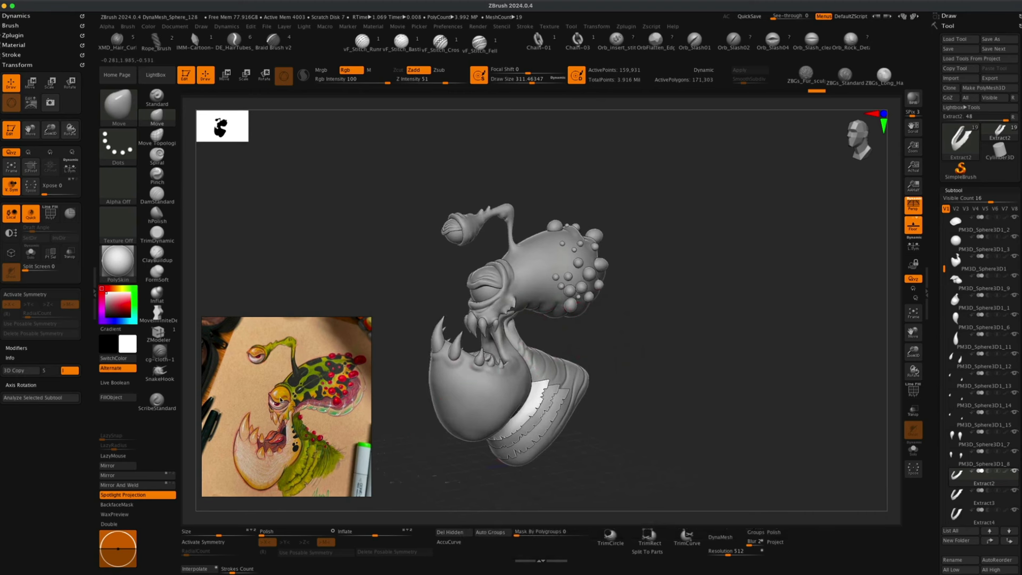
{"action": "mouse_move", "coordinate": [427, 444]}
{"action": "left_mouse_down"}
{"action": "mouse_move", "coordinate": [410, 468]}
{"action": "mouse_move", "coordinate": [411, 454]}
{"action": "left_mouse_up"}
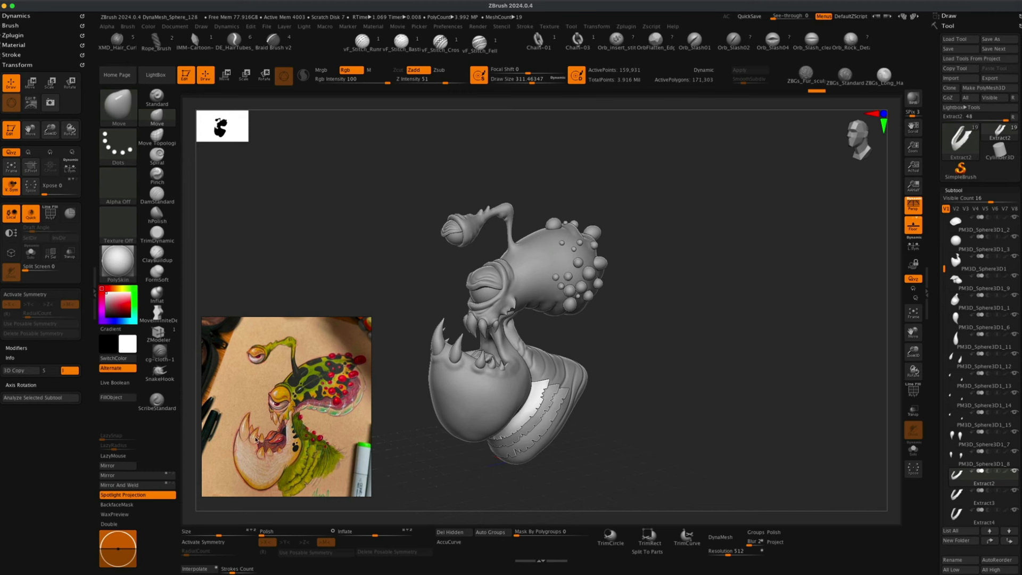
{"action": "left_click_drag", "start_coordinate": [408, 404], "coordinate": [414, 401], "text": "alt"}
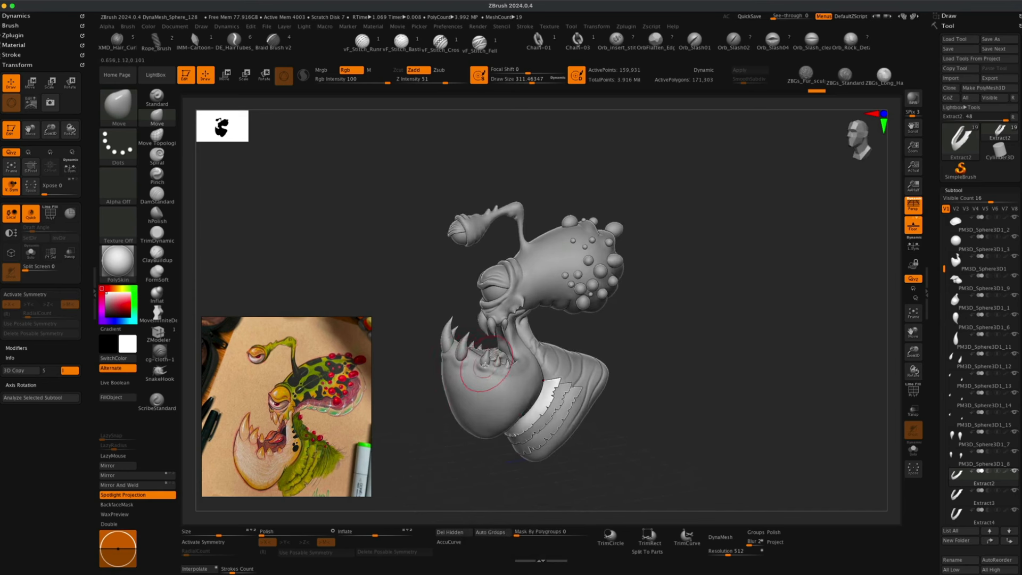
{"action": "left_click_drag", "start_coordinate": [624, 322], "coordinate": [653, 335]}
{"action": "left_click", "coordinate": [913, 99]}
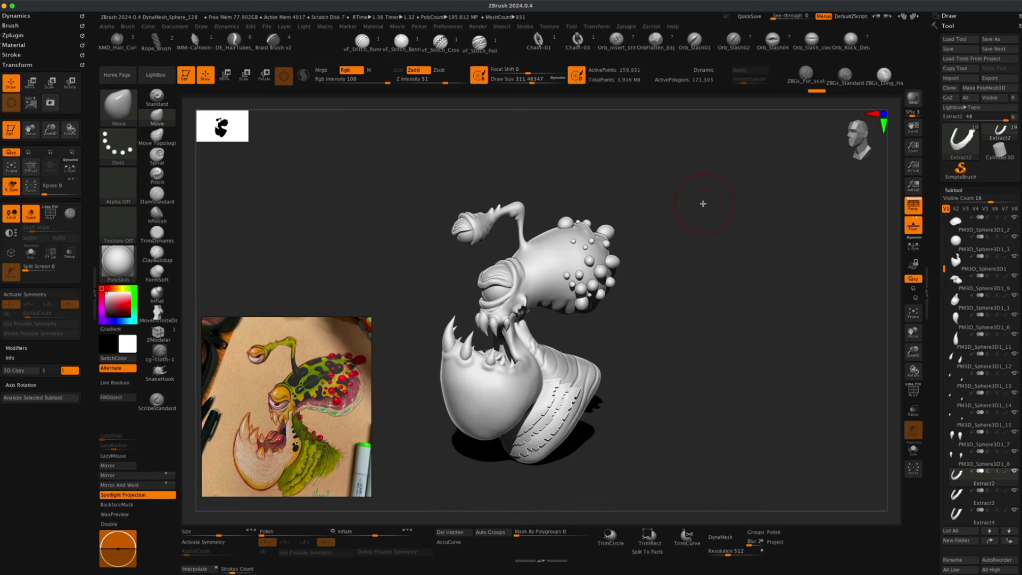
{"action": "left_click_drag", "start_coordinate": [710, 324], "coordinate": [711, 331], "text": "alt"}
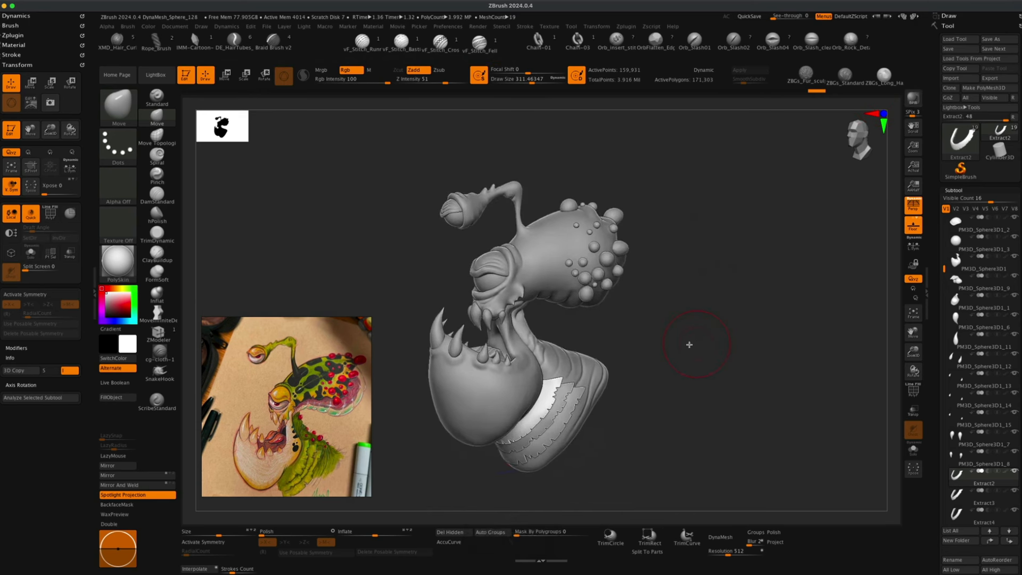
Select the main head subtool and turn off DynaMesh for it.
{"action": "left_click", "coordinate": [560, 356], "text": "alt"}
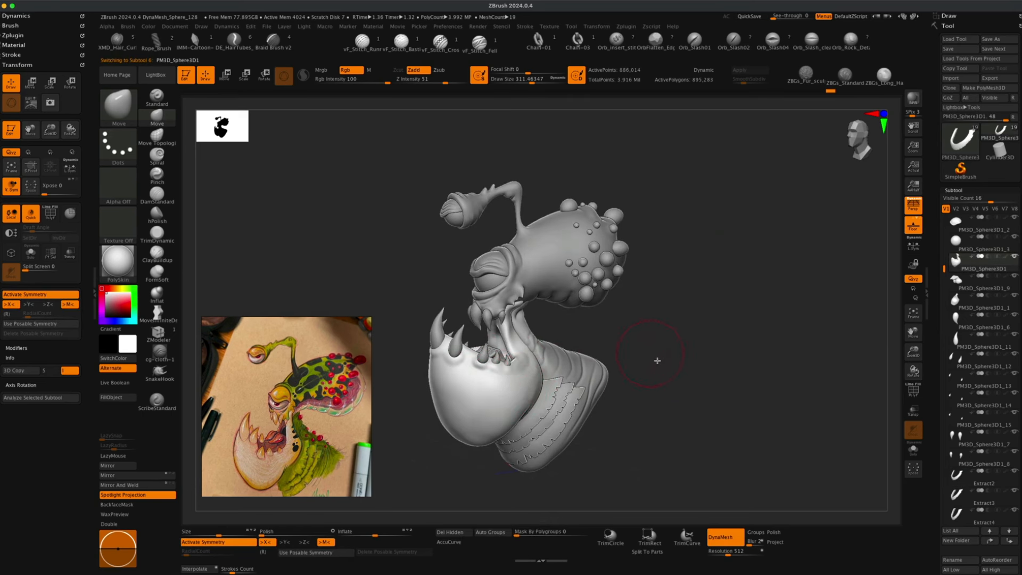
{"action": "left_click", "coordinate": [725, 536]}
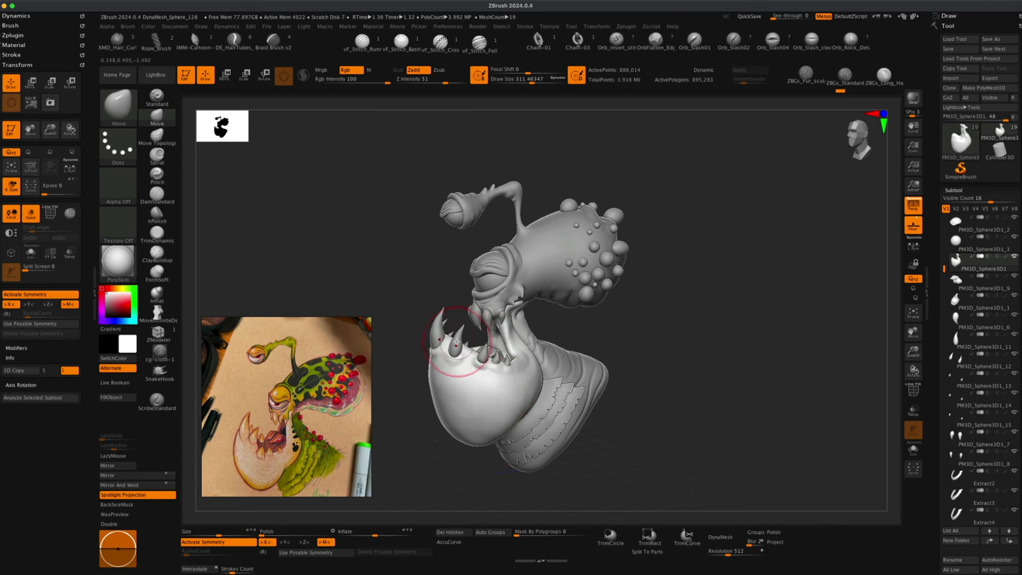
Select the tooth subtool PM3D_Sphere3D1_14 and merge it down with the tooth subtool below it.
{"action": "key", "text": "alt"}
{"action": "left_click", "coordinate": [454, 340], "text": "alt"}
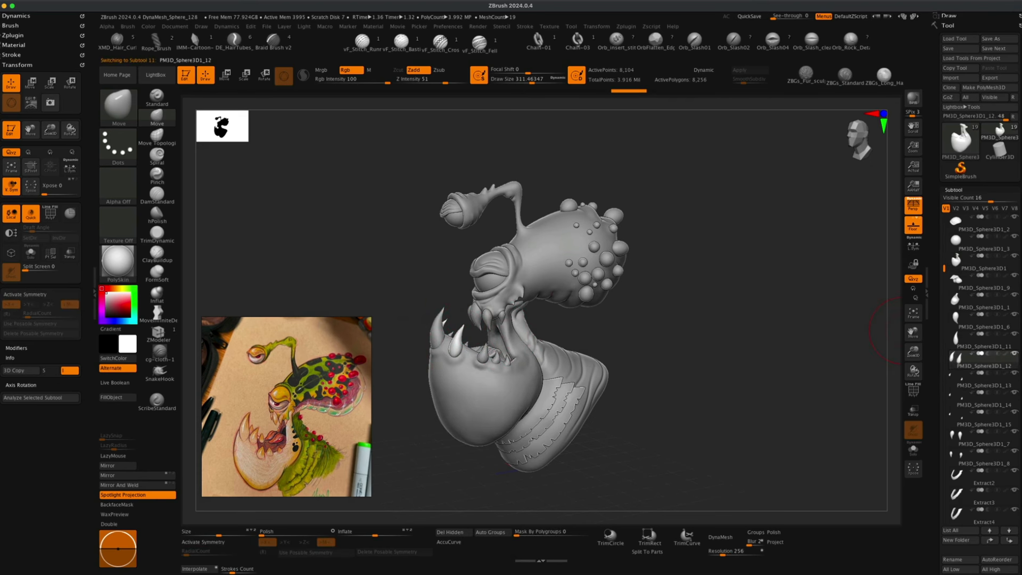
{"action": "scroll", "coordinate": [966, 379], "scroll_direction": "down", "scroll_amount": 5}
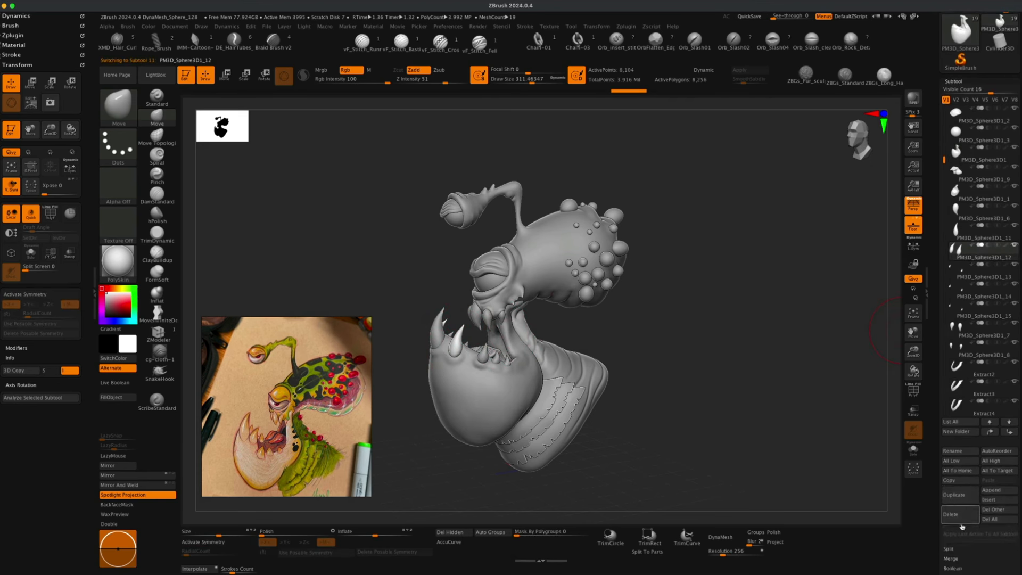
{"action": "left_click", "coordinate": [952, 557]}
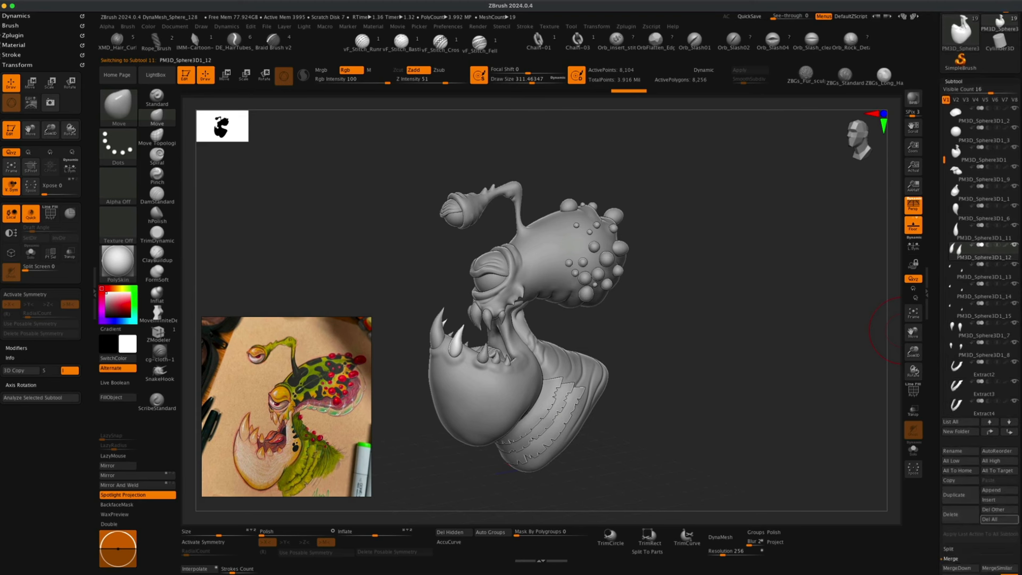
{"action": "scroll", "coordinate": [958, 532], "scroll_direction": "down", "scroll_amount": 4}
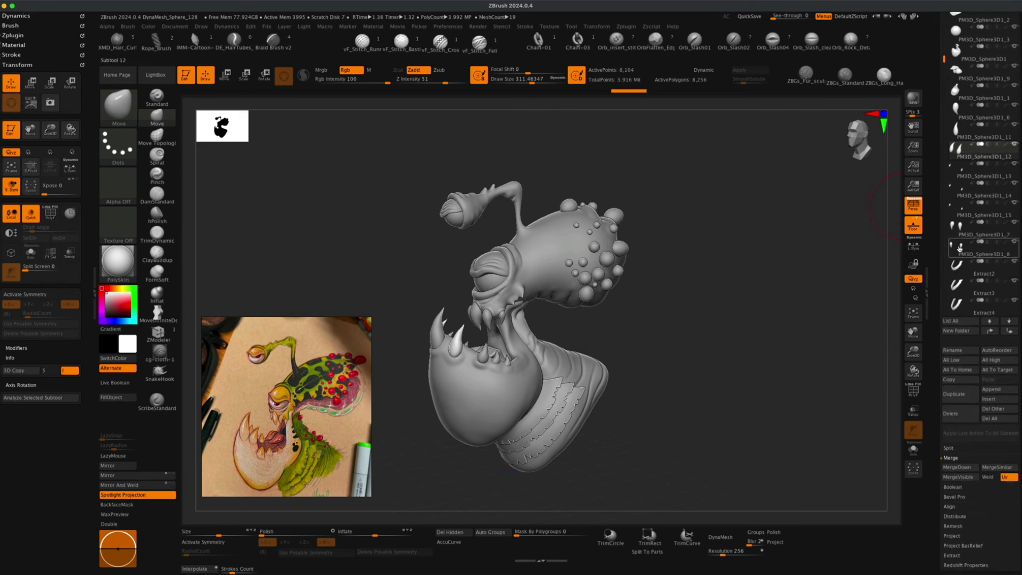
{"action": "mouse_move", "coordinate": [957, 239]}
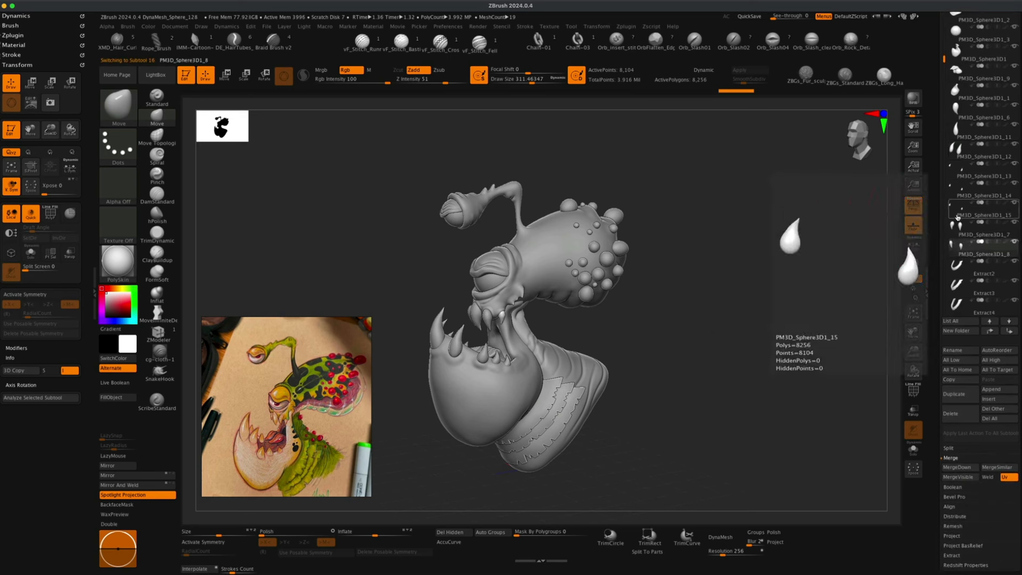
{"action": "mouse_move", "coordinate": [958, 215]}
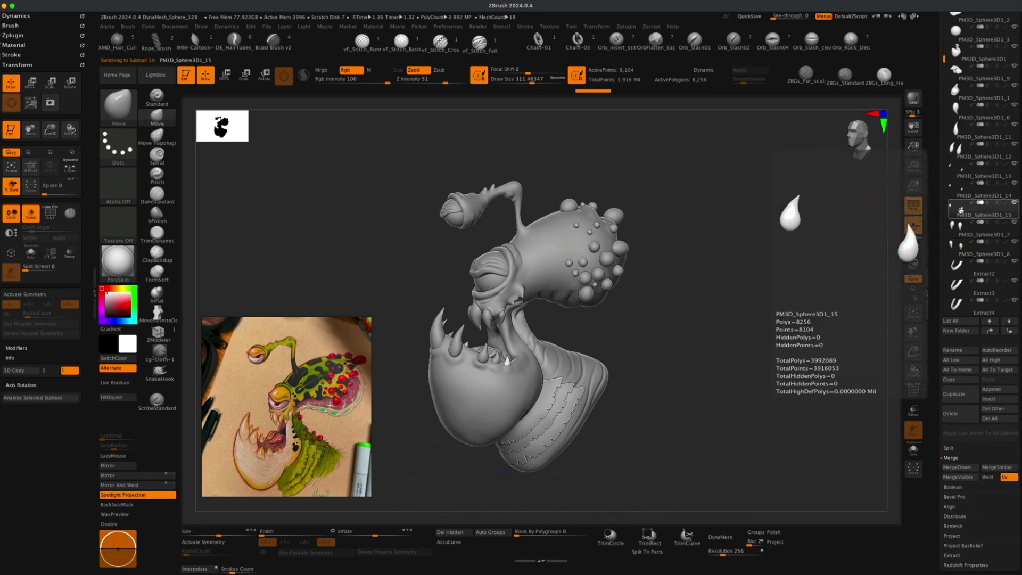
{"action": "left_click", "coordinate": [957, 191]}
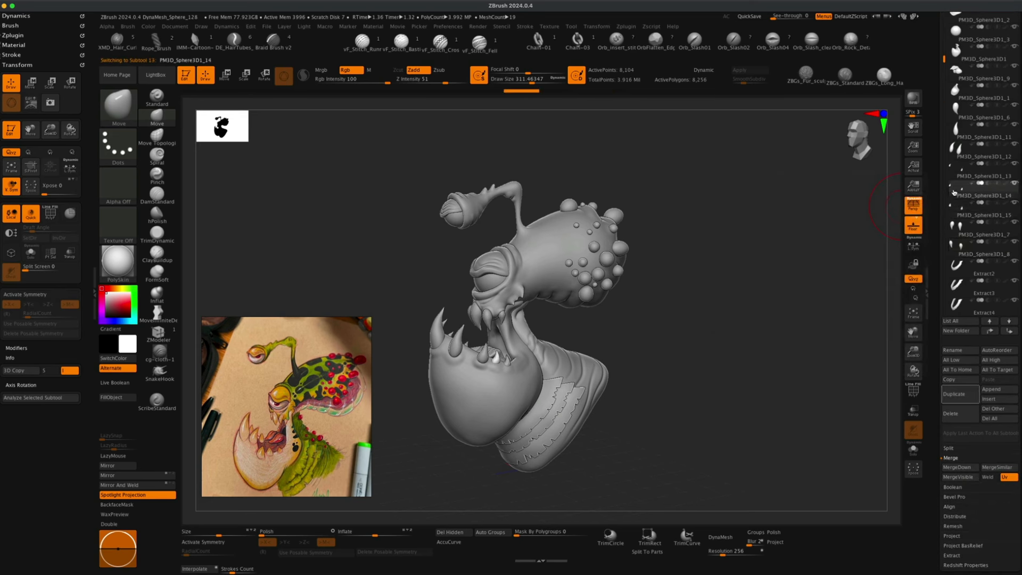
{"action": "left_click", "coordinate": [958, 467]}
{"action": "left_click", "coordinate": [878, 485]}
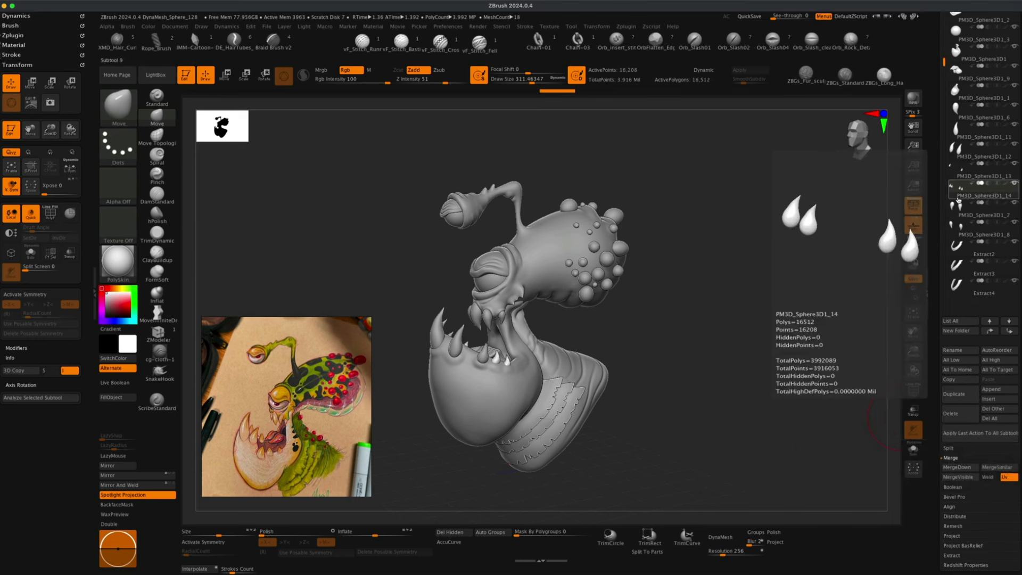
Select the next tooth subtool and merge it down with the subtool below it.
{"action": "left_click", "coordinate": [954, 171]}
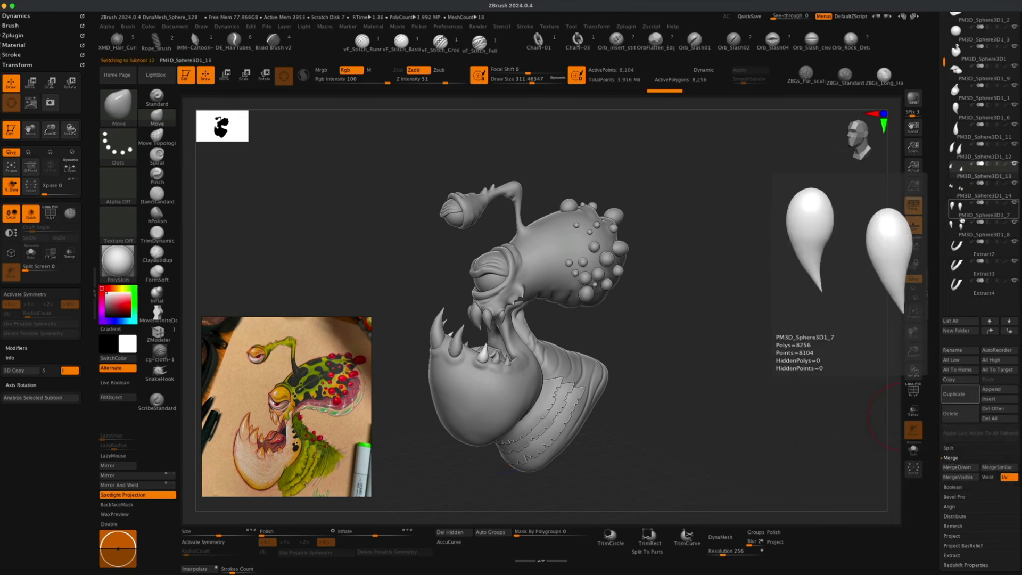
{"action": "left_click", "coordinate": [957, 467]}
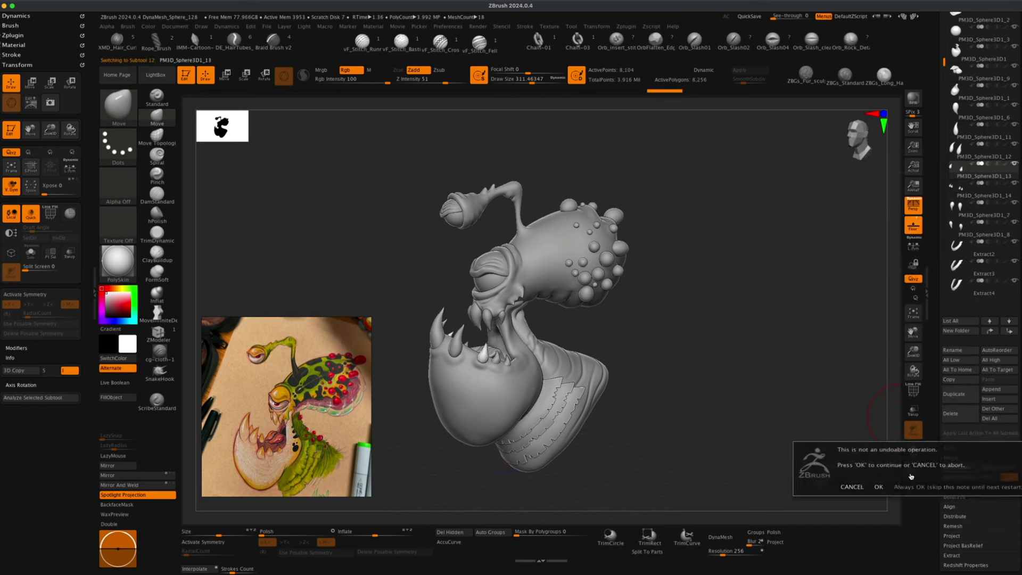
{"action": "left_click", "coordinate": [879, 486]}
Merge two more tooth subtools down into their neighbours below, confirming each merge.
{"action": "left_click", "coordinate": [957, 150]}
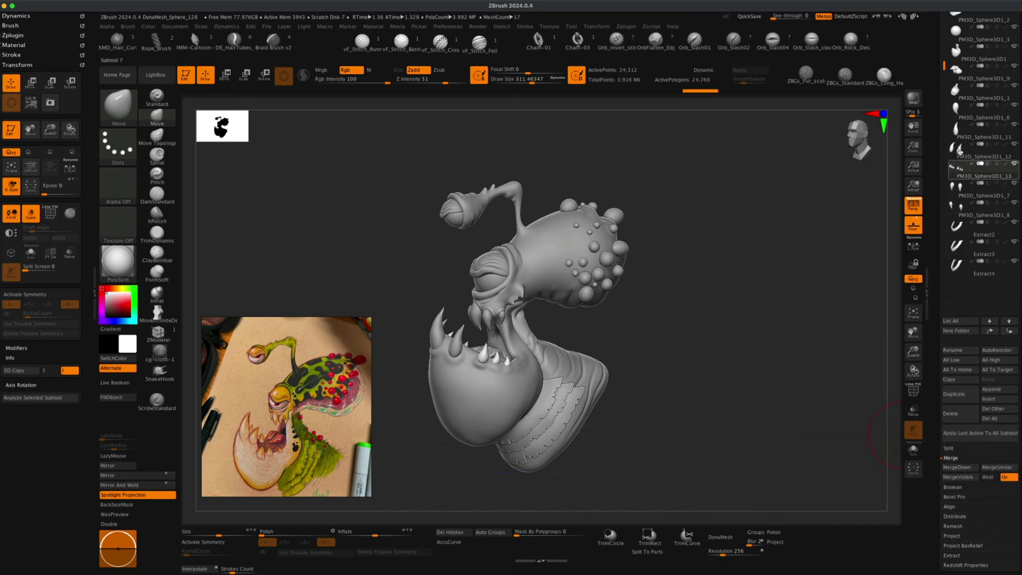
{"action": "left_click", "coordinate": [953, 468]}
{"action": "left_click", "coordinate": [880, 484]}
{"action": "left_click", "coordinate": [949, 148]}
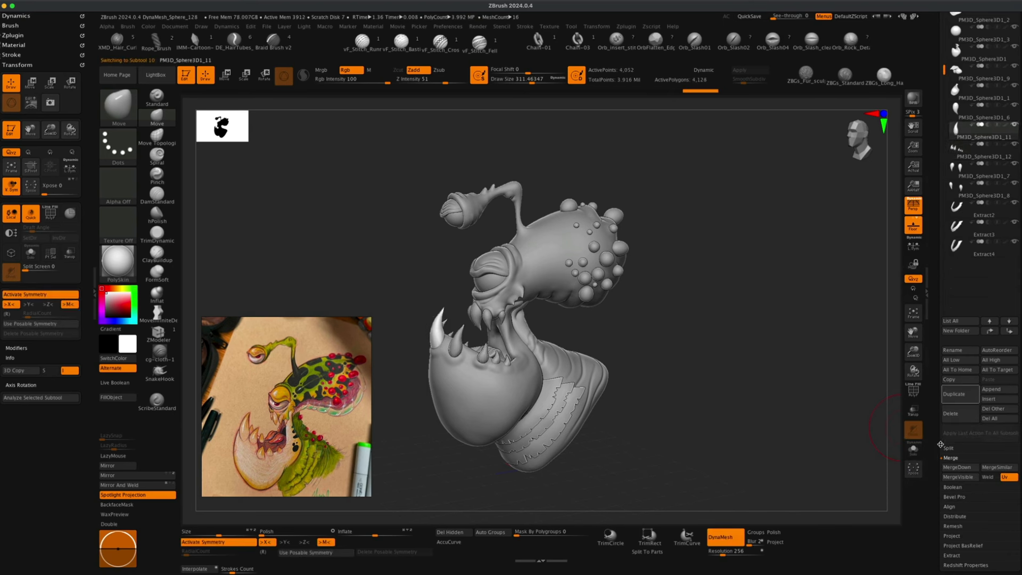
{"action": "left_click", "coordinate": [953, 468]}
{"action": "left_click", "coordinate": [878, 486]}
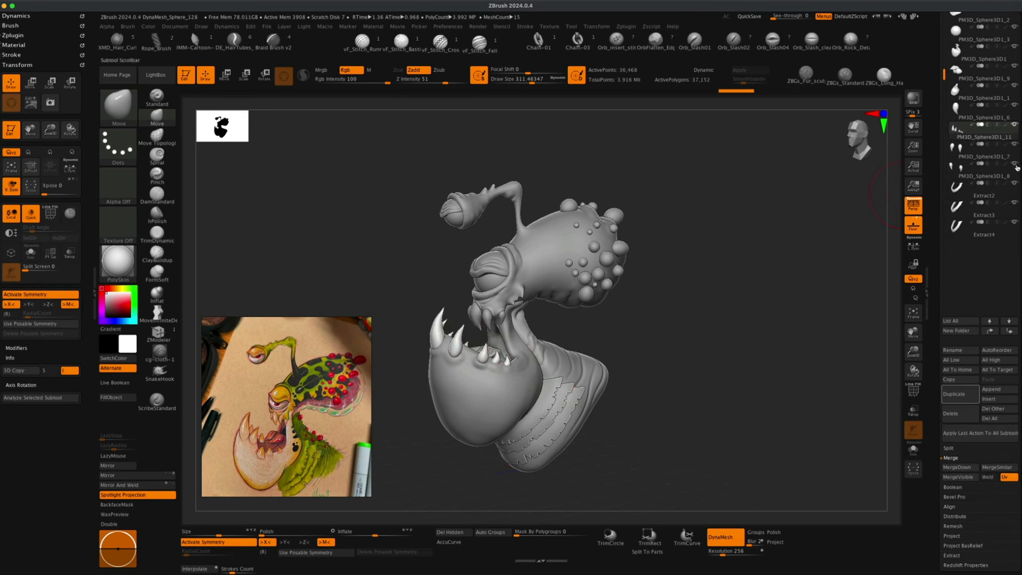
Select the lower jaw subtool, move it up two places in the subtool list and merge it down.
{"action": "scroll", "coordinate": [957, 242], "scroll_direction": "up", "scroll_amount": 3}
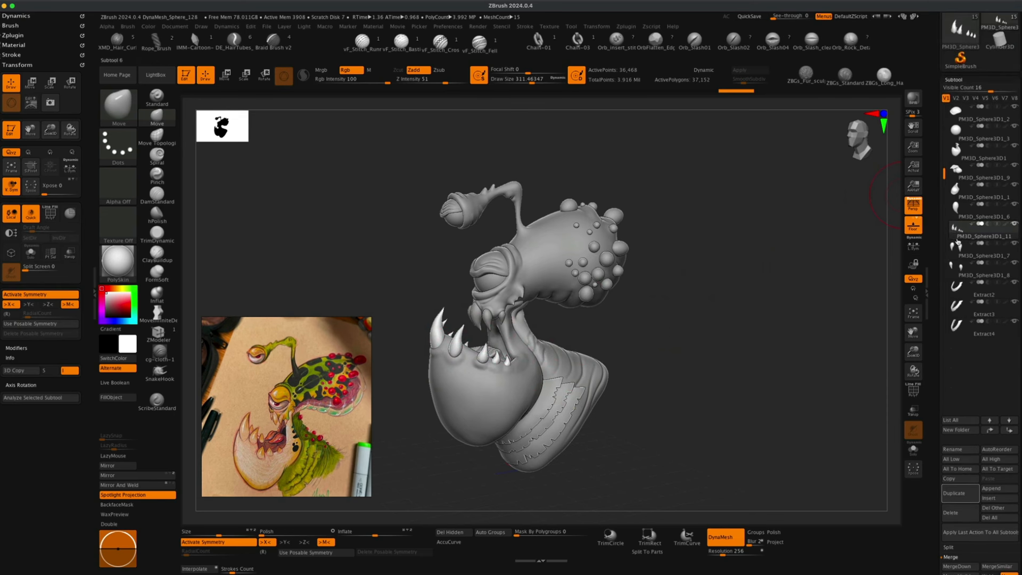
{"action": "left_click", "coordinate": [519, 386], "text": "alt"}
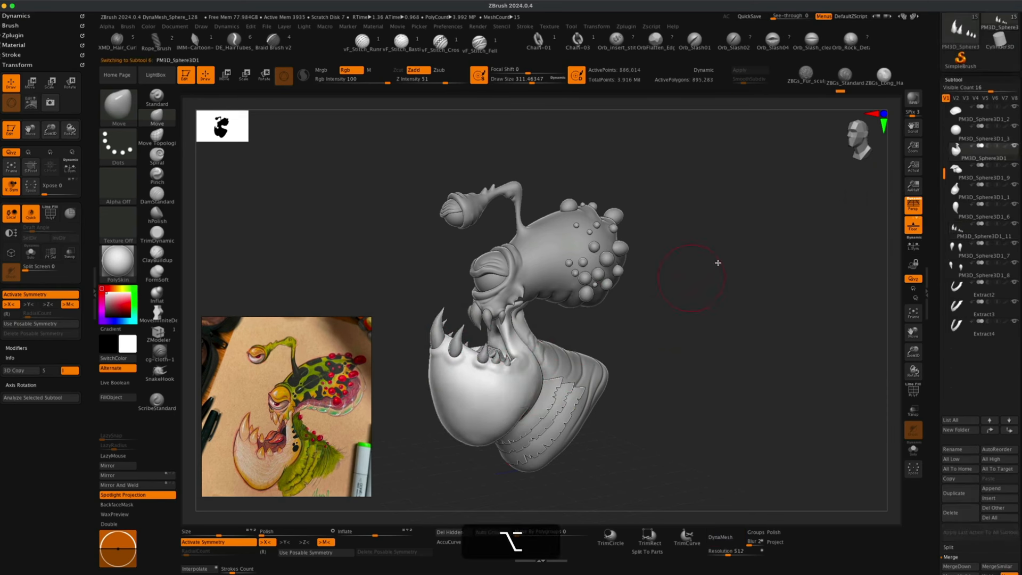
{"action": "left_click", "coordinate": [1010, 431]}
{"action": "left_click", "coordinate": [1010, 431]}
{"action": "left_click", "coordinate": [1010, 431]}
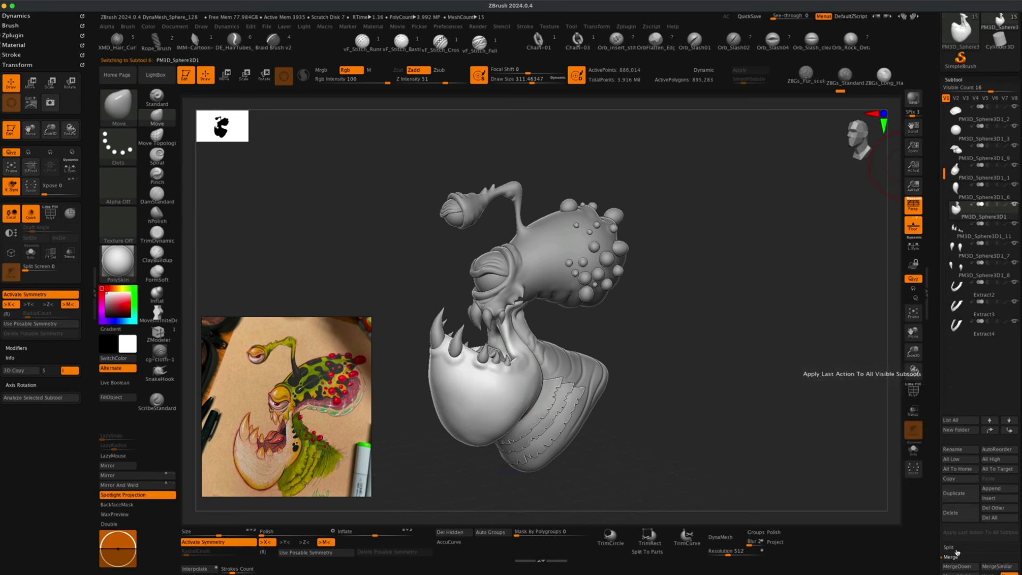
{"action": "left_click", "coordinate": [955, 567]}
{"action": "left_click", "coordinate": [879, 565]}
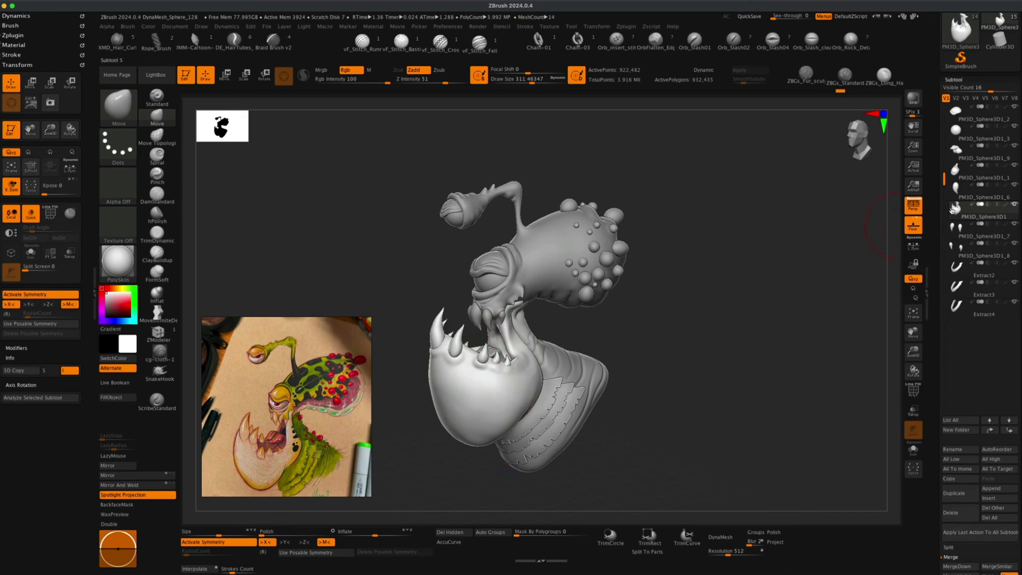
Inspect the merged lower jaw with transparency from several angles and set the brush draw size.
{"action": "left_click", "coordinate": [913, 392]}
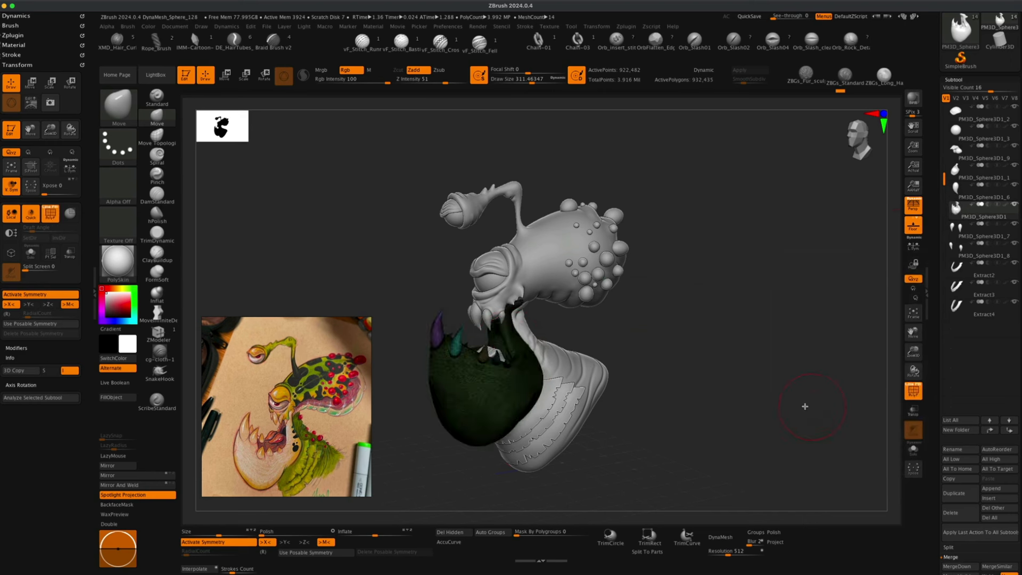
{"action": "left_click_drag", "start_coordinate": [805, 406], "coordinate": [726, 401]}
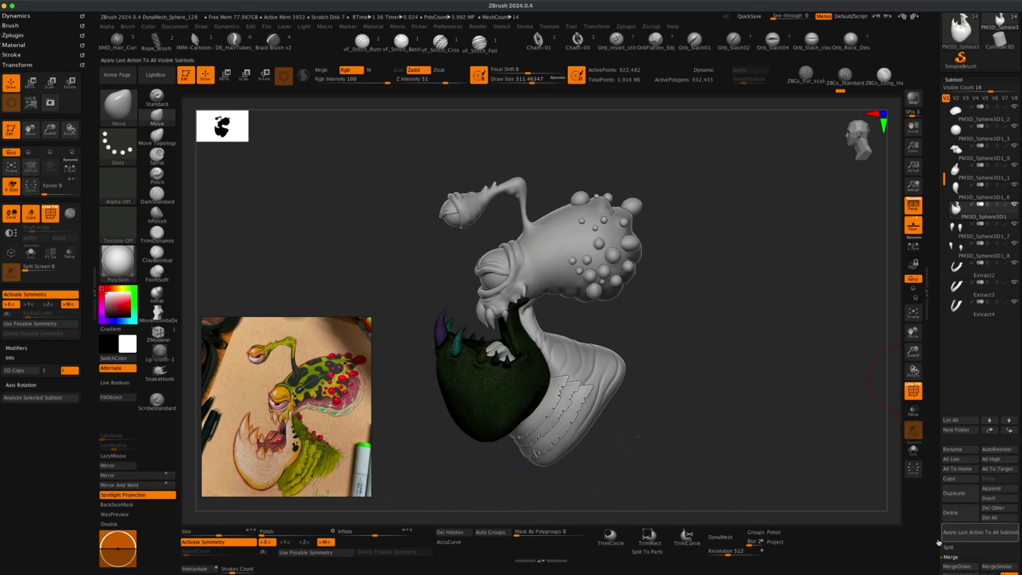
{"action": "mouse_move", "coordinate": [731, 312]}
{"action": "left_mouse_down"}
{"action": "mouse_move", "coordinate": [740, 303]}
{"action": "mouse_move", "coordinate": [744, 317]}
{"action": "left_mouse_up"}
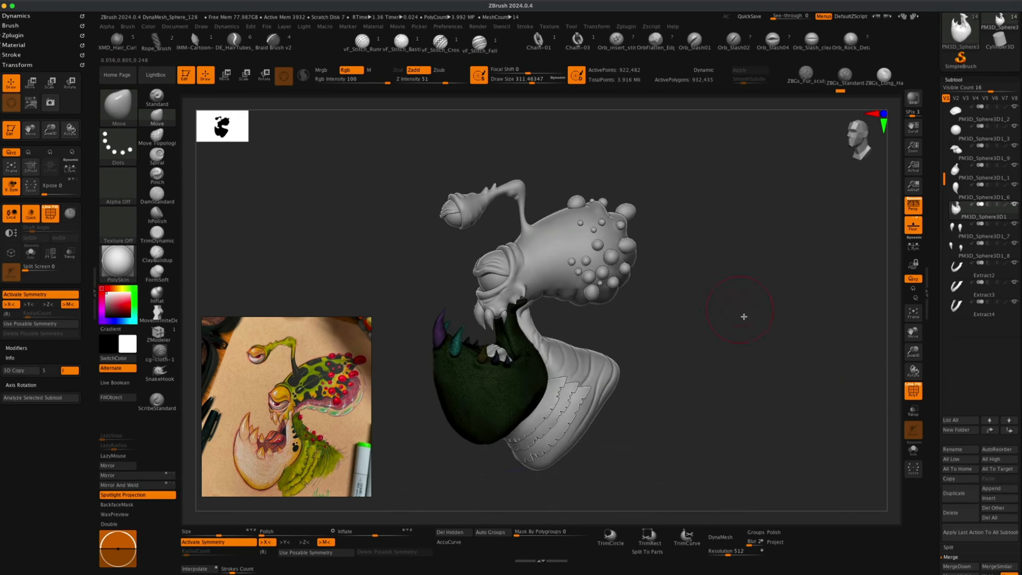
{"action": "left_click", "coordinate": [914, 391]}
{"action": "left_click_drag", "start_coordinate": [748, 392], "coordinate": [710, 340]}
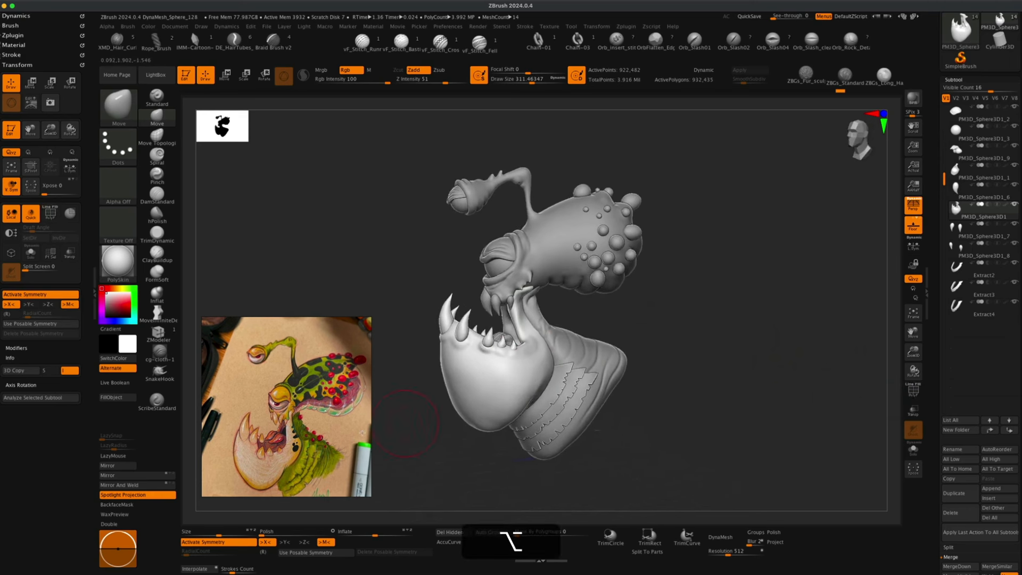
{"action": "mouse_move", "coordinate": [421, 431]}
{"action": "left_mouse_down", "text": "alt"}
{"action": "mouse_move", "coordinate": [410, 433]}
{"action": "mouse_move", "coordinate": [424, 447]}
{"action": "left_mouse_up", "text": "alt"}
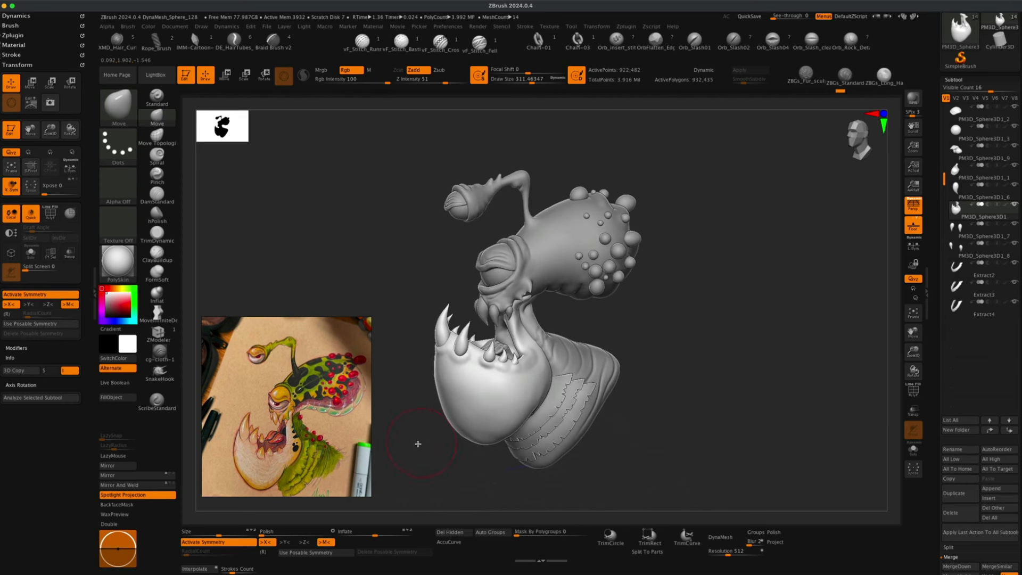
{"action": "key", "text": "s"}
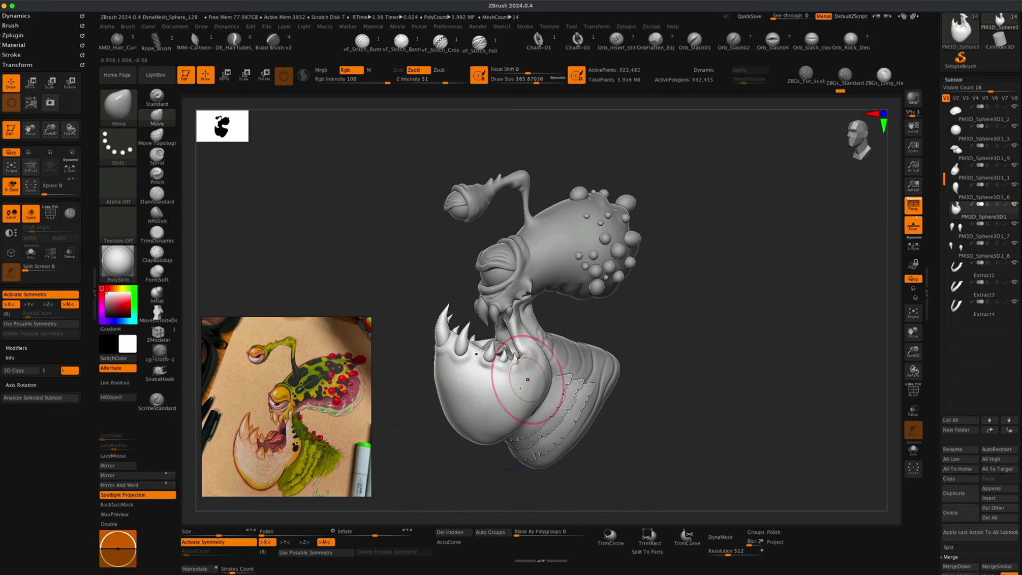
{"action": "key", "text": "s"}
{"action": "left_click_drag", "start_coordinate": [493, 387], "coordinate": [486, 371]}
{"action": "key", "text": "s"}
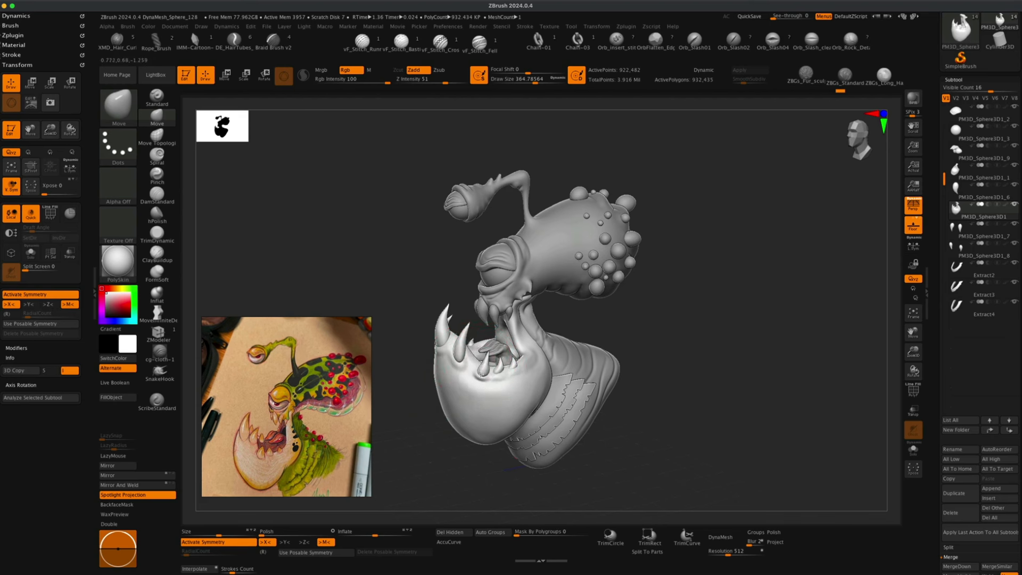
Sculpt the lower jaw's shape, switching to the Inflate brush for its surface.
{"action": "key", "text": "["}
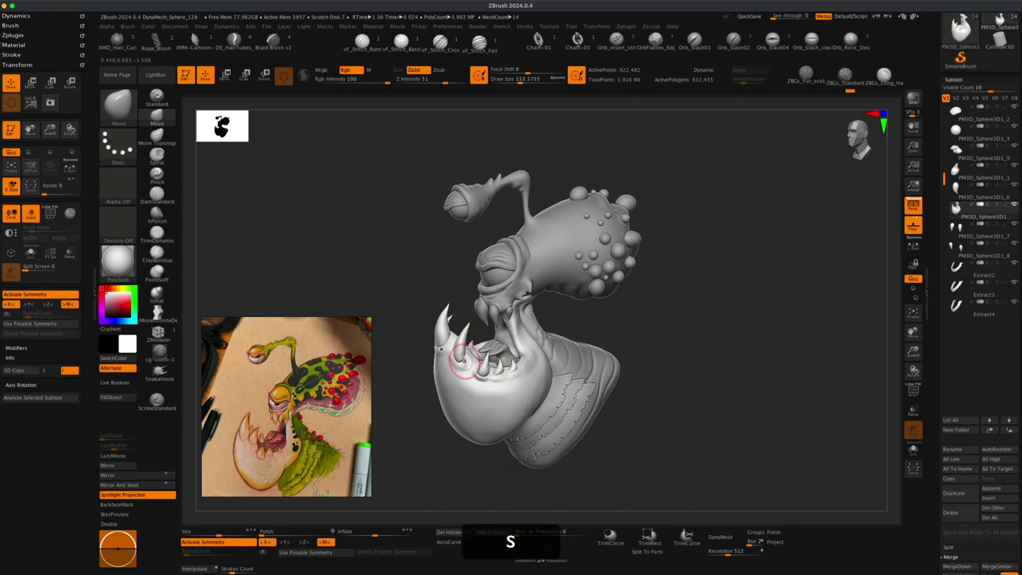
{"action": "mouse_move", "coordinate": [590, 323]}
{"action": "left_mouse_down"}
{"action": "mouse_move", "coordinate": [625, 327]}
{"action": "mouse_move", "coordinate": [593, 351]}
{"action": "left_mouse_up"}
{"action": "key", "text": "shift+s"}
{"action": "mouse_move", "coordinate": [702, 368]}
{"action": "left_mouse_down"}
{"action": "mouse_move", "coordinate": [739, 373]}
{"action": "mouse_move", "coordinate": [707, 381]}
{"action": "mouse_move", "coordinate": [707, 396]}
{"action": "mouse_move", "coordinate": [741, 405]}
{"action": "left_mouse_up"}
{"action": "key", "text": "b"}
{"action": "key", "text": "i"}
{"action": "key", "text": "n"}
{"action": "key", "text": "shift+s"}
{"action": "left_click_drag", "start_coordinate": [647, 314], "coordinate": [649, 367]}
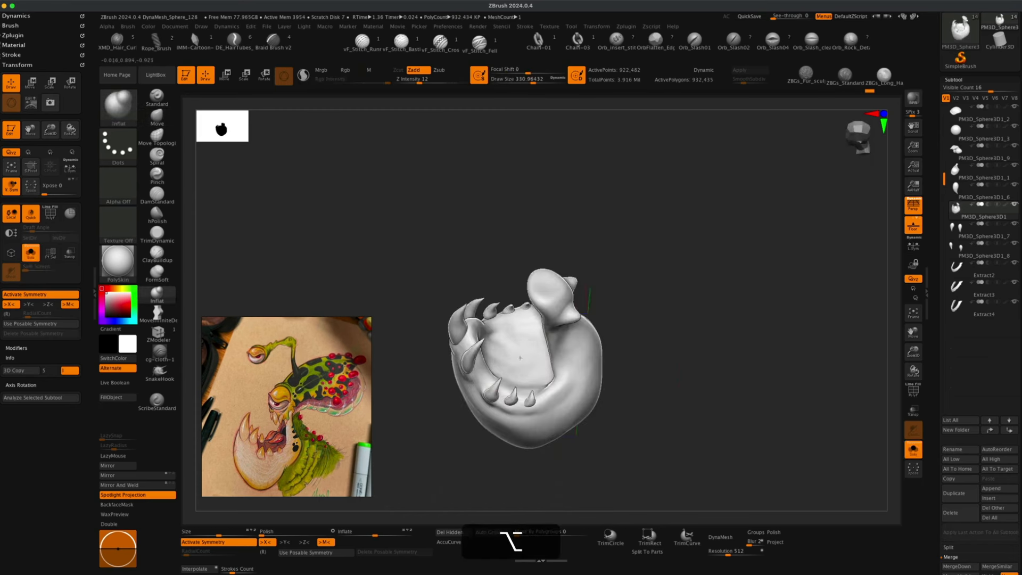
{"action": "key", "text": "shift+s"}
{"action": "mouse_move", "coordinate": [777, 410]}
{"action": "left_mouse_down"}
{"action": "mouse_move", "coordinate": [805, 376]}
{"action": "mouse_move", "coordinate": [798, 354]}
{"action": "left_mouse_up"}
{"action": "left_click", "coordinate": [547, 358], "text": "alt"}
Switch to the Move brush with X symmetry and reshape the lower jaw.
{"action": "key", "text": "b"}
{"action": "key", "text": "m"}
{"action": "key", "text": "v"}
{"action": "key", "text": "super+z"}
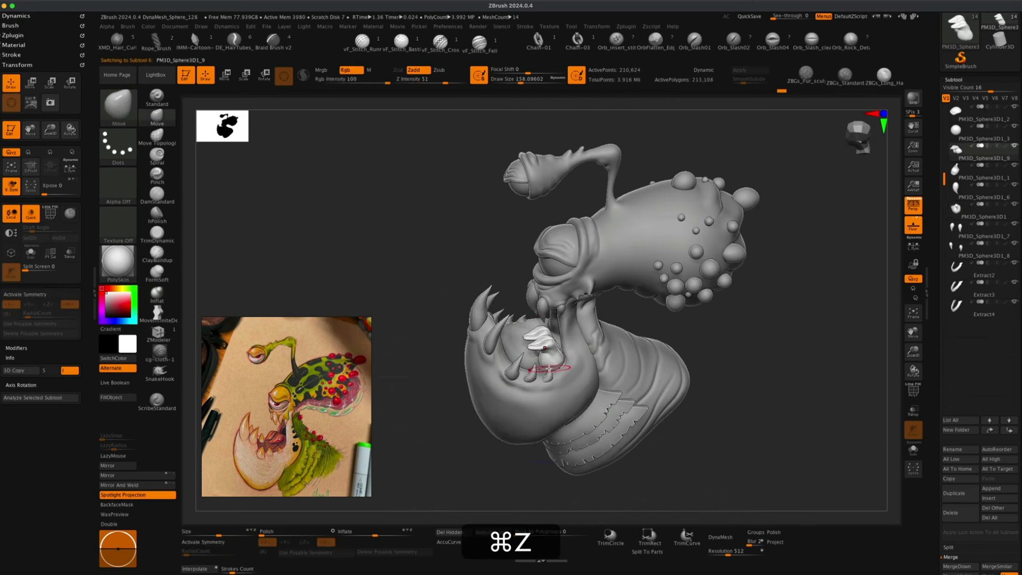
{"action": "key", "text": "x"}
{"action": "mouse_move", "coordinate": [714, 367]}
{"action": "left_mouse_down"}
{"action": "mouse_move", "coordinate": [750, 381]}
{"action": "mouse_move", "coordinate": [708, 373]}
{"action": "left_mouse_up"}
{"action": "left_click", "coordinate": [527, 366], "text": "alt"}
{"action": "mouse_move", "coordinate": [708, 373]}
{"action": "left_mouse_down", "text": "alt"}
{"action": "mouse_move", "coordinate": [706, 359]}
{"action": "mouse_move", "coordinate": [686, 374]}
{"action": "mouse_move", "coordinate": [696, 372]}
{"action": "left_mouse_up", "text": "alt"}
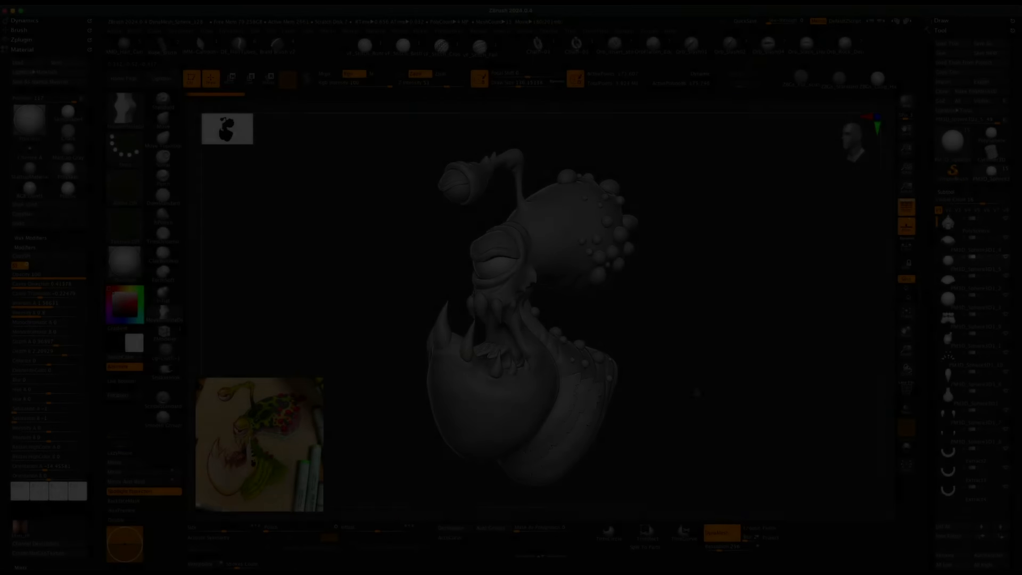
Select the main head subtool and orbit around it to compare with the concept render.
{"action": "mouse_move", "coordinate": [697, 393]}
{"action": "left_mouse_down"}
{"action": "mouse_move", "coordinate": [734, 390]}
{"action": "mouse_move", "coordinate": [690, 384]}
{"action": "left_mouse_up"}
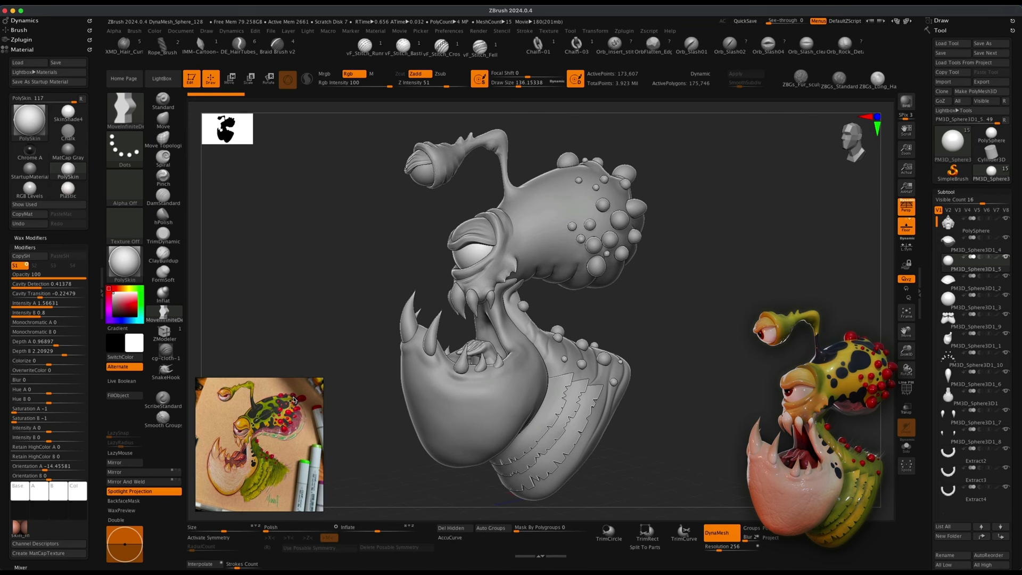
{"action": "mouse_move", "coordinate": [379, 434]}
{"action": "left_mouse_down"}
{"action": "mouse_move", "coordinate": [360, 429]}
{"action": "mouse_move", "coordinate": [374, 431]}
{"action": "left_mouse_up"}
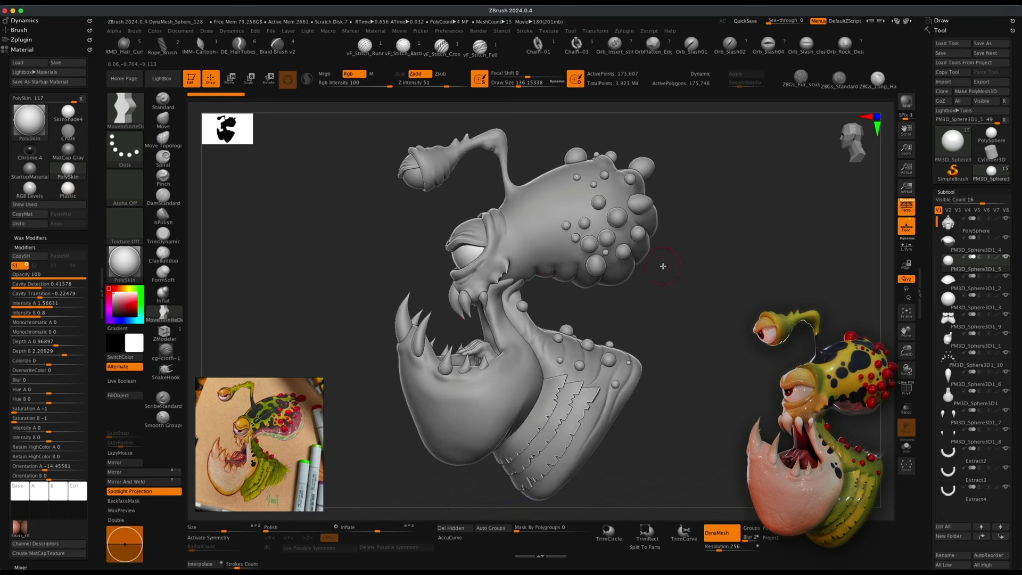
{"action": "mouse_move", "coordinate": [670, 274]}
{"action": "left_mouse_down"}
{"action": "mouse_move", "coordinate": [617, 301]}
{"action": "mouse_move", "coordinate": [662, 321]}
{"action": "mouse_move", "coordinate": [659, 338]}
{"action": "mouse_move", "coordinate": [634, 353]}
{"action": "mouse_move", "coordinate": [655, 354]}
{"action": "mouse_move", "coordinate": [646, 355]}
{"action": "left_mouse_up"}
{"action": "left_click", "coordinate": [719, 534]}
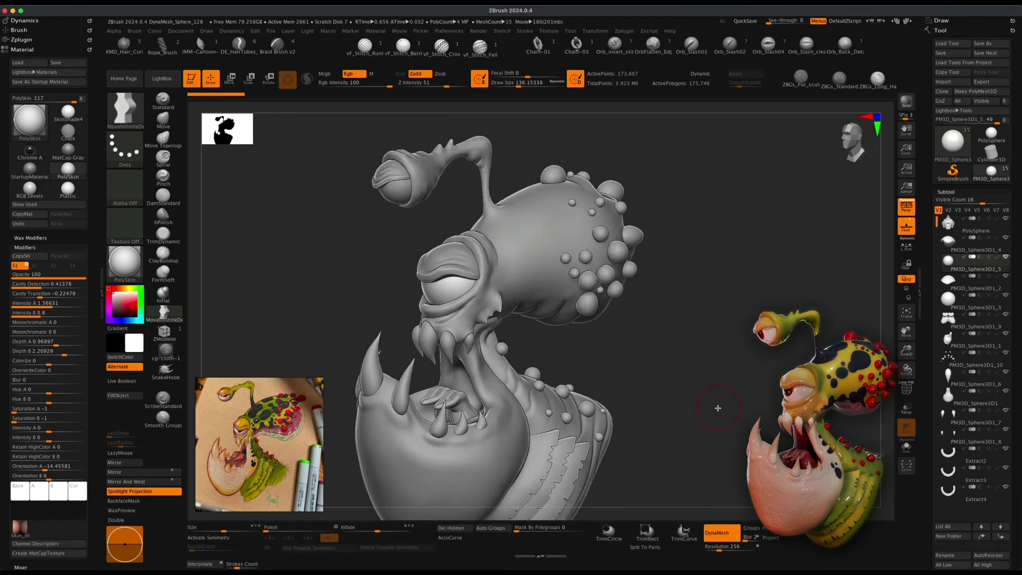
{"action": "left_click", "coordinate": [524, 260], "text": "alt"}
{"action": "mouse_move", "coordinate": [722, 356]}
{"action": "left_mouse_down"}
{"action": "mouse_move", "coordinate": [752, 361]}
{"action": "mouse_move", "coordinate": [737, 360]}
{"action": "left_mouse_up"}
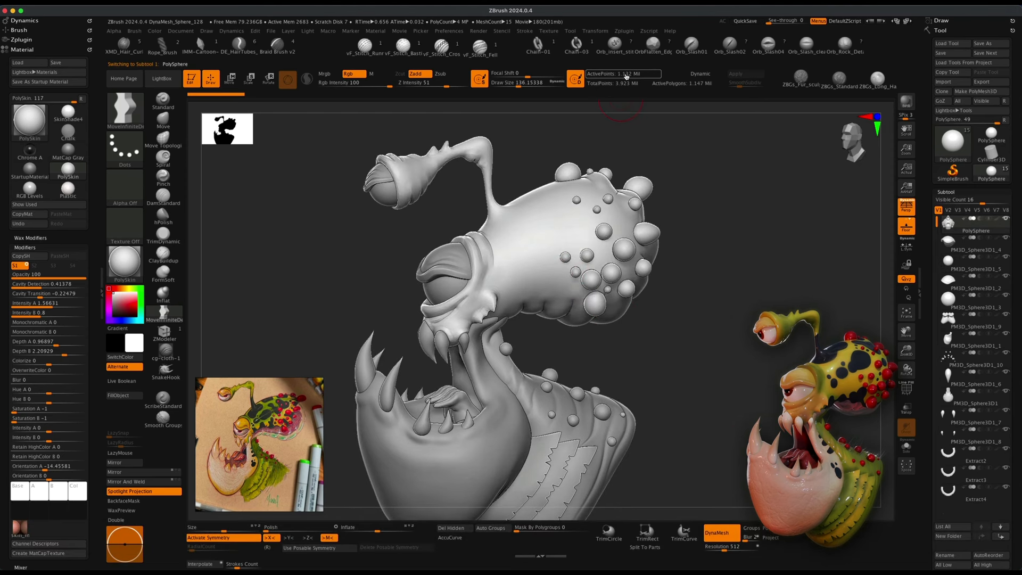
{"action": "mouse_move", "coordinate": [700, 357]}
{"action": "left_mouse_down"}
{"action": "mouse_move", "coordinate": [712, 356]}
{"action": "mouse_move", "coordinate": [703, 362]}
{"action": "left_mouse_up"}
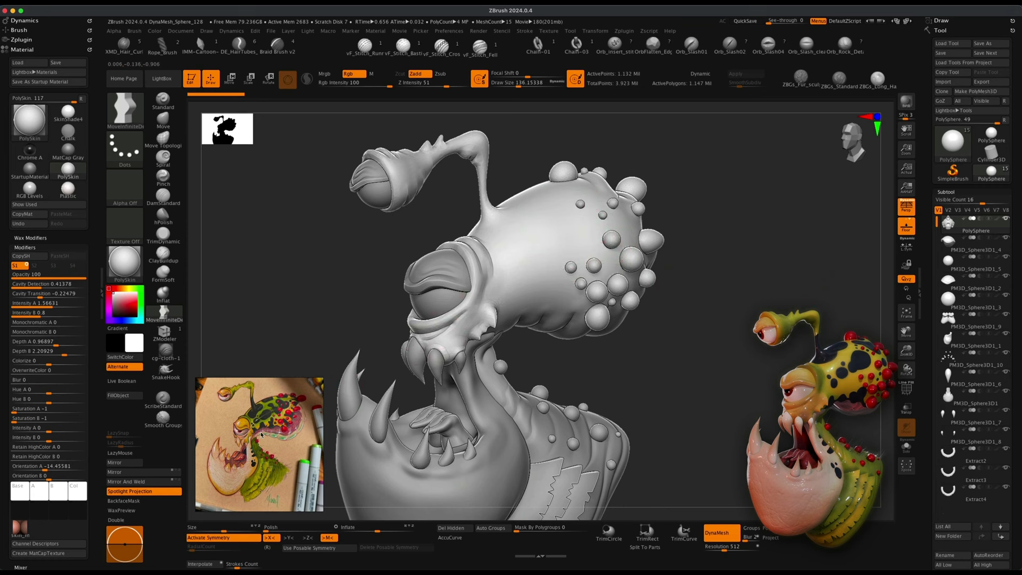
{"action": "left_click_drag", "start_coordinate": [634, 361], "coordinate": [638, 357]}
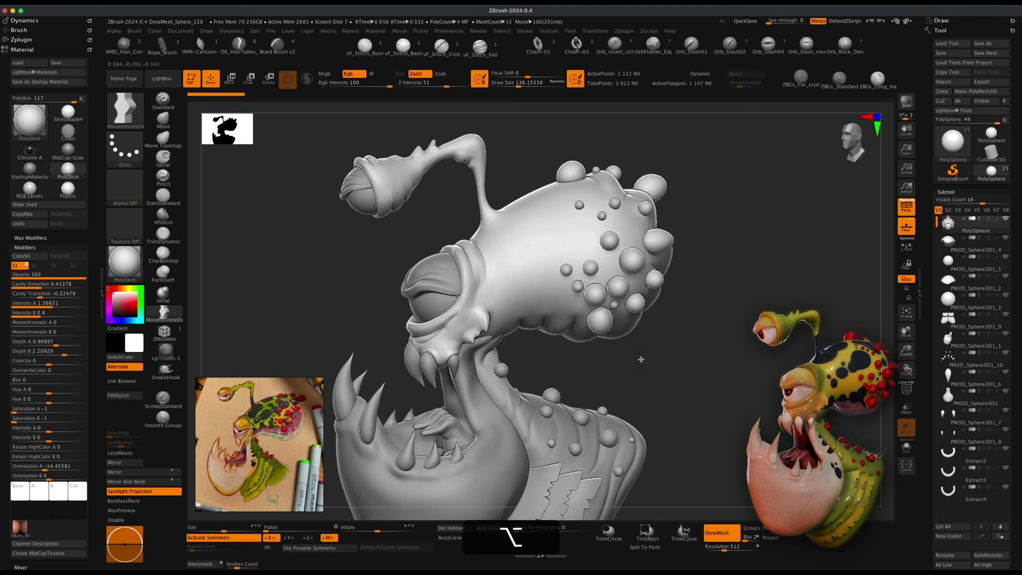
Hide the round bumps on the head and split the hidden parts into a separate subtool.
{"action": "left_click", "coordinate": [907, 389]}
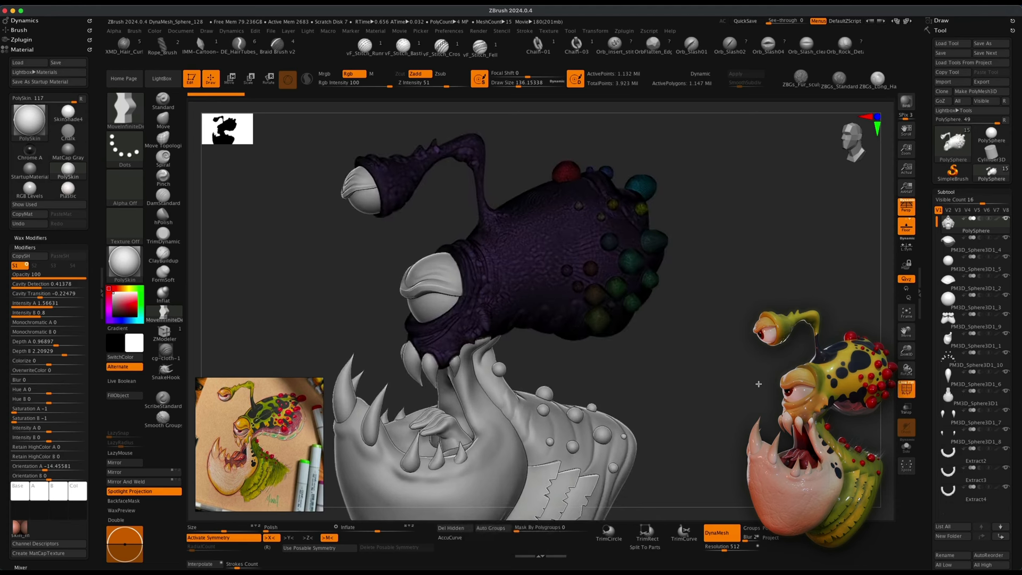
{"action": "left_click", "coordinate": [540, 247], "text": "shift+super"}
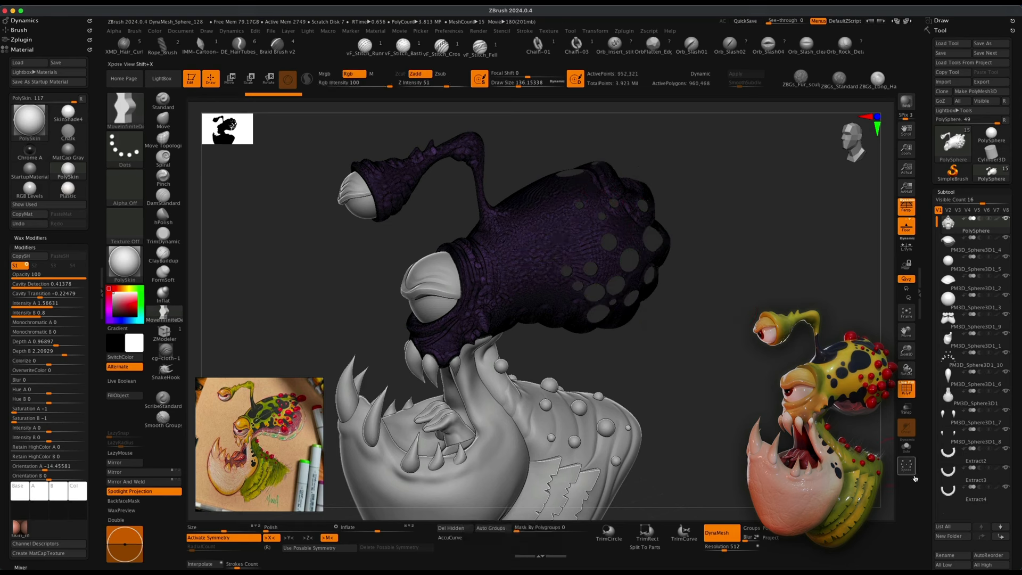
{"action": "scroll", "coordinate": [1014, 459], "scroll_direction": "down", "scroll_amount": 1}
{"action": "scroll", "coordinate": [1014, 459], "scroll_direction": "down", "scroll_amount": 5}
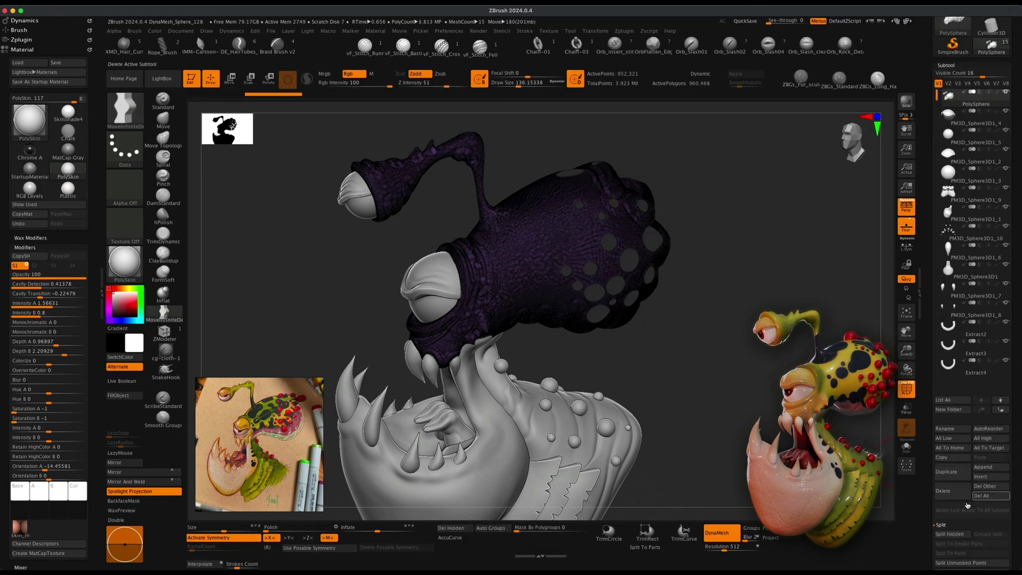
{"action": "left_click", "coordinate": [946, 533]}
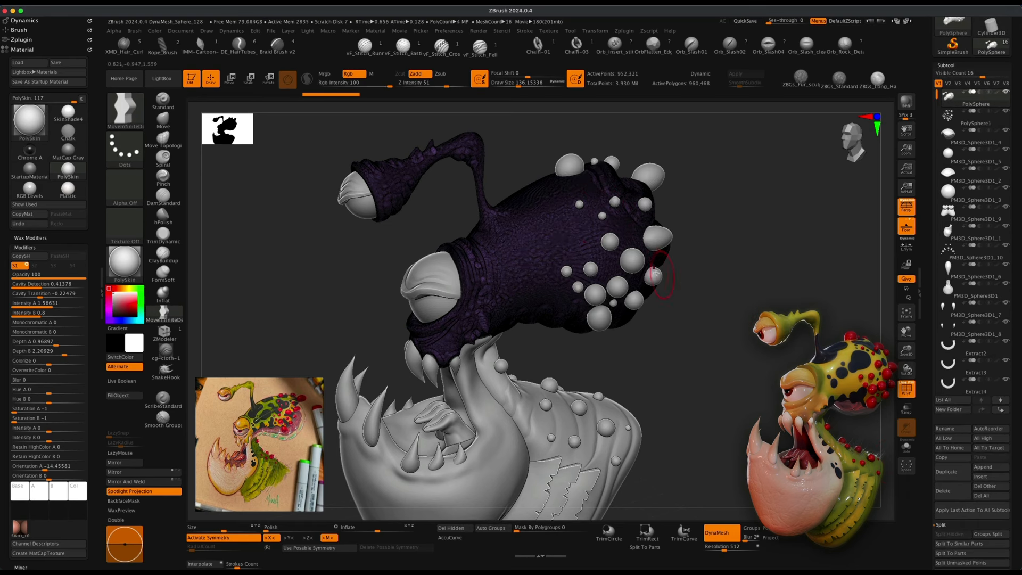
{"action": "left_click", "coordinate": [955, 115]}
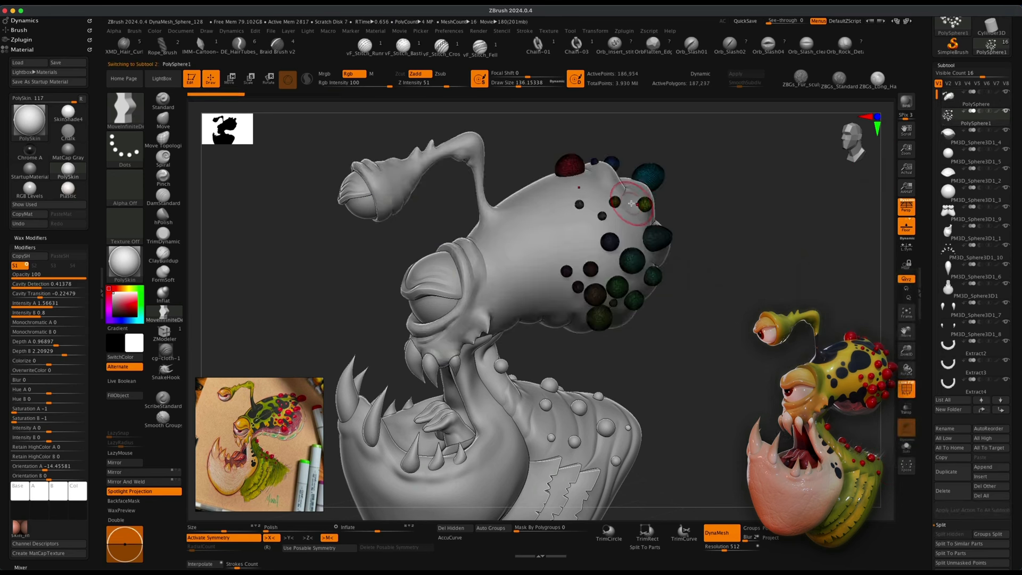
{"action": "left_click", "coordinate": [998, 100]}
{"action": "key", "text": "ctrl+z"}
{"action": "key", "text": "ctrl+z"}
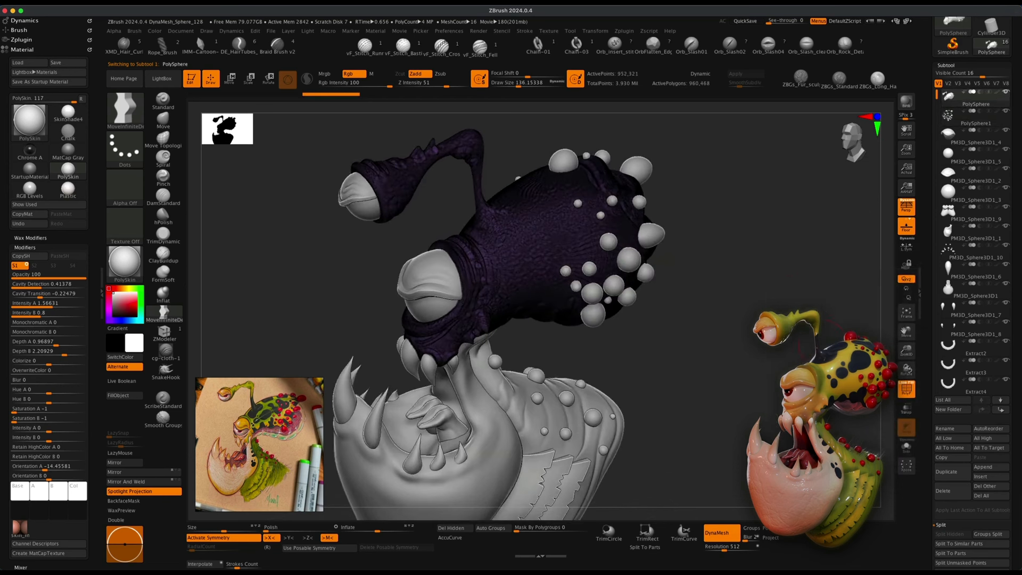
Solo the main head subtool and orbit to view it on its own.
{"action": "mouse_move", "coordinate": [1007, 96]}
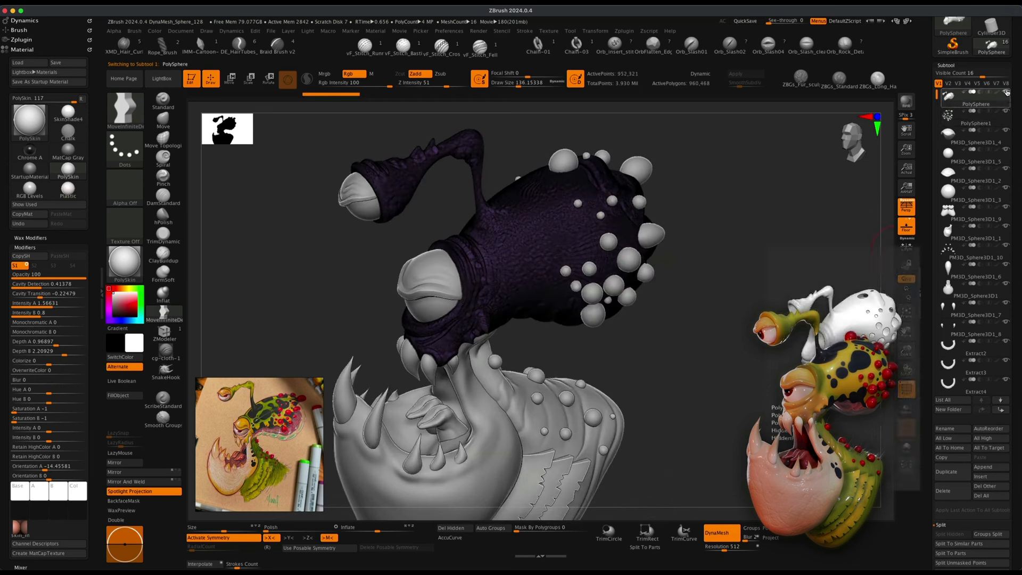
{"action": "key", "text": "shift"}
{"action": "left_click", "coordinate": [1007, 93], "text": "shift"}
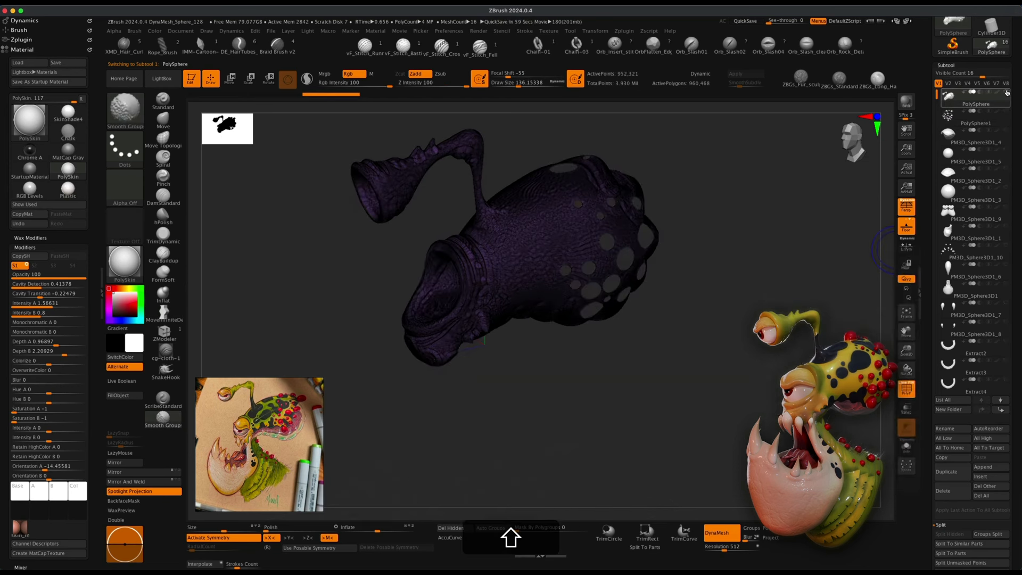
{"action": "left_click_drag", "start_coordinate": [820, 277], "coordinate": [814, 339], "text": "shift"}
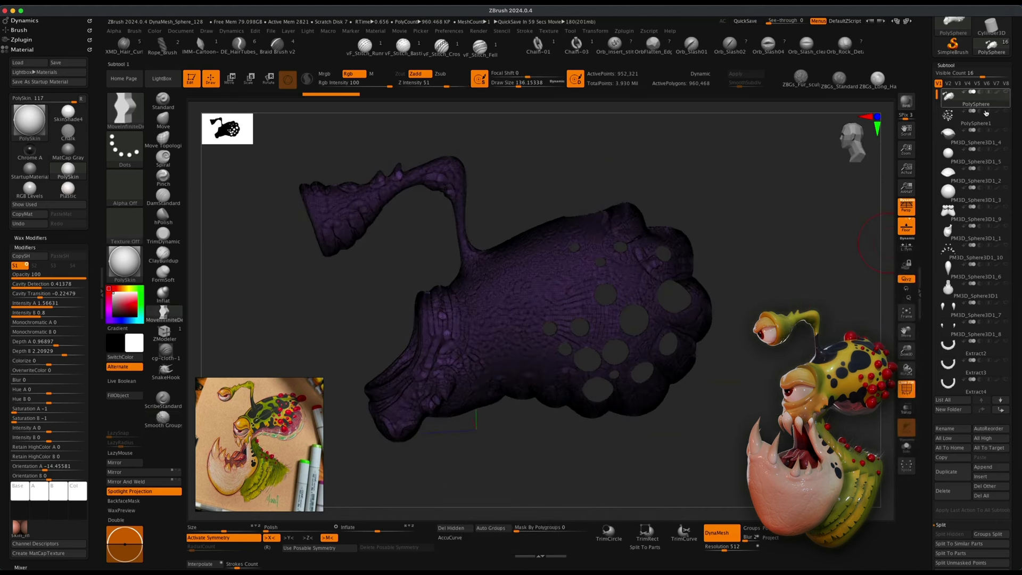
Turn off DynaMesh mode on the head subtool.
{"action": "left_click", "coordinate": [725, 535]}
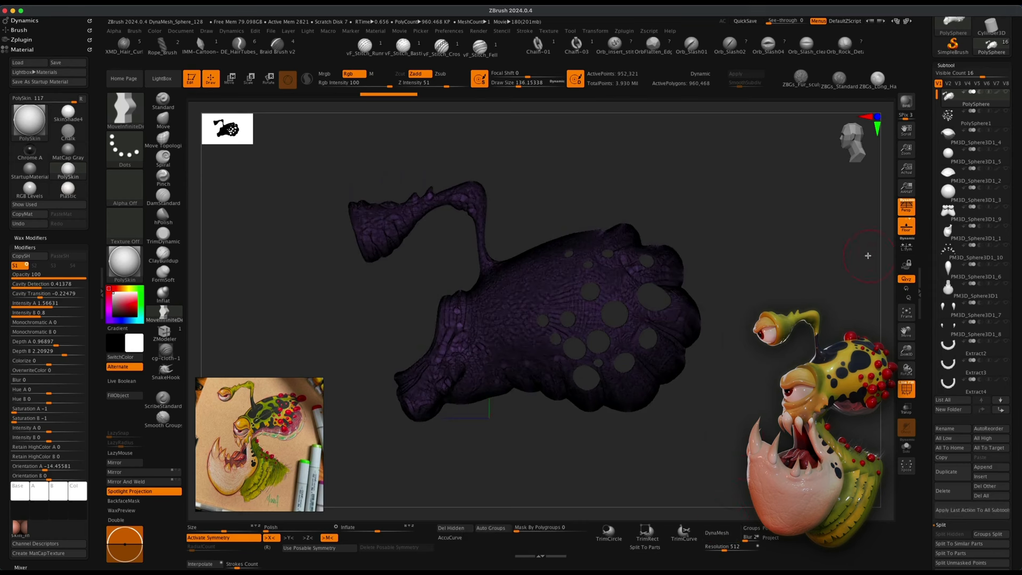
{"action": "mouse_move", "coordinate": [808, 314]}
{"action": "left_mouse_down"}
{"action": "mouse_move", "coordinate": [816, 314]}
{"action": "mouse_move", "coordinate": [766, 318]}
{"action": "mouse_move", "coordinate": [838, 322]}
{"action": "mouse_move", "coordinate": [825, 321]}
{"action": "left_mouse_up"}
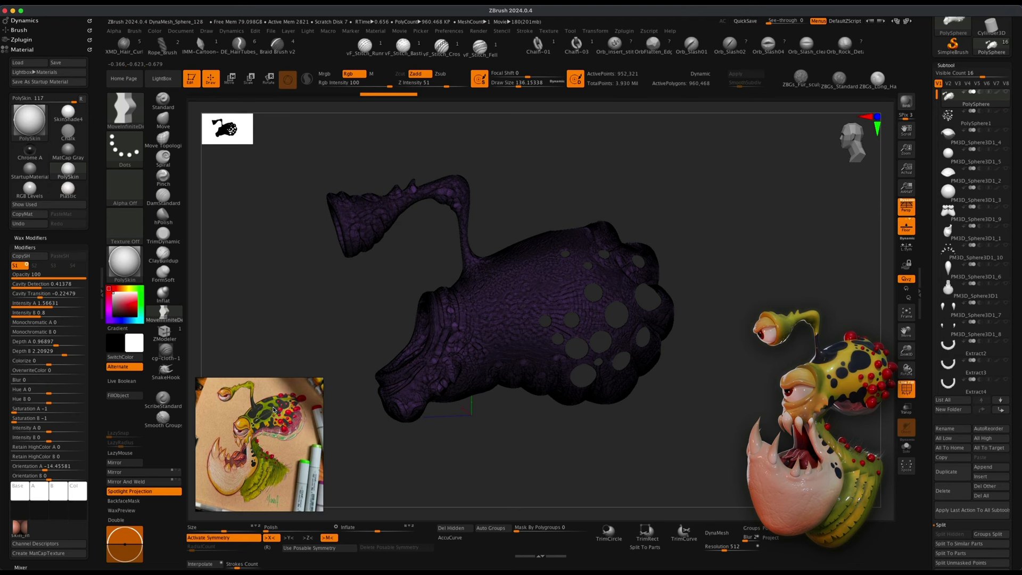
{"action": "left_click_drag", "start_coordinate": [506, 444], "coordinate": [538, 435]}
Toggle perspective, hide the polyframe and enable double-sided display for the head.
{"action": "key", "text": "p"}
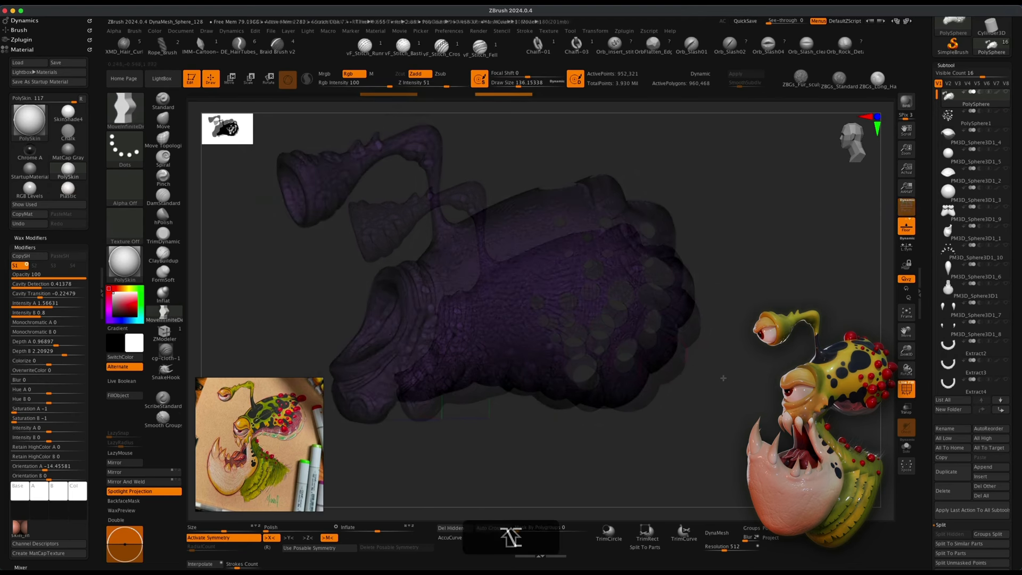
{"action": "left_click", "coordinate": [907, 389]}
{"action": "left_click_drag", "start_coordinate": [665, 452], "coordinate": [585, 456]}
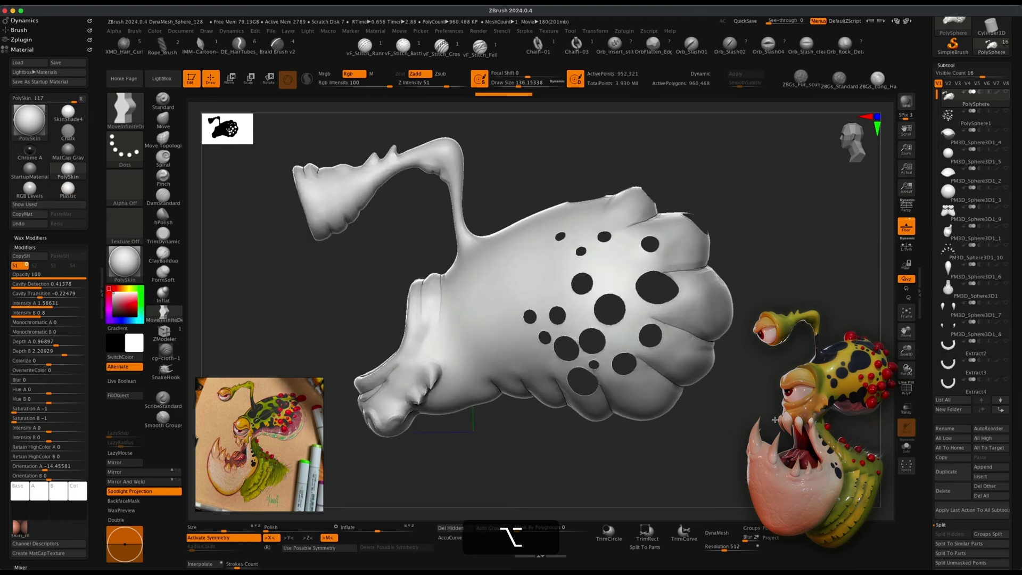
{"action": "left_click", "coordinate": [116, 520]}
{"action": "left_click_drag", "start_coordinate": [505, 502], "coordinate": [360, 252]}
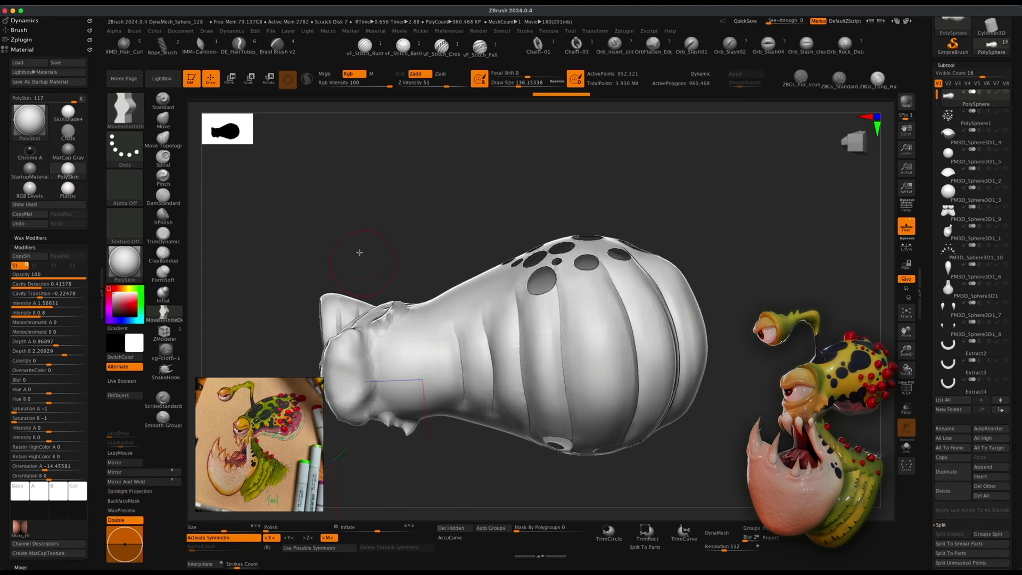
Select the MaskPen brush and paint a mask over the lower throat and belly area of the head.
{"action": "left_click", "coordinate": [131, 113], "text": "super"}
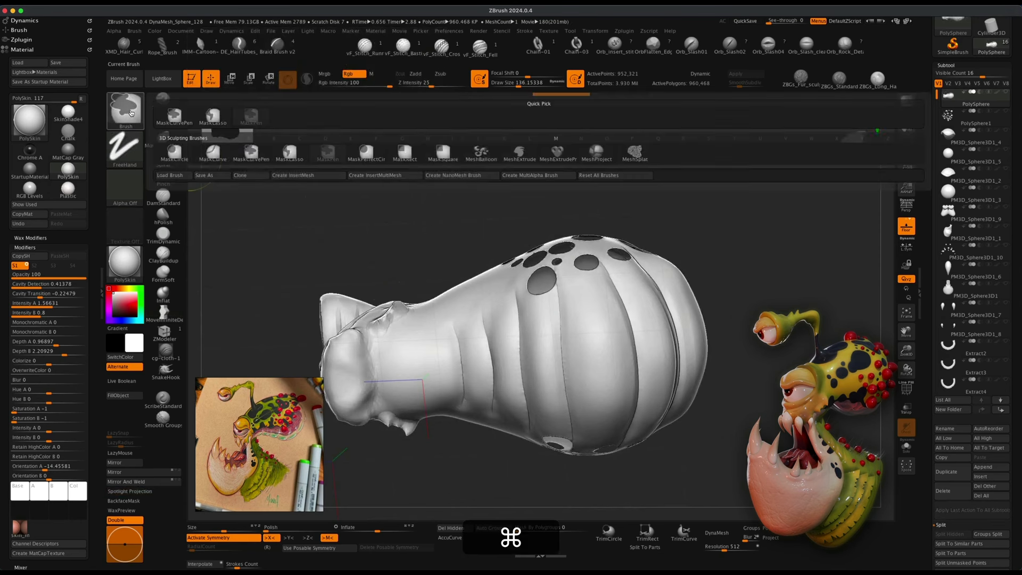
{"action": "left_click", "coordinate": [331, 154], "text": "super"}
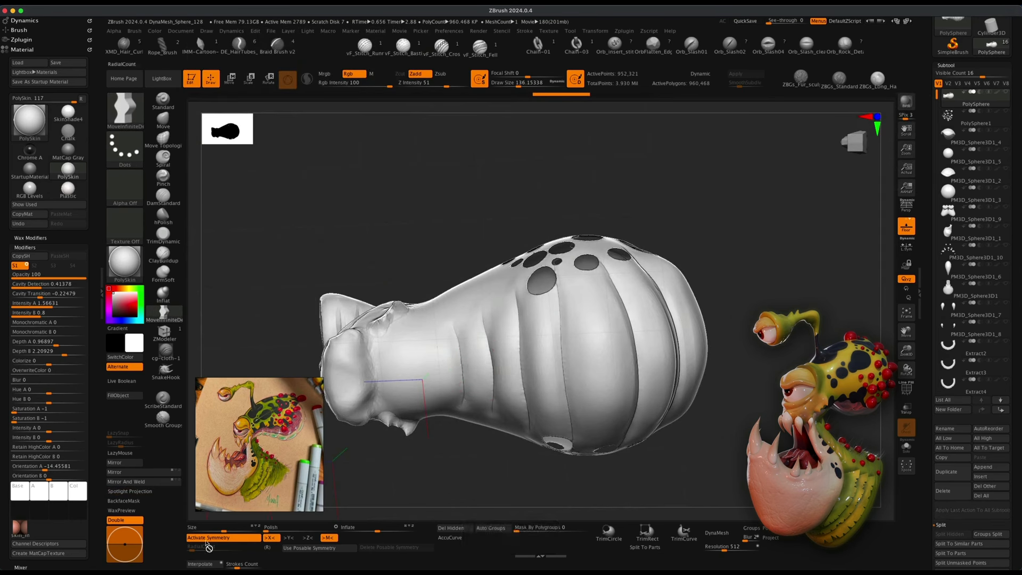
{"action": "mouse_move", "coordinate": [456, 365]}
{"action": "left_mouse_down", "text": "super"}
{"action": "mouse_move", "coordinate": [528, 361]}
{"action": "mouse_move", "coordinate": [407, 372]}
{"action": "mouse_move", "coordinate": [394, 360]}
{"action": "mouse_move", "coordinate": [583, 312]}
{"action": "mouse_move", "coordinate": [554, 326]}
{"action": "mouse_move", "coordinate": [500, 329]}
{"action": "left_mouse_up", "text": "super"}
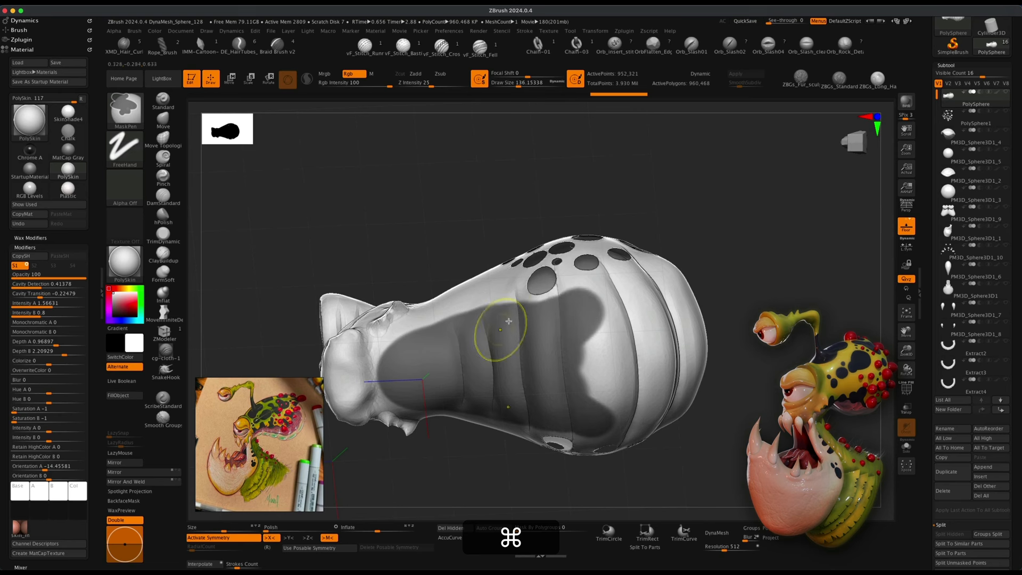
{"action": "mouse_move", "coordinate": [636, 226]}
{"action": "left_mouse_down"}
{"action": "mouse_move", "coordinate": [632, 269]}
{"action": "mouse_move", "coordinate": [650, 266]}
{"action": "left_mouse_up"}
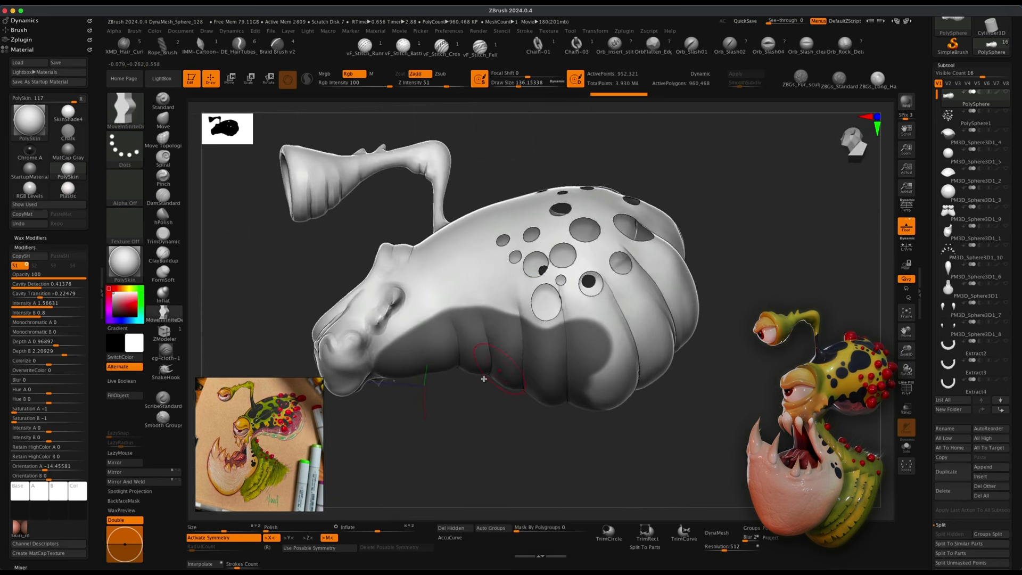
{"action": "mouse_move", "coordinate": [724, 367]}
{"action": "left_mouse_down"}
{"action": "mouse_move", "coordinate": [750, 374]}
{"action": "mouse_move", "coordinate": [747, 392]}
{"action": "left_mouse_up"}
{"action": "left_click_drag", "start_coordinate": [546, 341], "coordinate": [634, 297], "text": "super"}
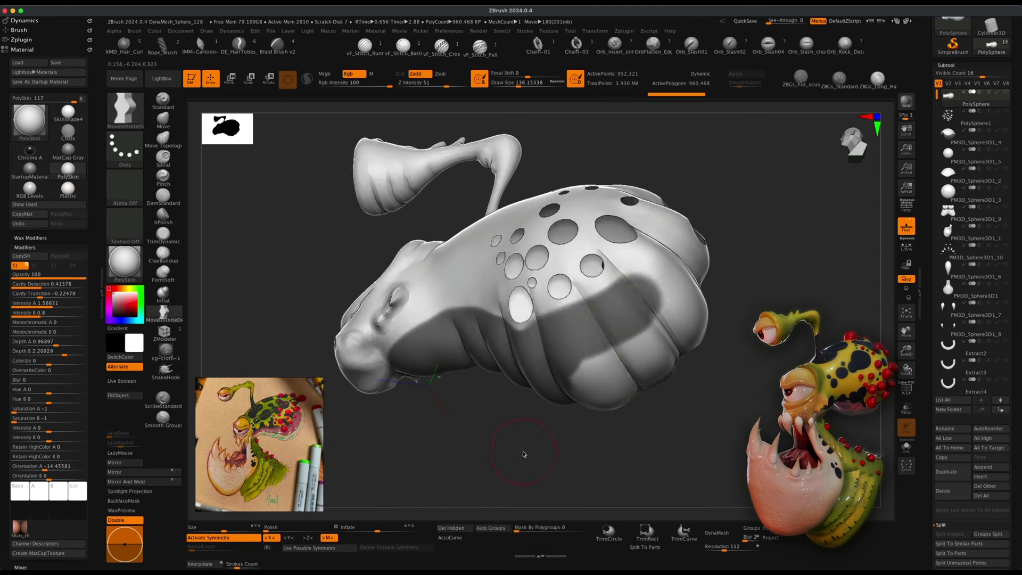
{"action": "left_click_drag", "start_coordinate": [523, 454], "coordinate": [525, 400]}
{"action": "mouse_move", "coordinate": [598, 347]}
{"action": "left_mouse_down", "text": "super"}
{"action": "mouse_move", "coordinate": [588, 377]}
{"action": "mouse_move", "coordinate": [609, 382]}
{"action": "mouse_move", "coordinate": [643, 345]}
{"action": "left_mouse_up", "text": "super"}
{"action": "mouse_move", "coordinate": [720, 313]}
{"action": "left_mouse_down"}
{"action": "mouse_move", "coordinate": [751, 345]}
{"action": "mouse_move", "coordinate": [749, 367]}
{"action": "left_mouse_up"}
{"action": "mouse_move", "coordinate": [630, 327]}
{"action": "left_mouse_down", "text": "super"}
{"action": "mouse_move", "coordinate": [631, 313]}
{"action": "mouse_move", "coordinate": [716, 314]}
{"action": "mouse_move", "coordinate": [664, 349]}
{"action": "mouse_move", "coordinate": [672, 343]}
{"action": "left_mouse_up", "text": "super"}
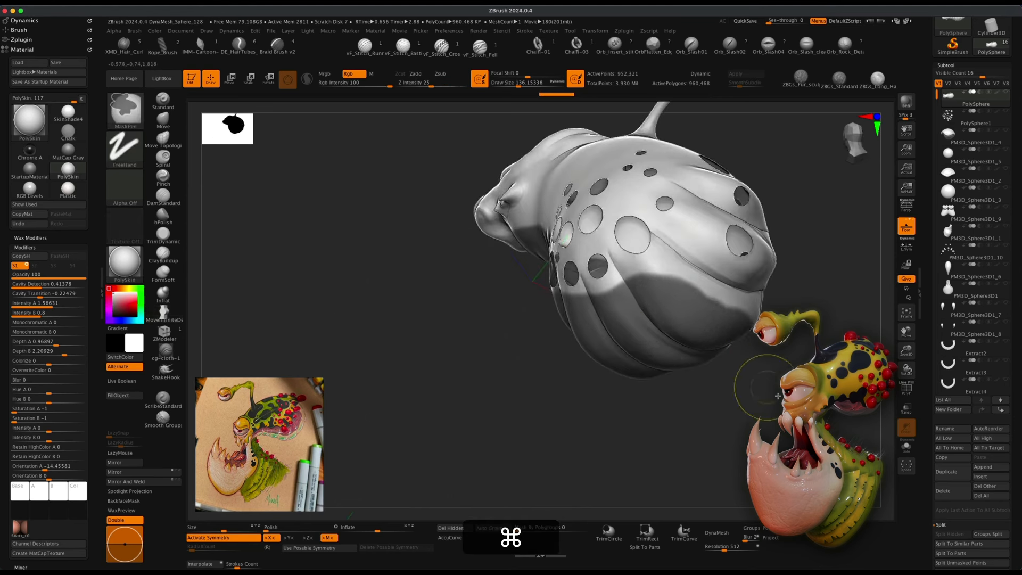
{"action": "mouse_move", "coordinate": [778, 396]}
{"action": "left_mouse_down"}
{"action": "mouse_move", "coordinate": [787, 346]}
{"action": "mouse_move", "coordinate": [798, 383]}
{"action": "left_mouse_up"}
{"action": "mouse_move", "coordinate": [643, 302]}
{"action": "left_mouse_down", "text": "super"}
{"action": "mouse_move", "coordinate": [670, 294]}
{"action": "mouse_move", "coordinate": [693, 307]}
{"action": "mouse_move", "coordinate": [642, 293]}
{"action": "left_mouse_up", "text": "super"}
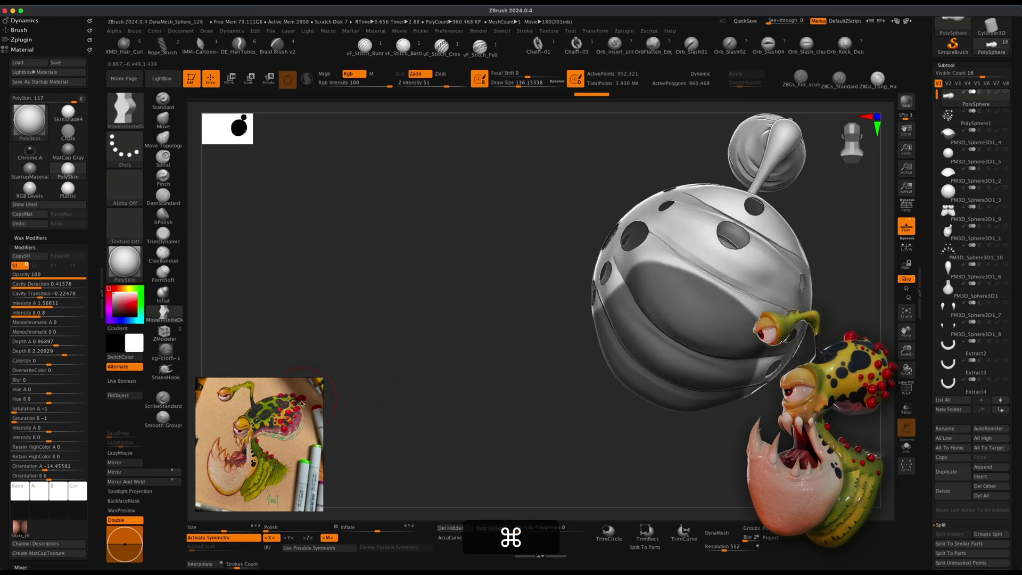
{"action": "left_click_drag", "start_coordinate": [479, 330], "coordinate": [511, 266]}
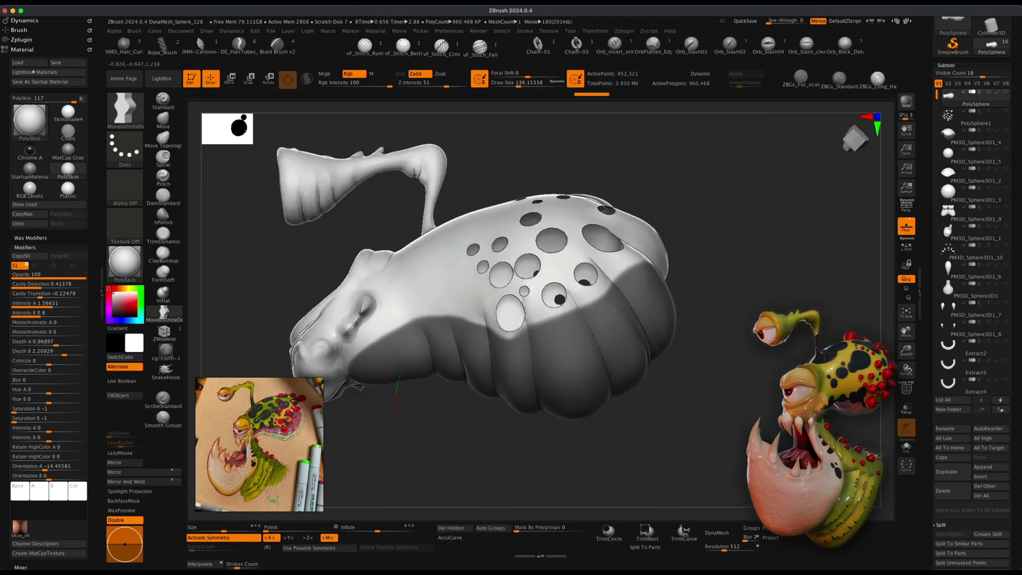
{"action": "left_click_drag", "start_coordinate": [291, 388], "coordinate": [304, 420]}
{"action": "scroll", "coordinate": [267, 430], "scroll_direction": "up", "scroll_amount": 5}
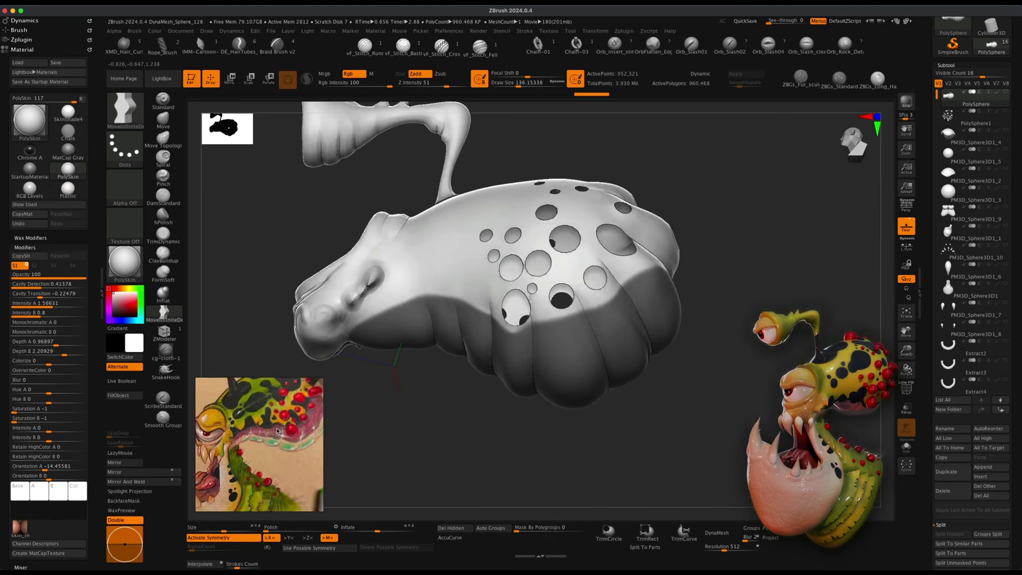
{"action": "left_click_drag", "start_coordinate": [457, 446], "coordinate": [511, 444]}
{"action": "key", "text": "s"}
{"action": "left_click_drag", "start_coordinate": [489, 283], "coordinate": [456, 292]}
Erase and refine the mask edge along the sides of the throat to follow the concept's belly line.
{"action": "key", "text": "super+alt"}
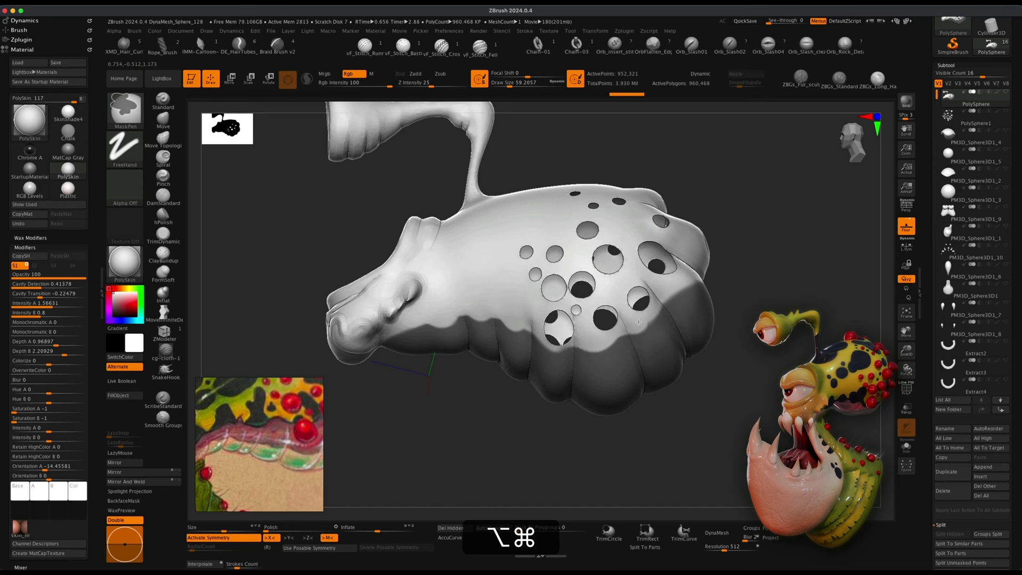
{"action": "left_click_drag", "start_coordinate": [746, 294], "coordinate": [678, 292]}
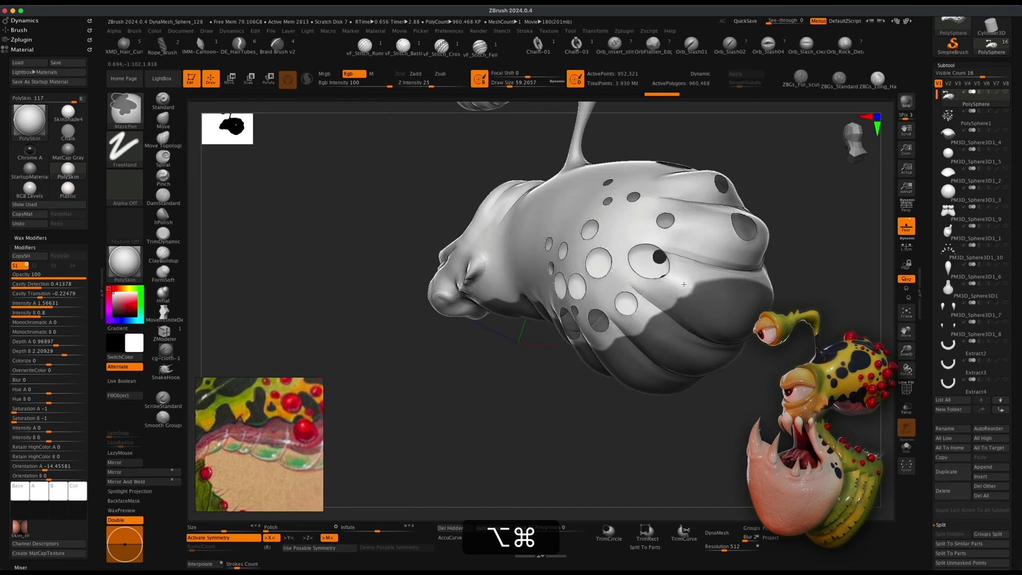
{"action": "left_click_drag", "start_coordinate": [687, 288], "coordinate": [740, 275], "text": "alt+super"}
{"action": "mouse_move", "coordinate": [634, 309]}
{"action": "right_mouse_down"}
{"action": "mouse_move", "coordinate": [681, 296]}
{"action": "mouse_move", "coordinate": [705, 306]}
{"action": "right_mouse_up"}
{"action": "mouse_move", "coordinate": [766, 381]}
{"action": "right_mouse_down"}
{"action": "mouse_move", "coordinate": [679, 368]}
{"action": "mouse_move", "coordinate": [761, 377]}
{"action": "mouse_move", "coordinate": [744, 392]}
{"action": "mouse_move", "coordinate": [741, 372]}
{"action": "mouse_move", "coordinate": [744, 433]}
{"action": "mouse_move", "coordinate": [492, 356]}
{"action": "right_mouse_up"}
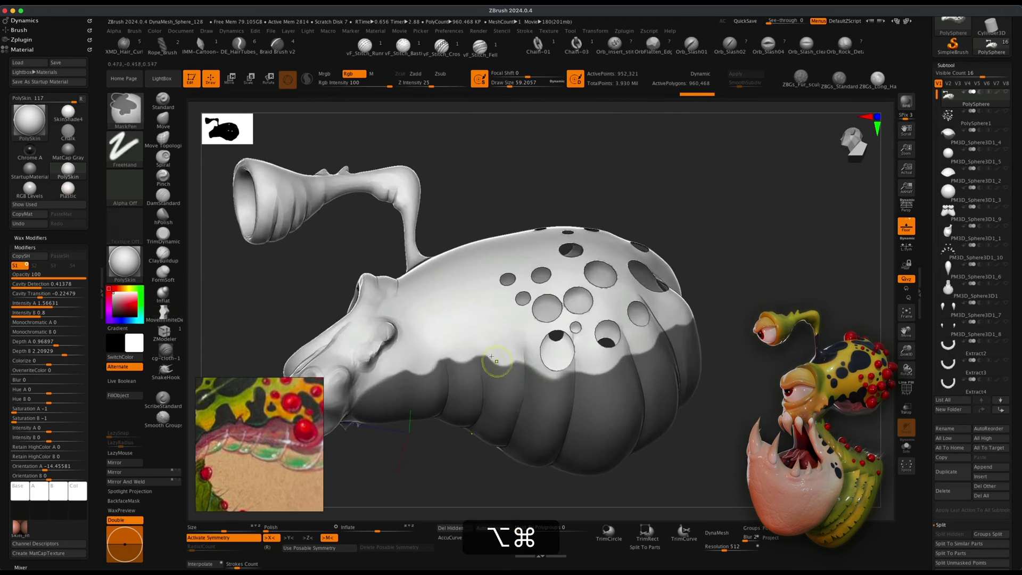
{"action": "left_click", "coordinate": [453, 348], "text": "alt+super"}
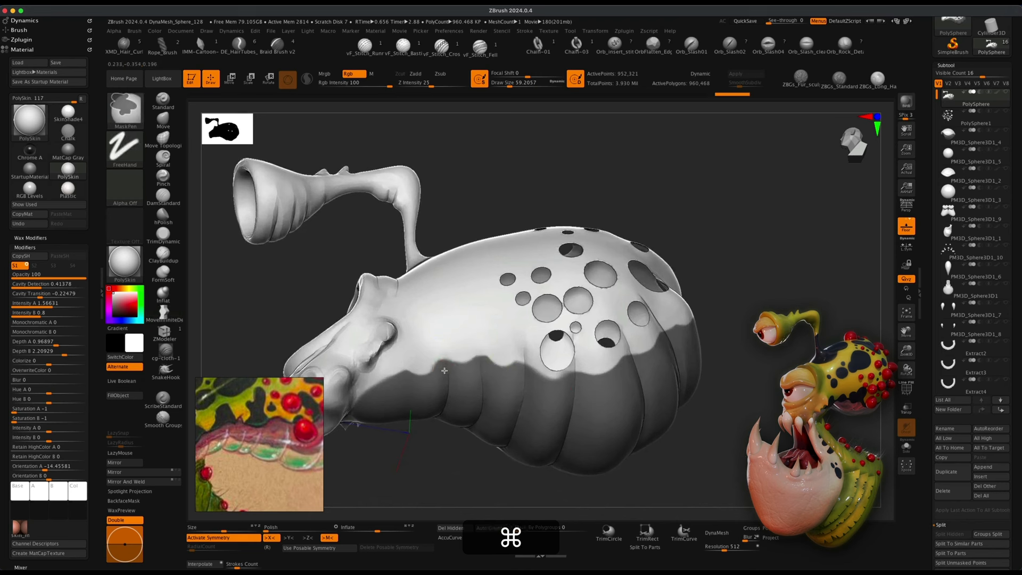
{"action": "left_click", "coordinate": [446, 380], "text": "super"}
{"action": "left_click", "coordinate": [403, 389], "text": "super"}
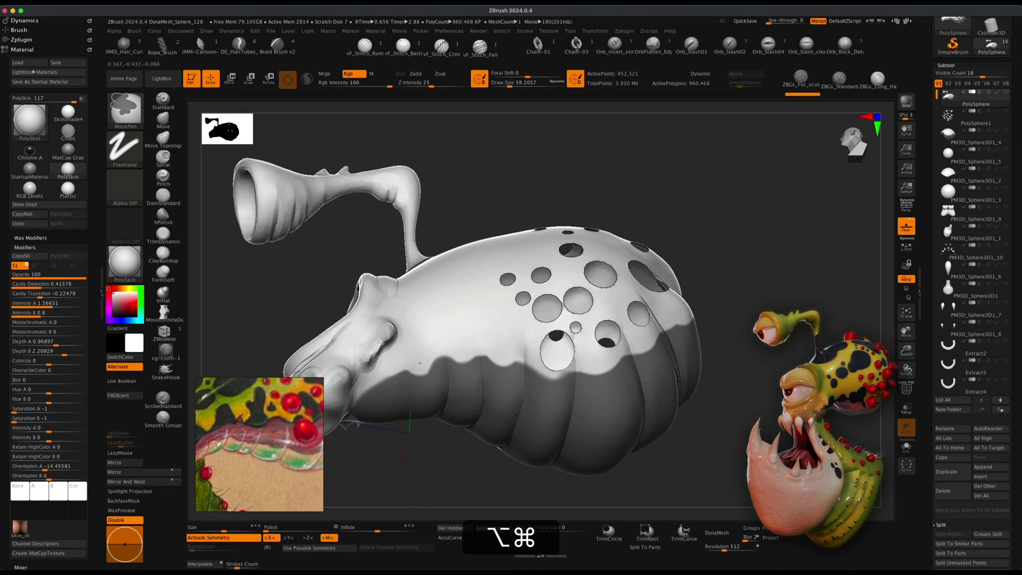
{"action": "left_click", "coordinate": [431, 345], "text": "alt+super"}
{"action": "mouse_move", "coordinate": [777, 385]}
{"action": "left_mouse_down"}
{"action": "mouse_move", "coordinate": [774, 447]}
{"action": "mouse_move", "coordinate": [812, 415]}
{"action": "mouse_move", "coordinate": [814, 388]}
{"action": "left_mouse_up"}
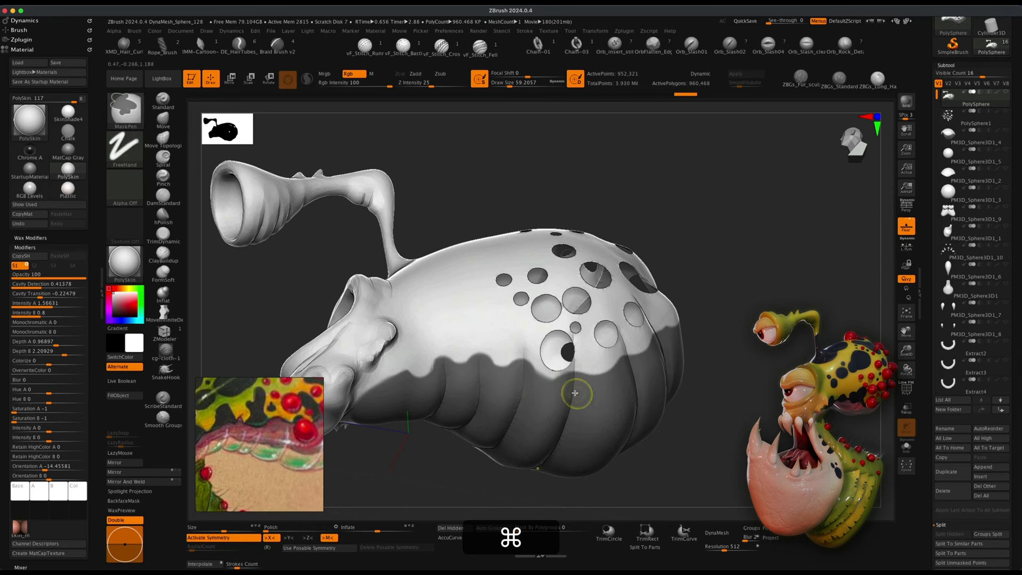
{"action": "mouse_move", "coordinate": [703, 420]}
{"action": "left_mouse_down"}
{"action": "mouse_move", "coordinate": [766, 426]}
{"action": "mouse_move", "coordinate": [767, 394]}
{"action": "mouse_move", "coordinate": [734, 413]}
{"action": "mouse_move", "coordinate": [756, 431]}
{"action": "left_mouse_up"}
Show the polyframe and turn the masked throat area into its own polygroup.
{"action": "left_click", "coordinate": [908, 389]}
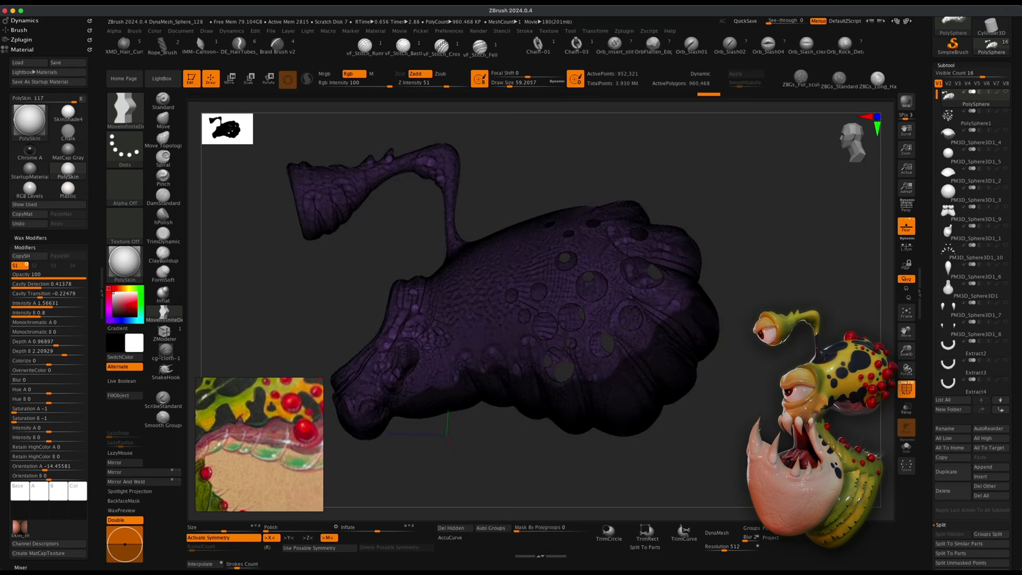
{"action": "key", "text": "ctrl"}
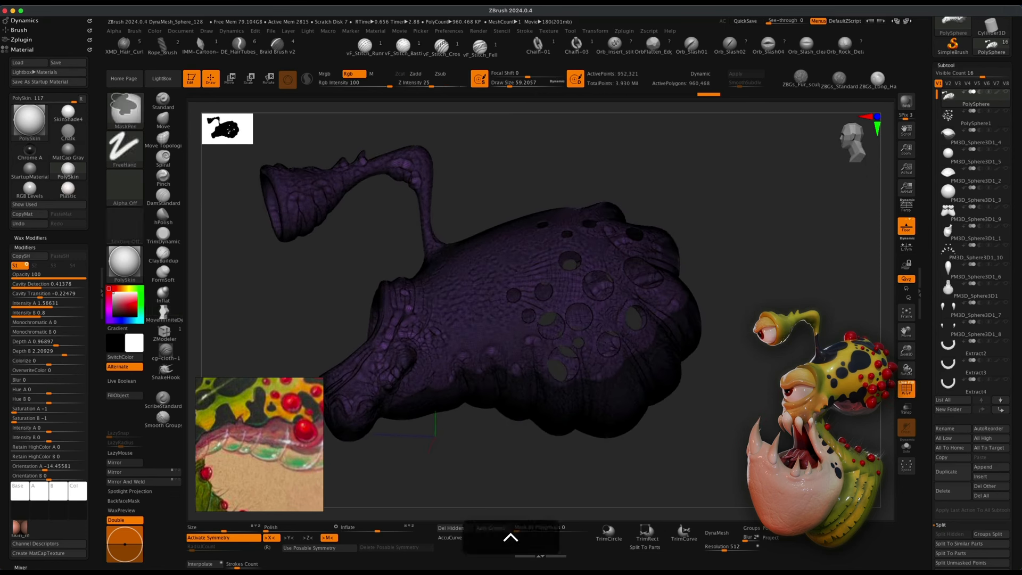
{"action": "key", "text": "ctrl+w"}
Load the Smooth Groups brush from the LightBox Smooth brush folder.
{"action": "mouse_move", "coordinate": [759, 458]}
{"action": "left_mouse_down"}
{"action": "mouse_move", "coordinate": [778, 361]}
{"action": "mouse_move", "coordinate": [776, 284]}
{"action": "mouse_move", "coordinate": [762, 407]}
{"action": "mouse_move", "coordinate": [767, 479]}
{"action": "mouse_move", "coordinate": [767, 447]}
{"action": "left_mouse_up"}
{"action": "left_click_drag", "start_coordinate": [371, 486], "coordinate": [477, 461], "text": "alt"}
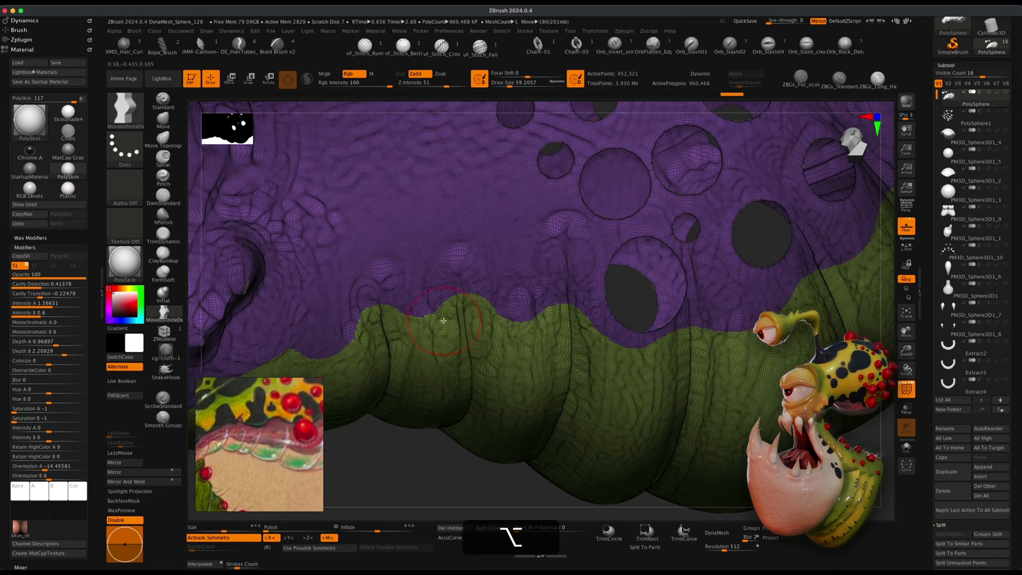
{"action": "left_click", "coordinate": [162, 79]}
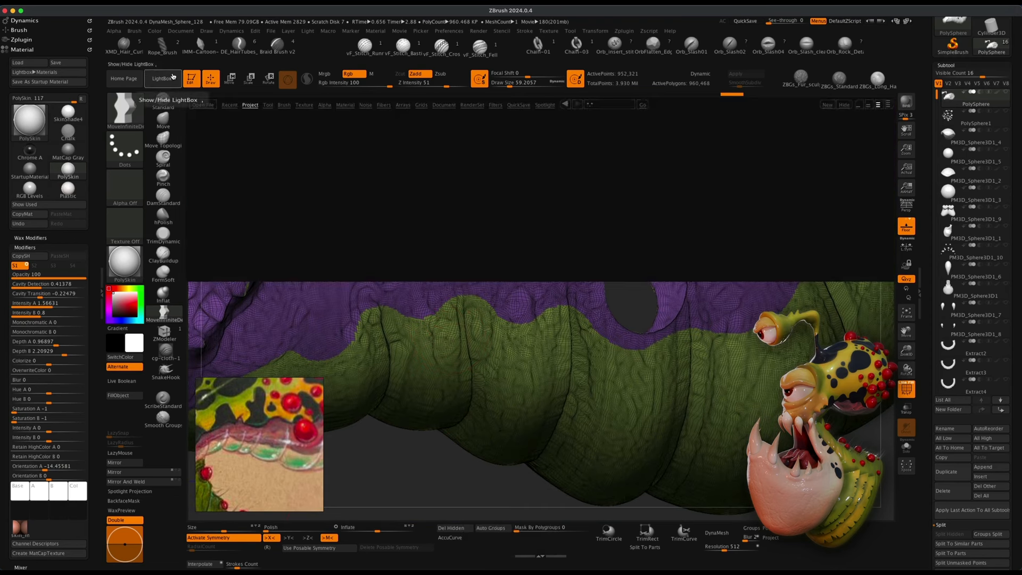
{"action": "left_click", "coordinate": [285, 105]}
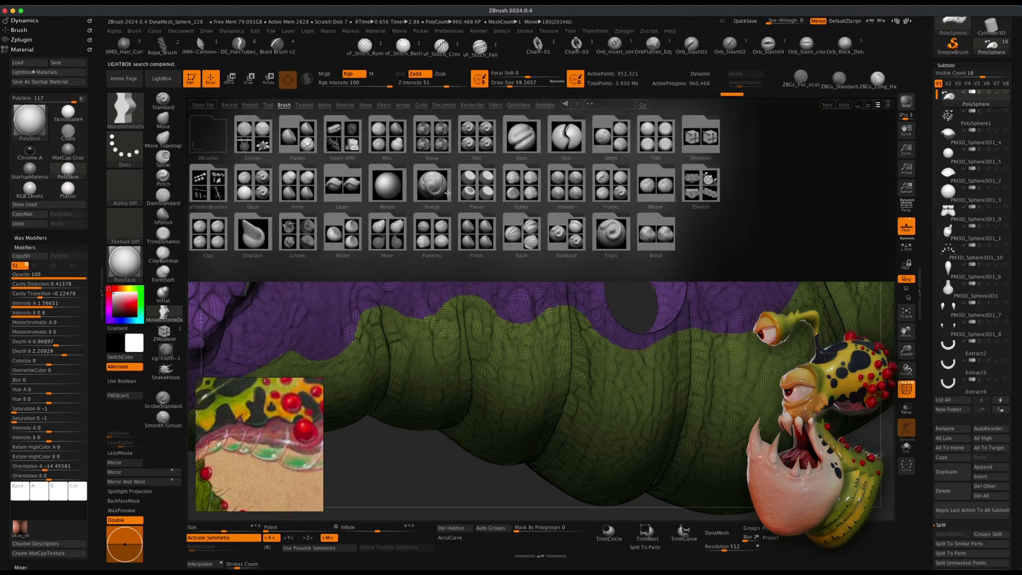
{"action": "left_click", "coordinate": [561, 192]}
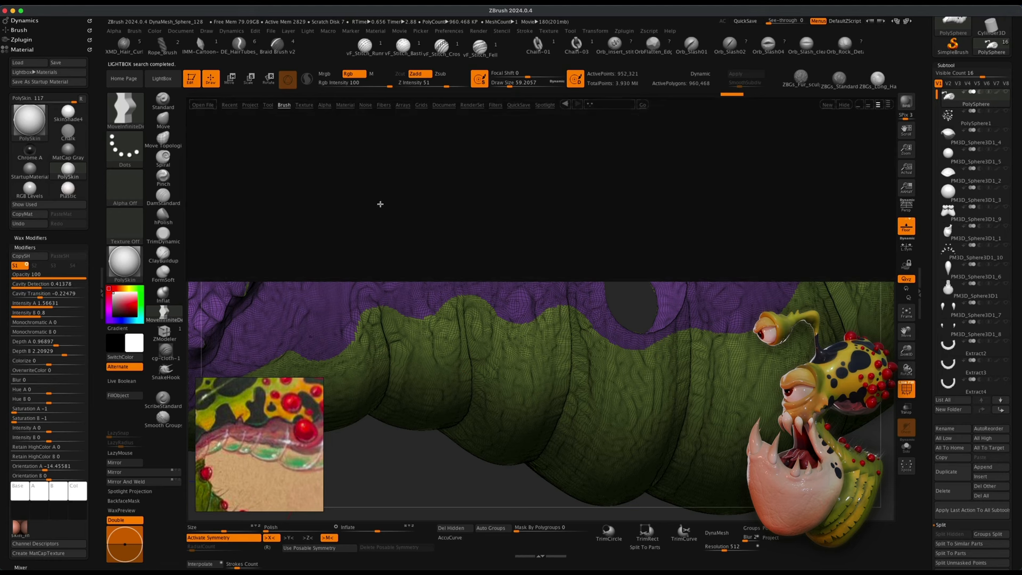
{"action": "left_click", "coordinate": [208, 235]}
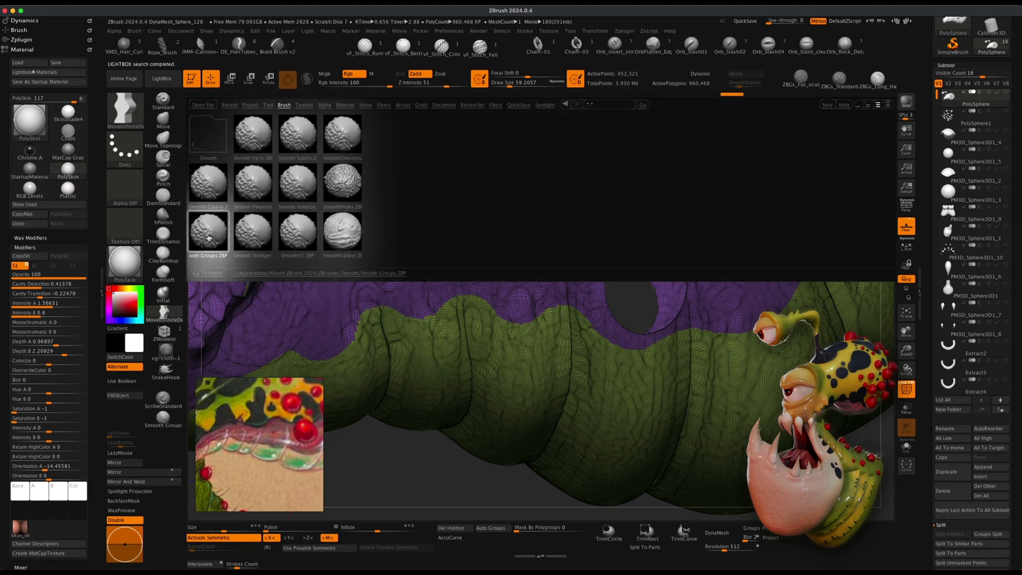
{"action": "double_click", "coordinate": [208, 236]}
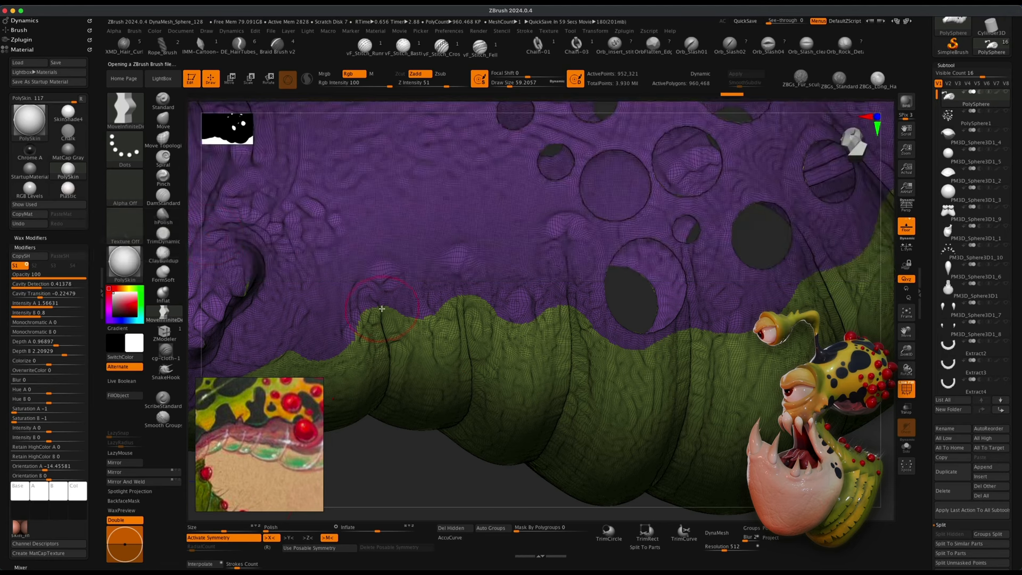
Smooth the polygroup border between the throat and the head with the Smooth Groups brush, working around the whole belly line.
{"action": "key", "text": "s"}
{"action": "key", "text": "shift"}
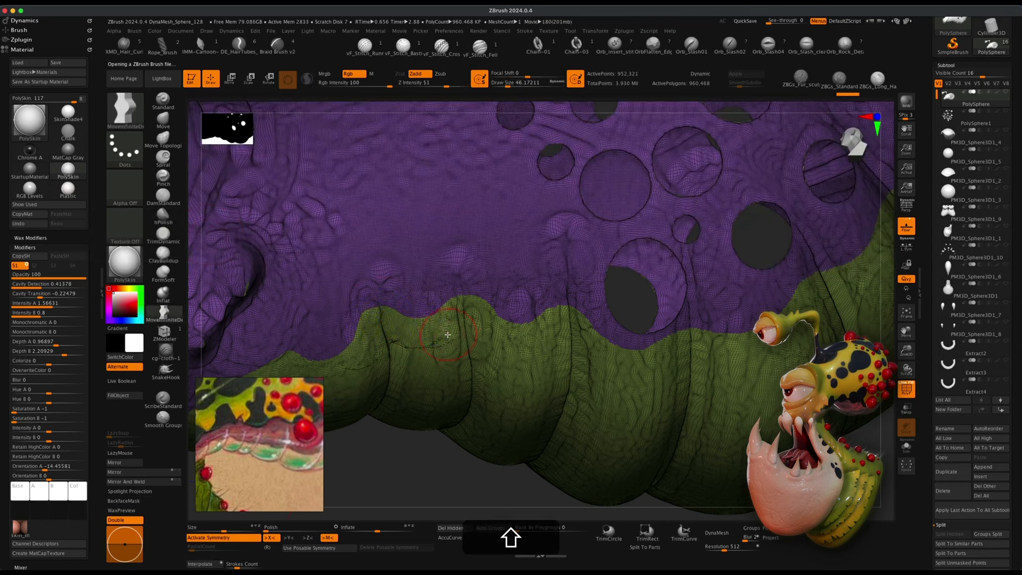
{"action": "key", "text": "shift+s"}
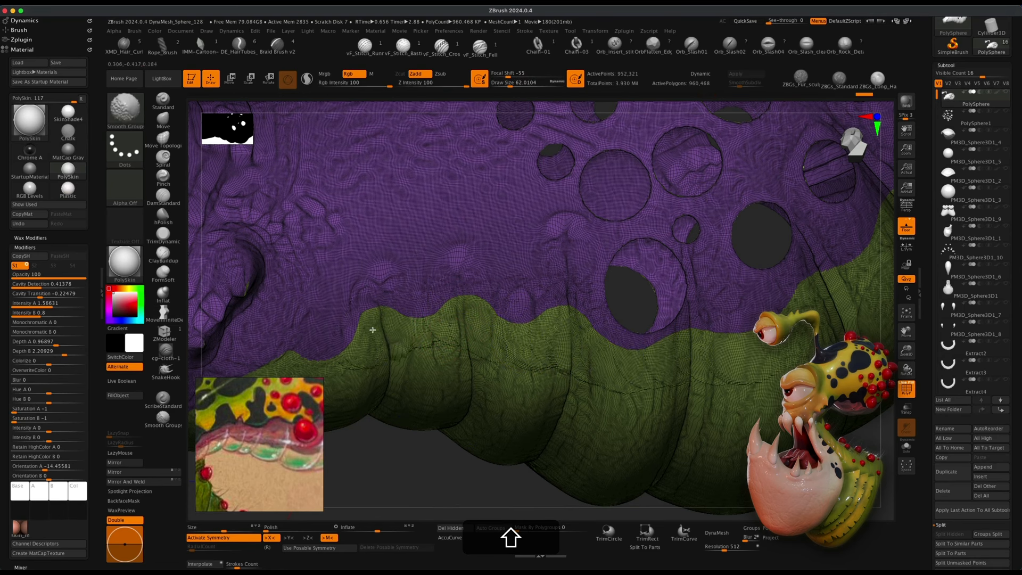
{"action": "left_click_drag", "start_coordinate": [351, 360], "coordinate": [343, 361], "text": "shift"}
{"action": "mouse_move", "coordinate": [452, 442]}
{"action": "left_mouse_down", "text": "alt"}
{"action": "mouse_move", "coordinate": [525, 415]}
{"action": "mouse_move", "coordinate": [565, 503]}
{"action": "mouse_move", "coordinate": [520, 466]}
{"action": "left_mouse_up", "text": "alt"}
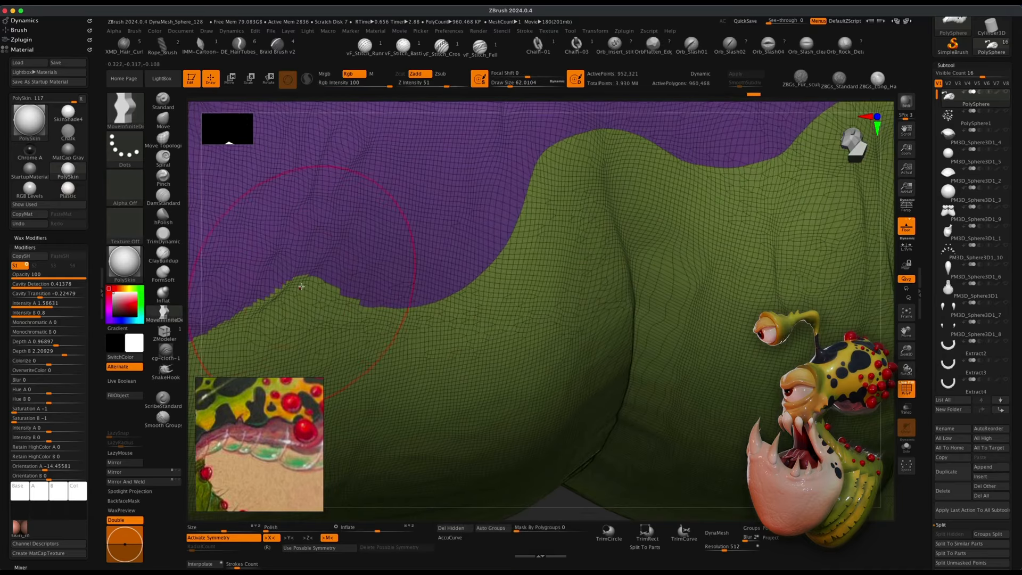
{"action": "key", "text": "shift"}
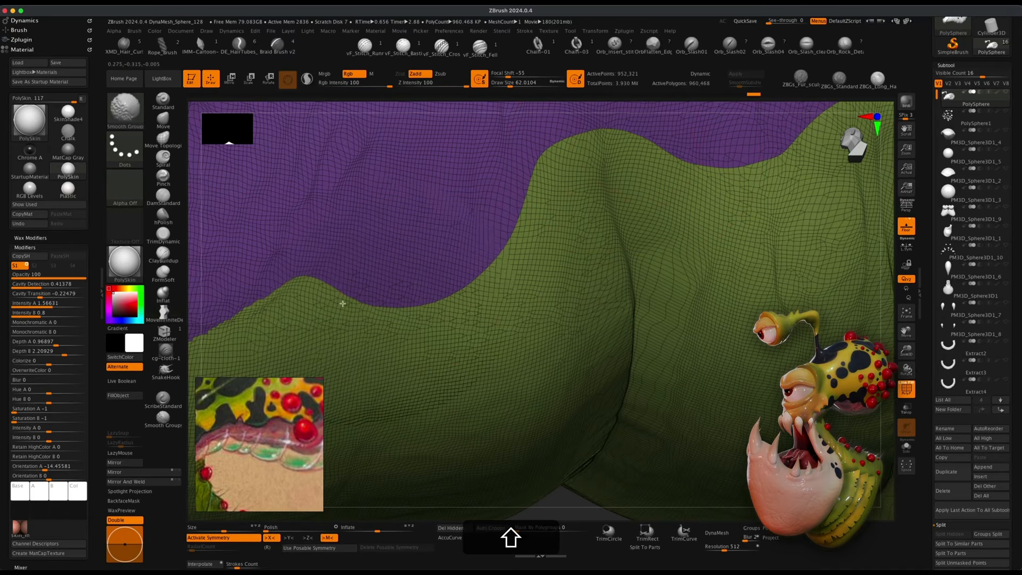
{"action": "mouse_move", "coordinate": [555, 498]}
{"action": "left_mouse_down", "text": "alt"}
{"action": "mouse_move", "coordinate": [554, 436]}
{"action": "mouse_move", "coordinate": [620, 417]}
{"action": "mouse_move", "coordinate": [452, 303]}
{"action": "left_mouse_up", "text": "alt"}
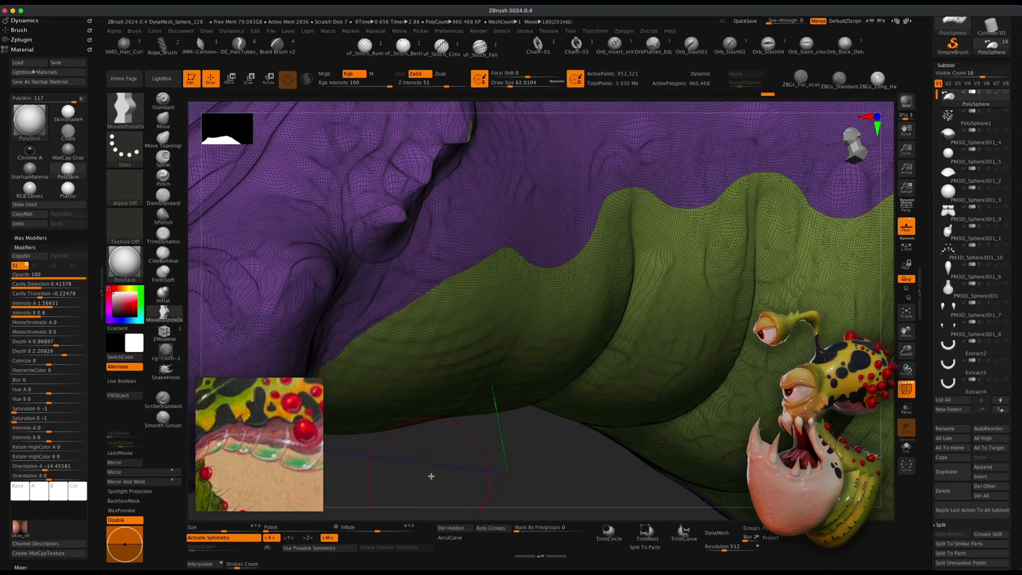
{"action": "key", "text": "shift"}
{"action": "mouse_move", "coordinate": [494, 445]}
{"action": "left_mouse_down"}
{"action": "mouse_move", "coordinate": [504, 413]}
{"action": "mouse_move", "coordinate": [468, 378]}
{"action": "left_mouse_up"}
{"action": "mouse_move", "coordinate": [401, 330]}
{"action": "left_mouse_down", "text": "shift"}
{"action": "mouse_move", "coordinate": [372, 336]}
{"action": "mouse_move", "coordinate": [498, 269]}
{"action": "left_mouse_up", "text": "shift"}
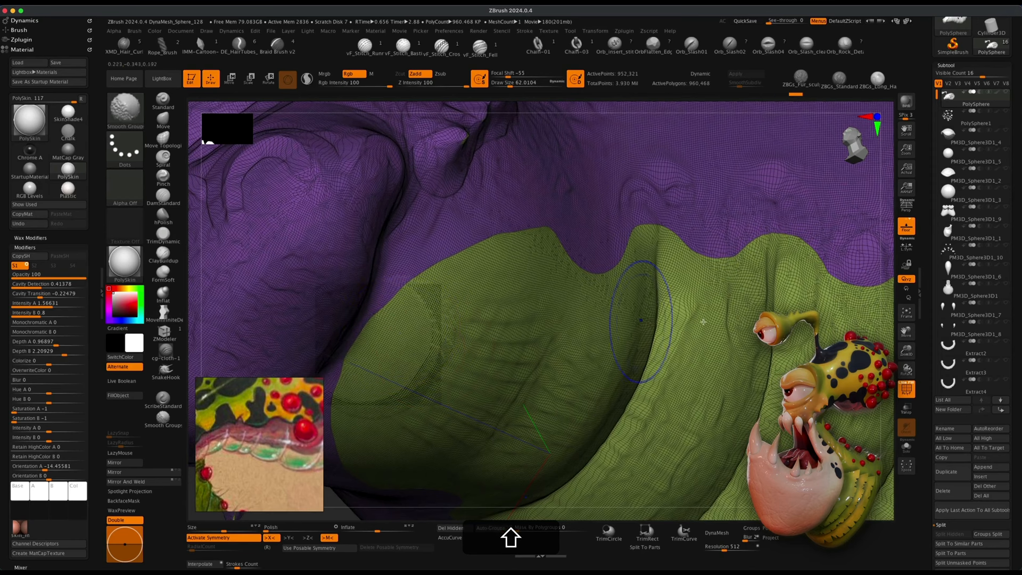
{"action": "left_click_drag", "start_coordinate": [703, 442], "coordinate": [345, 418]}
{"action": "left_click_drag", "start_coordinate": [507, 448], "coordinate": [362, 224]}
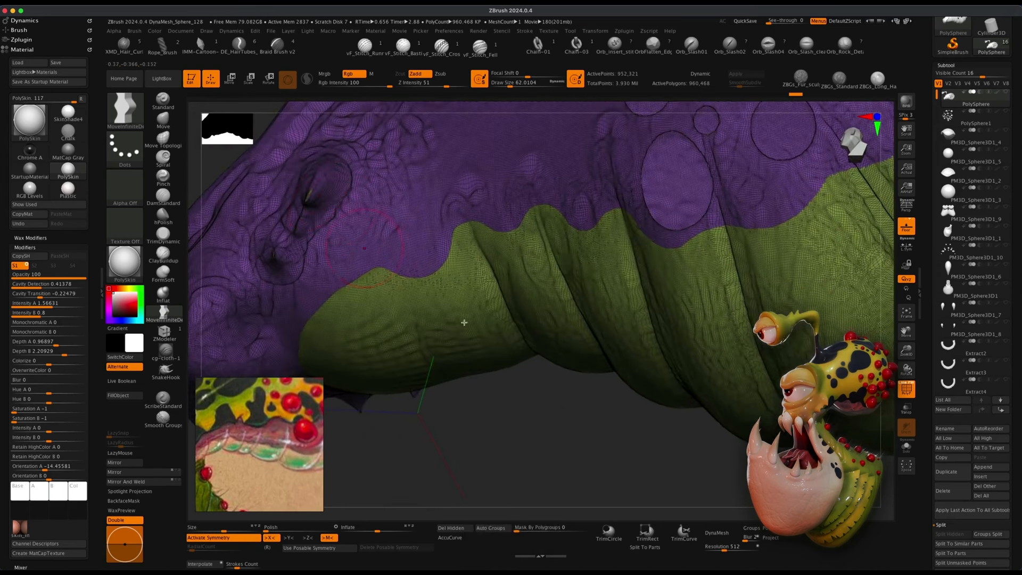
{"action": "mouse_move", "coordinate": [465, 323]}
{"action": "left_mouse_down", "text": "alt"}
{"action": "mouse_move", "coordinate": [549, 450]}
{"action": "mouse_move", "coordinate": [370, 212]}
{"action": "left_mouse_up", "text": "alt"}
{"action": "mouse_move", "coordinate": [472, 417]}
{"action": "left_mouse_down", "text": "alt"}
{"action": "mouse_move", "coordinate": [739, 457]}
{"action": "mouse_move", "coordinate": [465, 440]}
{"action": "mouse_move", "coordinate": [624, 410]}
{"action": "mouse_move", "coordinate": [694, 385]}
{"action": "mouse_move", "coordinate": [423, 290]}
{"action": "left_mouse_up", "text": "alt"}
{"action": "left_click_drag", "start_coordinate": [508, 232], "coordinate": [527, 251]}
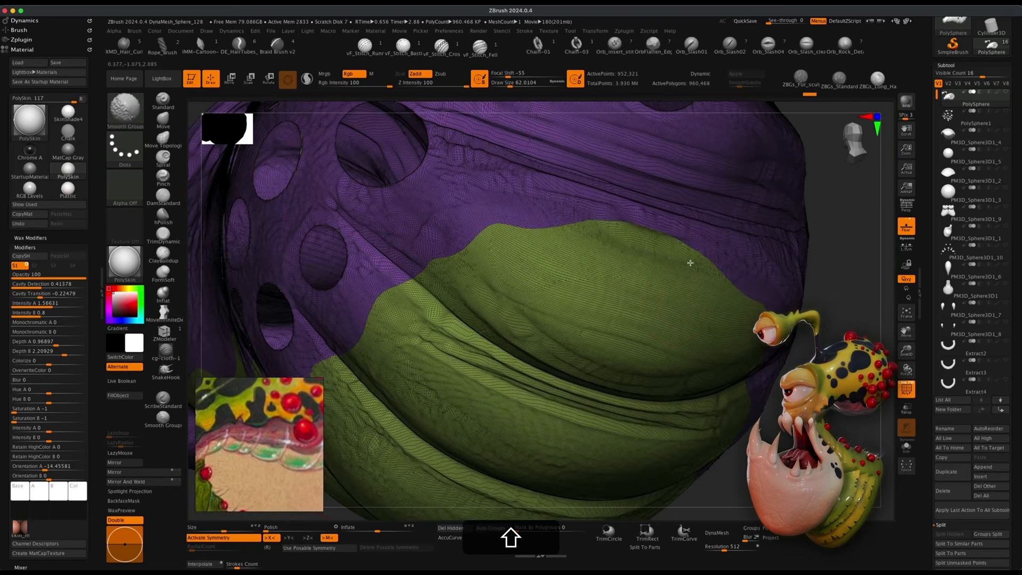
{"action": "left_click_drag", "start_coordinate": [691, 263], "coordinate": [368, 302]}
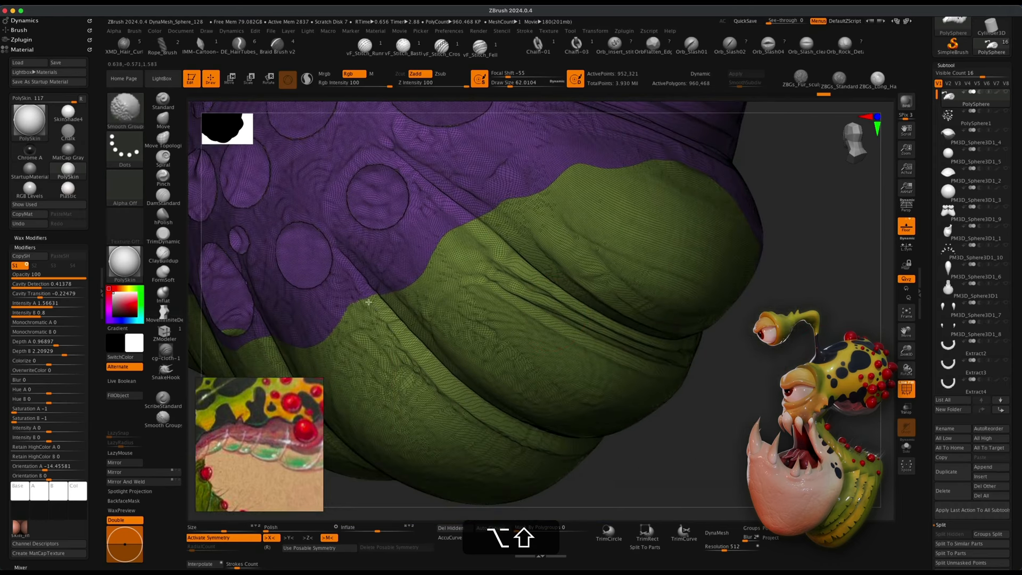
{"action": "left_click_drag", "start_coordinate": [713, 411], "coordinate": [436, 289]}
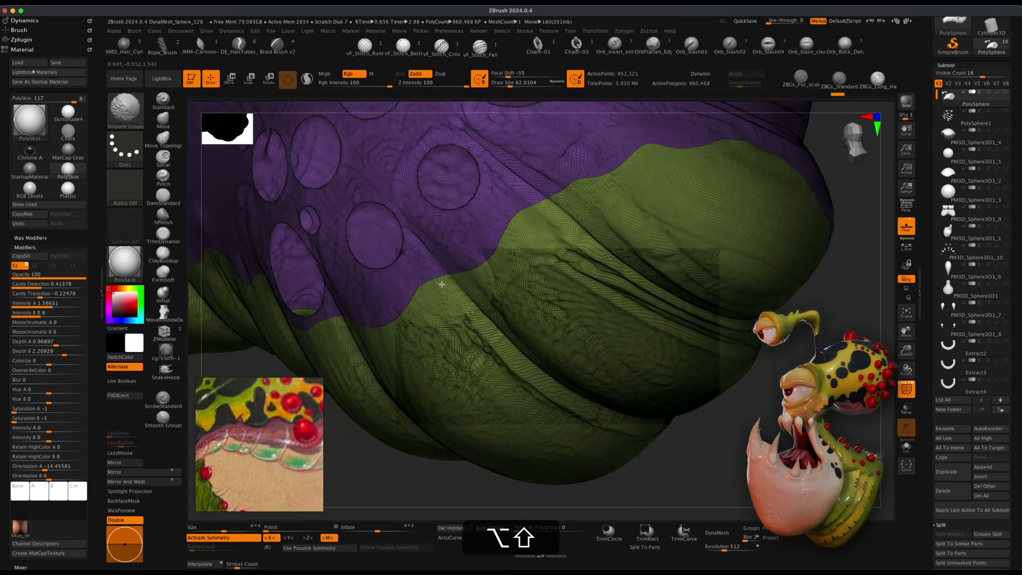
{"action": "left_click_drag", "start_coordinate": [360, 449], "coordinate": [532, 306]}
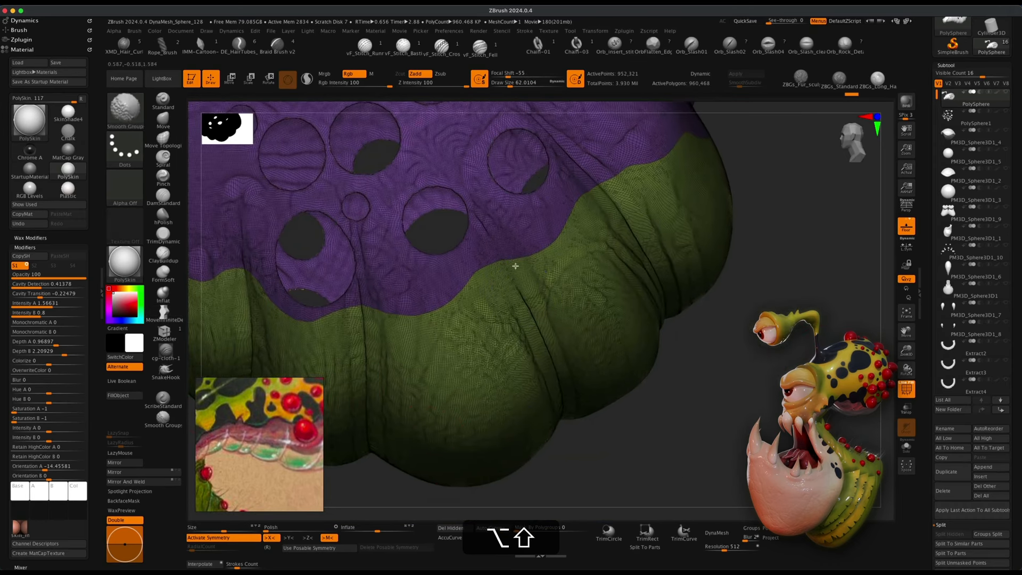
{"action": "left_click_drag", "start_coordinate": [515, 266], "coordinate": [407, 324], "text": "alt+shift"}
Isolate the throat polygroup on its own and apply Auto Groups to it.
{"action": "left_click", "coordinate": [757, 264], "text": "alt"}
{"action": "mouse_move", "coordinate": [757, 265]}
{"action": "left_mouse_down"}
{"action": "mouse_move", "coordinate": [761, 335]}
{"action": "mouse_move", "coordinate": [793, 292]}
{"action": "mouse_move", "coordinate": [772, 298]}
{"action": "left_mouse_up"}
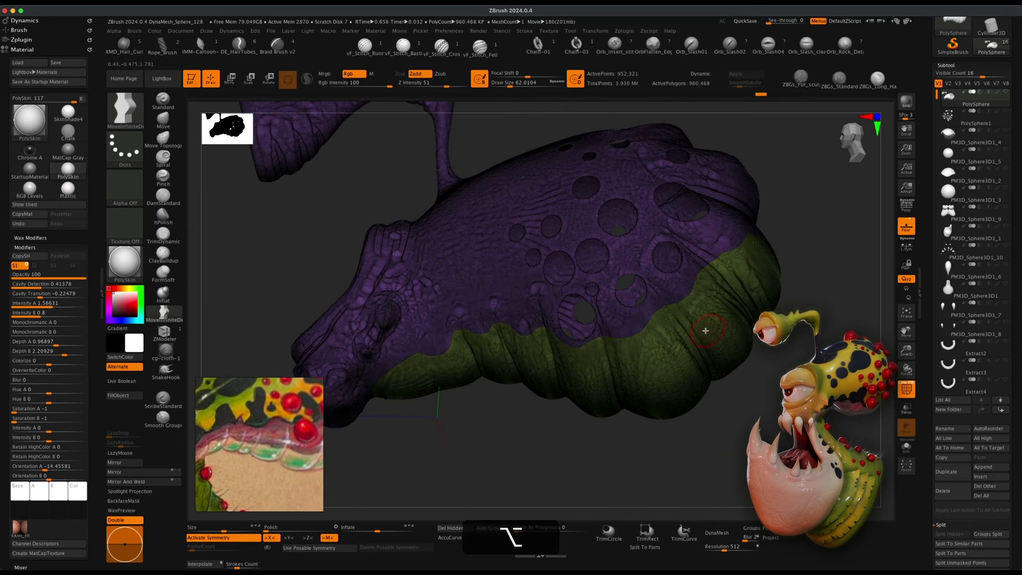
{"action": "key", "text": "shift+super"}
{"action": "left_click", "coordinate": [710, 322], "text": "shift+super"}
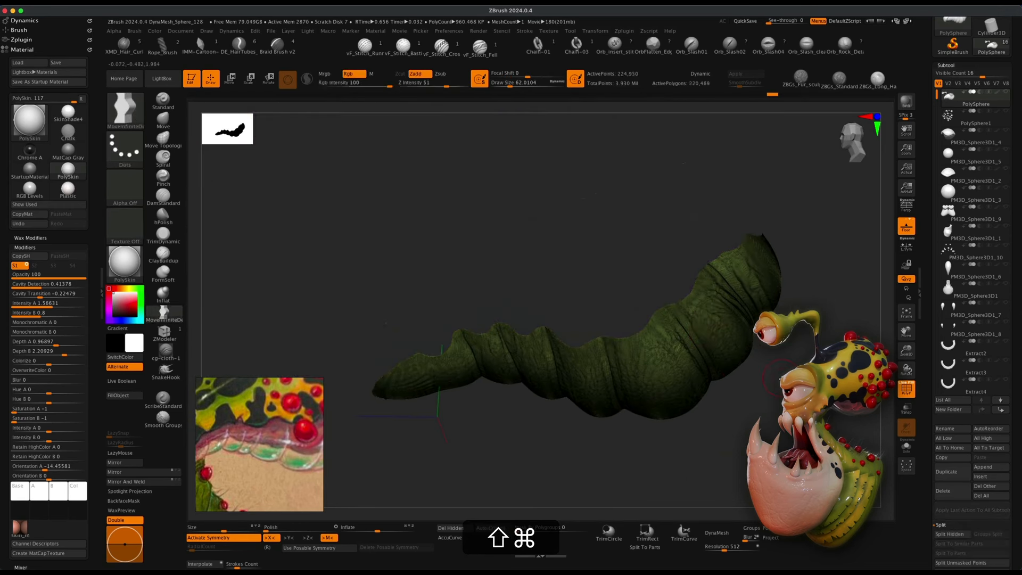
{"action": "mouse_move", "coordinate": [776, 377]}
{"action": "left_mouse_down"}
{"action": "mouse_move", "coordinate": [760, 329]}
{"action": "mouse_move", "coordinate": [751, 379]}
{"action": "mouse_move", "coordinate": [752, 364]}
{"action": "mouse_move", "coordinate": [761, 377]}
{"action": "mouse_move", "coordinate": [778, 367]}
{"action": "mouse_move", "coordinate": [763, 367]}
{"action": "left_mouse_up"}
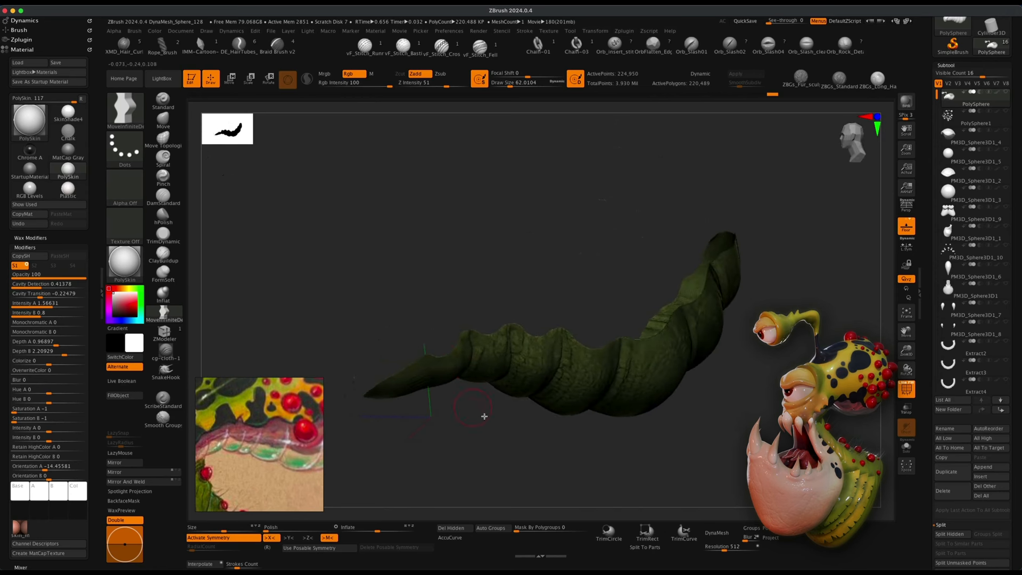
{"action": "left_click_drag", "start_coordinate": [483, 416], "coordinate": [493, 486]}
{"action": "left_click_drag", "start_coordinate": [466, 218], "coordinate": [458, 221]}
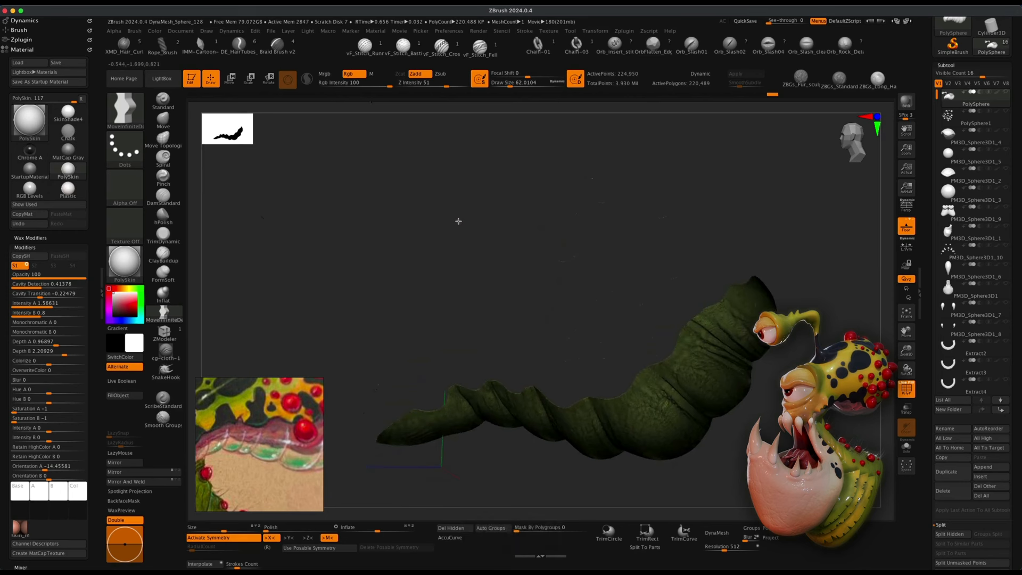
{"action": "left_click_drag", "start_coordinate": [280, 203], "coordinate": [334, 182]}
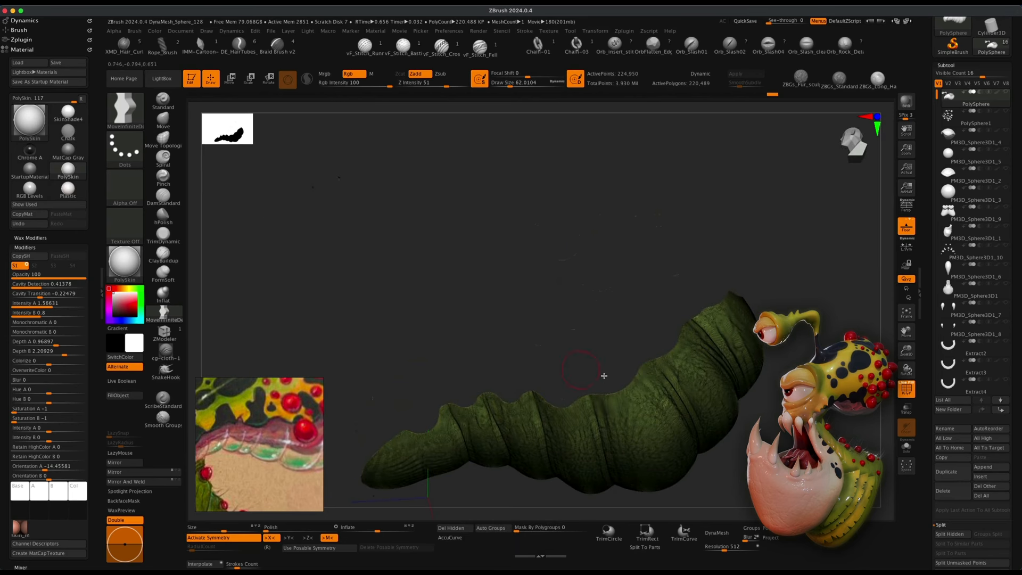
{"action": "left_click_drag", "start_coordinate": [404, 251], "coordinate": [412, 290]}
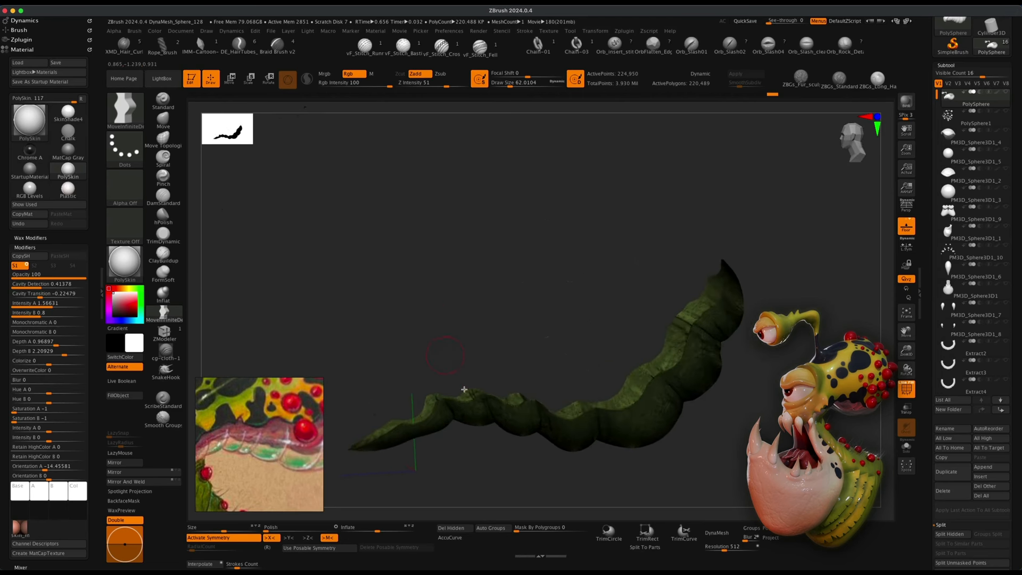
{"action": "left_click", "coordinate": [499, 528]}
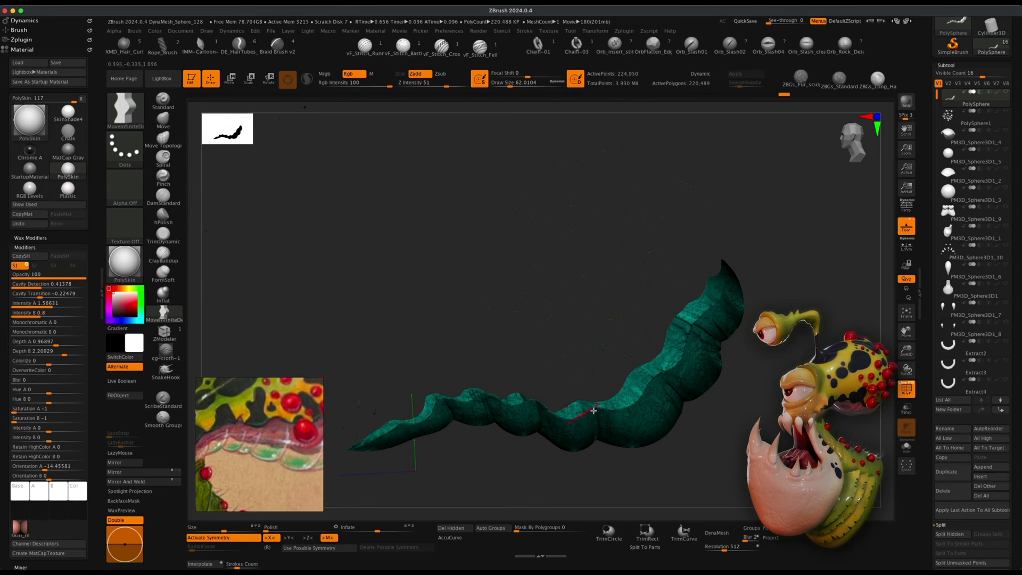
Unhide the rest of the head to check the throat, then isolate the throat polygroup again.
{"action": "left_click", "coordinate": [593, 410], "text": "shift+super"}
{"action": "left_click", "coordinate": [771, 314], "text": "shift+super"}
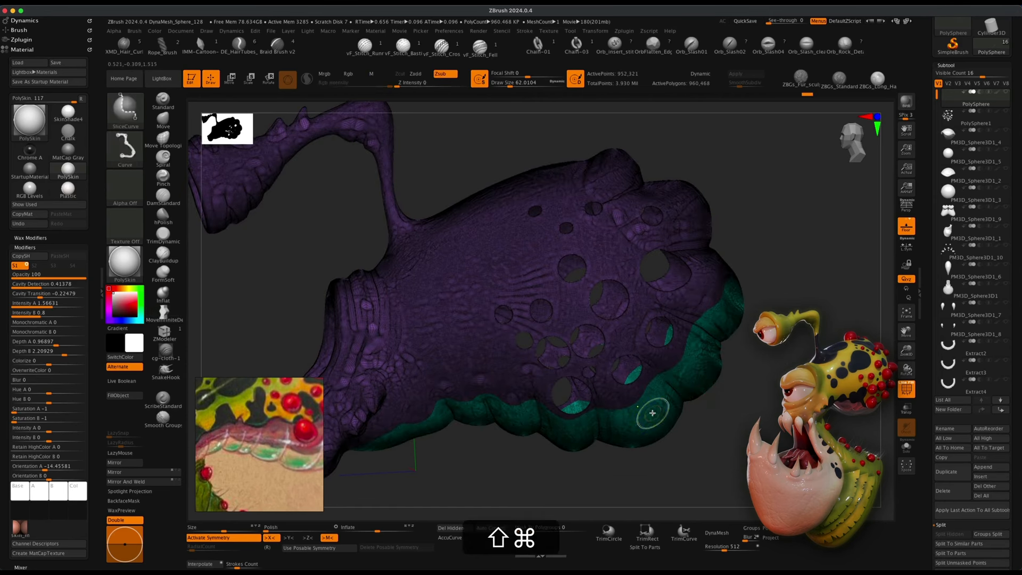
{"action": "left_click", "coordinate": [660, 417], "text": "shift+super"}
{"action": "left_click_drag", "start_coordinate": [724, 424], "coordinate": [711, 391]}
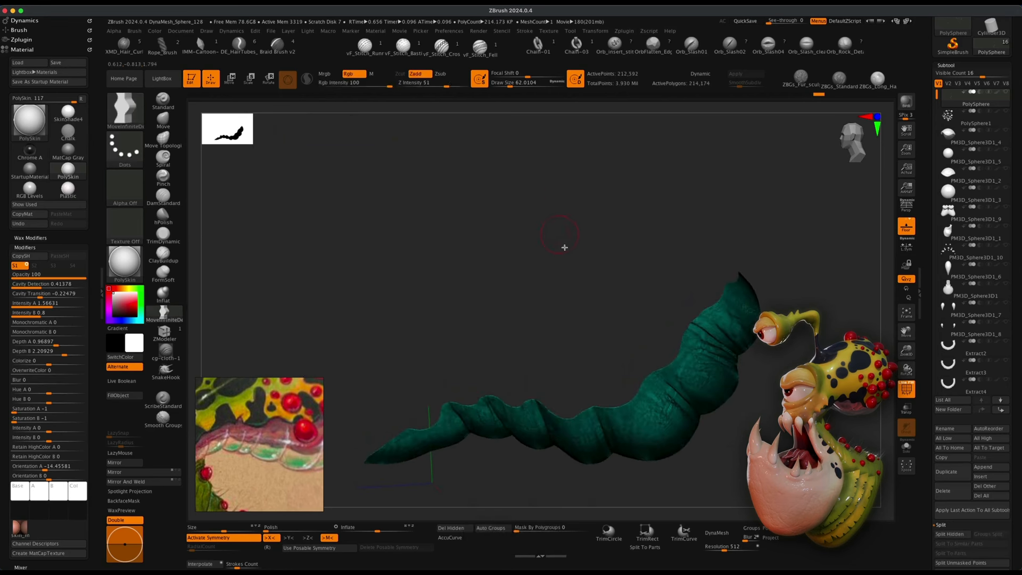
Split the hidden head geometry away so the throat becomes its own subtool.
{"action": "left_click_drag", "start_coordinate": [416, 273], "coordinate": [467, 288], "text": "alt"}
{"action": "left_click_drag", "start_coordinate": [497, 491], "coordinate": [508, 505]}
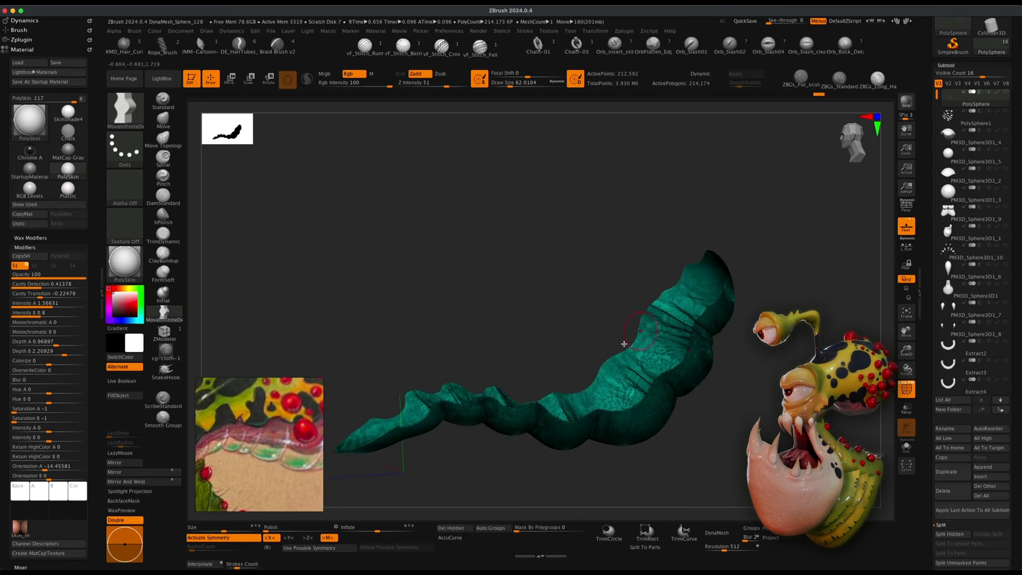
{"action": "left_click_drag", "start_coordinate": [747, 418], "coordinate": [761, 384], "text": "alt"}
{"action": "mouse_move", "coordinate": [523, 240]}
{"action": "left_mouse_down"}
{"action": "mouse_move", "coordinate": [523, 212]}
{"action": "mouse_move", "coordinate": [528, 256]}
{"action": "mouse_move", "coordinate": [563, 309]}
{"action": "left_mouse_up"}
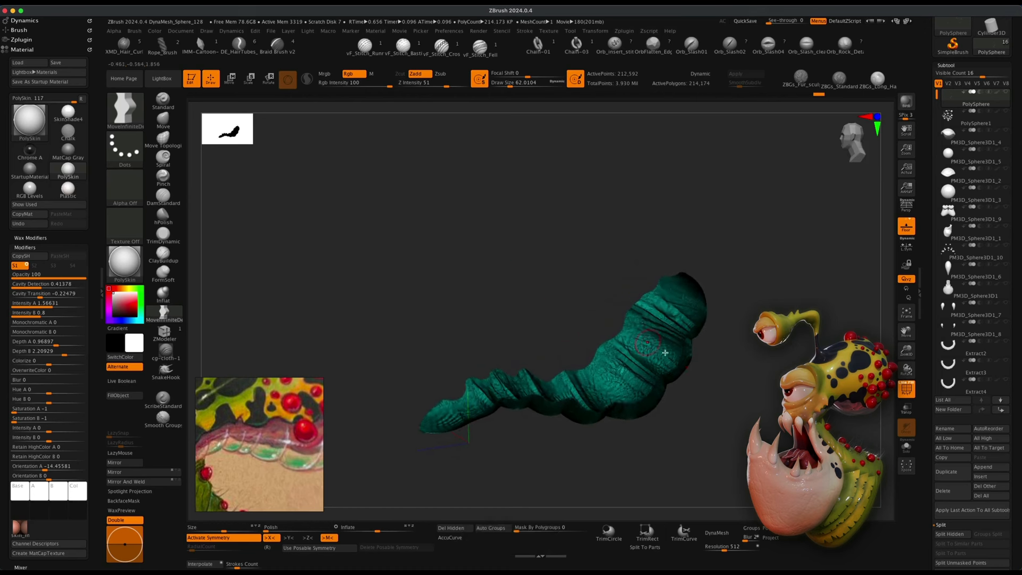
{"action": "left_click_drag", "start_coordinate": [737, 369], "coordinate": [730, 372], "text": "alt"}
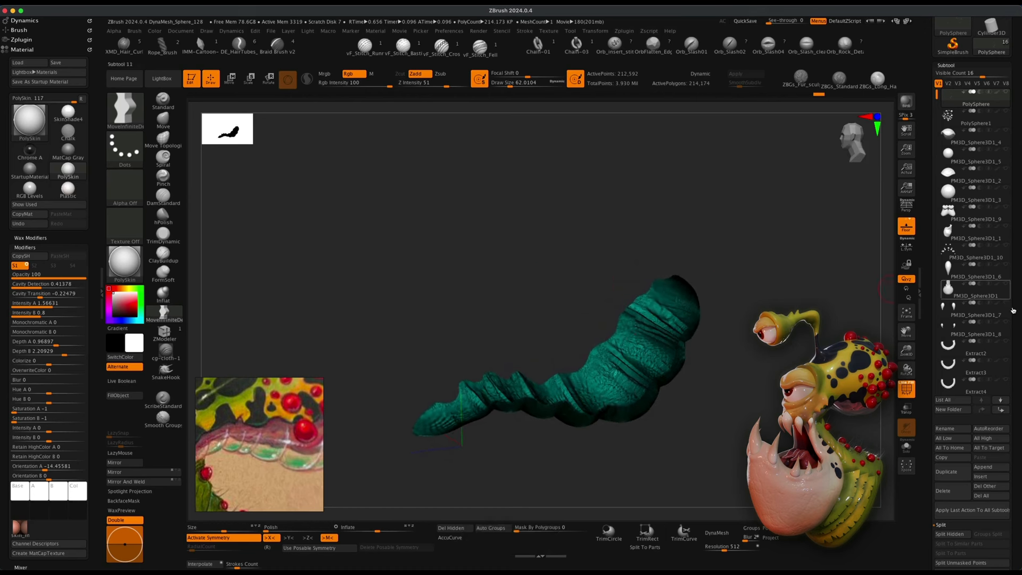
{"action": "left_click_drag", "start_coordinate": [1017, 296], "coordinate": [1010, 246]}
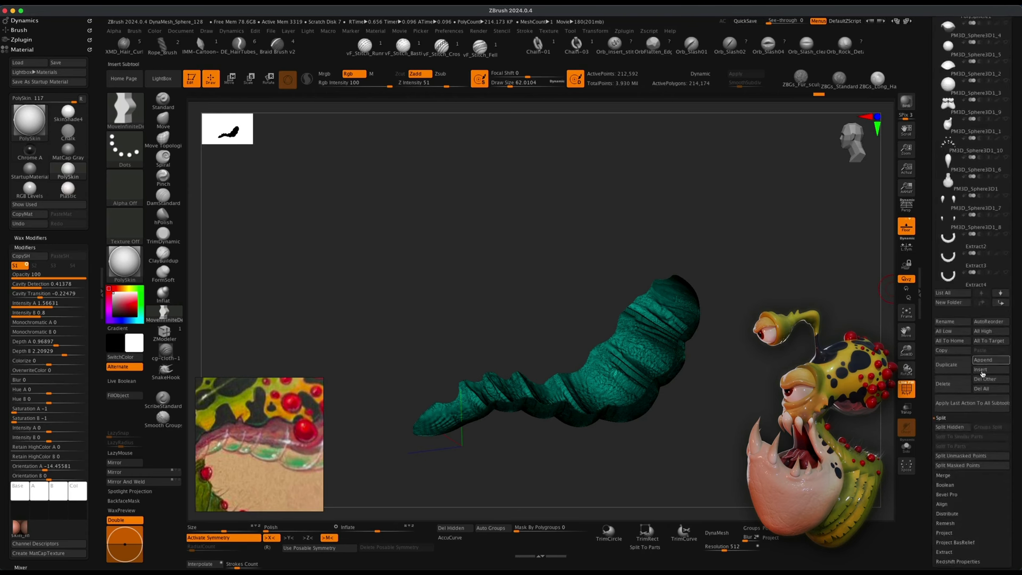
{"action": "left_click", "coordinate": [949, 428]}
Select the split head and throat subtools in turn and display both together without the polyframe.
{"action": "scroll", "coordinate": [971, 239], "scroll_direction": "up", "scroll_amount": 5}
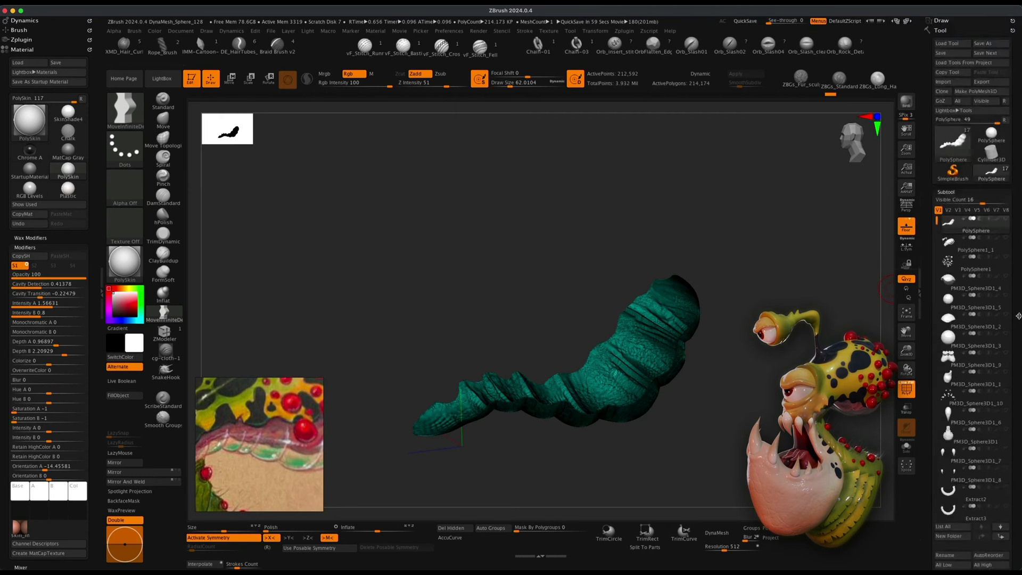
{"action": "left_click", "coordinate": [969, 244]}
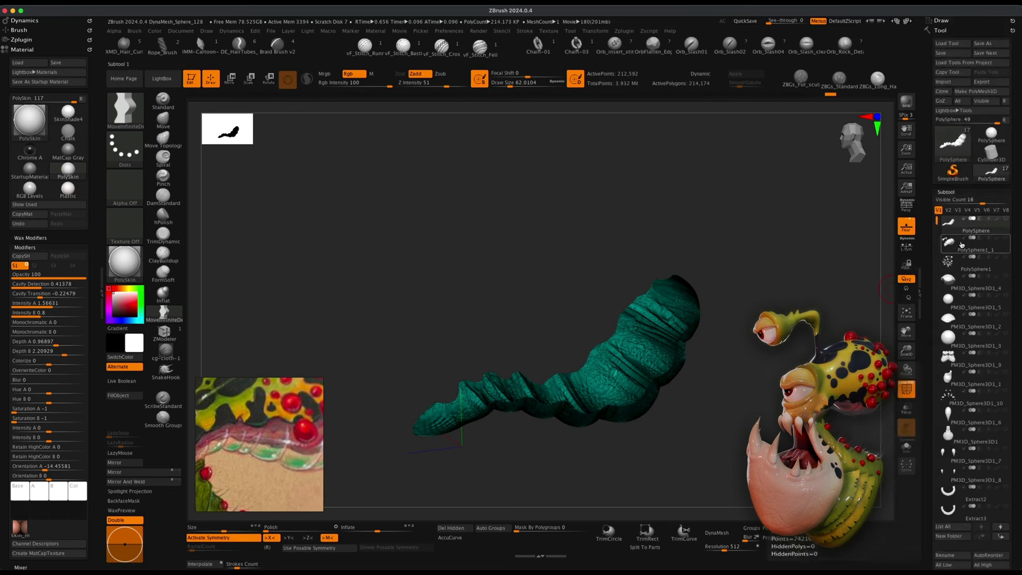
{"action": "left_click", "coordinate": [962, 245]}
{"action": "left_click", "coordinate": [1002, 226]}
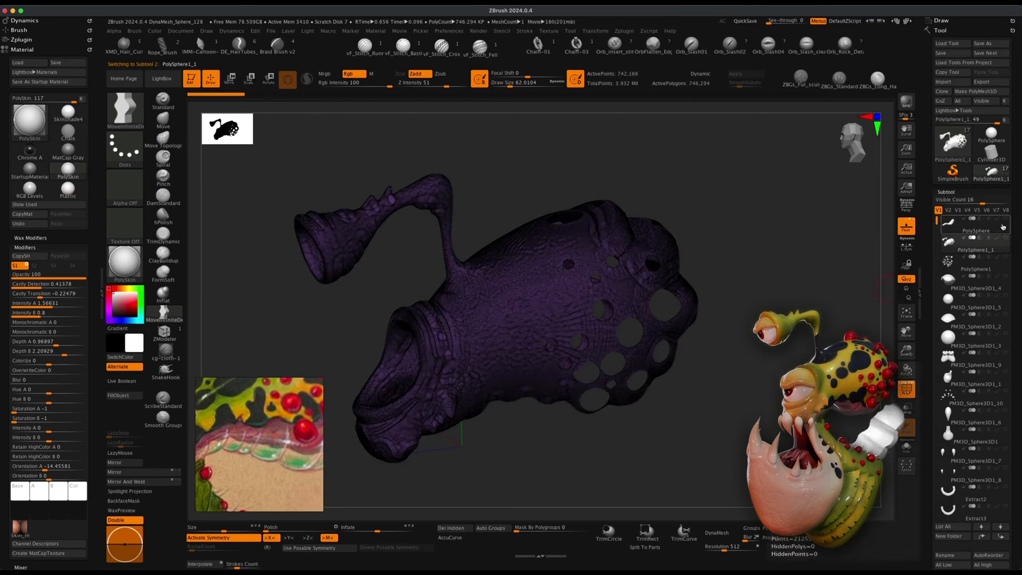
{"action": "left_click", "coordinate": [1005, 219]}
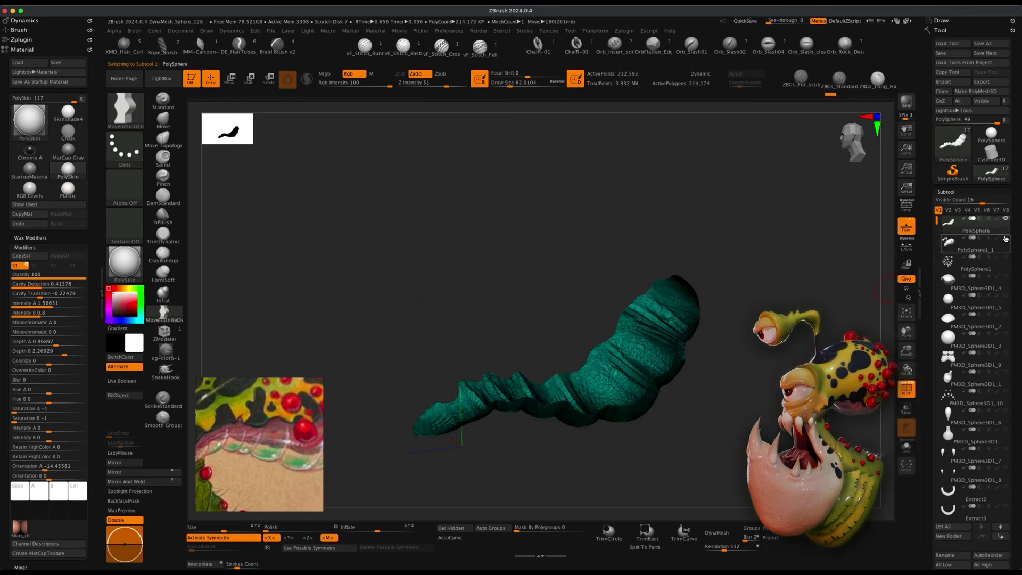
{"action": "mouse_move", "coordinate": [757, 346]}
{"action": "left_mouse_down"}
{"action": "mouse_move", "coordinate": [782, 352]}
{"action": "mouse_move", "coordinate": [753, 319]}
{"action": "mouse_move", "coordinate": [767, 327]}
{"action": "mouse_move", "coordinate": [761, 282]}
{"action": "mouse_move", "coordinate": [758, 340]}
{"action": "left_mouse_up"}
{"action": "left_click", "coordinate": [907, 390]}
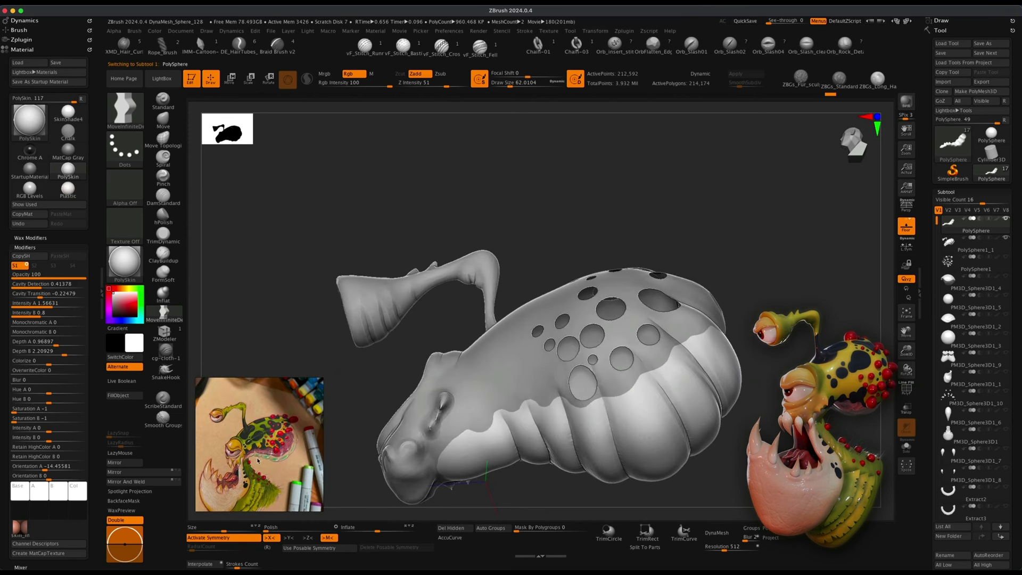
Turn the bumps subtool back on and orbit around the reassembled head to review the separated parts.
{"action": "left_click_drag", "start_coordinate": [764, 346], "coordinate": [785, 357]}
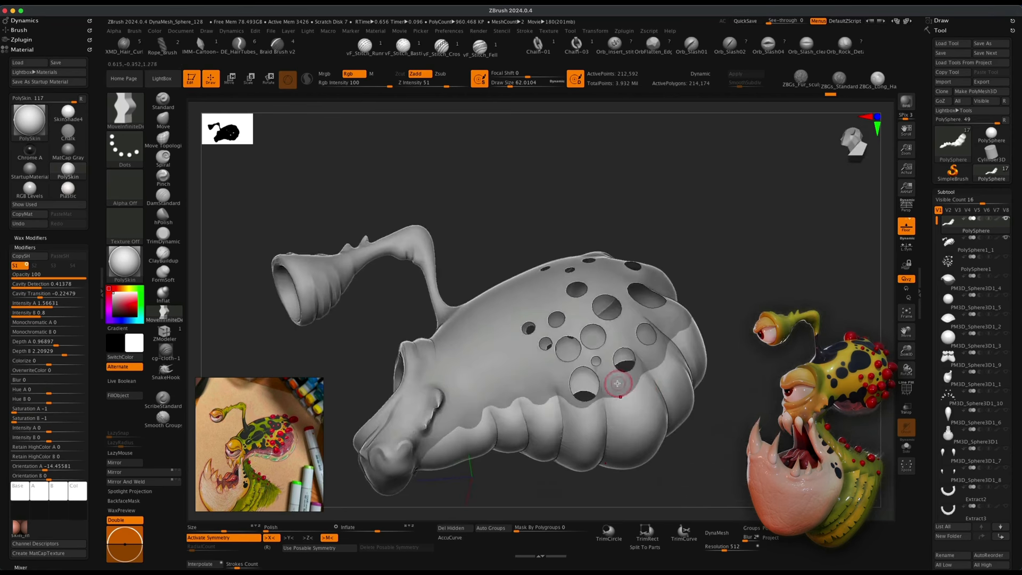
{"action": "mouse_move", "coordinate": [762, 404]}
{"action": "left_mouse_down"}
{"action": "mouse_move", "coordinate": [741, 445]}
{"action": "mouse_move", "coordinate": [756, 433]}
{"action": "mouse_move", "coordinate": [747, 427]}
{"action": "left_mouse_up"}
{"action": "left_click_drag", "start_coordinate": [732, 381], "coordinate": [733, 398], "text": "alt"}
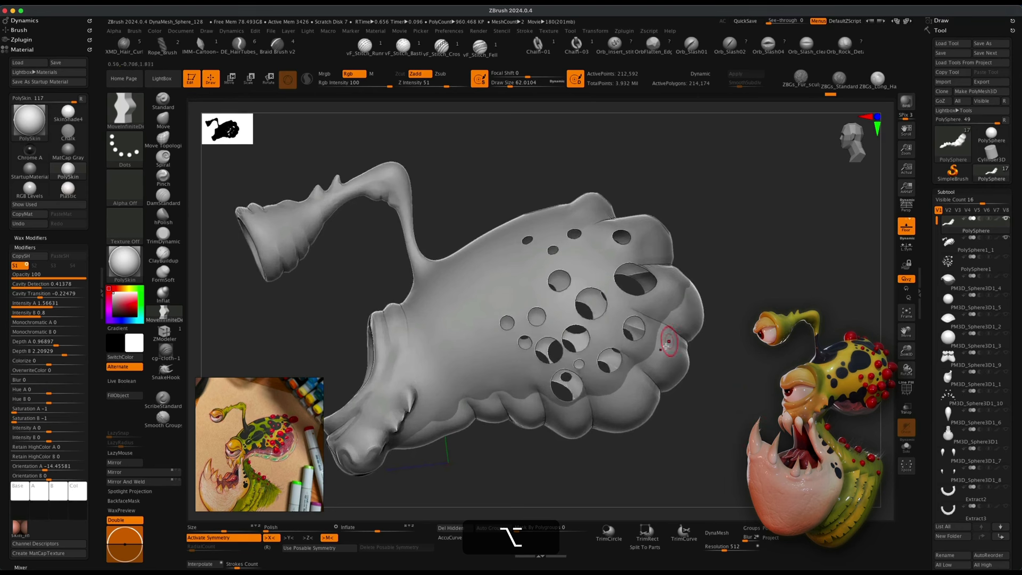
{"action": "mouse_move", "coordinate": [452, 430]}
{"action": "left_mouse_down", "text": "alt"}
{"action": "mouse_move", "coordinate": [491, 472]}
{"action": "mouse_move", "coordinate": [682, 456]}
{"action": "left_mouse_up", "text": "alt"}
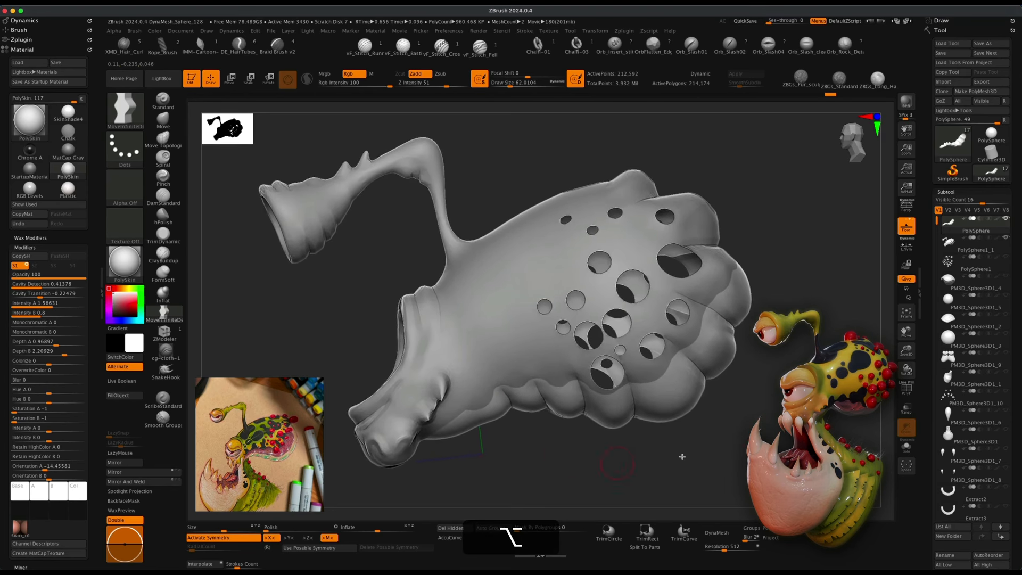
{"action": "left_click", "coordinate": [1006, 258]}
{"action": "left_click_drag", "start_coordinate": [788, 250], "coordinate": [863, 256]}
{"action": "mouse_move", "coordinate": [799, 341]}
{"action": "left_mouse_down", "text": "alt"}
{"action": "mouse_move", "coordinate": [762, 392]}
{"action": "mouse_move", "coordinate": [702, 367]}
{"action": "mouse_move", "coordinate": [739, 384]}
{"action": "mouse_move", "coordinate": [759, 353]}
{"action": "mouse_move", "coordinate": [760, 399]}
{"action": "mouse_move", "coordinate": [741, 358]}
{"action": "mouse_move", "coordinate": [767, 424]}
{"action": "mouse_move", "coordinate": [754, 392]}
{"action": "mouse_move", "coordinate": [761, 426]}
{"action": "mouse_move", "coordinate": [755, 410]}
{"action": "left_mouse_up", "text": "alt"}
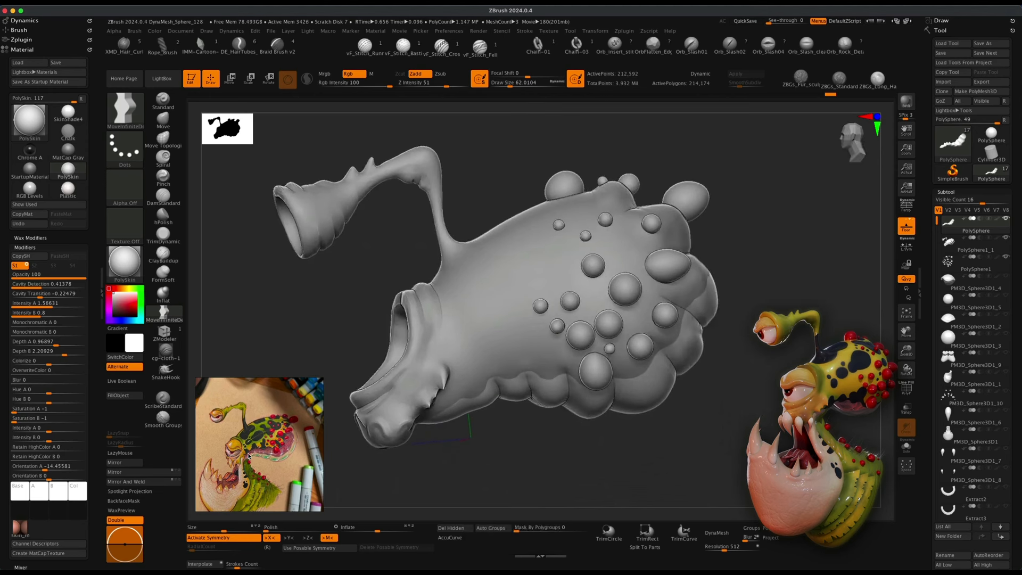
{"action": "left_click_drag", "start_coordinate": [549, 479], "coordinate": [541, 479], "text": "shift"}
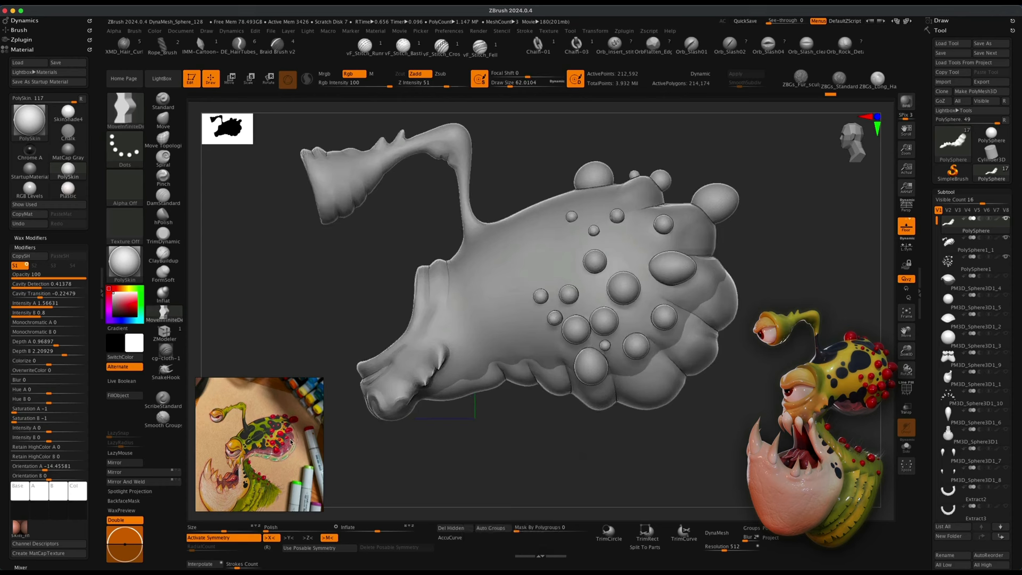
{"action": "left_click_drag", "start_coordinate": [726, 431], "coordinate": [730, 423], "text": "shift"}
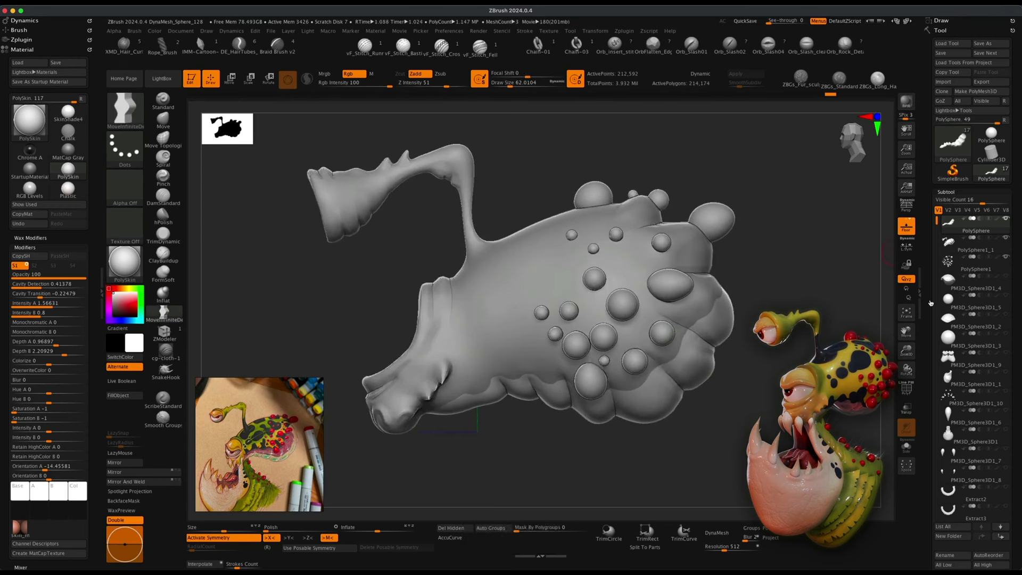
Append a Sphere3D as a new subtool to the head model.
{"action": "left_click_drag", "start_coordinate": [1014, 457], "coordinate": [1010, 423]}
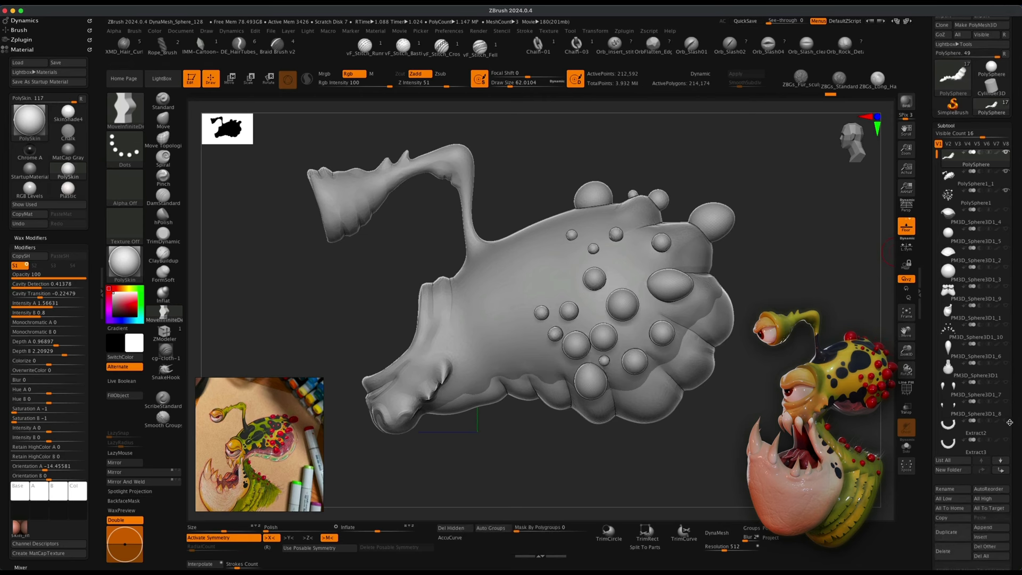
{"action": "left_click", "coordinate": [985, 537]}
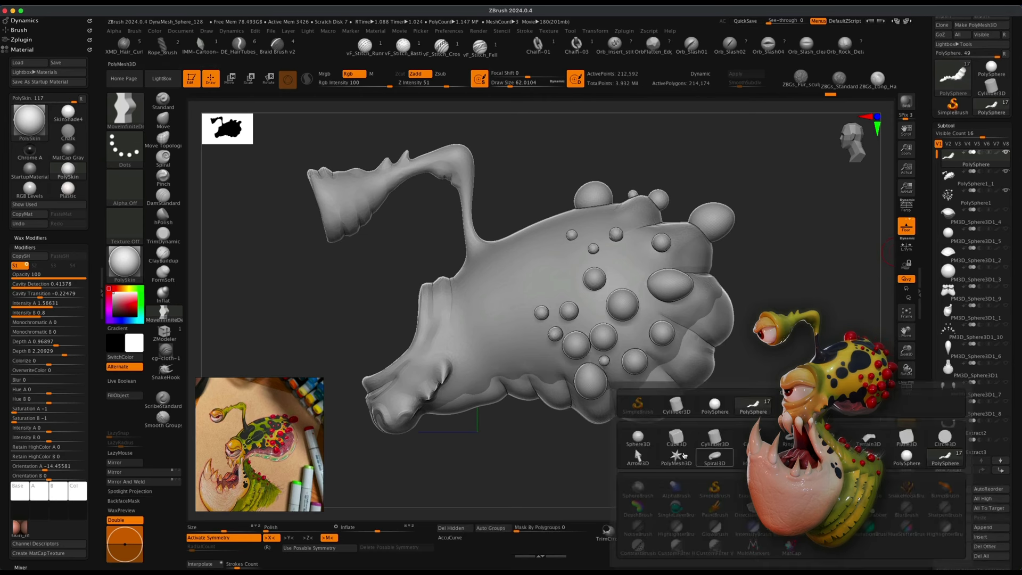
{"action": "left_click", "coordinate": [639, 437]}
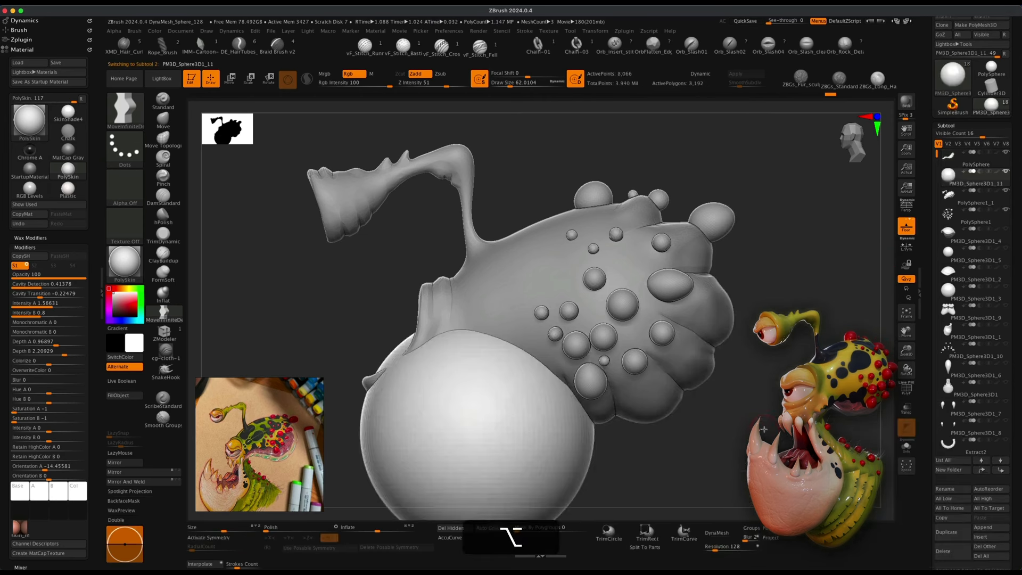
Turn on transparency and move the appended sphere into the head's throat area with the gizmo.
{"action": "left_click_drag", "start_coordinate": [764, 429], "coordinate": [720, 359], "text": "alt"}
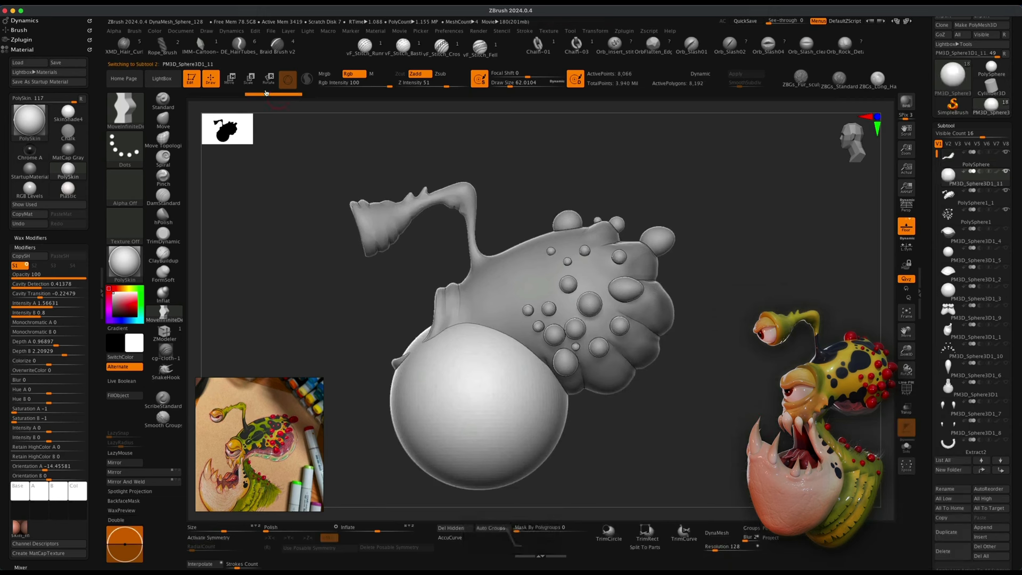
{"action": "left_click", "coordinate": [232, 81]}
{"action": "left_click_drag", "start_coordinate": [513, 374], "coordinate": [486, 323]}
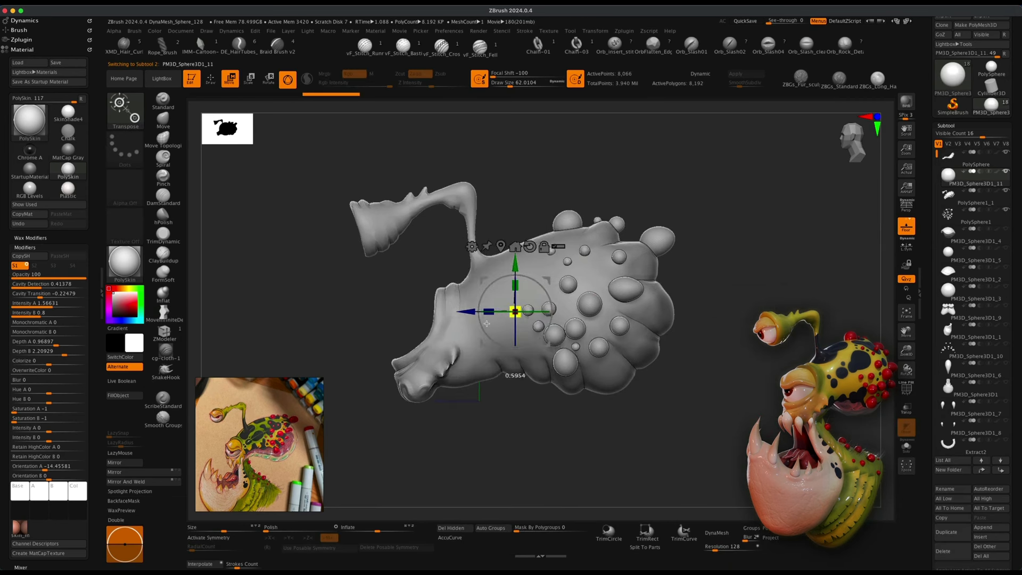
{"action": "left_click", "coordinate": [907, 409]}
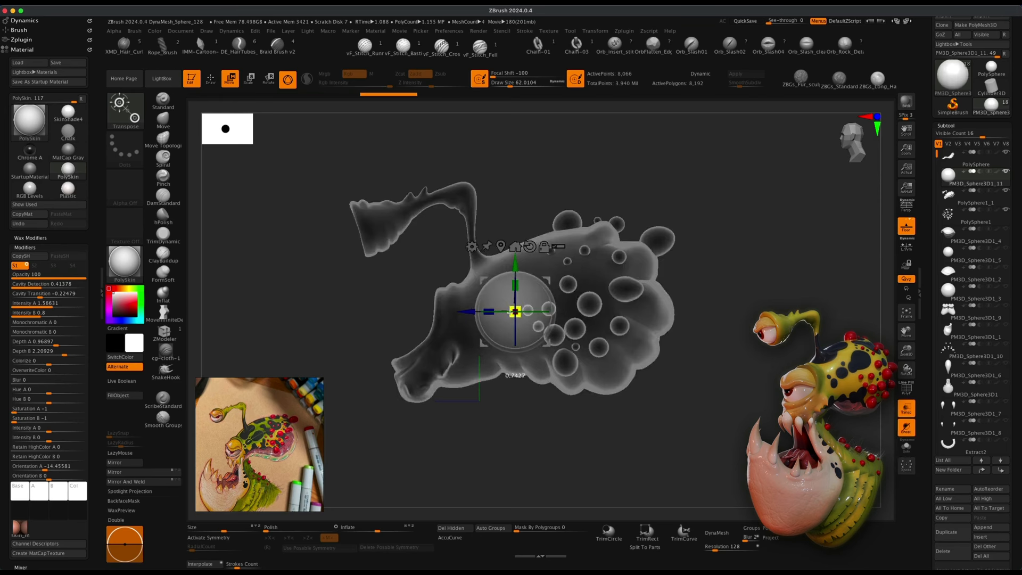
{"action": "left_click_drag", "start_coordinate": [547, 283], "coordinate": [535, 291]}
{"action": "left_click_drag", "start_coordinate": [767, 368], "coordinate": [456, 443], "text": "alt"}
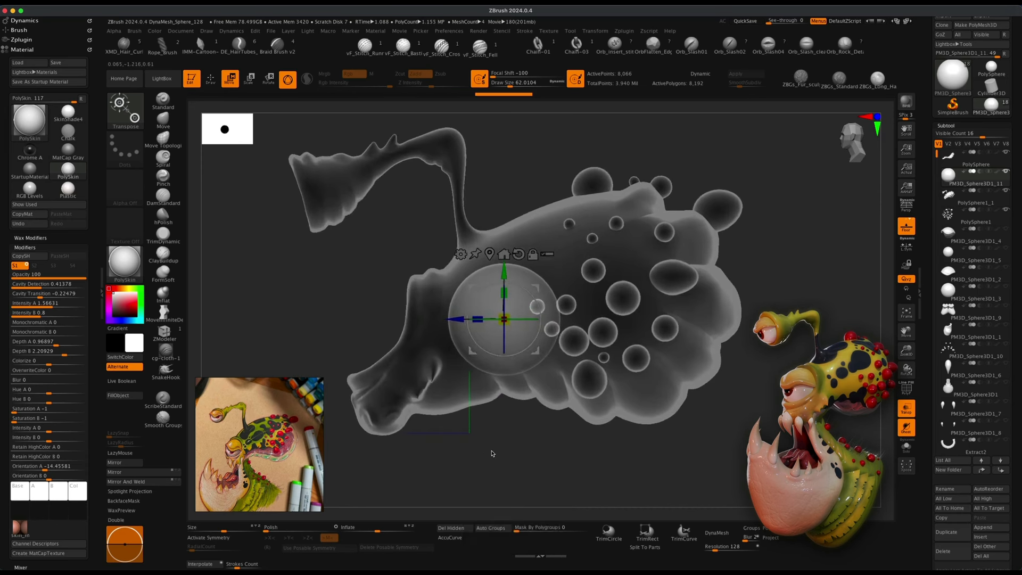
Select the MoveInfiniteDepth brush and DynaMesh the sphere at resolution 256.
{"action": "left_click", "coordinate": [211, 79]}
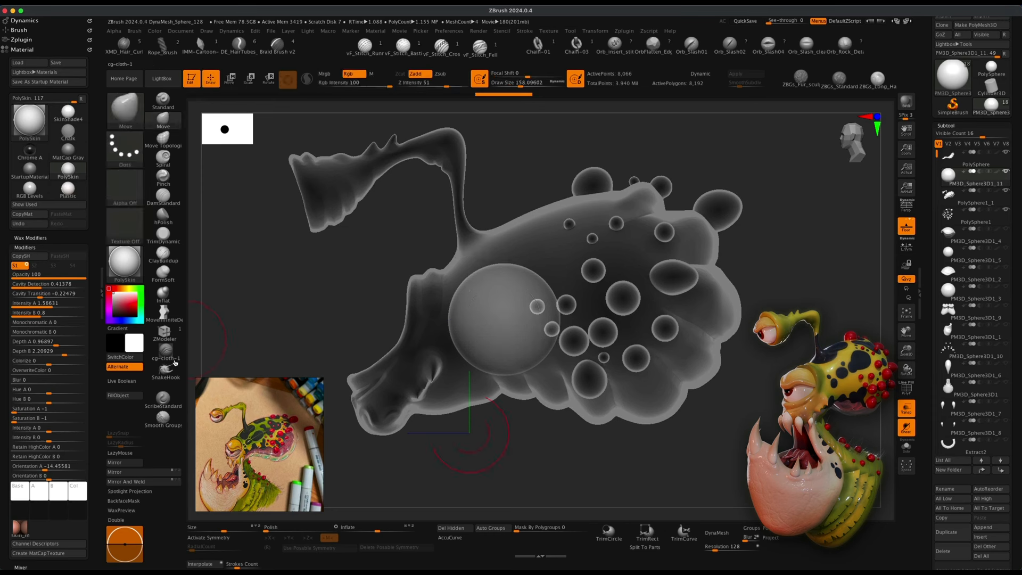
{"action": "left_click", "coordinate": [163, 314]}
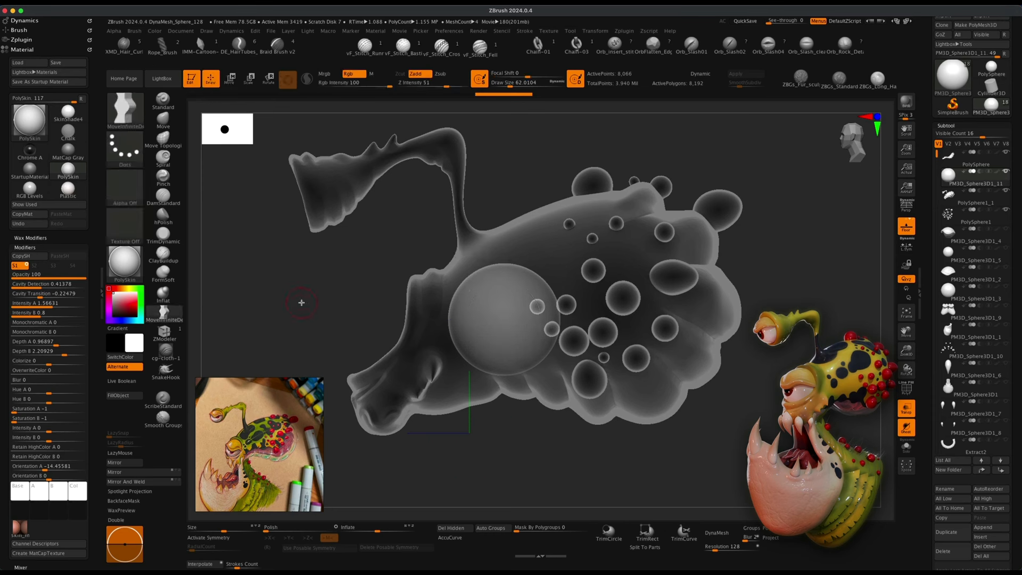
{"action": "key", "text": "s"}
{"action": "left_click_drag", "start_coordinate": [300, 302], "coordinate": [321, 302]}
{"action": "type", "text": "256"}
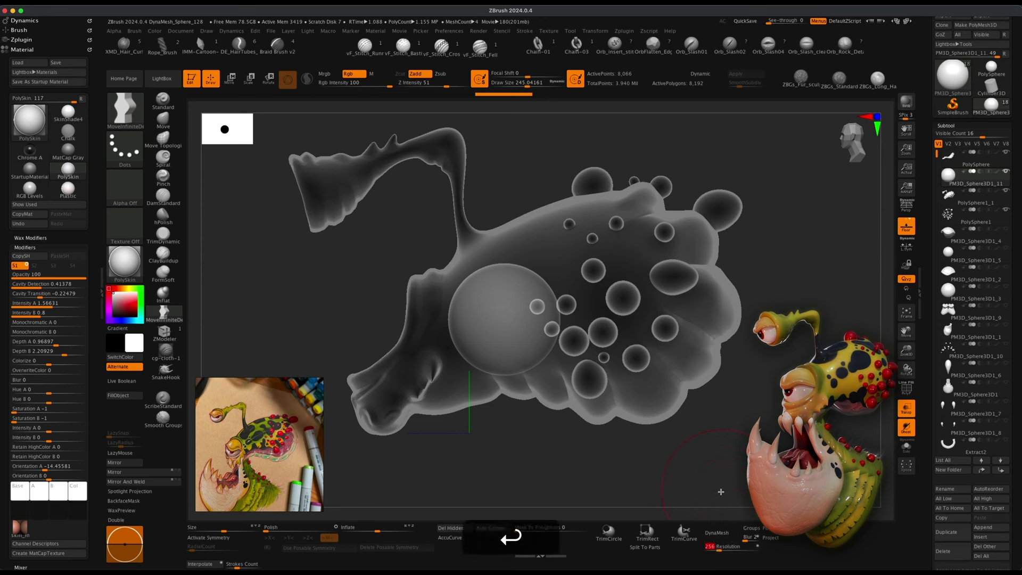
{"action": "left_click", "coordinate": [716, 532]}
{"action": "key", "text": "super"}
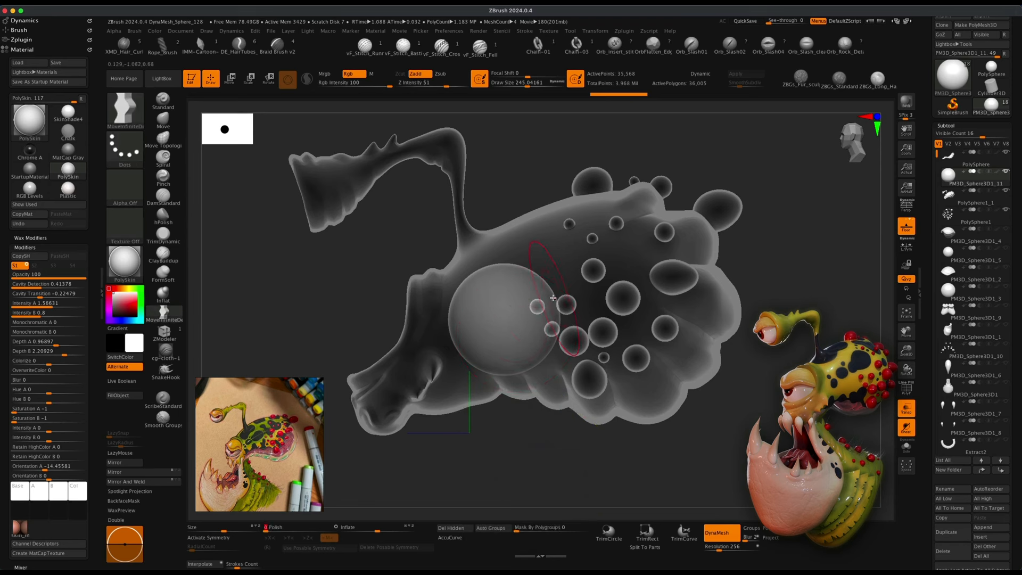
Enlarge the brush and pull the sphere's surface into an oval throat shape with Move strokes.
{"action": "key", "text": "s"}
{"action": "left_click_drag", "start_coordinate": [525, 291], "coordinate": [620, 229]}
{"action": "left_click_drag", "start_coordinate": [582, 263], "coordinate": [612, 273]}
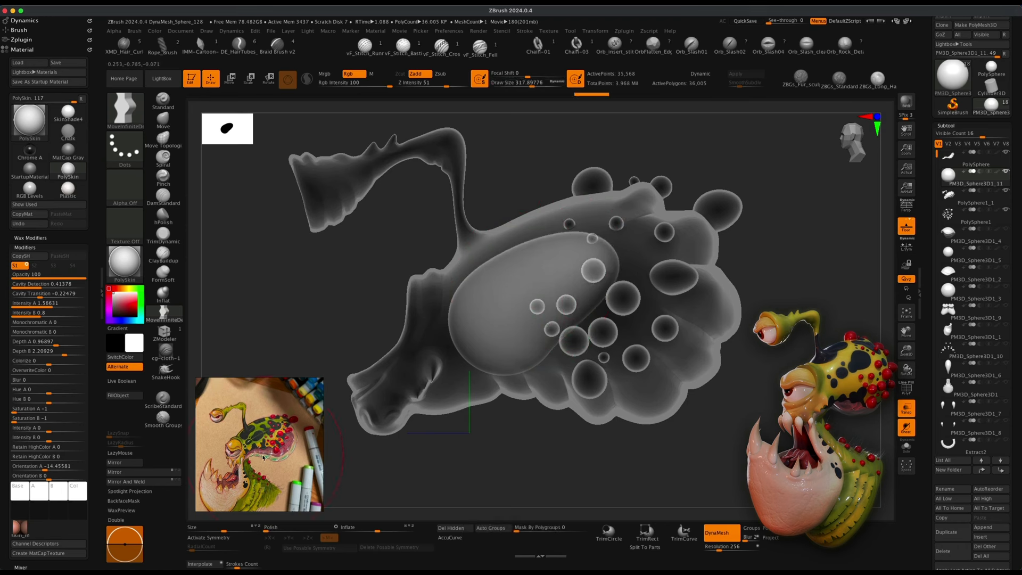
{"action": "left_click_drag", "start_coordinate": [550, 346], "coordinate": [675, 311]}
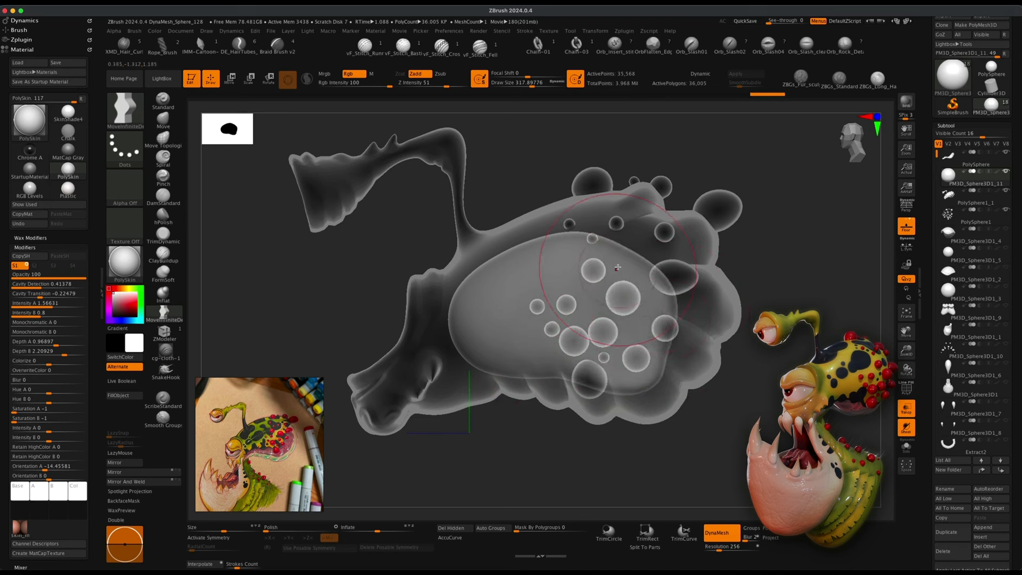
{"action": "left_click_drag", "start_coordinate": [621, 267], "coordinate": [651, 242]}
{"action": "mouse_move", "coordinate": [659, 318]}
{"action": "left_mouse_down"}
{"action": "mouse_move", "coordinate": [678, 316]}
{"action": "mouse_move", "coordinate": [668, 347]}
{"action": "left_mouse_up"}
{"action": "left_click_drag", "start_coordinate": [644, 369], "coordinate": [632, 360]}
{"action": "mouse_move", "coordinate": [663, 315]}
{"action": "left_mouse_down"}
{"action": "mouse_move", "coordinate": [659, 278]}
{"action": "mouse_move", "coordinate": [675, 234]}
{"action": "left_mouse_up"}
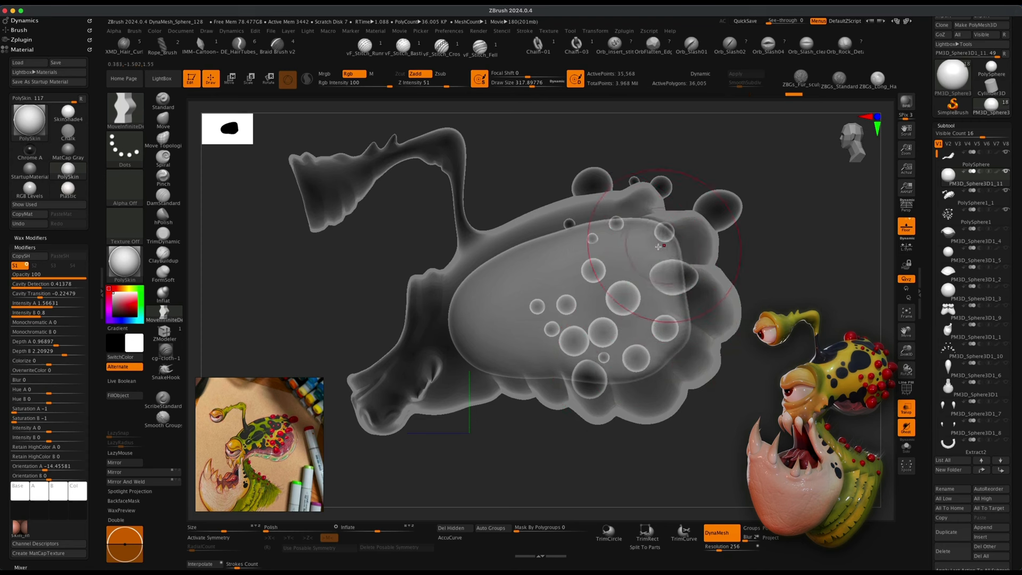
{"action": "left_click_drag", "start_coordinate": [599, 233], "coordinate": [592, 227]}
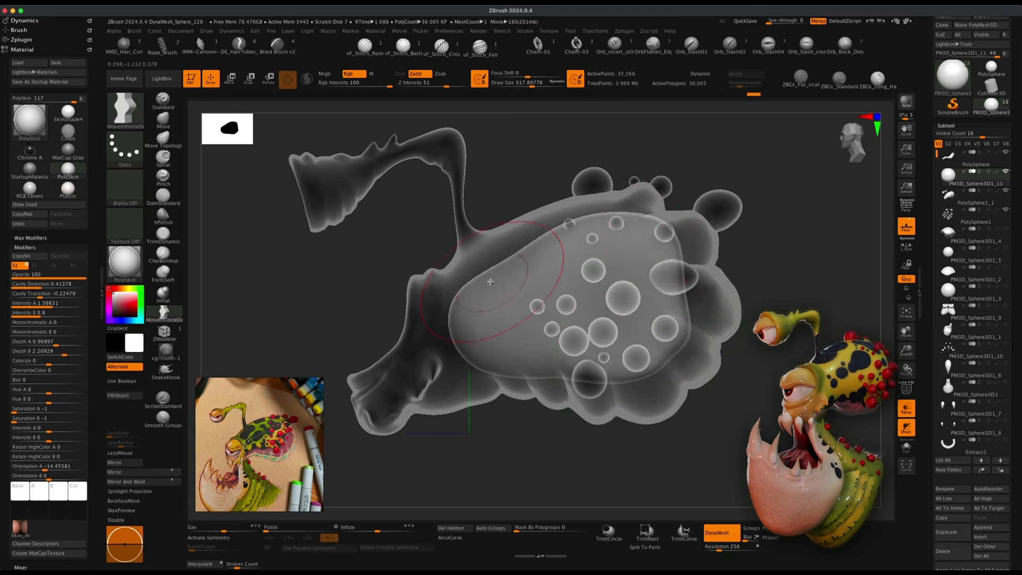
{"action": "left_click_drag", "start_coordinate": [493, 273], "coordinate": [468, 309]}
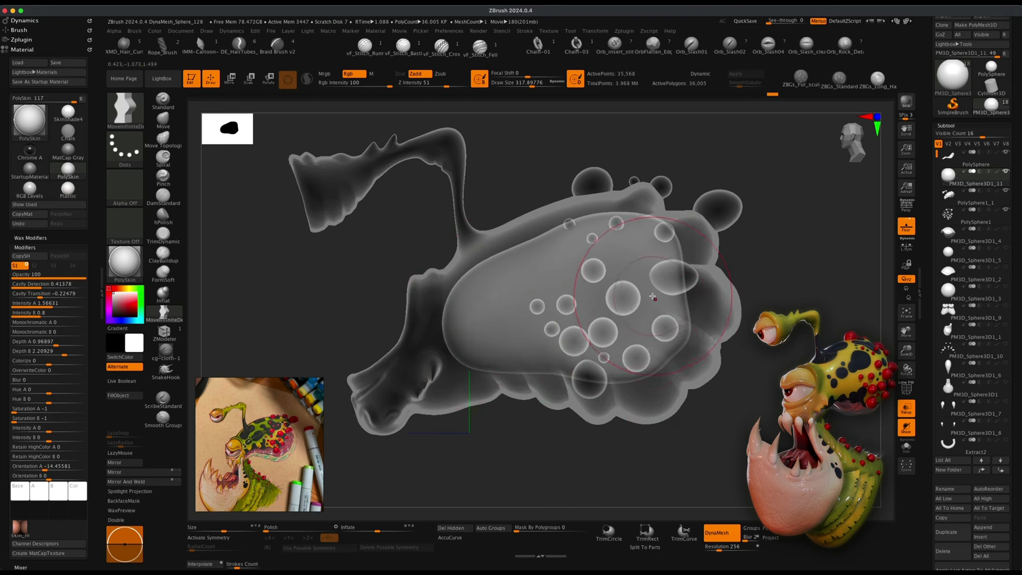
{"action": "key", "text": "s"}
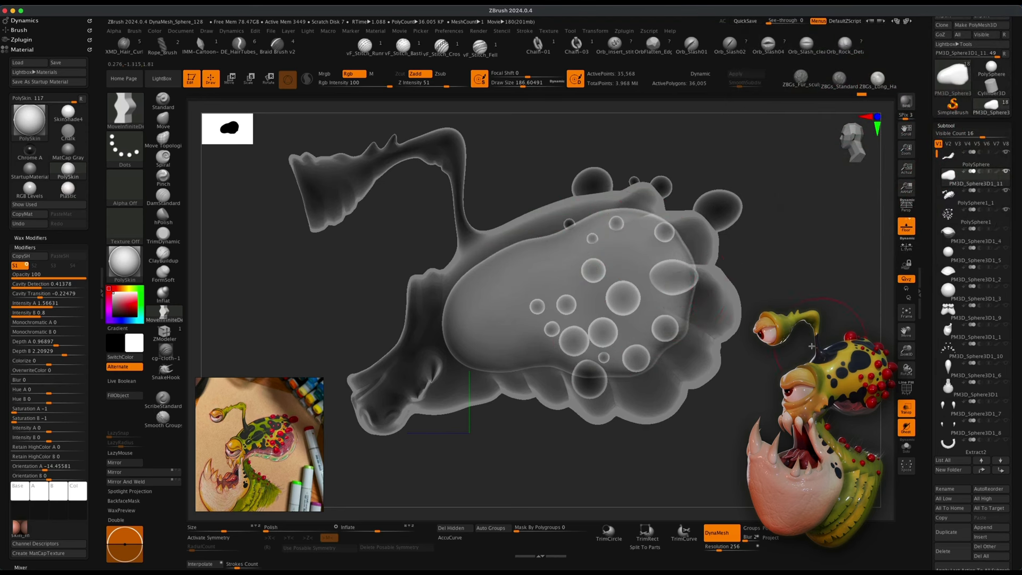
Undo the last Move stroke and turn on X symmetry.
{"action": "mouse_move", "coordinate": [811, 347]}
{"action": "left_mouse_down"}
{"action": "mouse_move", "coordinate": [367, 397]}
{"action": "mouse_move", "coordinate": [411, 416]}
{"action": "left_mouse_up"}
{"action": "key", "text": "s"}
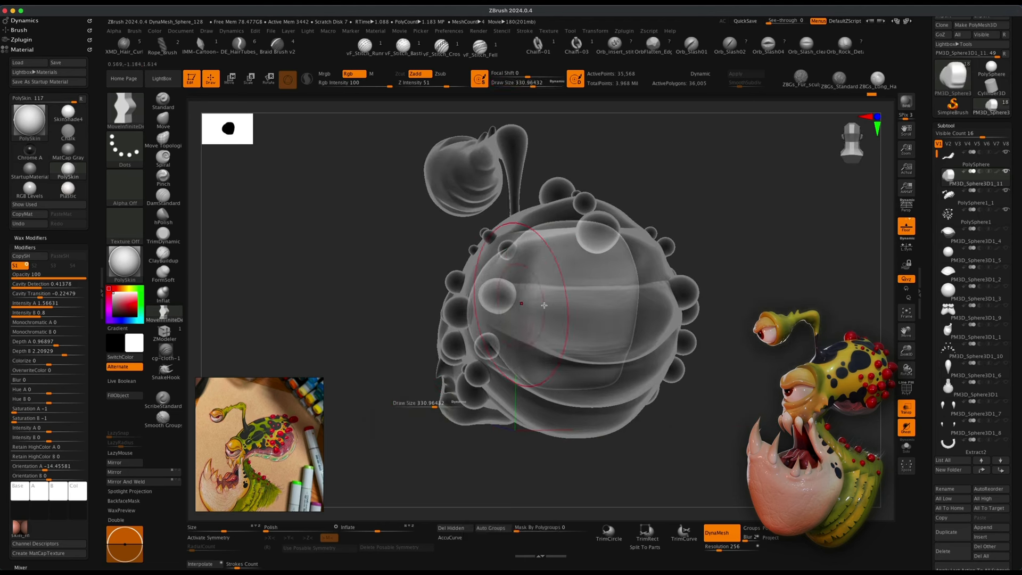
{"action": "key", "text": "super+z"}
{"action": "key", "text": "x"}
Shape the sphere's sides from the front with symmetric Move strokes to follow the head outline.
{"action": "left_click_drag", "start_coordinate": [710, 346], "coordinate": [744, 375]}
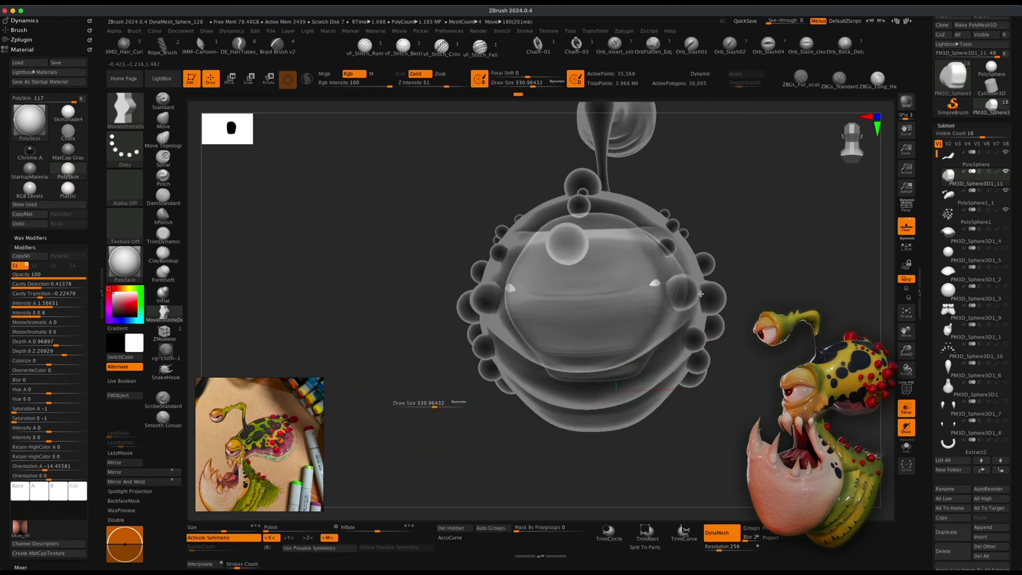
{"action": "mouse_move", "coordinate": [333, 326]}
{"action": "left_mouse_down"}
{"action": "mouse_move", "coordinate": [355, 331]}
{"action": "mouse_move", "coordinate": [342, 337]}
{"action": "left_mouse_up"}
{"action": "left_click_drag", "start_coordinate": [483, 380], "coordinate": [503, 403]}
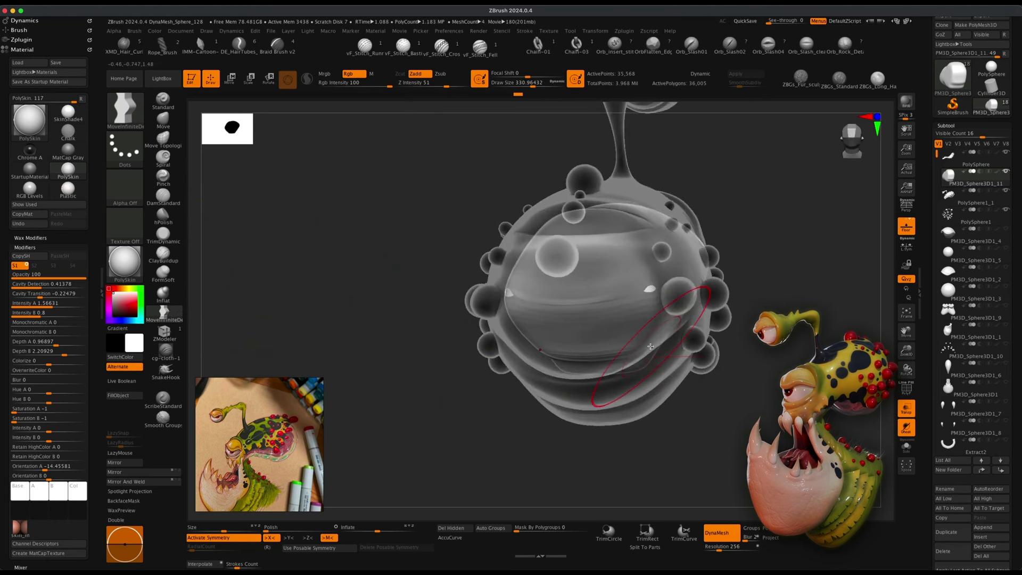
{"action": "left_click_drag", "start_coordinate": [756, 376], "coordinate": [741, 415]}
{"action": "left_click_drag", "start_coordinate": [665, 382], "coordinate": [646, 365]}
{"action": "left_click_drag", "start_coordinate": [748, 445], "coordinate": [757, 405]}
{"action": "mouse_move", "coordinate": [639, 336]}
{"action": "left_mouse_down"}
{"action": "mouse_move", "coordinate": [637, 351]}
{"action": "mouse_move", "coordinate": [593, 384]}
{"action": "left_mouse_up"}
{"action": "left_click_drag", "start_coordinate": [701, 452], "coordinate": [694, 409]}
{"action": "key", "text": "s"}
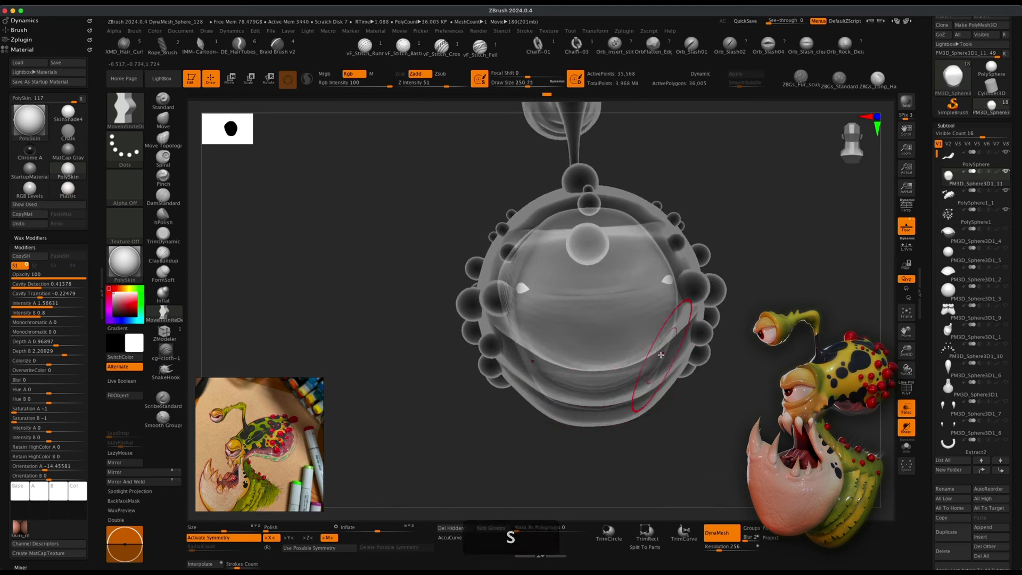
Refine the sphere from front and underside angles with further Move strokes and brush size changes.
{"action": "left_click_drag", "start_coordinate": [660, 355], "coordinate": [663, 368]}
{"action": "left_click_drag", "start_coordinate": [762, 418], "coordinate": [710, 402]}
{"action": "left_click_drag", "start_coordinate": [685, 462], "coordinate": [730, 446]}
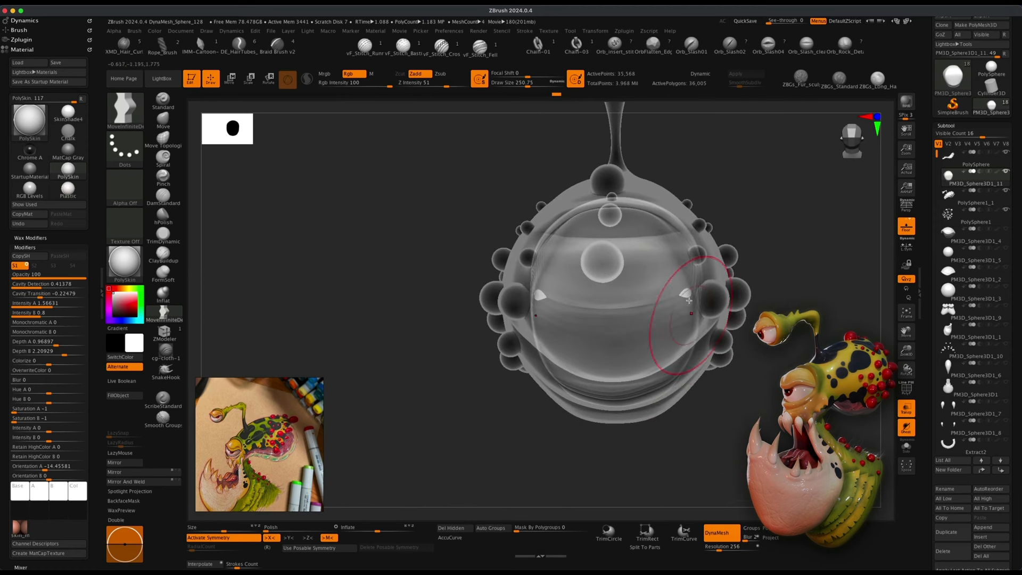
{"action": "left_click_drag", "start_coordinate": [775, 313], "coordinate": [781, 344]}
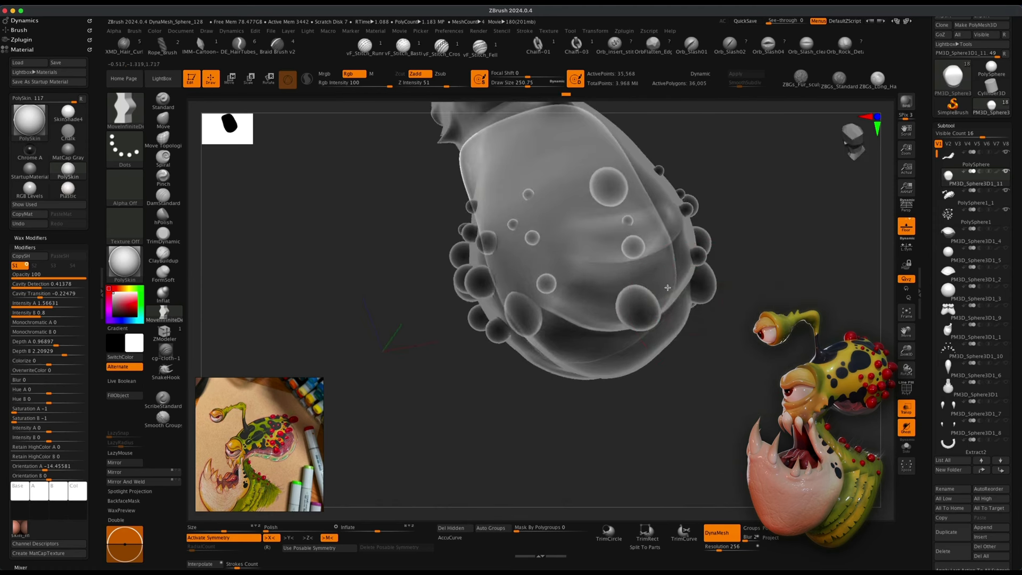
{"action": "left_click_drag", "start_coordinate": [777, 290], "coordinate": [739, 287]}
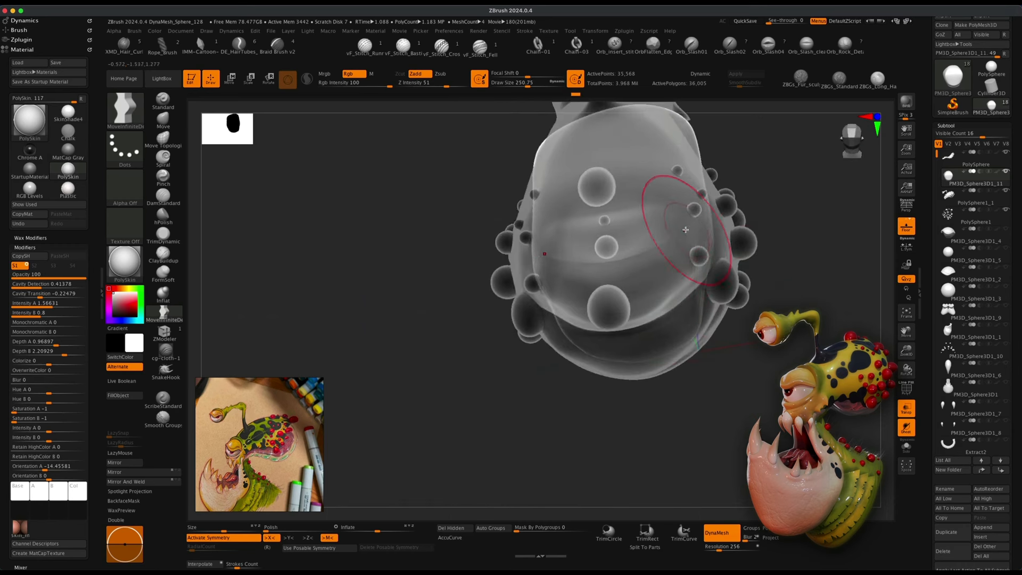
{"action": "right_click_drag", "start_coordinate": [686, 230], "coordinate": [579, 204]}
{"action": "mouse_move", "coordinate": [462, 190]}
{"action": "left_mouse_down", "text": "alt"}
{"action": "mouse_move", "coordinate": [424, 239]}
{"action": "mouse_move", "coordinate": [512, 222]}
{"action": "left_mouse_up", "text": "alt"}
{"action": "key", "text": "s"}
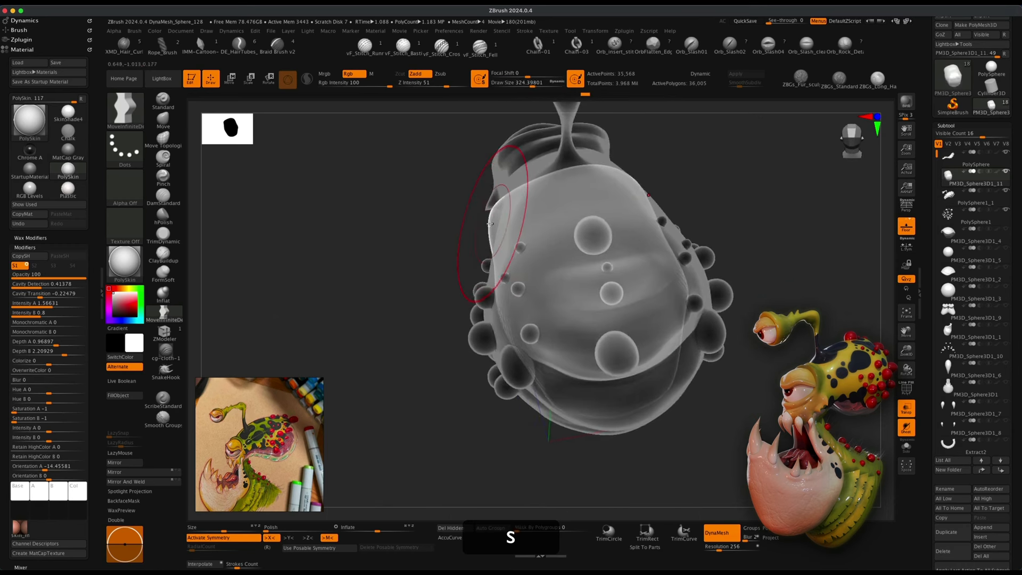
{"action": "right_click_drag", "start_coordinate": [534, 223], "coordinate": [599, 258]}
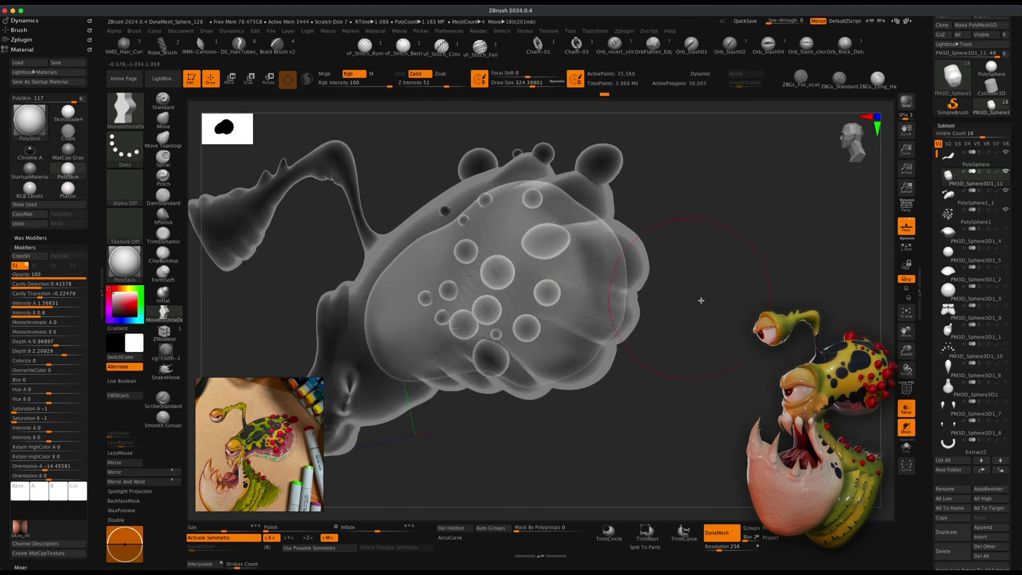
Adjust the sphere's side profile inside the head with small Move strokes.
{"action": "key", "text": "s"}
{"action": "left_click_drag", "start_coordinate": [720, 318], "coordinate": [712, 318]}
{"action": "left_click_drag", "start_coordinate": [554, 282], "coordinate": [573, 280]}
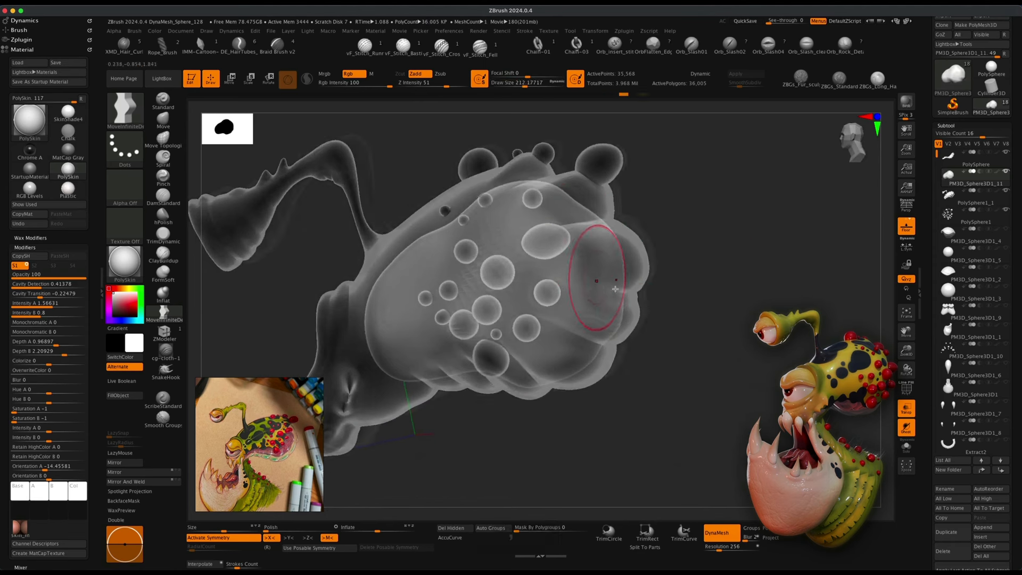
{"action": "right_click_drag", "start_coordinate": [596, 277], "coordinate": [577, 278]}
{"action": "mouse_move", "coordinate": [512, 278]}
{"action": "left_mouse_down", "text": "shift"}
{"action": "mouse_move", "coordinate": [499, 276]}
{"action": "mouse_move", "coordinate": [506, 266]}
{"action": "left_mouse_up", "text": "shift"}
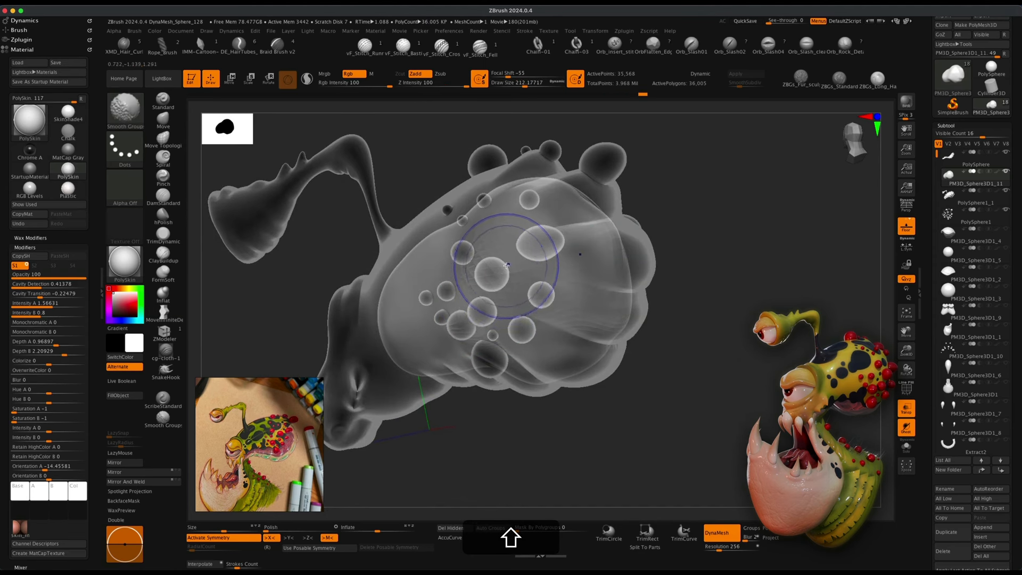
Select the Smooth brush as the sculpting smoothing brush.
{"action": "left_click", "coordinate": [132, 108]}
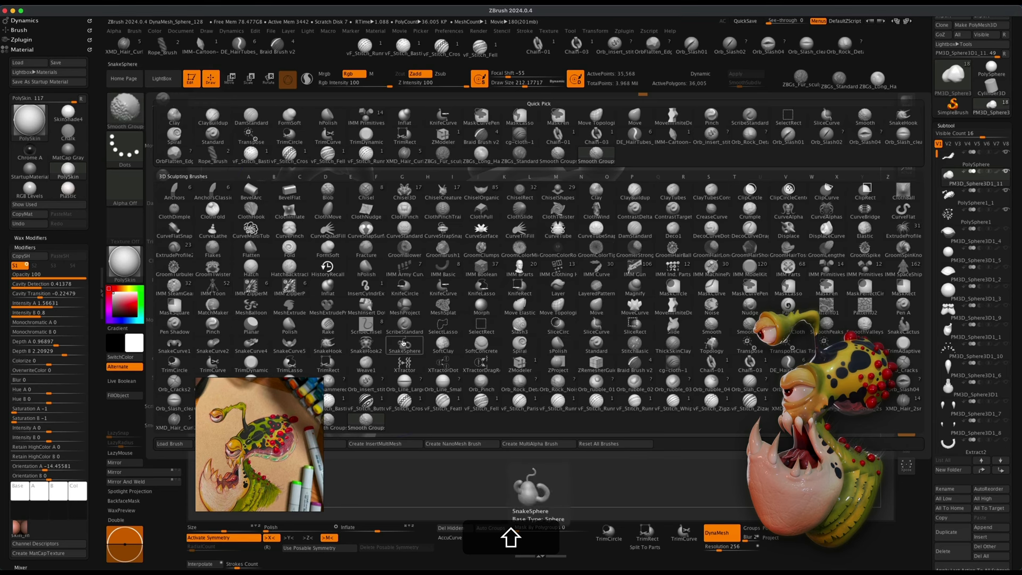
{"action": "key", "text": "s"}
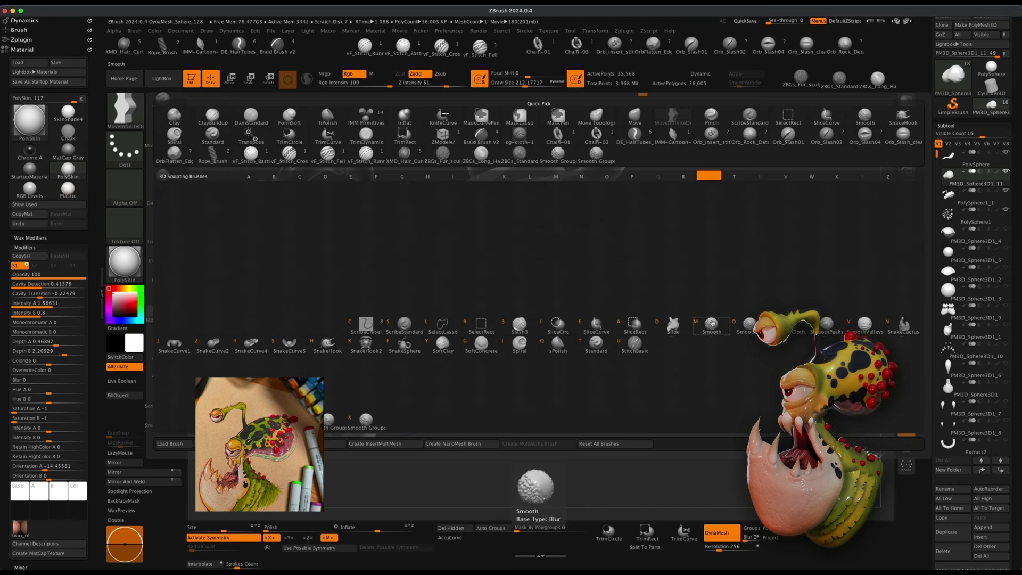
{"action": "left_click", "coordinate": [712, 325]}
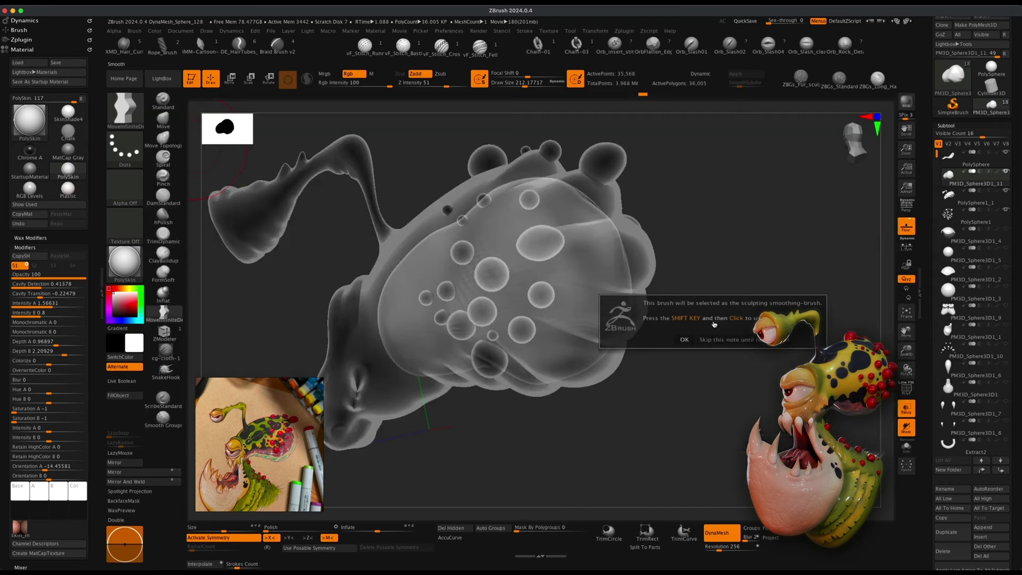
{"action": "left_click", "coordinate": [686, 339]}
{"action": "key", "text": "shift"}
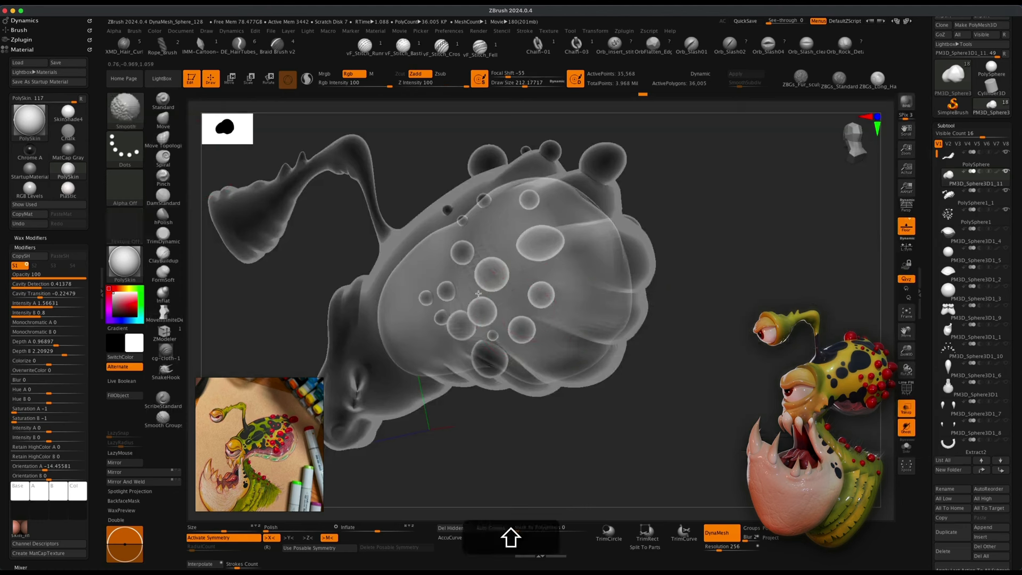
Smooth the sphere once and turn on Solo mode to show it alone.
{"action": "mouse_move", "coordinate": [509, 235]}
{"action": "left_mouse_down", "text": "shift"}
{"action": "mouse_move", "coordinate": [539, 244]}
{"action": "mouse_move", "coordinate": [556, 270]}
{"action": "left_mouse_up", "text": "shift"}
{"action": "key", "text": "s"}
{"action": "key", "text": "shift"}
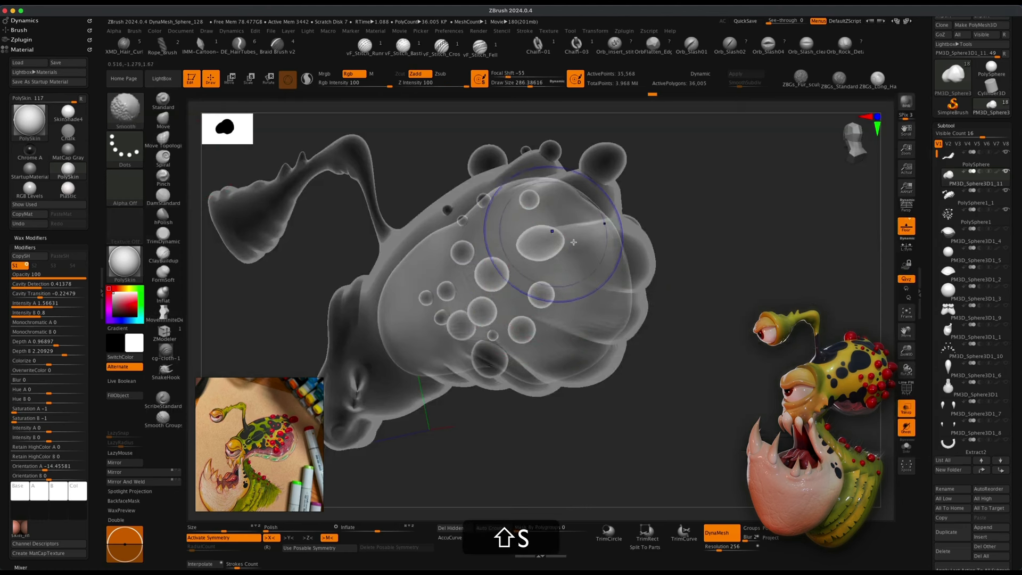
{"action": "left_click", "coordinate": [907, 448]}
{"action": "key", "text": "shift"}
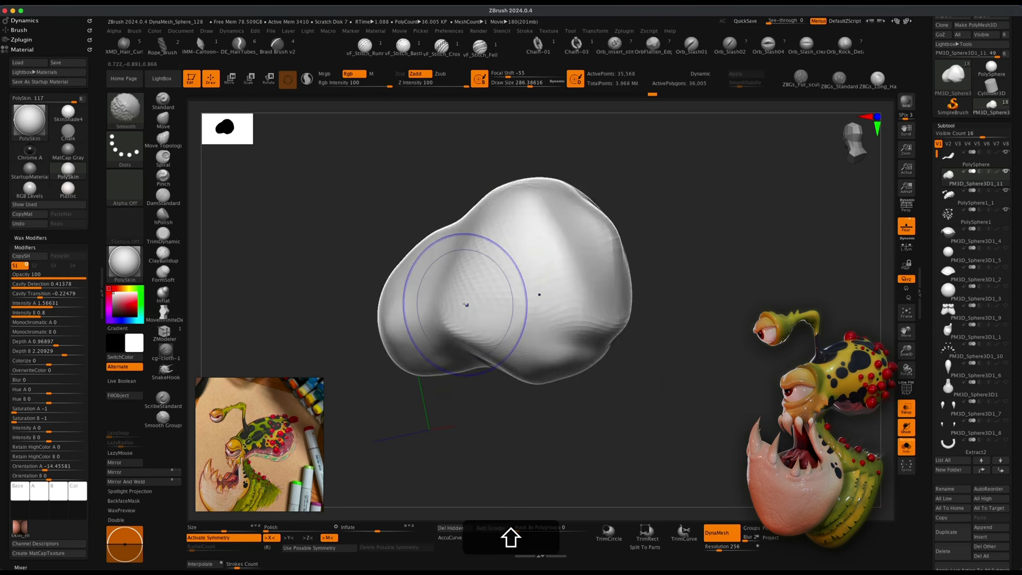
Smooth the isolated sphere's surface with broad smoothing strokes.
{"action": "left_click_drag", "start_coordinate": [759, 351], "coordinate": [708, 365]}
{"action": "mouse_move", "coordinate": [597, 311]}
{"action": "left_mouse_down", "text": "shift"}
{"action": "mouse_move", "coordinate": [589, 305]}
{"action": "mouse_move", "coordinate": [606, 290]}
{"action": "left_mouse_up", "text": "shift"}
{"action": "left_click_drag", "start_coordinate": [675, 309], "coordinate": [724, 325]}
{"action": "mouse_move", "coordinate": [608, 231]}
{"action": "left_mouse_down", "text": "shift"}
{"action": "mouse_move", "coordinate": [536, 210]}
{"action": "mouse_move", "coordinate": [565, 225]}
{"action": "left_mouse_up", "text": "shift"}
{"action": "left_click_drag", "start_coordinate": [665, 253], "coordinate": [745, 270]}
{"action": "mouse_move", "coordinate": [486, 230]}
{"action": "left_mouse_down", "text": "shift"}
{"action": "mouse_move", "coordinate": [453, 270]}
{"action": "mouse_move", "coordinate": [468, 279]}
{"action": "left_mouse_up", "text": "shift"}
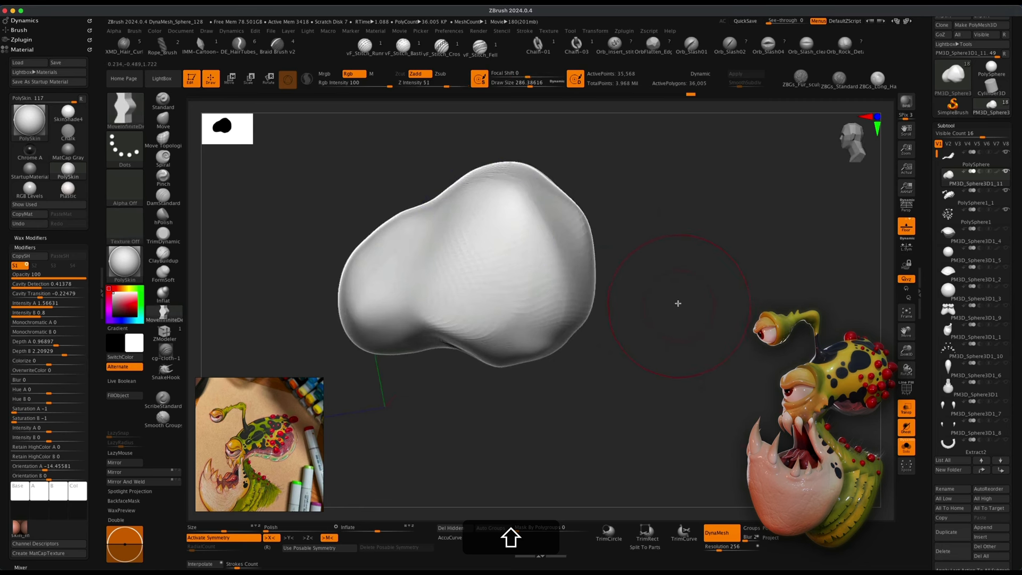
Continue smoothing the sphere's lower and side areas from rotated views.
{"action": "left_click_drag", "start_coordinate": [678, 307], "coordinate": [726, 393], "text": "super"}
{"action": "left_click_drag", "start_coordinate": [577, 264], "coordinate": [581, 287], "text": "shift"}
{"action": "left_click_drag", "start_coordinate": [714, 361], "coordinate": [753, 349]}
{"action": "left_click_drag", "start_coordinate": [657, 350], "coordinate": [696, 388]}
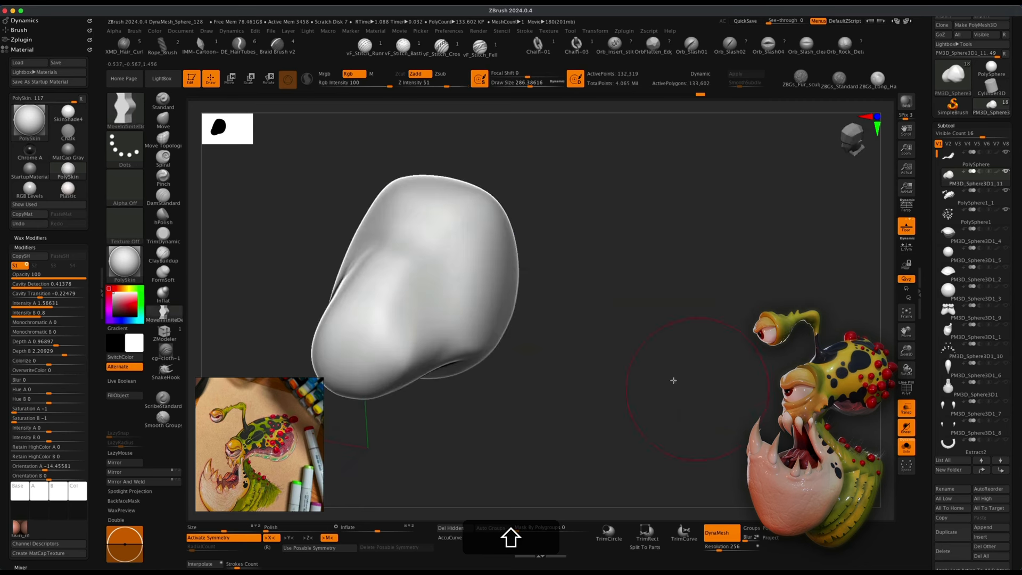
{"action": "left_click_drag", "start_coordinate": [442, 269], "coordinate": [446, 281], "text": "shift"}
{"action": "left_click_drag", "start_coordinate": [647, 314], "coordinate": [708, 320]}
{"action": "left_click_drag", "start_coordinate": [629, 340], "coordinate": [557, 352]}
{"action": "left_click_drag", "start_coordinate": [665, 373], "coordinate": [630, 408], "text": "alt"}
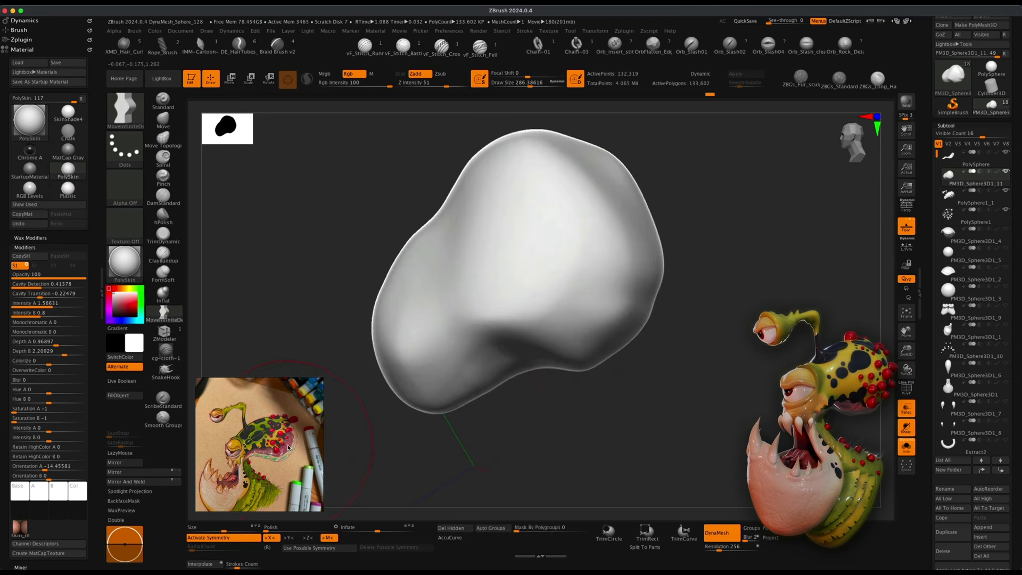
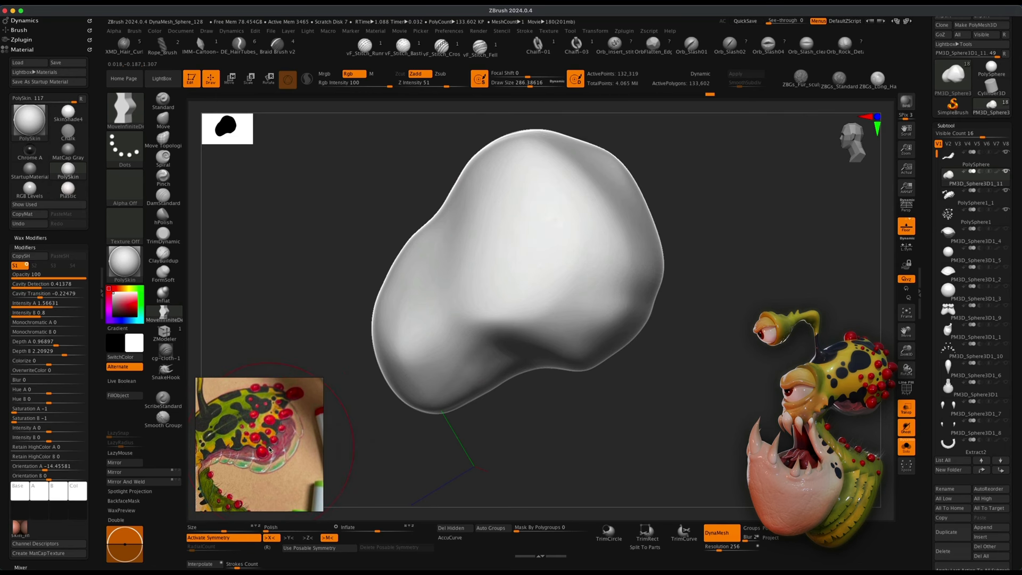
Smooth the sphere once more and select the DamStandard brush for carving.
{"action": "left_click_drag", "start_coordinate": [580, 469], "coordinate": [626, 466]}
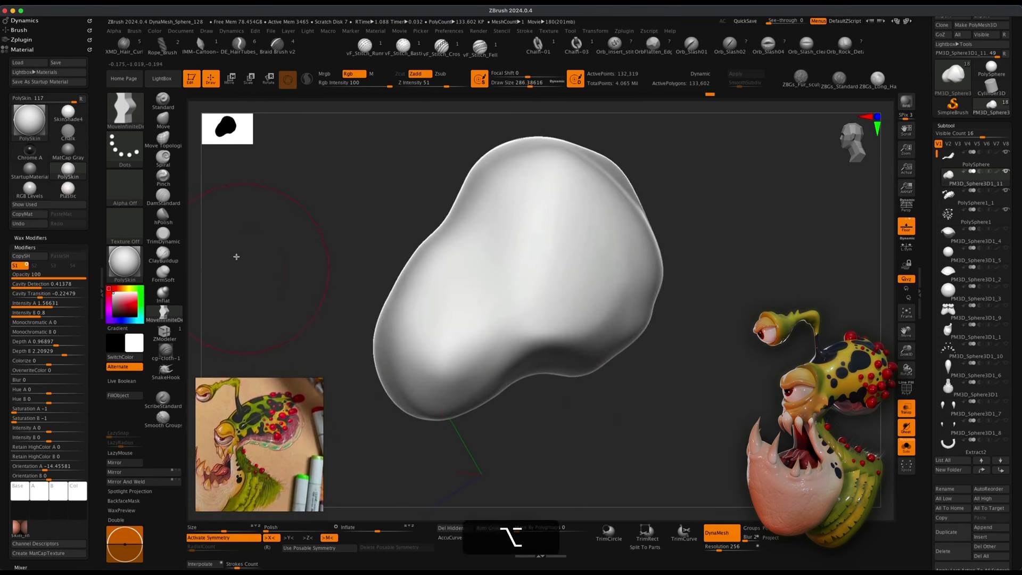
{"action": "left_click", "coordinate": [168, 200]}
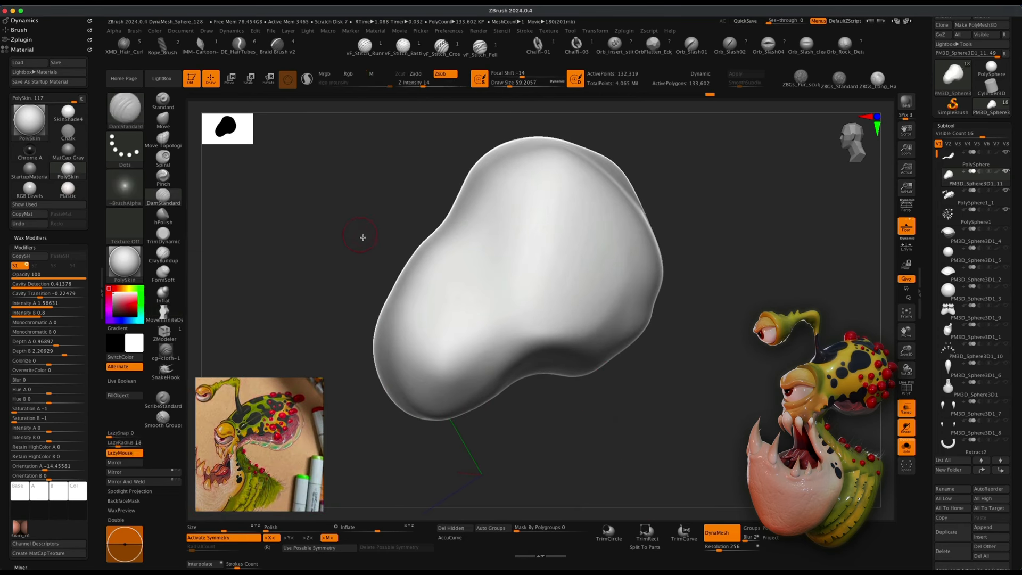
{"action": "key", "text": "s"}
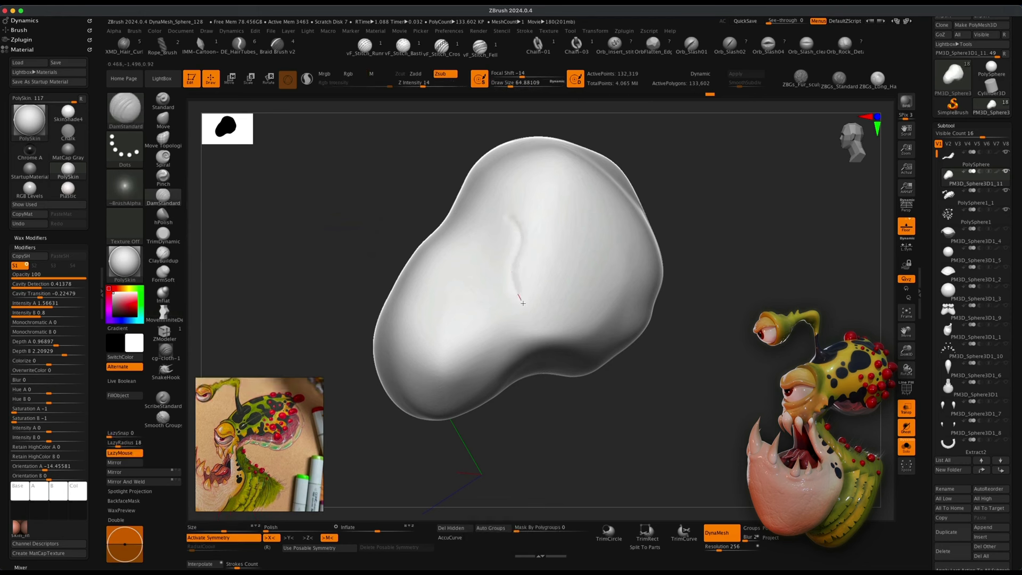
{"action": "key", "text": "super+z"}
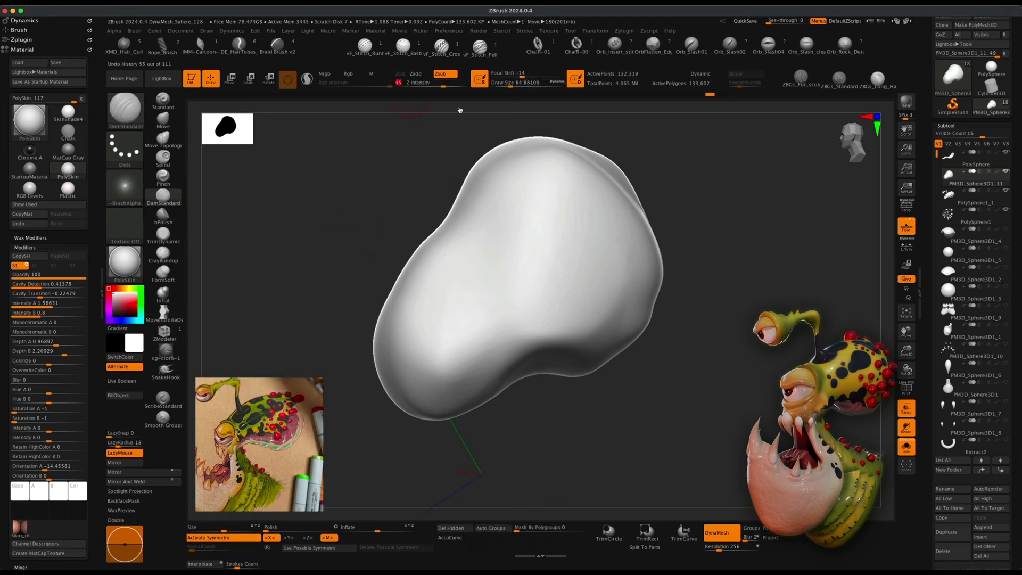
{"action": "key", "text": "s"}
{"action": "left_click_drag", "start_coordinate": [559, 228], "coordinate": [573, 228]}
{"action": "left_click_drag", "start_coordinate": [503, 186], "coordinate": [542, 301]}
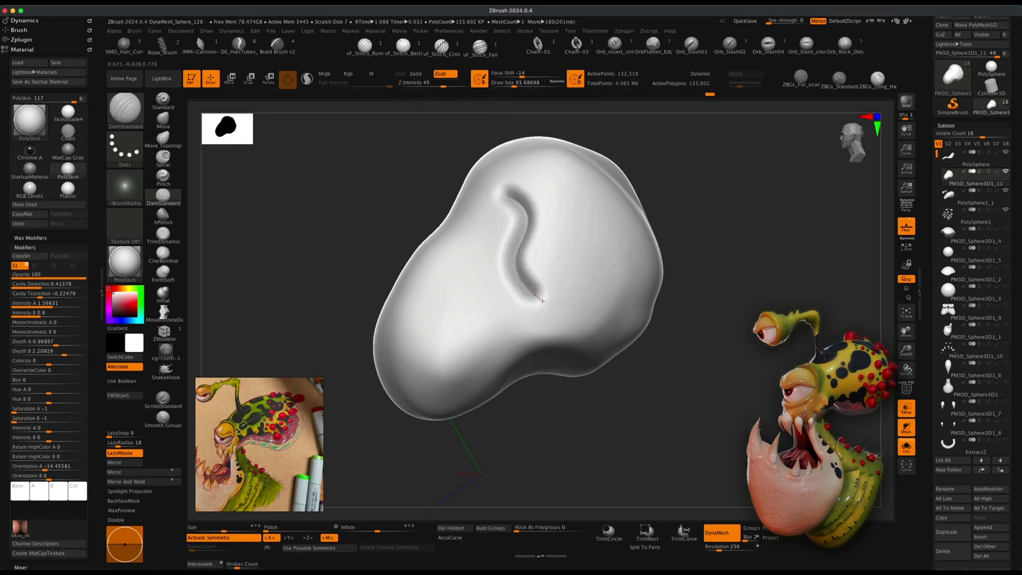
{"action": "key", "text": "super+z"}
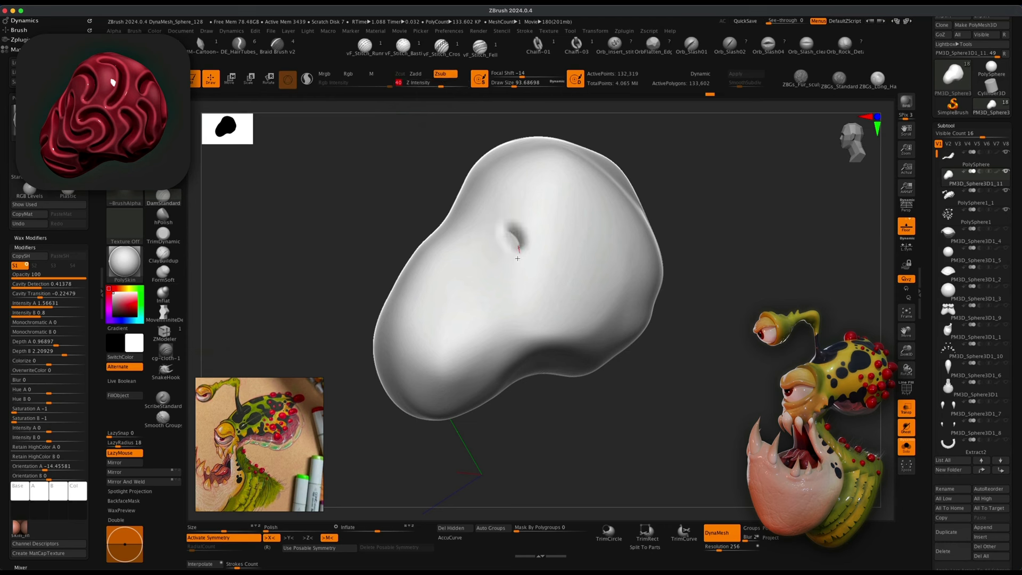
Carve winding brain-like grooves across the front of the sphere with DamStandard.
{"action": "mouse_move", "coordinate": [517, 258]}
{"action": "left_mouse_down"}
{"action": "mouse_move", "coordinate": [522, 311]}
{"action": "mouse_move", "coordinate": [588, 256]}
{"action": "mouse_move", "coordinate": [610, 304]}
{"action": "mouse_move", "coordinate": [558, 341]}
{"action": "left_mouse_up"}
{"action": "mouse_move", "coordinate": [556, 237]}
{"action": "left_mouse_down"}
{"action": "mouse_move", "coordinate": [570, 221]}
{"action": "mouse_move", "coordinate": [501, 184]}
{"action": "mouse_move", "coordinate": [492, 276]}
{"action": "mouse_move", "coordinate": [467, 327]}
{"action": "mouse_move", "coordinate": [535, 346]}
{"action": "left_mouse_up"}
{"action": "mouse_move", "coordinate": [681, 379]}
{"action": "left_mouse_down"}
{"action": "mouse_move", "coordinate": [586, 239]}
{"action": "mouse_move", "coordinate": [572, 153]}
{"action": "left_mouse_up"}
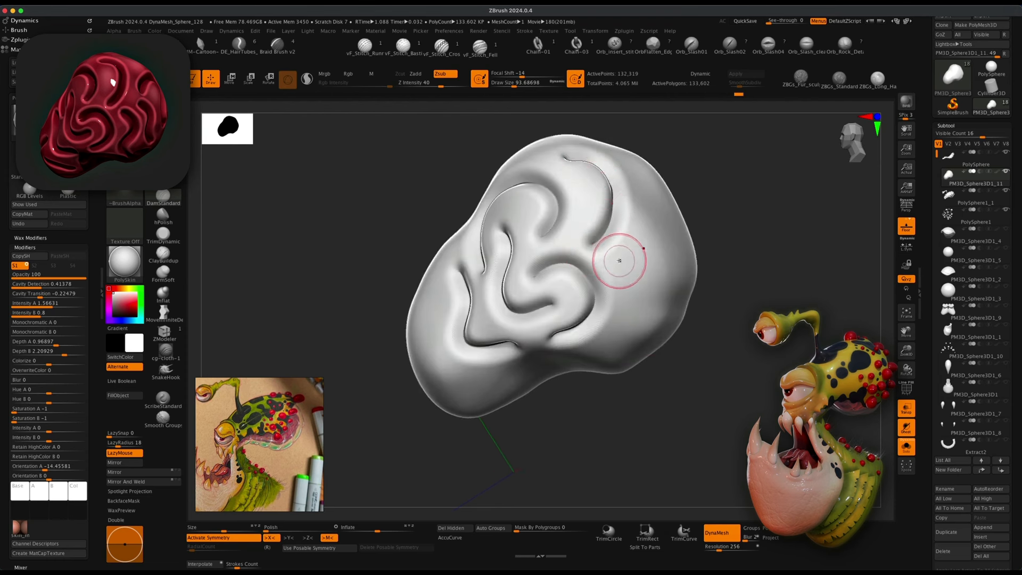
{"action": "mouse_move", "coordinate": [619, 259]}
{"action": "left_mouse_down"}
{"action": "mouse_move", "coordinate": [642, 303]}
{"action": "mouse_move", "coordinate": [631, 363]}
{"action": "left_mouse_up"}
{"action": "left_click_drag", "start_coordinate": [714, 380], "coordinate": [656, 251]}
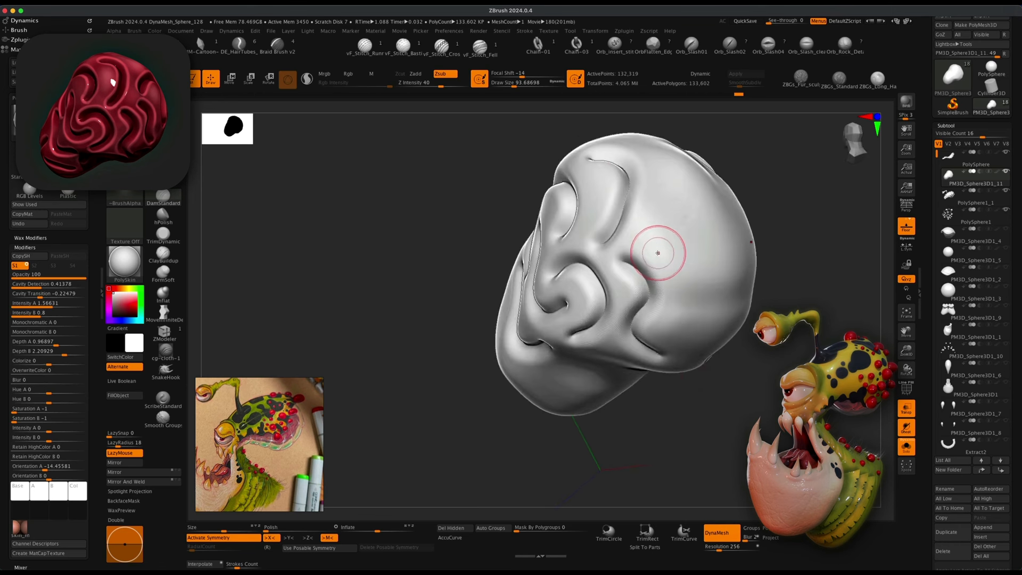
{"action": "left_click_drag", "start_coordinate": [741, 216], "coordinate": [696, 300]}
{"action": "key", "text": "super+z"}
{"action": "left_click_drag", "start_coordinate": [655, 234], "coordinate": [714, 337]}
{"action": "mouse_move", "coordinate": [772, 298]}
{"action": "left_mouse_down"}
{"action": "mouse_move", "coordinate": [835, 297]}
{"action": "mouse_move", "coordinate": [721, 321]}
{"action": "mouse_move", "coordinate": [612, 319]}
{"action": "mouse_move", "coordinate": [574, 311]}
{"action": "mouse_move", "coordinate": [592, 240]}
{"action": "mouse_move", "coordinate": [521, 264]}
{"action": "left_mouse_up"}
Turn off symmetry and carve more winding grooves over the sphere's top, sides and underside.
{"action": "key", "text": "x"}
{"action": "left_click_drag", "start_coordinate": [780, 250], "coordinate": [636, 235]}
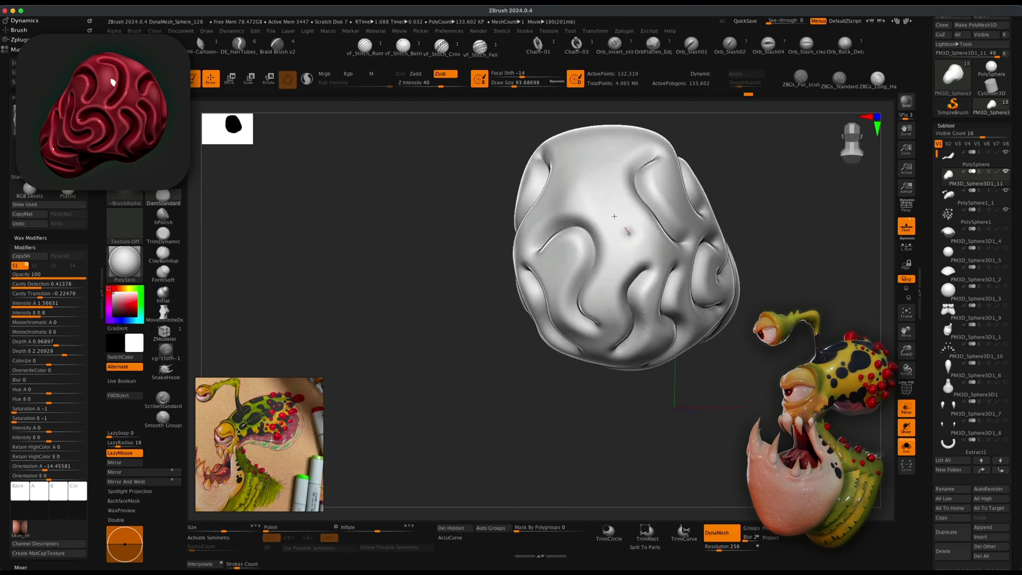
{"action": "mouse_move", "coordinate": [785, 175]}
{"action": "left_mouse_down", "text": "alt"}
{"action": "mouse_move", "coordinate": [712, 256]}
{"action": "mouse_move", "coordinate": [700, 301]}
{"action": "left_mouse_up", "text": "alt"}
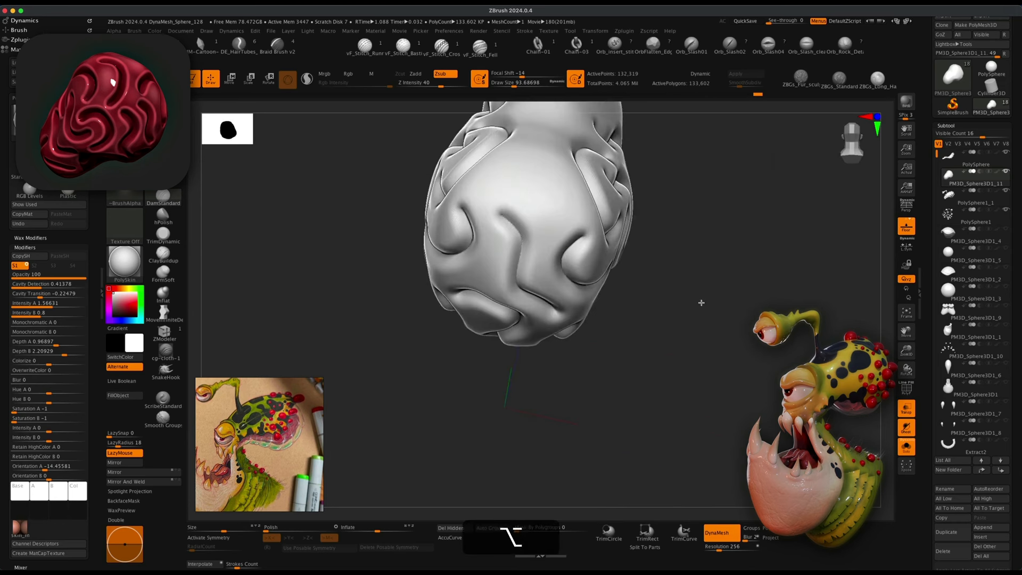
{"action": "mouse_move", "coordinate": [748, 248]}
{"action": "left_mouse_down", "text": "alt"}
{"action": "mouse_move", "coordinate": [714, 328]}
{"action": "mouse_move", "coordinate": [686, 292]}
{"action": "left_mouse_up", "text": "alt"}
{"action": "mouse_move", "coordinate": [767, 176]}
{"action": "left_mouse_down"}
{"action": "mouse_move", "coordinate": [787, 267]}
{"action": "mouse_move", "coordinate": [745, 242]}
{"action": "left_mouse_up"}
{"action": "left_click_drag", "start_coordinate": [507, 266], "coordinate": [580, 171]}
{"action": "left_click_drag", "start_coordinate": [556, 229], "coordinate": [642, 259]}
{"action": "left_click_drag", "start_coordinate": [506, 271], "coordinate": [473, 352]}
{"action": "mouse_move", "coordinate": [756, 319]}
{"action": "left_mouse_down"}
{"action": "mouse_move", "coordinate": [729, 358]}
{"action": "mouse_move", "coordinate": [697, 341]}
{"action": "mouse_move", "coordinate": [678, 397]}
{"action": "mouse_move", "coordinate": [684, 352]}
{"action": "mouse_move", "coordinate": [694, 381]}
{"action": "mouse_move", "coordinate": [766, 362]}
{"action": "mouse_move", "coordinate": [776, 371]}
{"action": "mouse_move", "coordinate": [730, 382]}
{"action": "mouse_move", "coordinate": [729, 372]}
{"action": "mouse_move", "coordinate": [683, 375]}
{"action": "left_mouse_up"}
{"action": "left_click_drag", "start_coordinate": [700, 311], "coordinate": [781, 417], "text": "super"}
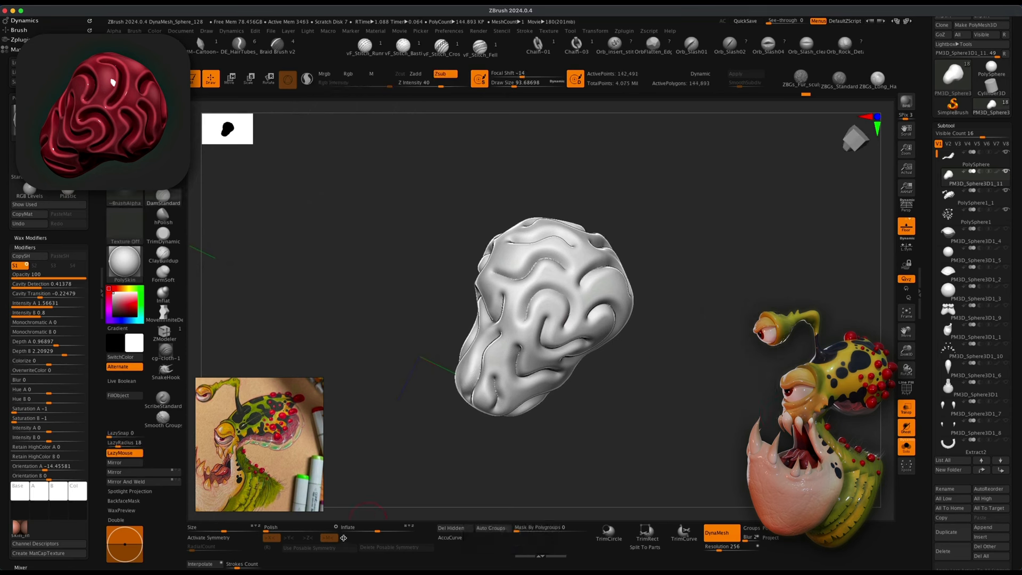
{"action": "left_click_drag", "start_coordinate": [402, 420], "coordinate": [446, 456], "text": "alt"}
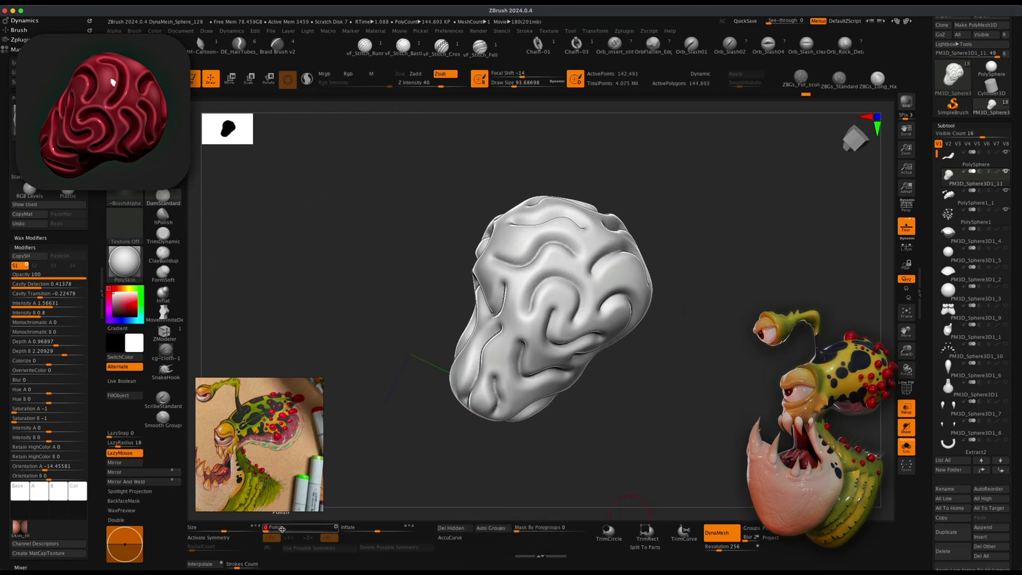
{"action": "mouse_move", "coordinate": [682, 453]}
{"action": "left_mouse_down"}
{"action": "mouse_move", "coordinate": [700, 450]}
{"action": "mouse_move", "coordinate": [653, 440]}
{"action": "mouse_move", "coordinate": [625, 413]}
{"action": "mouse_move", "coordinate": [674, 428]}
{"action": "mouse_move", "coordinate": [664, 422]}
{"action": "left_mouse_up"}
Set ClayPolish Max to 51 and apply ClayPolish to sharpen the grooved sphere.
{"action": "left_click_drag", "start_coordinate": [1013, 432], "coordinate": [1020, 350]}
{"action": "left_click", "coordinate": [957, 469]}
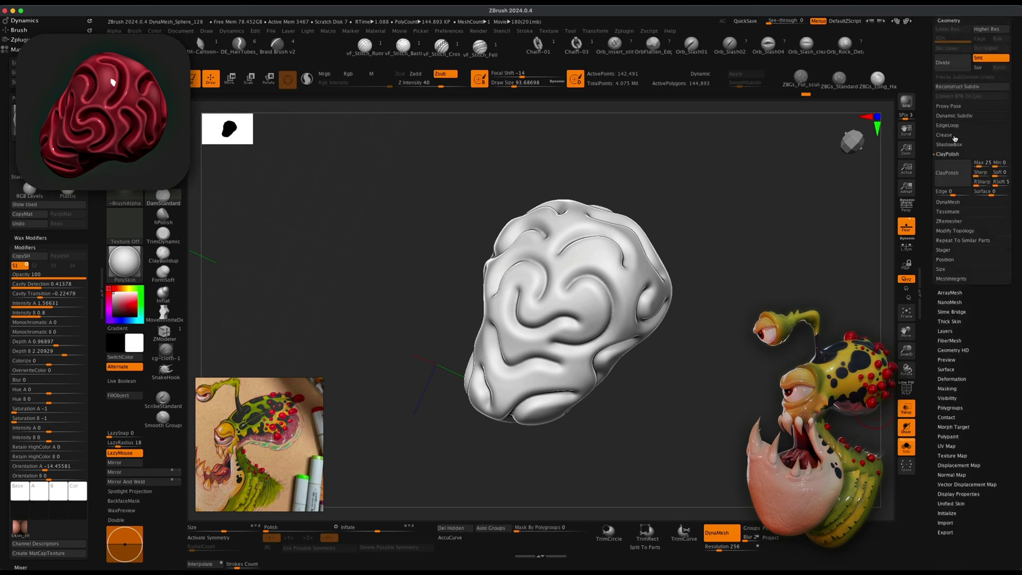
{"action": "left_click", "coordinate": [982, 164]}
{"action": "left_click", "coordinate": [981, 173]}
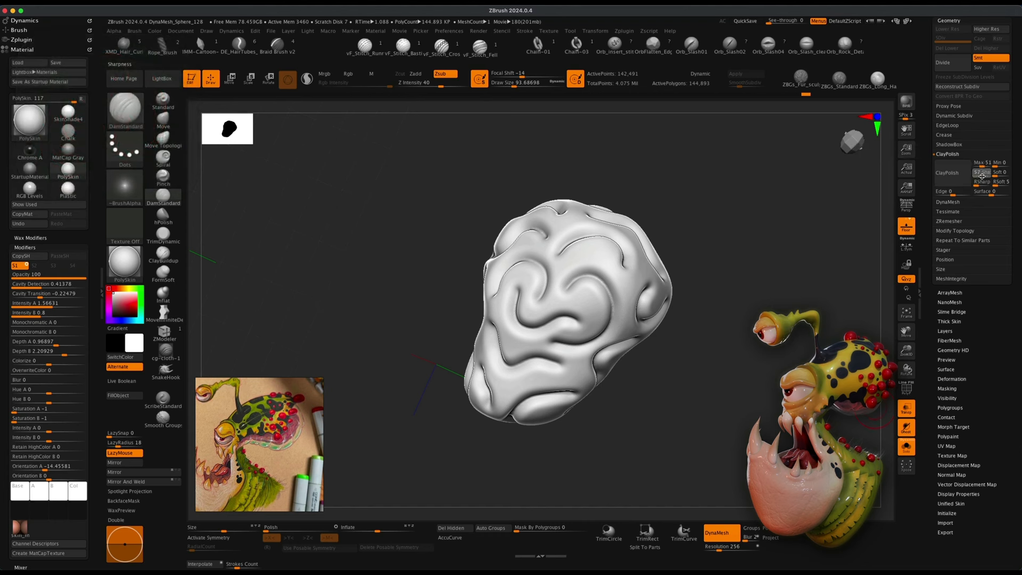
{"action": "left_click", "coordinate": [981, 183]}
{"action": "left_click", "coordinate": [947, 173]}
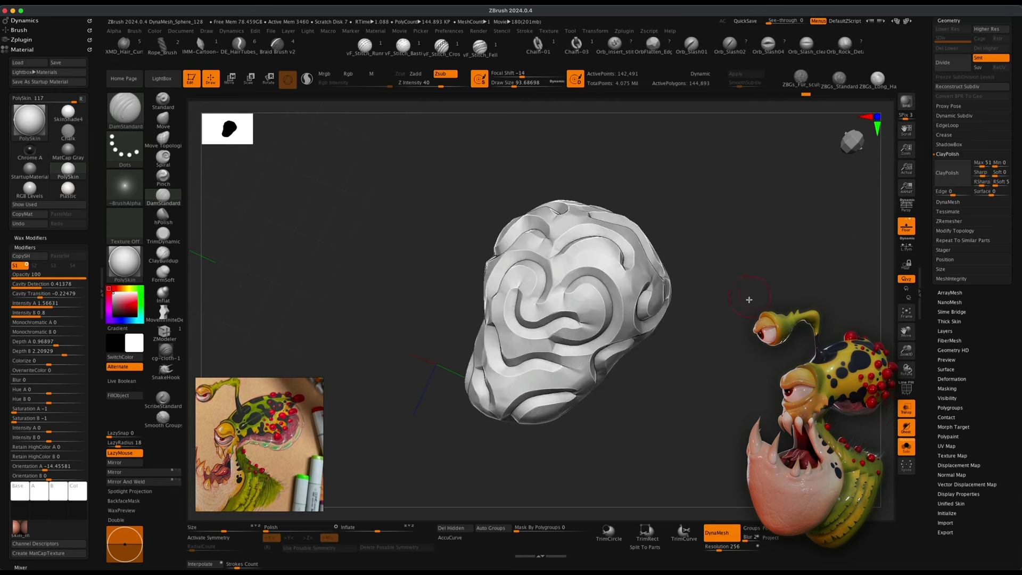
Undo the polish and apply ClayPolish to the grooved sphere again.
{"action": "mouse_move", "coordinate": [748, 297]}
{"action": "left_mouse_down"}
{"action": "mouse_move", "coordinate": [708, 262]}
{"action": "mouse_move", "coordinate": [687, 262]}
{"action": "mouse_move", "coordinate": [750, 302]}
{"action": "mouse_move", "coordinate": [686, 288]}
{"action": "mouse_move", "coordinate": [748, 309]}
{"action": "left_mouse_up"}
{"action": "key", "text": "super"}
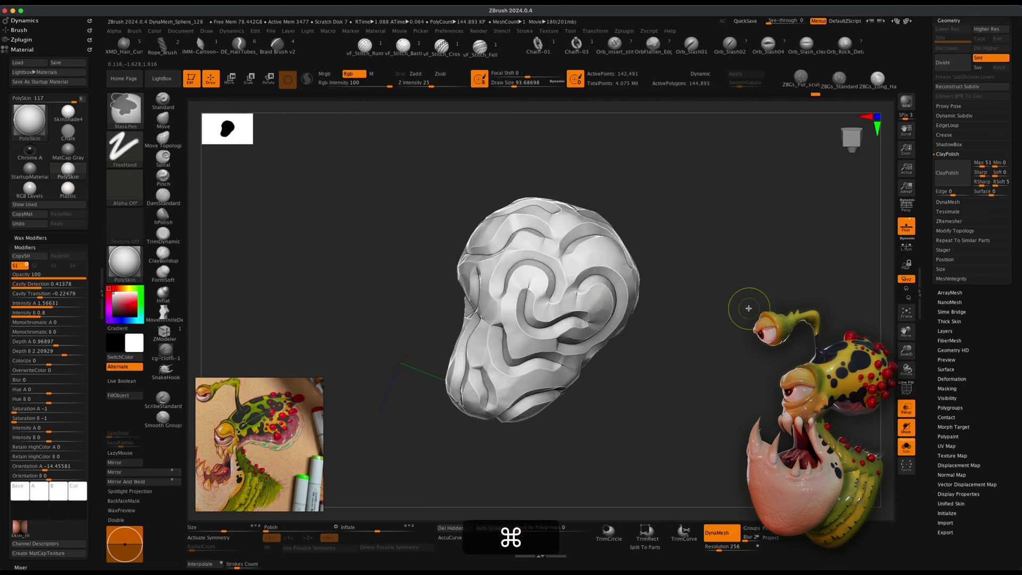
{"action": "key", "text": "super+z"}
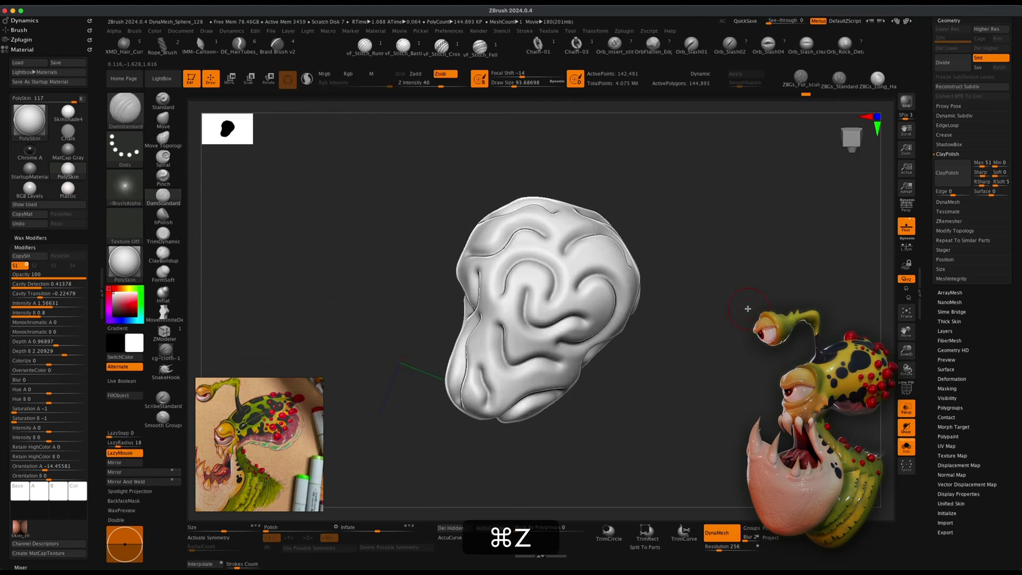
{"action": "key", "text": "alt+super+z"}
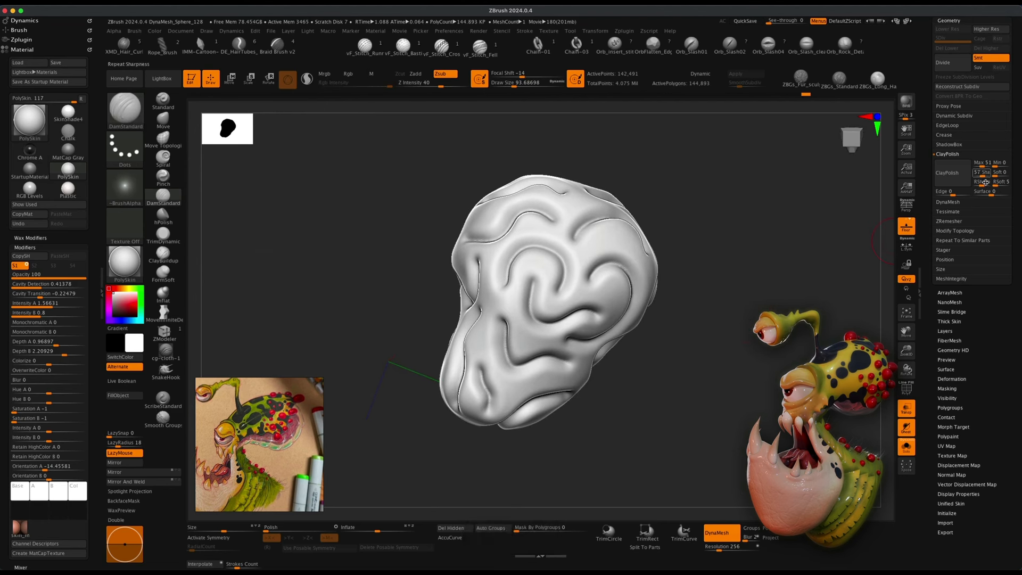
{"action": "left_click", "coordinate": [947, 172]}
{"action": "mouse_move", "coordinate": [744, 285]}
{"action": "left_mouse_down"}
{"action": "mouse_move", "coordinate": [759, 296]}
{"action": "mouse_move", "coordinate": [762, 288]}
{"action": "mouse_move", "coordinate": [742, 289]}
{"action": "left_mouse_up"}
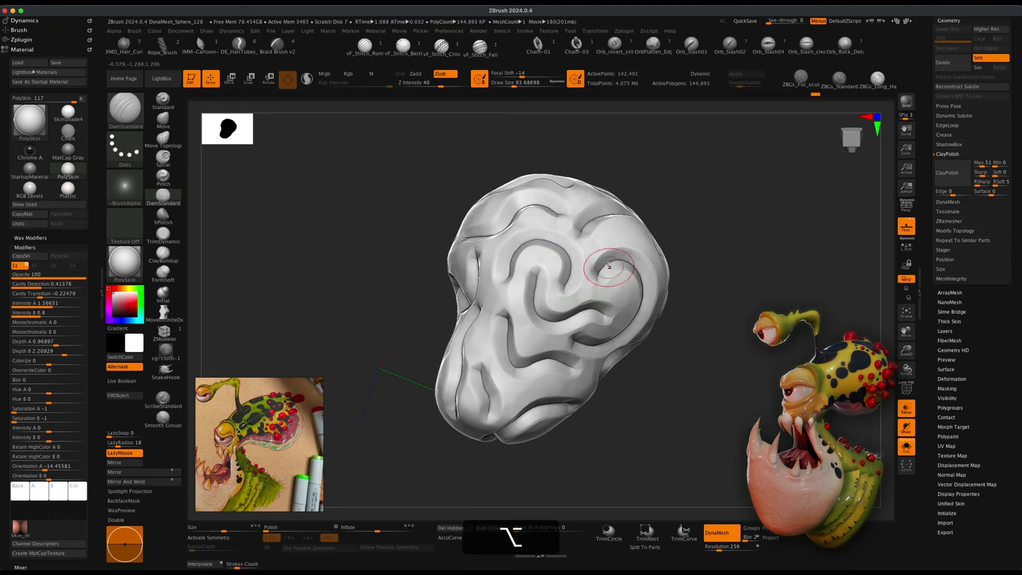
{"action": "mouse_move", "coordinate": [691, 395]}
{"action": "left_mouse_down"}
{"action": "mouse_move", "coordinate": [616, 391]}
{"action": "mouse_move", "coordinate": [673, 408]}
{"action": "mouse_move", "coordinate": [697, 407]}
{"action": "mouse_move", "coordinate": [693, 388]}
{"action": "mouse_move", "coordinate": [713, 398]}
{"action": "mouse_move", "coordinate": [682, 397]}
{"action": "mouse_move", "coordinate": [732, 400]}
{"action": "left_mouse_up"}
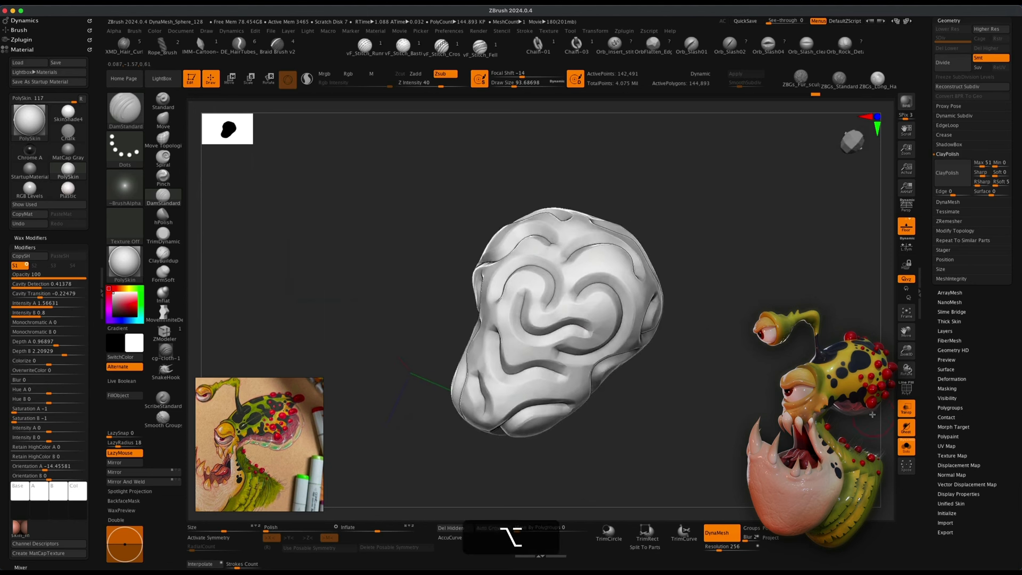
Turn off Solo and inspect the grooved sphere within the creature, toggling transparency on and off.
{"action": "scroll", "coordinate": [980, 387], "scroll_direction": "up", "scroll_amount": 5}
{"action": "left_click", "coordinate": [959, 190]}
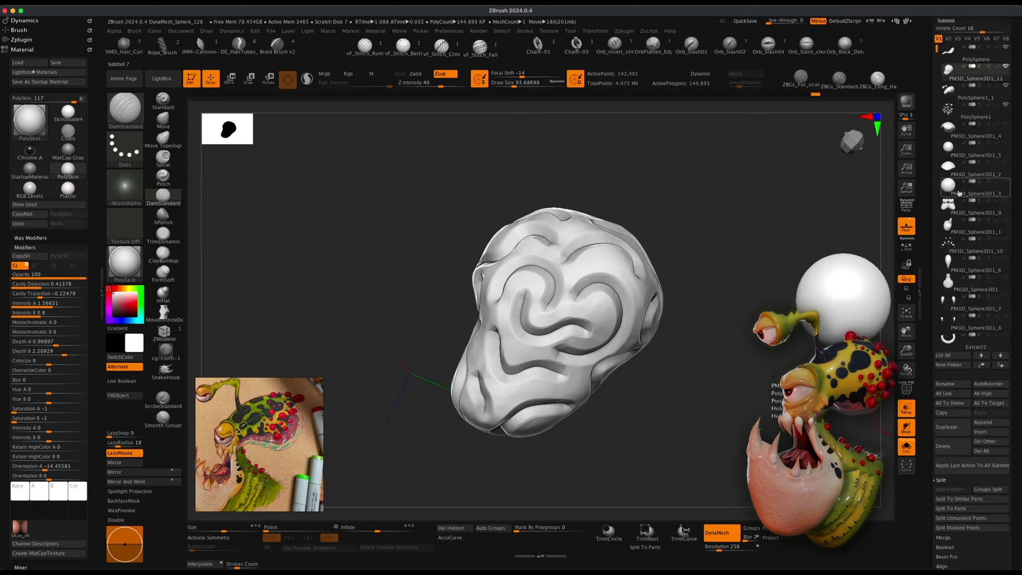
{"action": "left_click", "coordinate": [906, 447]}
{"action": "left_click_drag", "start_coordinate": [725, 403], "coordinate": [681, 370]}
{"action": "left_click", "coordinate": [905, 409]}
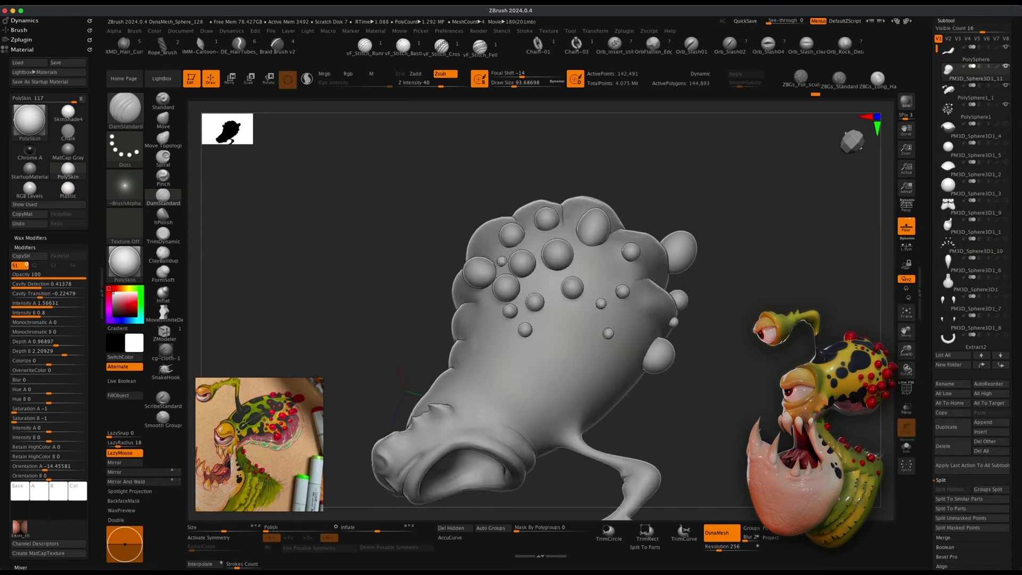
{"action": "left_click", "coordinate": [1006, 123], "text": "shift"}
{"action": "mouse_move", "coordinate": [746, 310]}
{"action": "left_mouse_down"}
{"action": "mouse_move", "coordinate": [737, 289]}
{"action": "mouse_move", "coordinate": [738, 308]}
{"action": "mouse_move", "coordinate": [713, 282]}
{"action": "mouse_move", "coordinate": [735, 377]}
{"action": "mouse_move", "coordinate": [730, 406]}
{"action": "mouse_move", "coordinate": [756, 340]}
{"action": "left_mouse_up"}
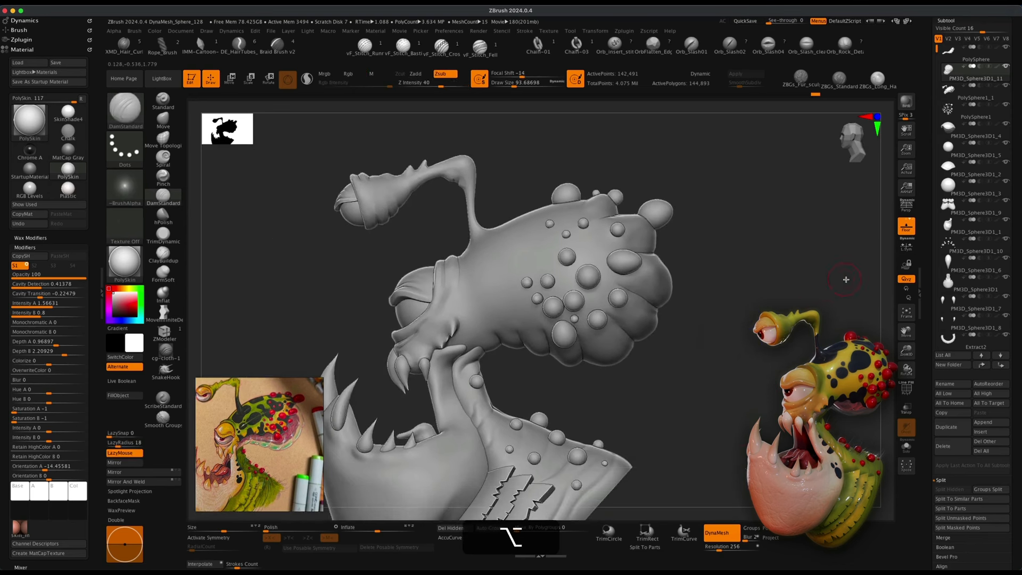
{"action": "left_click", "coordinate": [905, 408]}
{"action": "mouse_move", "coordinate": [773, 356]}
{"action": "left_mouse_down", "text": "alt"}
{"action": "mouse_move", "coordinate": [753, 372]}
{"action": "mouse_move", "coordinate": [702, 381]}
{"action": "mouse_move", "coordinate": [760, 392]}
{"action": "mouse_move", "coordinate": [600, 345]}
{"action": "left_mouse_up", "text": "alt"}
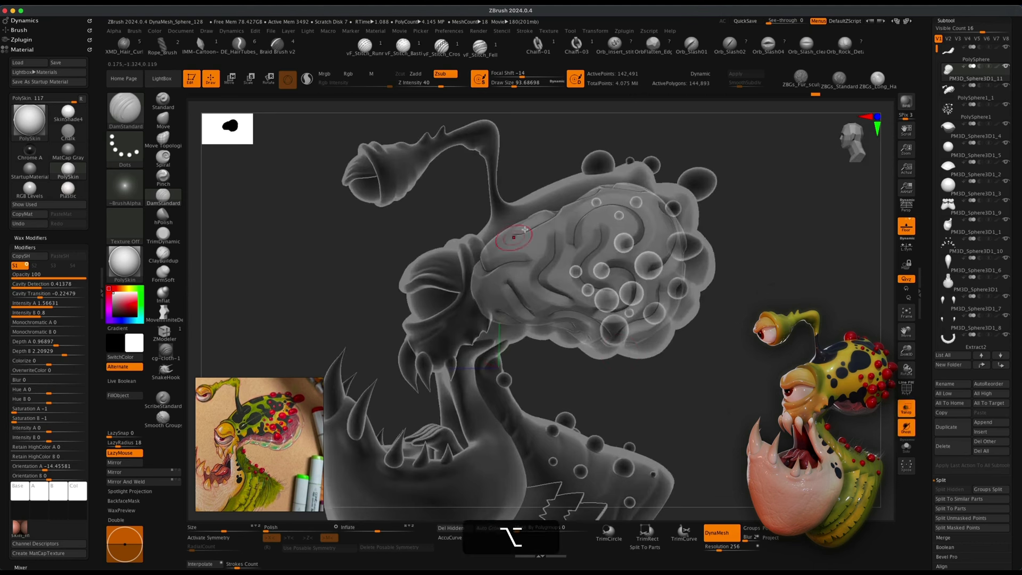
{"action": "left_click", "coordinate": [906, 408]}
Toggle a subtool's visibility and orbit around the creature's head to inspect the result.
{"action": "left_click", "coordinate": [1004, 94]}
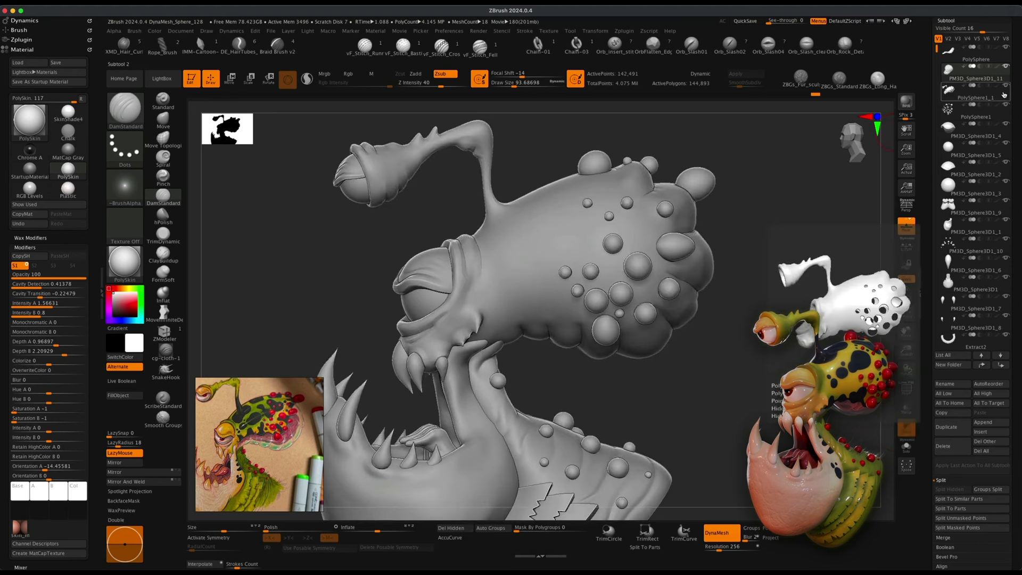
{"action": "left_click_drag", "start_coordinate": [785, 300], "coordinate": [779, 269]}
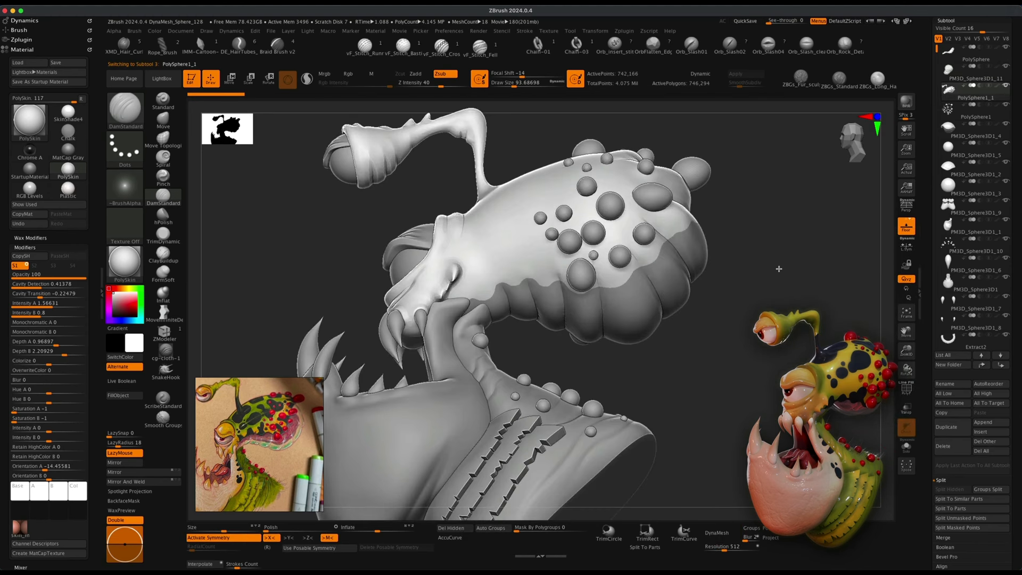
{"action": "left_click_drag", "start_coordinate": [721, 283], "coordinate": [737, 349]}
{"action": "left_click_drag", "start_coordinate": [686, 391], "coordinate": [688, 372], "text": "alt"}
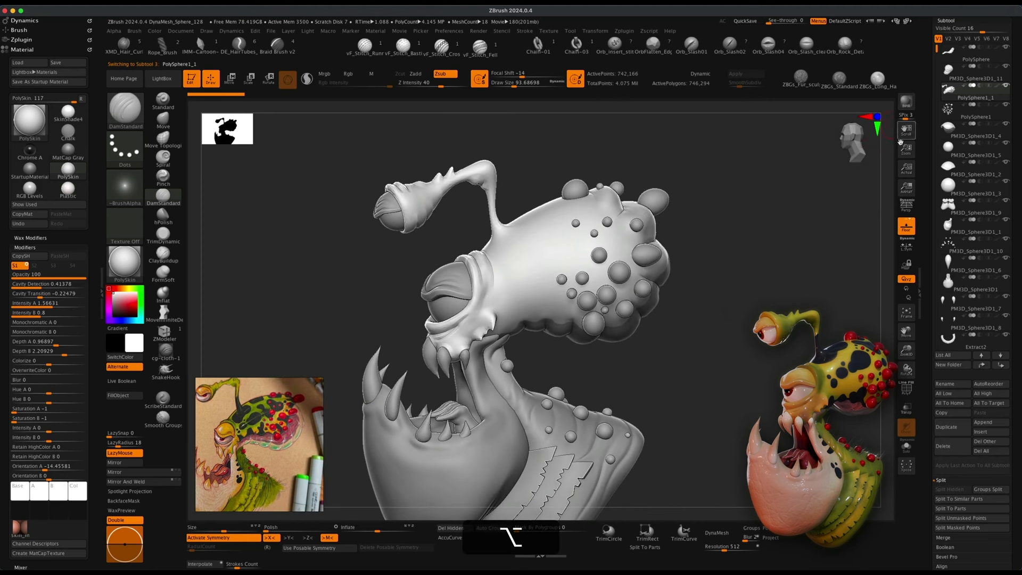
{"action": "left_click_drag", "start_coordinate": [742, 341], "coordinate": [712, 360], "text": "alt"}
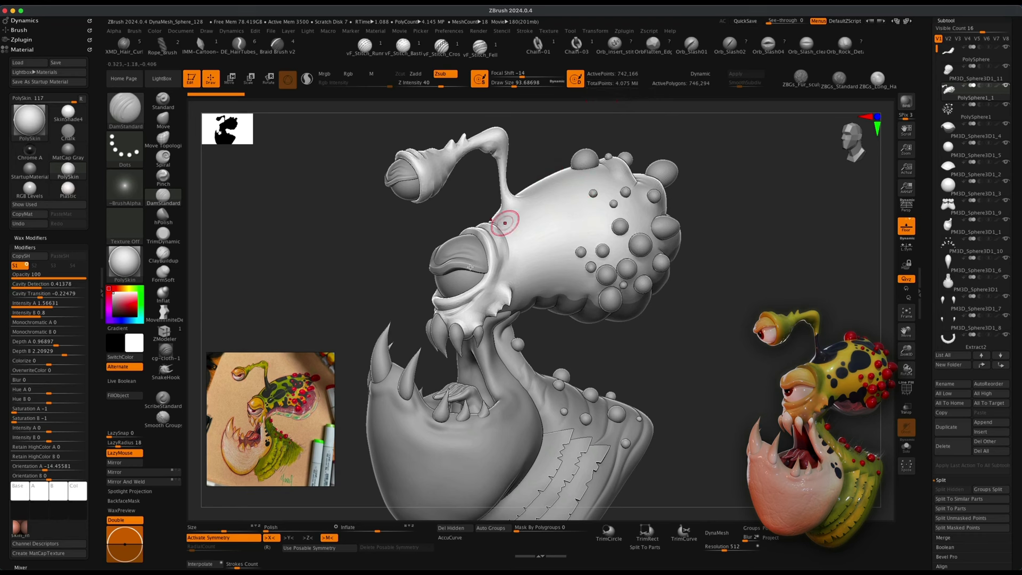
{"action": "mouse_move", "coordinate": [702, 462]}
{"action": "left_mouse_down", "text": "alt"}
{"action": "mouse_move", "coordinate": [690, 422]}
{"action": "mouse_move", "coordinate": [738, 426]}
{"action": "mouse_move", "coordinate": [698, 424]}
{"action": "mouse_move", "coordinate": [693, 410]}
{"action": "mouse_move", "coordinate": [695, 425]}
{"action": "left_mouse_up", "text": "alt"}
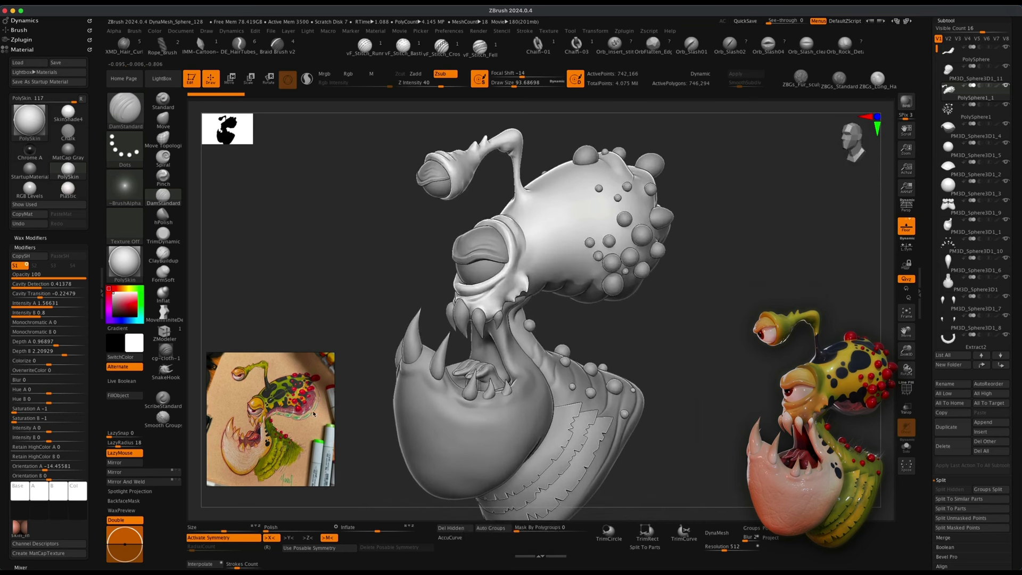
{"action": "mouse_move", "coordinate": [297, 422]}
{"action": "left_mouse_down"}
{"action": "mouse_move", "coordinate": [308, 419]}
{"action": "mouse_move", "coordinate": [284, 432]}
{"action": "mouse_move", "coordinate": [295, 436]}
{"action": "left_mouse_up"}
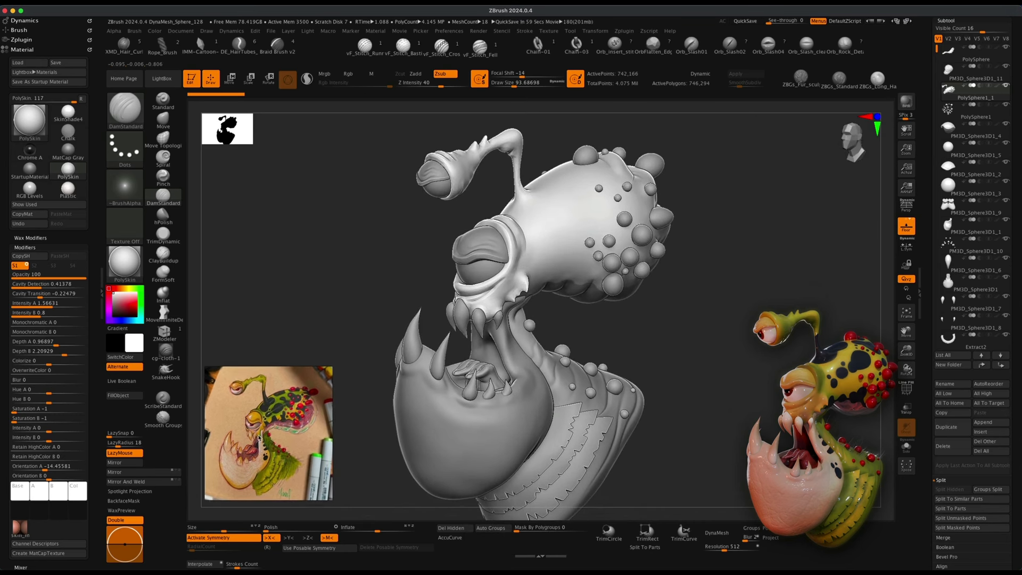
{"action": "left_click_drag", "start_coordinate": [669, 378], "coordinate": [697, 388], "text": "alt"}
{"action": "scroll", "coordinate": [980, 289], "scroll_direction": "up", "scroll_amount": 5}
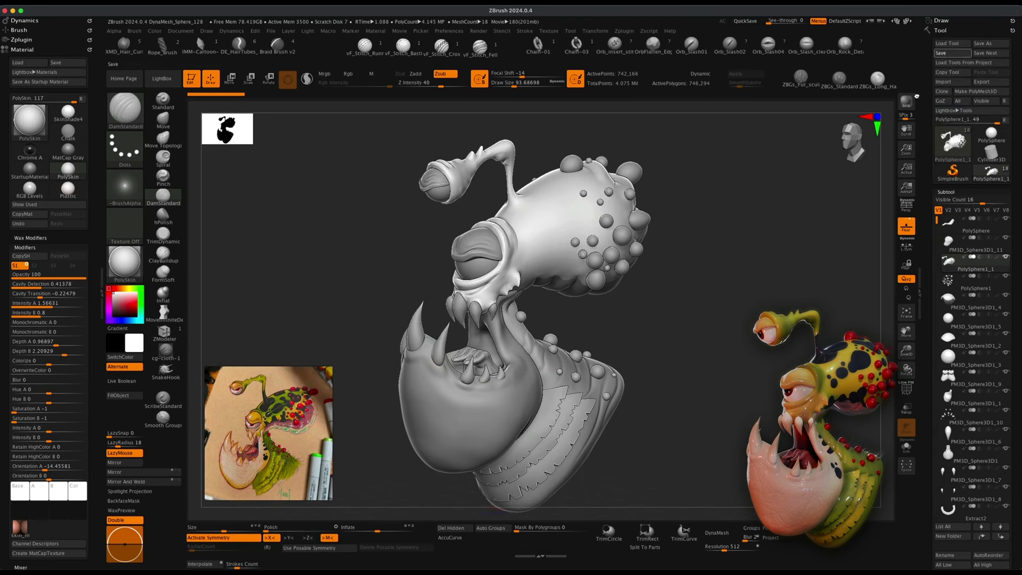
{"action": "left_click_drag", "start_coordinate": [660, 317], "coordinate": [668, 316], "text": "alt"}
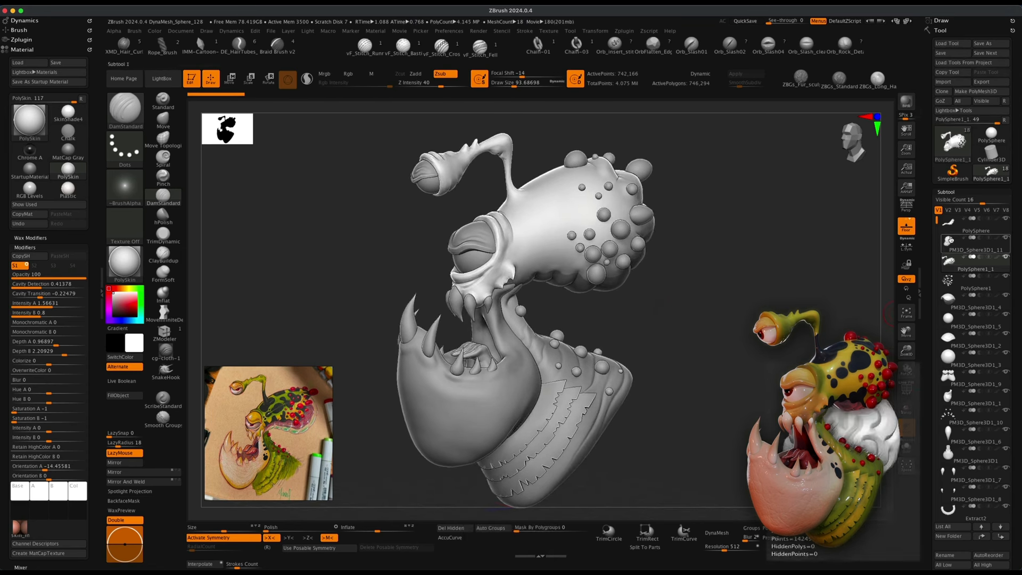
Select the PM3D_Sphere3D1_11 subtool, isolate it with Solo, and pick a red colour for it.
{"action": "left_click", "coordinate": [950, 240]}
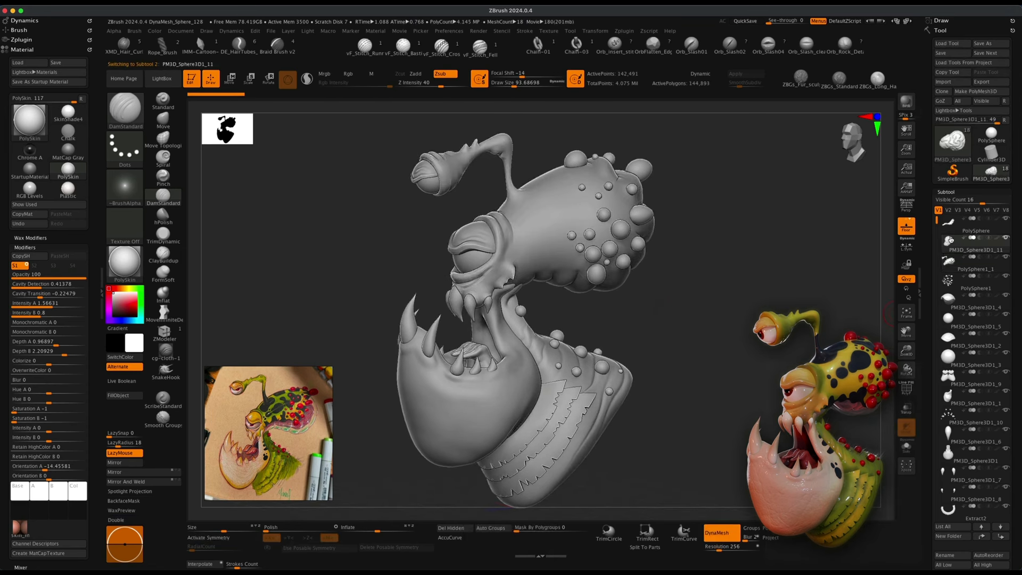
{"action": "left_click", "coordinate": [908, 449]}
{"action": "left_click_drag", "start_coordinate": [664, 390], "coordinate": [608, 439], "text": "alt"}
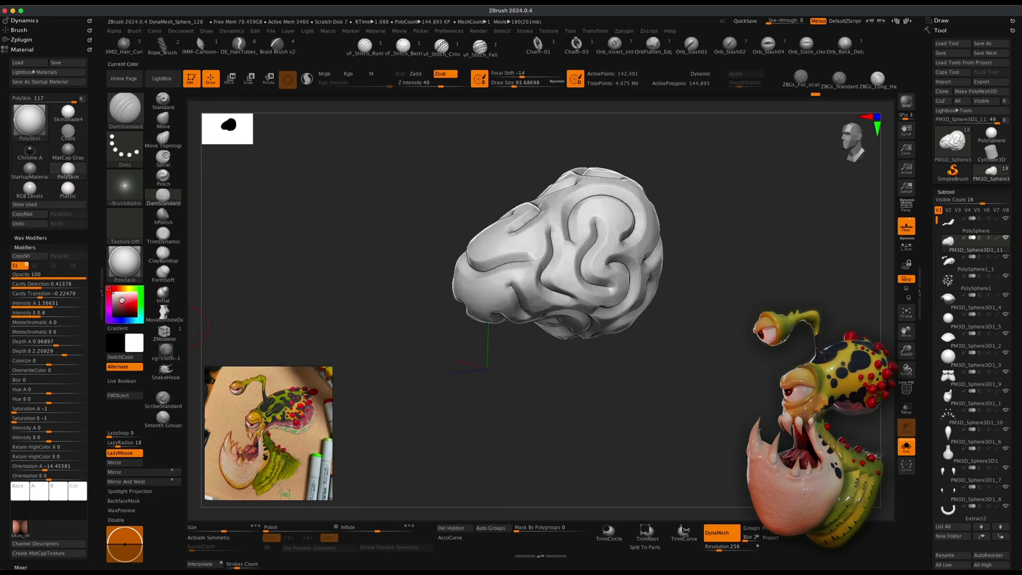
{"action": "left_click", "coordinate": [124, 300]}
{"action": "left_click", "coordinate": [124, 301]}
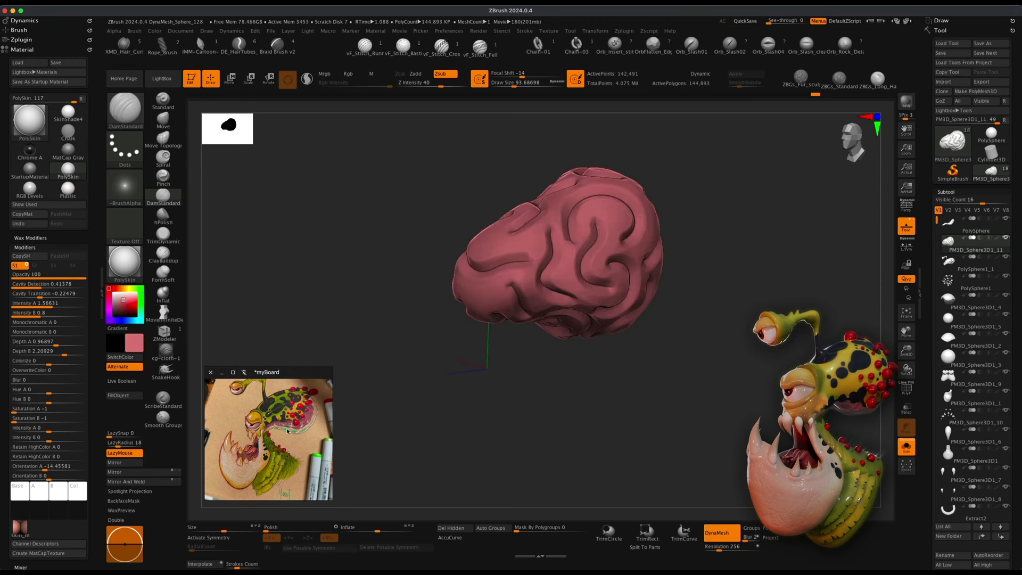
Place the reference painting as a Spotlight image beside the grooved sphere.
{"action": "left_click", "coordinate": [125, 301]}
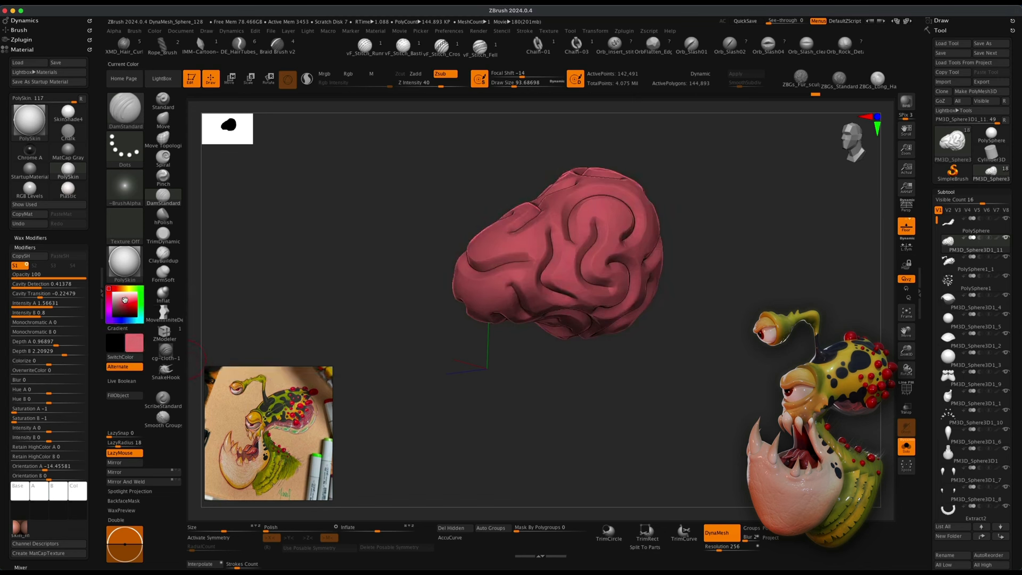
{"action": "mouse_move", "coordinate": [305, 432]}
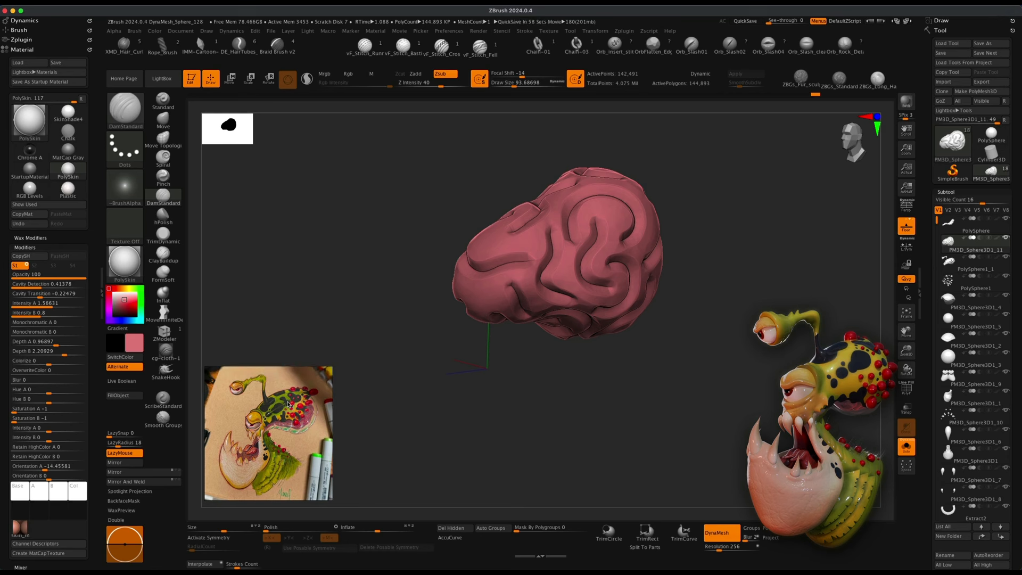
{"action": "mouse_move", "coordinate": [252, 458]}
{"action": "left_mouse_down"}
{"action": "mouse_move", "coordinate": [301, 430]}
{"action": "mouse_move", "coordinate": [264, 460]}
{"action": "left_mouse_up"}
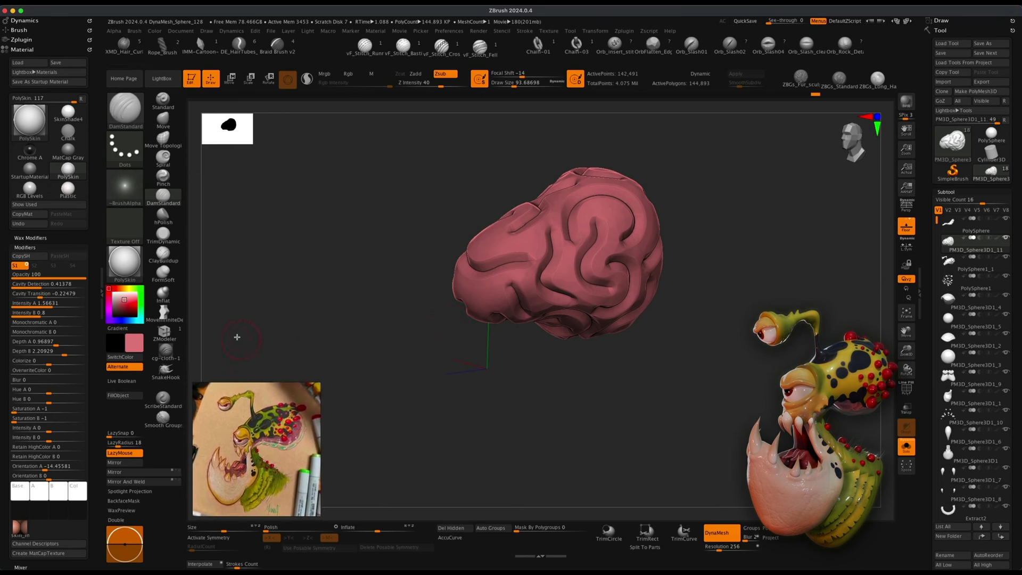
{"action": "mouse_move", "coordinate": [252, 440]}
{"action": "left_mouse_down"}
{"action": "mouse_move", "coordinate": [277, 434]}
{"action": "mouse_move", "coordinate": [252, 443]}
{"action": "left_mouse_up"}
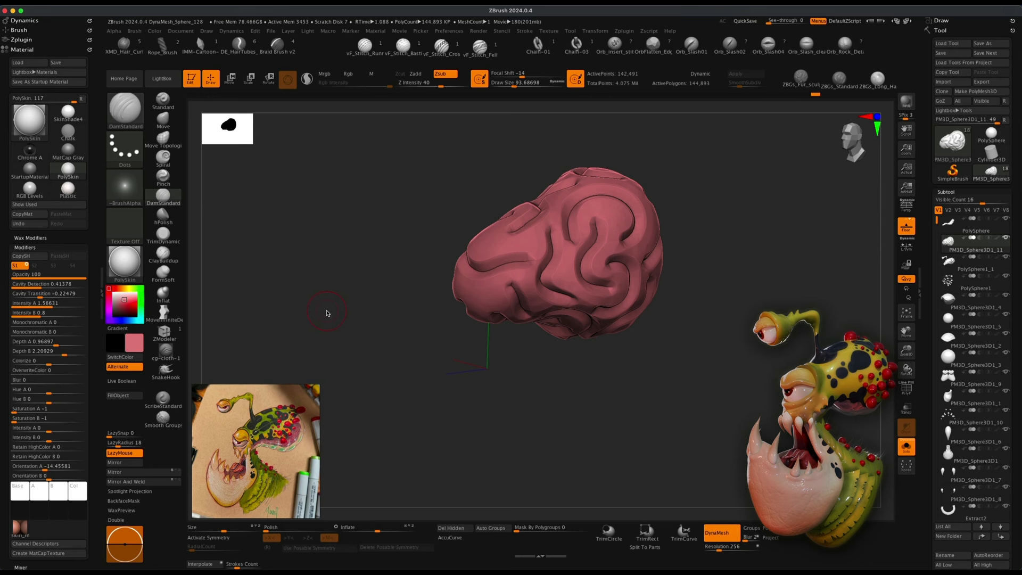
{"action": "key", "text": "shift+z"}
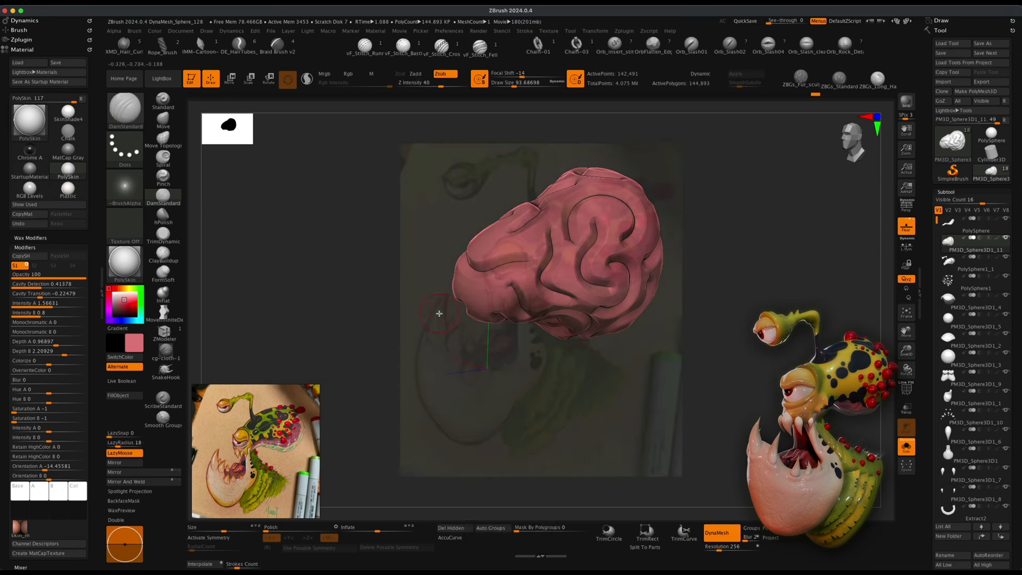
{"action": "key", "text": "z"}
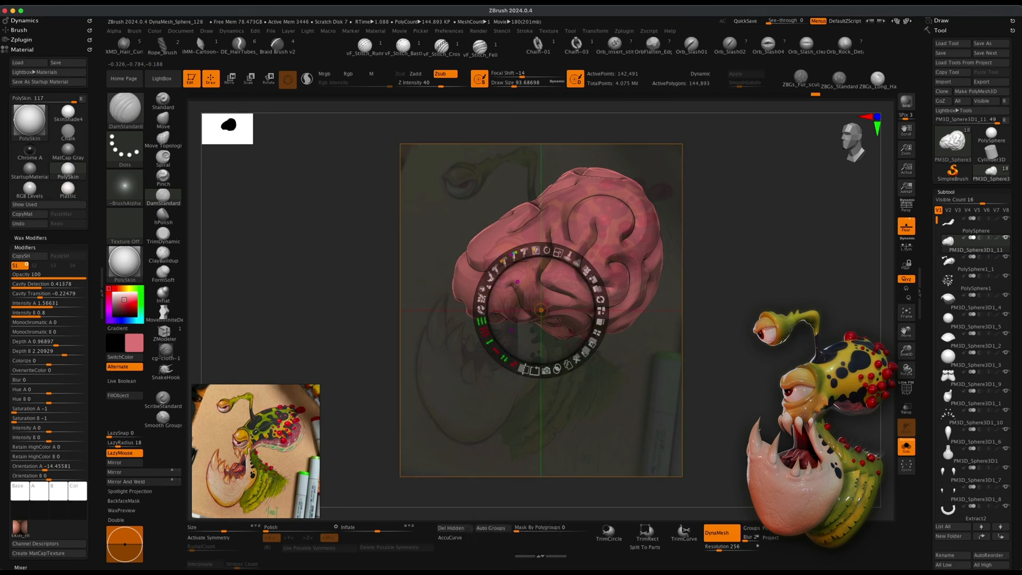
{"action": "left_click", "coordinate": [586, 270]}
{"action": "left_click_drag", "start_coordinate": [586, 269], "coordinate": [290, 279]}
{"action": "key", "text": "z"}
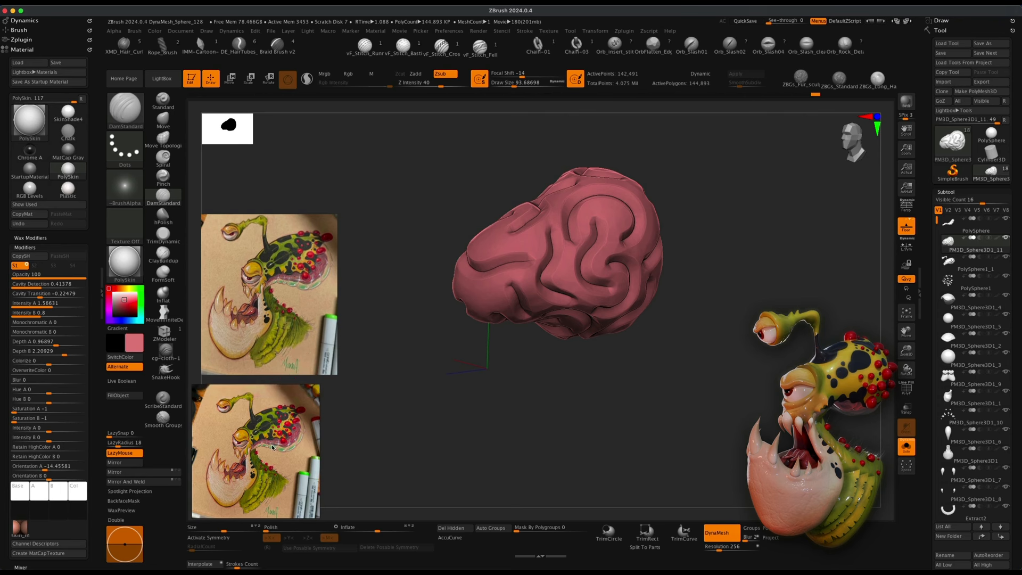
{"action": "left_click", "coordinate": [303, 349]}
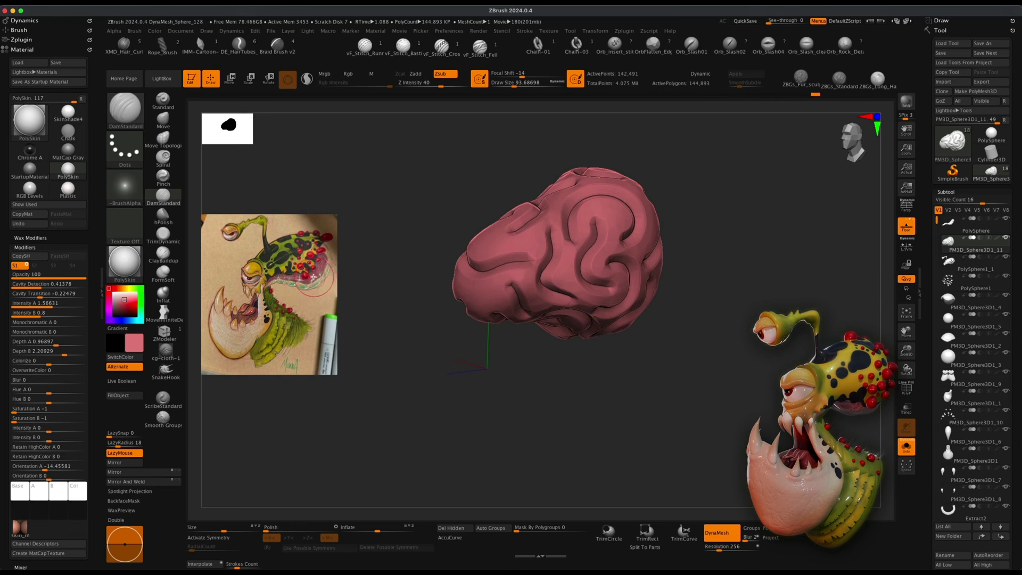
Sample a red from the reference painting and fill the sphere with it using the Standard brush in Rgb-only mode.
{"action": "key", "text": "c"}
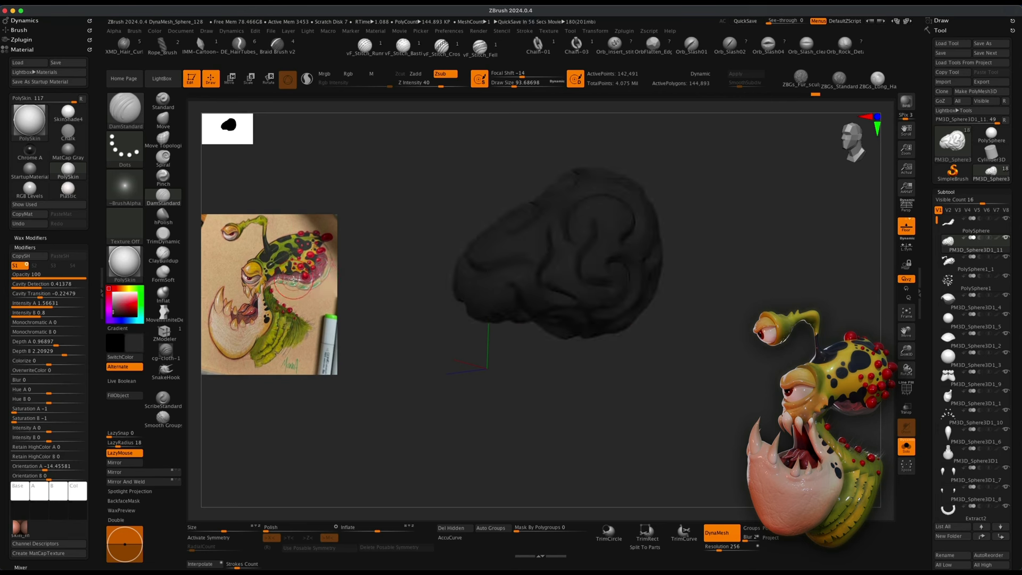
{"action": "key", "text": "z"}
{"action": "left_click", "coordinate": [281, 267]}
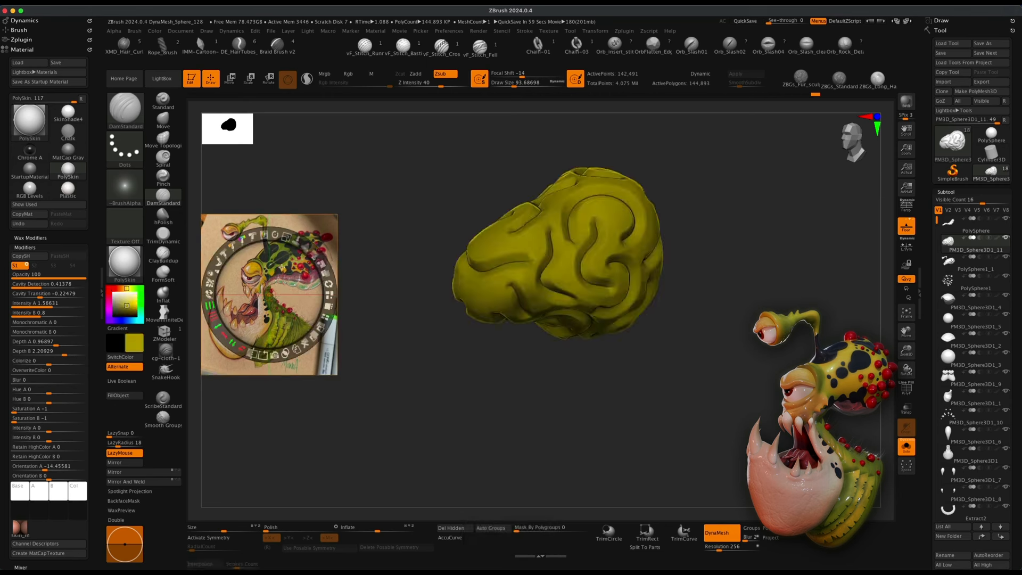
{"action": "key", "text": "c"}
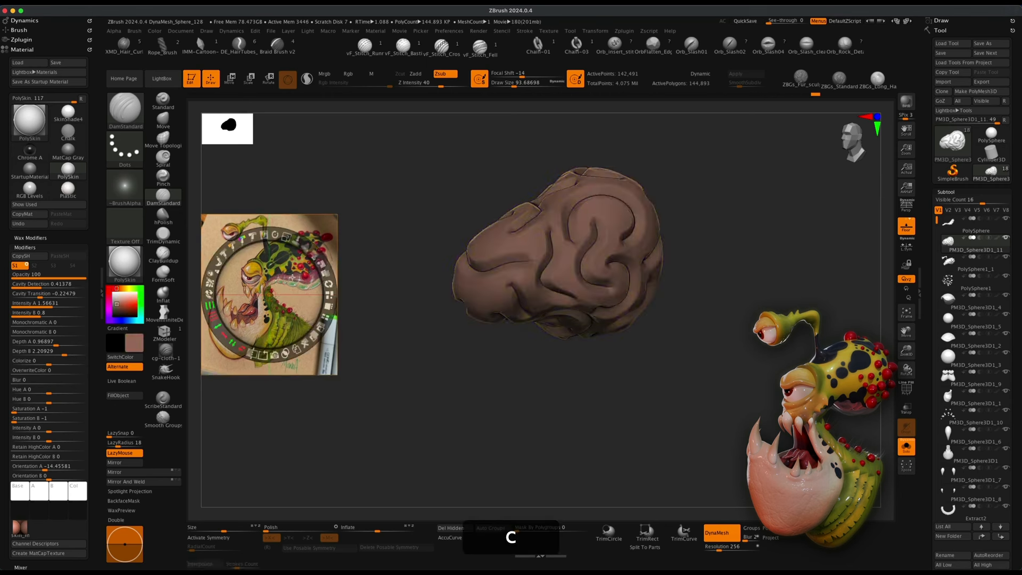
{"action": "key", "text": "c"}
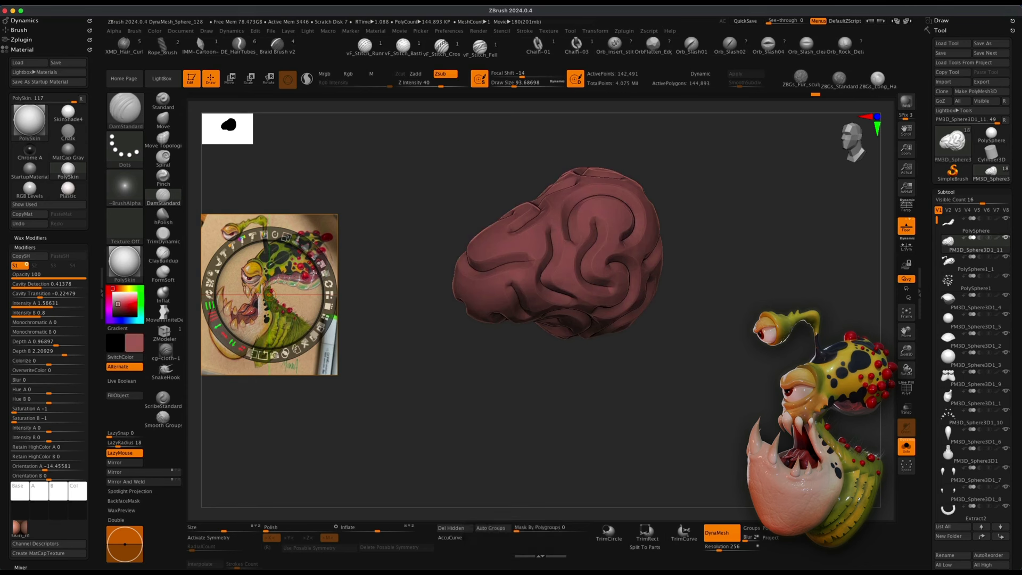
{"action": "key", "text": "c"}
{"action": "key", "text": "c"}
{"action": "left_click", "coordinate": [164, 101]}
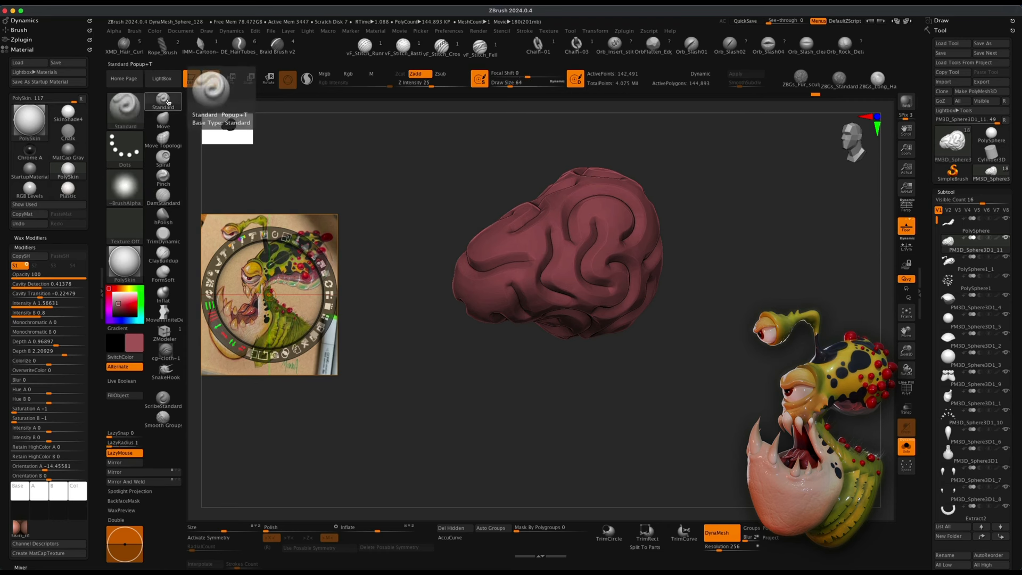
{"action": "left_click", "coordinate": [353, 75]}
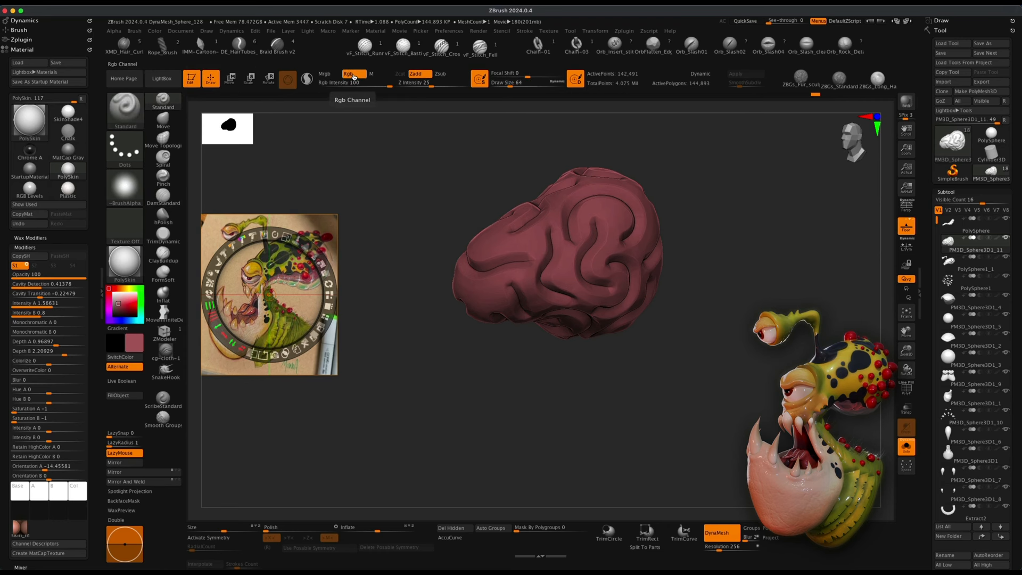
{"action": "left_click", "coordinate": [420, 76]}
{"action": "left_click", "coordinate": [120, 396]}
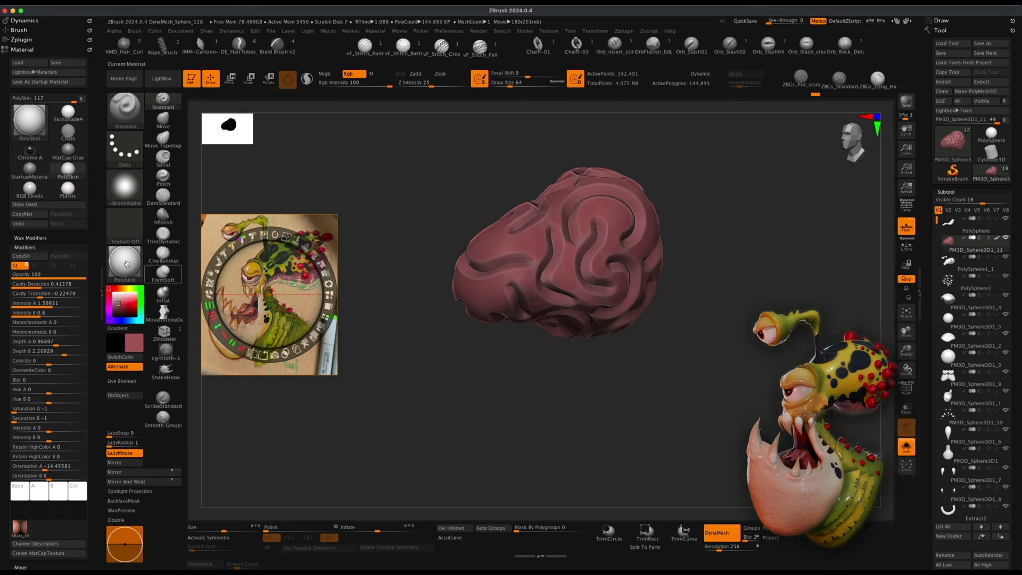
Apply the SkinShade4 material to the sphere and fill the object with it.
{"action": "mouse_move", "coordinate": [126, 265]}
{"action": "left_click", "coordinate": [129, 266]}
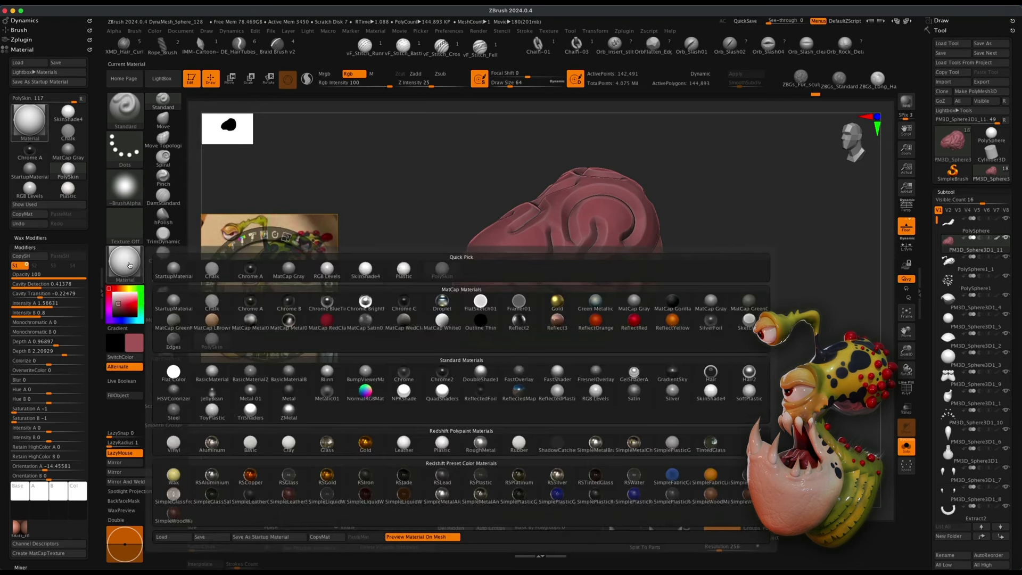
{"action": "left_click", "coordinate": [711, 390]}
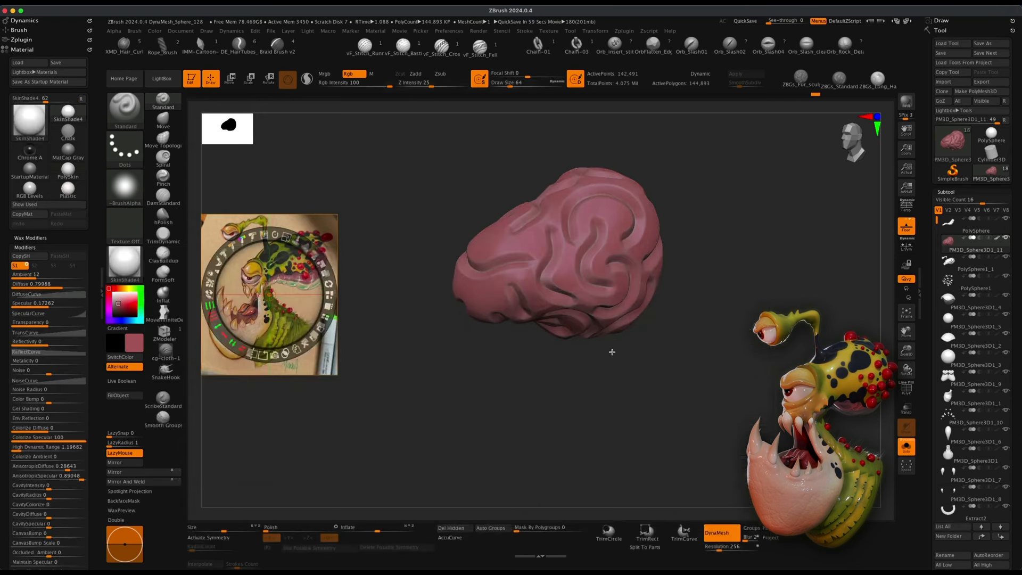
{"action": "left_click", "coordinate": [125, 395]}
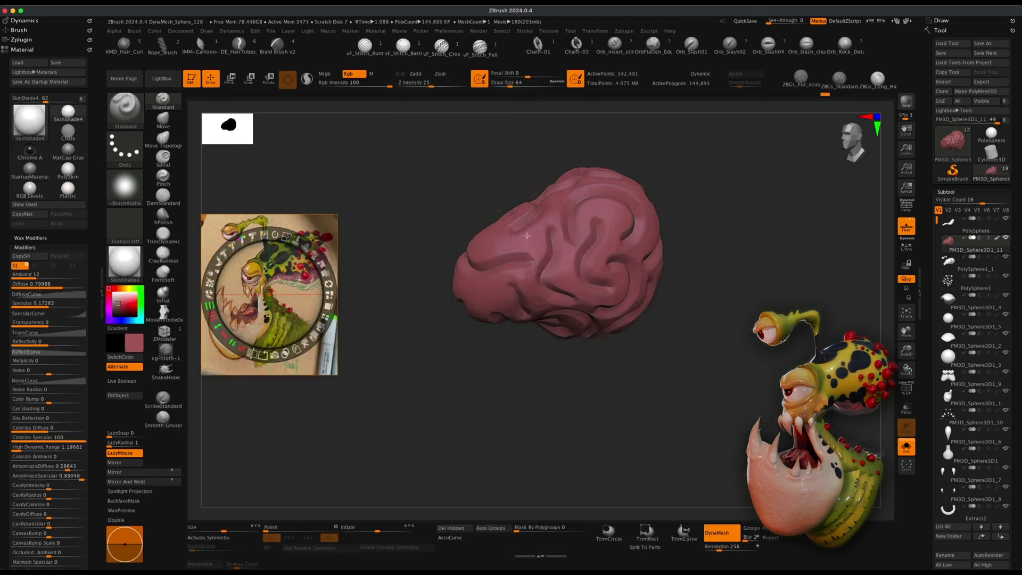
Move the Spotlight reference image lower beside the sphere and exit Spotlight editing.
{"action": "mouse_move", "coordinate": [654, 373]}
{"action": "left_mouse_down"}
{"action": "mouse_move", "coordinate": [654, 401]}
{"action": "mouse_move", "coordinate": [655, 377]}
{"action": "left_mouse_up"}
{"action": "left_click_drag", "start_coordinate": [270, 295], "coordinate": [277, 343]}
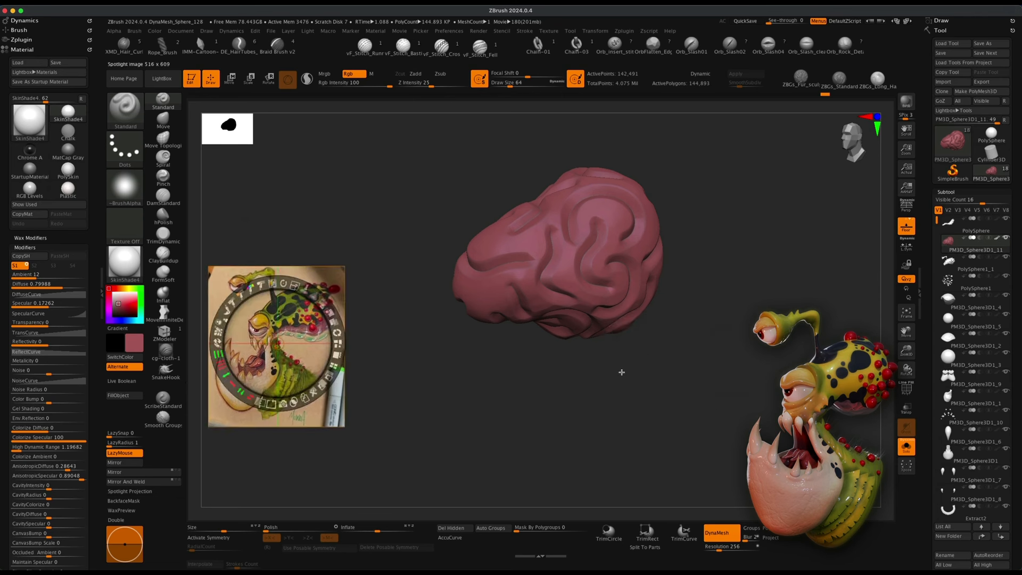
{"action": "key", "text": "z"}
{"action": "key", "text": "alt"}
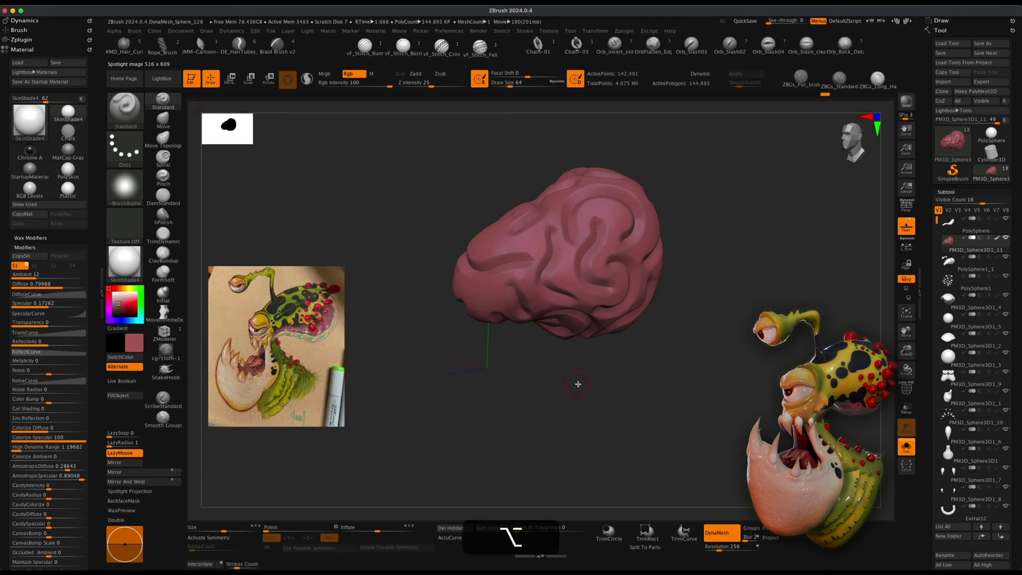
{"action": "mouse_move", "coordinate": [680, 340]}
{"action": "left_mouse_down"}
{"action": "mouse_move", "coordinate": [689, 400]}
{"action": "mouse_move", "coordinate": [705, 405]}
{"action": "mouse_move", "coordinate": [673, 349]}
{"action": "mouse_move", "coordinate": [726, 349]}
{"action": "mouse_move", "coordinate": [726, 358]}
{"action": "mouse_move", "coordinate": [726, 341]}
{"action": "mouse_move", "coordinate": [711, 357]}
{"action": "mouse_move", "coordinate": [712, 394]}
{"action": "left_mouse_up"}
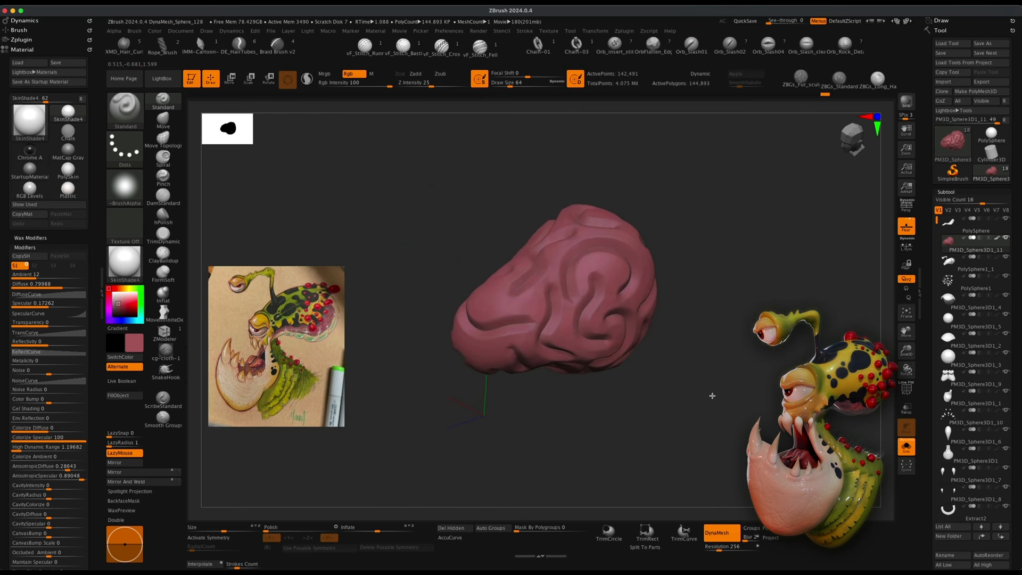
{"action": "mouse_move", "coordinate": [704, 330]}
{"action": "left_mouse_down"}
{"action": "mouse_move", "coordinate": [691, 262]}
{"action": "mouse_move", "coordinate": [714, 298]}
{"action": "mouse_move", "coordinate": [691, 340]}
{"action": "mouse_move", "coordinate": [699, 356]}
{"action": "left_mouse_up"}
{"action": "mouse_move", "coordinate": [734, 302]}
{"action": "left_mouse_down"}
{"action": "mouse_move", "coordinate": [736, 330]}
{"action": "mouse_move", "coordinate": [735, 309]}
{"action": "mouse_move", "coordinate": [750, 311]}
{"action": "left_mouse_up"}
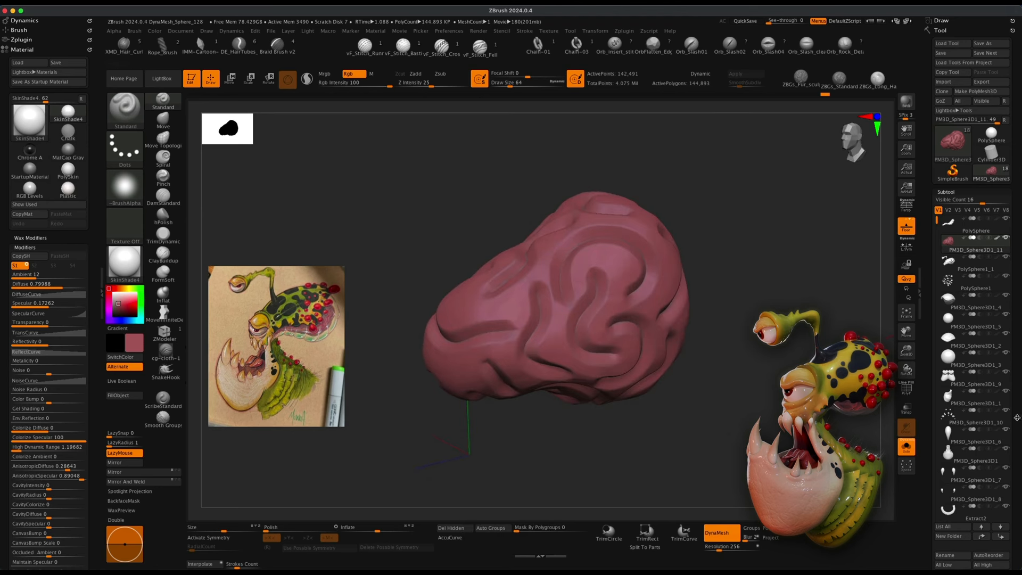
Mask the sphere by cavity and invert the mask.
{"action": "scroll", "coordinate": [1017, 418], "scroll_direction": "down", "scroll_amount": 10}
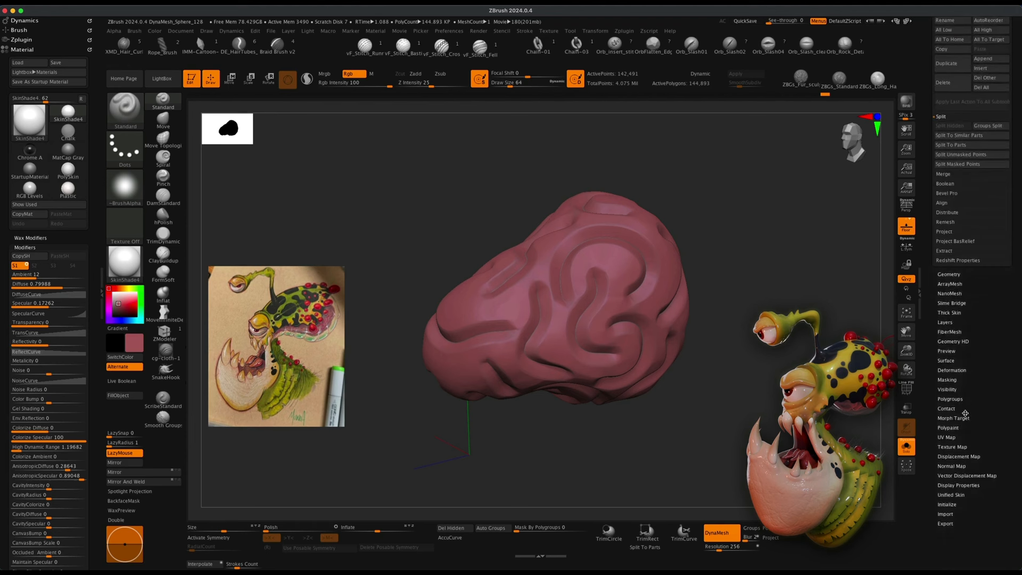
{"action": "left_click", "coordinate": [947, 380]}
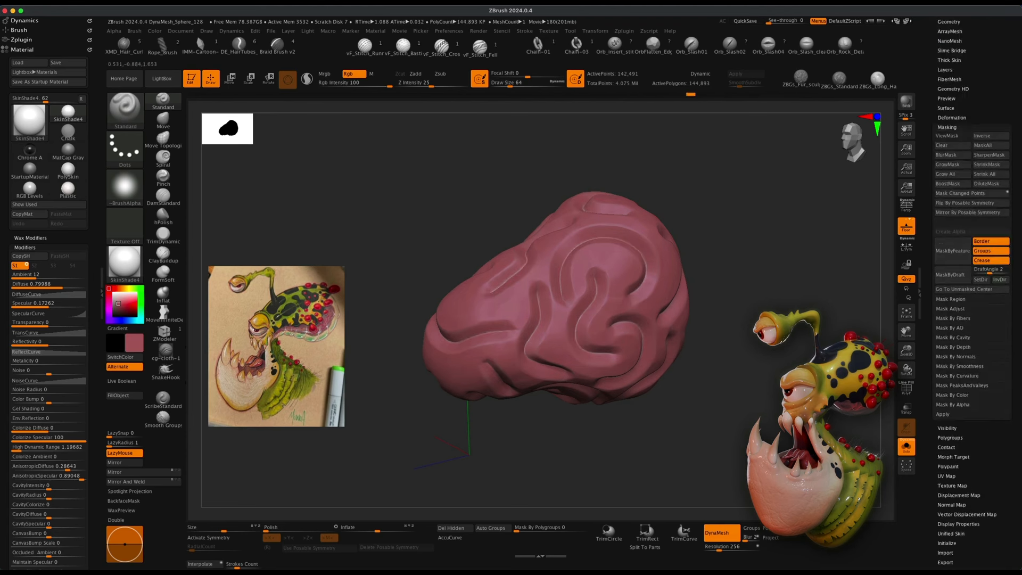
{"action": "left_click", "coordinate": [952, 337]}
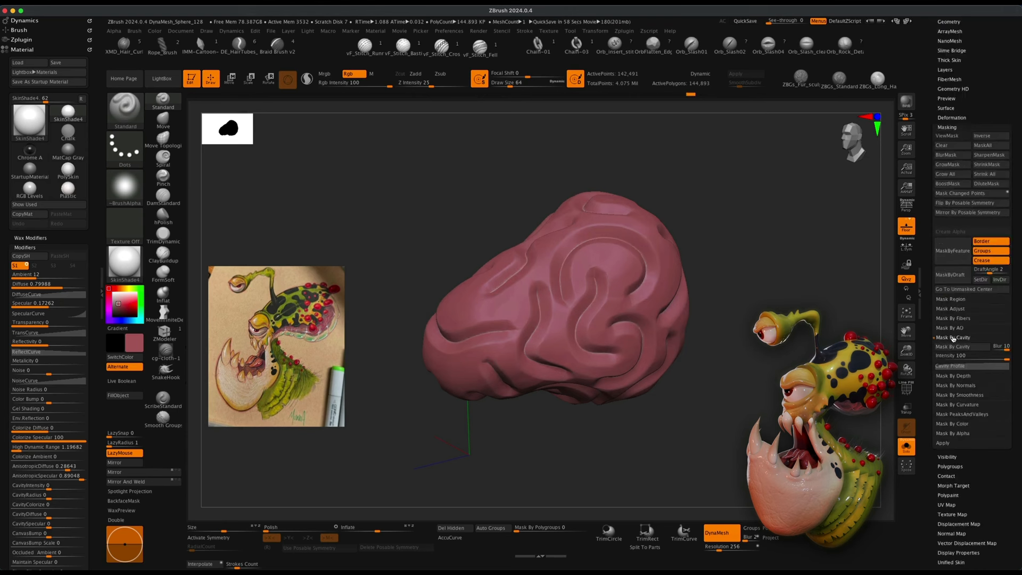
{"action": "mouse_move", "coordinate": [1005, 348]}
{"action": "left_mouse_down"}
{"action": "mouse_move", "coordinate": [948, 356]}
{"action": "mouse_move", "coordinate": [1020, 361]}
{"action": "left_mouse_up"}
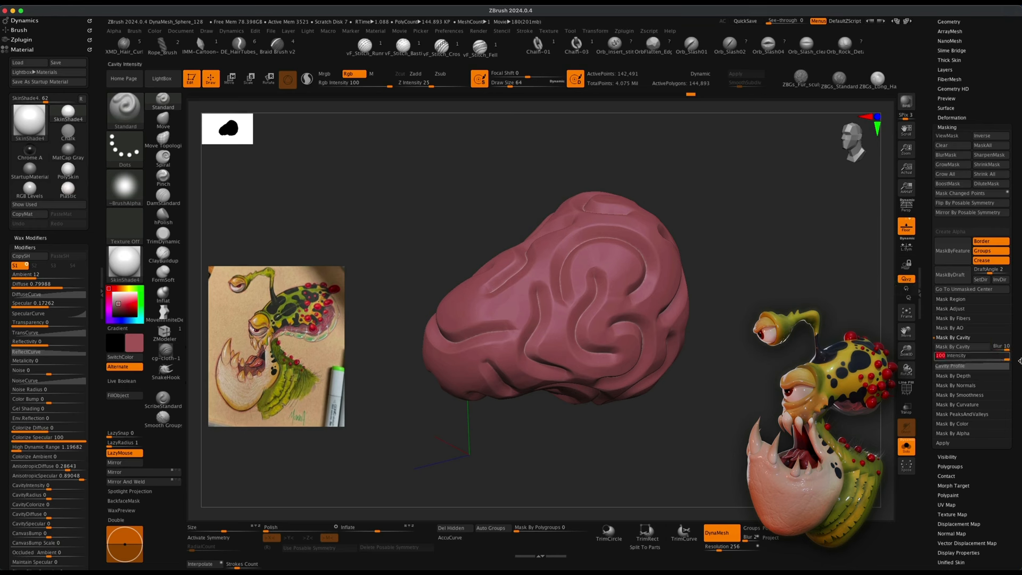
{"action": "left_click", "coordinate": [976, 349]}
{"action": "left_click_drag", "start_coordinate": [799, 256], "coordinate": [639, 266]}
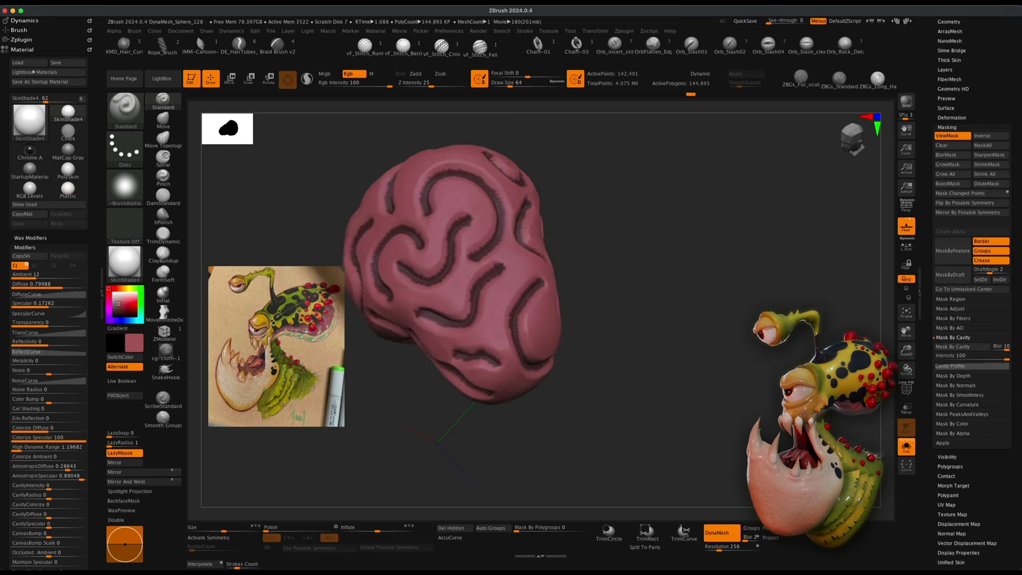
{"action": "mouse_move", "coordinate": [756, 277]}
{"action": "left_mouse_down"}
{"action": "mouse_move", "coordinate": [682, 318]}
{"action": "mouse_move", "coordinate": [737, 286]}
{"action": "left_mouse_up"}
{"action": "left_click", "coordinate": [740, 284], "text": "super"}
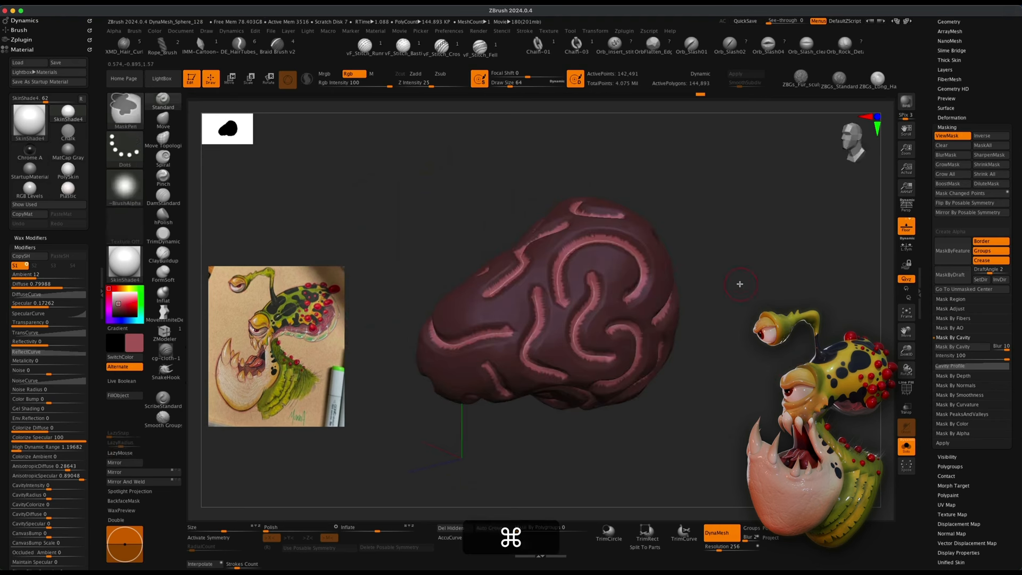
Soften the mask, pick a darker red and fill the unmasked areas of the sphere with it.
{"action": "left_click", "coordinate": [586, 309], "text": "super"}
{"action": "mouse_move", "coordinate": [705, 295]}
{"action": "left_mouse_down"}
{"action": "mouse_move", "coordinate": [798, 327]}
{"action": "mouse_move", "coordinate": [777, 321]}
{"action": "mouse_move", "coordinate": [754, 333]}
{"action": "left_mouse_up"}
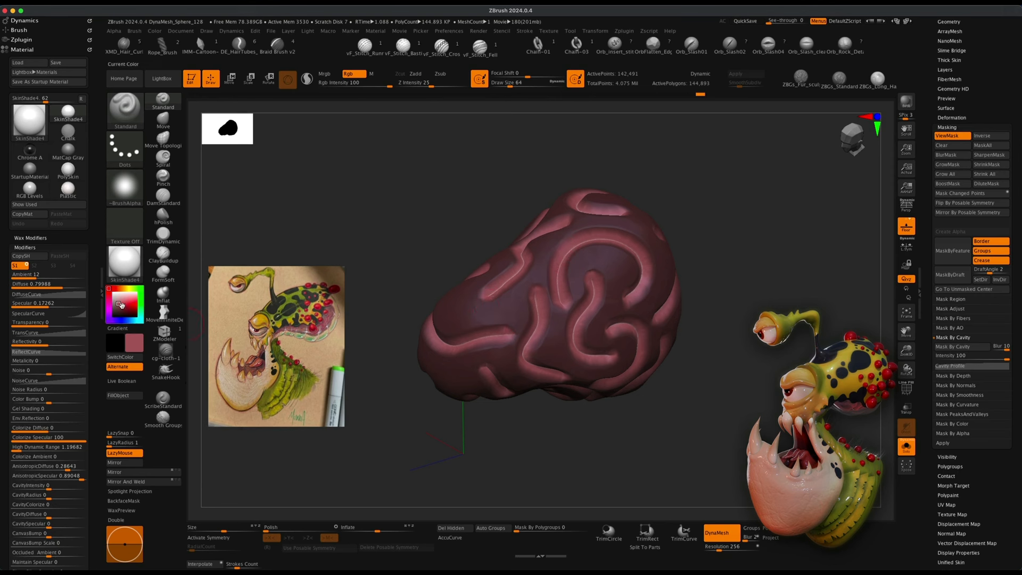
{"action": "mouse_move", "coordinate": [119, 303]}
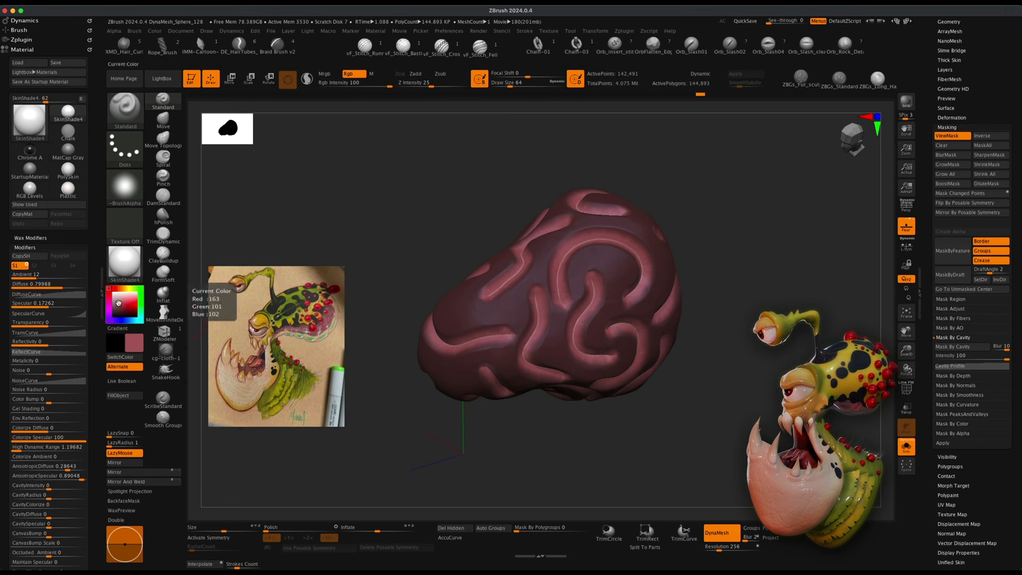
{"action": "left_click_drag", "start_coordinate": [118, 302], "coordinate": [118, 308]}
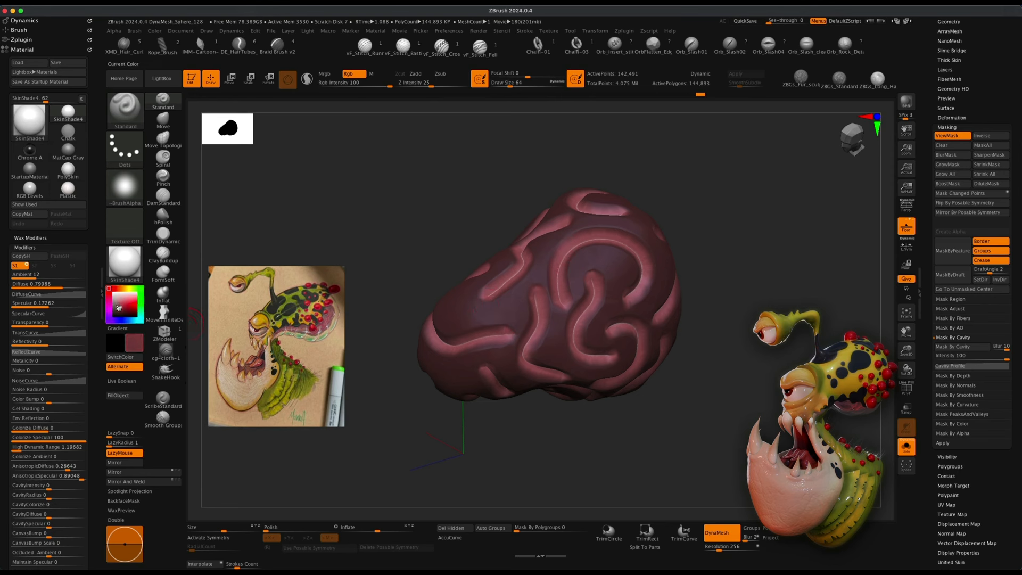
{"action": "left_click", "coordinate": [123, 395]}
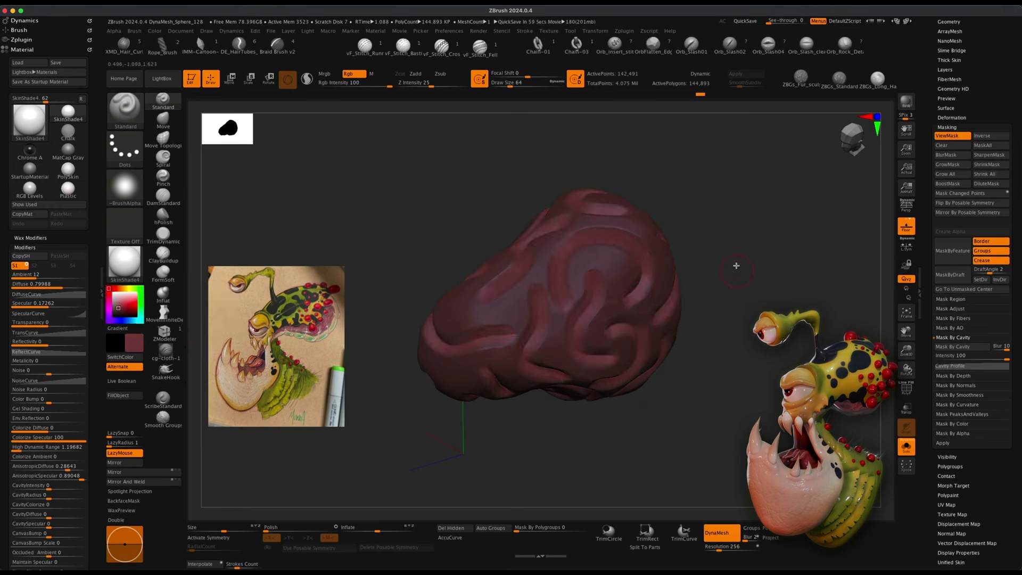
Hide the mask display and mask the sphere's peaks and valleys with Mask PeaksAndValleys.
{"action": "key", "text": "super+h"}
{"action": "left_click_drag", "start_coordinate": [762, 320], "coordinate": [620, 317]}
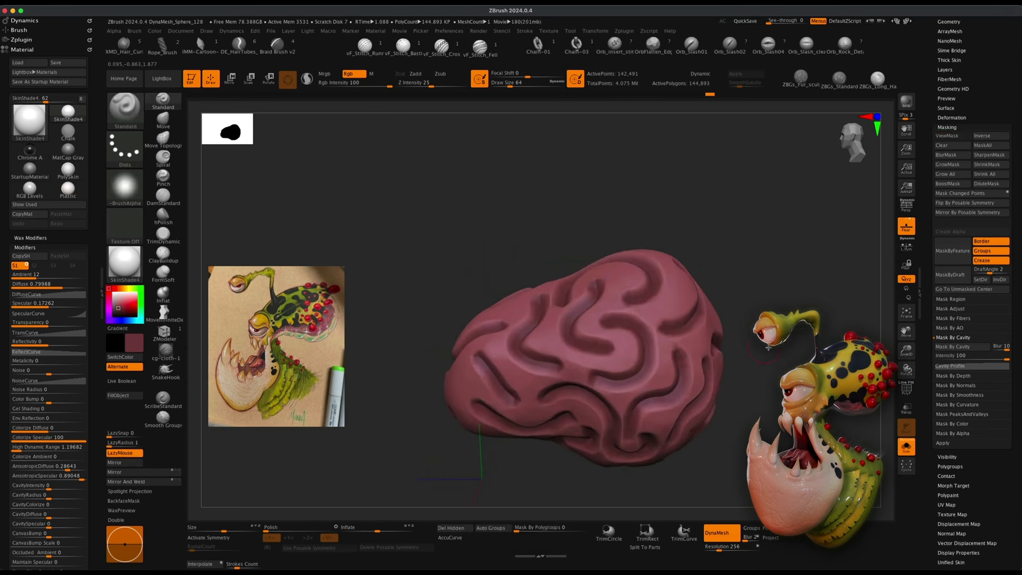
{"action": "left_click_drag", "start_coordinate": [769, 347], "coordinate": [748, 369]}
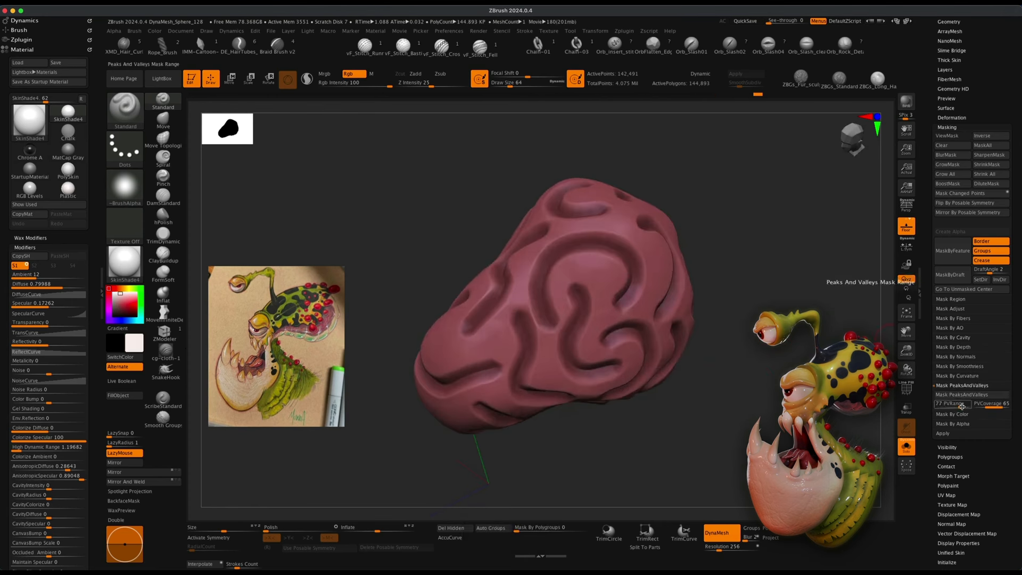
{"action": "left_click", "coordinate": [993, 406]}
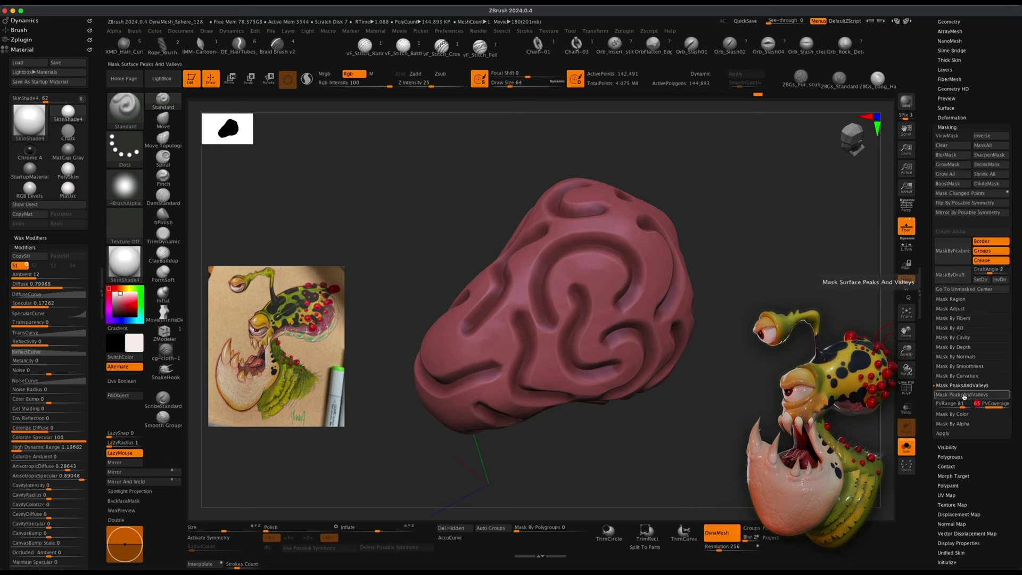
{"action": "left_click", "coordinate": [964, 397]}
{"action": "mouse_move", "coordinate": [784, 348]}
{"action": "left_mouse_down"}
{"action": "mouse_move", "coordinate": [857, 341]}
{"action": "mouse_move", "coordinate": [692, 349]}
{"action": "mouse_move", "coordinate": [364, 317]}
{"action": "left_mouse_up"}
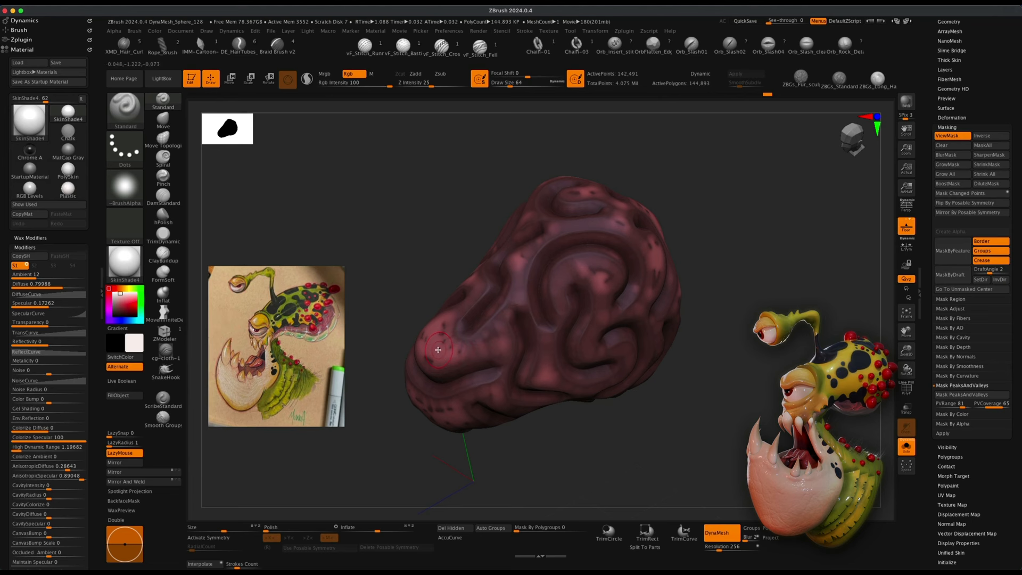
Sample a colour from the reference painting and adjust it to a lighter shade in the colour picker.
{"action": "key", "text": "c"}
{"action": "key", "text": "c"}
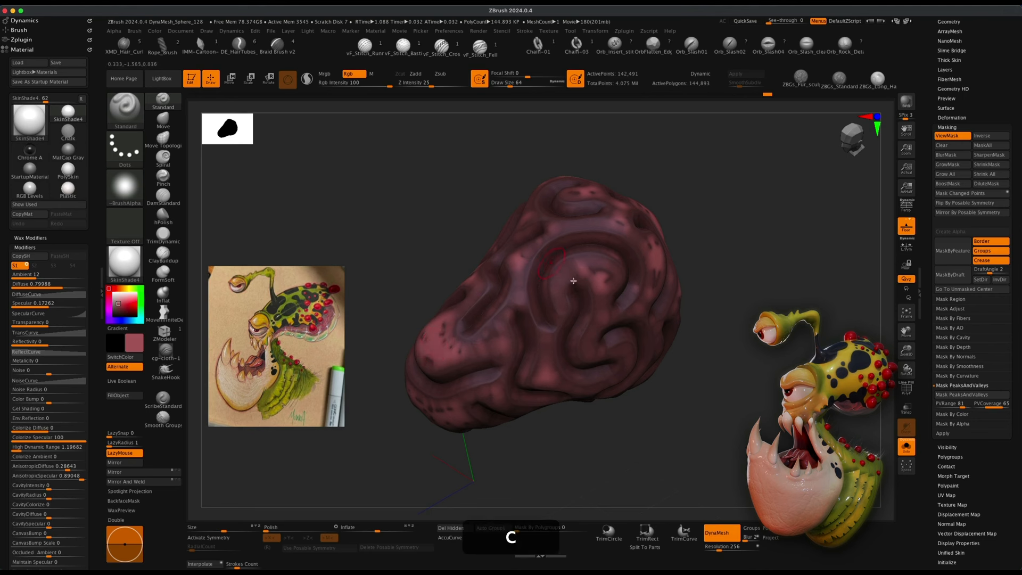
{"action": "left_click", "coordinate": [121, 301]}
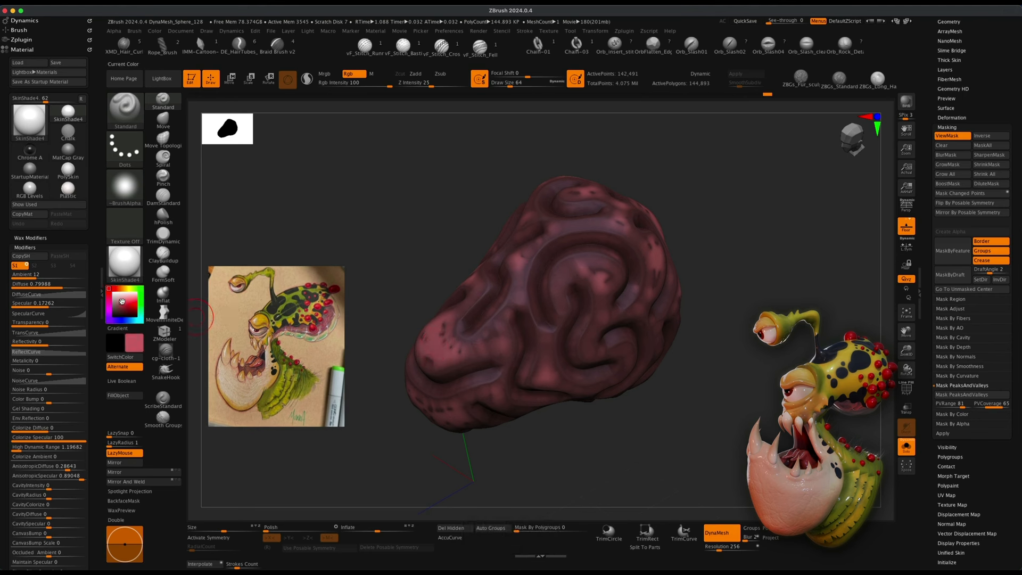
{"action": "left_click_drag", "start_coordinate": [121, 302], "coordinate": [123, 309]}
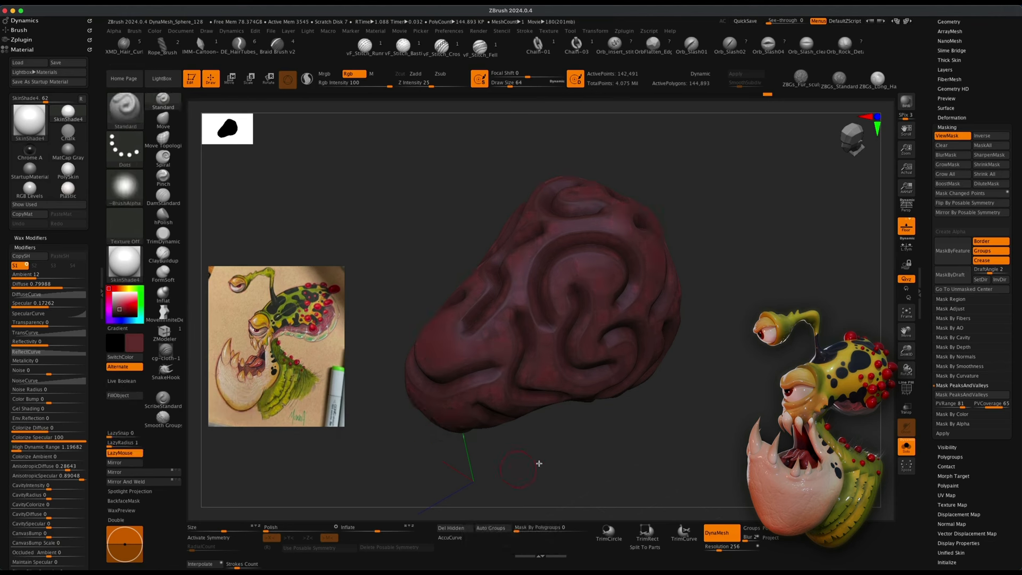
Set the RGB intensity to 10 and fill the masked sphere with the lighter colour.
{"action": "left_click_drag", "start_coordinate": [512, 470], "coordinate": [596, 474], "text": "super"}
{"action": "left_click_drag", "start_coordinate": [634, 446], "coordinate": [690, 422]}
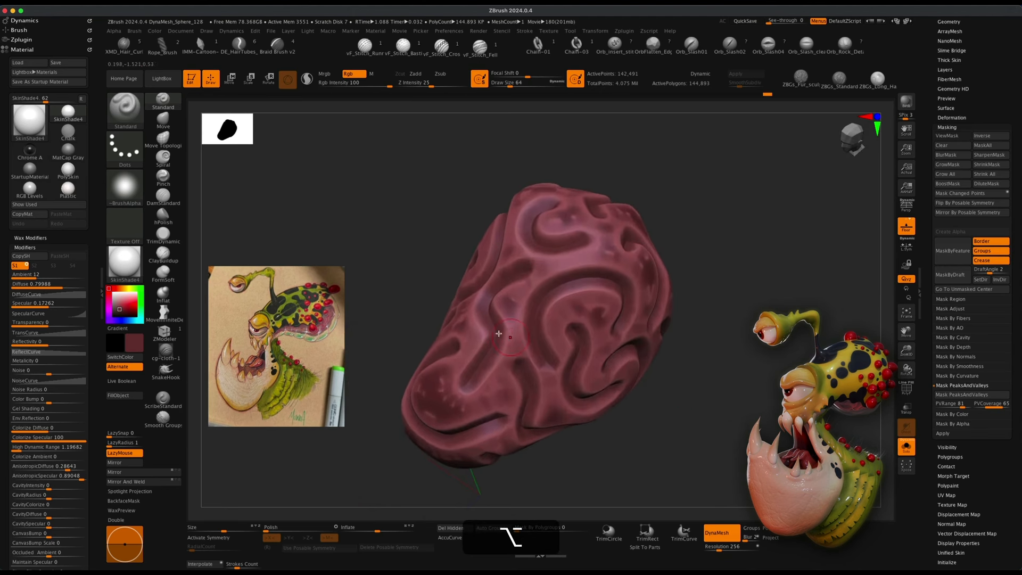
{"action": "left_click", "coordinate": [123, 303]}
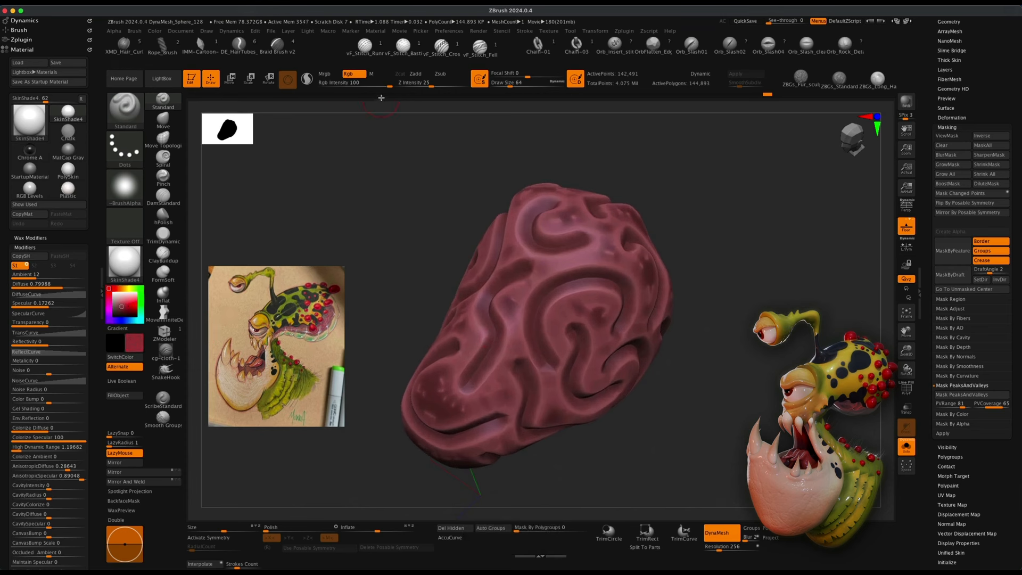
{"action": "left_click", "coordinate": [342, 87]}
{"action": "left_click_drag", "start_coordinate": [392, 353], "coordinate": [406, 326], "text": "alt"}
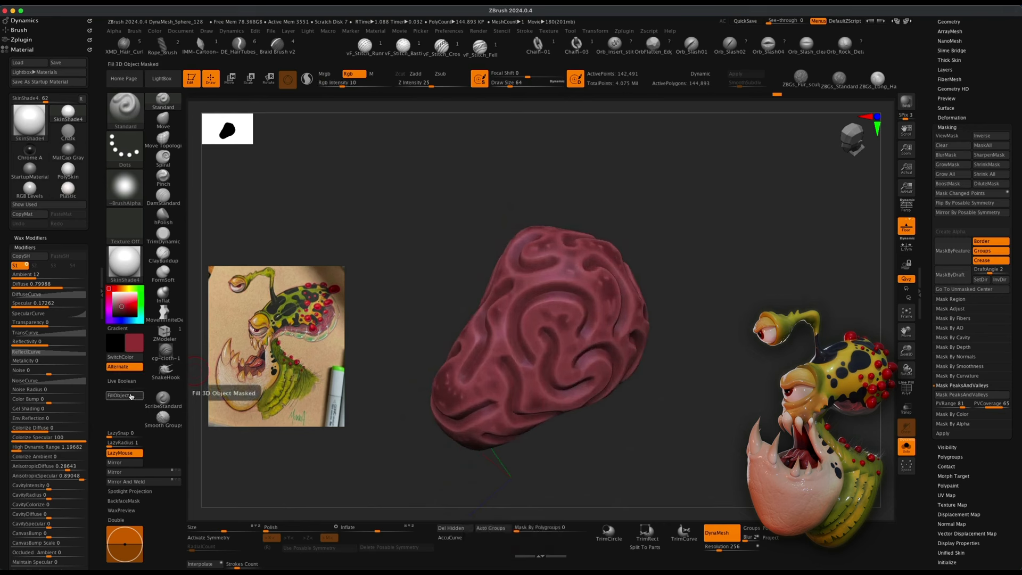
{"action": "left_click_drag", "start_coordinate": [729, 365], "coordinate": [701, 329]}
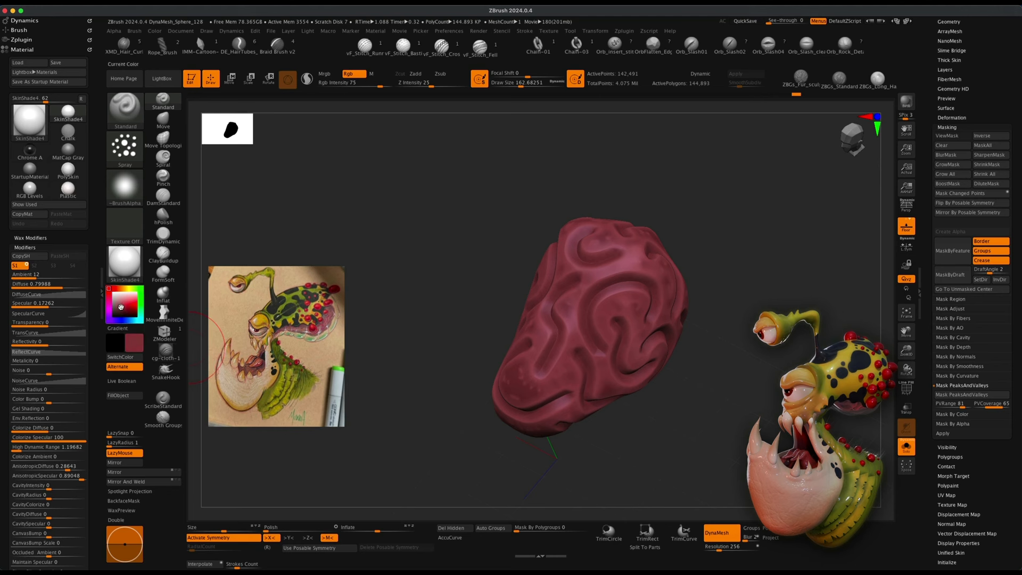
Undo a stray paint stroke and set the RGB intensity to 40.
{"action": "left_click_drag", "start_coordinate": [570, 312], "coordinate": [628, 346]}
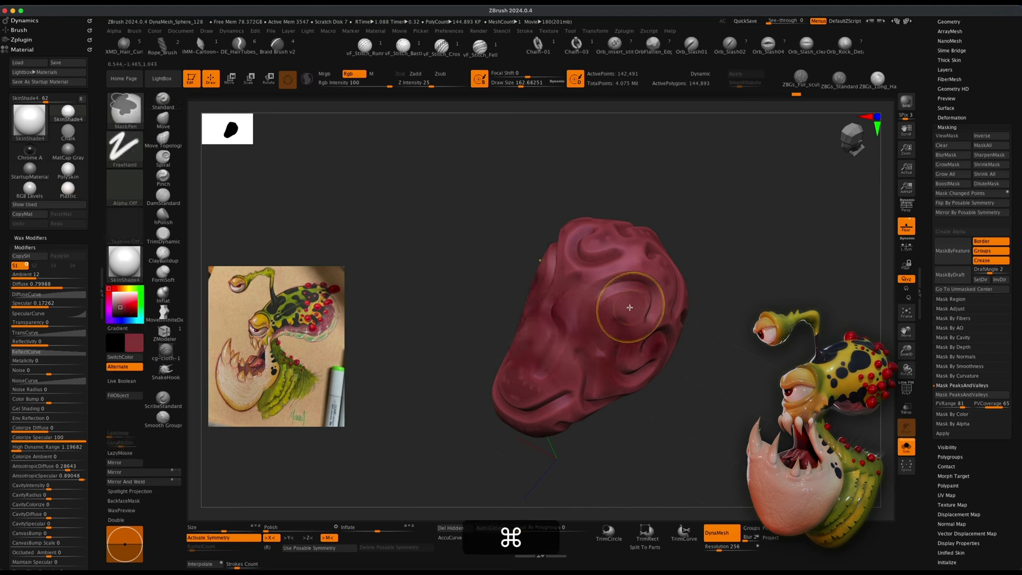
{"action": "key", "text": "super+z"}
{"action": "left_click", "coordinate": [348, 81]}
{"action": "type", "text": "16"}
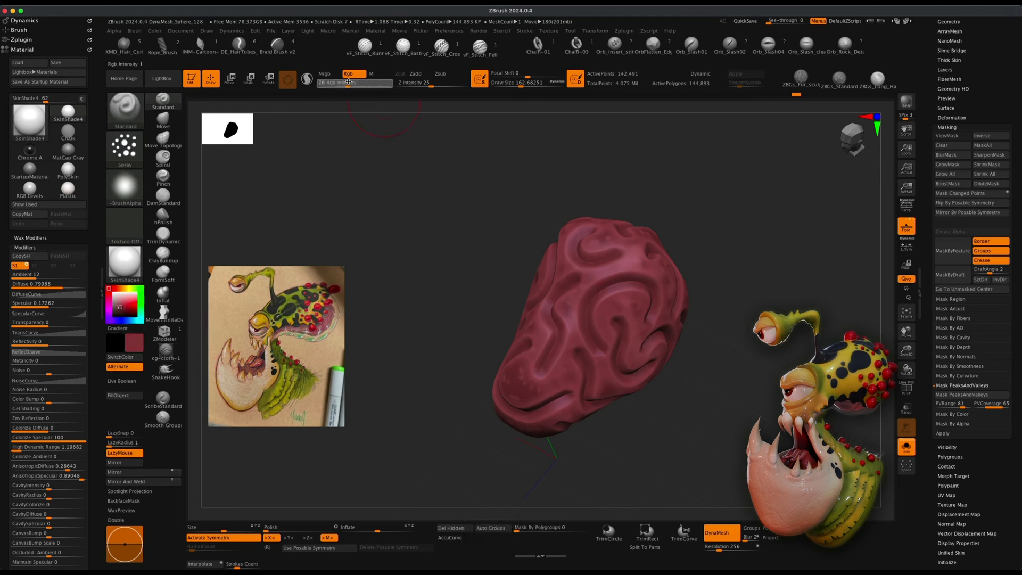
{"action": "key", "text": "Return"}
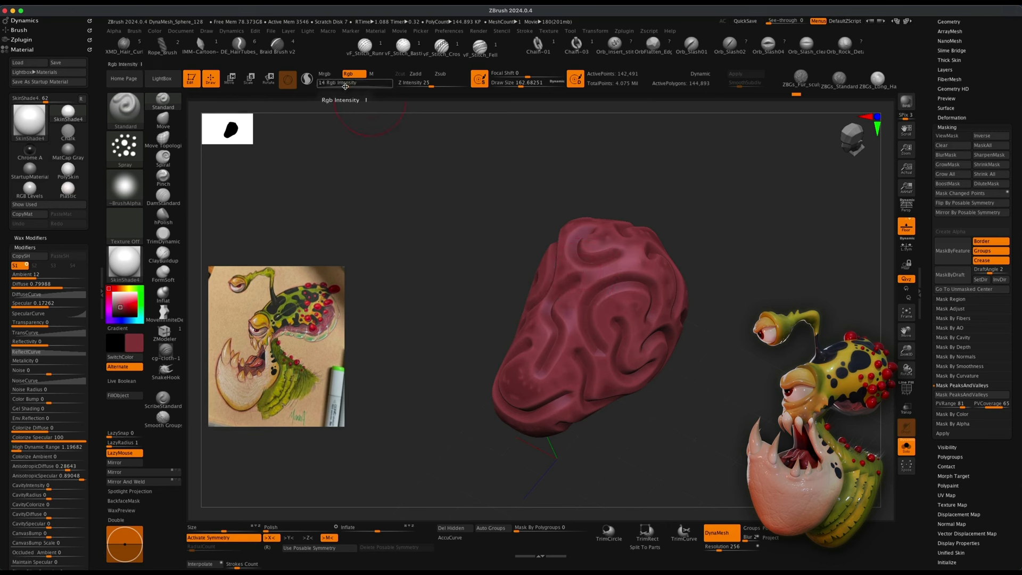
{"action": "left_click_drag", "start_coordinate": [345, 85], "coordinate": [364, 91]}
Spray-paint the lighter colour over the sphere's surface from several angles.
{"action": "mouse_move", "coordinate": [652, 311]}
{"action": "left_mouse_down"}
{"action": "mouse_move", "coordinate": [625, 249]}
{"action": "mouse_move", "coordinate": [734, 304]}
{"action": "mouse_move", "coordinate": [692, 274]}
{"action": "left_mouse_up"}
{"action": "left_click_drag", "start_coordinate": [724, 179], "coordinate": [650, 352]}
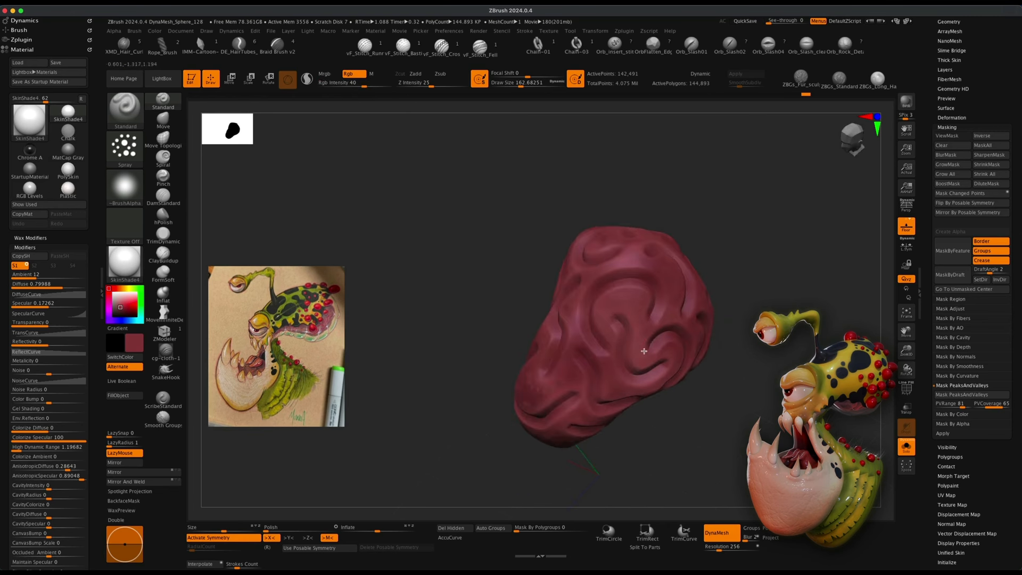
{"action": "left_click_drag", "start_coordinate": [484, 242], "coordinate": [543, 375]}
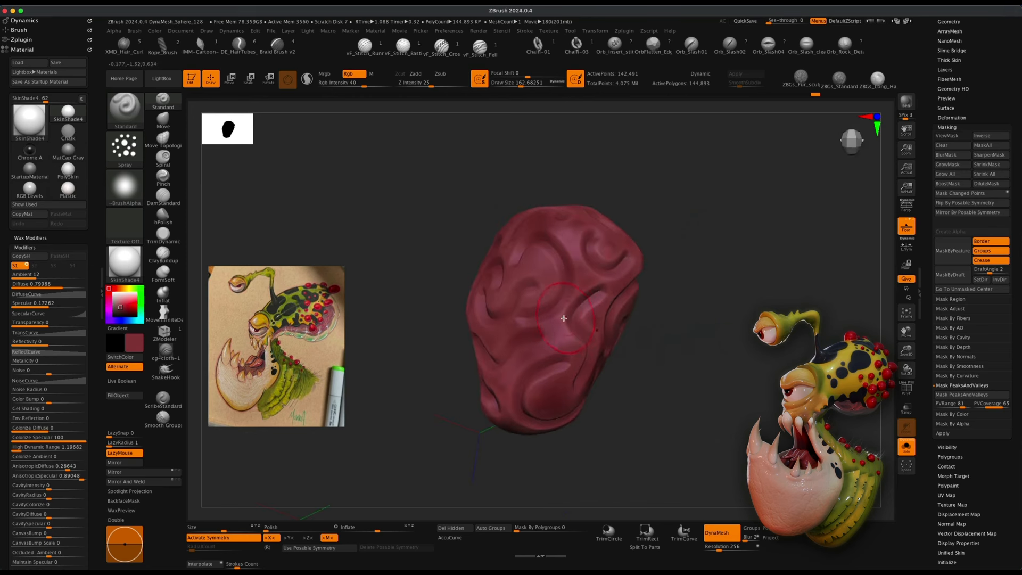
{"action": "left_click_drag", "start_coordinate": [564, 320], "coordinate": [515, 312]}
{"action": "left_click_drag", "start_coordinate": [642, 219], "coordinate": [532, 229]}
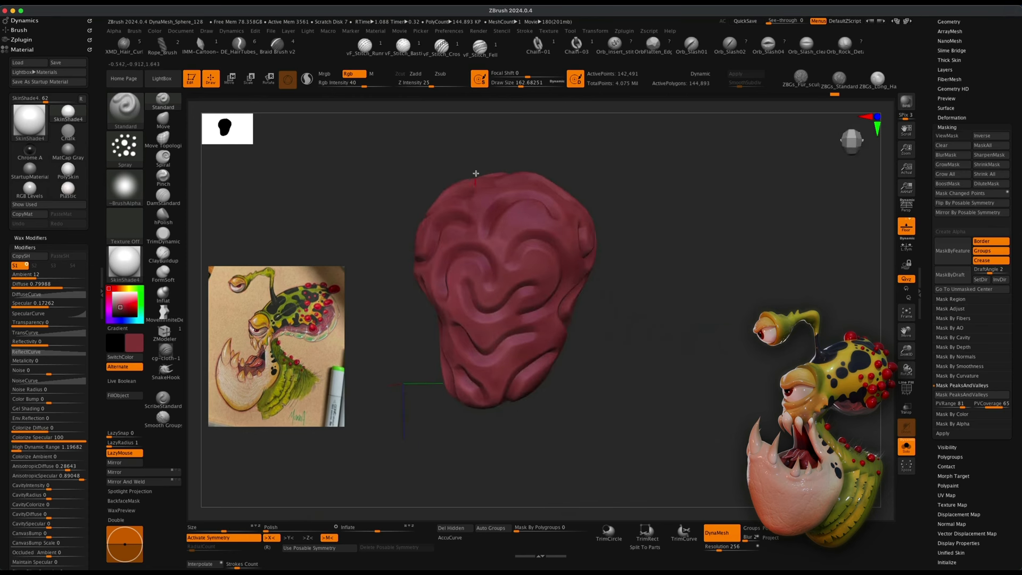
{"action": "mouse_move", "coordinate": [476, 173]}
{"action": "left_mouse_down"}
{"action": "mouse_move", "coordinate": [527, 290]}
{"action": "mouse_move", "coordinate": [457, 210]}
{"action": "left_mouse_up"}
{"action": "left_click_drag", "start_coordinate": [527, 204], "coordinate": [479, 213]}
{"action": "left_click_drag", "start_coordinate": [609, 257], "coordinate": [665, 274], "text": "alt"}
{"action": "left_click_drag", "start_coordinate": [665, 274], "coordinate": [645, 329]}
{"action": "mouse_move", "coordinate": [622, 236]}
{"action": "left_mouse_down", "text": "alt"}
{"action": "mouse_move", "coordinate": [685, 276]}
{"action": "mouse_move", "coordinate": [658, 308]}
{"action": "left_mouse_up", "text": "alt"}
{"action": "mouse_move", "coordinate": [647, 374]}
{"action": "left_mouse_down", "text": "alt"}
{"action": "mouse_move", "coordinate": [691, 351]}
{"action": "mouse_move", "coordinate": [634, 365]}
{"action": "mouse_move", "coordinate": [658, 385]}
{"action": "left_mouse_up", "text": "alt"}
{"action": "left_click_drag", "start_coordinate": [719, 384], "coordinate": [647, 380]}
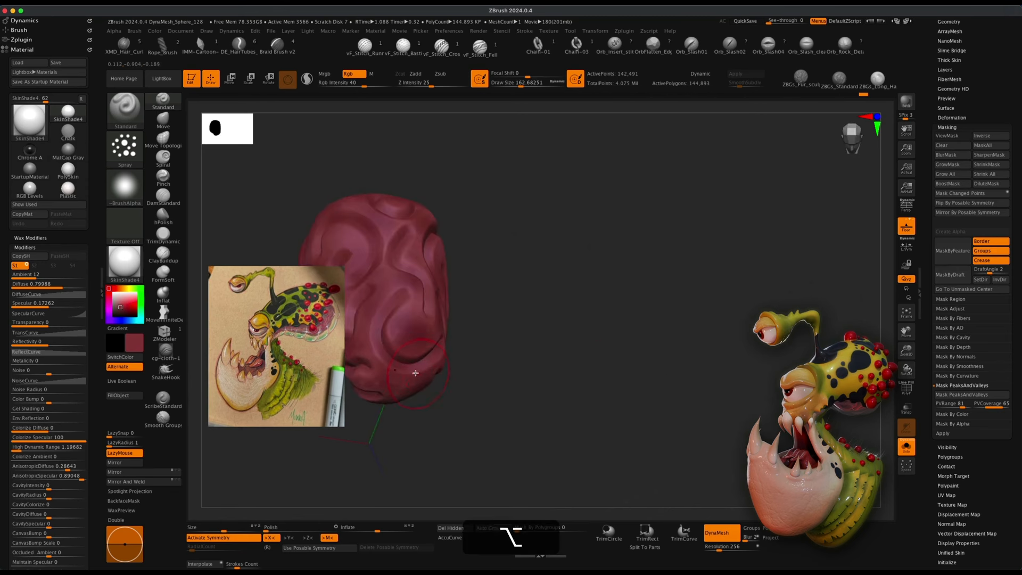
{"action": "left_click_drag", "start_coordinate": [574, 353], "coordinate": [756, 354], "text": "alt"}
{"action": "mouse_move", "coordinate": [735, 354]}
{"action": "left_mouse_down"}
{"action": "mouse_move", "coordinate": [643, 356]}
{"action": "mouse_move", "coordinate": [715, 365]}
{"action": "mouse_move", "coordinate": [707, 370]}
{"action": "mouse_move", "coordinate": [720, 377]}
{"action": "left_mouse_up"}
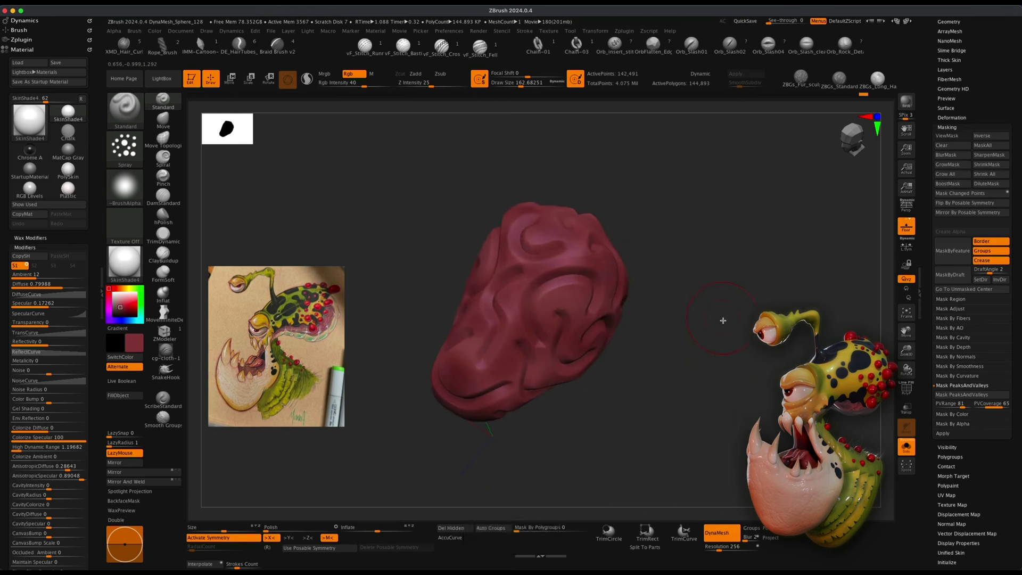
{"action": "left_click_drag", "start_coordinate": [723, 320], "coordinate": [660, 309], "text": "alt"}
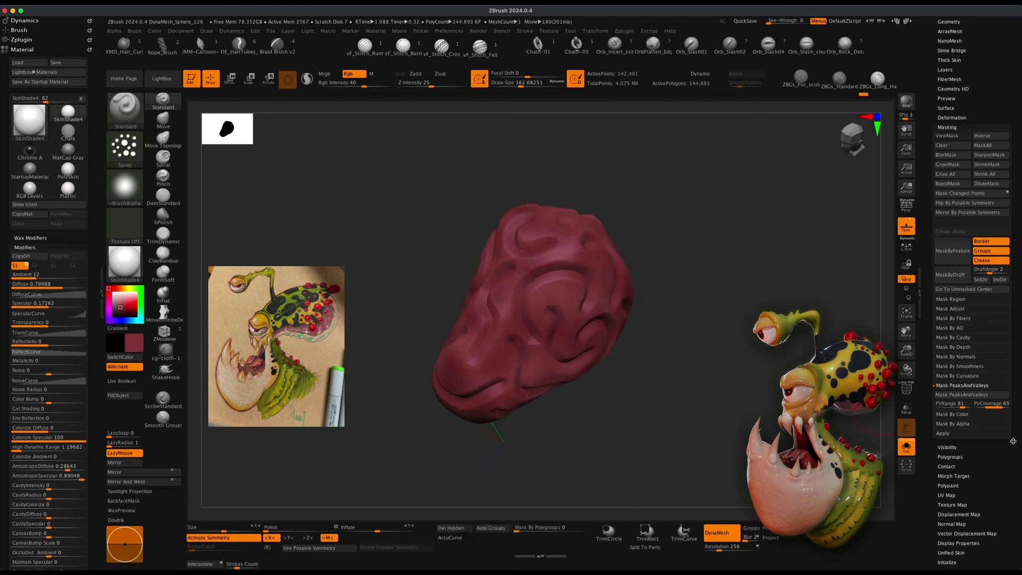
Re-mask the sphere by cavity and turn off the mask display.
{"action": "scroll", "coordinate": [1010, 458], "scroll_direction": "down", "scroll_amount": 2}
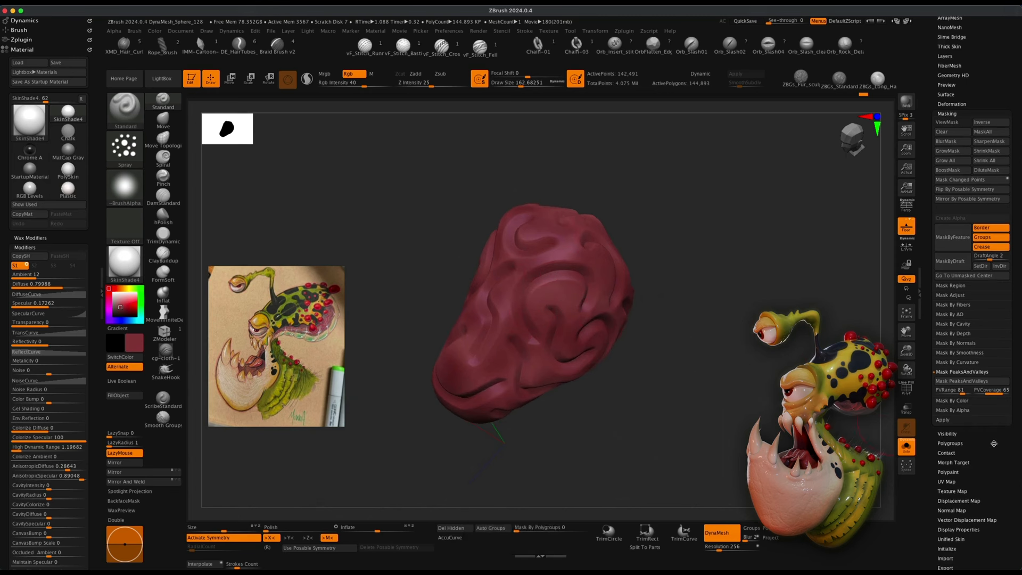
{"action": "left_click", "coordinate": [957, 323]}
{"action": "left_click", "coordinate": [957, 333]}
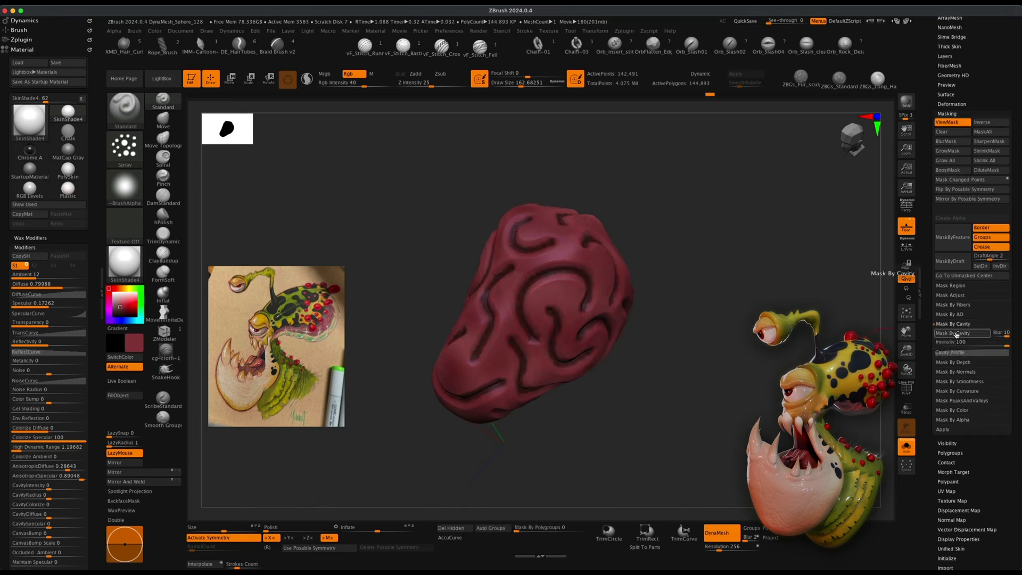
{"action": "left_click_drag", "start_coordinate": [830, 325], "coordinate": [776, 359]}
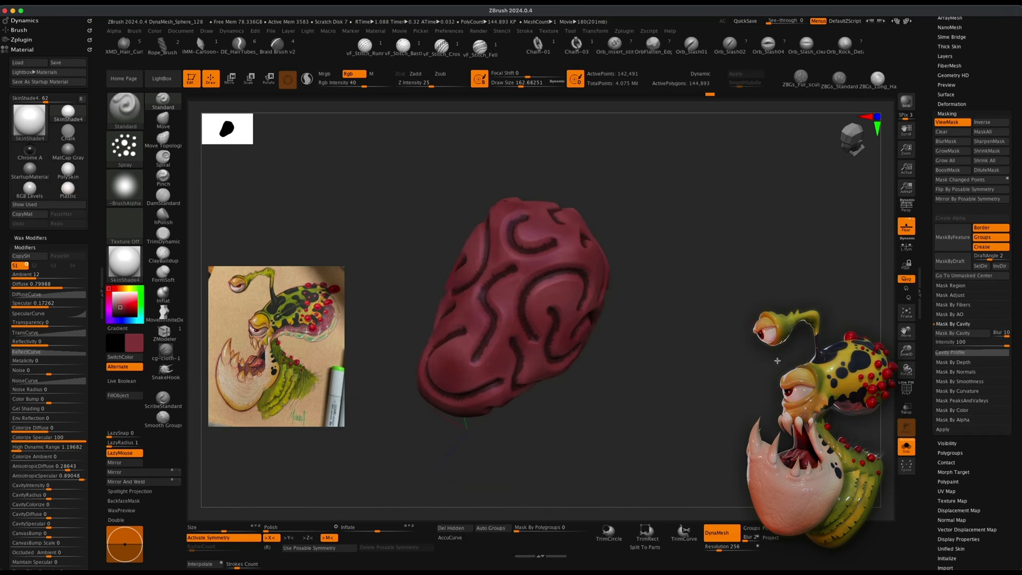
{"action": "left_click", "coordinate": [704, 292], "text": "super"}
{"action": "left_click", "coordinate": [539, 282], "text": "super"}
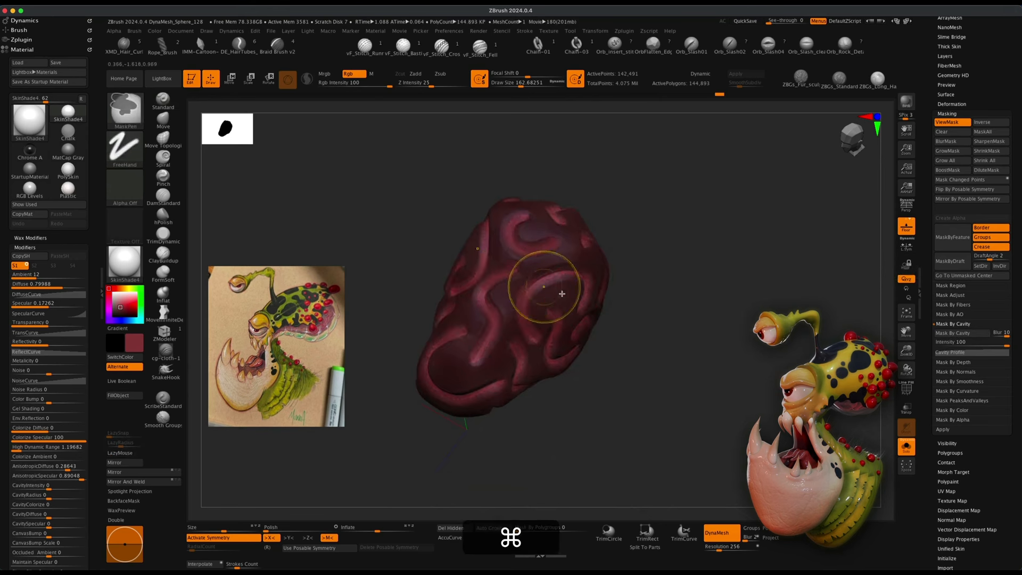
{"action": "left_click_drag", "start_coordinate": [761, 326], "coordinate": [729, 336]}
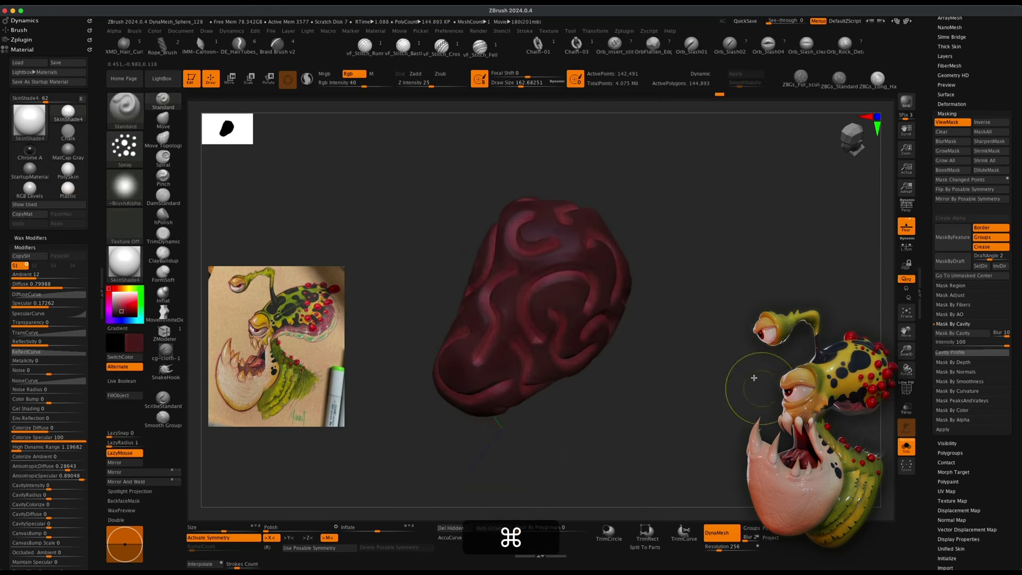
{"action": "key", "text": "super+h"}
{"action": "left_click_drag", "start_coordinate": [732, 414], "coordinate": [725, 372], "text": "alt"}
Switch the sphere's material to ToyPlastic.
{"action": "left_click", "coordinate": [124, 262]}
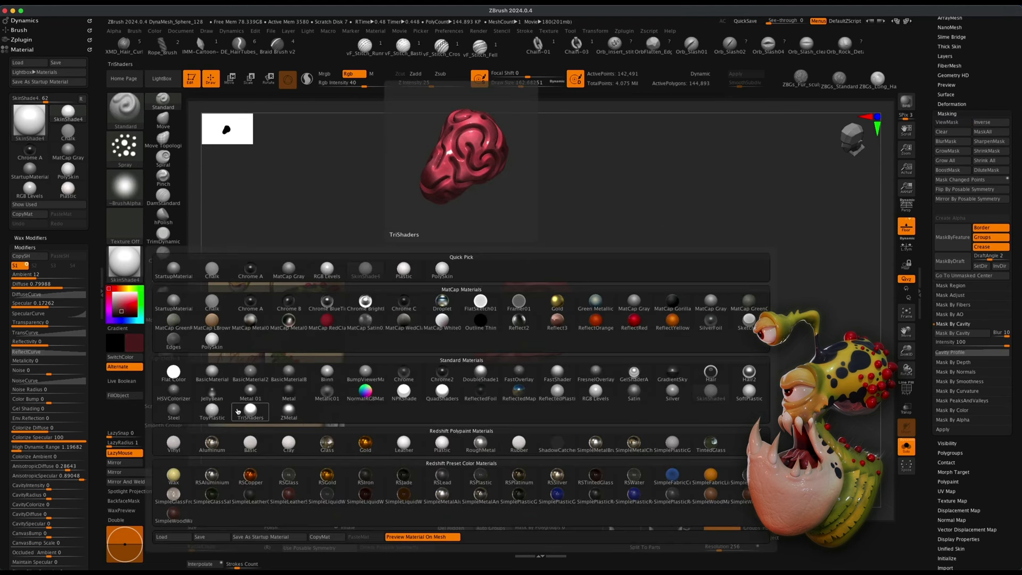
{"action": "left_click", "coordinate": [214, 409]}
{"action": "left_click_drag", "start_coordinate": [496, 427], "coordinate": [588, 479]}
{"action": "left_click", "coordinate": [908, 103]}
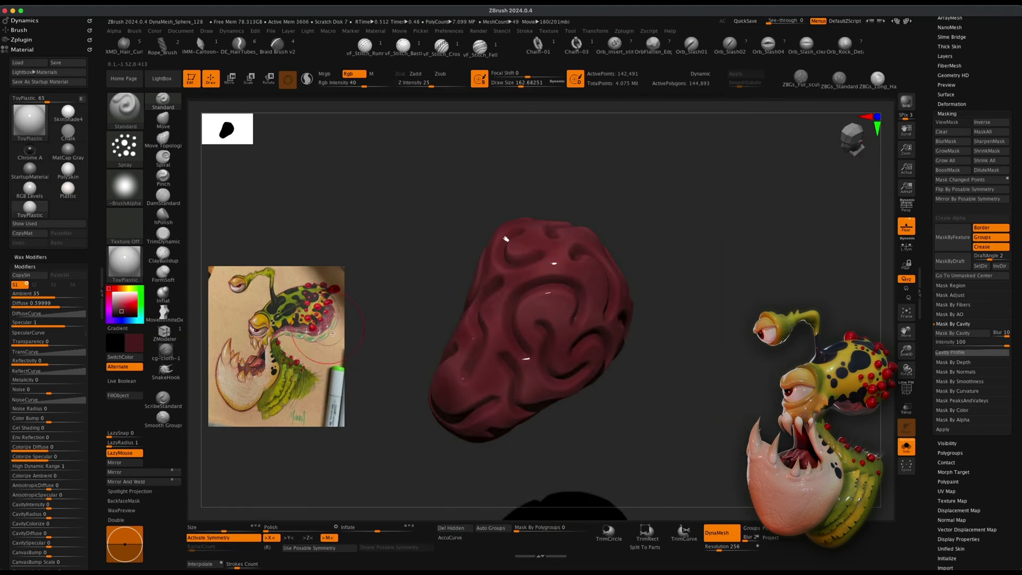
{"action": "left_click_drag", "start_coordinate": [610, 345], "coordinate": [677, 318], "text": "alt"}
Select the PolySphere subtool in the subtool list.
{"action": "left_click_drag", "start_coordinate": [1011, 434], "coordinate": [1019, 506]}
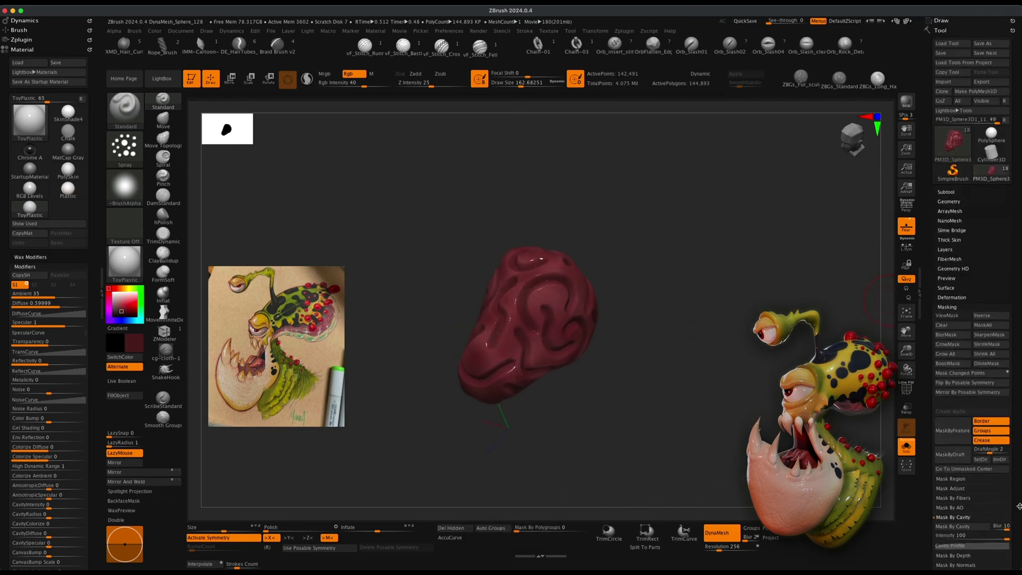
{"action": "left_click", "coordinate": [948, 194]}
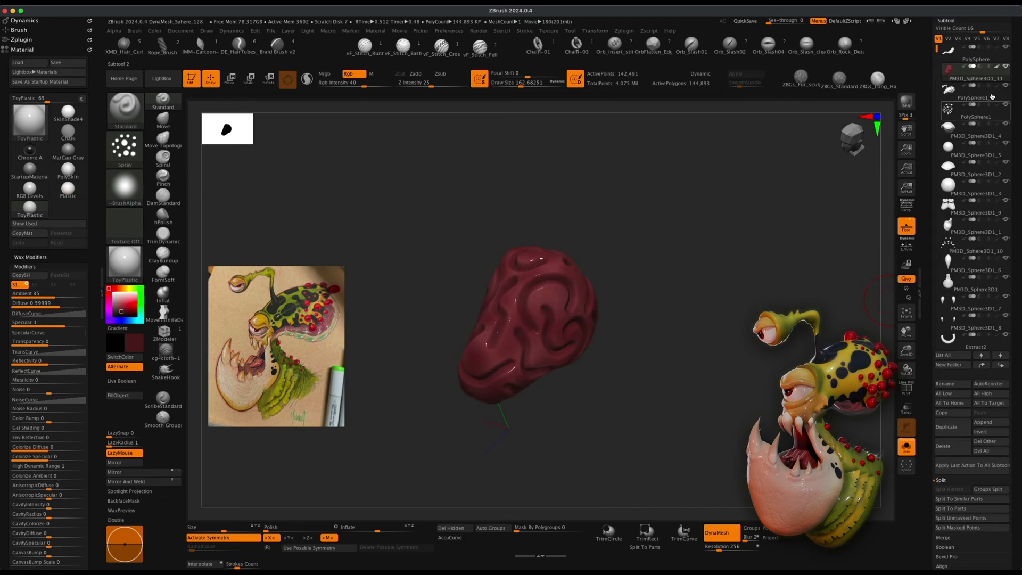
{"action": "left_click", "coordinate": [960, 56]}
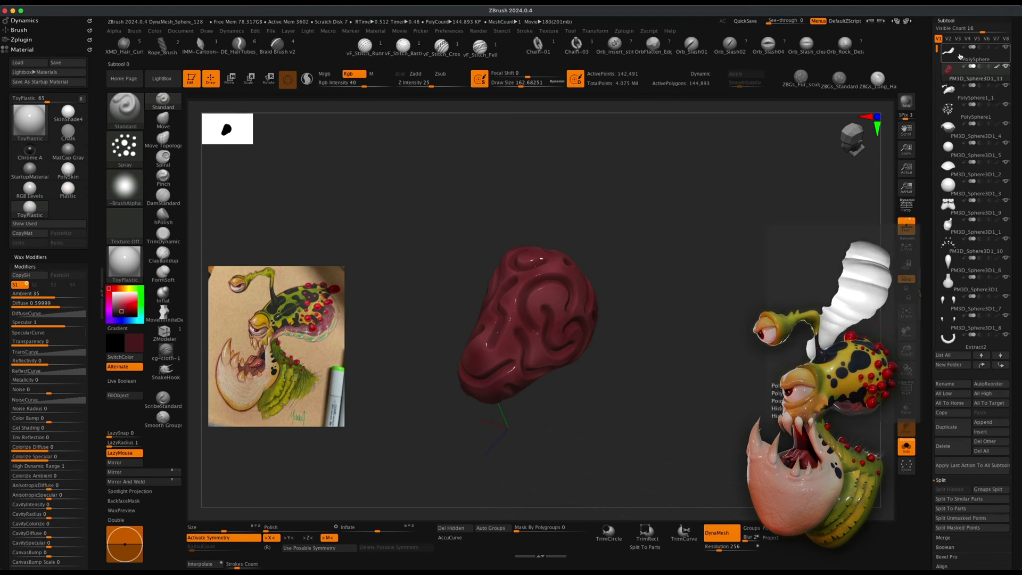
{"action": "left_click", "coordinate": [960, 56]}
{"action": "left_click_drag", "start_coordinate": [776, 278], "coordinate": [744, 267]}
Pick white, set the RGB intensity to 100 and fill the PolySphere subtool with it.
{"action": "left_click", "coordinate": [112, 292]}
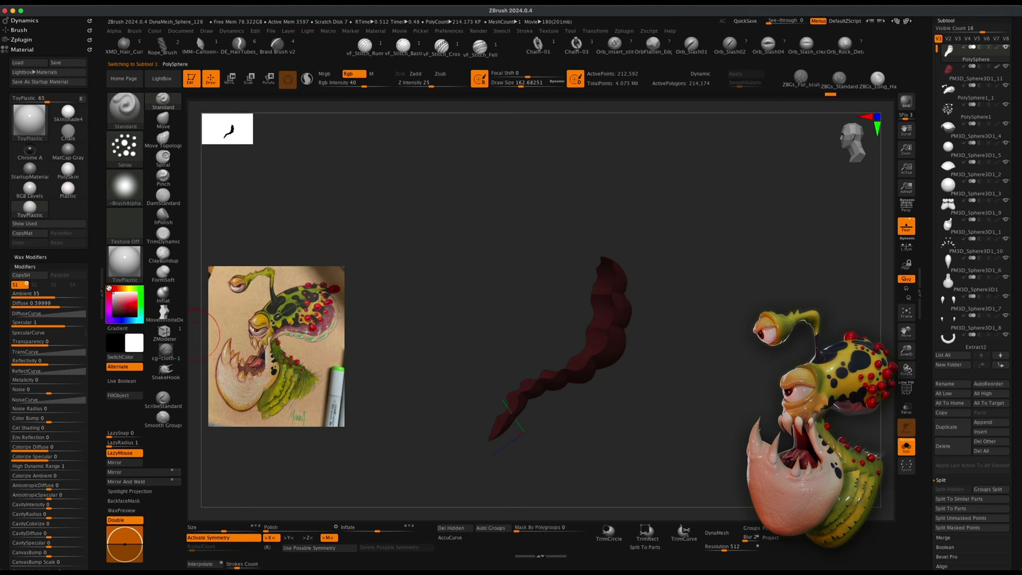
{"action": "mouse_move", "coordinate": [490, 327]}
{"action": "left_mouse_down"}
{"action": "mouse_move", "coordinate": [454, 283]}
{"action": "mouse_move", "coordinate": [456, 292]}
{"action": "left_mouse_up"}
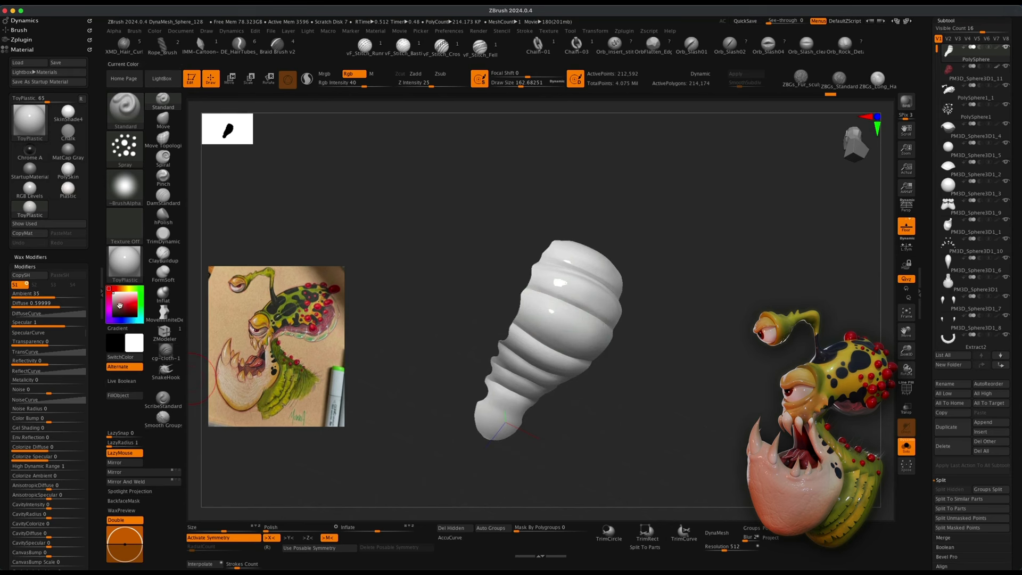
{"action": "left_click_drag", "start_coordinate": [364, 85], "coordinate": [401, 89]}
{"action": "left_click", "coordinate": [130, 397]}
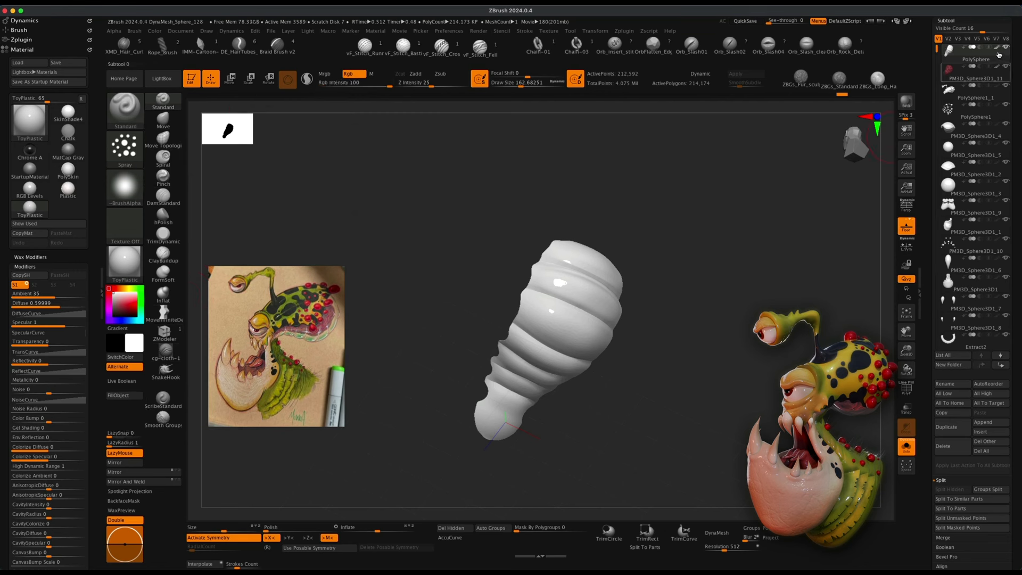
Inspect the whole creature, toggling solo mode and the brain subtool's visibility while orbiting around it.
{"action": "left_click_drag", "start_coordinate": [744, 214], "coordinate": [782, 228]}
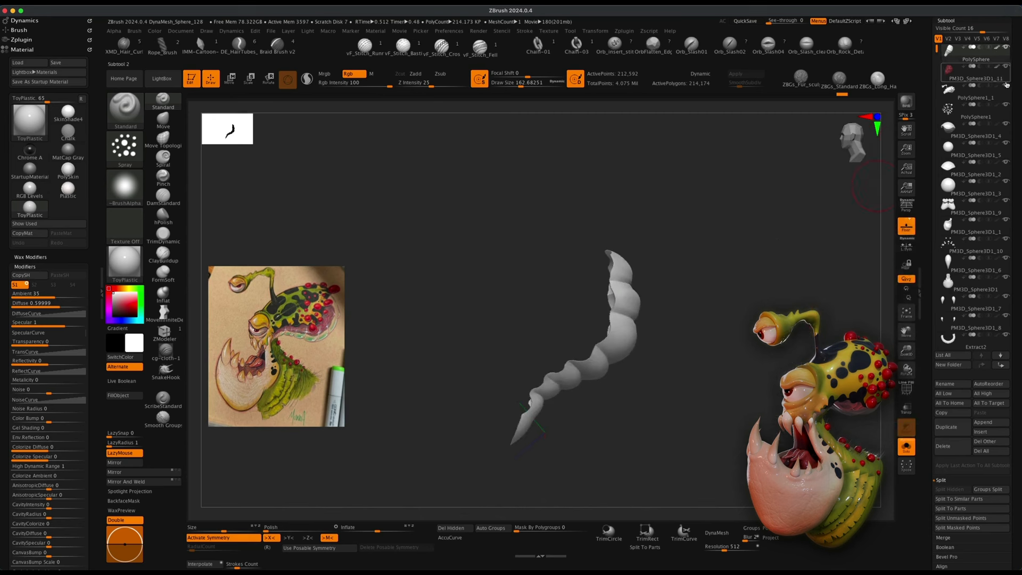
{"action": "left_click", "coordinate": [982, 112]}
{"action": "left_click", "coordinate": [906, 447]}
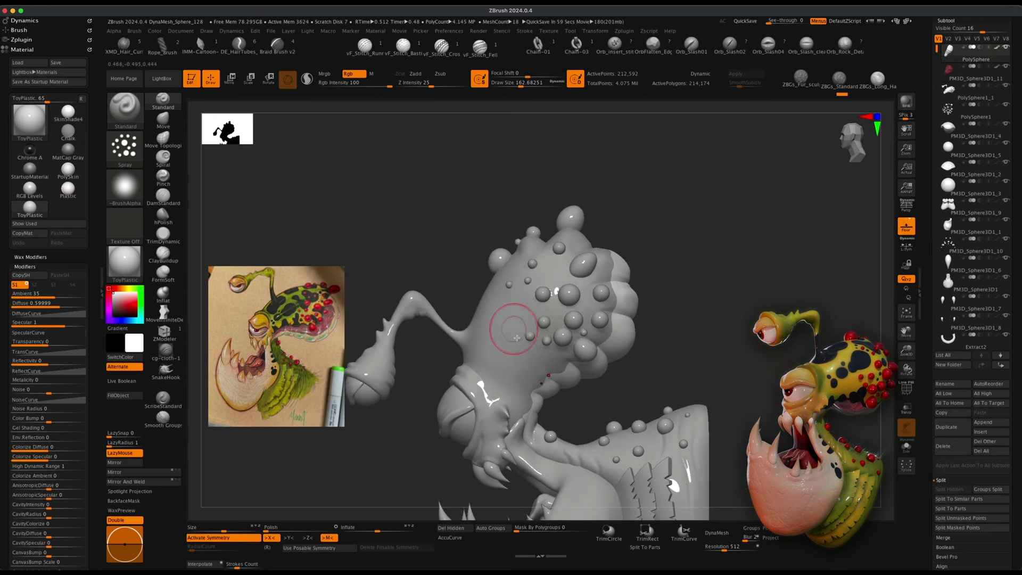
{"action": "left_click", "coordinate": [973, 149]}
{"action": "left_click", "coordinate": [1005, 86]}
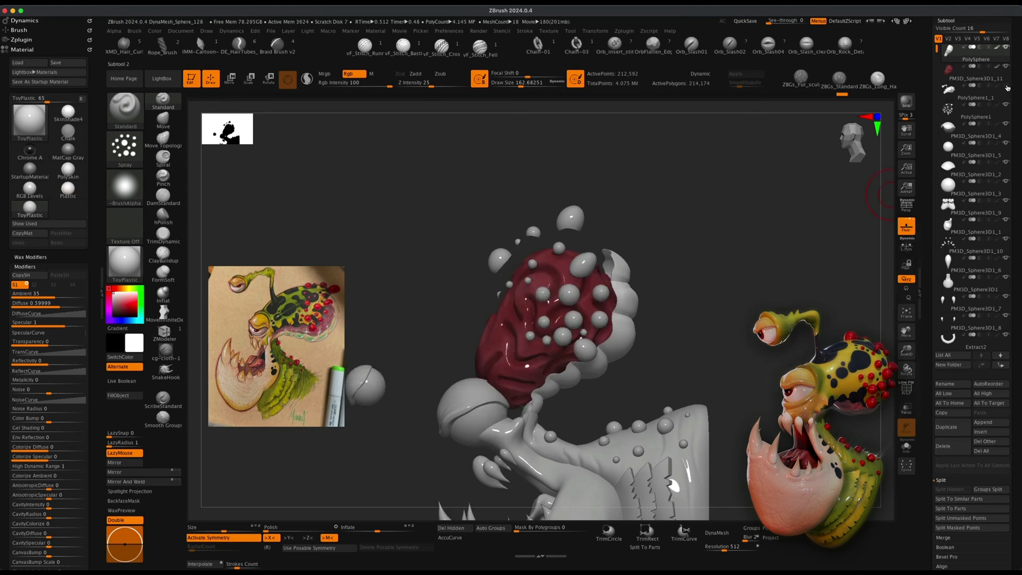
{"action": "mouse_move", "coordinate": [783, 219]}
{"action": "left_mouse_down"}
{"action": "mouse_move", "coordinate": [775, 222]}
{"action": "mouse_move", "coordinate": [788, 232]}
{"action": "mouse_move", "coordinate": [795, 218]}
{"action": "left_mouse_up"}
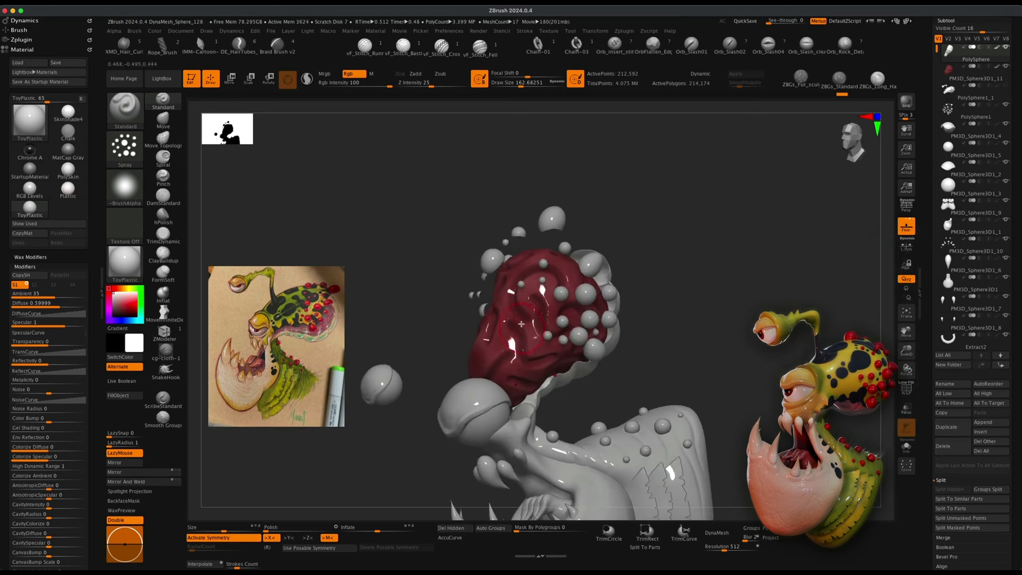
{"action": "left_click_drag", "start_coordinate": [694, 356], "coordinate": [622, 350]}
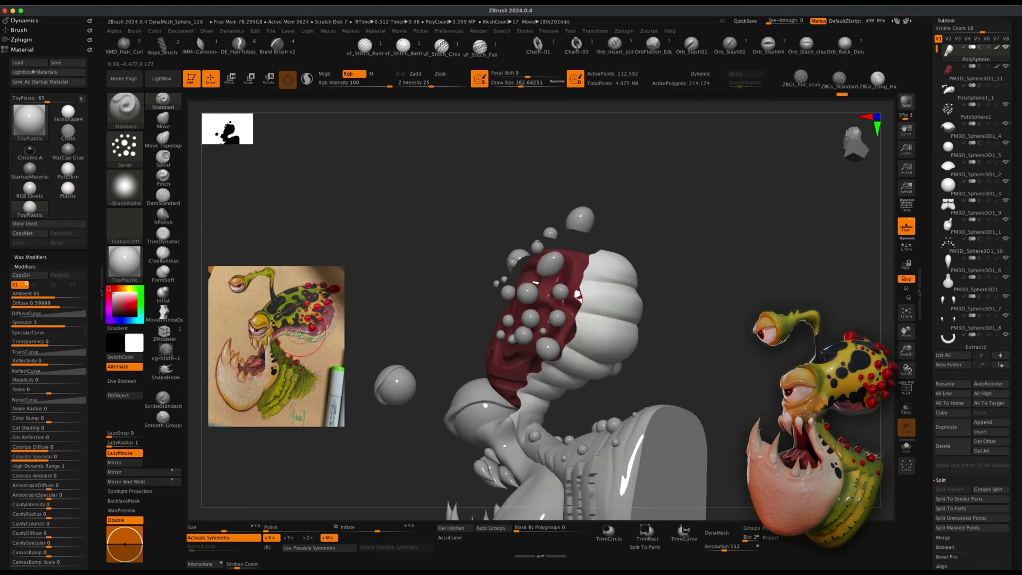
{"action": "left_click_drag", "start_coordinate": [837, 275], "coordinate": [878, 181]}
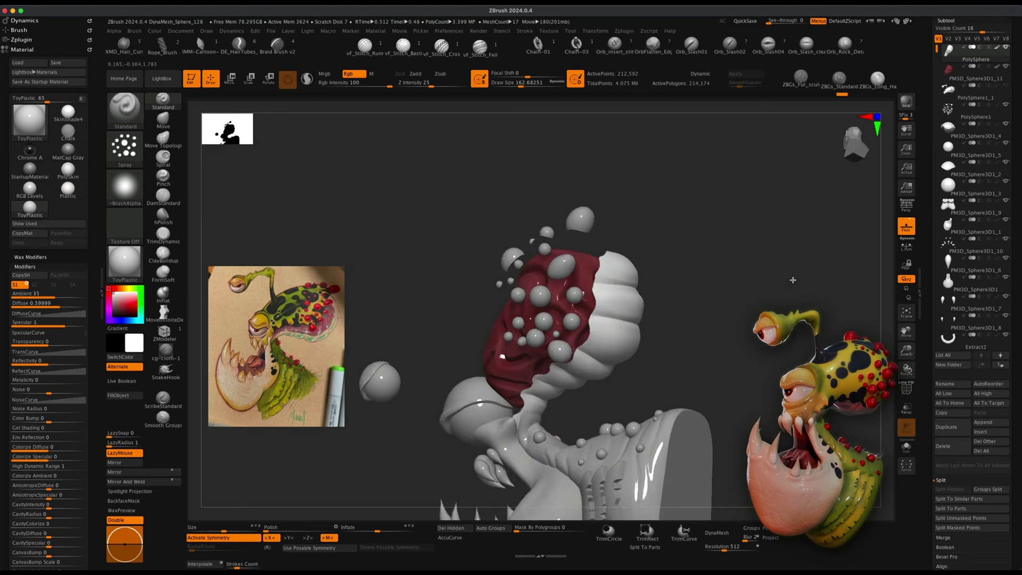
{"action": "left_click", "coordinate": [1006, 86]}
{"action": "mouse_move", "coordinate": [706, 285]}
{"action": "left_mouse_down"}
{"action": "mouse_move", "coordinate": [726, 292]}
{"action": "mouse_move", "coordinate": [705, 373]}
{"action": "left_mouse_up"}
{"action": "mouse_move", "coordinate": [684, 293]}
{"action": "left_mouse_down"}
{"action": "mouse_move", "coordinate": [694, 299]}
{"action": "mouse_move", "coordinate": [689, 279]}
{"action": "left_mouse_up"}
{"action": "left_click", "coordinate": [632, 271], "text": "alt"}
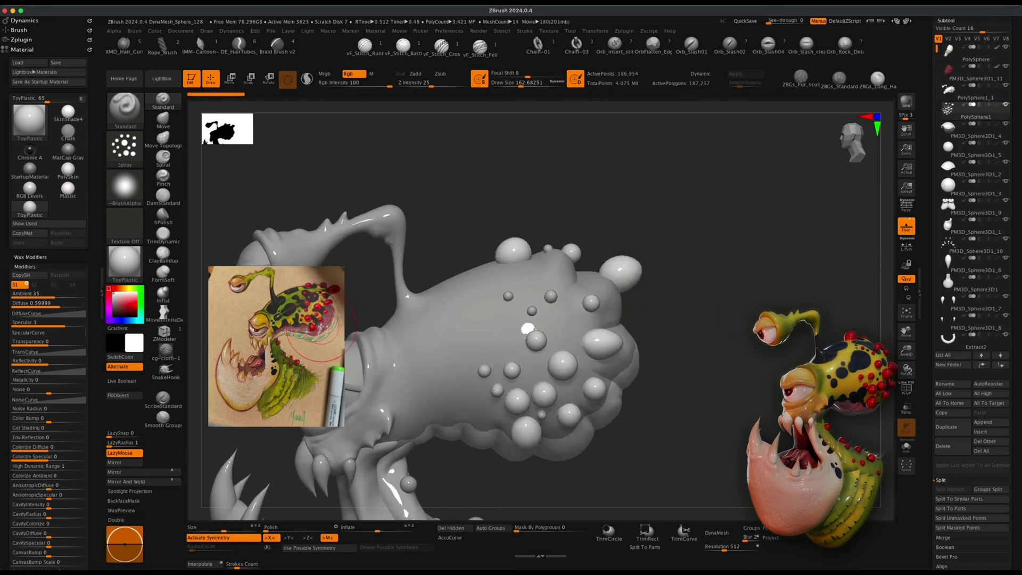
Sample a red from the reference image with Spotlight and apply it to the body.
{"action": "key", "text": "shift+z"}
{"action": "key", "text": "z"}
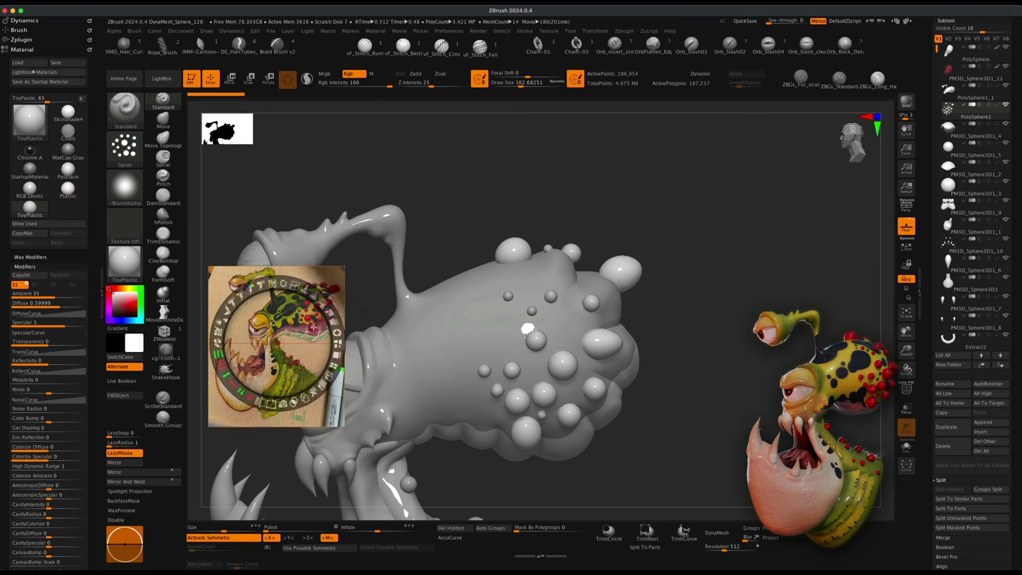
{"action": "key", "text": "c"}
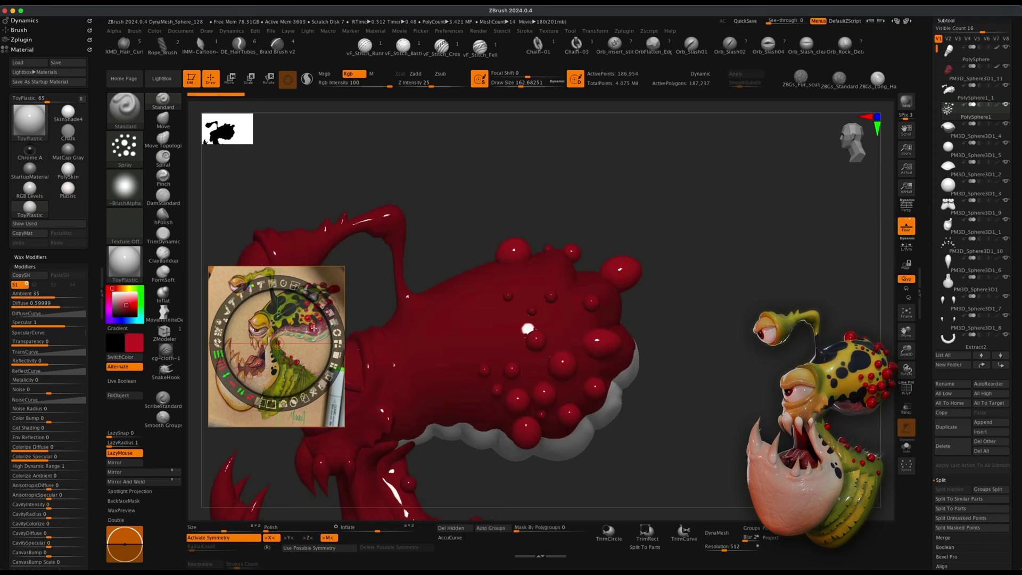
{"action": "key", "text": "z"}
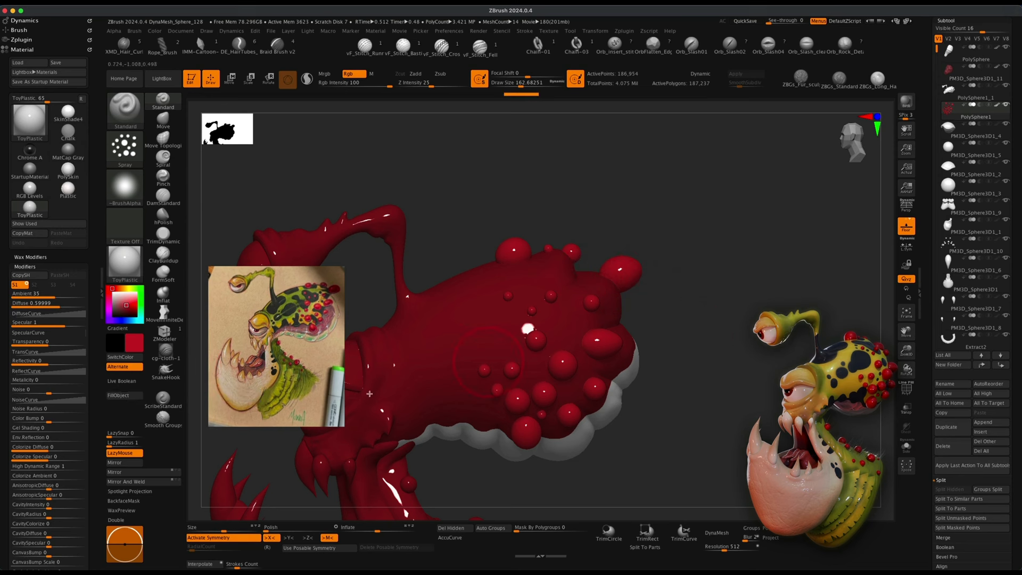
Select the PolySphere1_1 body subtool and fill it with a yellow-green sampled from the reference image.
{"action": "left_click", "coordinate": [996, 105]}
{"action": "mouse_move", "coordinate": [965, 95]}
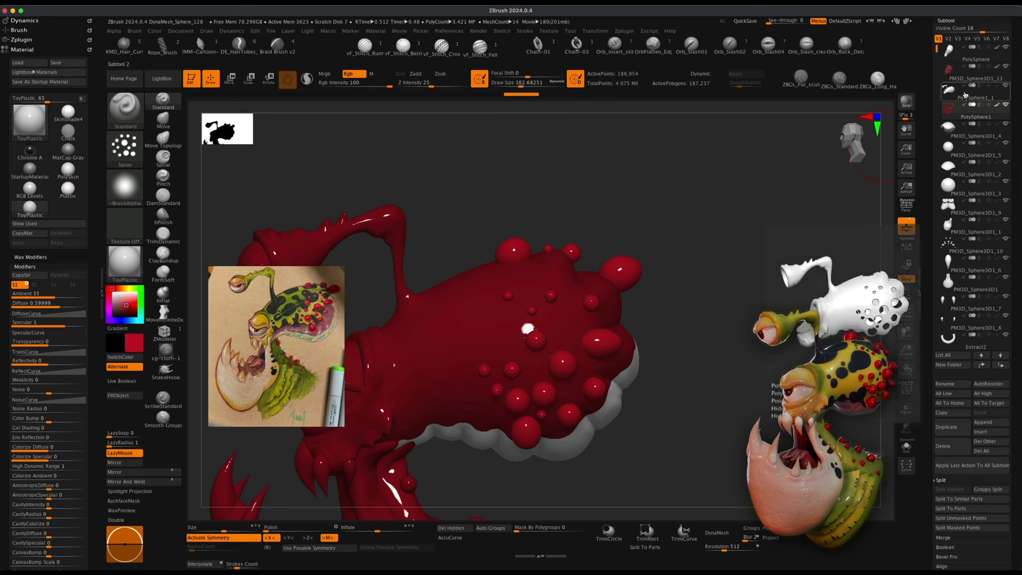
{"action": "left_click", "coordinate": [965, 95]}
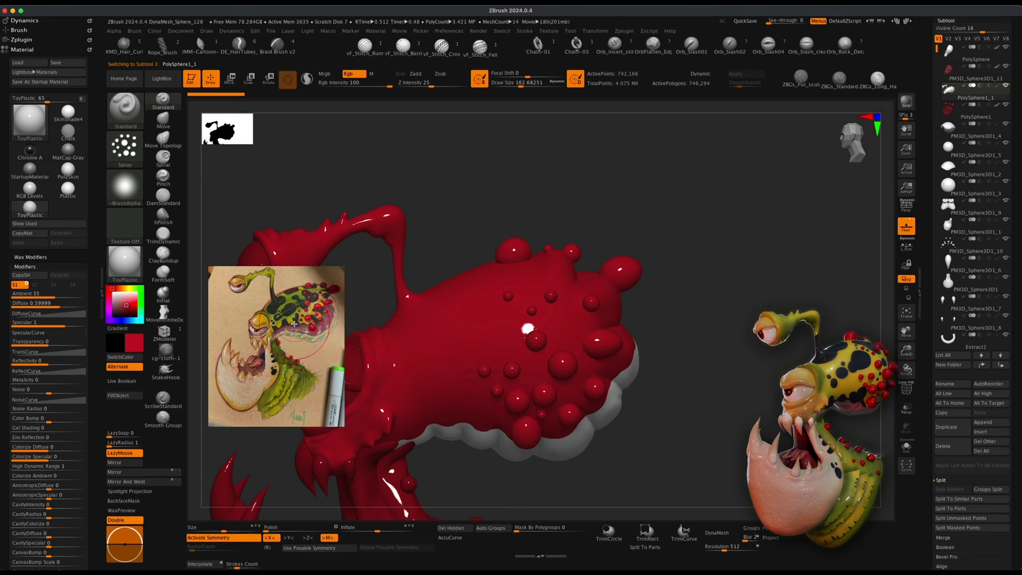
{"action": "key", "text": "z"}
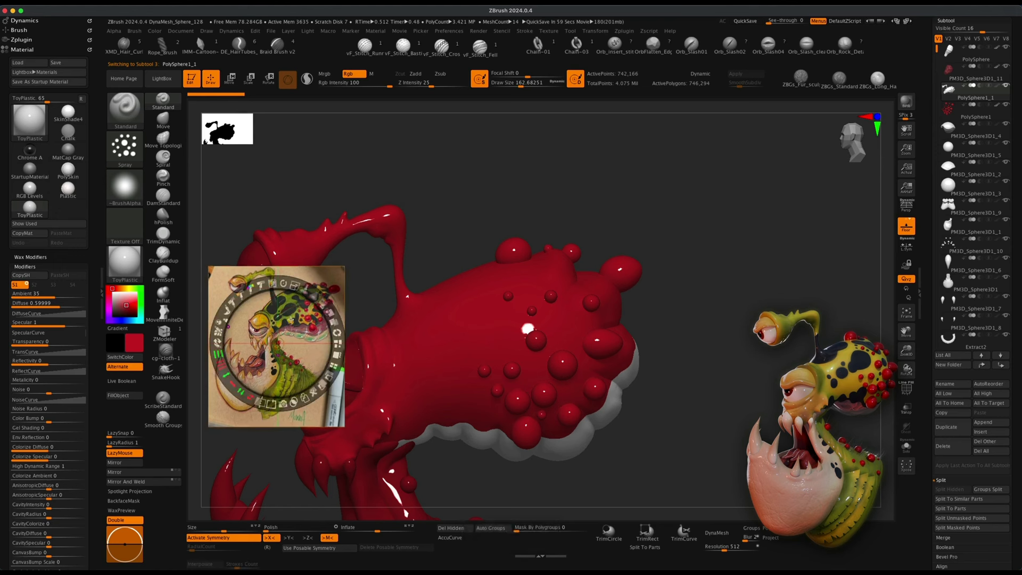
{"action": "key", "text": "c"}
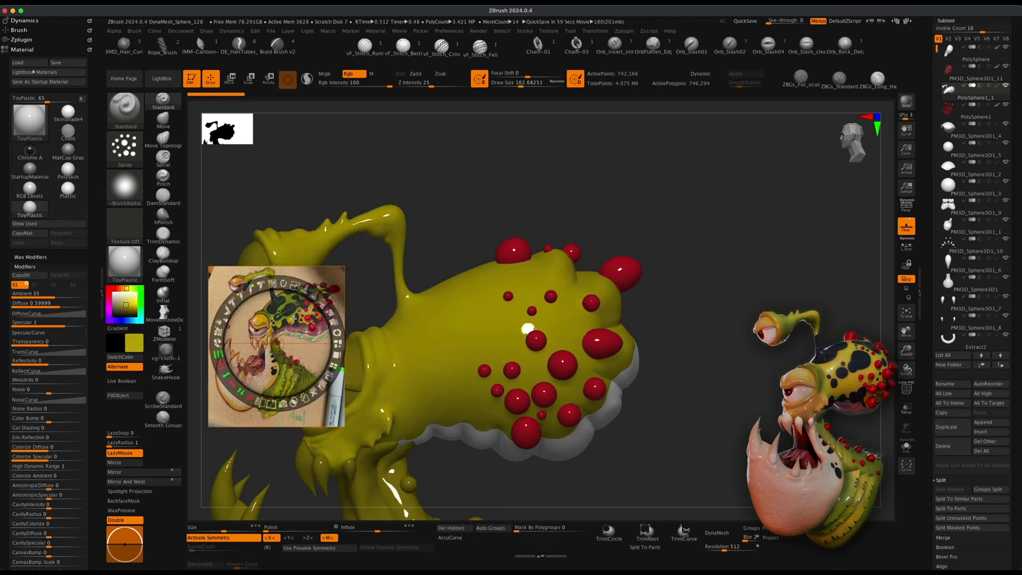
{"action": "key", "text": "c"}
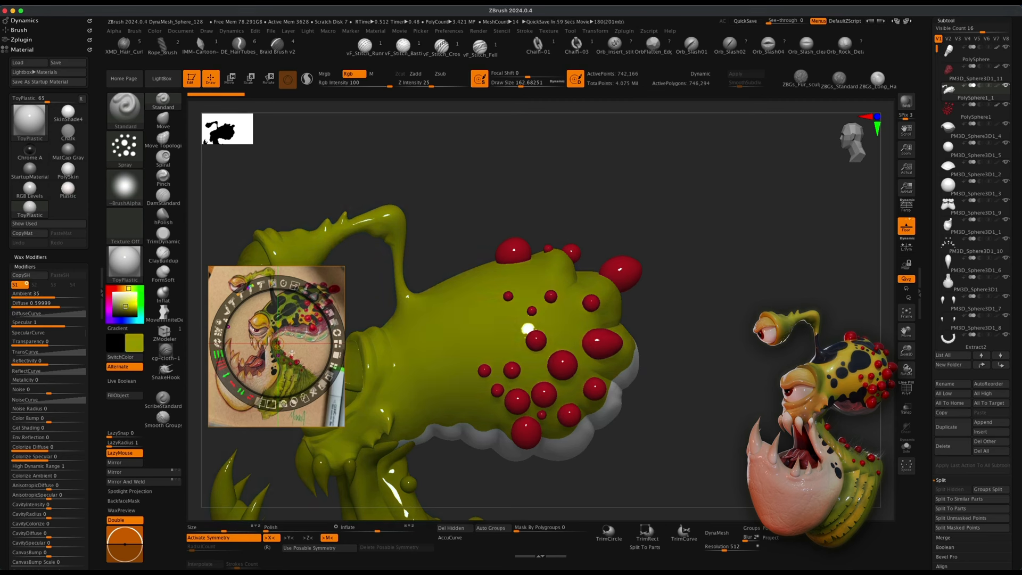
{"action": "key", "text": "z"}
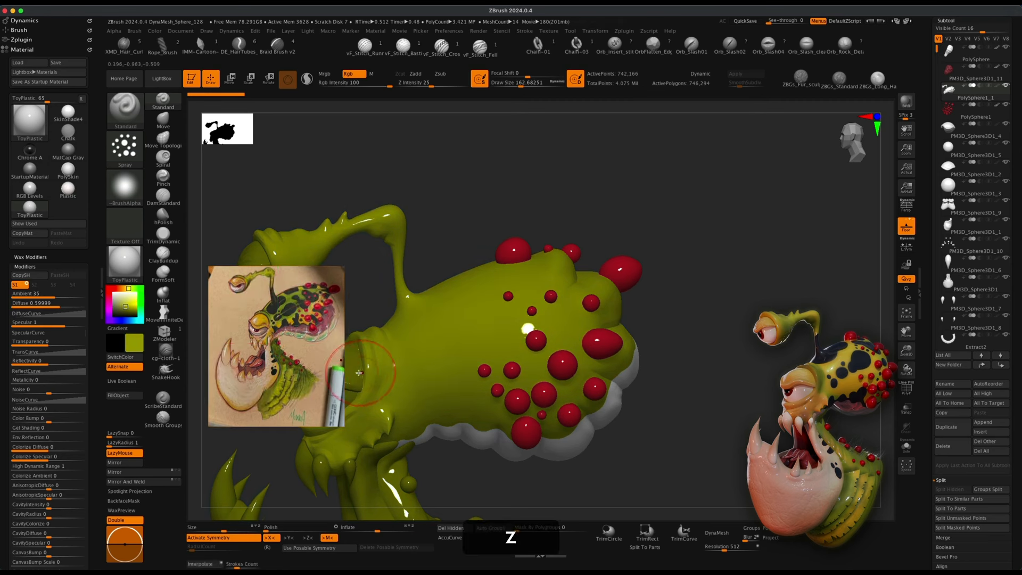
{"action": "left_click", "coordinate": [132, 395]}
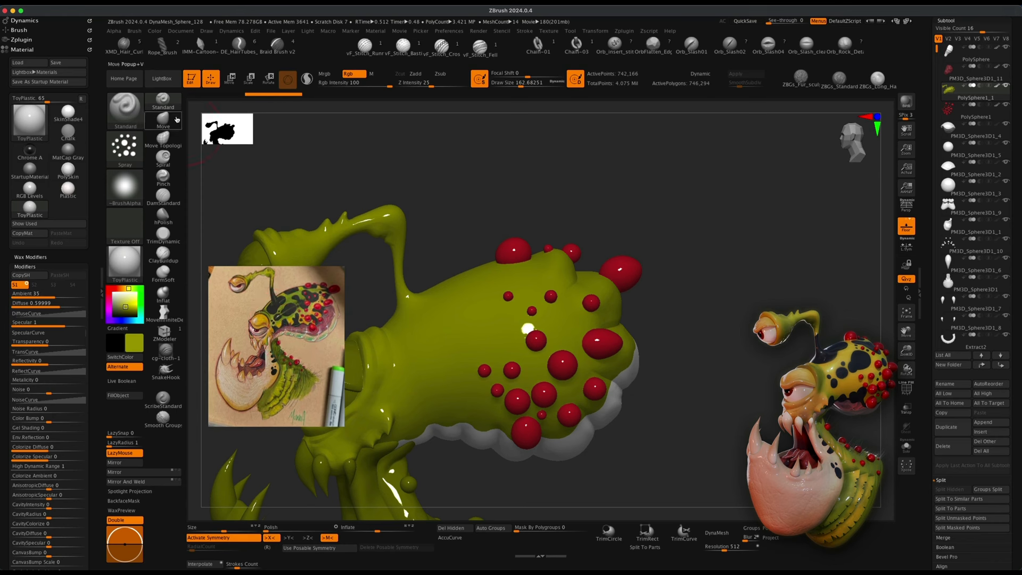
Switch to the Dots stroke, pick black and set the draw size to about 77.
{"action": "left_click", "coordinate": [125, 148]}
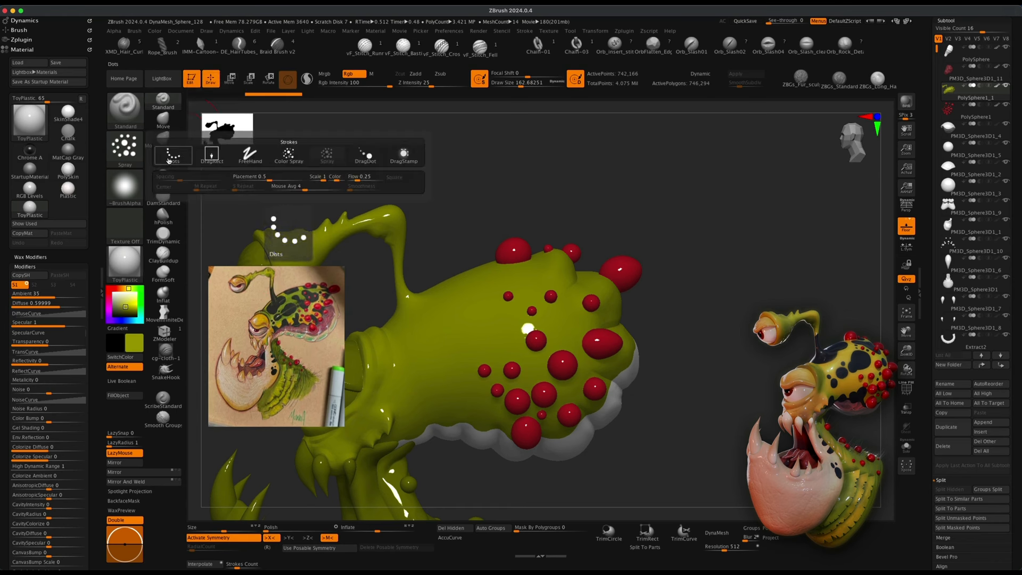
{"action": "left_click", "coordinate": [169, 159]}
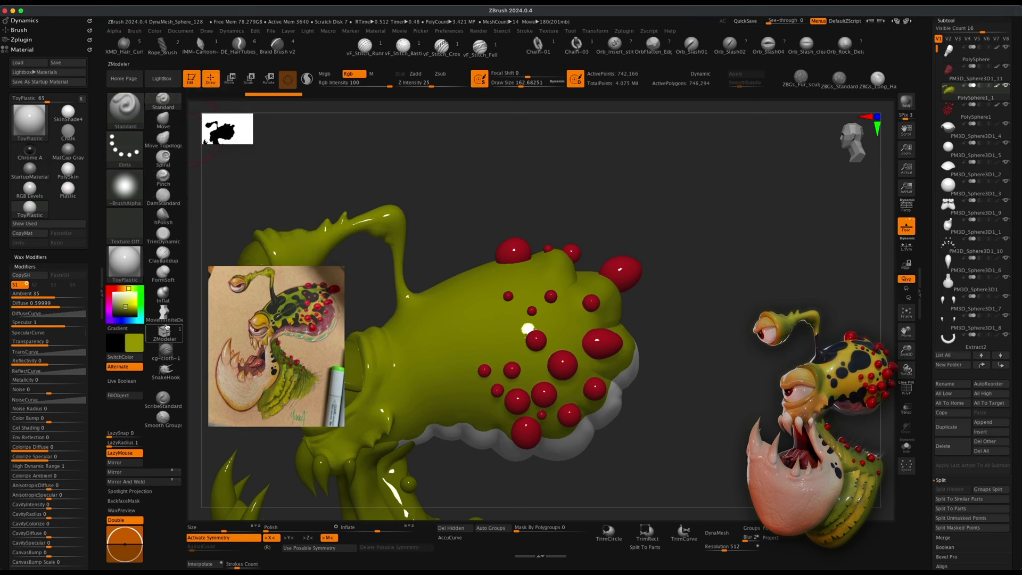
{"action": "mouse_move", "coordinate": [125, 309]}
{"action": "left_mouse_down"}
{"action": "mouse_move", "coordinate": [130, 338]}
{"action": "mouse_move", "coordinate": [113, 318]}
{"action": "left_mouse_up"}
{"action": "key", "text": "s"}
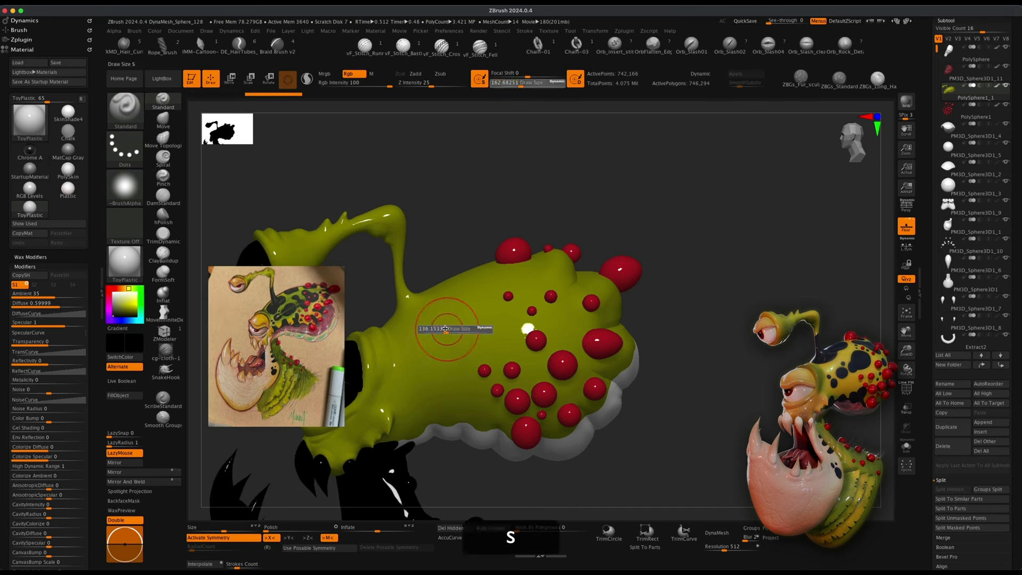
{"action": "left_click_drag", "start_coordinate": [448, 331], "coordinate": [438, 329]}
{"action": "left_click_drag", "start_coordinate": [439, 223], "coordinate": [441, 231]}
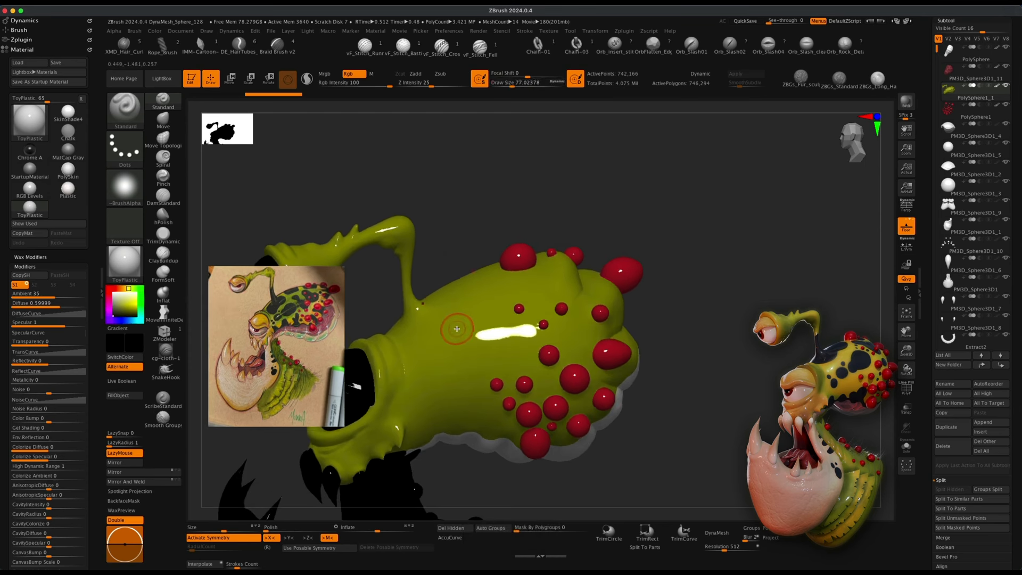
Try painting a black spot on the body's side.
{"action": "left_click_drag", "start_coordinate": [459, 336], "coordinate": [471, 333]}
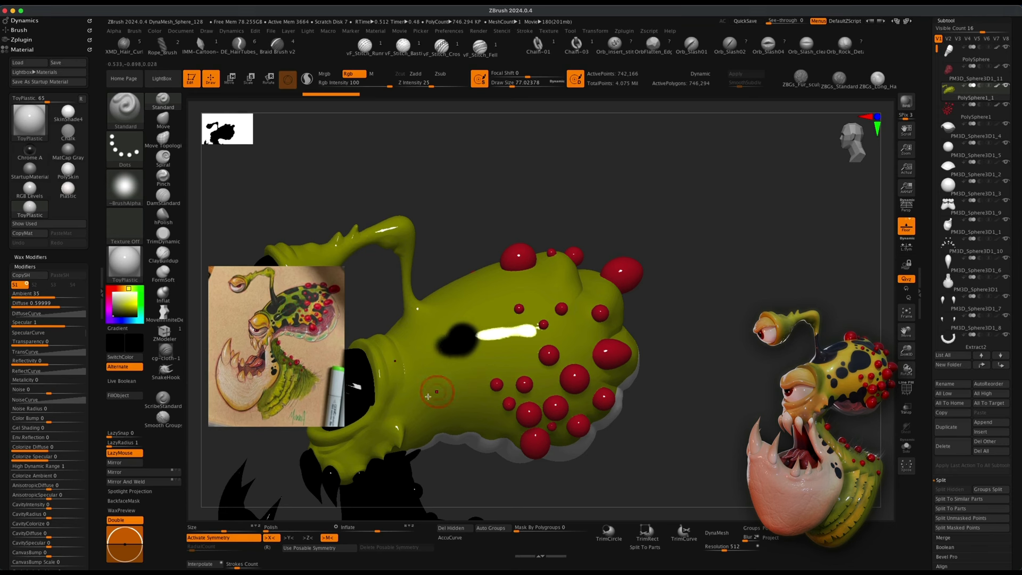
{"action": "key", "text": "super+z"}
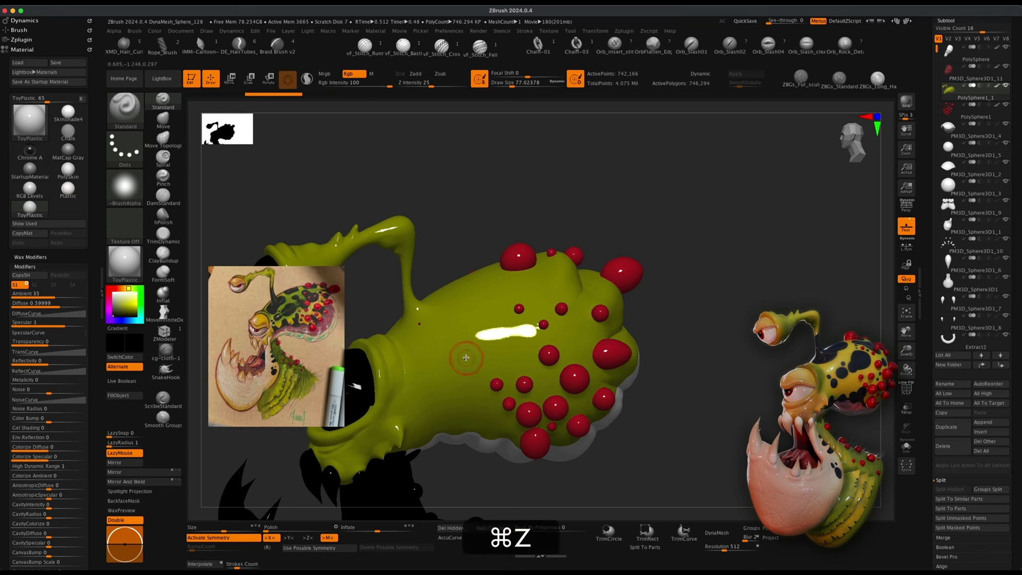
{"action": "left_click_drag", "start_coordinate": [454, 359], "coordinate": [428, 347]}
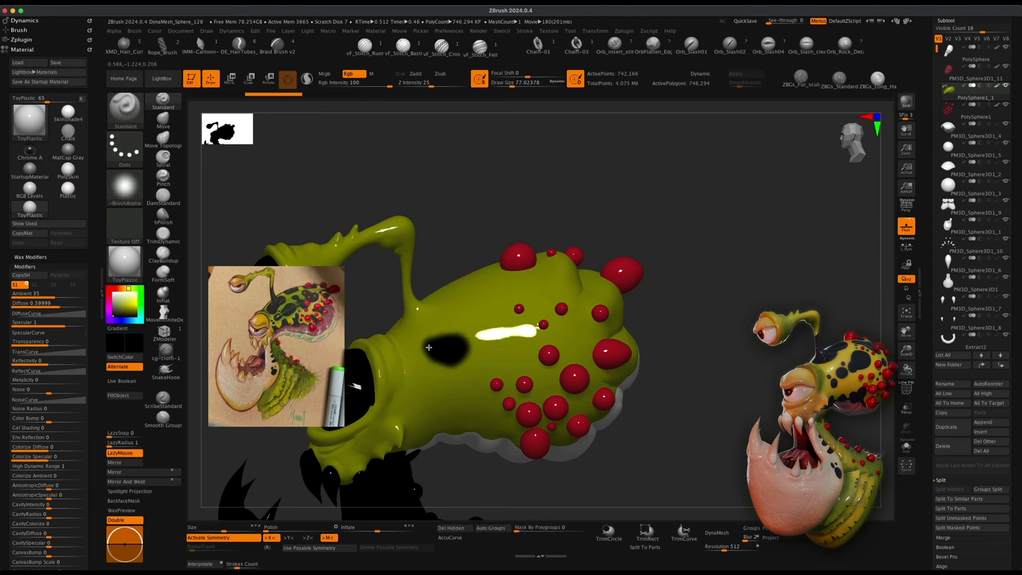
{"action": "left_click_drag", "start_coordinate": [461, 250], "coordinate": [470, 233], "text": "alt"}
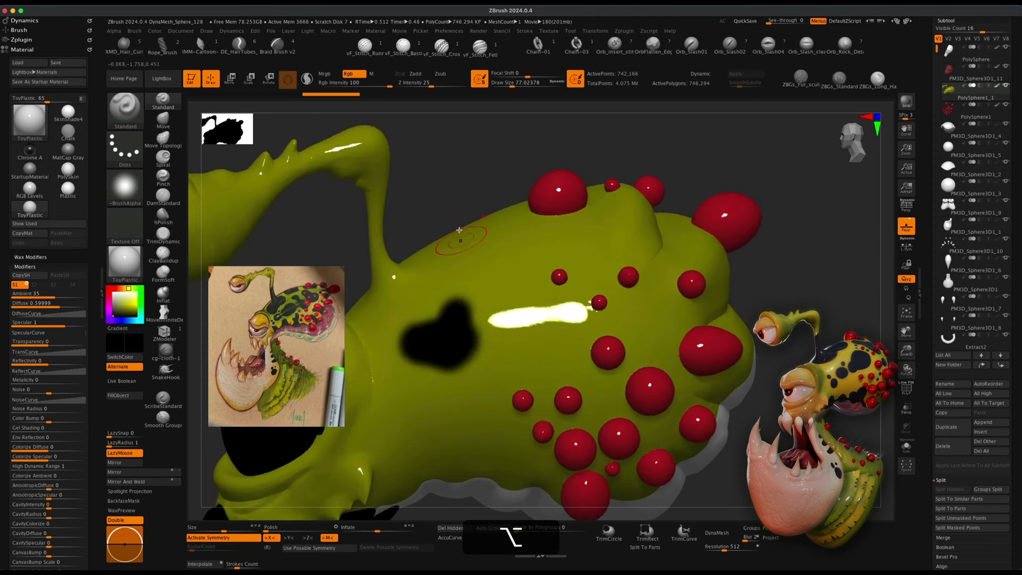
{"action": "key", "text": "super+z"}
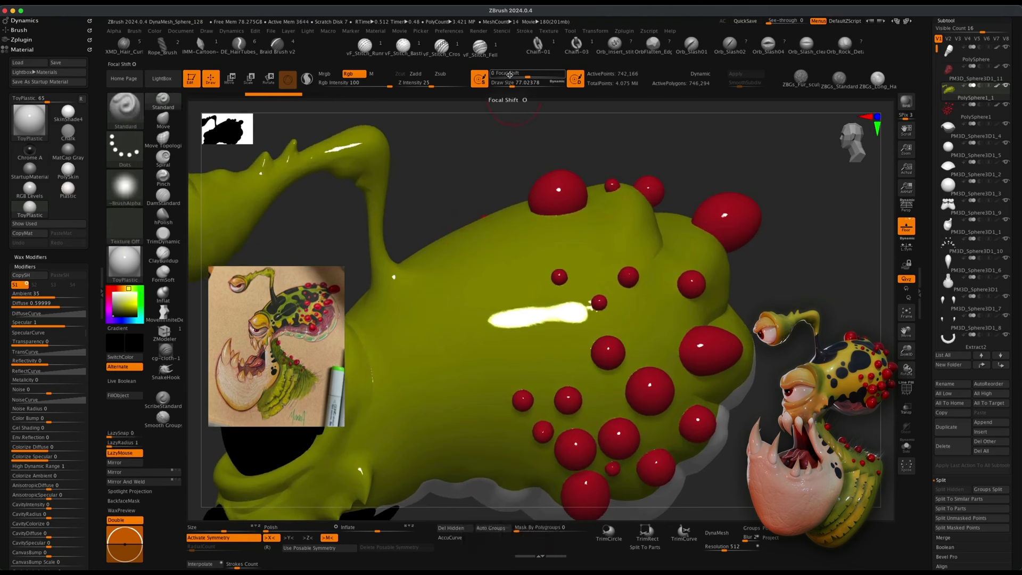
Select Alpha 14 and try painting black spots, undoing the attempts.
{"action": "left_click", "coordinate": [130, 196]}
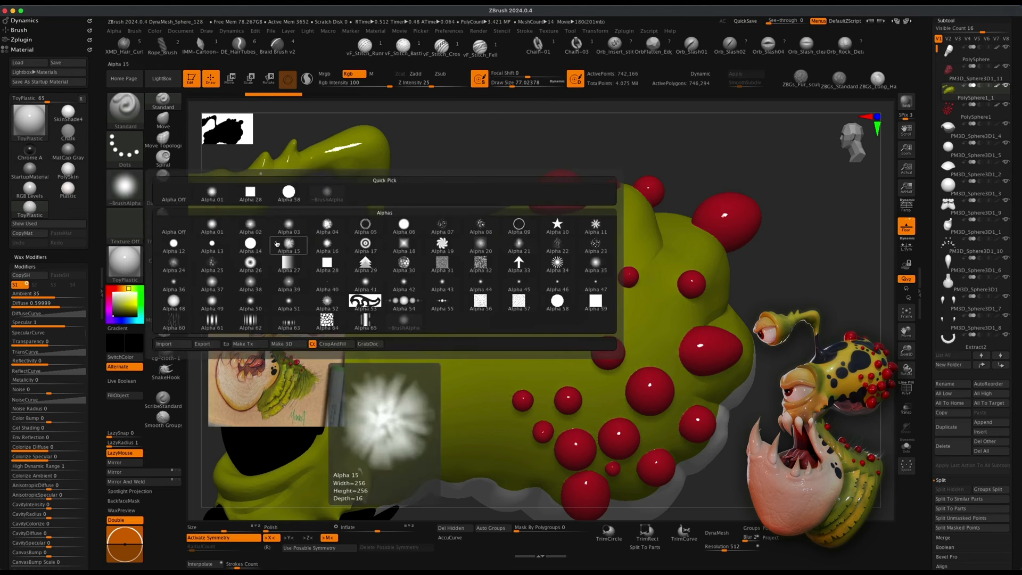
{"action": "left_click", "coordinate": [249, 245]}
{"action": "mouse_move", "coordinate": [479, 354]}
{"action": "left_mouse_down"}
{"action": "mouse_move", "coordinate": [441, 341]}
{"action": "mouse_move", "coordinate": [425, 367]}
{"action": "mouse_move", "coordinate": [437, 377]}
{"action": "mouse_move", "coordinate": [421, 397]}
{"action": "left_mouse_up"}
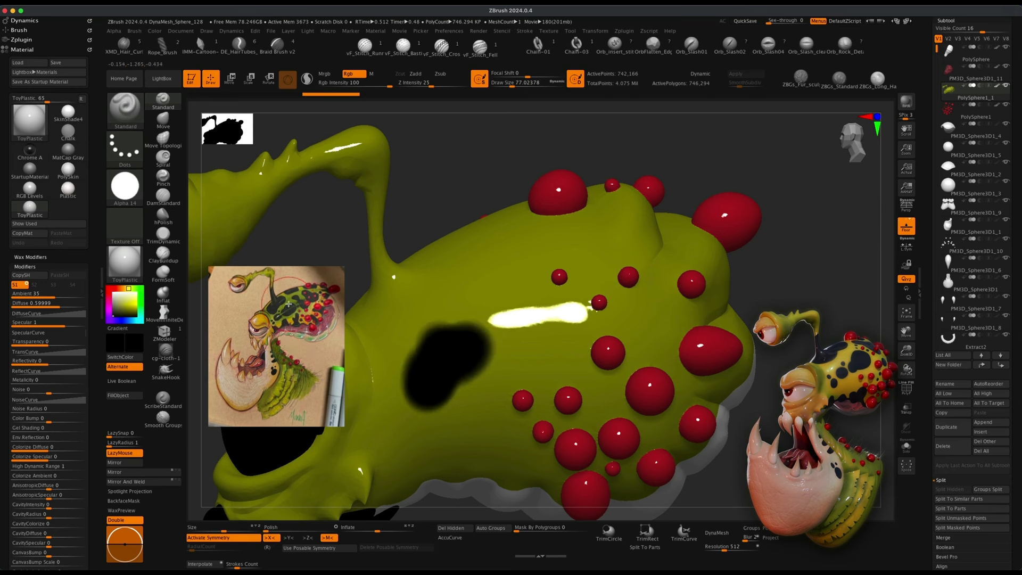
{"action": "left_click_drag", "start_coordinate": [457, 322], "coordinate": [410, 352]}
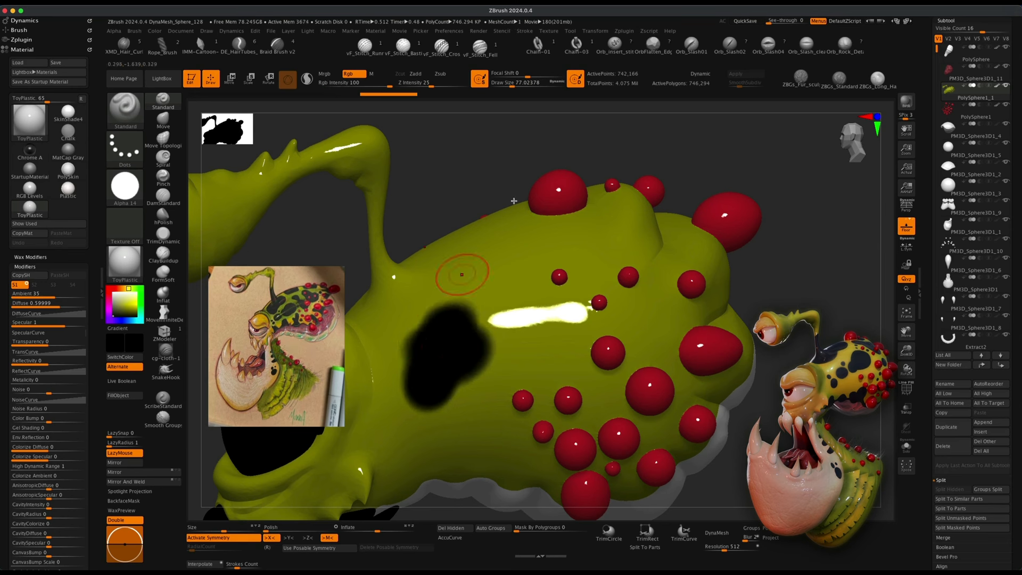
{"action": "key", "text": "super+z"}
{"action": "key", "text": "super+z"}
{"action": "key", "text": "super+z"}
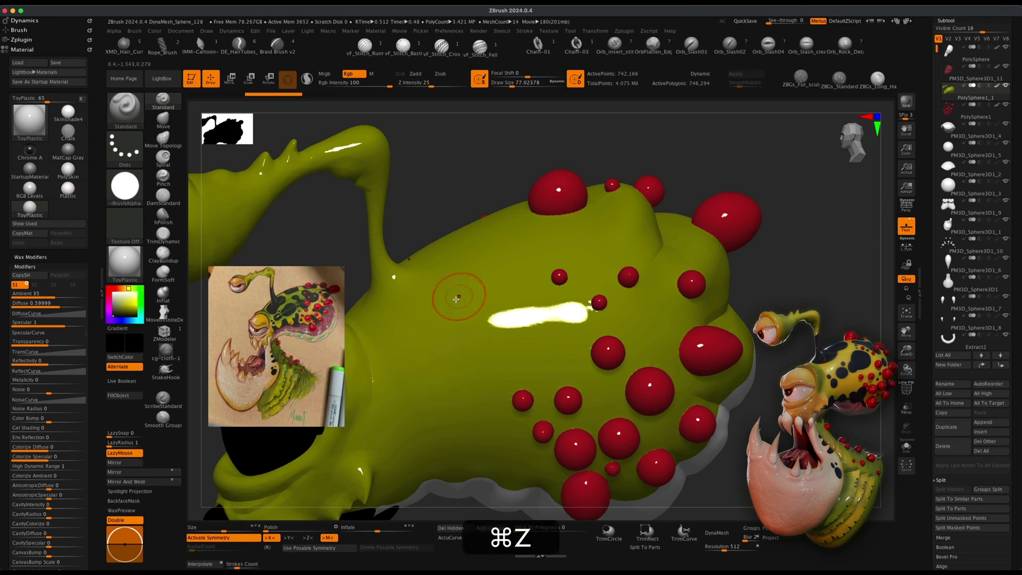
Set the focal shift to -100 and paint black spots across the body's side and back.
{"action": "left_click_drag", "start_coordinate": [527, 74], "coordinate": [512, 73]}
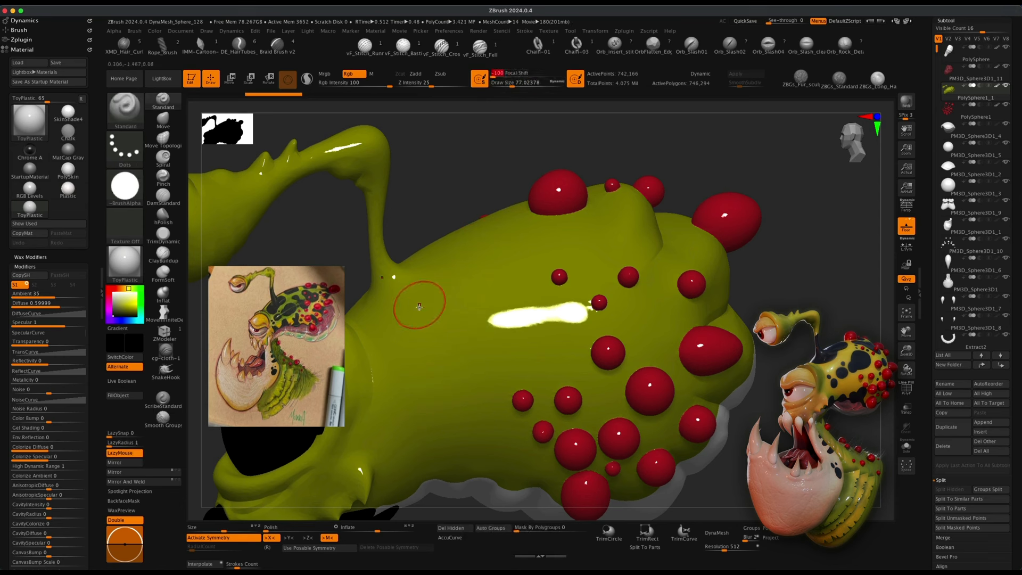
{"action": "mouse_move", "coordinate": [426, 323]}
{"action": "left_mouse_down", "text": "super"}
{"action": "mouse_move", "coordinate": [447, 372]}
{"action": "mouse_move", "coordinate": [447, 329]}
{"action": "mouse_move", "coordinate": [408, 341]}
{"action": "mouse_move", "coordinate": [420, 386]}
{"action": "left_mouse_up", "text": "super"}
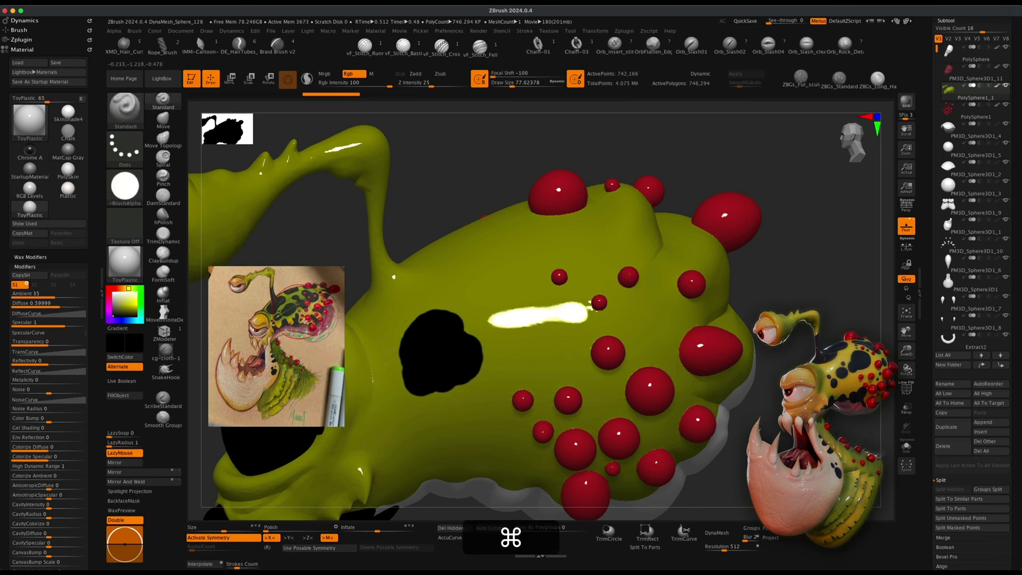
{"action": "mouse_move", "coordinate": [479, 283]}
{"action": "left_mouse_down", "text": "super"}
{"action": "mouse_move", "coordinate": [468, 271]}
{"action": "mouse_move", "coordinate": [607, 236]}
{"action": "left_mouse_up", "text": "super"}
{"action": "left_click_drag", "start_coordinate": [546, 339], "coordinate": [529, 362], "text": "super"}
{"action": "left_click_drag", "start_coordinate": [482, 420], "coordinate": [461, 432], "text": "super"}
{"action": "left_click_drag", "start_coordinate": [344, 407], "coordinate": [413, 445], "text": "super"}
{"action": "mouse_move", "coordinate": [375, 317]}
{"action": "left_mouse_down", "text": "super"}
{"action": "mouse_move", "coordinate": [369, 297]}
{"action": "mouse_move", "coordinate": [393, 304]}
{"action": "mouse_move", "coordinate": [436, 274]}
{"action": "mouse_move", "coordinate": [394, 282]}
{"action": "mouse_move", "coordinate": [406, 283]}
{"action": "left_mouse_up", "text": "super"}
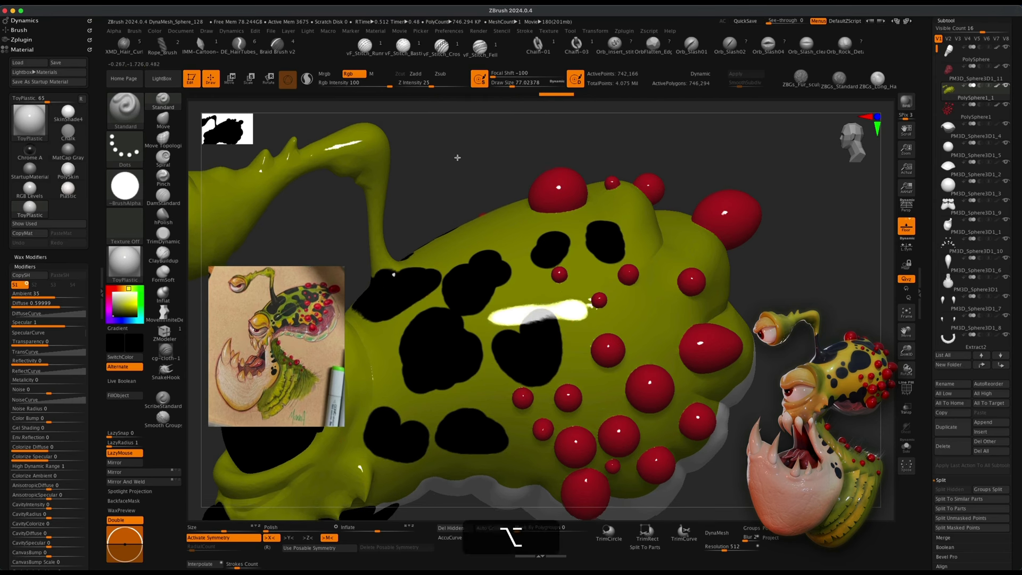
{"action": "left_click_drag", "start_coordinate": [456, 157], "coordinate": [436, 119], "text": "alt"}
{"action": "left_click_drag", "start_coordinate": [703, 305], "coordinate": [755, 390], "text": "alt"}
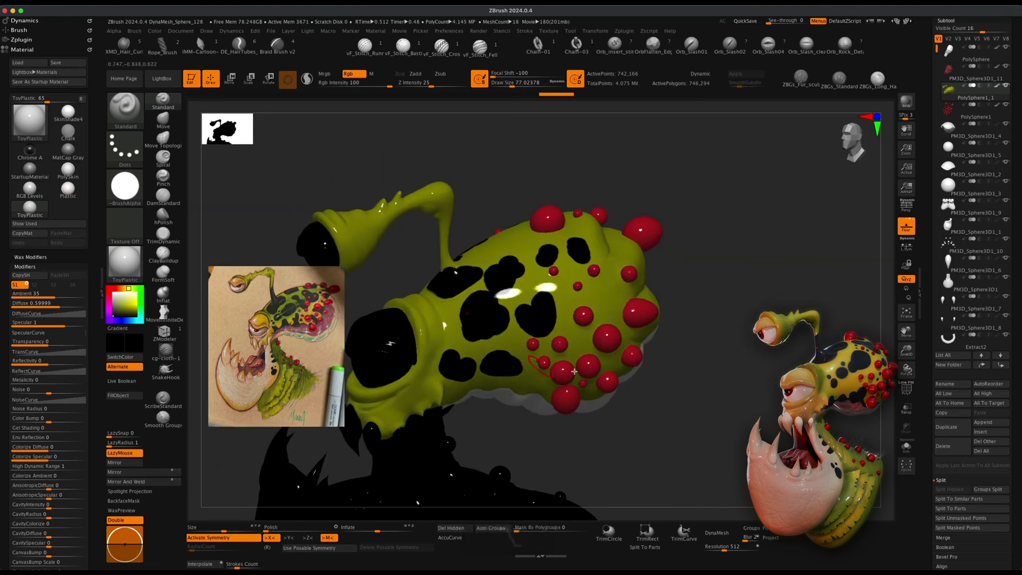
{"action": "left_click", "coordinate": [600, 293]}
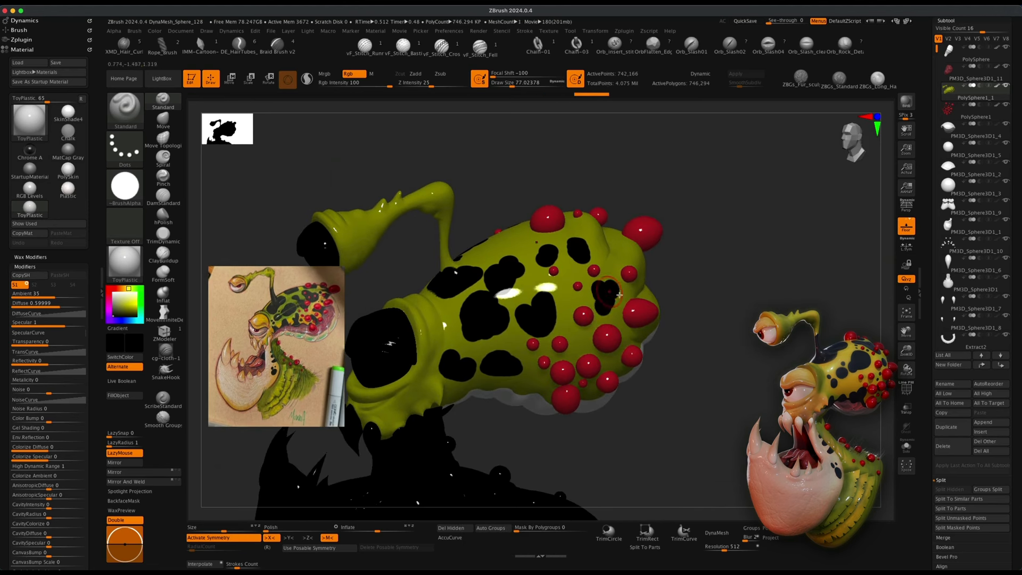
Undo all the black spots painted on the body.
{"action": "key", "text": "super+z"}
{"action": "key", "text": "super+z"}
{"action": "key", "text": "super+z"}
{"action": "key", "text": "super+z"}
{"action": "key", "text": "super+z"}
{"action": "key", "text": "super+z"}
{"action": "key", "text": "super+z"}
{"action": "key", "text": "super+z"}
{"action": "key", "text": "super+z"}
{"action": "key", "text": "super+z"}
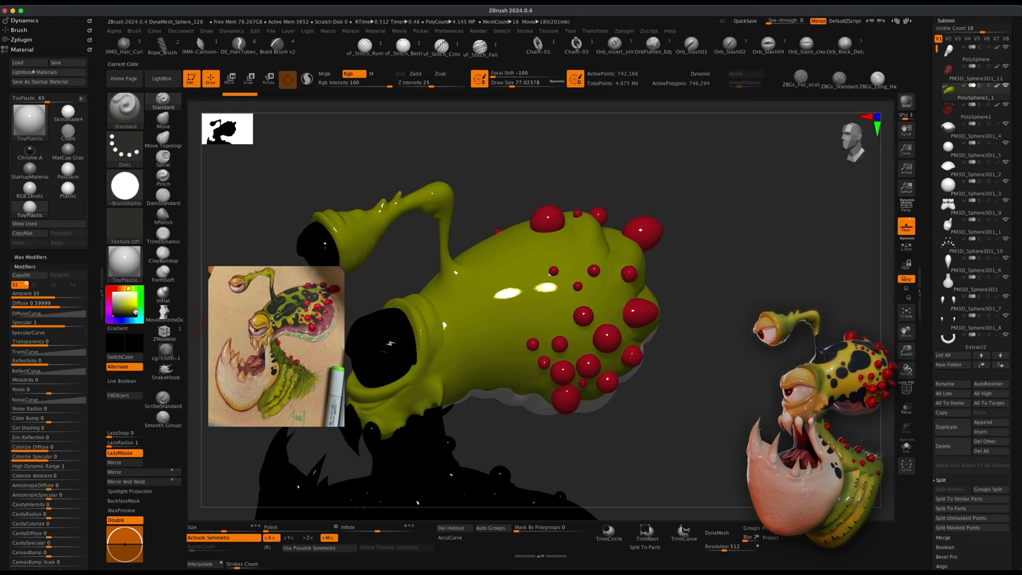
Select the lower jaw subtool PM3D_Sphere3D1 and turn on Solo mode to show it alone.
{"action": "left_click", "coordinate": [108, 289]}
{"action": "left_click", "coordinate": [113, 294]}
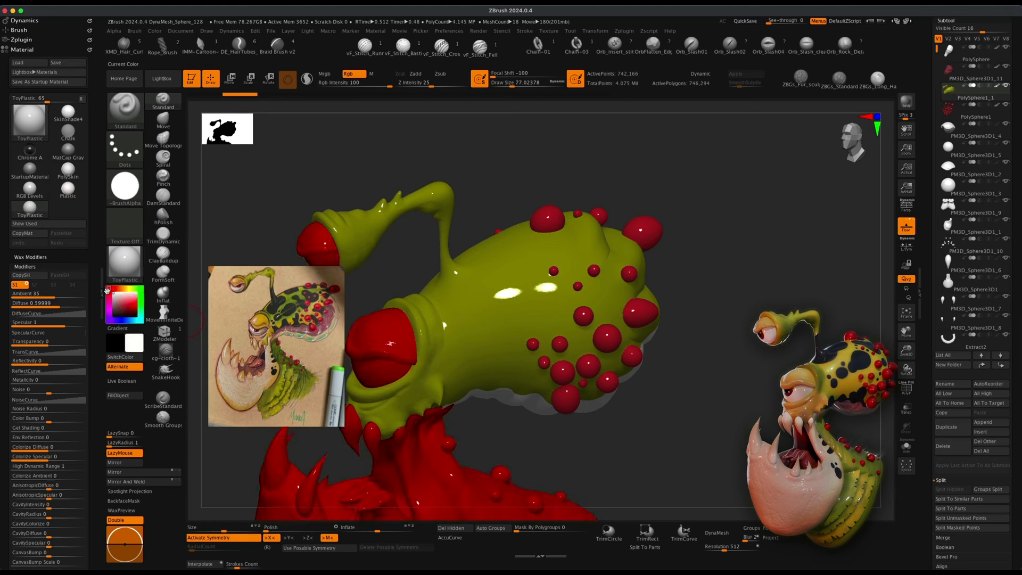
{"action": "left_click_drag", "start_coordinate": [602, 418], "coordinate": [736, 380]}
{"action": "left_click_drag", "start_coordinate": [370, 384], "coordinate": [360, 413], "text": "alt"}
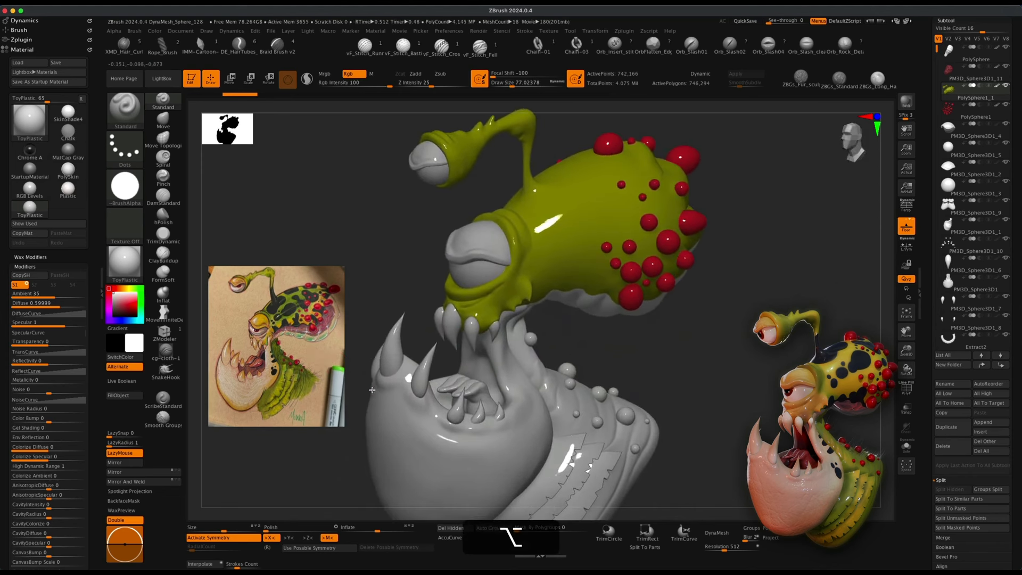
{"action": "left_click_drag", "start_coordinate": [702, 375], "coordinate": [715, 363], "text": "alt"}
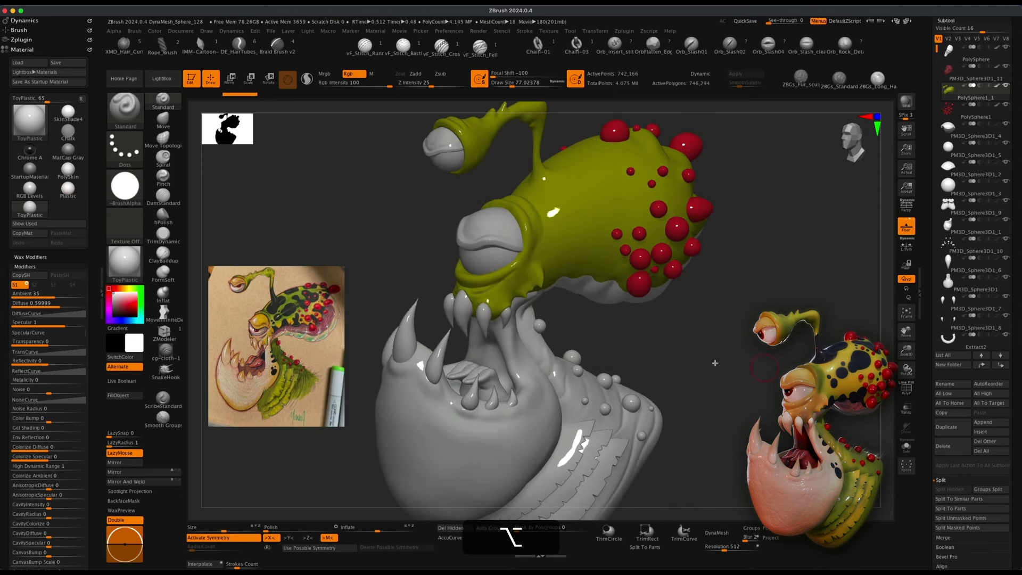
{"action": "left_click", "coordinate": [404, 335], "text": "alt"}
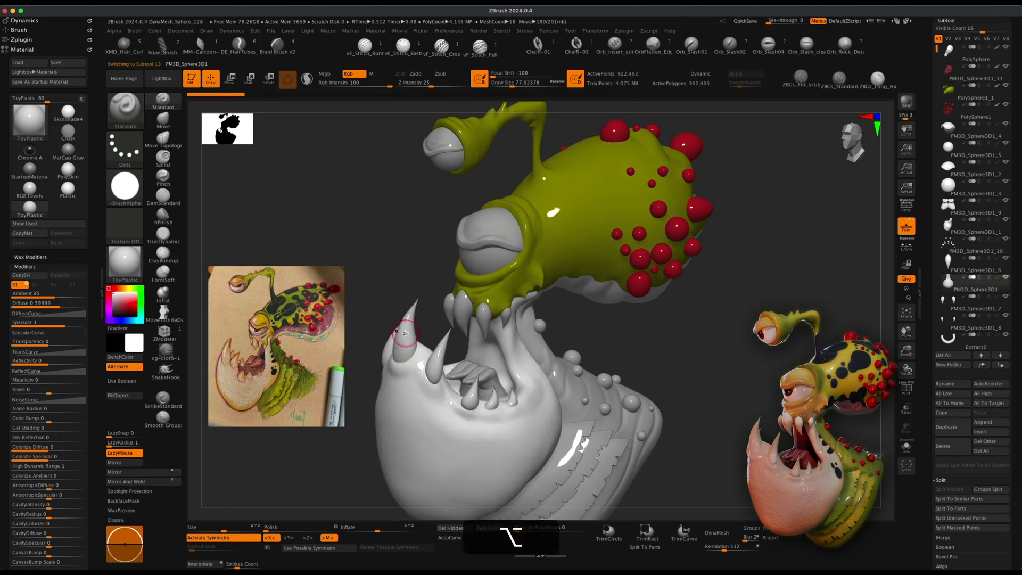
{"action": "left_click_drag", "start_coordinate": [712, 358], "coordinate": [702, 356]}
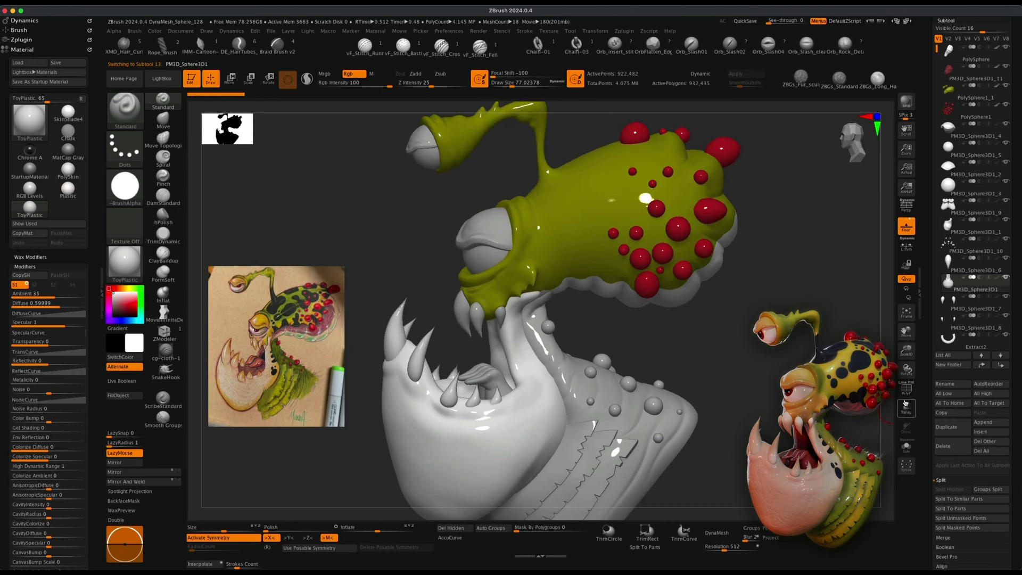
{"action": "left_click", "coordinate": [907, 446]}
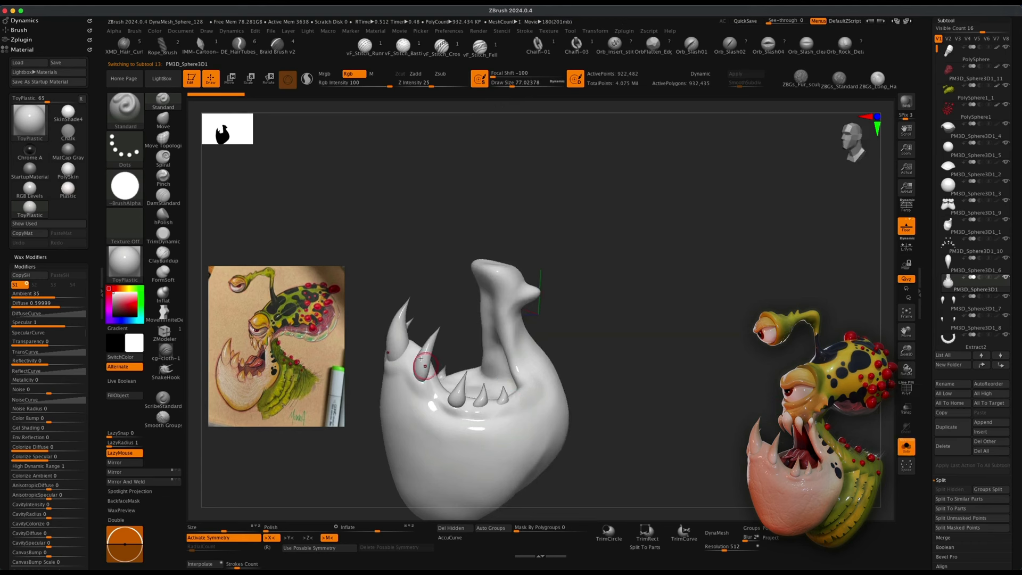
Isolate the teeth polygroup by hiding the rest of the jaw mesh.
{"action": "left_click", "coordinate": [905, 389]}
{"action": "mouse_move", "coordinate": [702, 388]}
{"action": "left_mouse_down"}
{"action": "mouse_move", "coordinate": [717, 397]}
{"action": "mouse_move", "coordinate": [700, 402]}
{"action": "left_mouse_up"}
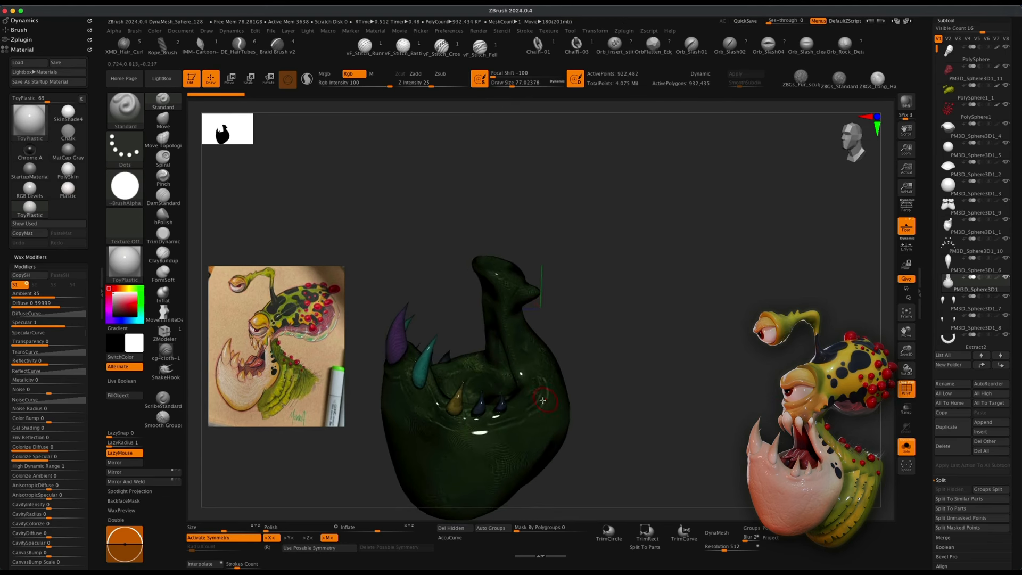
{"action": "key", "text": "shift+super"}
{"action": "left_click", "coordinate": [543, 410], "text": "shift+super"}
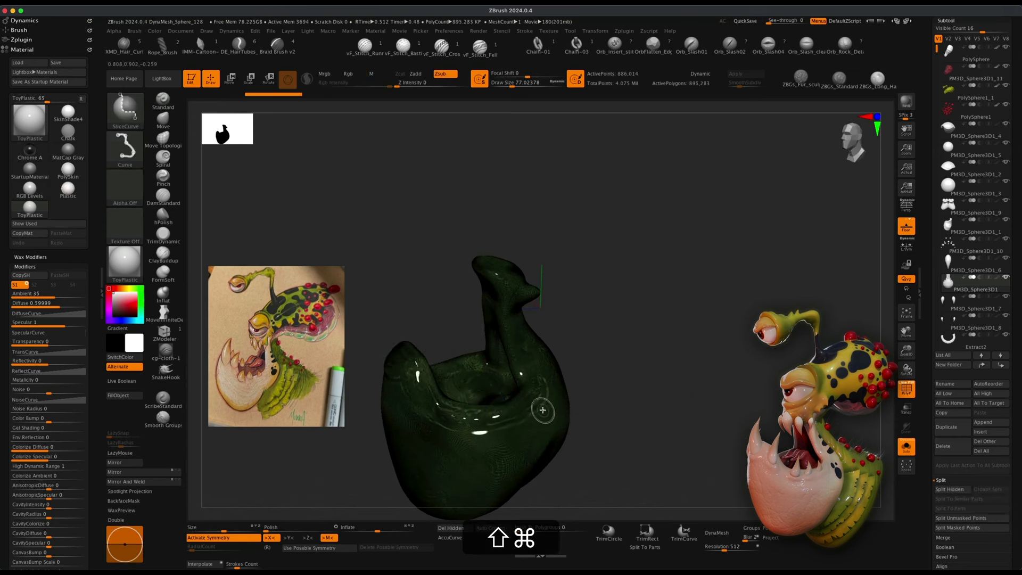
{"action": "left_click", "coordinate": [547, 401], "text": "shift+super"}
{"action": "mouse_move", "coordinate": [631, 390]}
{"action": "left_mouse_down"}
{"action": "mouse_move", "coordinate": [609, 399]}
{"action": "mouse_move", "coordinate": [620, 400]}
{"action": "left_mouse_up"}
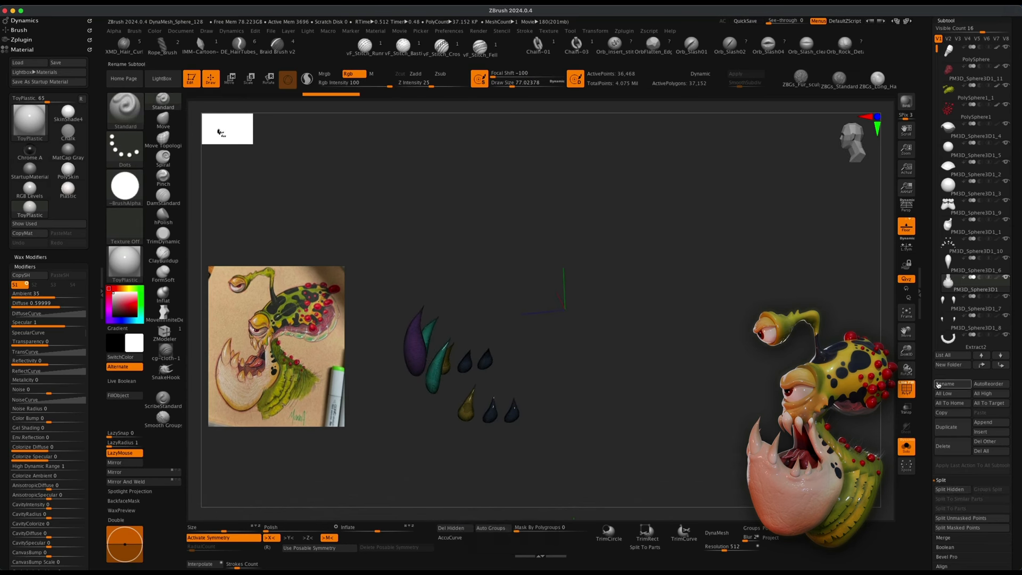
{"action": "left_click", "coordinate": [907, 390]}
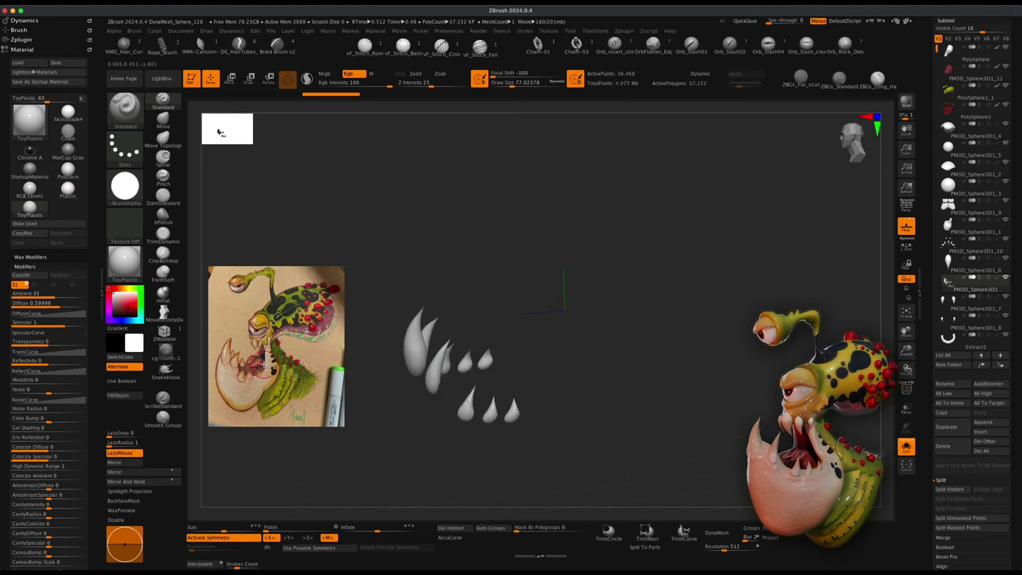
Sample a tan colour from the reference image and fill the teeth with it.
{"action": "key", "text": "z"}
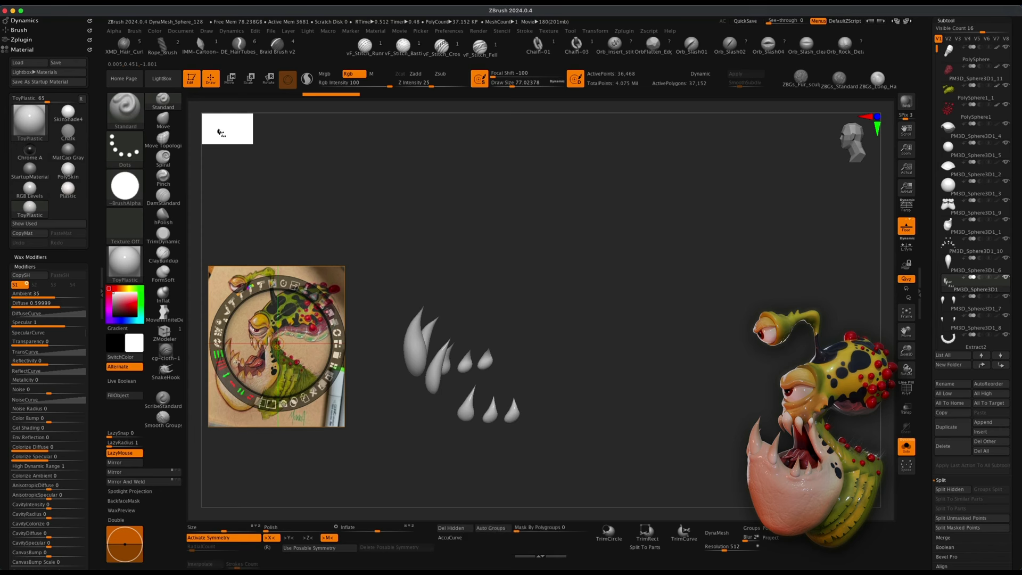
{"action": "key", "text": "c"}
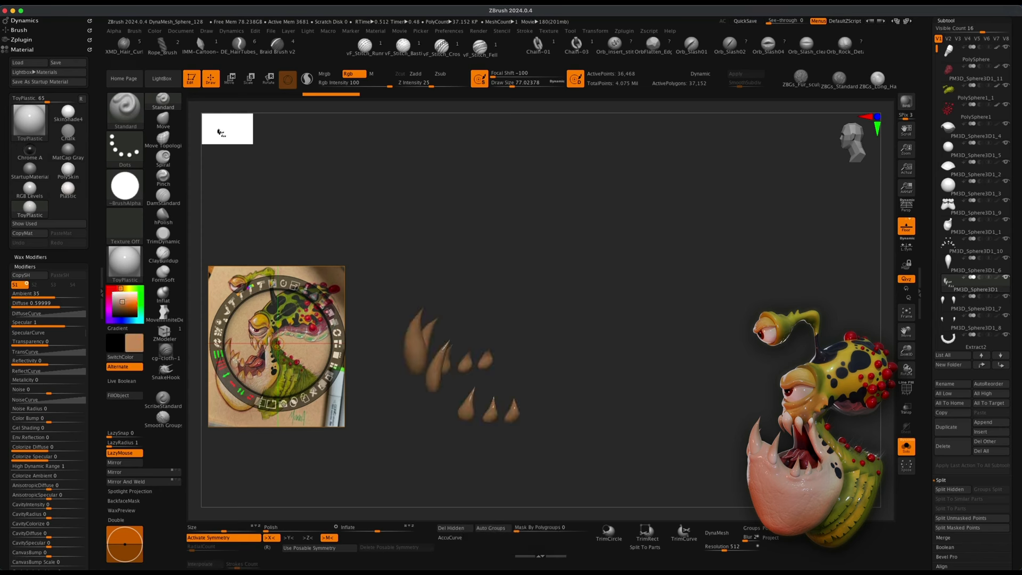
{"action": "key", "text": "c"}
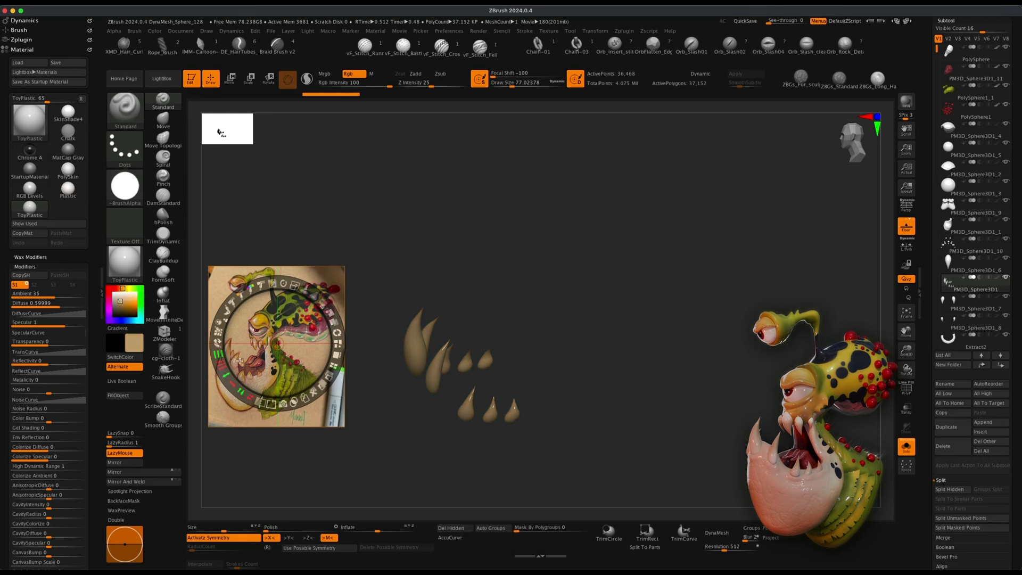
{"action": "key", "text": "z"}
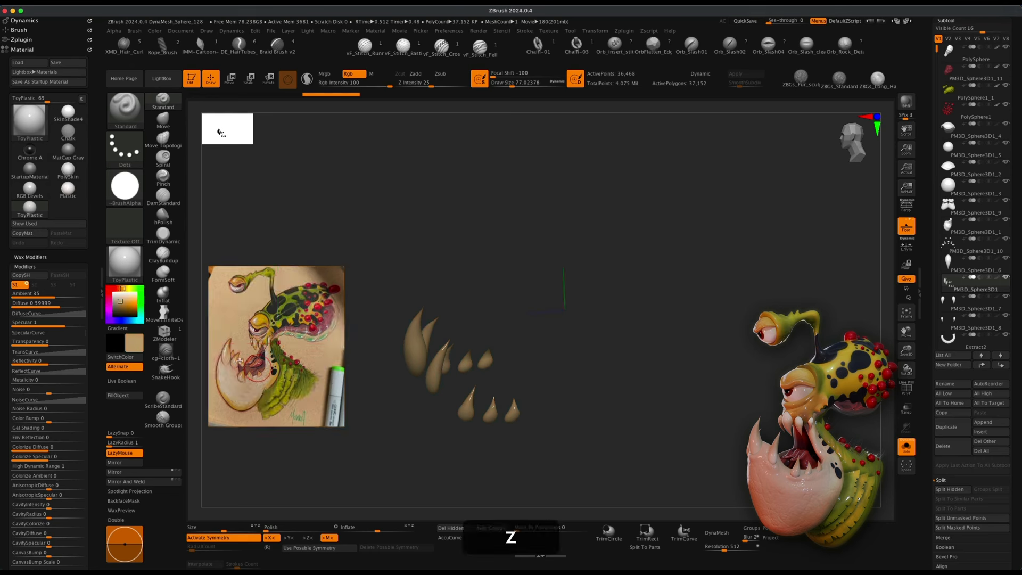
{"action": "left_click", "coordinate": [124, 396]}
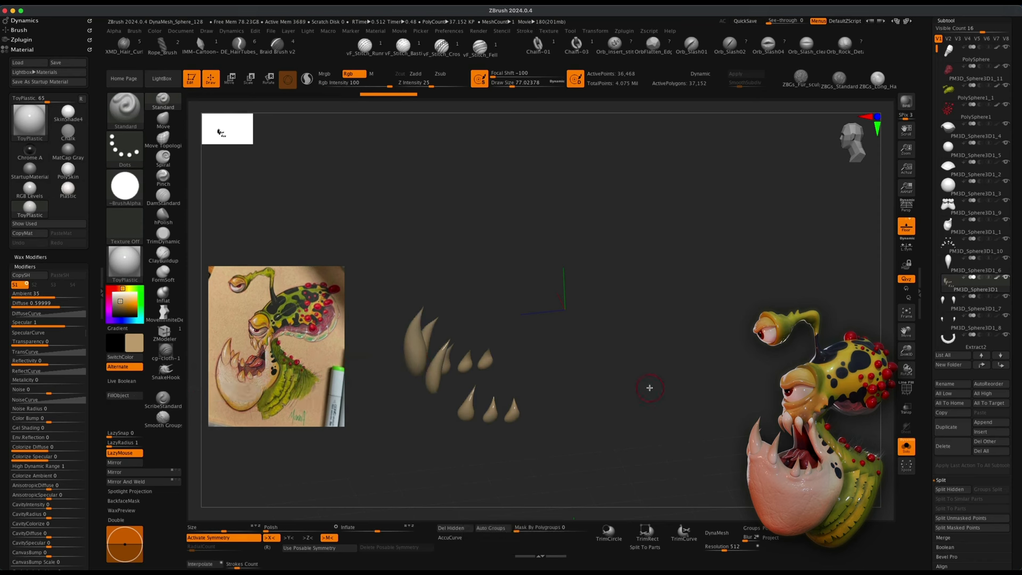
Lighten the colour slightly, raise the draw size to about 104, and try painting a tooth tip, undoing it.
{"action": "mouse_move", "coordinate": [631, 372]}
{"action": "left_mouse_down", "text": "alt"}
{"action": "mouse_move", "coordinate": [614, 388]}
{"action": "mouse_move", "coordinate": [628, 389]}
{"action": "left_mouse_up", "text": "alt"}
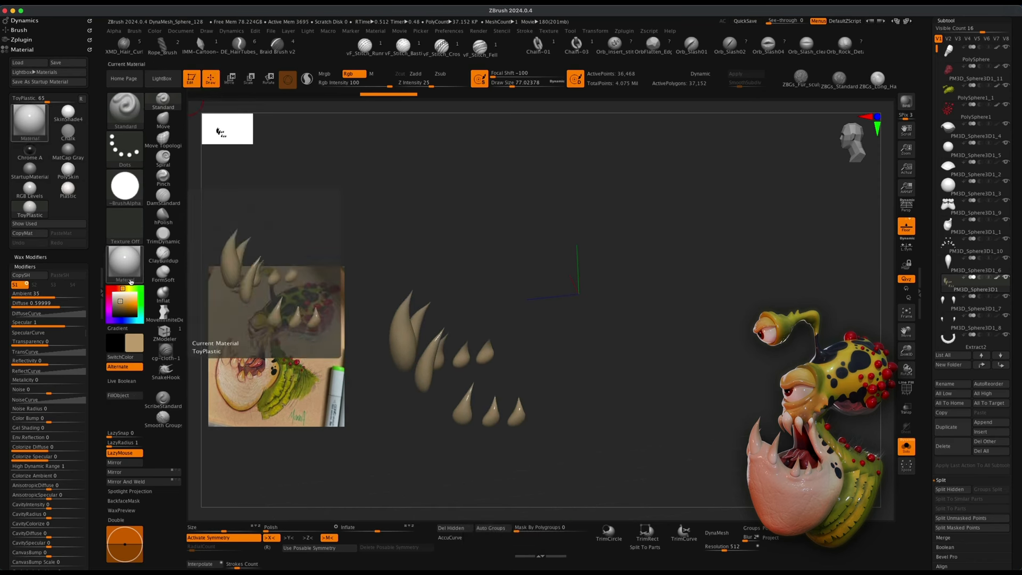
{"action": "left_click_drag", "start_coordinate": [121, 302], "coordinate": [122, 304]}
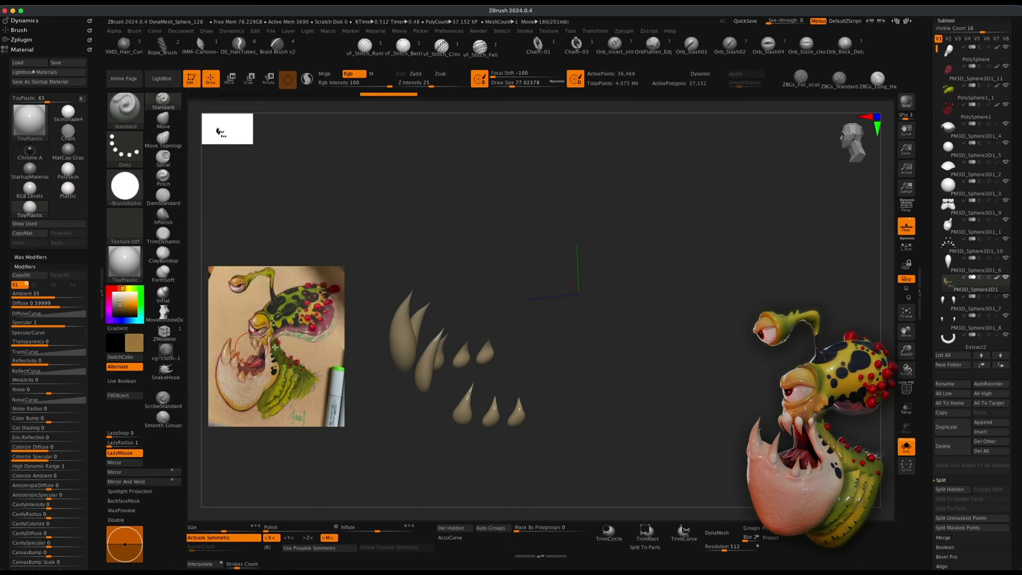
{"action": "key", "text": "s"}
{"action": "left_click_drag", "start_coordinate": [422, 285], "coordinate": [466, 270]}
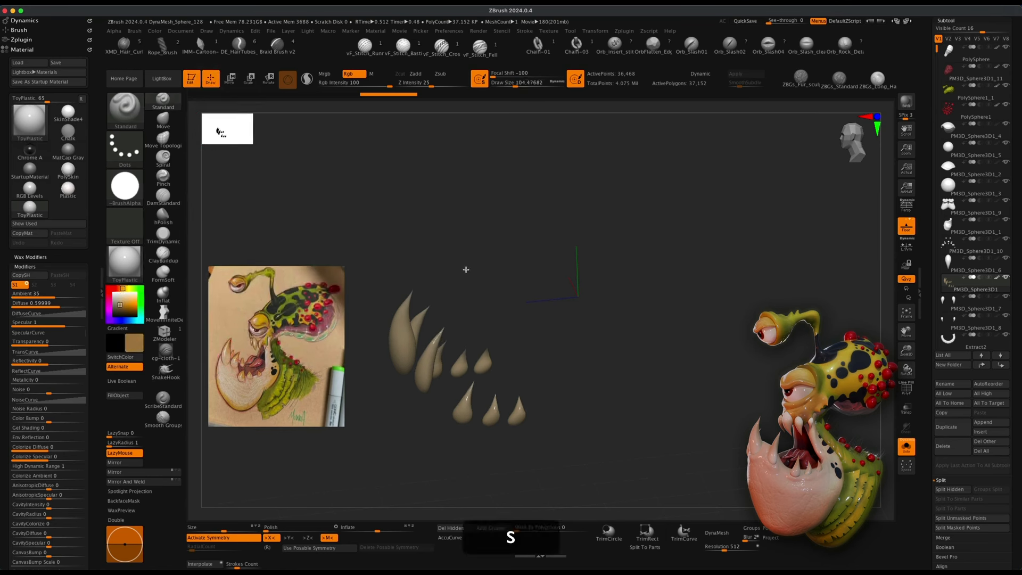
{"action": "left_click_drag", "start_coordinate": [406, 304], "coordinate": [409, 314]}
{"action": "key", "text": "super+z"}
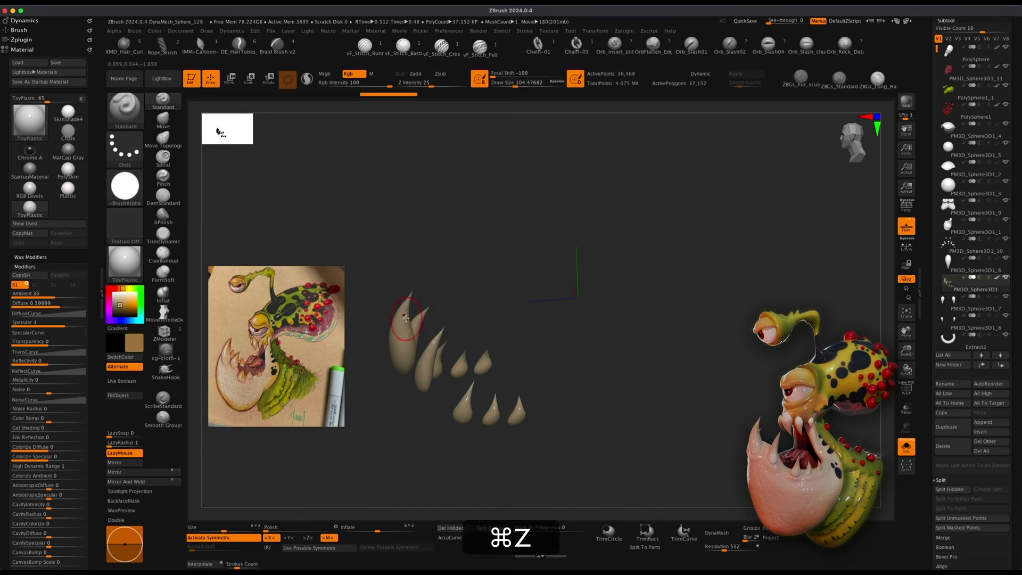
Switch to Alpha 01 and try painting a tooth tip, undoing the stroke.
{"action": "left_click", "coordinate": [124, 186]}
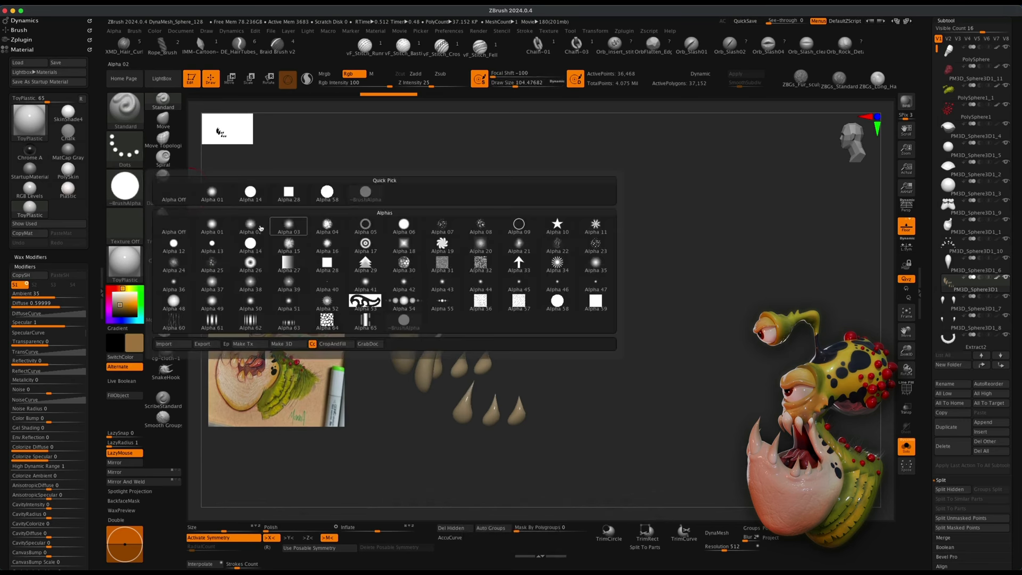
{"action": "left_click", "coordinate": [213, 225]}
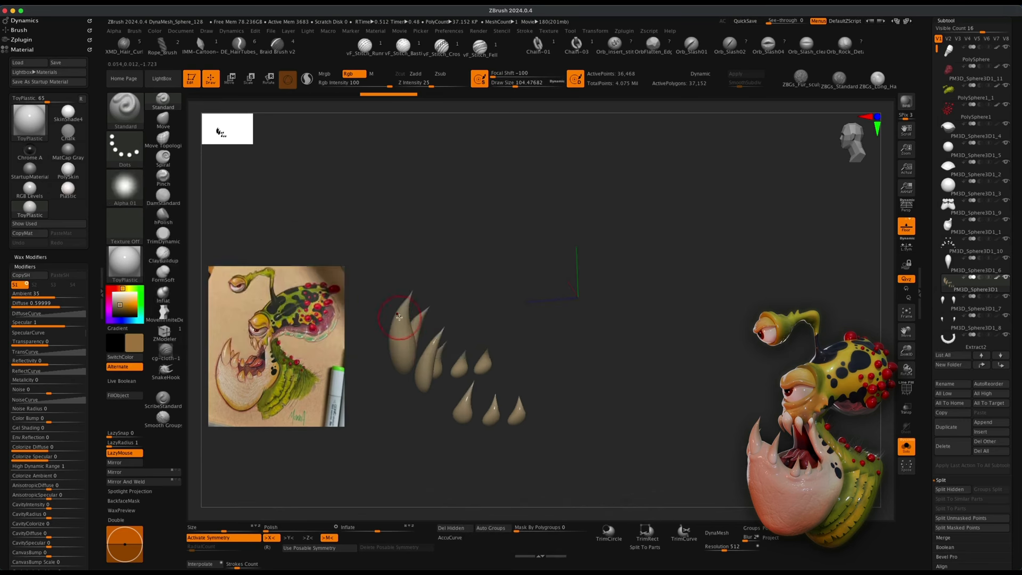
{"action": "left_click_drag", "start_coordinate": [400, 317], "coordinate": [411, 310]}
{"action": "key", "text": "super+z"}
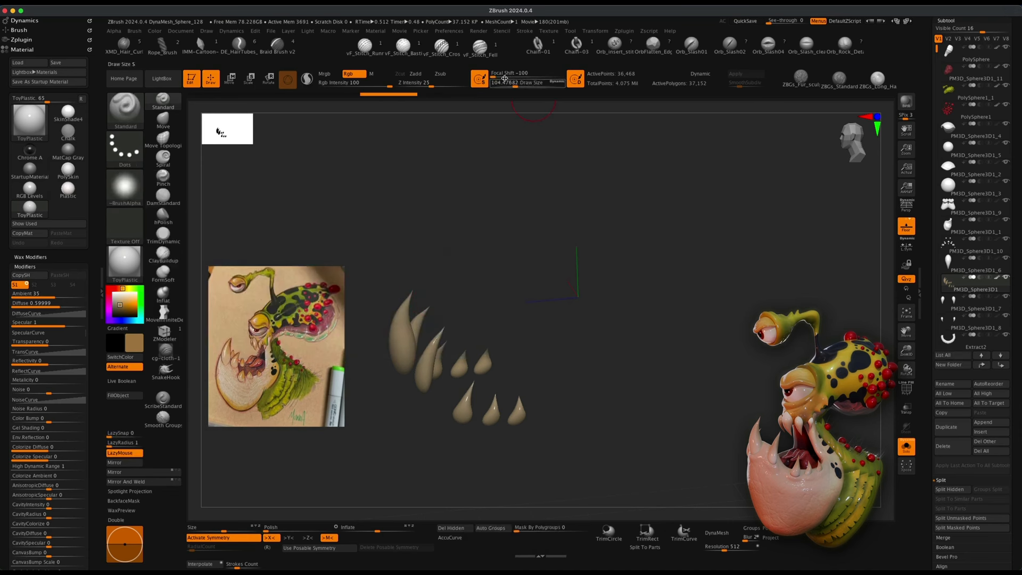
Set the focal shift to 0 and draw size to about 167, then try painting a tooth and undo it.
{"action": "left_click_drag", "start_coordinate": [496, 78], "coordinate": [504, 78]}
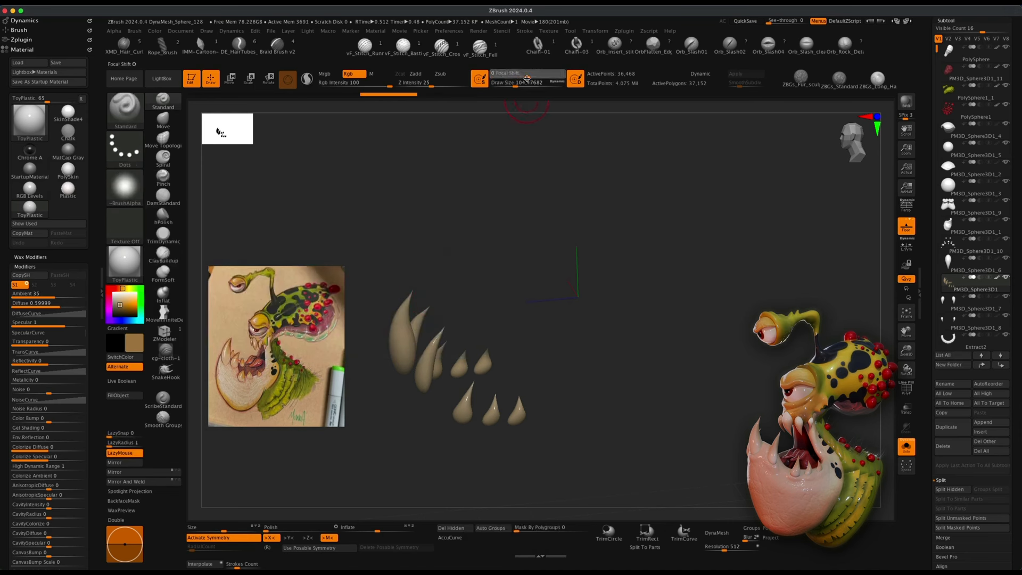
{"action": "key", "text": "s"}
{"action": "left_click_drag", "start_coordinate": [439, 277], "coordinate": [445, 277]}
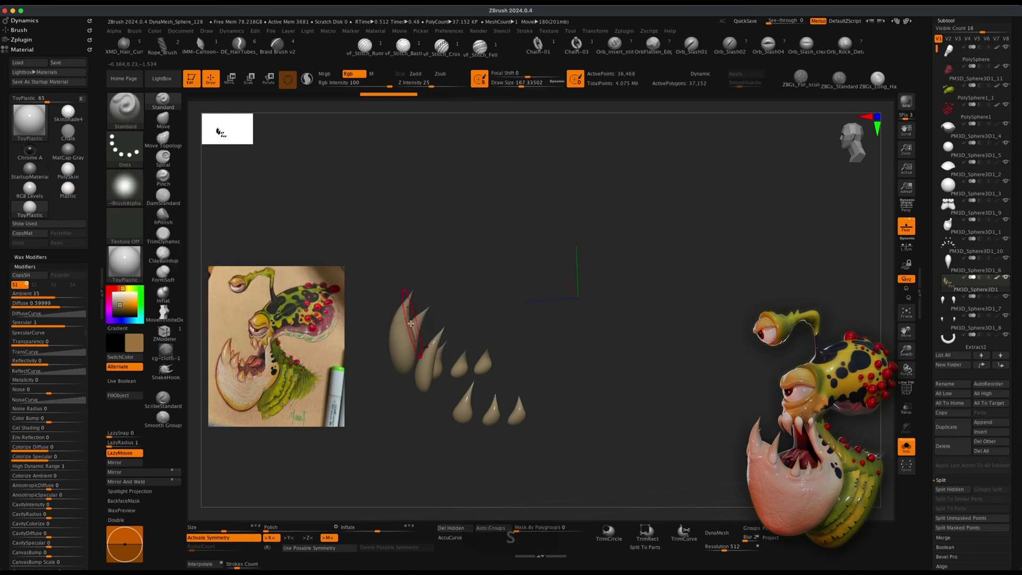
{"action": "left_click_drag", "start_coordinate": [411, 323], "coordinate": [418, 308]}
{"action": "key", "text": "super+z"}
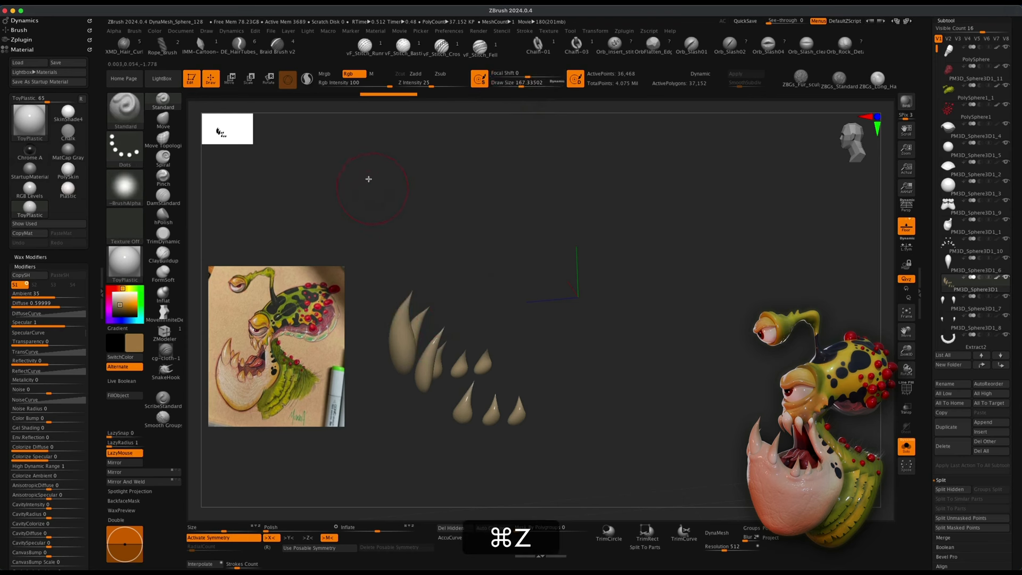
Lower the RGB intensity to 34 and paint soft shading over the teeth, setting draw size to about 144.
{"action": "left_click", "coordinate": [365, 83]}
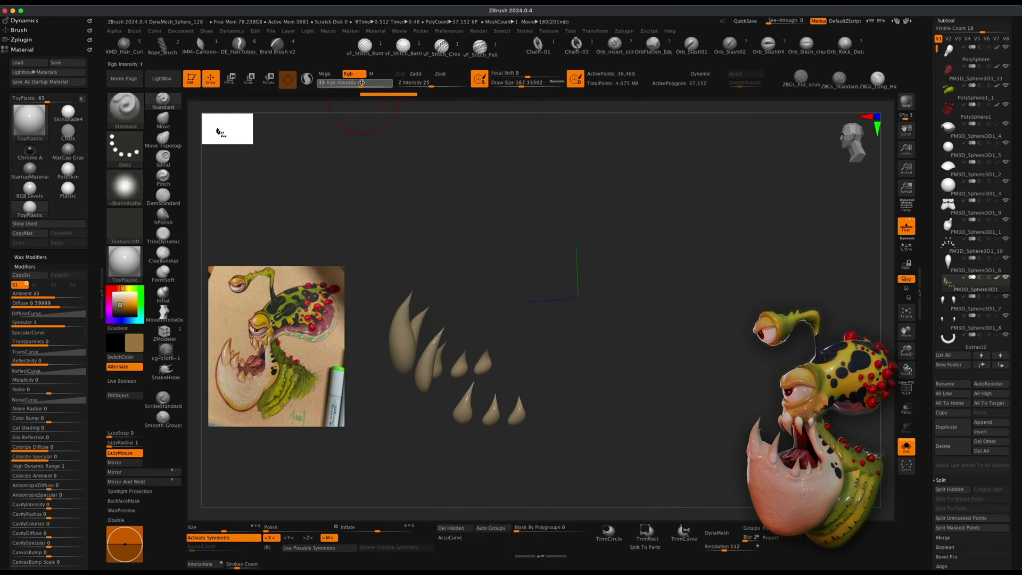
{"action": "left_click_drag", "start_coordinate": [361, 83], "coordinate": [360, 83]}
{"action": "mouse_move", "coordinate": [469, 313]}
{"action": "left_mouse_down"}
{"action": "mouse_move", "coordinate": [438, 315]}
{"action": "mouse_move", "coordinate": [470, 331]}
{"action": "left_mouse_up"}
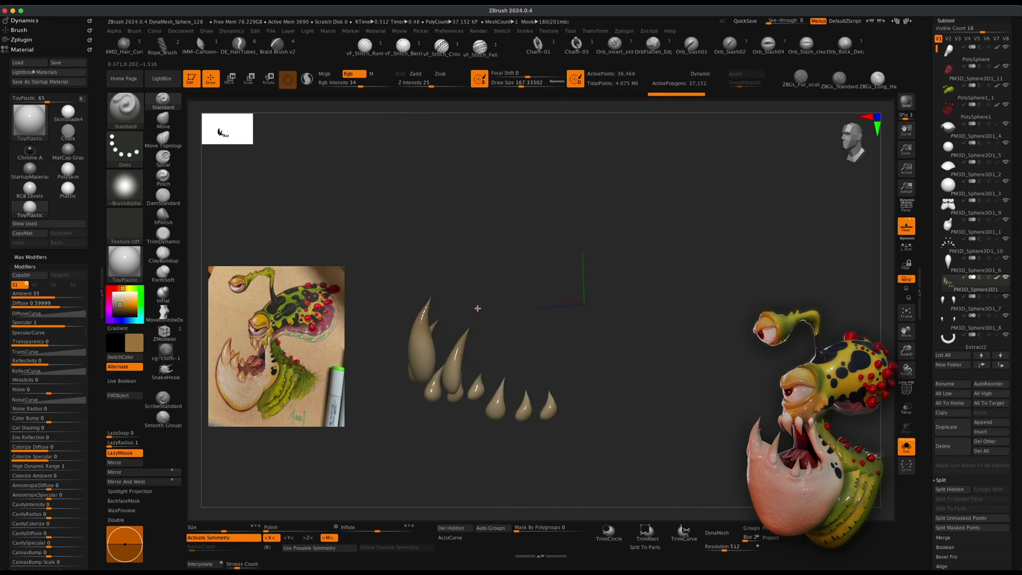
{"action": "mouse_move", "coordinate": [448, 296]}
{"action": "left_mouse_down"}
{"action": "mouse_move", "coordinate": [488, 368]}
{"action": "mouse_move", "coordinate": [529, 356]}
{"action": "left_mouse_up"}
{"action": "key", "text": "i"}
{"action": "left_click_drag", "start_coordinate": [501, 321], "coordinate": [508, 322]}
{"action": "key", "text": "s"}
{"action": "mouse_move", "coordinate": [546, 377]}
{"action": "left_mouse_down"}
{"action": "mouse_move", "coordinate": [468, 342]}
{"action": "mouse_move", "coordinate": [458, 324]}
{"action": "mouse_move", "coordinate": [431, 343]}
{"action": "left_mouse_up"}
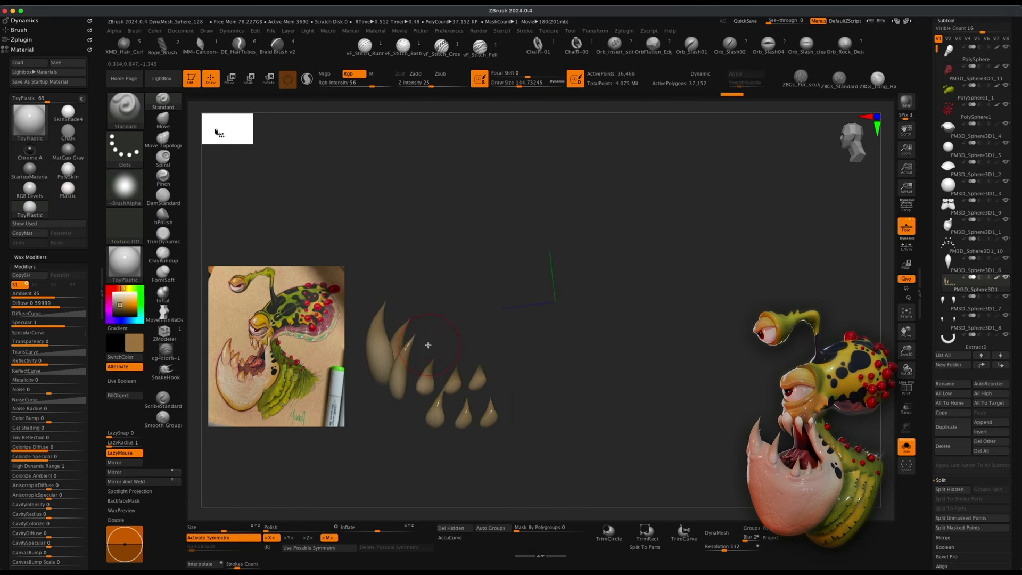
Unhide the rest of the jaw subtool around the teeth.
{"action": "left_click", "coordinate": [679, 381], "text": "shift+super"}
{"action": "mouse_move", "coordinate": [677, 408]}
{"action": "left_mouse_down", "text": "alt"}
{"action": "mouse_move", "coordinate": [670, 388]}
{"action": "mouse_move", "coordinate": [660, 395]}
{"action": "left_mouse_up", "text": "alt"}
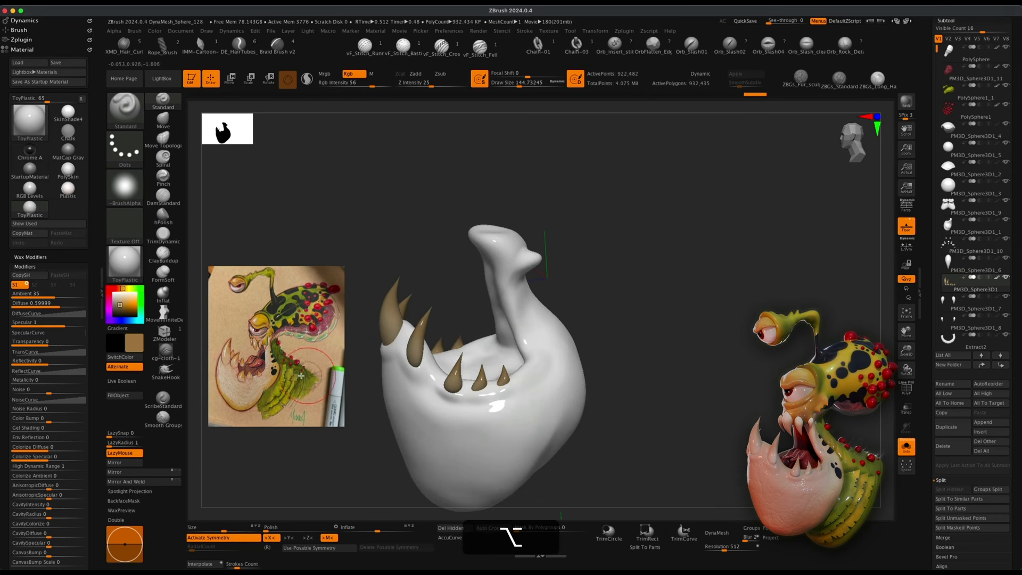
{"action": "key", "text": "z"}
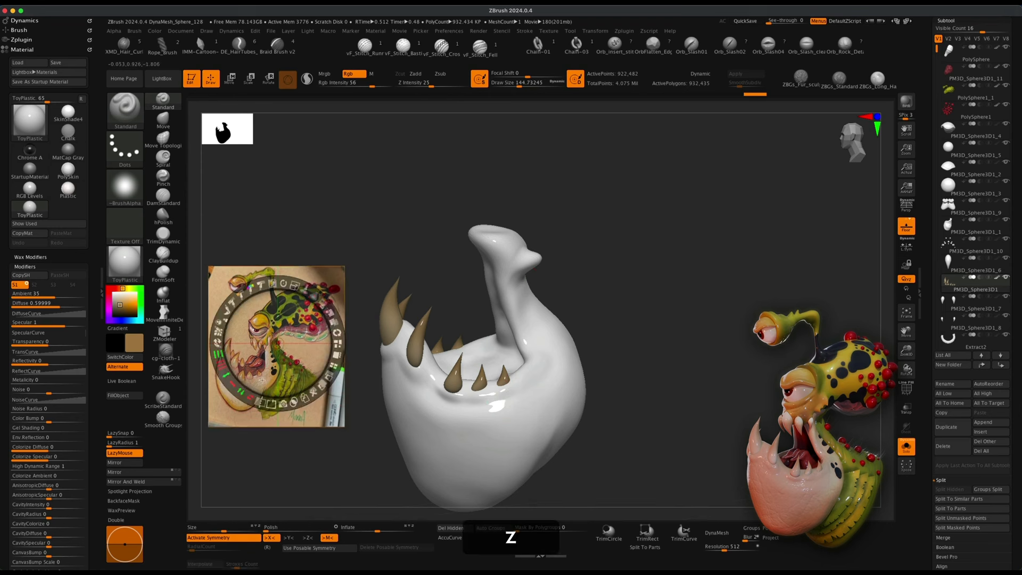
{"action": "key", "text": "c"}
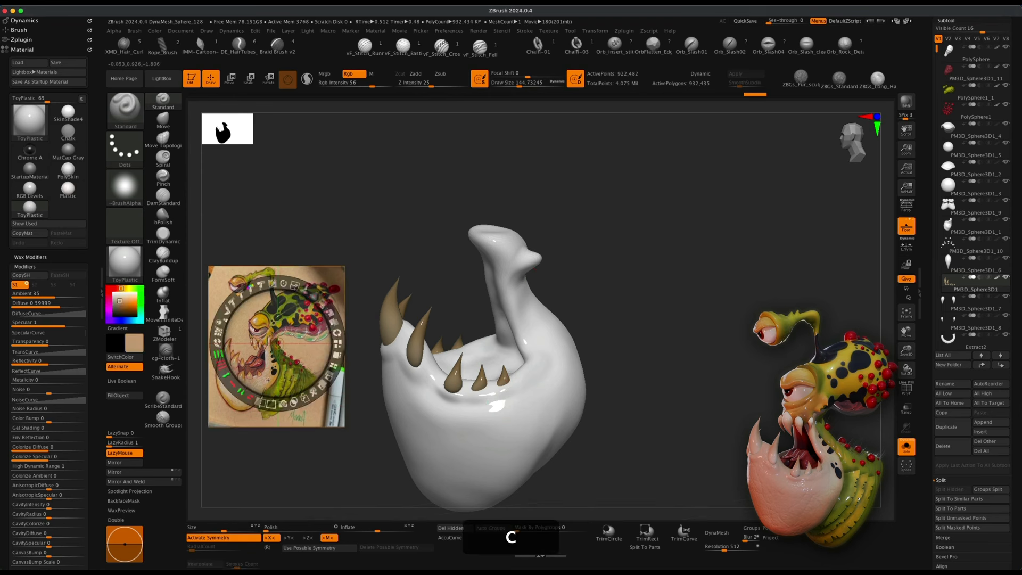
{"action": "key", "text": "z"}
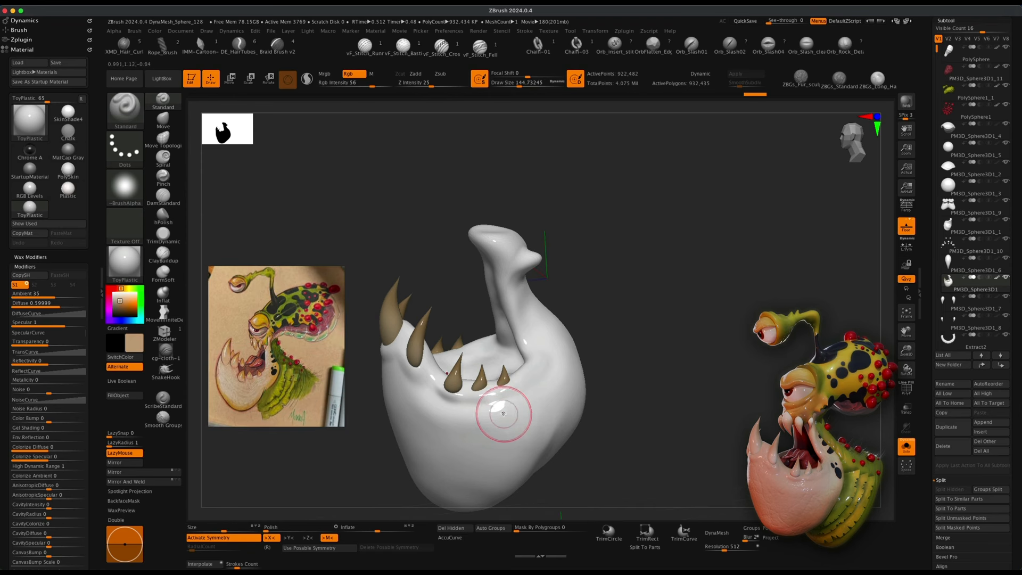
Hide the teeth and fill the rest of the jaw subtool with a beige colour chosen in the colour picker.
{"action": "left_click", "coordinate": [572, 416], "text": "shift+super"}
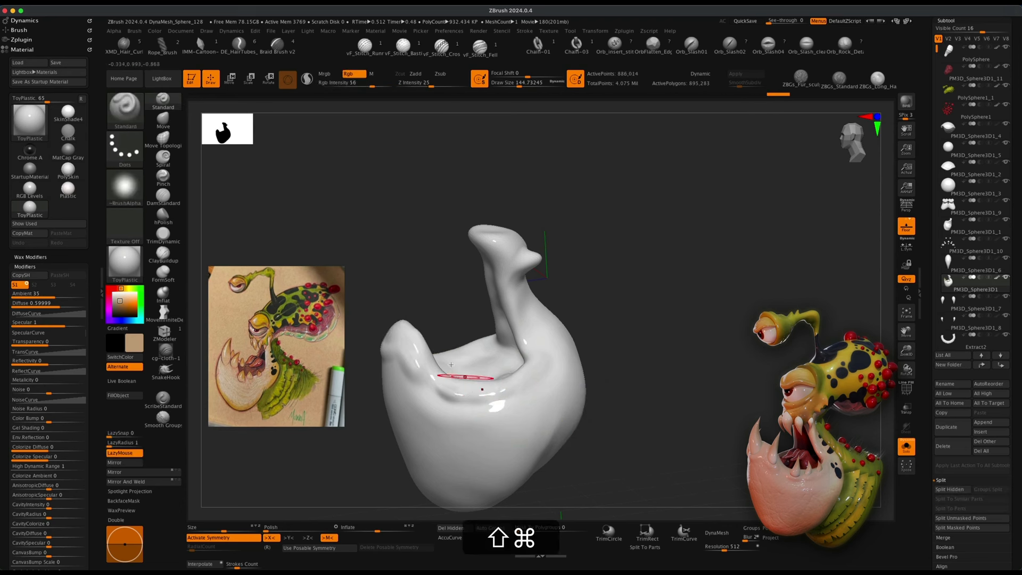
{"action": "left_click", "coordinate": [118, 395]}
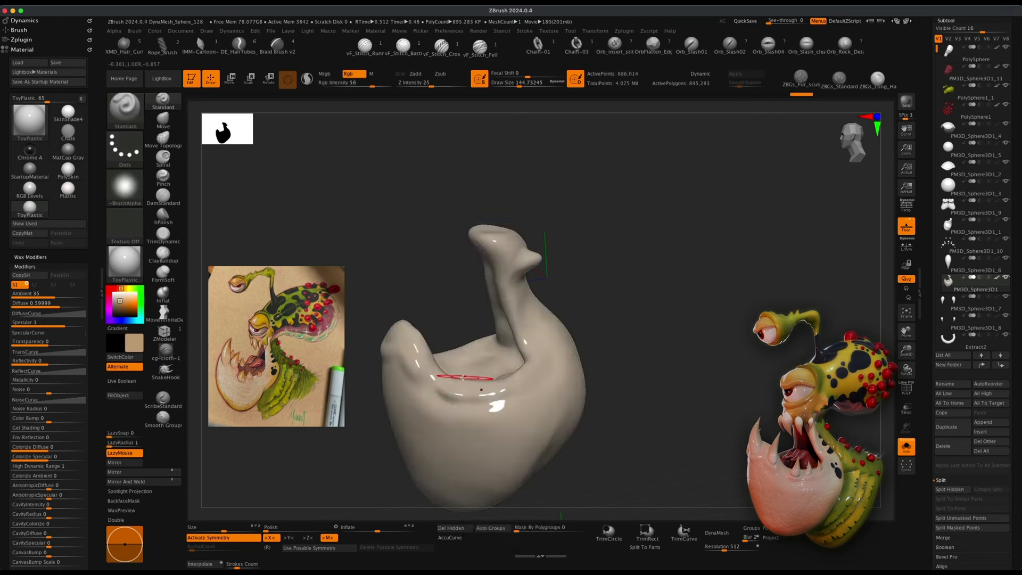
{"action": "left_click", "coordinate": [123, 302]}
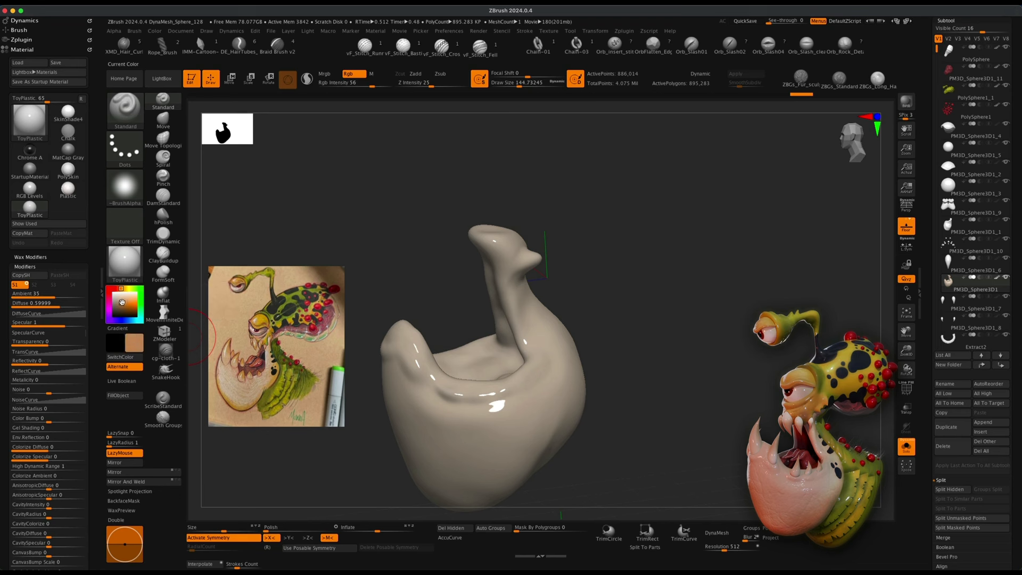
{"action": "left_click", "coordinate": [119, 395]}
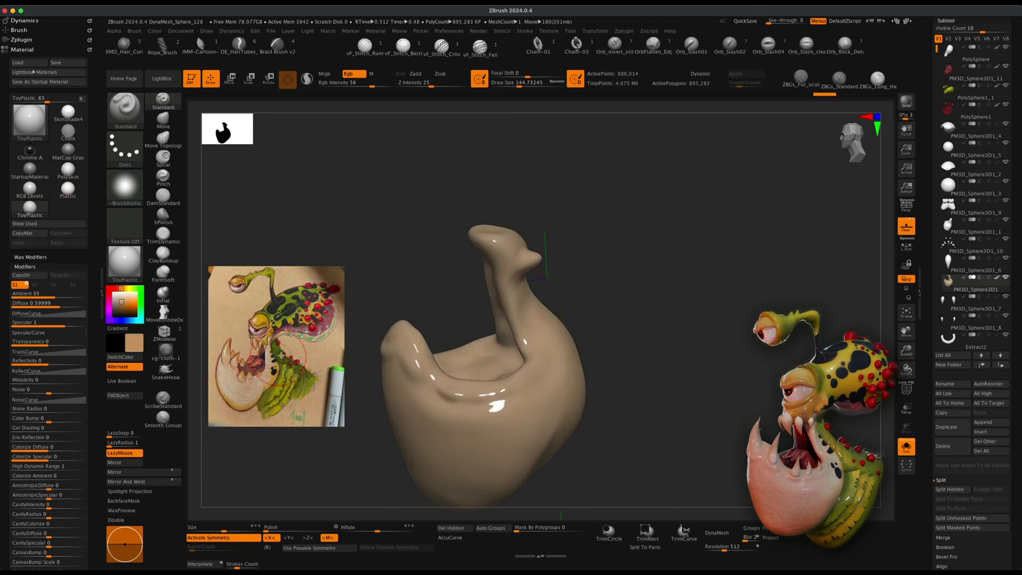
Unhide the teeth on the jaw subtool.
{"action": "left_click", "coordinate": [707, 351], "text": "shift+super"}
{"action": "mouse_move", "coordinate": [747, 384]}
{"action": "left_mouse_down", "text": "alt"}
{"action": "mouse_move", "coordinate": [741, 347]}
{"action": "mouse_move", "coordinate": [741, 383]}
{"action": "mouse_move", "coordinate": [737, 372]}
{"action": "left_mouse_up", "text": "alt"}
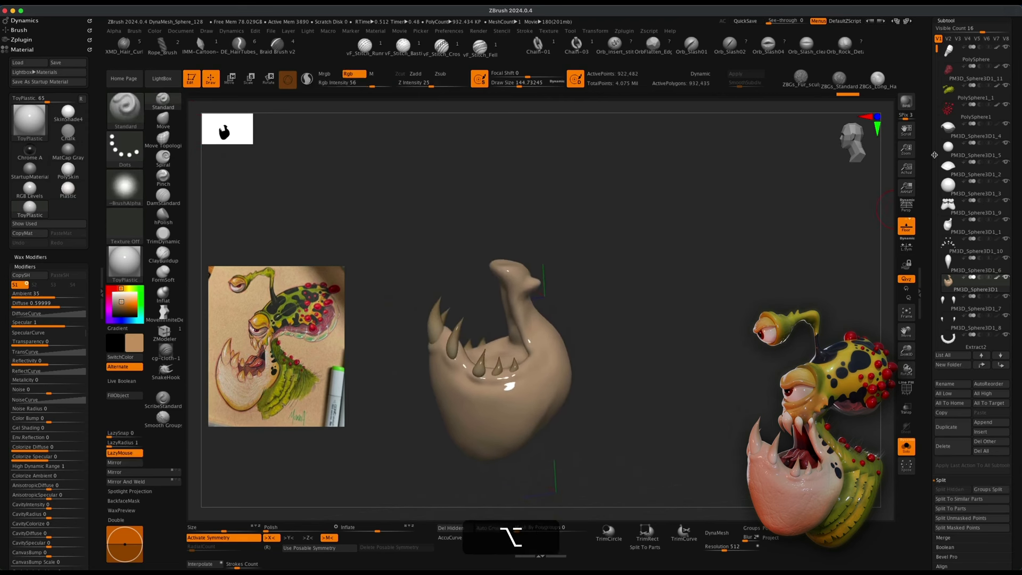
{"action": "left_click_drag", "start_coordinate": [819, 301], "coordinate": [785, 343]}
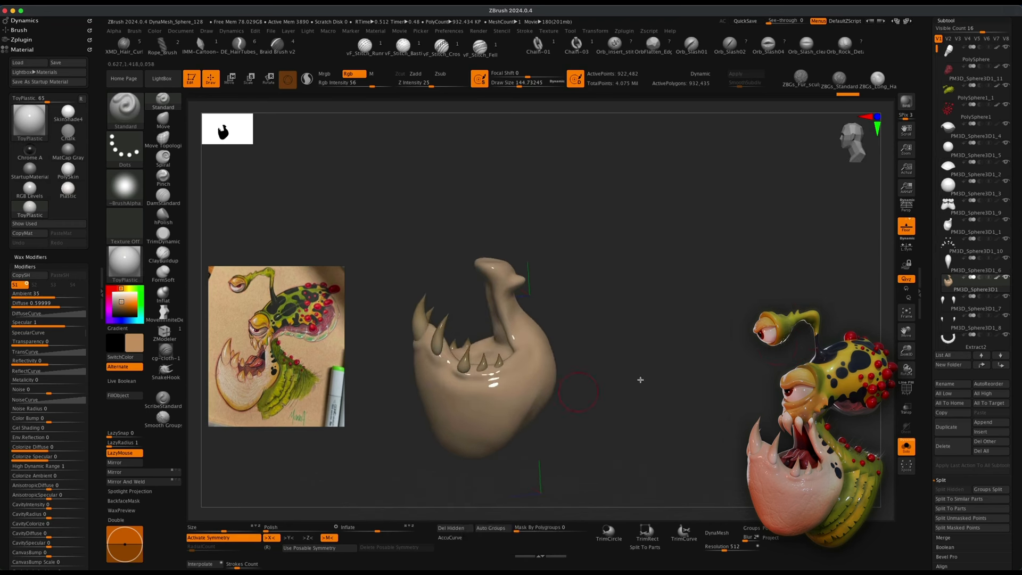
{"action": "left_click_drag", "start_coordinate": [686, 369], "coordinate": [381, 399]}
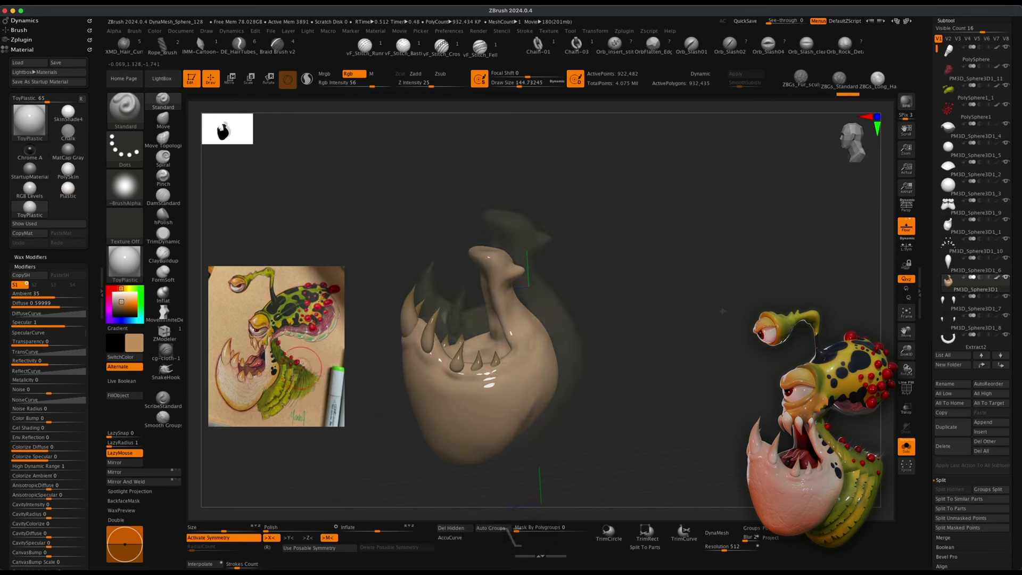
Orbit around the full creature to examine its colouring.
{"action": "mouse_move", "coordinate": [698, 319]}
{"action": "left_mouse_down", "text": "alt"}
{"action": "mouse_move", "coordinate": [719, 313]}
{"action": "mouse_move", "coordinate": [689, 326]}
{"action": "left_mouse_up", "text": "alt"}
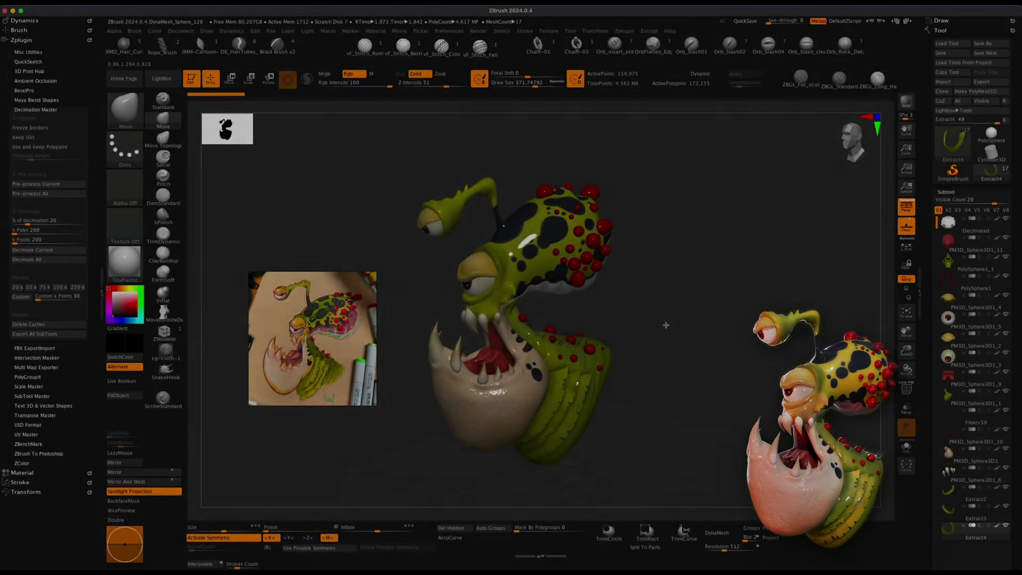
{"action": "mouse_move", "coordinate": [664, 322]}
{"action": "left_mouse_down"}
{"action": "mouse_move", "coordinate": [717, 330]}
{"action": "mouse_move", "coordinate": [657, 325]}
{"action": "mouse_move", "coordinate": [611, 361]}
{"action": "left_mouse_up"}
{"action": "left_click_drag", "start_coordinate": [693, 365], "coordinate": [658, 379]}
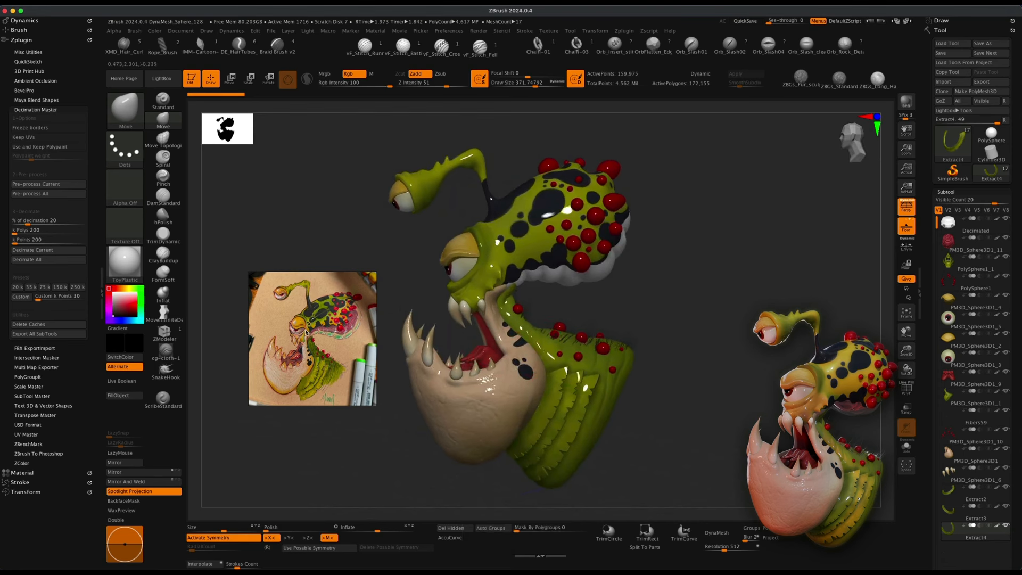
{"action": "left_click_drag", "start_coordinate": [683, 323], "coordinate": [689, 335]}
{"action": "key", "text": "shift+r"}
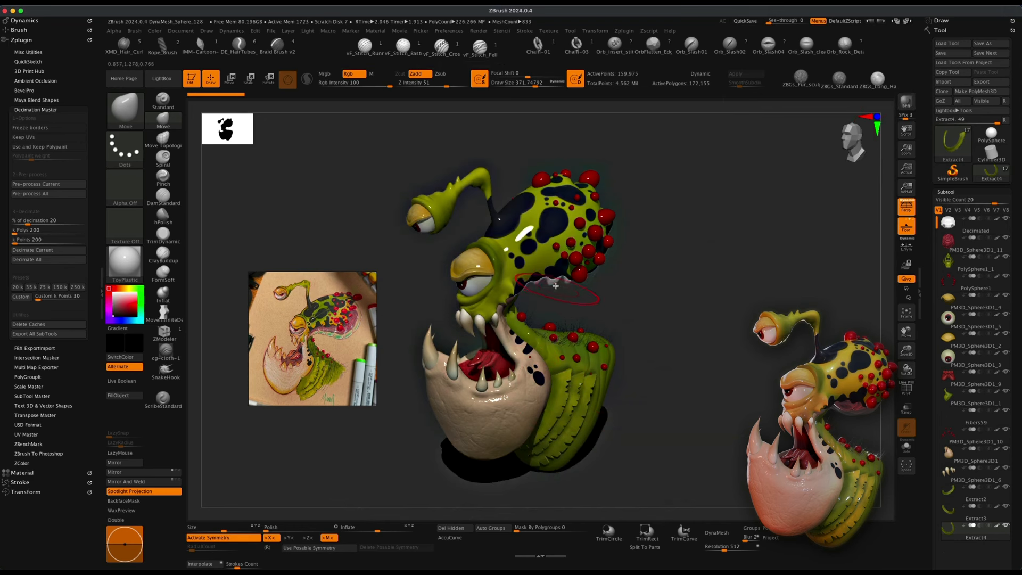
{"action": "left_click_drag", "start_coordinate": [702, 333], "coordinate": [612, 228]}
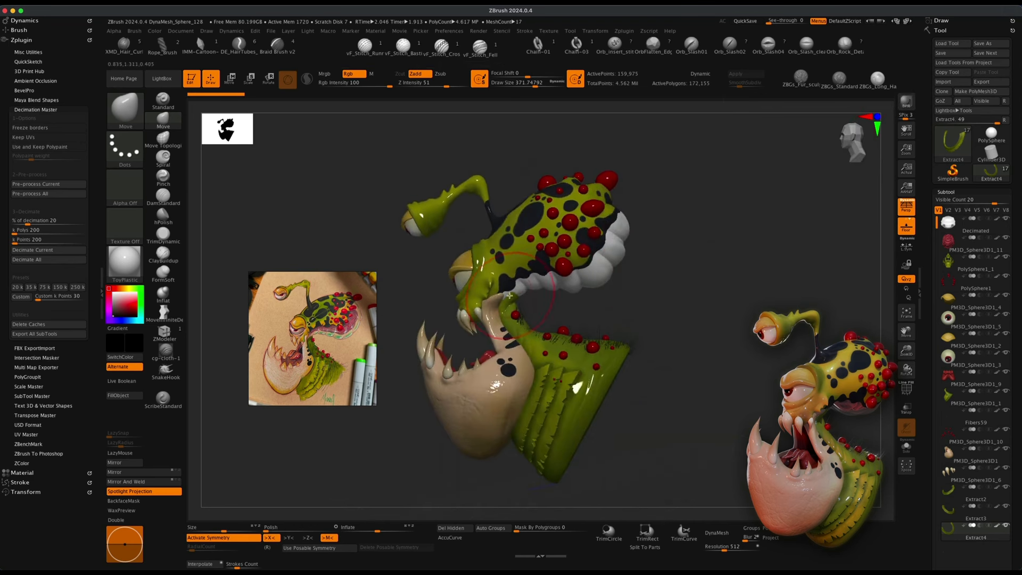
{"action": "left_click_drag", "start_coordinate": [743, 295], "coordinate": [696, 294]}
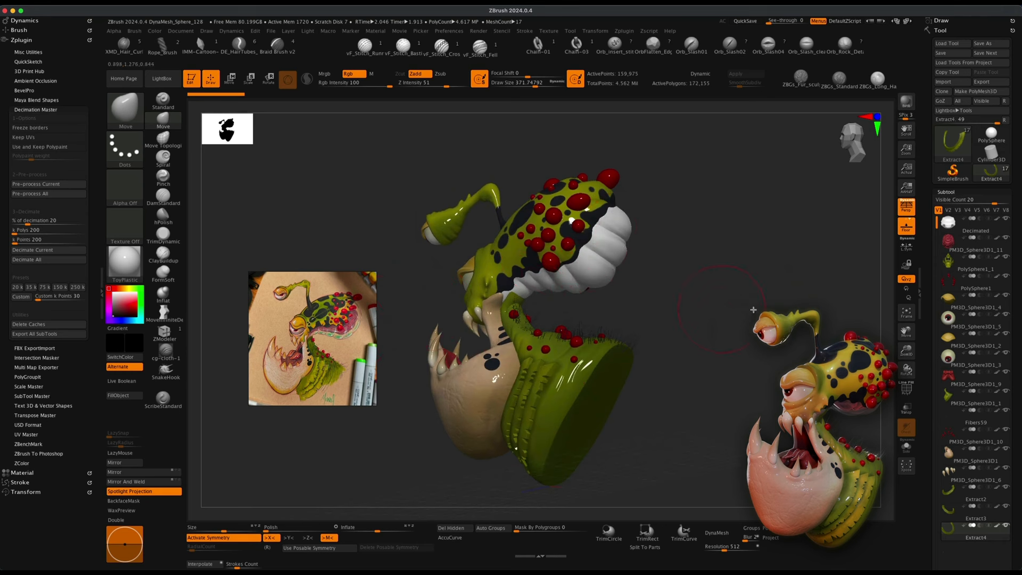
Hide the outer head subtool to inspect the brain inside, then show the head subtool again.
{"action": "left_click", "coordinate": [1006, 219]}
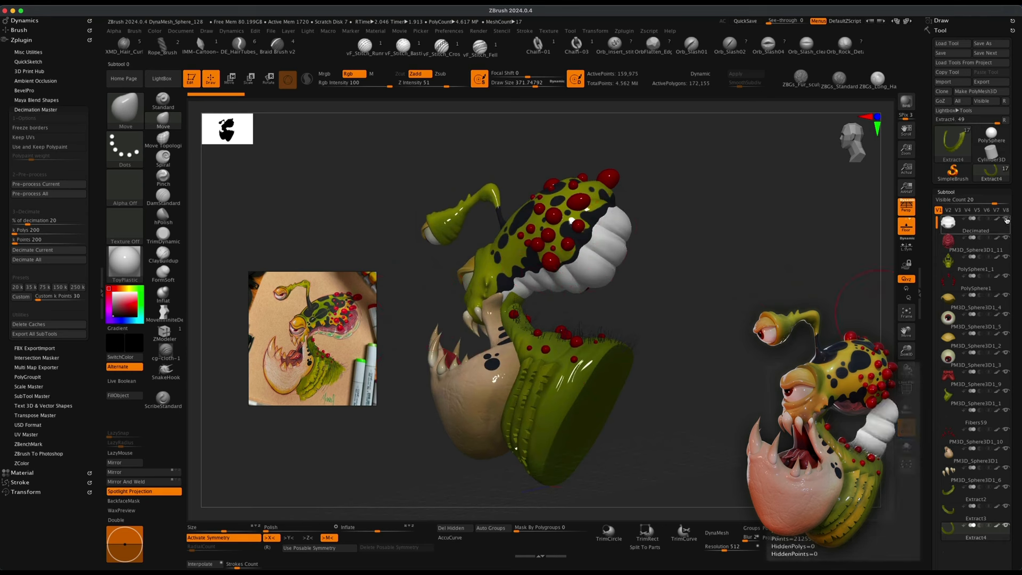
{"action": "left_click", "coordinate": [1006, 219]}
{"action": "left_click_drag", "start_coordinate": [705, 303], "coordinate": [915, 268]}
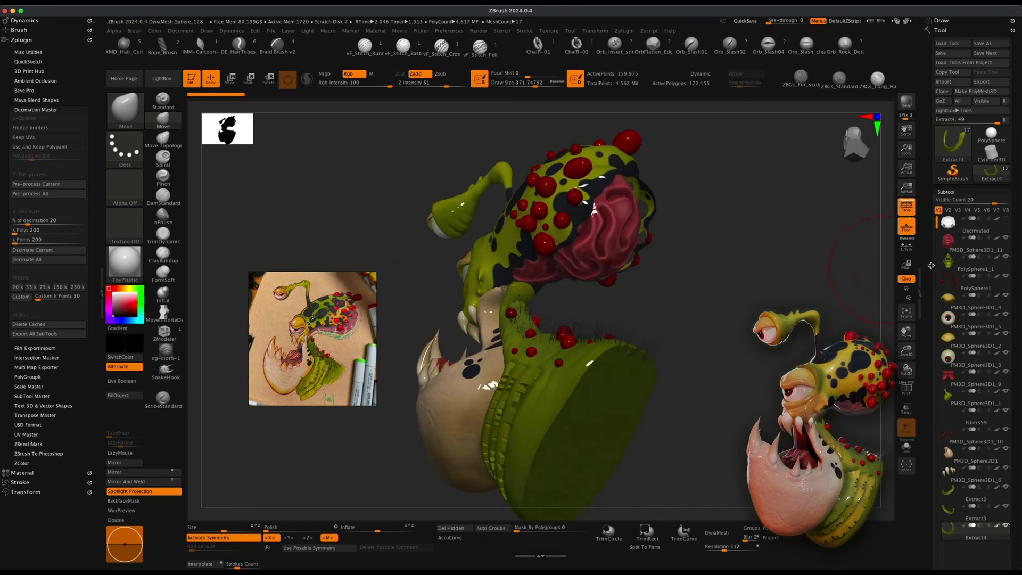
{"action": "left_click_drag", "start_coordinate": [725, 299], "coordinate": [603, 214]}
{"action": "left_click_drag", "start_coordinate": [694, 274], "coordinate": [573, 216]}
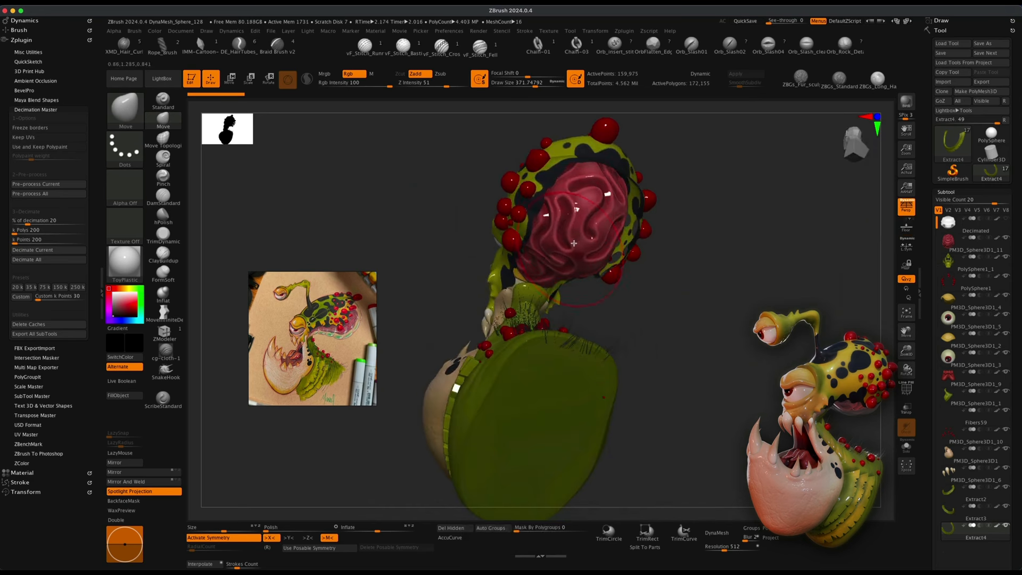
{"action": "left_click_drag", "start_coordinate": [691, 235], "coordinate": [568, 205]}
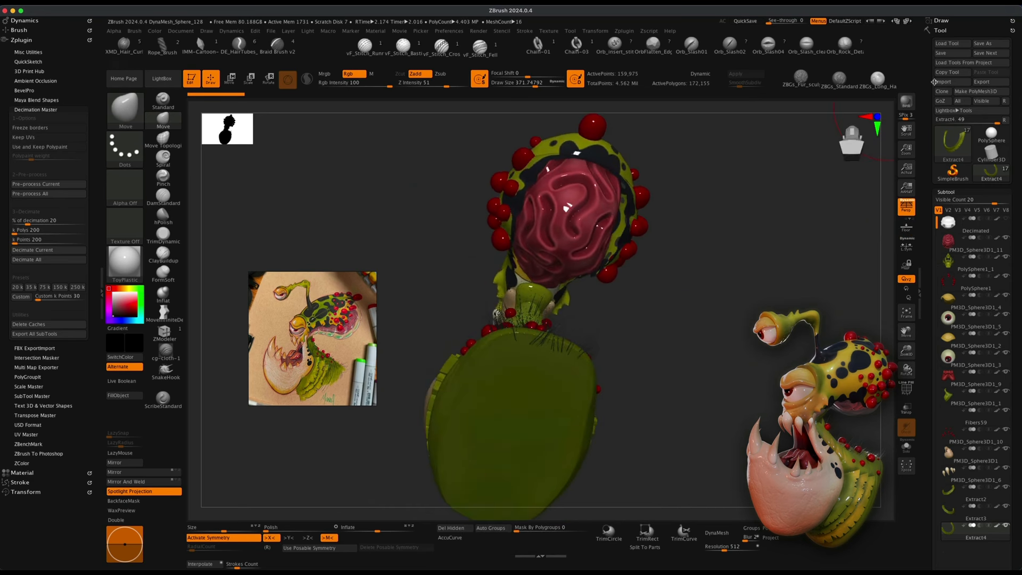
{"action": "key", "text": "shift+r"}
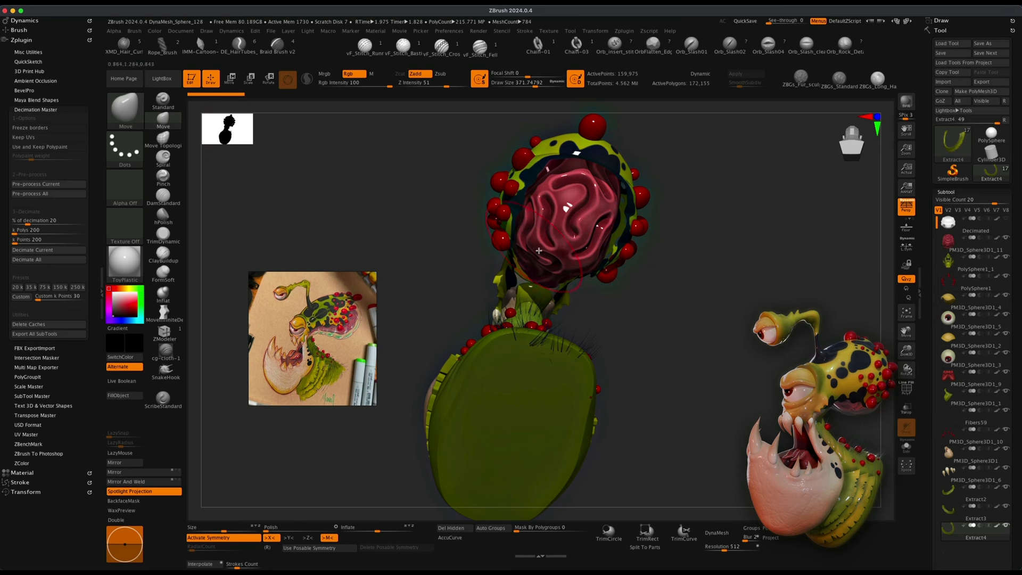
{"action": "left_click_drag", "start_coordinate": [646, 299], "coordinate": [705, 301]}
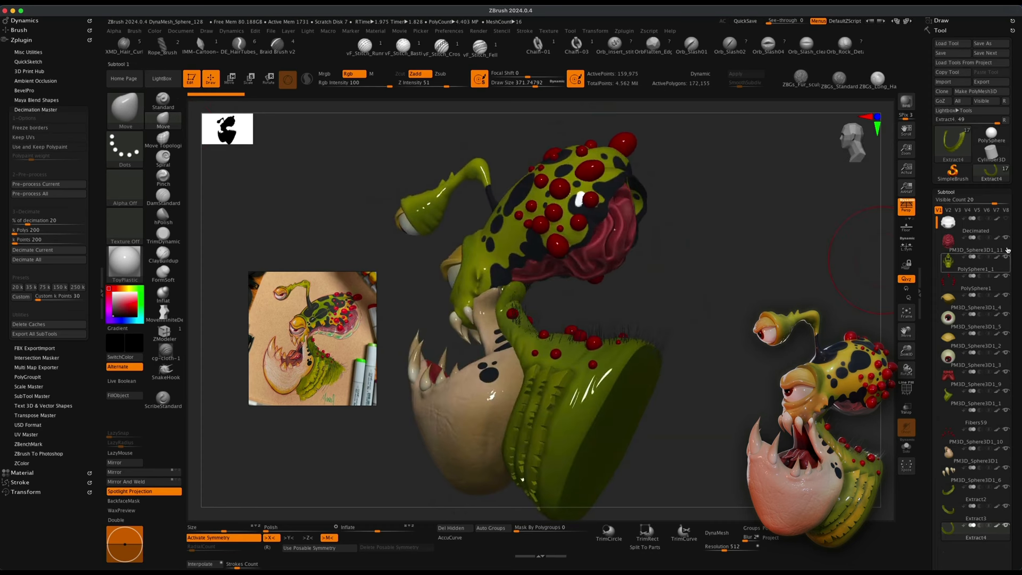
{"action": "left_click", "coordinate": [1006, 220]}
Orbit the model and zoom into the reference image to compare the jaw colours.
{"action": "left_click_drag", "start_coordinate": [828, 294], "coordinate": [687, 325]}
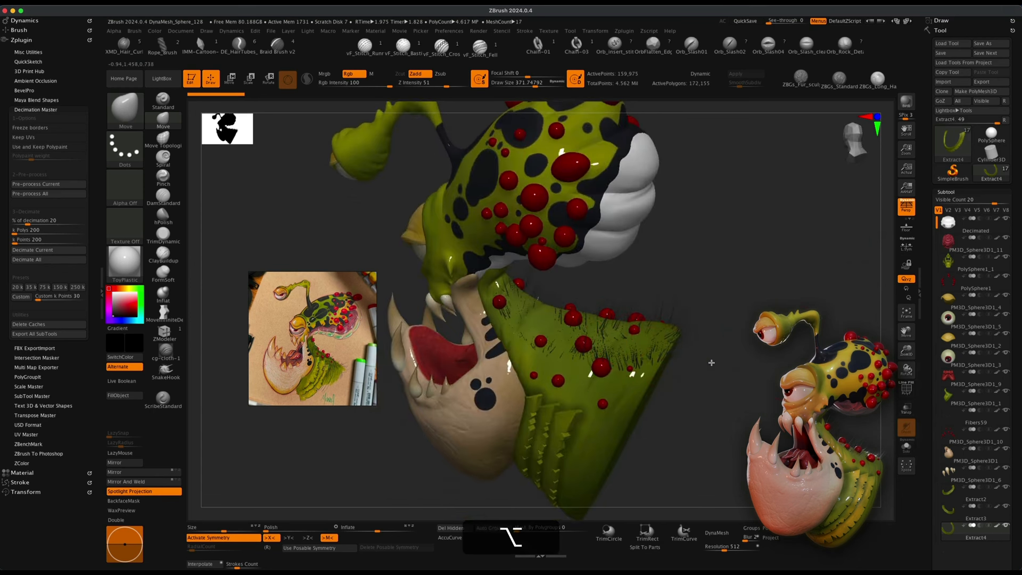
{"action": "left_click_drag", "start_coordinate": [710, 362], "coordinate": [710, 387], "text": "alt"}
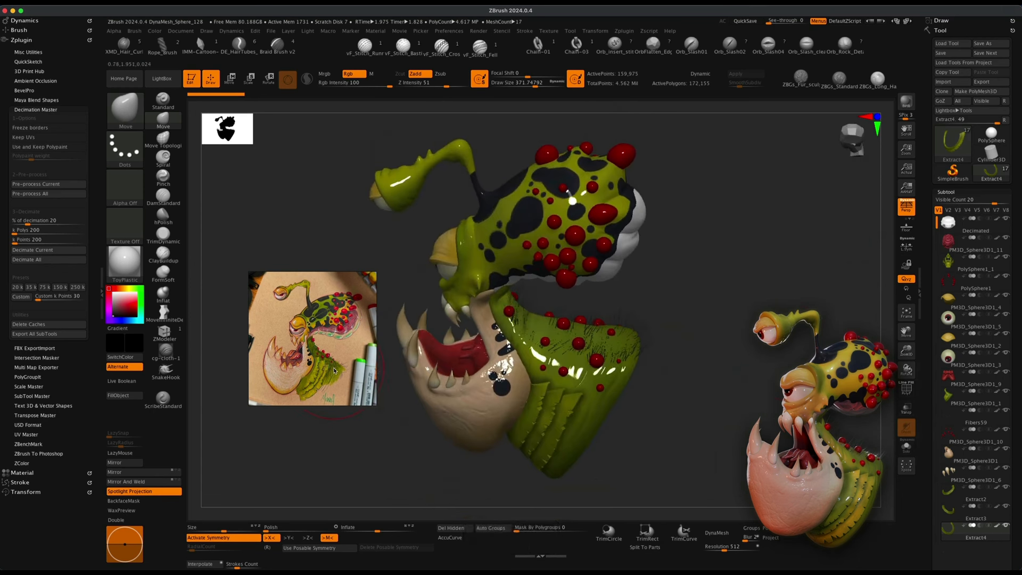
{"action": "scroll", "coordinate": [334, 369], "scroll_direction": "up", "scroll_amount": 5}
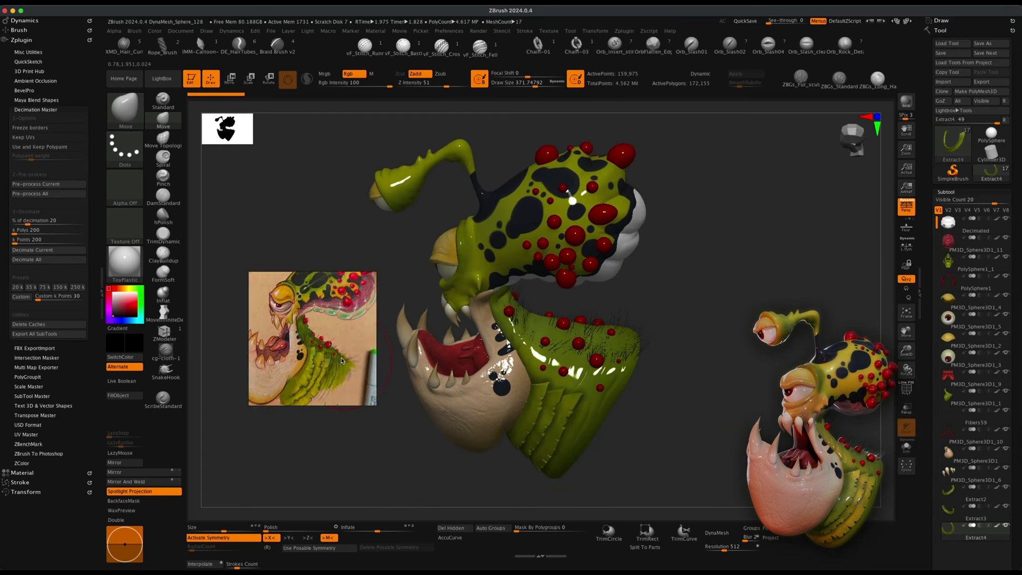
{"action": "left_click_drag", "start_coordinate": [737, 338], "coordinate": [766, 326]}
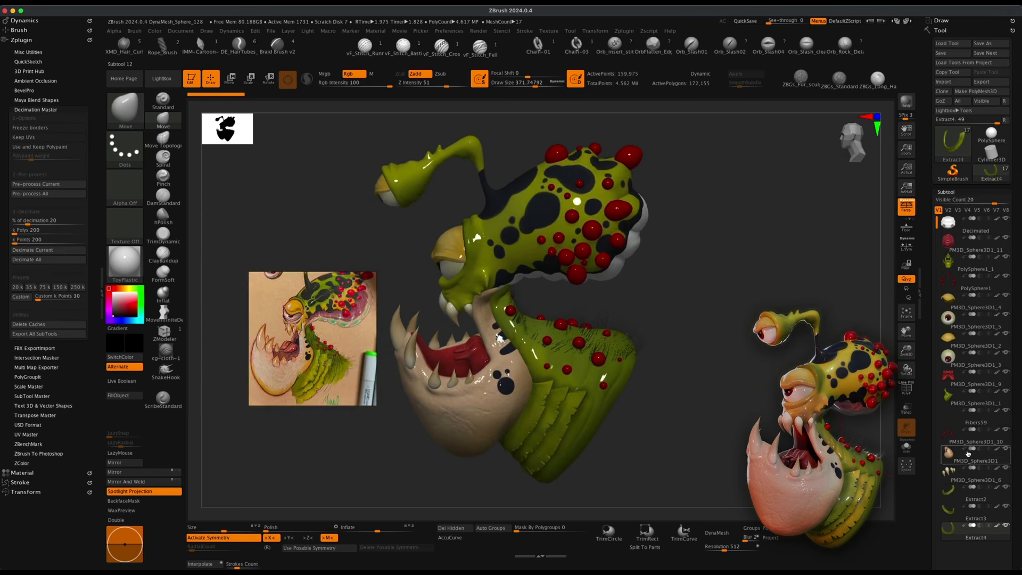
{"action": "left_click_drag", "start_coordinate": [721, 374], "coordinate": [722, 364]}
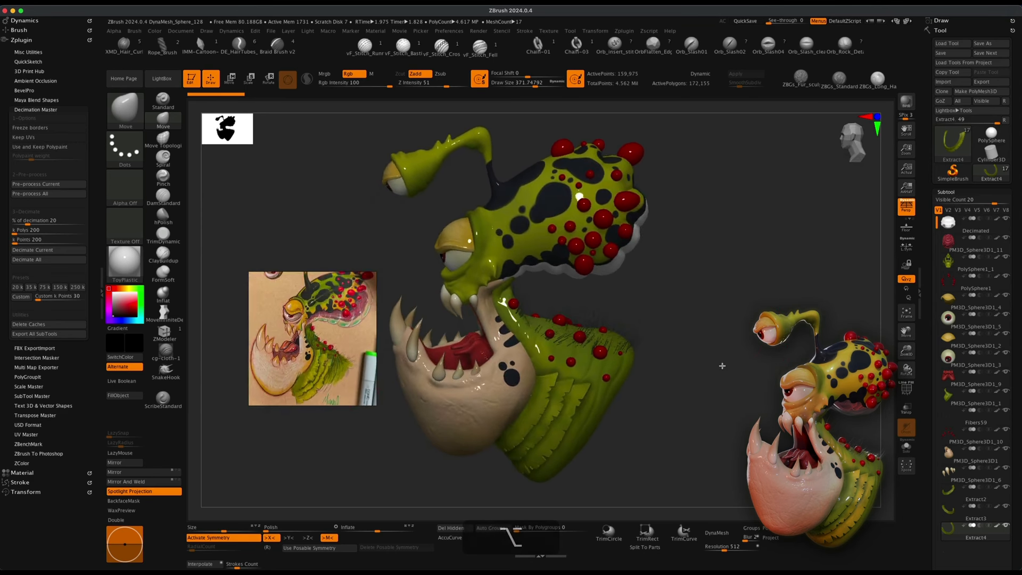
Toggle the subtools' visibility and set the main colour to white.
{"action": "left_click", "coordinate": [998, 334]}
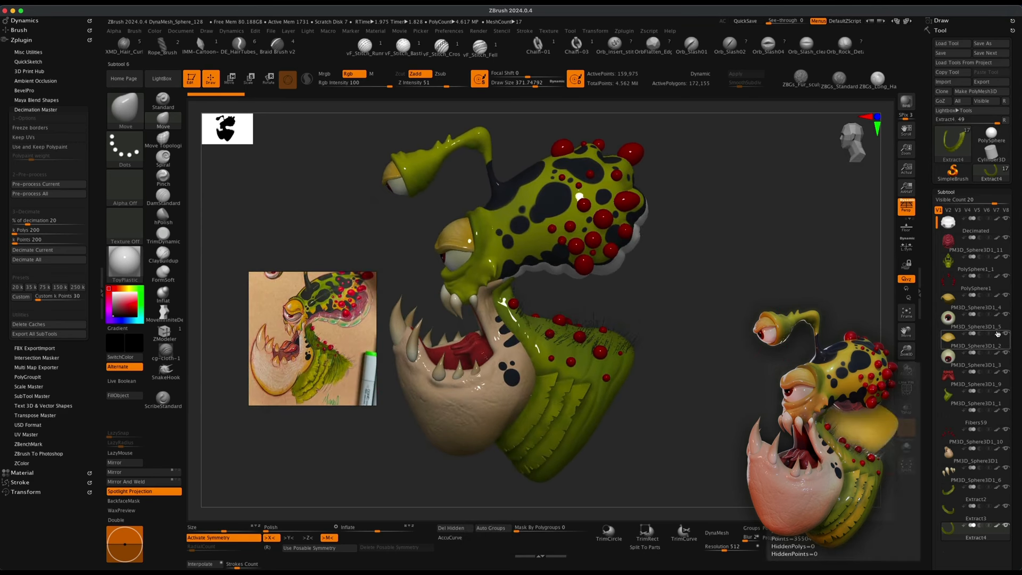
{"action": "left_click", "coordinate": [998, 335], "text": "shift"}
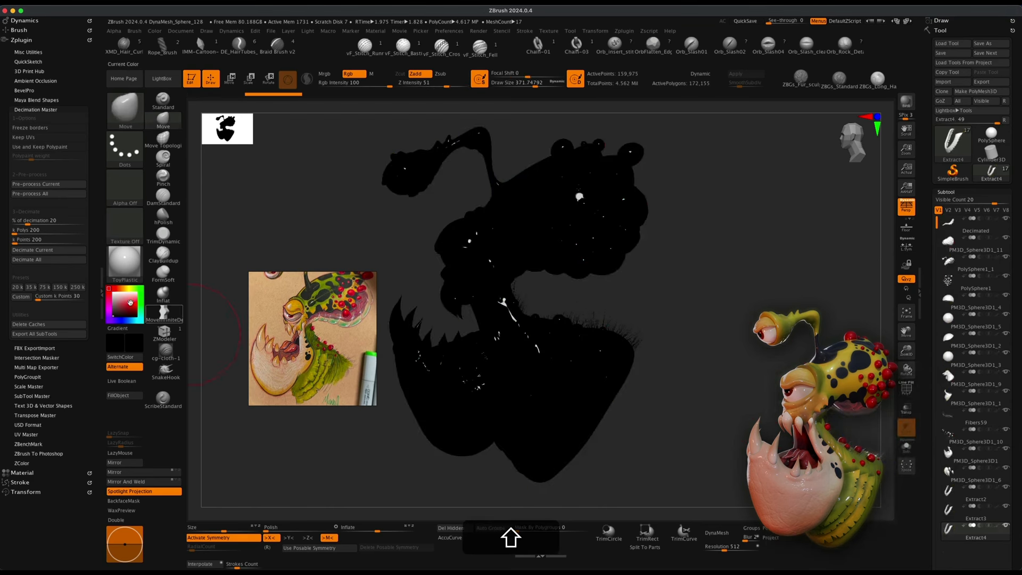
{"action": "left_click_drag", "start_coordinate": [116, 295], "coordinate": [110, 288]}
{"action": "left_click_drag", "start_coordinate": [716, 388], "coordinate": [697, 372]}
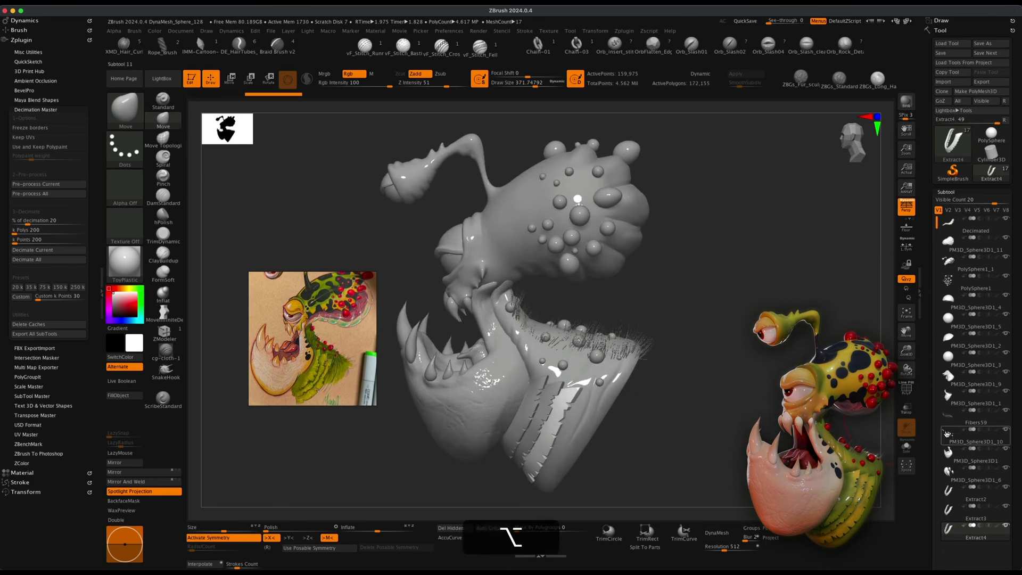
Toggle the Fibers59 subtool's visibility and select the jaw subtool on the model.
{"action": "left_click", "coordinate": [966, 418]}
{"action": "left_click", "coordinate": [1005, 411]}
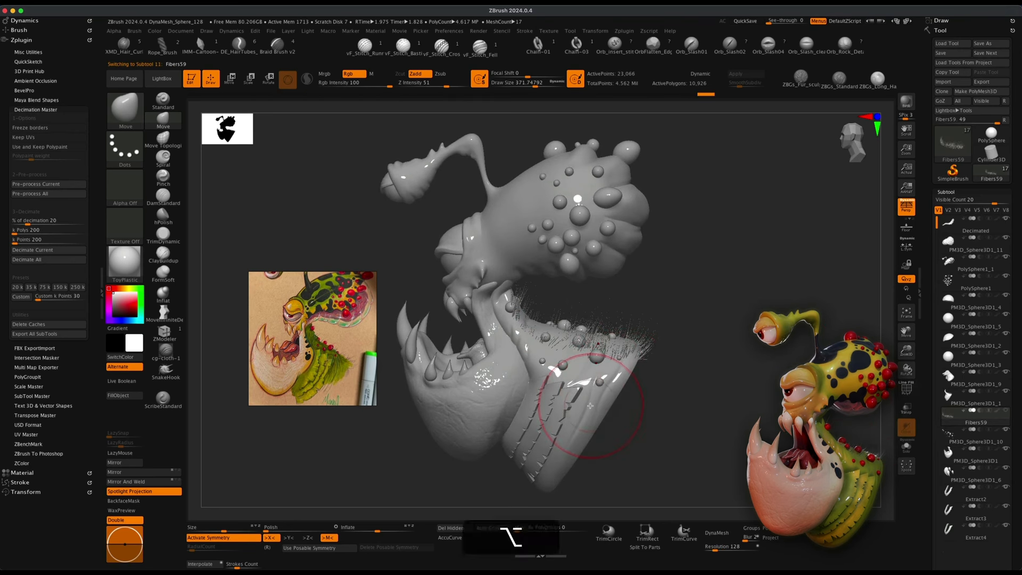
{"action": "left_click", "coordinate": [573, 362], "text": "alt"}
Isolate the jaw subtool with Solo mode.
{"action": "left_click_drag", "start_coordinate": [677, 380], "coordinate": [633, 361]}
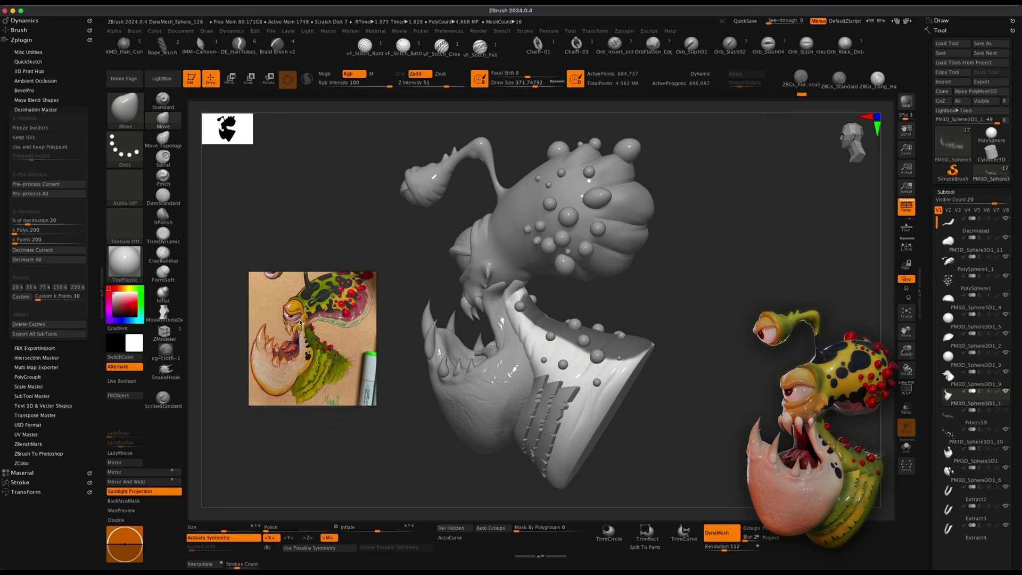
{"action": "mouse_move", "coordinate": [684, 389]}
{"action": "left_mouse_down"}
{"action": "mouse_move", "coordinate": [717, 407]}
{"action": "mouse_move", "coordinate": [703, 426]}
{"action": "left_mouse_up"}
{"action": "left_click", "coordinate": [906, 447]}
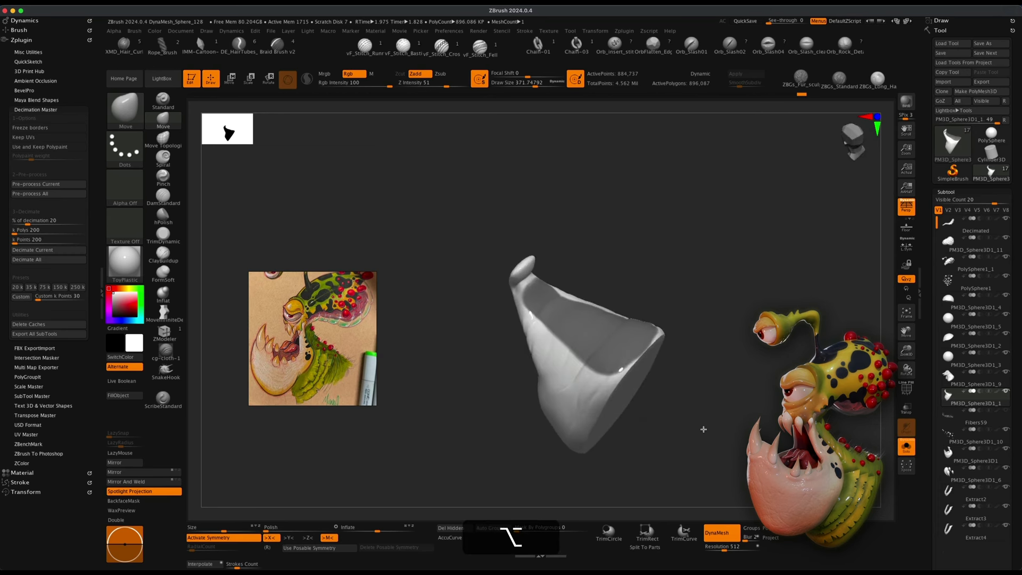
Open the FiberMesh fibre presets in Lightbox for the jaw subtool.
{"action": "mouse_move", "coordinate": [755, 382]}
{"action": "left_mouse_down"}
{"action": "mouse_move", "coordinate": [755, 399]}
{"action": "mouse_move", "coordinate": [761, 387]}
{"action": "left_mouse_up"}
{"action": "left_click_drag", "start_coordinate": [1018, 485], "coordinate": [1013, 341]}
{"action": "left_click", "coordinate": [951, 373]}
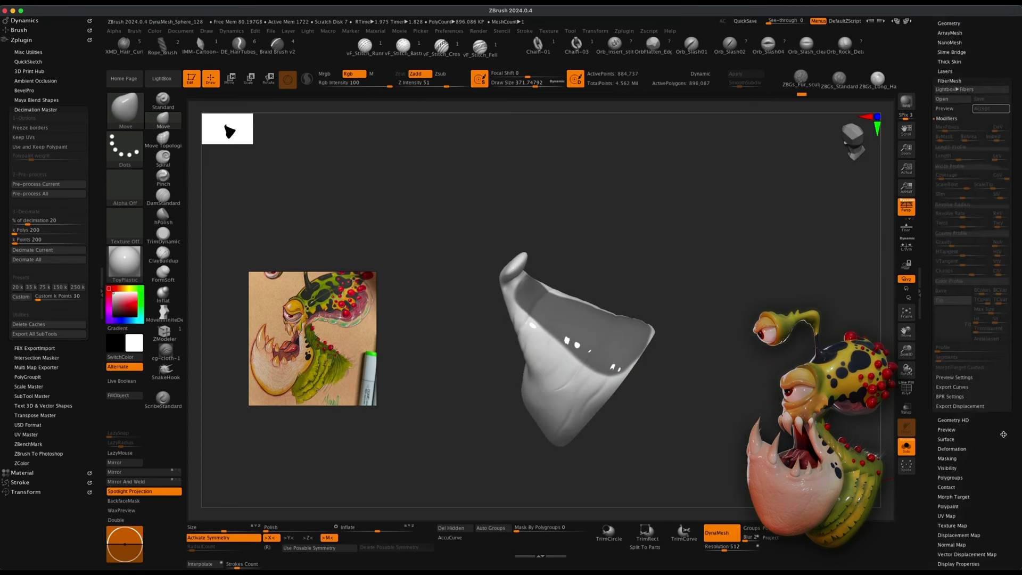
{"action": "left_click_drag", "start_coordinate": [1003, 434], "coordinate": [1000, 501]}
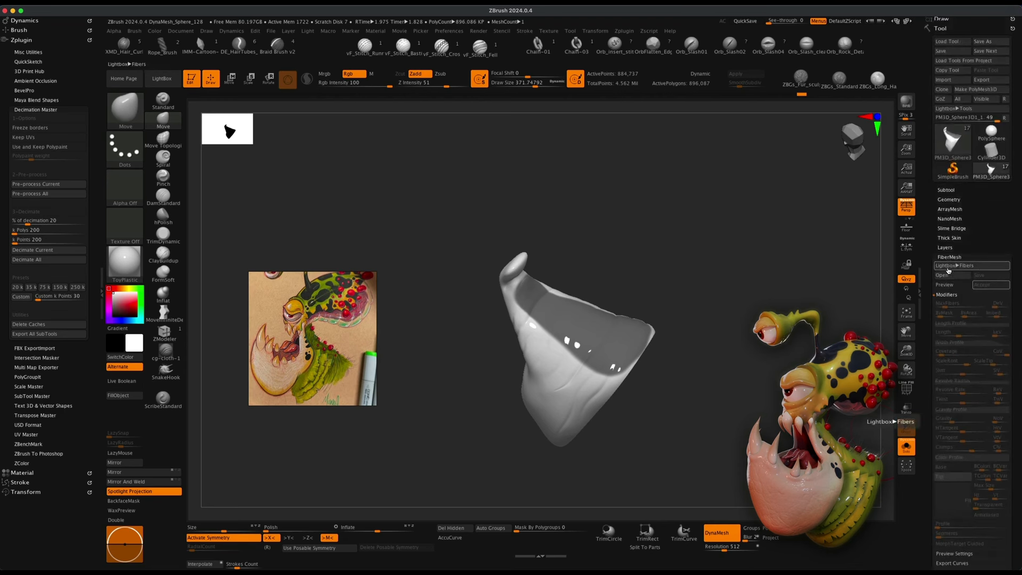
{"action": "left_click", "coordinate": [970, 268]}
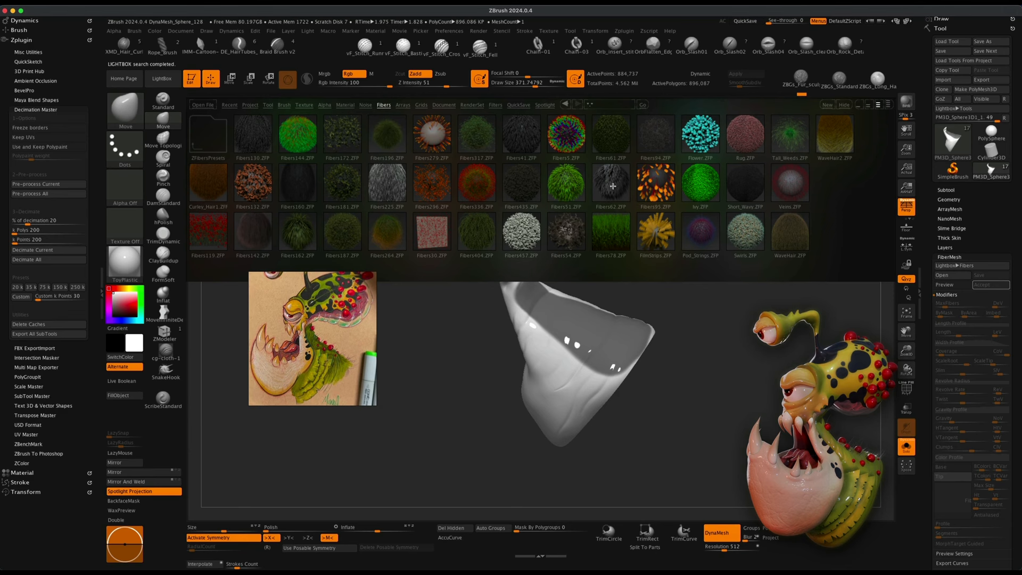
Load the Fibers62 FiberMesh preset as a fibre preview on the jaw subtool and close Lightbox.
{"action": "double_click", "coordinate": [614, 186]}
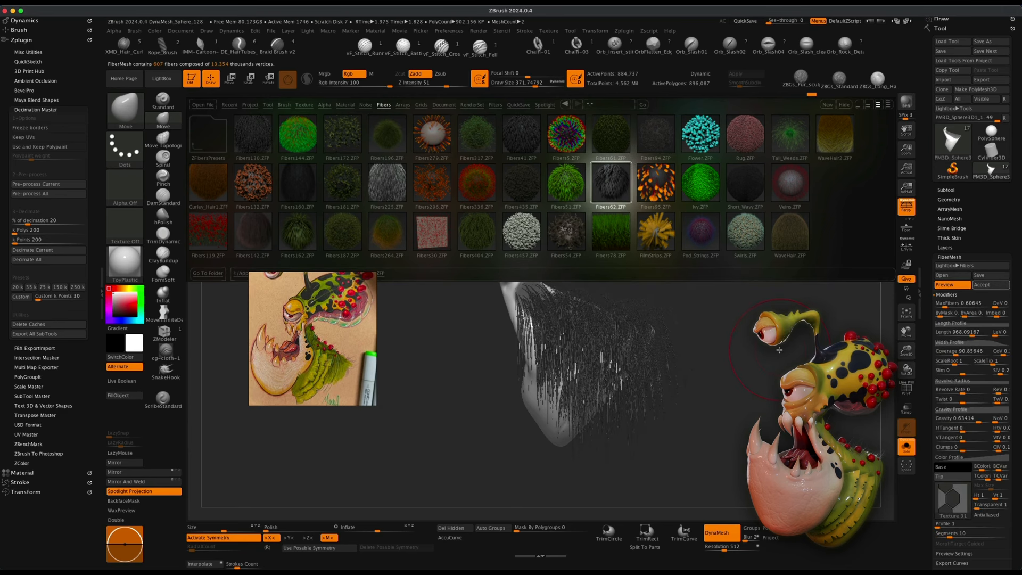
{"action": "key", "text": "comma"}
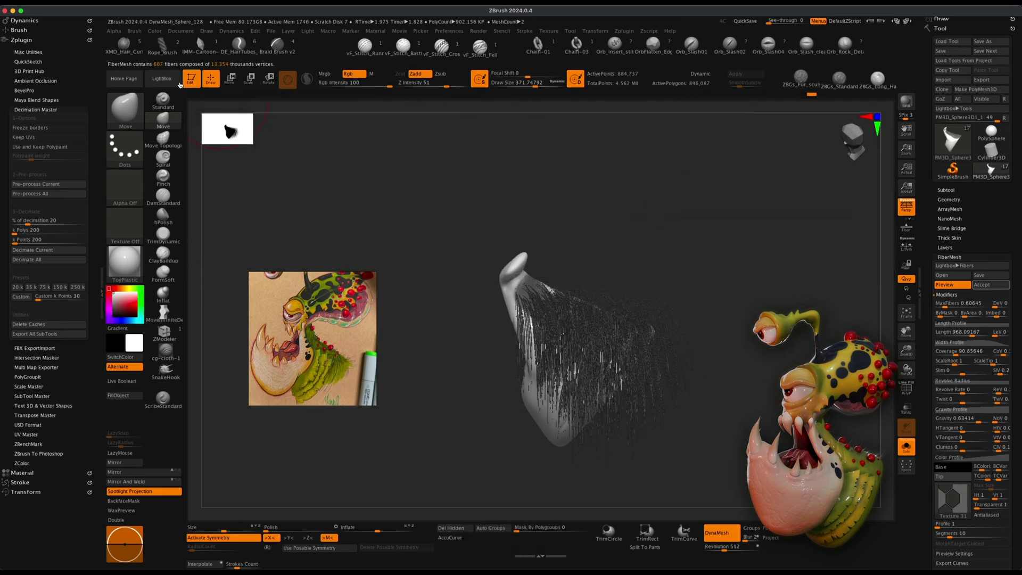
{"action": "left_click_drag", "start_coordinate": [762, 303], "coordinate": [762, 349]}
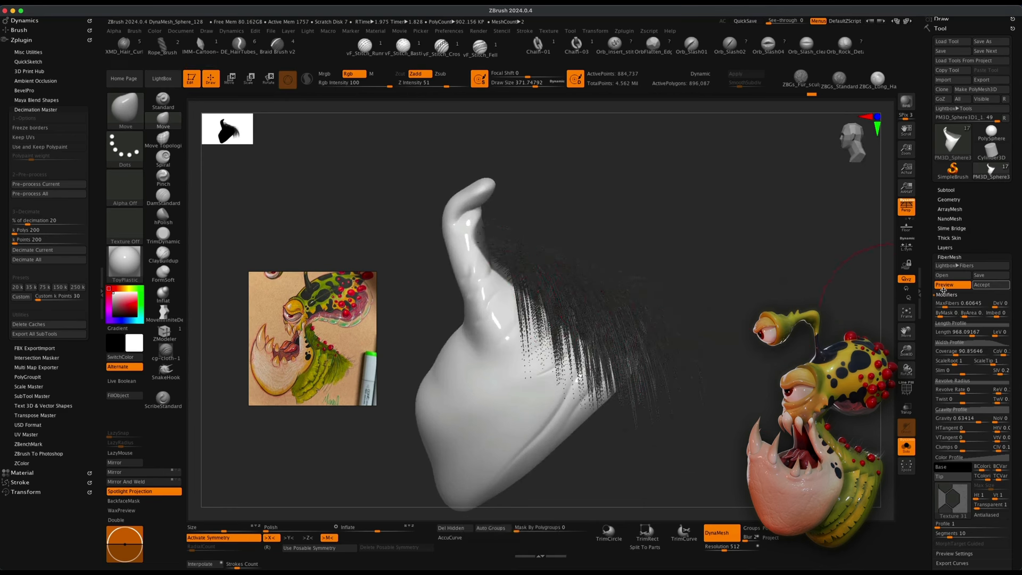
Lower the fibre coverage and set the fibres' gravity to 0.
{"action": "left_click_drag", "start_coordinate": [1015, 277], "coordinate": [1010, 252]}
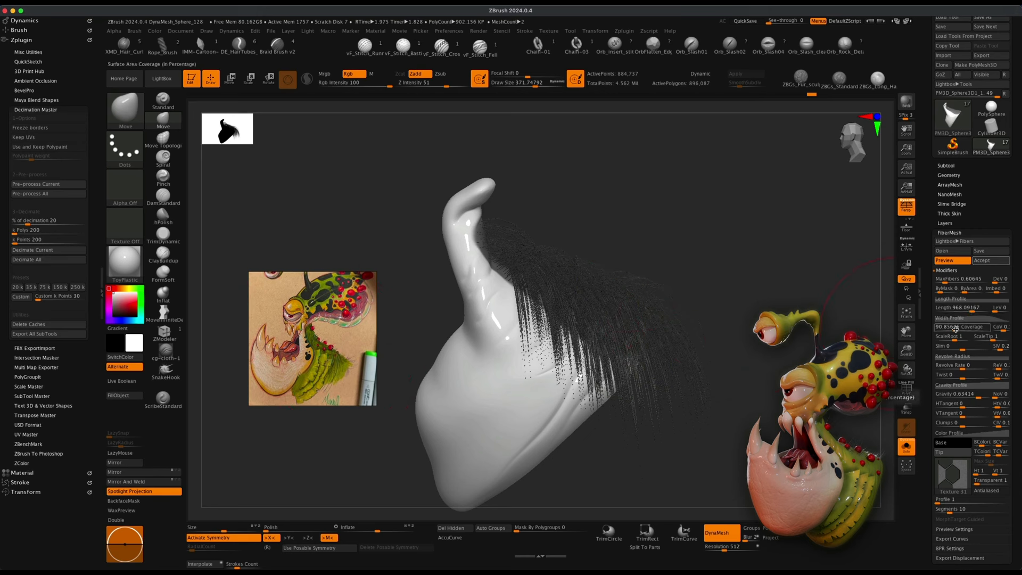
{"action": "left_click_drag", "start_coordinate": [971, 309], "coordinate": [949, 309]}
{"action": "left_click_drag", "start_coordinate": [732, 375], "coordinate": [713, 413], "text": "alt"}
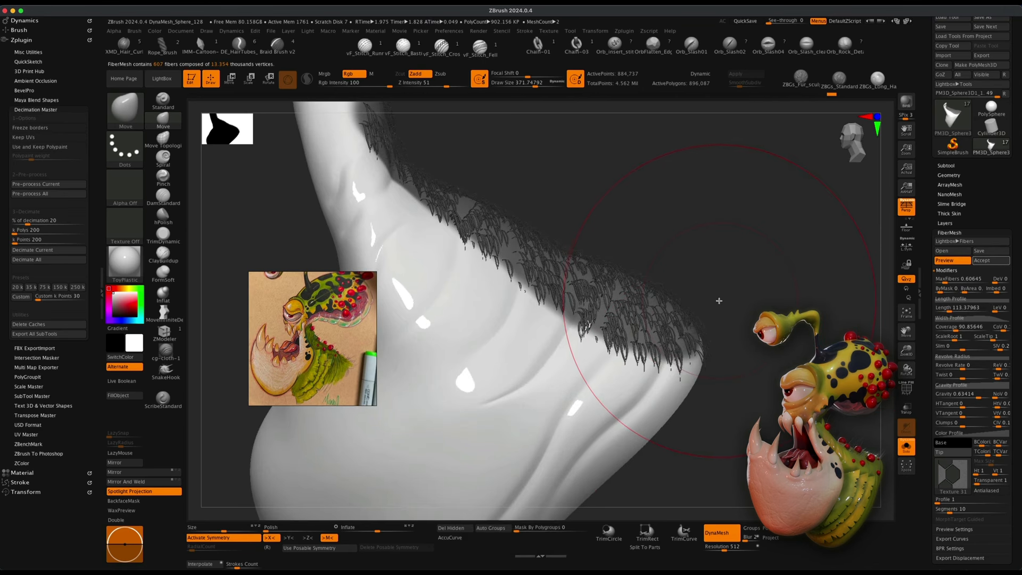
{"action": "left_click_drag", "start_coordinate": [718, 301], "coordinate": [707, 305]}
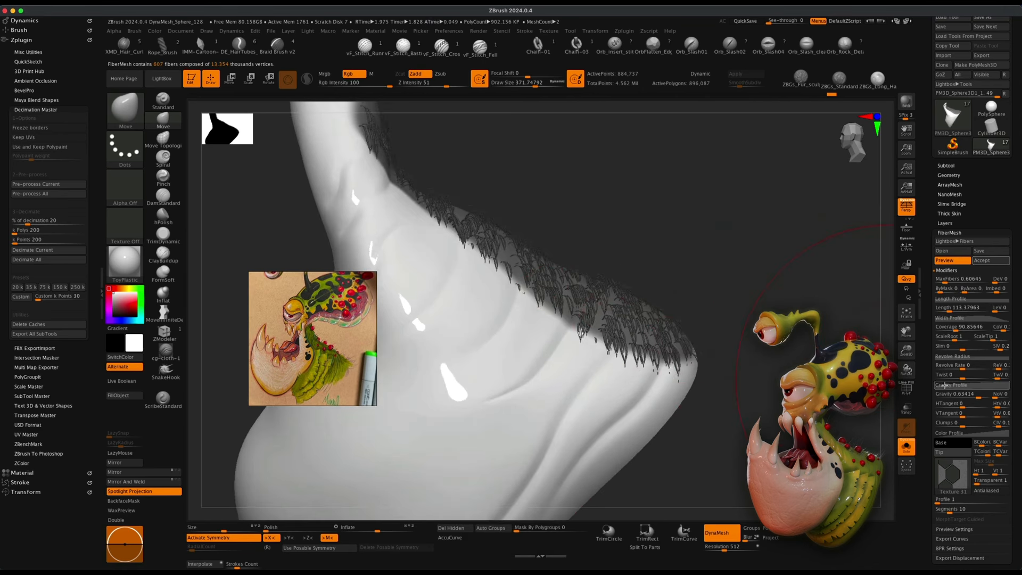
{"action": "left_click", "coordinate": [979, 397]}
{"action": "mouse_move", "coordinate": [979, 396]}
{"action": "left_mouse_down"}
{"action": "mouse_move", "coordinate": [951, 396]}
{"action": "mouse_move", "coordinate": [961, 396]}
{"action": "left_mouse_up"}
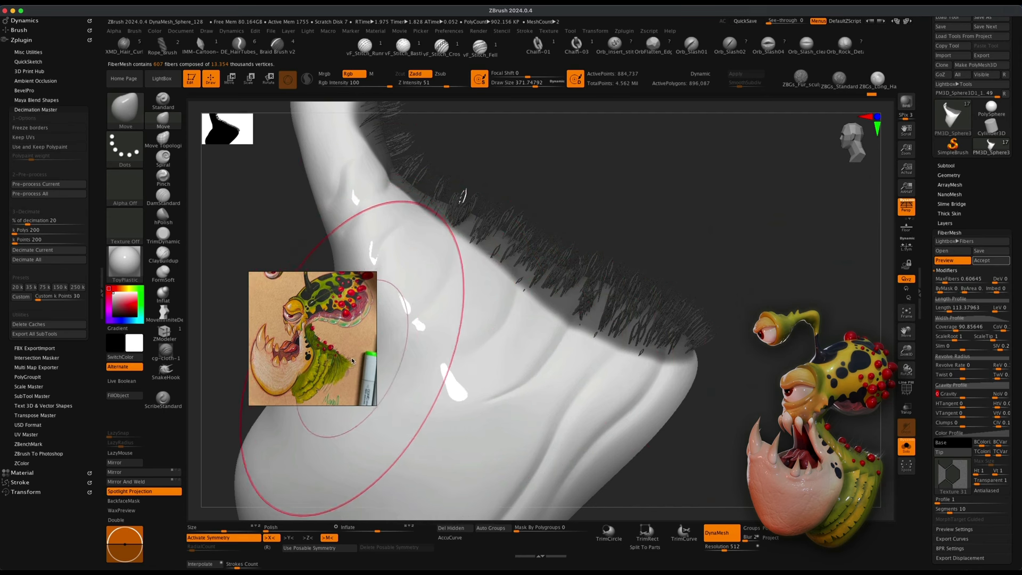
Set the fibre length to about 141.63 and raise the coverage to 274.66836.
{"action": "left_click", "coordinate": [950, 307]}
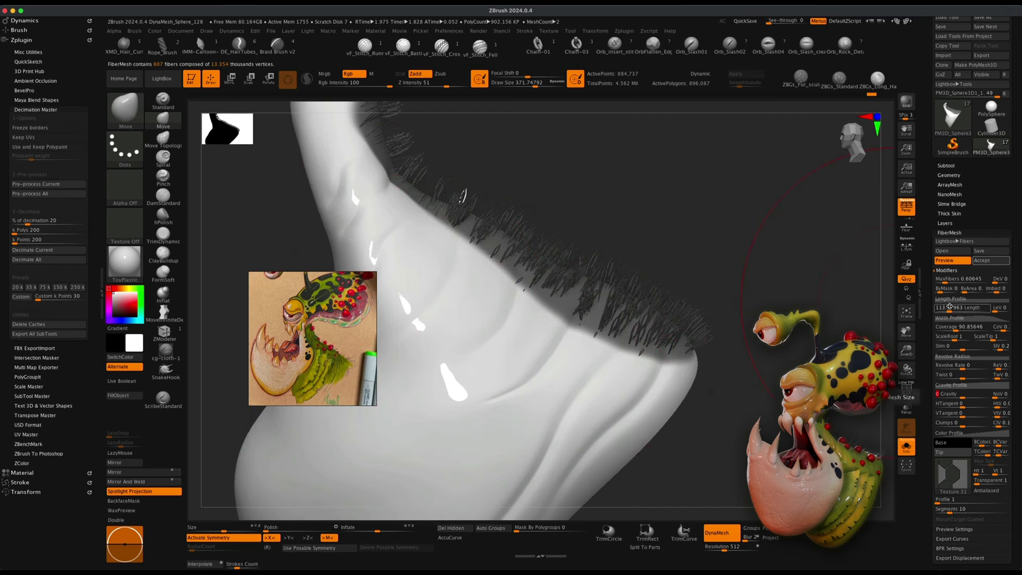
{"action": "left_click_drag", "start_coordinate": [949, 309], "coordinate": [951, 310]}
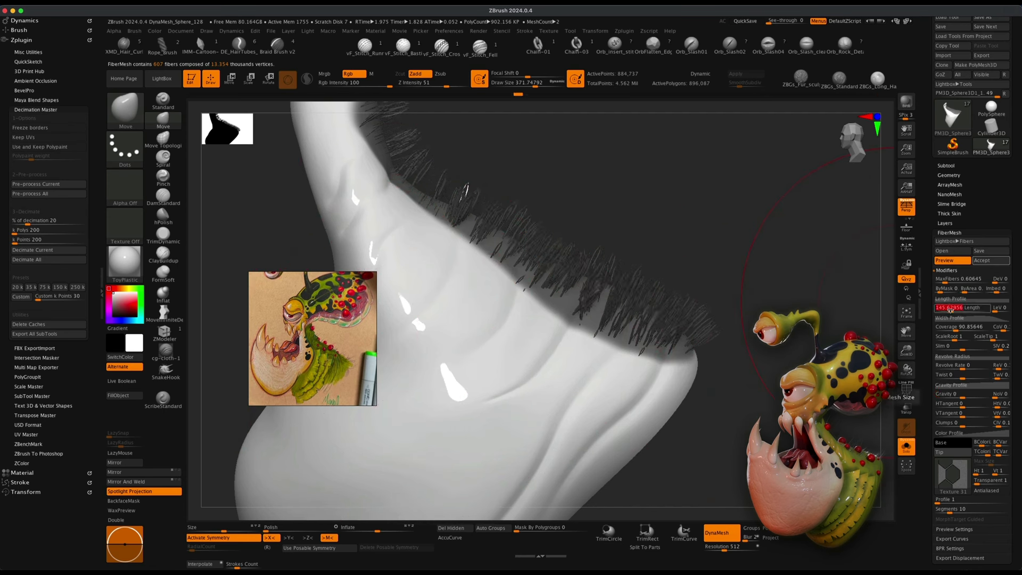
{"action": "left_click", "coordinate": [971, 331]}
{"action": "left_click", "coordinate": [956, 330]}
{"action": "left_click", "coordinate": [945, 328]}
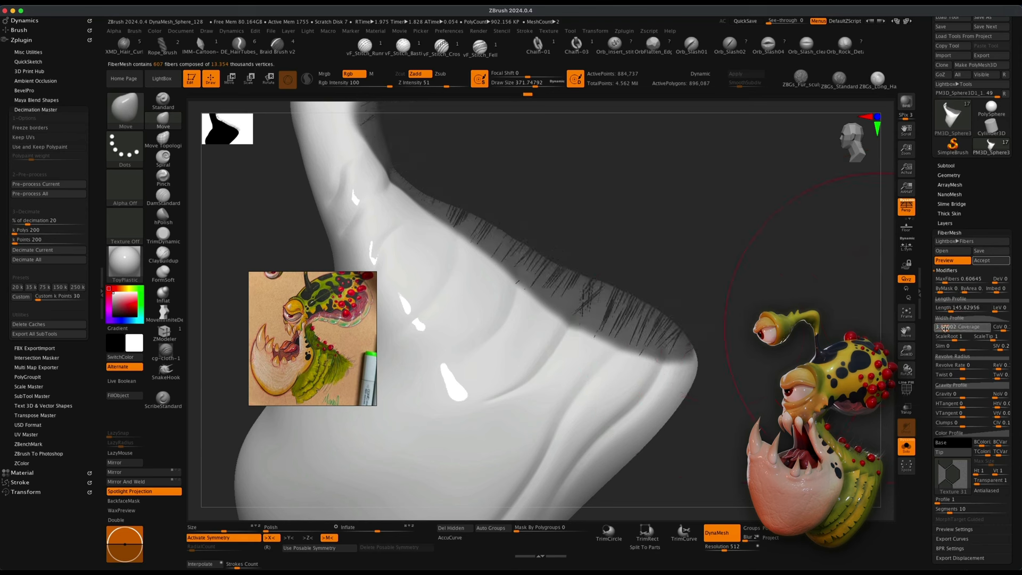
{"action": "left_click", "coordinate": [956, 327]}
{"action": "left_click", "coordinate": [956, 328]}
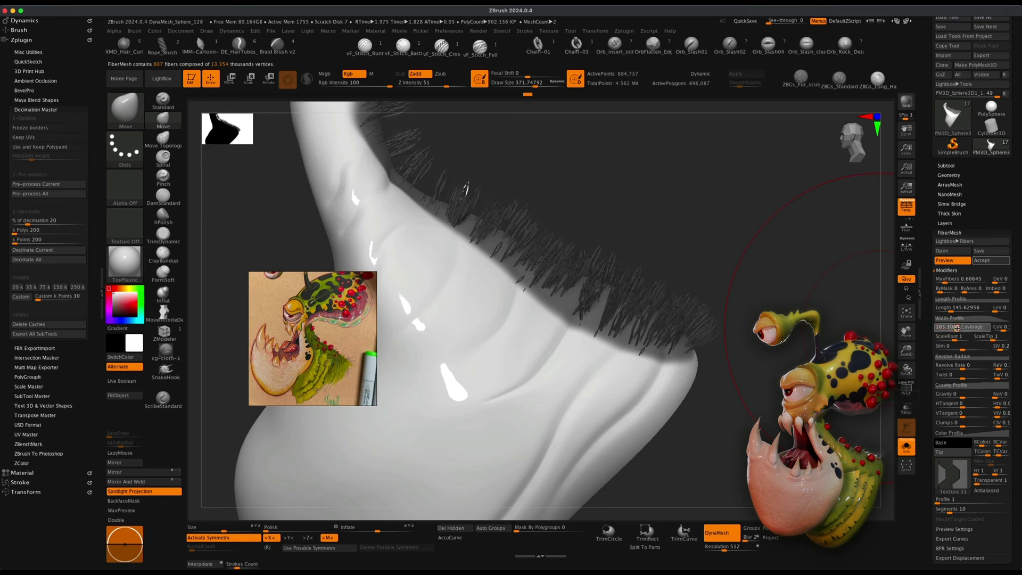
{"action": "mouse_move", "coordinate": [962, 328]}
{"action": "left_mouse_down"}
{"action": "mouse_move", "coordinate": [974, 330]}
{"action": "mouse_move", "coordinate": [963, 328]}
{"action": "left_mouse_up"}
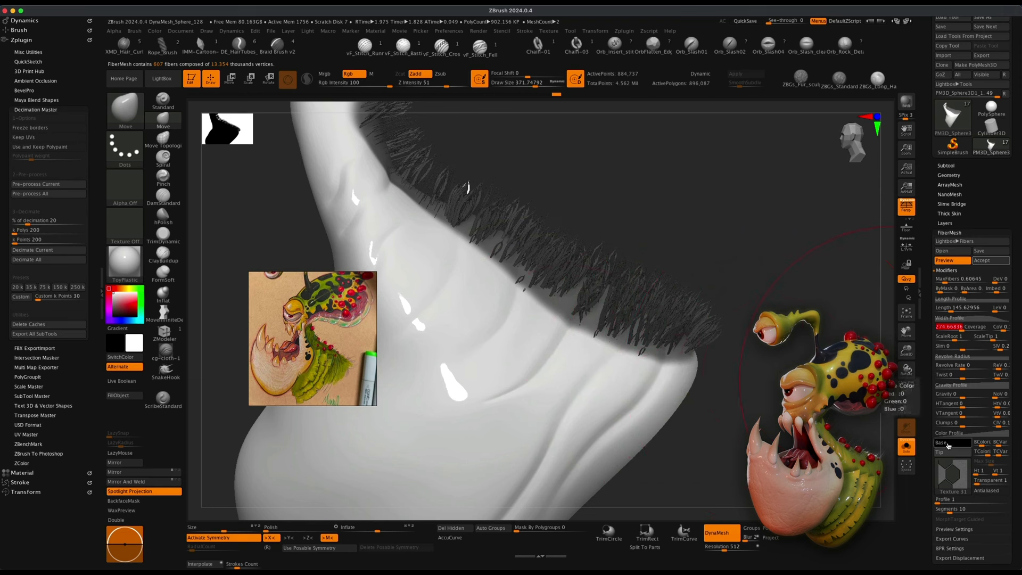
Pick new base and tip colours for the fibres from the colour picker.
{"action": "left_click", "coordinate": [948, 445]}
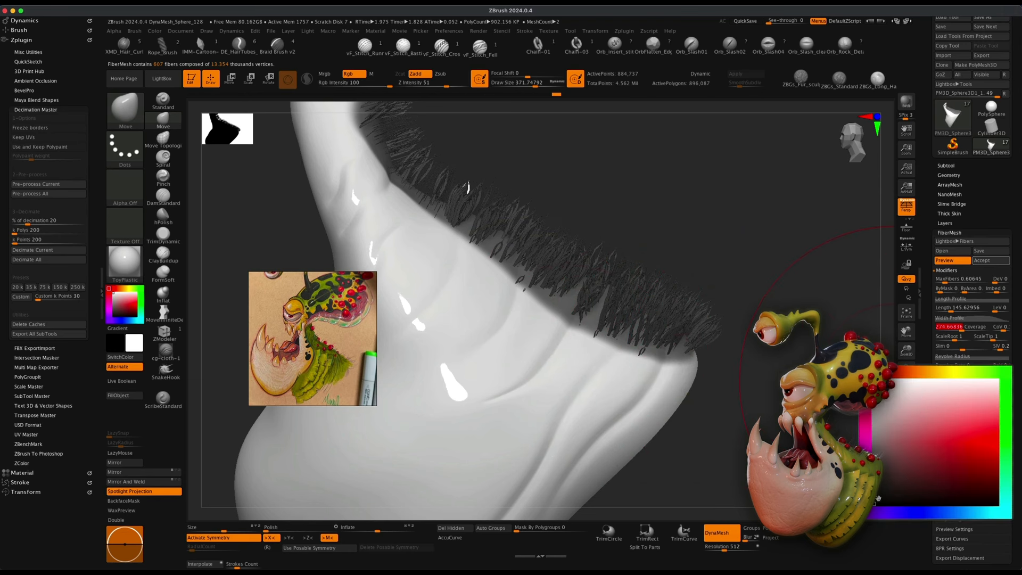
{"action": "left_click", "coordinate": [999, 377]}
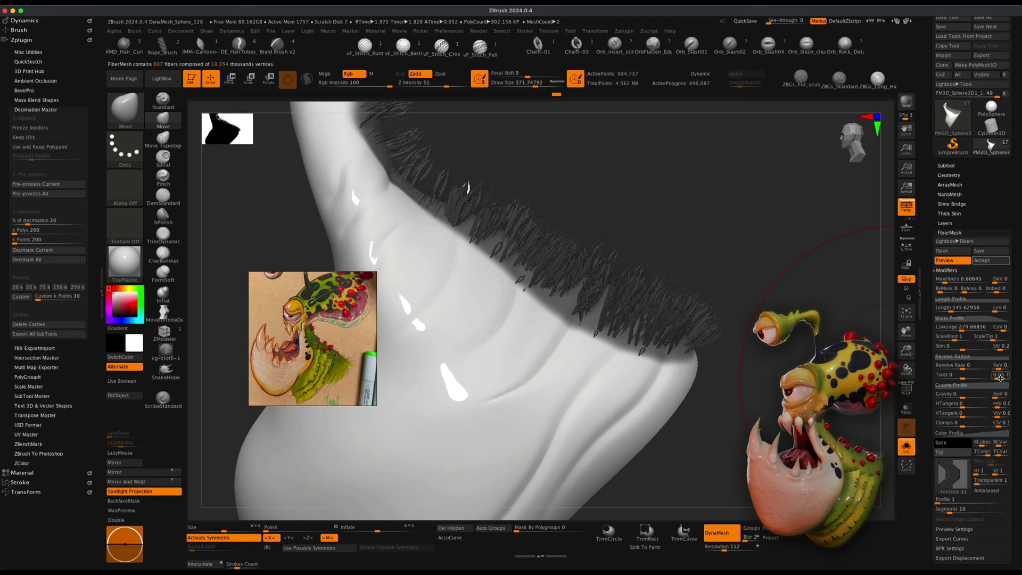
{"action": "left_click", "coordinate": [953, 452]}
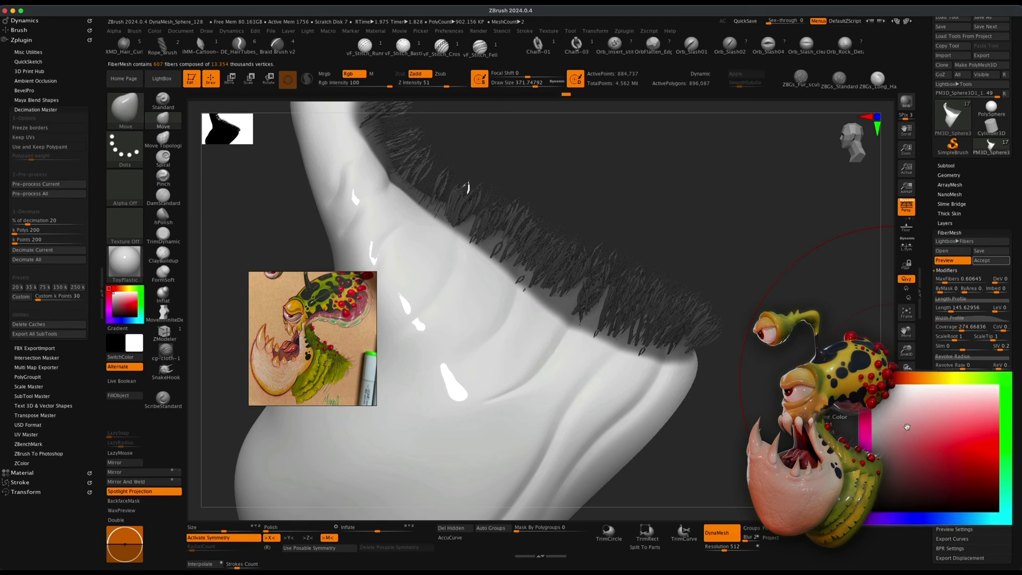
{"action": "left_click", "coordinate": [1000, 437]}
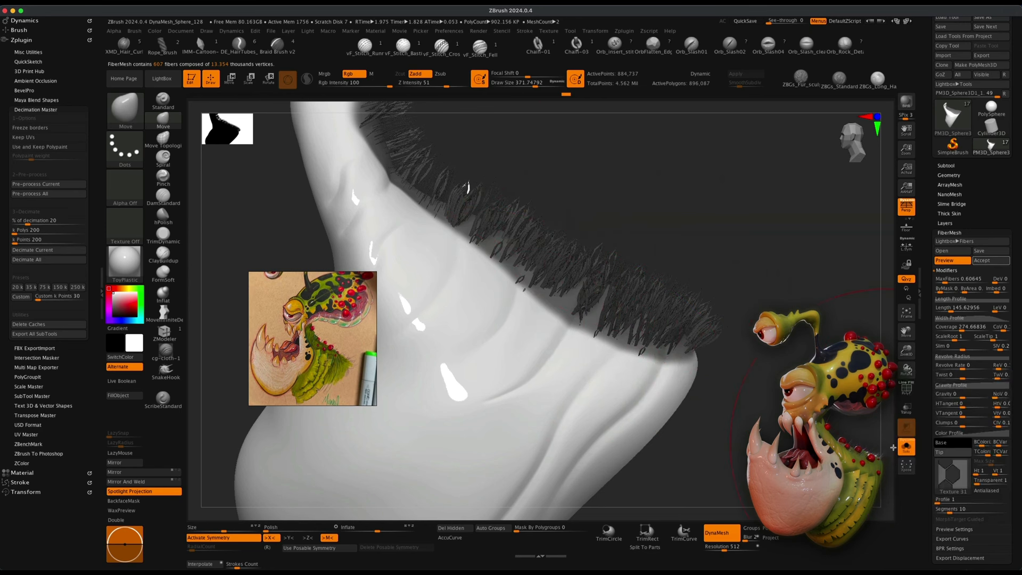
{"action": "left_click", "coordinate": [951, 472]}
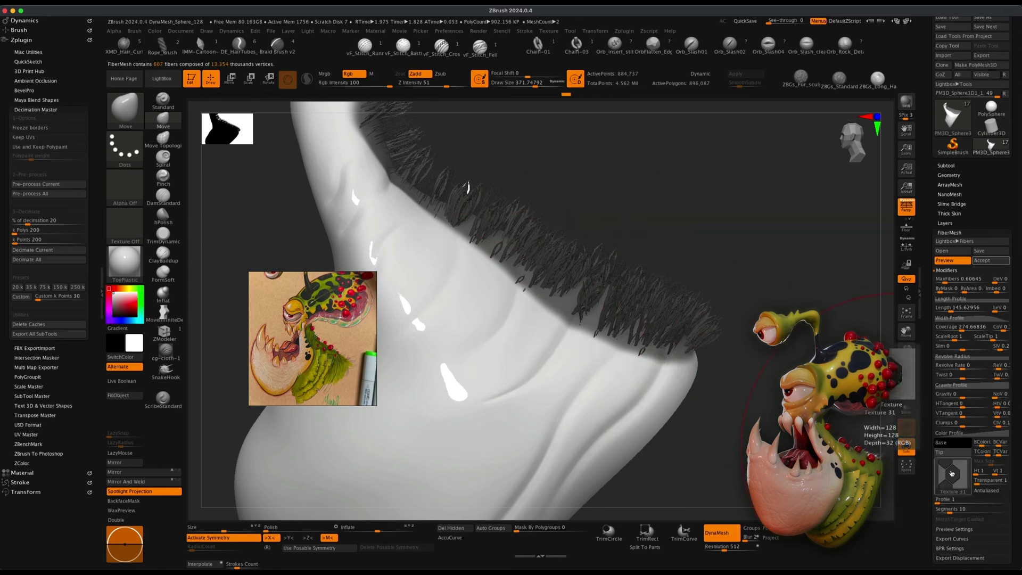
{"action": "left_click", "coordinate": [589, 454]}
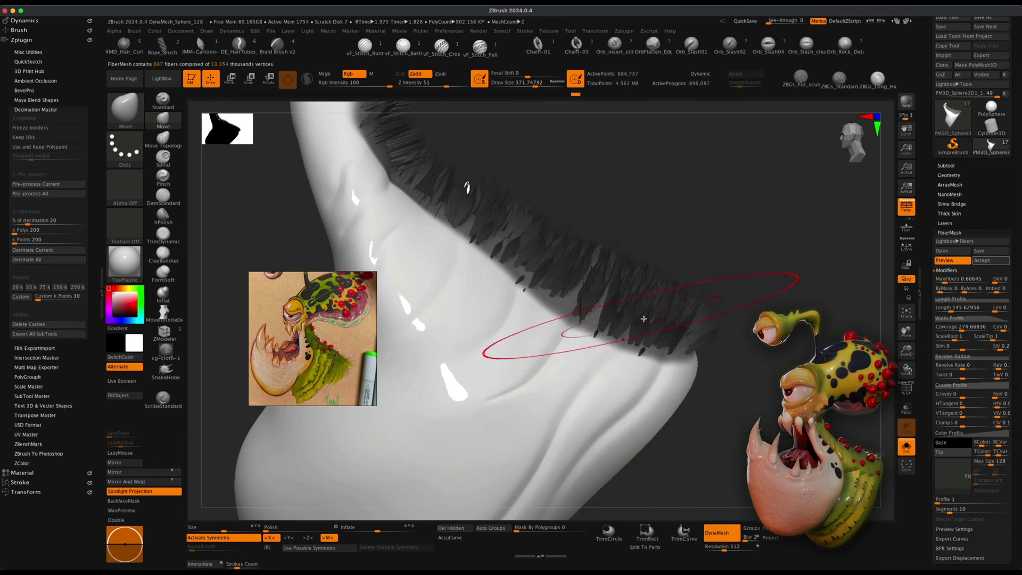
Reduce the fibre coverage to 41.36496.
{"action": "left_click", "coordinate": [953, 345]}
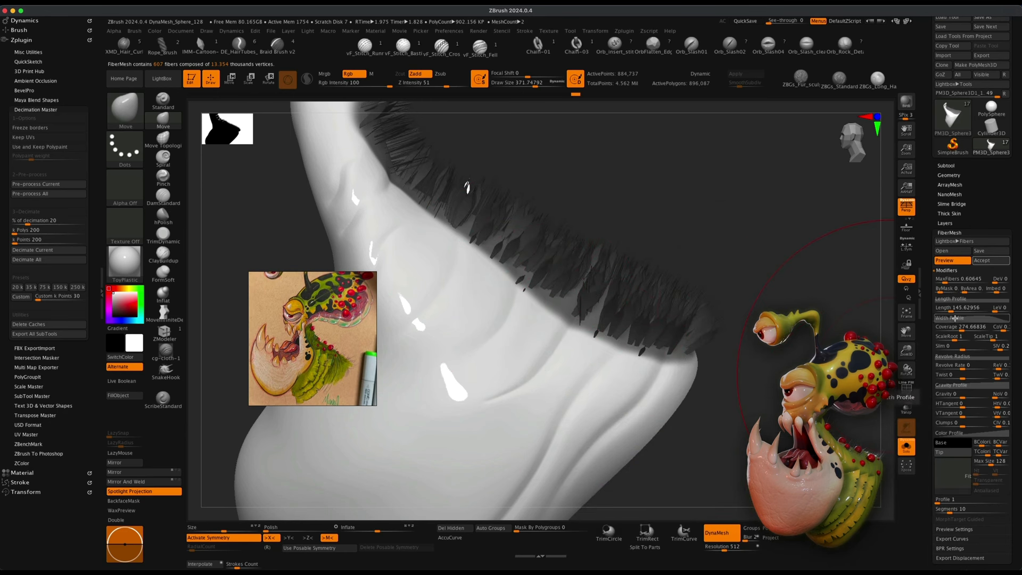
{"action": "left_click", "coordinate": [954, 336]}
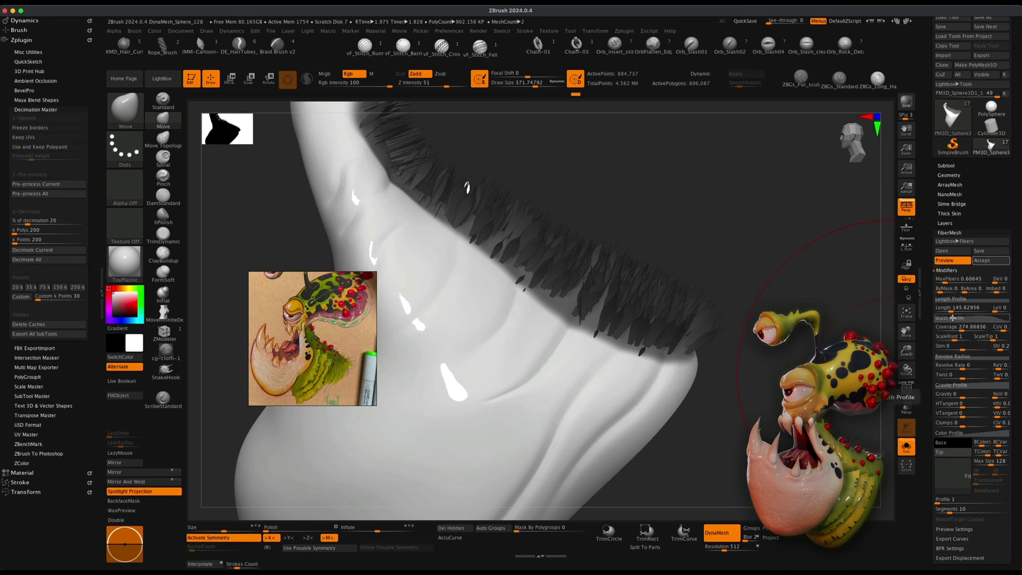
{"action": "left_click", "coordinate": [960, 328]}
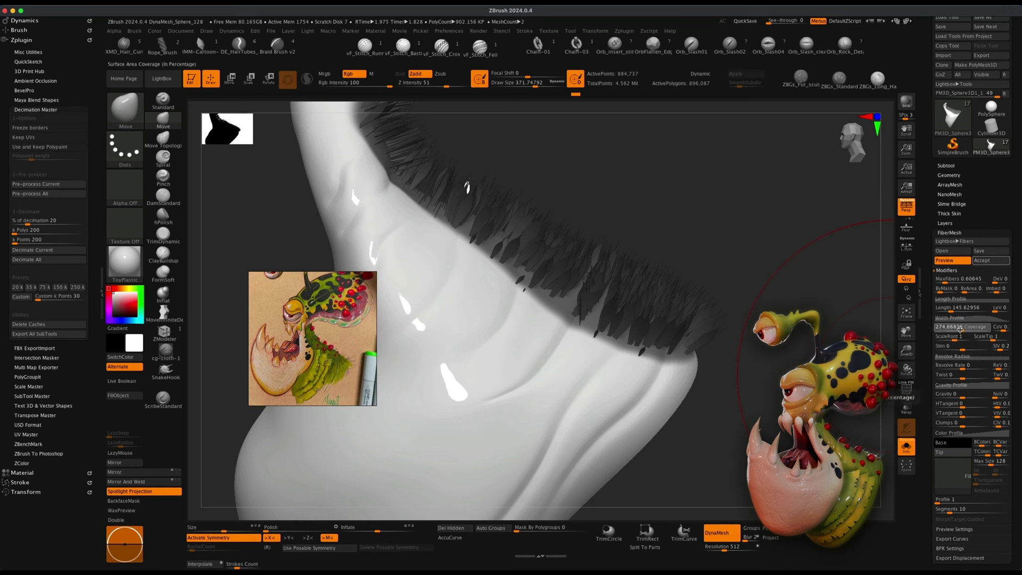
{"action": "left_click_drag", "start_coordinate": [956, 328], "coordinate": [952, 329]}
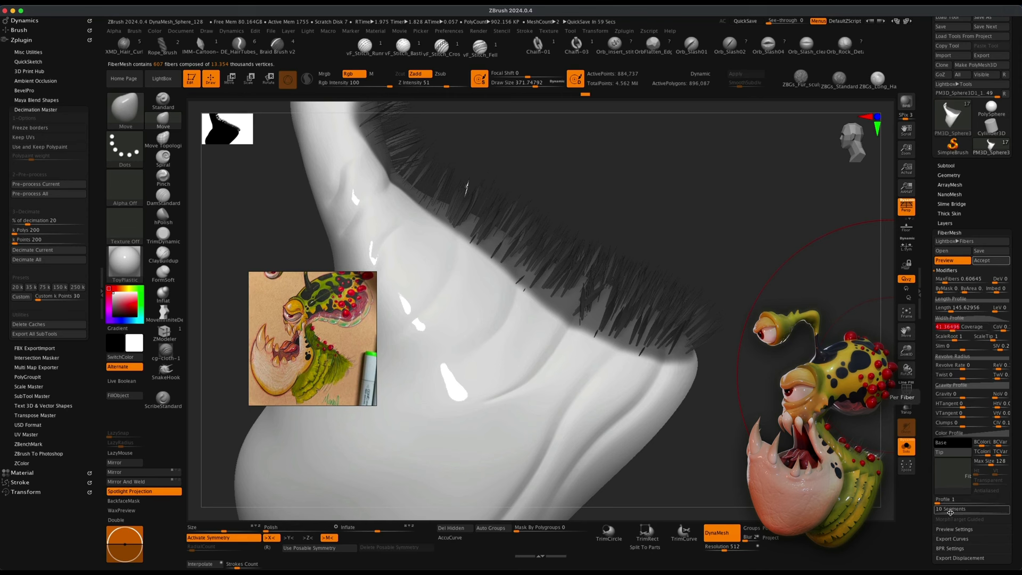
Lower the number of segments per fibre.
{"action": "key", "text": "super"}
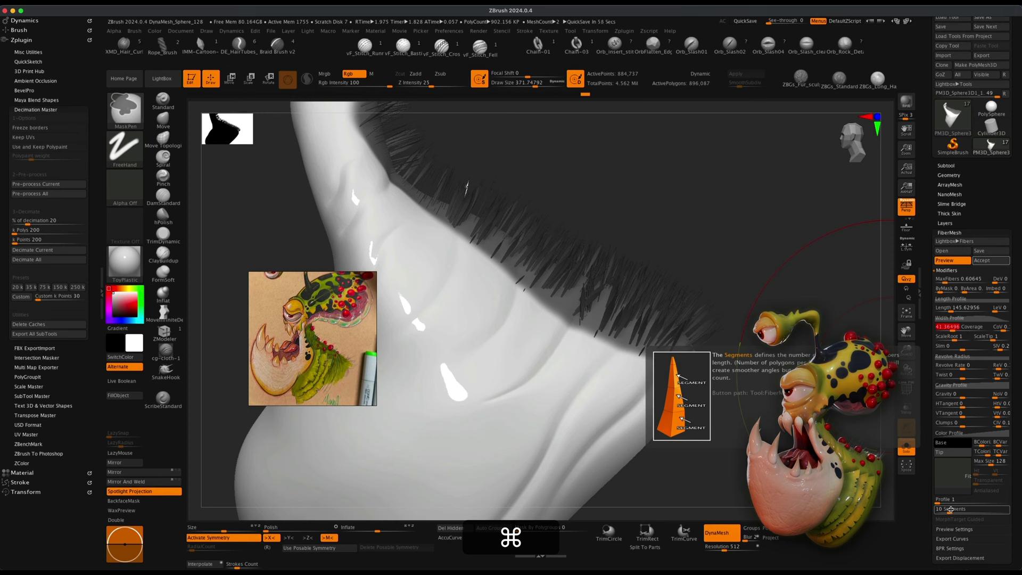
{"action": "left_click", "coordinate": [950, 509]}
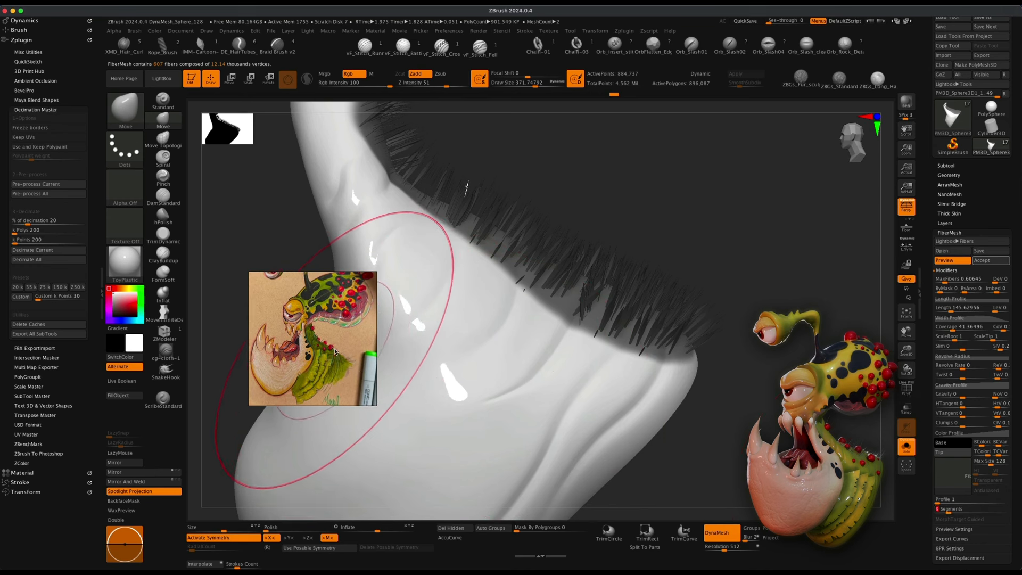
{"action": "left_click_drag", "start_coordinate": [947, 510], "coordinate": [945, 510]}
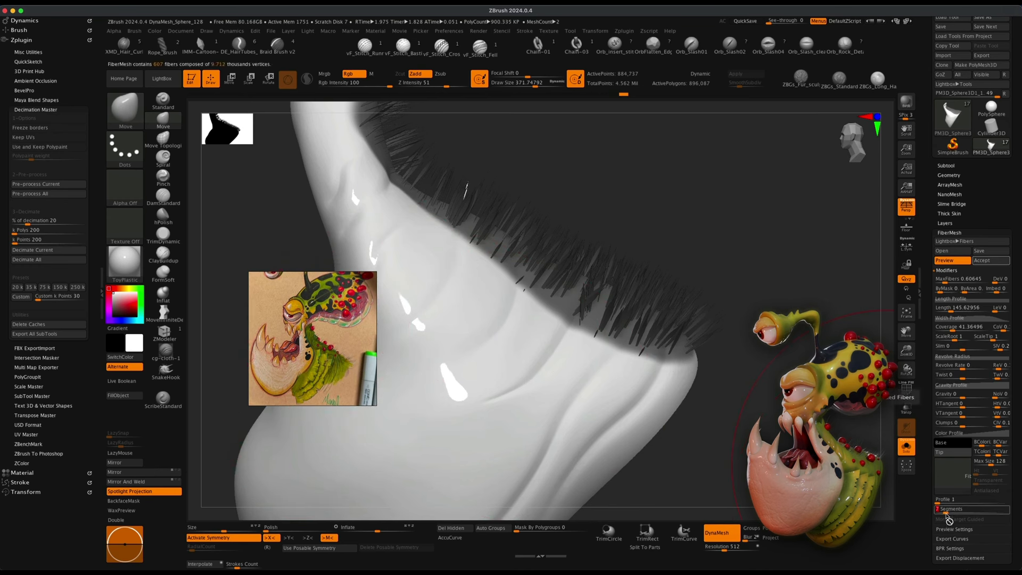
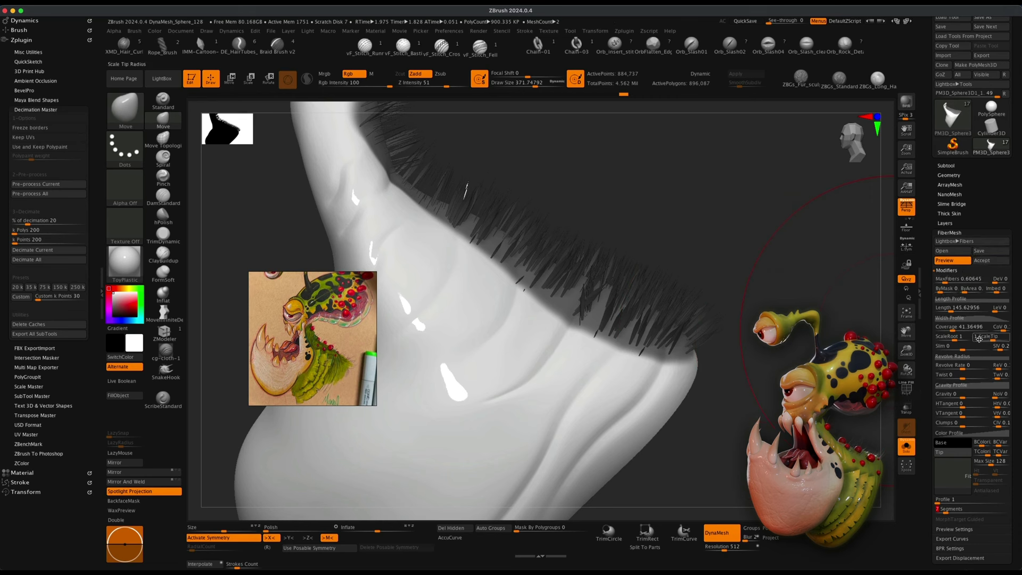
Set the fibre Scale Root to about 1.82 and accept the fibres as a new subtool.
{"action": "left_click_drag", "start_coordinate": [955, 338], "coordinate": [957, 338]}
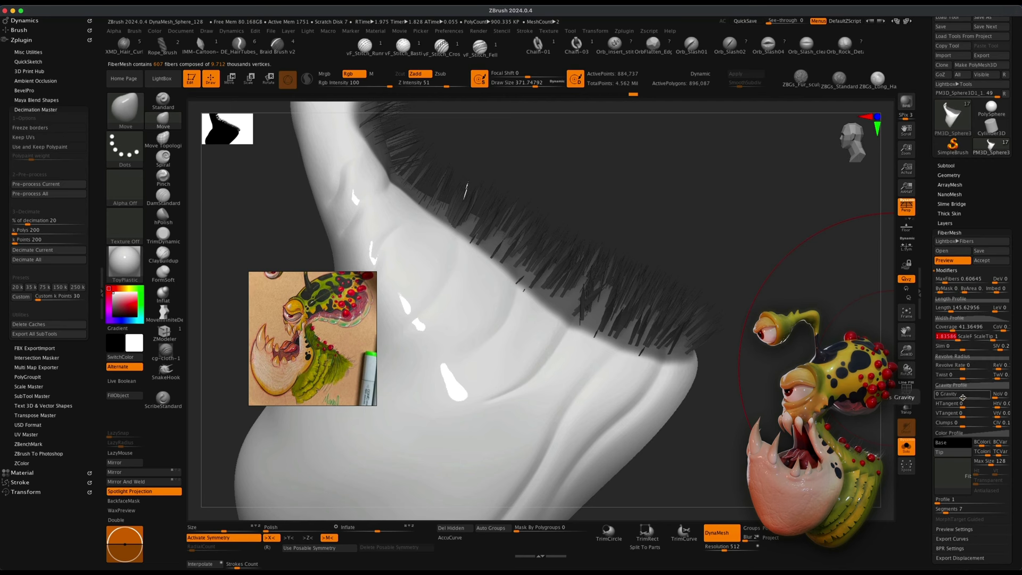
{"action": "left_click", "coordinate": [982, 260]}
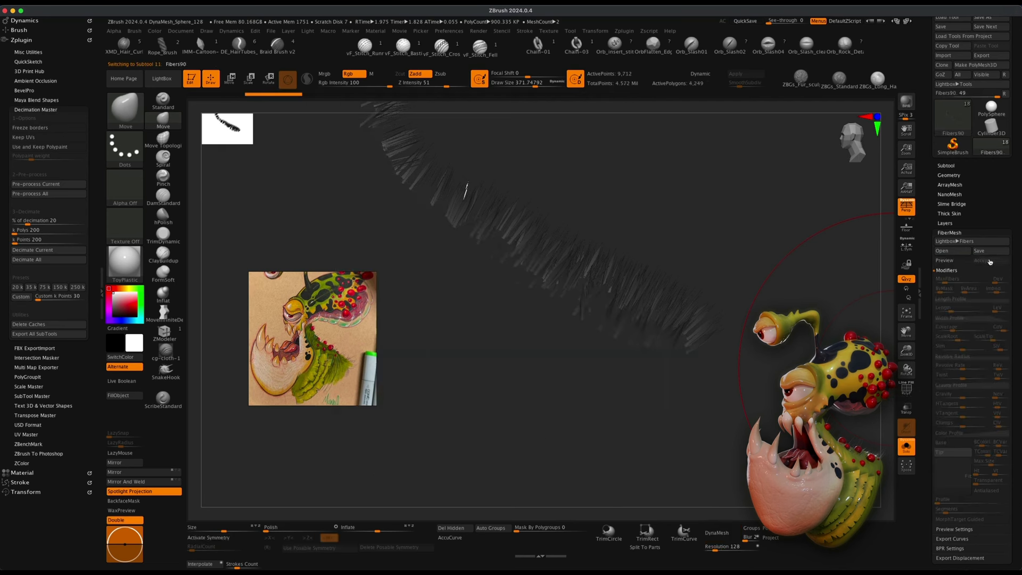
Comb the jaw fibres with GroomBrush1 under X symmetry and check them in a BPR preview render.
{"action": "left_click", "coordinate": [947, 165]}
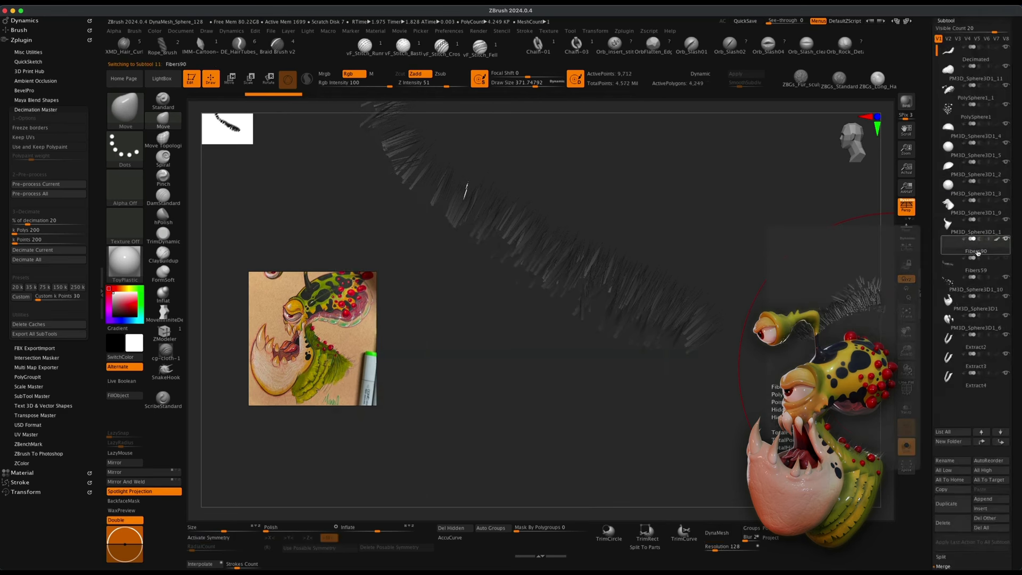
{"action": "left_click_drag", "start_coordinate": [783, 357], "coordinate": [832, 425]}
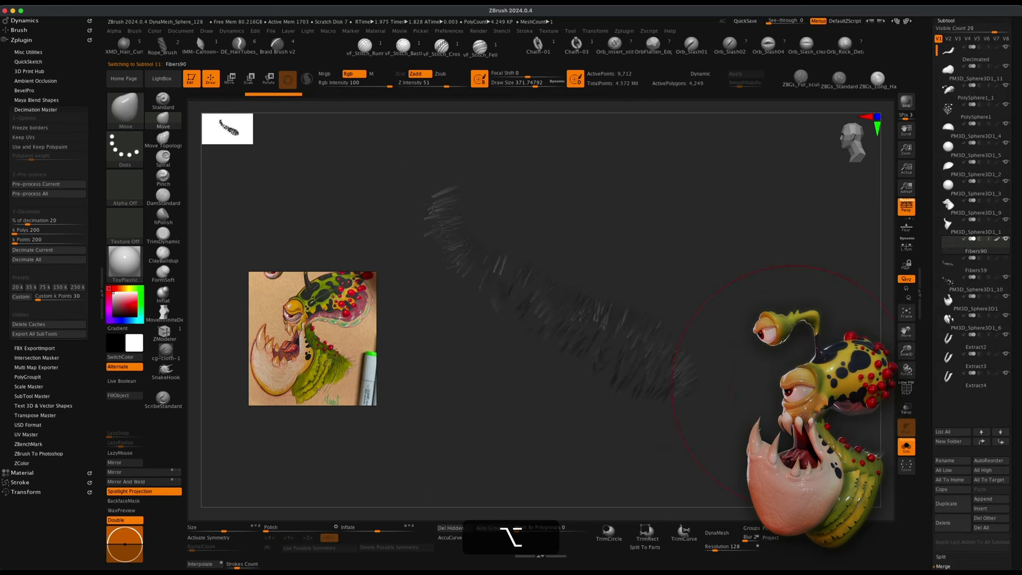
{"action": "left_click", "coordinate": [907, 450]}
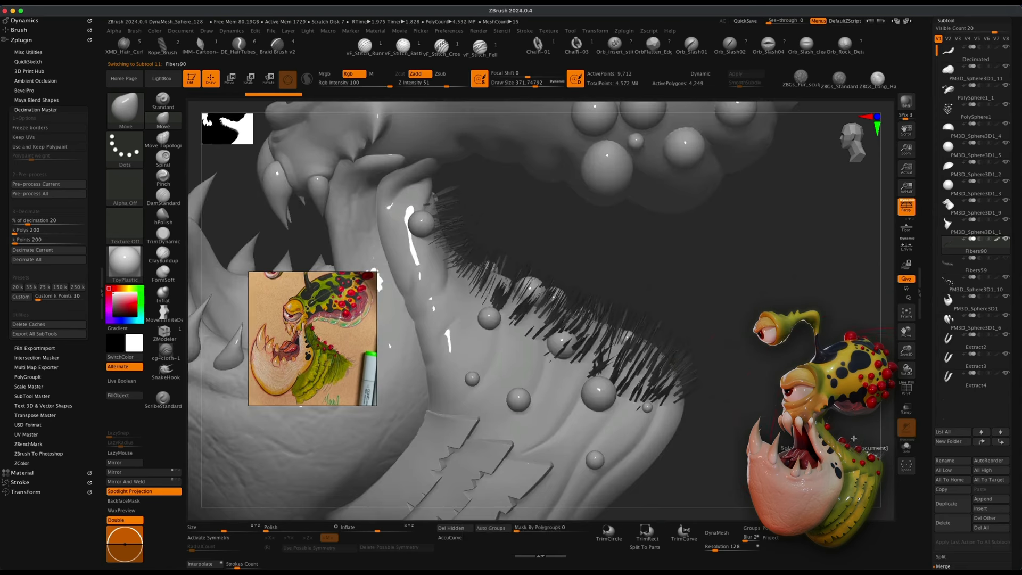
{"action": "mouse_move", "coordinate": [789, 391]}
{"action": "left_mouse_down", "text": "alt"}
{"action": "mouse_move", "coordinate": [780, 373]}
{"action": "mouse_move", "coordinate": [777, 389]}
{"action": "mouse_move", "coordinate": [720, 356]}
{"action": "mouse_move", "coordinate": [710, 318]}
{"action": "left_mouse_up", "text": "alt"}
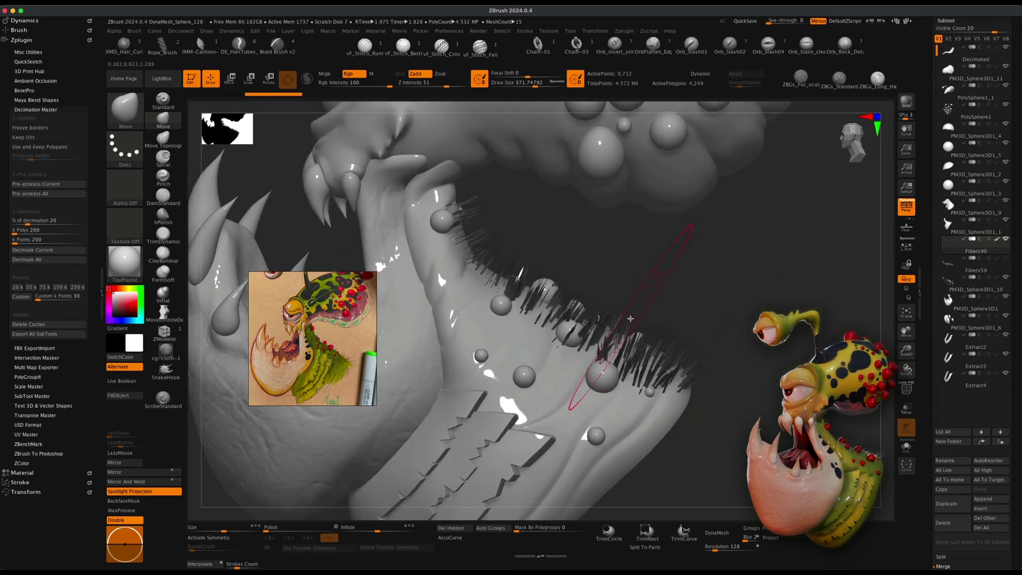
{"action": "left_click", "coordinate": [131, 107]}
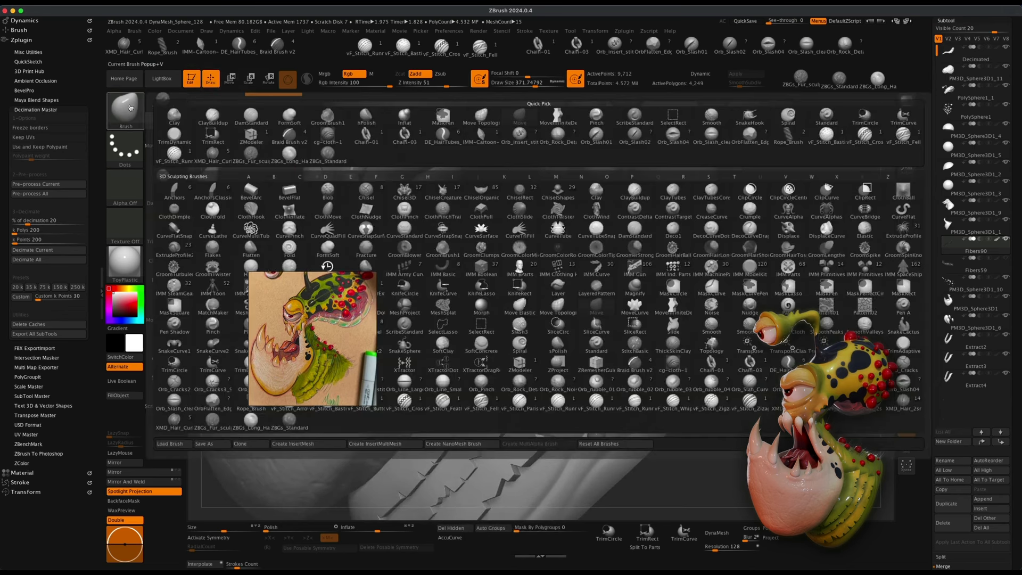
{"action": "left_click", "coordinate": [443, 246]}
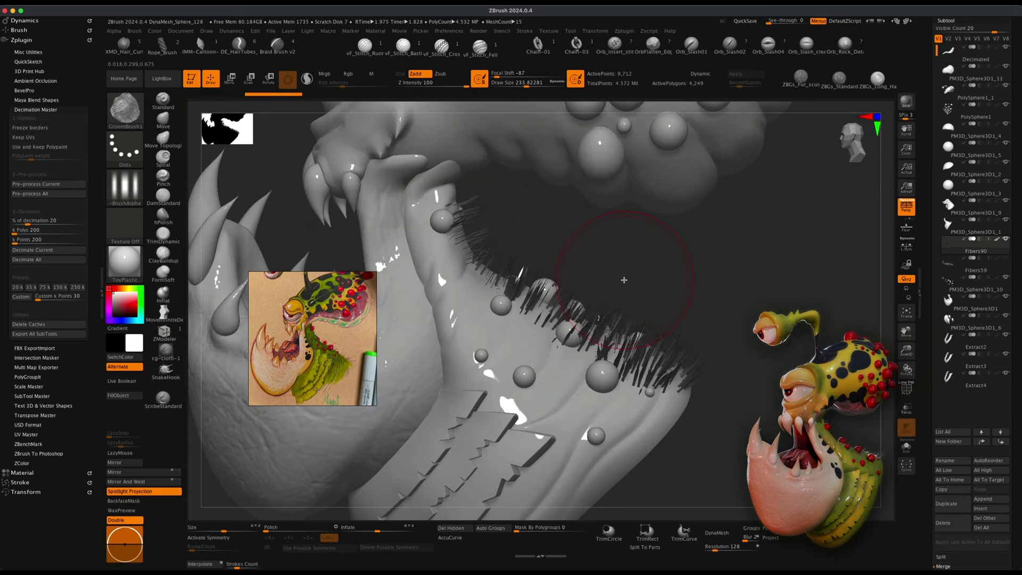
{"action": "key", "text": "x"}
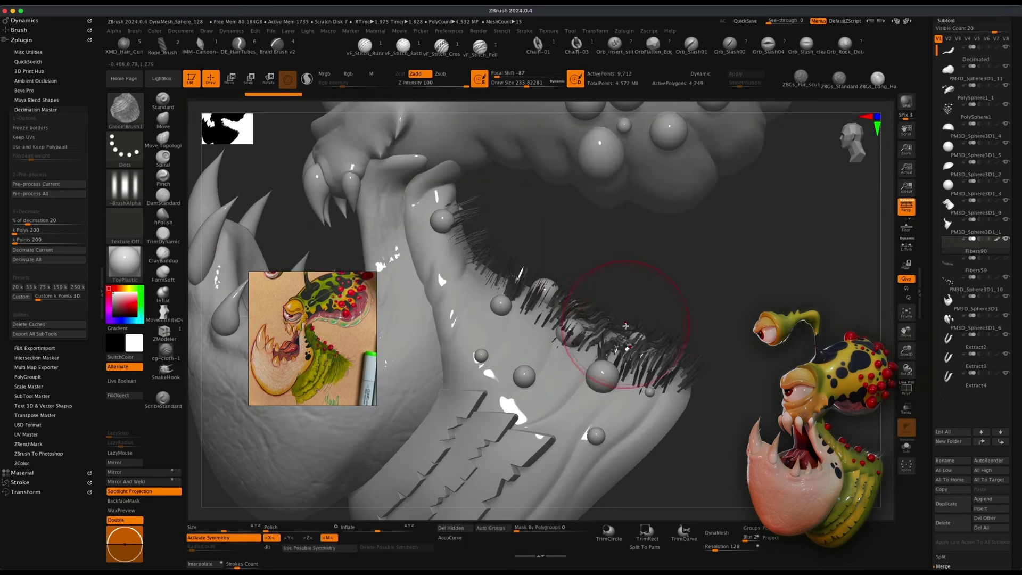
{"action": "key", "text": "super+s"}
{"action": "left_click_drag", "start_coordinate": [691, 290], "coordinate": [700, 290]}
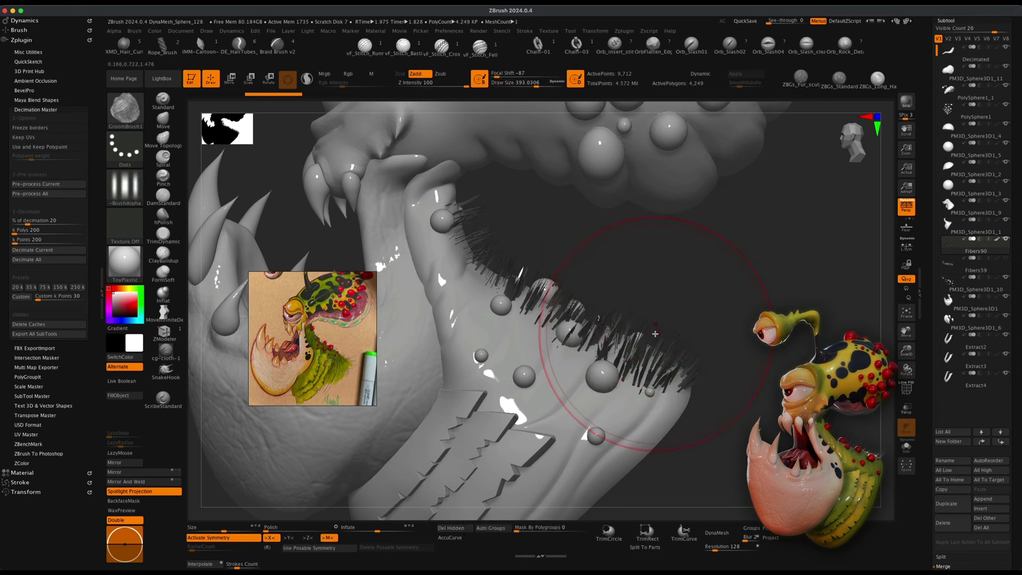
{"action": "mouse_move", "coordinate": [637, 351]}
{"action": "left_mouse_down"}
{"action": "mouse_move", "coordinate": [597, 331]}
{"action": "mouse_move", "coordinate": [639, 348]}
{"action": "left_mouse_up"}
{"action": "left_click_drag", "start_coordinate": [514, 279], "coordinate": [508, 256]}
{"action": "left_click_drag", "start_coordinate": [503, 234], "coordinate": [516, 230]}
{"action": "mouse_move", "coordinate": [574, 296]}
{"action": "left_mouse_down"}
{"action": "mouse_move", "coordinate": [553, 291]}
{"action": "mouse_move", "coordinate": [601, 314]}
{"action": "left_mouse_up"}
{"action": "left_click_drag", "start_coordinate": [505, 313], "coordinate": [573, 297]}
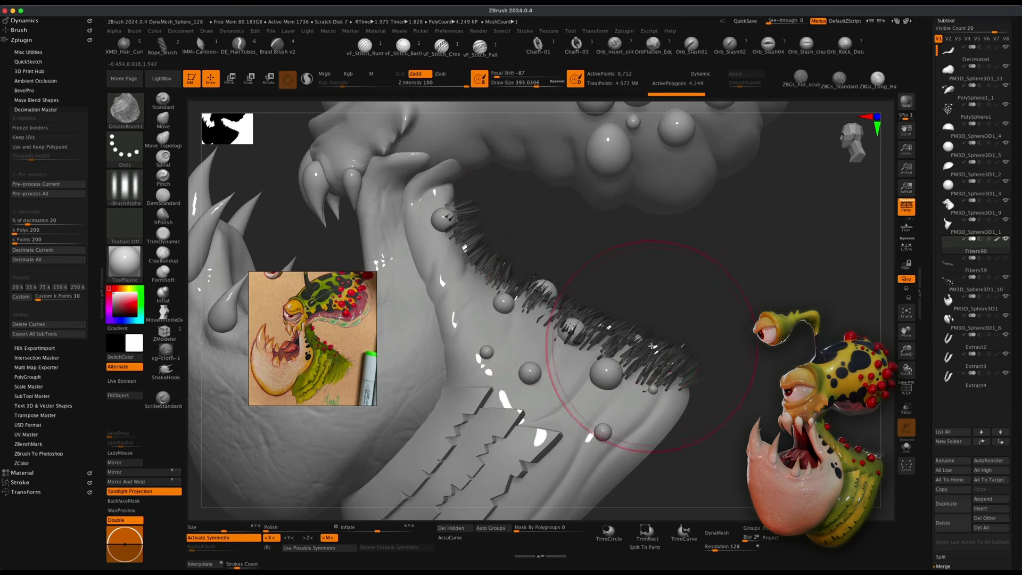
{"action": "left_click_drag", "start_coordinate": [660, 343], "coordinate": [665, 351]}
{"action": "left_click_drag", "start_coordinate": [737, 358], "coordinate": [738, 361]}
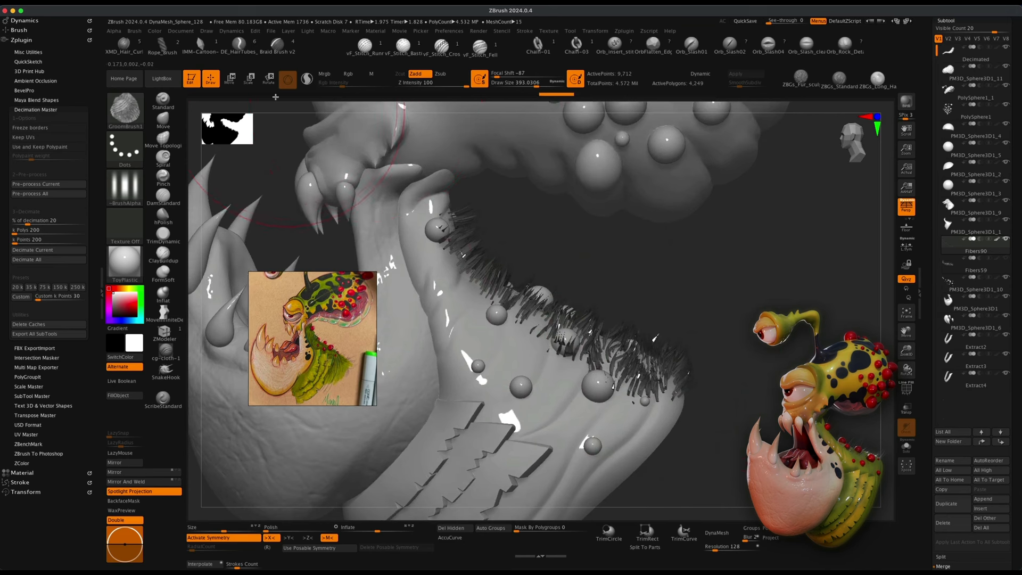
{"action": "left_click_drag", "start_coordinate": [686, 313], "coordinate": [684, 289], "text": "alt"}
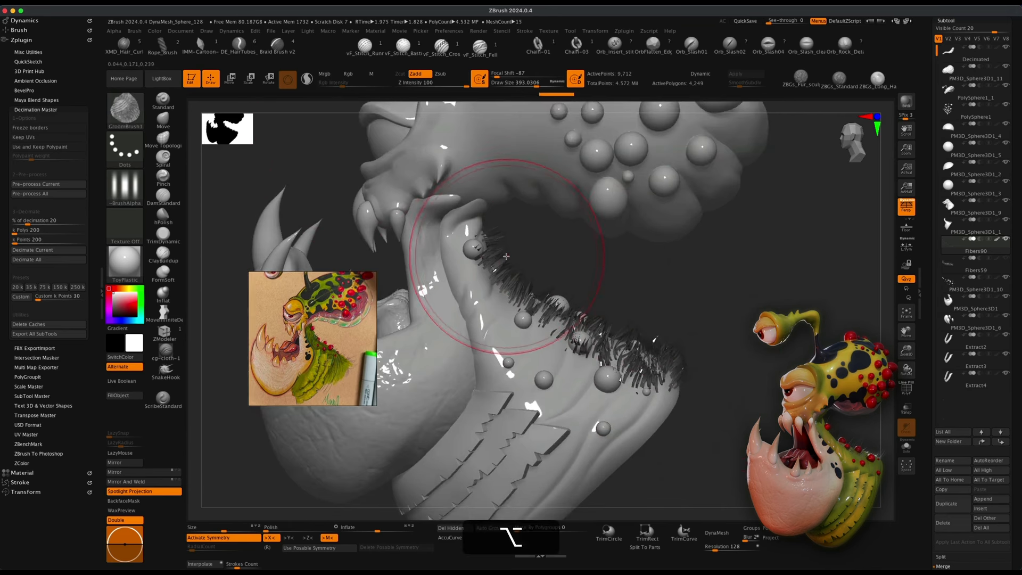
{"action": "left_click", "coordinate": [907, 102]}
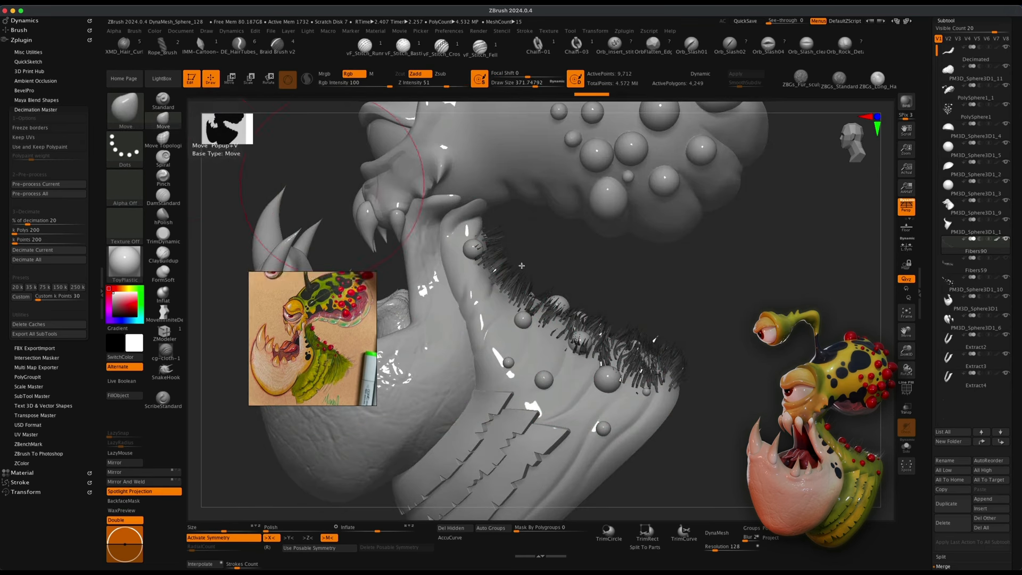
Push the jaw fibres into shape with the Move brush, adjusting the brush size.
{"action": "mouse_move", "coordinate": [649, 345]}
{"action": "left_mouse_down"}
{"action": "mouse_move", "coordinate": [675, 342]}
{"action": "mouse_move", "coordinate": [637, 321]}
{"action": "left_mouse_up"}
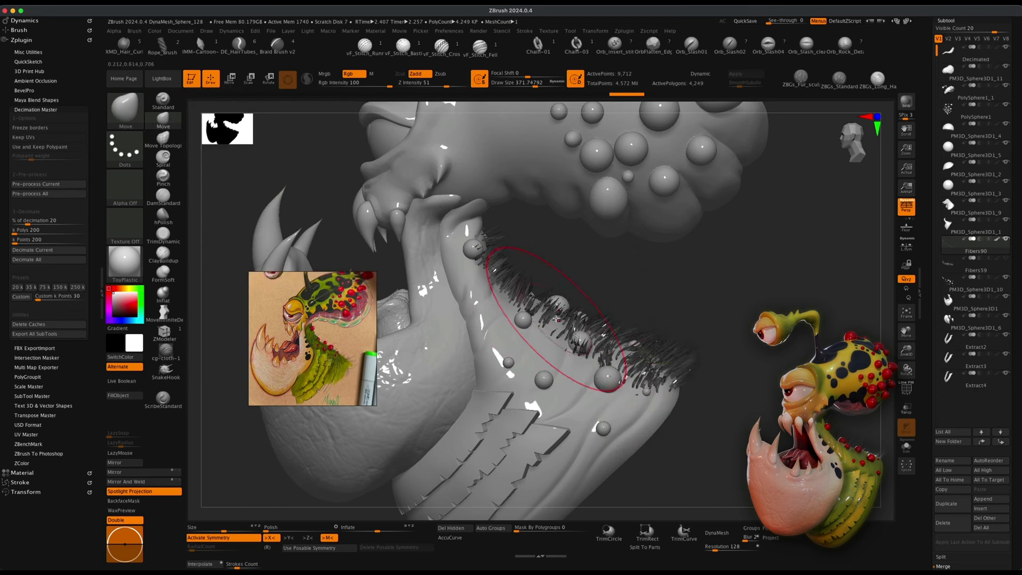
{"action": "mouse_move", "coordinate": [555, 313]}
{"action": "left_mouse_down"}
{"action": "mouse_move", "coordinate": [576, 285]}
{"action": "mouse_move", "coordinate": [524, 257]}
{"action": "left_mouse_up"}
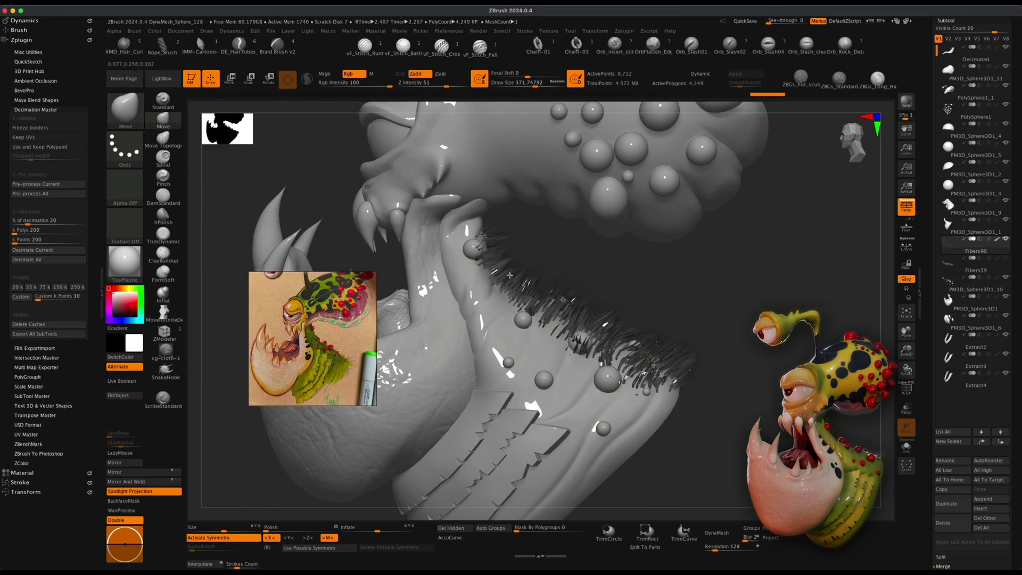
{"action": "left_click_drag", "start_coordinate": [705, 323], "coordinate": [669, 334]}
{"action": "left_click_drag", "start_coordinate": [538, 364], "coordinate": [563, 346]}
{"action": "mouse_move", "coordinate": [733, 335]}
{"action": "left_mouse_down"}
{"action": "mouse_move", "coordinate": [769, 341]}
{"action": "mouse_move", "coordinate": [765, 349]}
{"action": "left_mouse_up"}
{"action": "left_click_drag", "start_coordinate": [602, 394], "coordinate": [610, 388]}
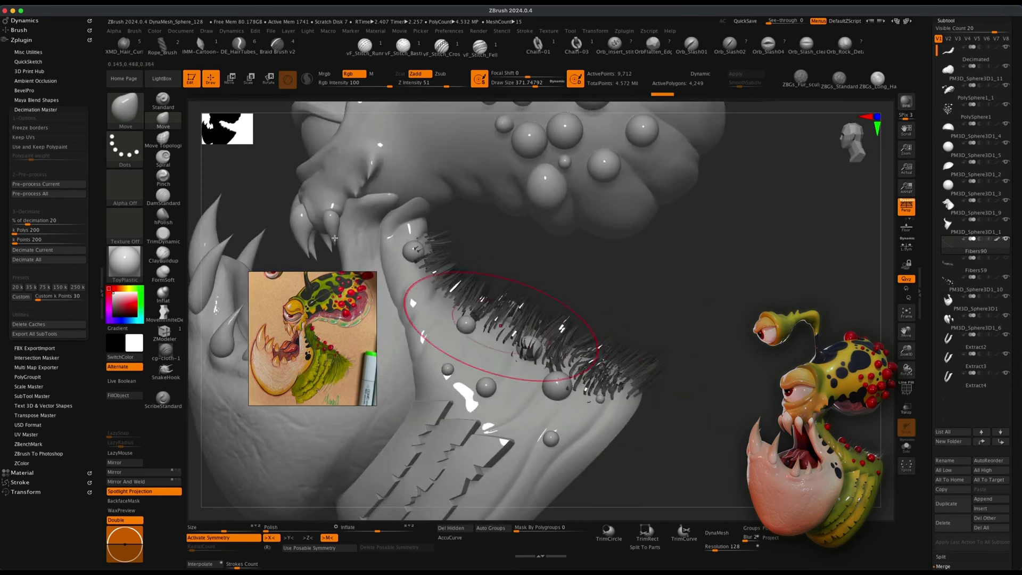
{"action": "mouse_move", "coordinate": [719, 369]}
{"action": "left_mouse_down"}
{"action": "mouse_move", "coordinate": [686, 371]}
{"action": "mouse_move", "coordinate": [717, 376]}
{"action": "left_mouse_up"}
{"action": "key", "text": "s"}
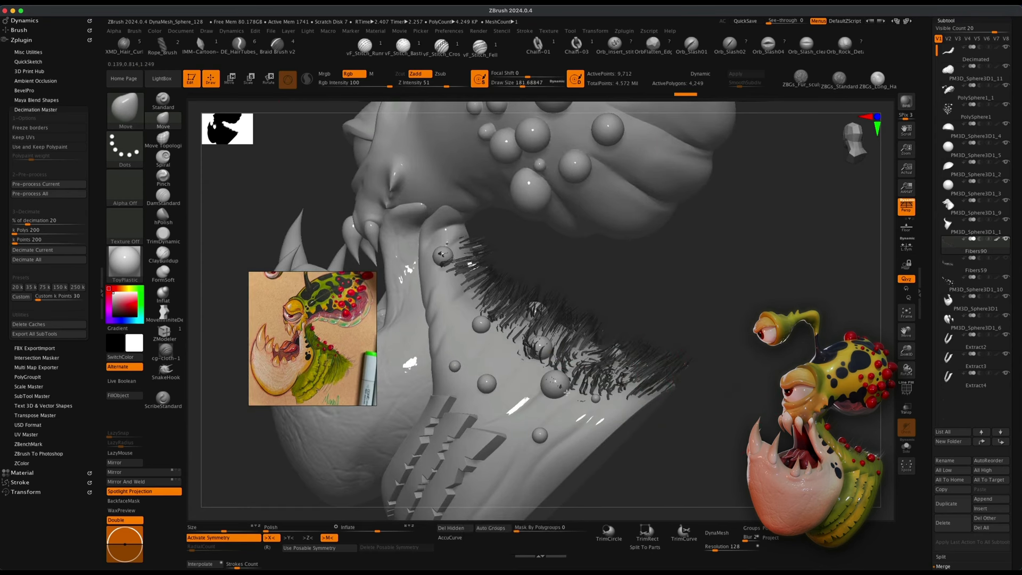
{"action": "left_click_drag", "start_coordinate": [535, 420], "coordinate": [534, 418]}
{"action": "left_click_drag", "start_coordinate": [546, 342], "coordinate": [509, 334]}
{"action": "left_click_drag", "start_coordinate": [503, 315], "coordinate": [475, 305]}
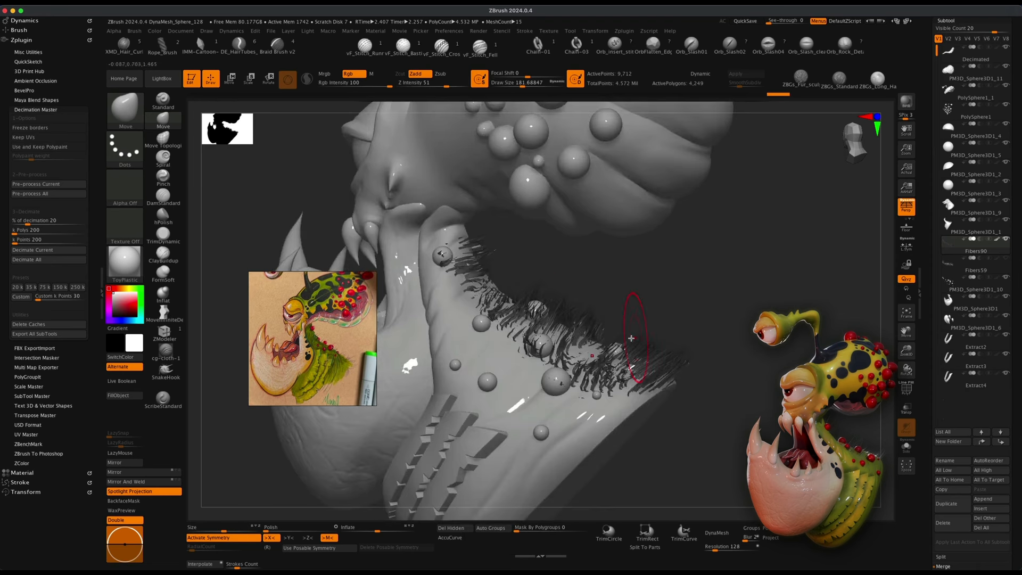
Undo the last four fibre strokes and redo them.
{"action": "key", "text": "super+z"}
{"action": "key", "text": "super+z"}
{"action": "key", "text": "super+z"}
{"action": "key", "text": "super+z"}
{"action": "key", "text": "super+z"}
{"action": "key", "text": "shift+super+z"}
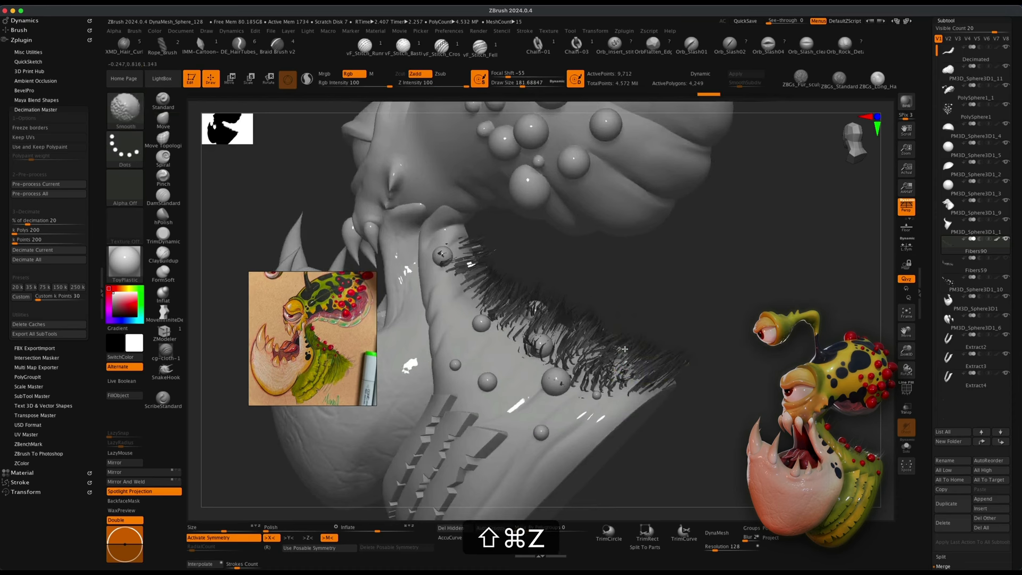
{"action": "key", "text": "shift+super+z"}
{"action": "key", "text": "shift+super+z"}
{"action": "key", "text": "shift+super+z"}
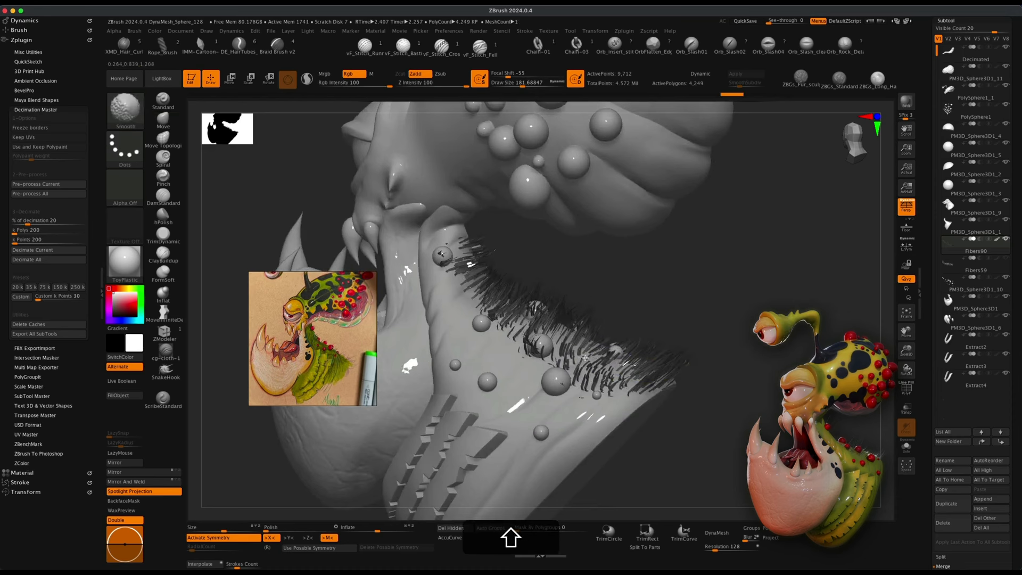
Smooth the jaw fibres with the Smooth brush along the jaw line.
{"action": "right_click_drag", "start_coordinate": [583, 360], "coordinate": [581, 404], "text": "alt"}
{"action": "mouse_move", "coordinate": [473, 346]}
{"action": "left_mouse_down", "text": "shift"}
{"action": "mouse_move", "coordinate": [486, 334]}
{"action": "mouse_move", "coordinate": [479, 285]}
{"action": "mouse_move", "coordinate": [413, 282]}
{"action": "left_mouse_up", "text": "shift"}
{"action": "left_click_drag", "start_coordinate": [372, 235], "coordinate": [391, 175], "text": "shift"}
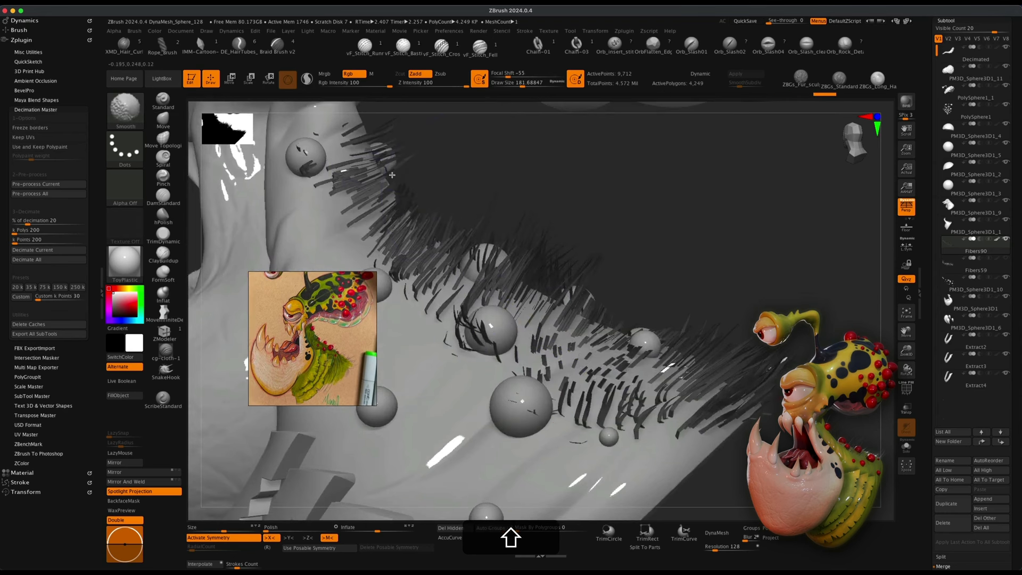
{"action": "left_click_drag", "start_coordinate": [569, 248], "coordinate": [569, 256], "text": "shift"}
{"action": "mouse_move", "coordinate": [687, 320]}
{"action": "left_mouse_down", "text": "shift"}
{"action": "mouse_move", "coordinate": [742, 355]}
{"action": "mouse_move", "coordinate": [743, 328]}
{"action": "left_mouse_up", "text": "shift"}
{"action": "mouse_move", "coordinate": [744, 327]}
{"action": "right_mouse_down", "text": "alt"}
{"action": "mouse_move", "coordinate": [732, 266]}
{"action": "mouse_move", "coordinate": [692, 277]}
{"action": "mouse_move", "coordinate": [713, 256]}
{"action": "right_mouse_up", "text": "alt"}
{"action": "left_click_drag", "start_coordinate": [831, 373], "coordinate": [789, 385], "text": "alt"}
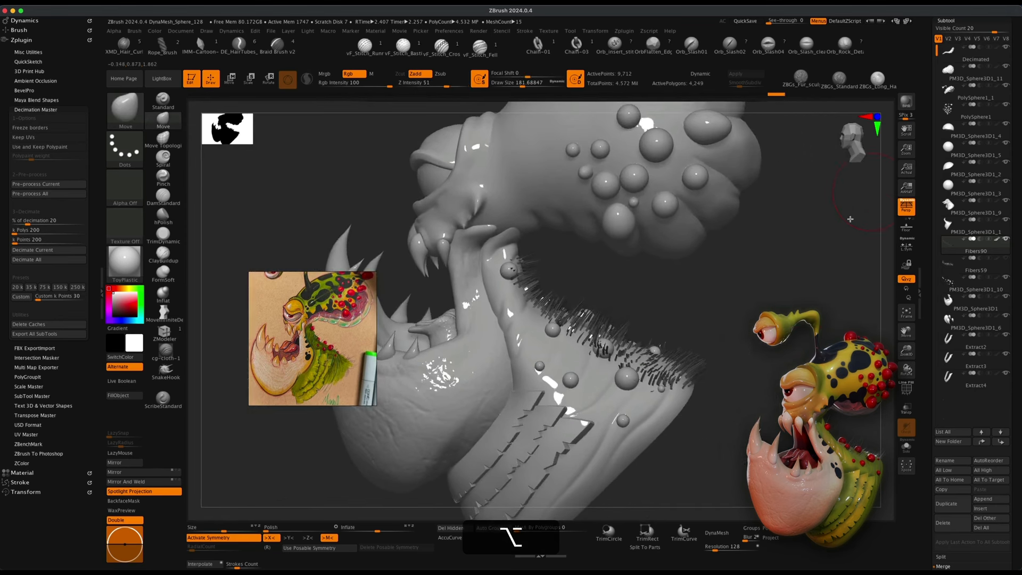
Select the groomed fibre subtool, preview it in a BPR render, and delete it.
{"action": "left_click_drag", "start_coordinate": [850, 219], "coordinate": [1020, 306]}
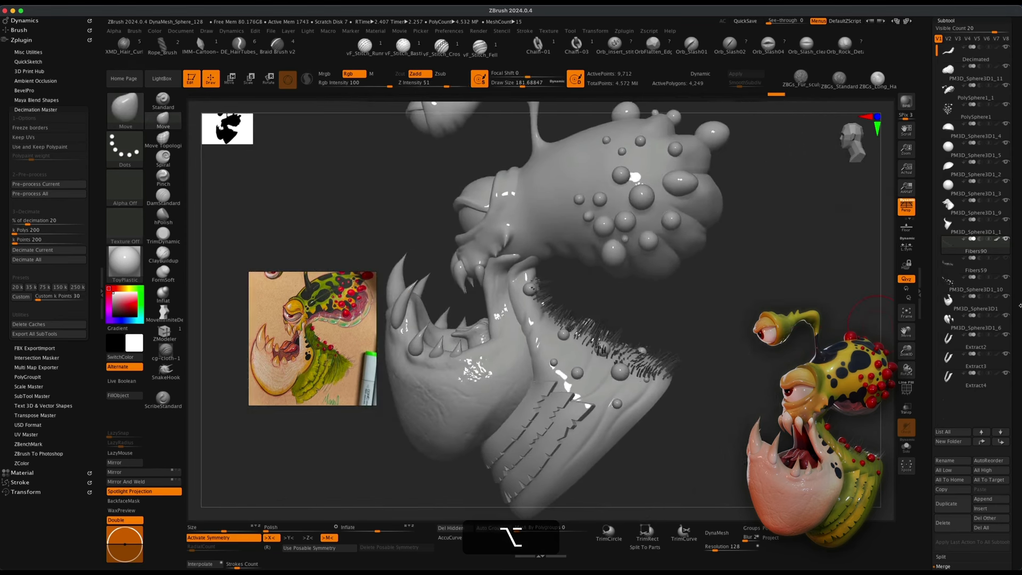
{"action": "left_click", "coordinate": [998, 279], "text": "shift"}
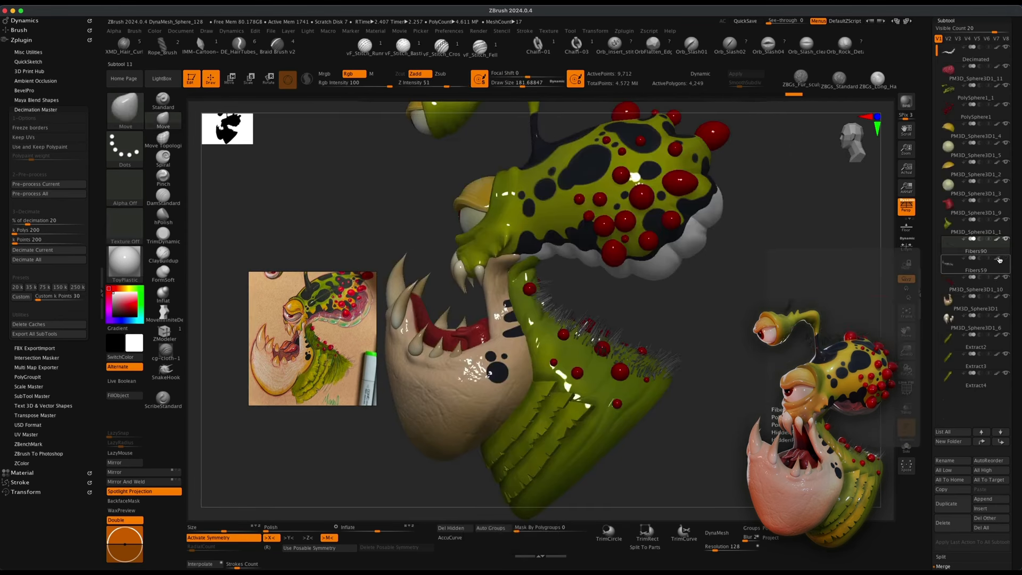
{"action": "left_click_drag", "start_coordinate": [797, 254], "coordinate": [800, 259]}
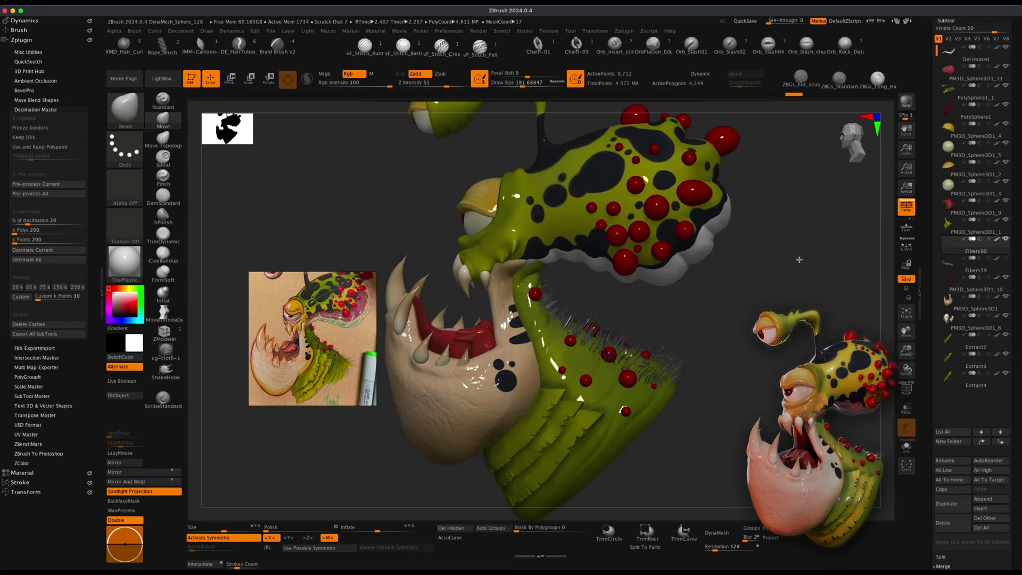
{"action": "left_click", "coordinate": [906, 103]}
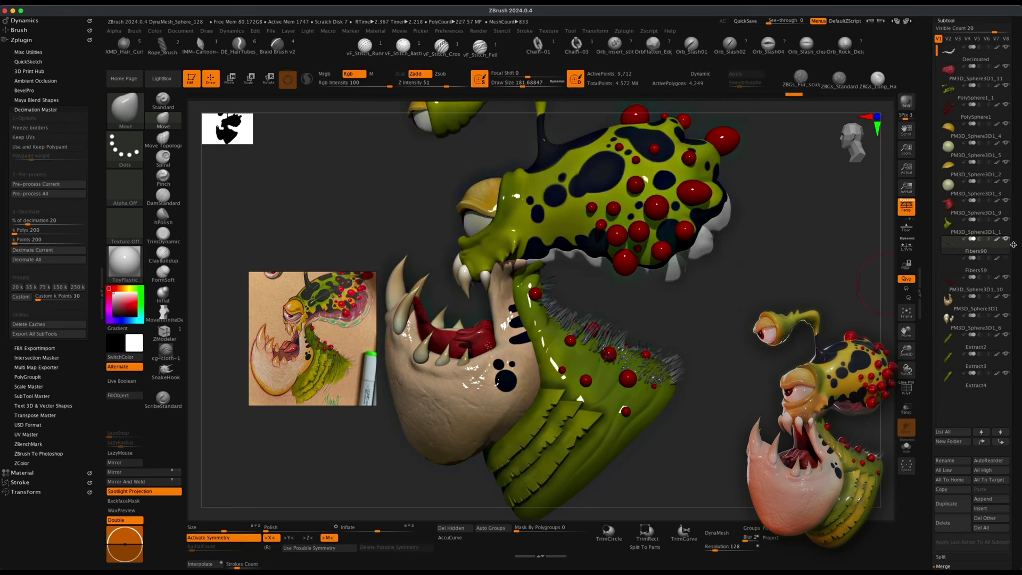
{"action": "left_click", "coordinate": [944, 522]}
{"action": "left_click", "coordinate": [872, 538]}
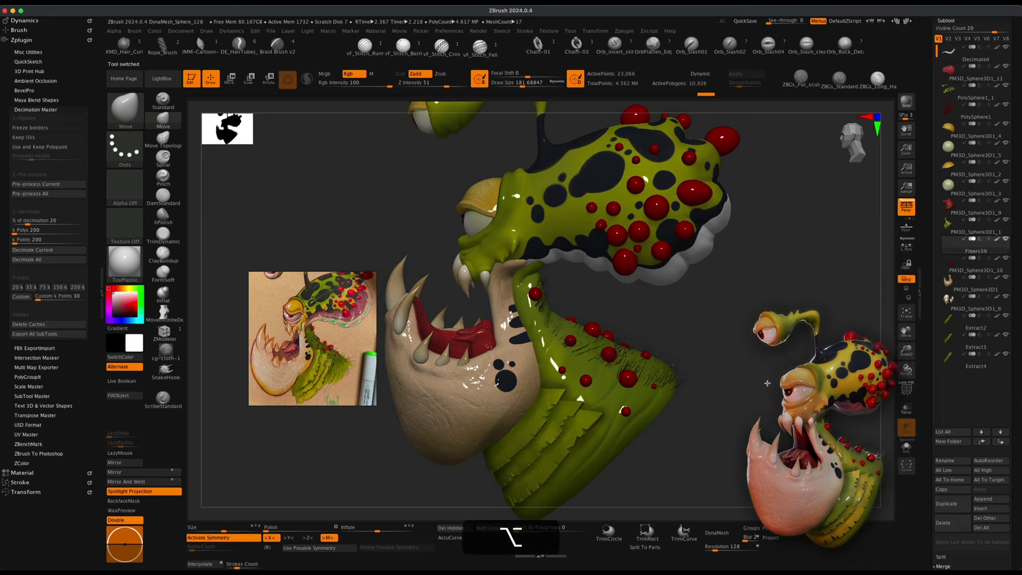
Select the creature's head subtool on the model.
{"action": "left_click_drag", "start_coordinate": [767, 383], "coordinate": [714, 426], "text": "alt"}
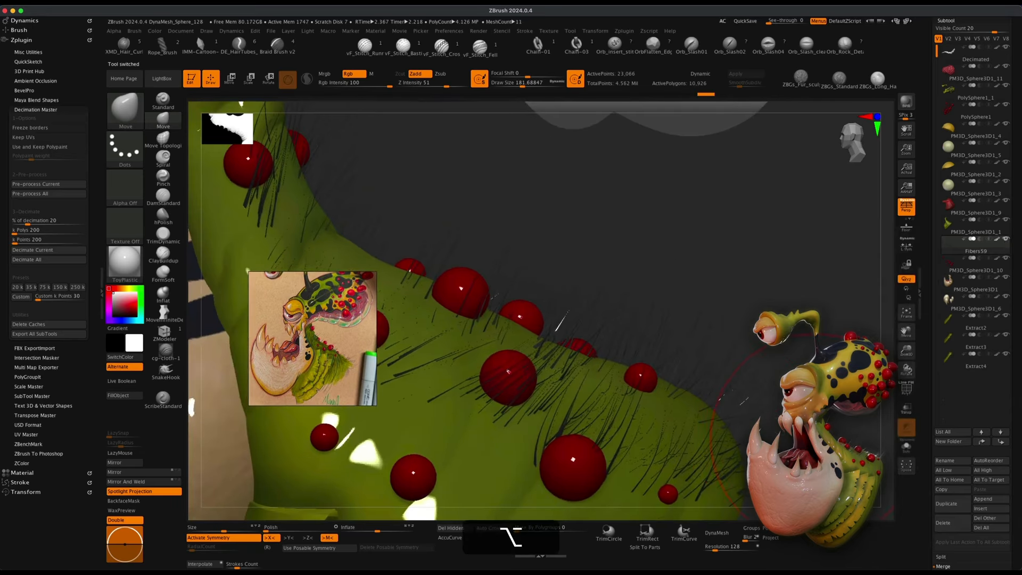
{"action": "left_click_drag", "start_coordinate": [810, 393], "coordinate": [743, 357], "text": "alt"}
{"action": "left_click_drag", "start_coordinate": [769, 395], "coordinate": [722, 414], "text": "alt"}
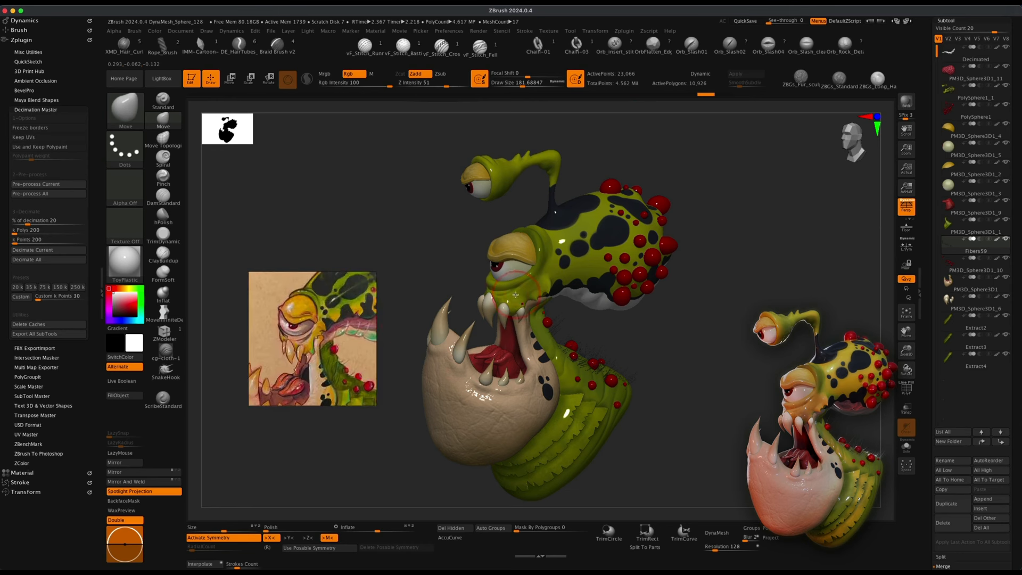
{"action": "mouse_move", "coordinate": [728, 360]}
{"action": "left_mouse_down", "text": "alt"}
{"action": "mouse_move", "coordinate": [700, 365]}
{"action": "mouse_move", "coordinate": [691, 350]}
{"action": "mouse_move", "coordinate": [726, 362]}
{"action": "mouse_move", "coordinate": [731, 378]}
{"action": "mouse_move", "coordinate": [618, 343]}
{"action": "left_mouse_up", "text": "alt"}
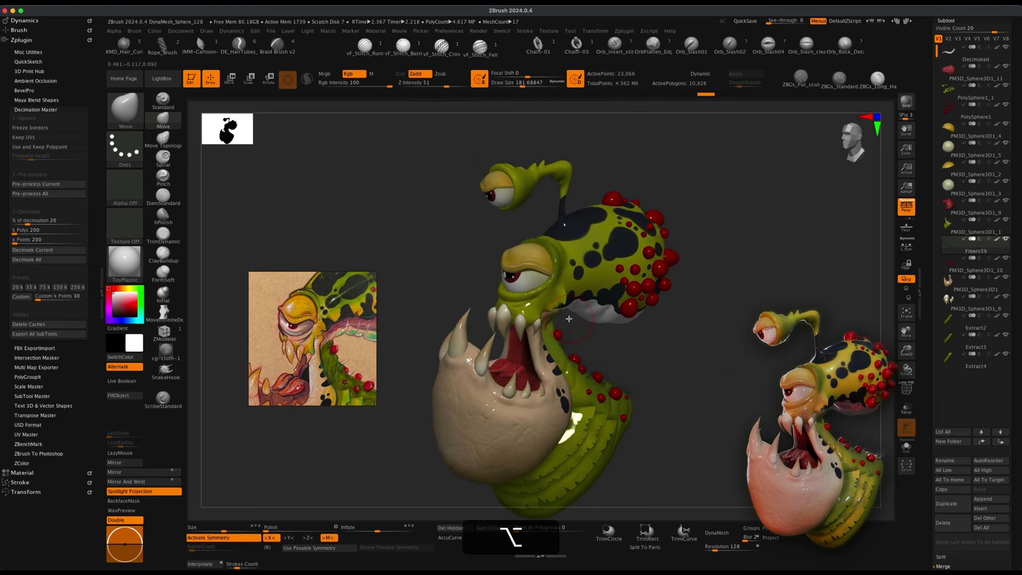
{"action": "left_click", "coordinate": [538, 304], "text": "alt"}
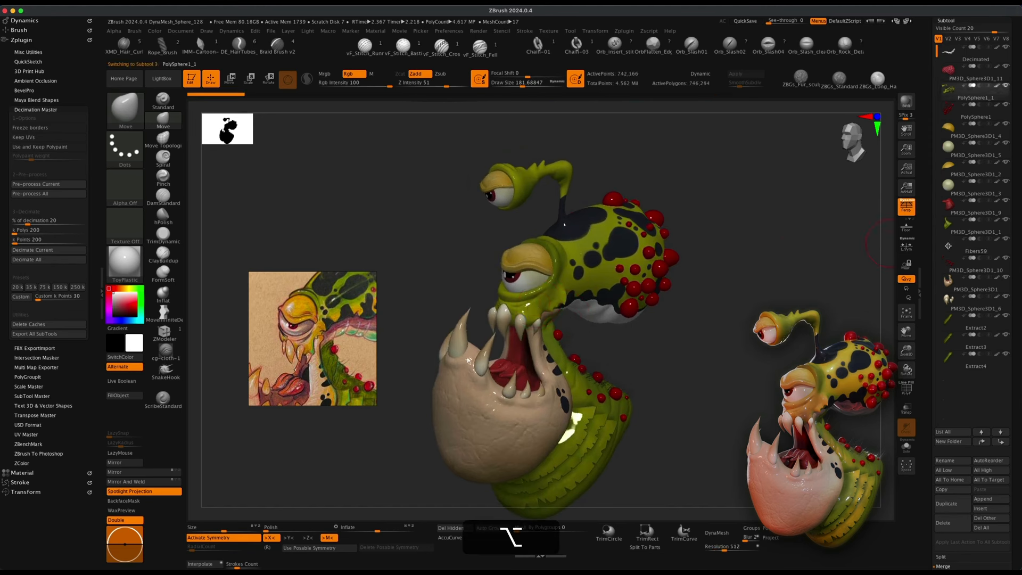
Sample a yellow colour from the head surface and switch to the Standard brush.
{"action": "scroll", "coordinate": [1018, 155], "scroll_direction": "up", "scroll_amount": 3}
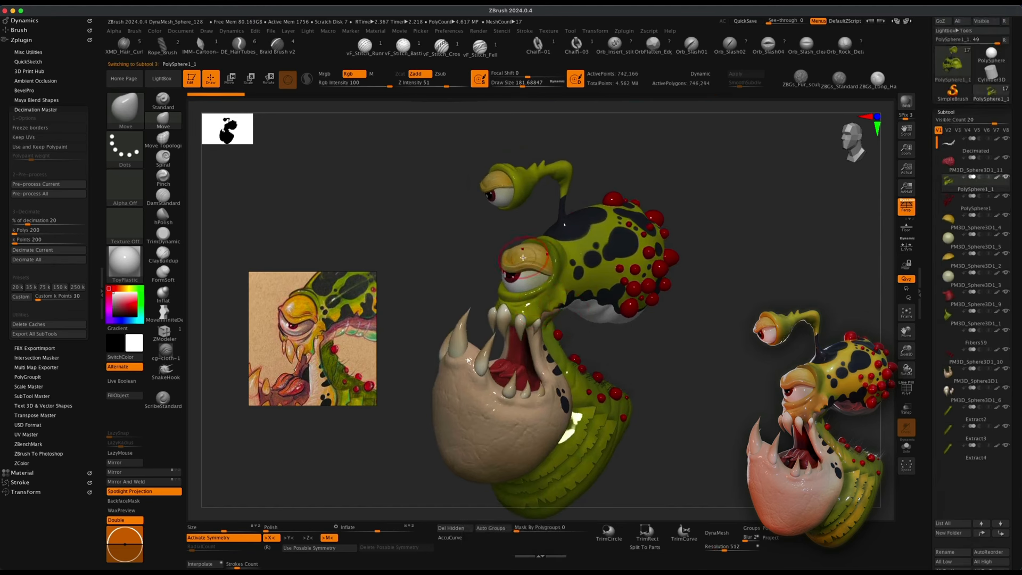
{"action": "key", "text": "c"}
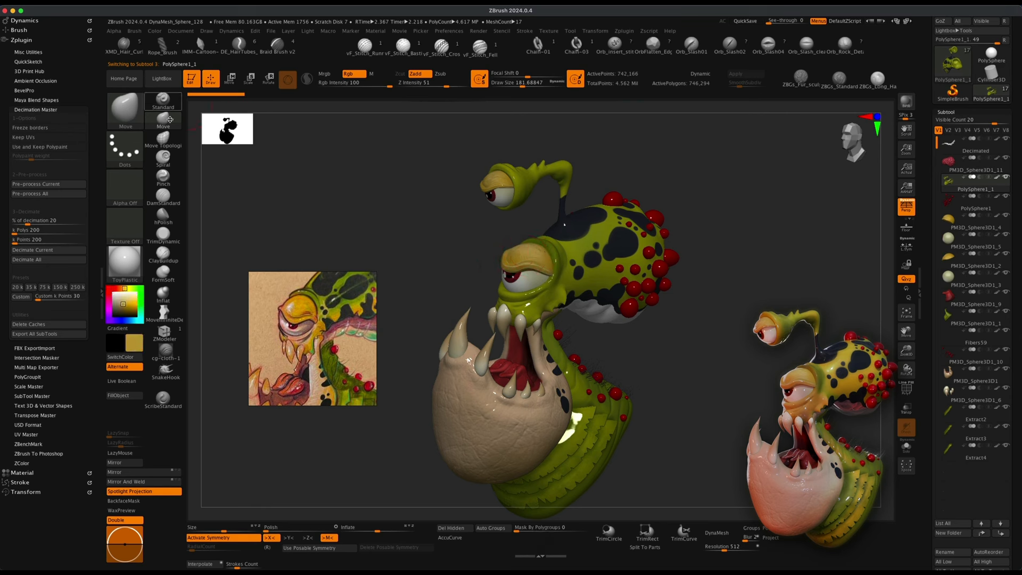
{"action": "left_click", "coordinate": [164, 105]}
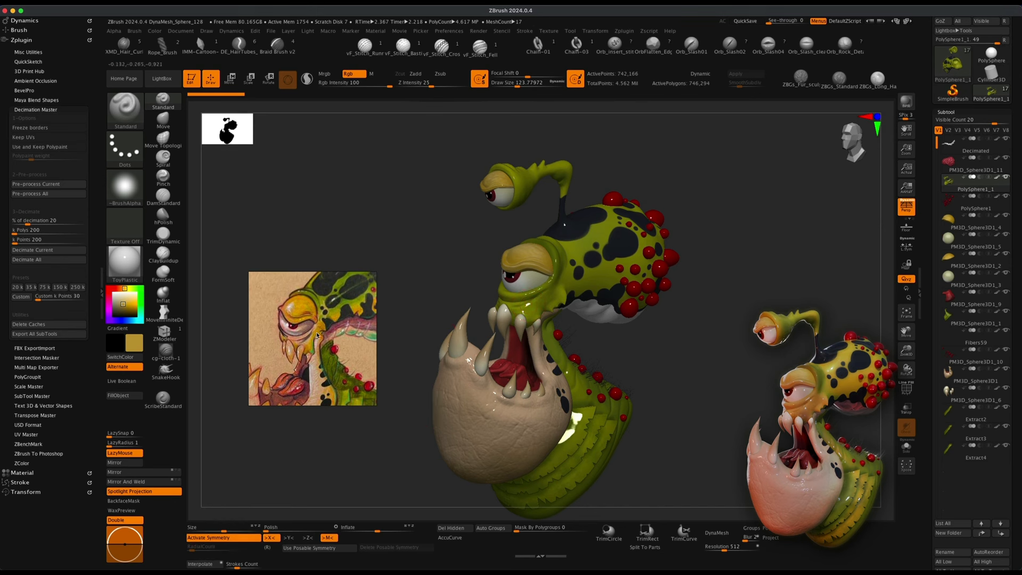
Isolate the head subtool in Solo mode.
{"action": "left_click_drag", "start_coordinate": [713, 357], "coordinate": [771, 384]}
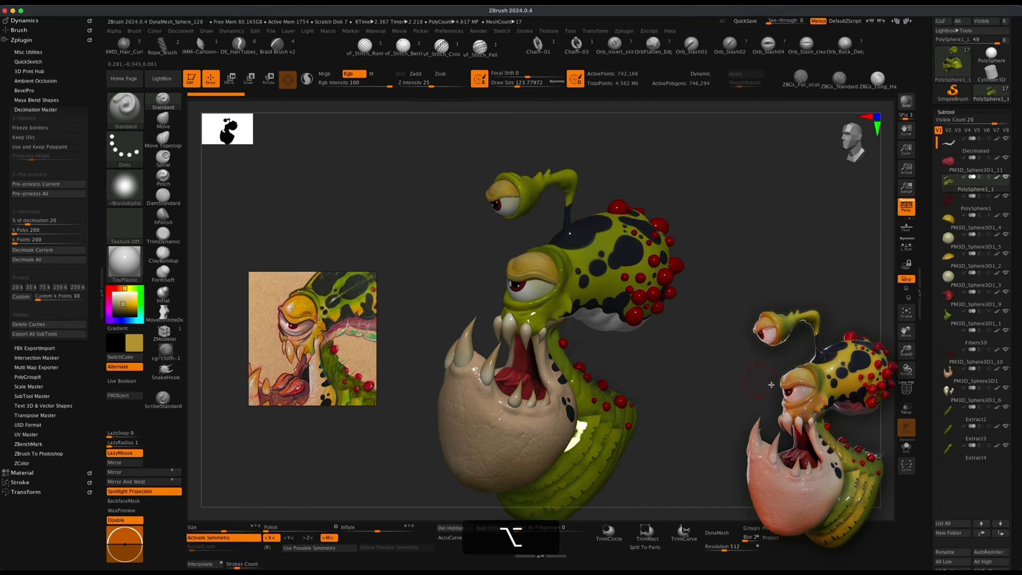
{"action": "left_click", "coordinate": [907, 446]}
{"action": "left_click_drag", "start_coordinate": [712, 359], "coordinate": [719, 401], "text": "alt"}
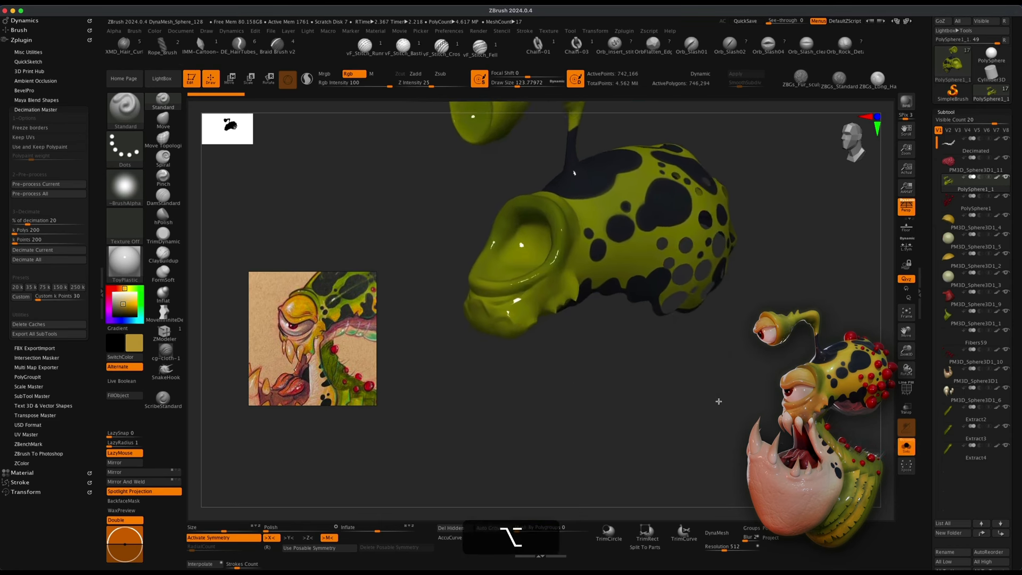
Polypaint the lips and mouth rim of the head with the sampled yellow colour.
{"action": "left_click_drag", "start_coordinate": [600, 375], "coordinate": [549, 345], "text": "alt"}
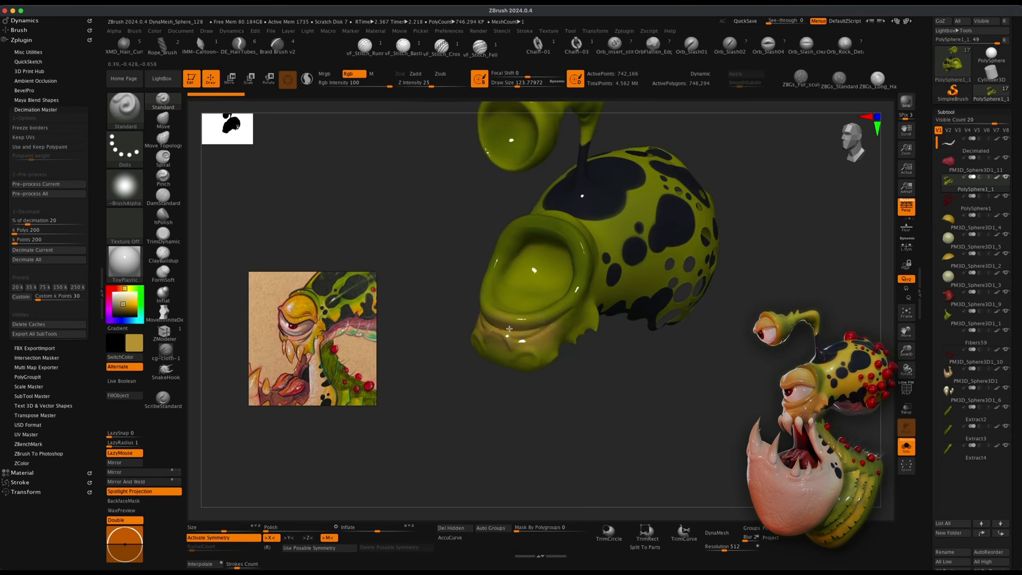
{"action": "left_click_drag", "start_coordinate": [494, 412], "coordinate": [509, 315]}
{"action": "left_click_drag", "start_coordinate": [527, 347], "coordinate": [482, 356]}
{"action": "left_click_drag", "start_coordinate": [737, 309], "coordinate": [677, 306]}
{"action": "mouse_move", "coordinate": [551, 336]}
{"action": "left_mouse_down"}
{"action": "mouse_move", "coordinate": [544, 349]}
{"action": "mouse_move", "coordinate": [554, 341]}
{"action": "left_mouse_up"}
{"action": "left_click_drag", "start_coordinate": [747, 328], "coordinate": [700, 342]}
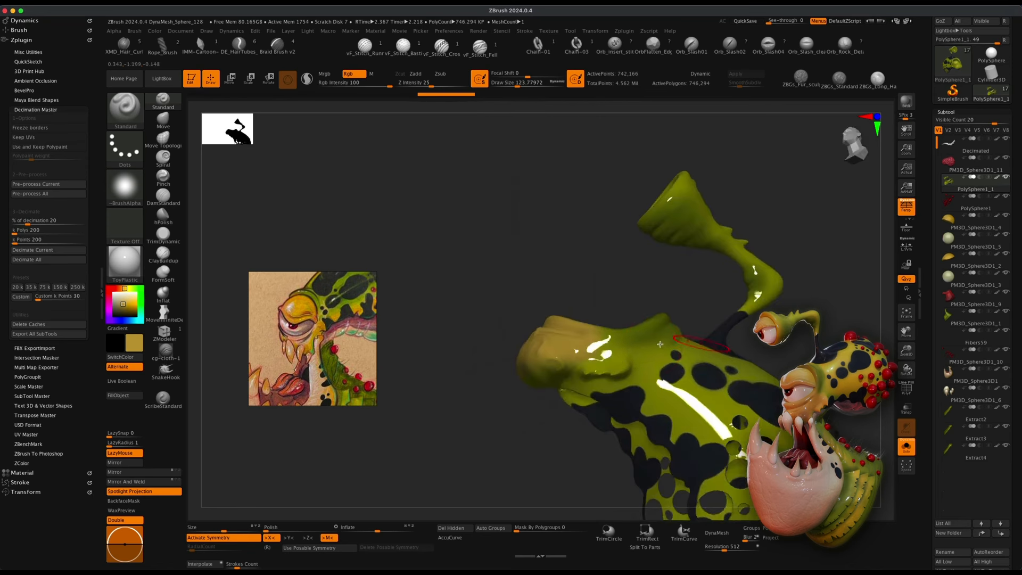
{"action": "left_click_drag", "start_coordinate": [606, 358], "coordinate": [598, 352]}
{"action": "left_click_drag", "start_coordinate": [424, 338], "coordinate": [510, 315]}
{"action": "left_click_drag", "start_coordinate": [542, 349], "coordinate": [551, 346]}
{"action": "left_click_drag", "start_coordinate": [456, 283], "coordinate": [591, 283]}
{"action": "left_click_drag", "start_coordinate": [499, 360], "coordinate": [508, 375]}
{"action": "mouse_move", "coordinate": [630, 346]}
{"action": "left_mouse_down"}
{"action": "mouse_move", "coordinate": [625, 425]}
{"action": "mouse_move", "coordinate": [610, 415]}
{"action": "left_mouse_up"}
{"action": "left_click_drag", "start_coordinate": [560, 340], "coordinate": [607, 422]}
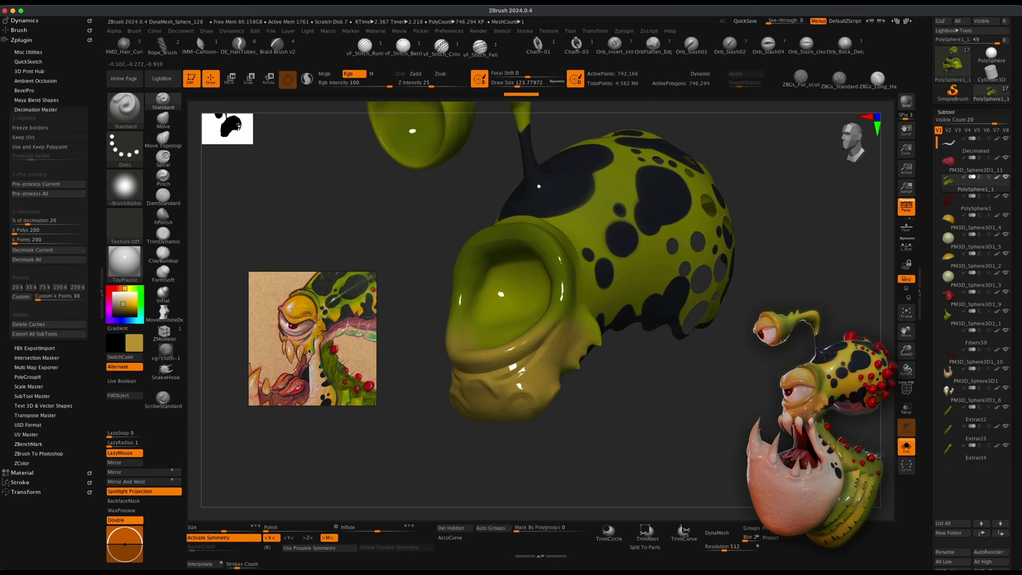
Adjust the paint colour, paint a test stroke on the lip and undo it.
{"action": "left_click_drag", "start_coordinate": [116, 307], "coordinate": [124, 309]}
{"action": "left_click_drag", "start_coordinate": [442, 441], "coordinate": [446, 404]}
{"action": "mouse_move", "coordinate": [540, 385]}
{"action": "left_mouse_down"}
{"action": "mouse_move", "coordinate": [471, 407]}
{"action": "mouse_move", "coordinate": [494, 392]}
{"action": "left_mouse_up"}
{"action": "key", "text": "super+z"}
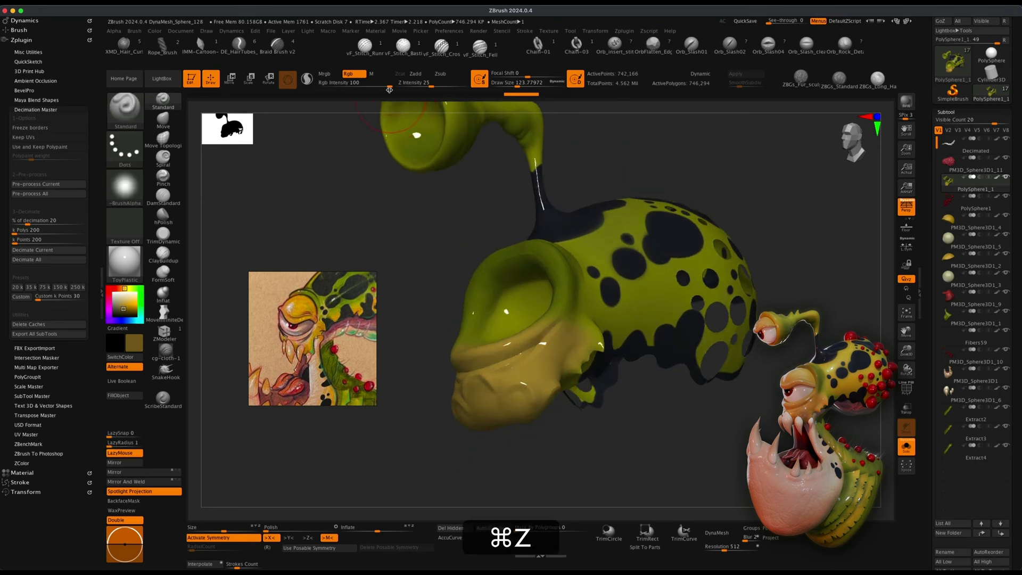
Set RGB Intensity to 27, paint a soft stroke on the lower lip, and switch the brush alpha to Alpha 08.
{"action": "left_click_drag", "start_coordinate": [389, 90], "coordinate": [388, 87]}
{"action": "key", "text": "Return"}
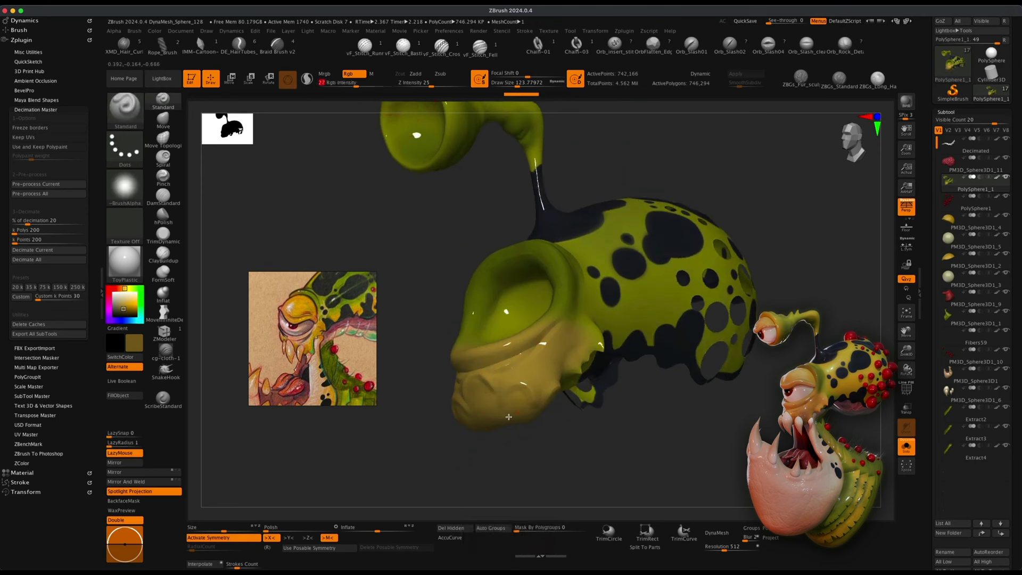
{"action": "mouse_move", "coordinate": [544, 379]}
{"action": "left_mouse_down"}
{"action": "mouse_move", "coordinate": [526, 378]}
{"action": "mouse_move", "coordinate": [534, 371]}
{"action": "mouse_move", "coordinate": [511, 416]}
{"action": "mouse_move", "coordinate": [537, 471]}
{"action": "left_mouse_up"}
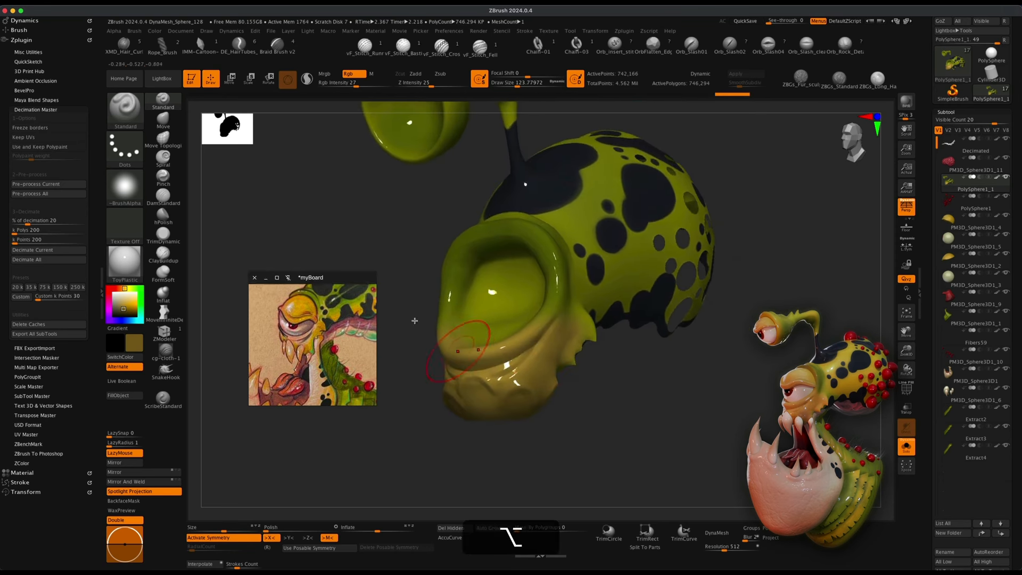
{"action": "left_click", "coordinate": [122, 187]}
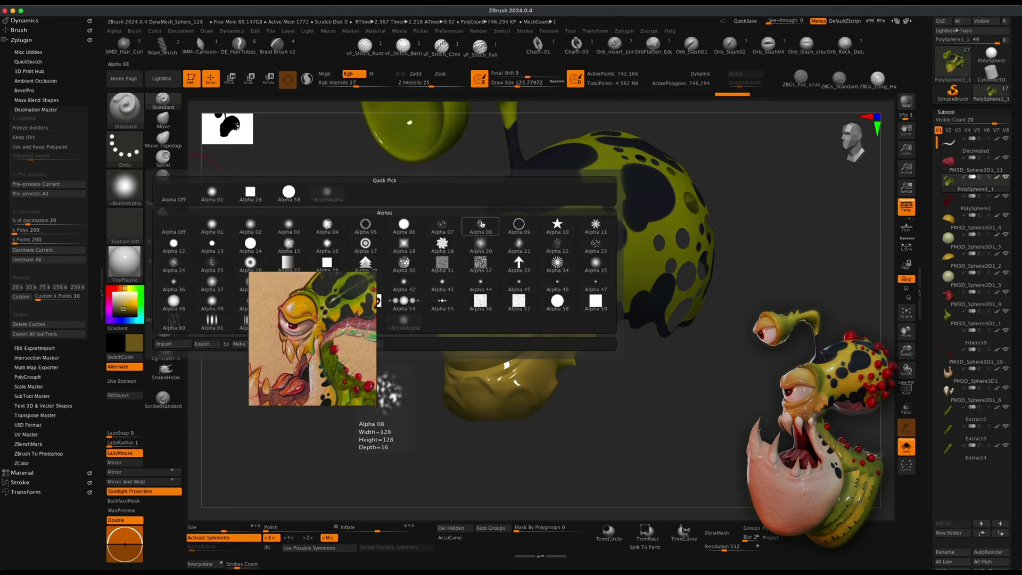
{"action": "left_click", "coordinate": [481, 224]}
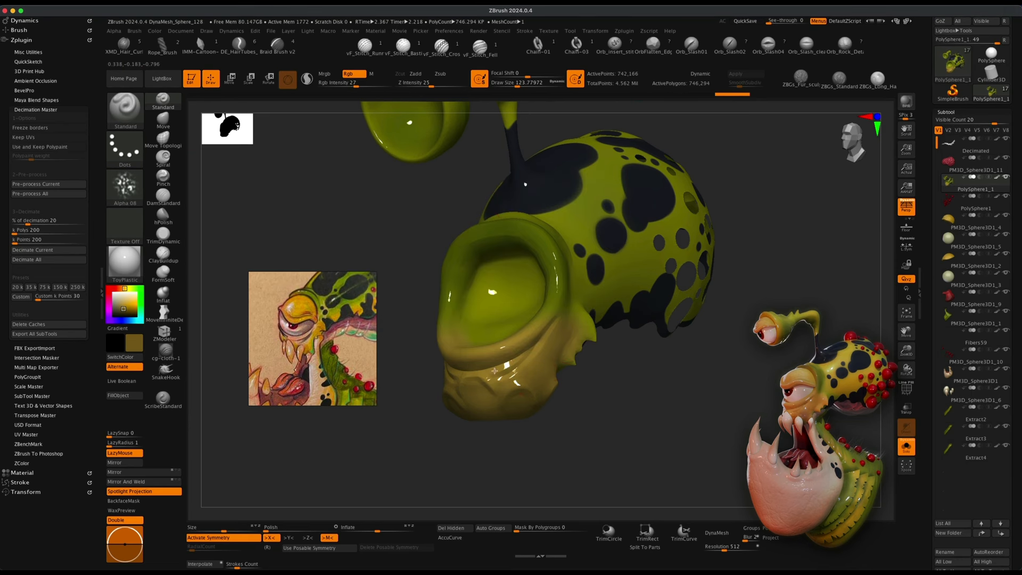
Undo the last two strokes and repaint the lower lip with a darker olive colour.
{"action": "key", "text": "super+z"}
{"action": "key", "text": "super+z"}
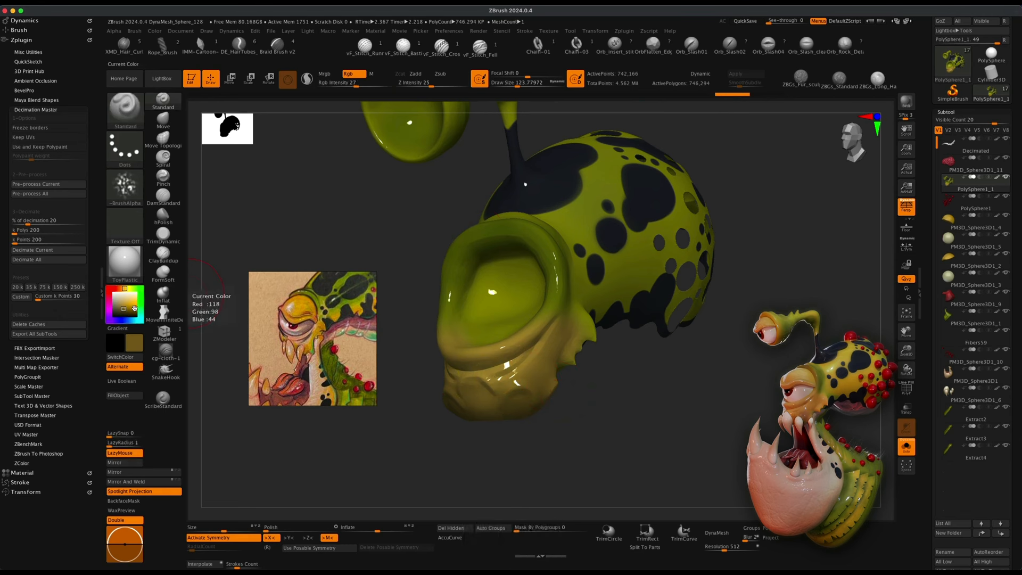
{"action": "left_click", "coordinate": [127, 311]}
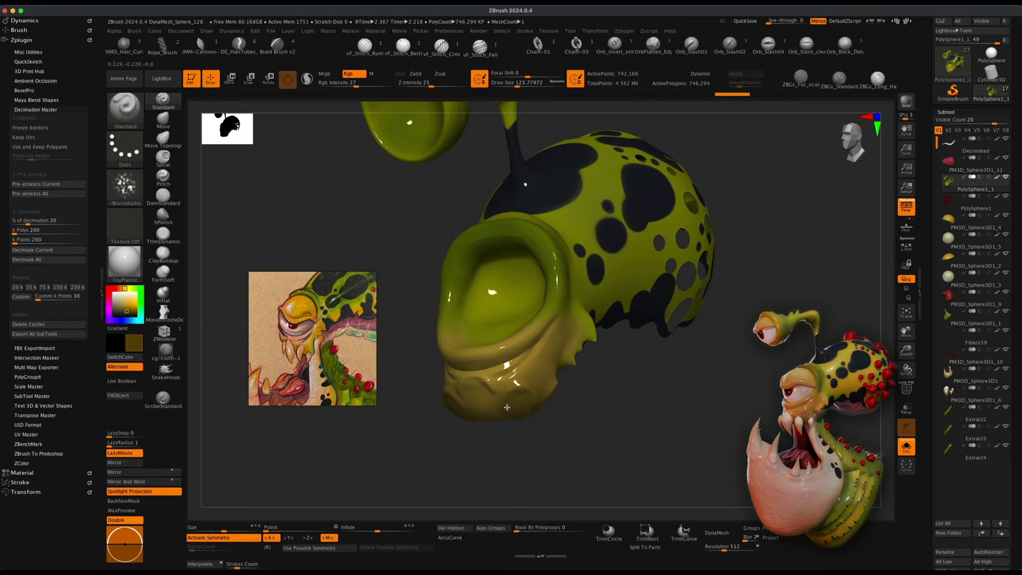
{"action": "left_click_drag", "start_coordinate": [532, 401], "coordinate": [583, 424]}
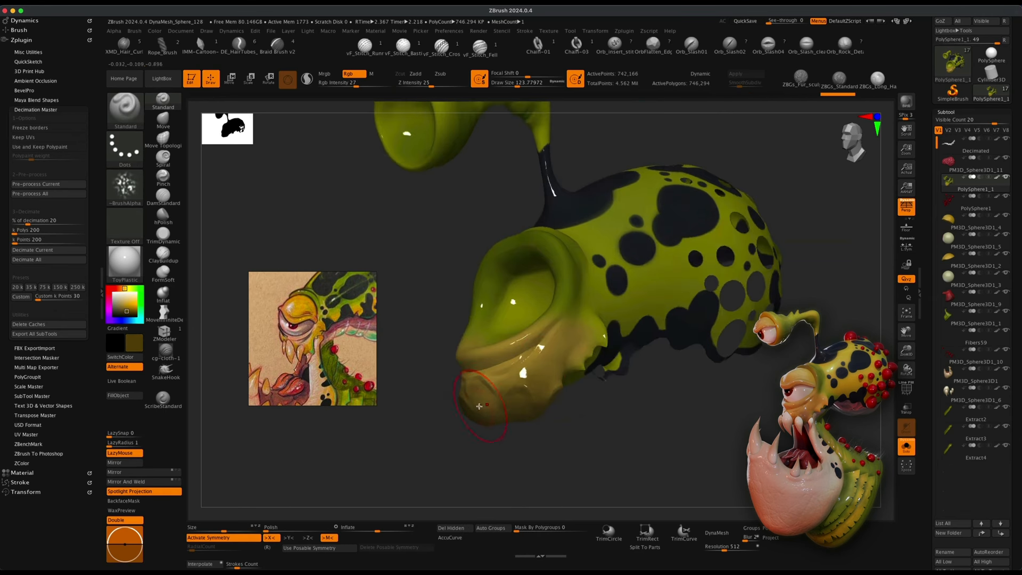
{"action": "mouse_move", "coordinate": [491, 397]}
{"action": "left_mouse_down"}
{"action": "mouse_move", "coordinate": [548, 367]}
{"action": "mouse_move", "coordinate": [574, 325]}
{"action": "left_mouse_up"}
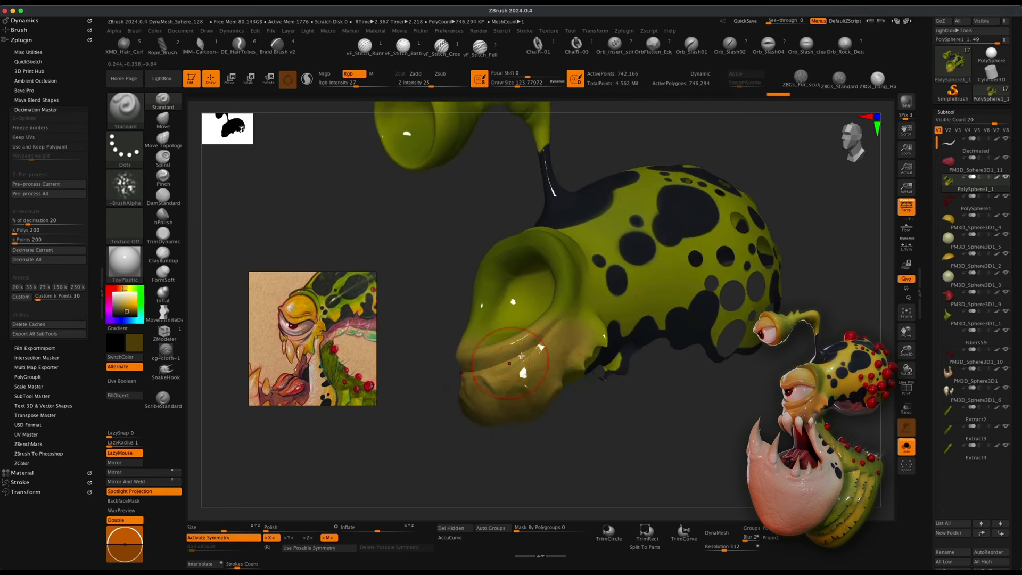
{"action": "left_click_drag", "start_coordinate": [604, 398], "coordinate": [632, 421]}
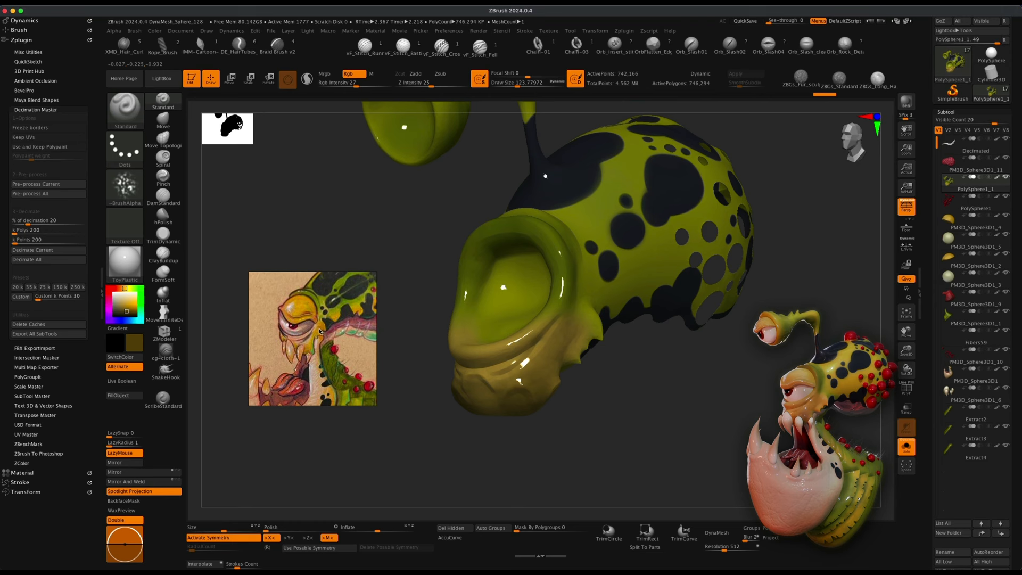
{"action": "left_click_drag", "start_coordinate": [503, 354], "coordinate": [570, 328]}
{"action": "mouse_move", "coordinate": [695, 424]}
{"action": "left_mouse_down"}
{"action": "mouse_move", "coordinate": [700, 411]}
{"action": "mouse_move", "coordinate": [716, 433]}
{"action": "mouse_move", "coordinate": [727, 401]}
{"action": "mouse_move", "coordinate": [702, 392]}
{"action": "mouse_move", "coordinate": [719, 411]}
{"action": "mouse_move", "coordinate": [736, 411]}
{"action": "mouse_move", "coordinate": [682, 373]}
{"action": "left_mouse_up"}
Exit Solo mode and set the draw size to about 80.
{"action": "left_click", "coordinate": [908, 448]}
{"action": "key", "text": "s"}
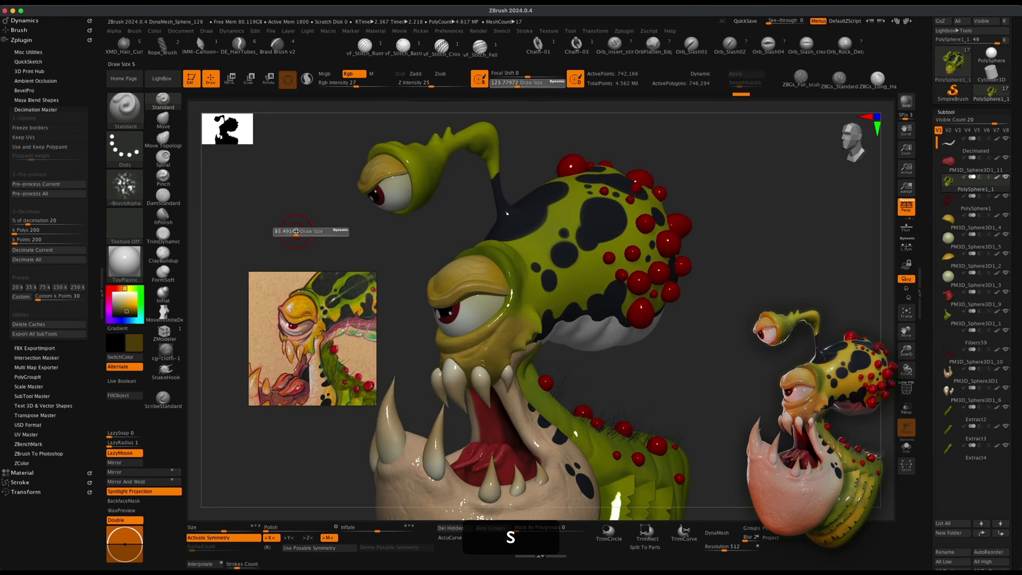
{"action": "left_click_drag", "start_coordinate": [301, 232], "coordinate": [295, 232]}
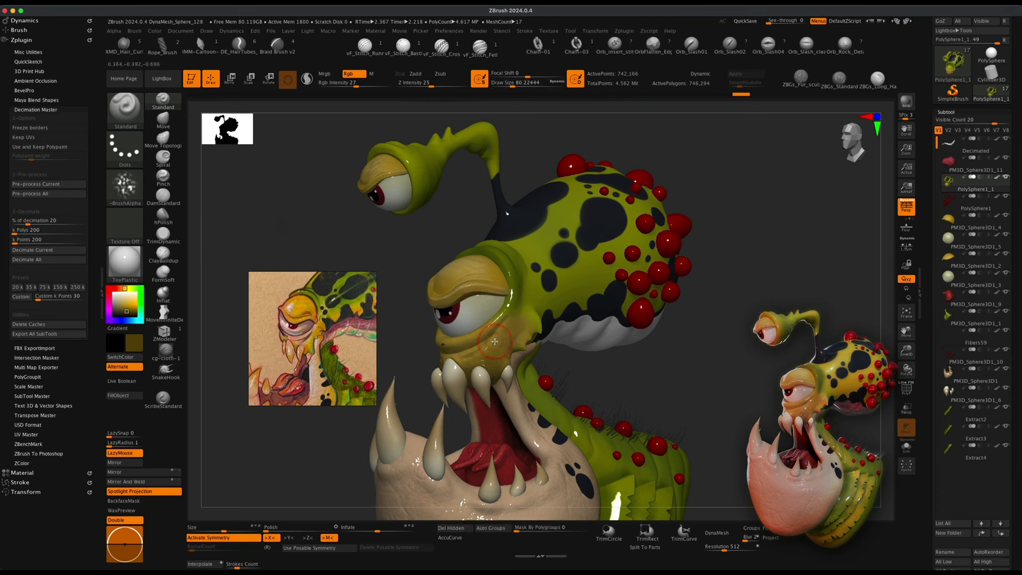
Sample a colour from the head and turn off LazyMouse.
{"action": "key", "text": "c"}
{"action": "left_click_drag", "start_coordinate": [531, 318], "coordinate": [534, 322]}
{"action": "key", "text": "l"}
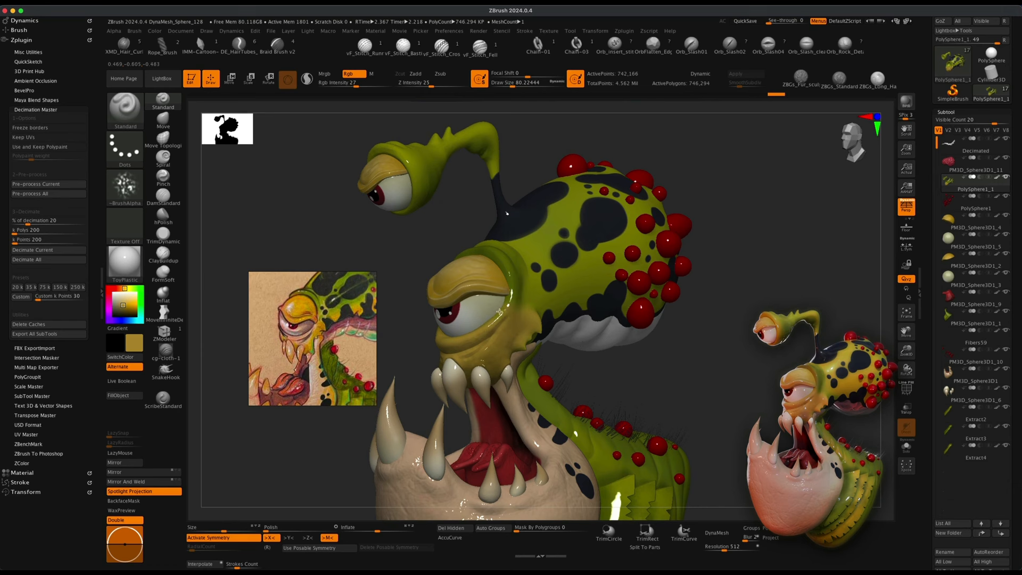
Orbit around the creature to review the polypainted head from several angles.
{"action": "left_click_drag", "start_coordinate": [675, 358], "coordinate": [751, 348]}
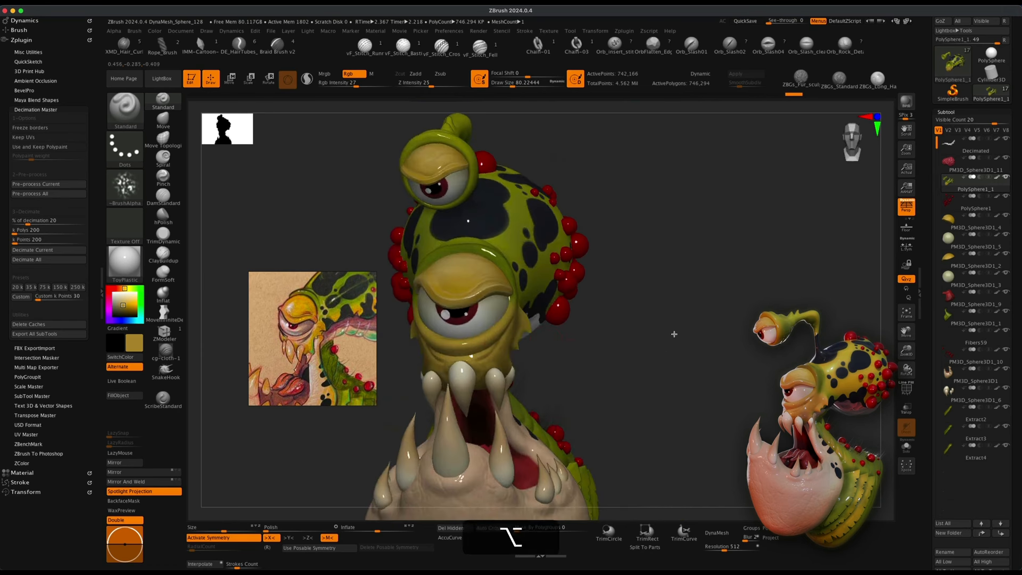
{"action": "mouse_move", "coordinate": [674, 335]}
{"action": "left_mouse_down", "text": "alt"}
{"action": "mouse_move", "coordinate": [693, 334]}
{"action": "mouse_move", "coordinate": [685, 358]}
{"action": "mouse_move", "coordinate": [704, 370]}
{"action": "mouse_move", "coordinate": [712, 360]}
{"action": "mouse_move", "coordinate": [684, 372]}
{"action": "mouse_move", "coordinate": [742, 382]}
{"action": "left_mouse_up", "text": "alt"}
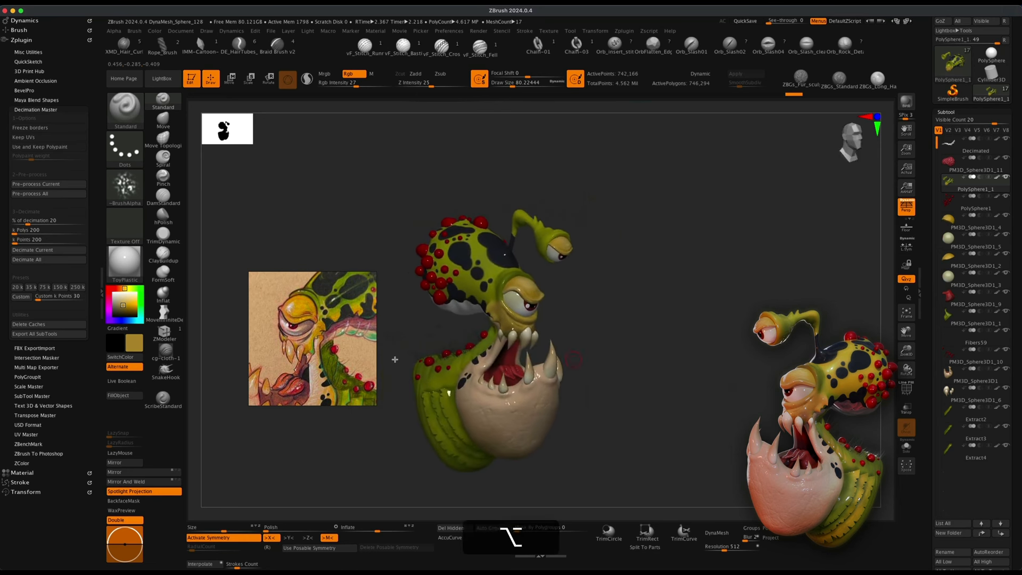
{"action": "scroll", "coordinate": [333, 375], "scroll_direction": "down", "scroll_amount": 5}
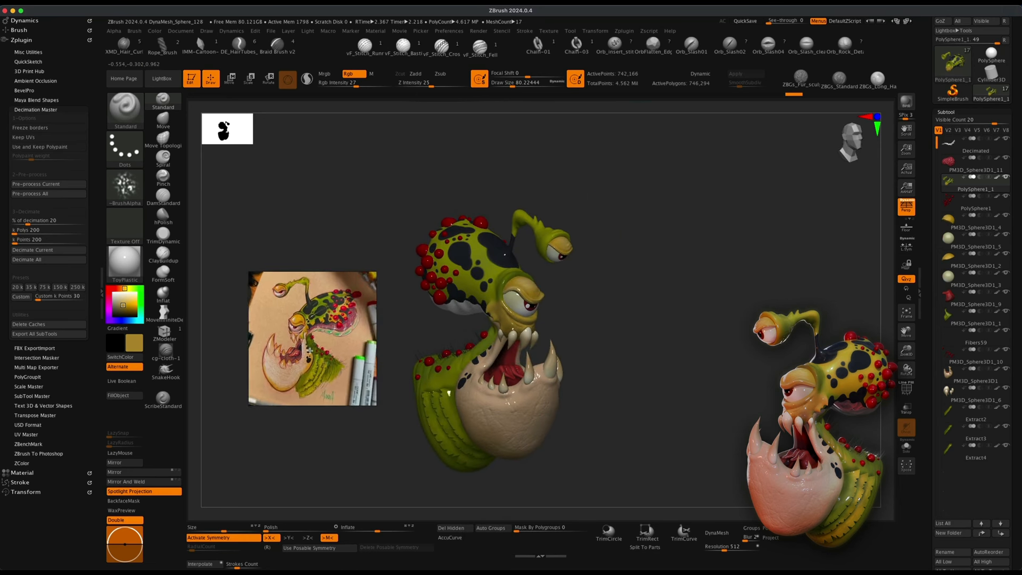
{"action": "mouse_move", "coordinate": [687, 427]}
{"action": "left_mouse_down"}
{"action": "mouse_move", "coordinate": [662, 429]}
{"action": "mouse_move", "coordinate": [685, 424]}
{"action": "mouse_move", "coordinate": [674, 425]}
{"action": "left_mouse_up"}
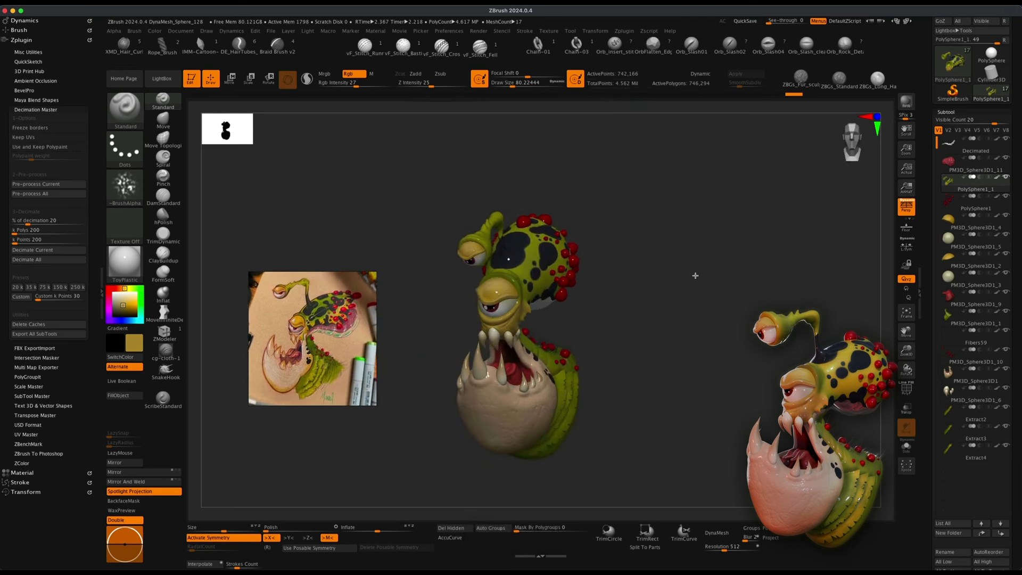
{"action": "mouse_move", "coordinate": [694, 276]}
{"action": "left_mouse_down"}
{"action": "mouse_move", "coordinate": [701, 288]}
{"action": "mouse_move", "coordinate": [685, 287]}
{"action": "left_mouse_up"}
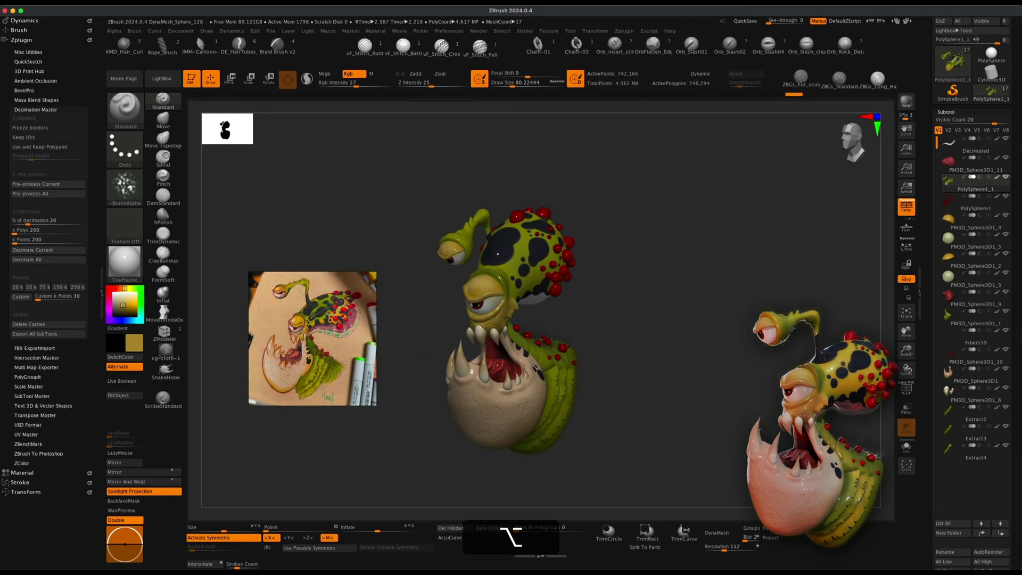
{"action": "left_click_drag", "start_coordinate": [752, 327], "coordinate": [727, 342]}
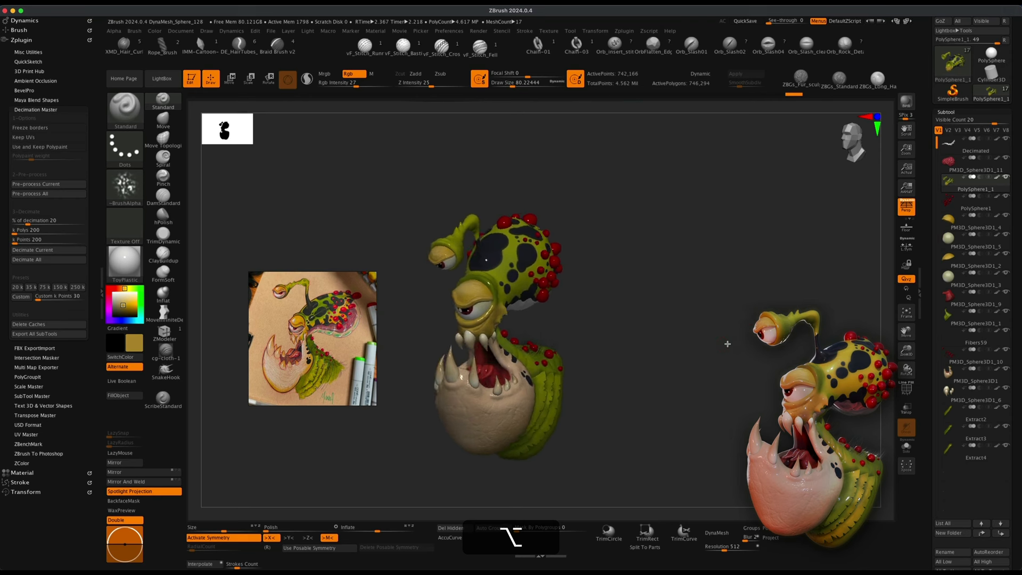
{"action": "mouse_move", "coordinate": [570, 194]}
{"action": "left_mouse_down"}
{"action": "mouse_move", "coordinate": [604, 199]}
{"action": "mouse_move", "coordinate": [571, 197]}
{"action": "left_mouse_up"}
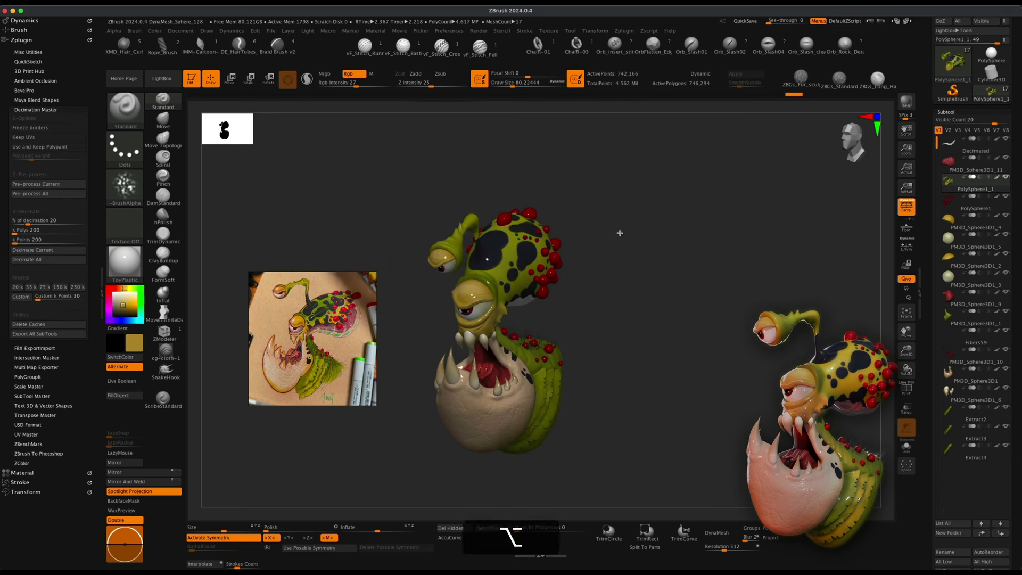
{"action": "left_click_drag", "start_coordinate": [632, 252], "coordinate": [622, 285], "text": "alt"}
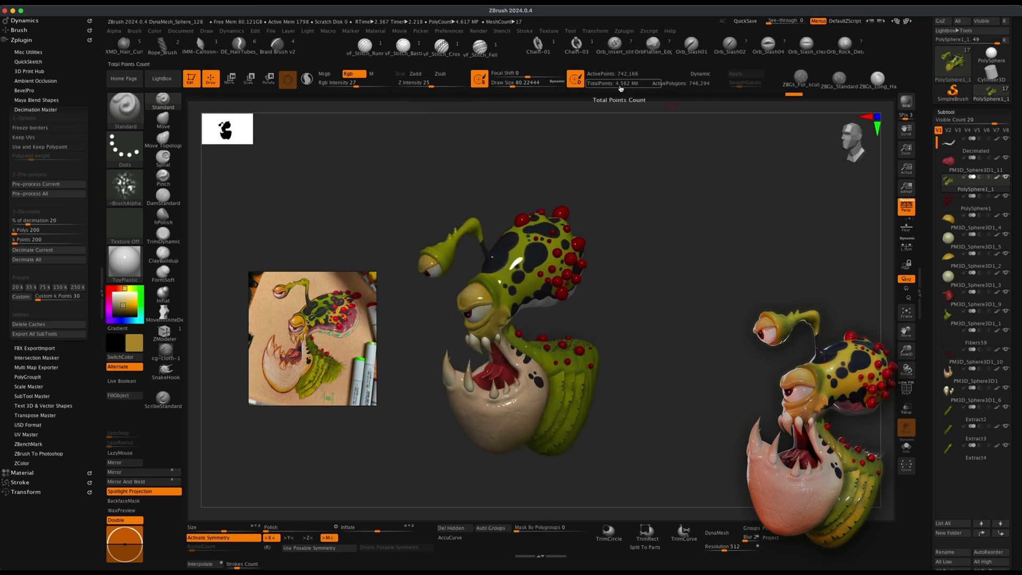
{"action": "mouse_move", "coordinate": [622, 96]}
{"action": "left_click_drag", "start_coordinate": [743, 348], "coordinate": [701, 343]}
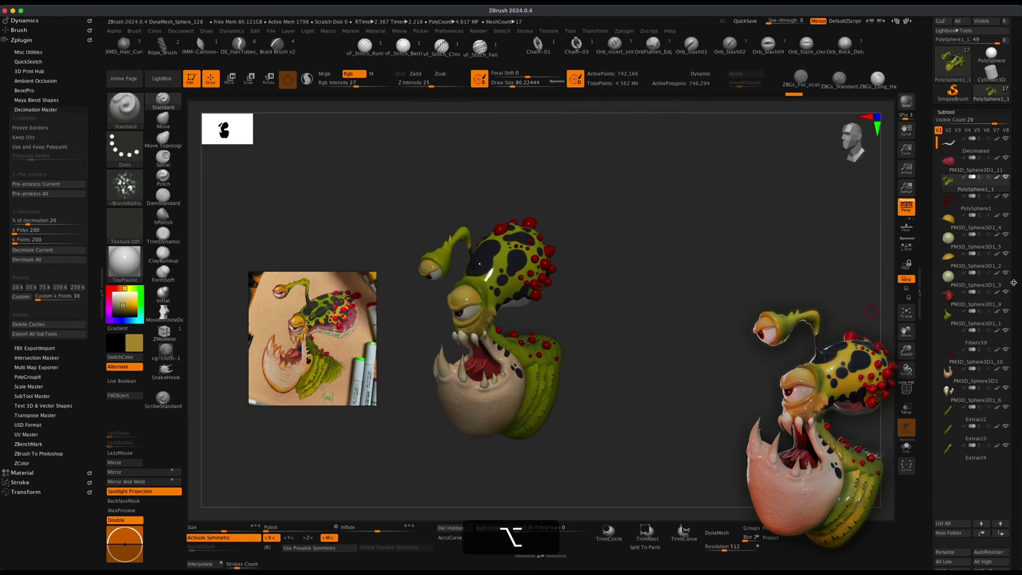
{"action": "scroll", "coordinate": [1016, 267], "scroll_direction": "up", "scroll_amount": 3}
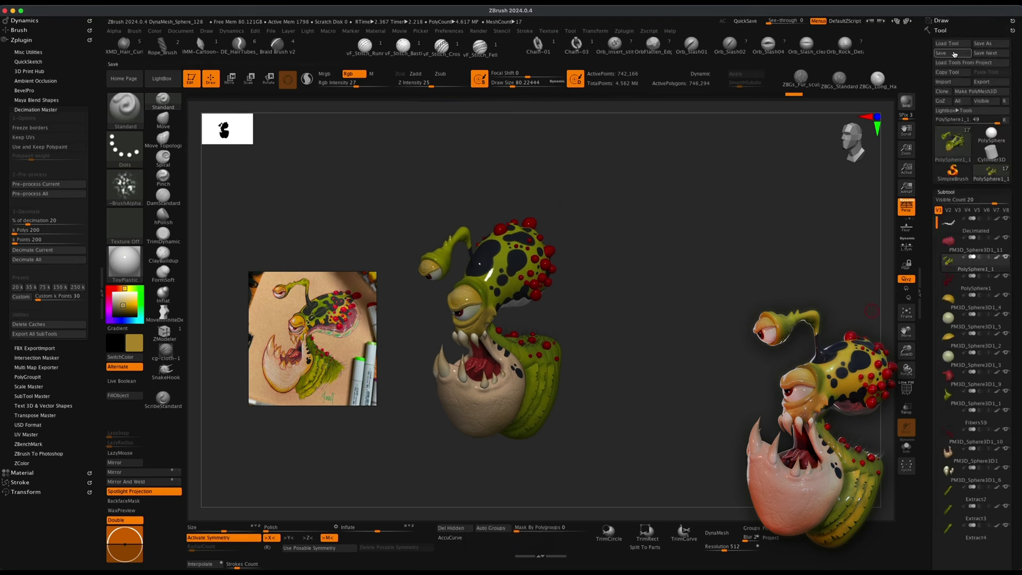
Save the current tool to disk.
{"action": "left_click", "coordinate": [954, 52]}
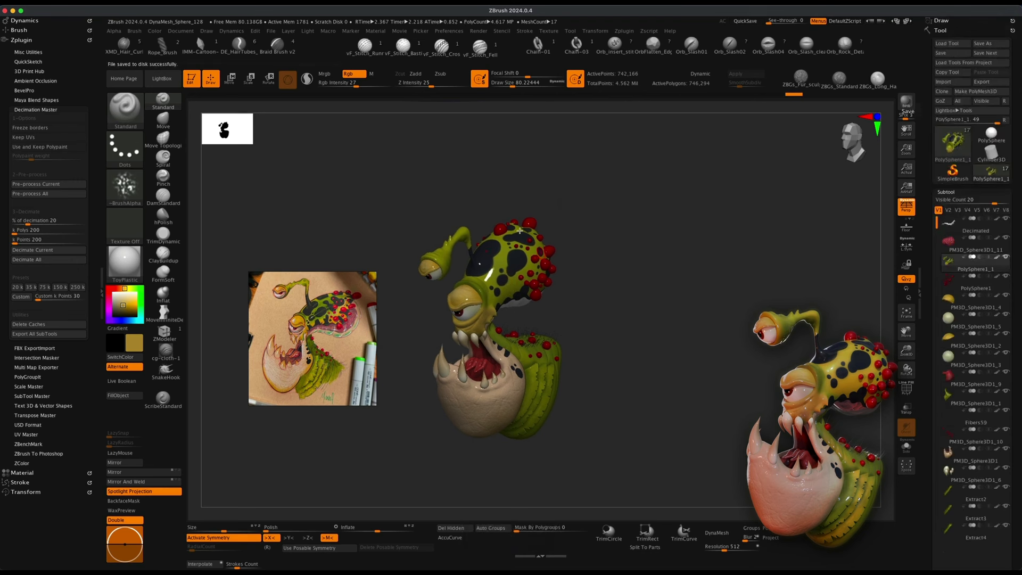
{"action": "mouse_move", "coordinate": [658, 364]}
{"action": "left_mouse_down"}
{"action": "mouse_move", "coordinate": [666, 360]}
{"action": "mouse_move", "coordinate": [654, 353]}
{"action": "left_mouse_up"}
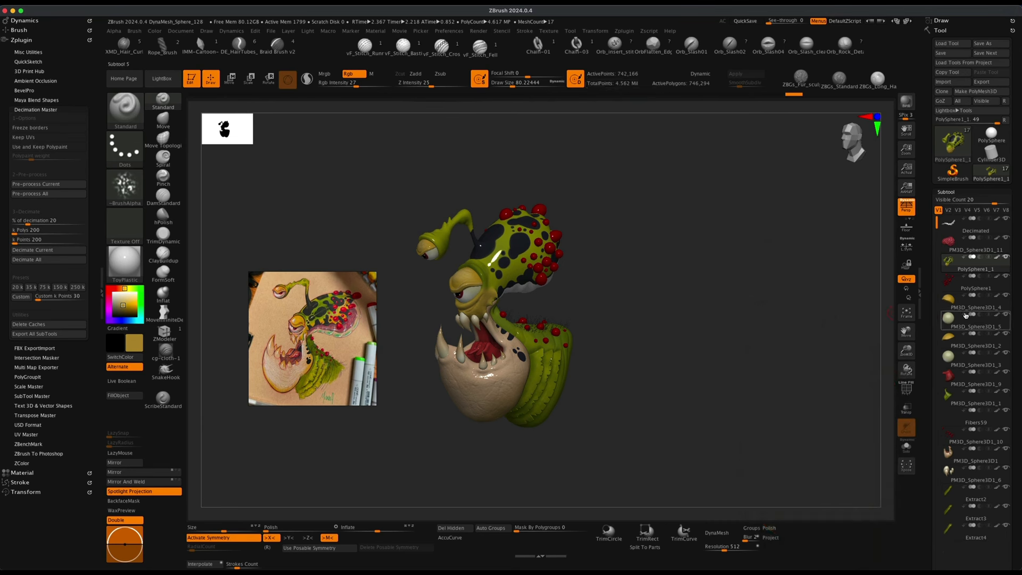
Select the Fibers59 subtool and browse its Geometry settings while orbiting the creature.
{"action": "mouse_move", "coordinate": [950, 529]}
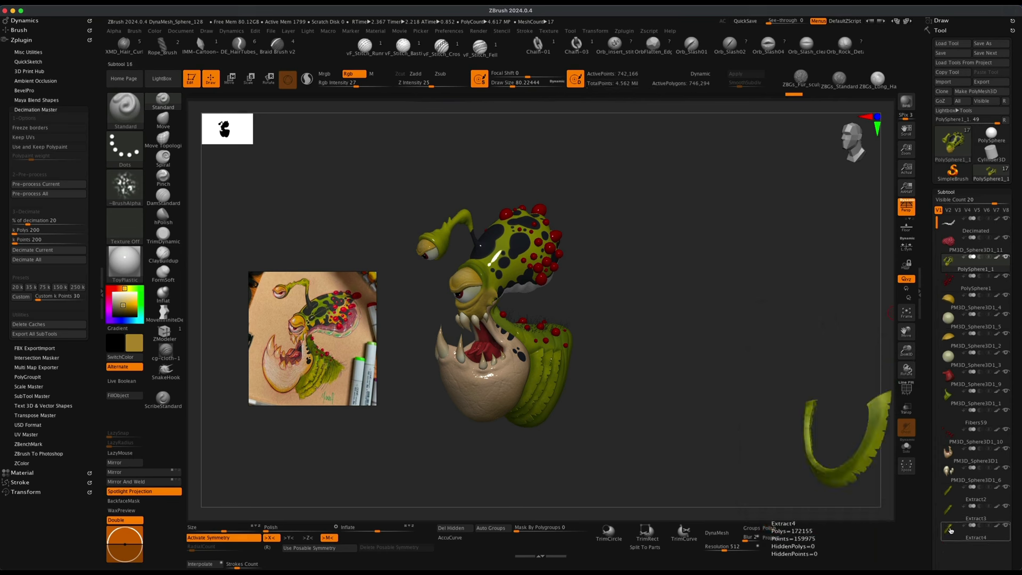
{"action": "left_click_drag", "start_coordinate": [801, 434], "coordinate": [774, 421], "text": "alt"}
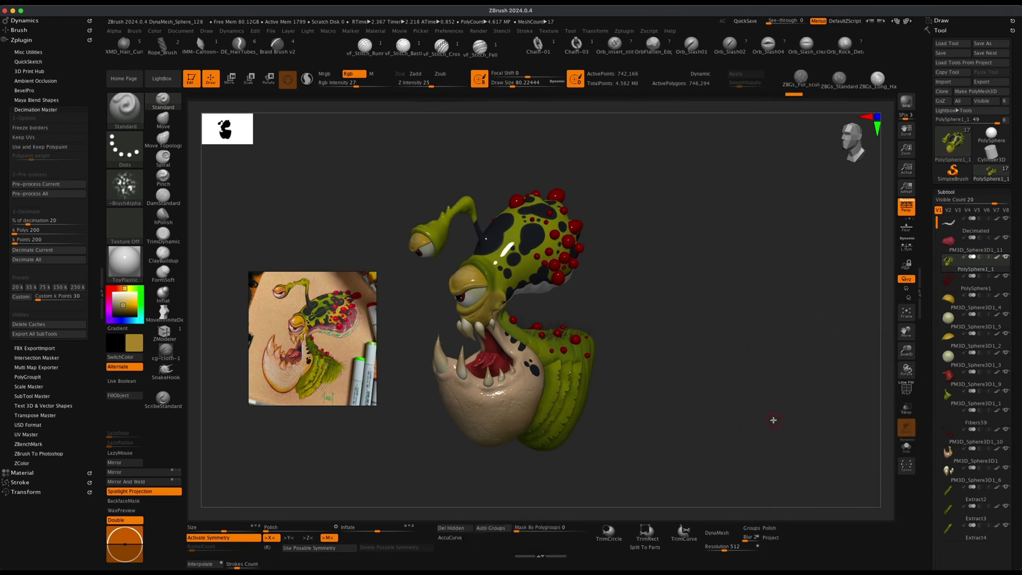
{"action": "left_click_drag", "start_coordinate": [717, 396], "coordinate": [728, 400]}
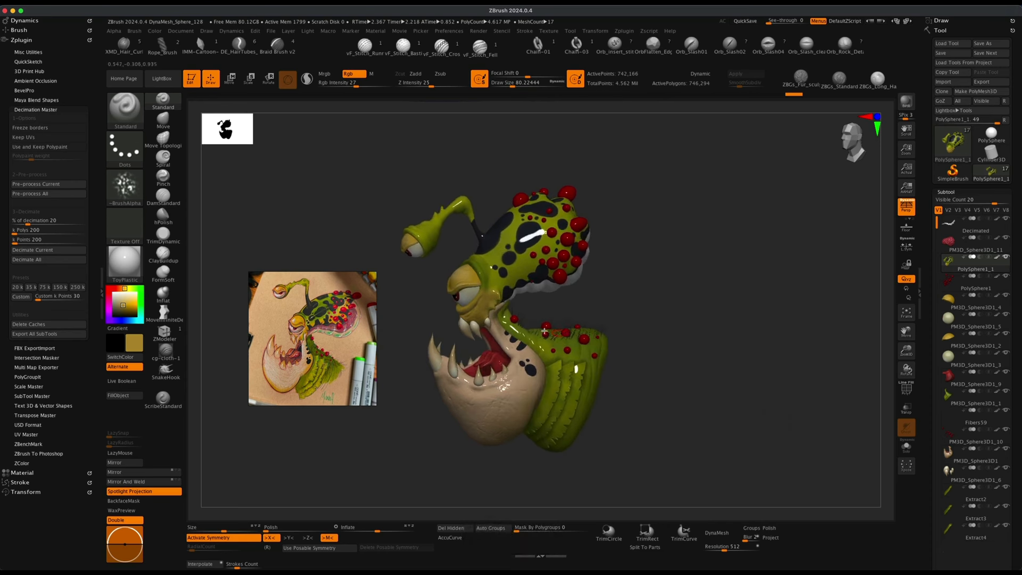
{"action": "left_click_drag", "start_coordinate": [662, 329], "coordinate": [615, 330]}
{"action": "left_click", "coordinate": [953, 421]}
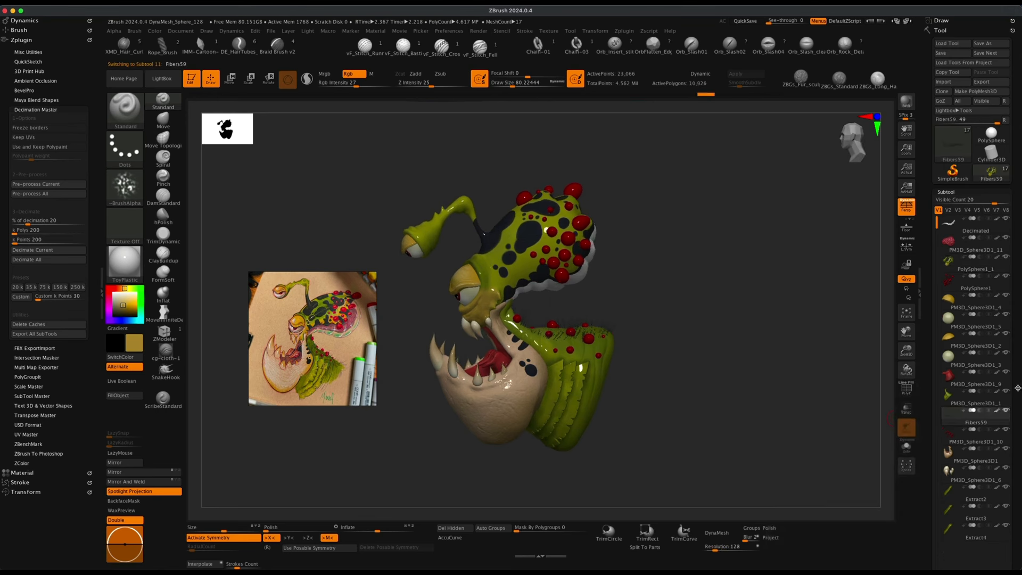
{"action": "scroll", "coordinate": [1018, 388], "scroll_direction": "down", "scroll_amount": 10}
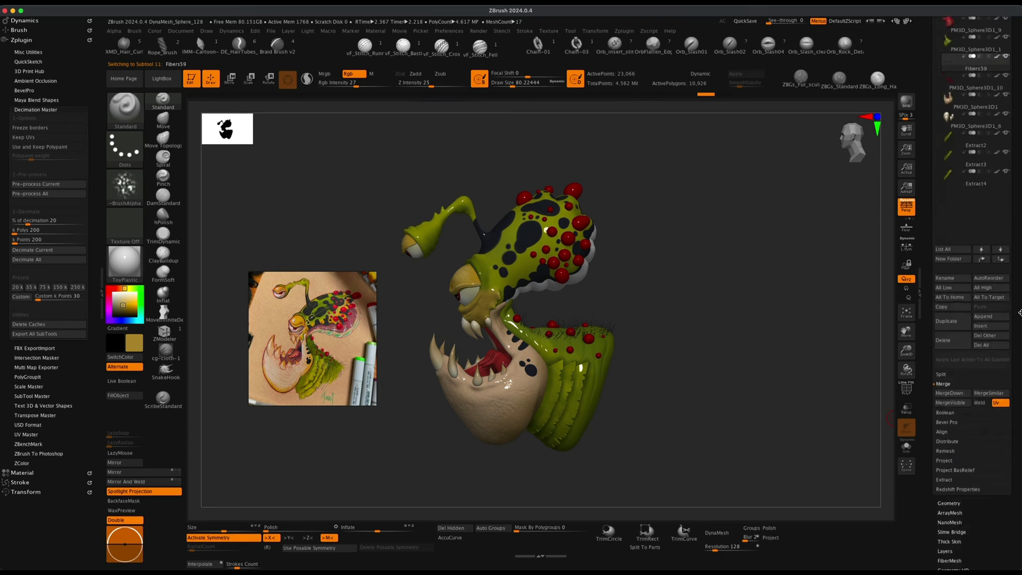
{"action": "scroll", "coordinate": [1020, 312], "scroll_direction": "down", "scroll_amount": 3}
{"action": "left_click", "coordinate": [950, 435]}
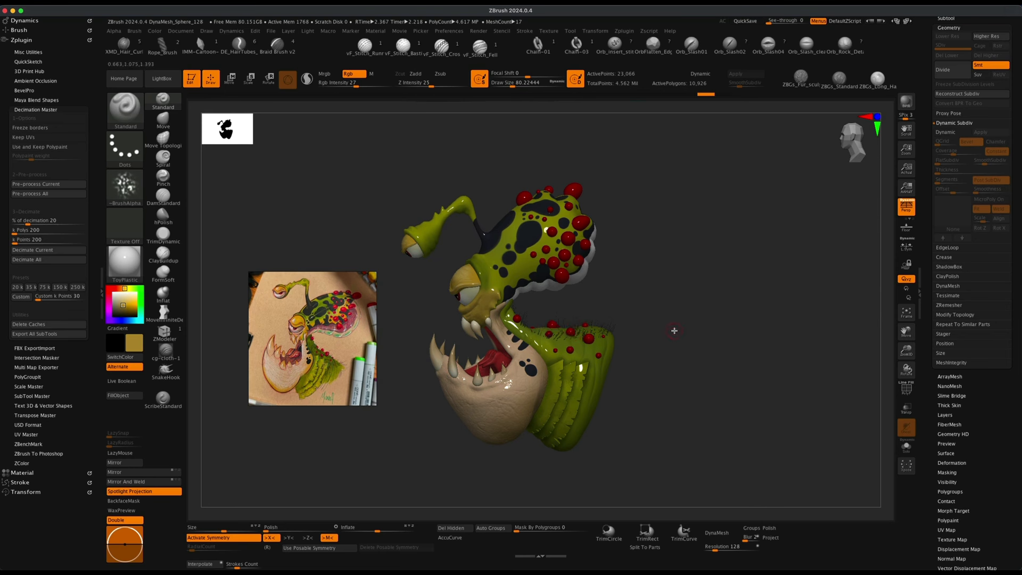
{"action": "left_click_drag", "start_coordinate": [674, 331], "coordinate": [680, 333]}
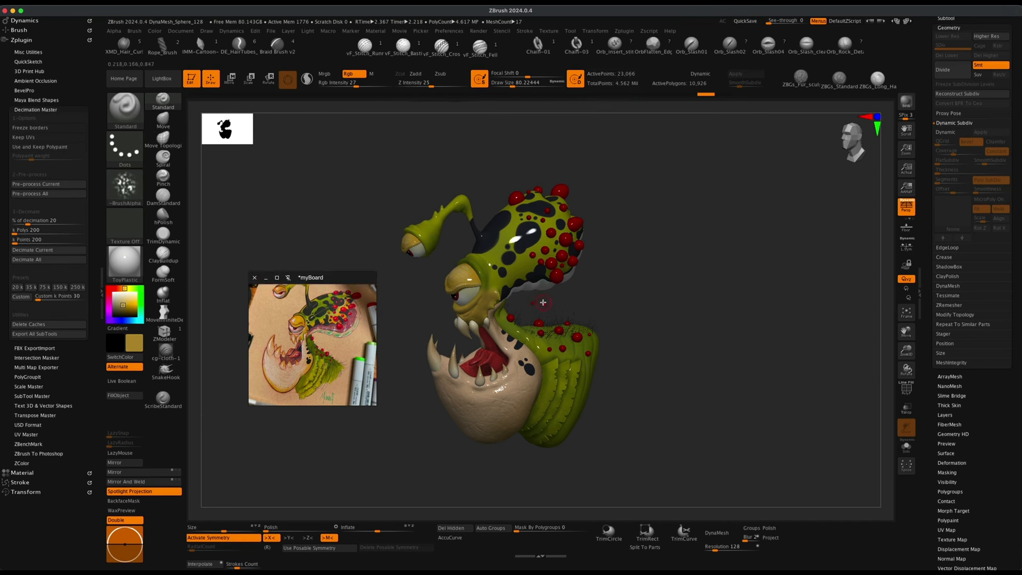
{"action": "scroll", "coordinate": [1012, 391], "scroll_direction": "up", "scroll_amount": 5}
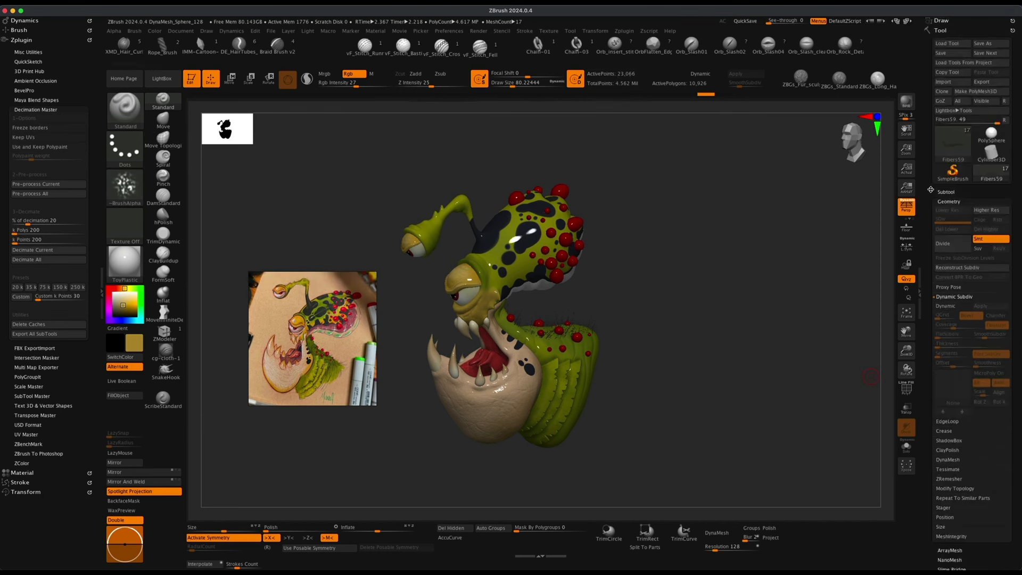
Select the Extract4 subtool and inspect it alone in Solo mode before returning to the full model.
{"action": "left_click", "coordinate": [945, 192]}
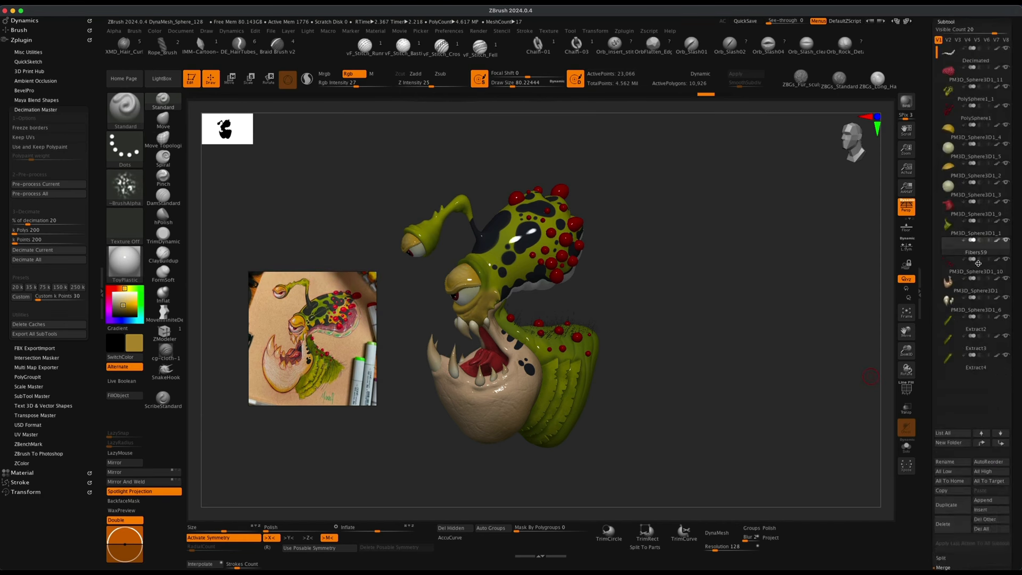
{"action": "left_click", "coordinate": [958, 360]}
{"action": "left_click_drag", "start_coordinate": [781, 339], "coordinate": [772, 342], "text": "alt"}
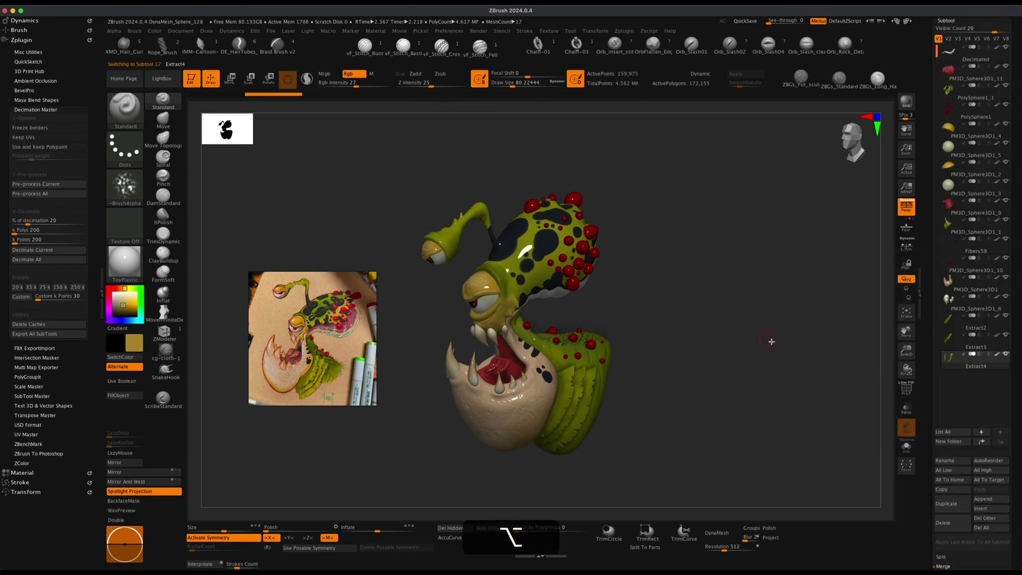
{"action": "scroll", "coordinate": [1015, 362], "scroll_direction": "up", "scroll_amount": 2}
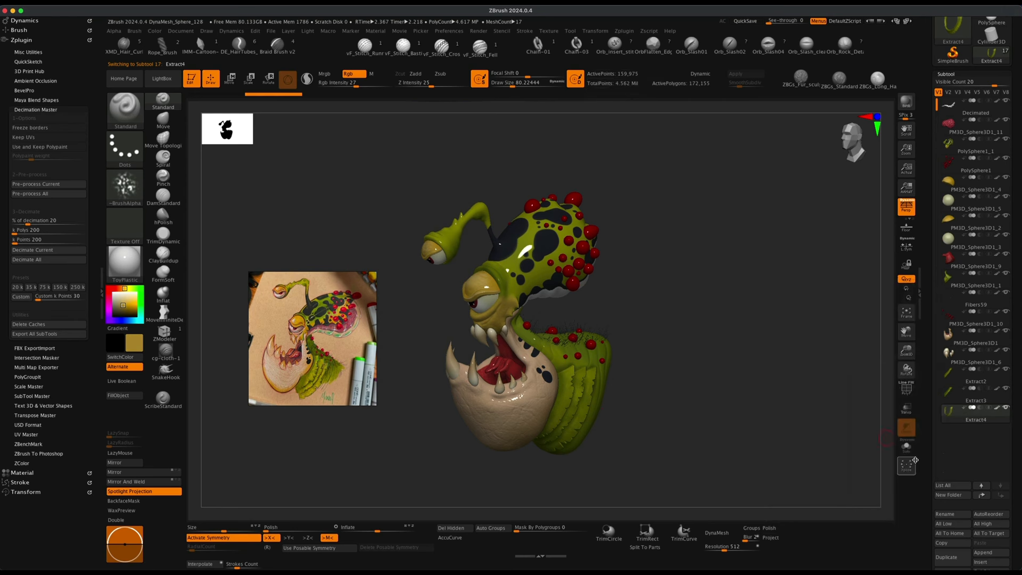
{"action": "left_click", "coordinate": [907, 446]}
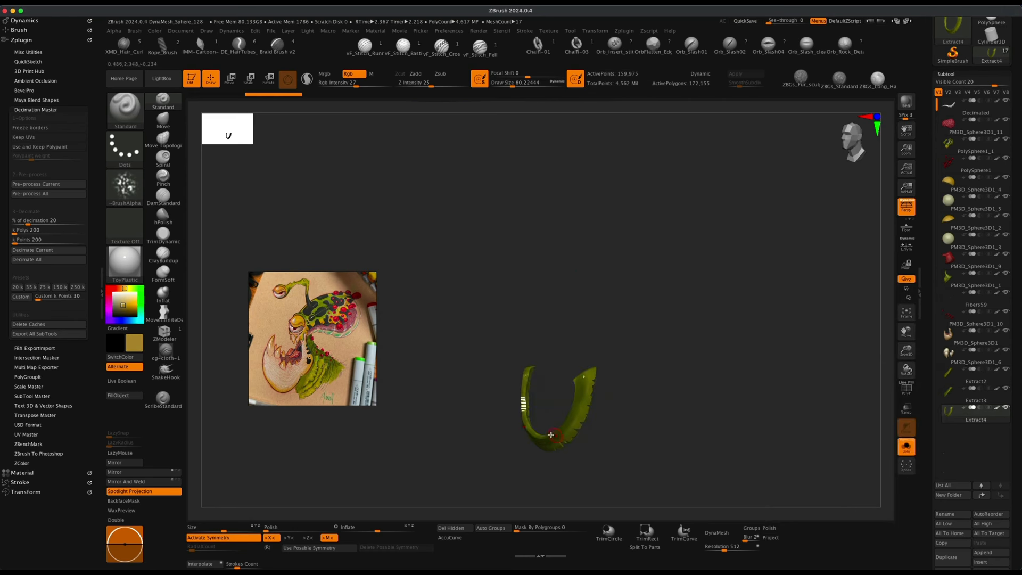
{"action": "left_click_drag", "start_coordinate": [582, 433], "coordinate": [660, 428]}
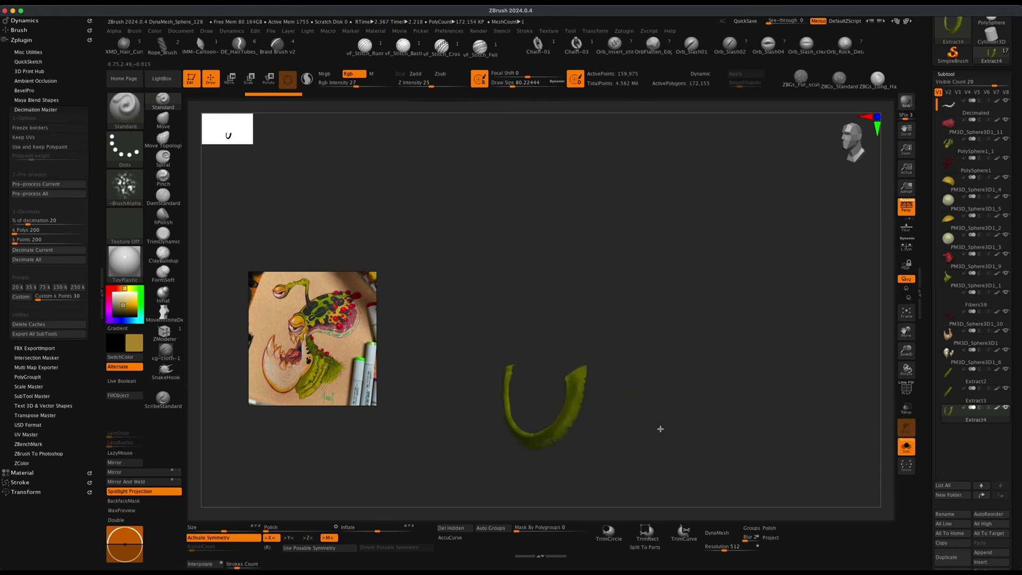
{"action": "left_click", "coordinate": [906, 446]}
{"action": "left_click_drag", "start_coordinate": [730, 429], "coordinate": [673, 210]}
{"action": "left_click_drag", "start_coordinate": [686, 274], "coordinate": [697, 306]}
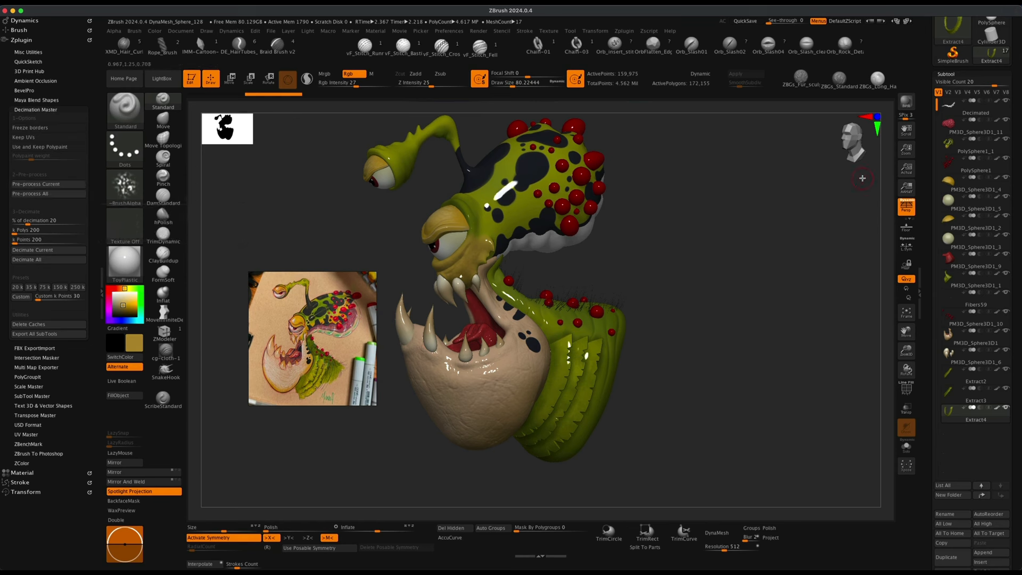
Save the tool file again.
{"action": "left_click_drag", "start_coordinate": [1018, 120], "coordinate": [1019, 220]}
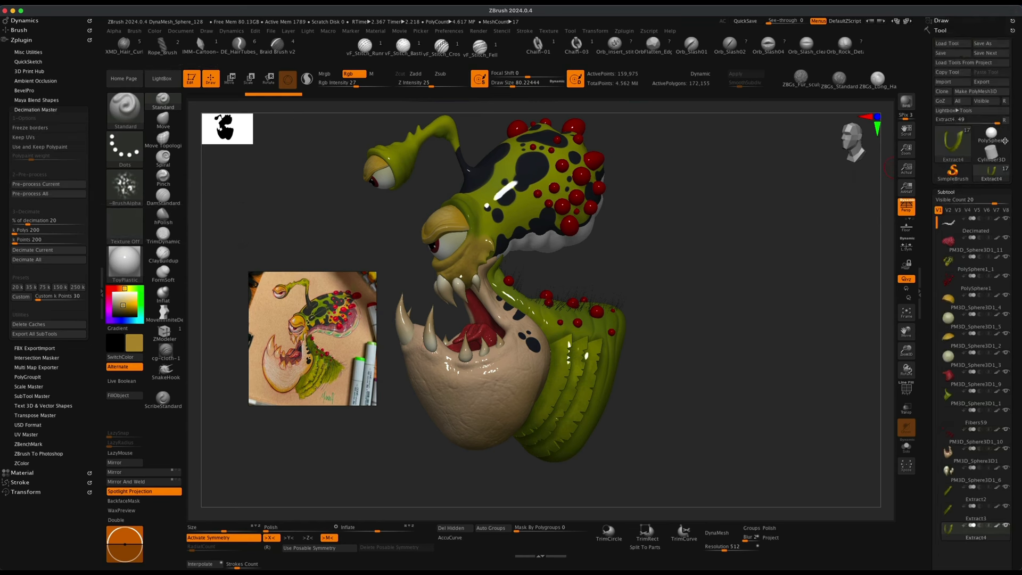
{"action": "left_click", "coordinate": [953, 53]}
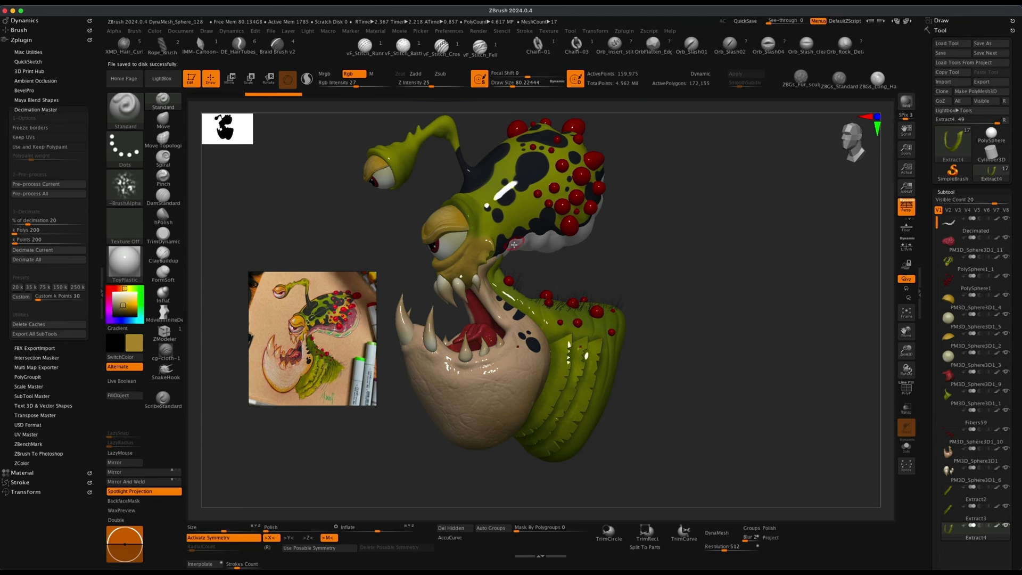
Decimate the Extract4 subtool with Decimation Master at 20%, enabling Use and Keep Polypaint before pre-processing.
{"action": "left_click_drag", "start_coordinate": [656, 283], "coordinate": [569, 230]}
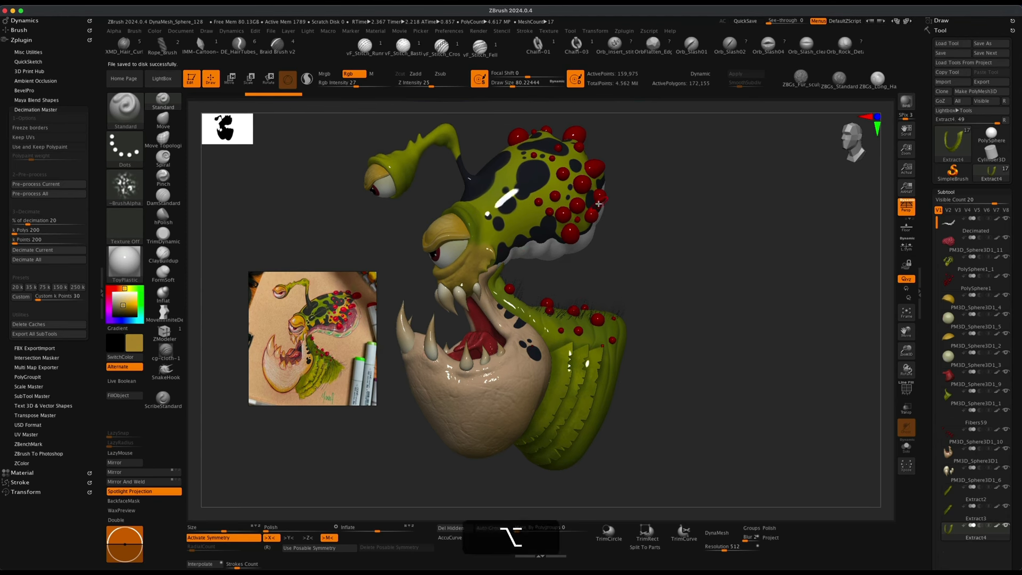
{"action": "left_click_drag", "start_coordinate": [388, 234], "coordinate": [395, 237]}
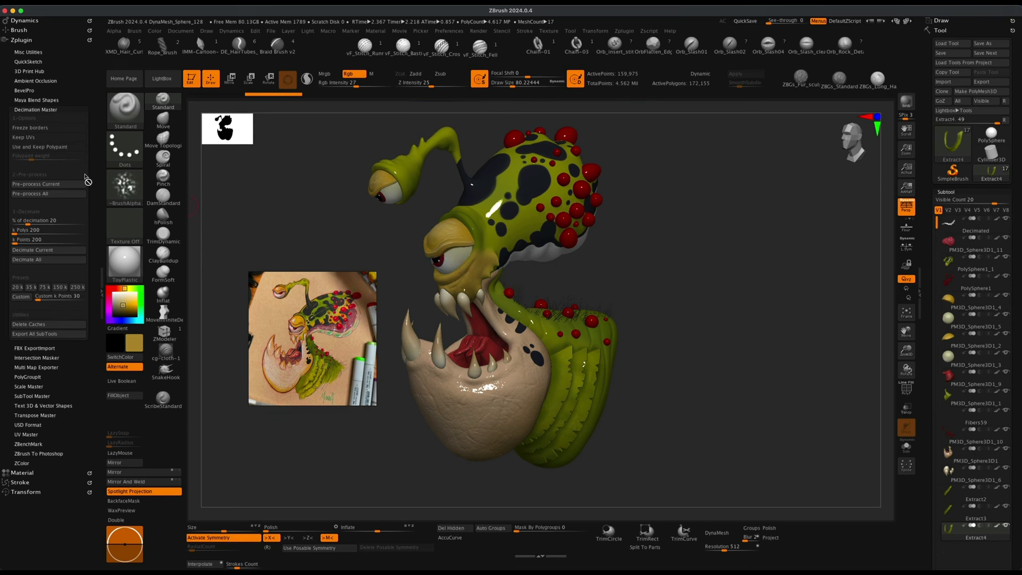
{"action": "left_click", "coordinate": [67, 183]}
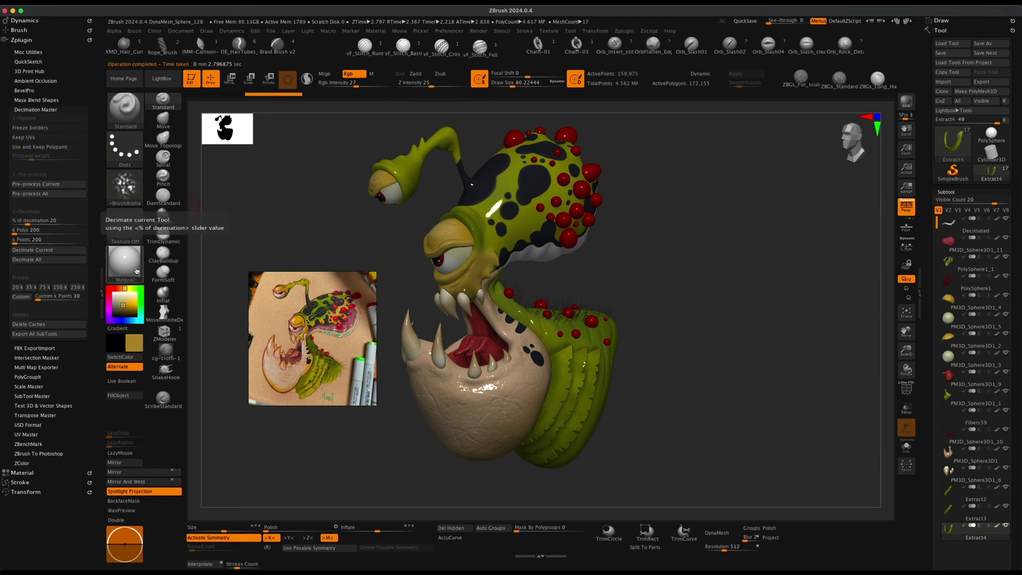
{"action": "left_click_drag", "start_coordinate": [675, 384], "coordinate": [672, 352], "text": "alt"}
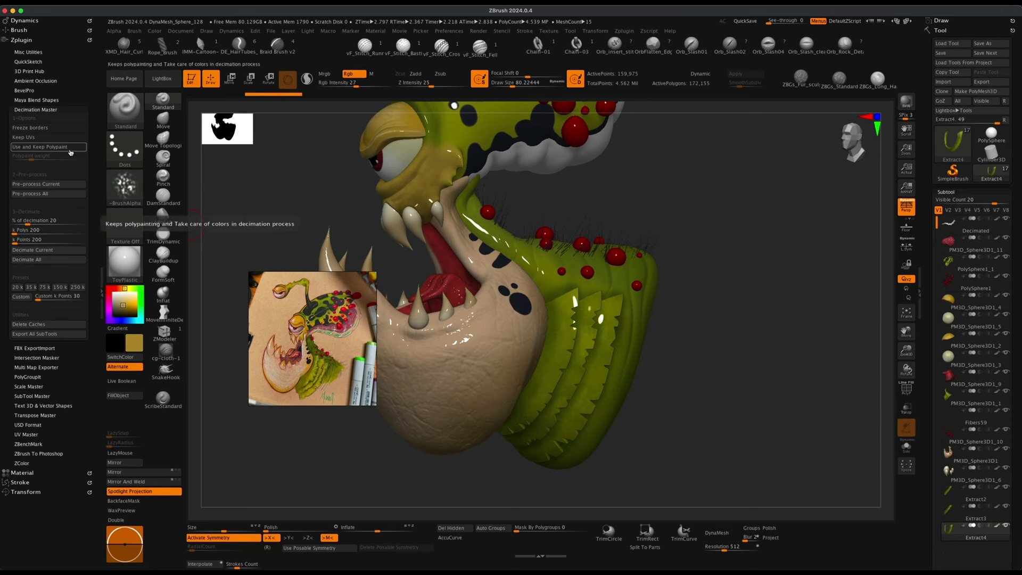
{"action": "left_click", "coordinate": [54, 147]}
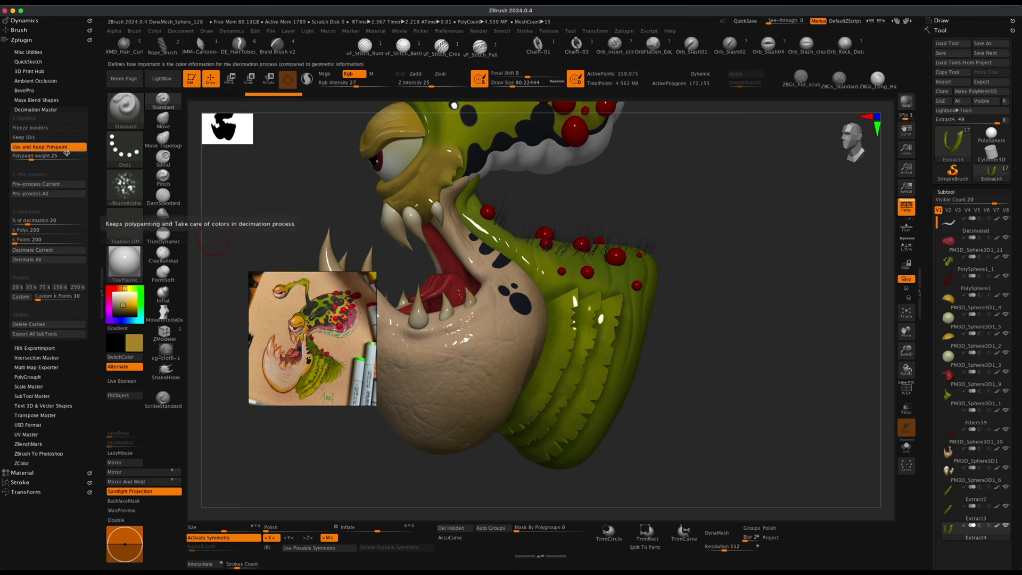
{"action": "left_click", "coordinate": [68, 184]}
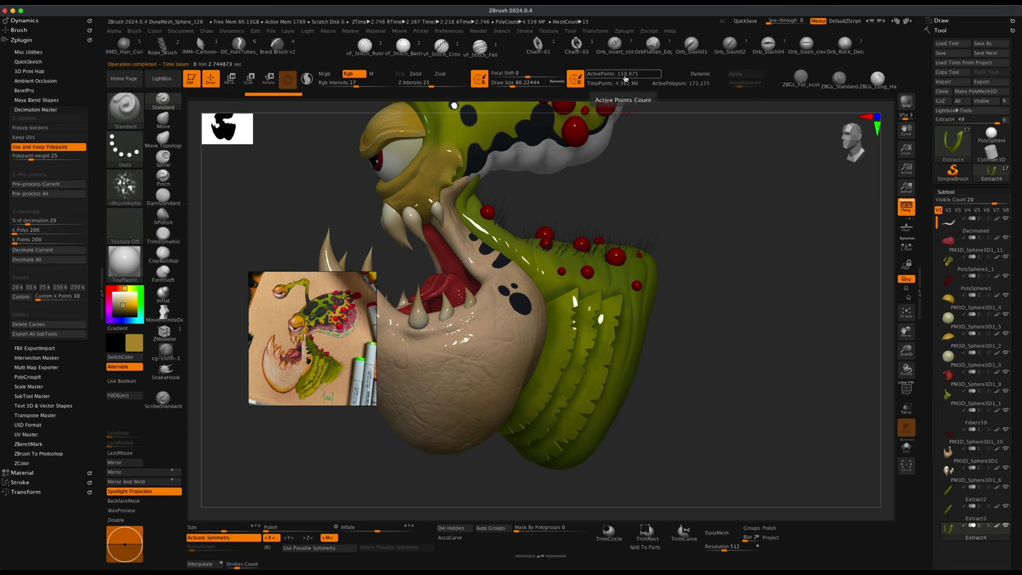
{"action": "left_click", "coordinate": [68, 251]}
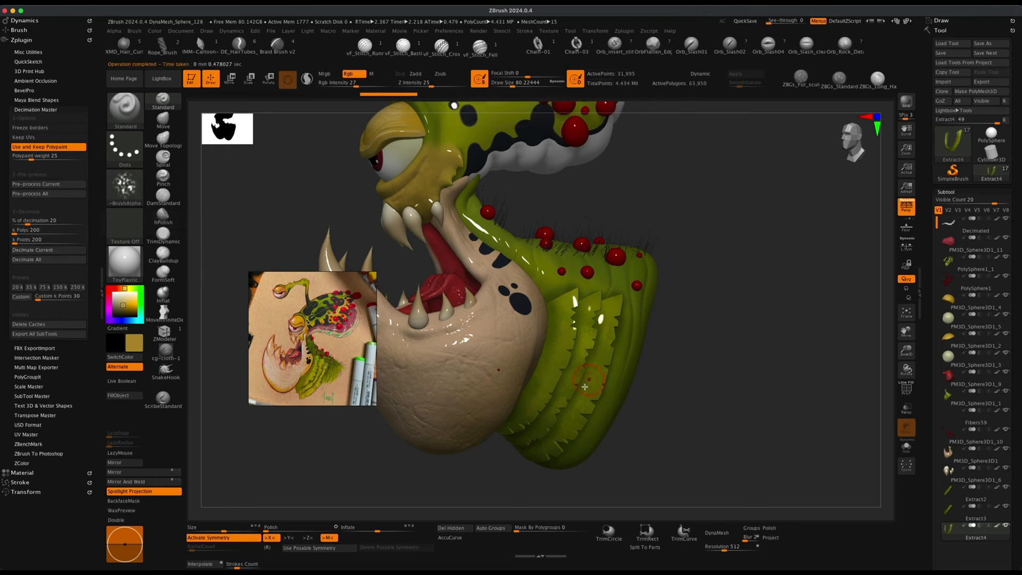
Select the Extract3 subtool, pre-process it and decimate it with Decimation Master.
{"action": "left_click_drag", "start_coordinate": [701, 407], "coordinate": [692, 362]}
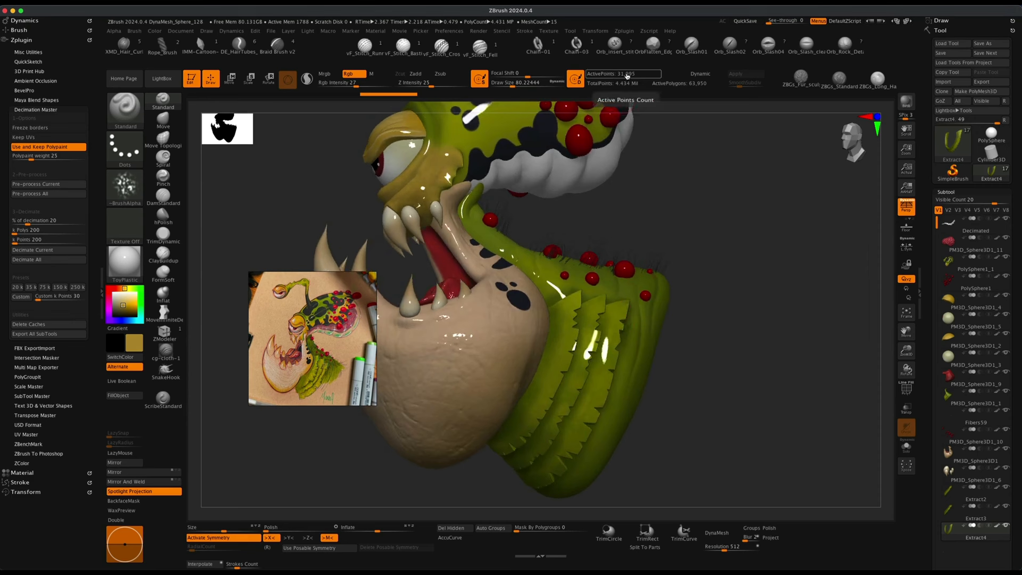
{"action": "left_click_drag", "start_coordinate": [702, 225], "coordinate": [717, 269]}
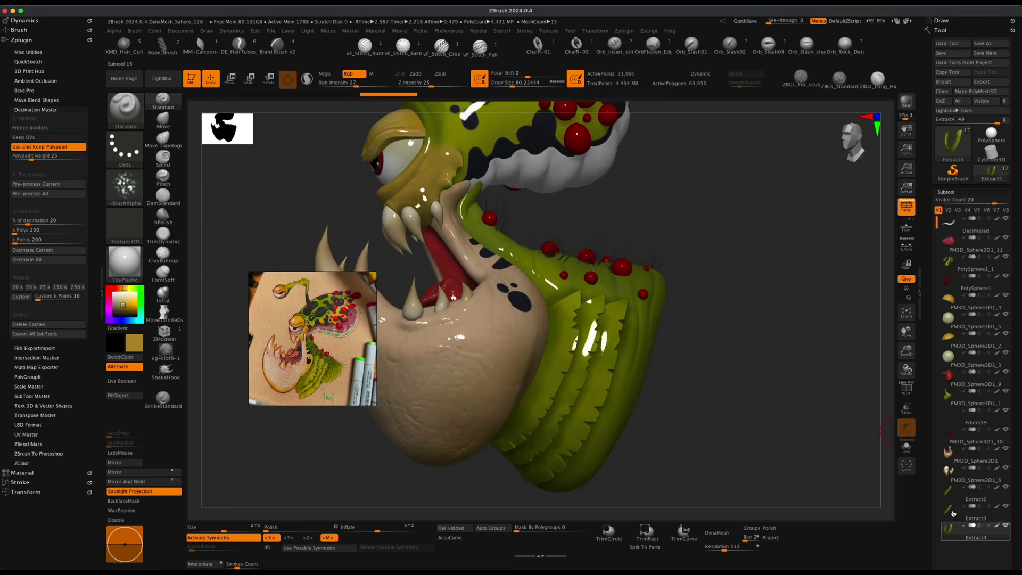
{"action": "left_click", "coordinate": [951, 513]}
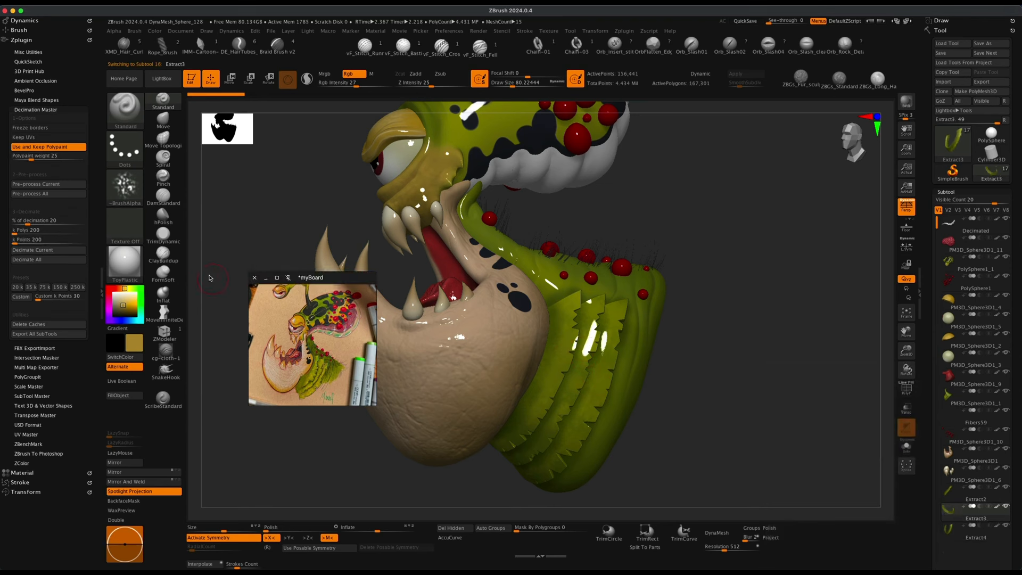
{"action": "left_click", "coordinate": [68, 184]}
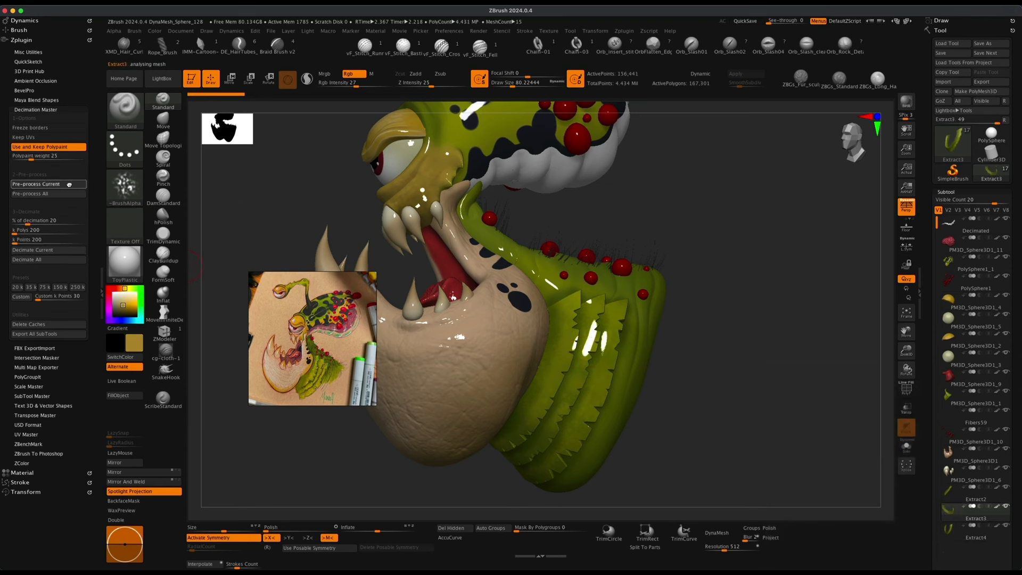
{"action": "left_click", "coordinate": [59, 253]}
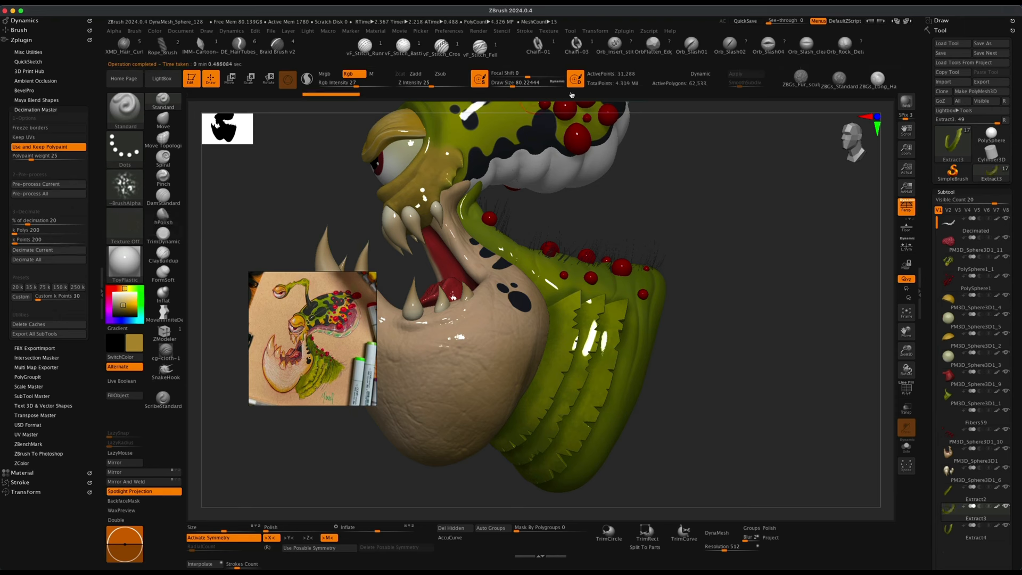
Select the Extract2 subtool and pre-process it for decimation.
{"action": "left_click", "coordinate": [957, 490]}
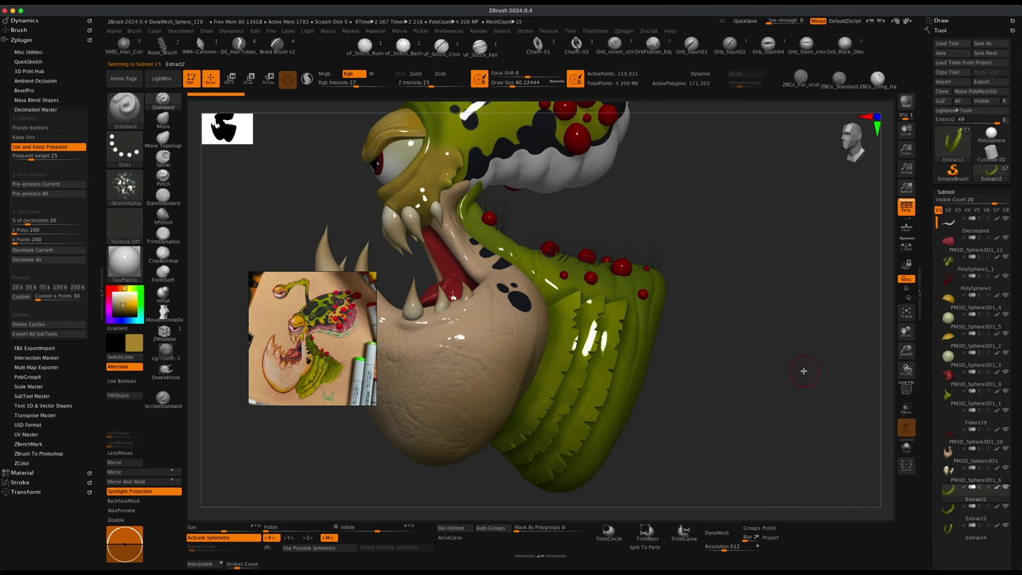
{"action": "left_click", "coordinate": [72, 183]}
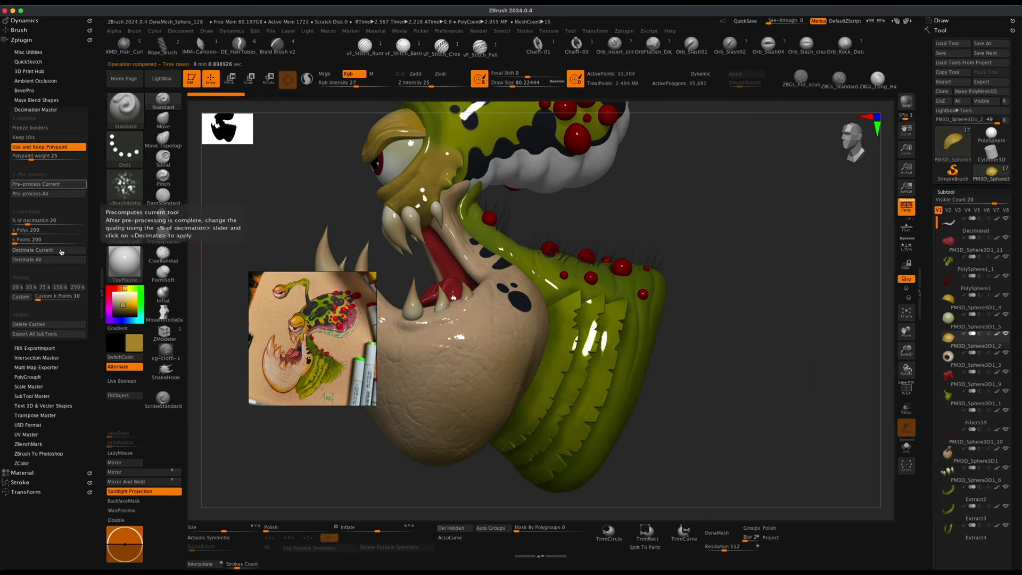
{"action": "left_click", "coordinate": [62, 186]}
Select the Decimated subtool, pre-process and decimate it, then review the creature.
{"action": "left_click", "coordinate": [976, 223]}
{"action": "left_click", "coordinate": [69, 185]}
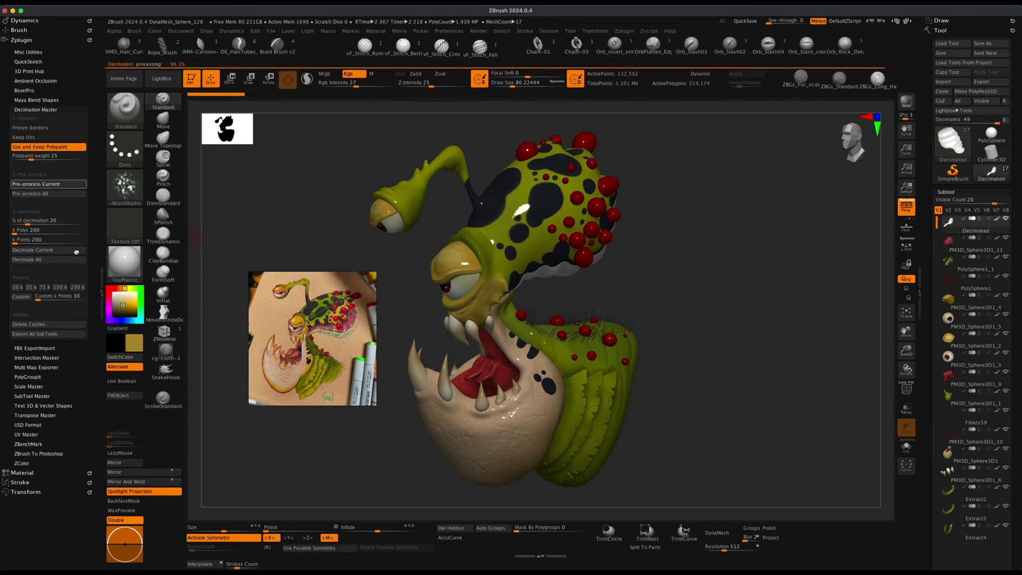
{"action": "left_click", "coordinate": [75, 250]}
{"action": "left_click_drag", "start_coordinate": [741, 389], "coordinate": [723, 307], "text": "alt"}
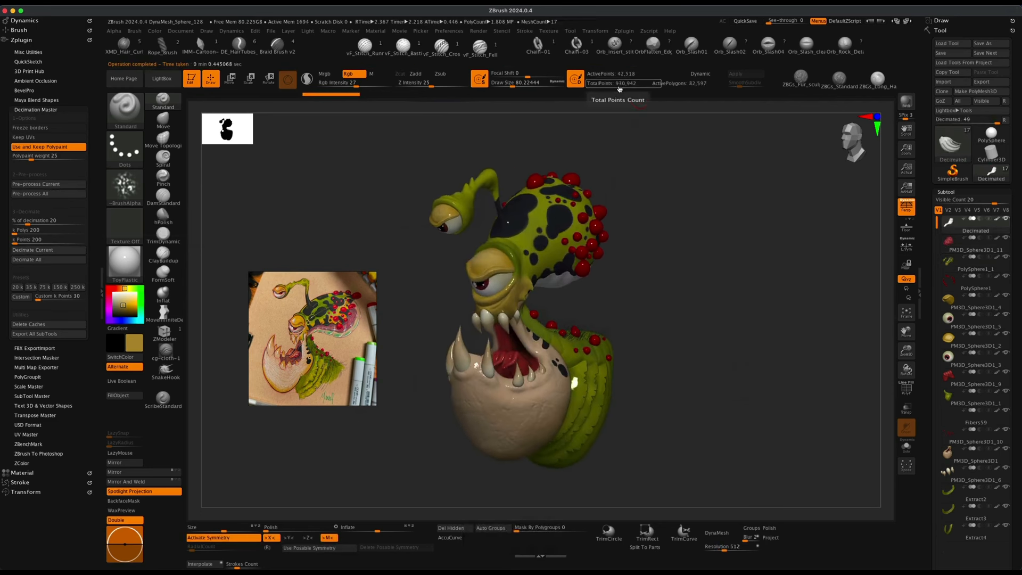
{"action": "left_click_drag", "start_coordinate": [711, 273], "coordinate": [608, 248]}
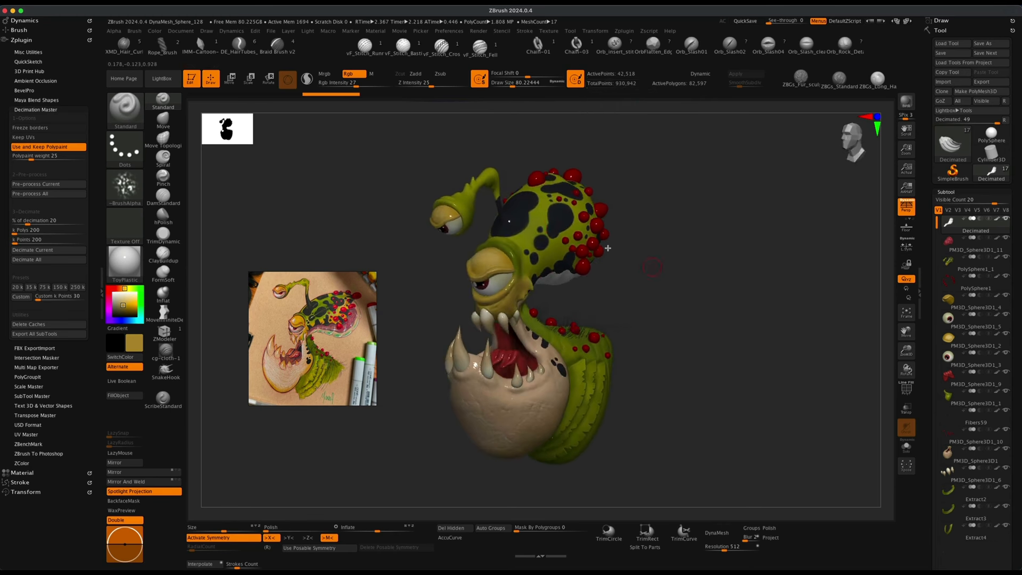
Orbit around the decimated creature to inspect it from several angles.
{"action": "mouse_move", "coordinate": [702, 324]}
{"action": "left_mouse_down"}
{"action": "mouse_move", "coordinate": [732, 324]}
{"action": "mouse_move", "coordinate": [703, 321]}
{"action": "left_mouse_up"}
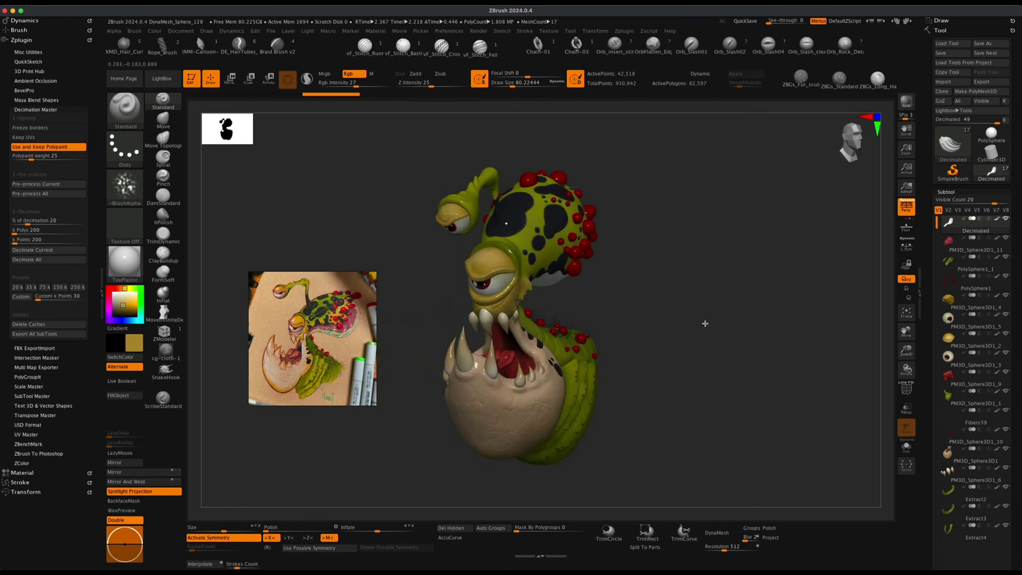
{"action": "mouse_move", "coordinate": [678, 433]}
{"action": "left_mouse_down"}
{"action": "mouse_move", "coordinate": [625, 433]}
{"action": "mouse_move", "coordinate": [672, 434]}
{"action": "mouse_move", "coordinate": [694, 413]}
{"action": "mouse_move", "coordinate": [685, 411]}
{"action": "mouse_move", "coordinate": [694, 383]}
{"action": "left_mouse_up"}
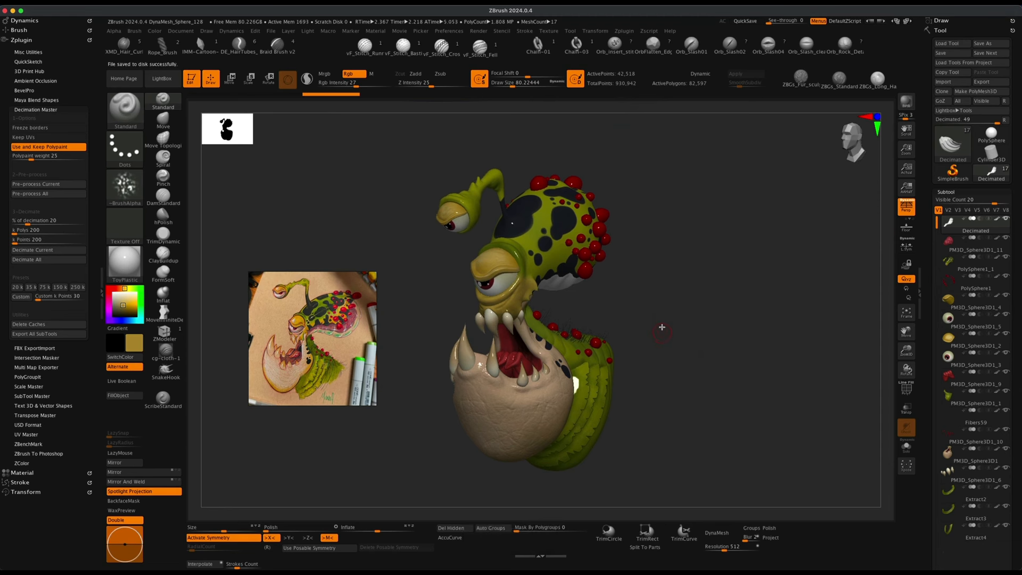
{"action": "left_click_drag", "start_coordinate": [662, 326], "coordinate": [719, 332]}
{"action": "mouse_move", "coordinate": [1004, 245]}
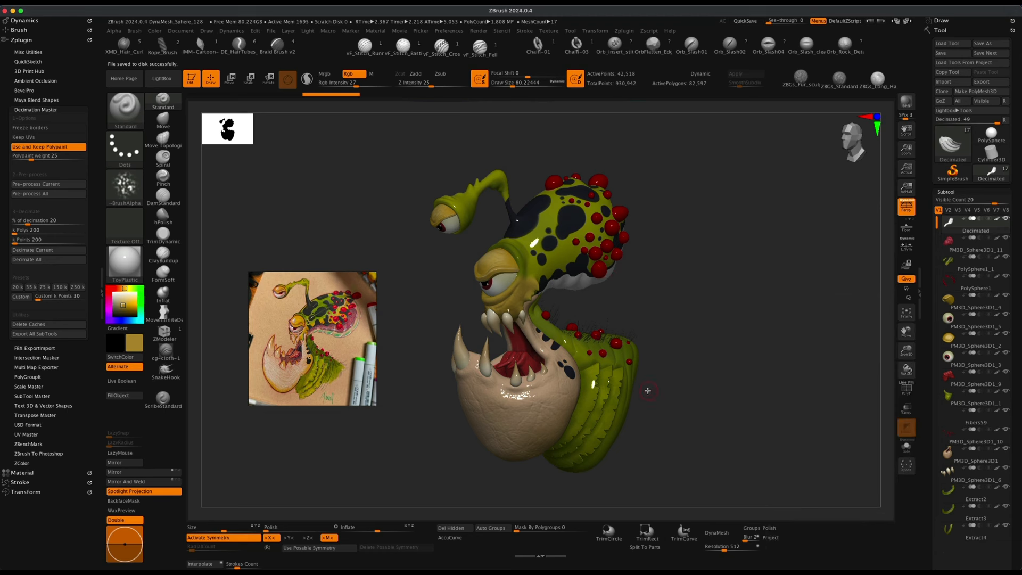
{"action": "mouse_move", "coordinate": [692, 340]}
{"action": "left_mouse_down"}
{"action": "mouse_move", "coordinate": [723, 347]}
{"action": "mouse_move", "coordinate": [704, 356]}
{"action": "left_mouse_up"}
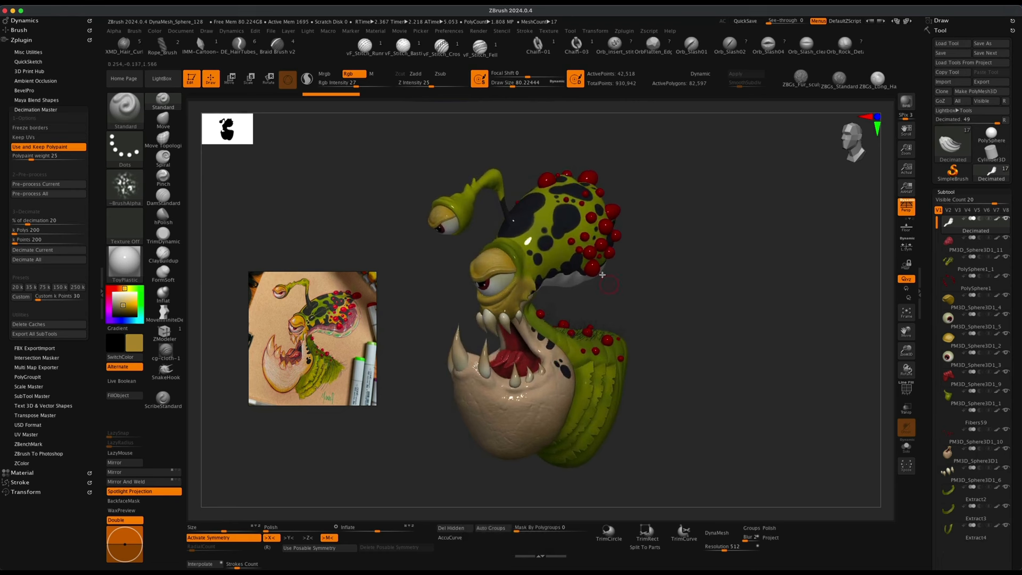
{"action": "left_click_drag", "start_coordinate": [678, 326], "coordinate": [683, 330], "text": "alt"}
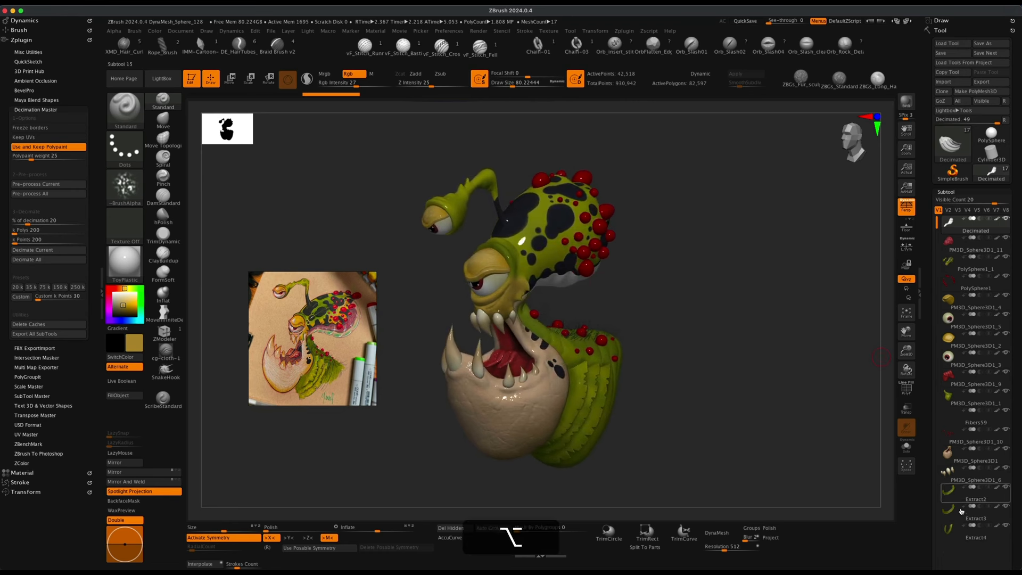
Select the PM3D_Sphere3D1_11 subtool and merge it down, accepting the non-undoable operation warning for the session.
{"action": "mouse_move", "coordinate": [967, 259]}
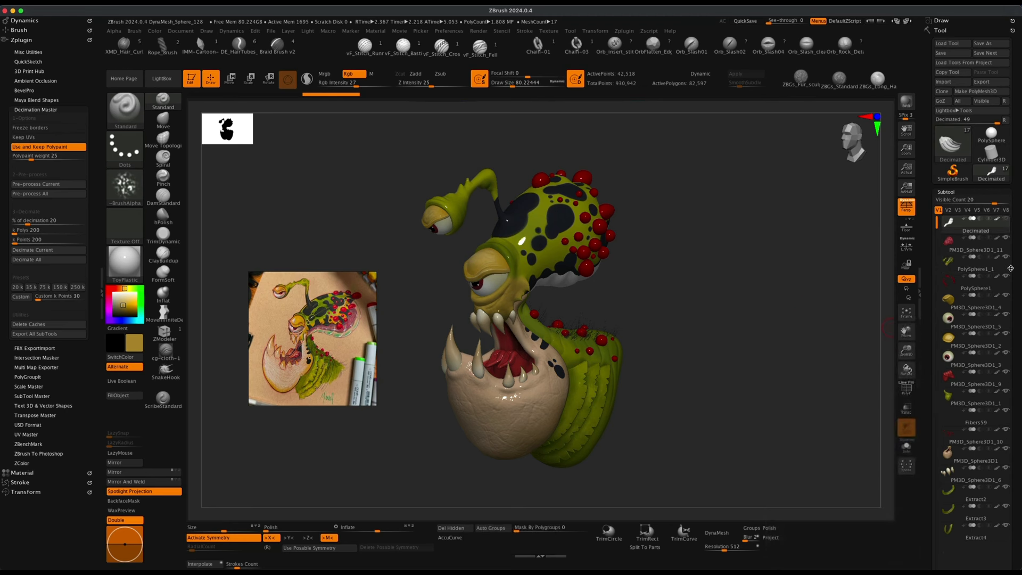
{"action": "left_click", "coordinate": [971, 244]}
{"action": "mouse_move", "coordinate": [684, 309]}
{"action": "left_mouse_down"}
{"action": "mouse_move", "coordinate": [775, 375]}
{"action": "mouse_move", "coordinate": [730, 336]}
{"action": "mouse_move", "coordinate": [702, 365]}
{"action": "left_mouse_up"}
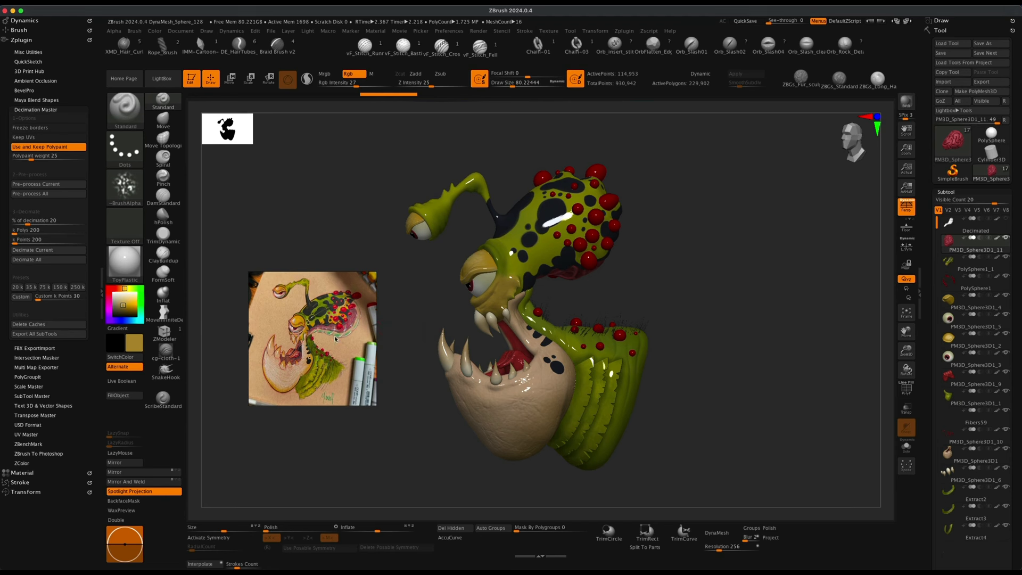
{"action": "left_click_drag", "start_coordinate": [632, 298], "coordinate": [592, 282]}
{"action": "mouse_move", "coordinate": [685, 279]}
{"action": "left_mouse_down"}
{"action": "mouse_move", "coordinate": [727, 290]}
{"action": "mouse_move", "coordinate": [755, 318]}
{"action": "mouse_move", "coordinate": [766, 313]}
{"action": "mouse_move", "coordinate": [748, 334]}
{"action": "left_mouse_up"}
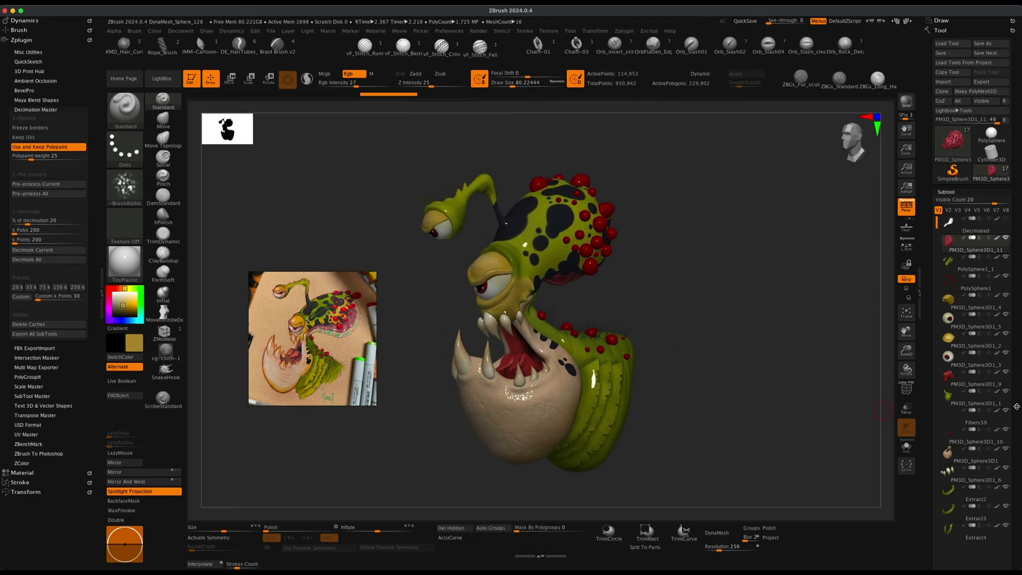
{"action": "scroll", "coordinate": [1017, 406], "scroll_direction": "down", "scroll_amount": 10}
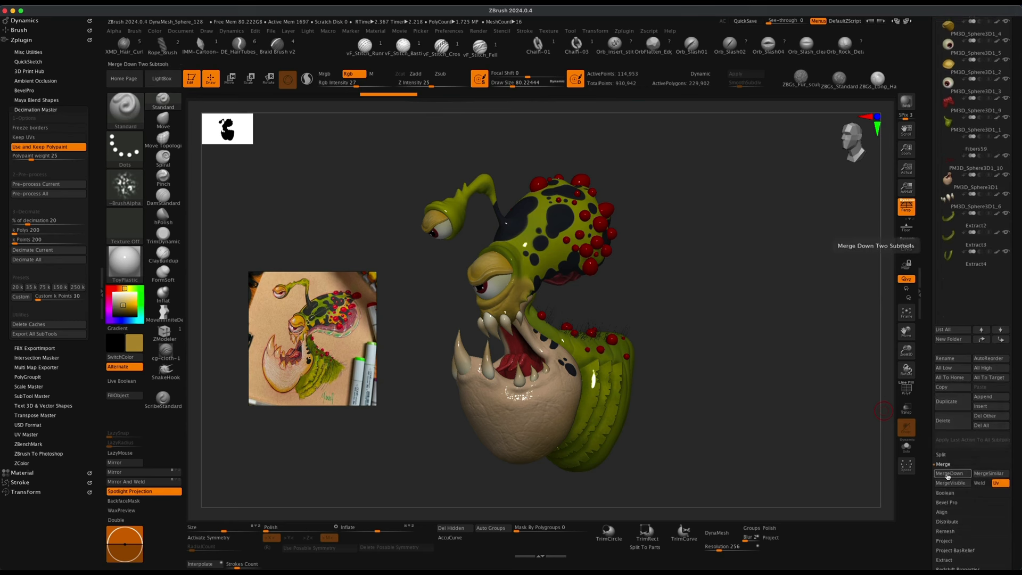
{"action": "left_click", "coordinate": [947, 484]}
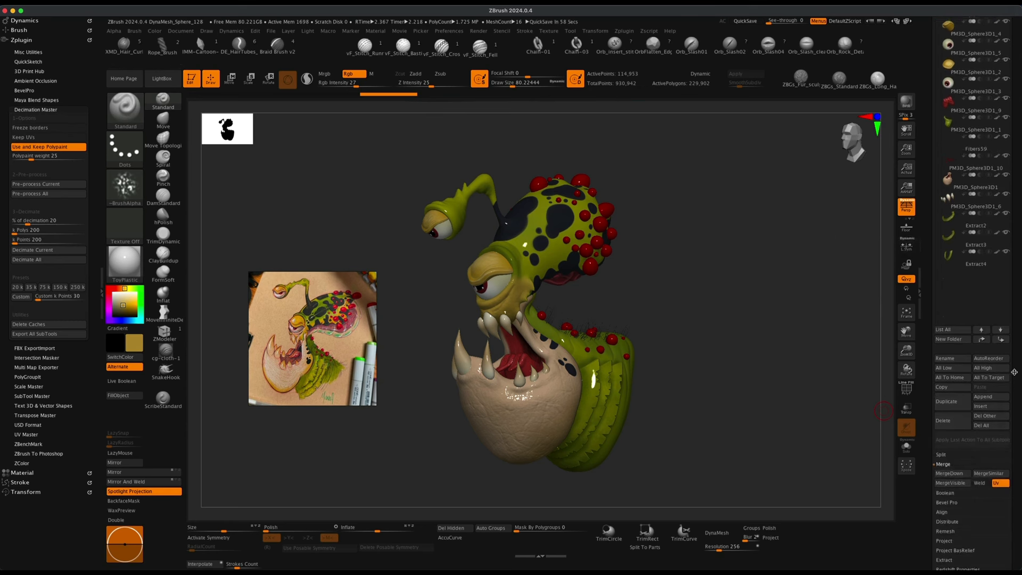
{"action": "left_click", "coordinate": [950, 477]}
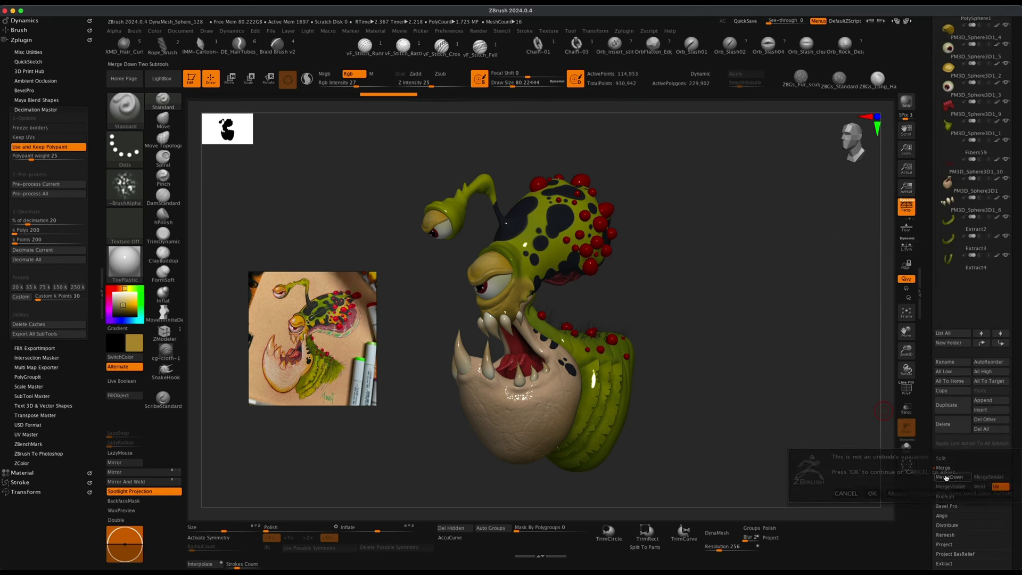
{"action": "left_click", "coordinate": [919, 495]}
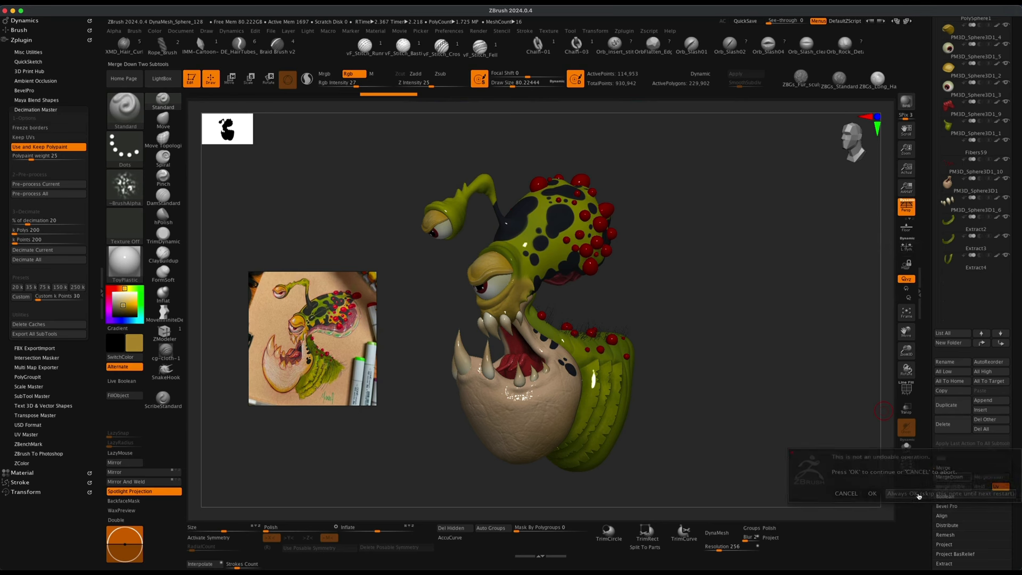
Repeatedly merge down the remaining subtools into the PM3D_Sphere3D1_11 subtool.
{"action": "left_click", "coordinate": [947, 477]}
{"action": "left_click", "coordinate": [947, 477]}
{"action": "left_click", "coordinate": [947, 477]}
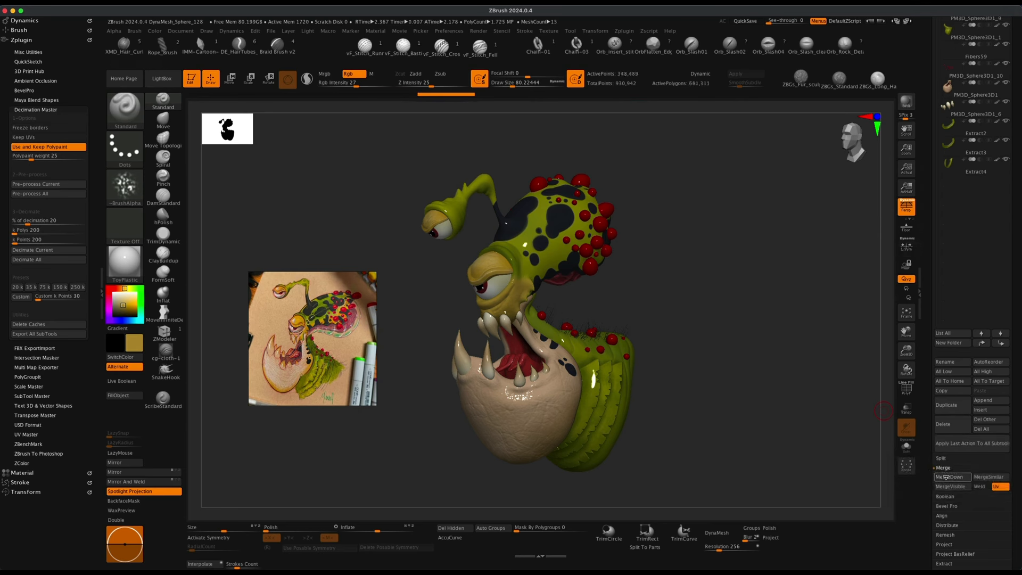
{"action": "left_click", "coordinate": [947, 477]}
{"action": "left_click", "coordinate": [947, 477]}
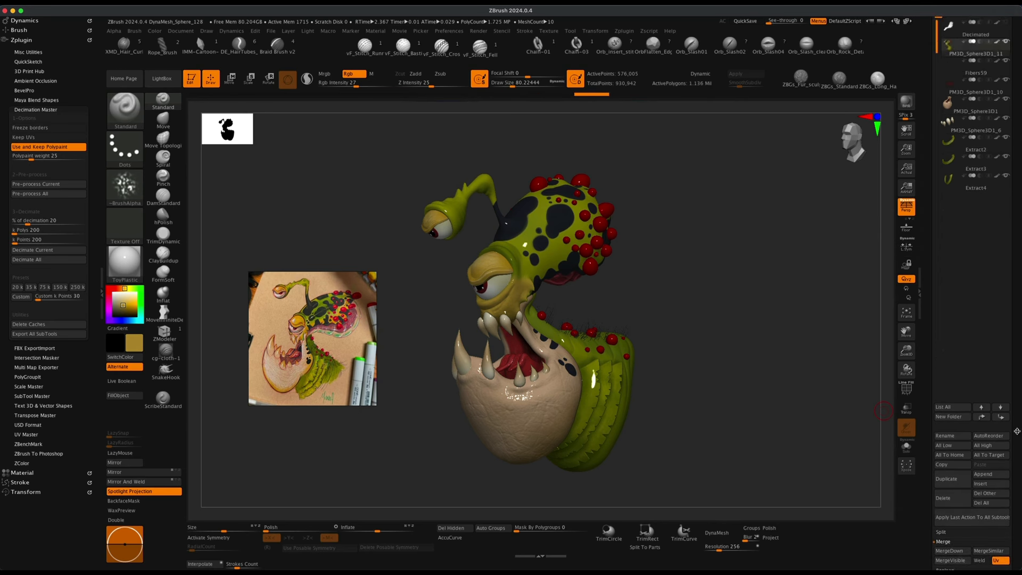
{"action": "left_click", "coordinate": [951, 551]}
{"action": "left_click", "coordinate": [953, 550]}
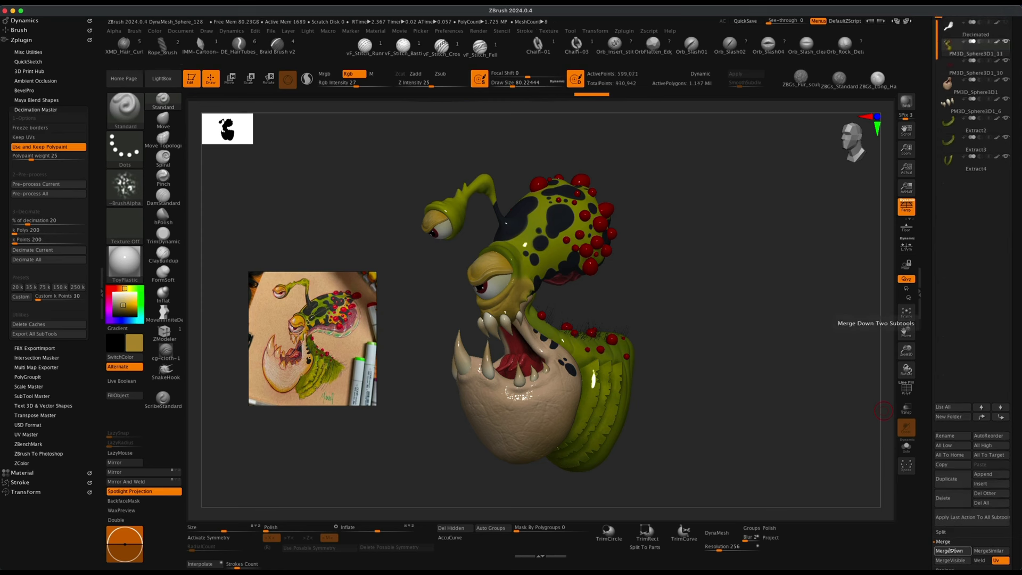
{"action": "left_click", "coordinate": [953, 551]}
{"action": "left_click", "coordinate": [951, 551]}
{"action": "left_click", "coordinate": [952, 551]}
{"action": "left_click", "coordinate": [952, 551]}
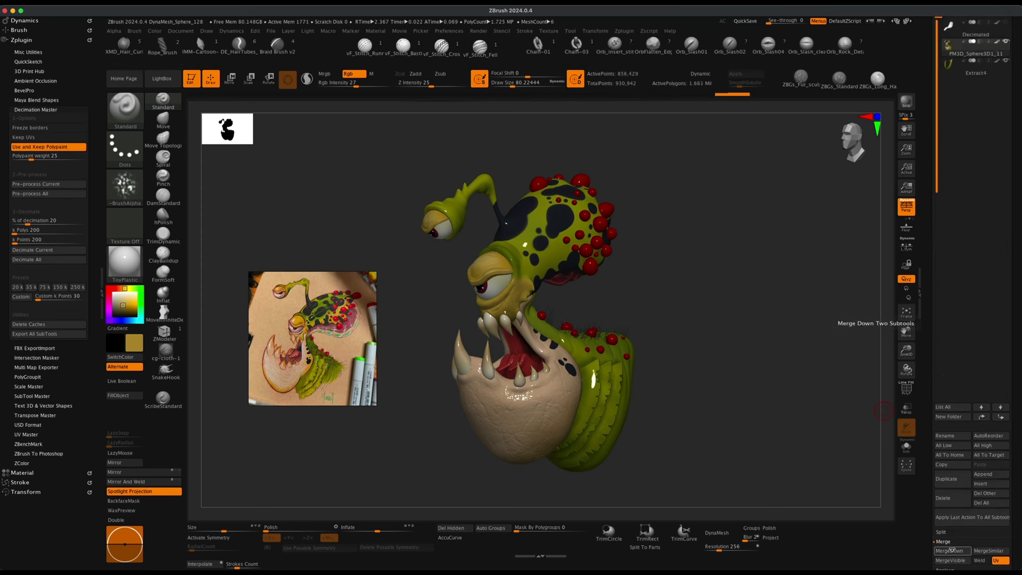
{"action": "left_click", "coordinate": [952, 551]}
{"action": "left_click", "coordinate": [952, 551]}
Set the subtool list's visible count to 4 and review the merged creature from several angles.
{"action": "left_click_drag", "start_coordinate": [1018, 352], "coordinate": [1017, 549]}
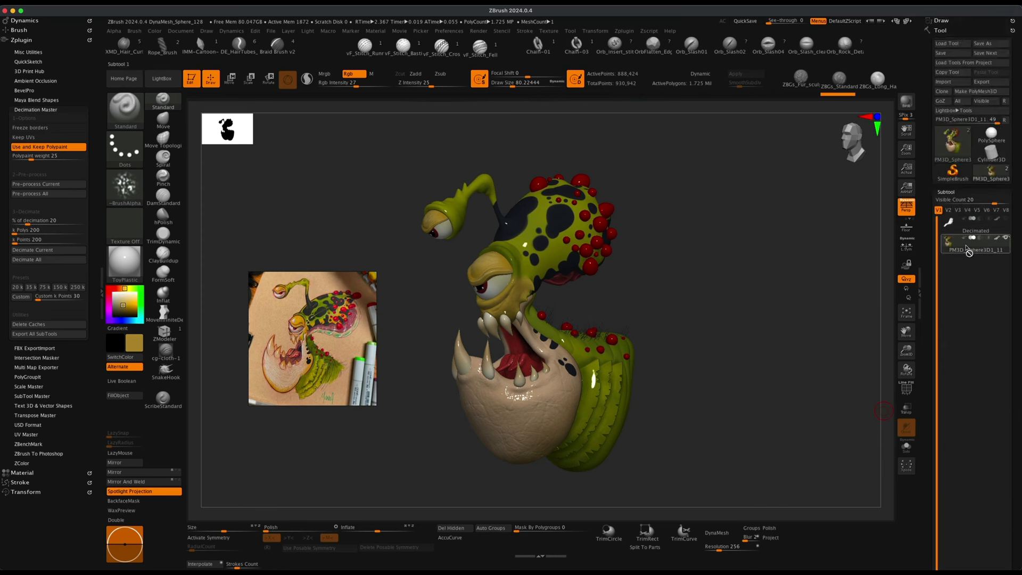
{"action": "left_click_drag", "start_coordinate": [986, 202], "coordinate": [945, 203]}
{"action": "mouse_move", "coordinate": [953, 243]}
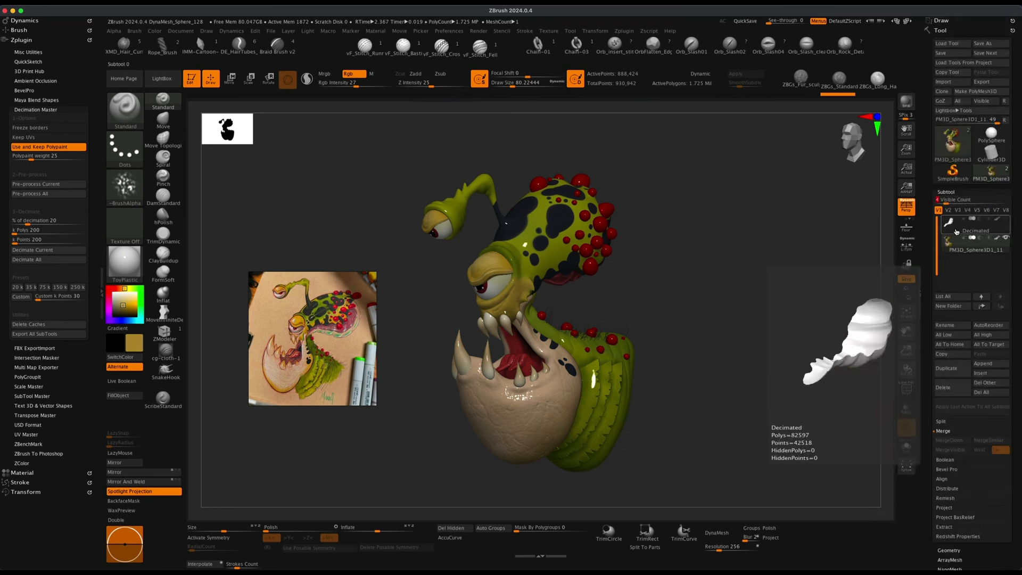
{"action": "left_click_drag", "start_coordinate": [837, 298], "coordinate": [705, 304]}
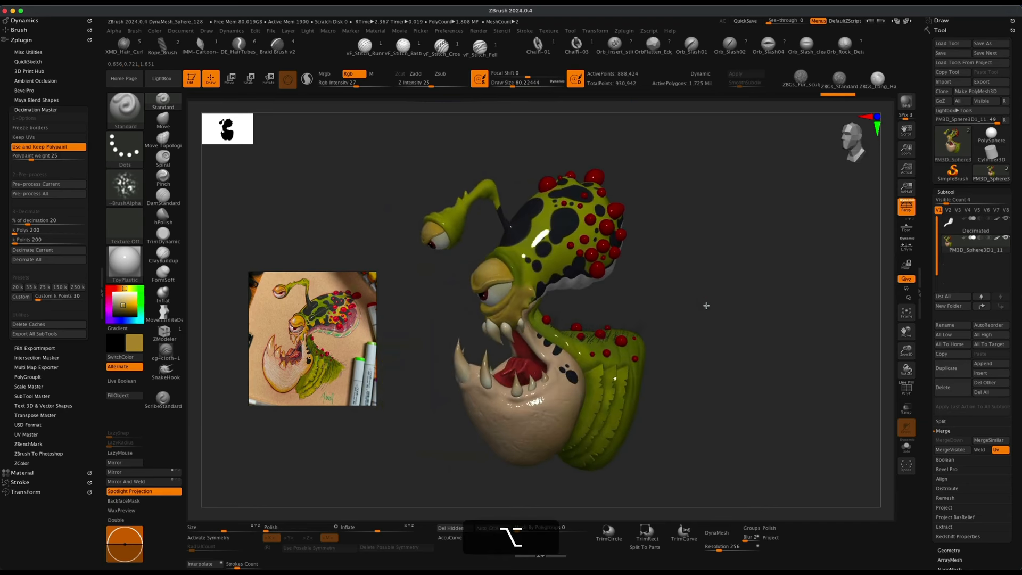
{"action": "left_click_drag", "start_coordinate": [595, 284], "coordinate": [676, 313]}
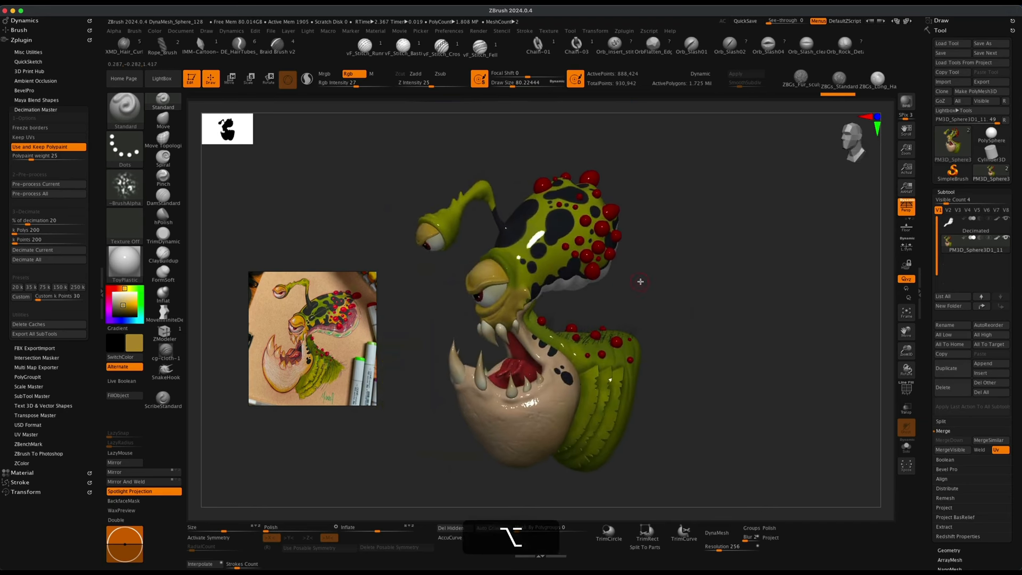
{"action": "left_click_drag", "start_coordinate": [641, 282], "coordinate": [700, 285]}
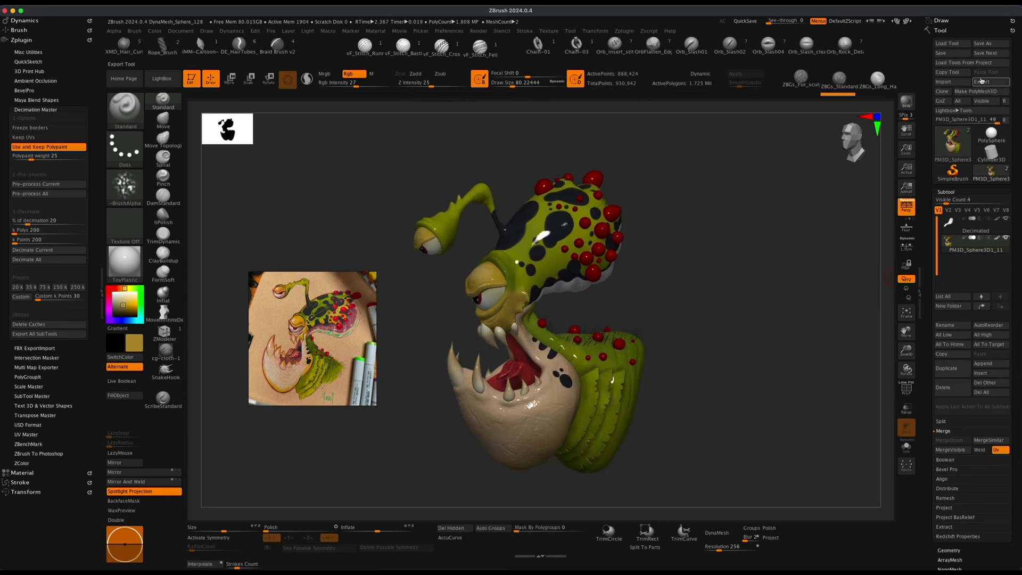
{"action": "left_click_drag", "start_coordinate": [694, 240], "coordinate": [695, 246]}
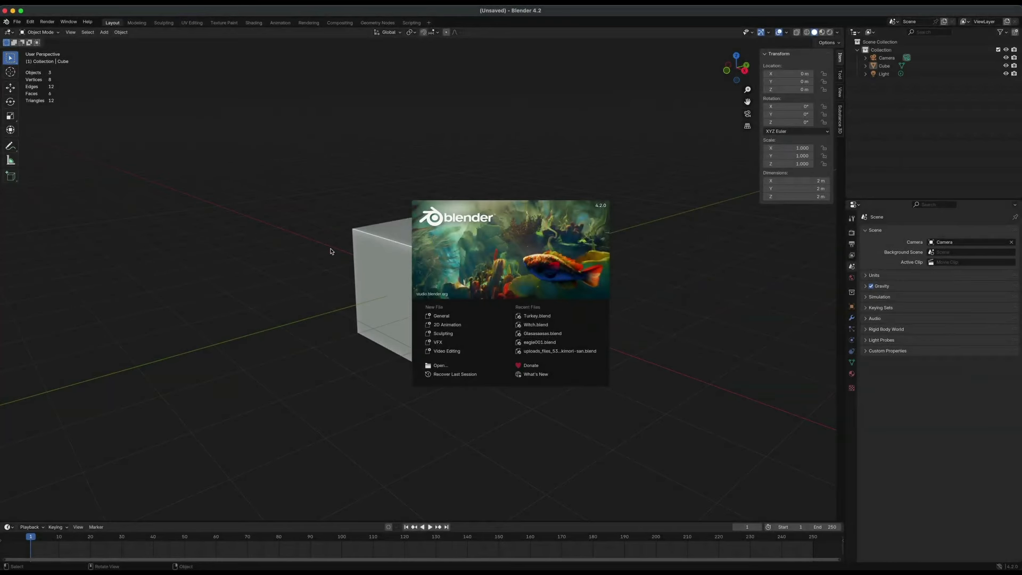
In Blender, dismiss the splash screen and delete the default cube.
{"action": "left_click", "coordinate": [400, 251]}
{"action": "left_click", "coordinate": [385, 261]}
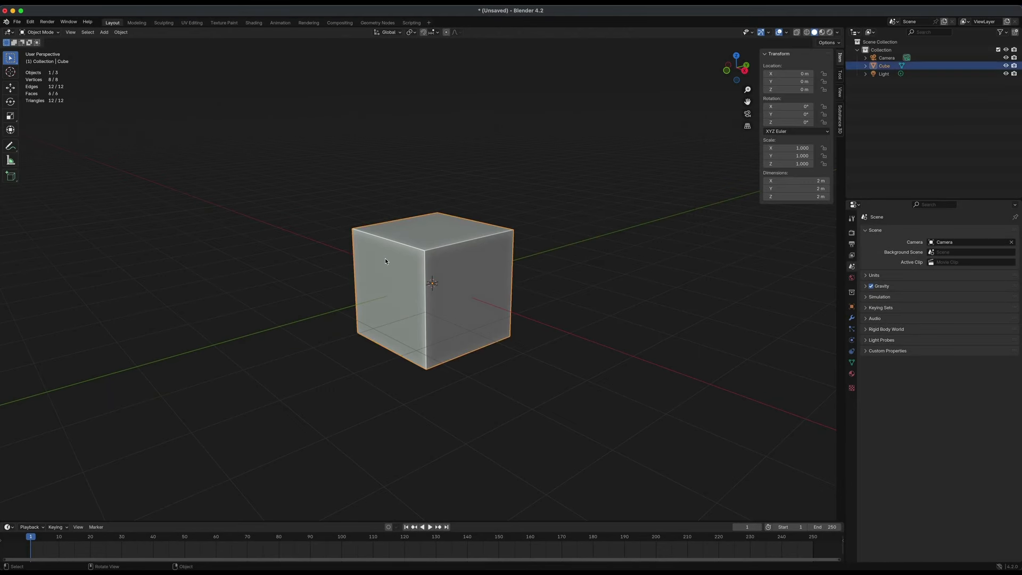
{"action": "key", "text": "Delete"}
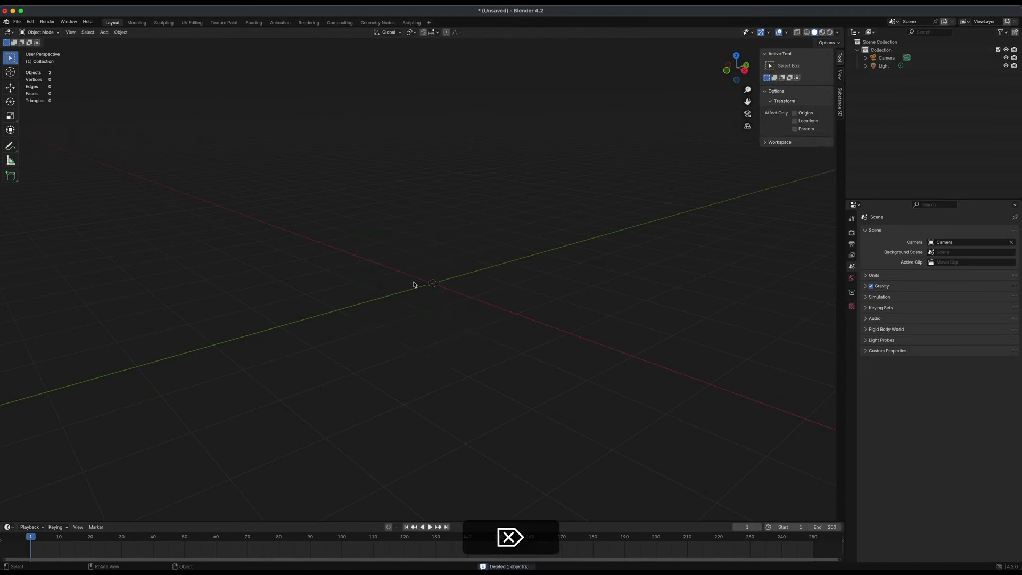
Import the exported creature as an FBX file into the Blender scene.
{"action": "left_click", "coordinate": [19, 22]}
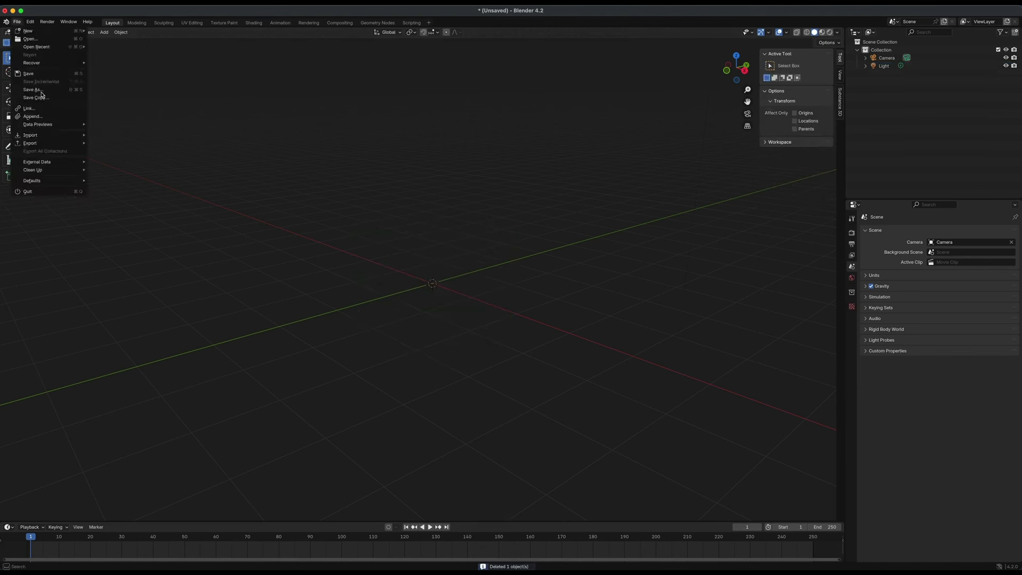
{"action": "mouse_move", "coordinate": [64, 136]}
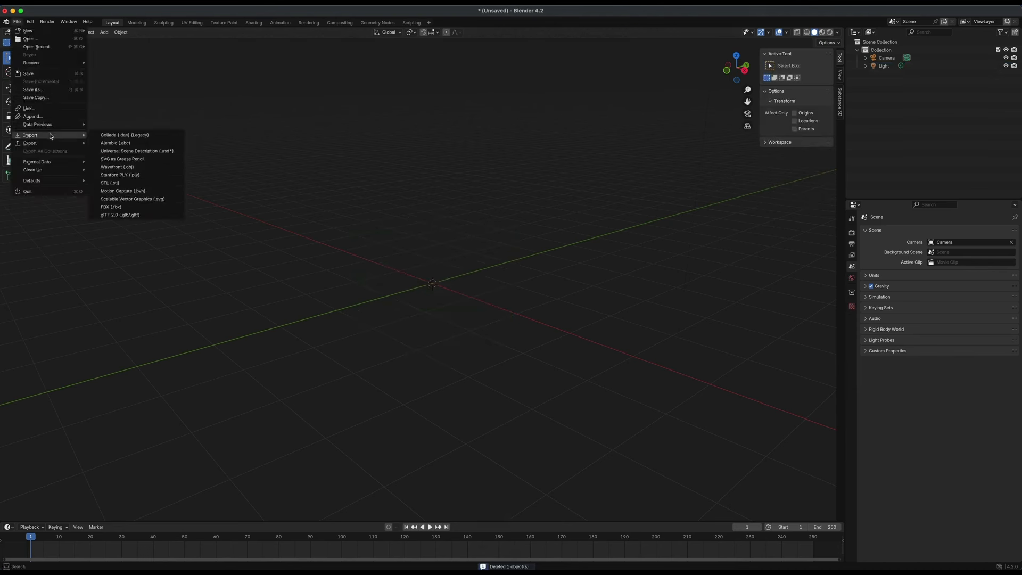
{"action": "left_click", "coordinate": [130, 209]}
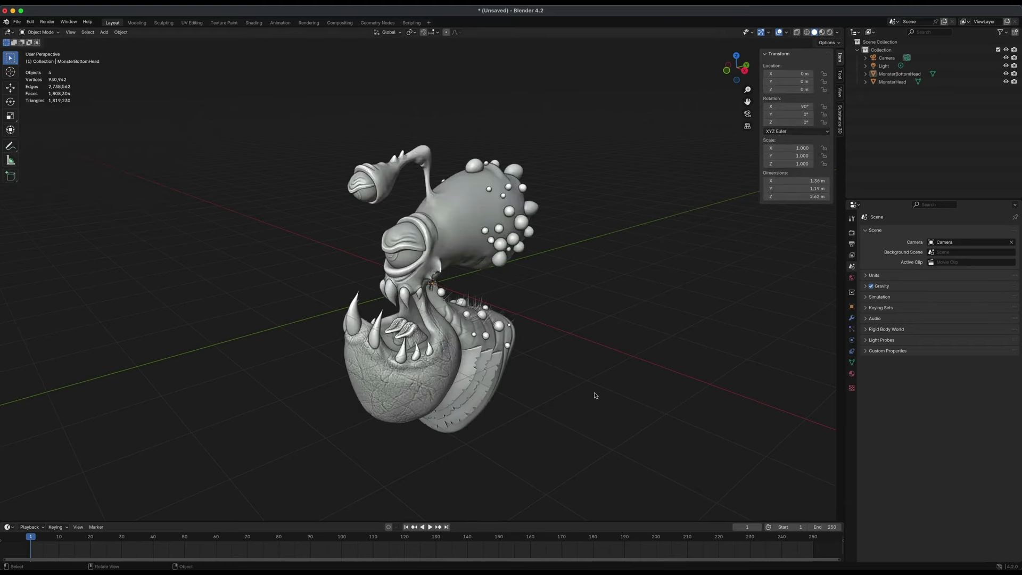
{"action": "mouse_move", "coordinate": [595, 396]}
{"action": "left_mouse_down", "text": "alt"}
{"action": "mouse_move", "coordinate": [710, 392]}
{"action": "mouse_move", "coordinate": [226, 384]}
{"action": "mouse_move", "coordinate": [355, 392]}
{"action": "mouse_move", "coordinate": [176, 68]}
{"action": "mouse_move", "coordinate": [573, 383]}
{"action": "mouse_move", "coordinate": [615, 393]}
{"action": "mouse_move", "coordinate": [601, 395]}
{"action": "left_mouse_up", "text": "alt"}
{"action": "scroll", "coordinate": [591, 386], "scroll_direction": "up", "scroll_amount": 1}
{"action": "mouse_move", "coordinate": [327, 213]}
{"action": "left_mouse_down", "text": "alt"}
{"action": "mouse_move", "coordinate": [459, 211]}
{"action": "mouse_move", "coordinate": [322, 211]}
{"action": "left_mouse_up", "text": "alt"}
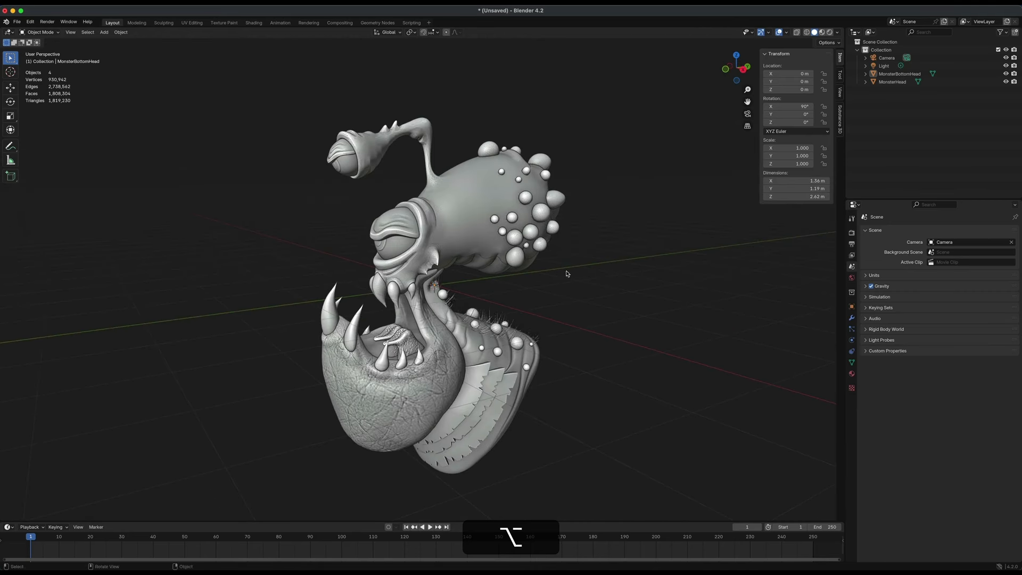
Orbit around the imported creature to inspect the mesh detail.
{"action": "left_click_drag", "start_coordinate": [567, 273], "coordinate": [580, 275], "text": "alt"}
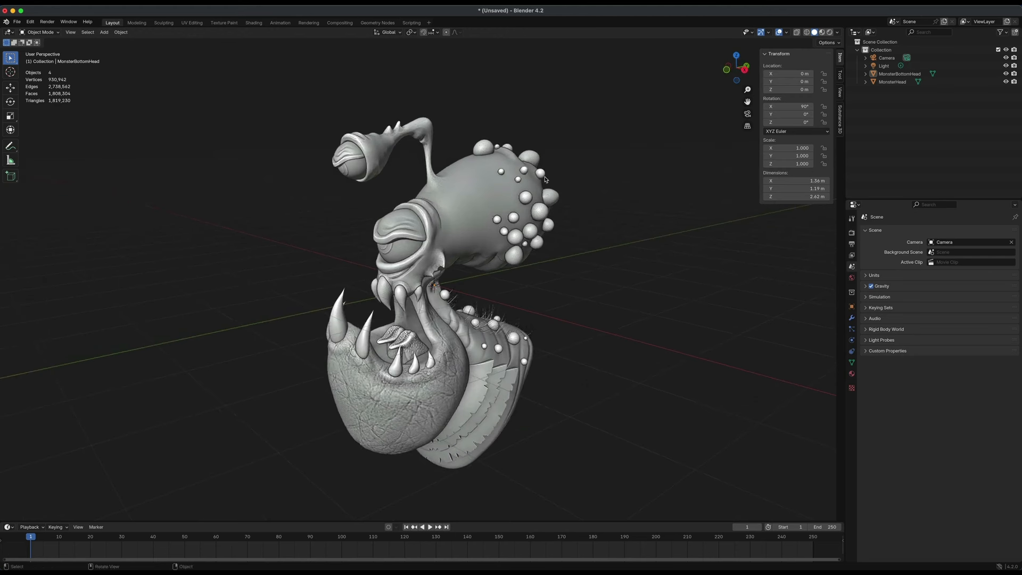
{"action": "left_click_drag", "start_coordinate": [420, 210], "coordinate": [540, 307], "text": "alt"}
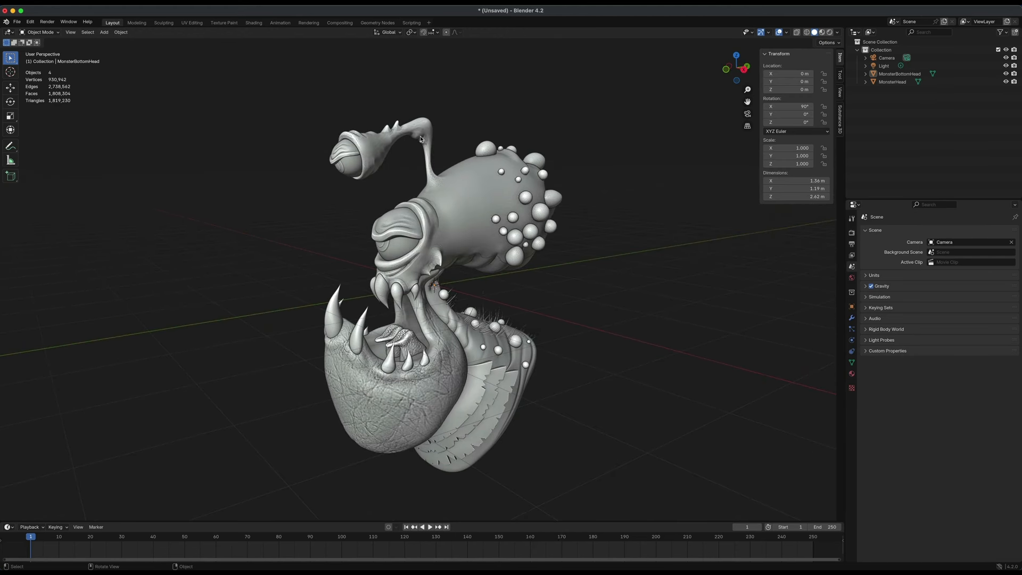
{"action": "left_click_drag", "start_coordinate": [582, 274], "coordinate": [583, 274], "text": "alt"}
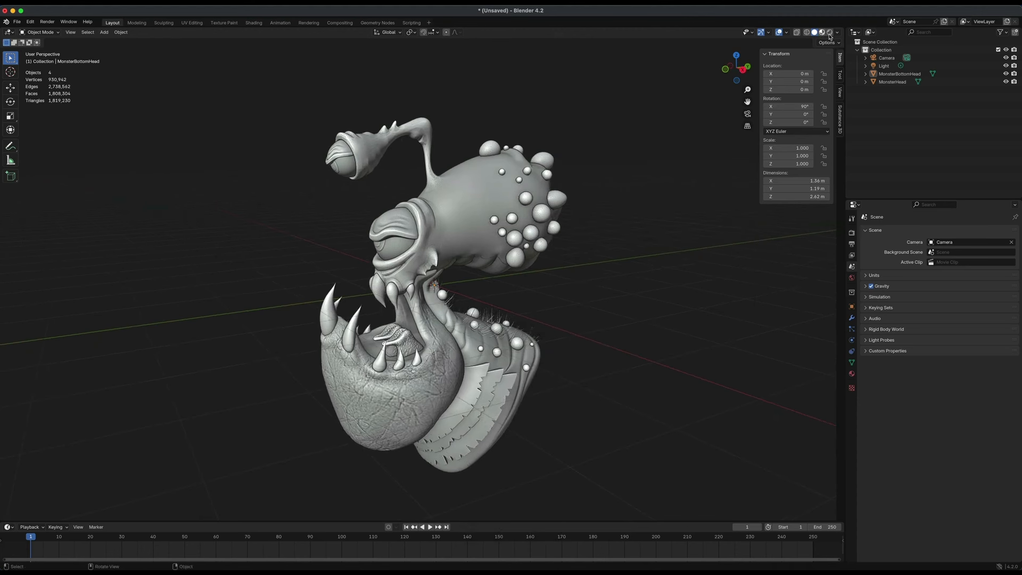
{"action": "left_click_drag", "start_coordinate": [602, 294], "coordinate": [604, 289], "text": "alt"}
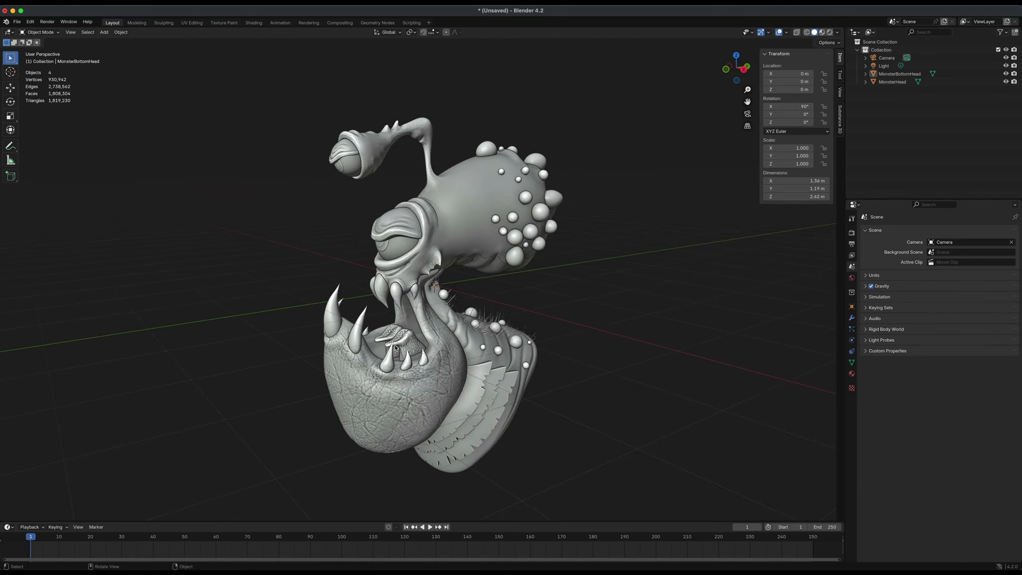
{"action": "left_click_drag", "start_coordinate": [587, 369], "coordinate": [593, 372], "text": "alt"}
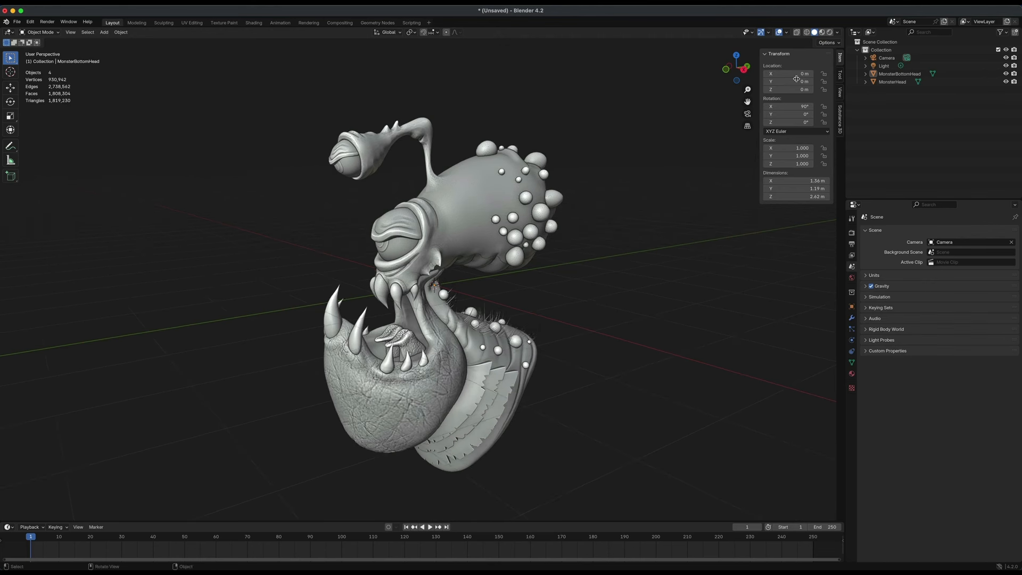
Turn the viewport shading's Cavity option off and back on.
{"action": "left_click", "coordinate": [839, 34]}
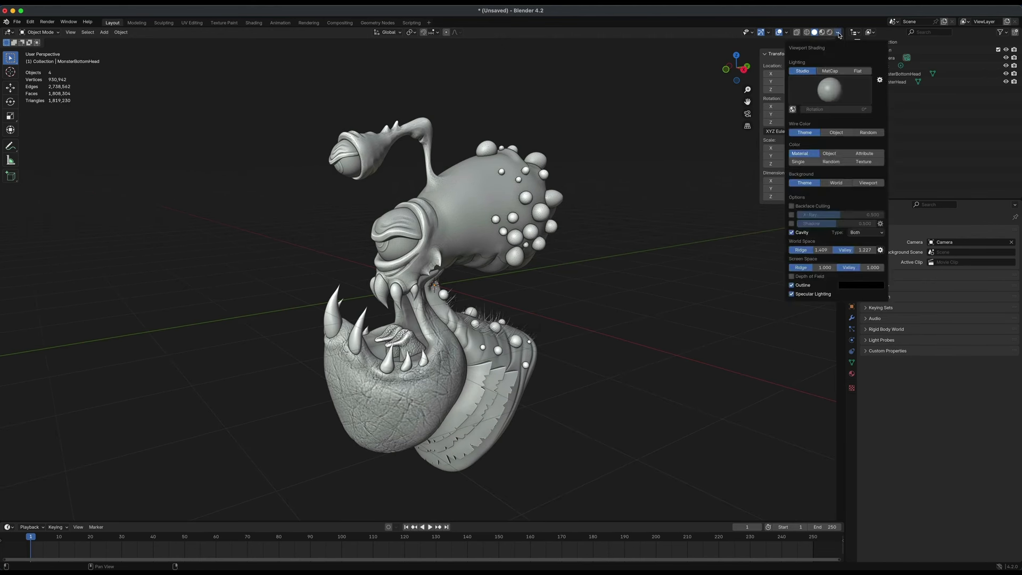
{"action": "left_click", "coordinate": [791, 233]}
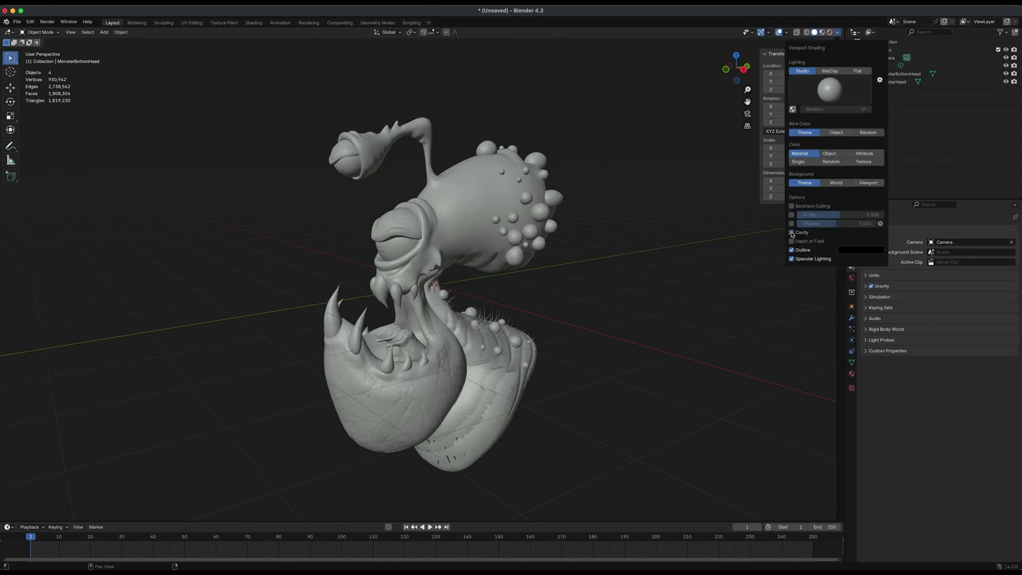
{"action": "left_click", "coordinate": [791, 233]}
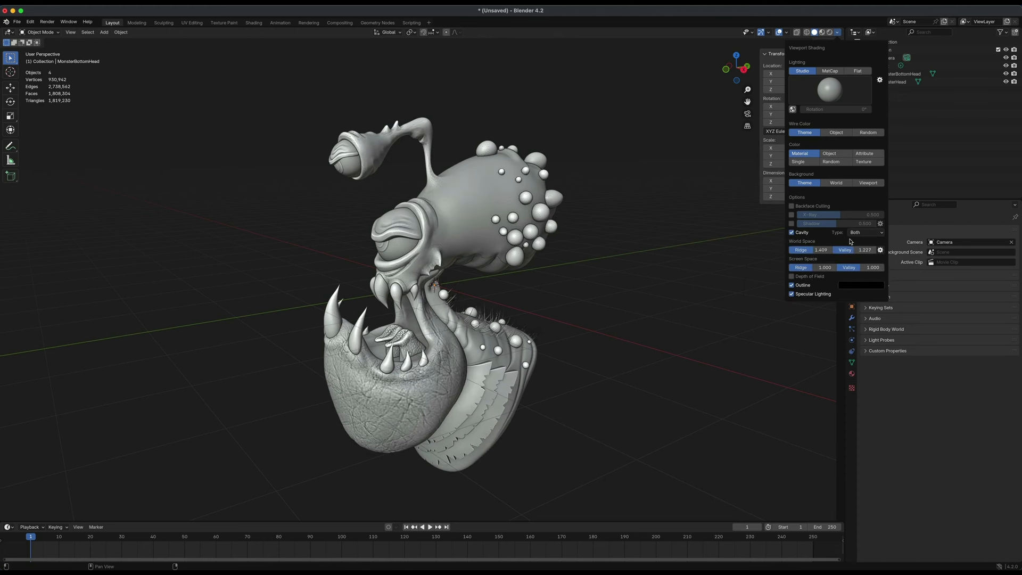
Orbit the view and switch the viewport shading to Material Preview.
{"action": "left_click_drag", "start_coordinate": [584, 304], "coordinate": [628, 280], "text": "alt"}
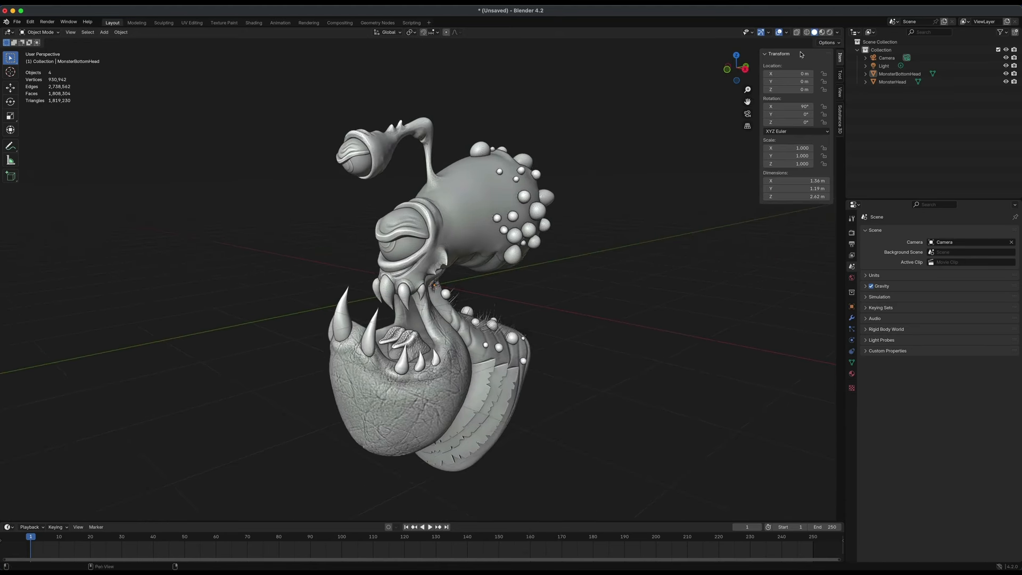
{"action": "left_click", "coordinate": [821, 33]}
Select the head object and inspect its Color Attributes in the mesh data properties.
{"action": "left_click", "coordinate": [479, 251]}
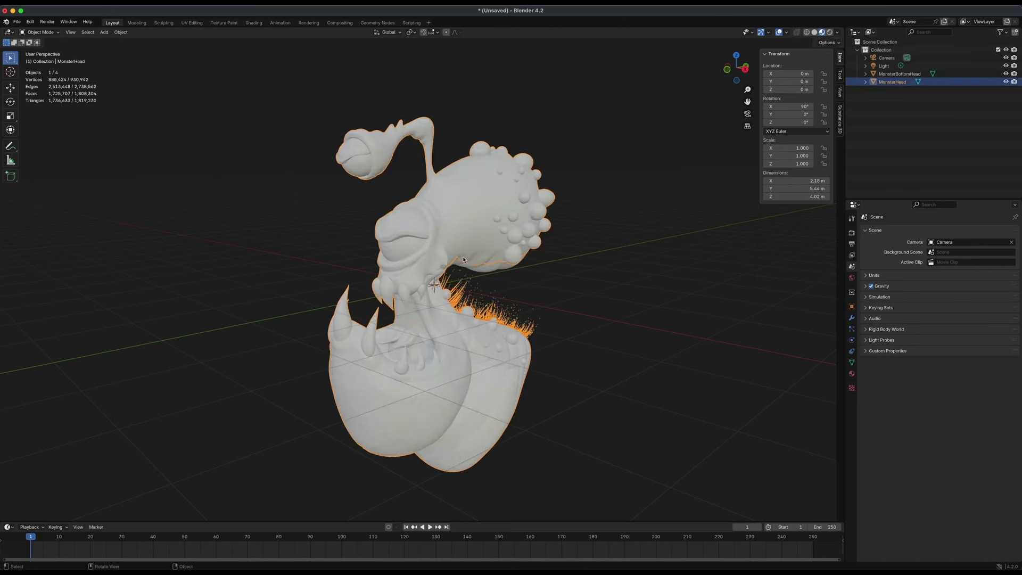
{"action": "left_click", "coordinate": [853, 364]}
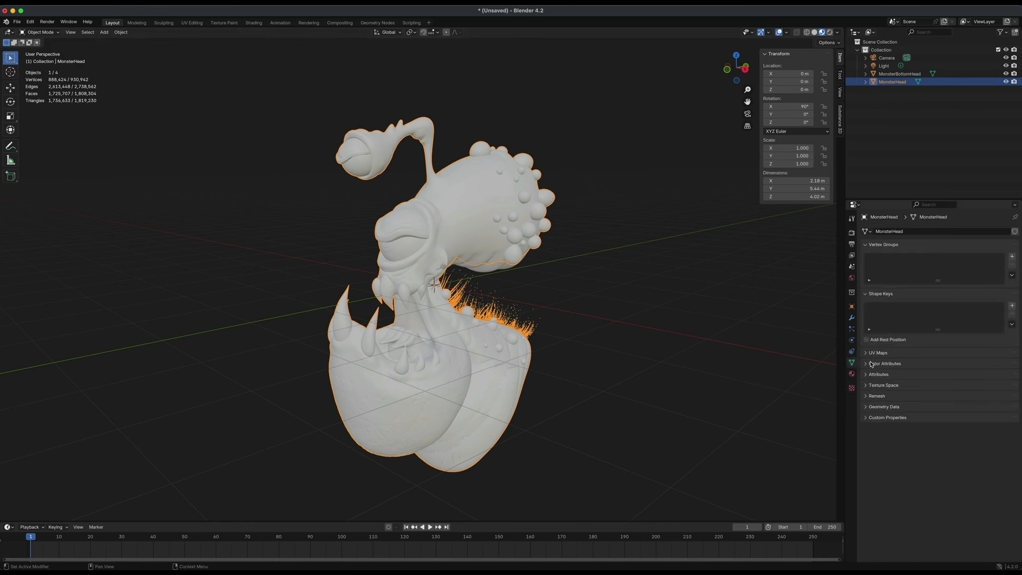
{"action": "left_click", "coordinate": [865, 364]}
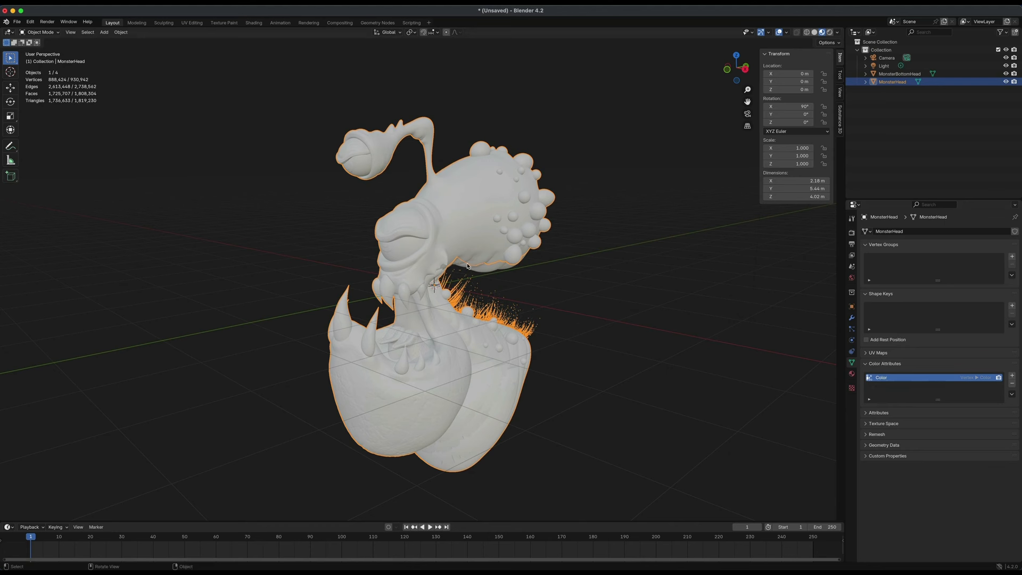
{"action": "left_click_drag", "start_coordinate": [592, 309], "coordinate": [586, 289], "text": "alt"}
{"action": "left_click_drag", "start_coordinate": [668, 305], "coordinate": [659, 299], "text": "alt"}
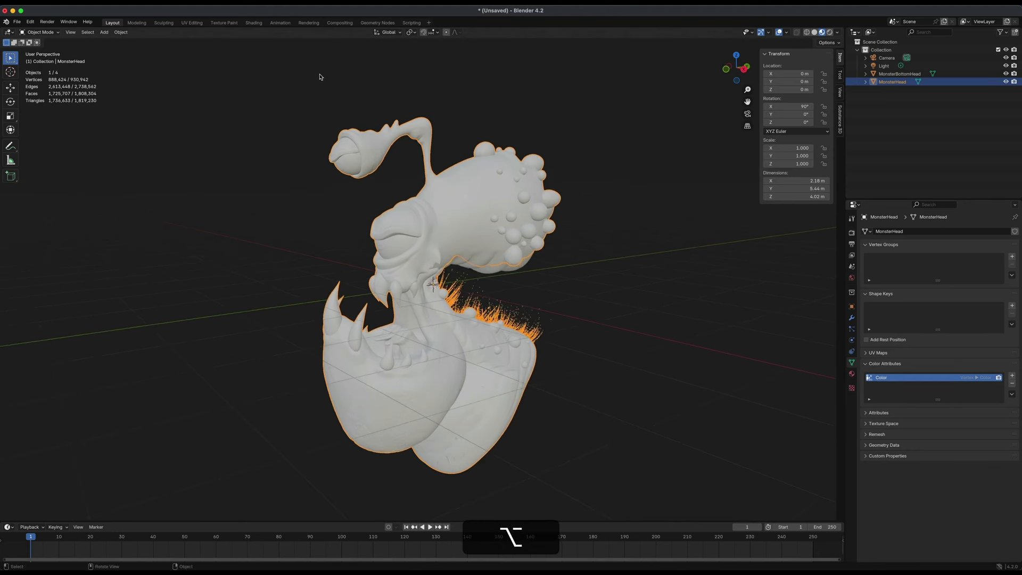
Switch to the Shading workspace and create a new material for the head object.
{"action": "left_click", "coordinate": [253, 23]}
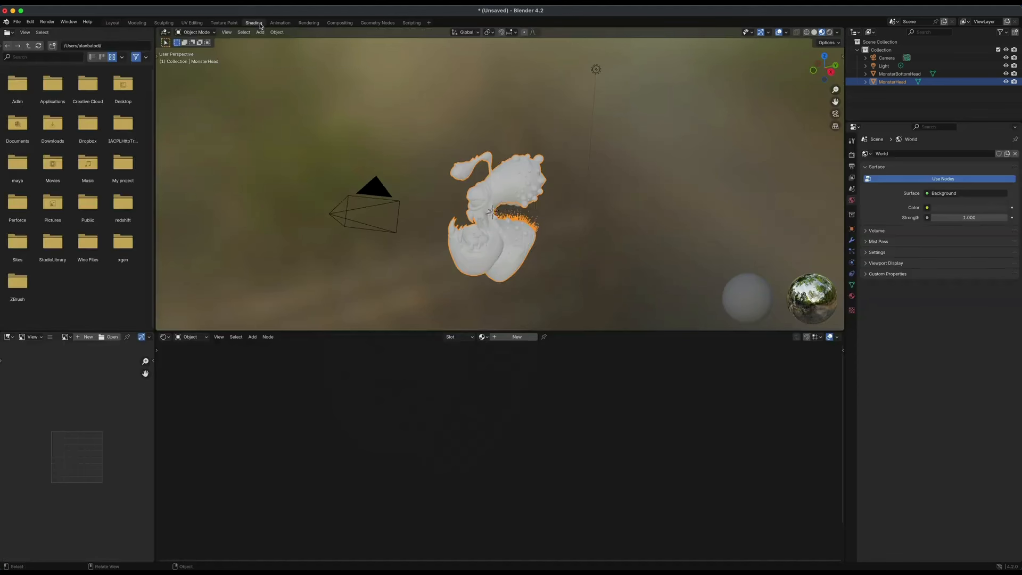
{"action": "left_click", "coordinate": [528, 276]}
{"action": "left_click", "coordinate": [474, 269]}
{"action": "left_click", "coordinate": [518, 338]}
Add an Attribute node to the head material and connect its Color output to the Principled BSDF Base Color.
{"action": "scroll", "coordinate": [626, 425], "scroll_direction": "down", "scroll_amount": 3}
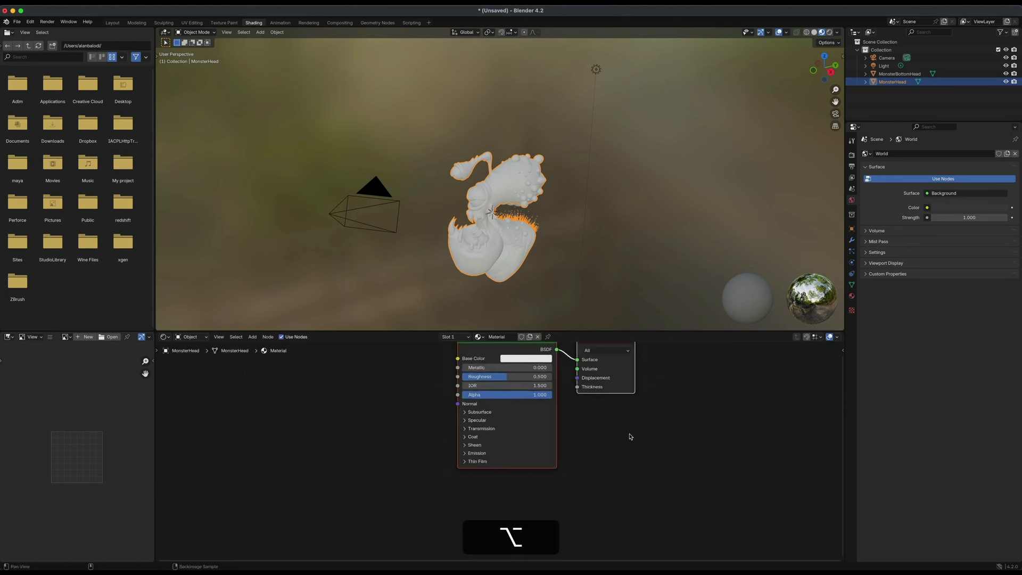
{"action": "left_click_drag", "start_coordinate": [660, 430], "coordinate": [612, 459], "text": "alt+shift"}
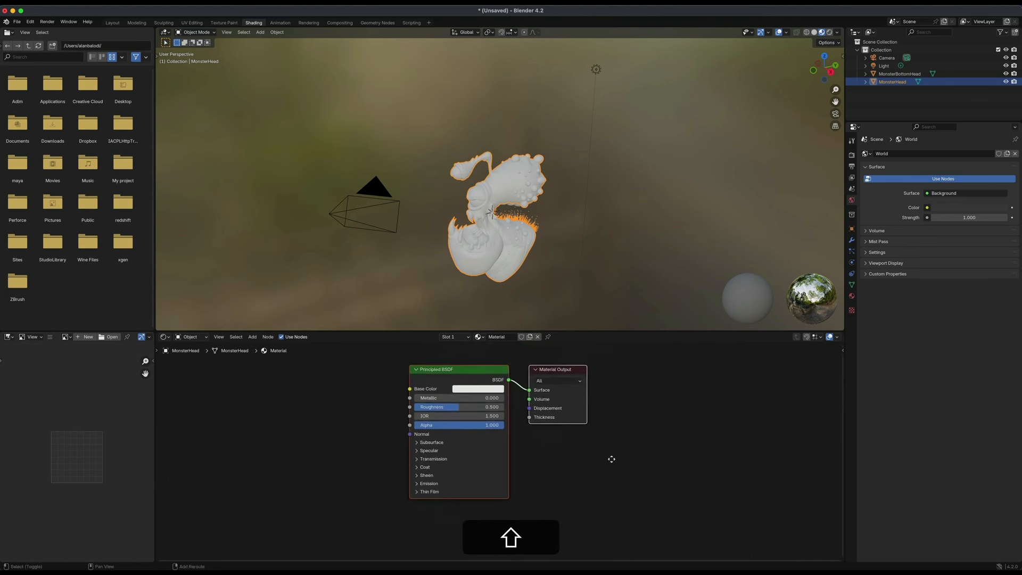
{"action": "mouse_move", "coordinate": [612, 456]}
{"action": "middle_mouse_down", "text": "shift"}
{"action": "mouse_move", "coordinate": [630, 445]}
{"action": "mouse_move", "coordinate": [608, 445]}
{"action": "mouse_move", "coordinate": [620, 457]}
{"action": "middle_mouse_up", "text": "shift"}
{"action": "left_click", "coordinate": [620, 461]}
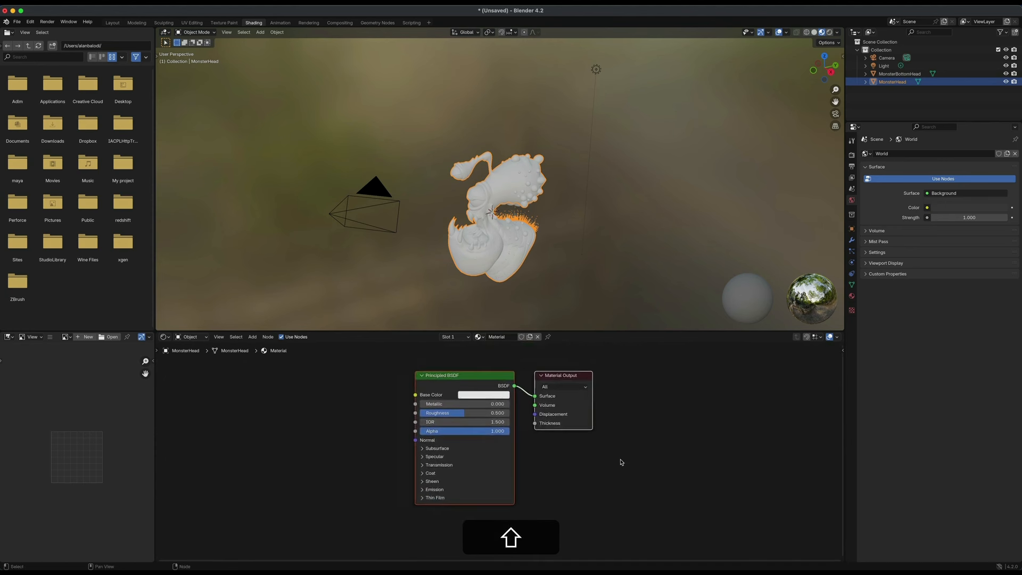
{"action": "scroll", "coordinate": [620, 462], "scroll_direction": "down", "scroll_amount": 2}
{"action": "scroll", "coordinate": [620, 462], "scroll_direction": "up", "scroll_amount": 3}
{"action": "scroll", "coordinate": [620, 462], "scroll_direction": "down", "scroll_amount": 3}
{"action": "scroll", "coordinate": [621, 462], "scroll_direction": "up", "scroll_amount": 5}
{"action": "scroll", "coordinate": [621, 462], "scroll_direction": "down", "scroll_amount": 3}
{"action": "scroll", "coordinate": [621, 462], "scroll_direction": "up", "scroll_amount": 1}
{"action": "scroll", "coordinate": [621, 456], "scroll_direction": "up", "scroll_amount": 2, "text": "shift"}
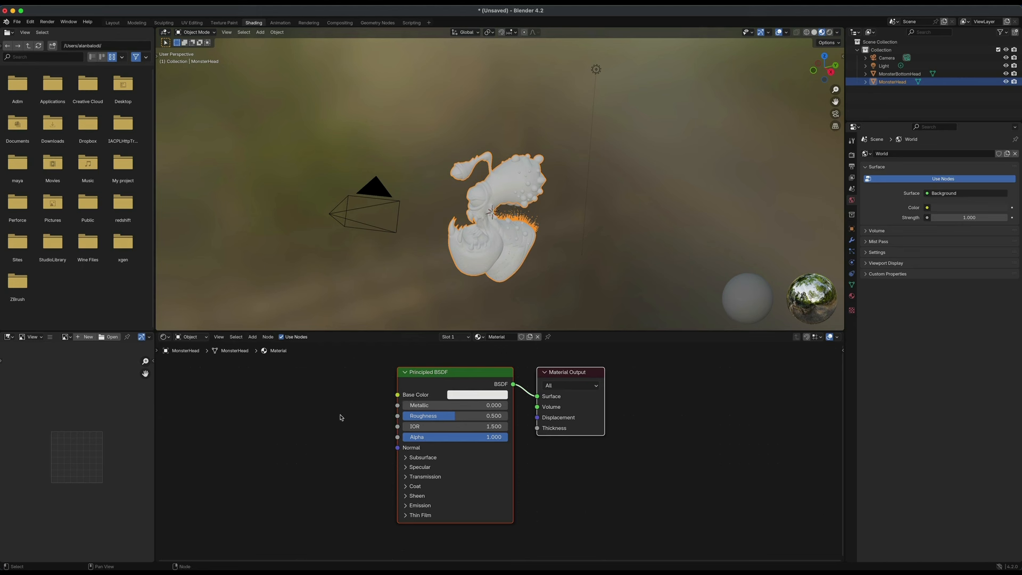
{"action": "key", "text": "shift+a"}
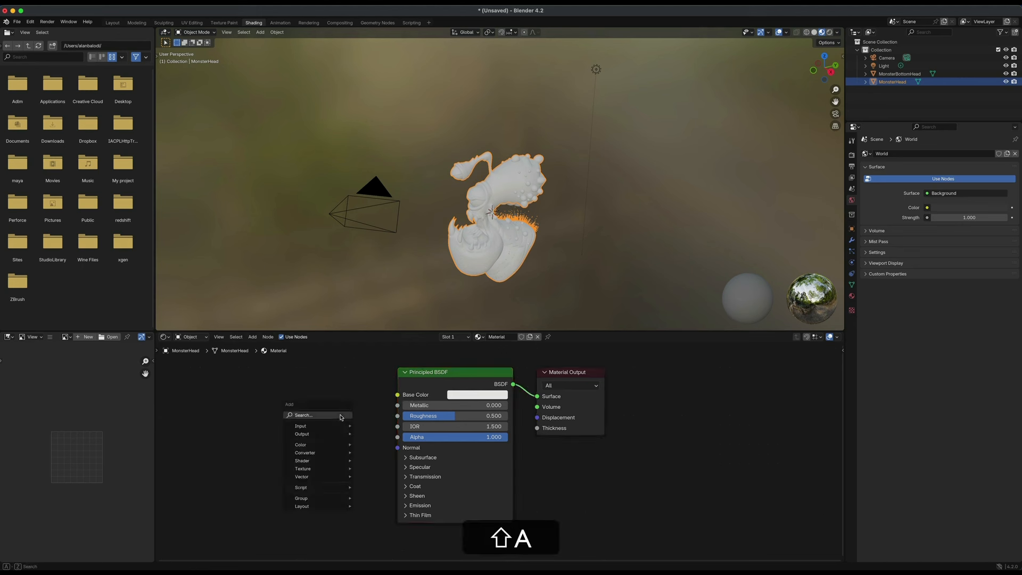
{"action": "left_click", "coordinate": [341, 416]}
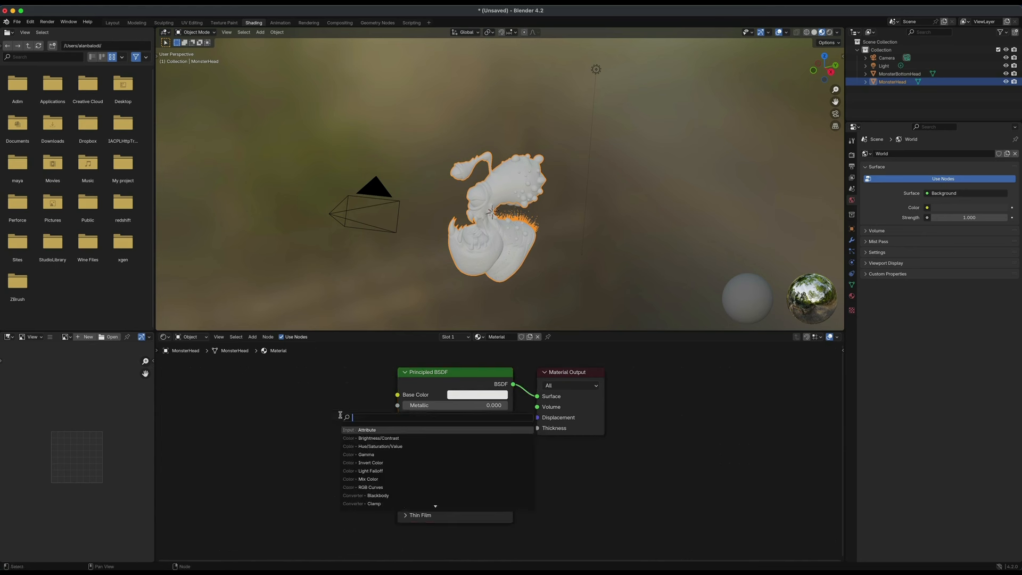
{"action": "left_click", "coordinate": [370, 430]}
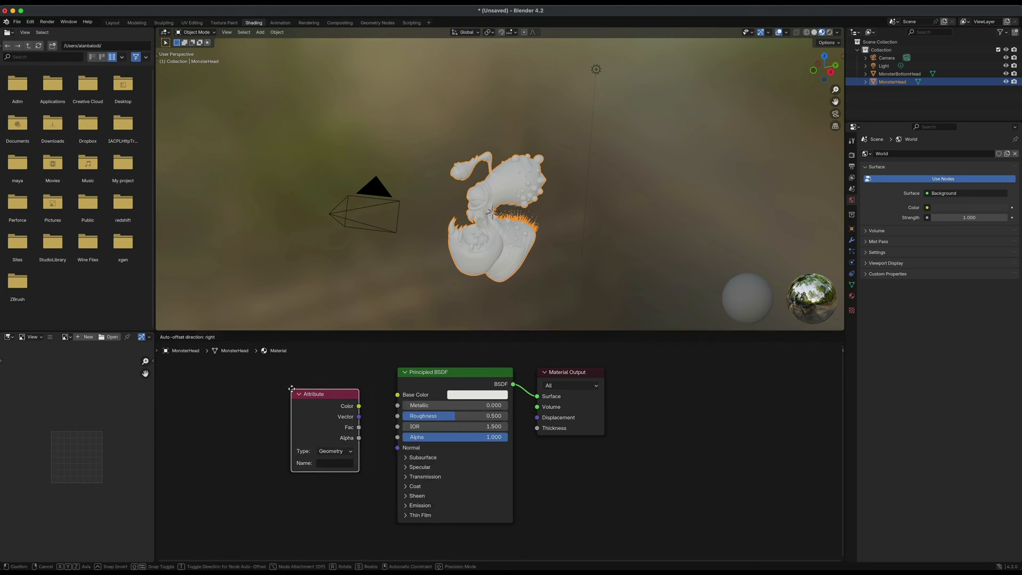
{"action": "left_click", "coordinate": [292, 391]}
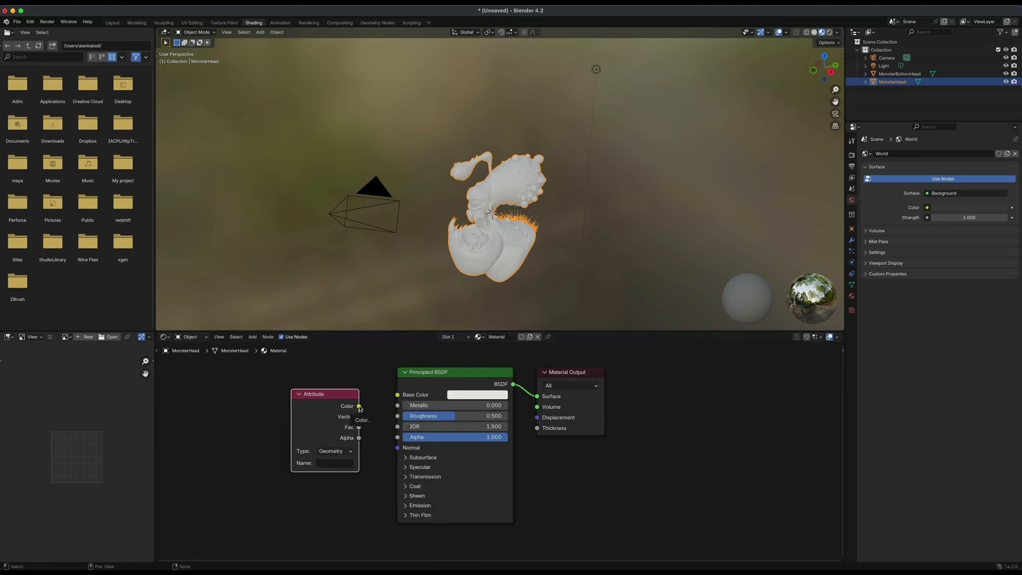
{"action": "left_click_drag", "start_coordinate": [360, 407], "coordinate": [397, 395]}
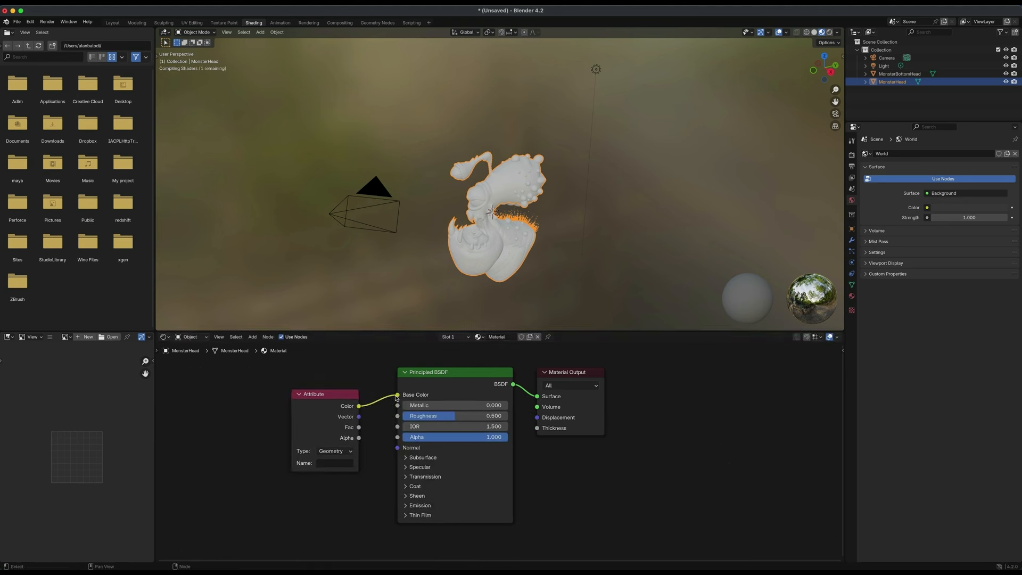
Set the Attribute node's name to Color.
{"action": "scroll", "coordinate": [498, 227], "scroll_direction": "up", "scroll_amount": 2}
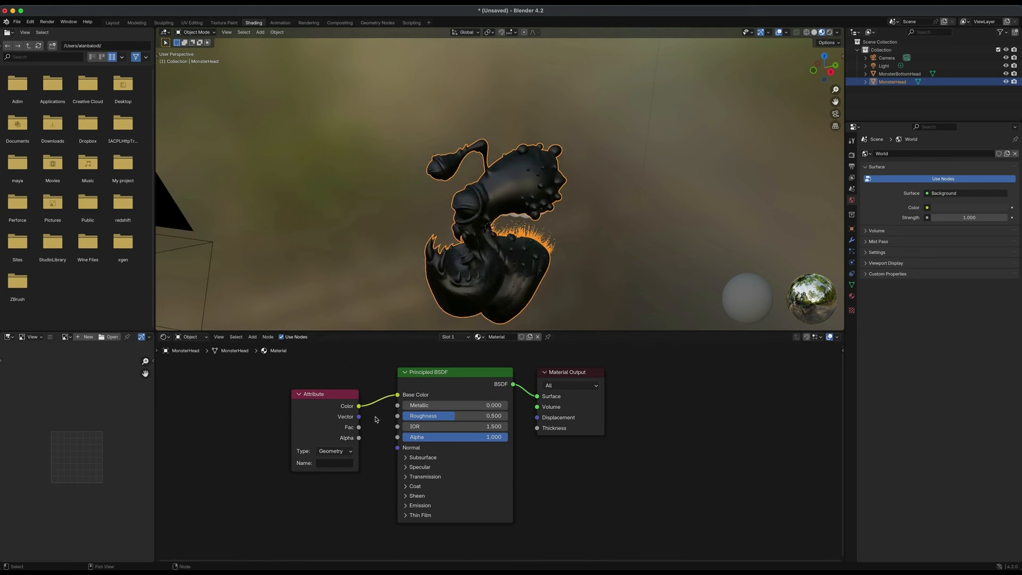
{"action": "left_click", "coordinate": [328, 464]}
{"action": "type", "text": "Color"}
{"action": "key", "text": "Return"}
Select the bottom head object and create a new material for it.
{"action": "mouse_move", "coordinate": [568, 264]}
{"action": "left_mouse_down", "text": "alt"}
{"action": "mouse_move", "coordinate": [640, 266]}
{"action": "mouse_move", "coordinate": [600, 271]}
{"action": "mouse_move", "coordinate": [559, 248]}
{"action": "left_mouse_up", "text": "alt"}
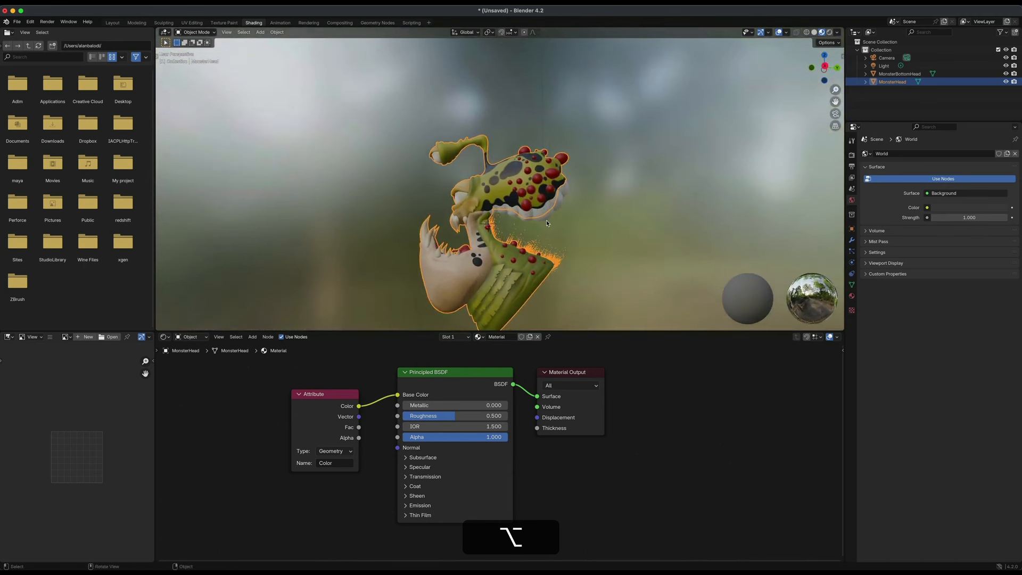
{"action": "left_click", "coordinate": [545, 218]}
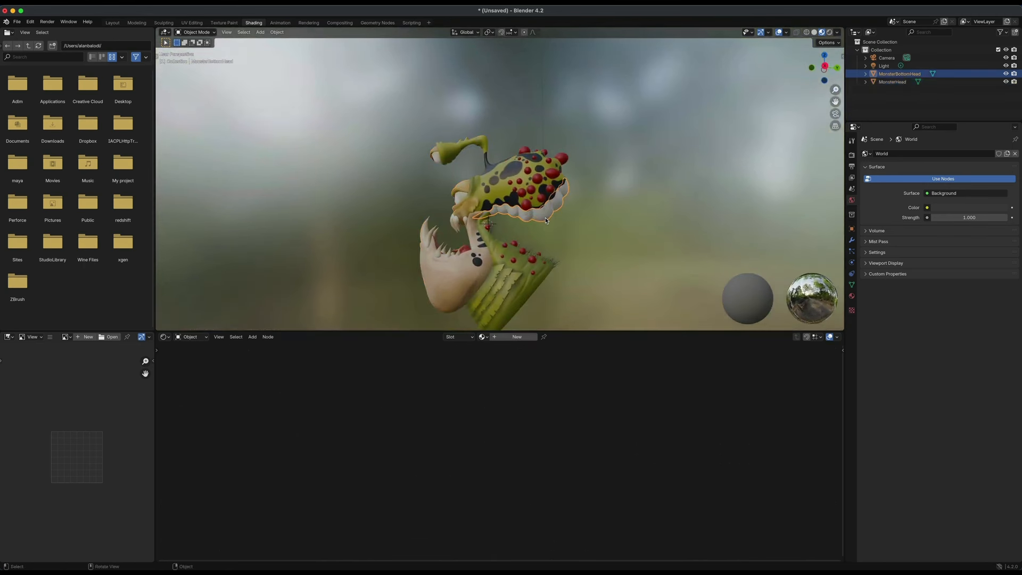
{"action": "left_click", "coordinate": [511, 336]}
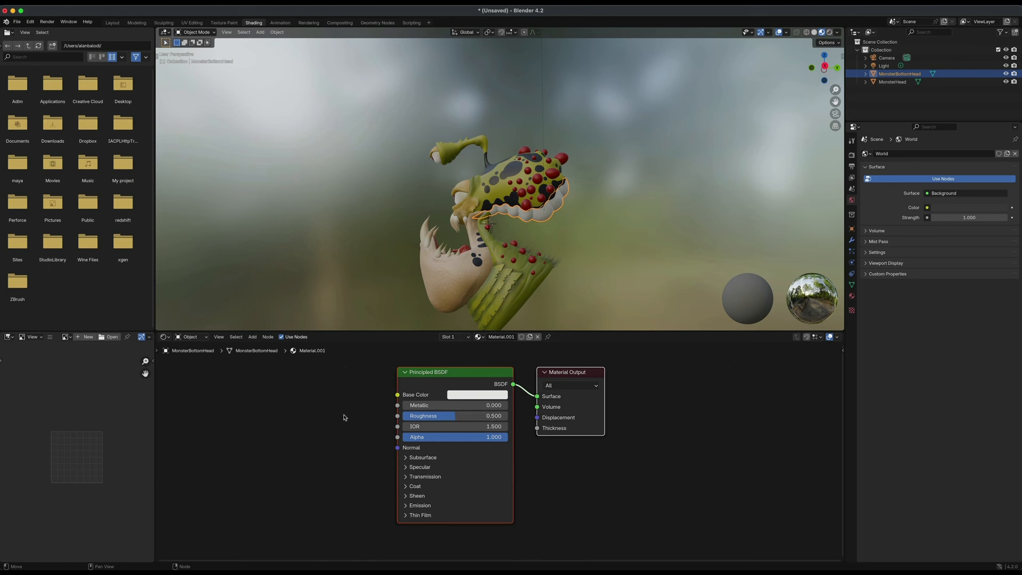
Add an Attribute node named Color to the bottom object's material and connect it to Base Color.
{"action": "key", "text": "shift+a"}
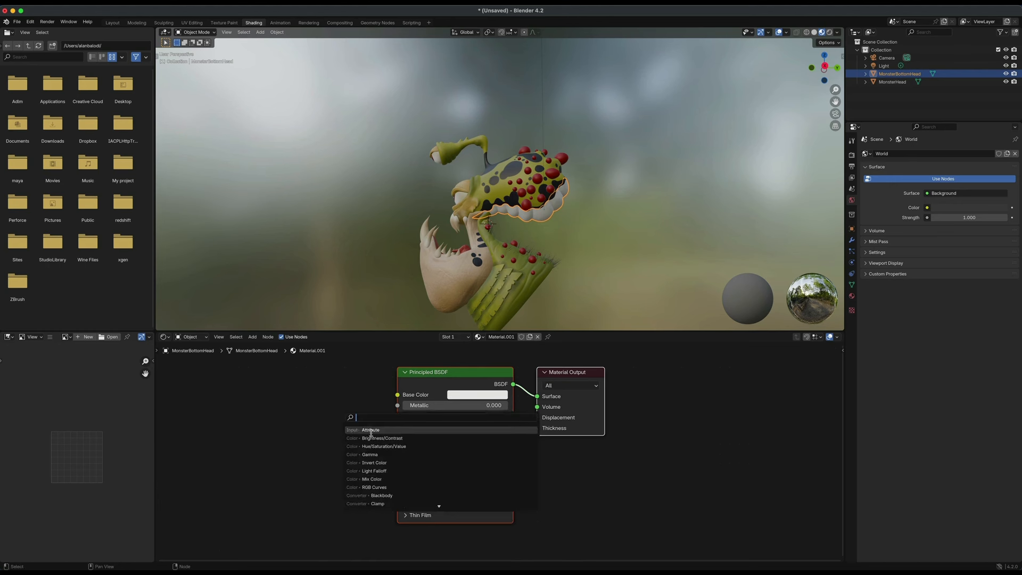
{"action": "left_click", "coordinate": [371, 430]}
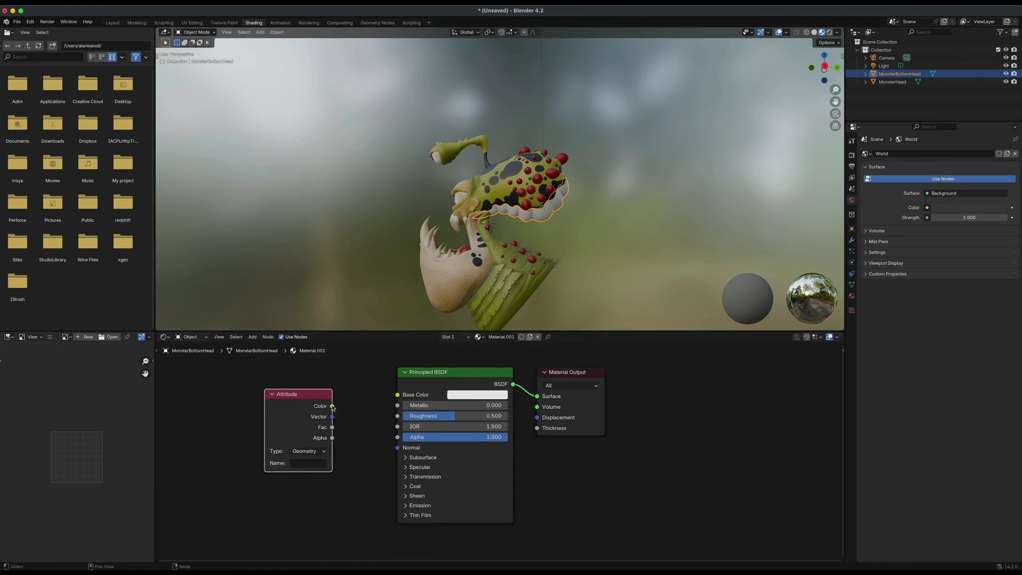
{"action": "left_click_drag", "start_coordinate": [333, 406], "coordinate": [397, 394]}
{"action": "left_click", "coordinate": [309, 463]}
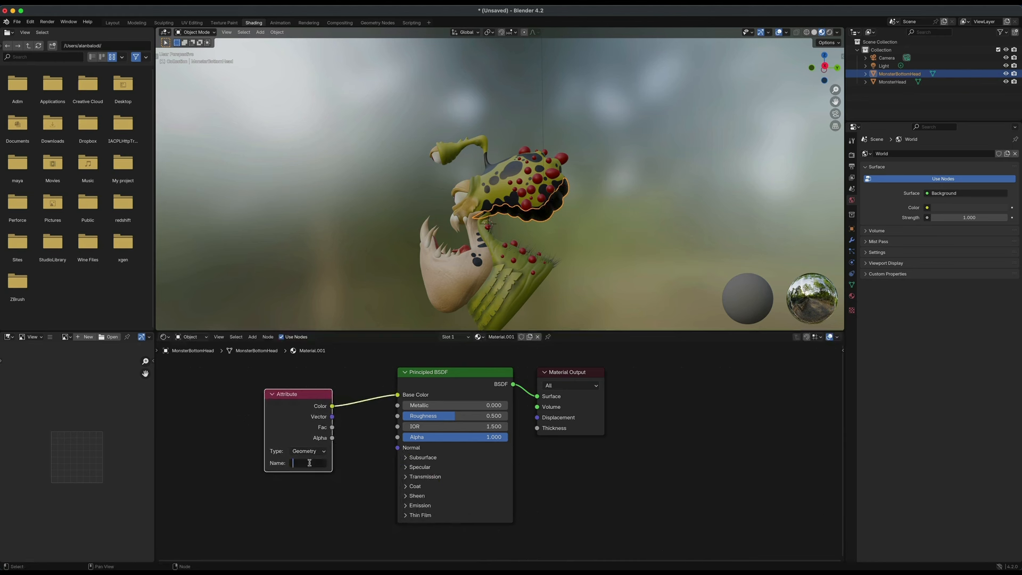
{"action": "type", "text": "Color"}
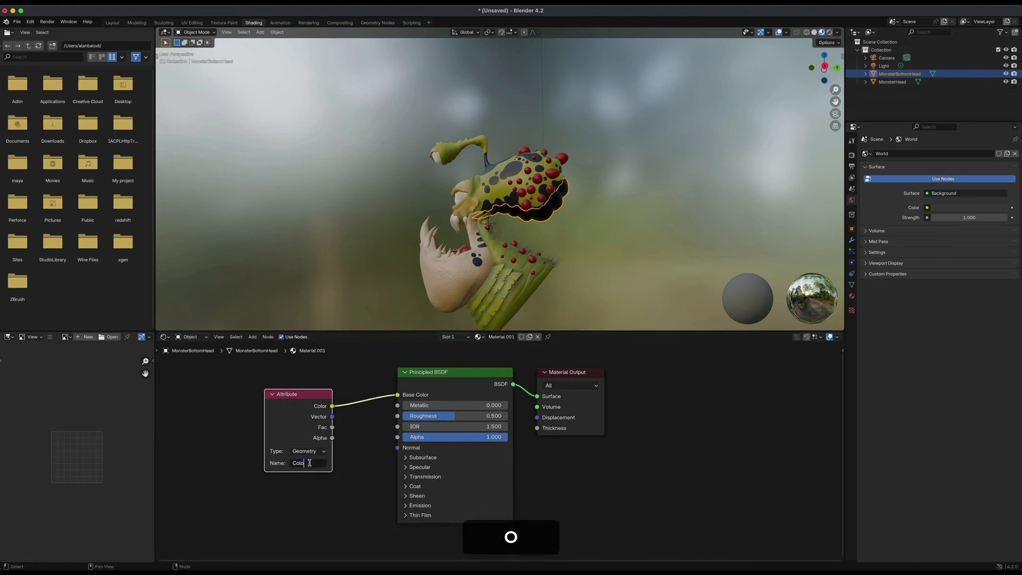
{"action": "key", "text": "Return"}
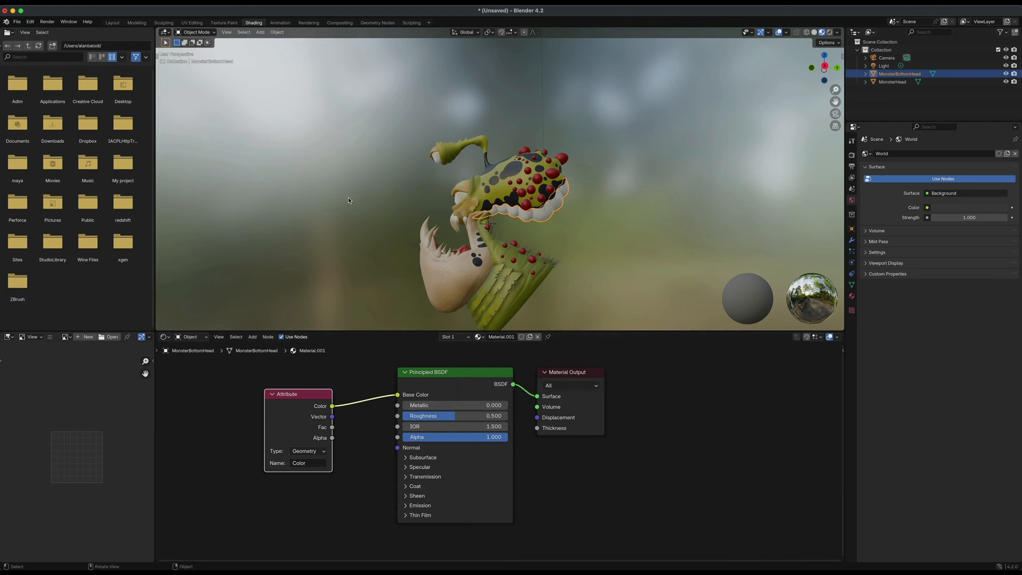
Select the head object again and rearrange its Attribute and Principled BSDF nodes.
{"action": "key", "text": "alt"}
{"action": "left_click_drag", "start_coordinate": [357, 204], "coordinate": [371, 219], "text": "alt"}
{"action": "left_click", "coordinate": [521, 292]}
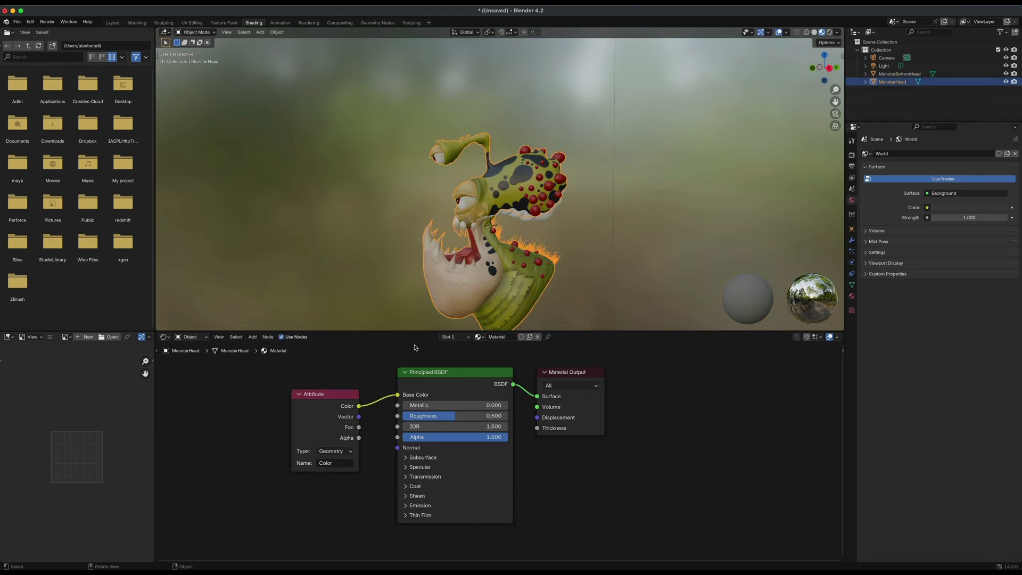
{"action": "left_click_drag", "start_coordinate": [285, 387], "coordinate": [258, 372]}
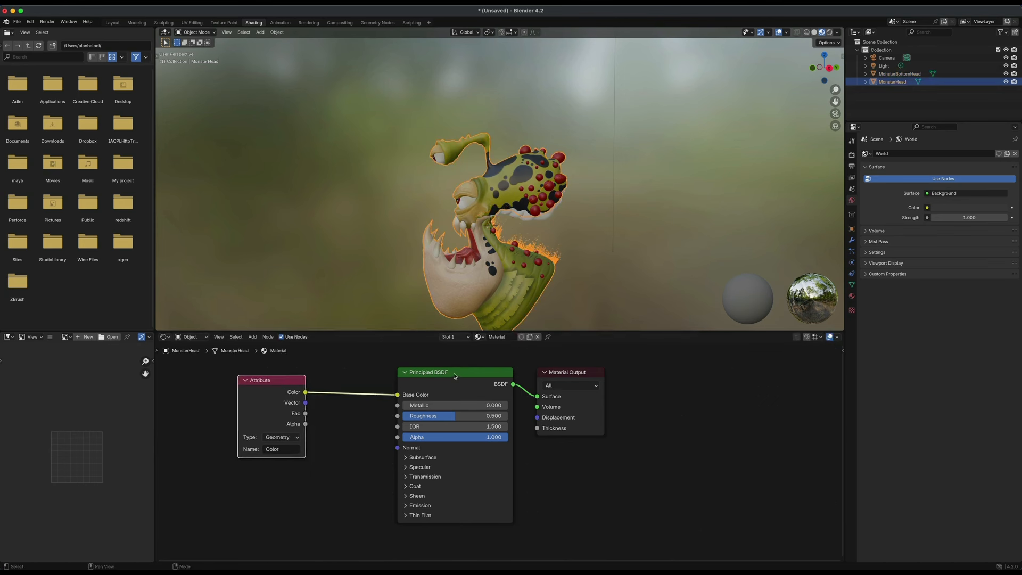
{"action": "left_click_drag", "start_coordinate": [454, 376], "coordinate": [453, 380]}
{"action": "left_click_drag", "start_coordinate": [616, 292], "coordinate": [636, 299], "text": "alt"}
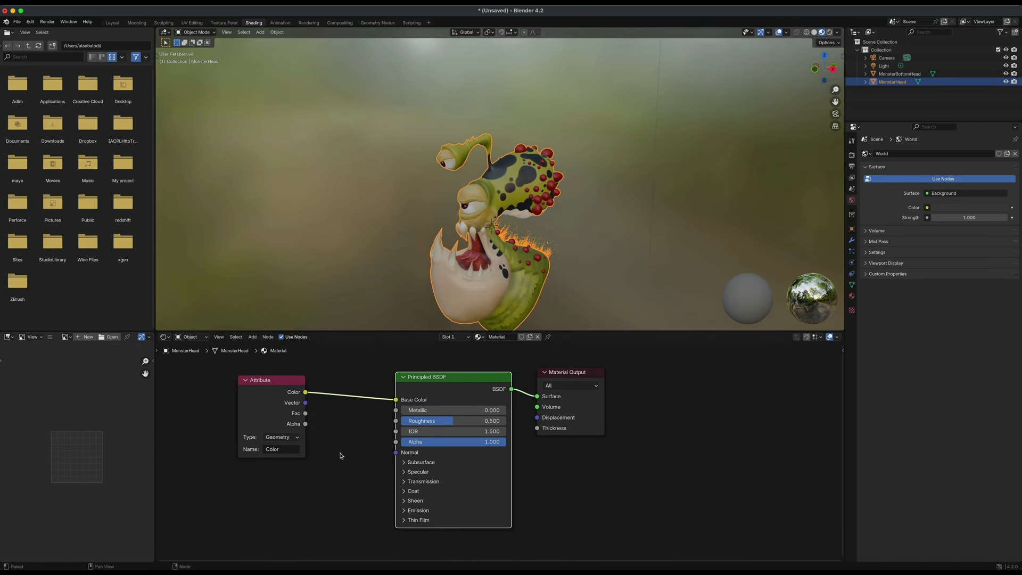
Add a Hue/Saturation/Value node and insert it between the Attribute Color output and Base Color.
{"action": "key", "text": "shift+a"}
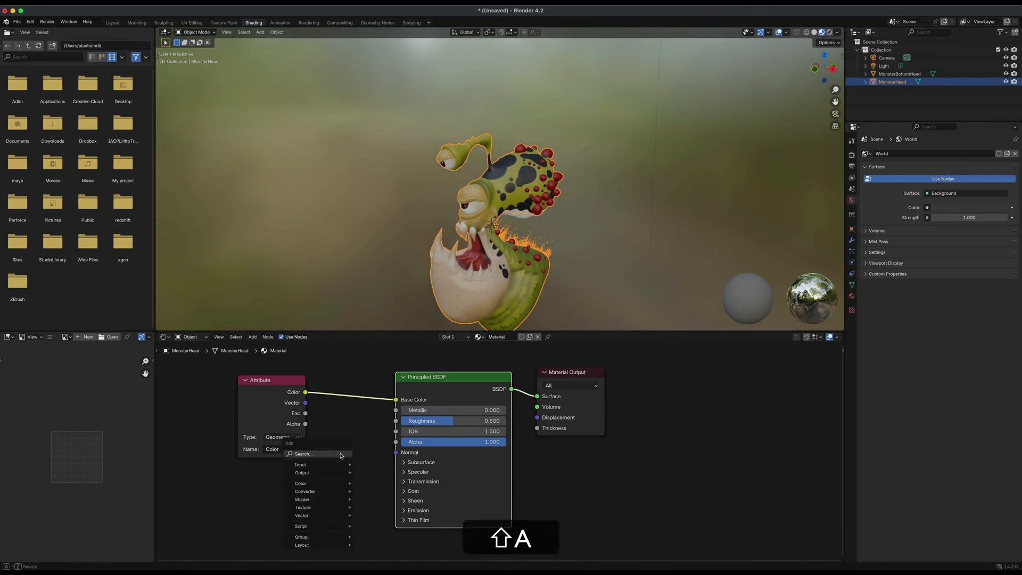
{"action": "mouse_move", "coordinate": [337, 484]}
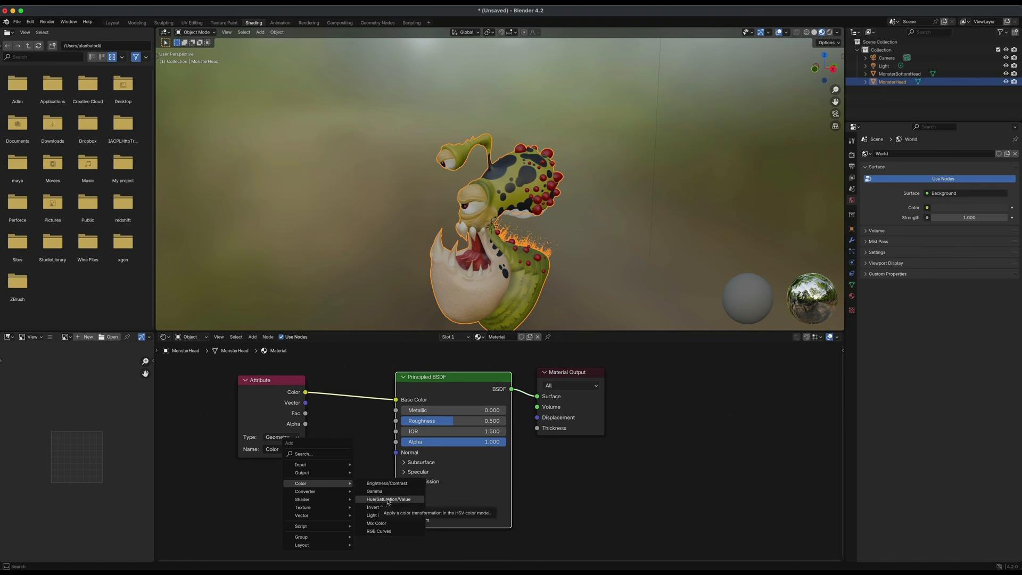
{"action": "left_click", "coordinate": [388, 499]}
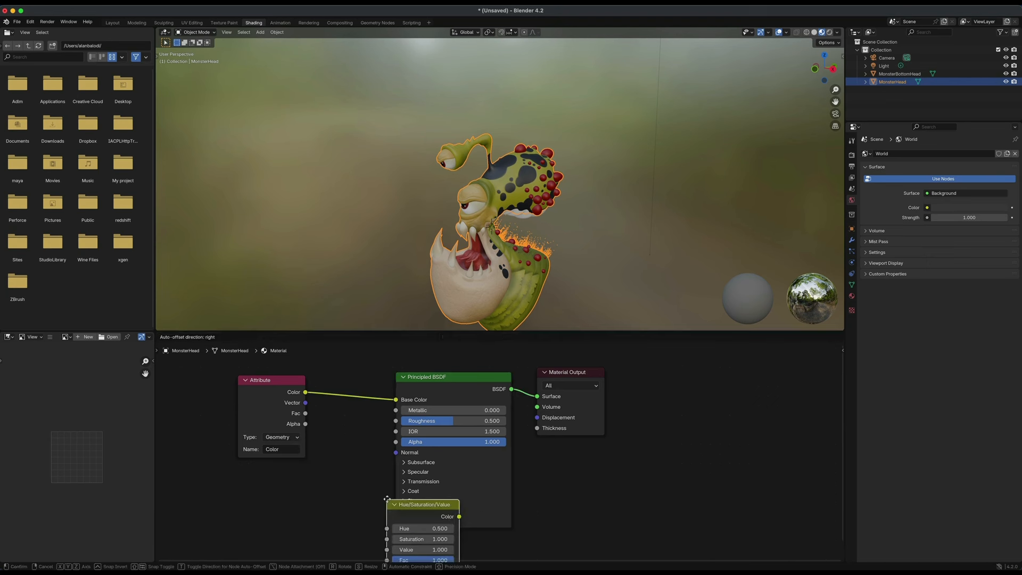
{"action": "left_click", "coordinate": [307, 470]}
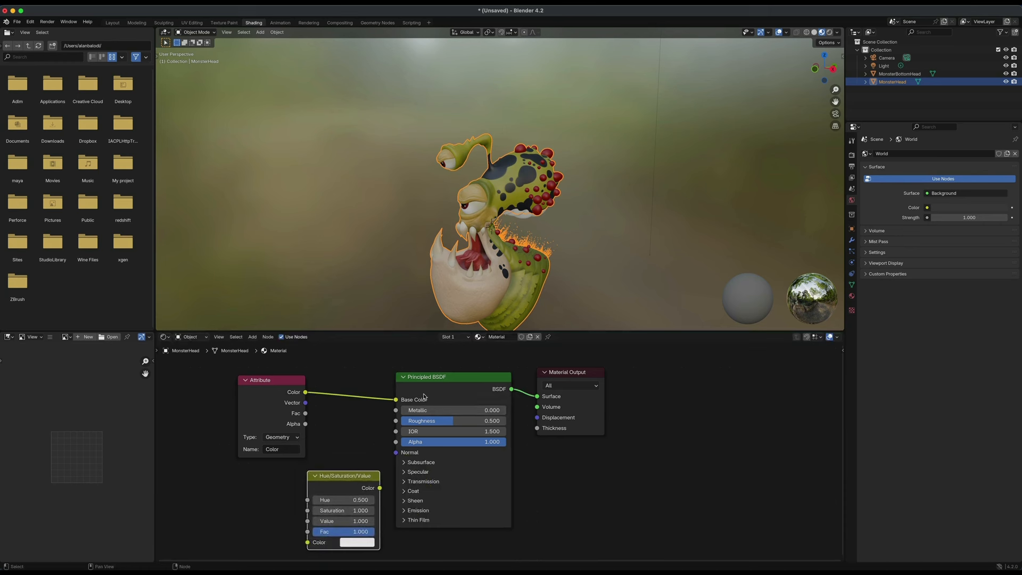
{"action": "left_click_drag", "start_coordinate": [295, 380], "coordinate": [241, 382]}
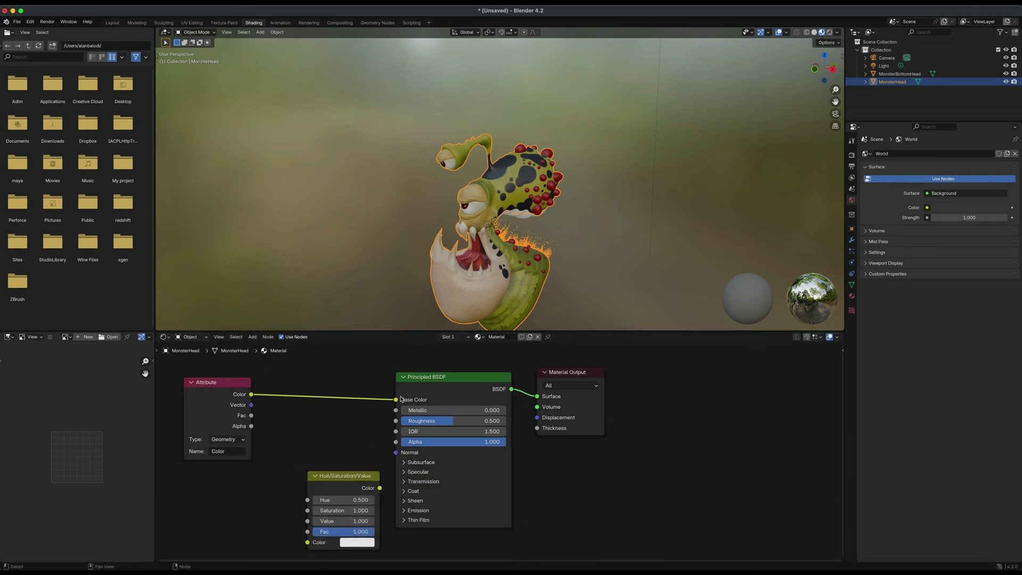
{"action": "left_click_drag", "start_coordinate": [395, 402], "coordinate": [299, 496]}
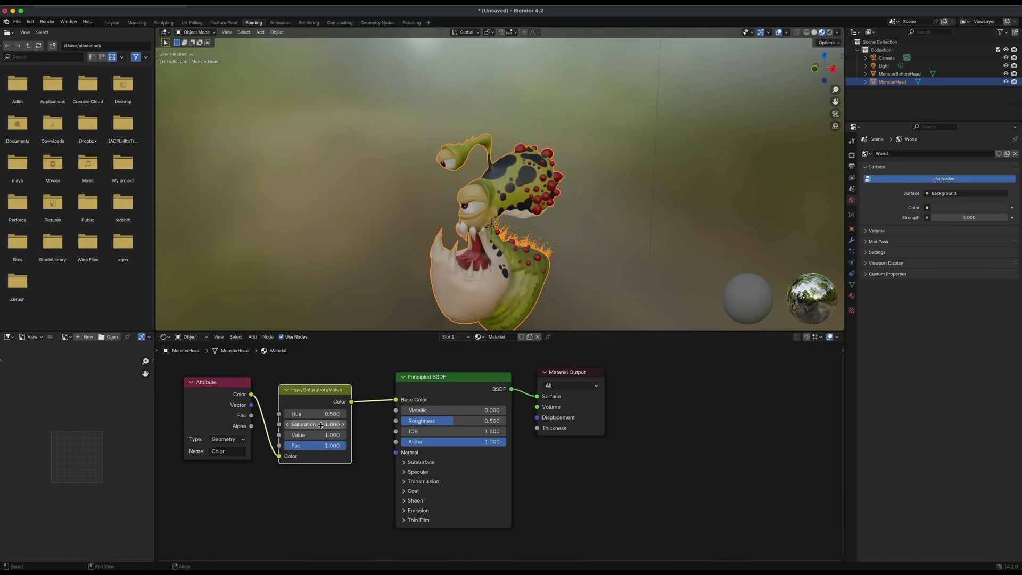
Try setting the Hue/Saturation/Value saturation to 0.200, then undo the change.
{"action": "left_click_drag", "start_coordinate": [318, 424], "coordinate": [283, 424]}
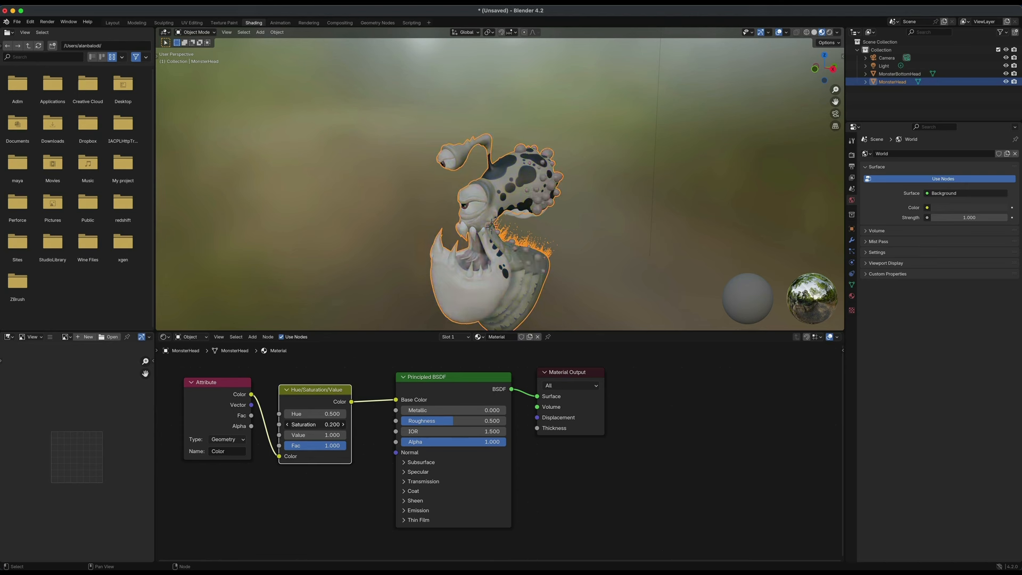
{"action": "key", "text": "super+z"}
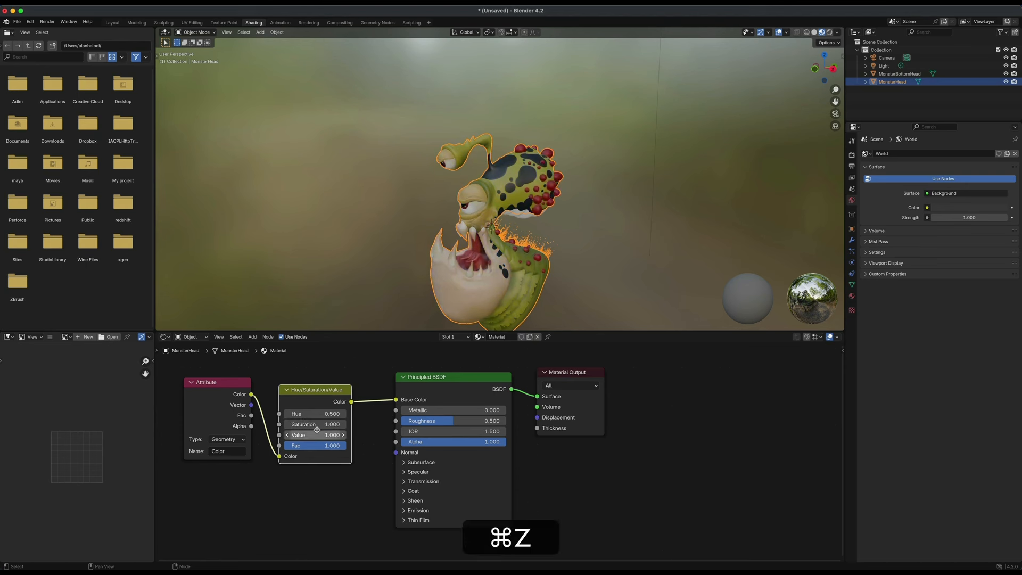
Try setting the Hue/Saturation/Value node's Hue to 1.000, then undo the change.
{"action": "left_click_drag", "start_coordinate": [304, 416], "coordinate": [352, 416]}
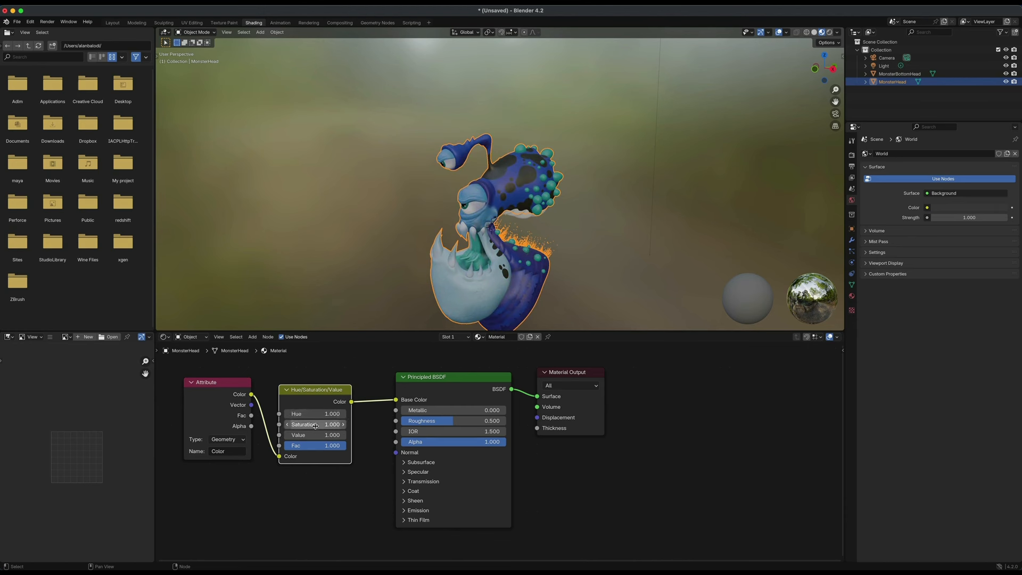
{"action": "key", "text": "super+z"}
{"action": "key", "text": "super+z"}
{"action": "key", "text": "super+z"}
{"action": "key", "text": "super+z"}
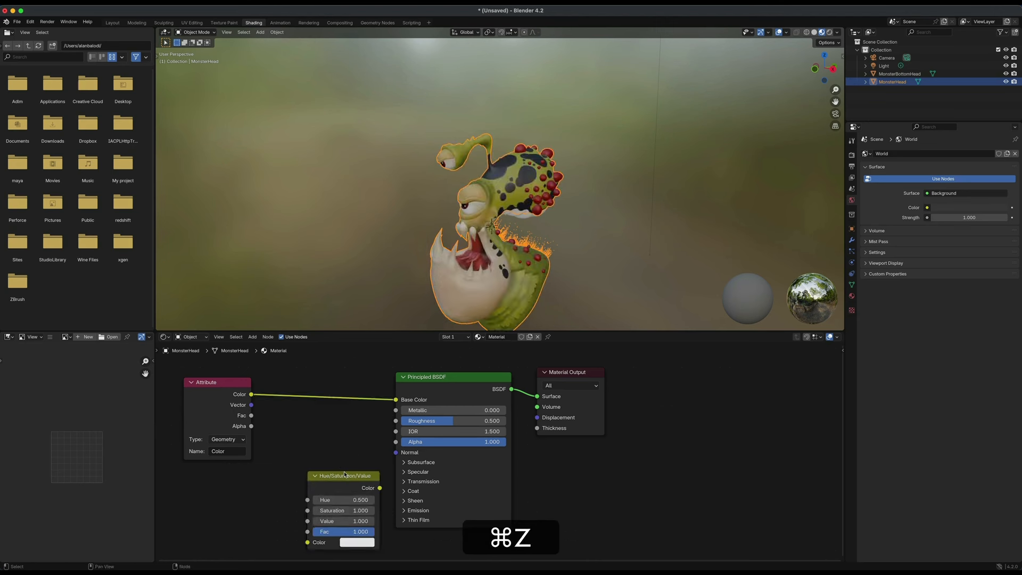
Undo the node insertion, delete the Hue/Saturation/Value node and reposition the Attribute node beside the Principled BSDF.
{"action": "key", "text": "super+z"}
{"action": "key", "text": "BackSpace"}
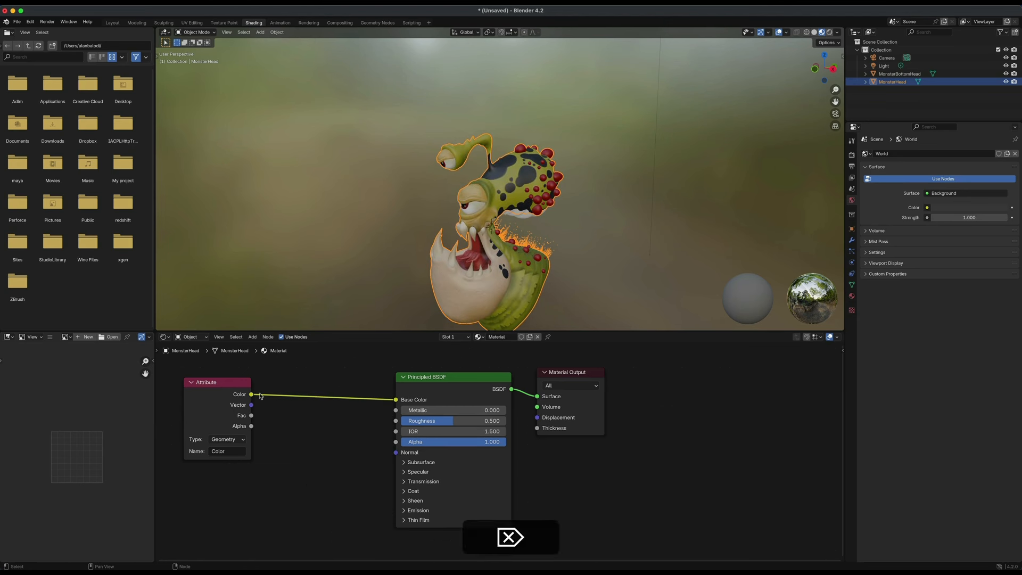
{"action": "left_click_drag", "start_coordinate": [248, 388], "coordinate": [291, 404]}
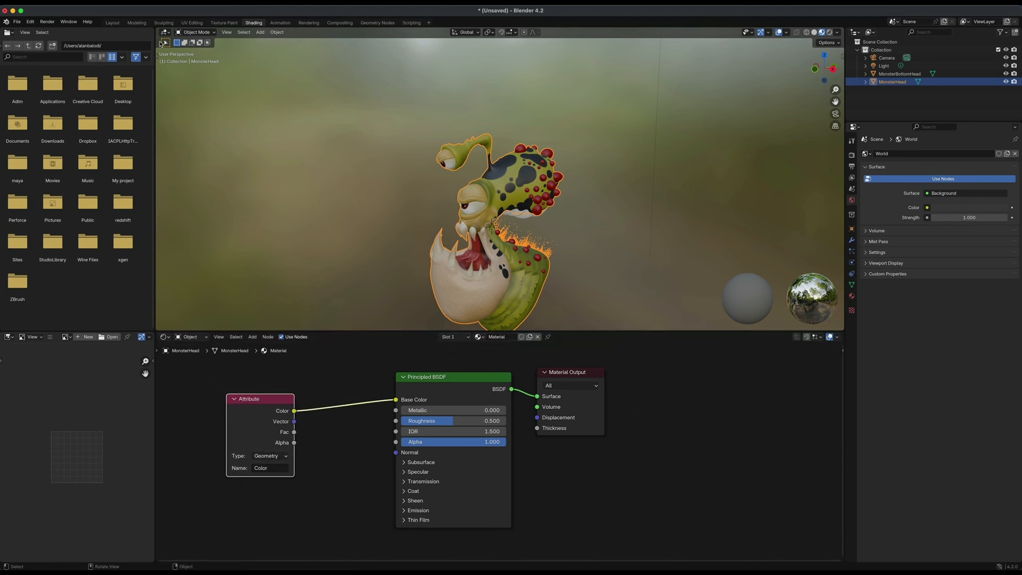
Switch to the Layout workspace, select the head object and lower its material's Roughness to 0.114.
{"action": "left_click", "coordinate": [112, 23]}
{"action": "mouse_move", "coordinate": [611, 353]}
{"action": "middle_mouse_down", "text": "alt"}
{"action": "mouse_move", "coordinate": [653, 353]}
{"action": "mouse_move", "coordinate": [597, 376]}
{"action": "mouse_move", "coordinate": [605, 359]}
{"action": "middle_mouse_up", "text": "alt"}
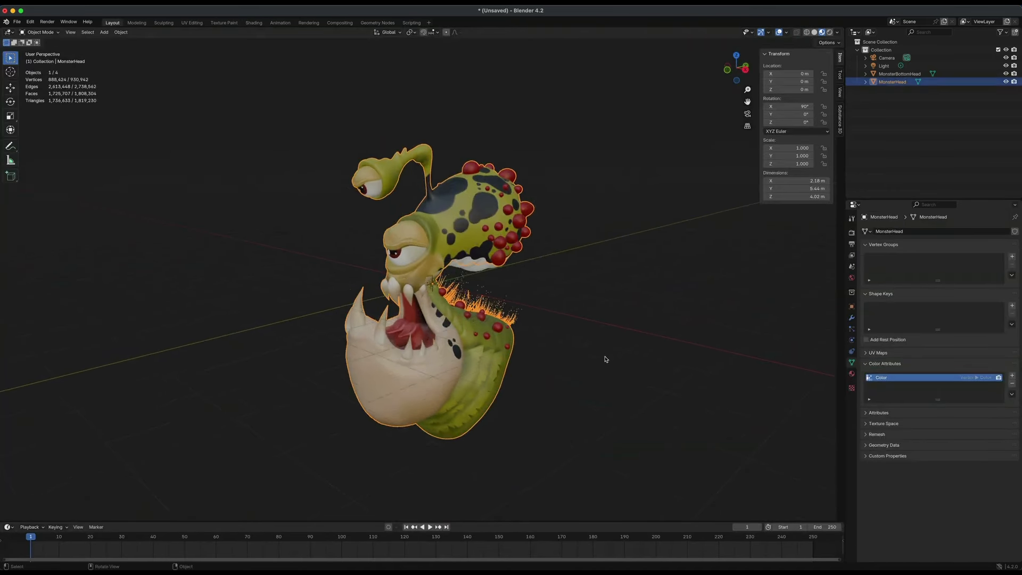
{"action": "scroll", "coordinate": [605, 359], "scroll_direction": "up", "scroll_amount": 1}
{"action": "left_click_drag", "start_coordinate": [622, 316], "coordinate": [600, 304], "text": "alt"}
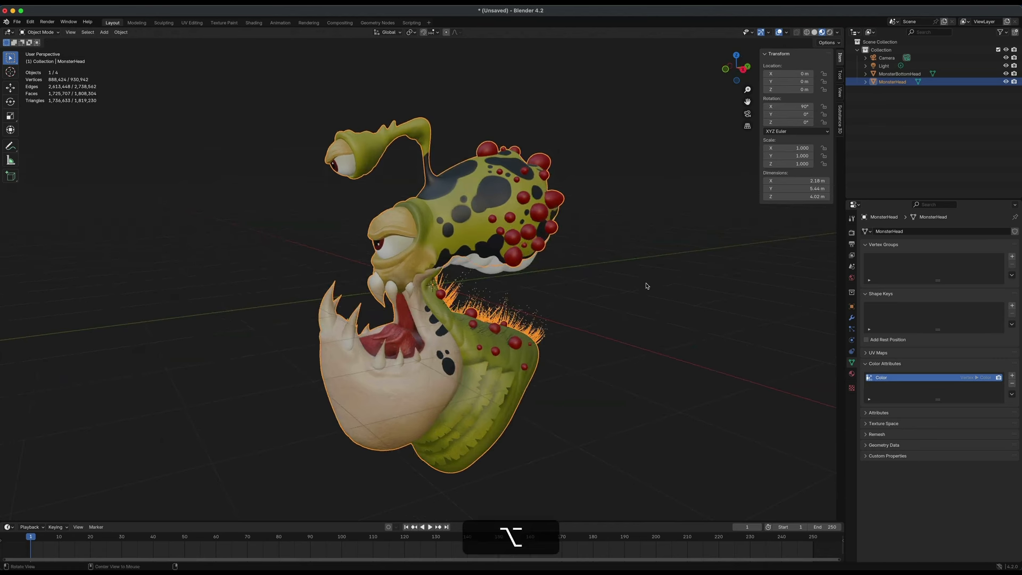
{"action": "left_click_drag", "start_coordinate": [642, 283], "coordinate": [655, 287], "text": "alt"}
{"action": "left_click", "coordinate": [642, 336]}
{"action": "mouse_move", "coordinate": [643, 338]}
{"action": "left_mouse_down", "text": "alt"}
{"action": "mouse_move", "coordinate": [604, 333]}
{"action": "mouse_move", "coordinate": [637, 331]}
{"action": "left_mouse_up", "text": "alt"}
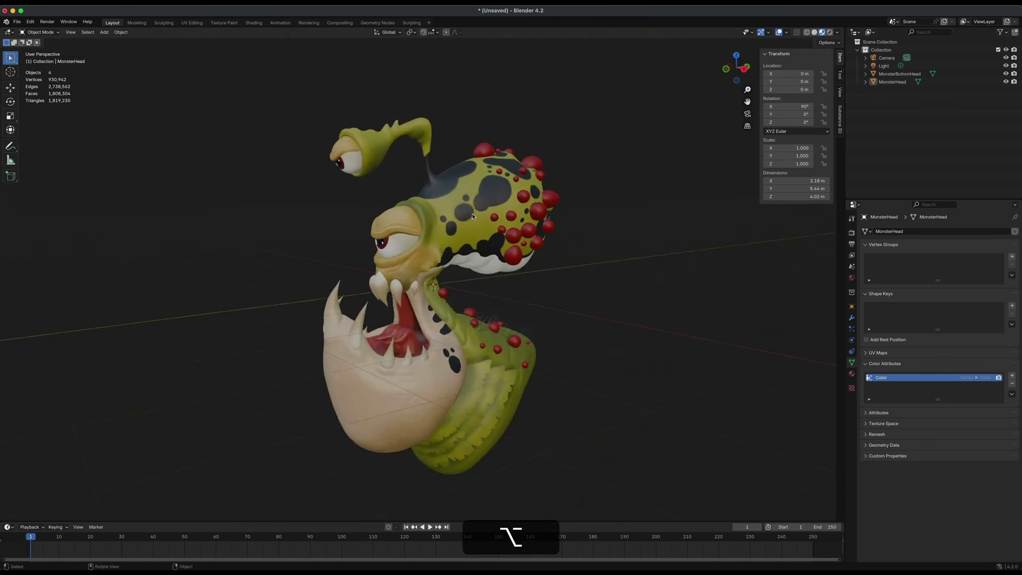
{"action": "left_click", "coordinate": [481, 225]}
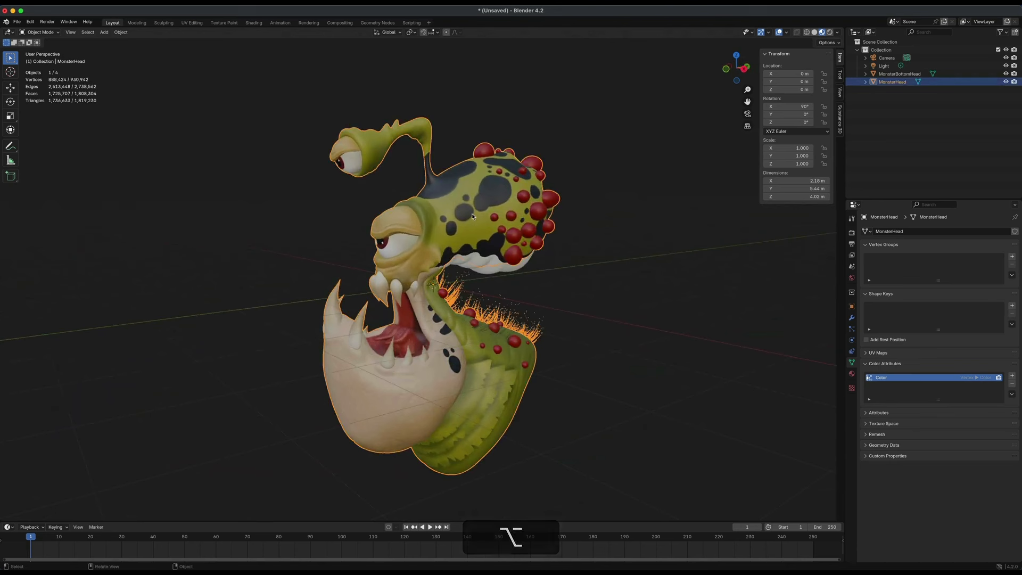
{"action": "left_click", "coordinate": [852, 375]}
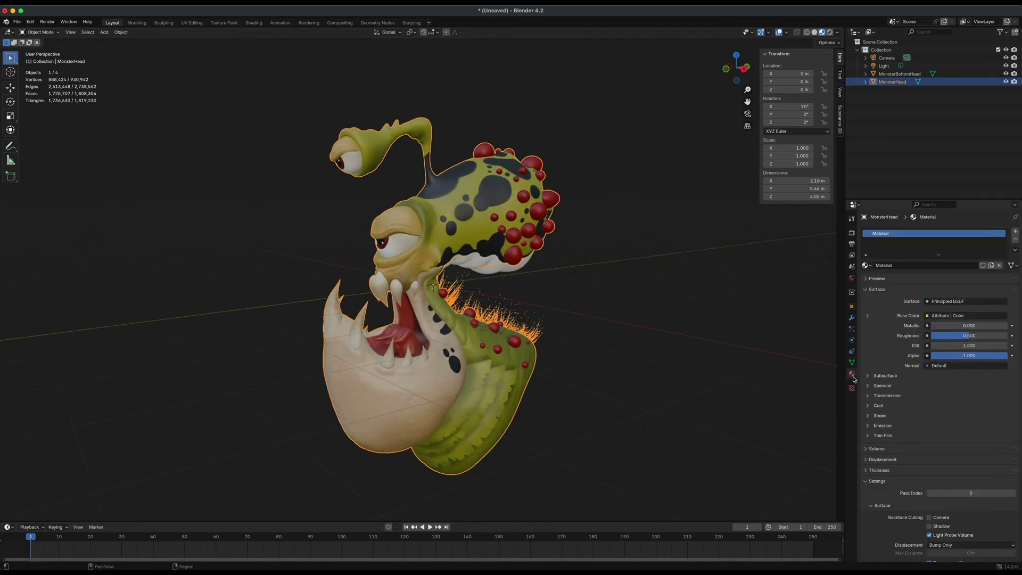
{"action": "left_click", "coordinate": [886, 376]}
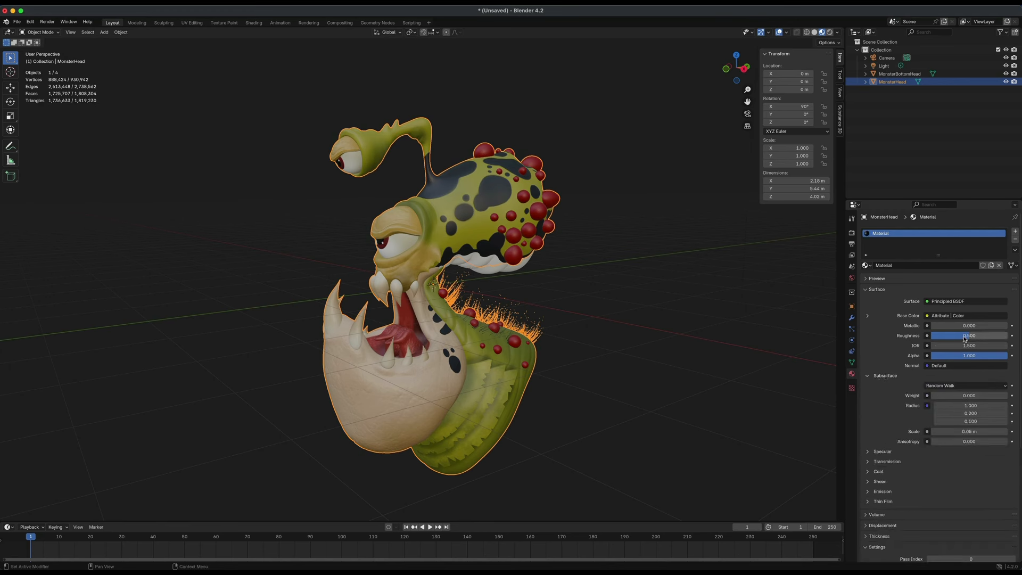
{"action": "left_click_drag", "start_coordinate": [964, 341], "coordinate": [930, 341]}
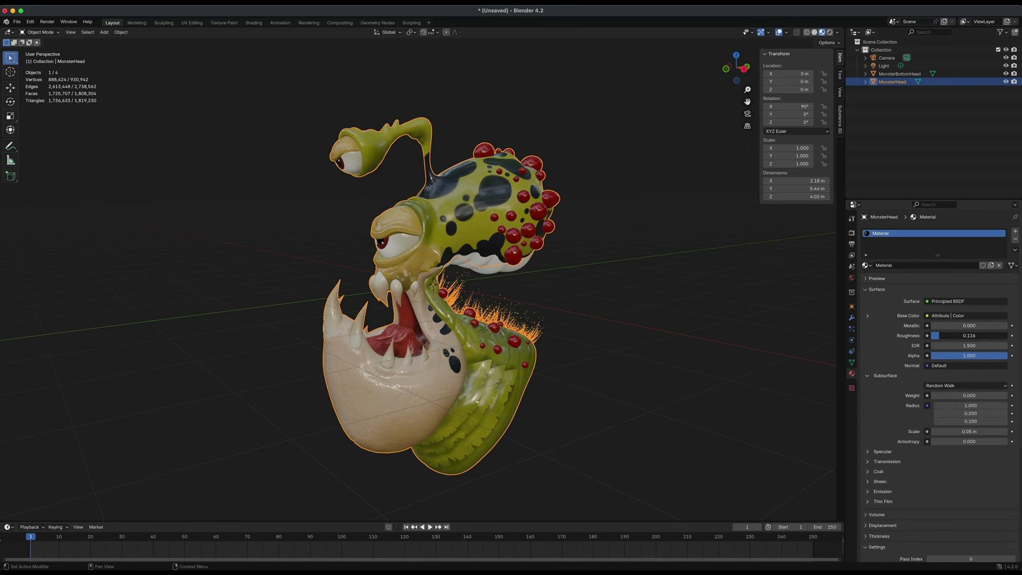
Select the bottom head object and lower its material's Roughness to match the head.
{"action": "mouse_move", "coordinate": [662, 376]}
{"action": "left_mouse_down", "text": "alt"}
{"action": "mouse_move", "coordinate": [737, 388]}
{"action": "mouse_move", "coordinate": [597, 388]}
{"action": "mouse_move", "coordinate": [658, 383]}
{"action": "left_mouse_up", "text": "alt"}
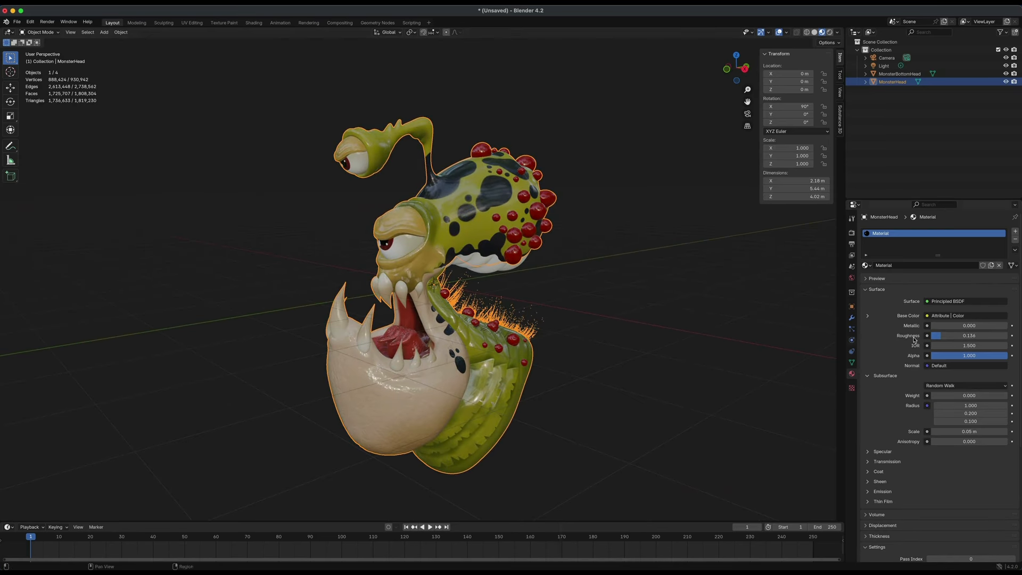
{"action": "left_click", "coordinate": [492, 274]}
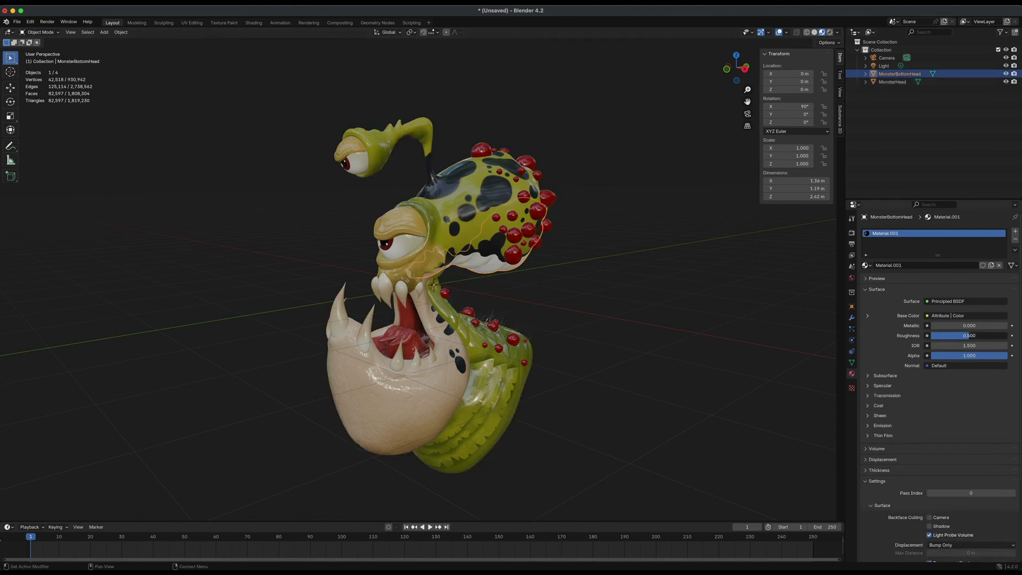
{"action": "left_click_drag", "start_coordinate": [965, 335], "coordinate": [931, 336]}
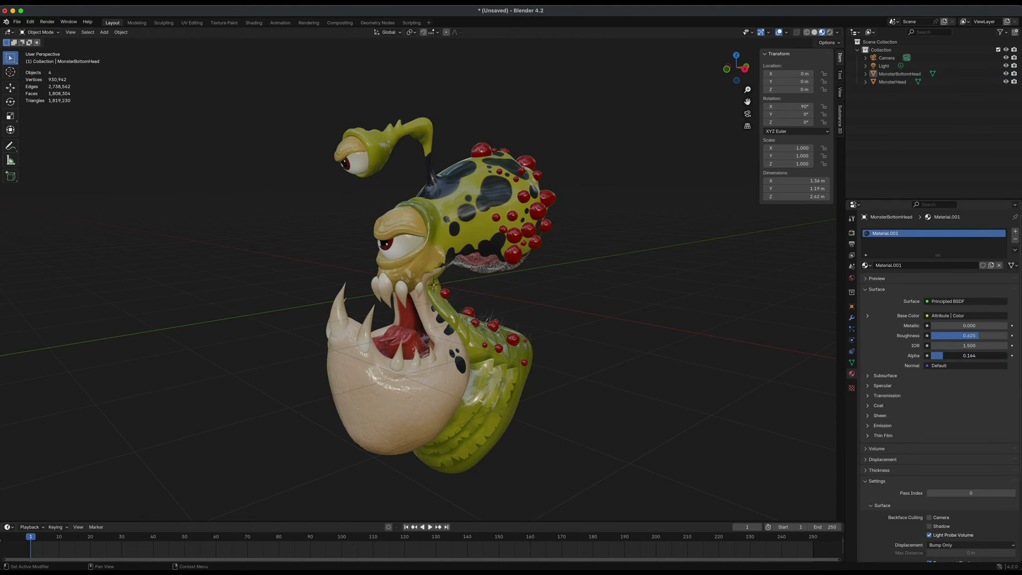
{"action": "left_click_drag", "start_coordinate": [942, 356], "coordinate": [947, 355]}
Orbit around the finished creature in the viewport to inspect it from several angles.
{"action": "mouse_move", "coordinate": [602, 322]}
{"action": "left_mouse_down", "text": "alt"}
{"action": "mouse_move", "coordinate": [561, 299]}
{"action": "mouse_move", "coordinate": [529, 299]}
{"action": "mouse_move", "coordinate": [689, 313]}
{"action": "mouse_move", "coordinate": [612, 394]}
{"action": "mouse_move", "coordinate": [630, 392]}
{"action": "mouse_move", "coordinate": [602, 393]}
{"action": "mouse_move", "coordinate": [586, 367]}
{"action": "mouse_move", "coordinate": [506, 321]}
{"action": "mouse_move", "coordinate": [626, 320]}
{"action": "mouse_move", "coordinate": [290, 164]}
{"action": "mouse_move", "coordinate": [246, 200]}
{"action": "mouse_move", "coordinate": [322, 200]}
{"action": "mouse_move", "coordinate": [237, 201]}
{"action": "mouse_move", "coordinate": [230, 210]}
{"action": "left_mouse_up", "text": "alt"}
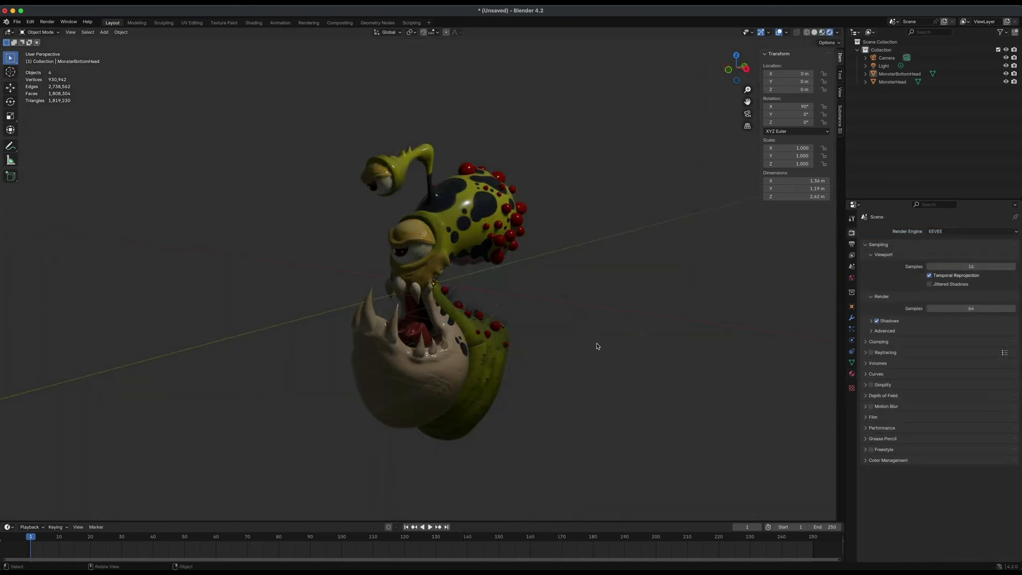
{"action": "left_click_drag", "start_coordinate": [598, 346], "coordinate": [570, 333], "text": "alt"}
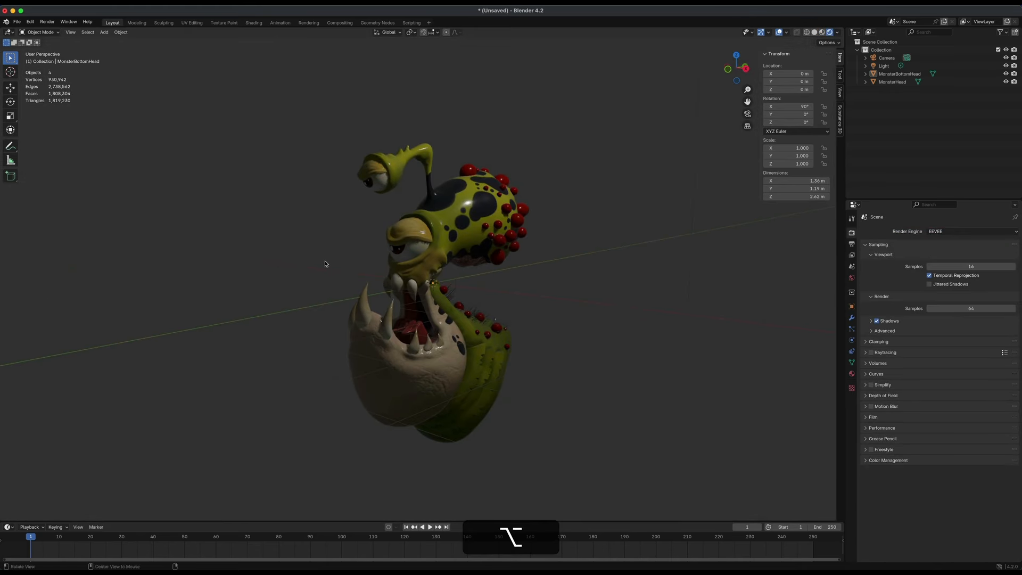
{"action": "left_click_drag", "start_coordinate": [327, 264], "coordinate": [399, 271], "text": "alt"}
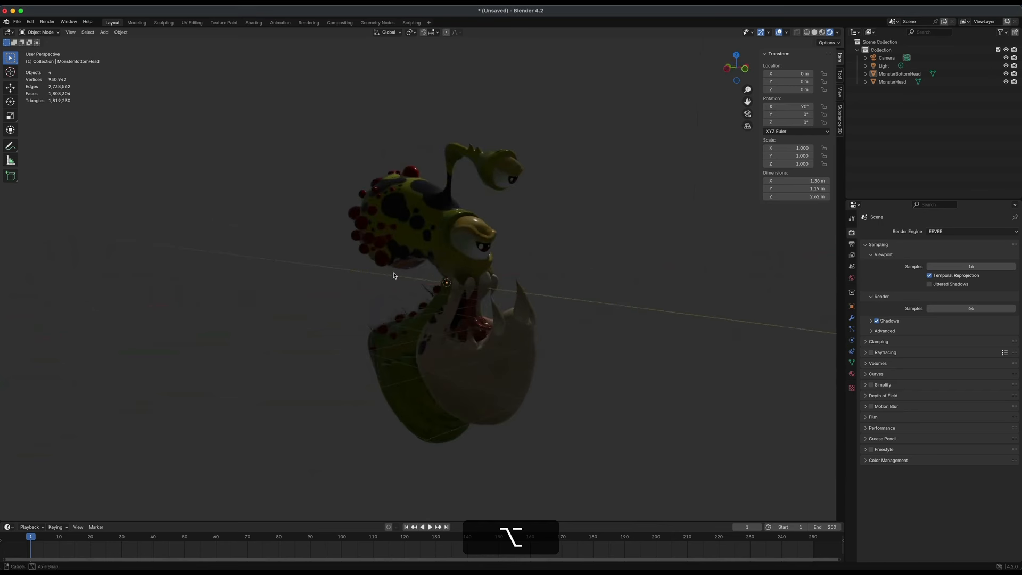
{"action": "left_click_drag", "start_coordinate": [572, 273], "coordinate": [538, 255], "text": "alt"}
{"action": "mouse_move", "coordinate": [238, 153]}
{"action": "left_mouse_down", "text": "alt"}
{"action": "mouse_move", "coordinate": [308, 146]}
{"action": "mouse_move", "coordinate": [225, 148]}
{"action": "left_mouse_up", "text": "alt"}
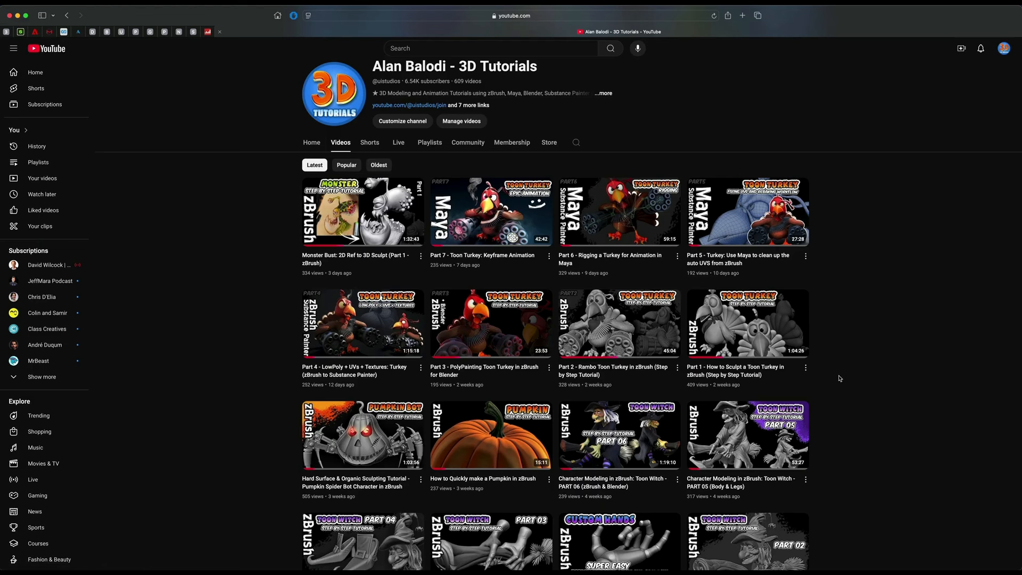
{"action": "scroll", "coordinate": [593, 415], "scroll_direction": "down", "scroll_amount": 1}
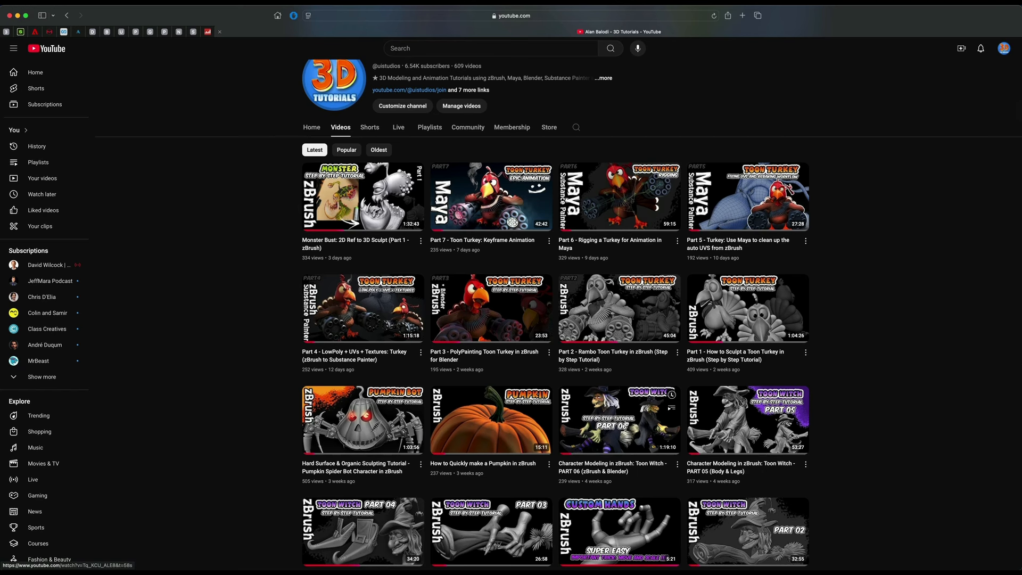
{"action": "scroll", "coordinate": [532, 347], "scroll_direction": "down", "scroll_amount": 15}
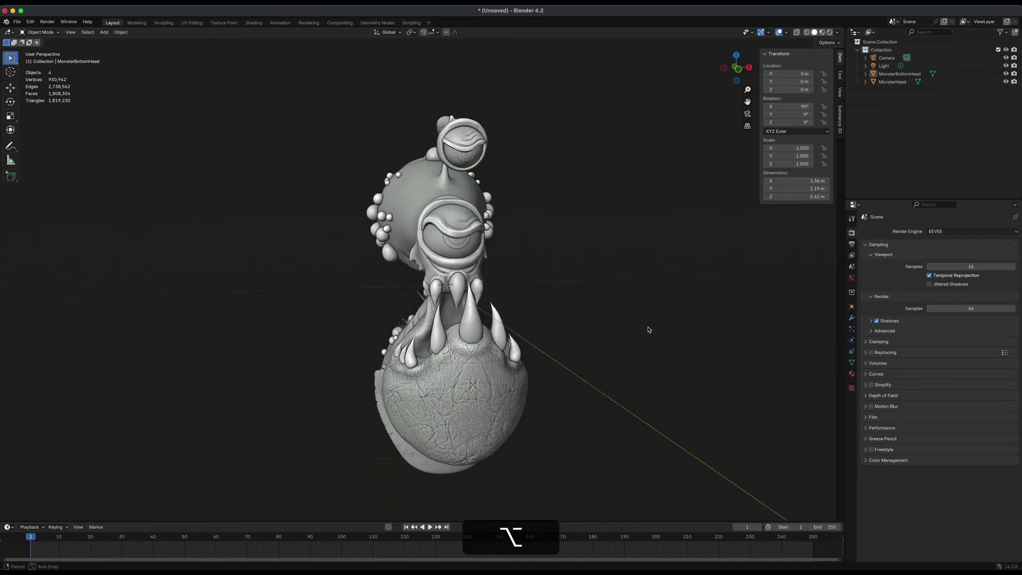
{"action": "left_click_drag", "start_coordinate": [647, 328], "coordinate": [604, 330], "text": "alt"}
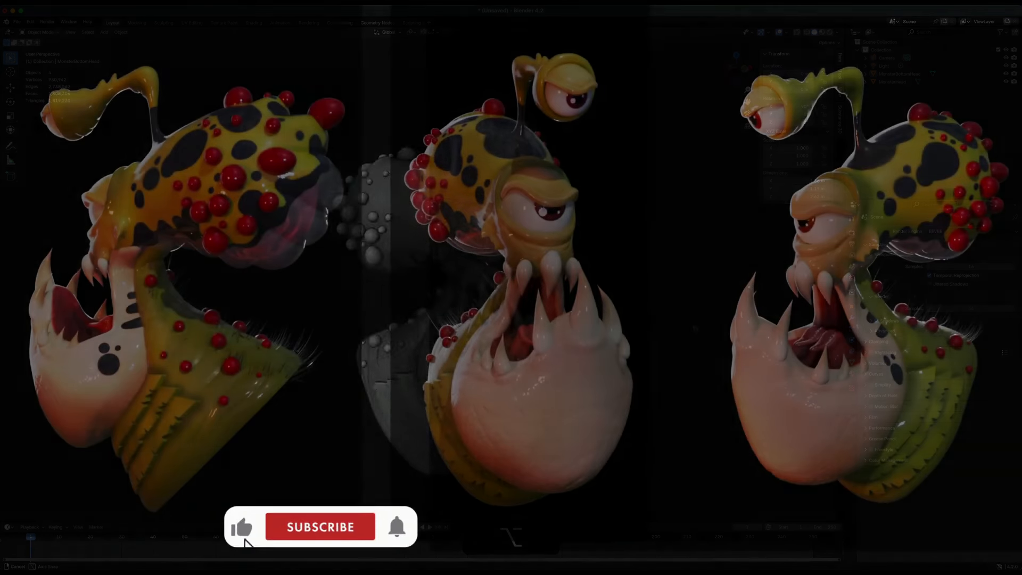